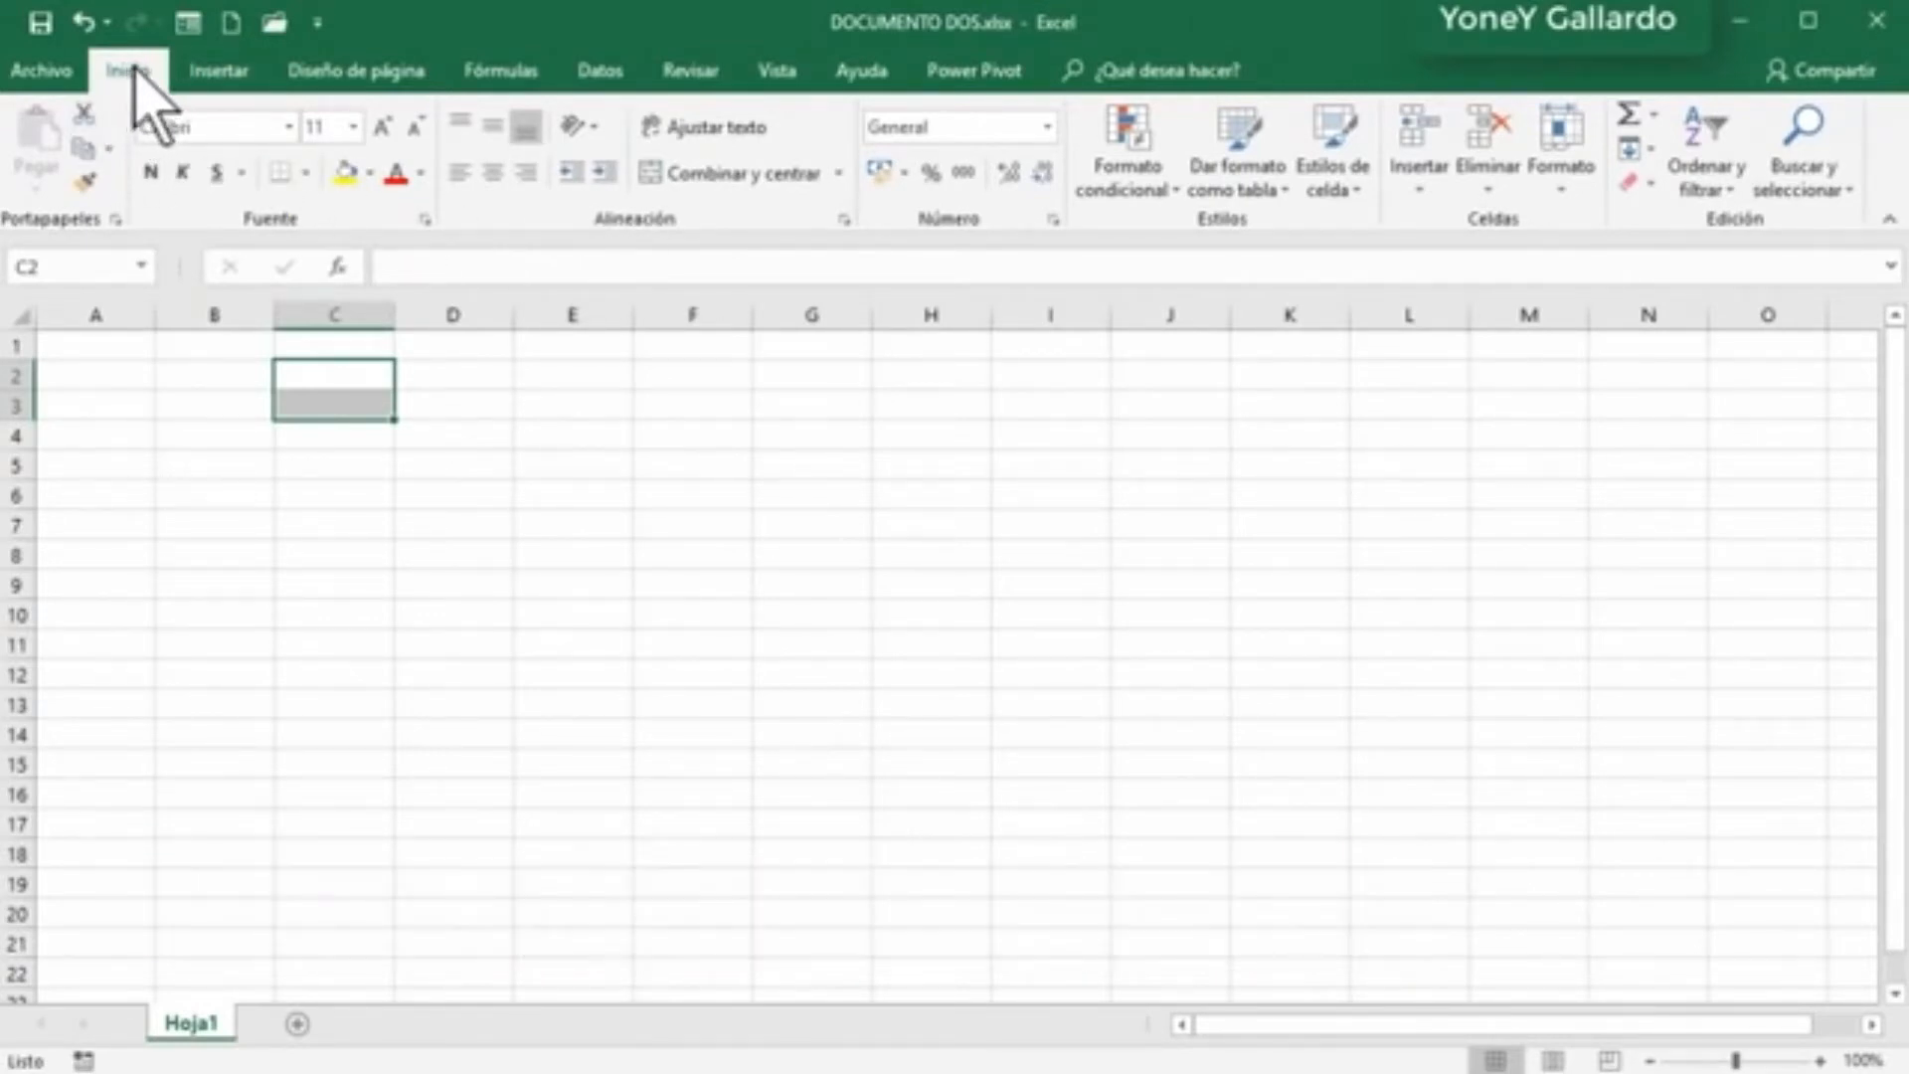
# Step: Examine the command groups offered for home, insert, page layout, formulas and data work
pyautogui.click(219, 69)
pyautogui.click(128, 70)
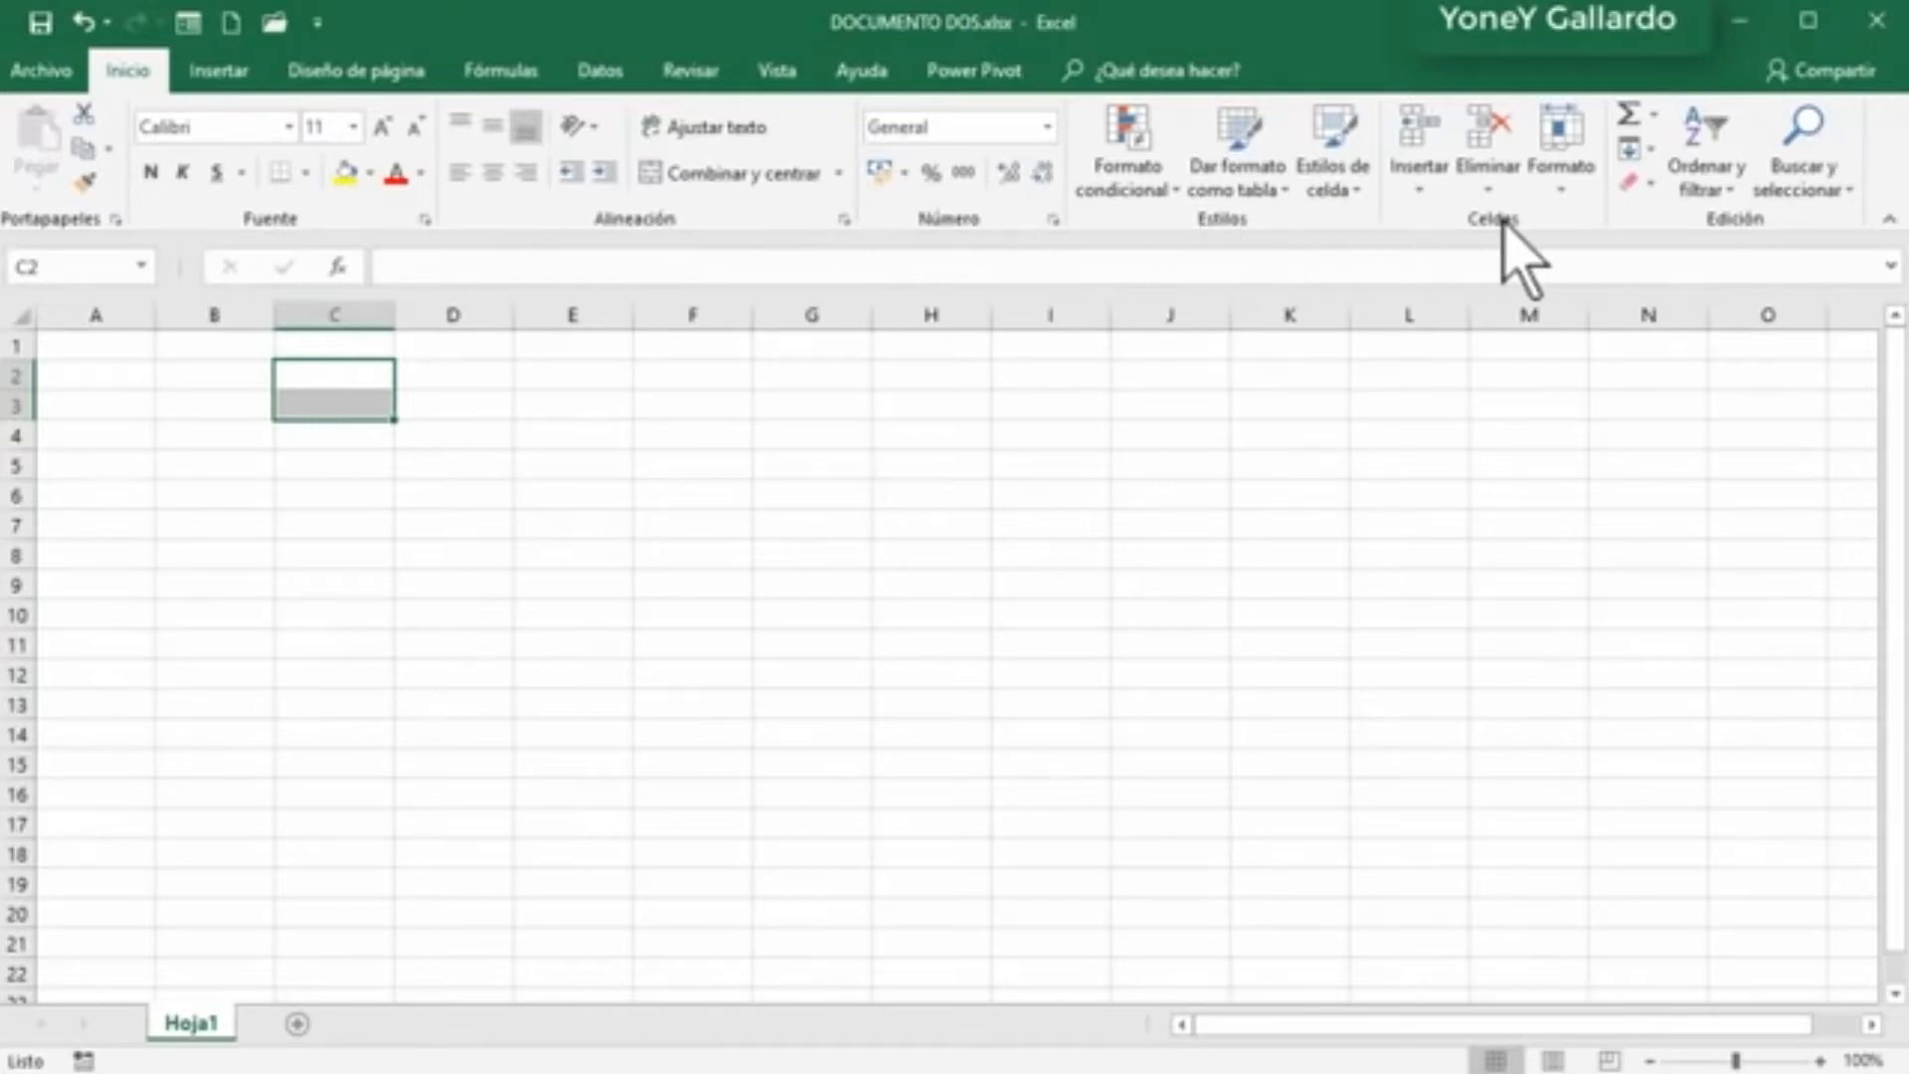
pyautogui.click(219, 71)
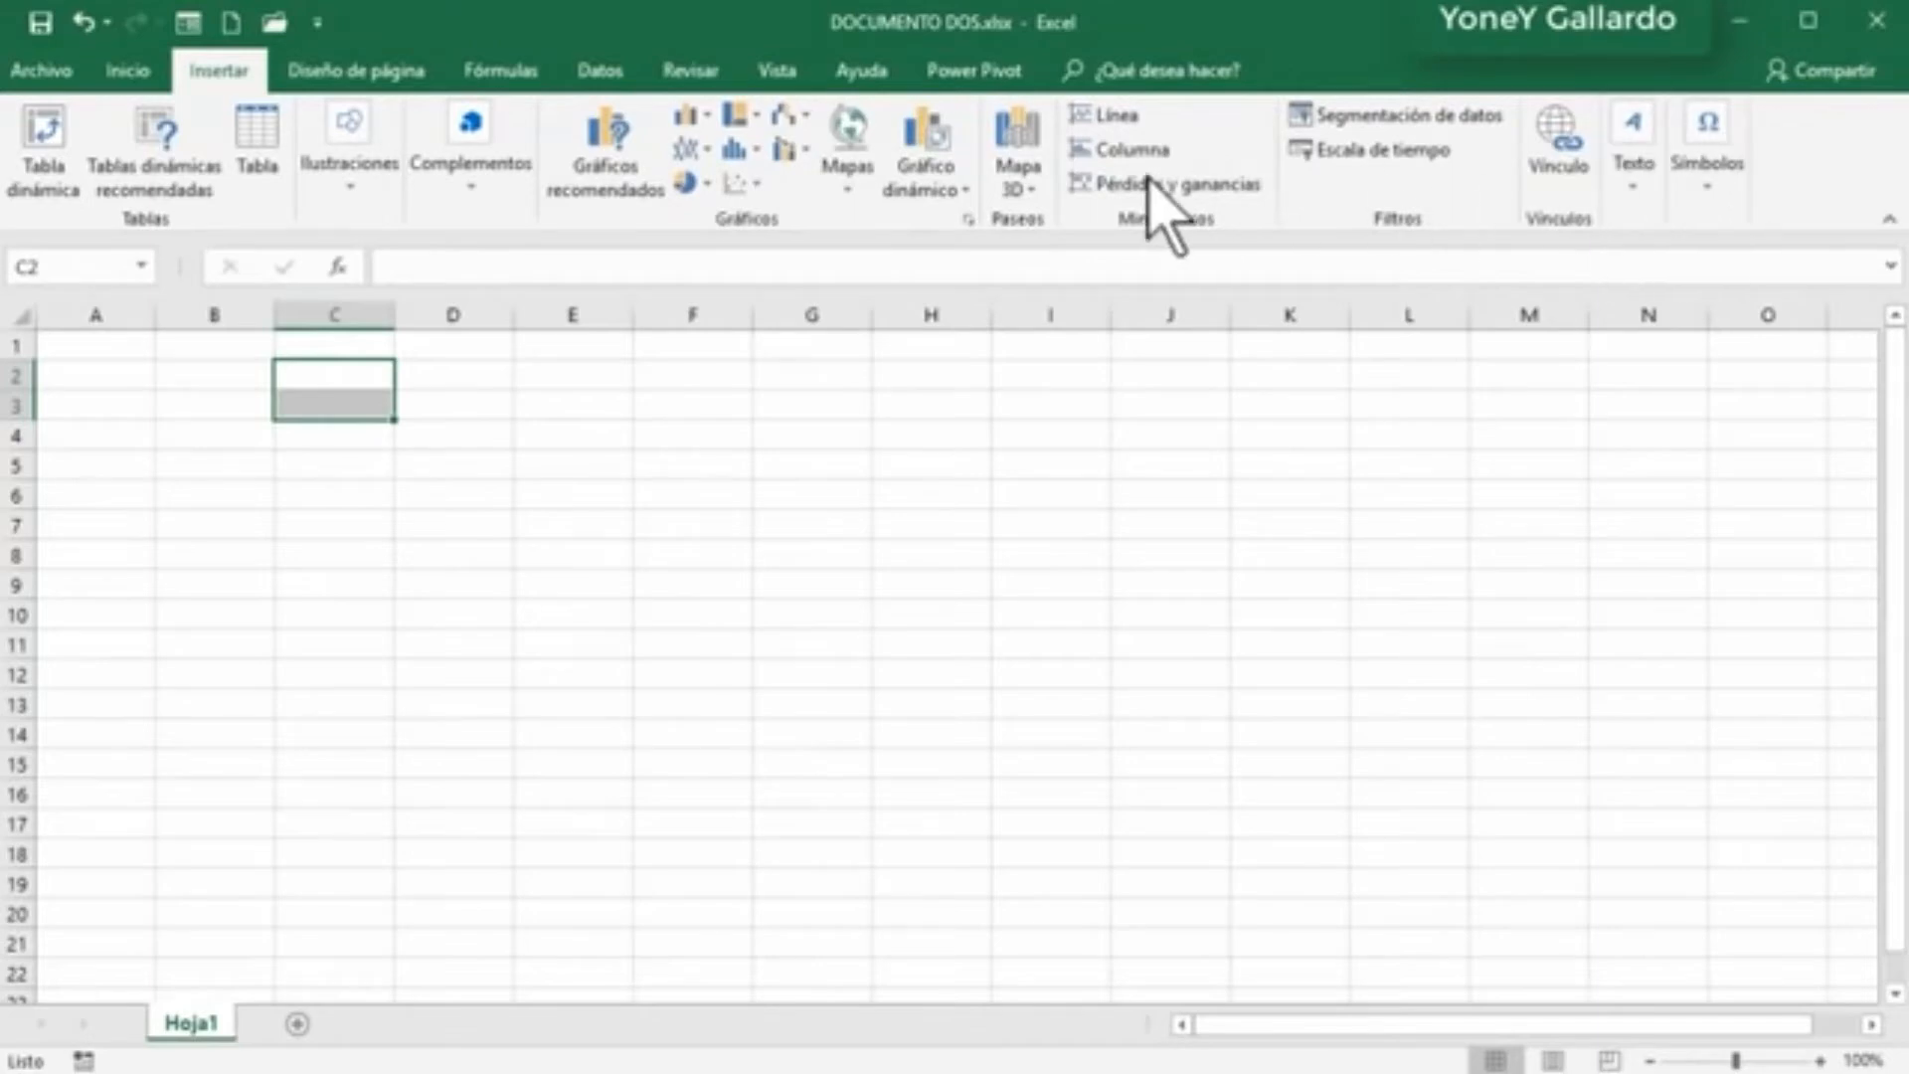
pyautogui.click(127, 71)
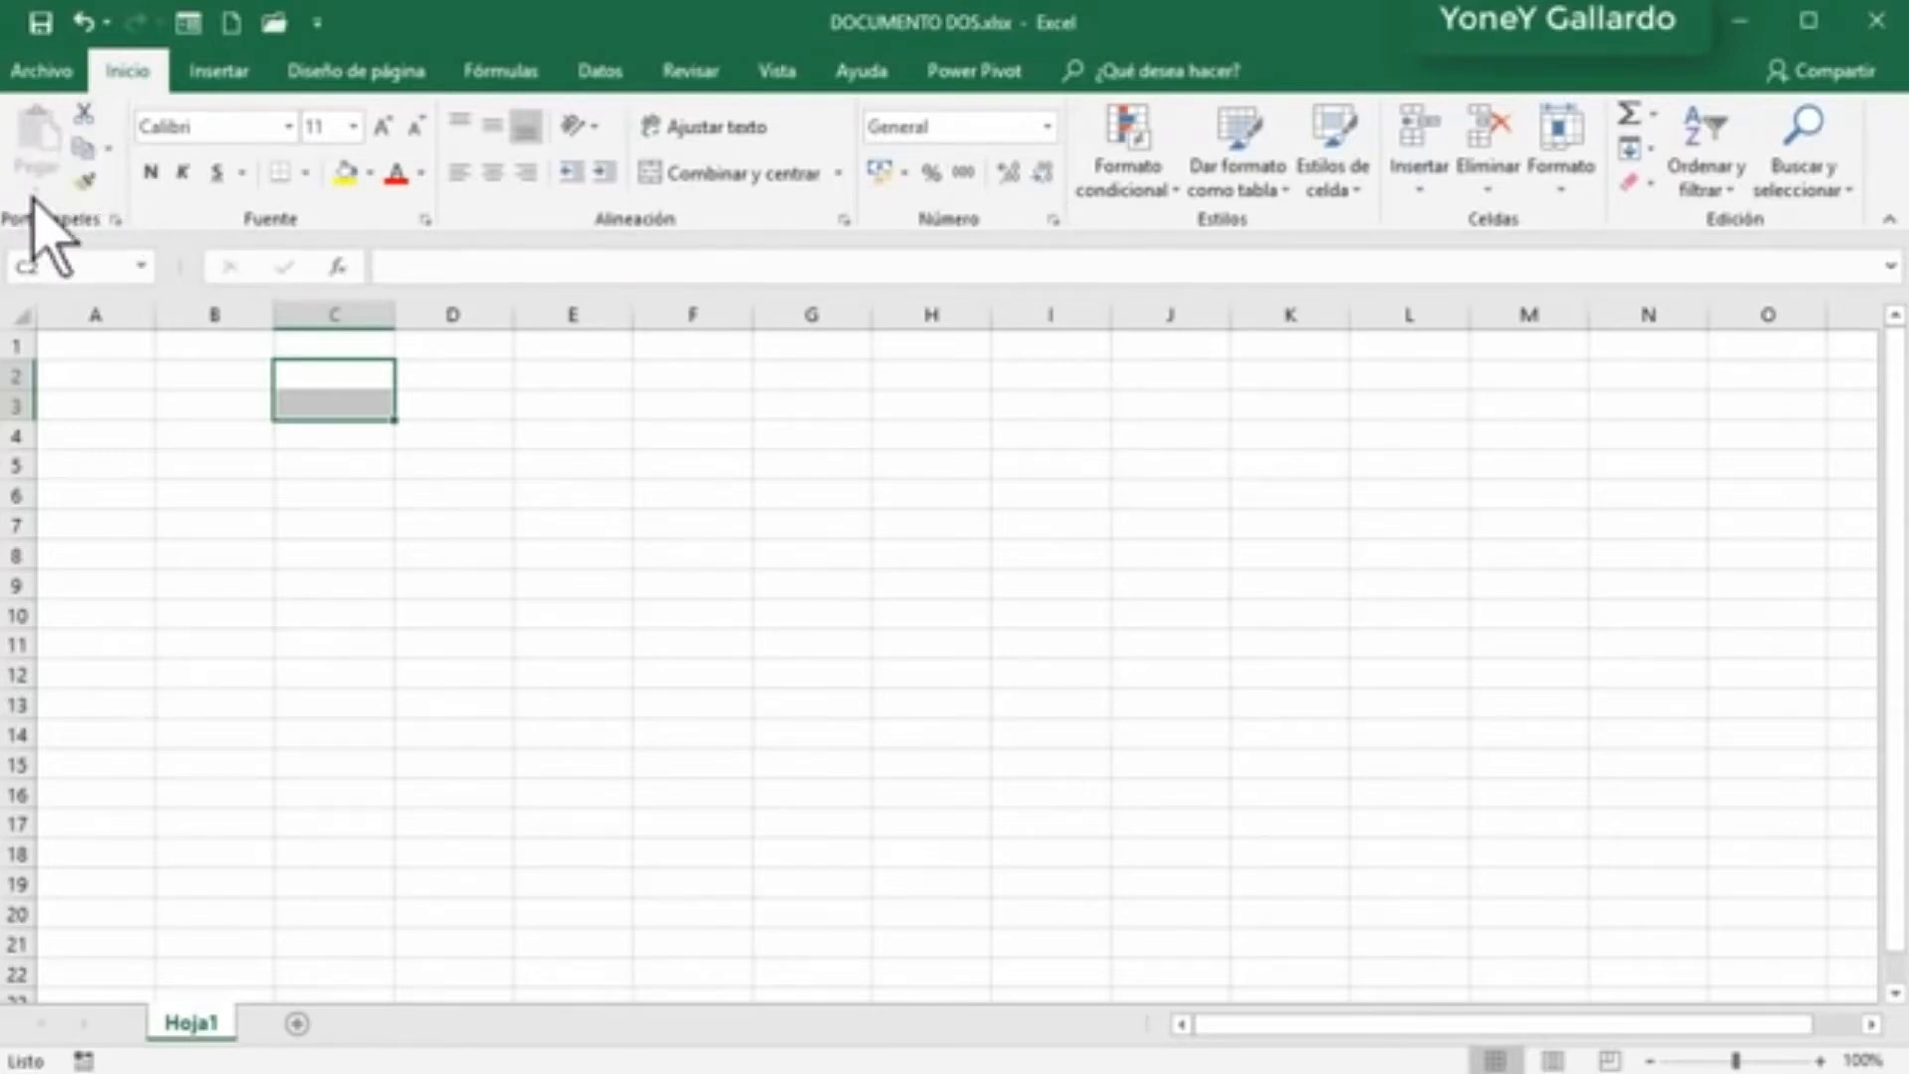
pyautogui.click(355, 71)
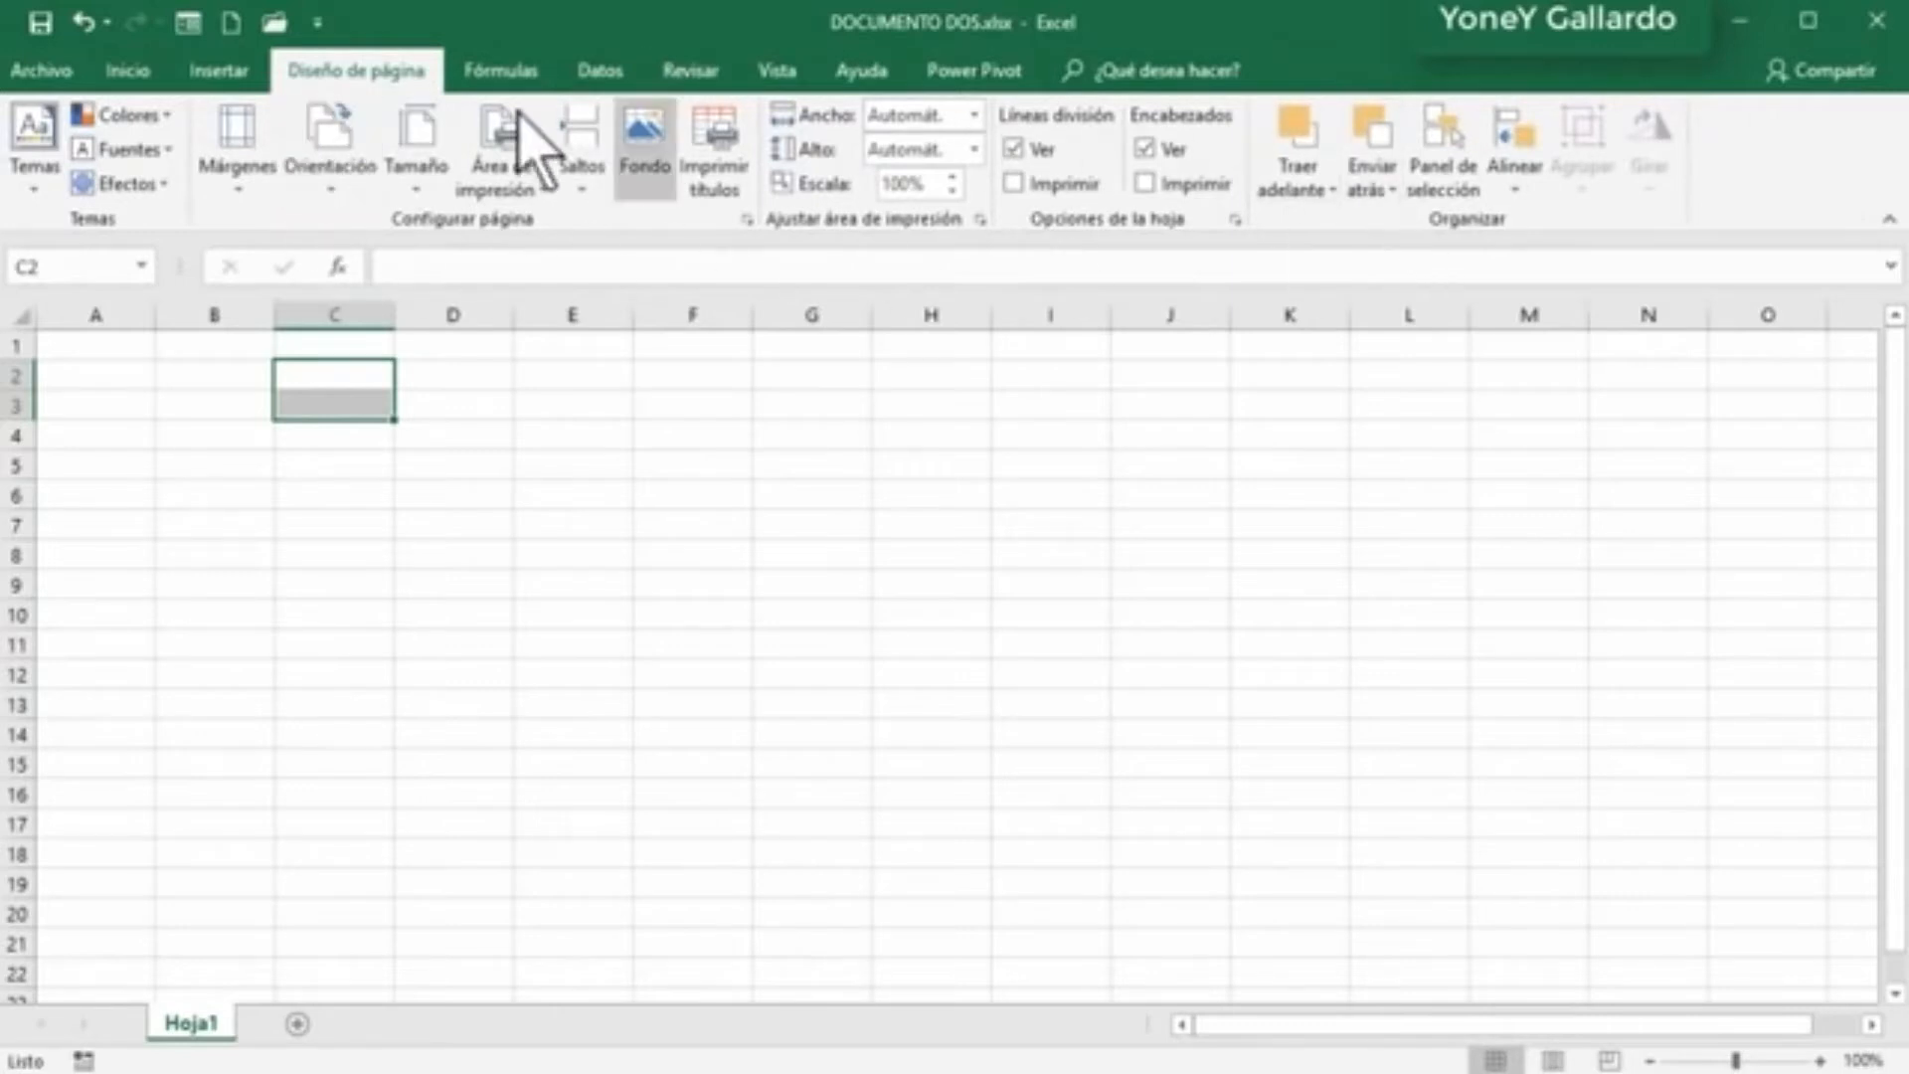
pyautogui.click(512, 72)
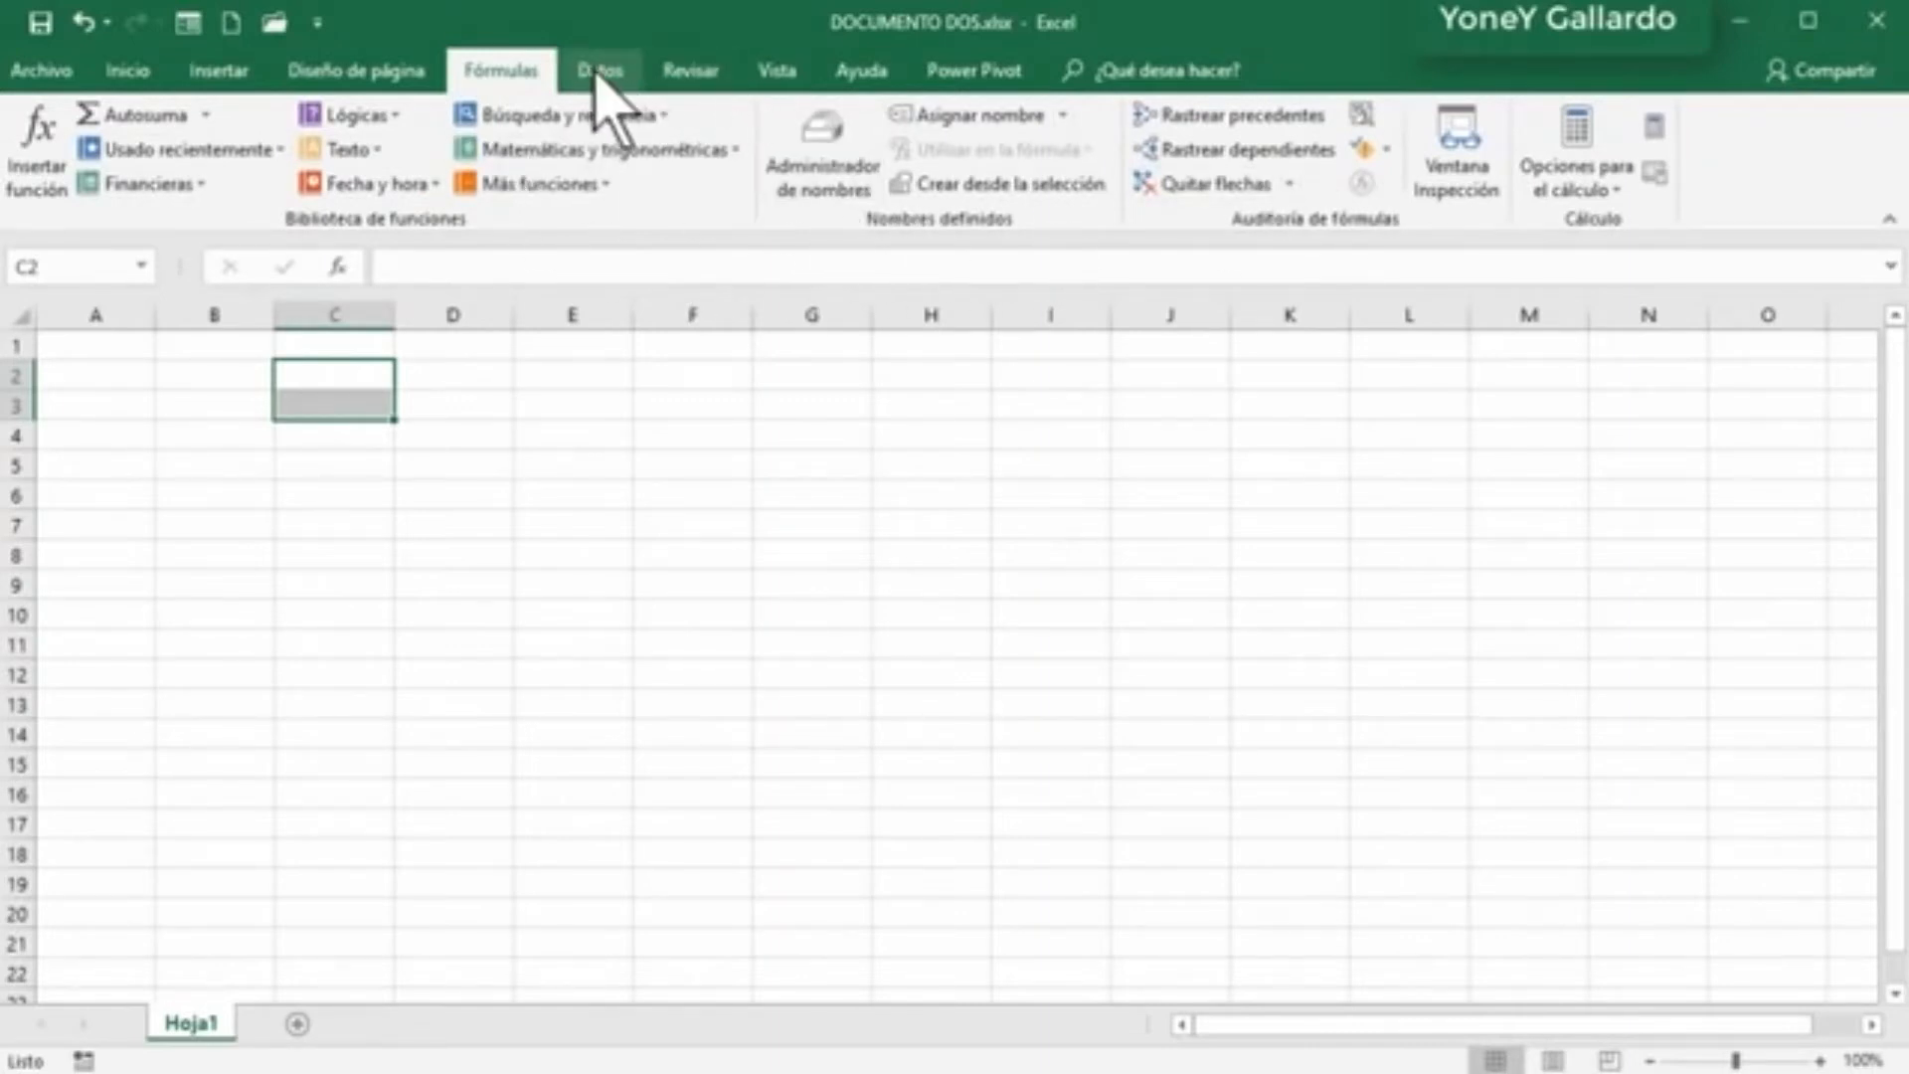
pyautogui.click(585, 73)
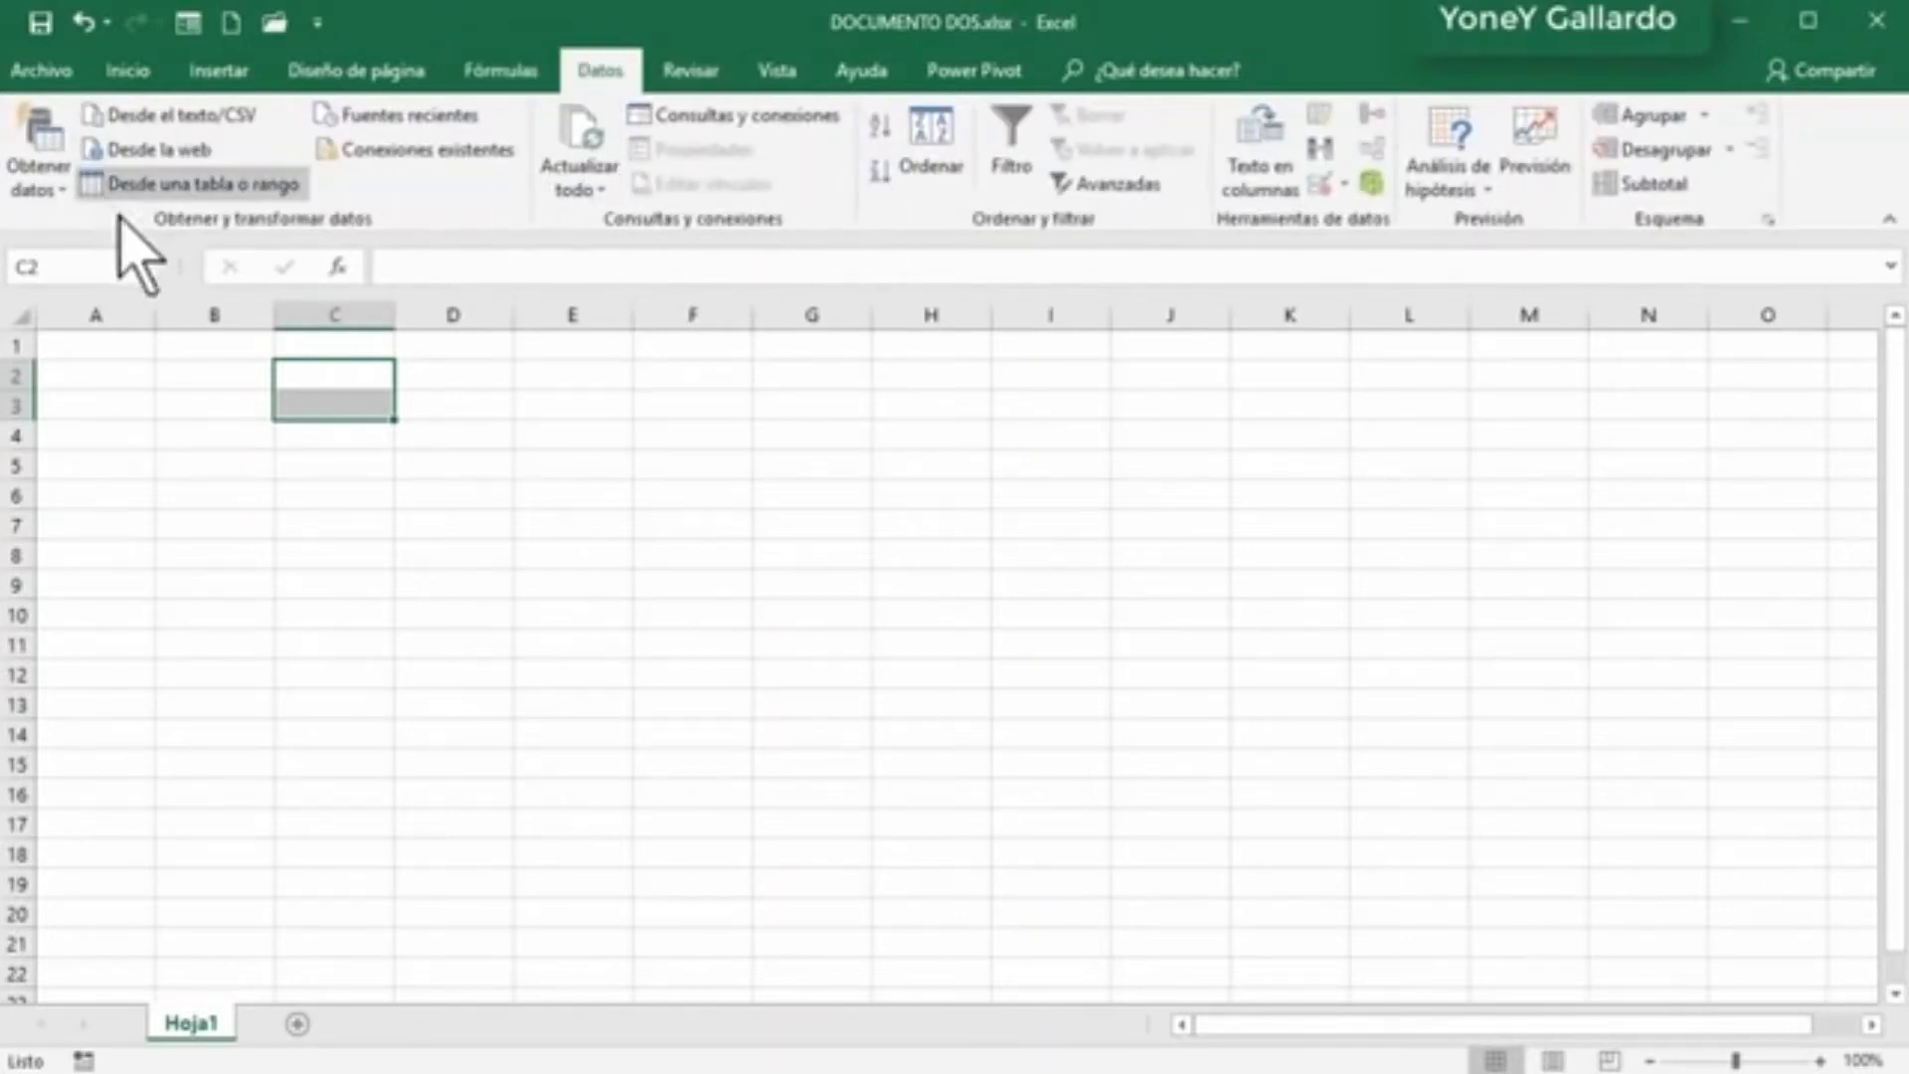
pyautogui.click(122, 73)
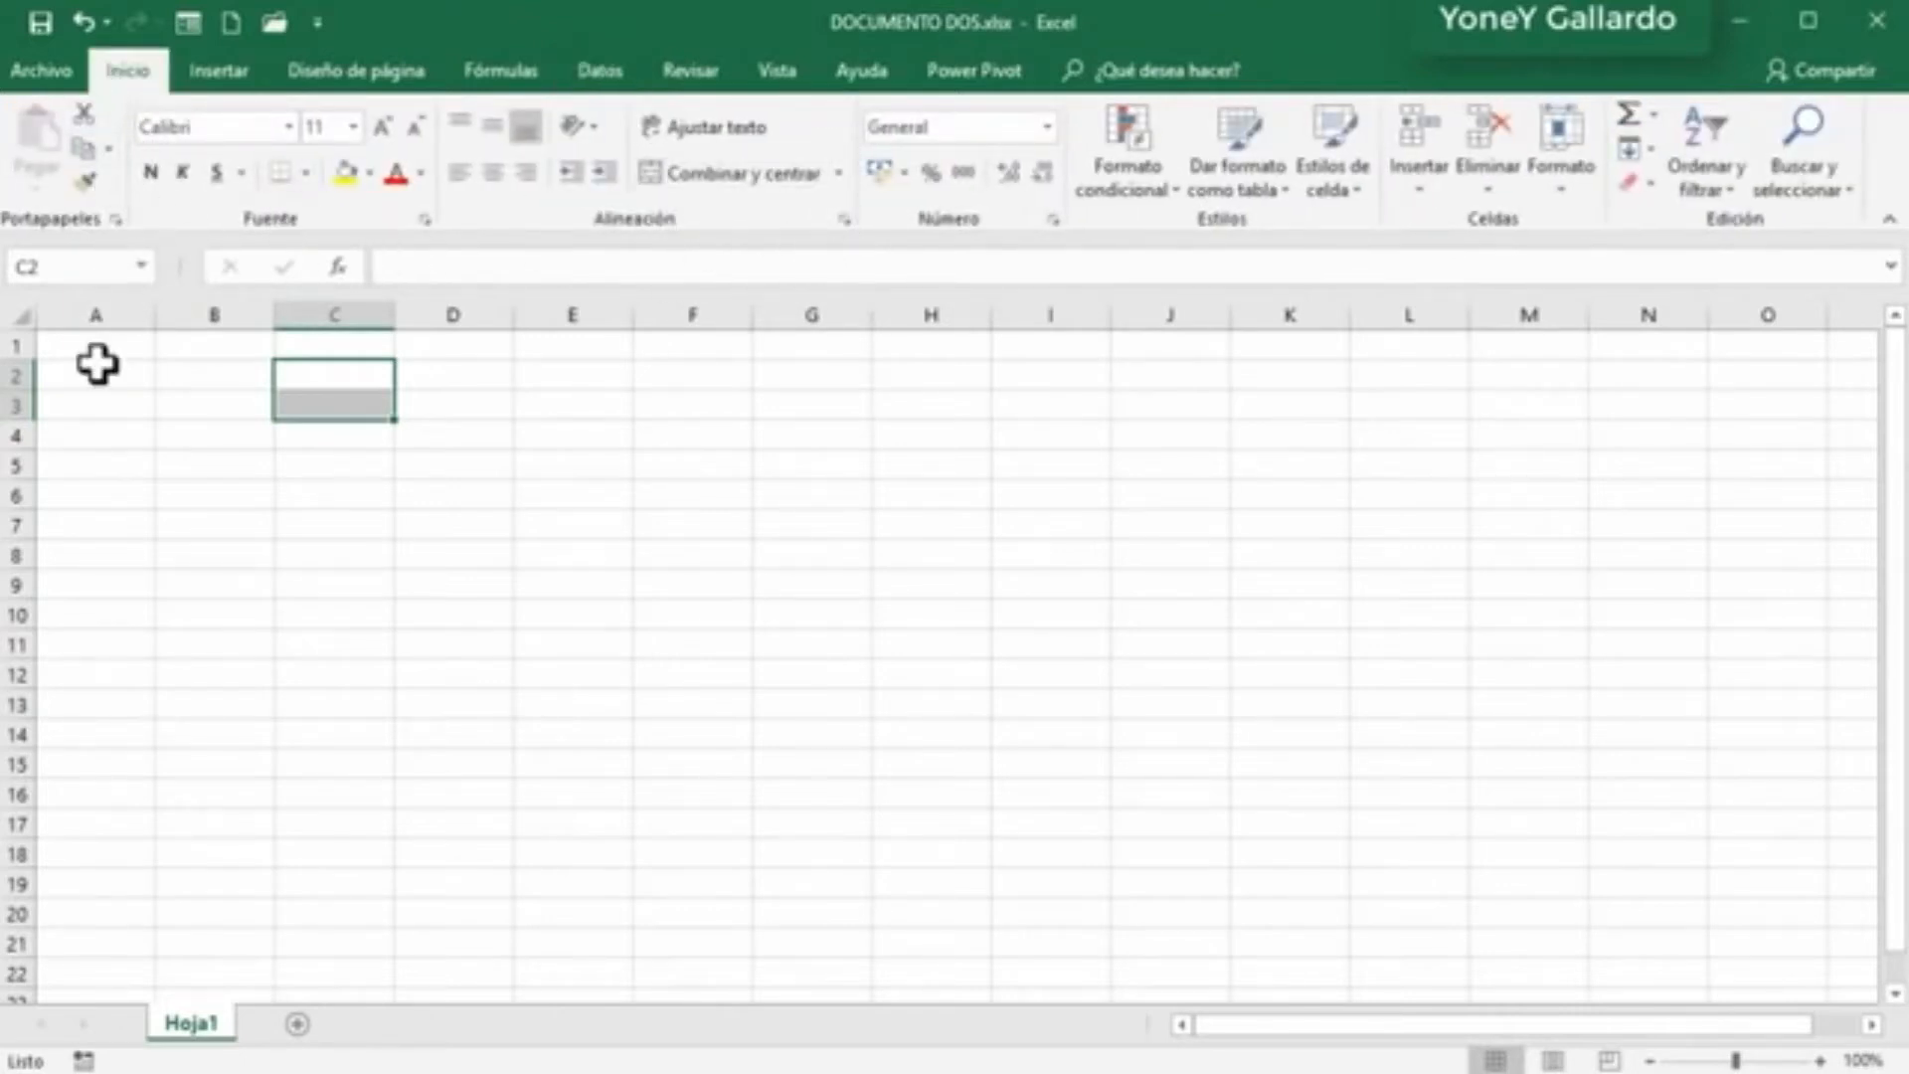
# Step: View the items collected on the Office clipboard and close that view
pyautogui.click(221, 378)
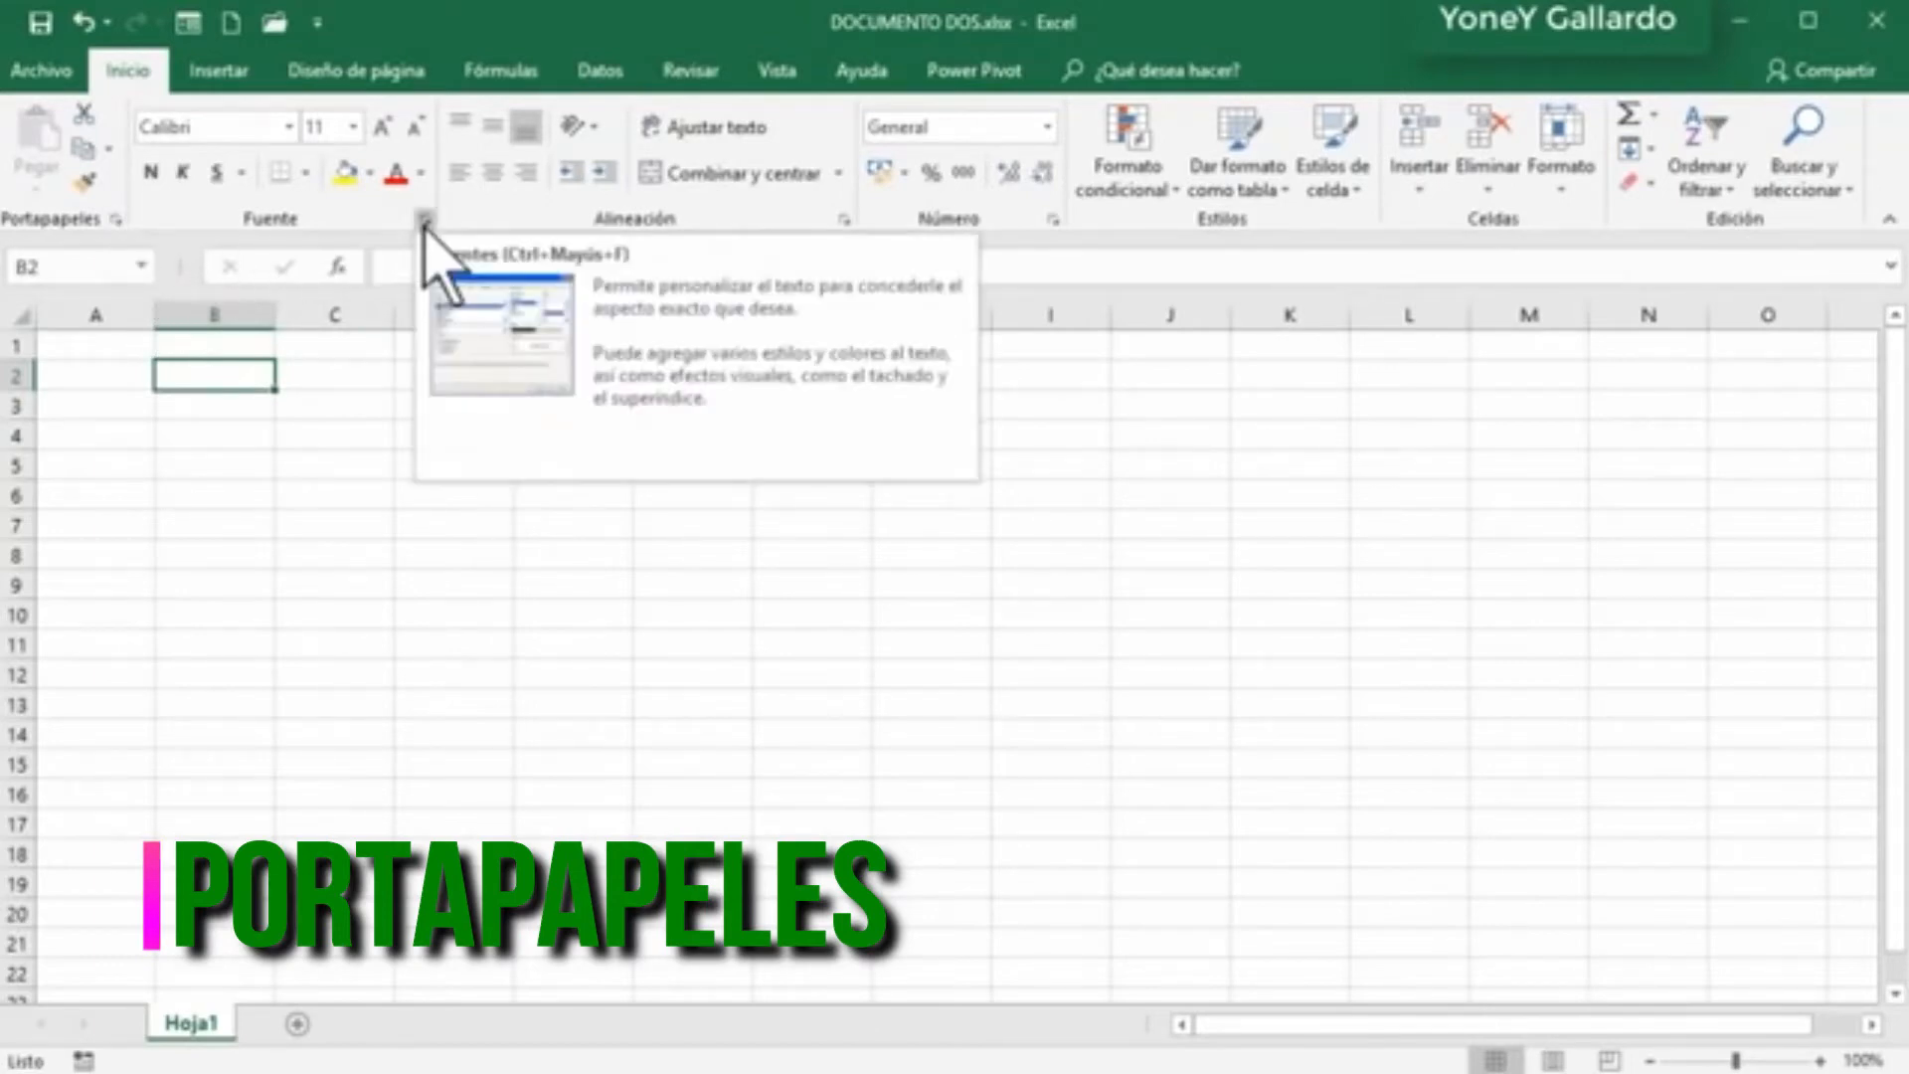
pyautogui.click(118, 220)
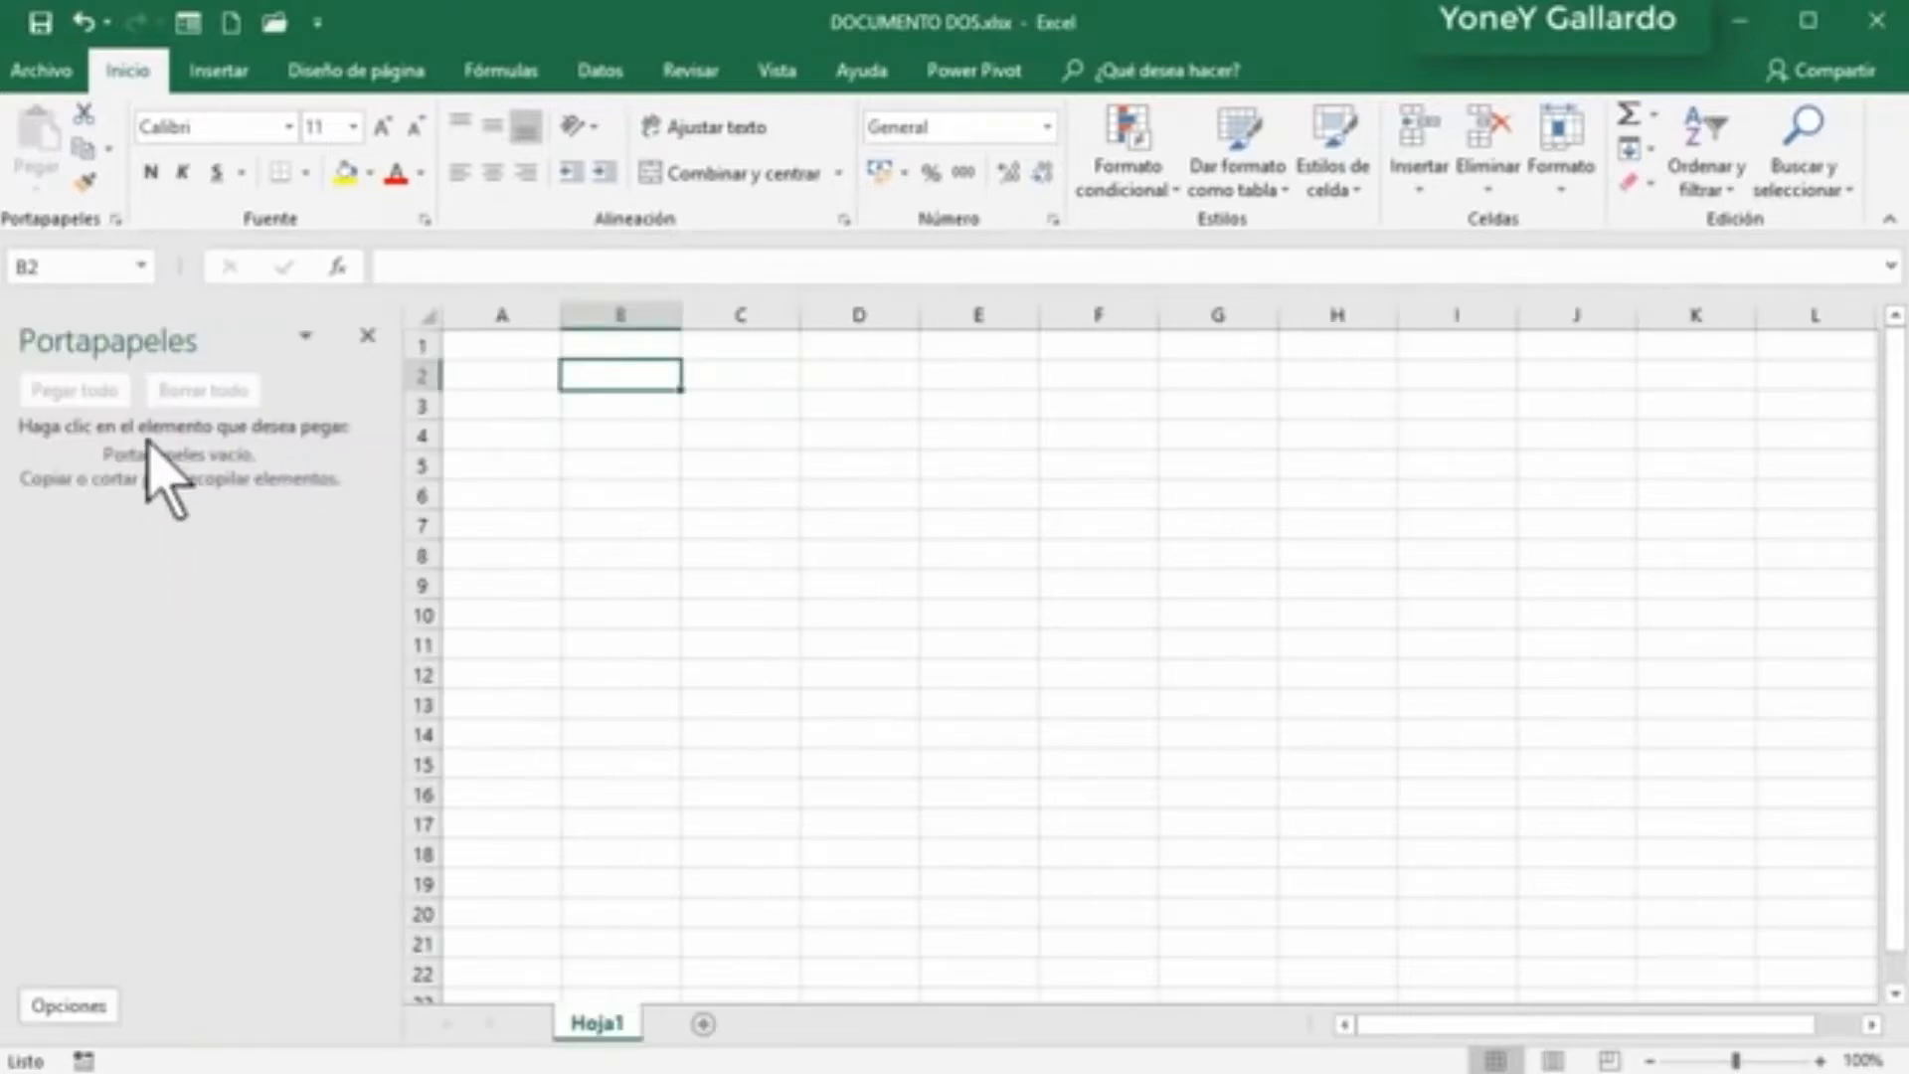
pyautogui.click(366, 336)
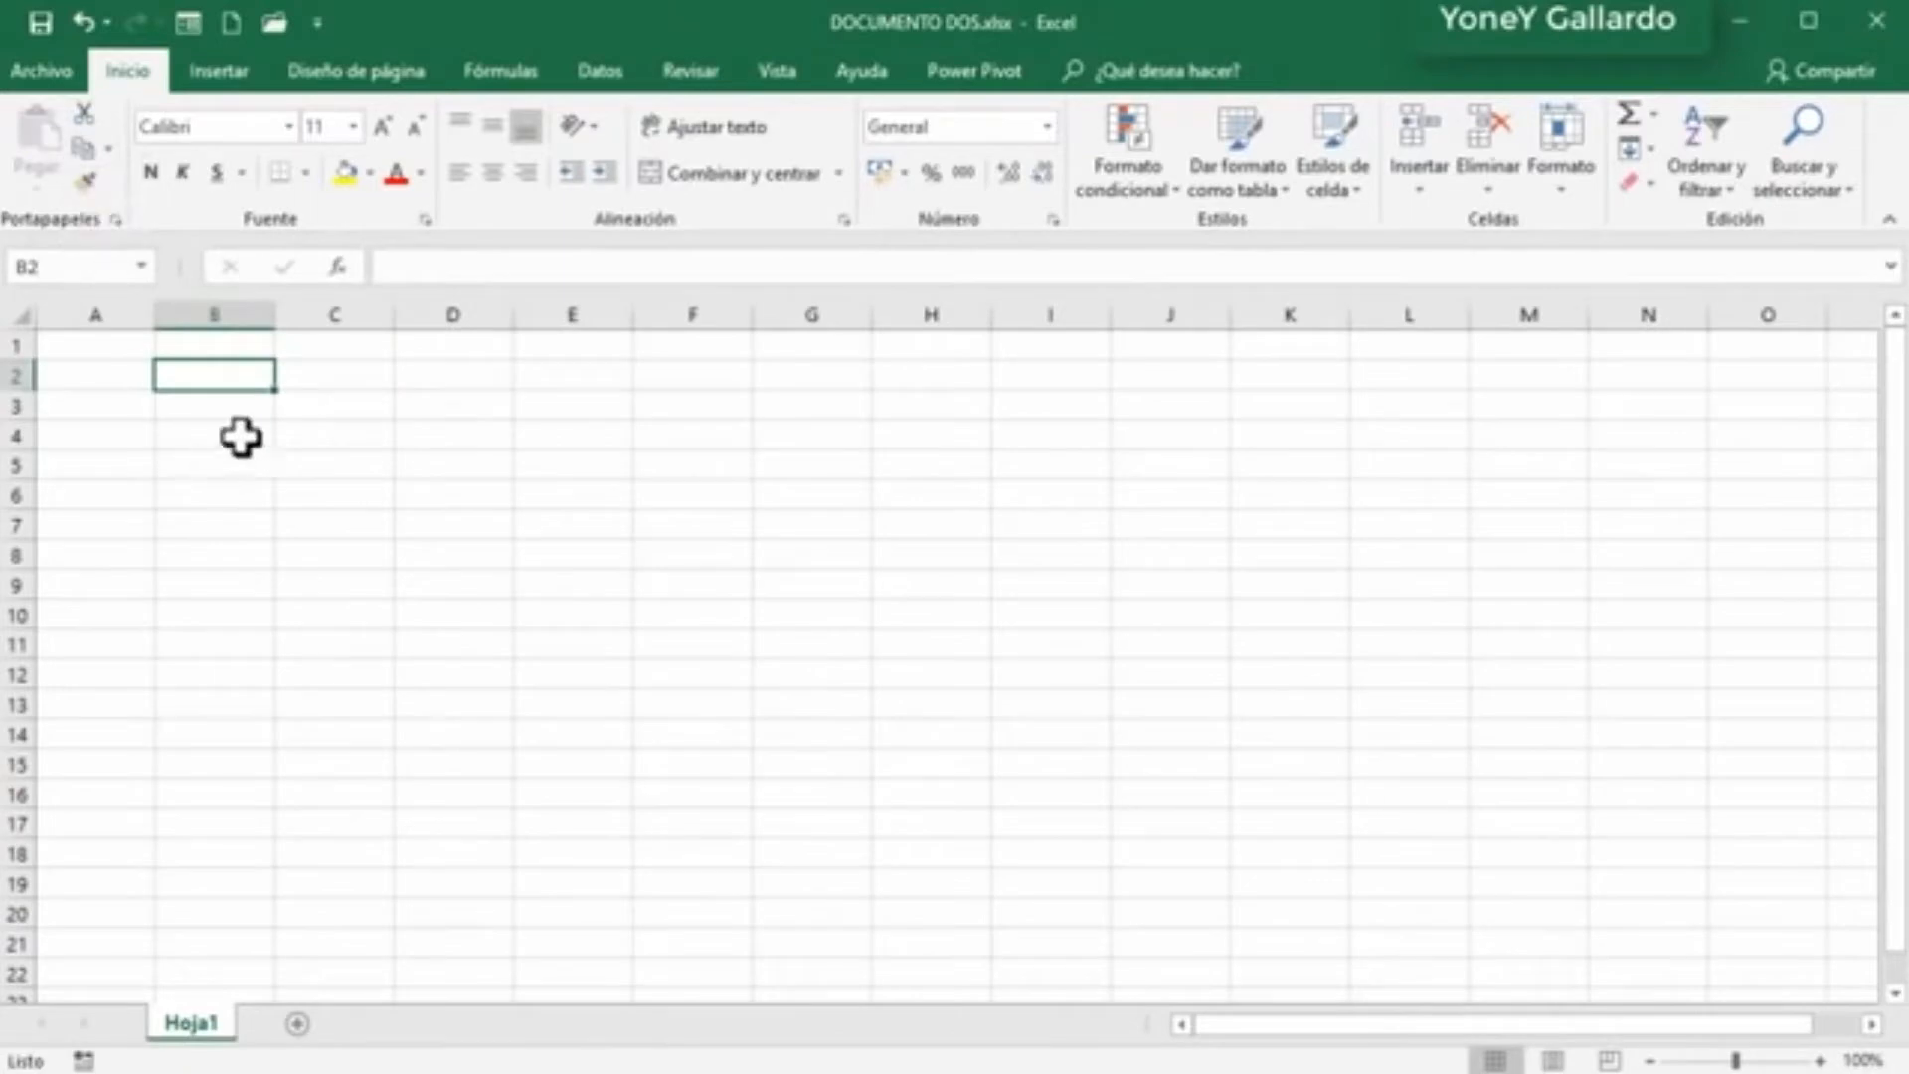
# Step: Enter the headings LUNES in cell B3 and MARTES in cell C3
pyautogui.click(325, 407)
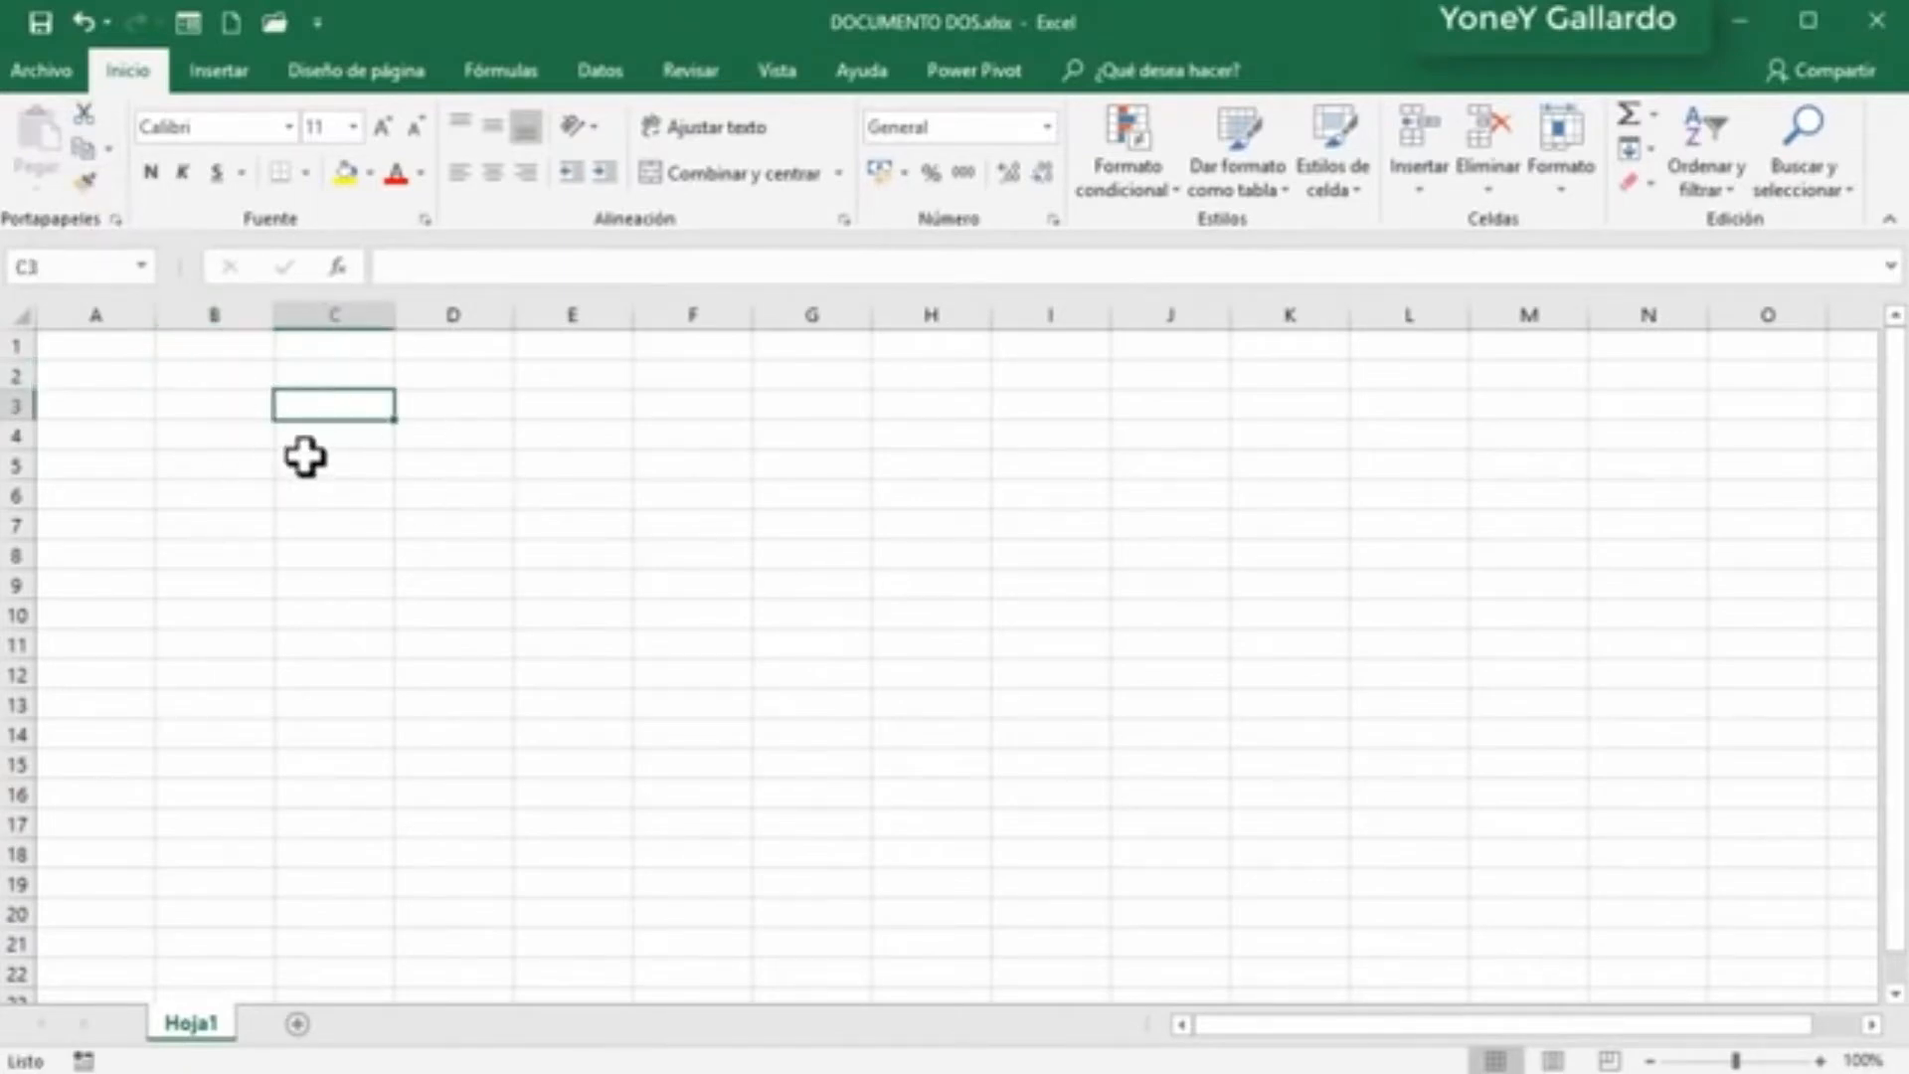
pyautogui.click(1818, 1061)
pyautogui.click(1819, 1061)
pyautogui.click(1819, 1061)
pyautogui.click(1819, 1061)
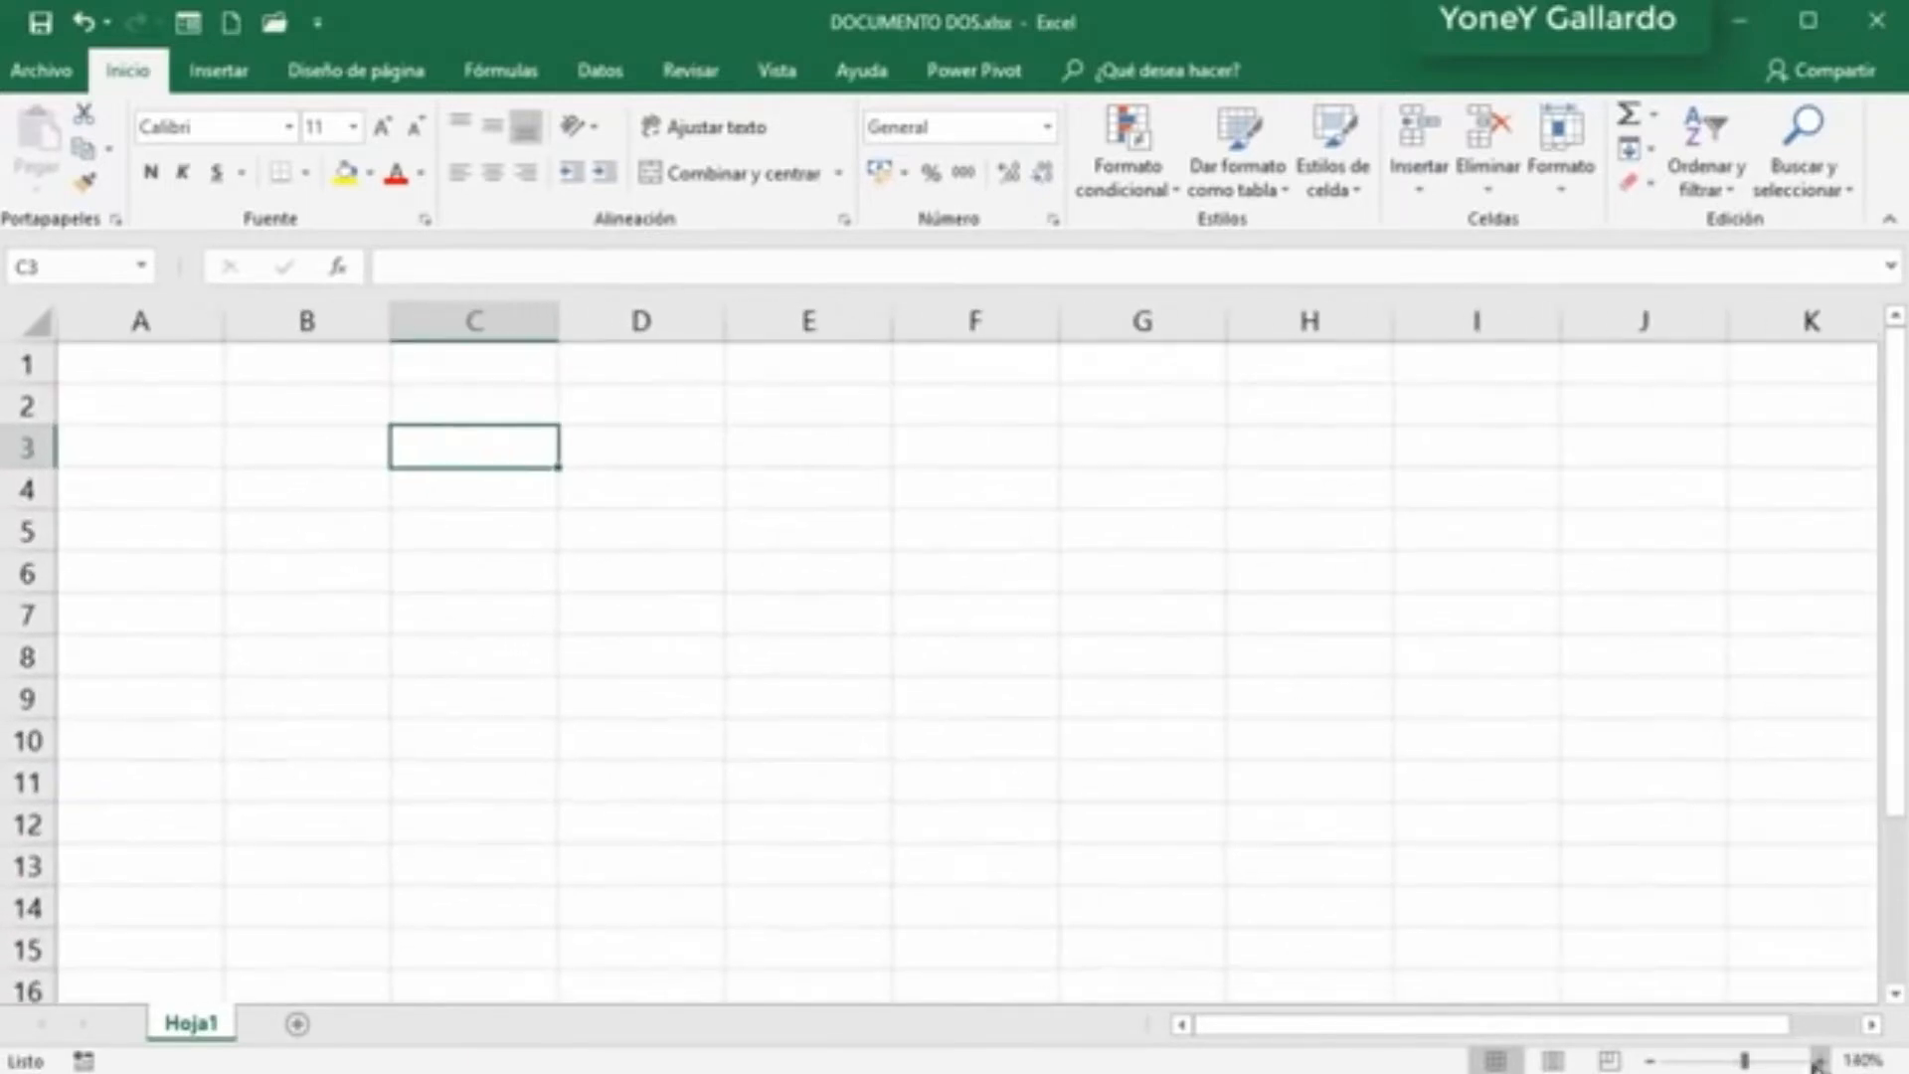
pyautogui.click(316, 450)
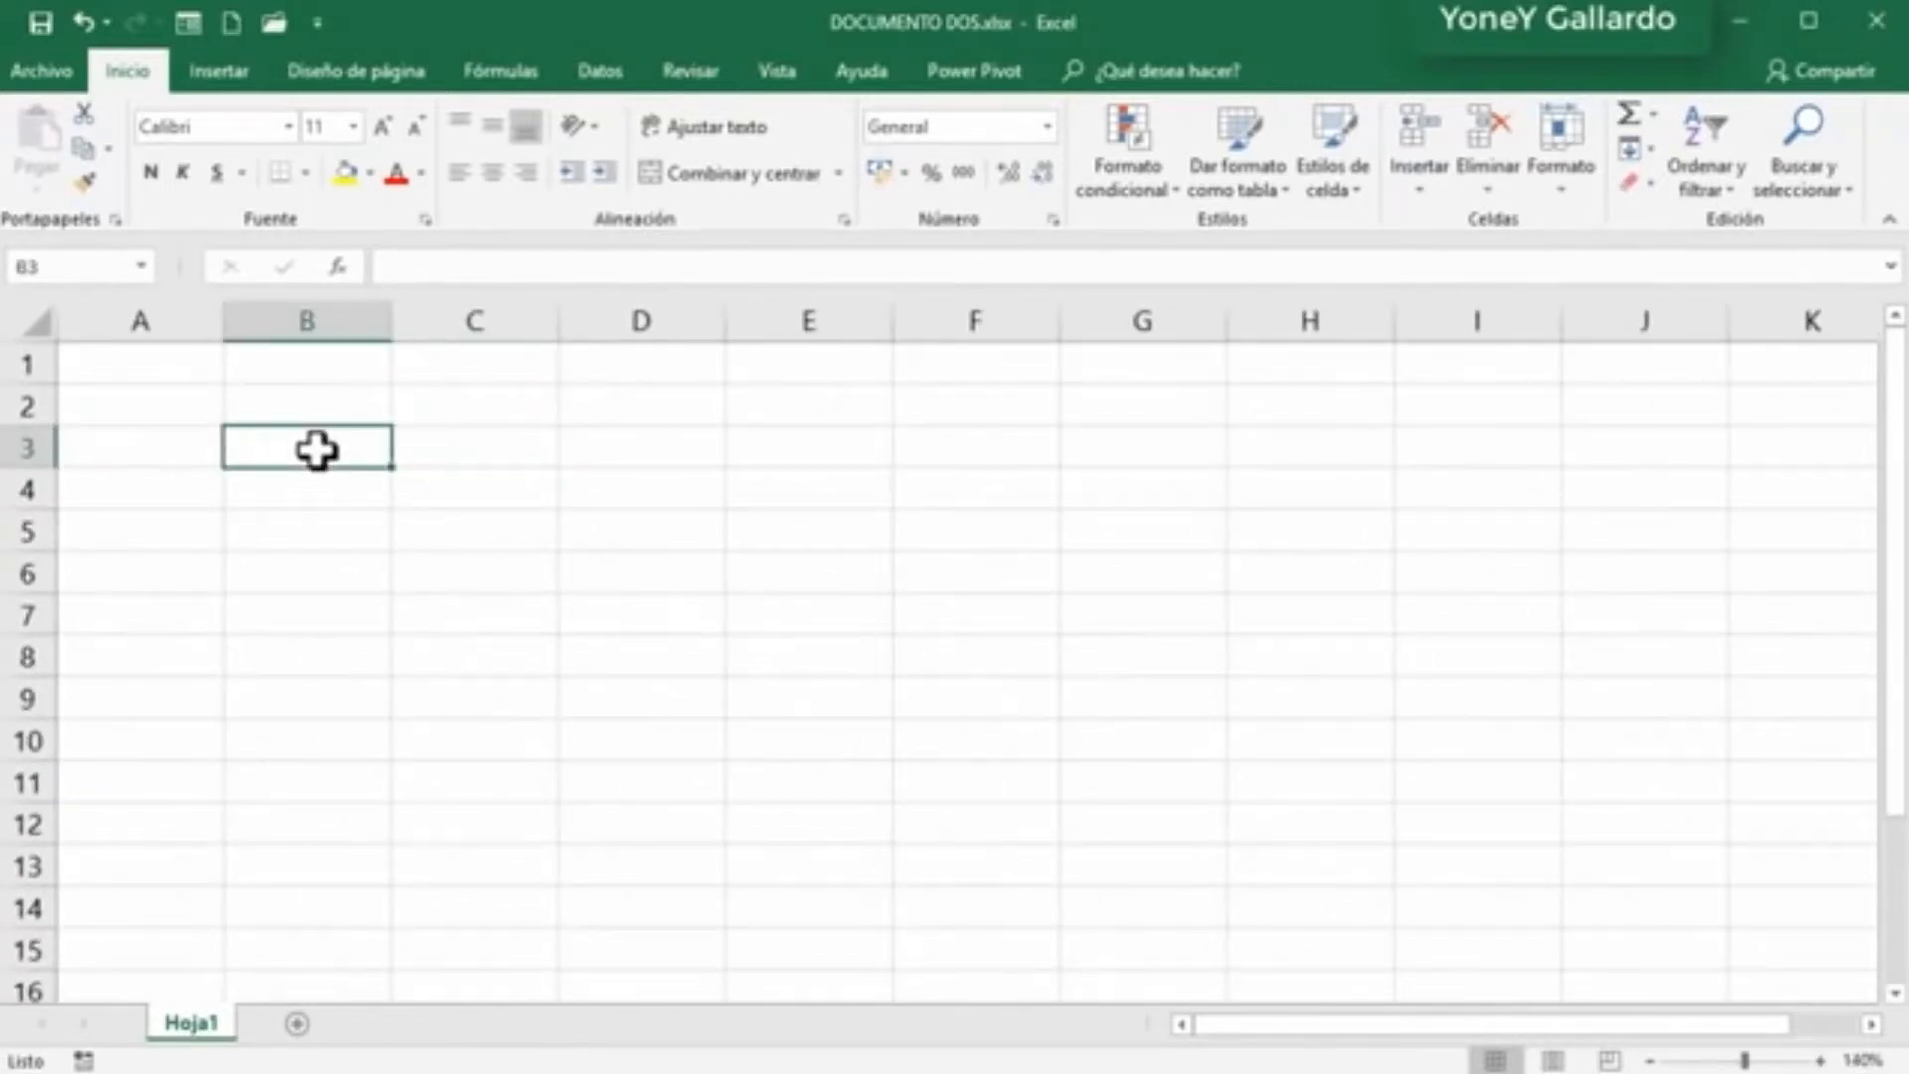
pyautogui.write('Ho')
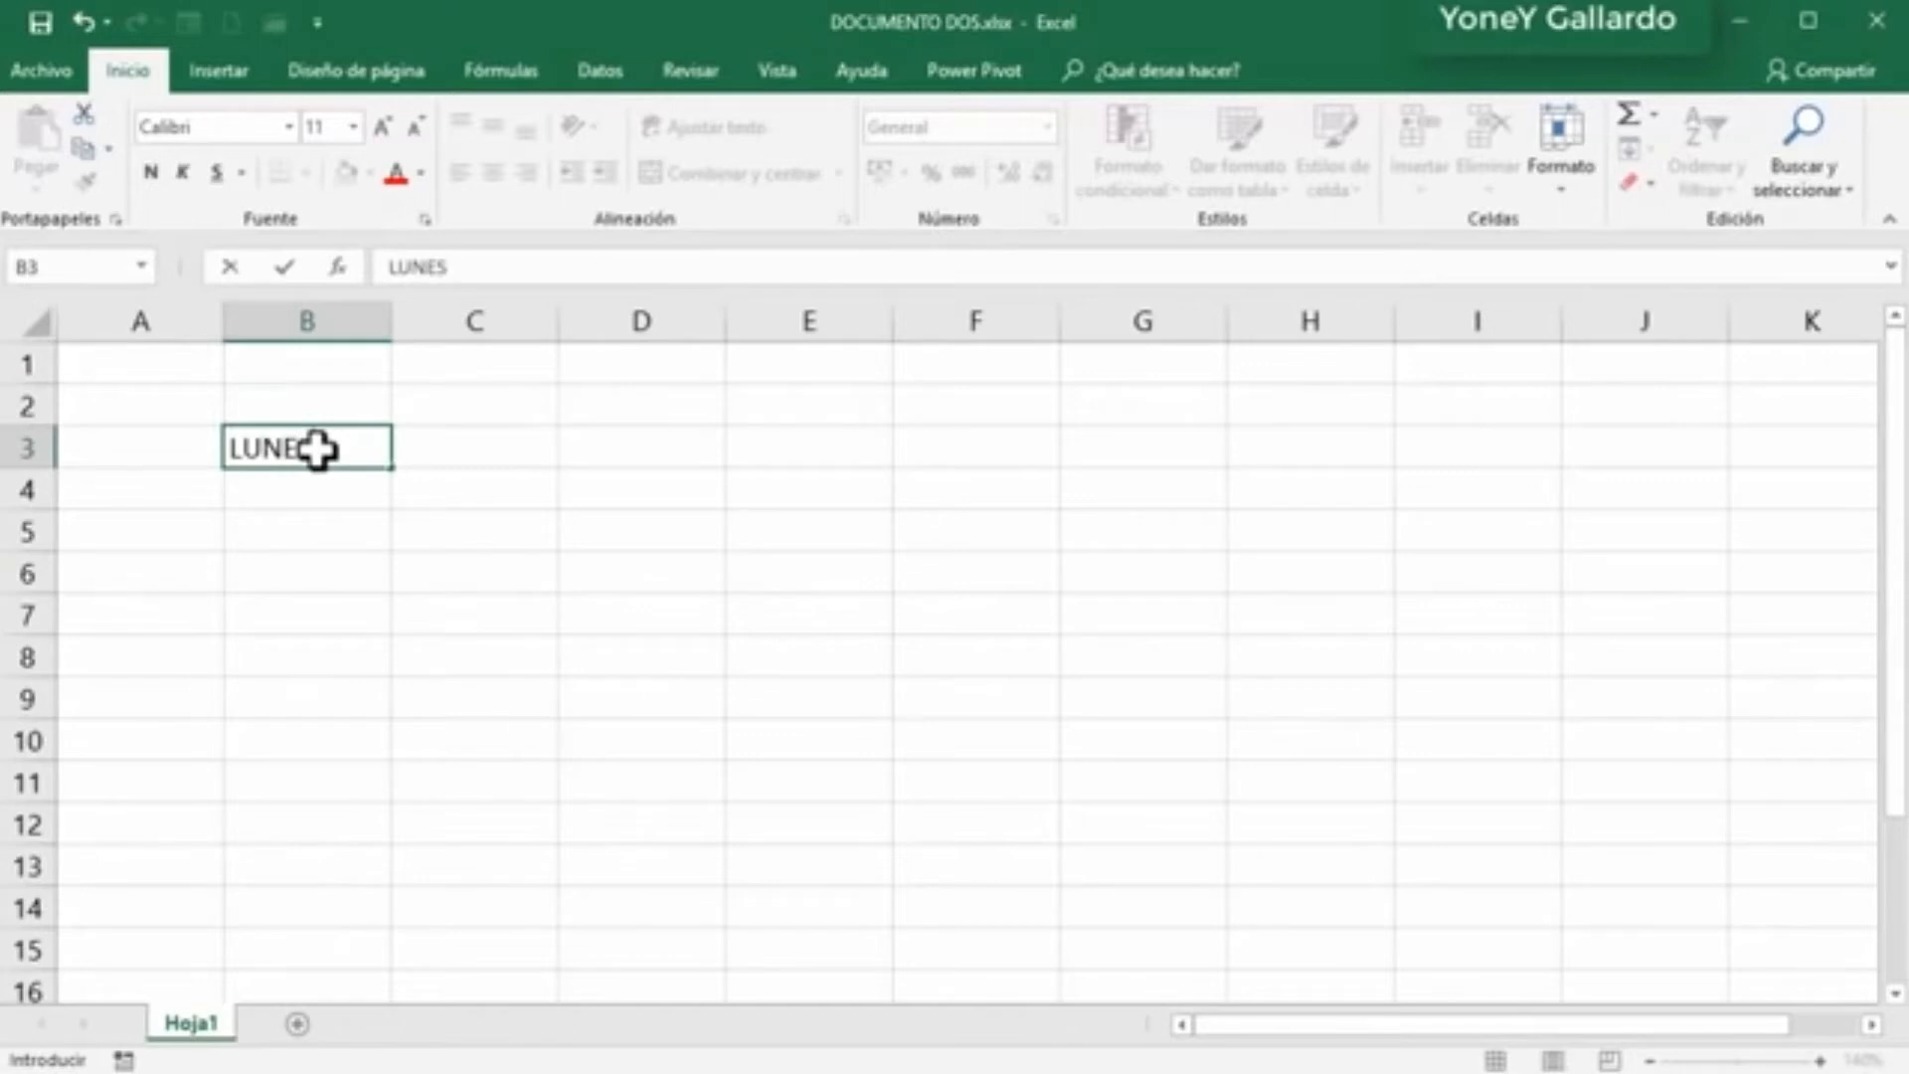
pyautogui.press('Tab')
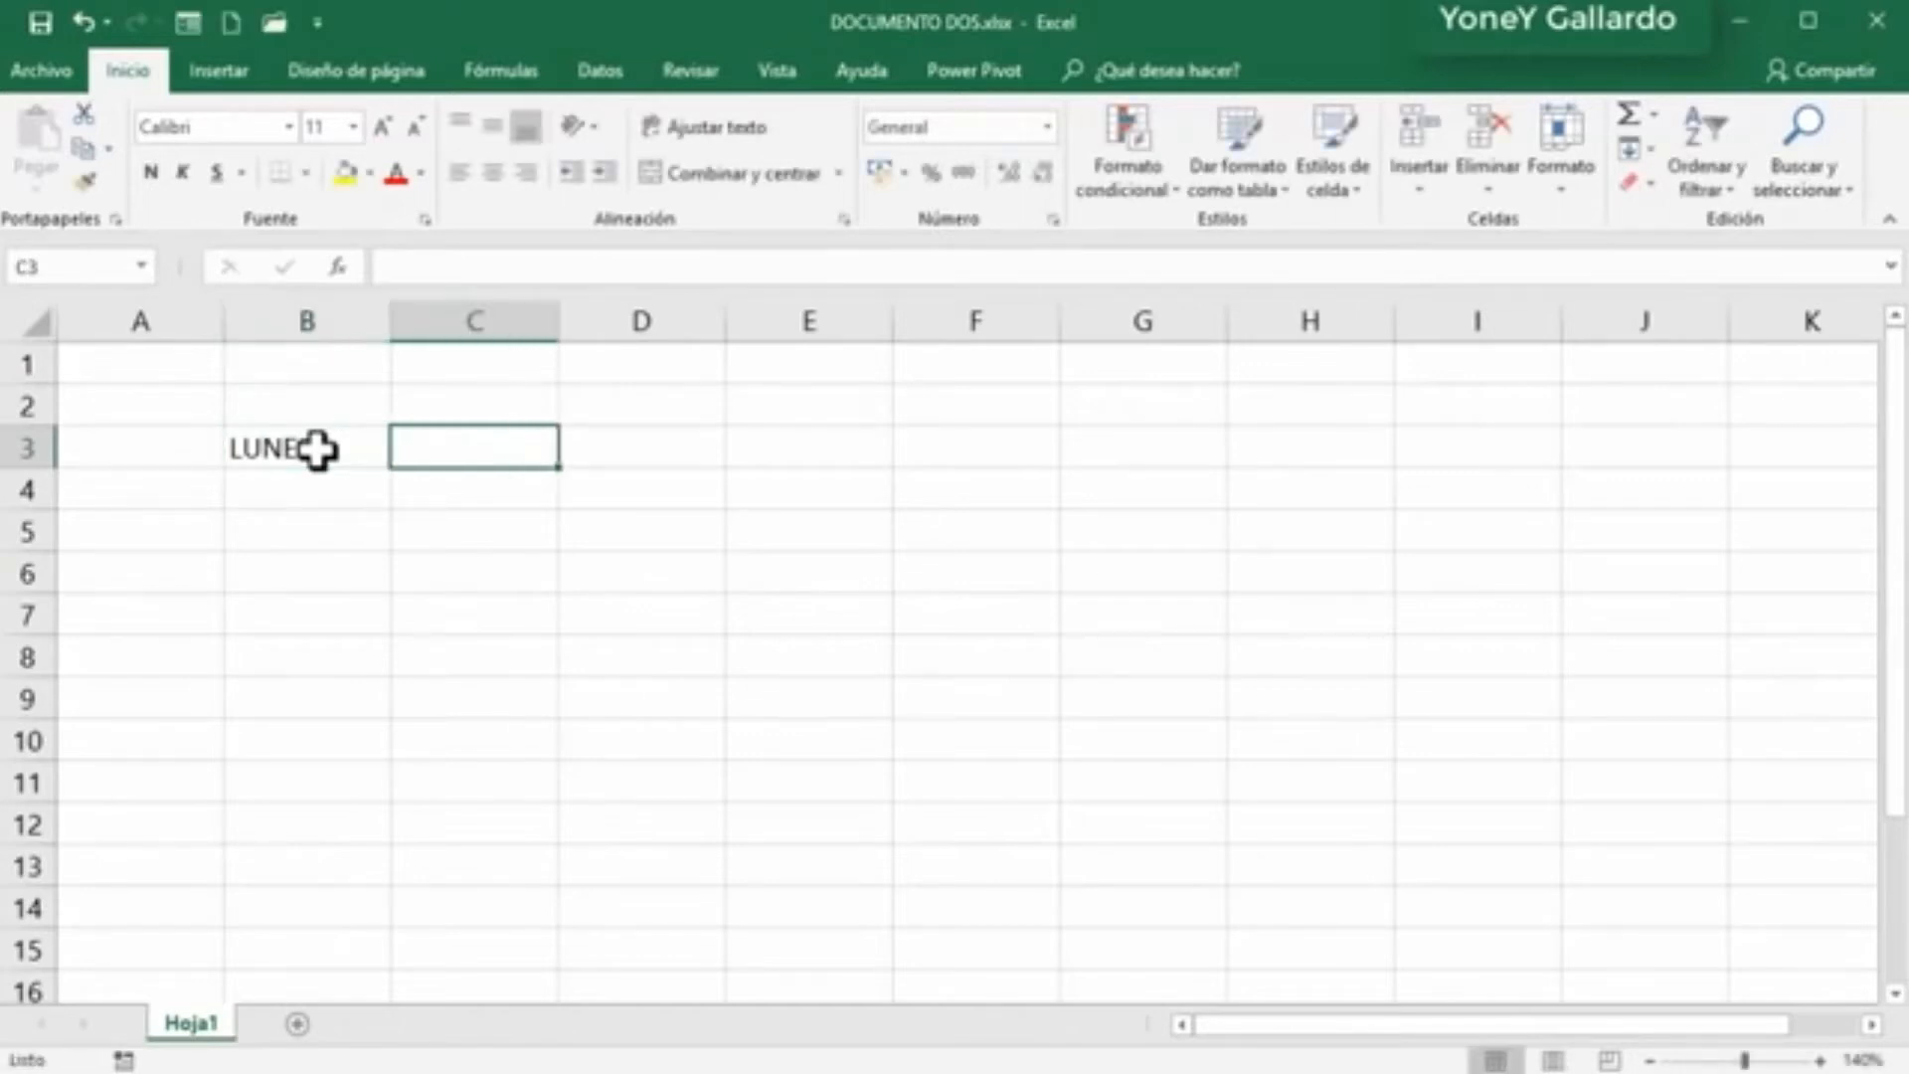
pyautogui.write('MARTES')
pyautogui.press('Return')
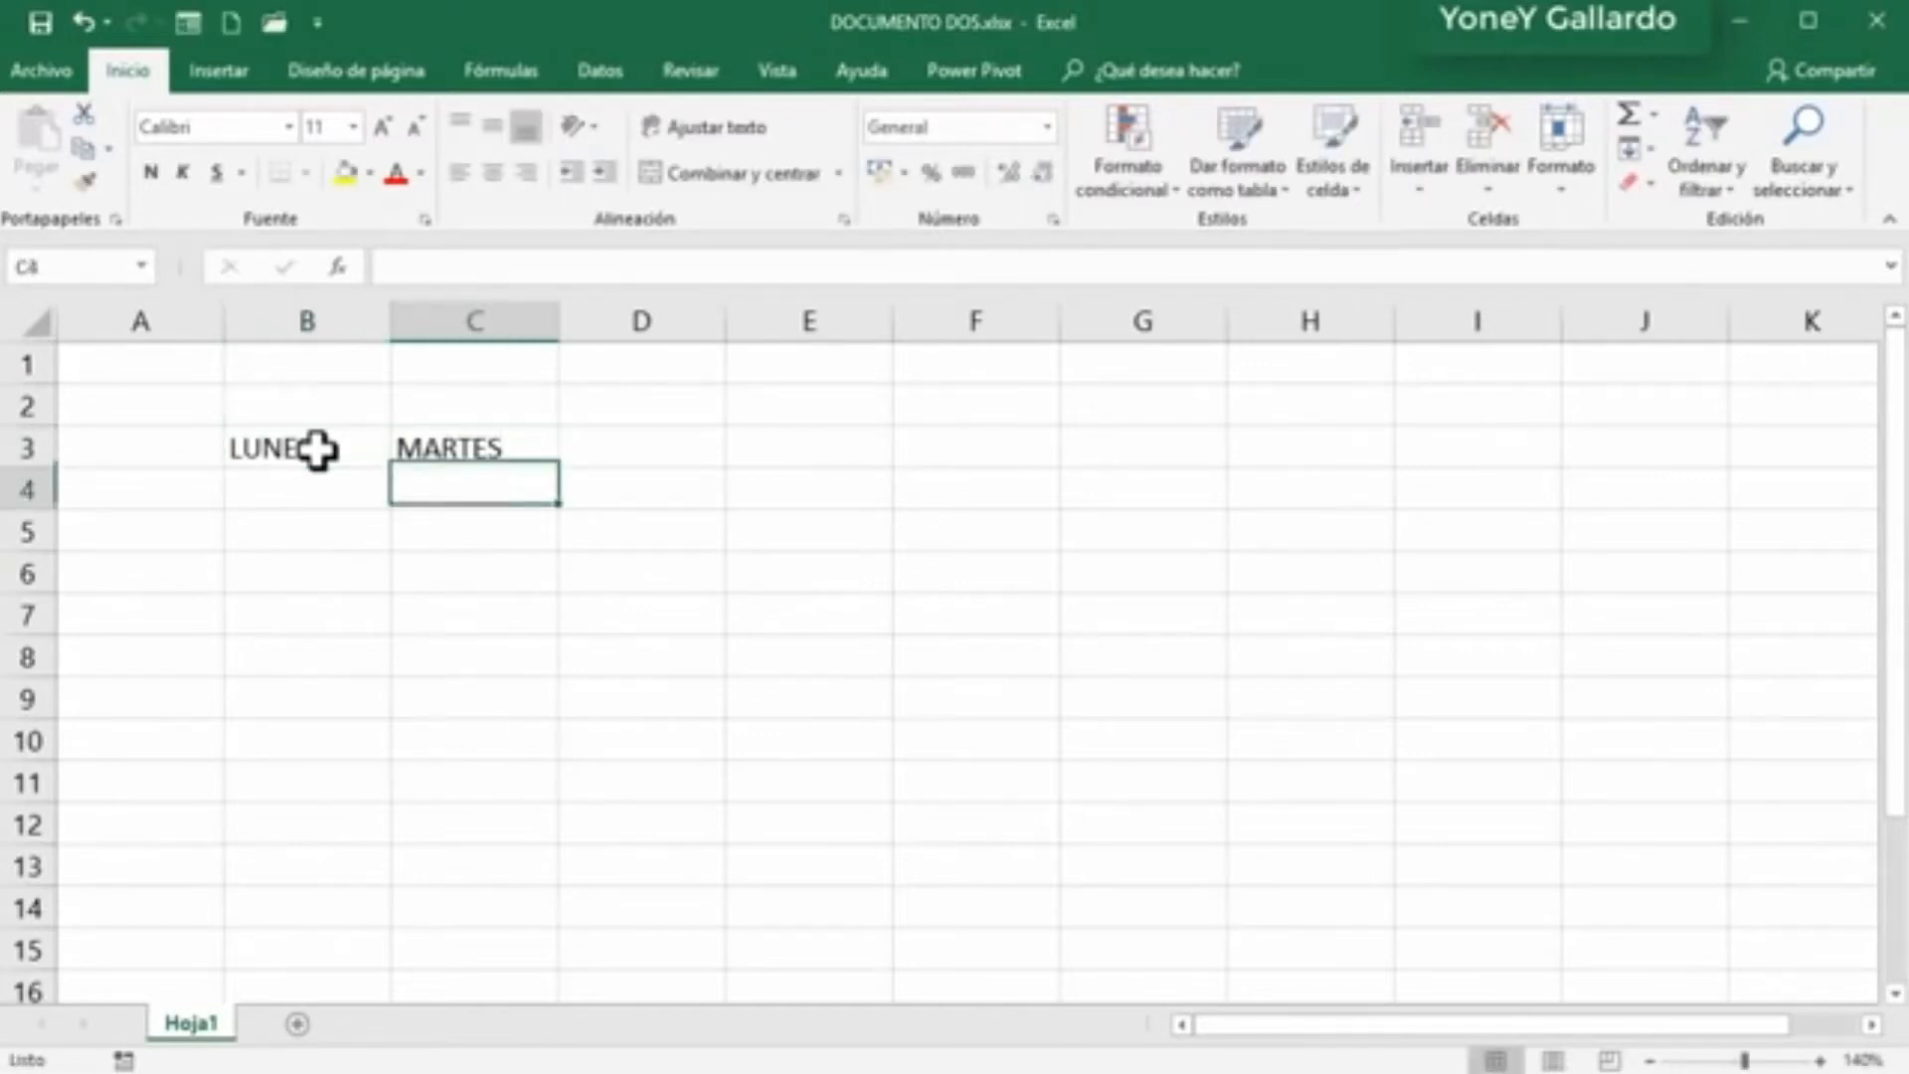
# Step: Enter the values 10 and 20 in cells B4 and B5 below LUNES
pyautogui.press('Left')
pyautogui.write('10')
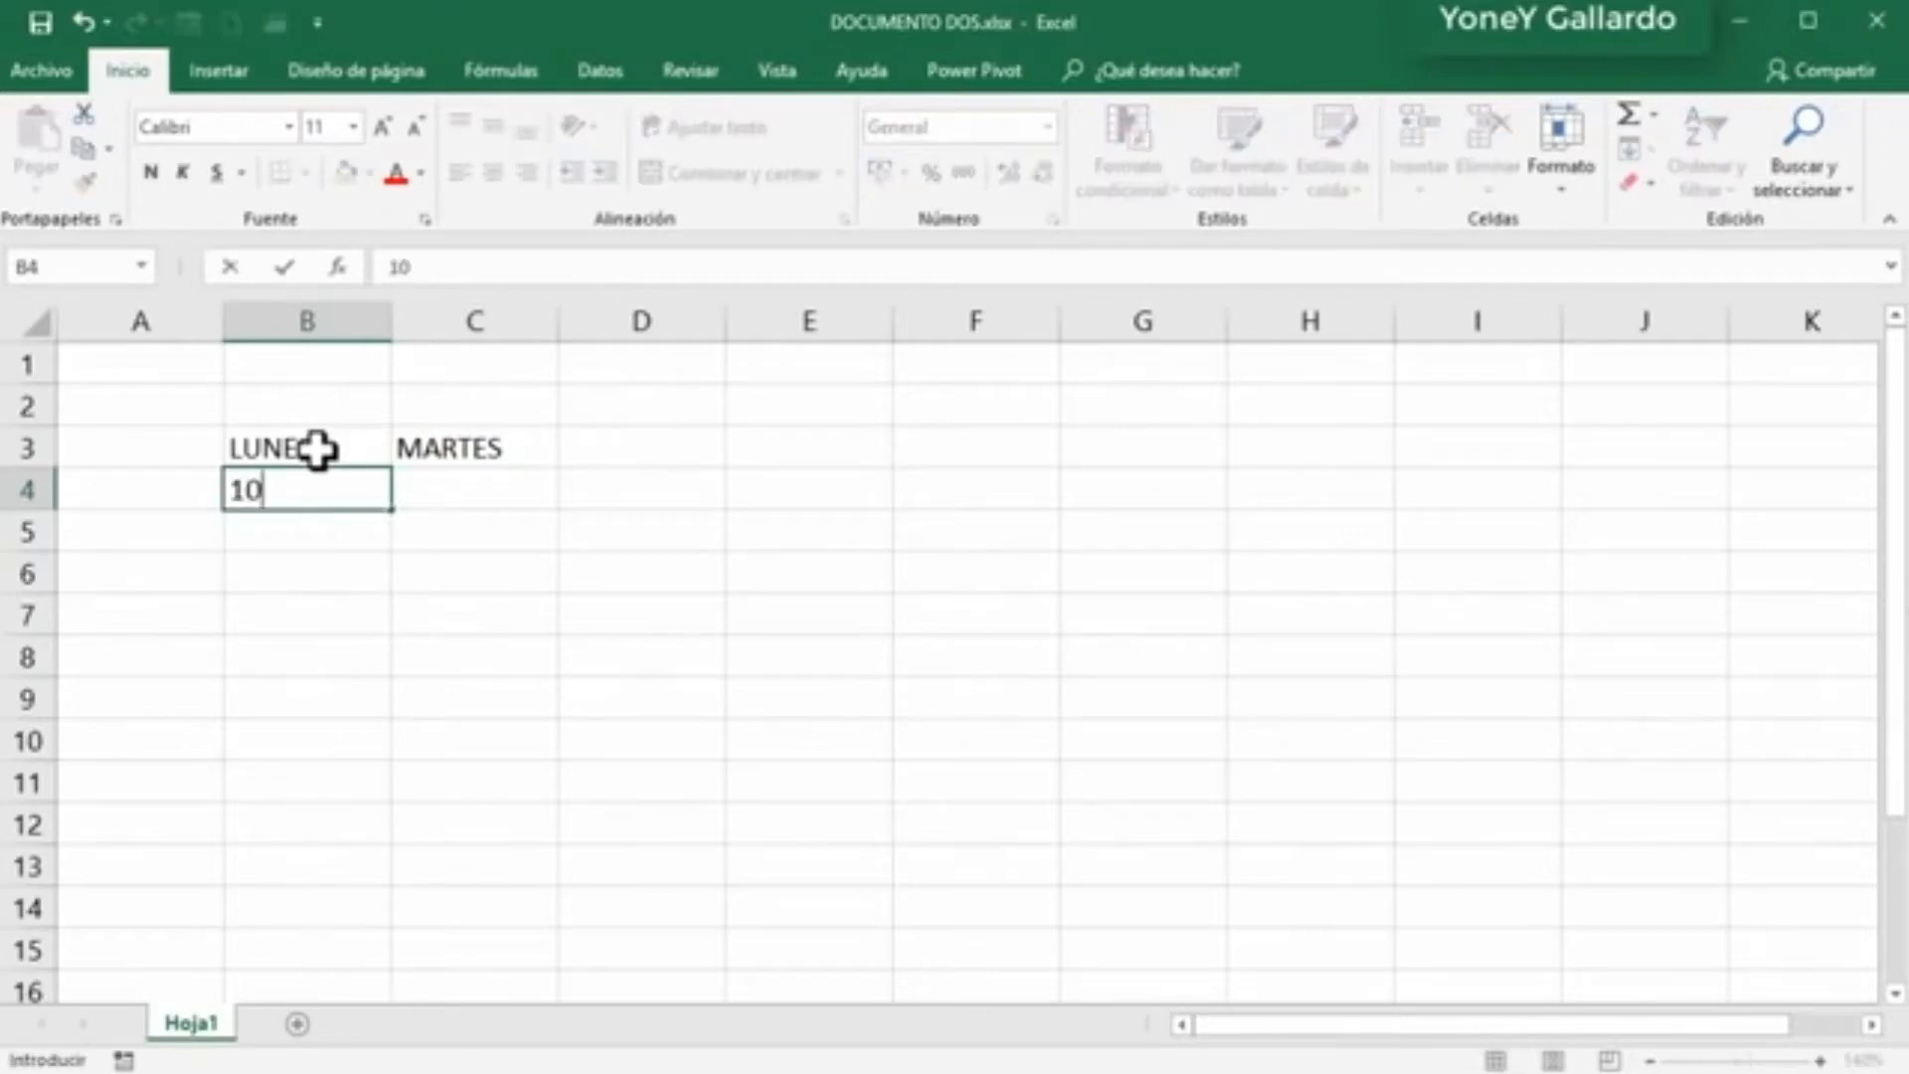
pyautogui.press('Return')
pyautogui.write('20')
pyautogui.press('Return')
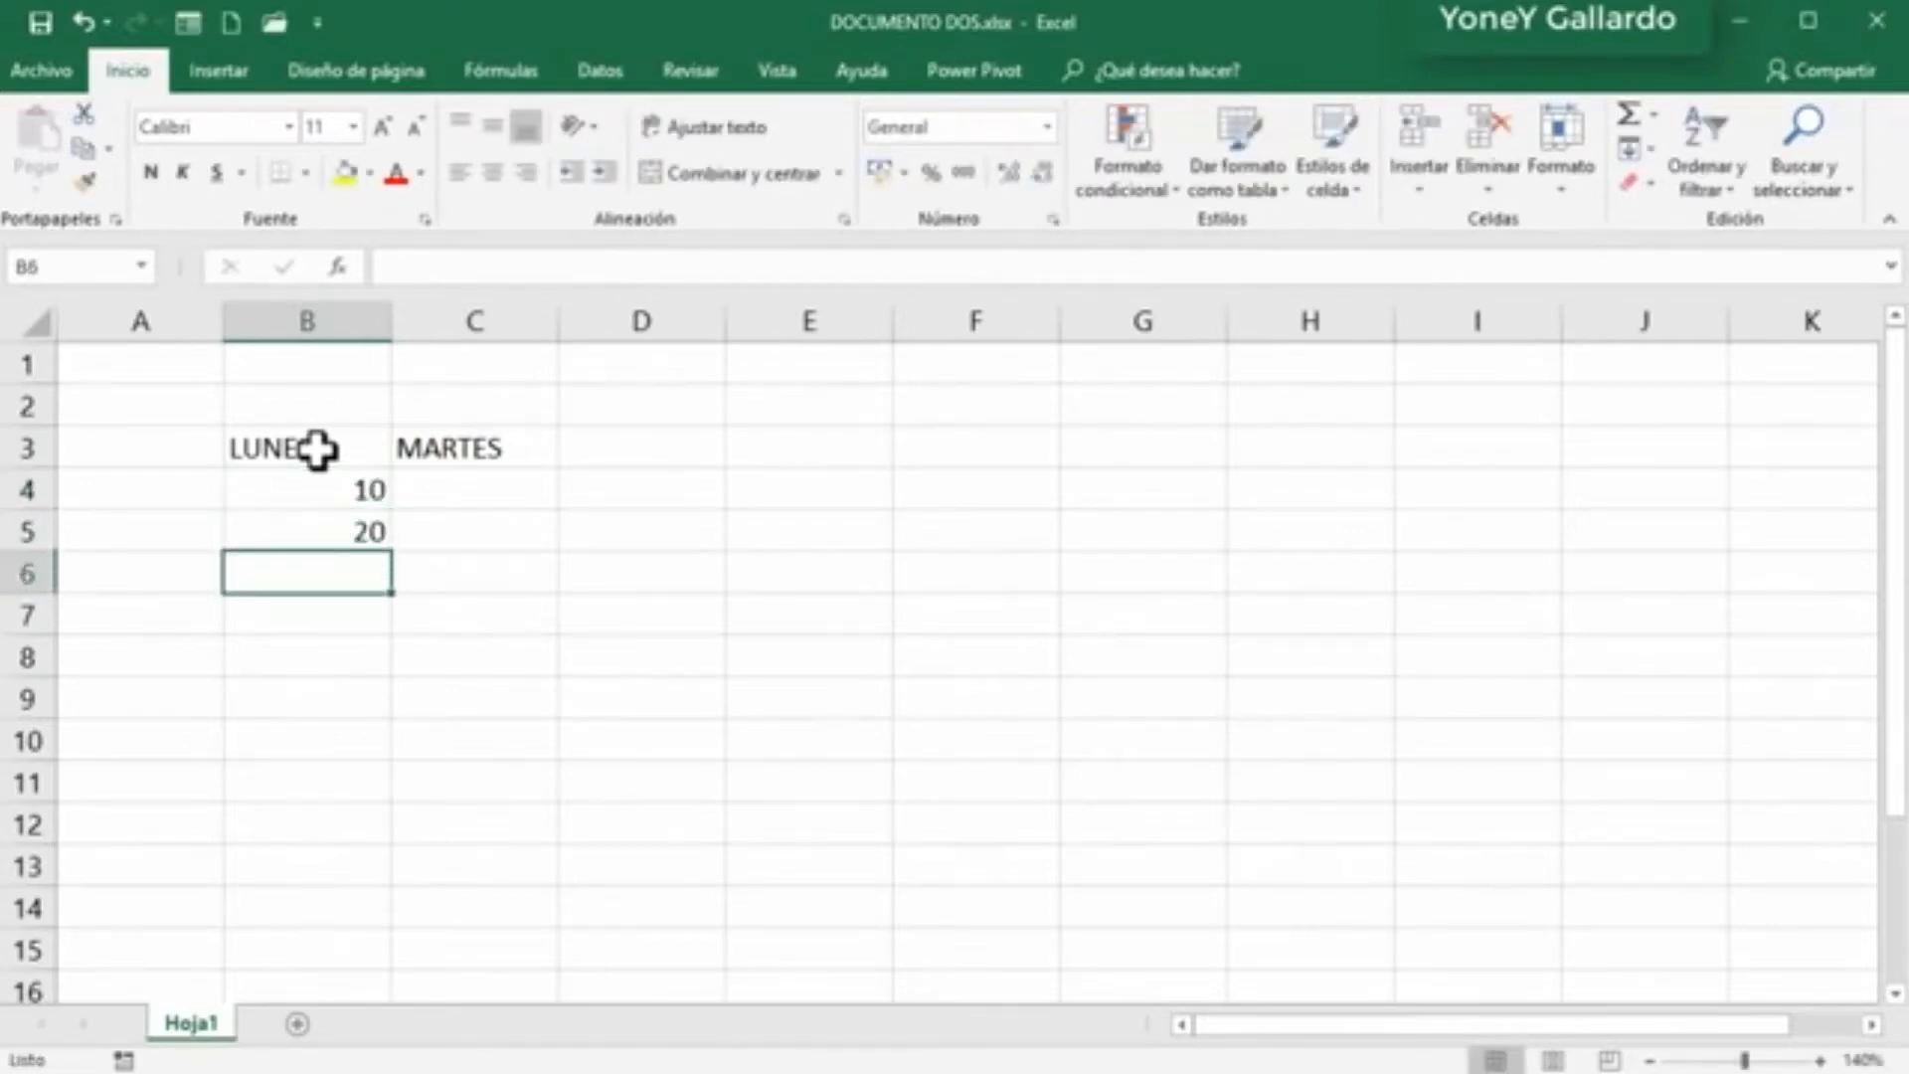
# Step: Enter the values 30 and 40 in cells C4 and C5 below MARTES
pyautogui.click(506, 490)
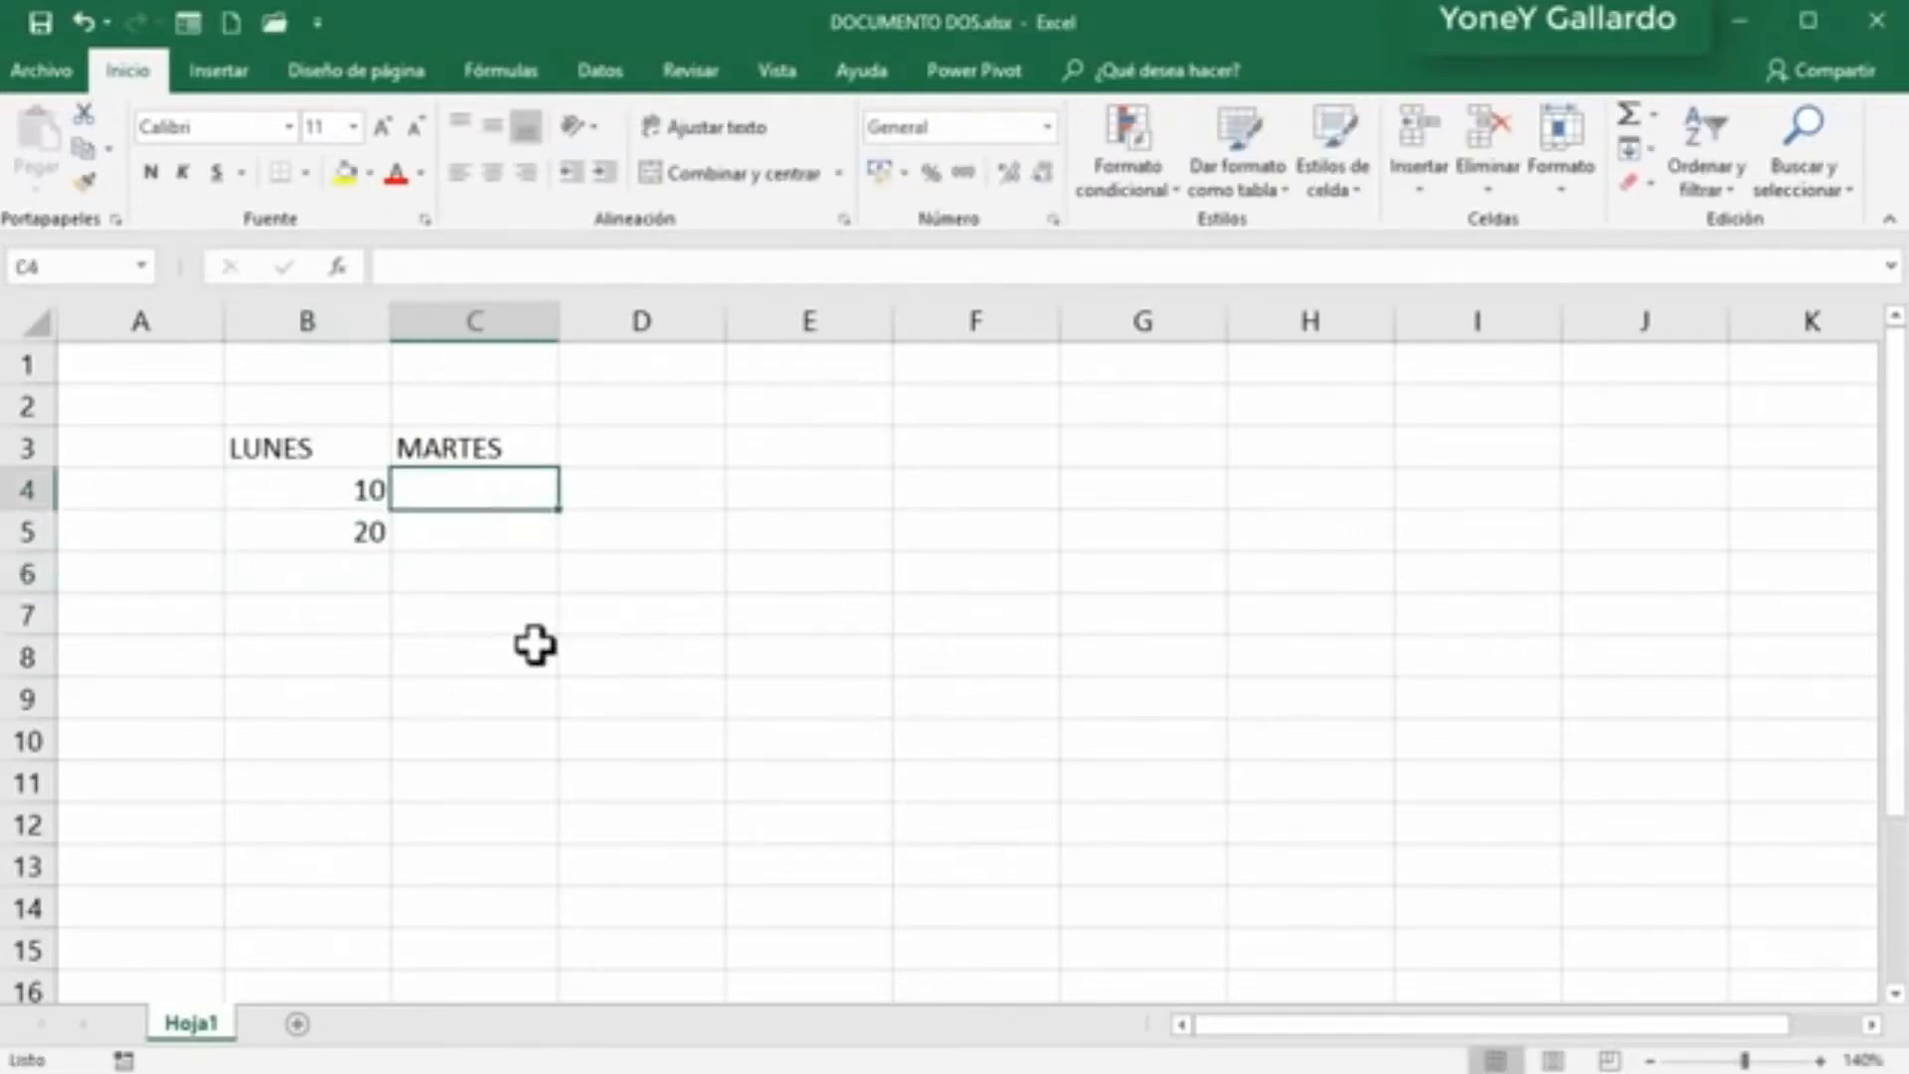
pyautogui.write('30')
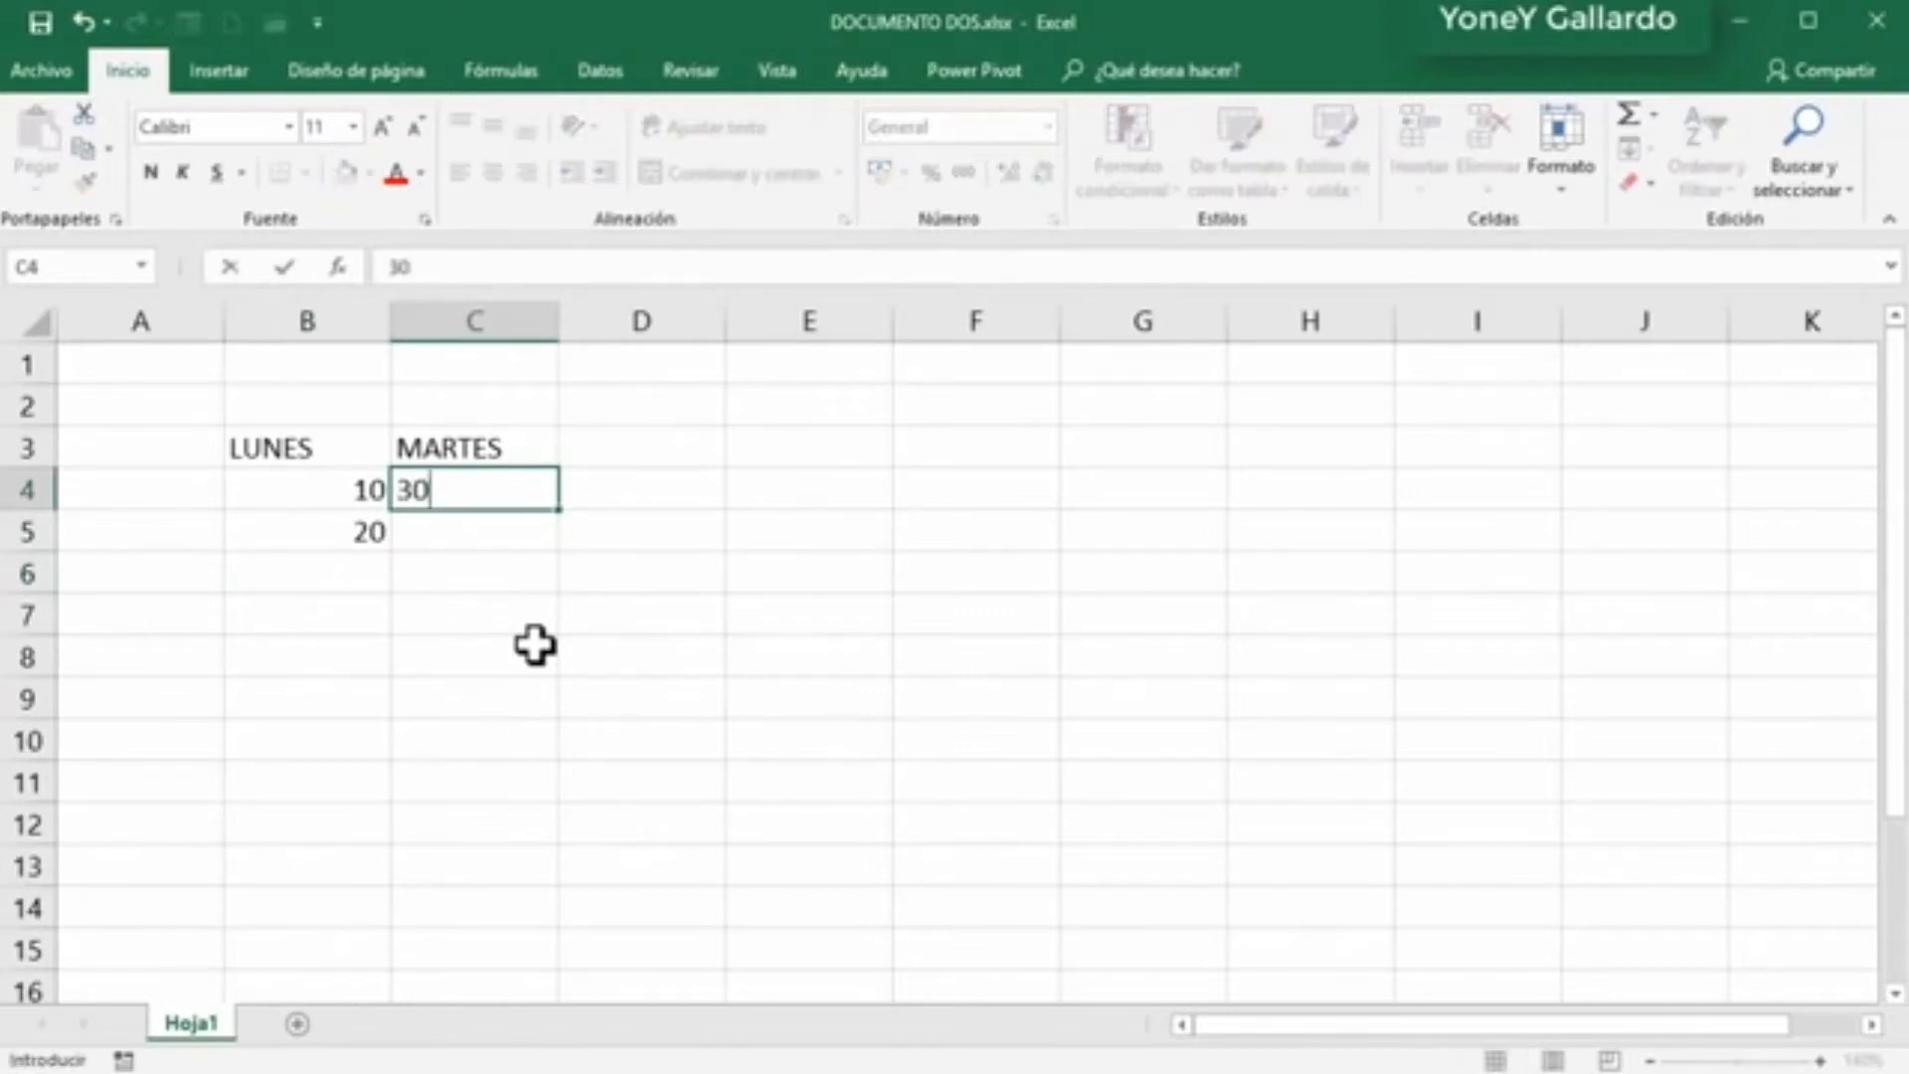
pyautogui.press('Return')
pyautogui.write('40')
pyautogui.press('Return')
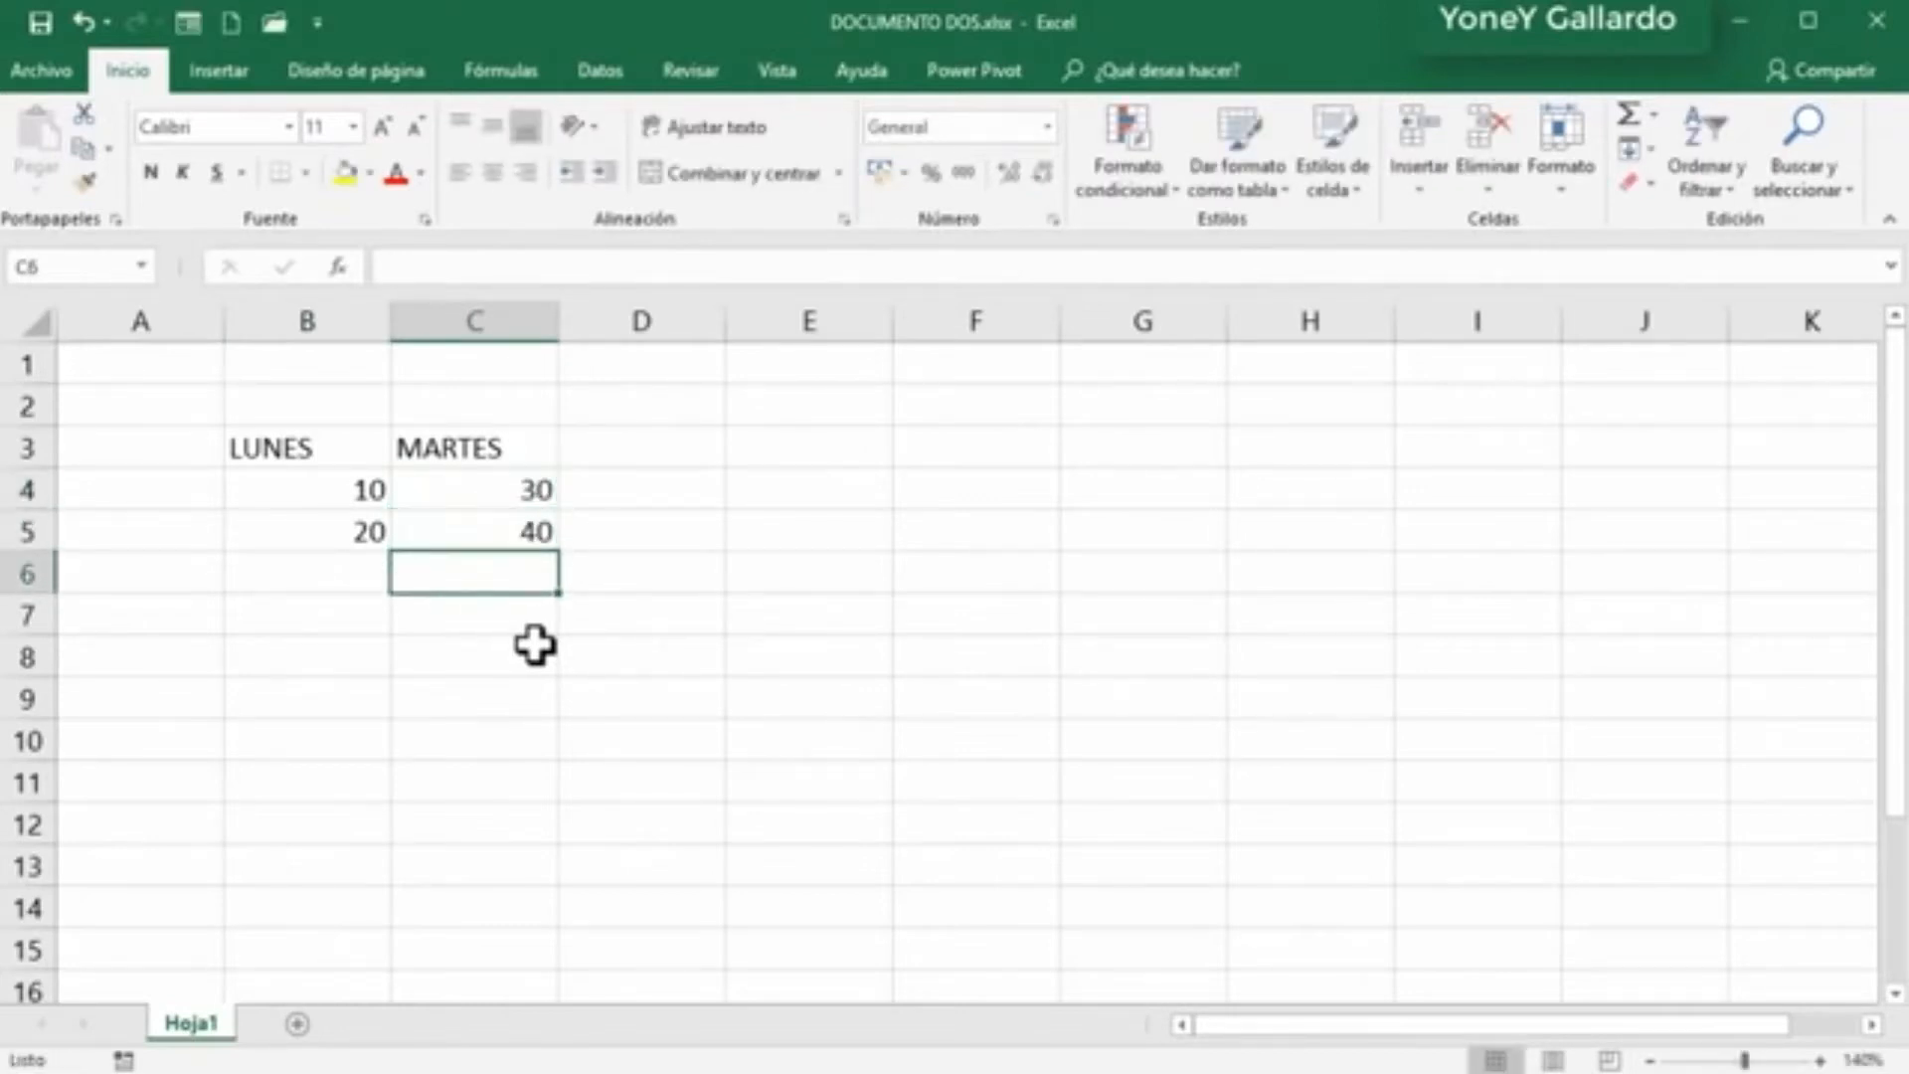
# Step: Copy the table in B3:C5 and paste it at cell D4 of a new worksheet
pyautogui.moveTo(297, 449); pyautogui.dragTo(435, 524)
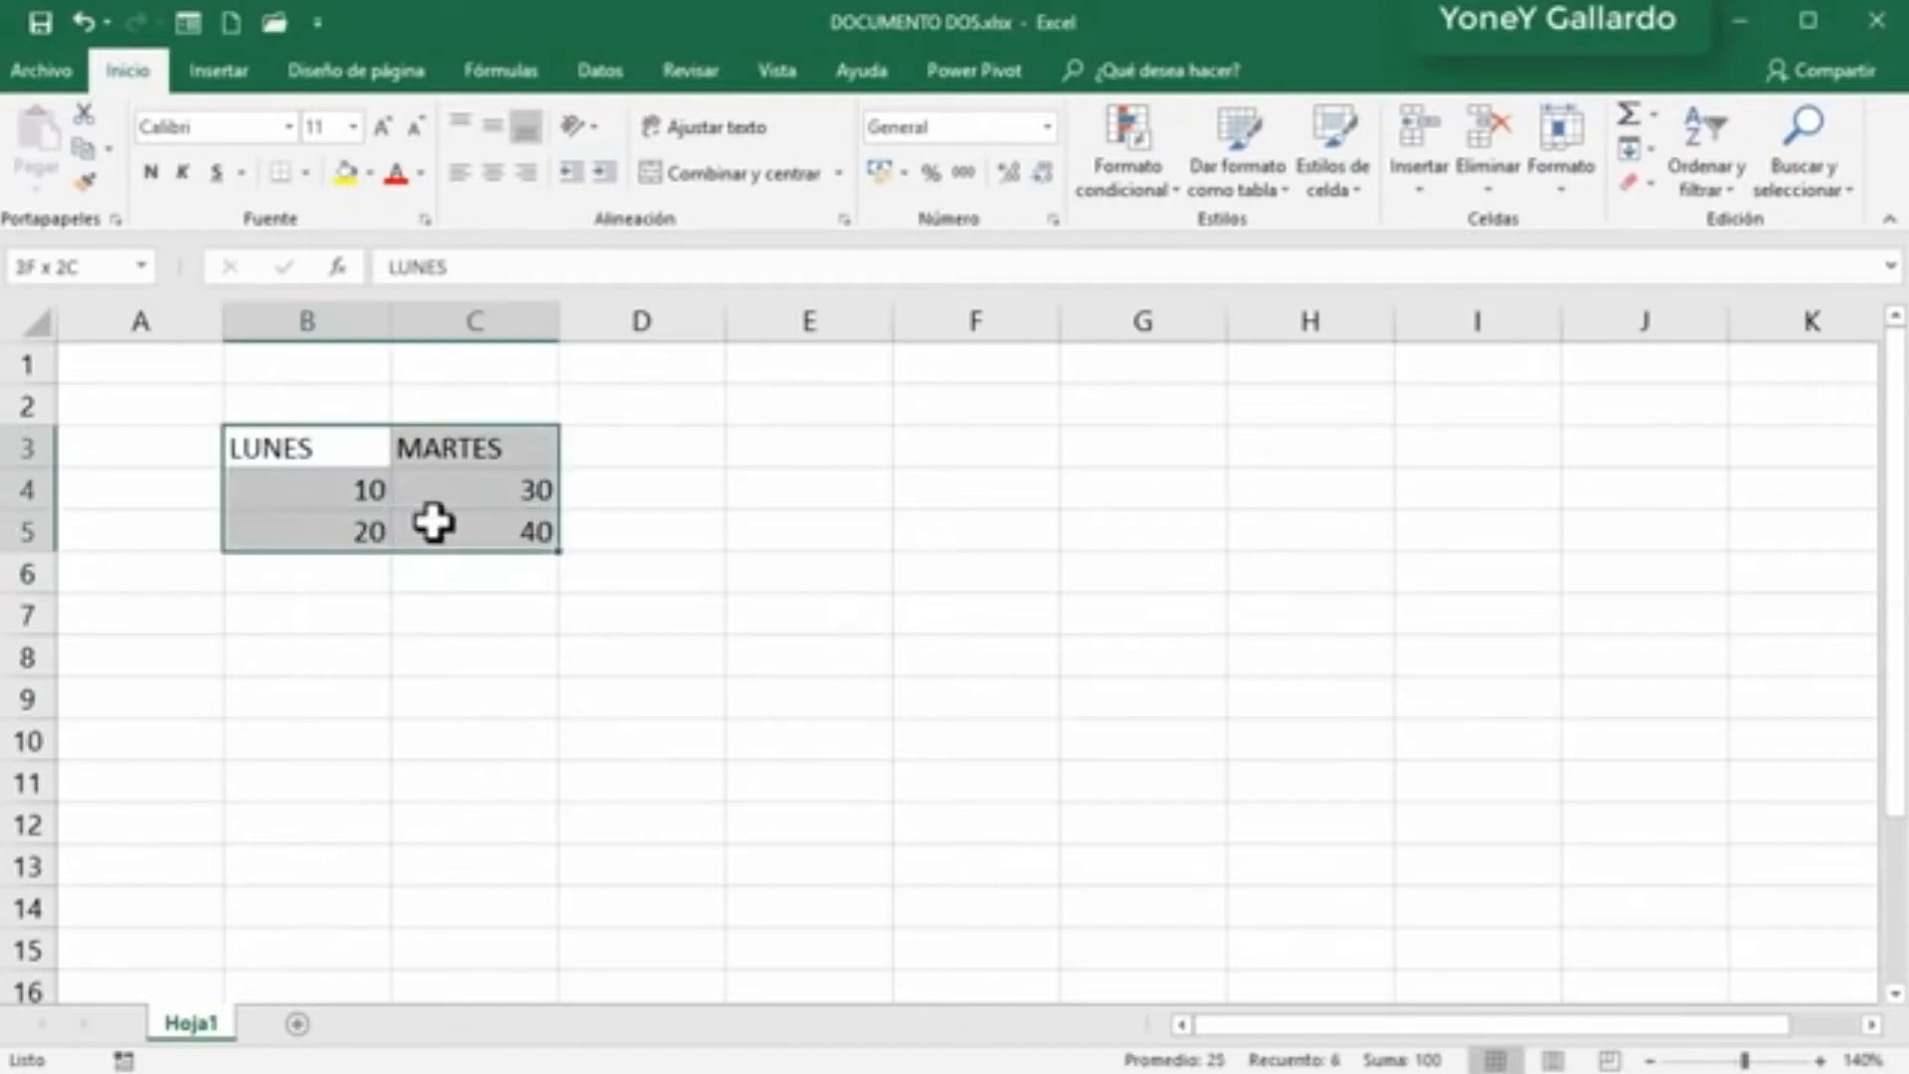
pyautogui.click(88, 147)
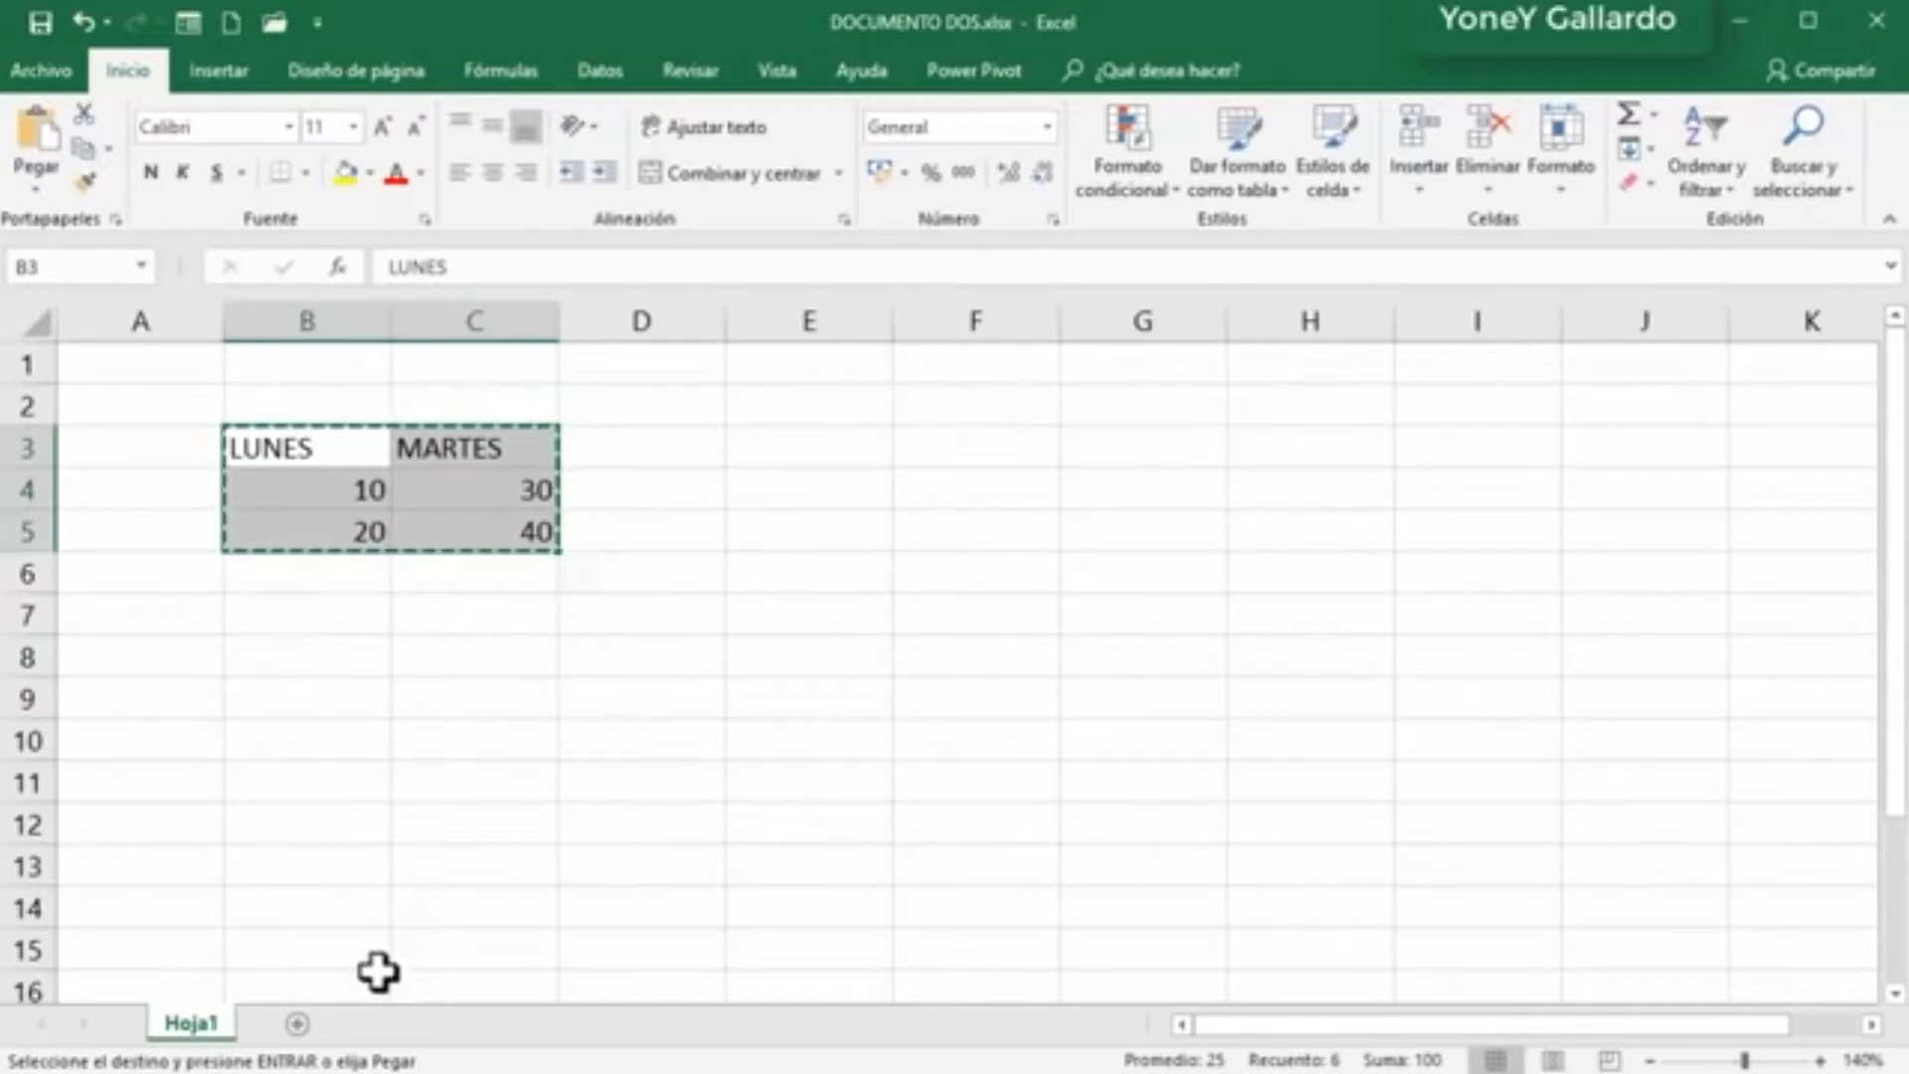
pyautogui.click(299, 1026)
pyautogui.click(541, 435)
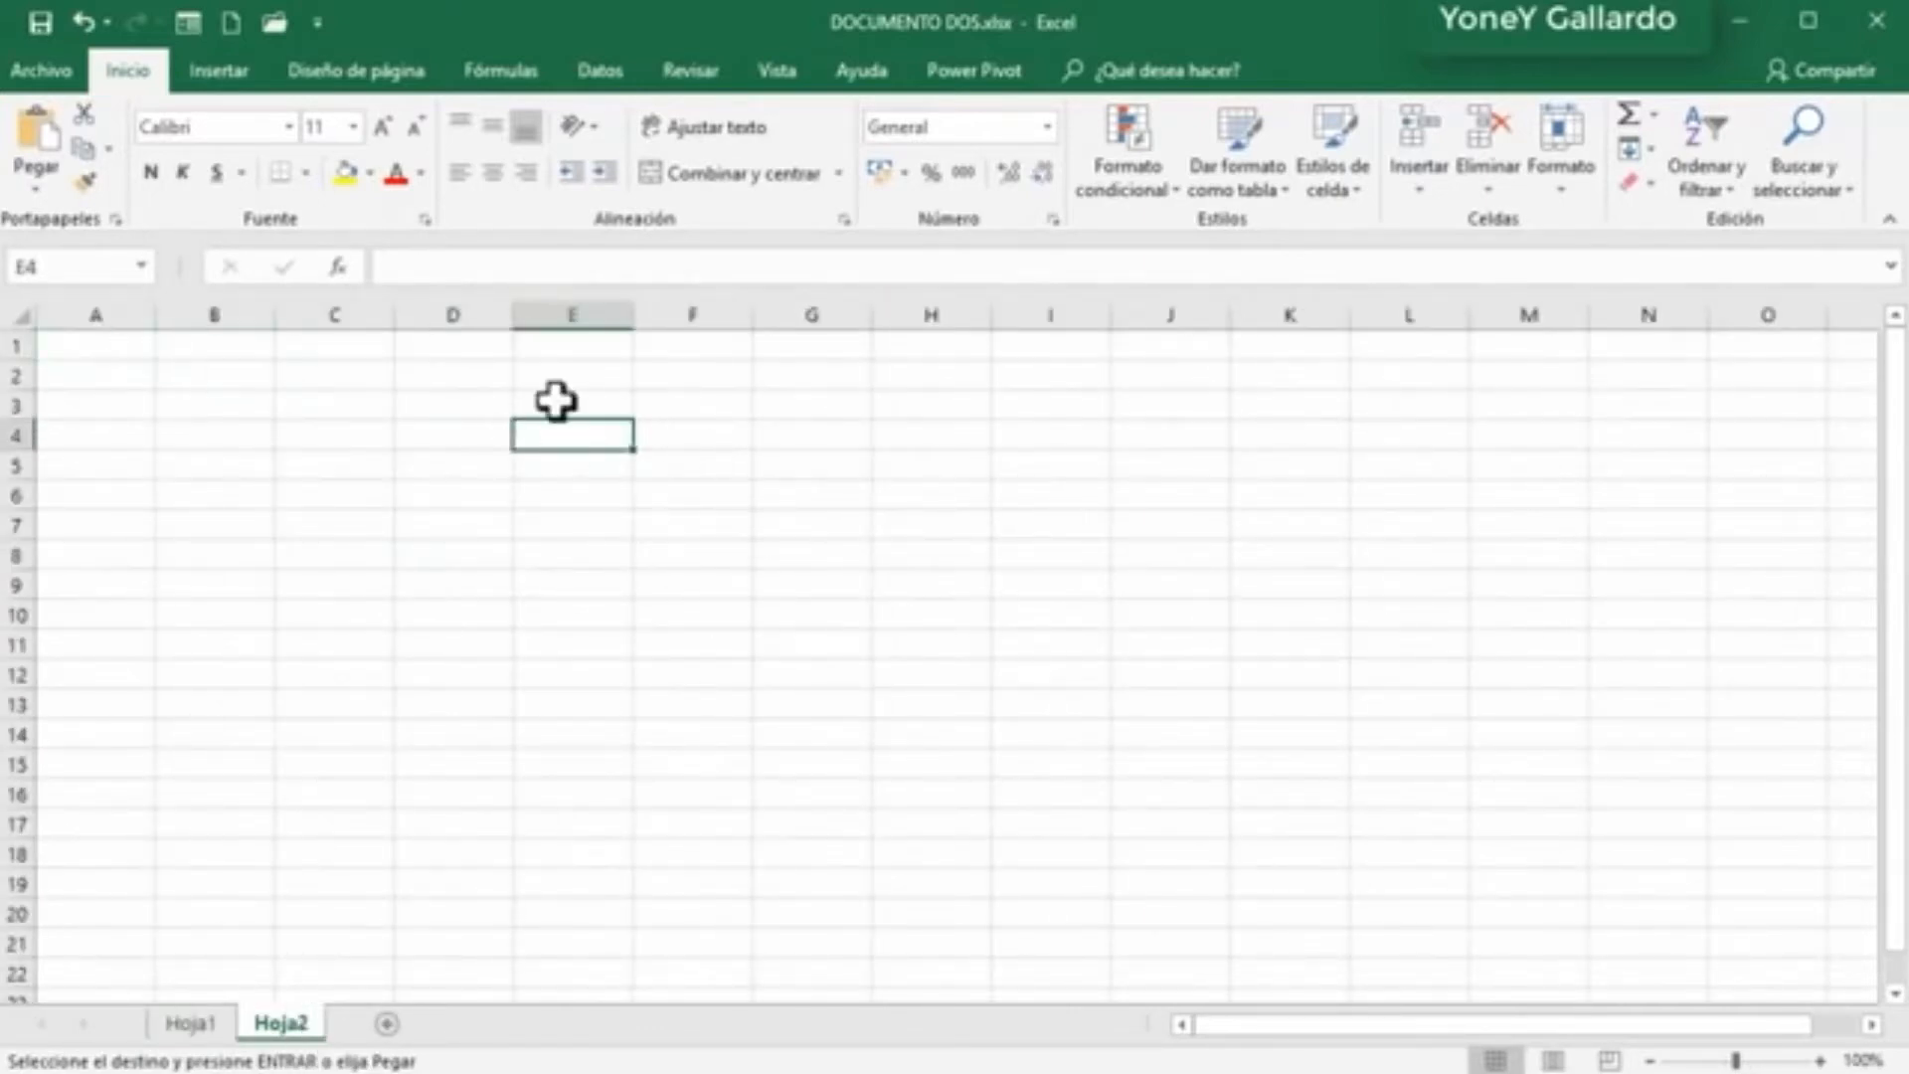
pyautogui.scroll(5, 486, 550)
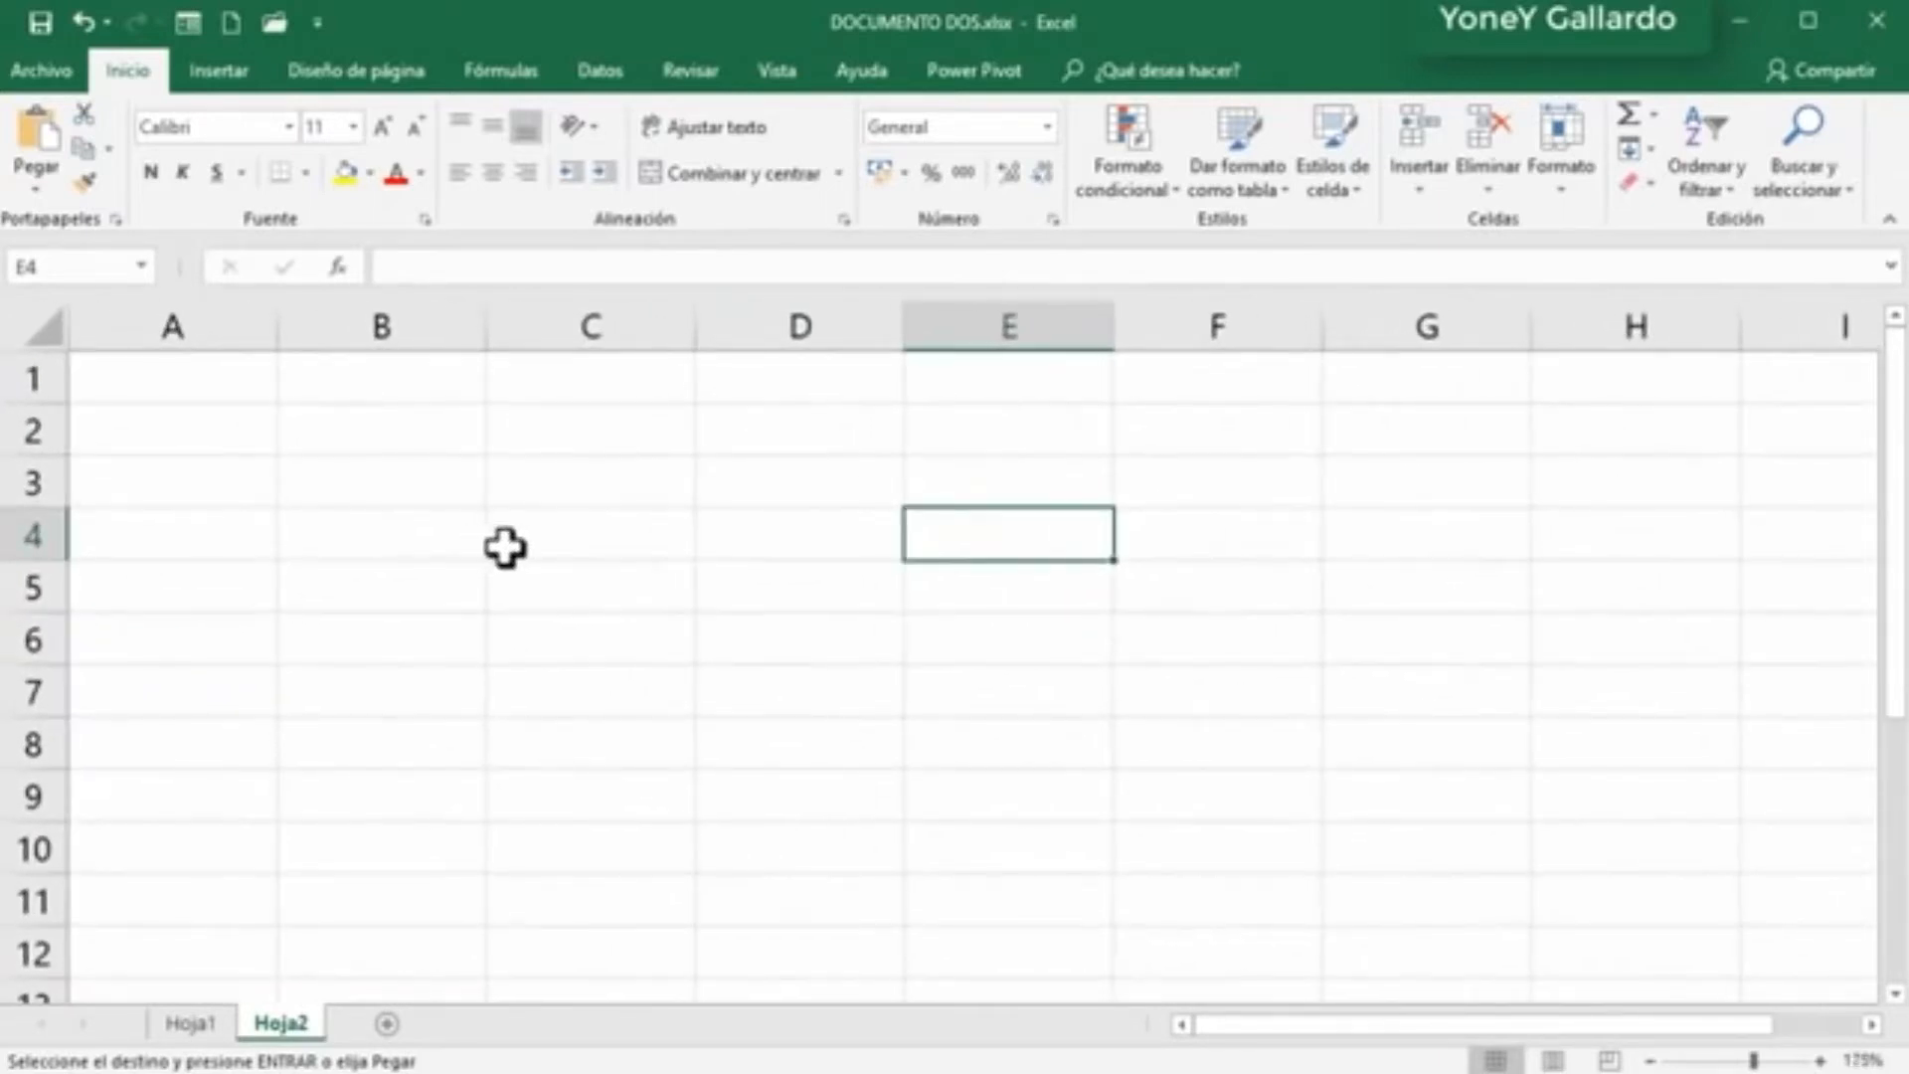
pyautogui.scroll(-1, 593, 571)
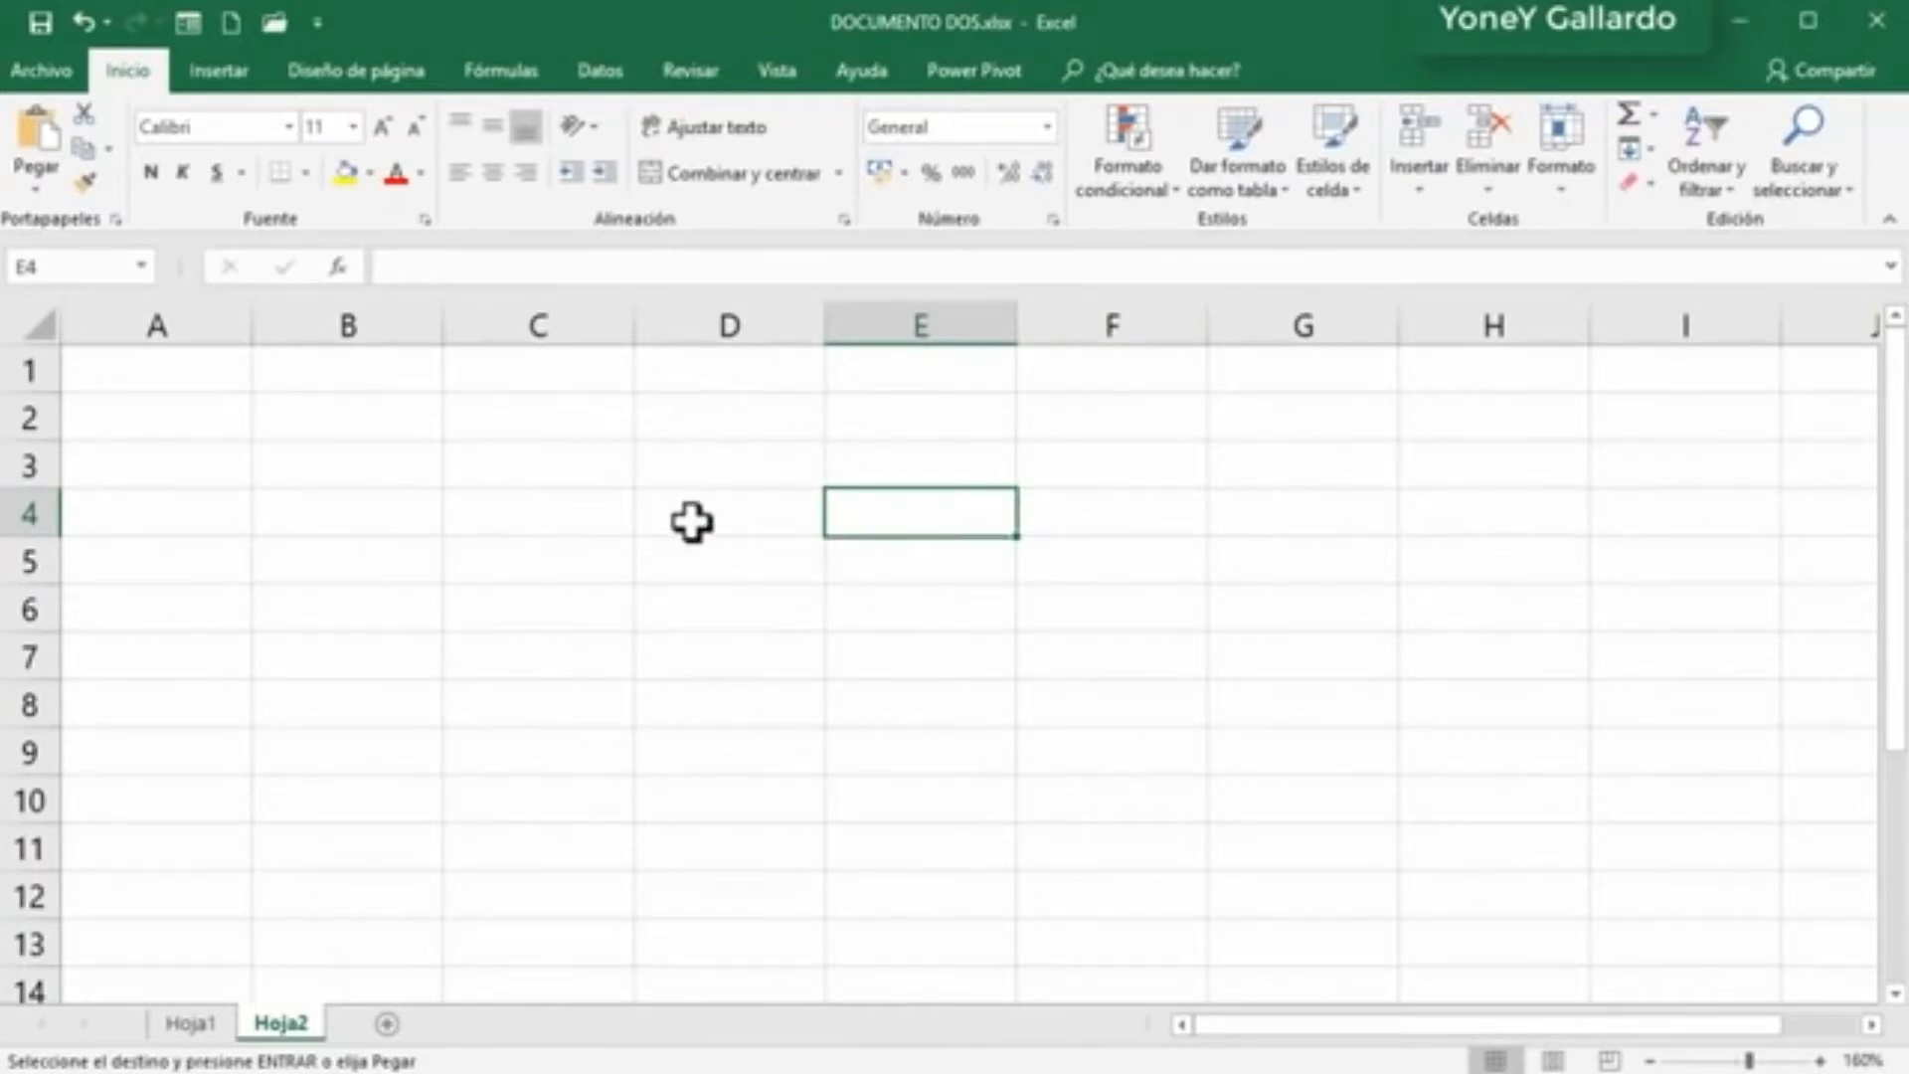
pyautogui.click(721, 493)
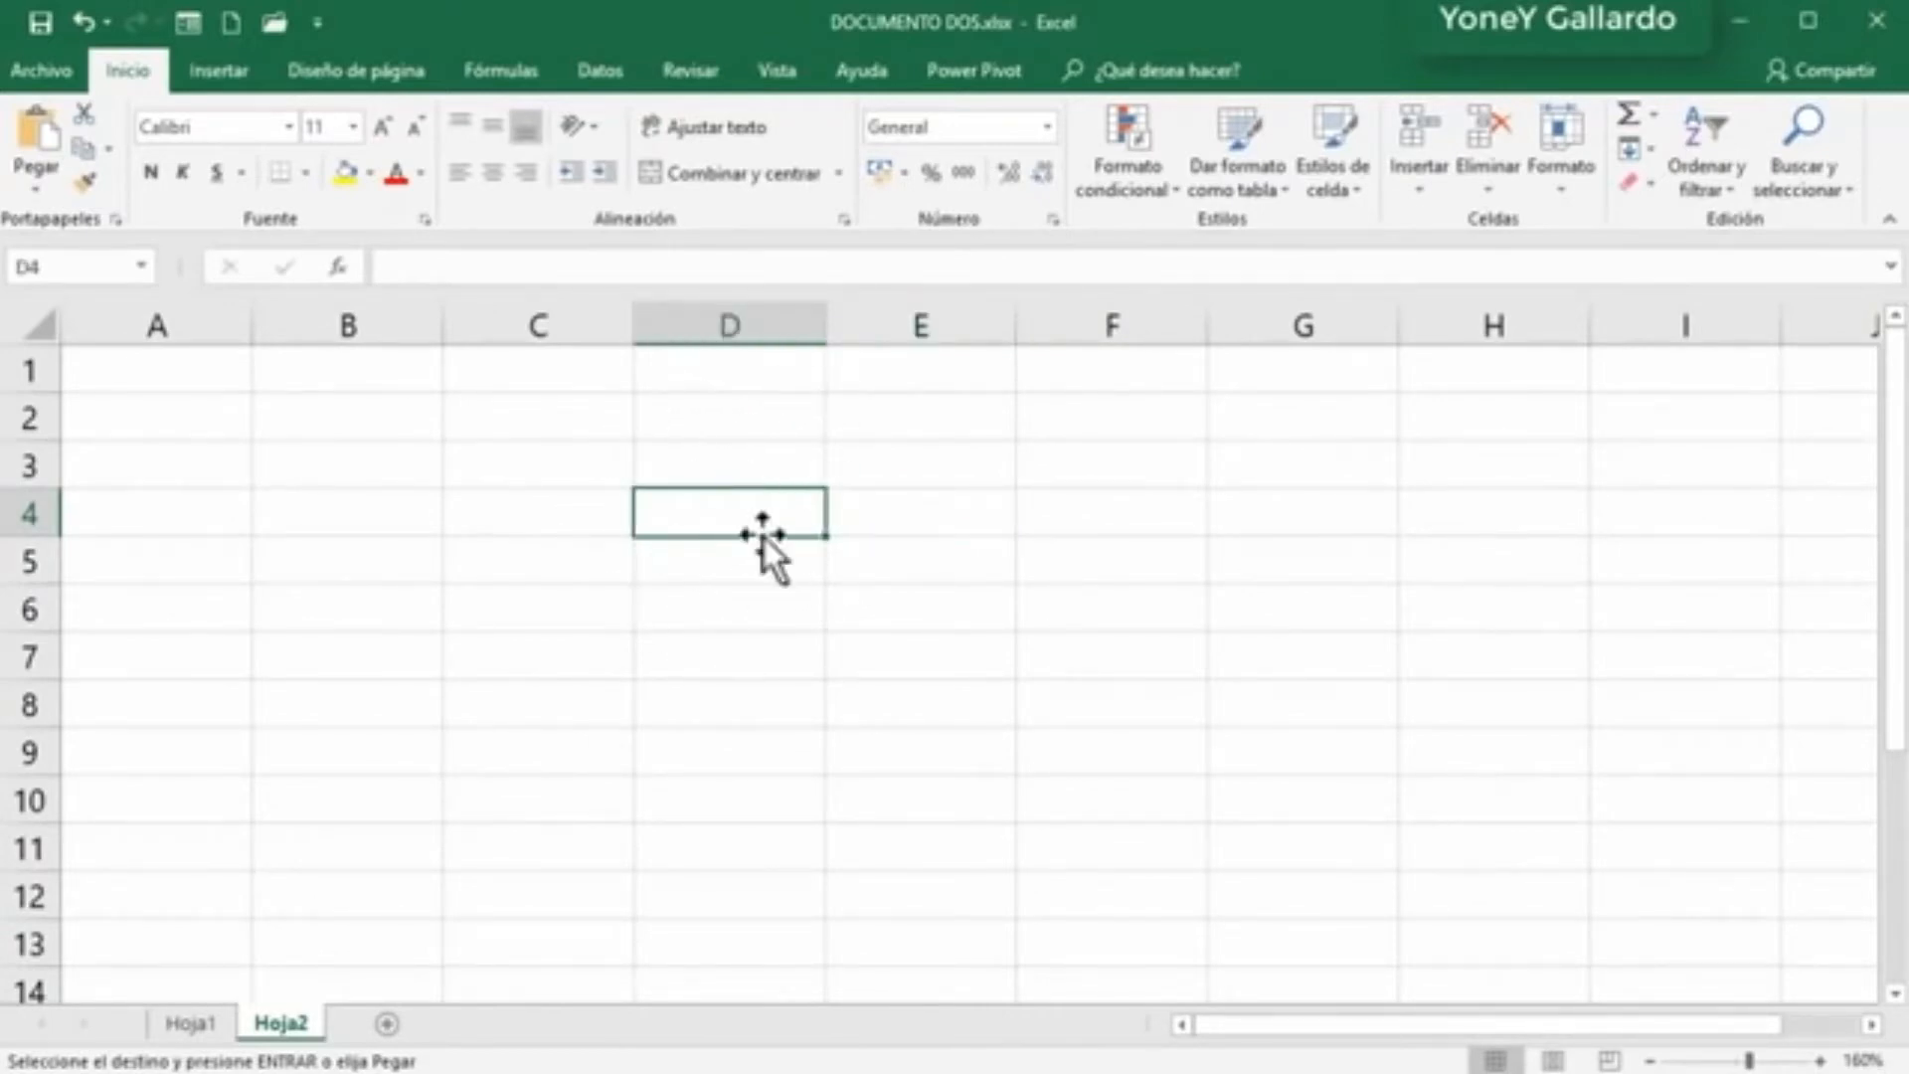
pyautogui.click(39, 138)
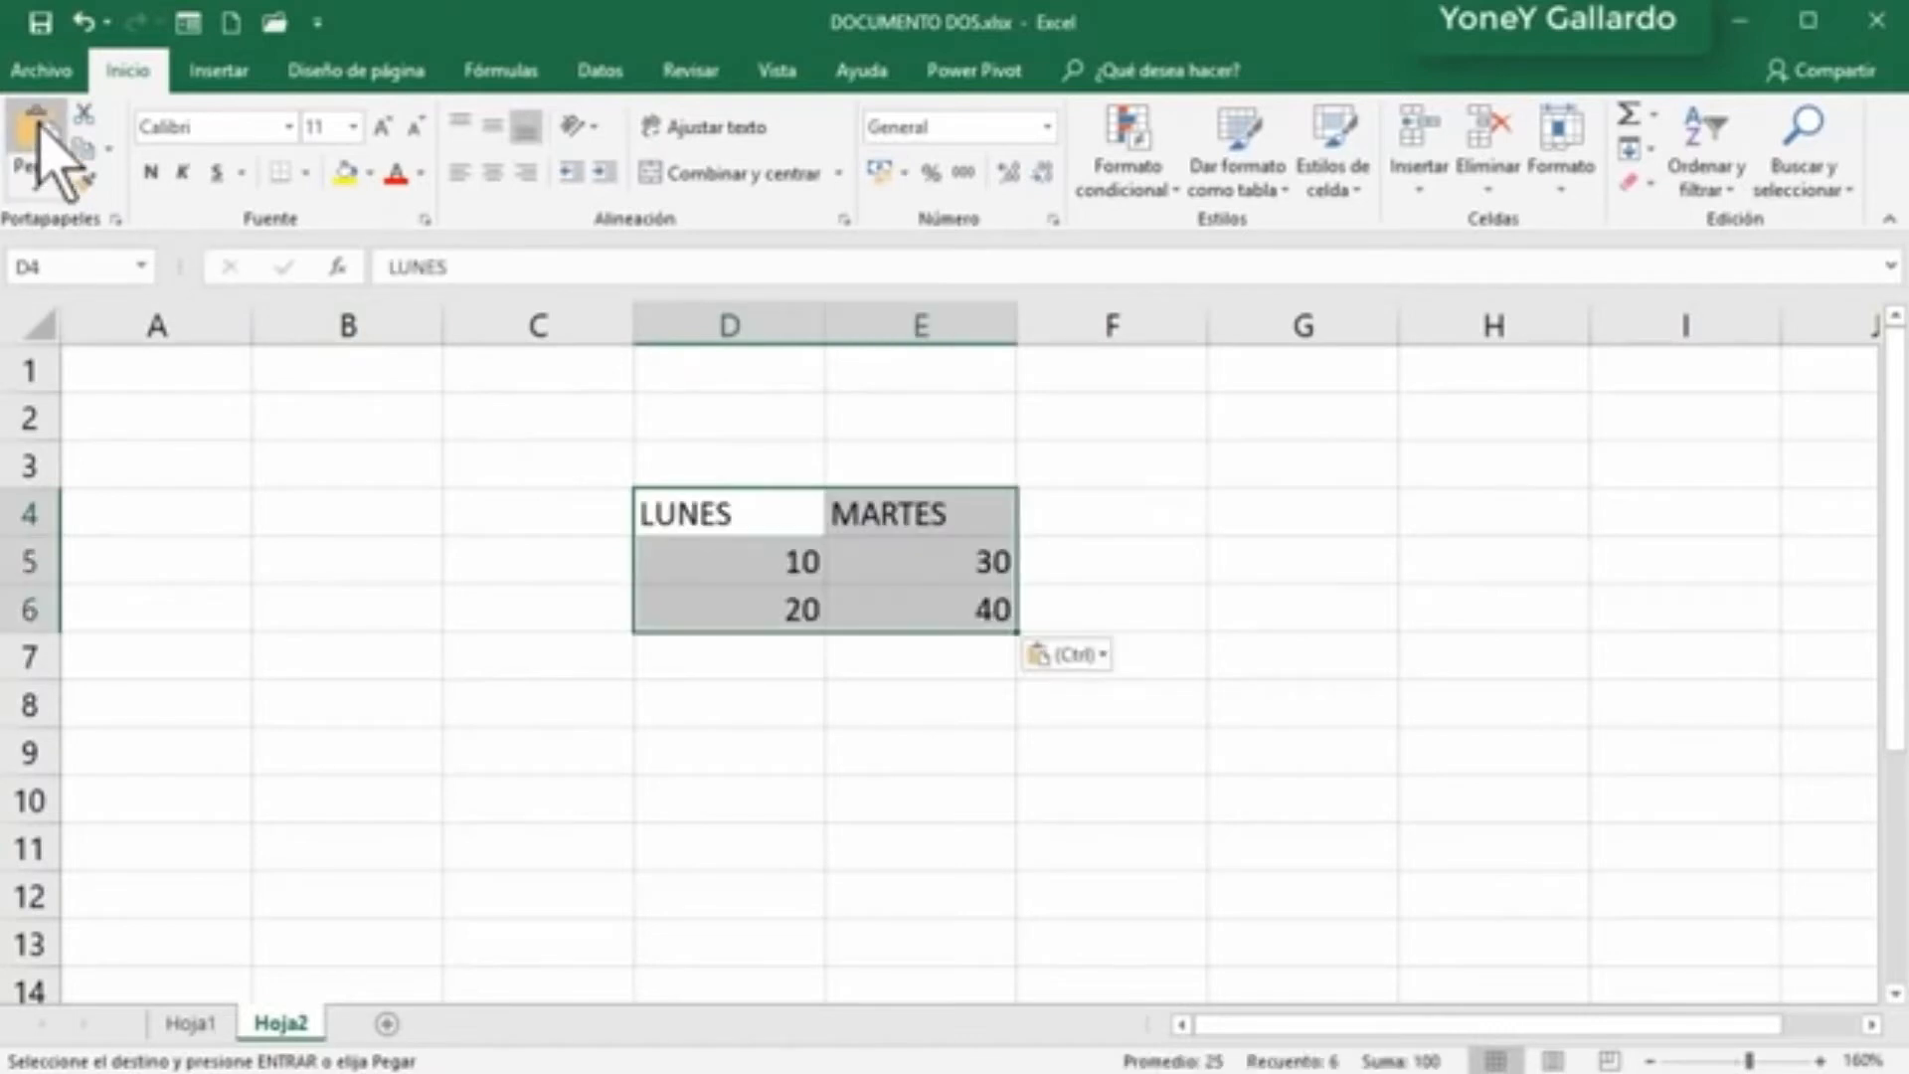
# Step: Compare the pasted table on Hoja2 with the original table on Hoja1
pyautogui.click(723, 577)
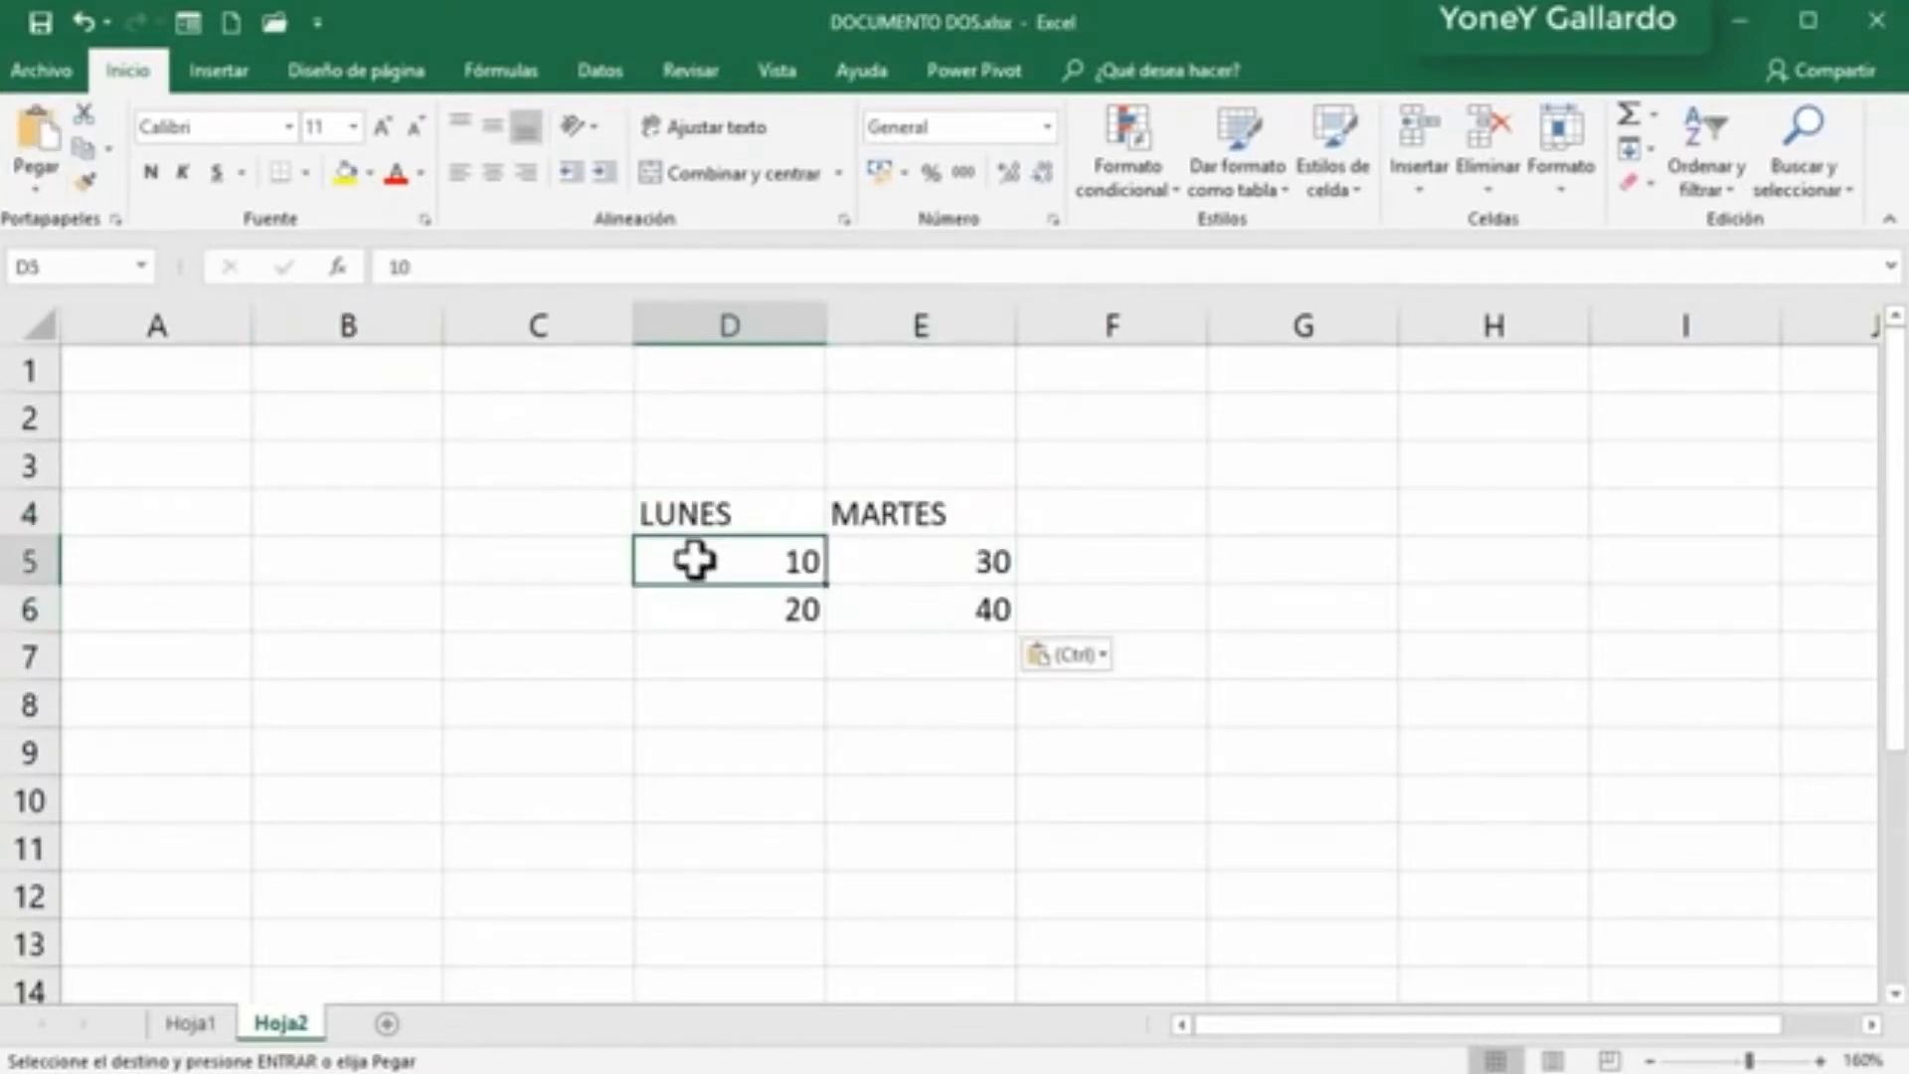
pyautogui.click(191, 1022)
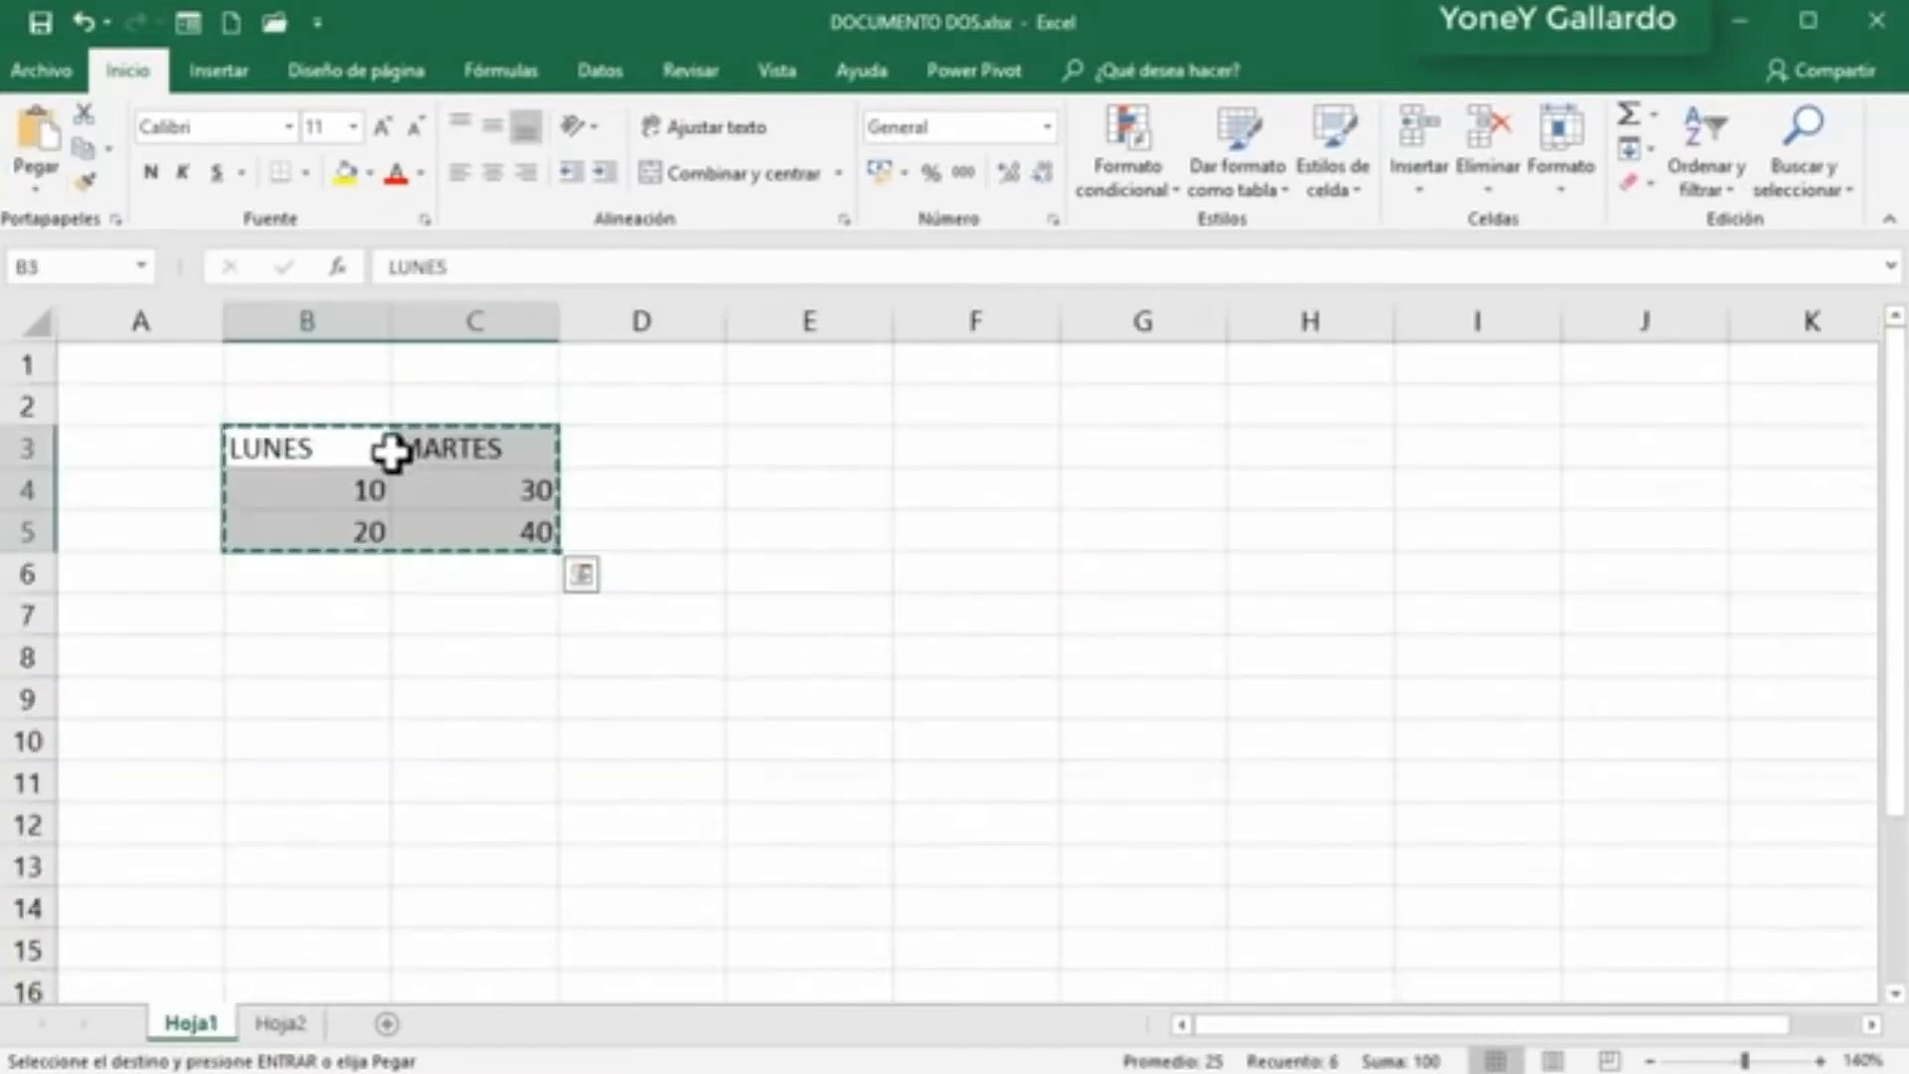
pyautogui.click(283, 1022)
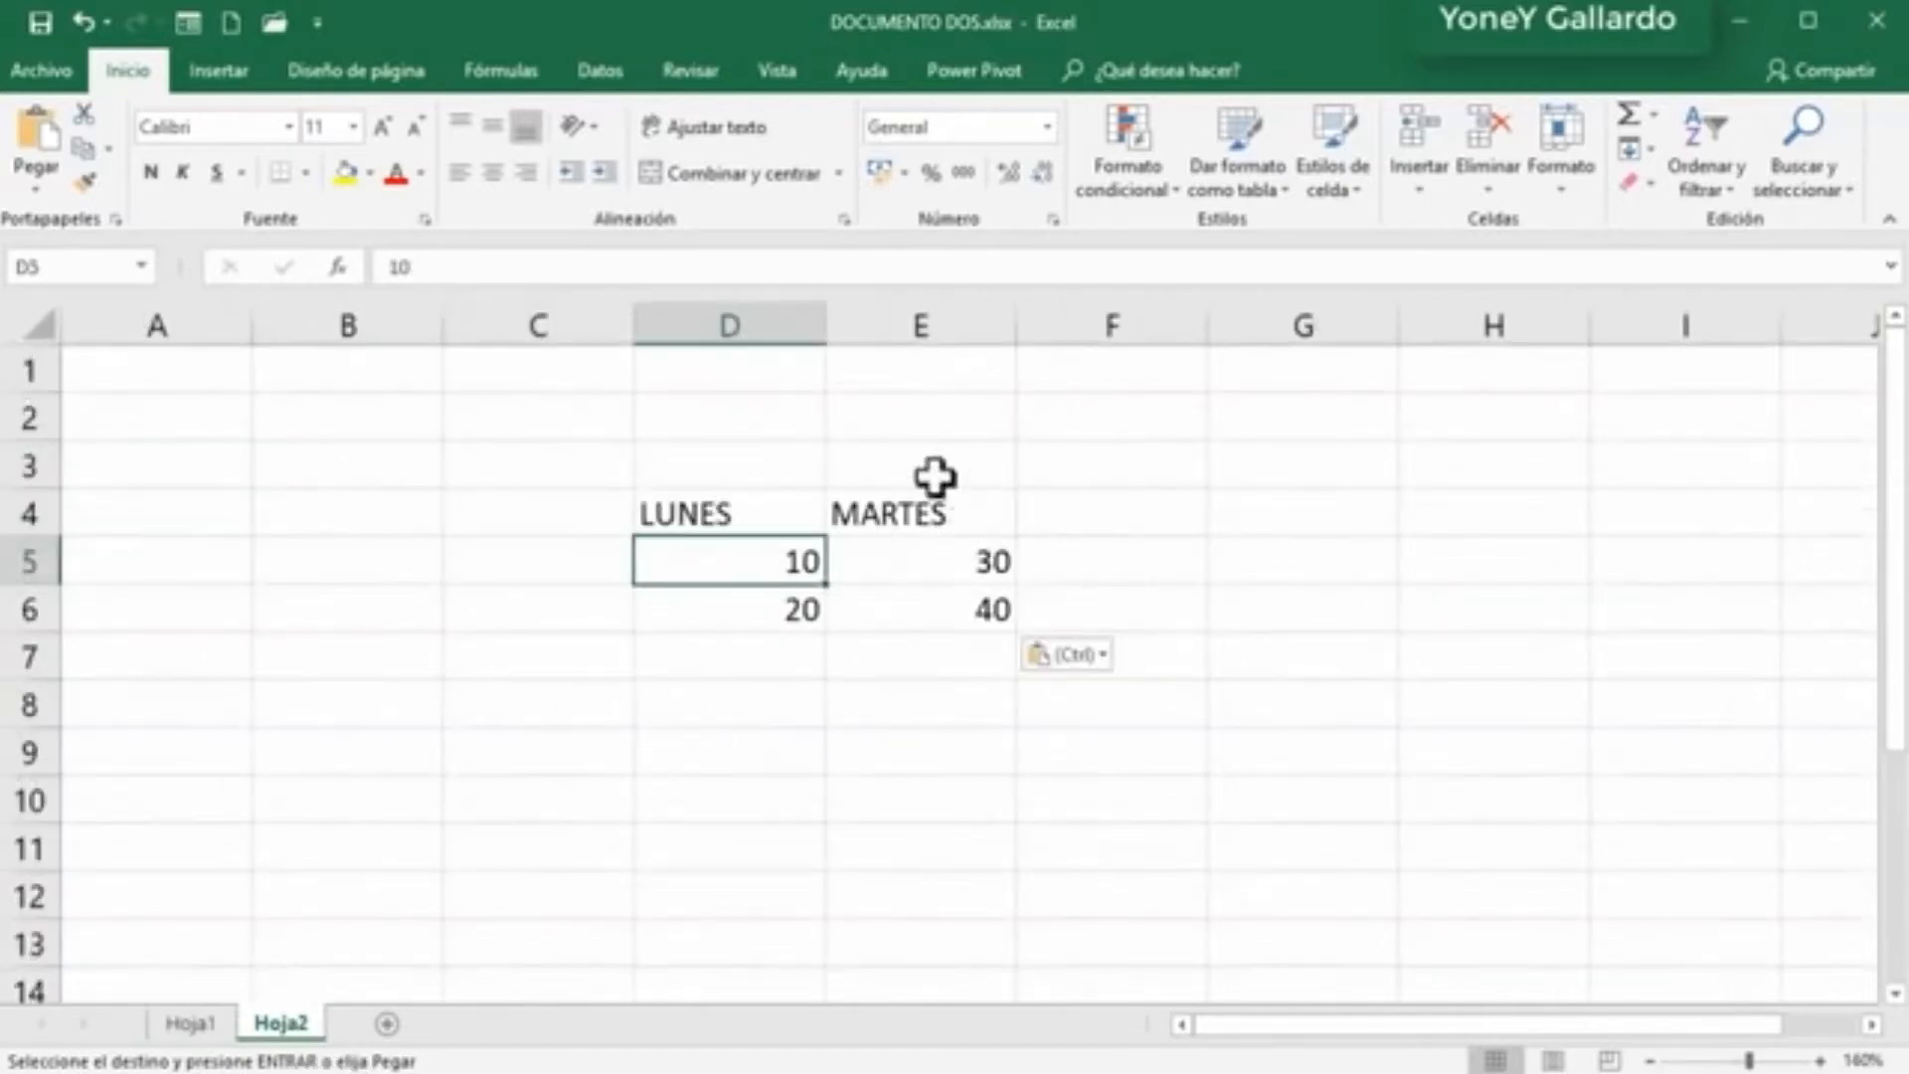
# Step: Return to Hoja1, cancel the active copy of the table and deselect it
pyautogui.click(190, 1016)
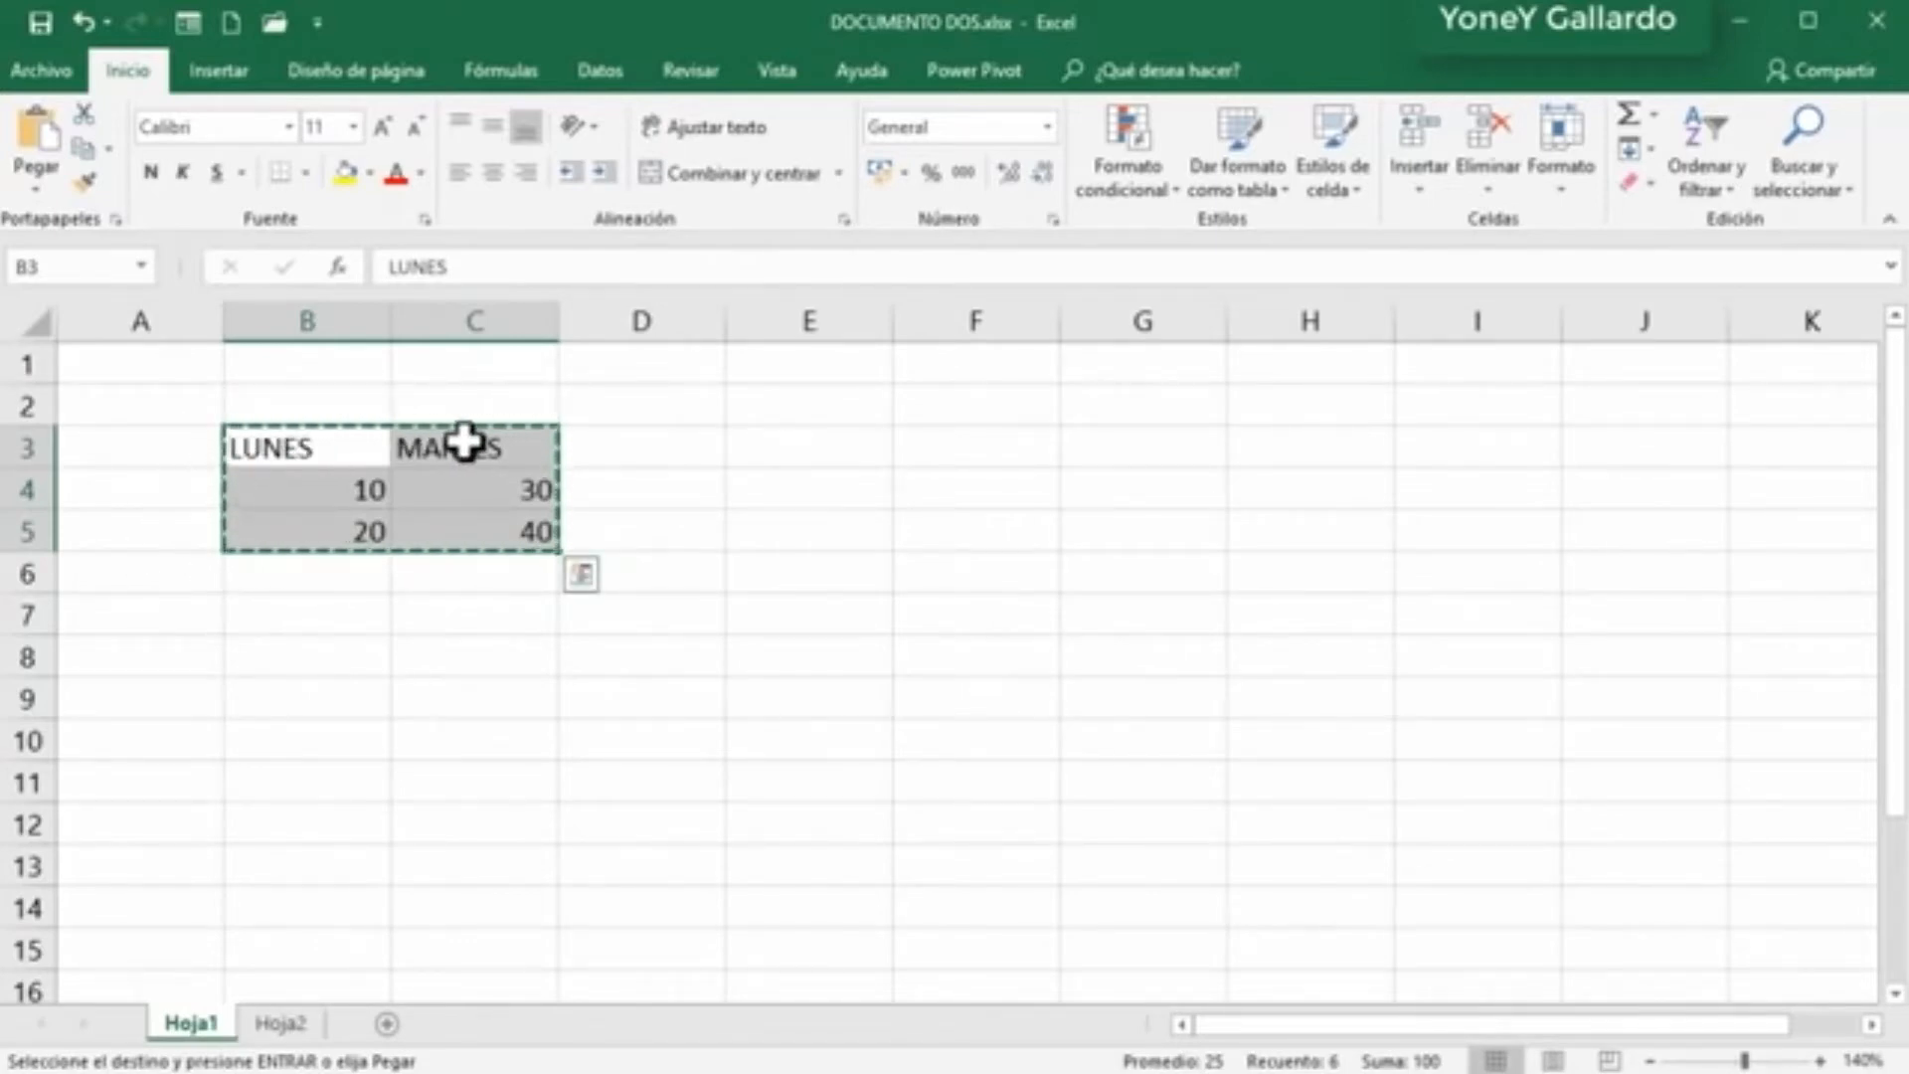
pyautogui.press('Escape')
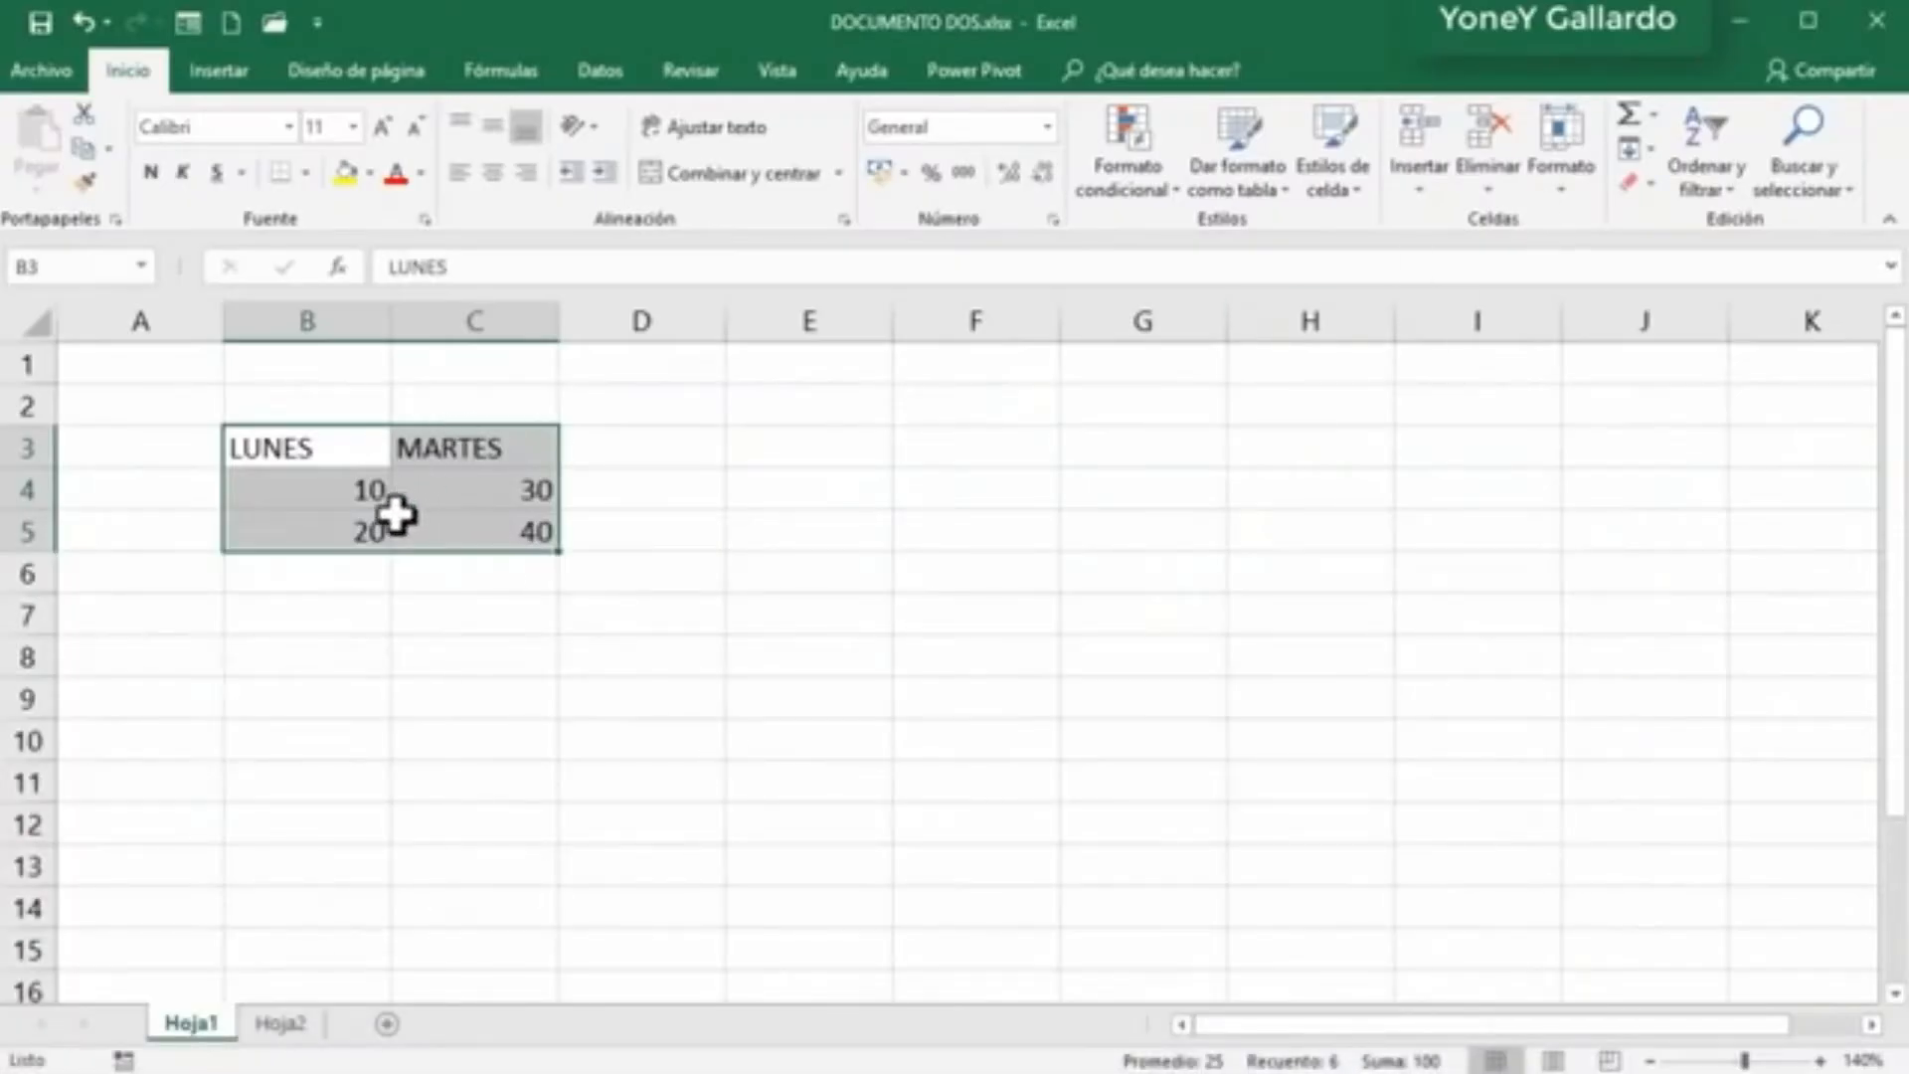
pyautogui.click(364, 527)
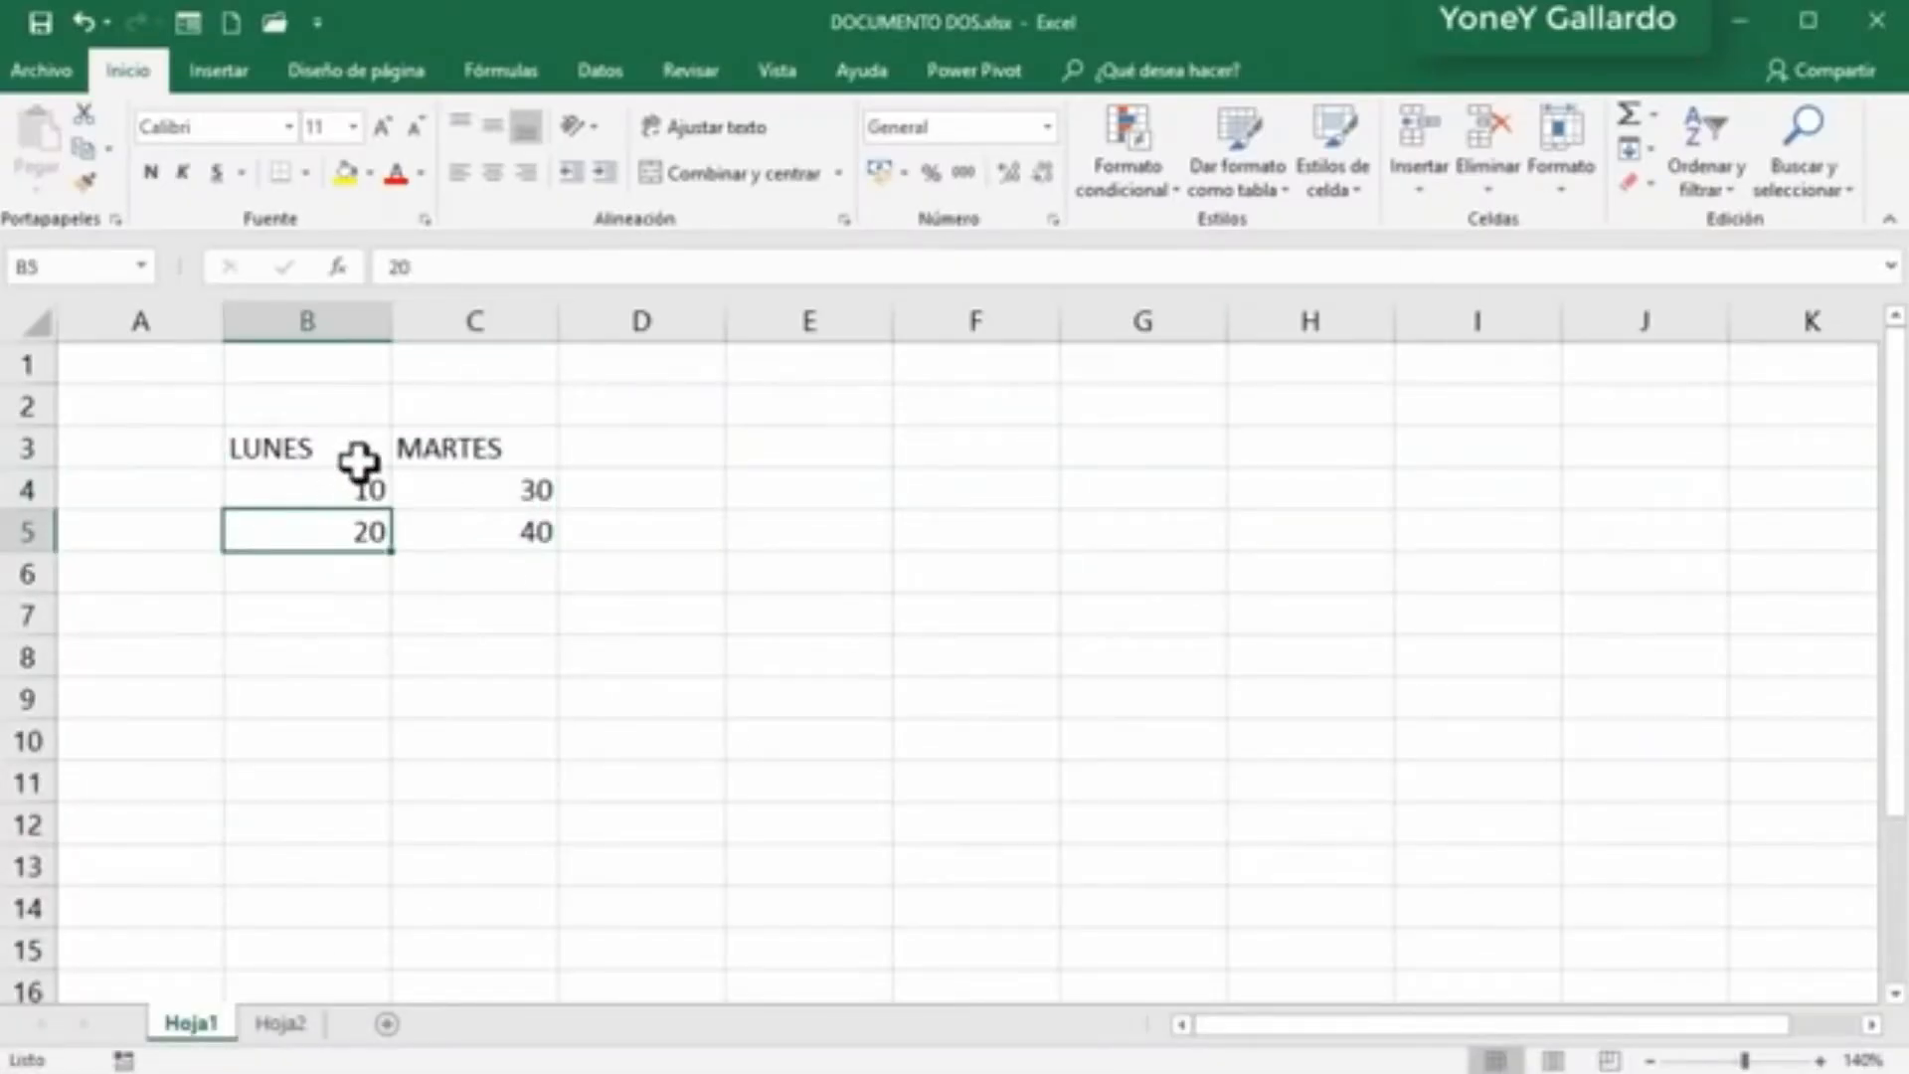
# Step: Cut the table in B3:C5 on Hoja1 and paste it at cell G9
pyautogui.click(356, 459)
pyautogui.moveTo(331, 466); pyautogui.dragTo(459, 527)
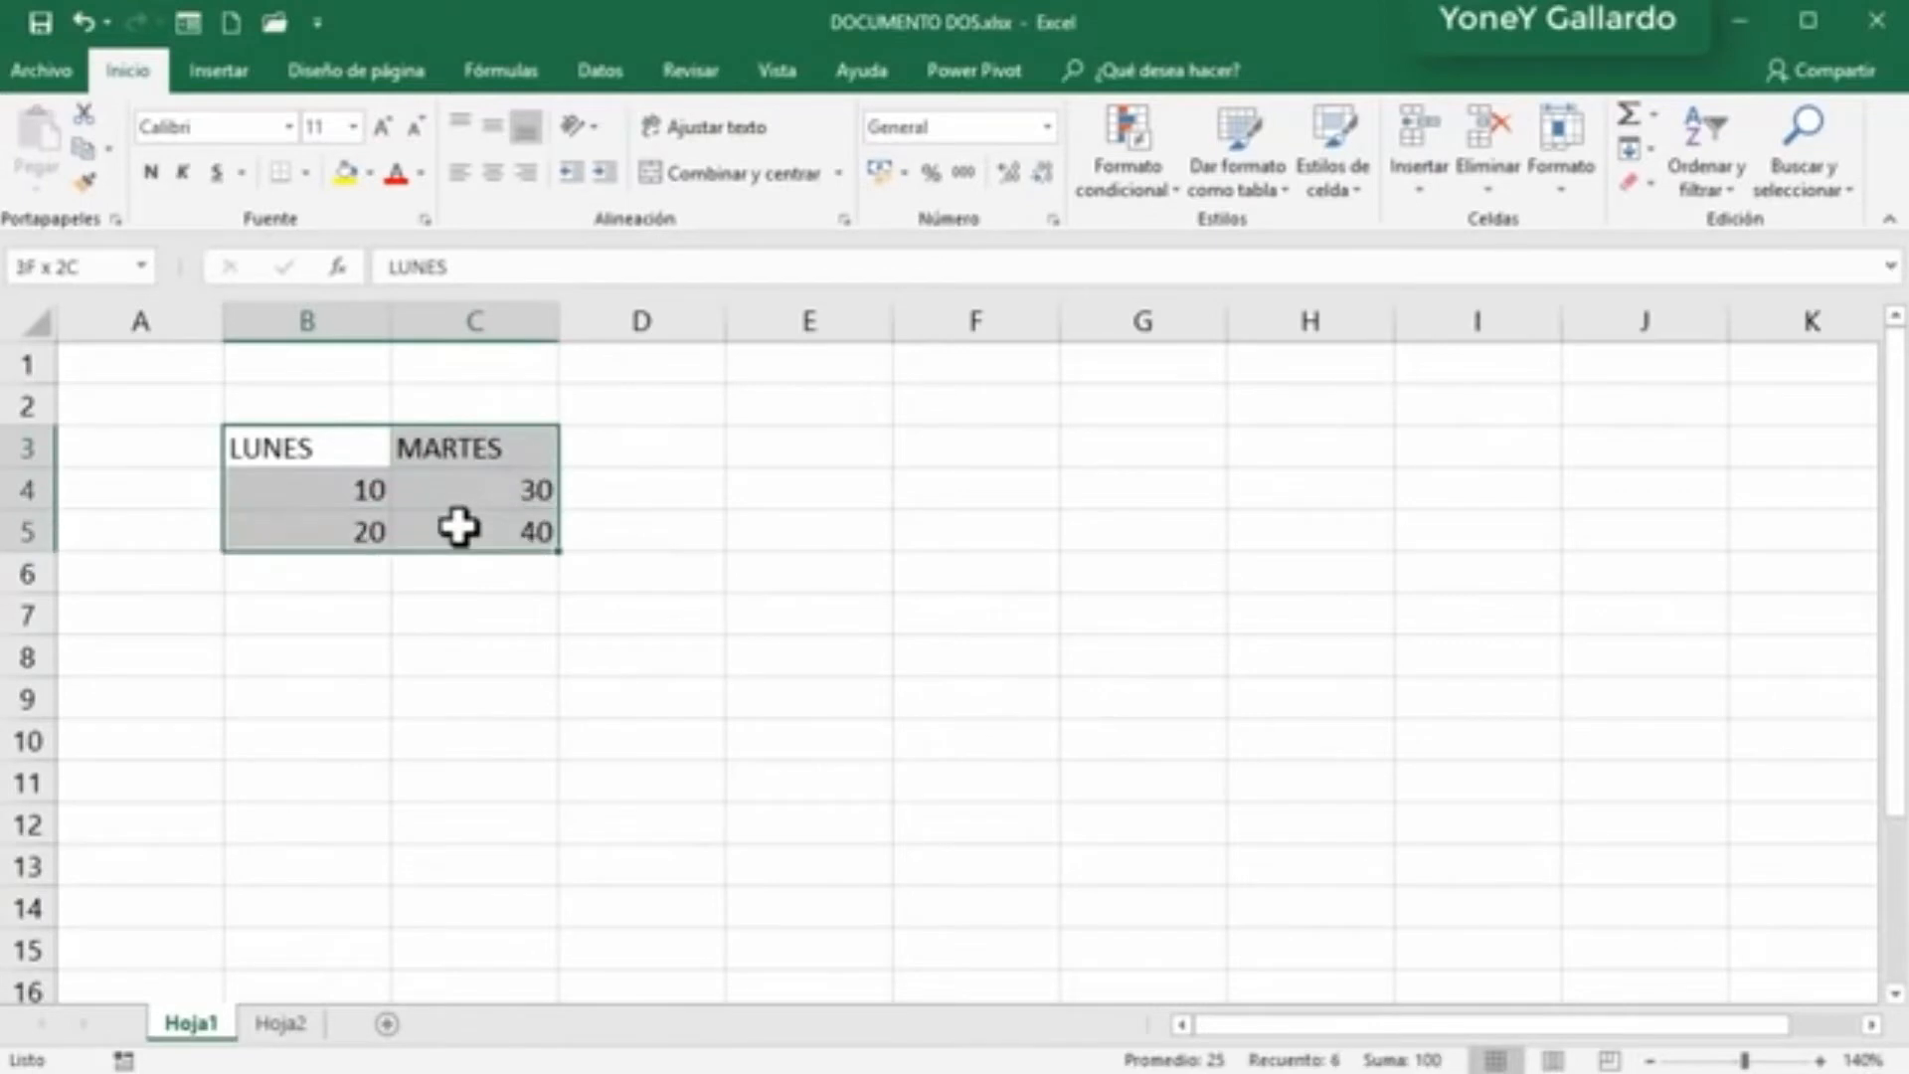
pyautogui.click(84, 118)
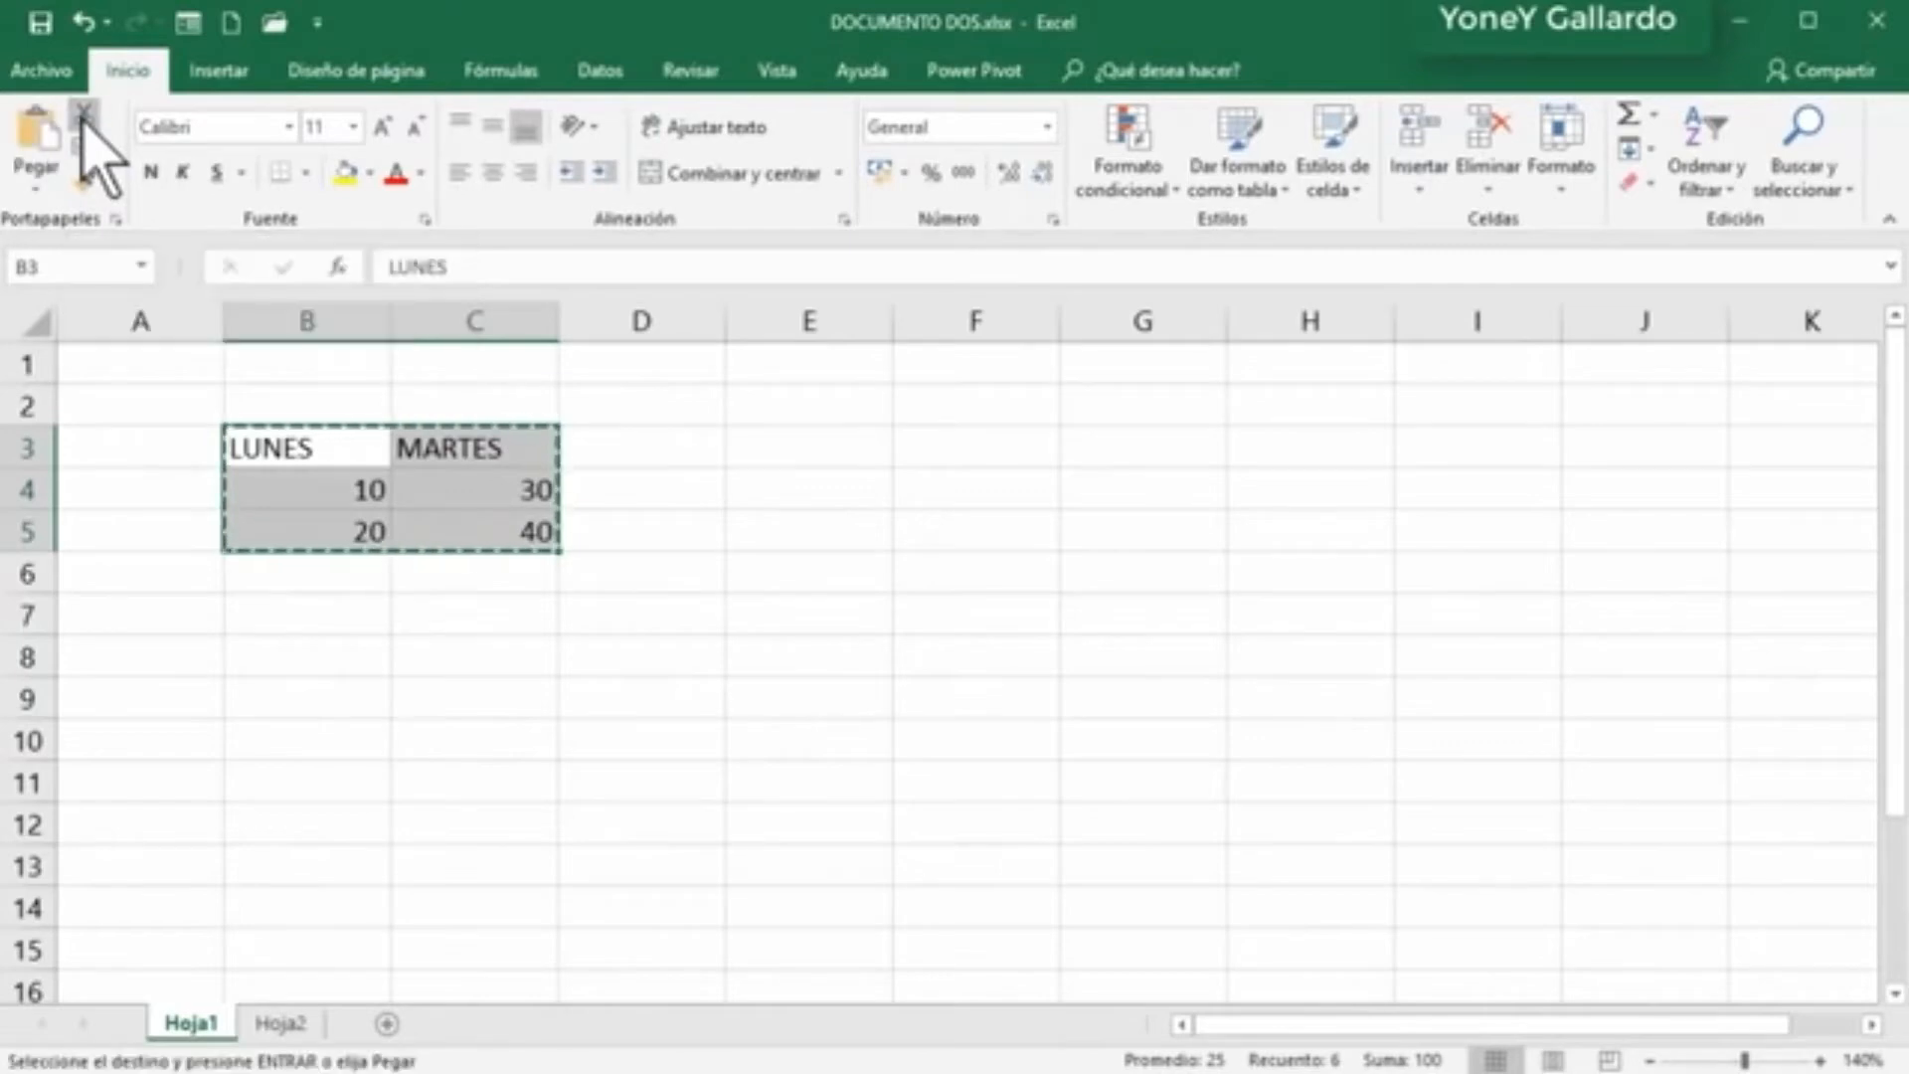
pyautogui.click(1270, 697)
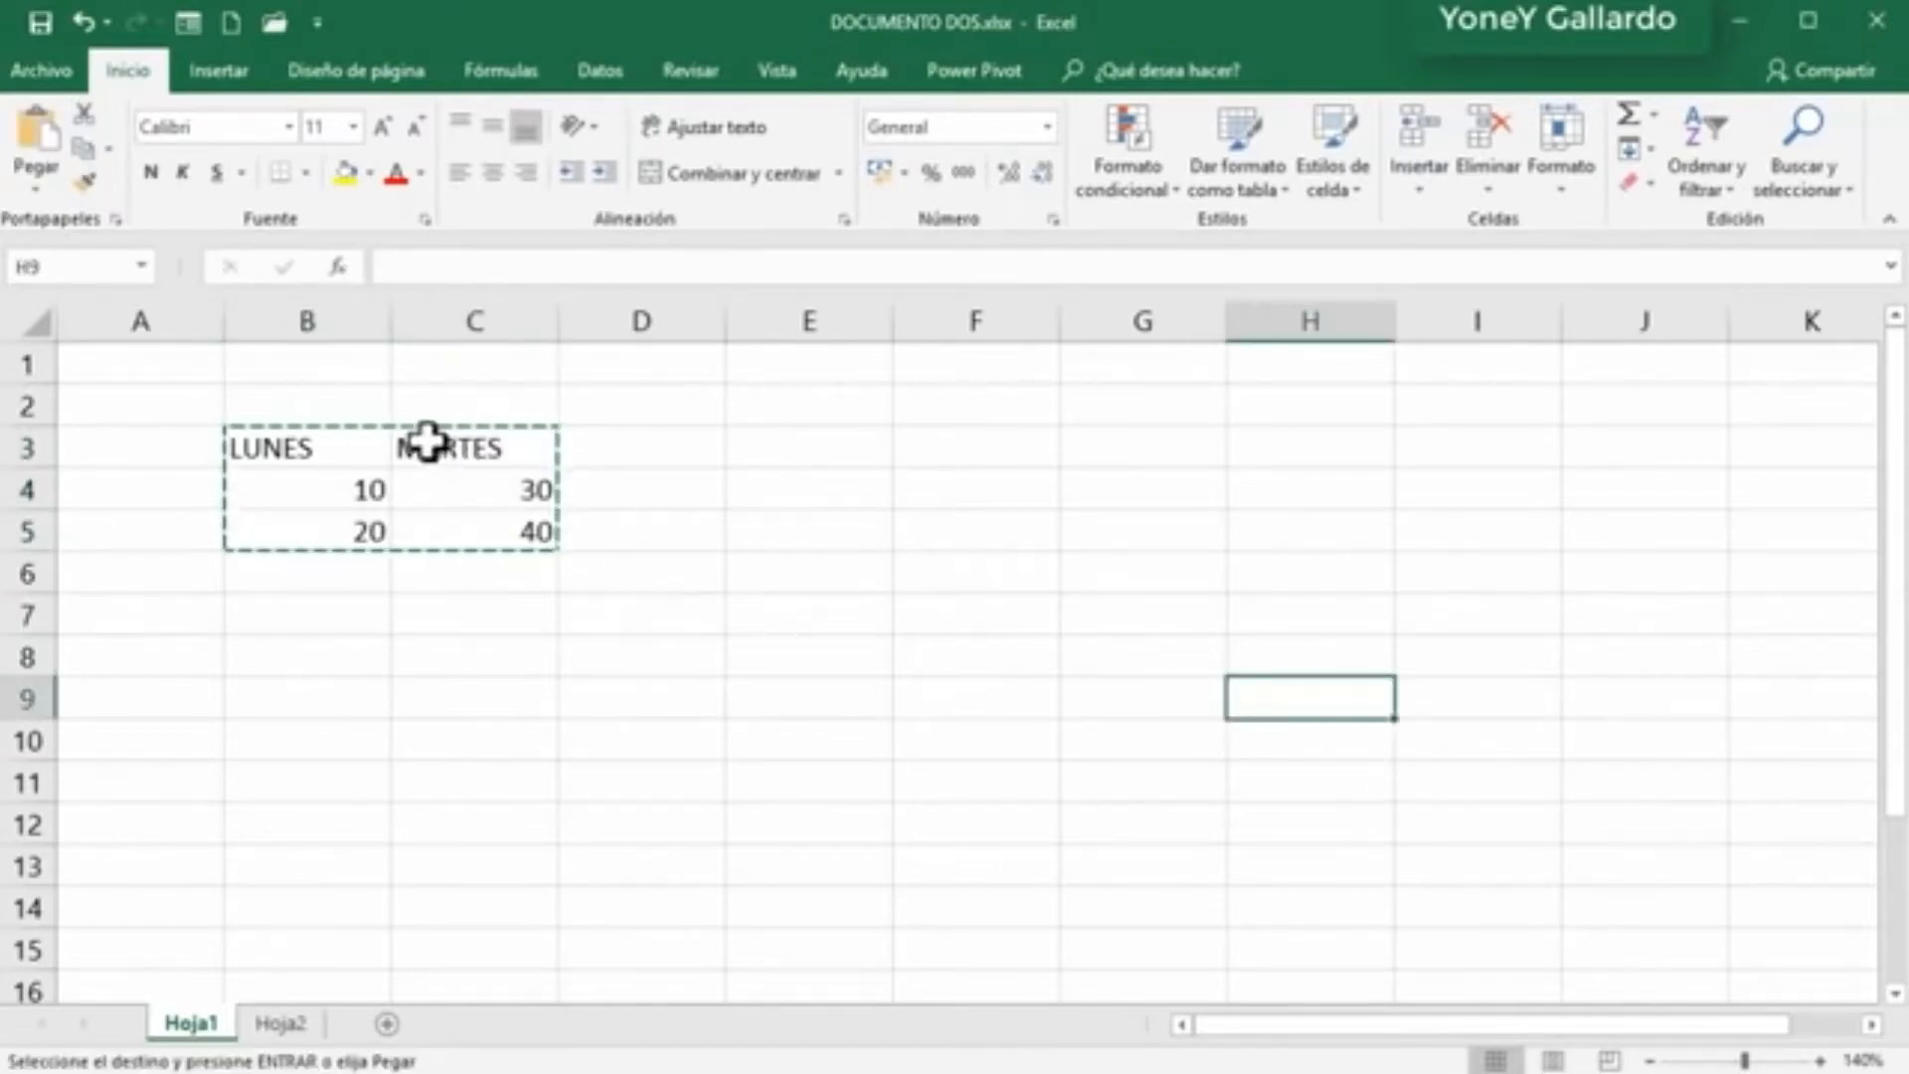
pyautogui.click(1291, 758)
pyautogui.click(1197, 699)
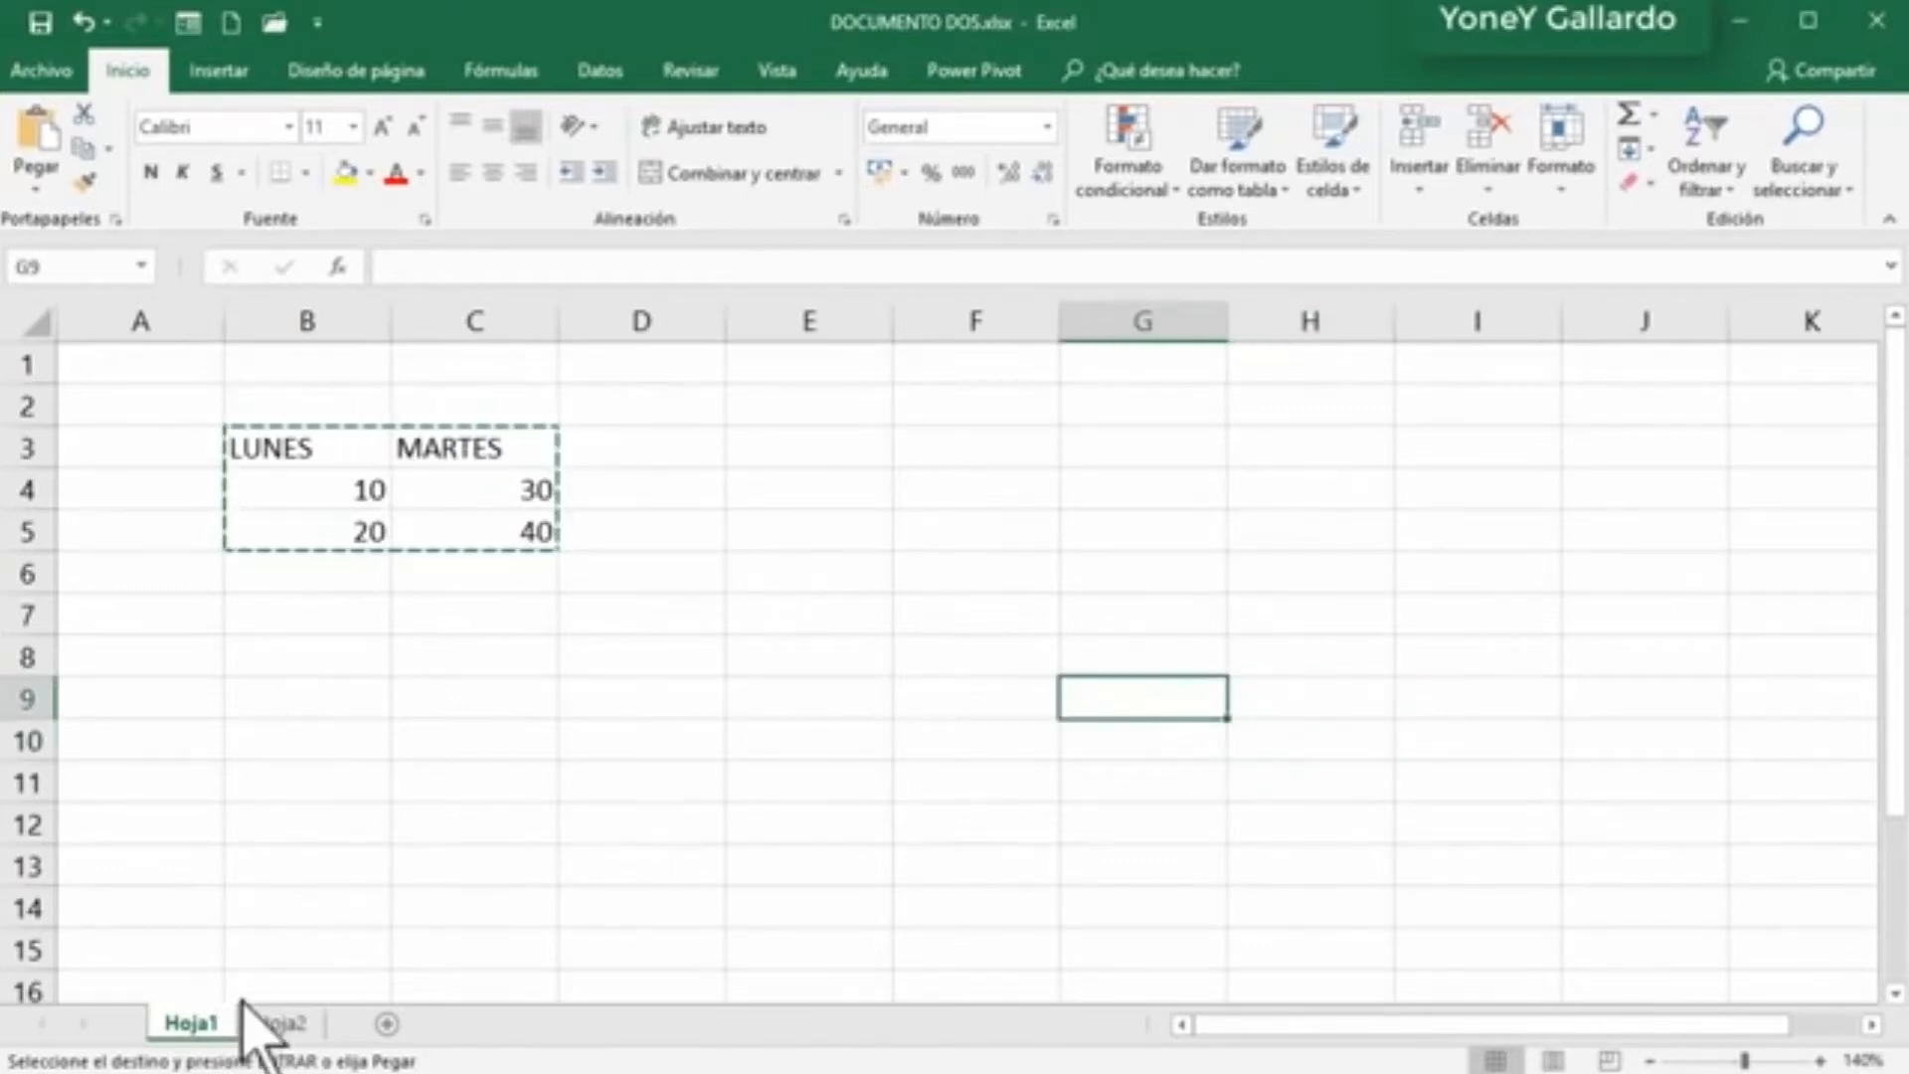
pyautogui.click(39, 140)
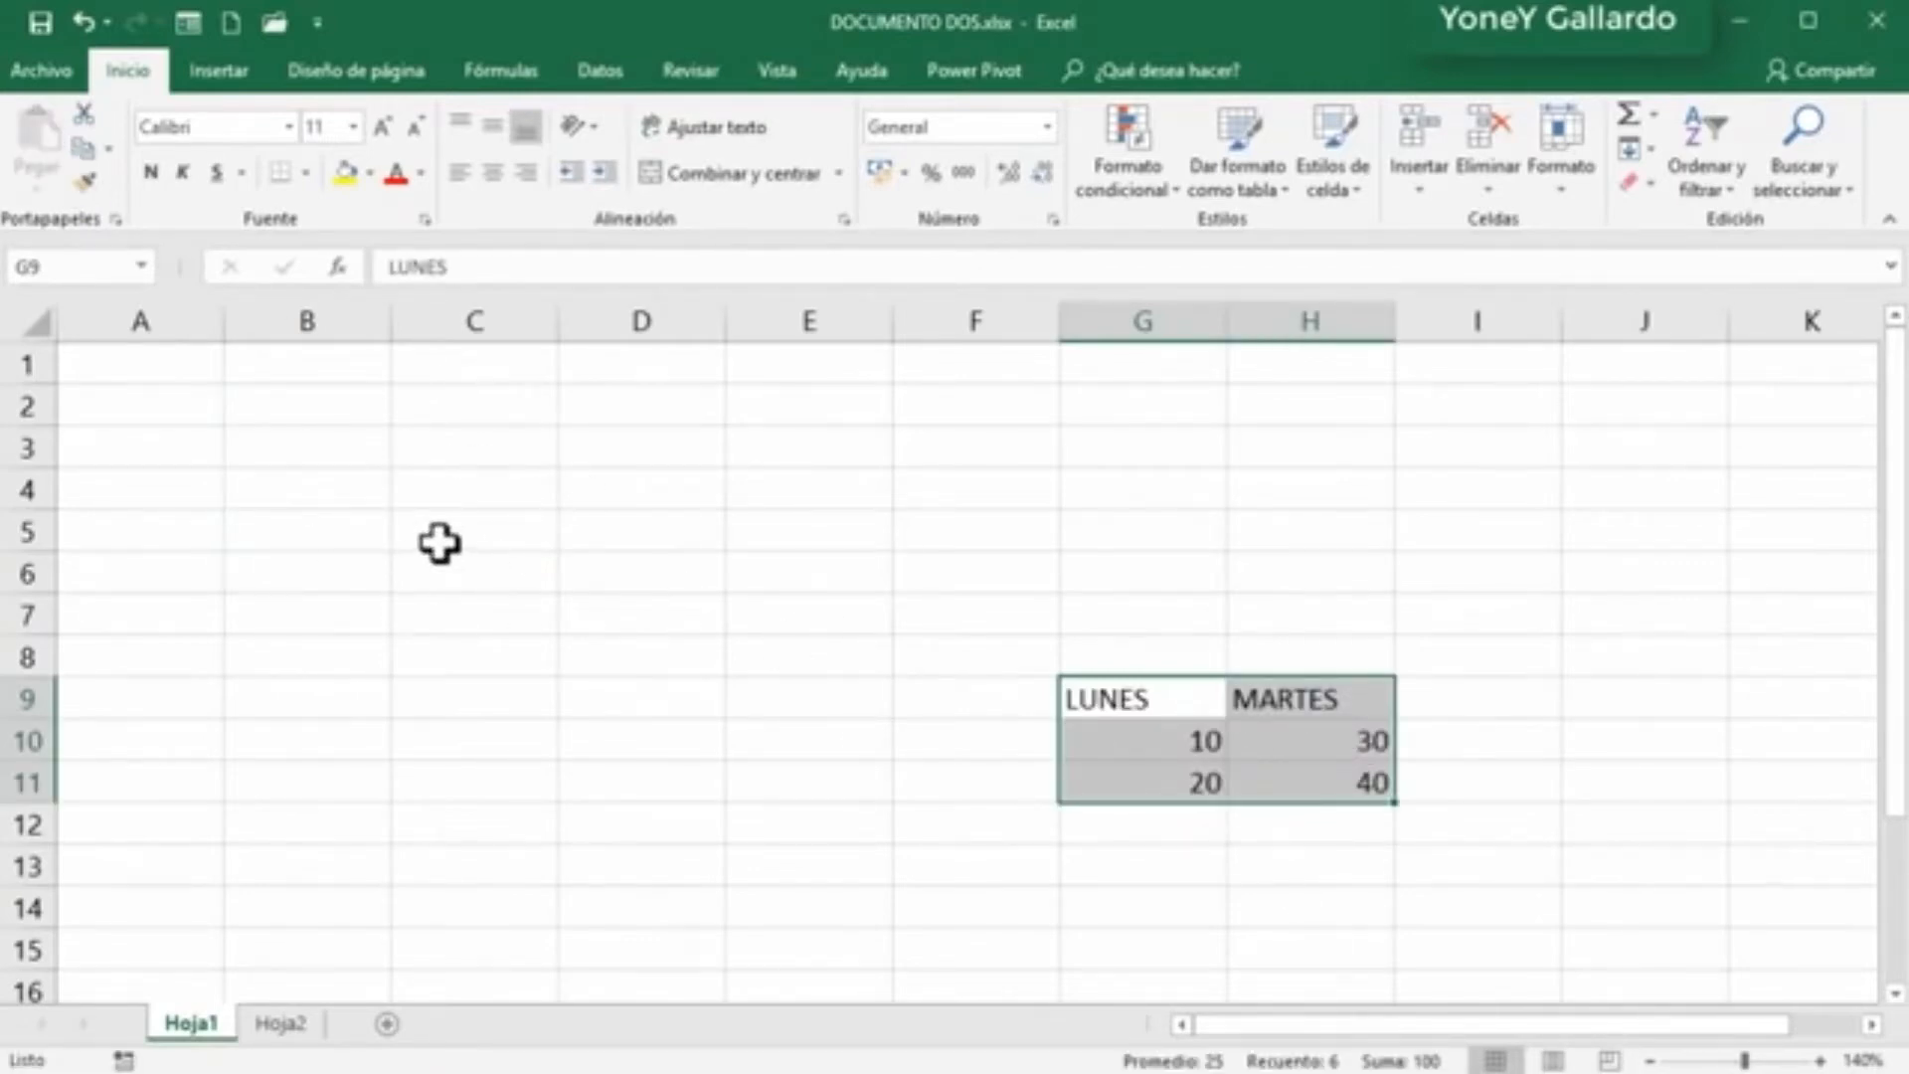
# Step: Undo the cut-and-paste of the table and cancel the pending cut
pyautogui.click(690, 701)
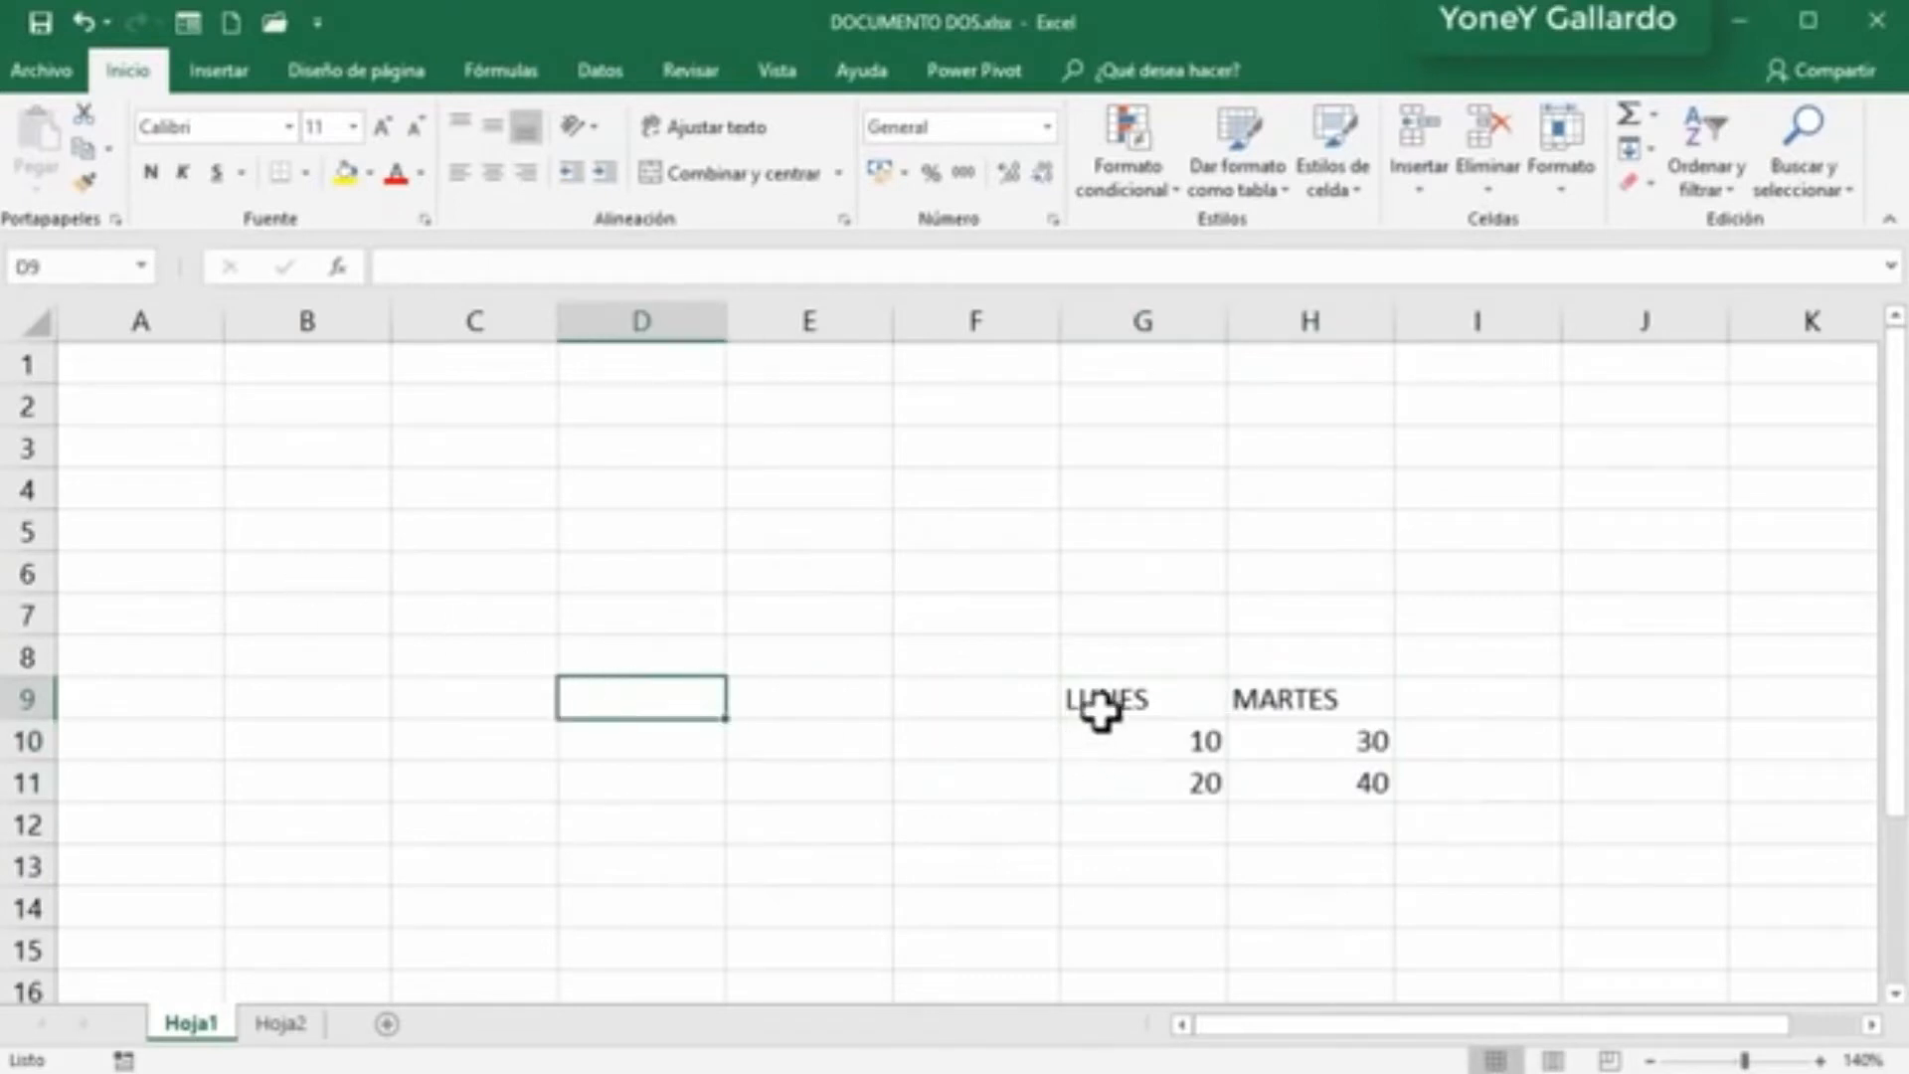
pyautogui.moveTo(1101, 710); pyautogui.dragTo(1283, 788)
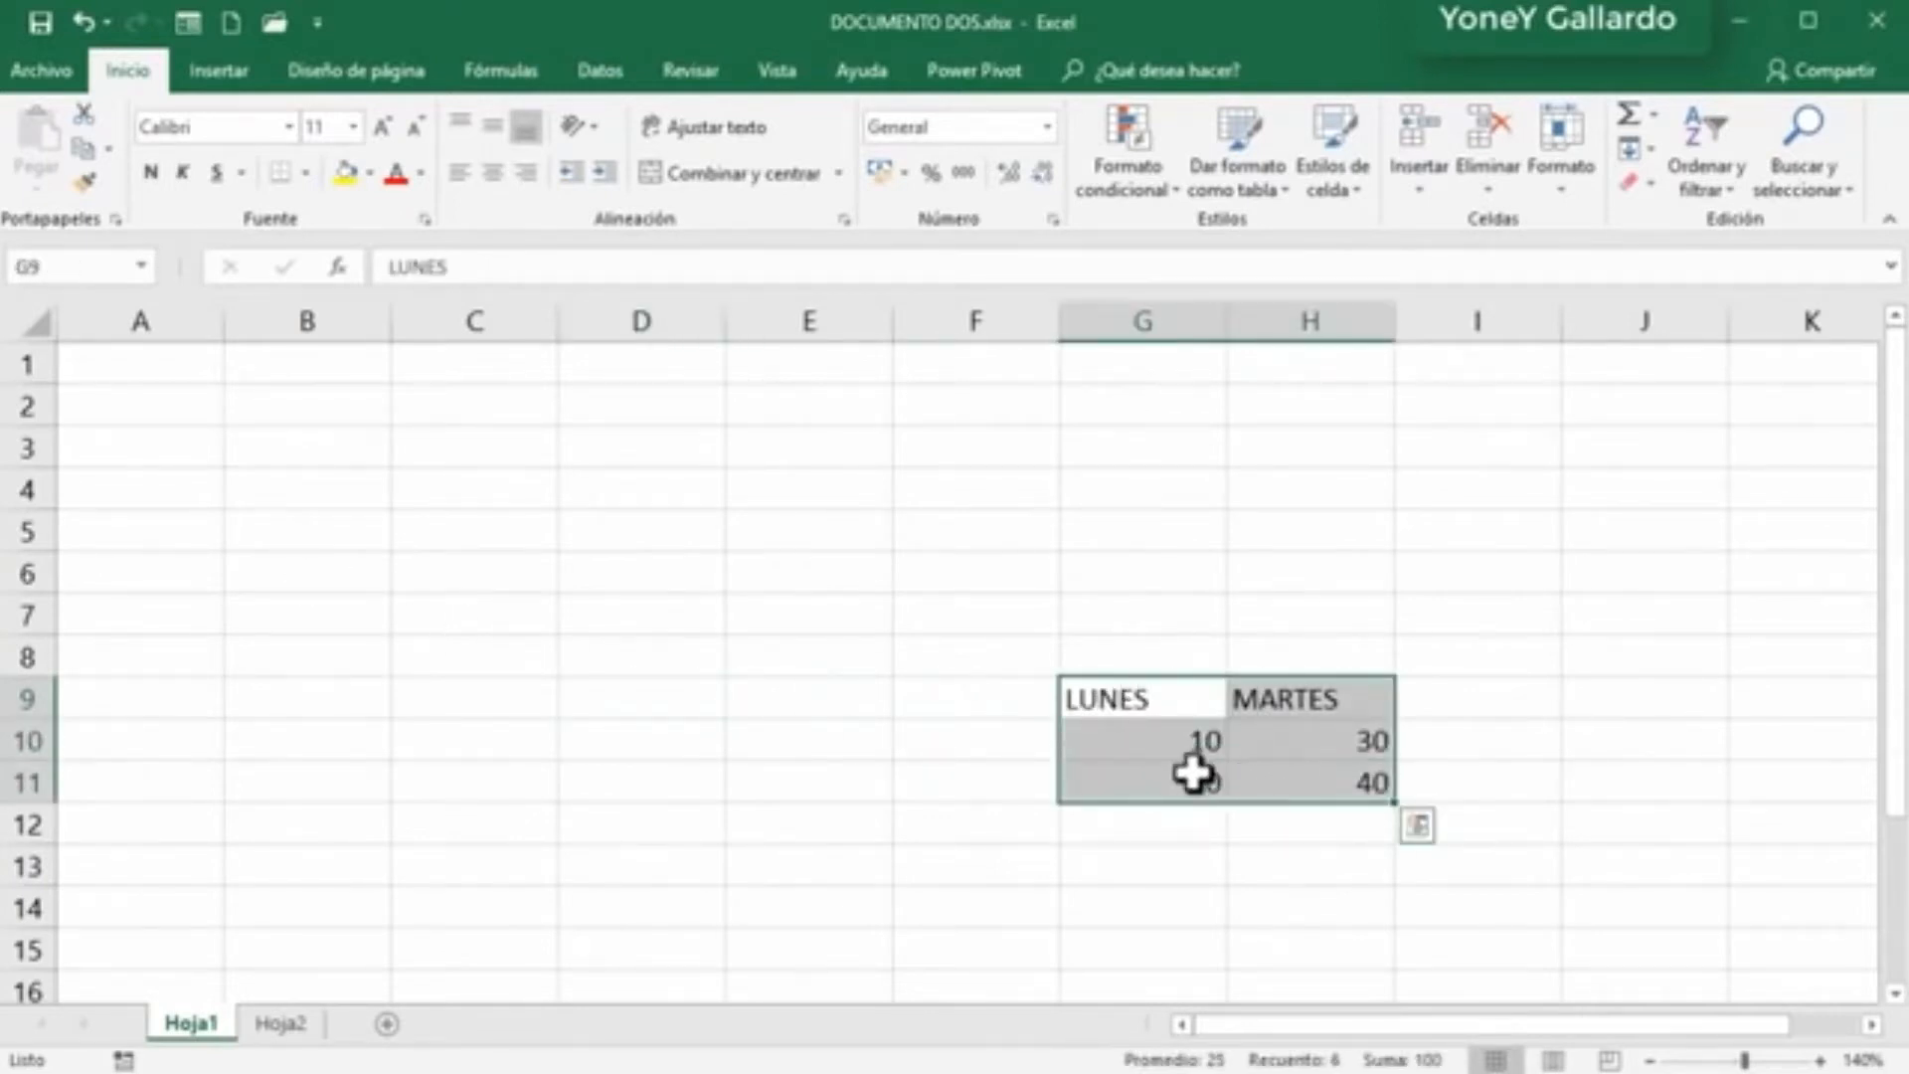
pyautogui.hotkey('ctrl', 'q')
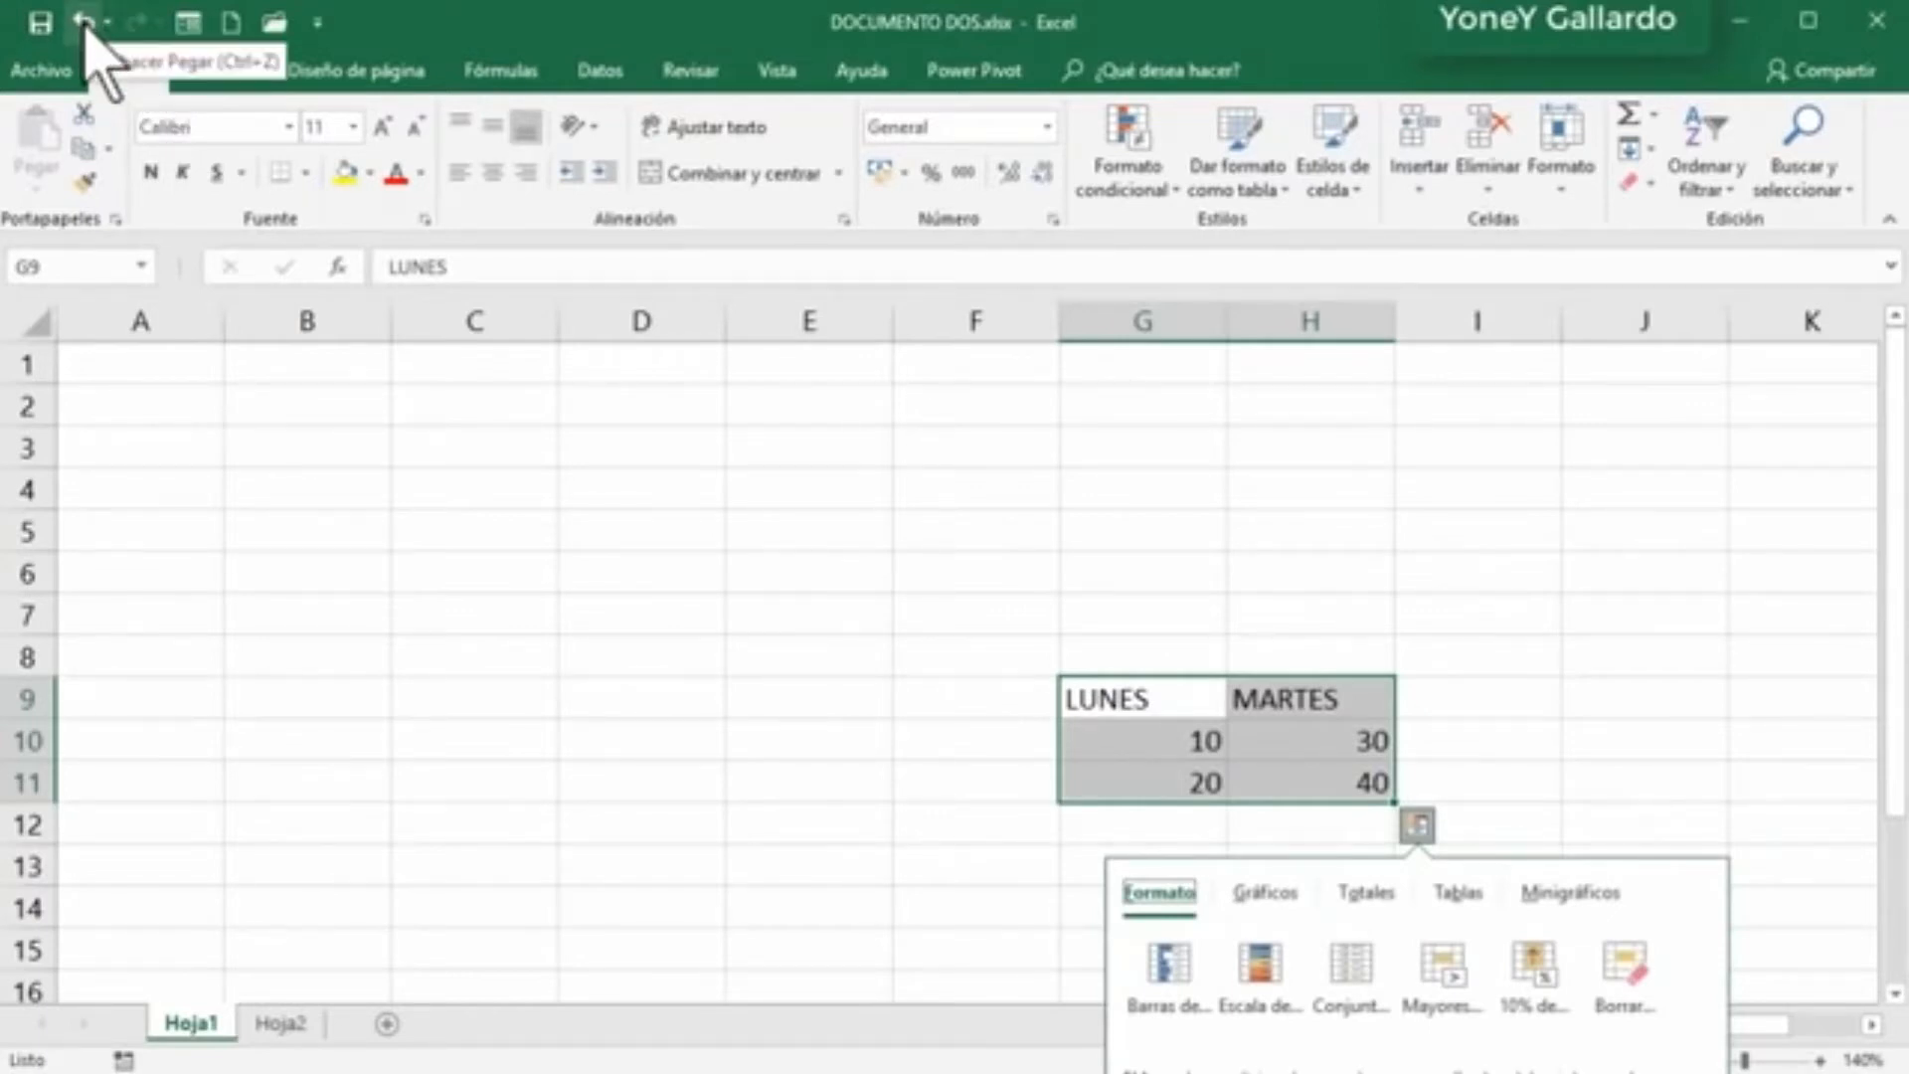
pyautogui.click(838, 641)
pyautogui.hotkey('ctrl', 'z')
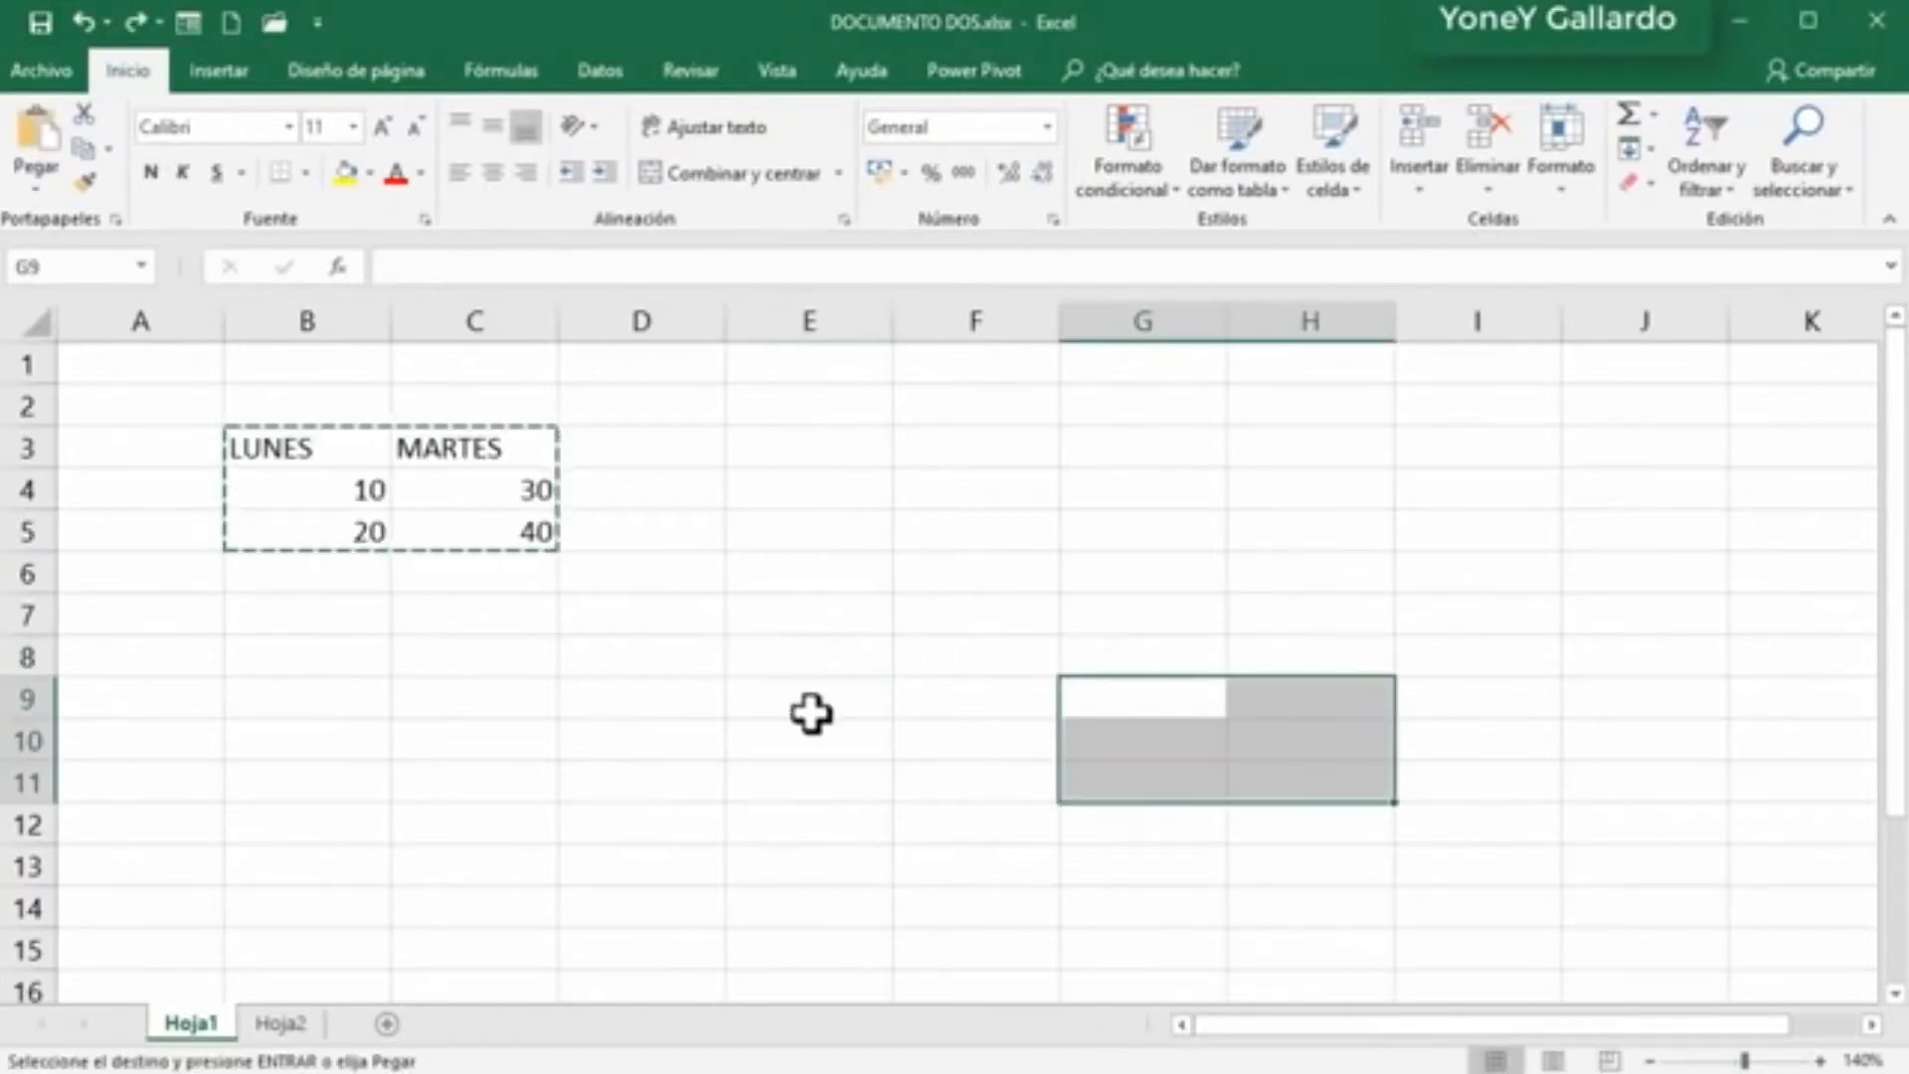
pyautogui.press('Escape')
pyautogui.click(671, 684)
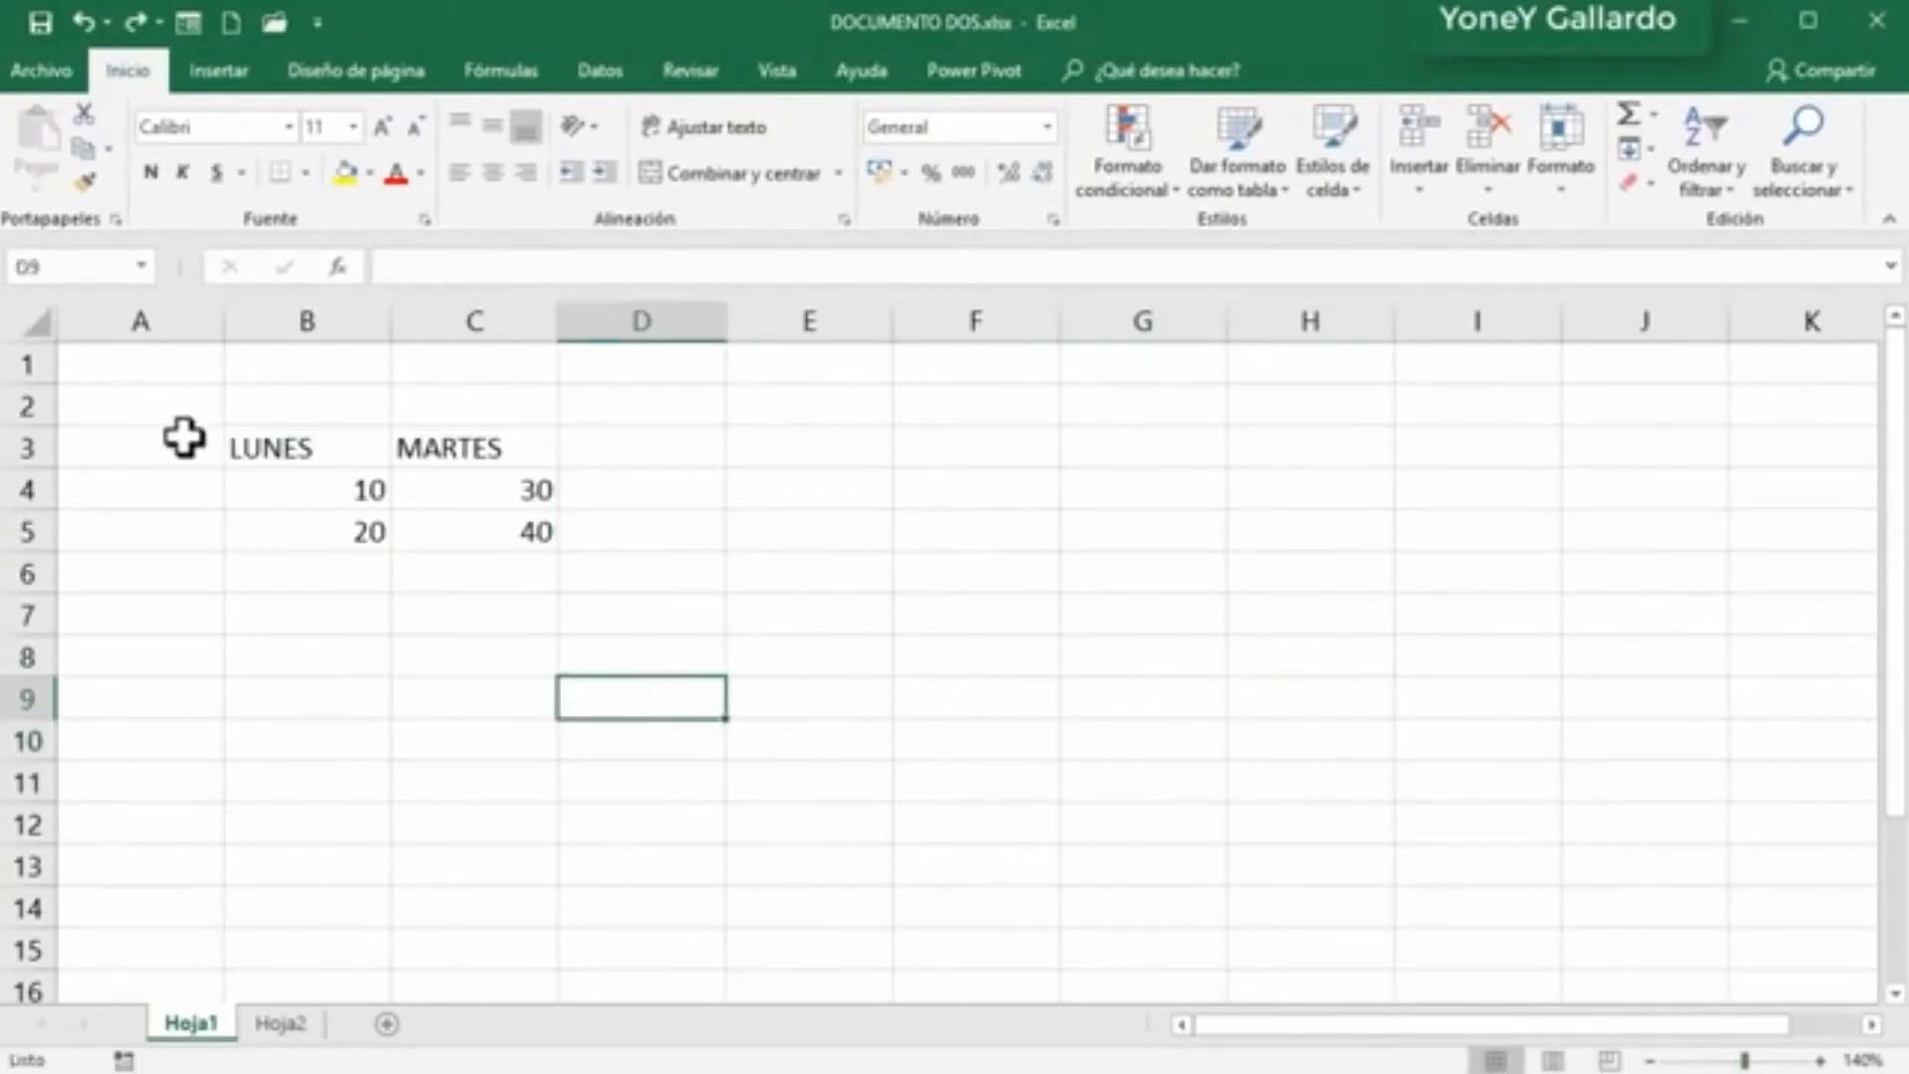
# Step: Make the LUNES and MARTES headers in B3:C3 bold
pyautogui.moveTo(259, 444); pyautogui.dragTo(443, 527)
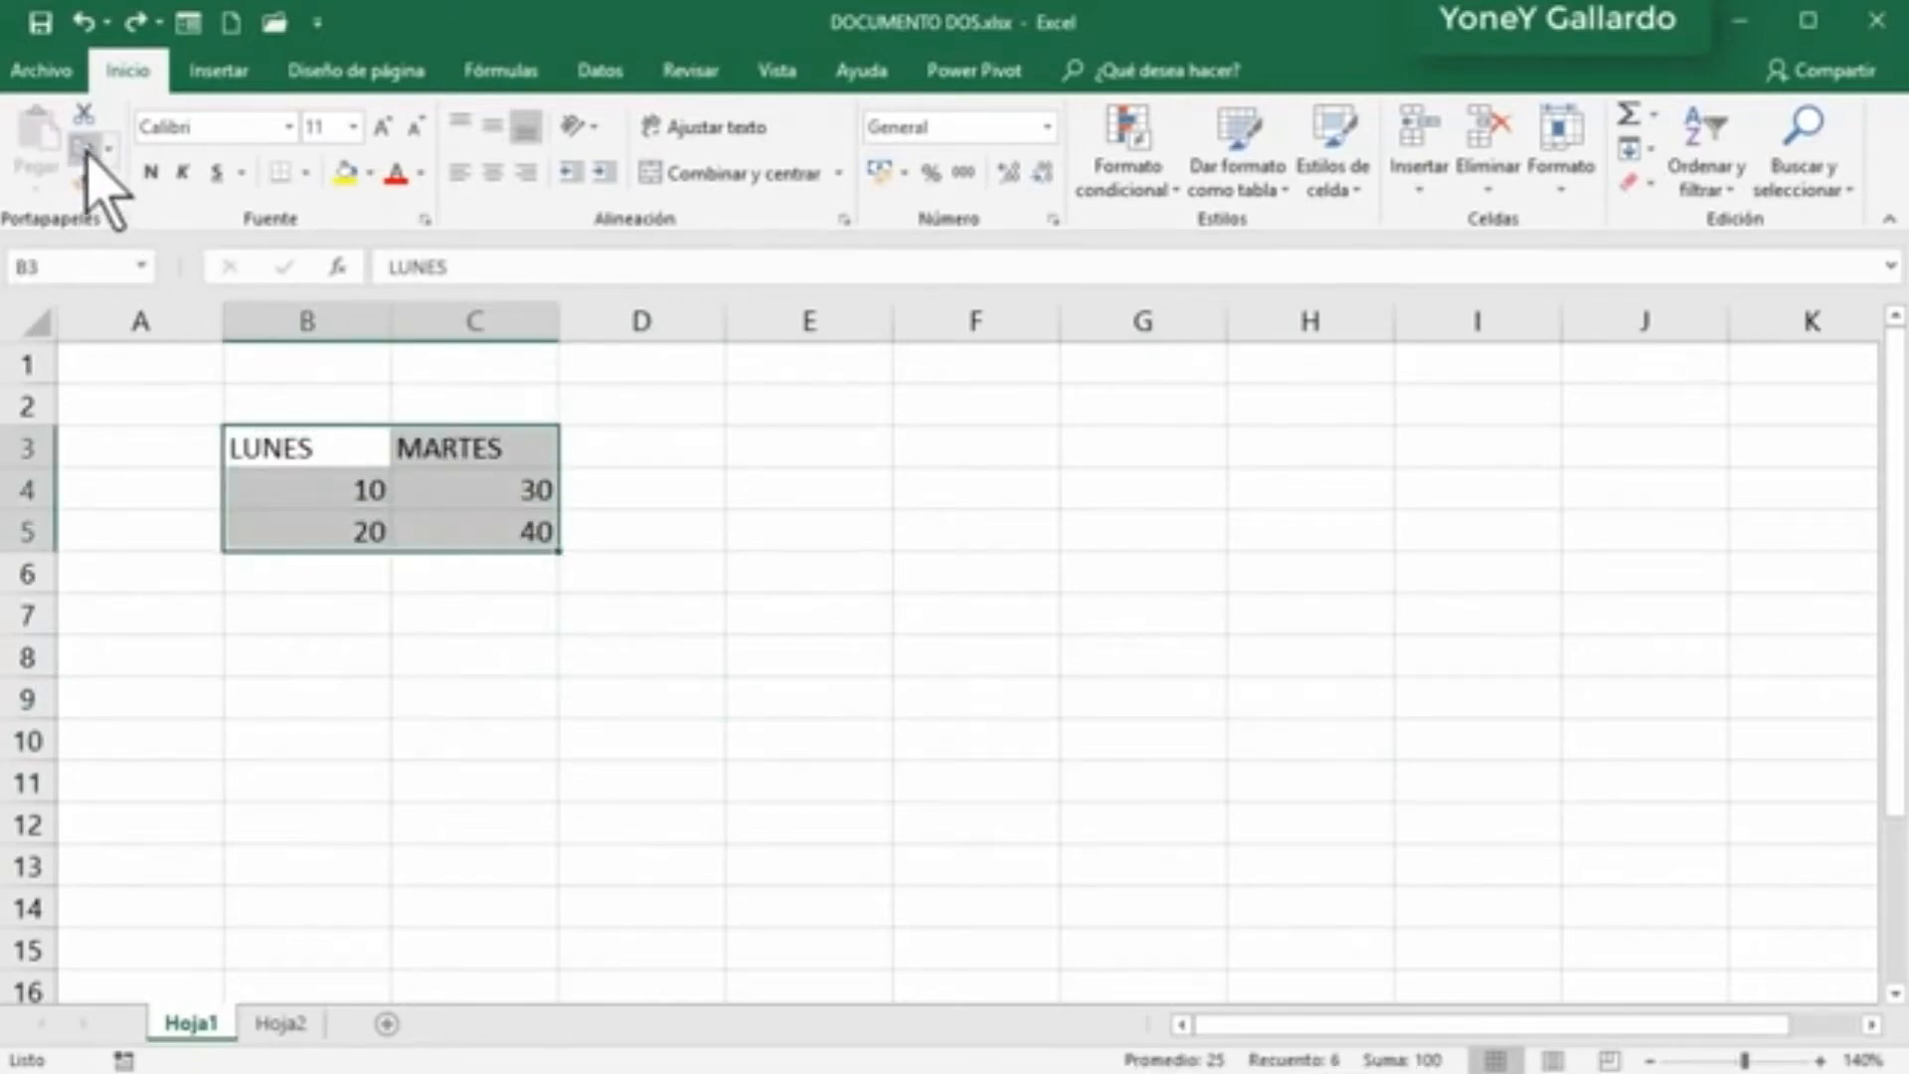
pyautogui.click(482, 647)
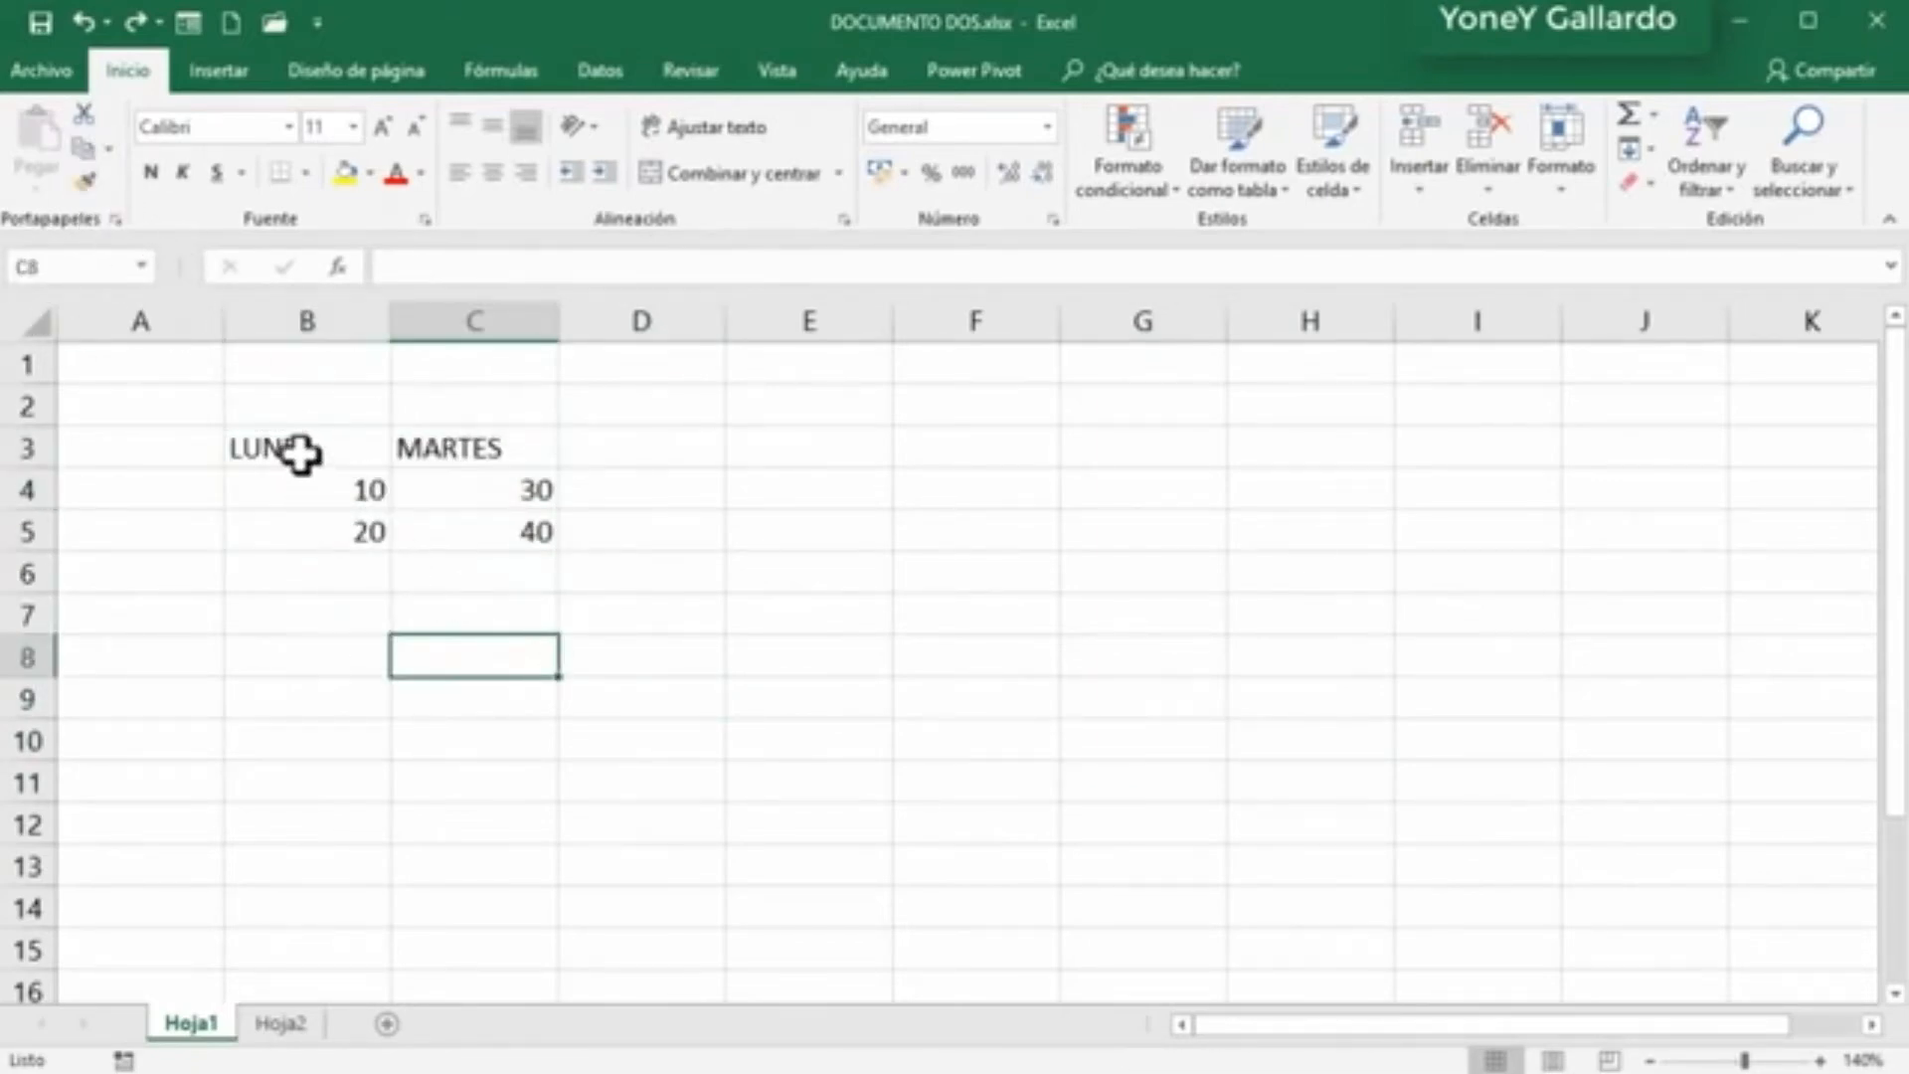
pyautogui.moveTo(301, 454); pyautogui.dragTo(425, 453)
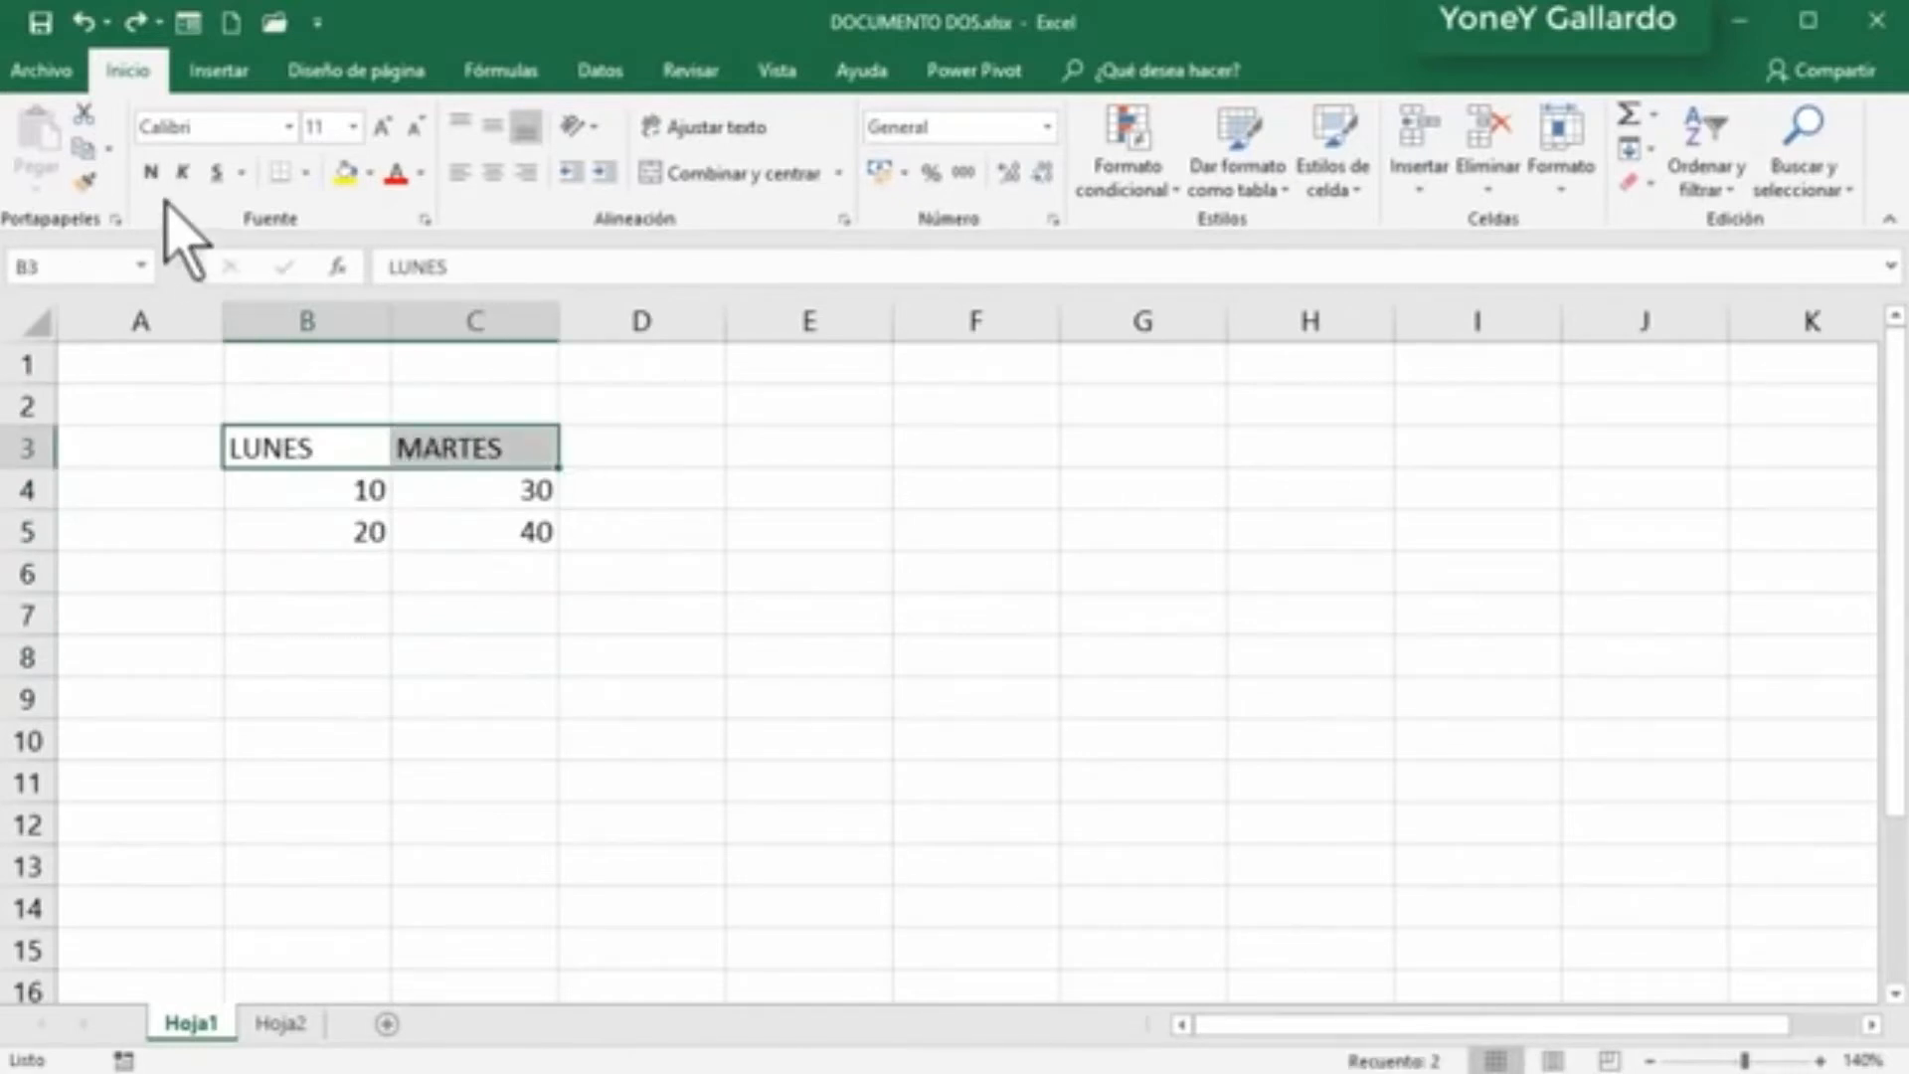
pyautogui.click(150, 172)
# Step: Fill the number cells B4:C5 with yellow
pyautogui.moveTo(324, 490); pyautogui.dragTo(474, 528)
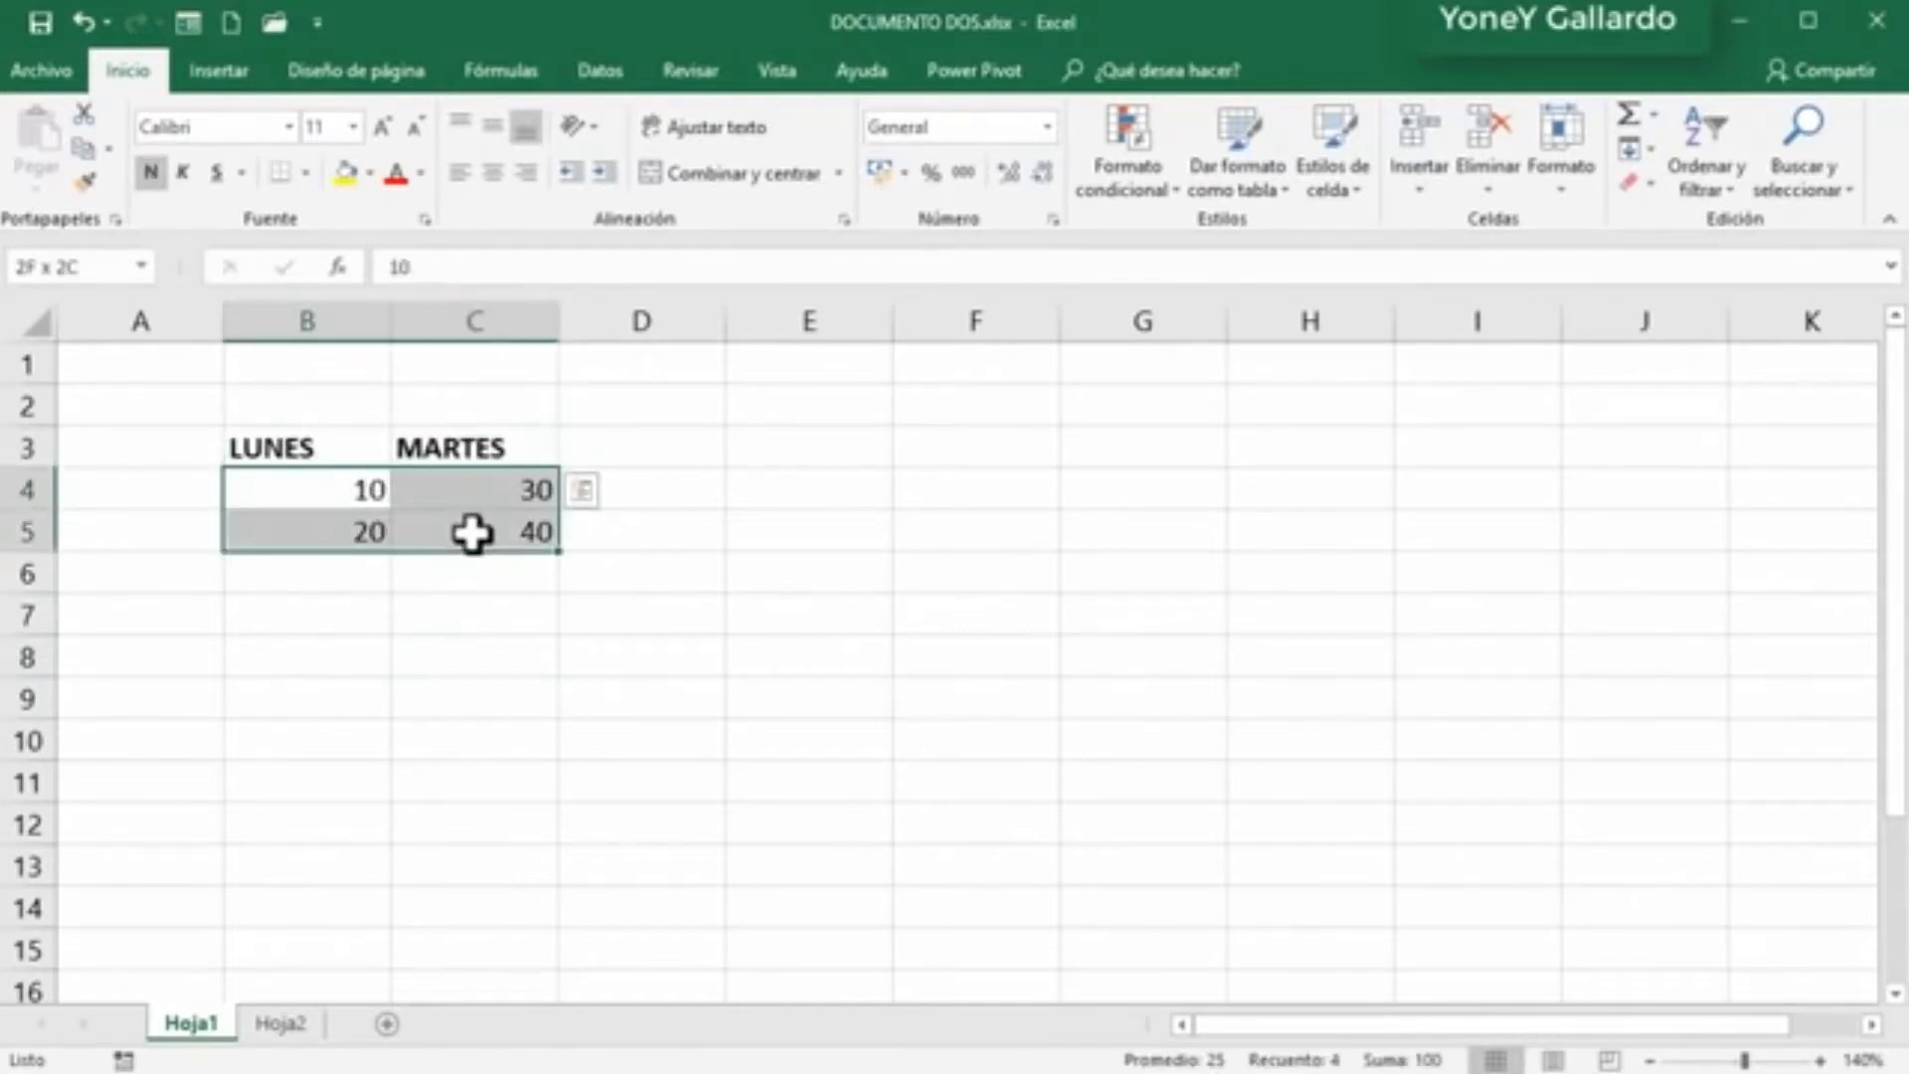
pyautogui.click(347, 171)
pyautogui.click(498, 618)
# Step: Fill the header cells B3:C3 with a green theme colour
pyautogui.moveTo(320, 459); pyautogui.dragTo(430, 452)
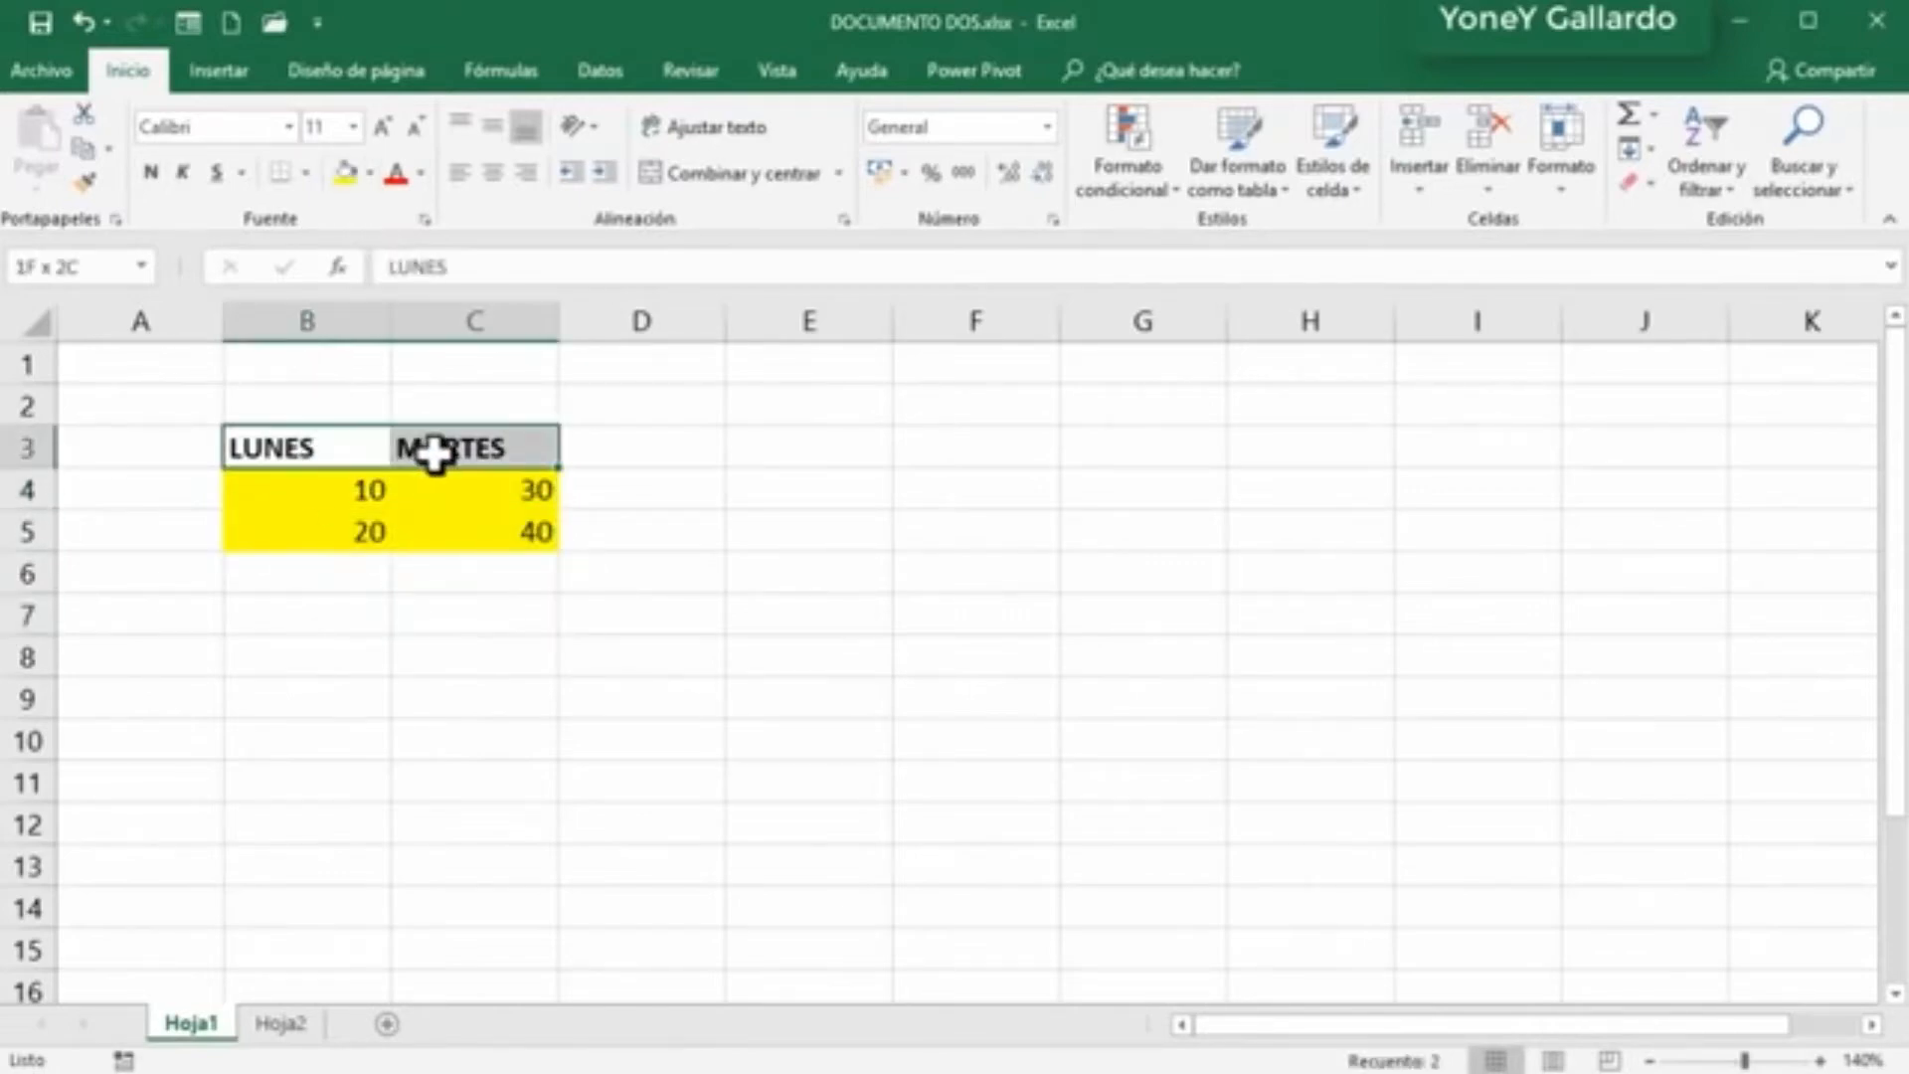
pyautogui.click(371, 172)
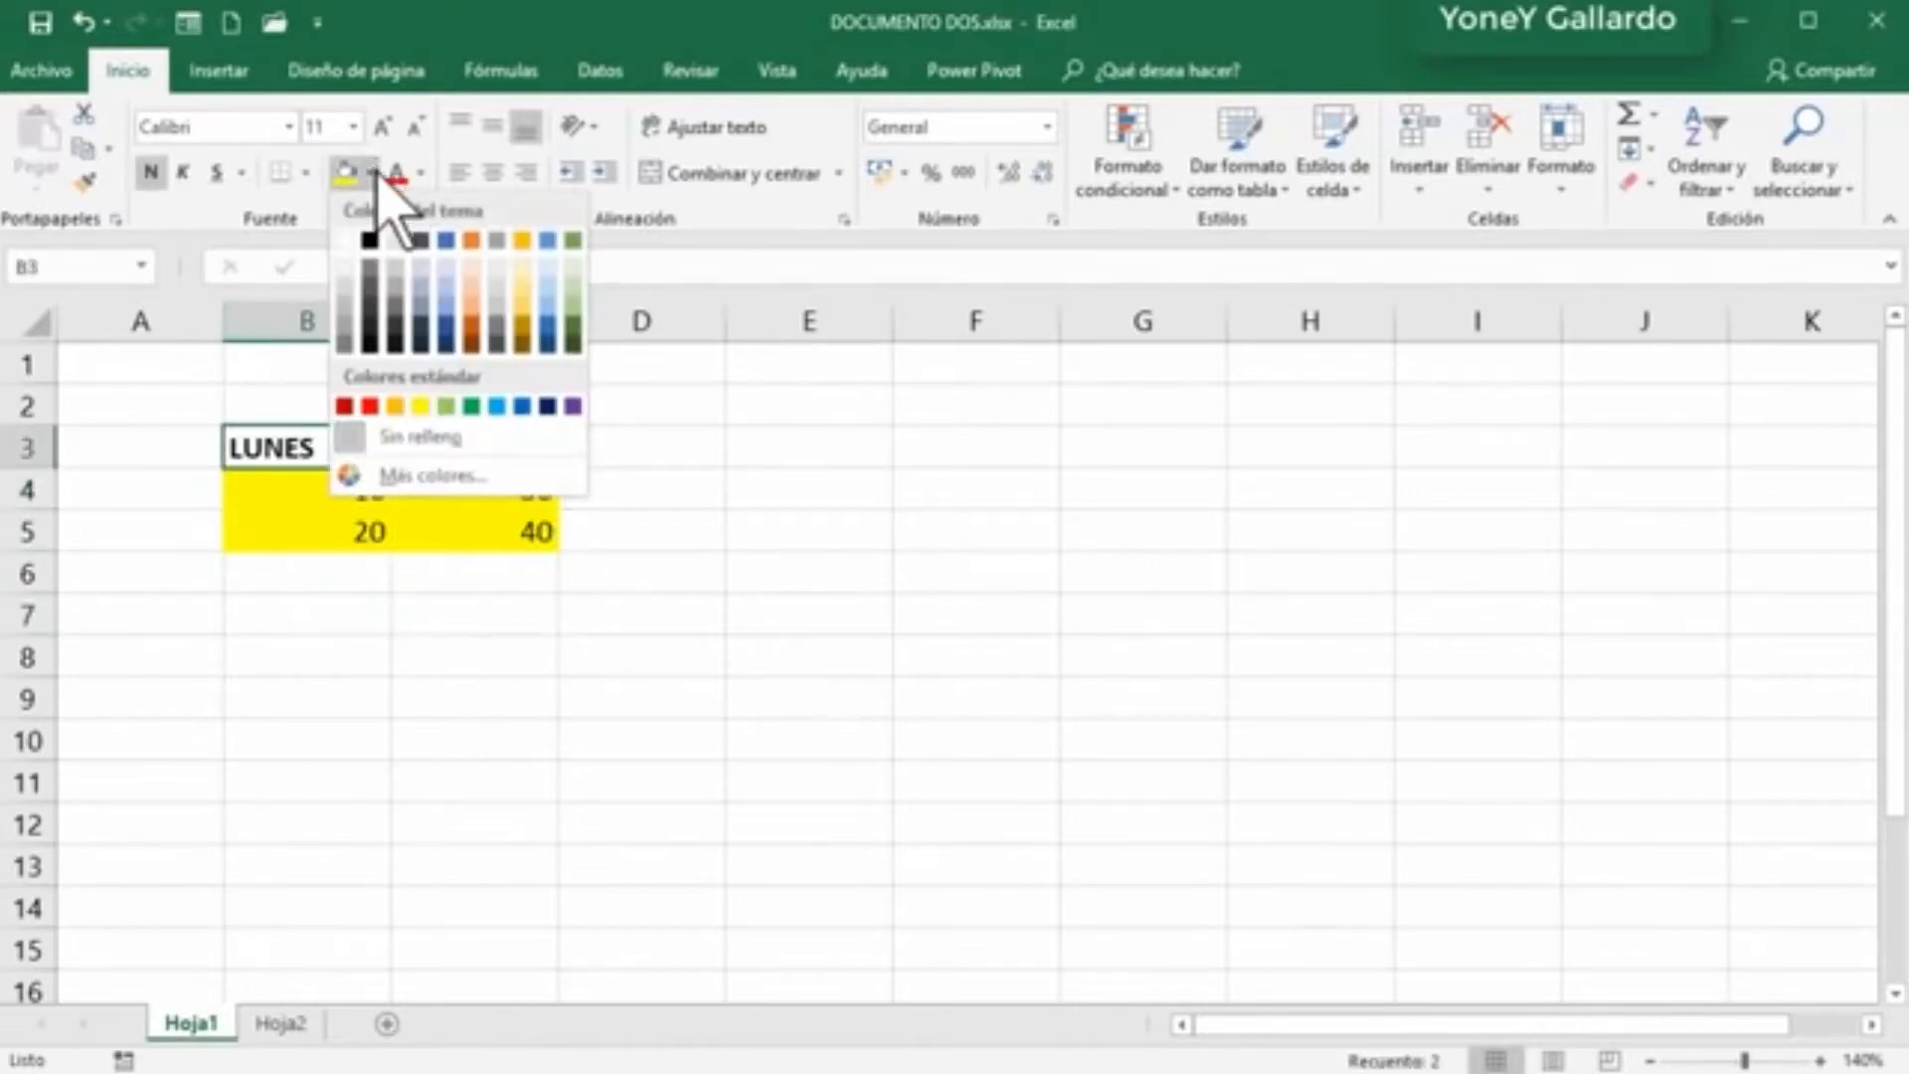
pyautogui.click(578, 260)
pyautogui.click(710, 757)
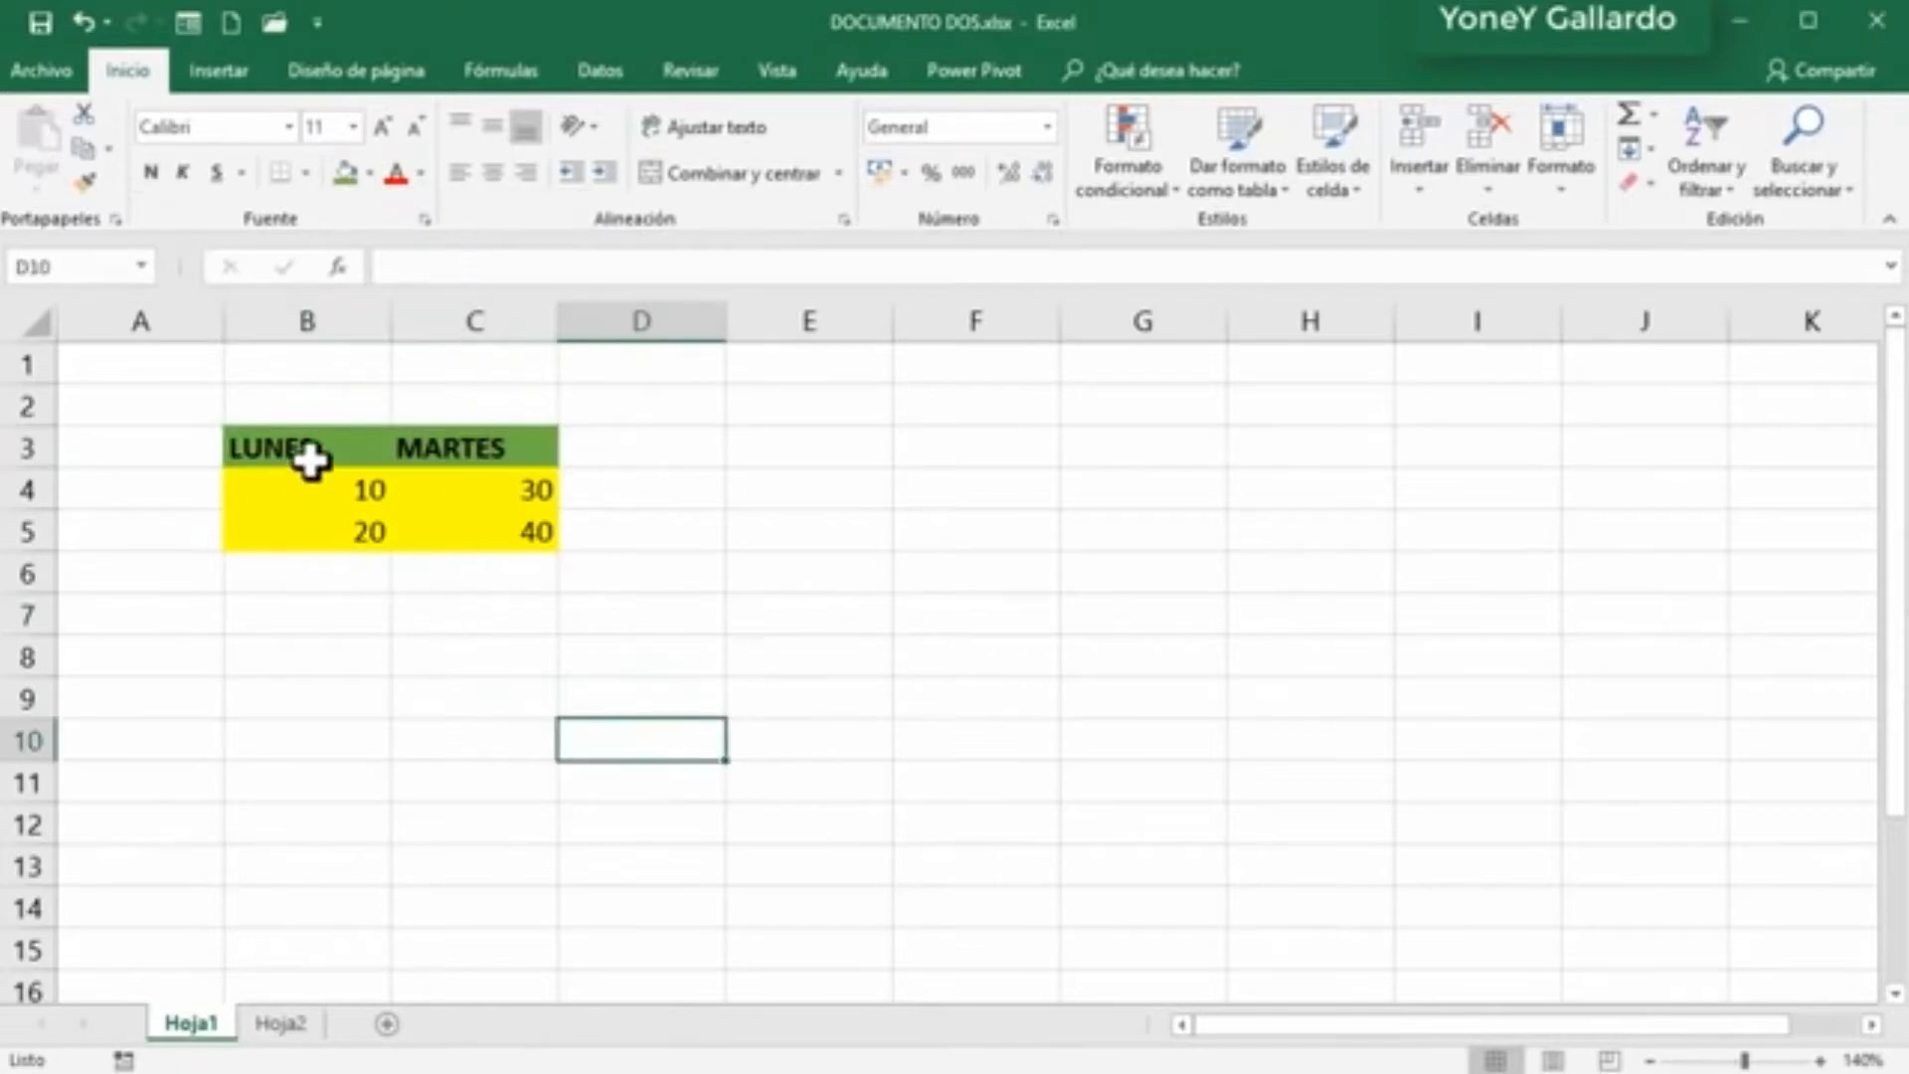
# Step: Copy the formatted table in B3:C5 and paste it at cell G8
pyautogui.moveTo(311, 460); pyautogui.dragTo(468, 514)
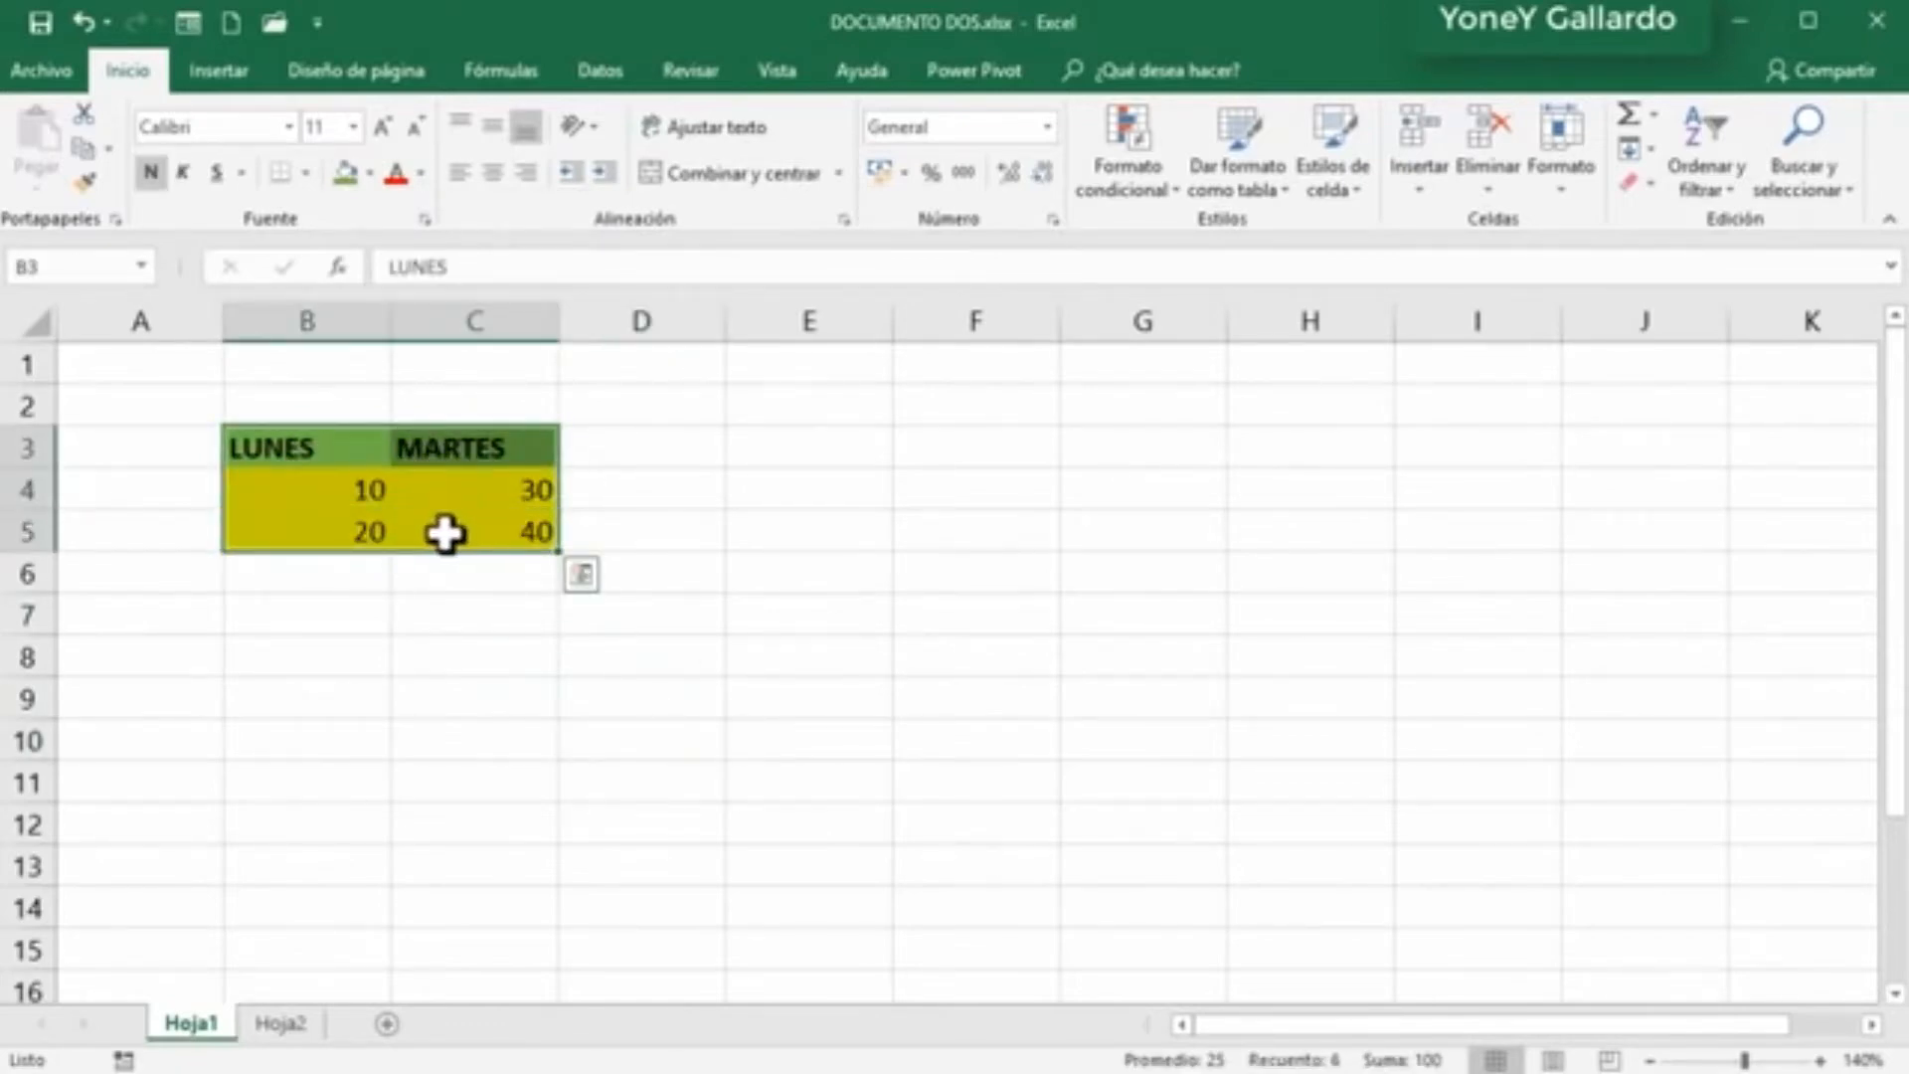
pyautogui.click(84, 148)
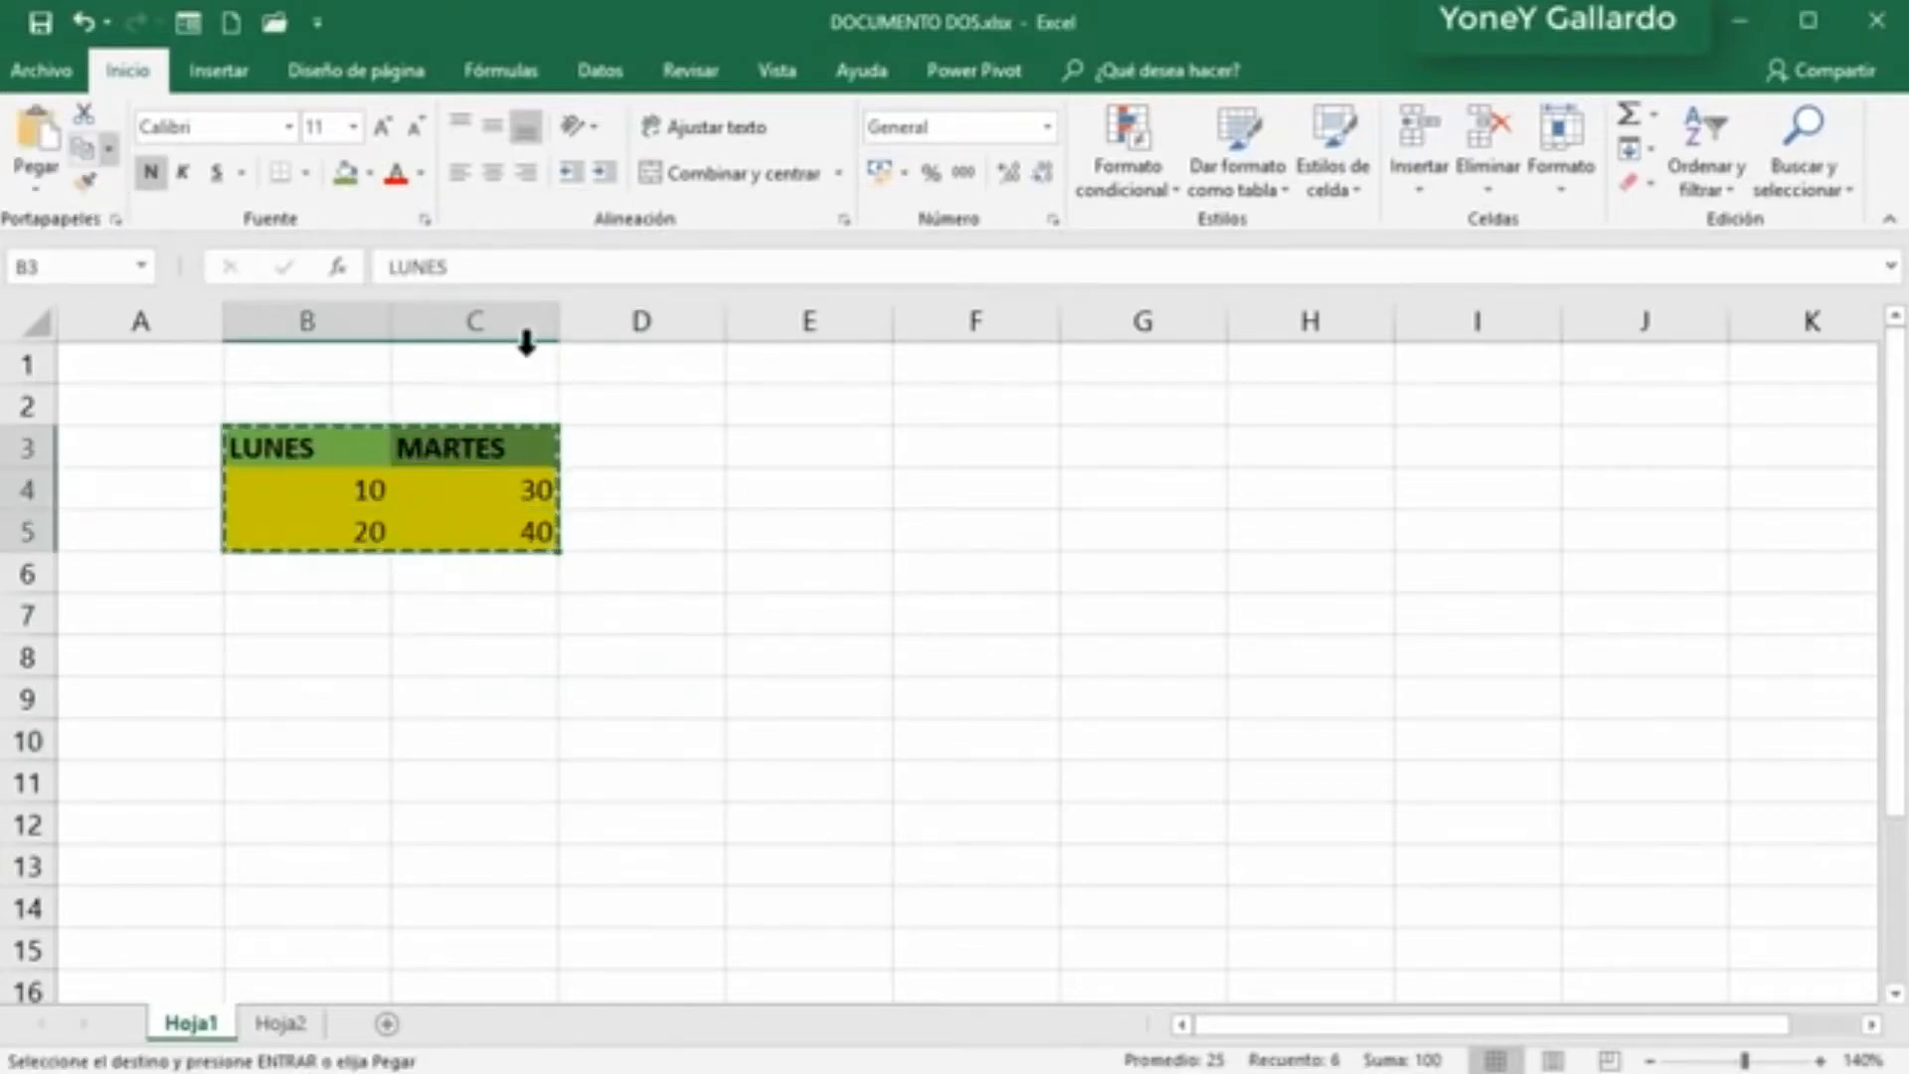
pyautogui.click(1094, 497)
pyautogui.click(1180, 647)
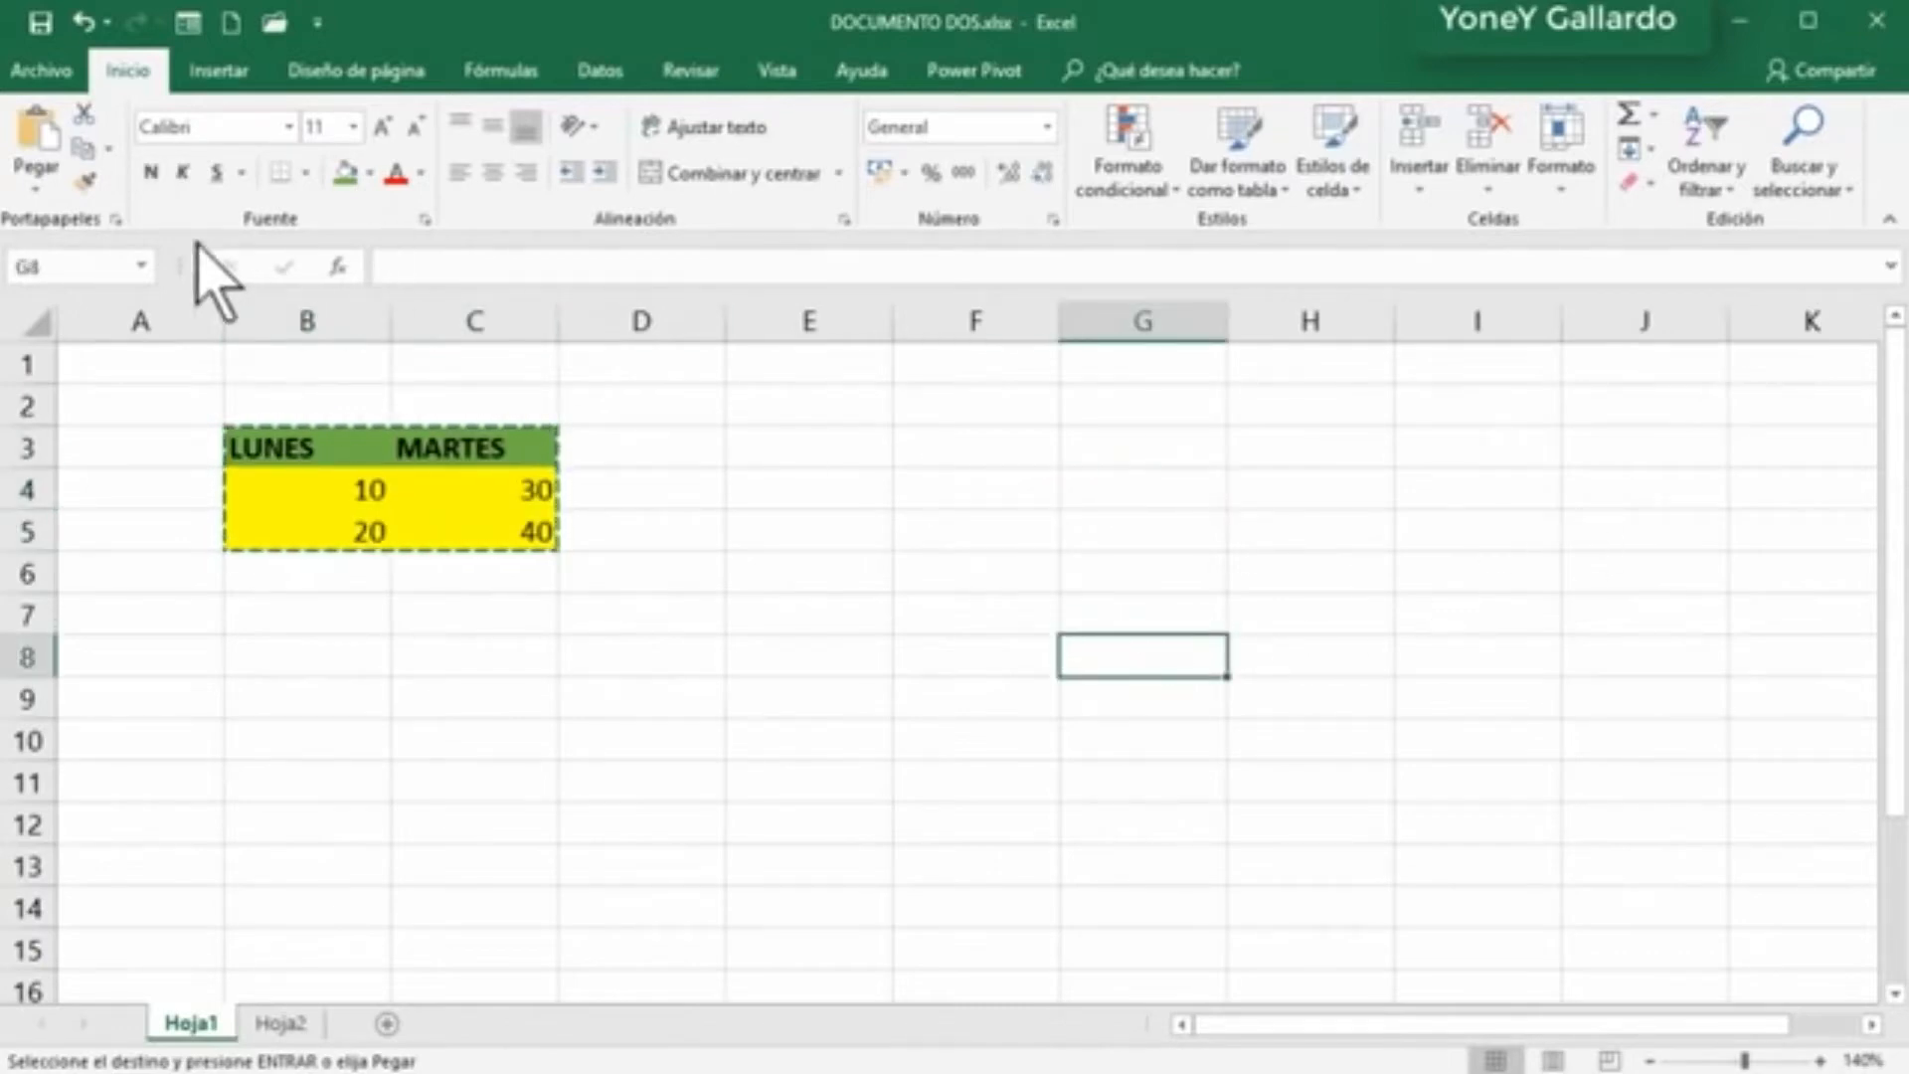
pyautogui.click(38, 139)
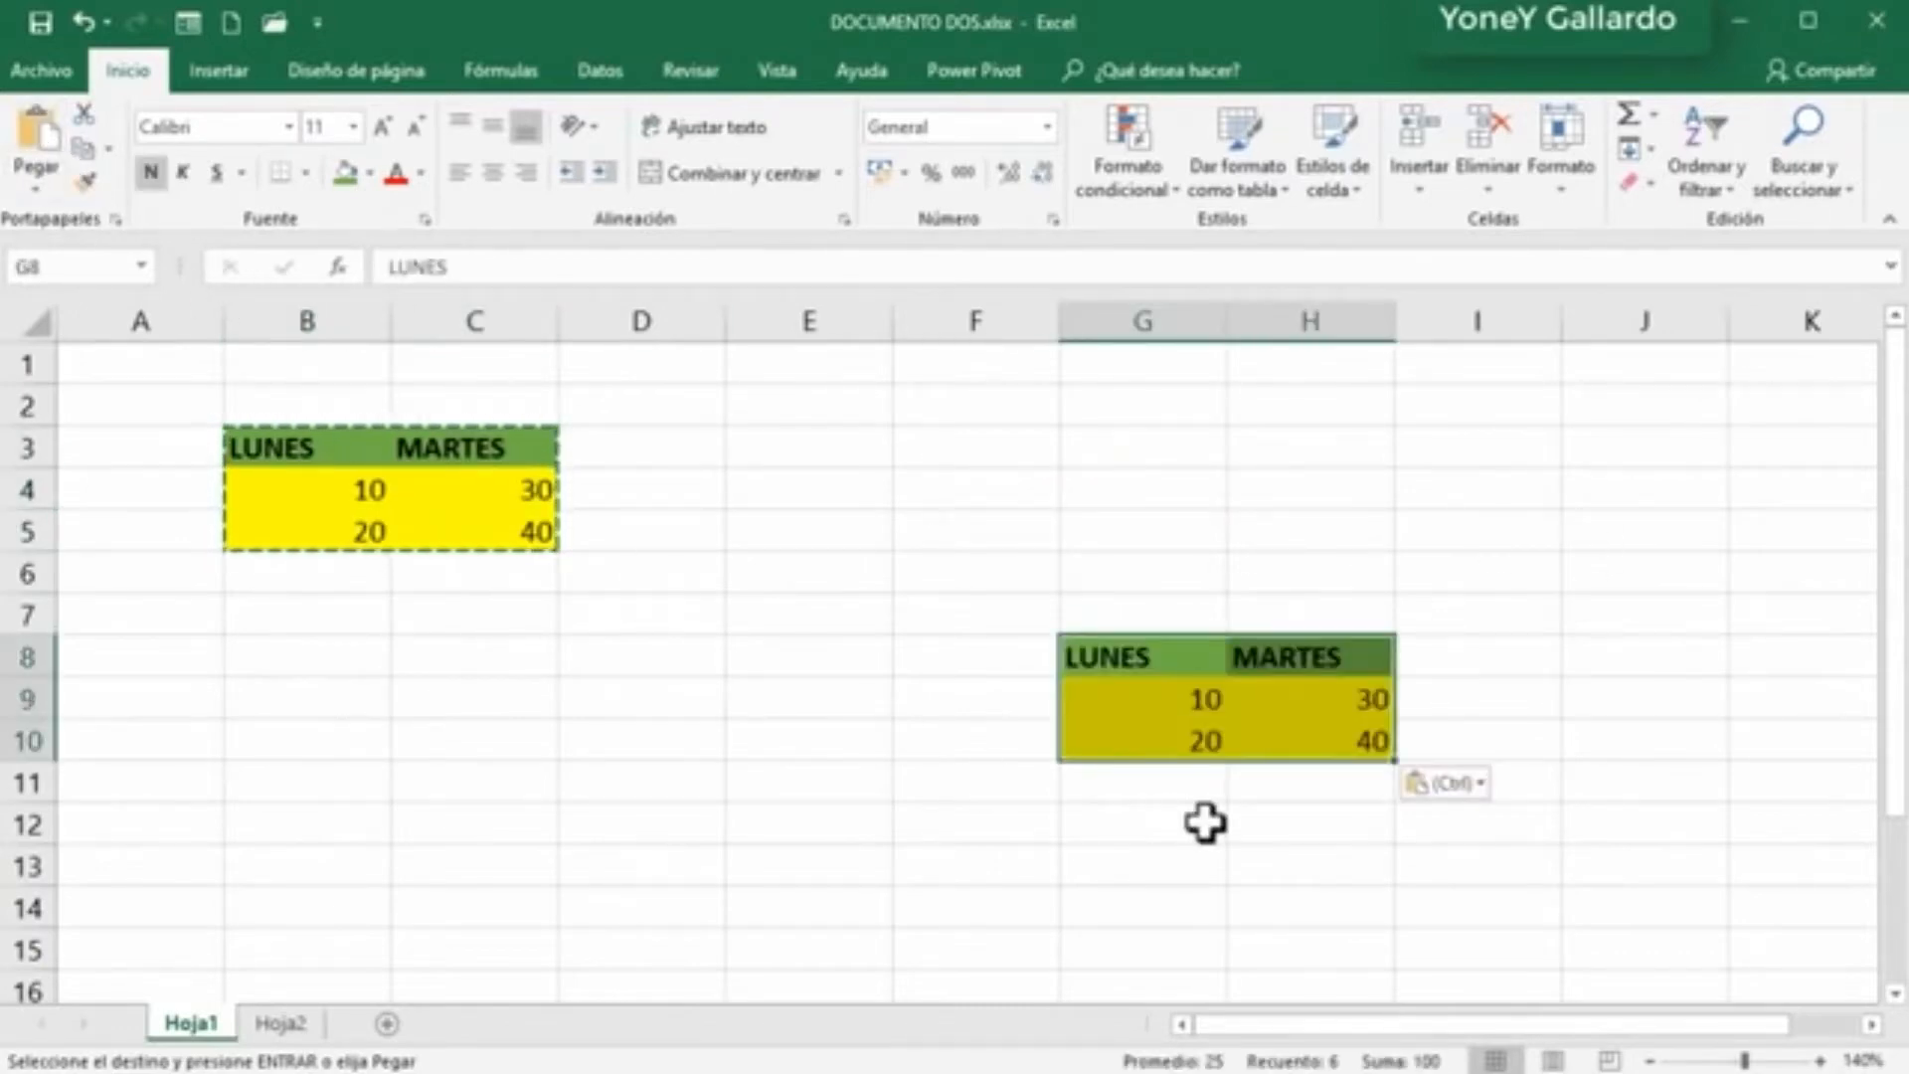
# Step: Undo the pasting of the formatted table at G8
pyautogui.click(1094, 846)
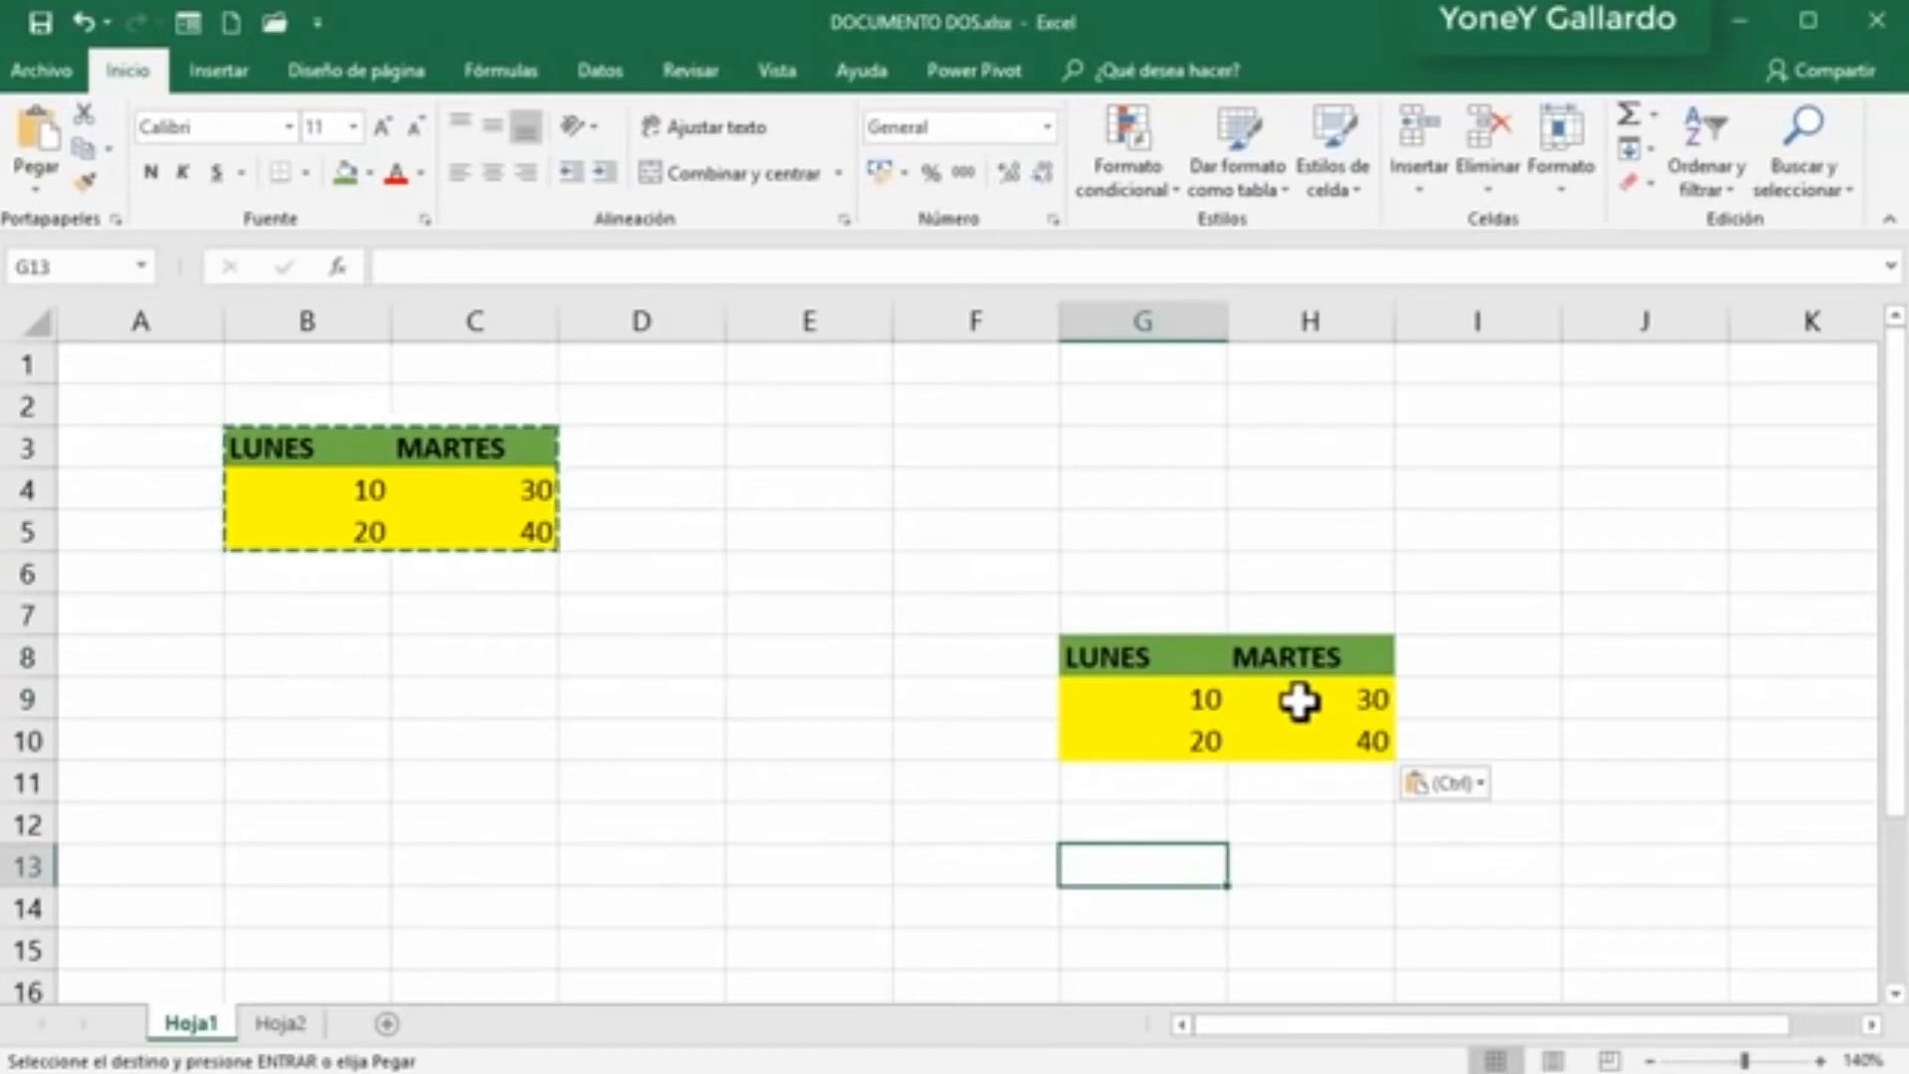
pyautogui.hotkey('ctrl', 'z')
pyautogui.click(731, 771)
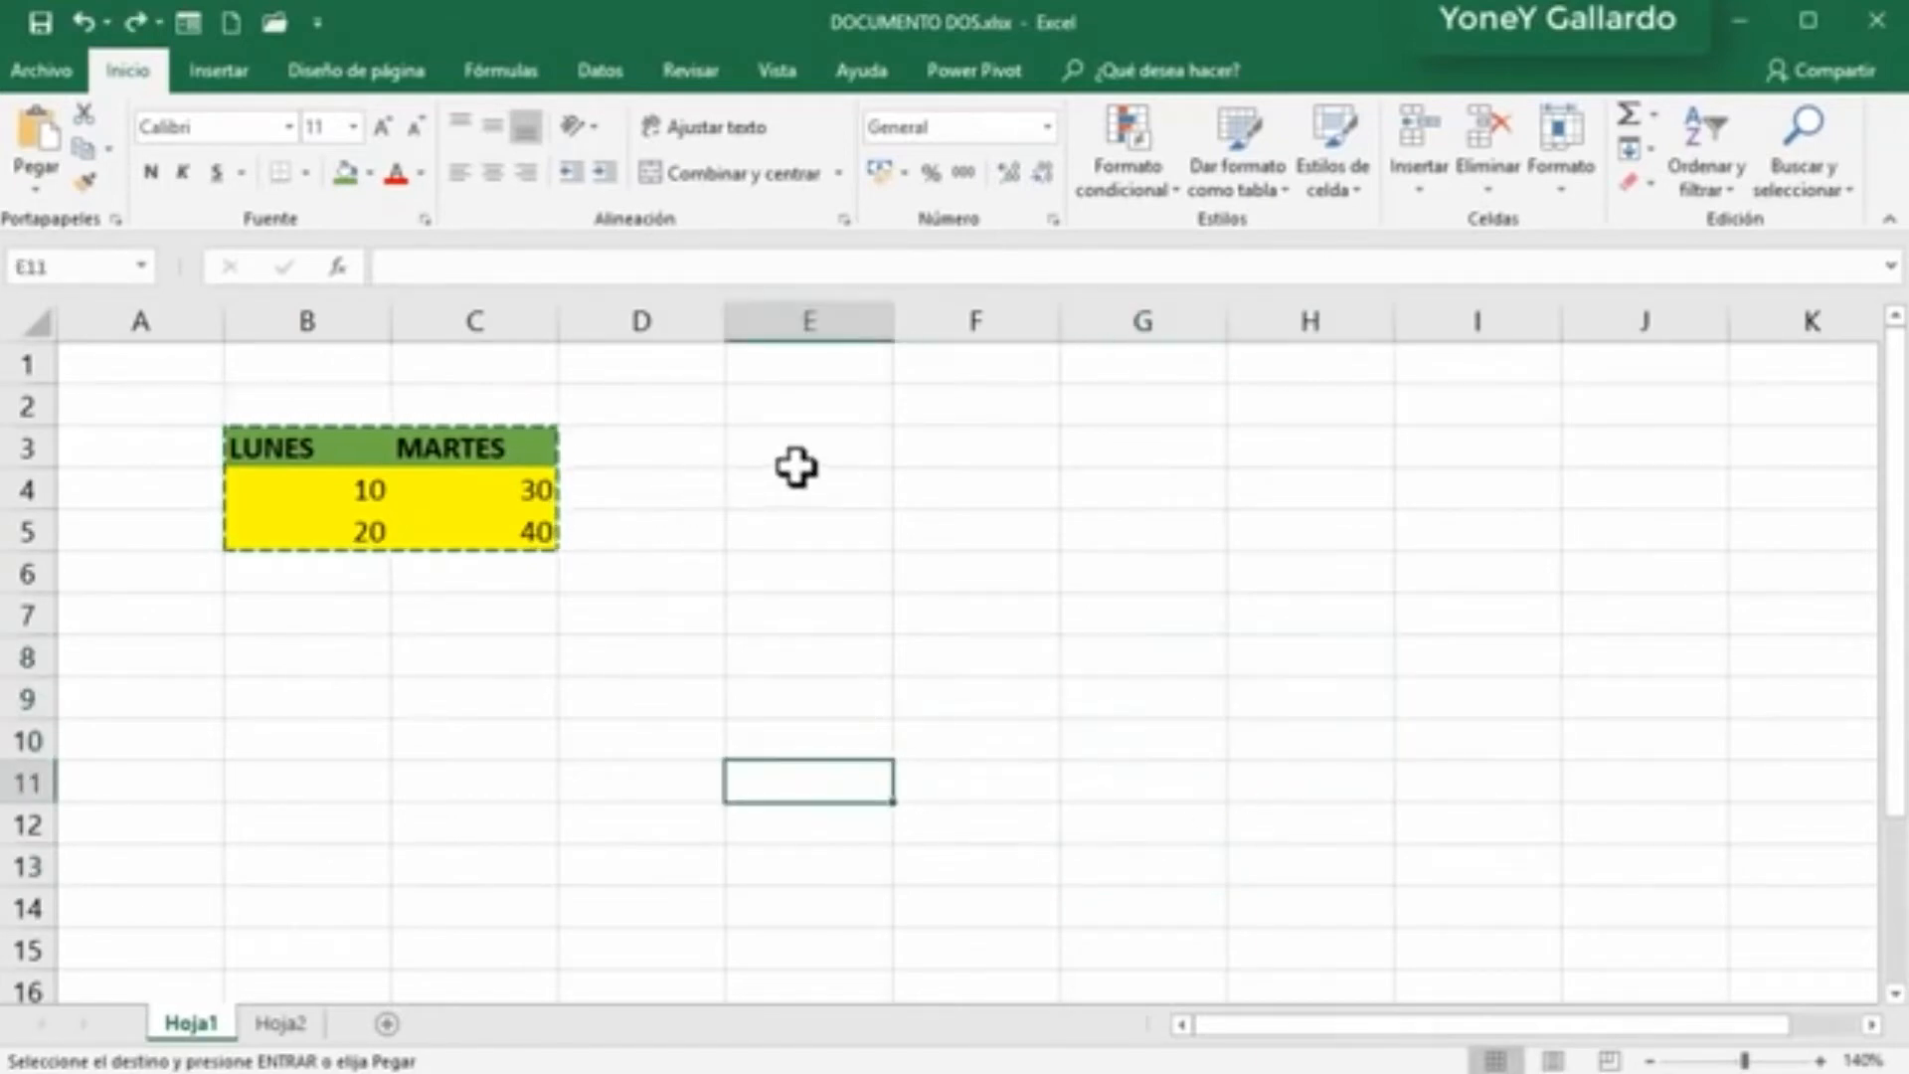
# Step: Paste only the values (Valores) of the copied table at cell F3 with Paste Special and check the pasted range
pyautogui.click(962, 450)
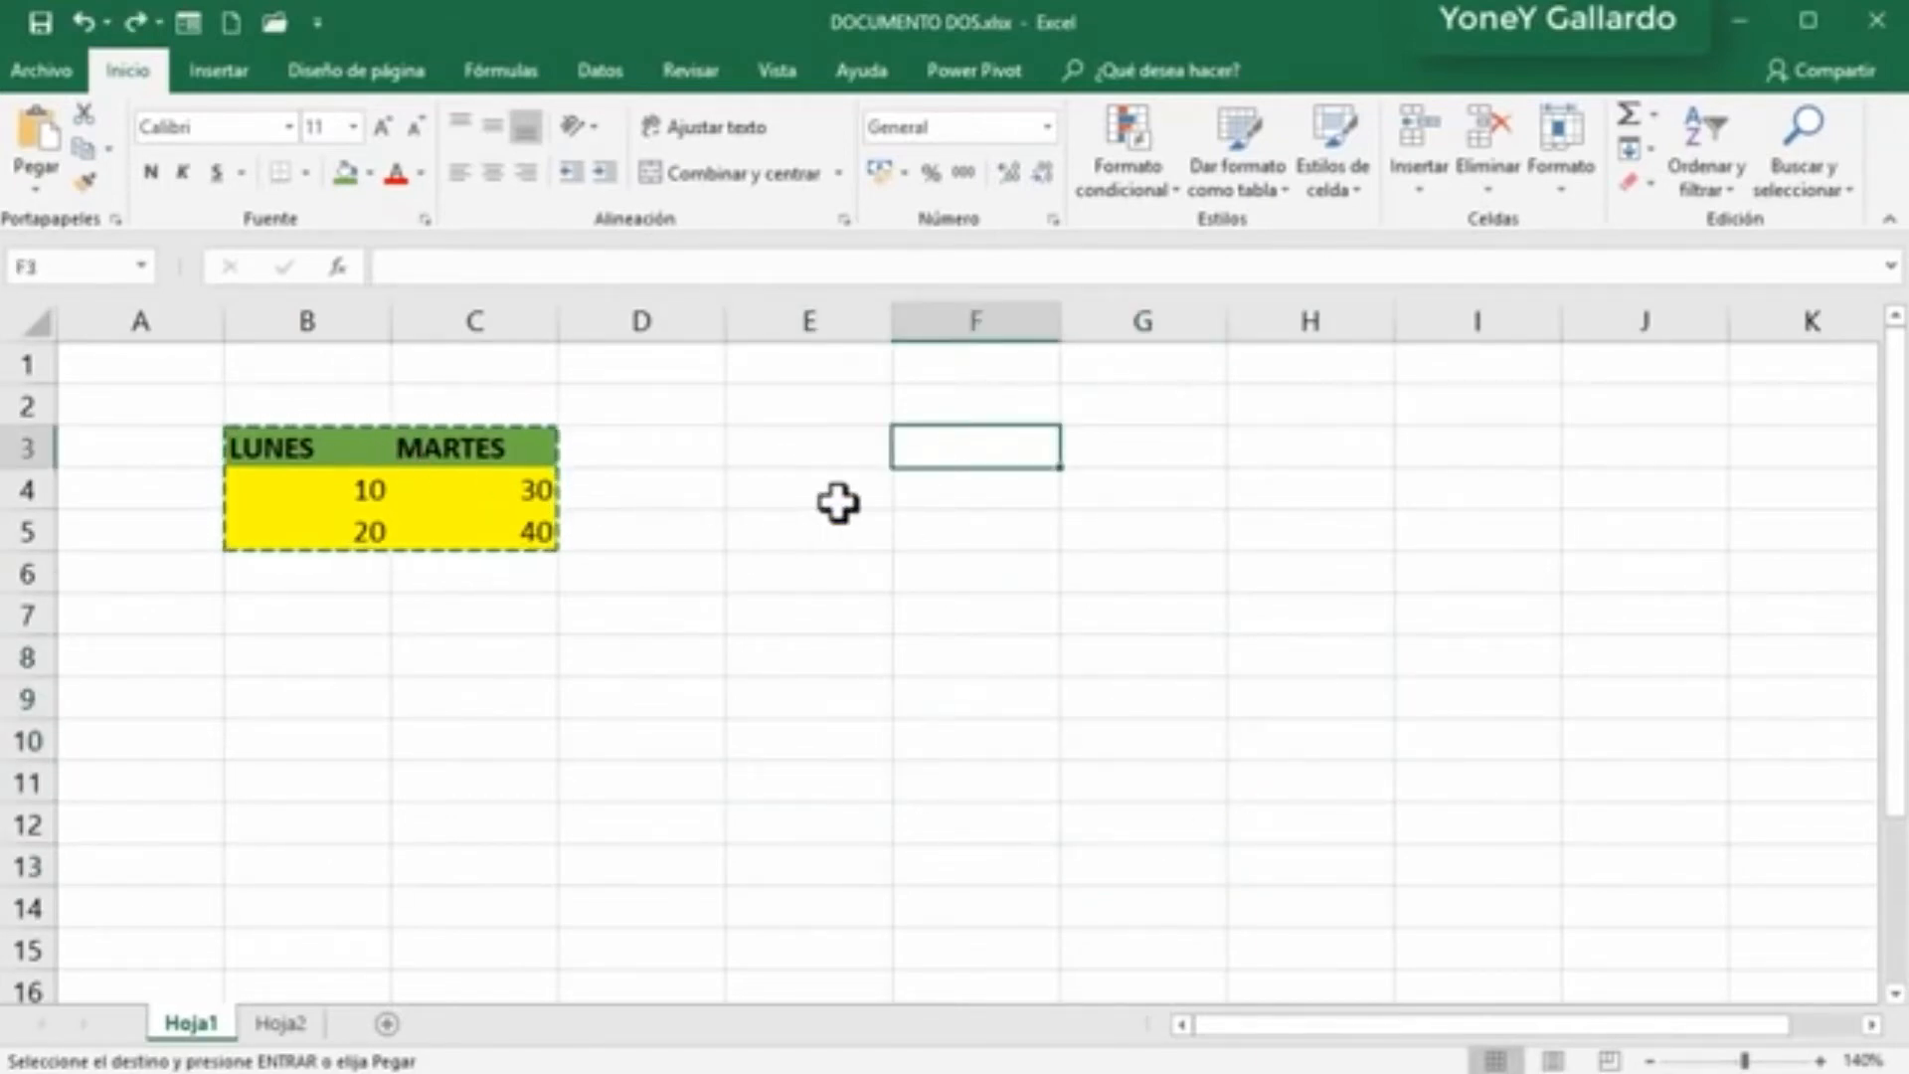
pyautogui.click(35, 191)
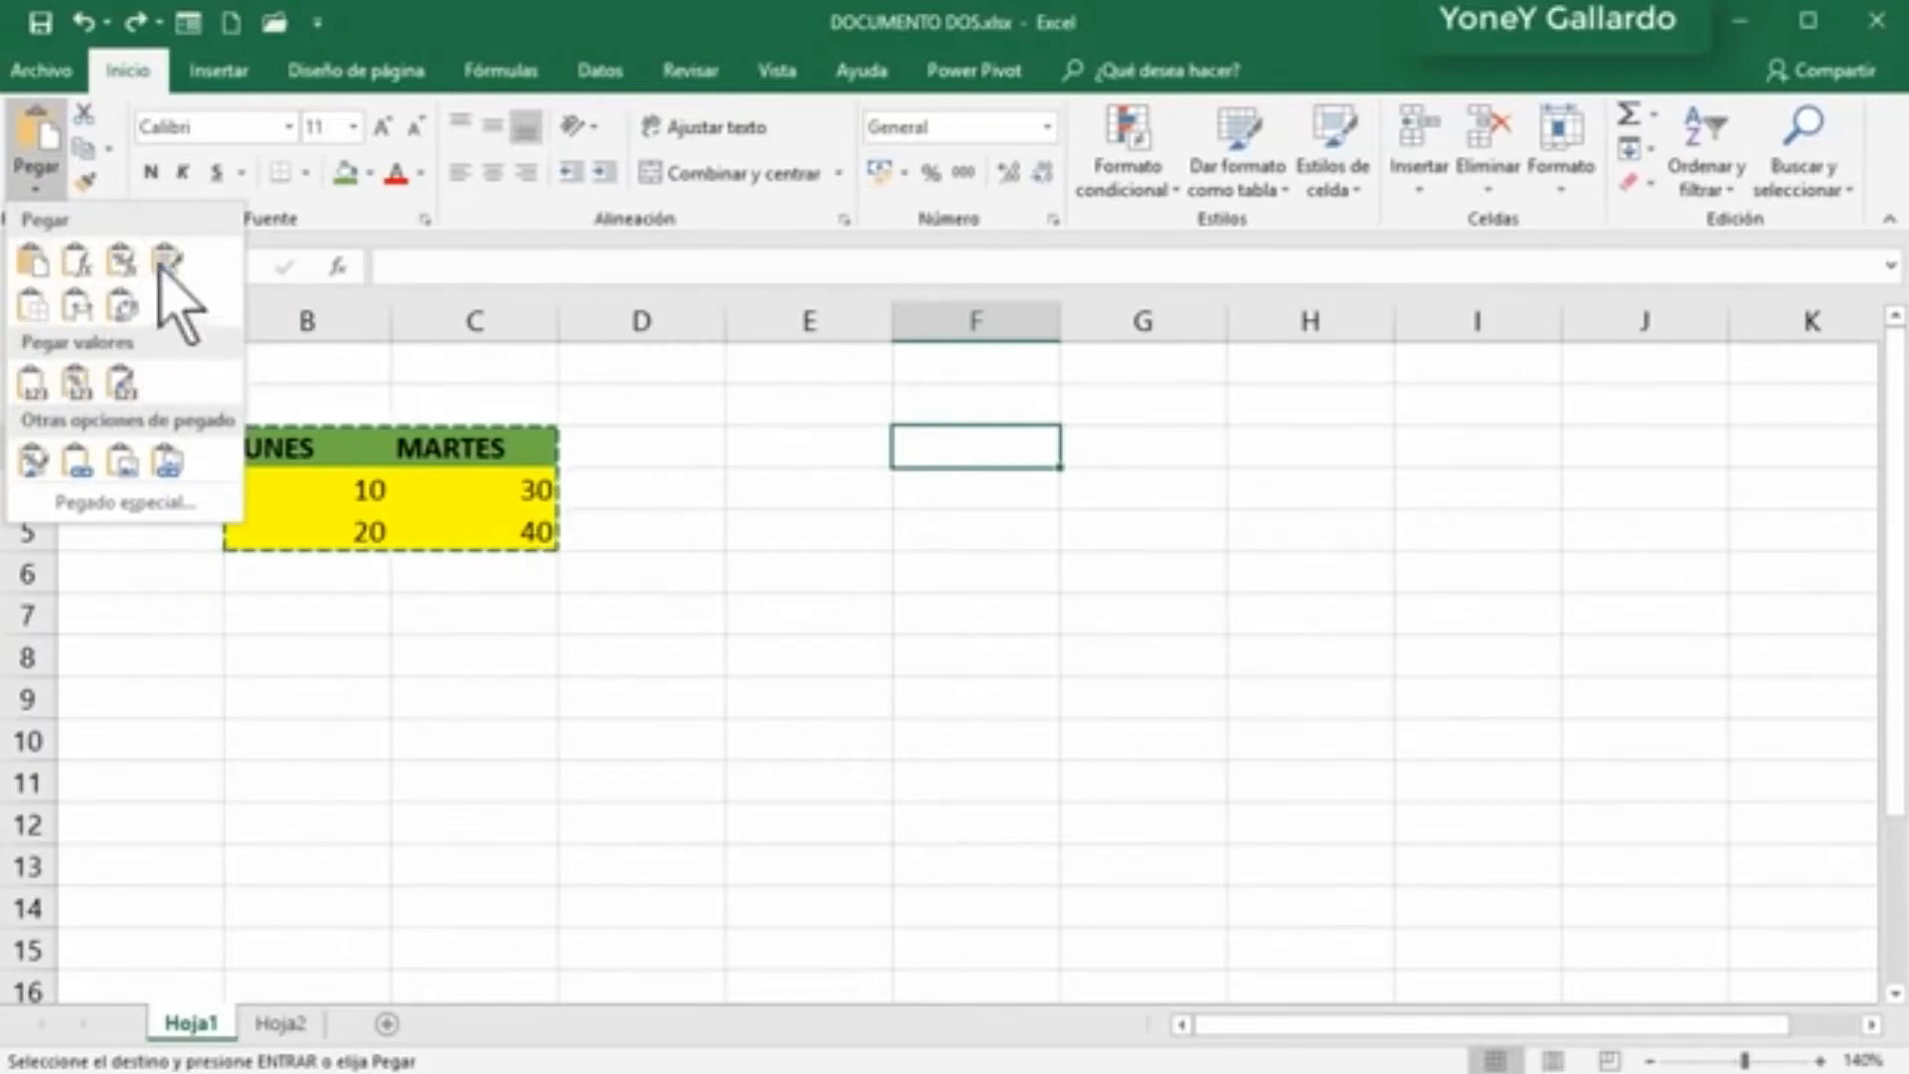
pyautogui.click(125, 504)
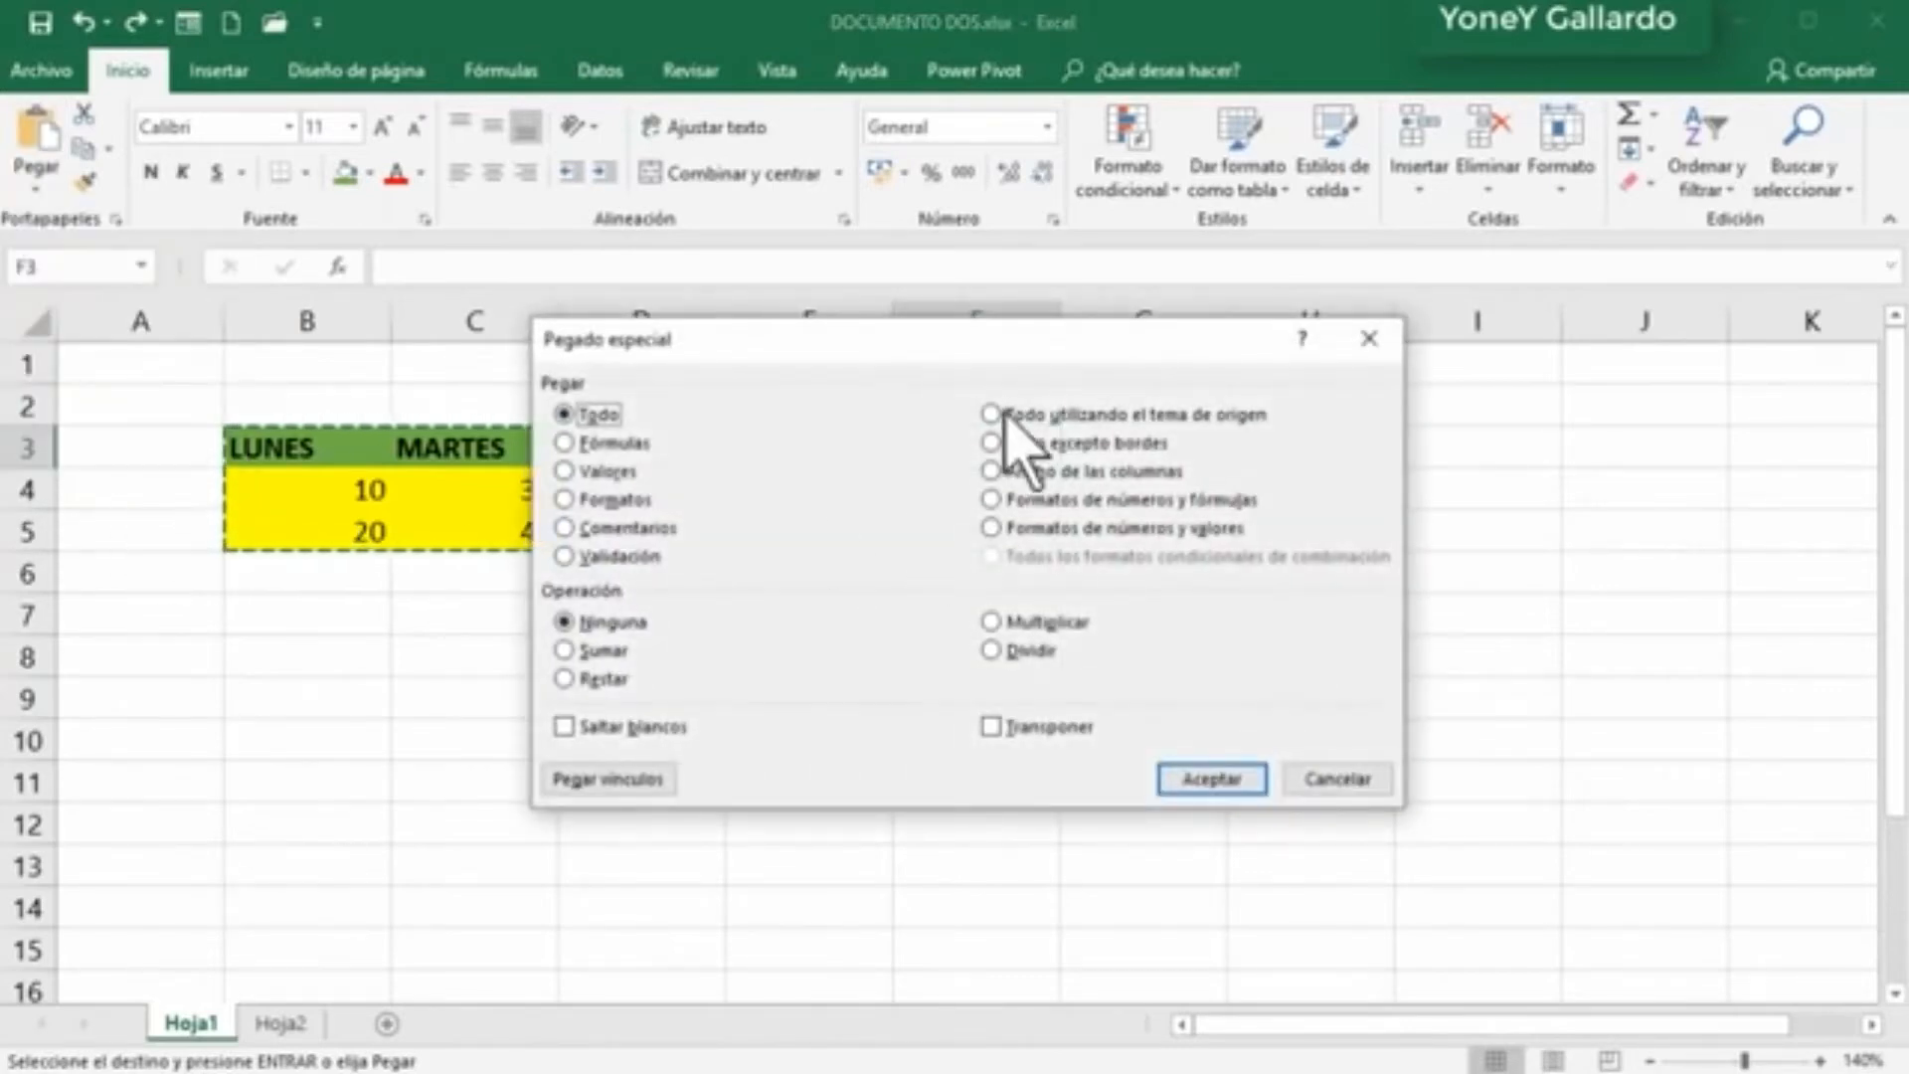
pyautogui.moveTo(1001, 354); pyautogui.dragTo(1090, 618)
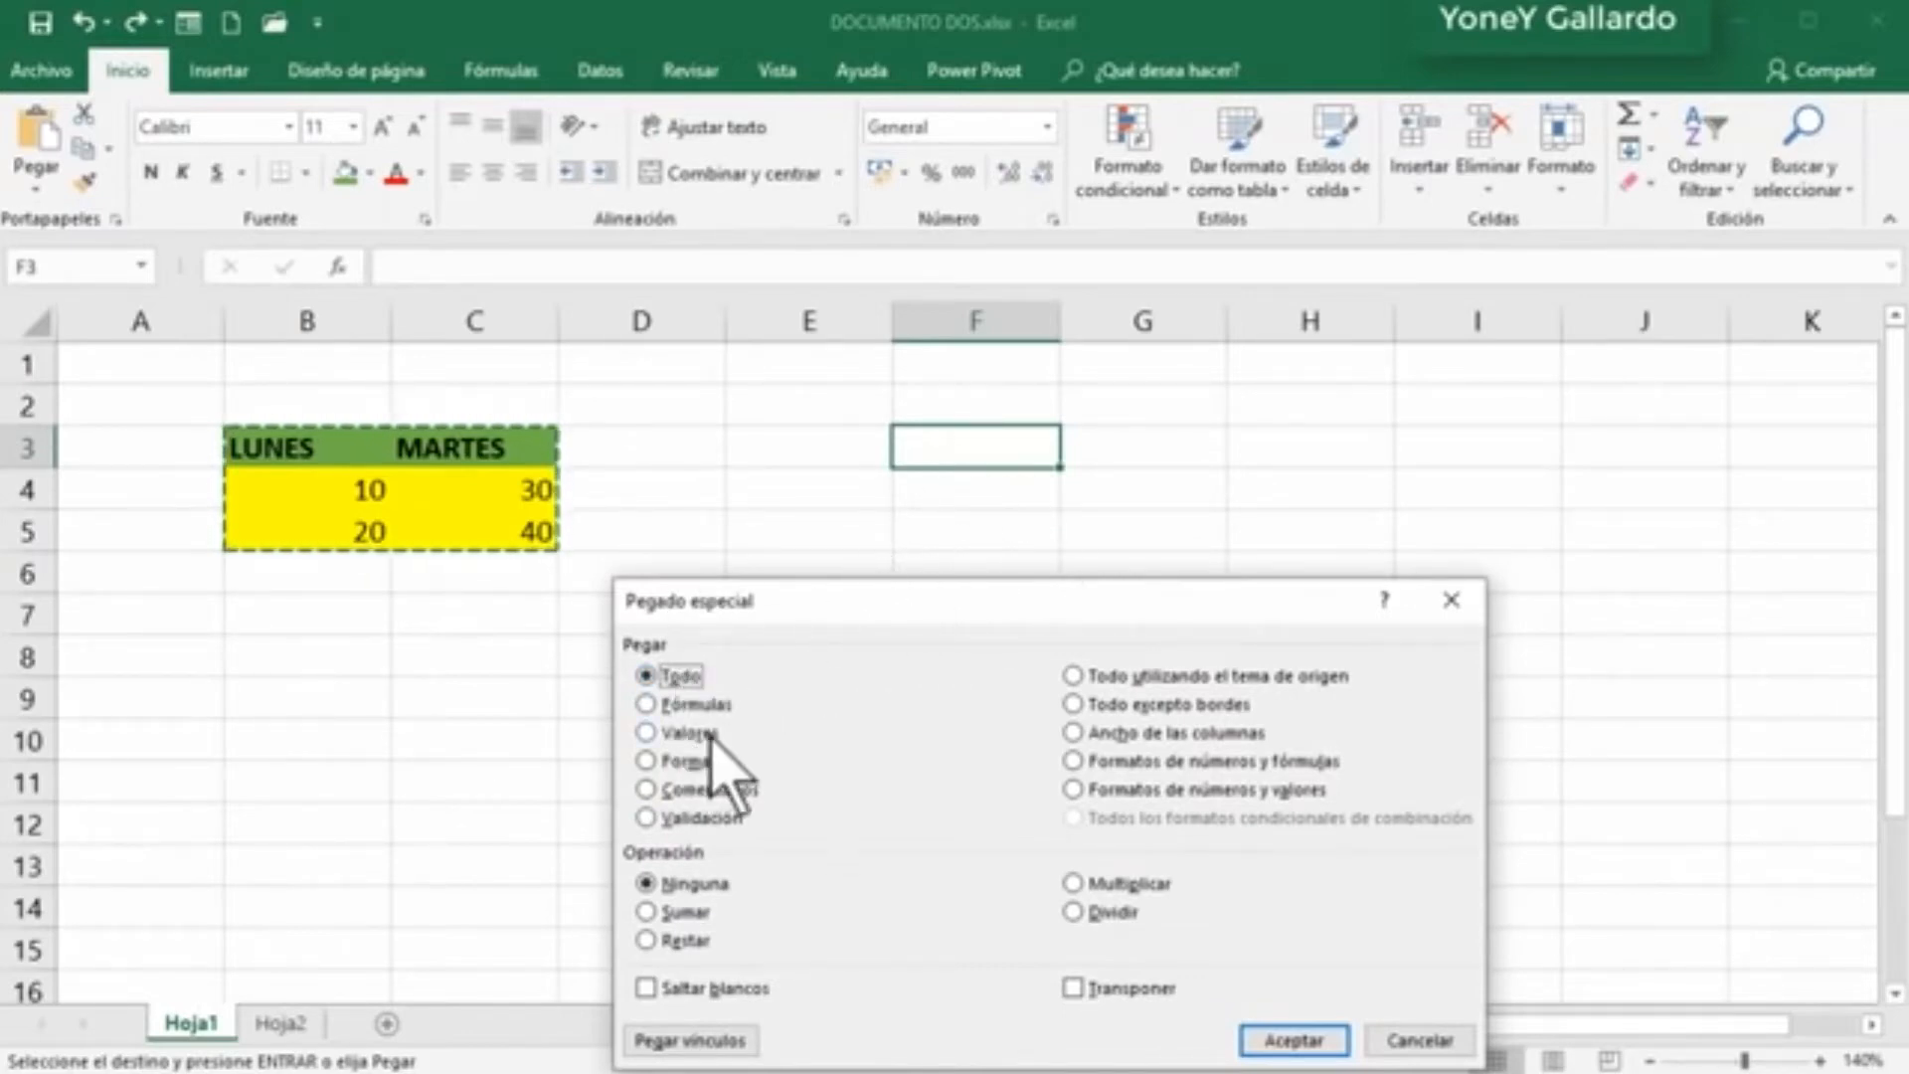
pyautogui.click(664, 736)
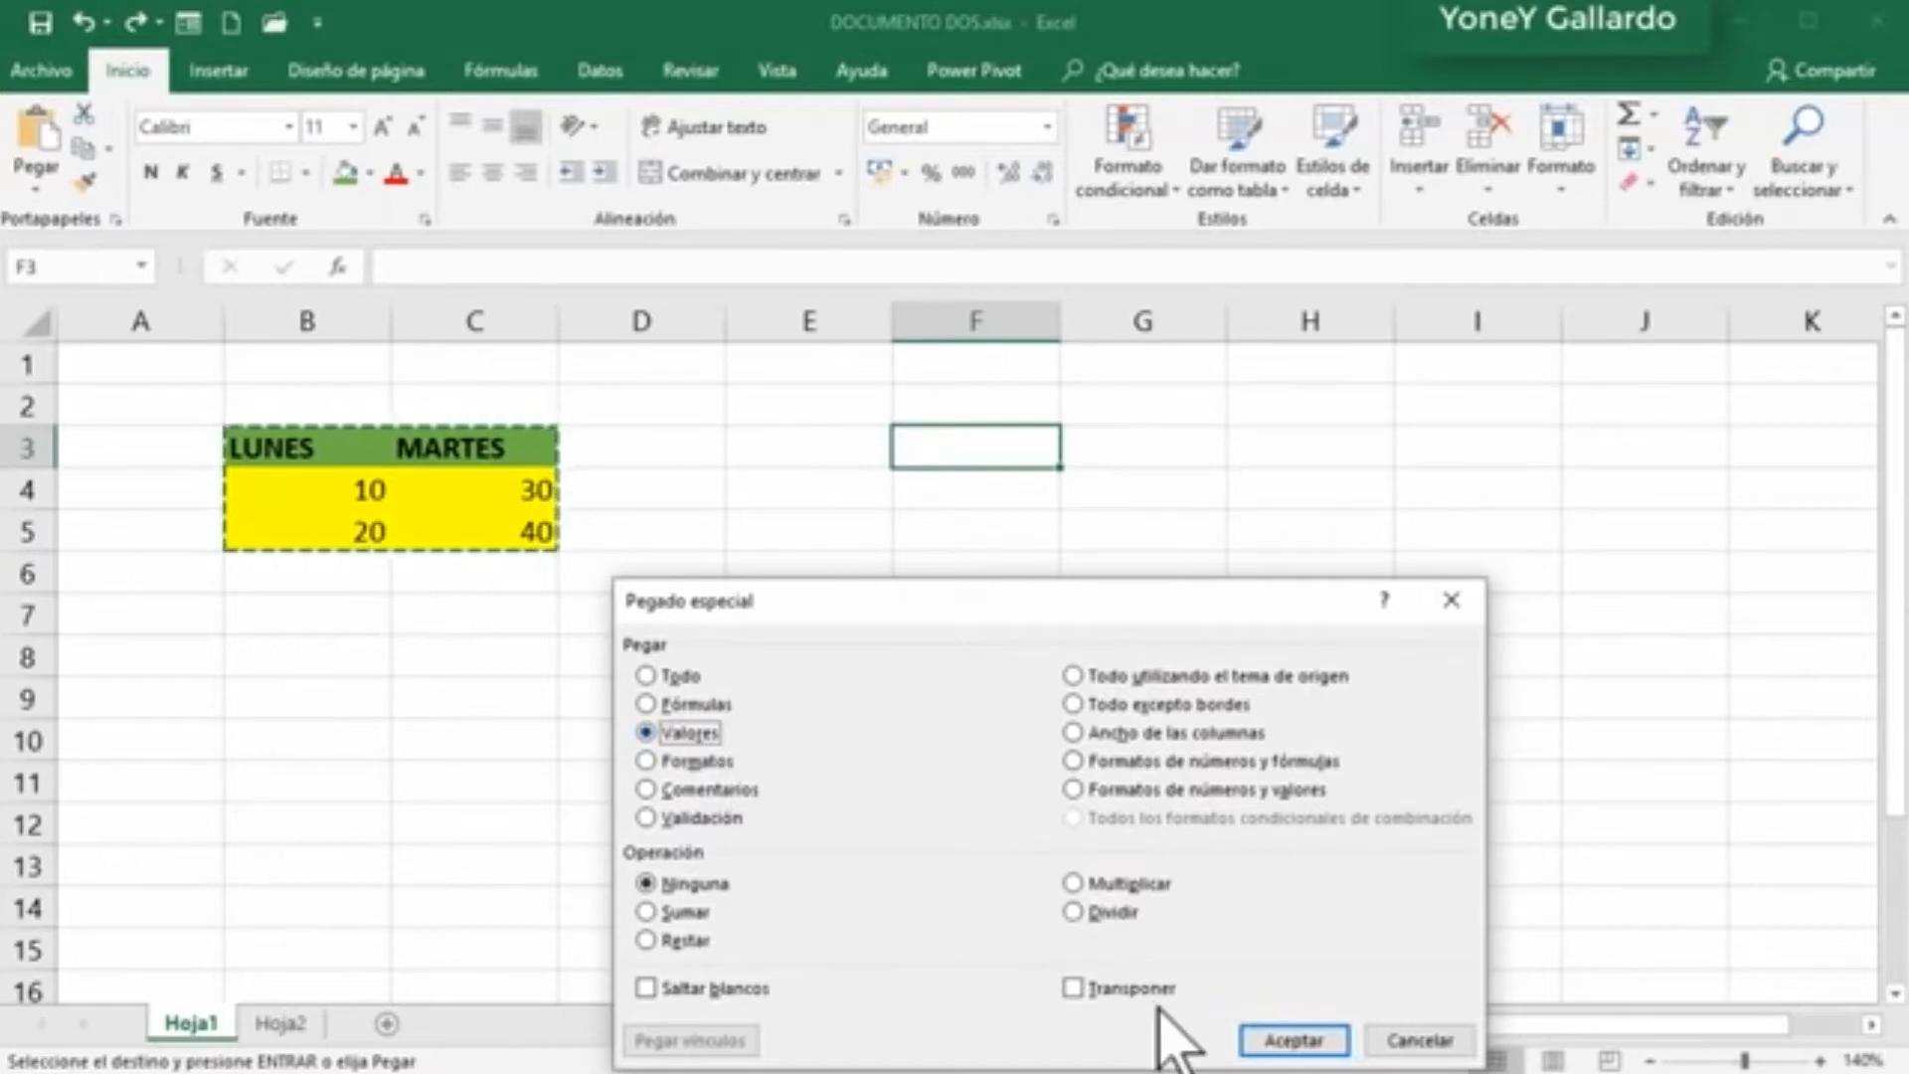
pyautogui.click(1292, 1040)
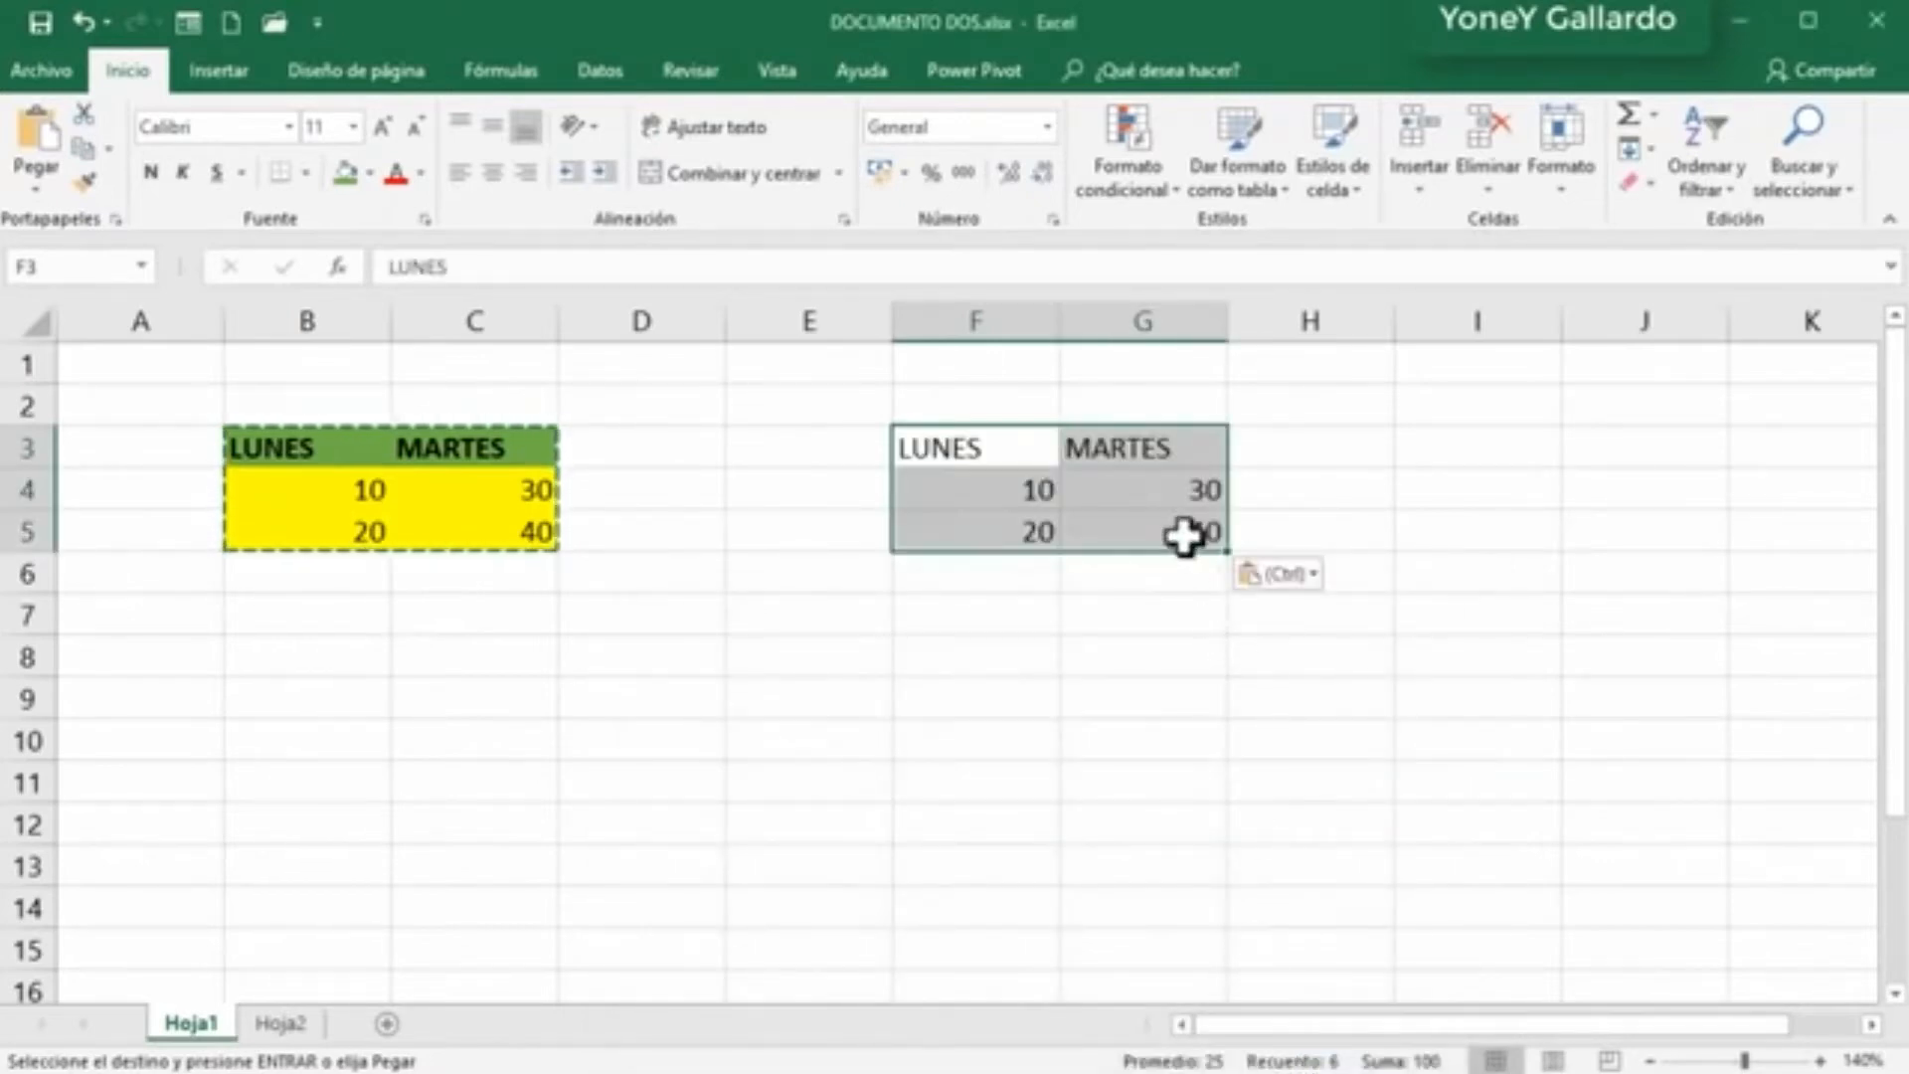
pyautogui.click(1068, 647)
pyautogui.moveTo(988, 452); pyautogui.dragTo(1082, 517)
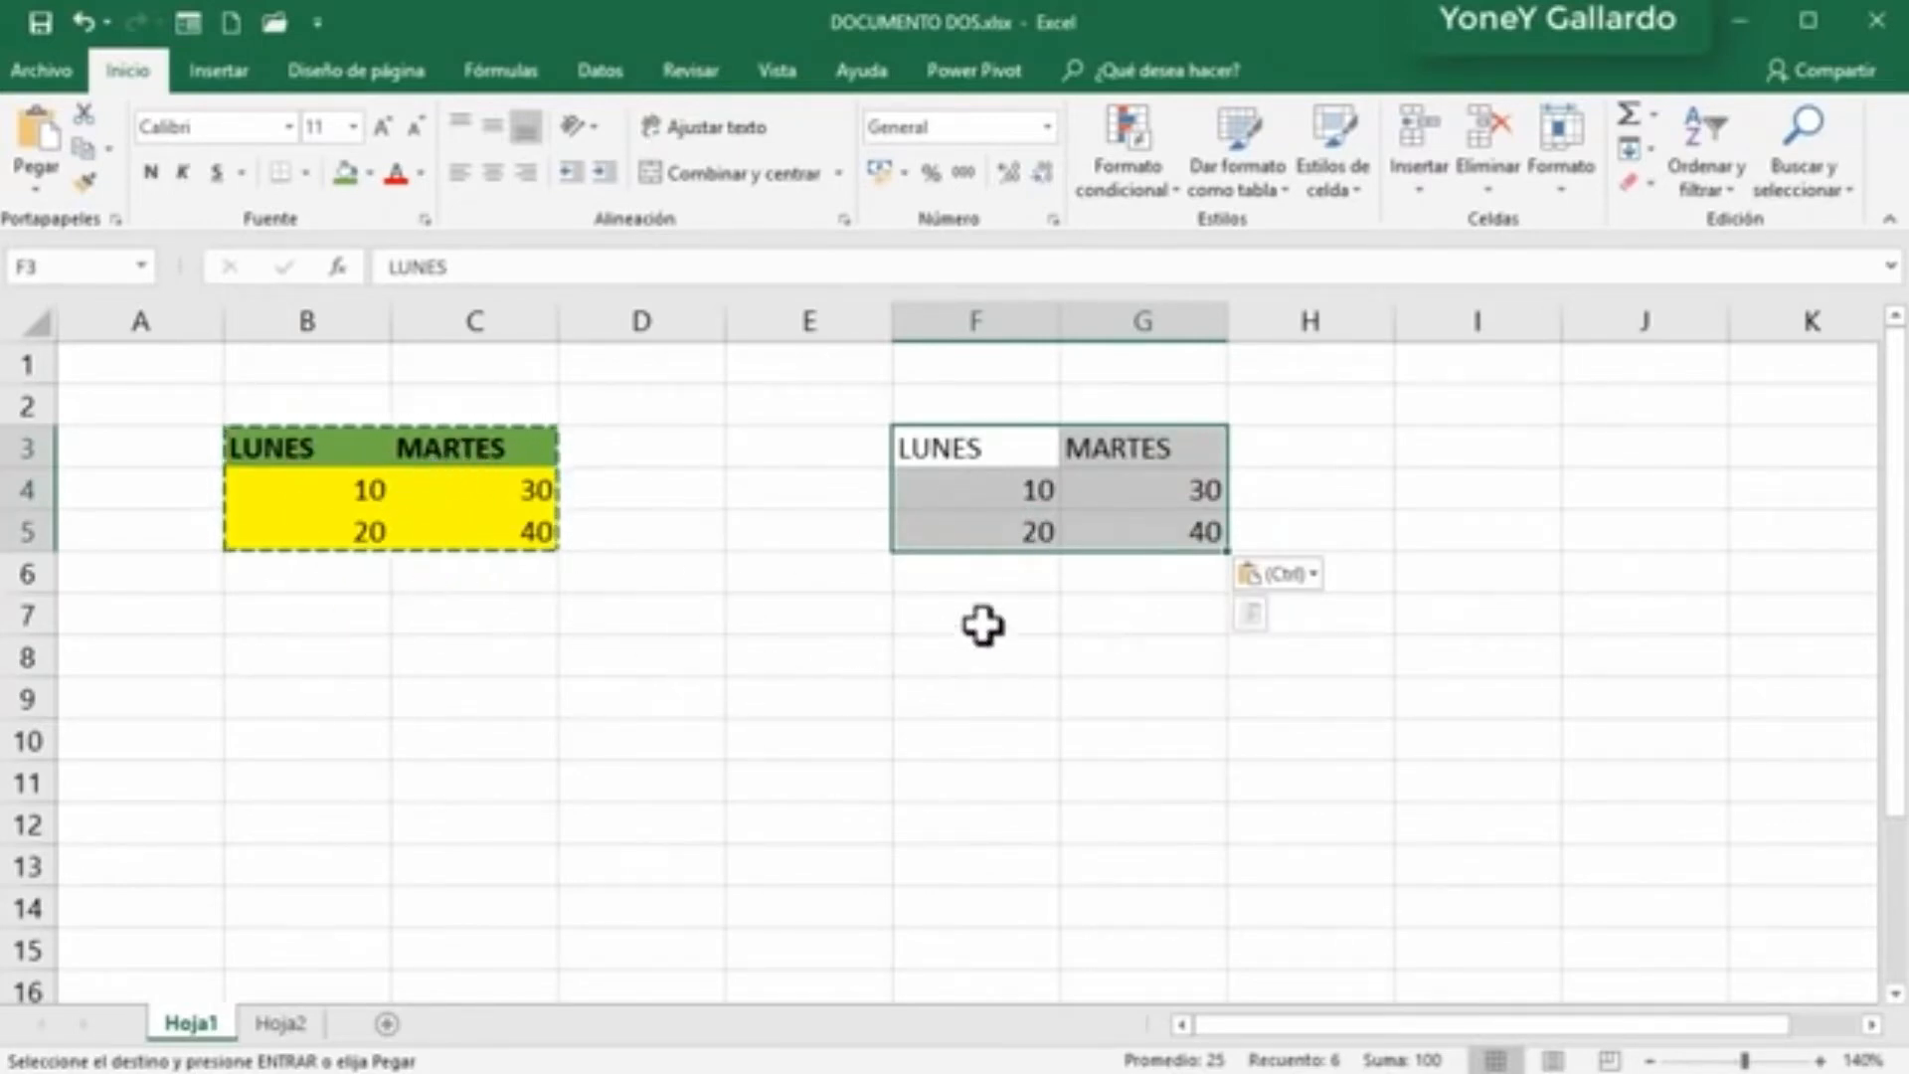
pyautogui.click(947, 659)
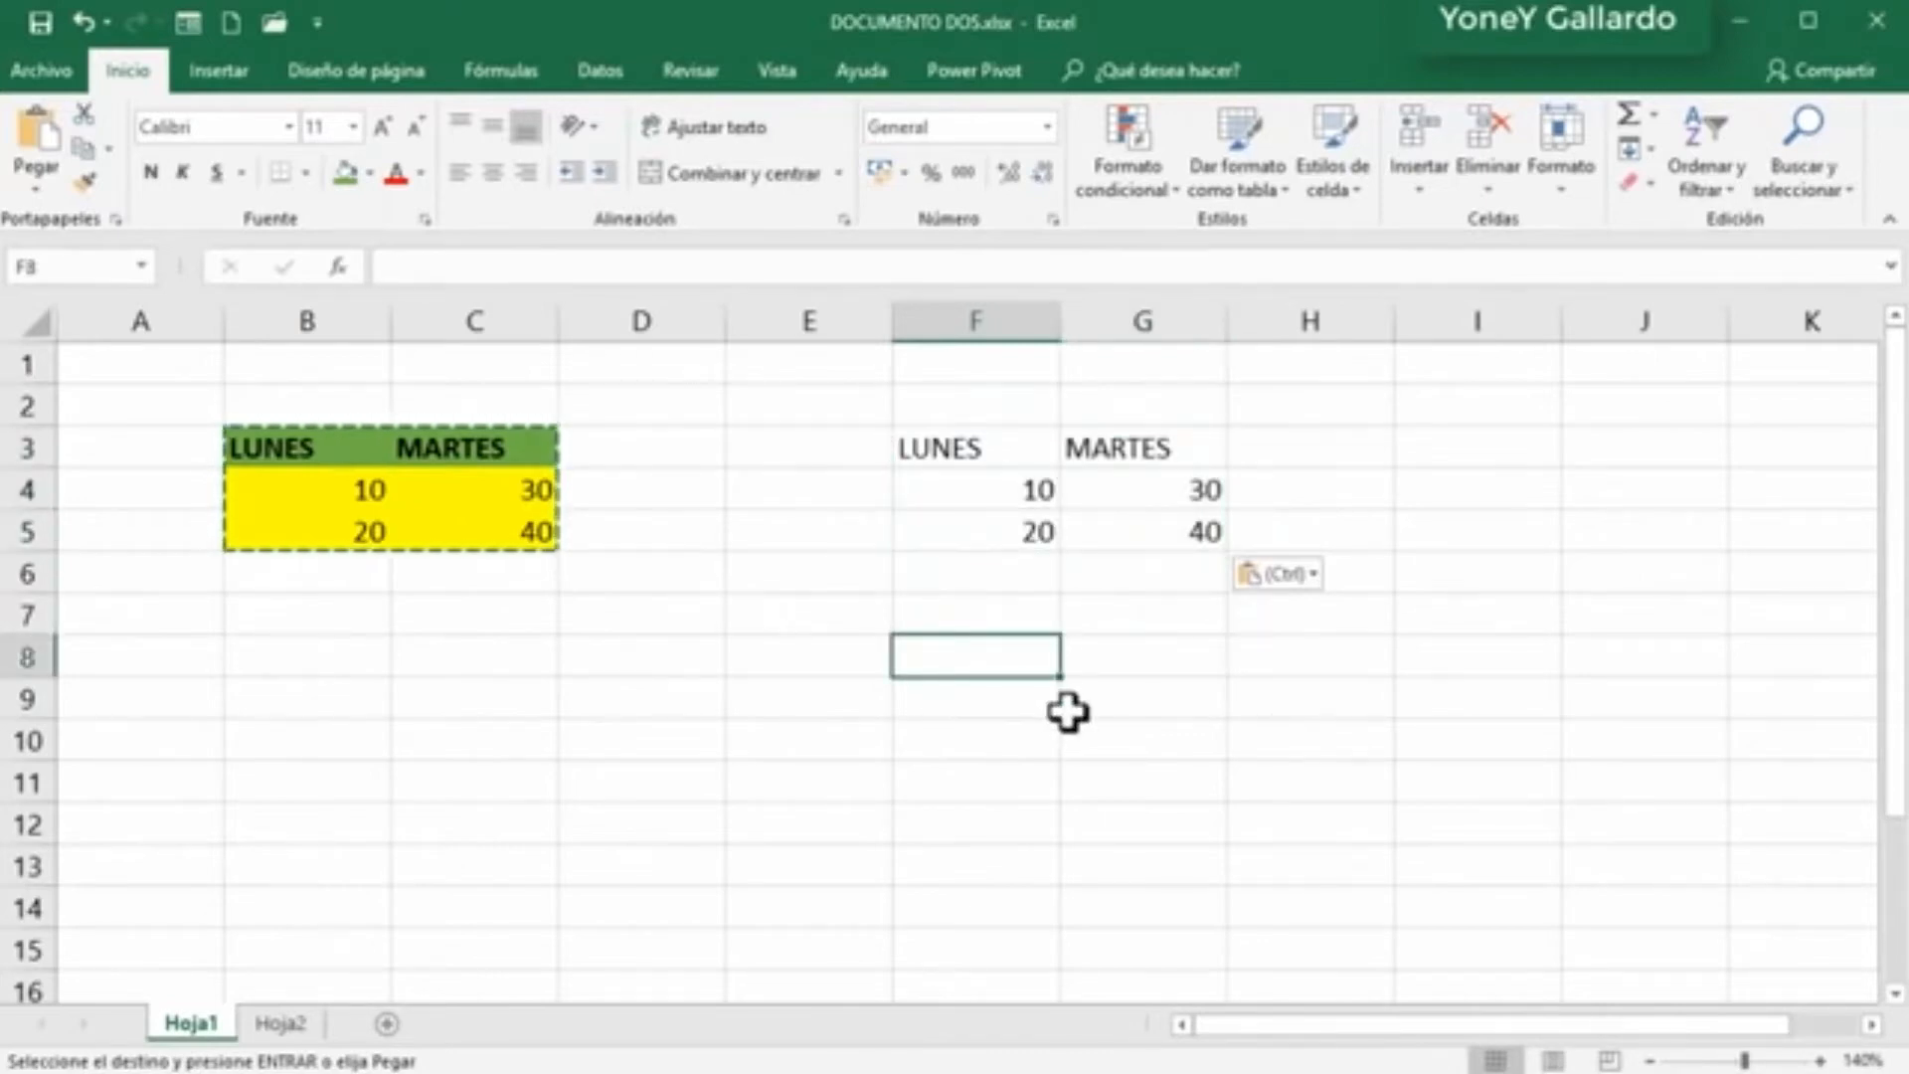
pyautogui.click(938, 695)
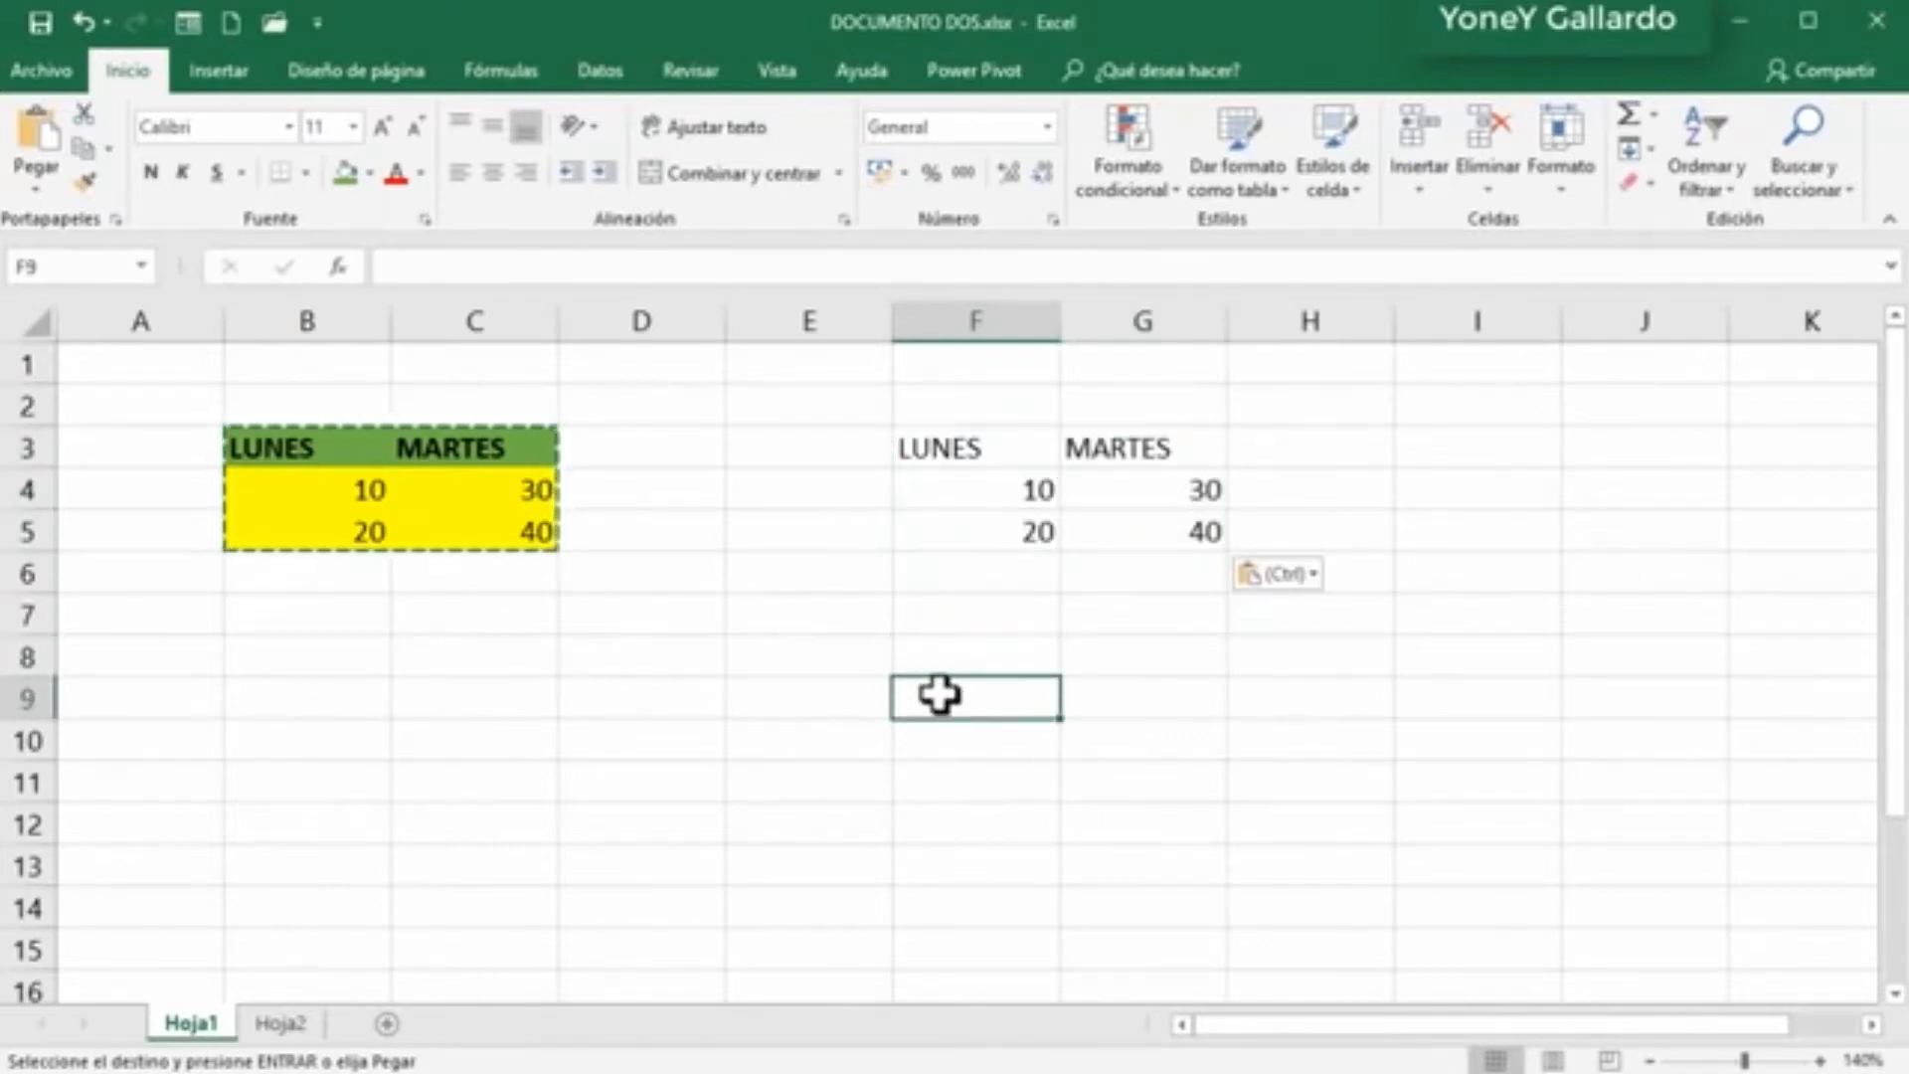
# Step: Enter the headers MIÉRCOLES and JUEVES in cells F9 and G9
pyautogui.write('M')
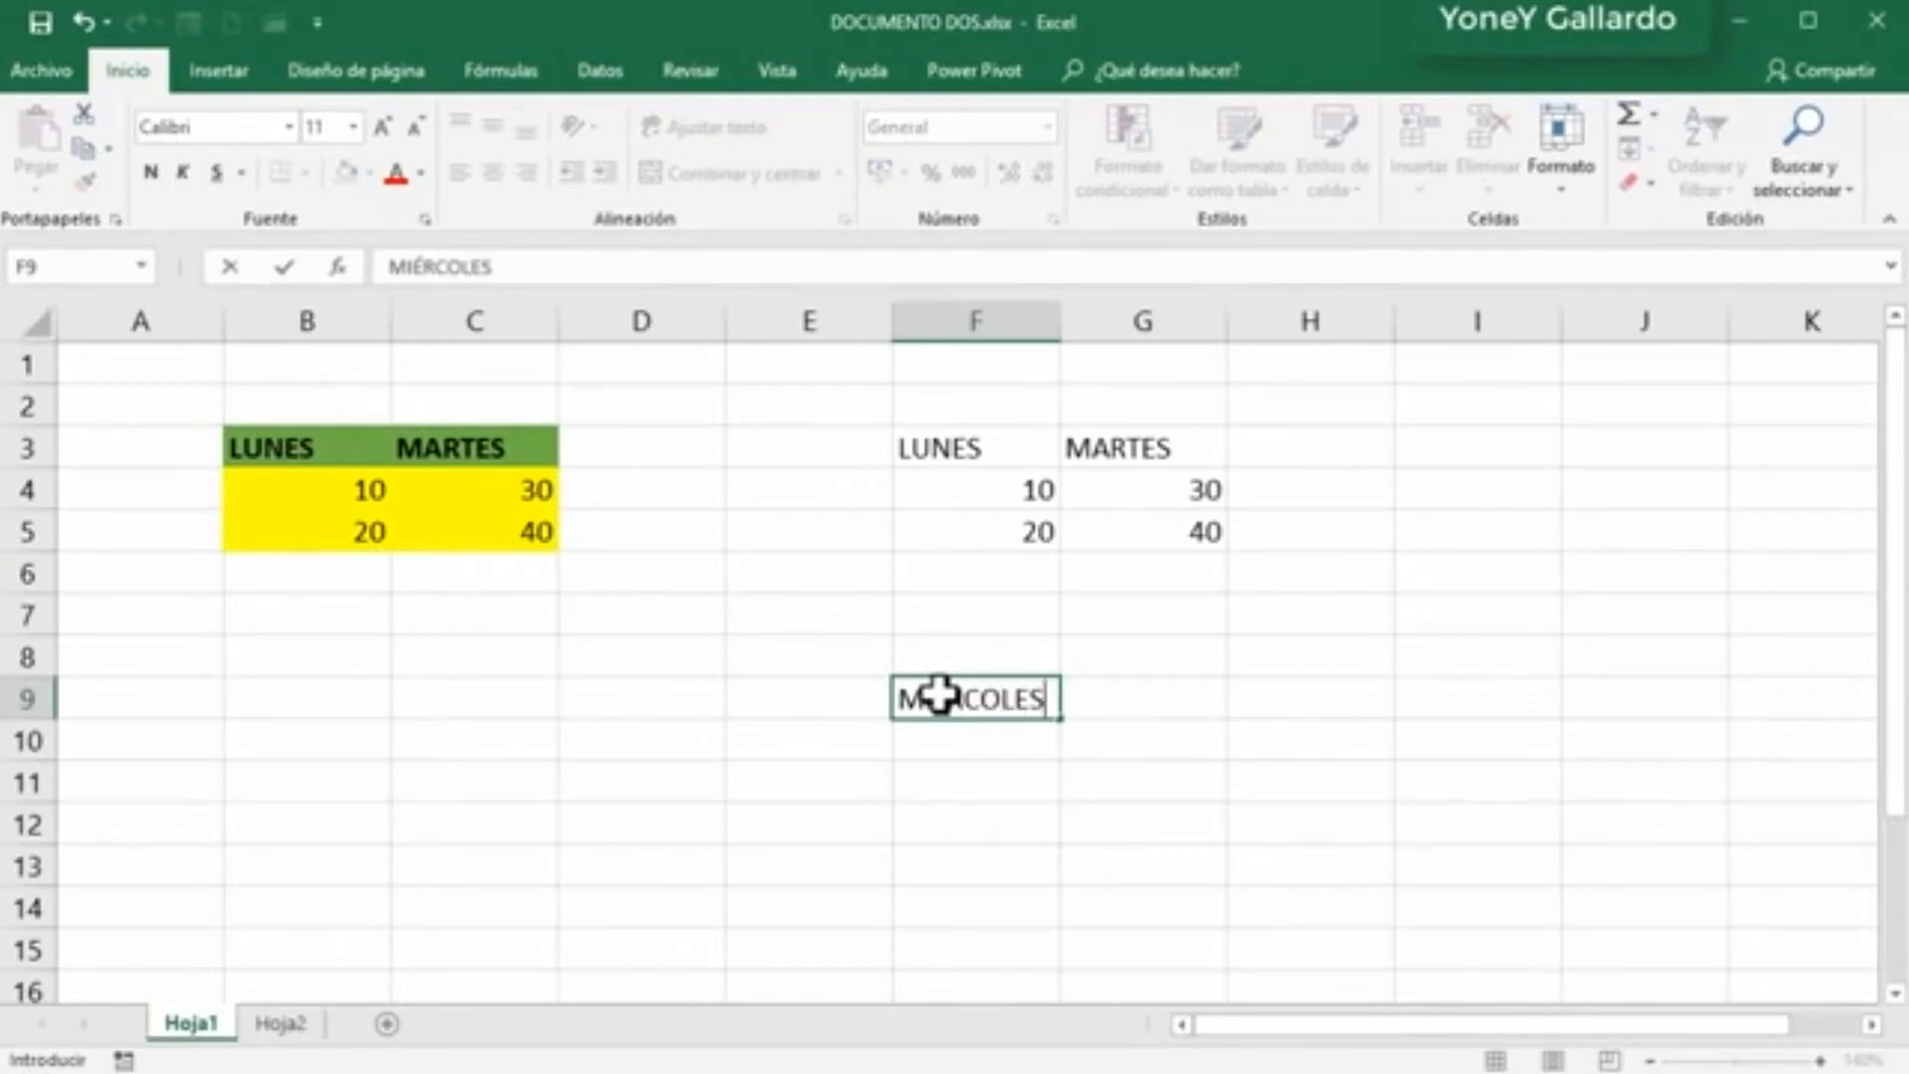
pyautogui.write('IÉRCOLES')
pyautogui.press('Tab')
pyautogui.write('JU')
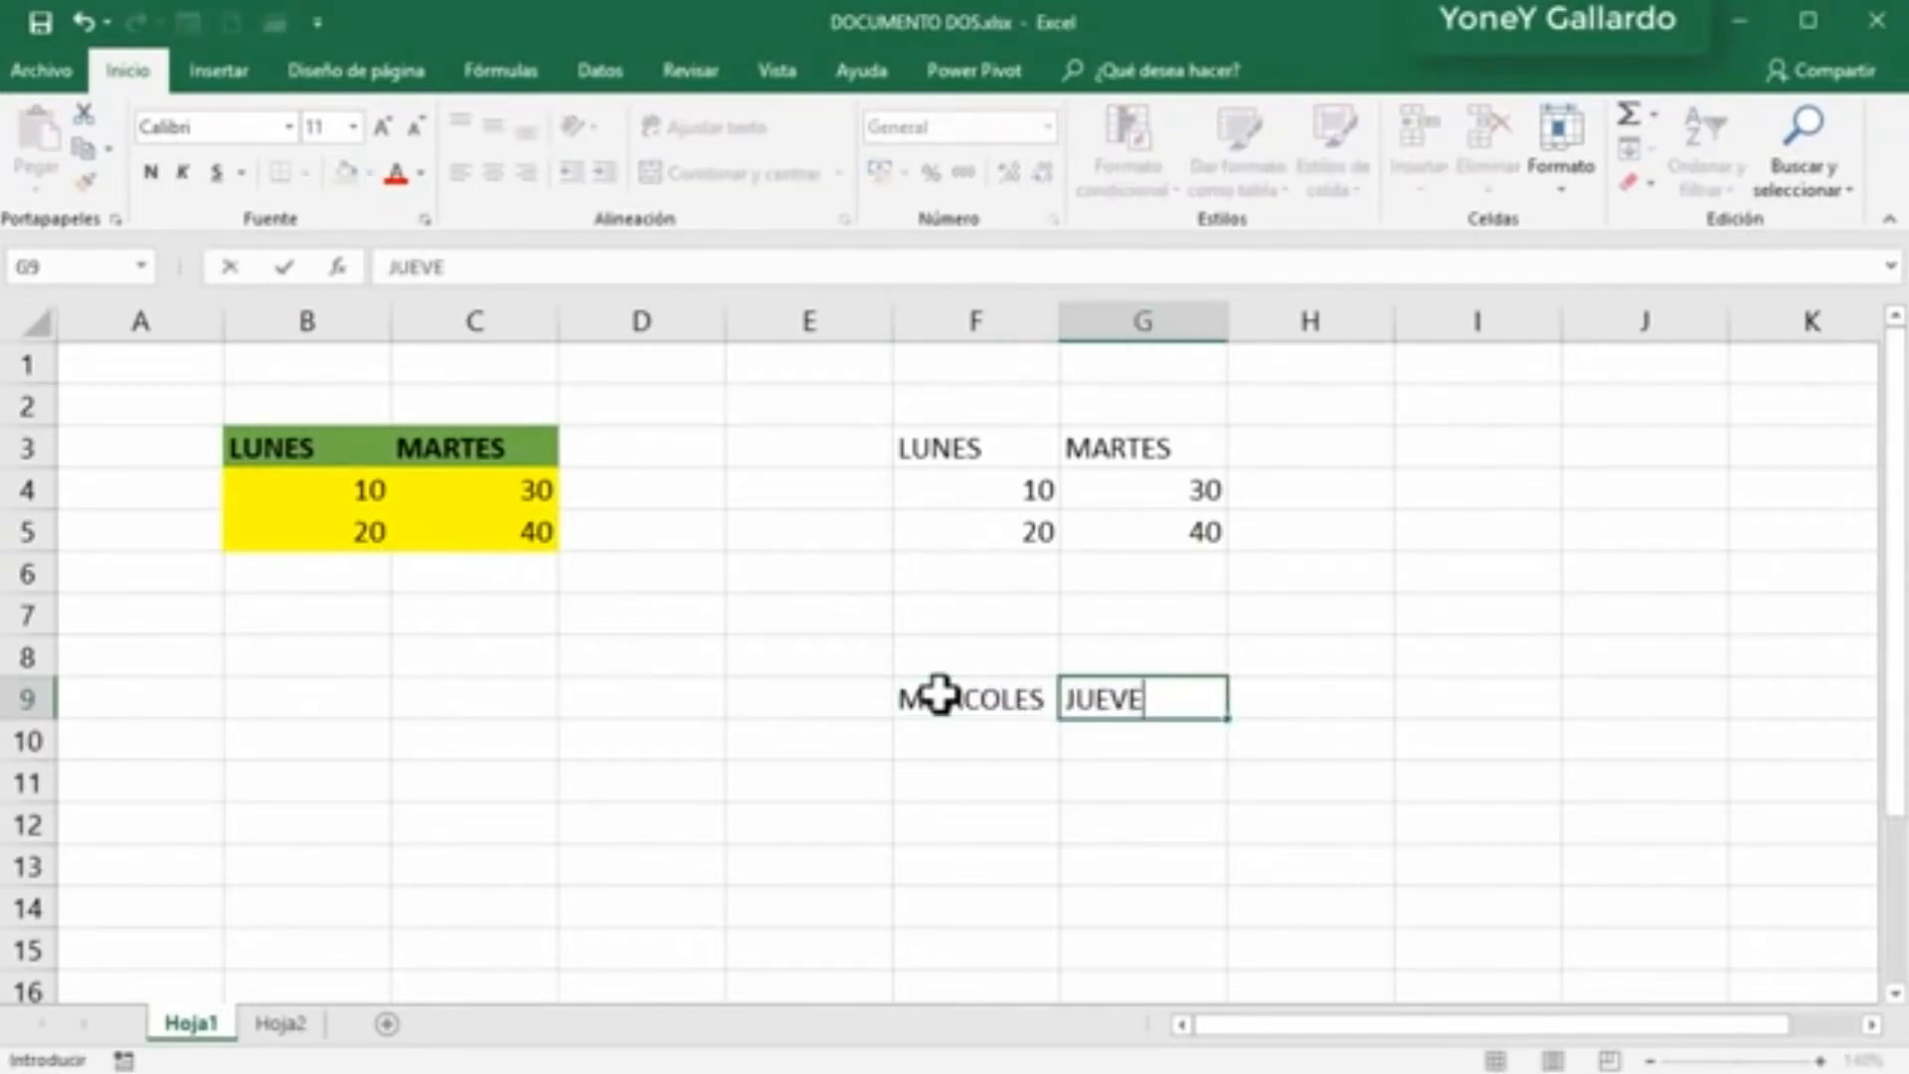
pyautogui.press('Return')
# Step: Enter 33 and 44 below the MIÉRCOLES header in cells F10 and F11
pyautogui.write('33')
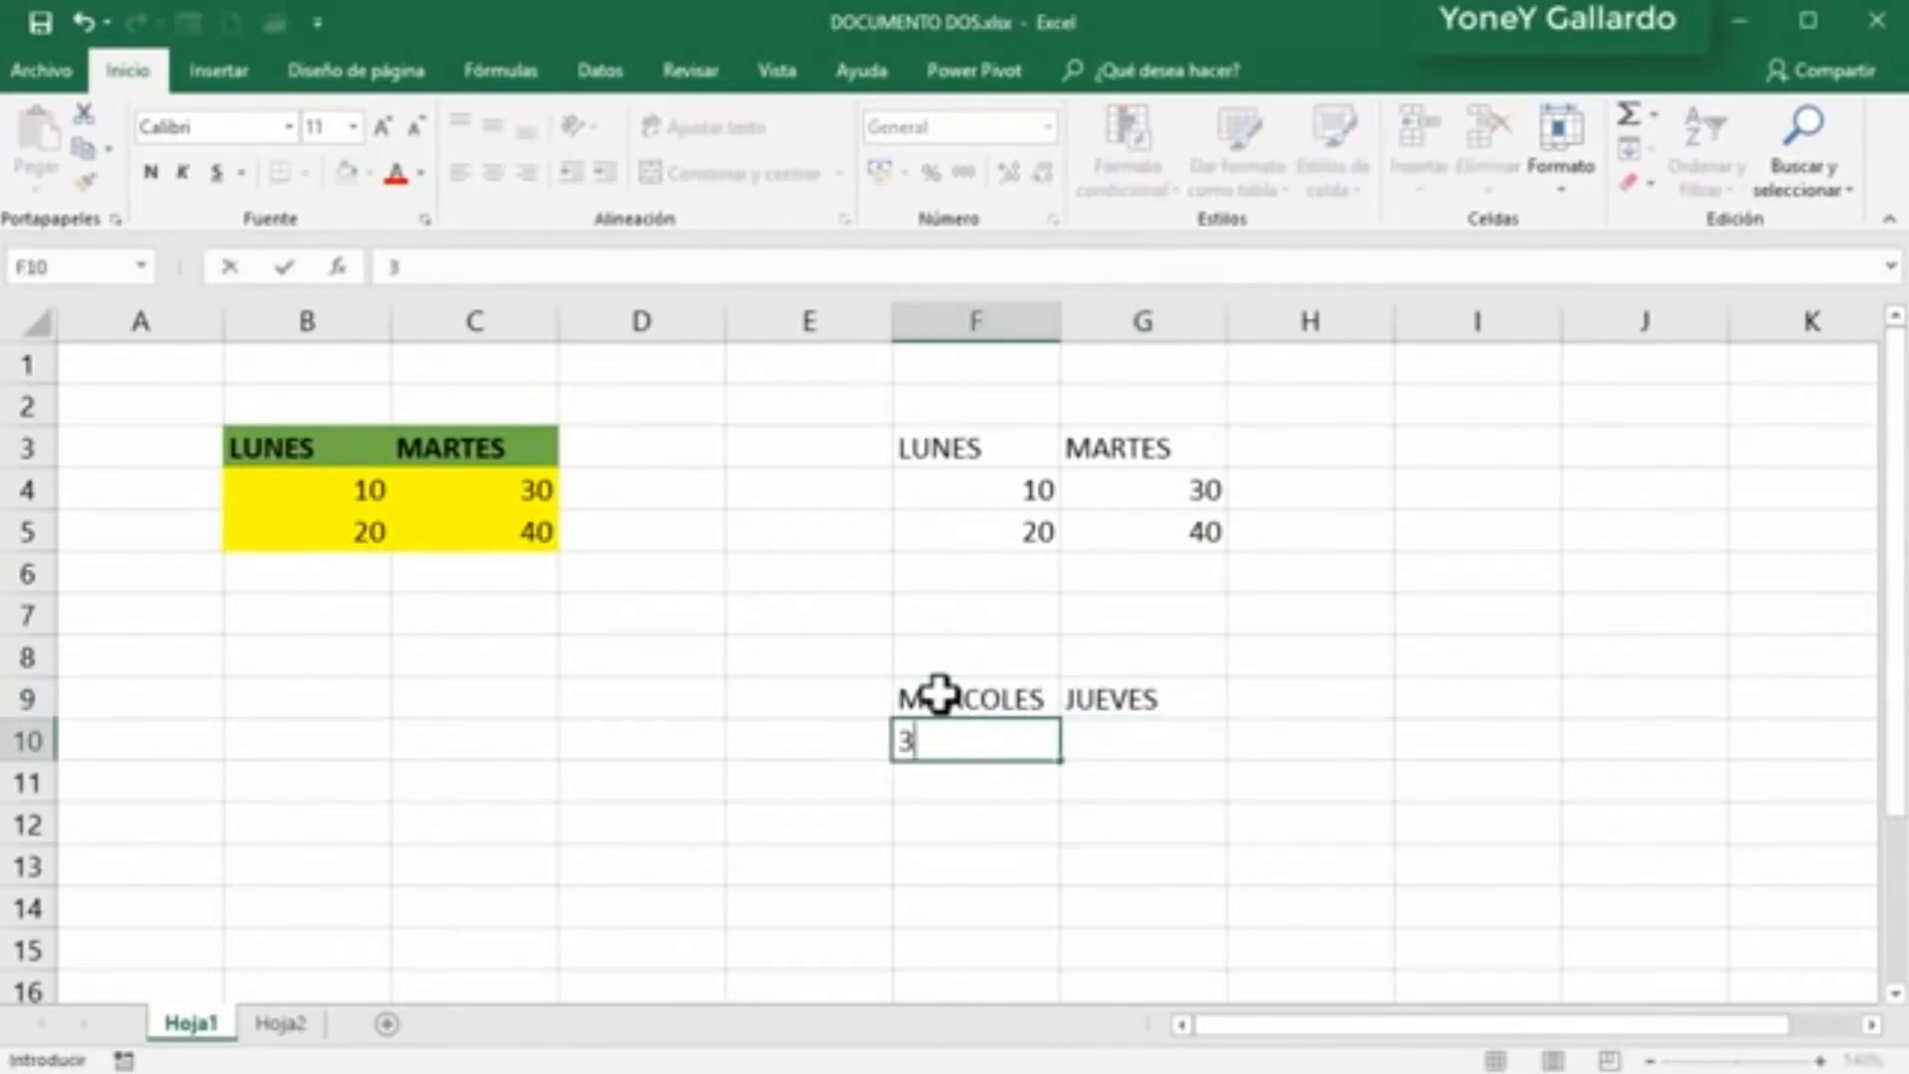
pyautogui.press('Return')
pyautogui.write('44')
pyautogui.press('Tab')
# Step: Enter 66 and 77 below the JUEVES header in cells G10 and G11
pyautogui.press('Down')
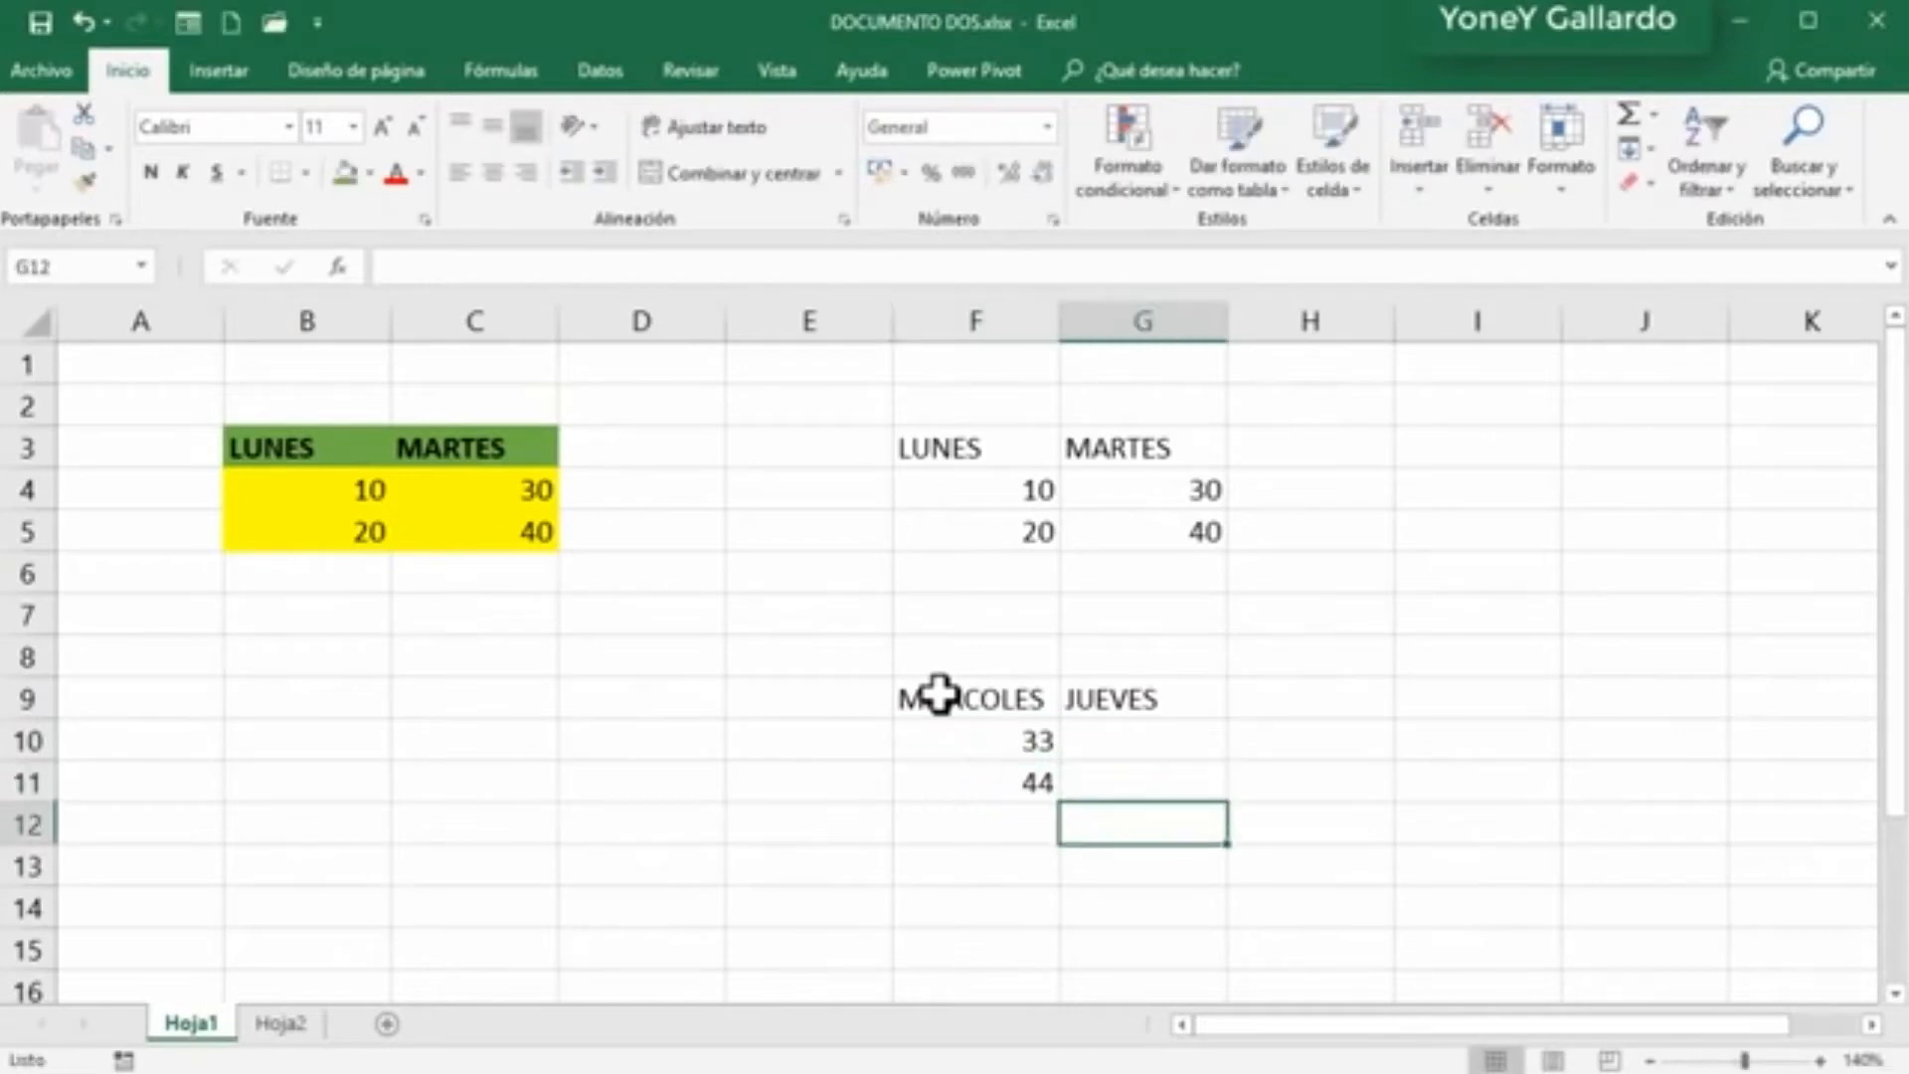
pyautogui.press('Up')
pyautogui.press('Up')
pyautogui.write('66')
pyautogui.press('Return')
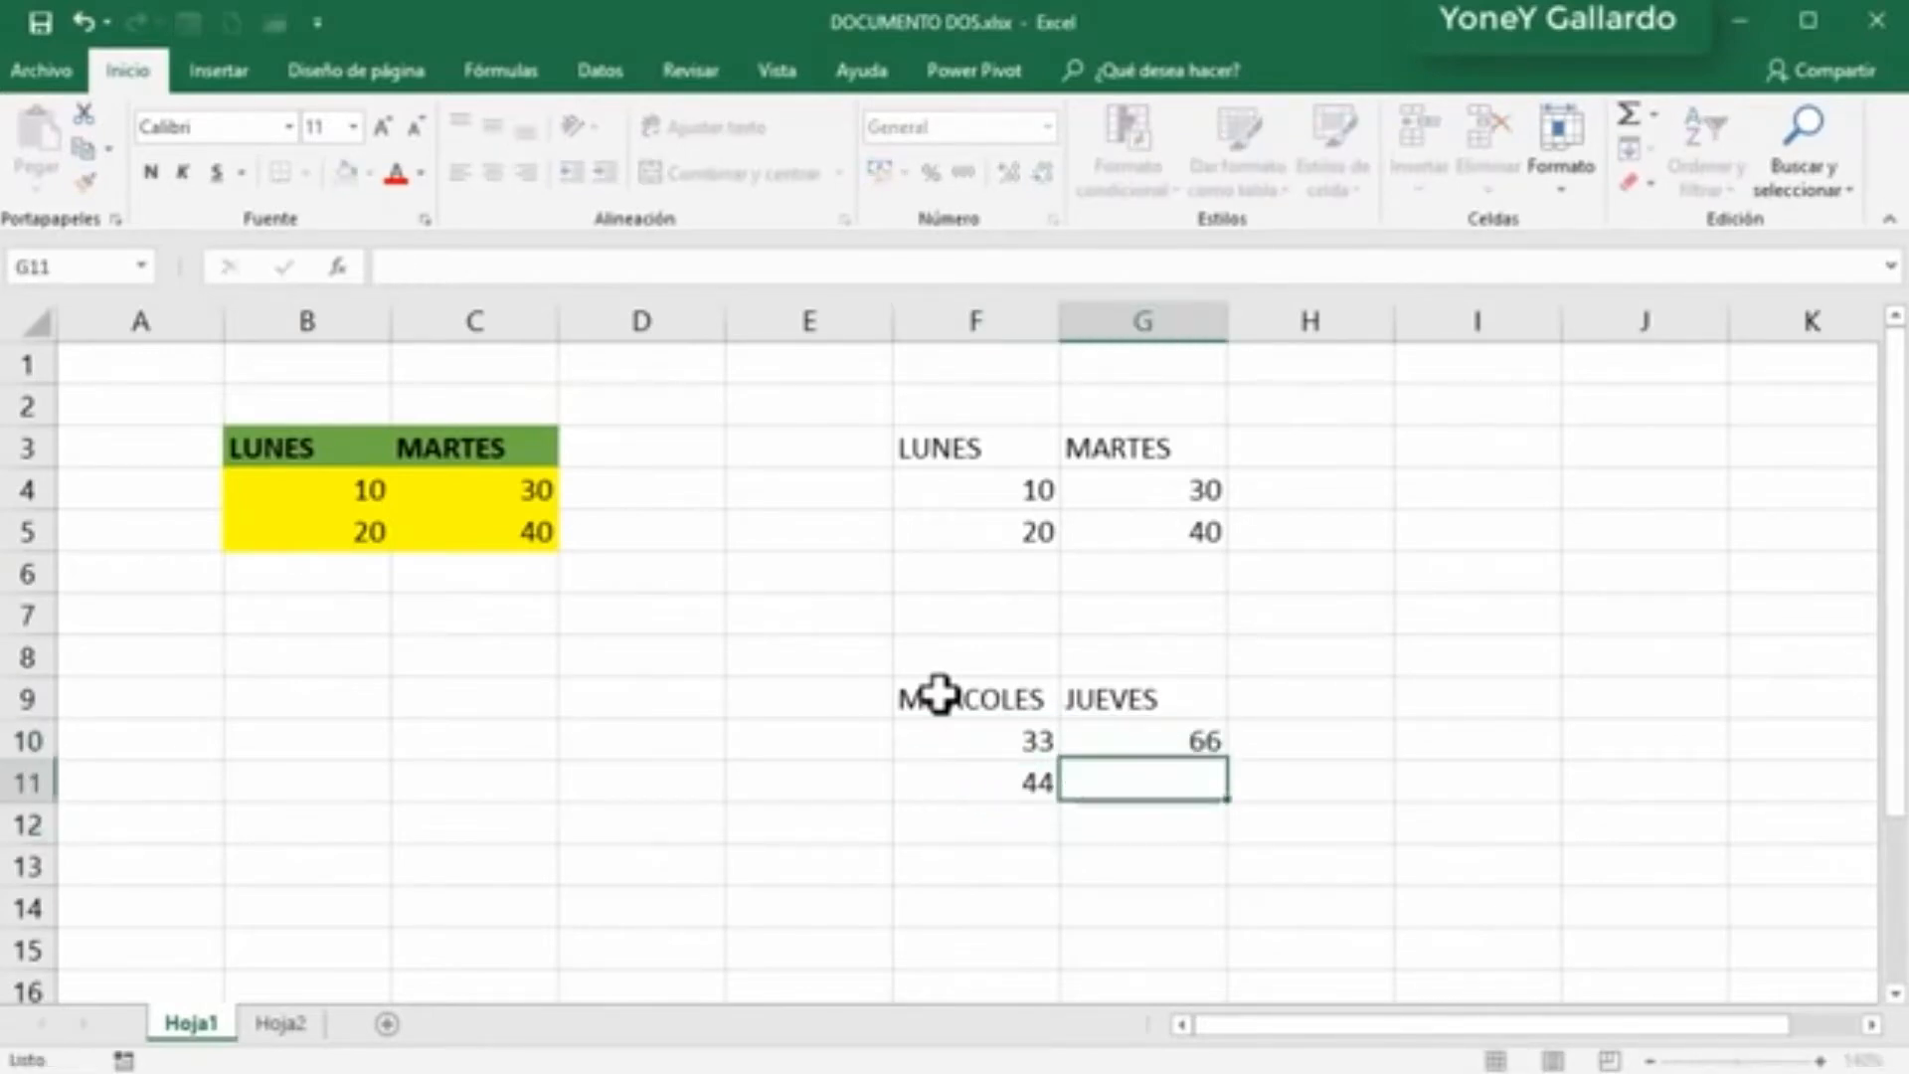
pyautogui.write('77')
pyautogui.press('Return')
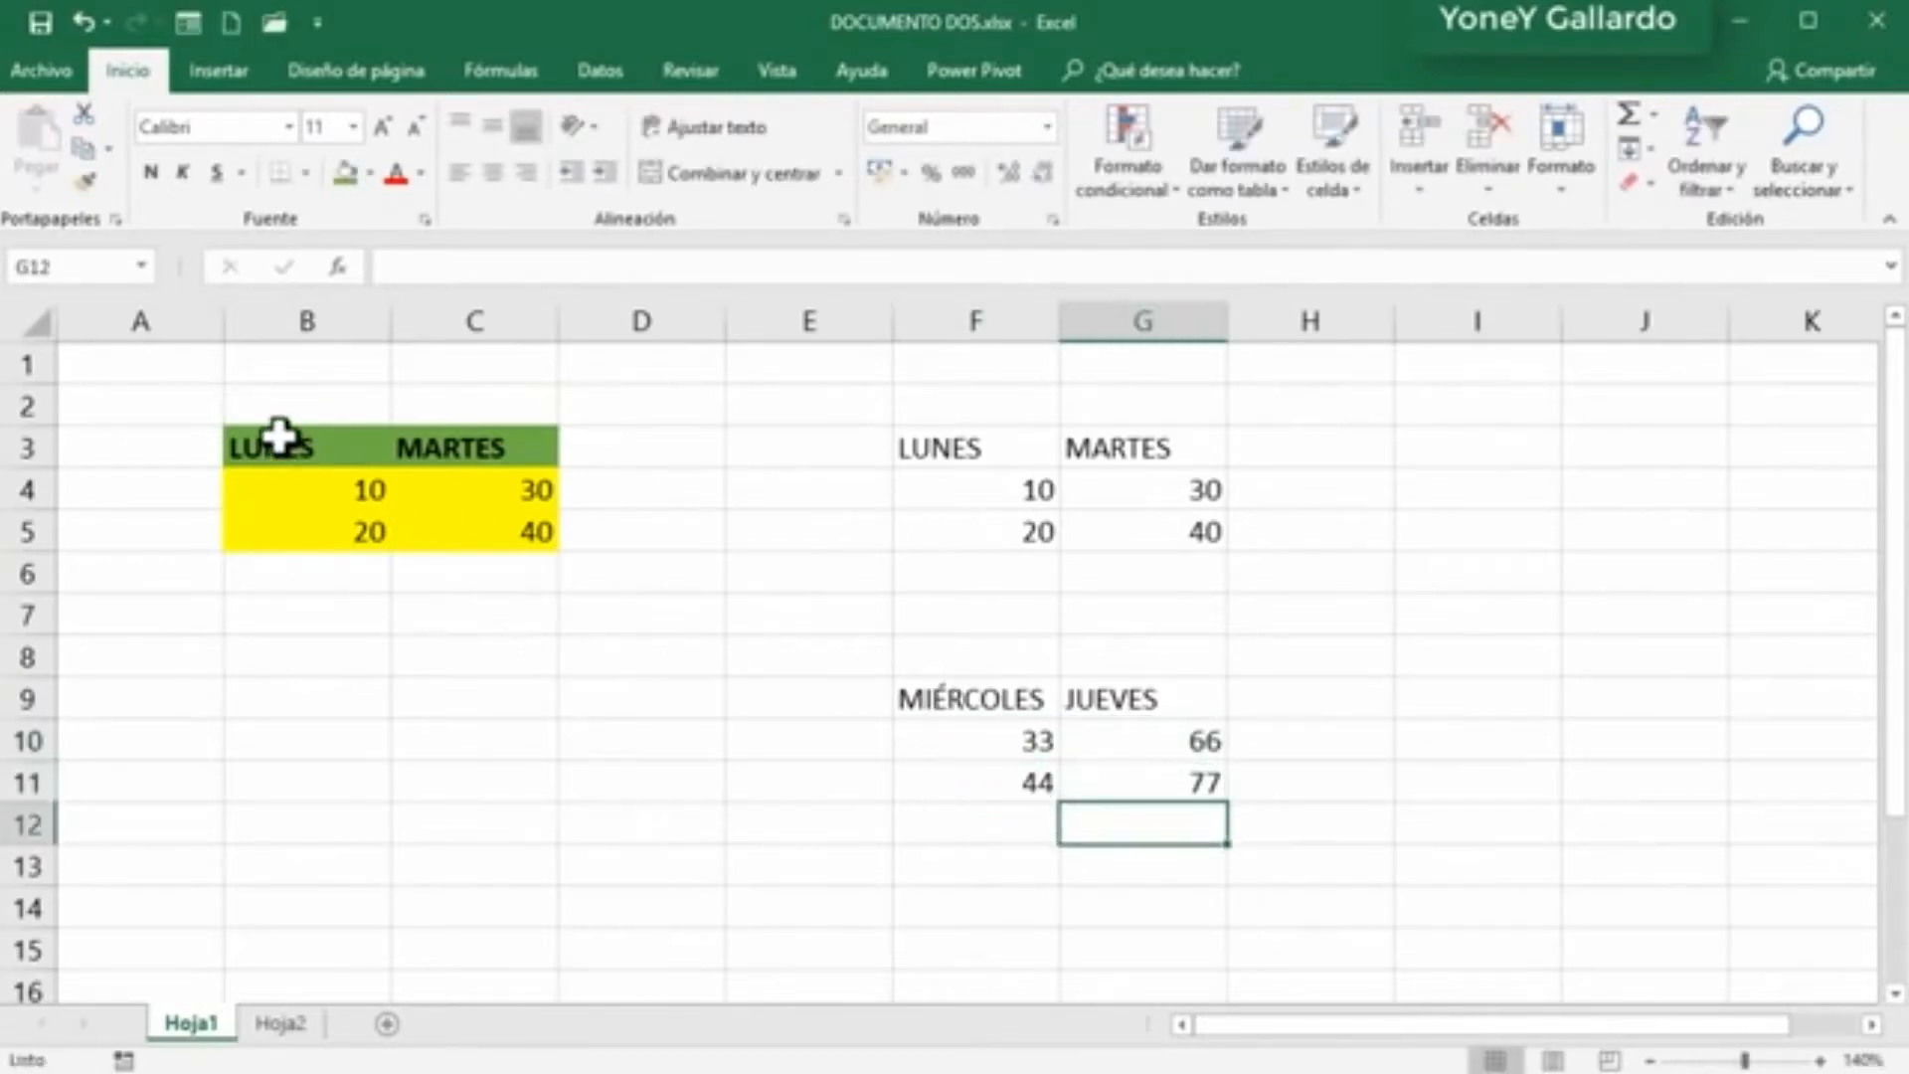
# Step: Copy the formatted table in B3:C5 and paste only its formats (Formatos) onto F9:G11 with Paste Special
pyautogui.moveTo(279, 434); pyautogui.dragTo(443, 525)
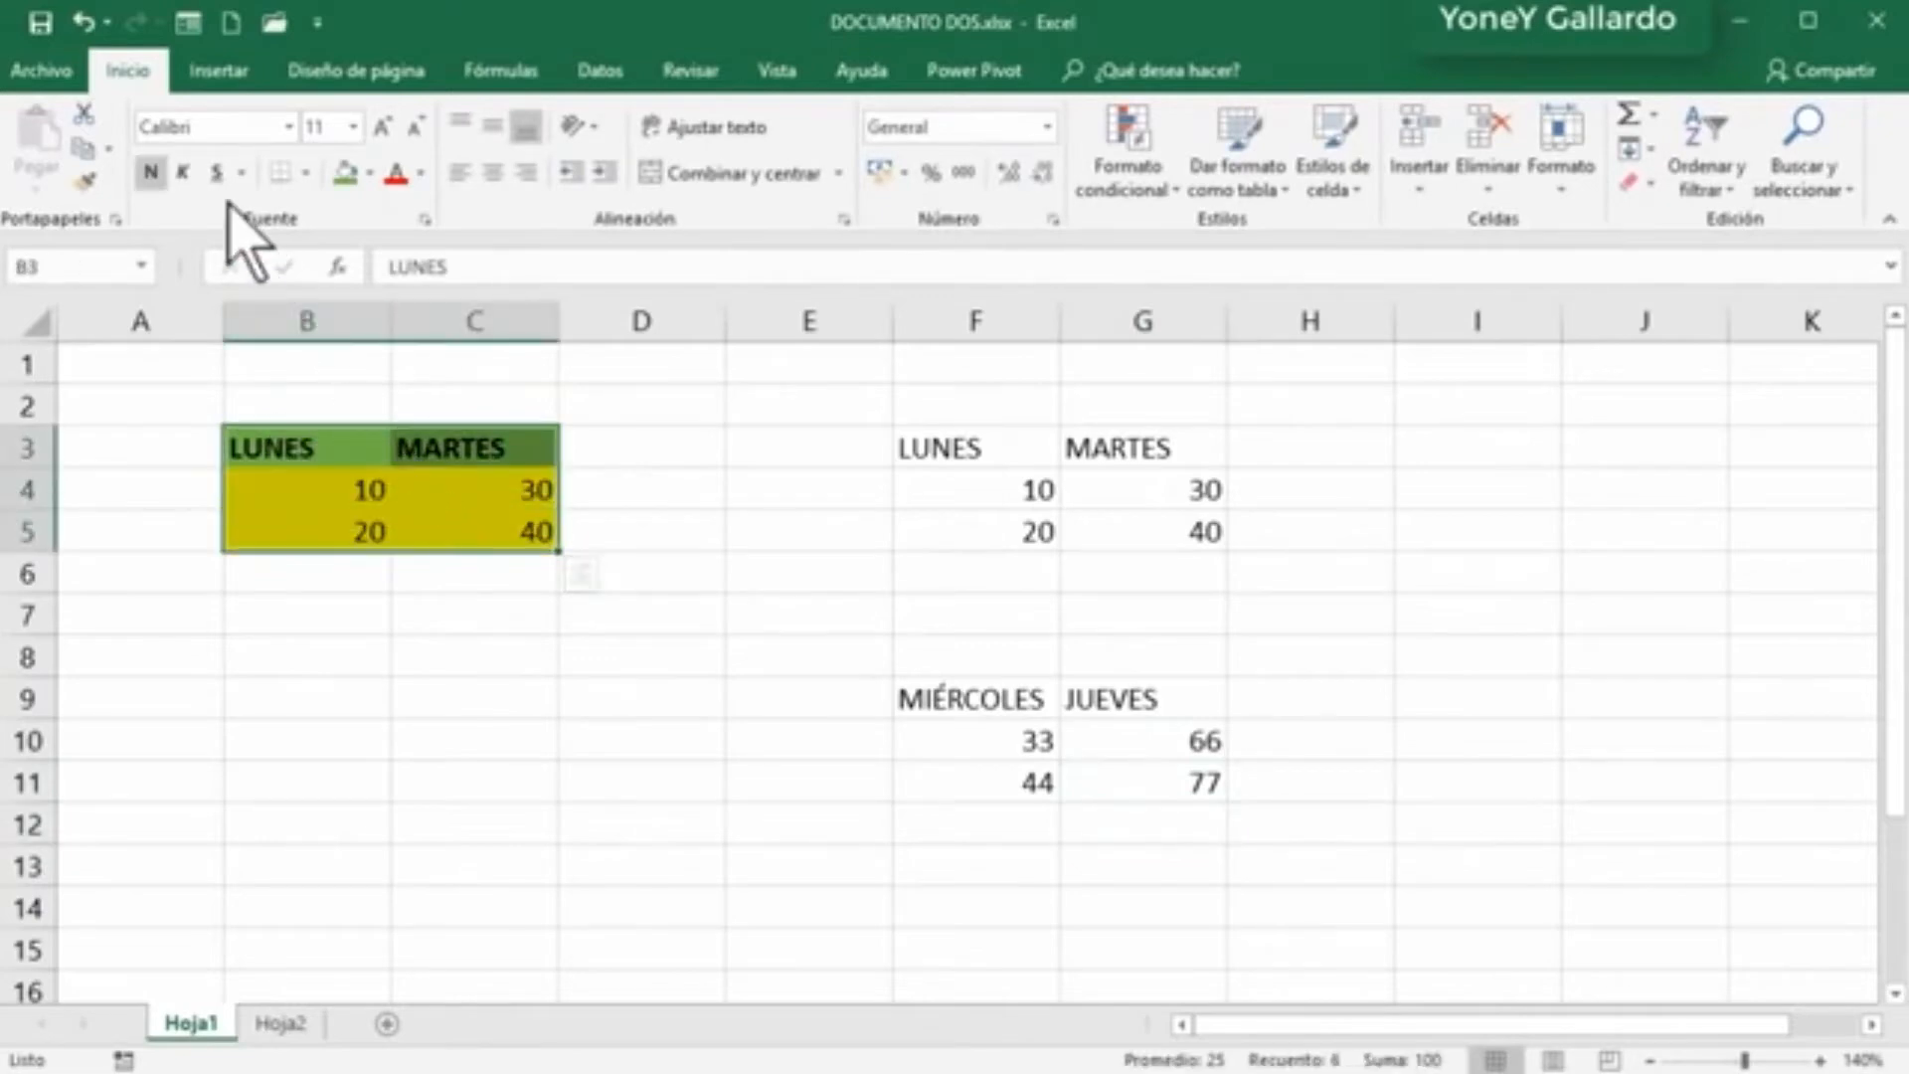
pyautogui.click(85, 150)
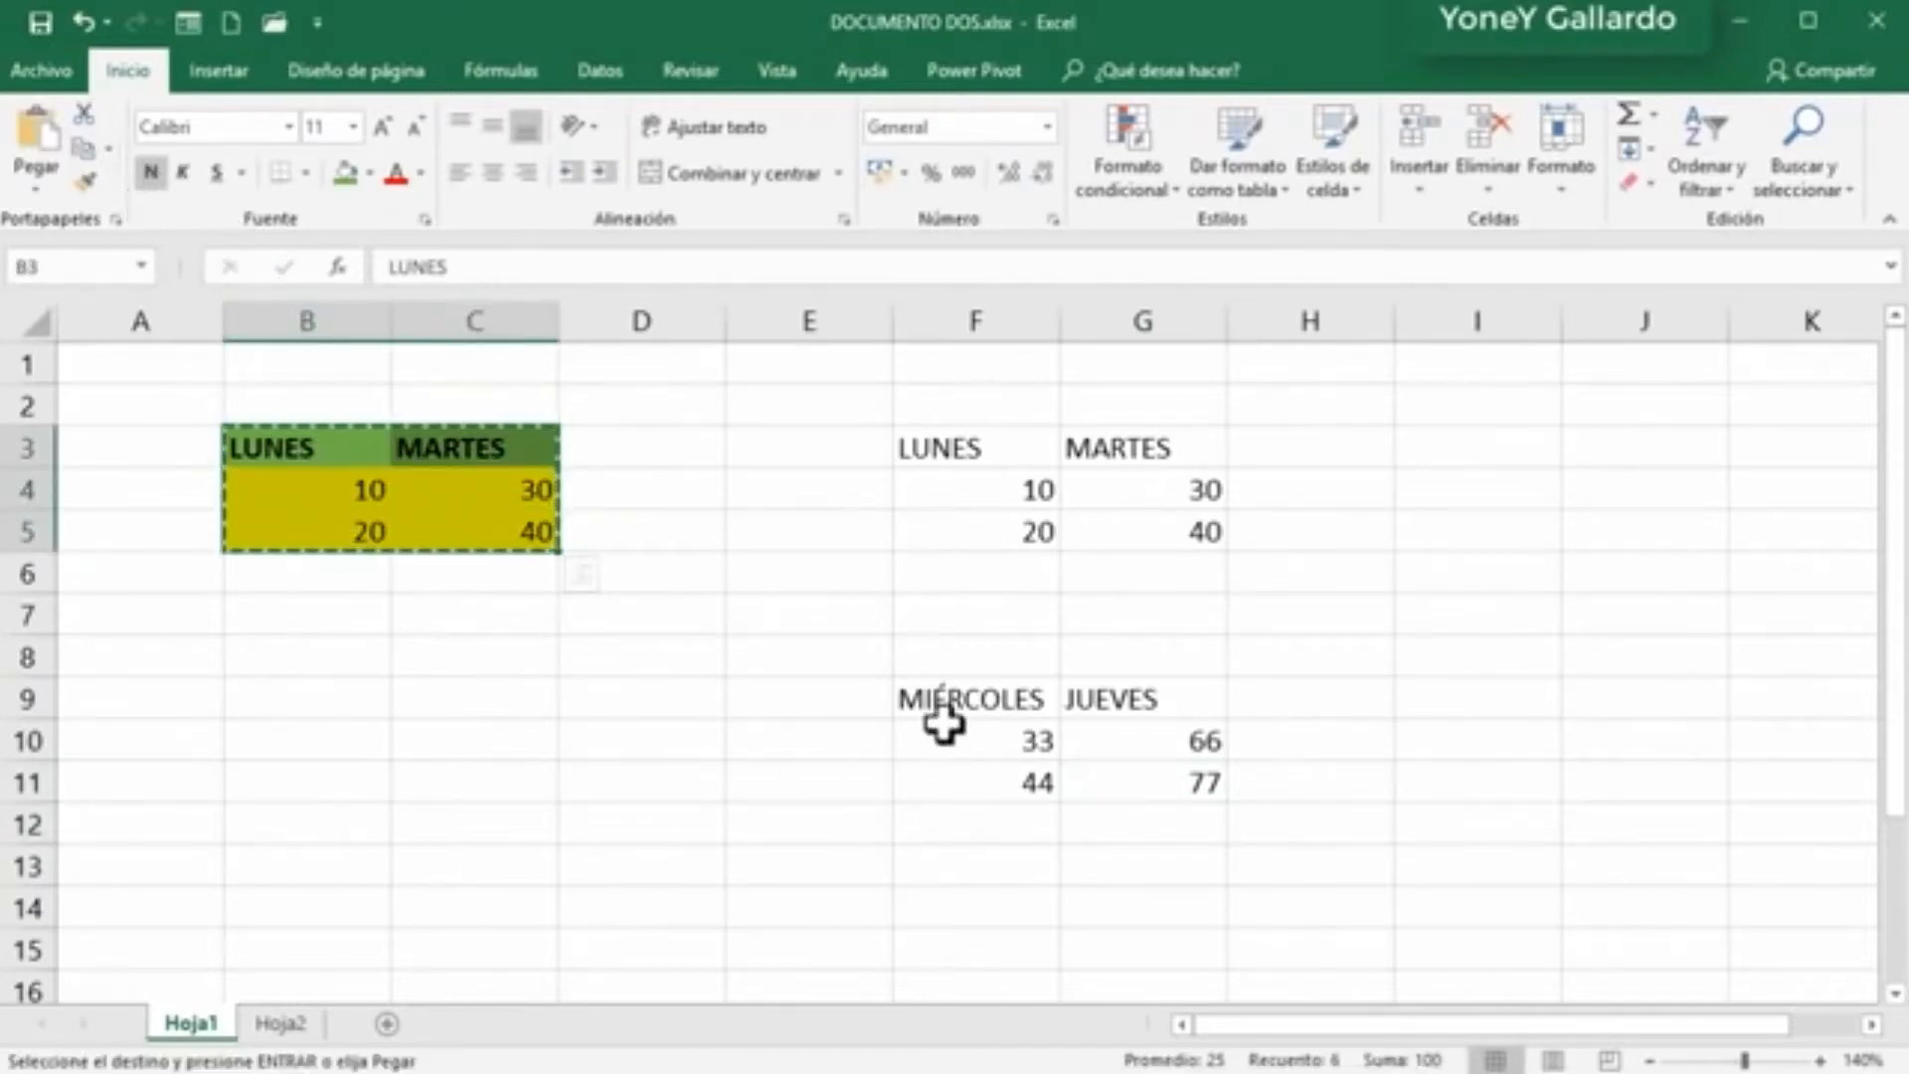
pyautogui.moveTo(935, 691); pyautogui.dragTo(1100, 778)
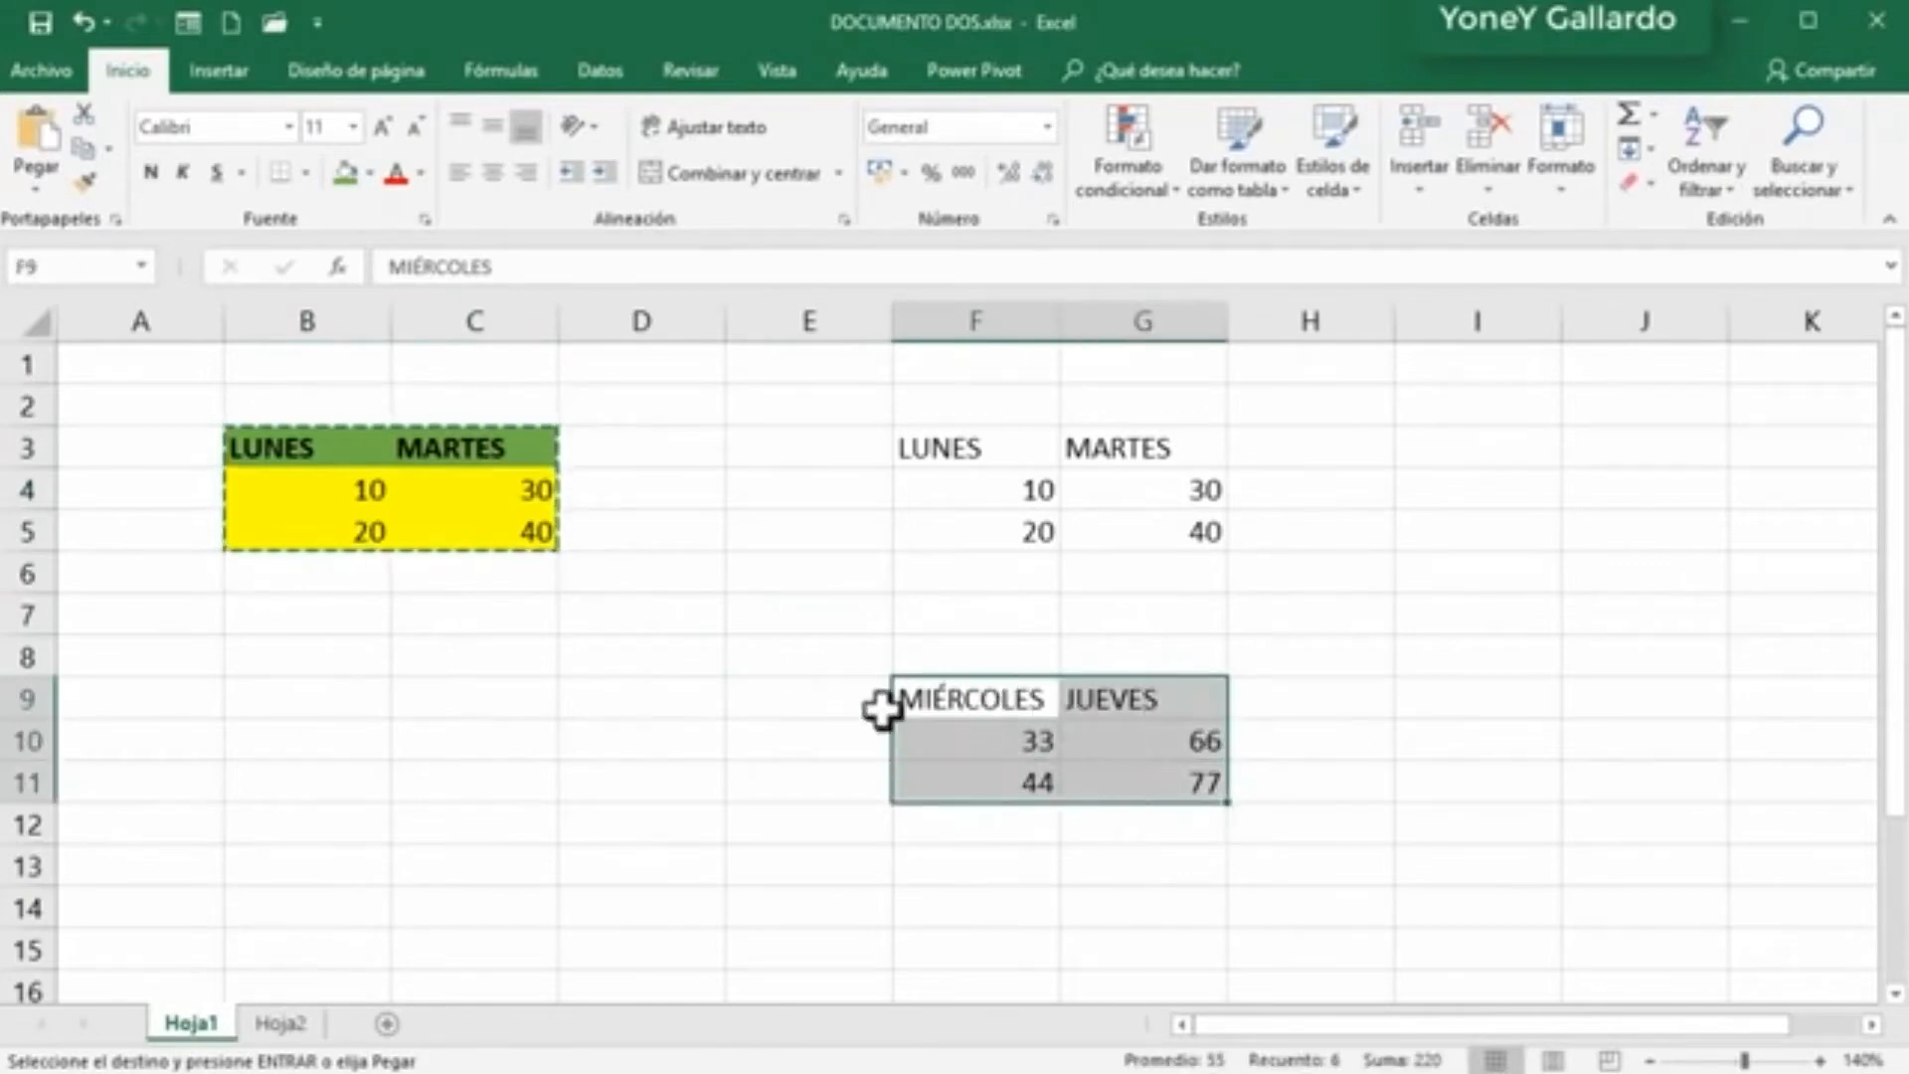
pyautogui.click(36, 190)
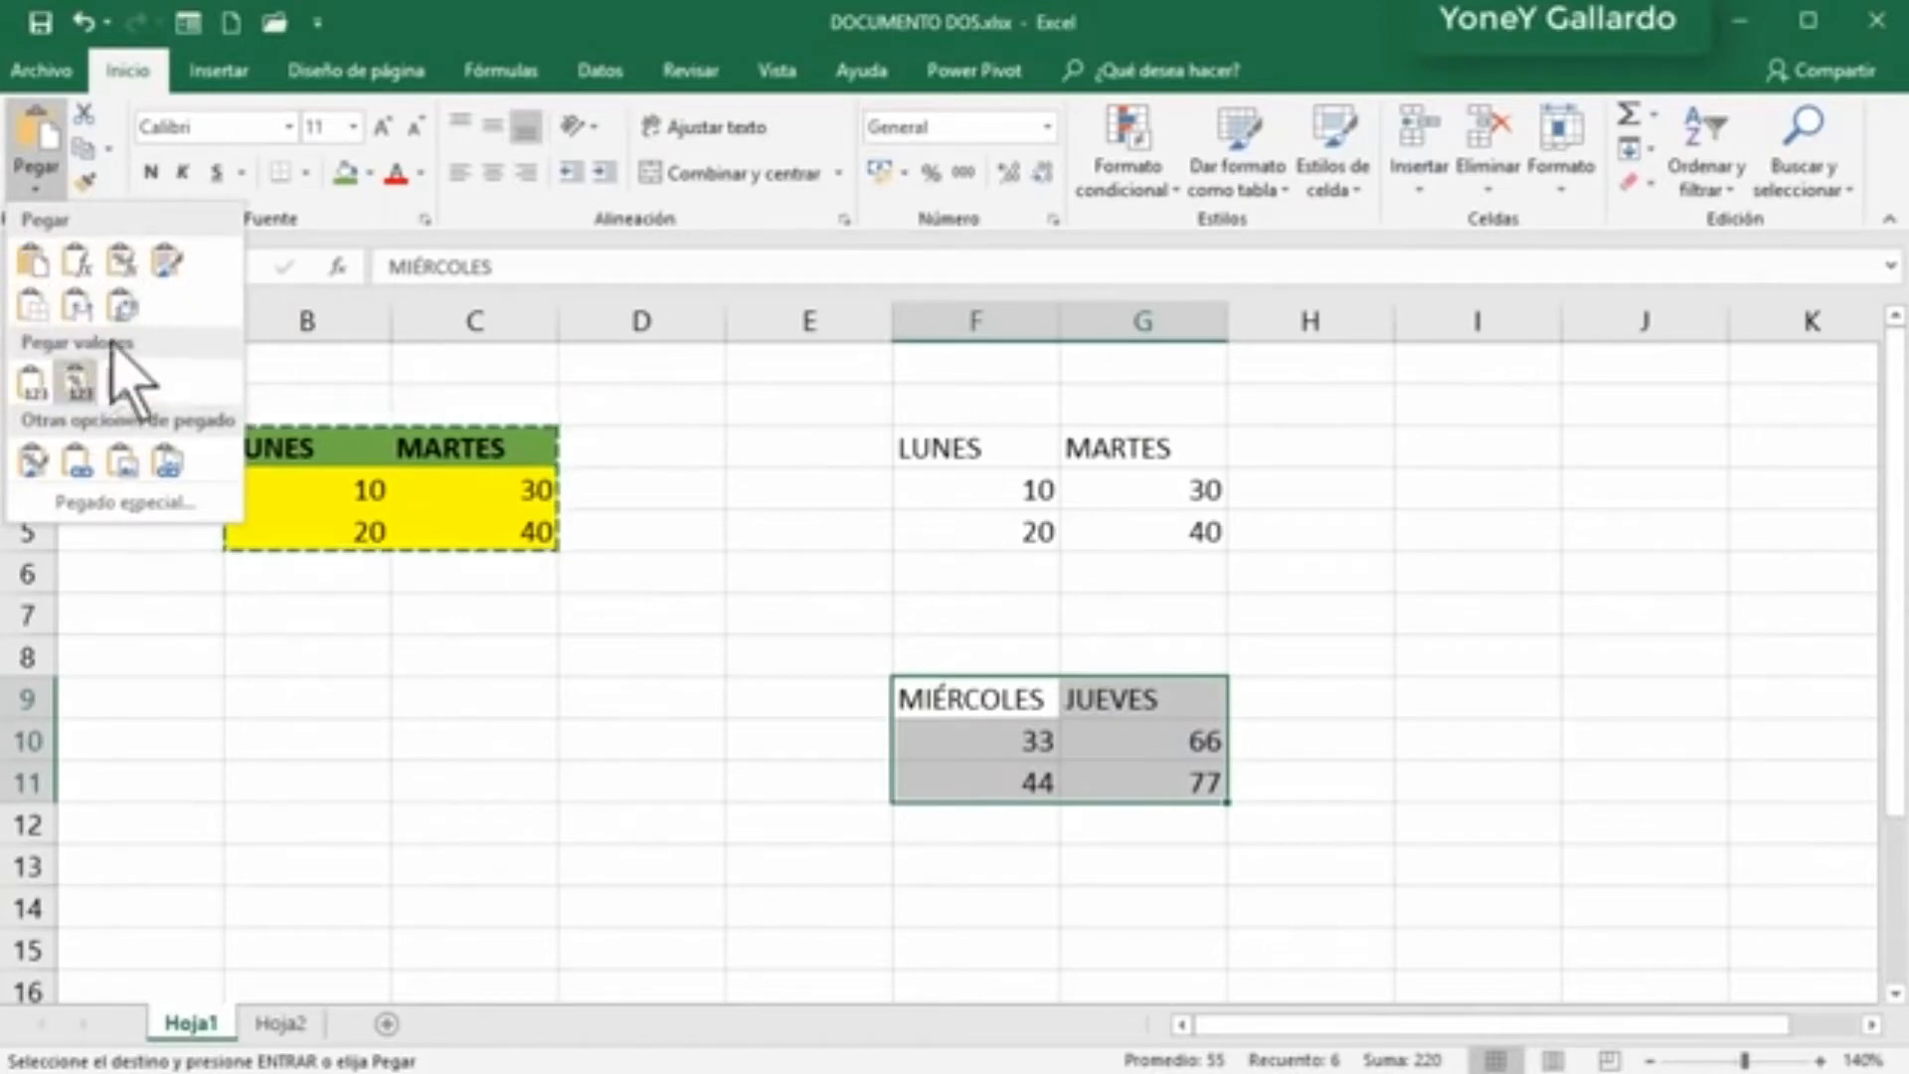
pyautogui.click(115, 502)
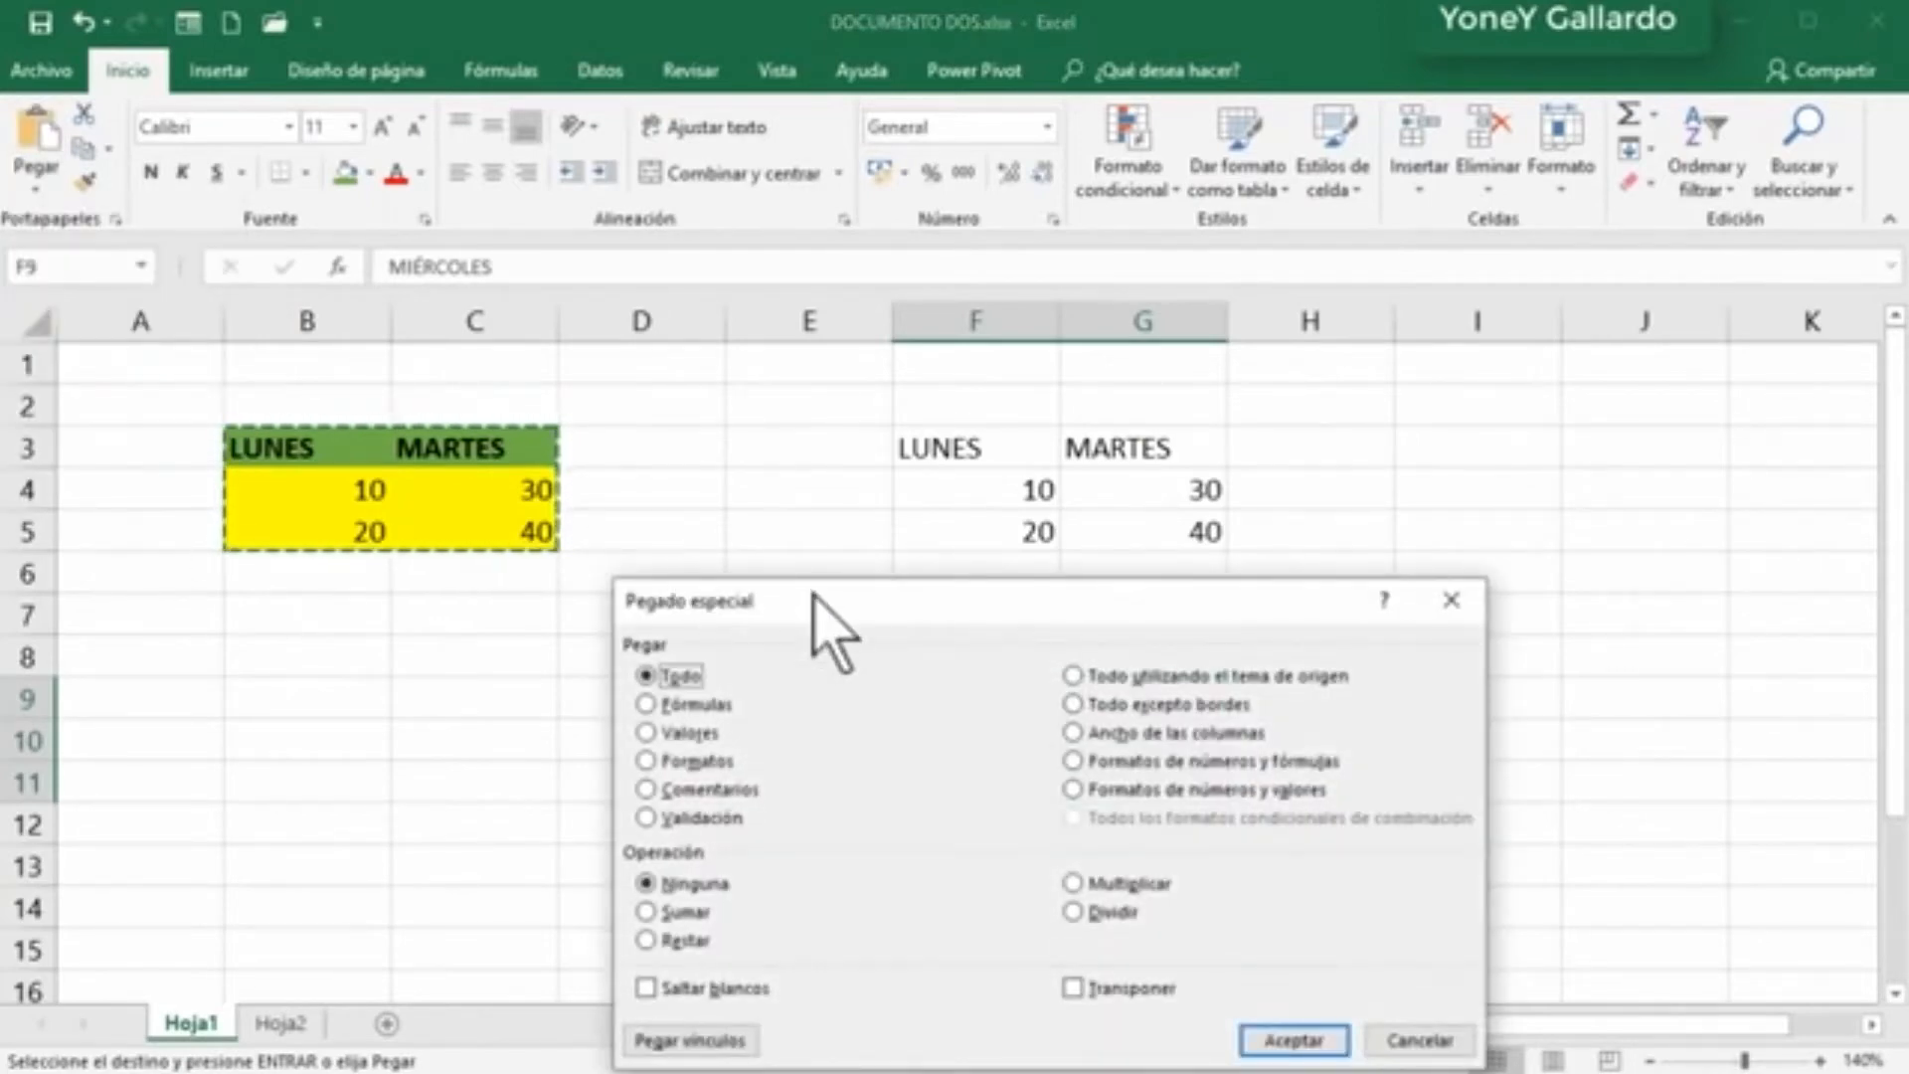
pyautogui.moveTo(818, 615); pyautogui.dragTo(241, 490)
pyautogui.click(107, 642)
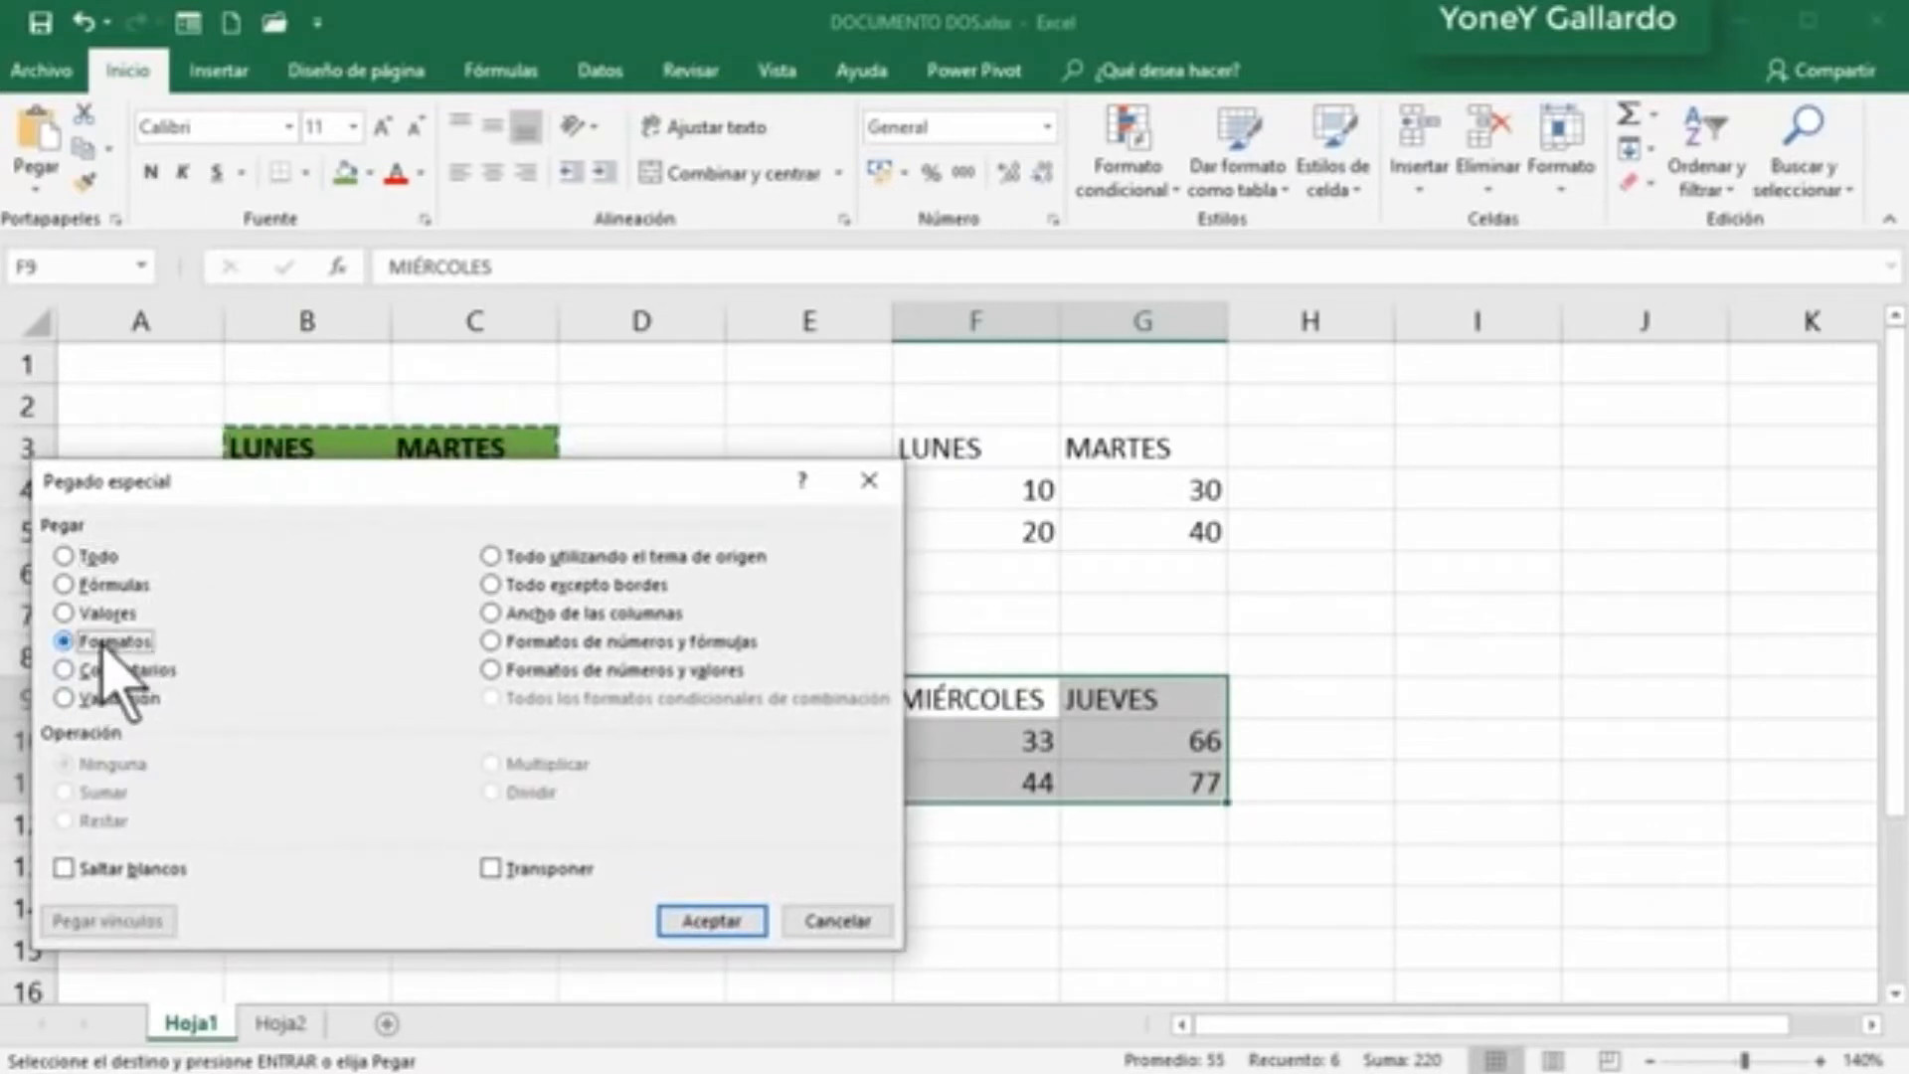
pyautogui.click(696, 921)
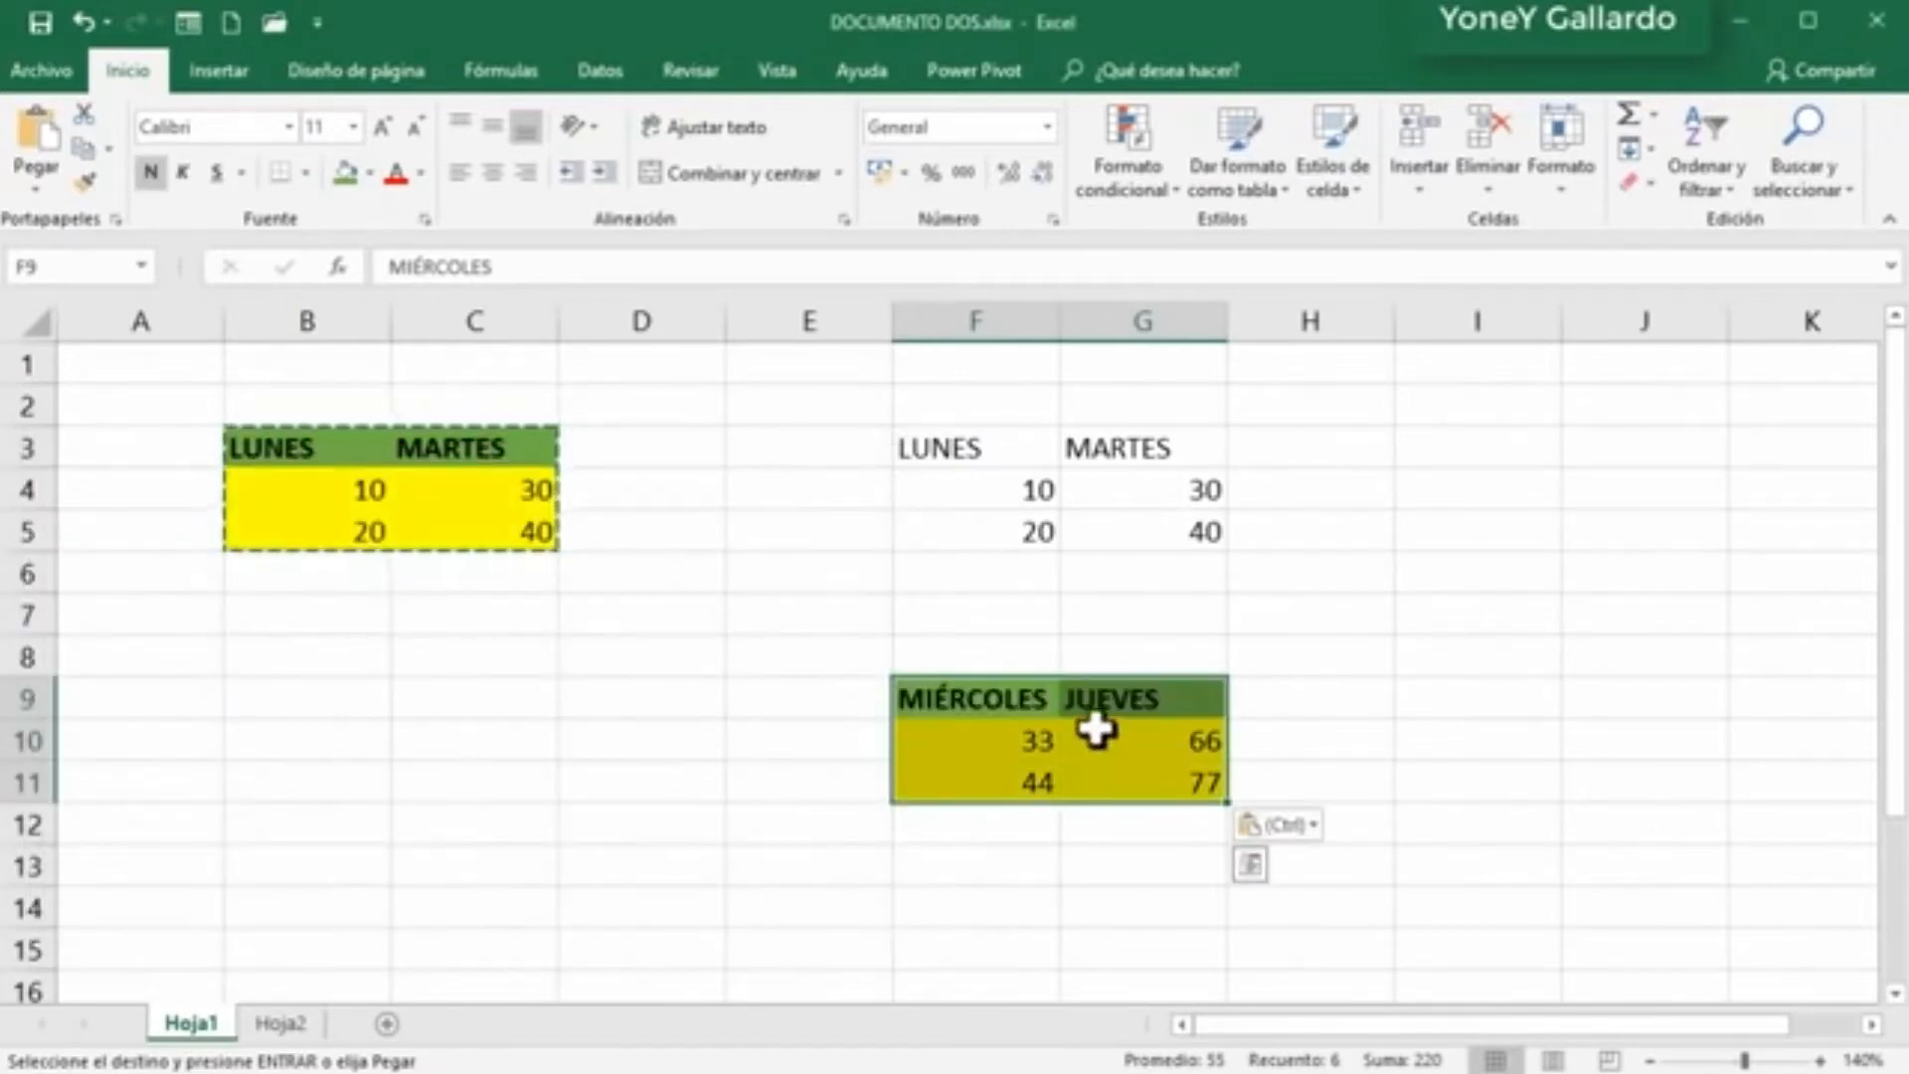
pyautogui.click(1020, 693)
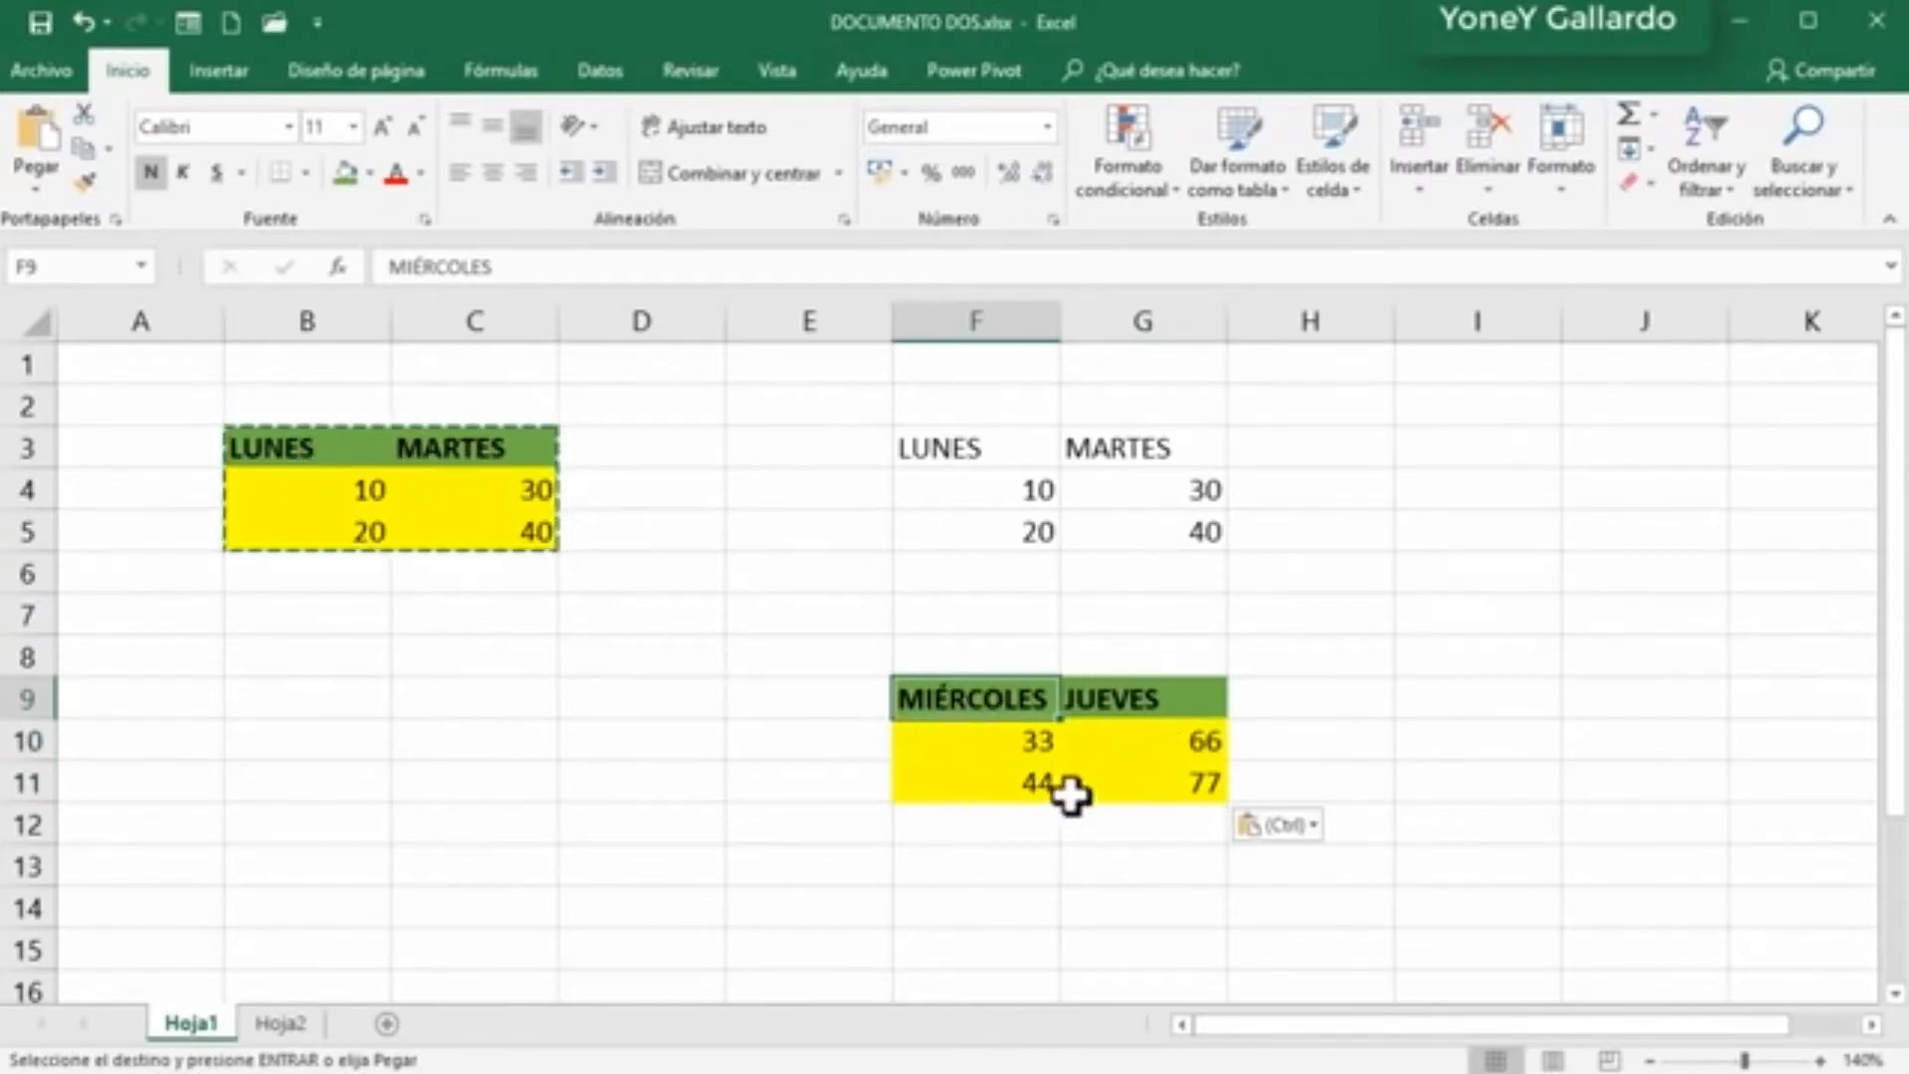
pyautogui.click(1139, 706)
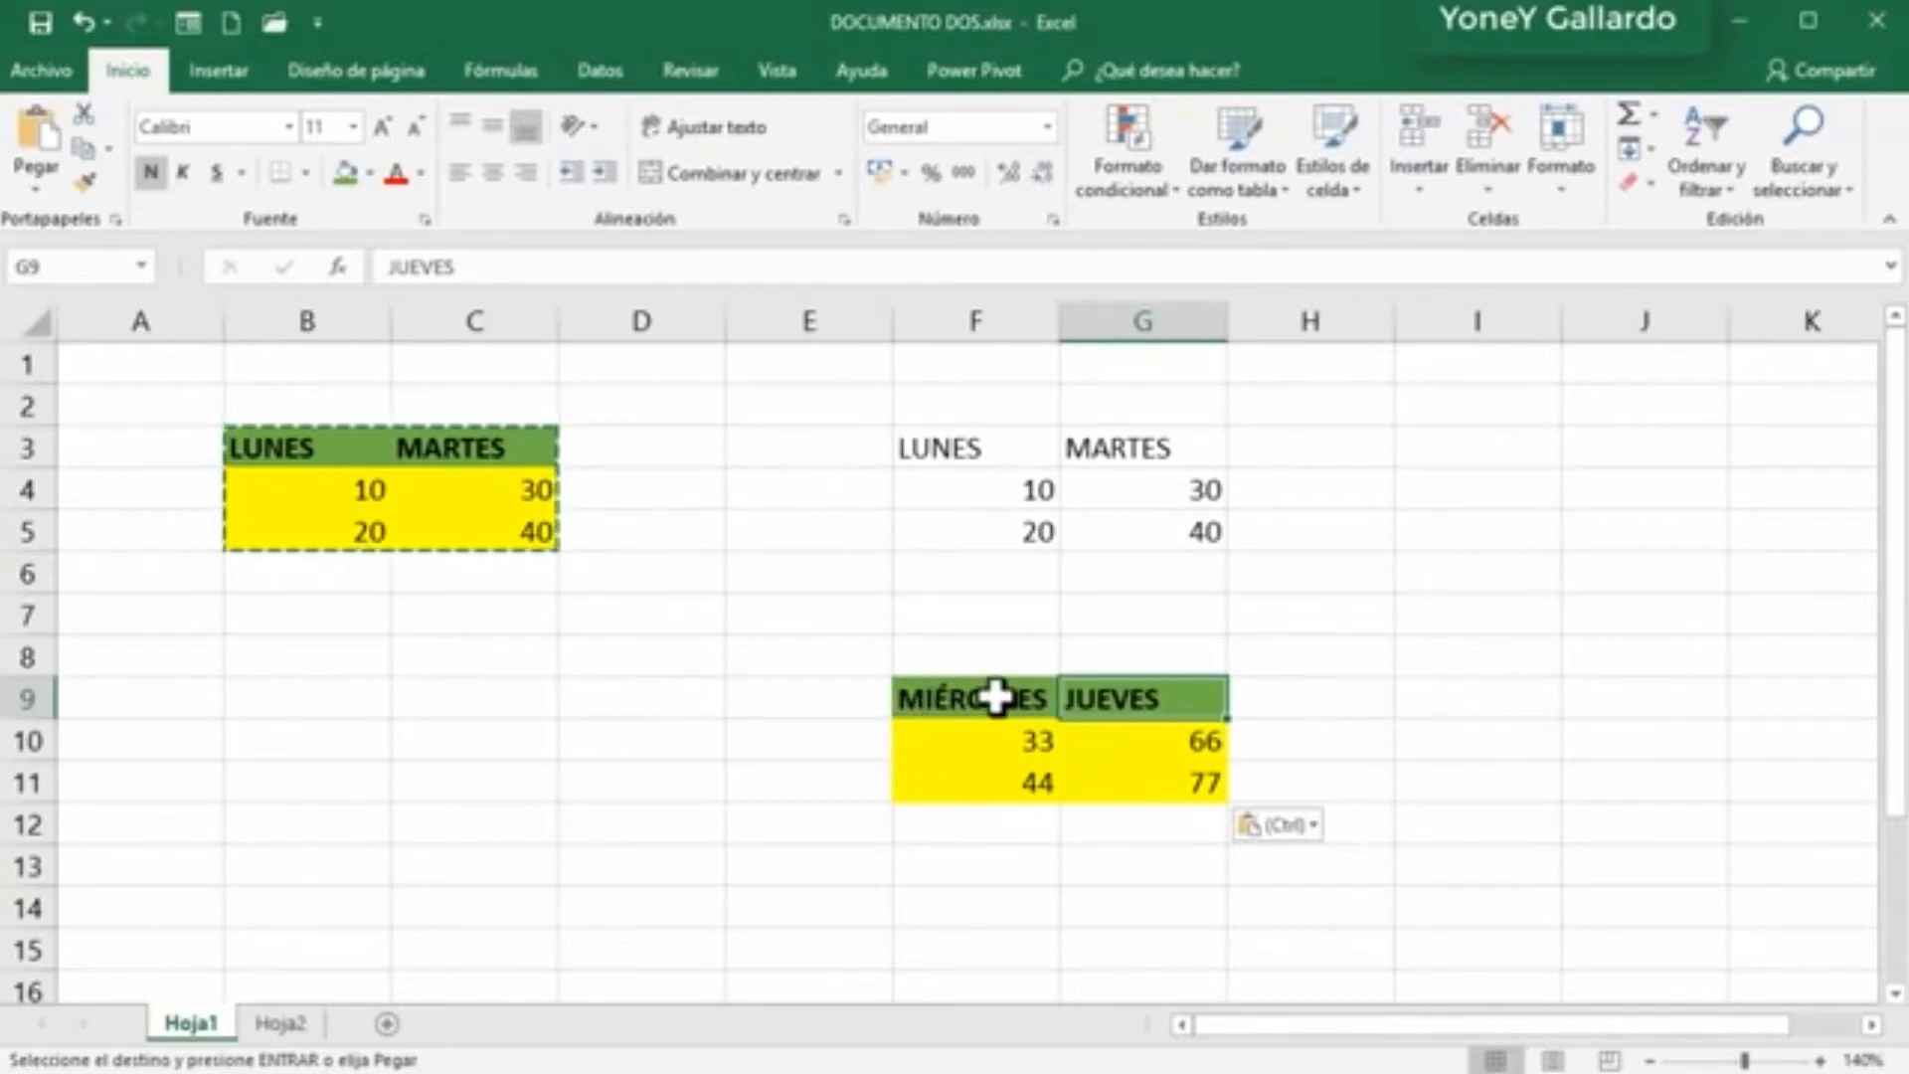
pyautogui.click(956, 698)
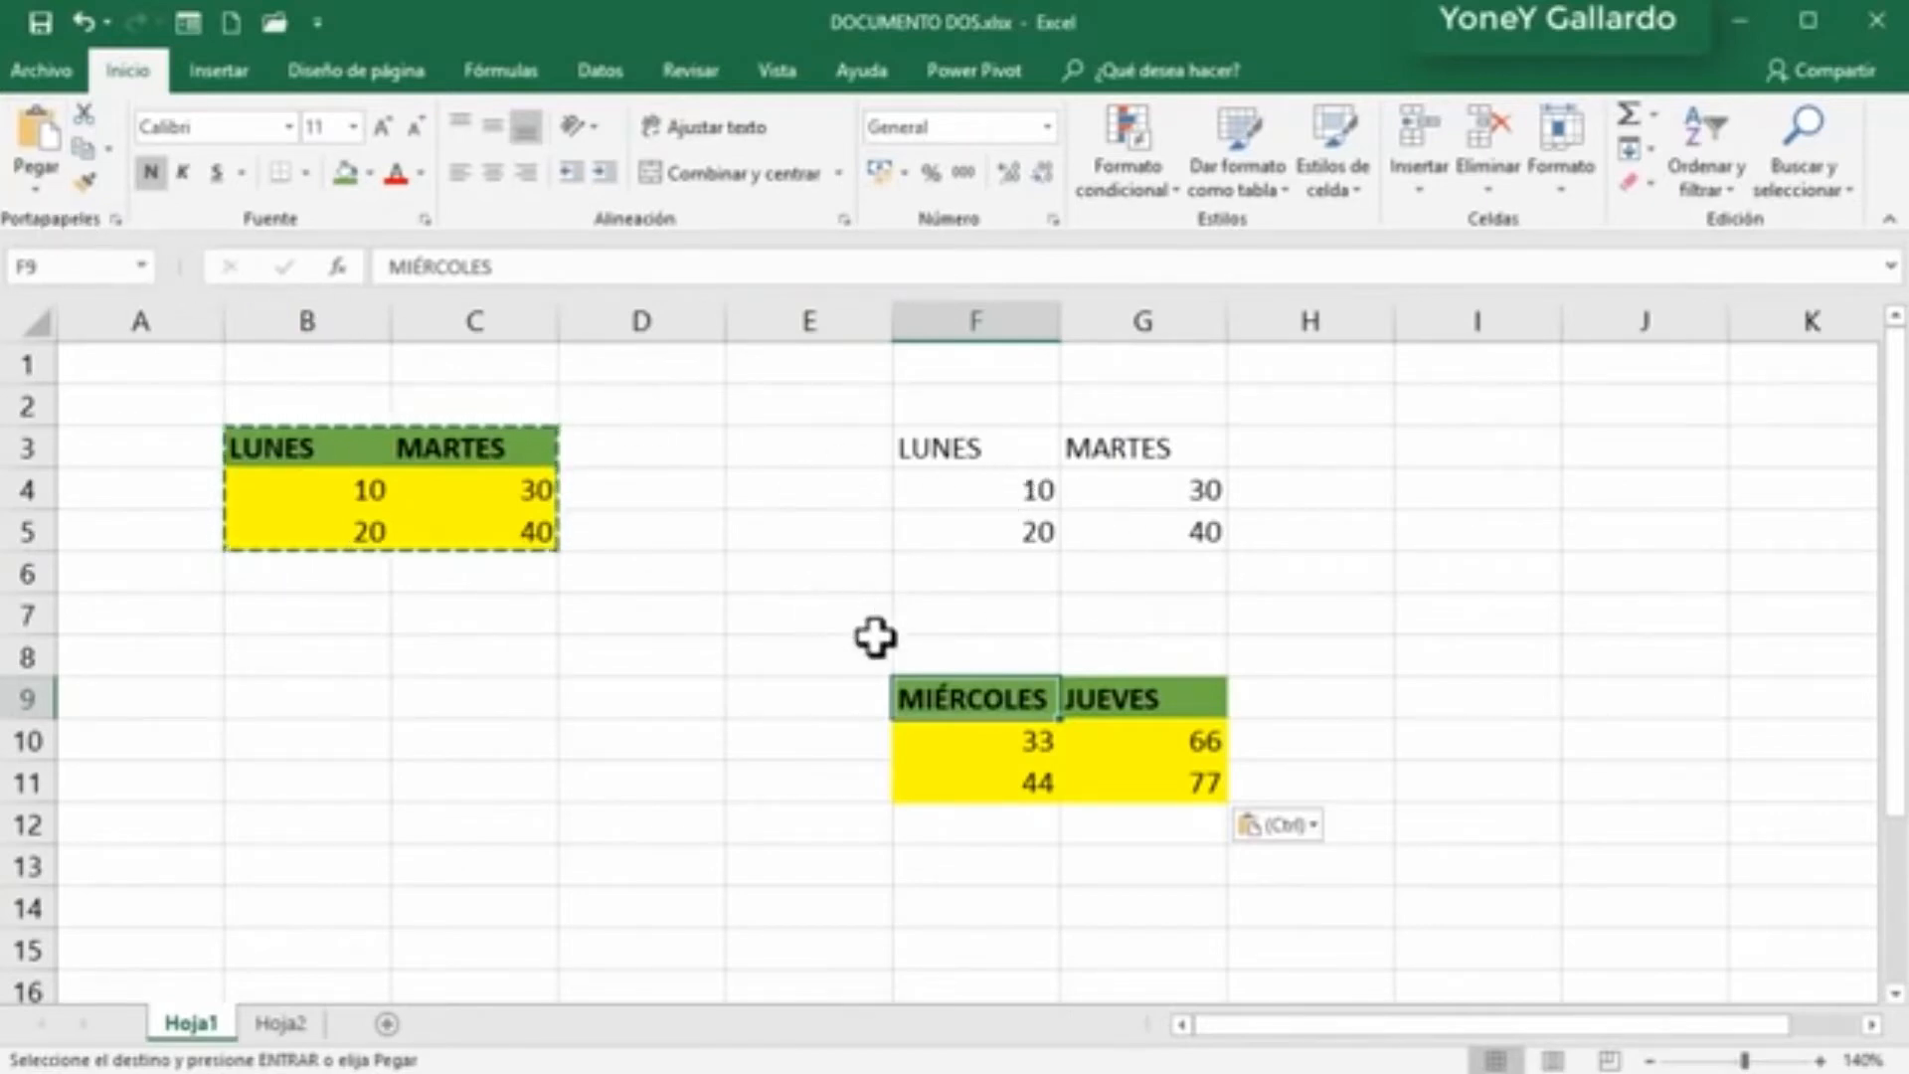
# Step: Review the Paste Special options Fórmulas, Valores, Formatos, Comentarios and Validación, and close the dialog without pasting
pyautogui.click(40, 192)
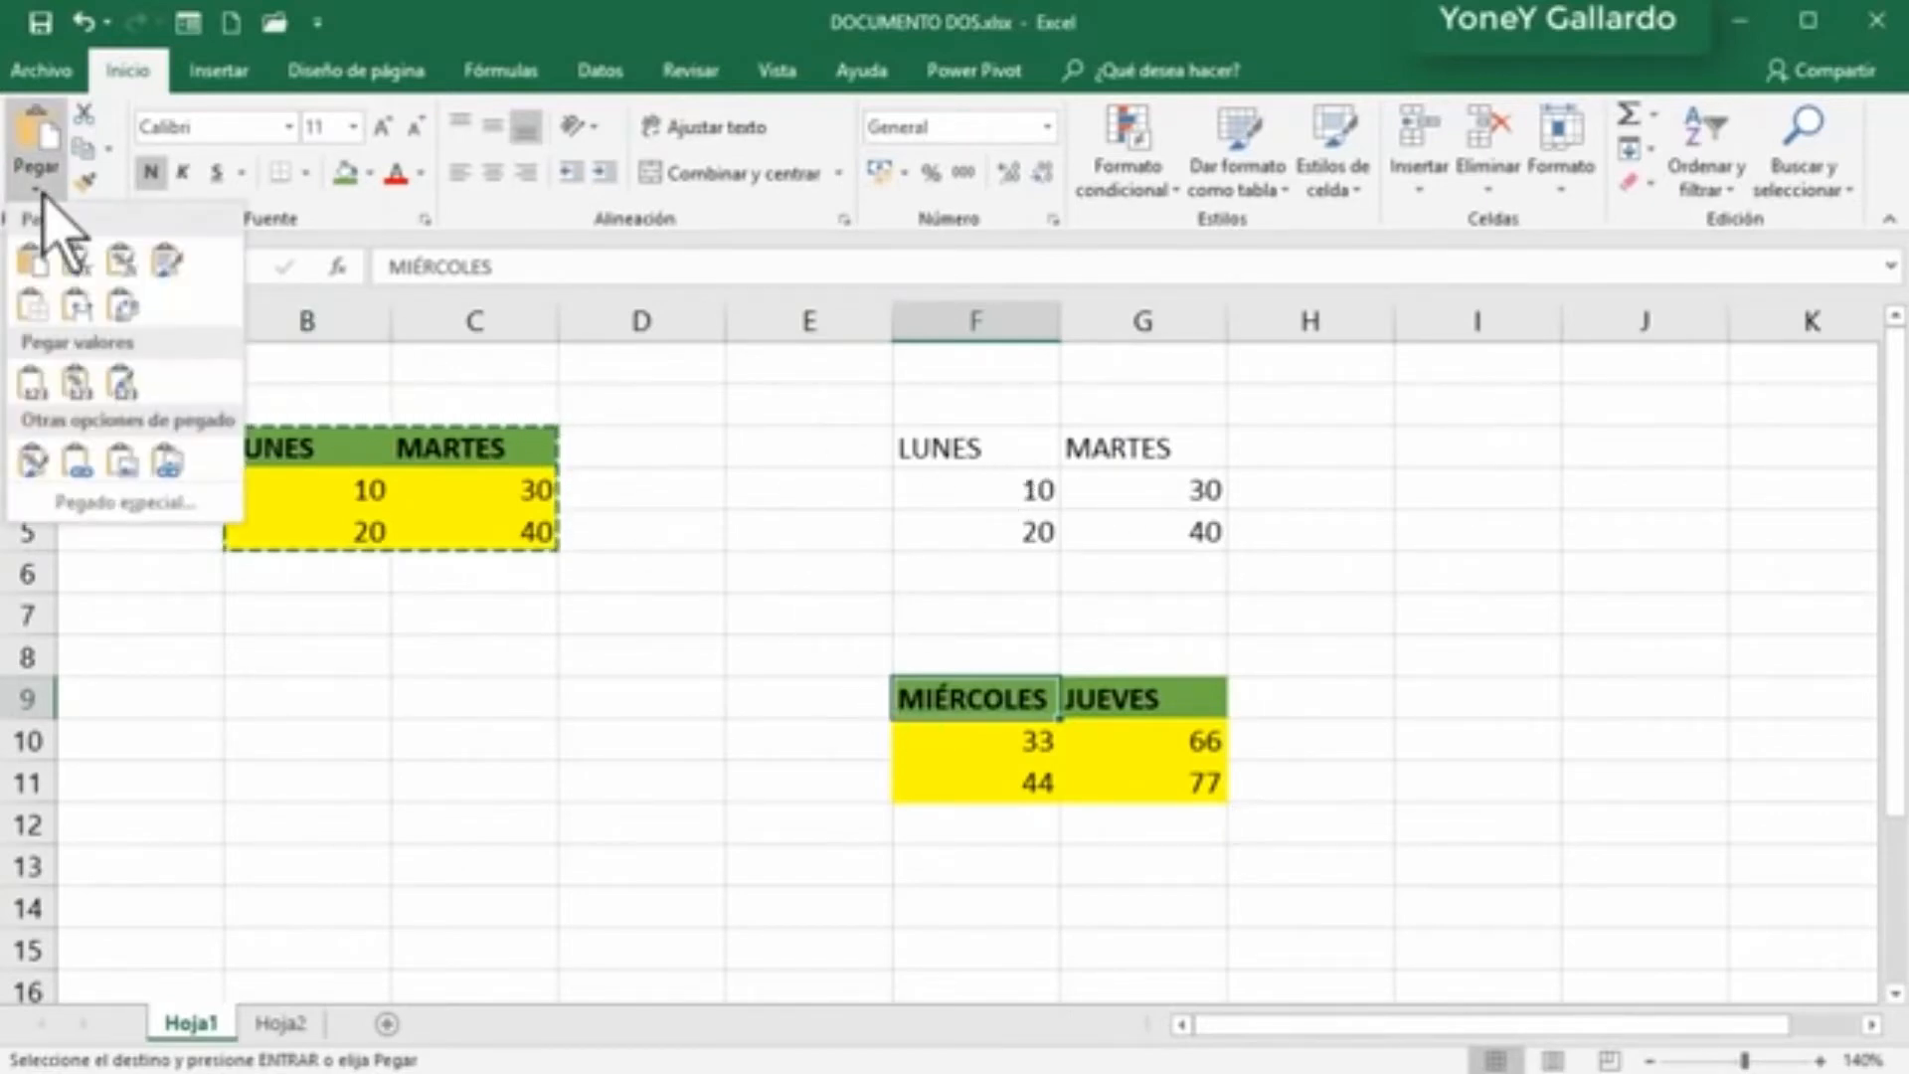
pyautogui.click(120, 502)
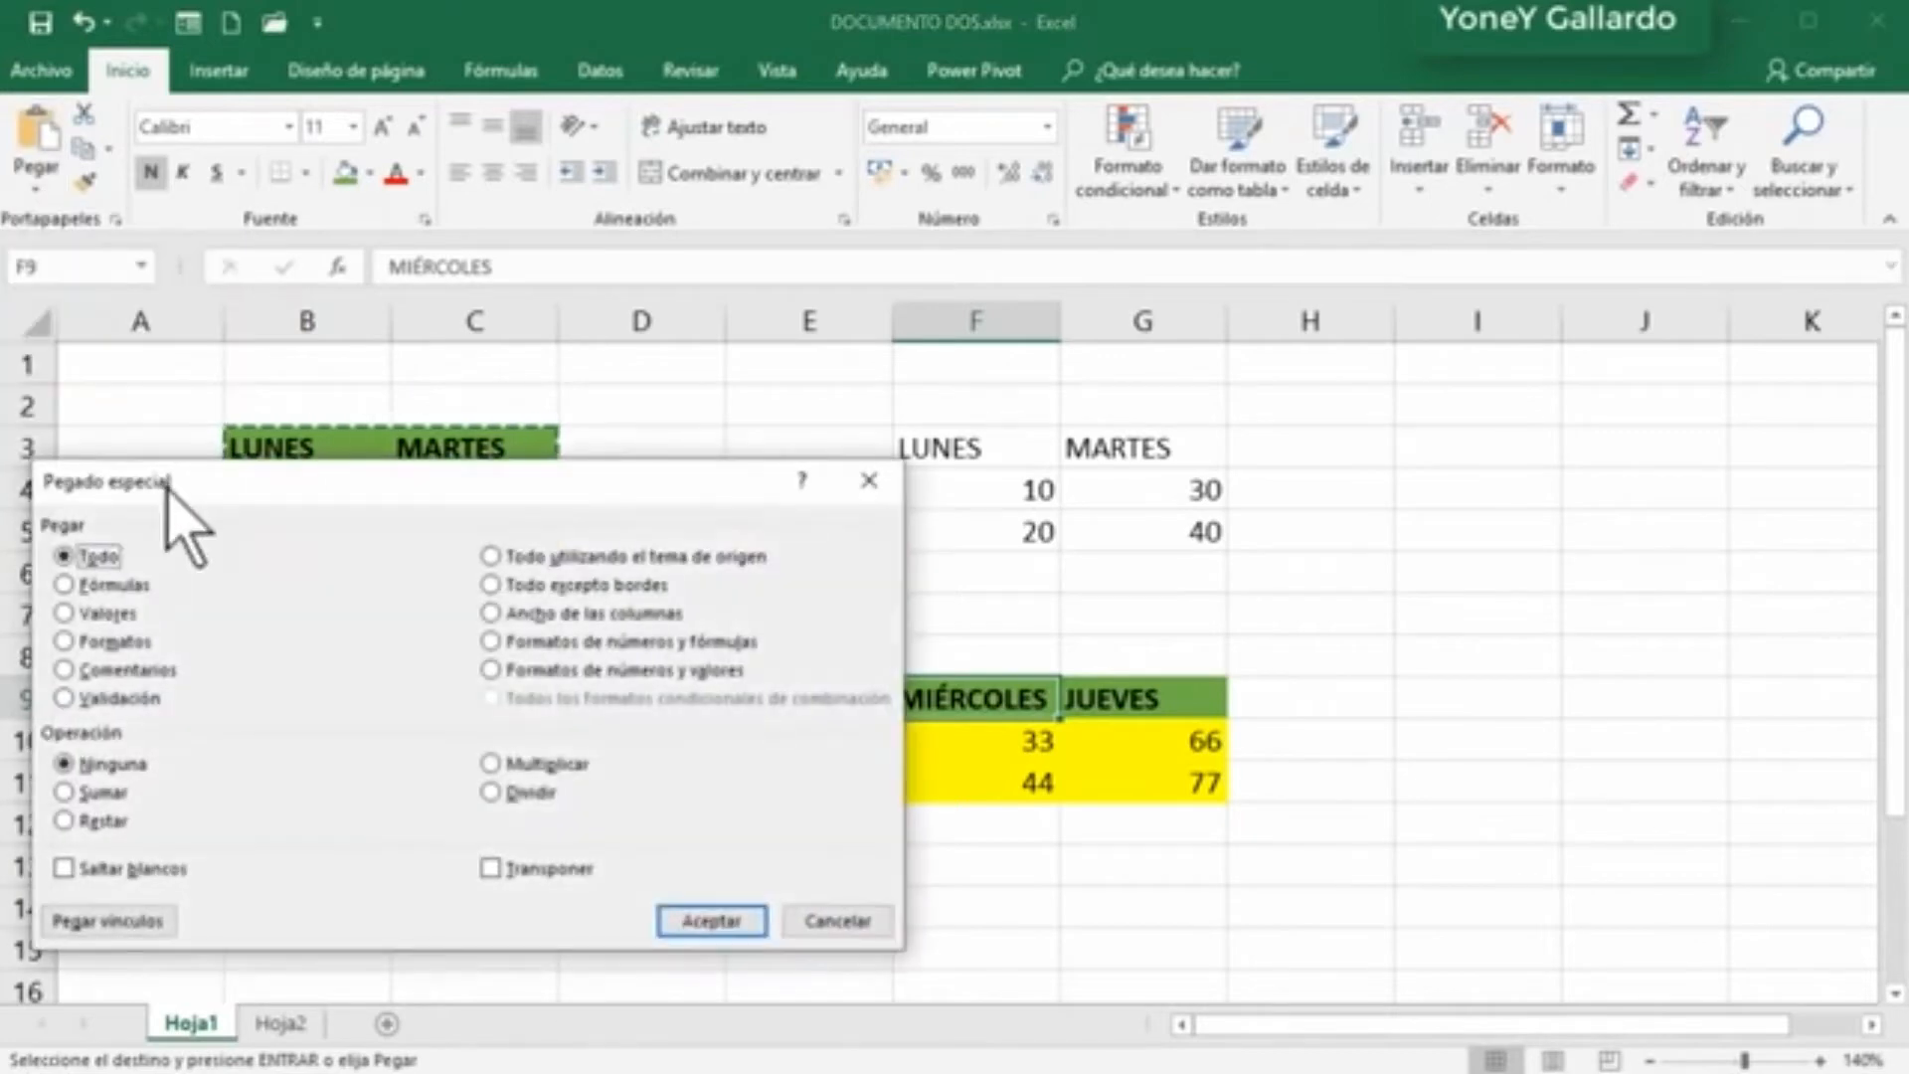
pyautogui.click(98, 587)
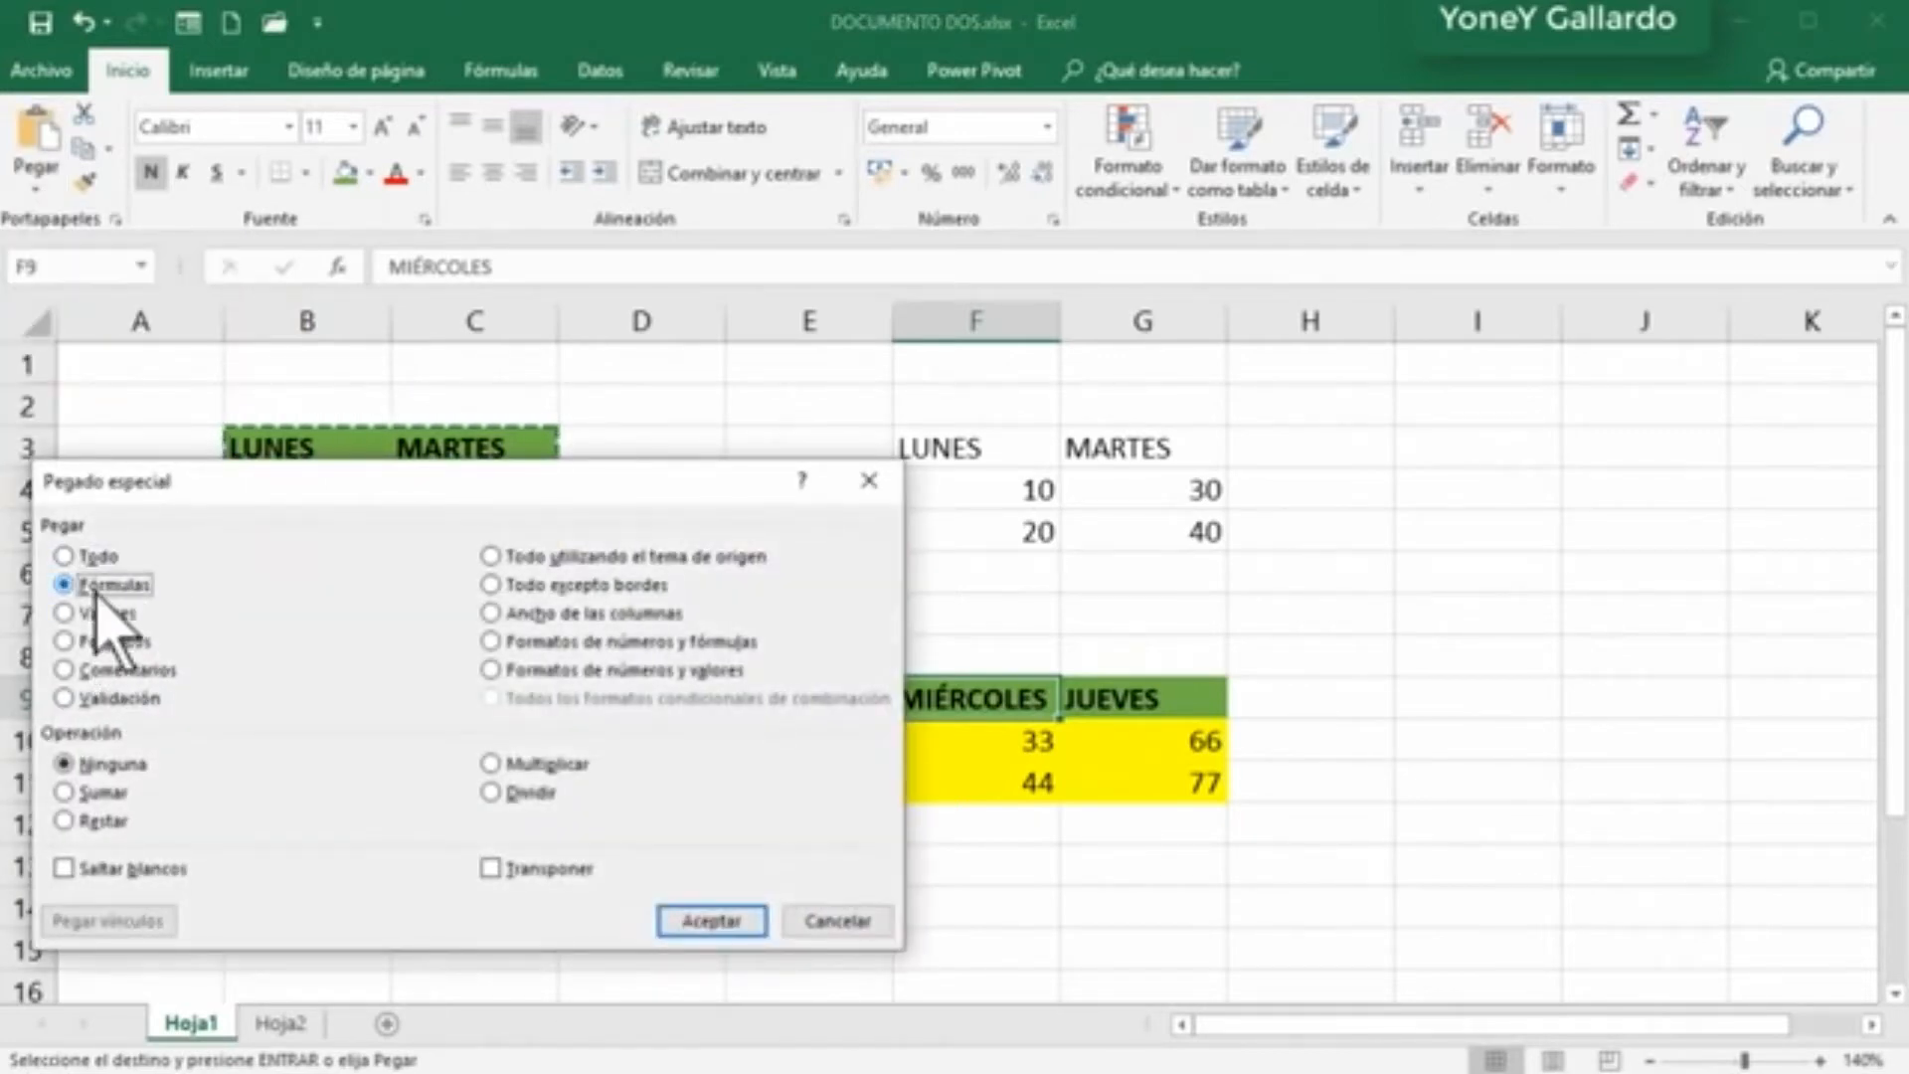
pyautogui.moveTo(460, 490); pyautogui.dragTo(649, 449)
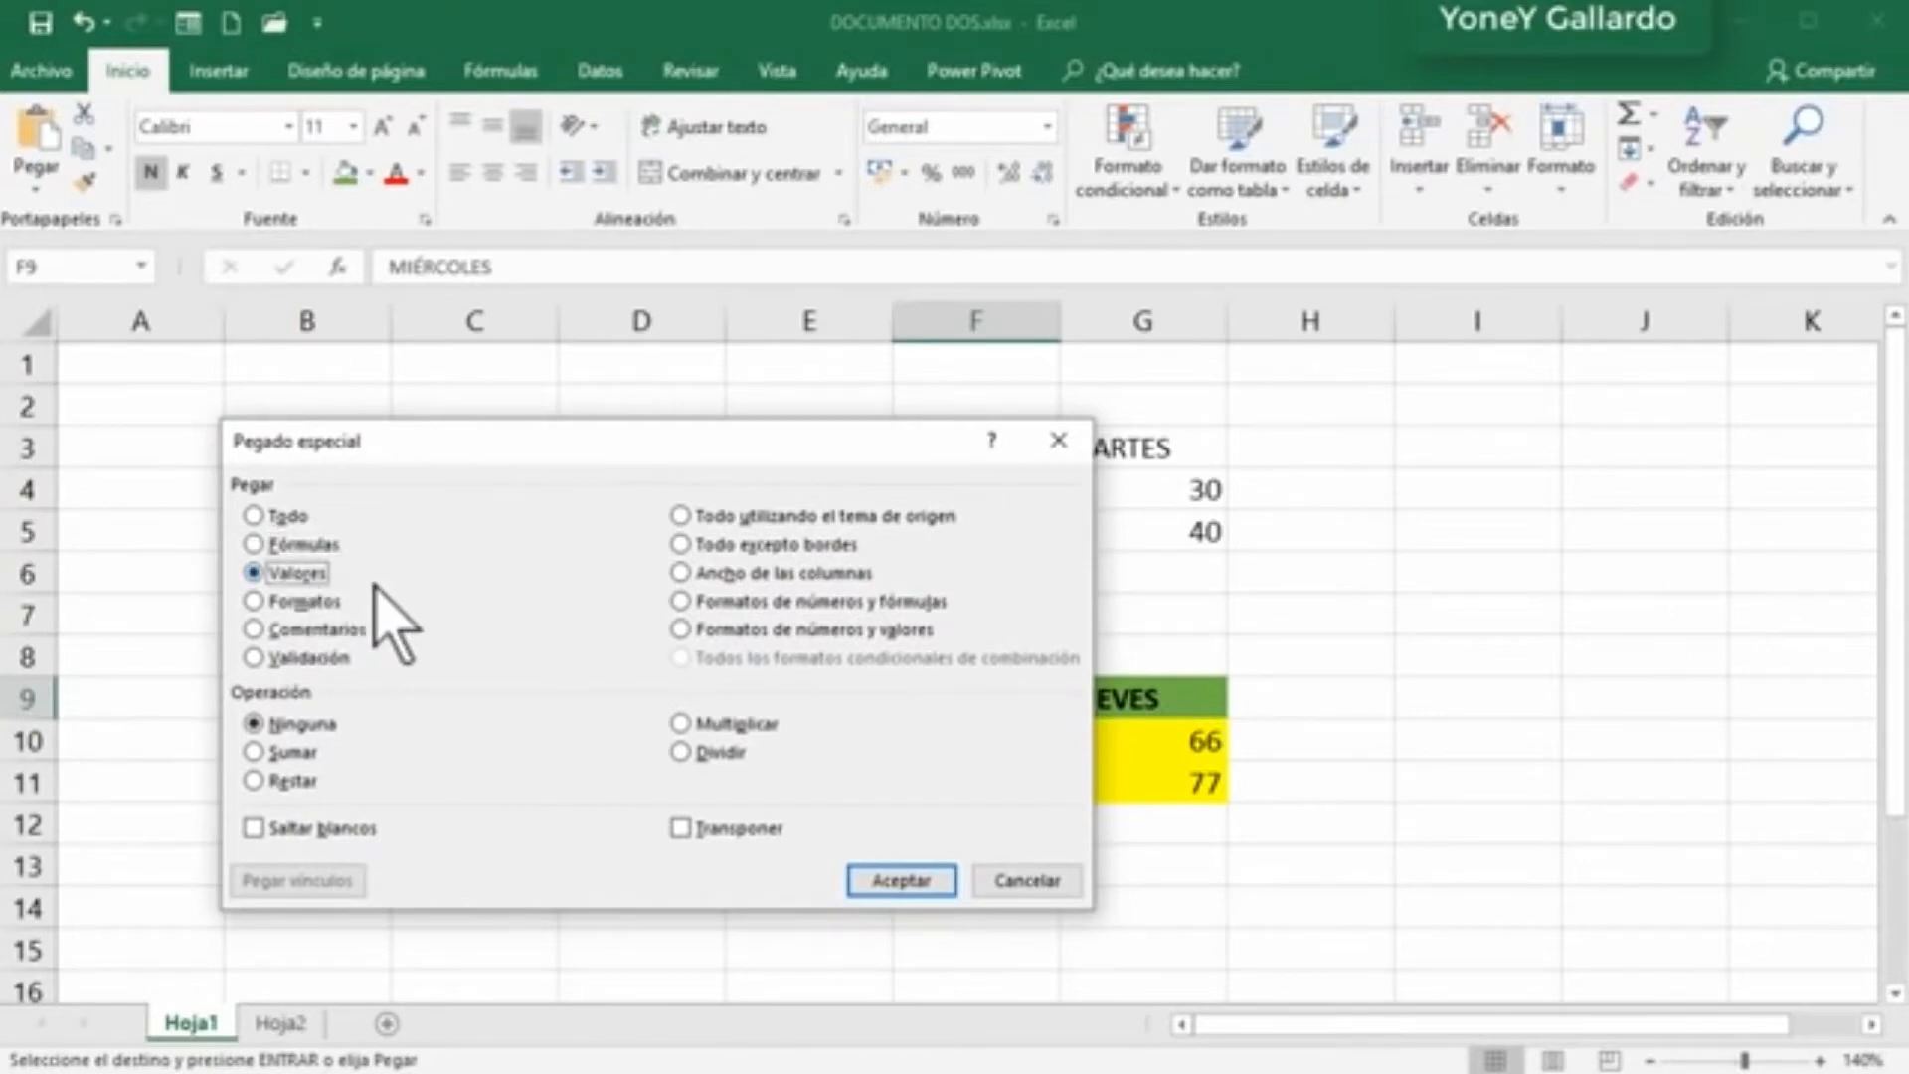
pyautogui.click(310, 604)
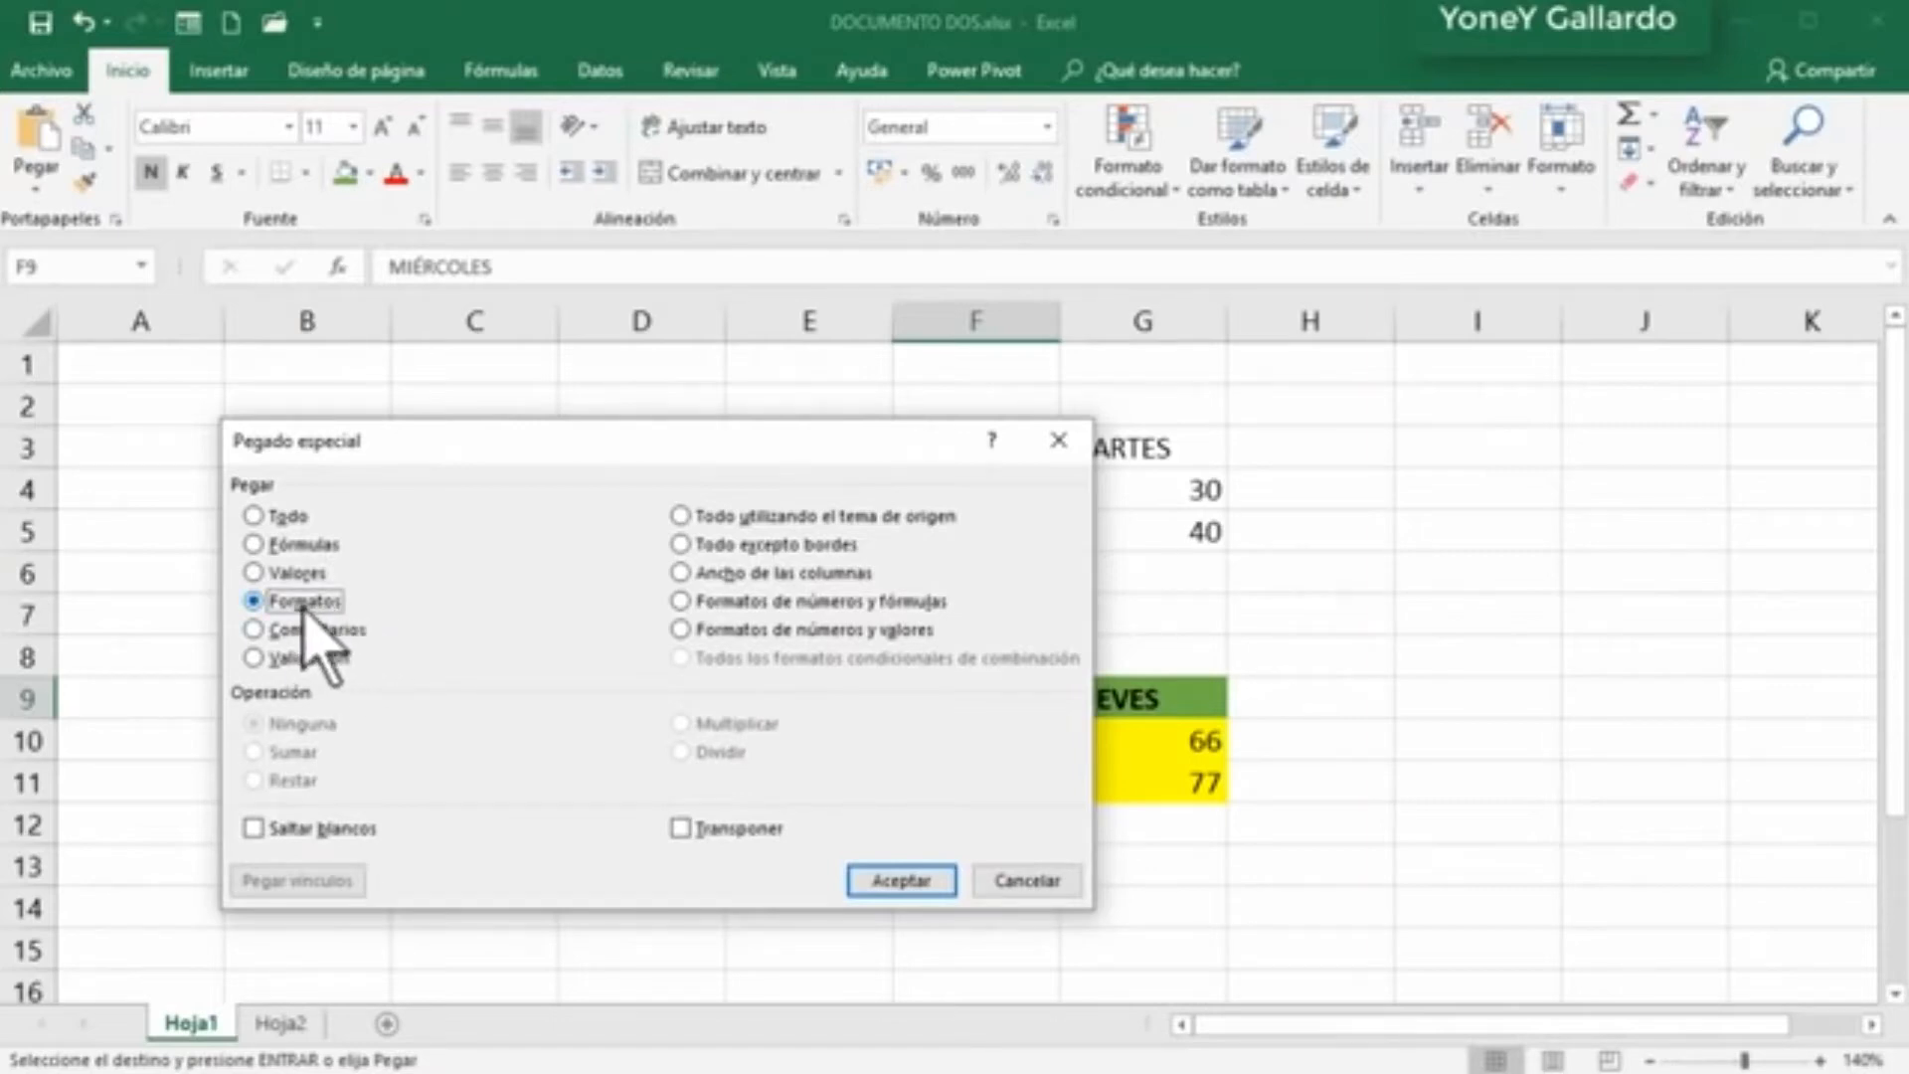
pyautogui.click(279, 546)
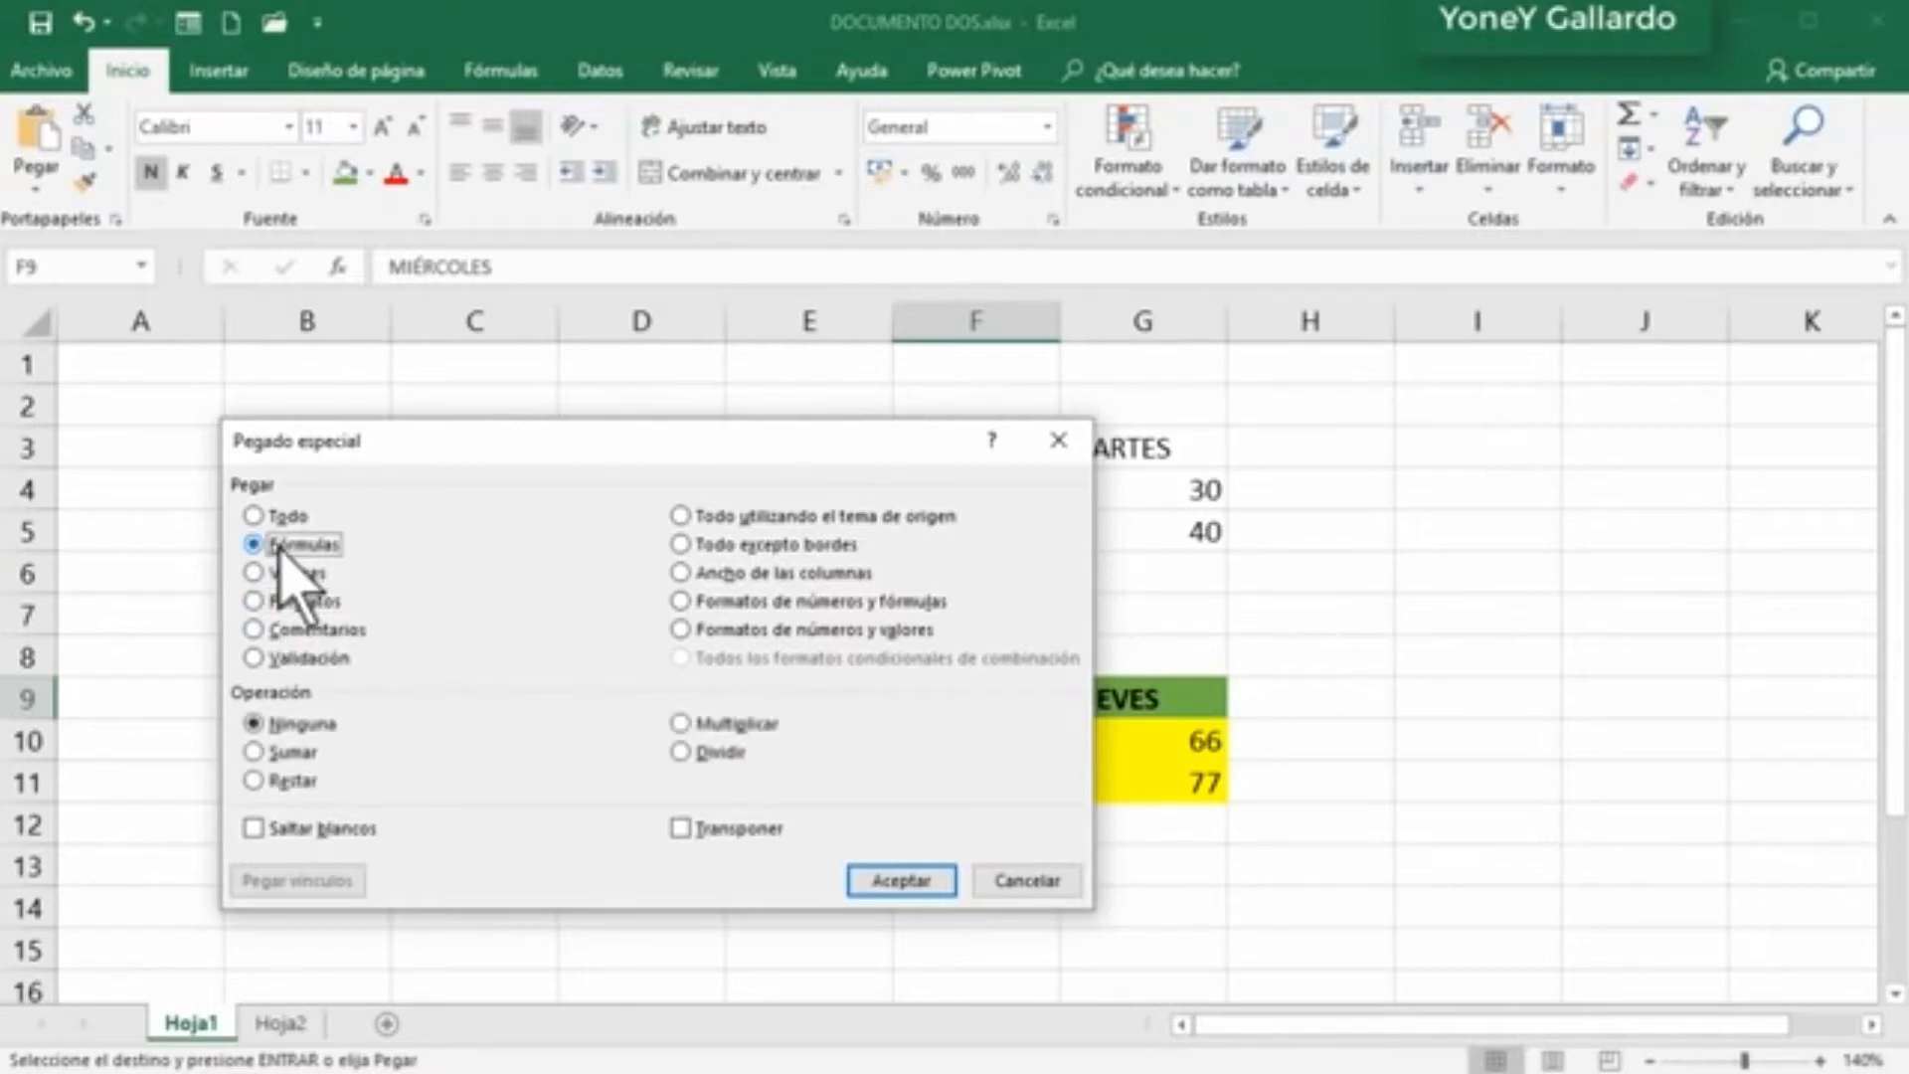
pyautogui.click(314, 631)
pyautogui.click(308, 658)
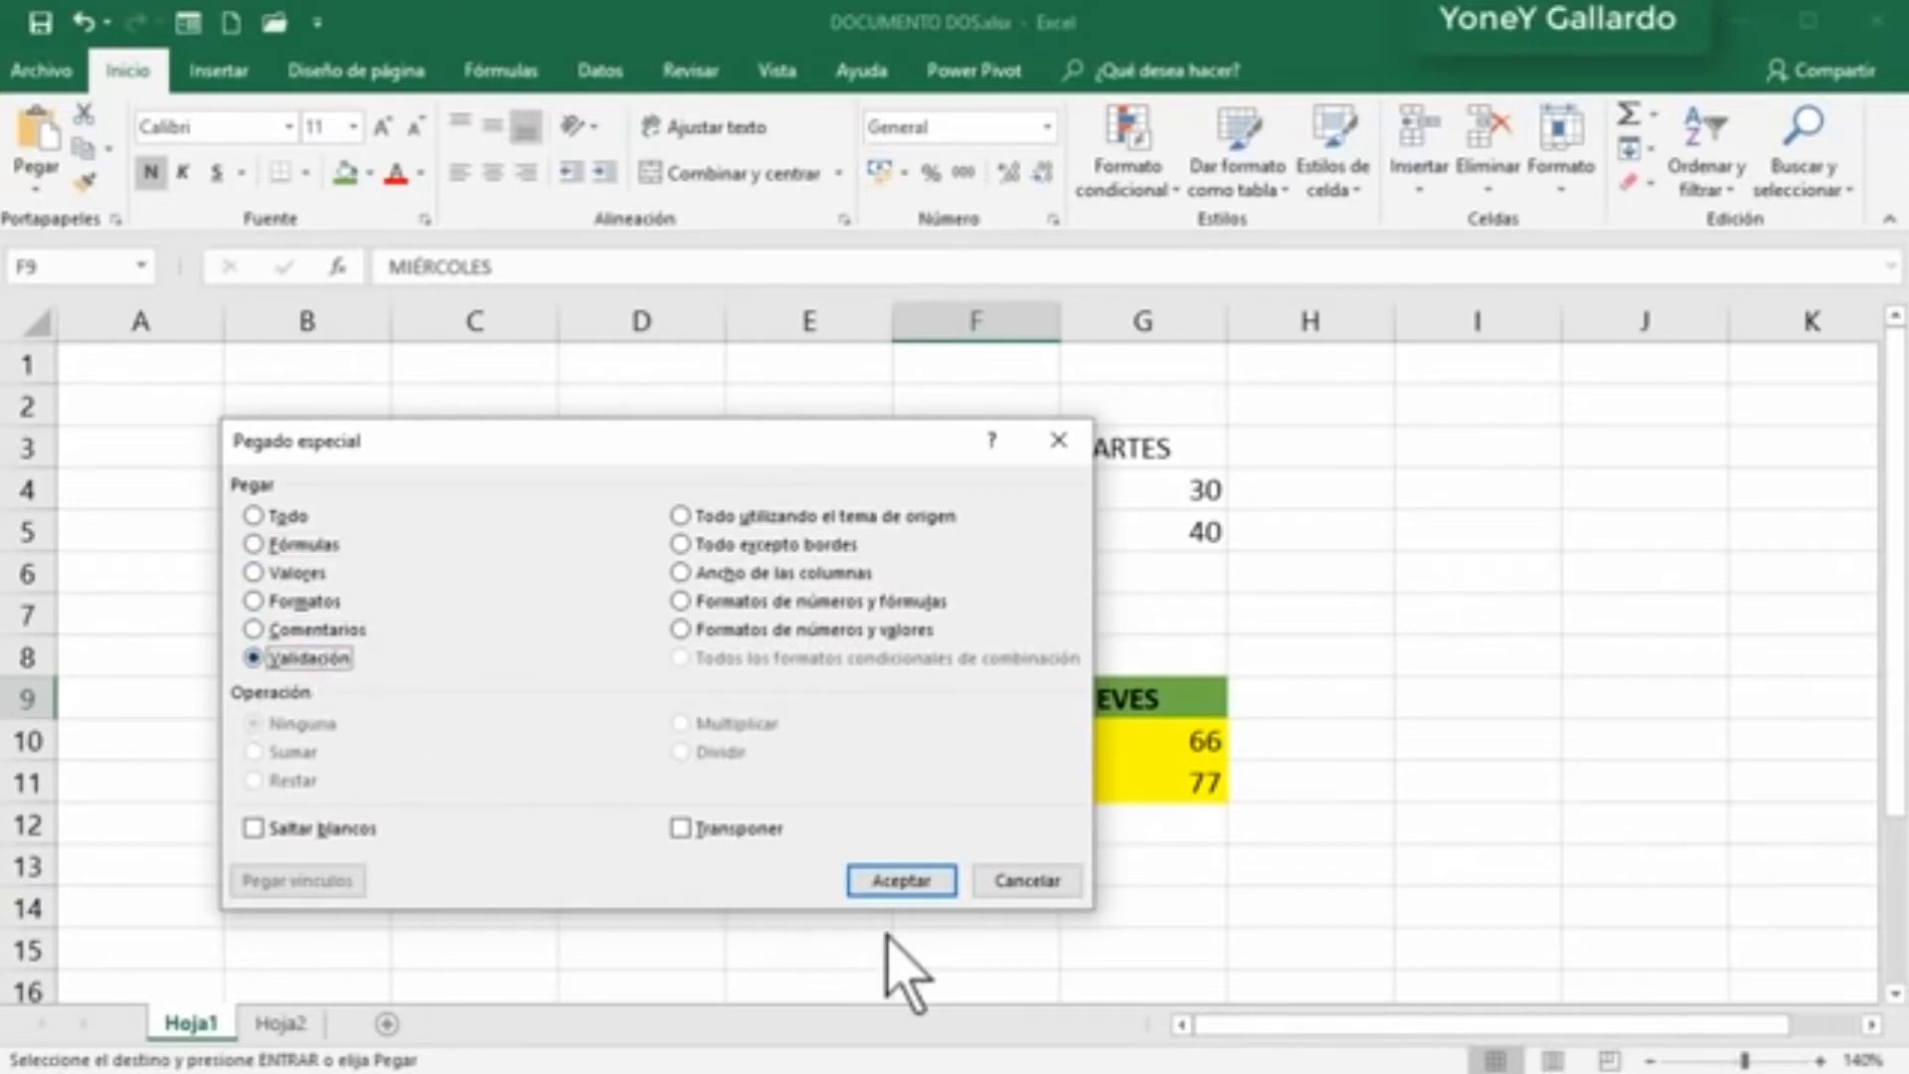
pyautogui.click(1004, 881)
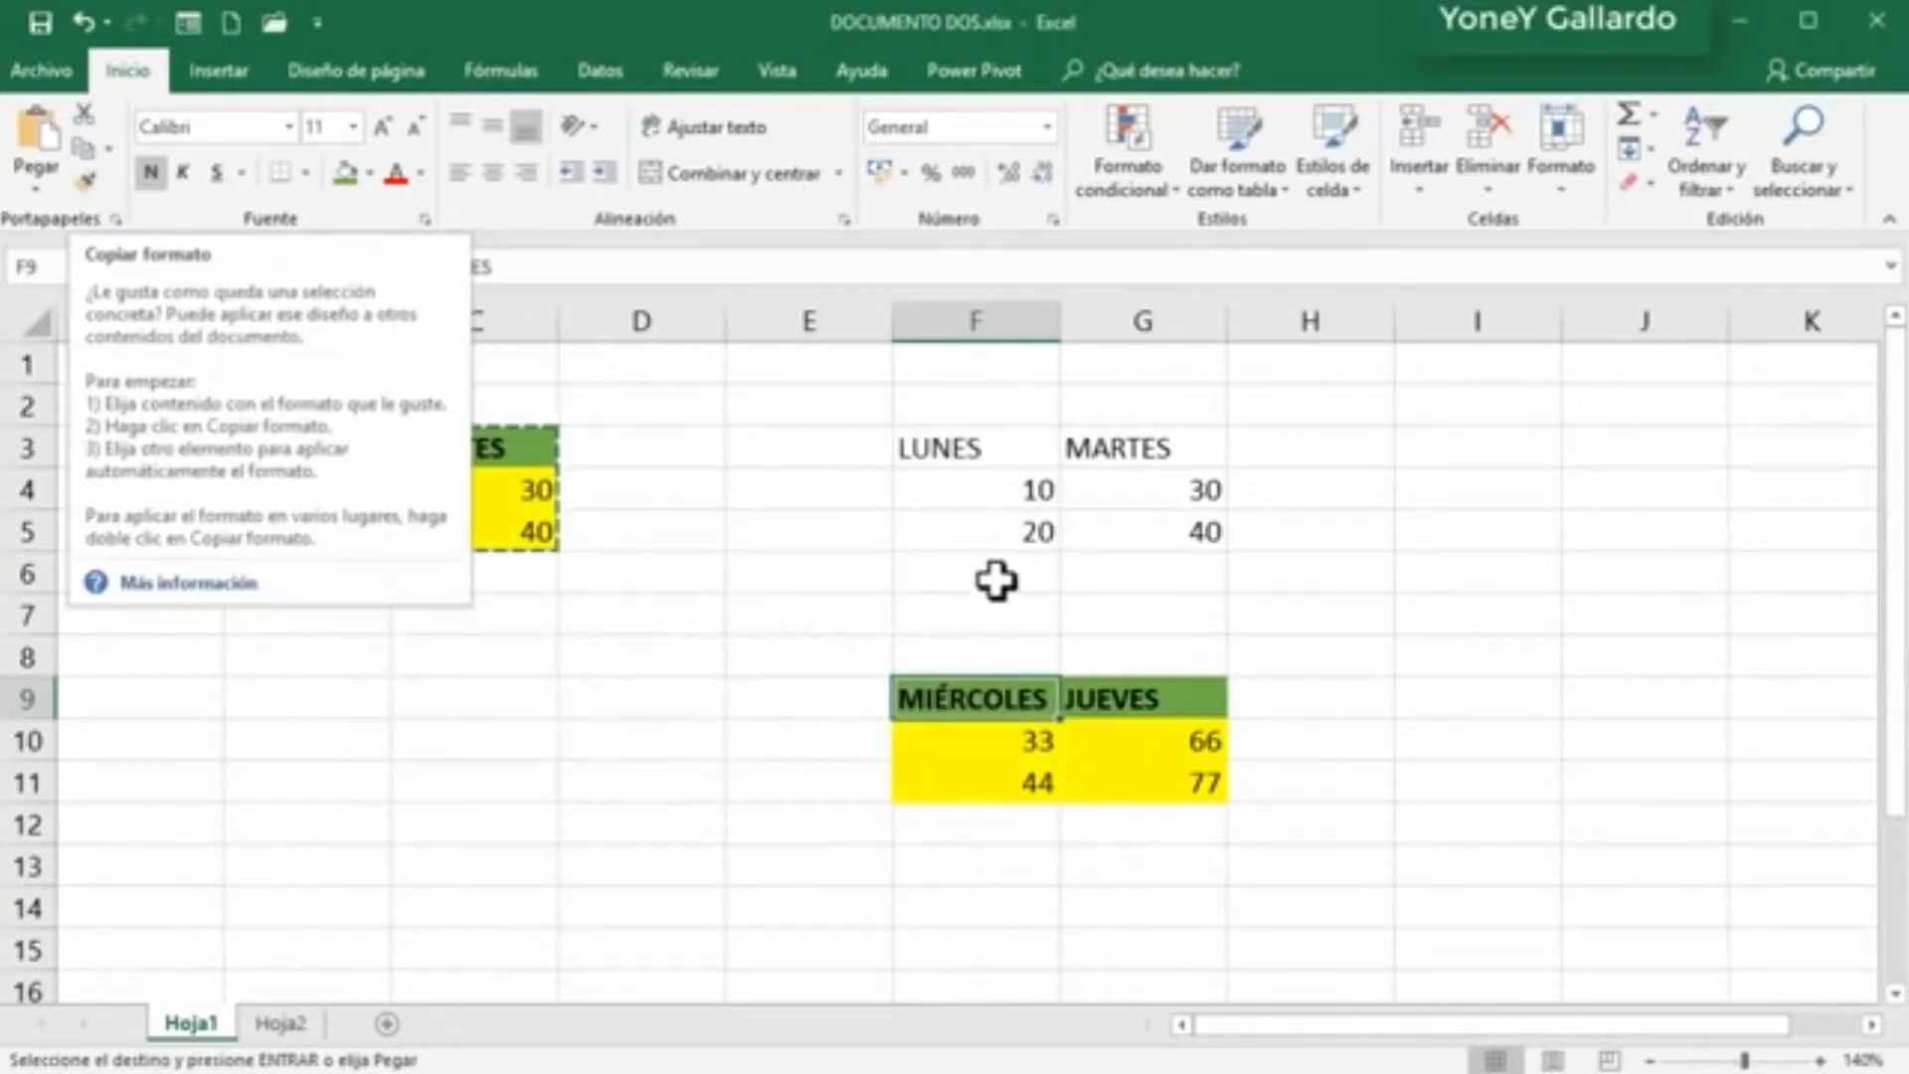
# Step: Copy the format of cell C5 onto the number cells F4:G5 with the Format Painter
pyautogui.click(989, 614)
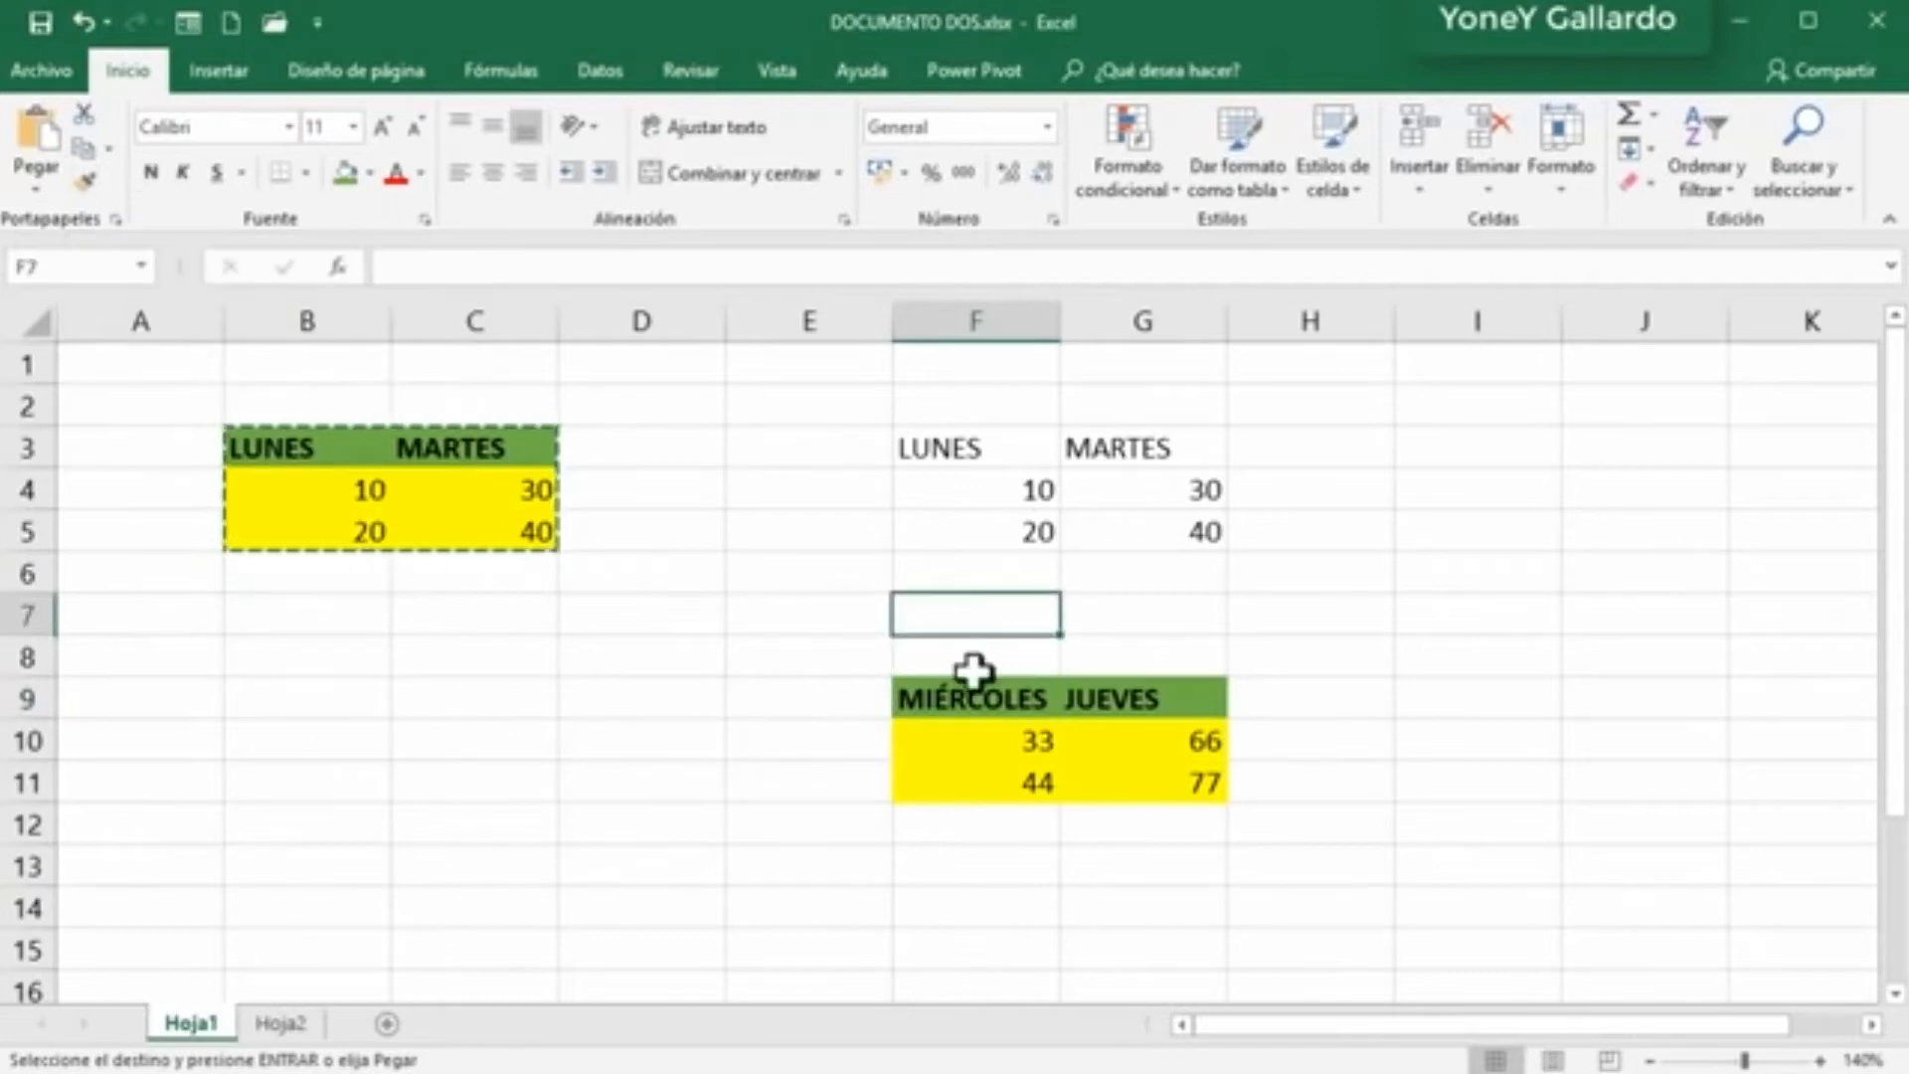
pyautogui.click(450, 518)
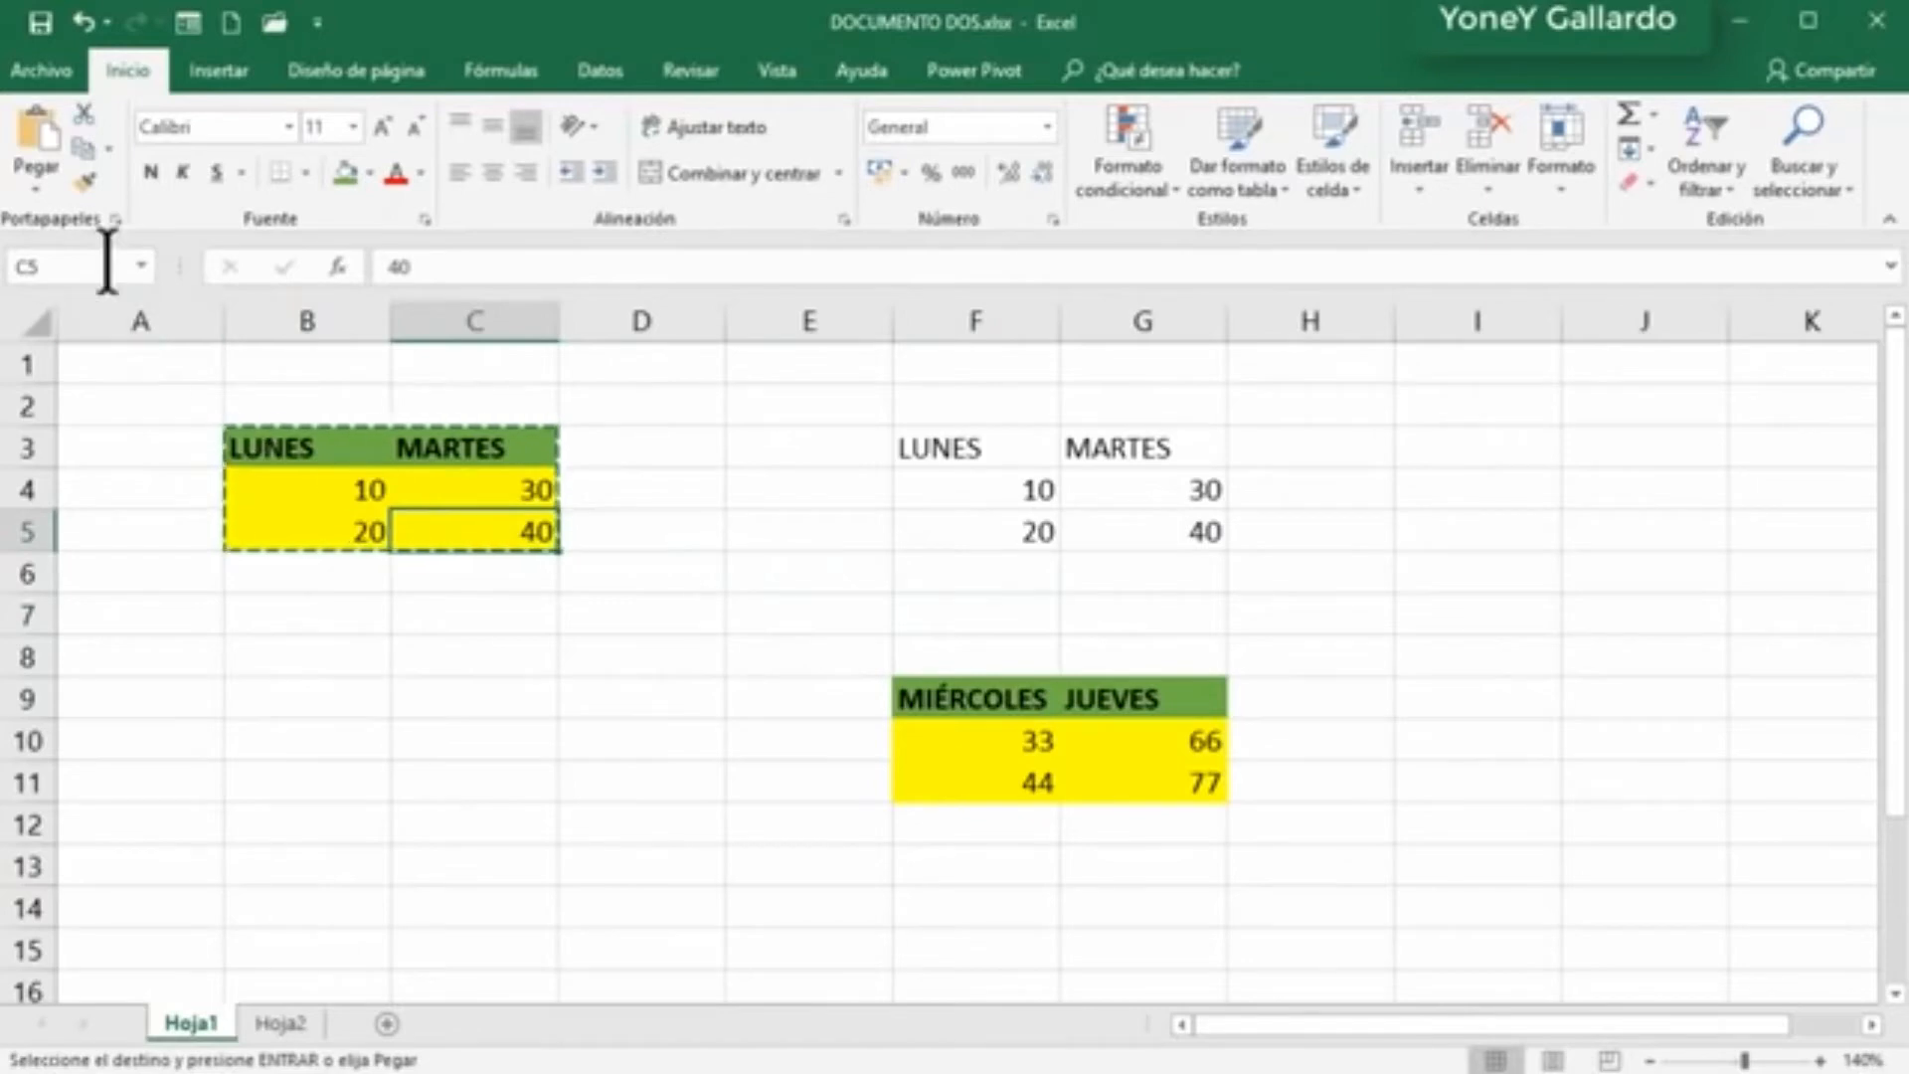
pyautogui.click(85, 180)
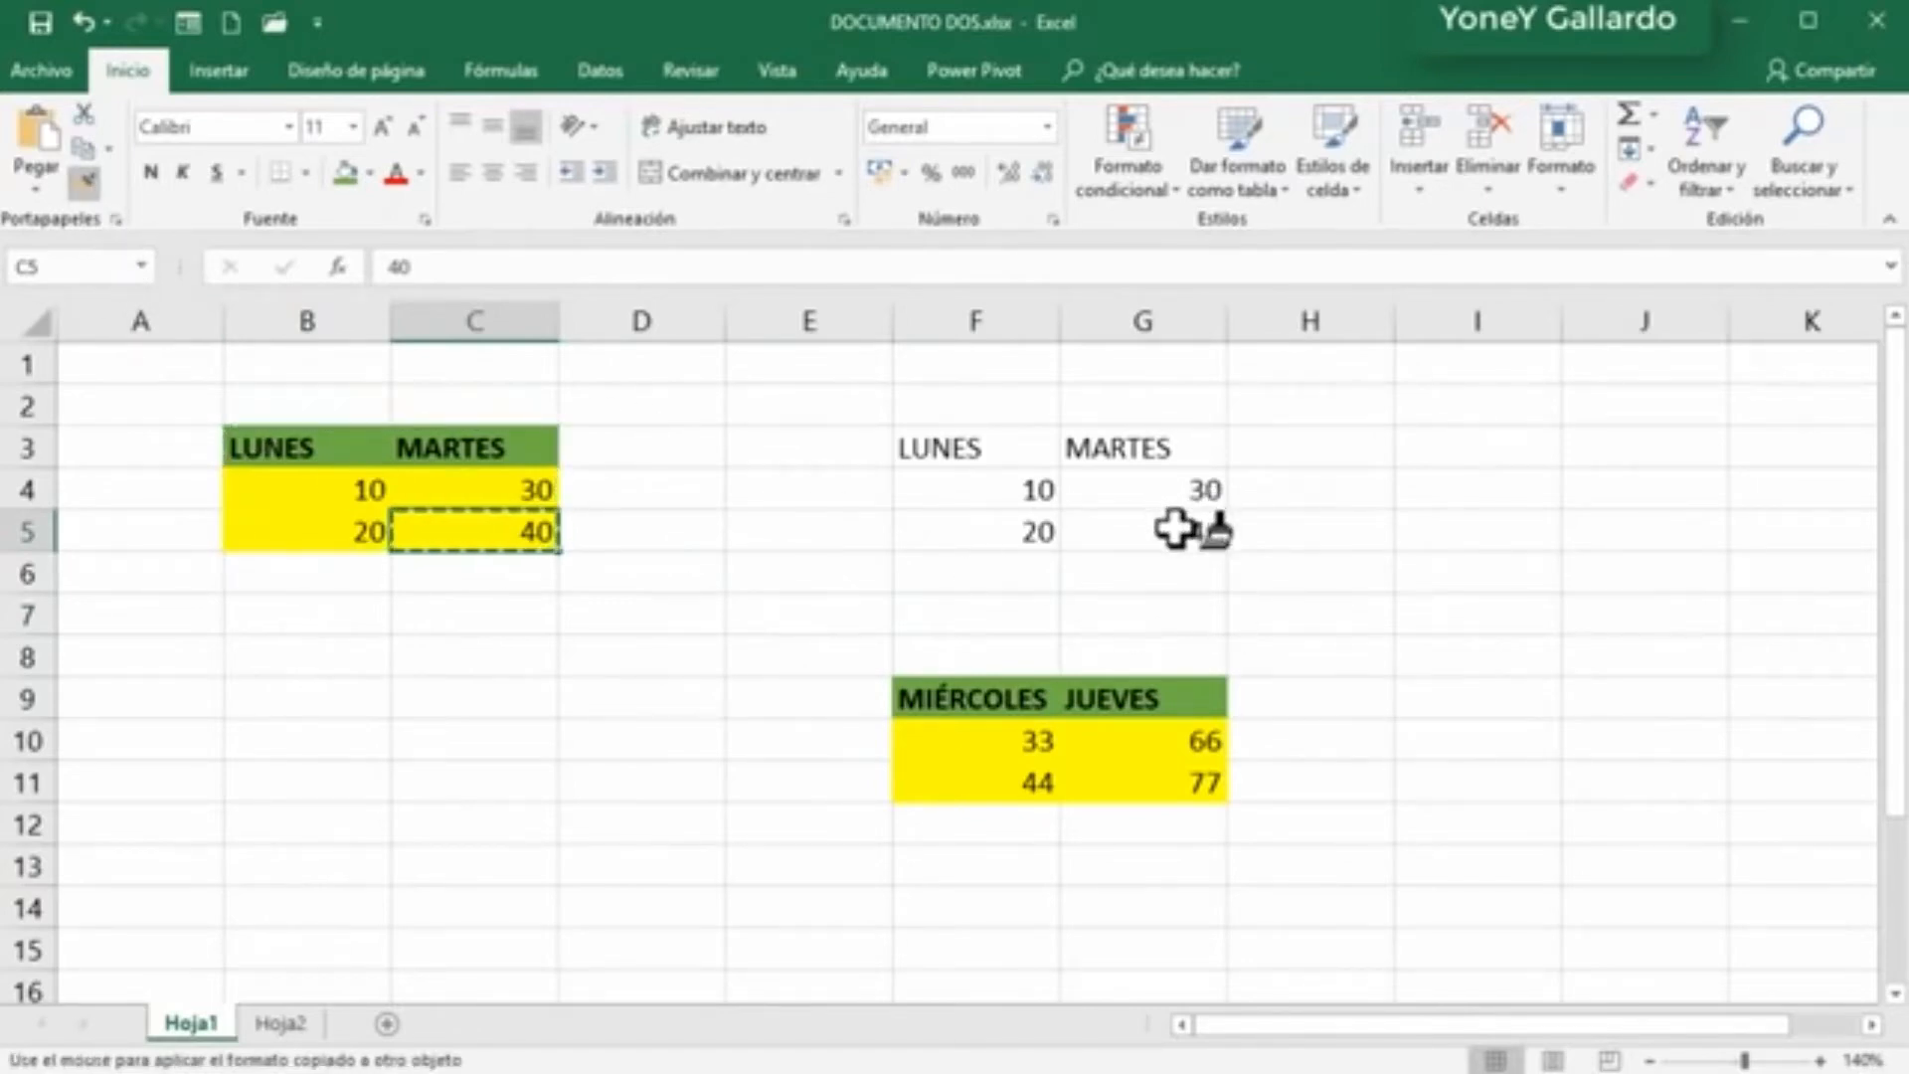
pyautogui.moveTo(1175, 529); pyautogui.dragTo(971, 499)
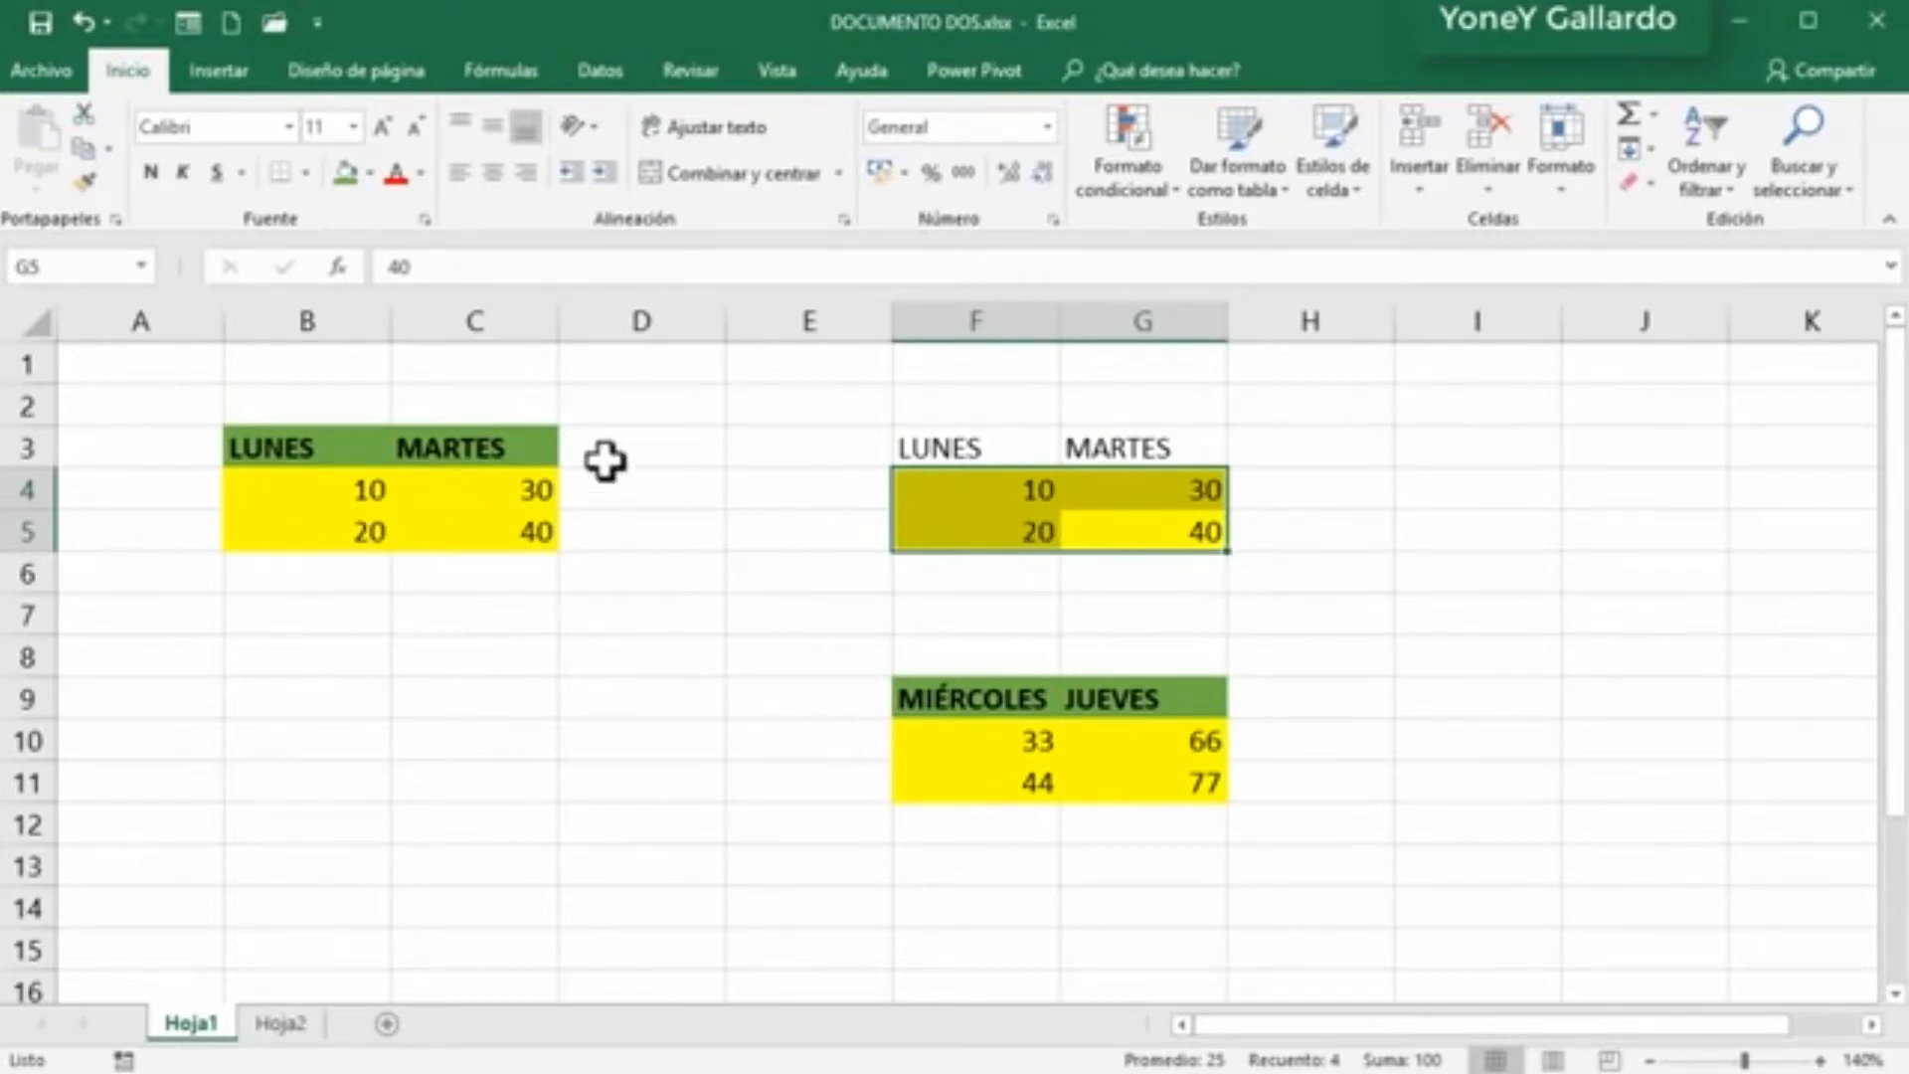
# Step: Copy the format of header cell C3 onto the headers F3:G3 with the Format Painter
pyautogui.click(441, 444)
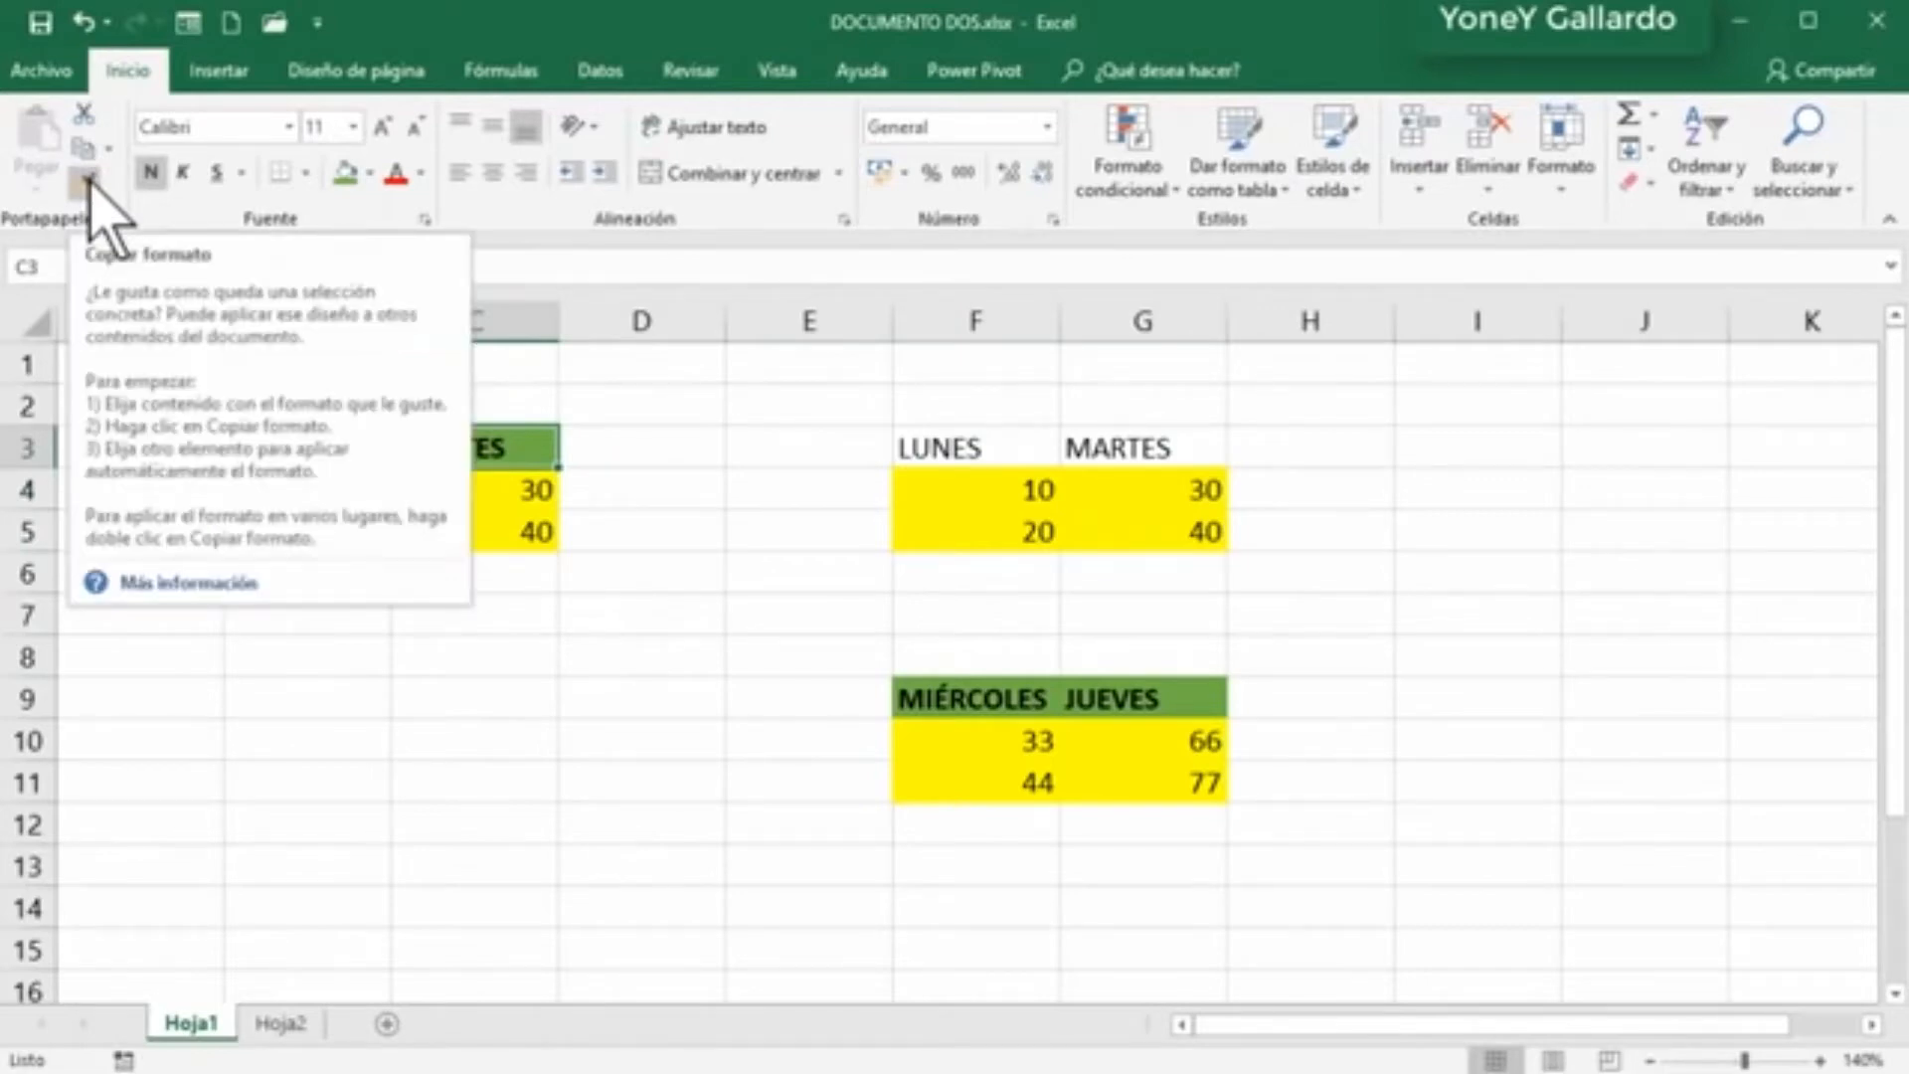
pyautogui.click(87, 181)
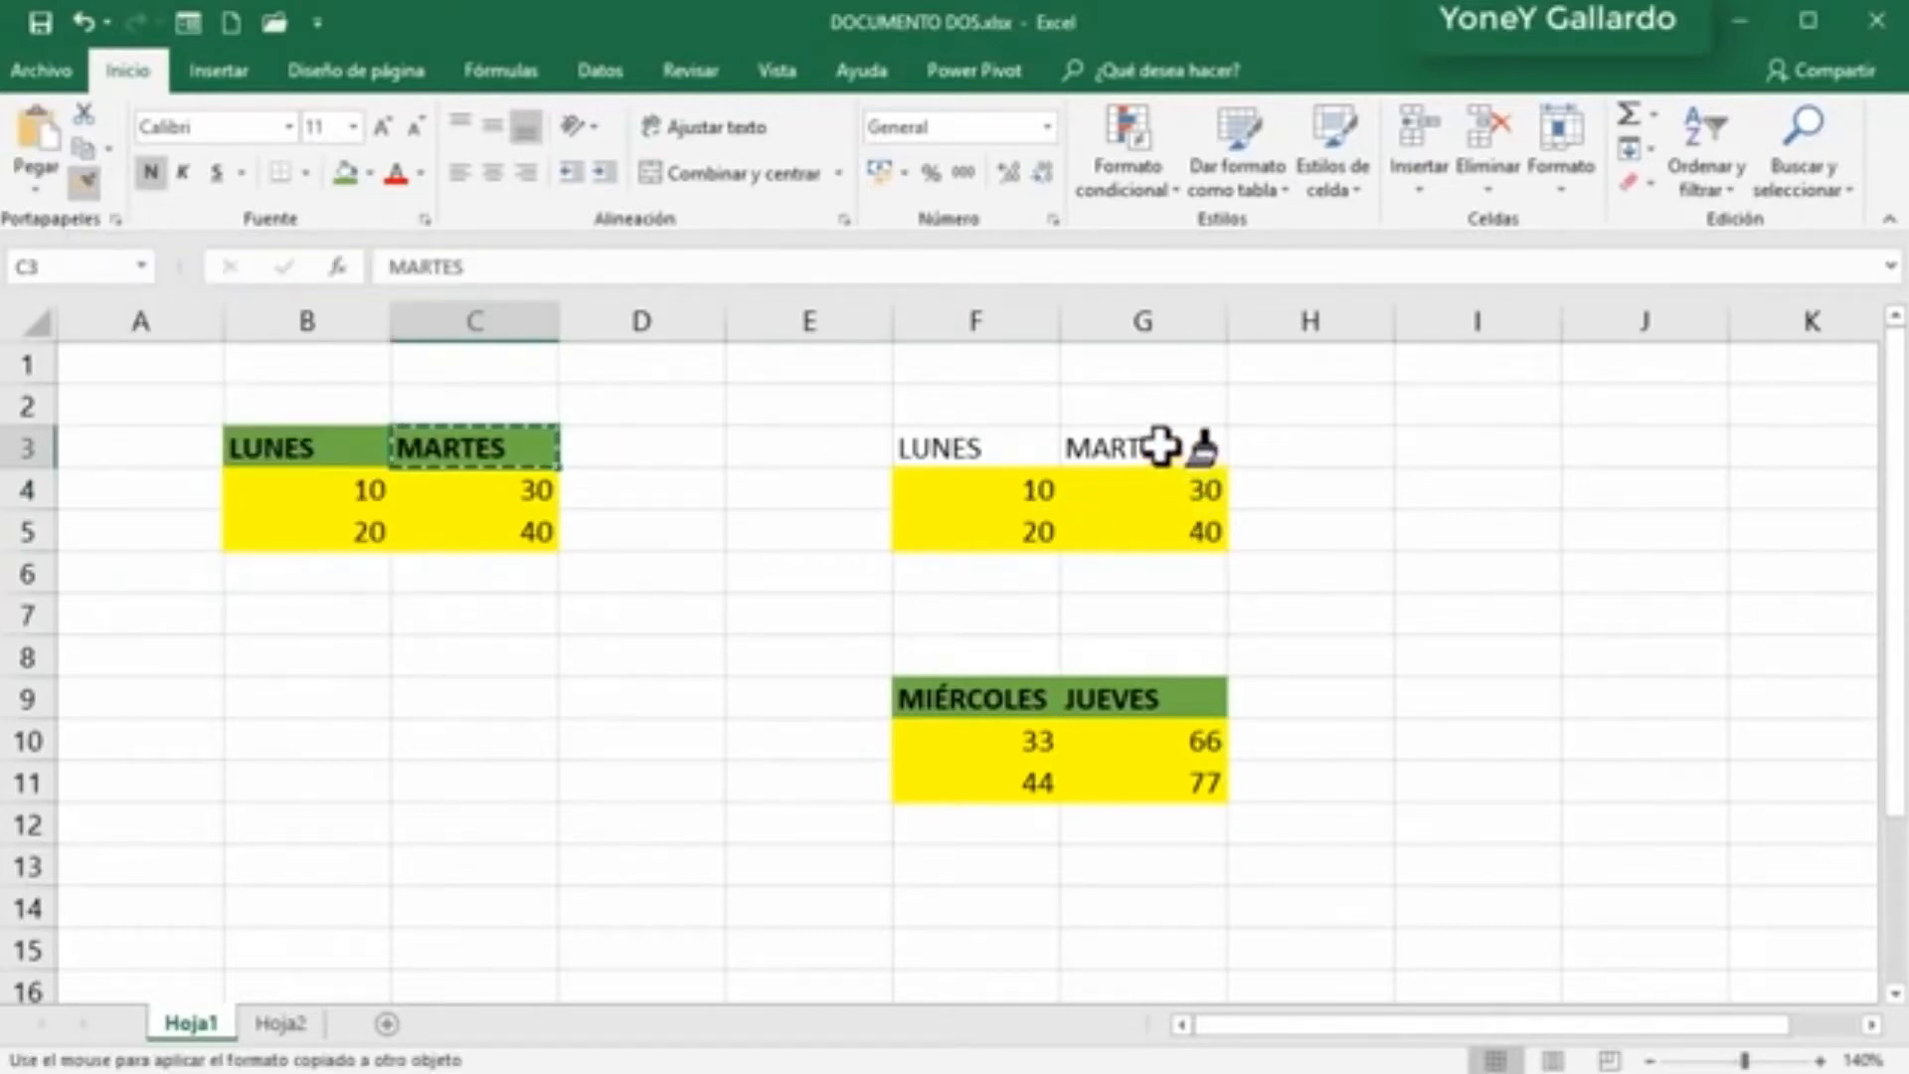
pyautogui.moveTo(1160, 447); pyautogui.dragTo(967, 447)
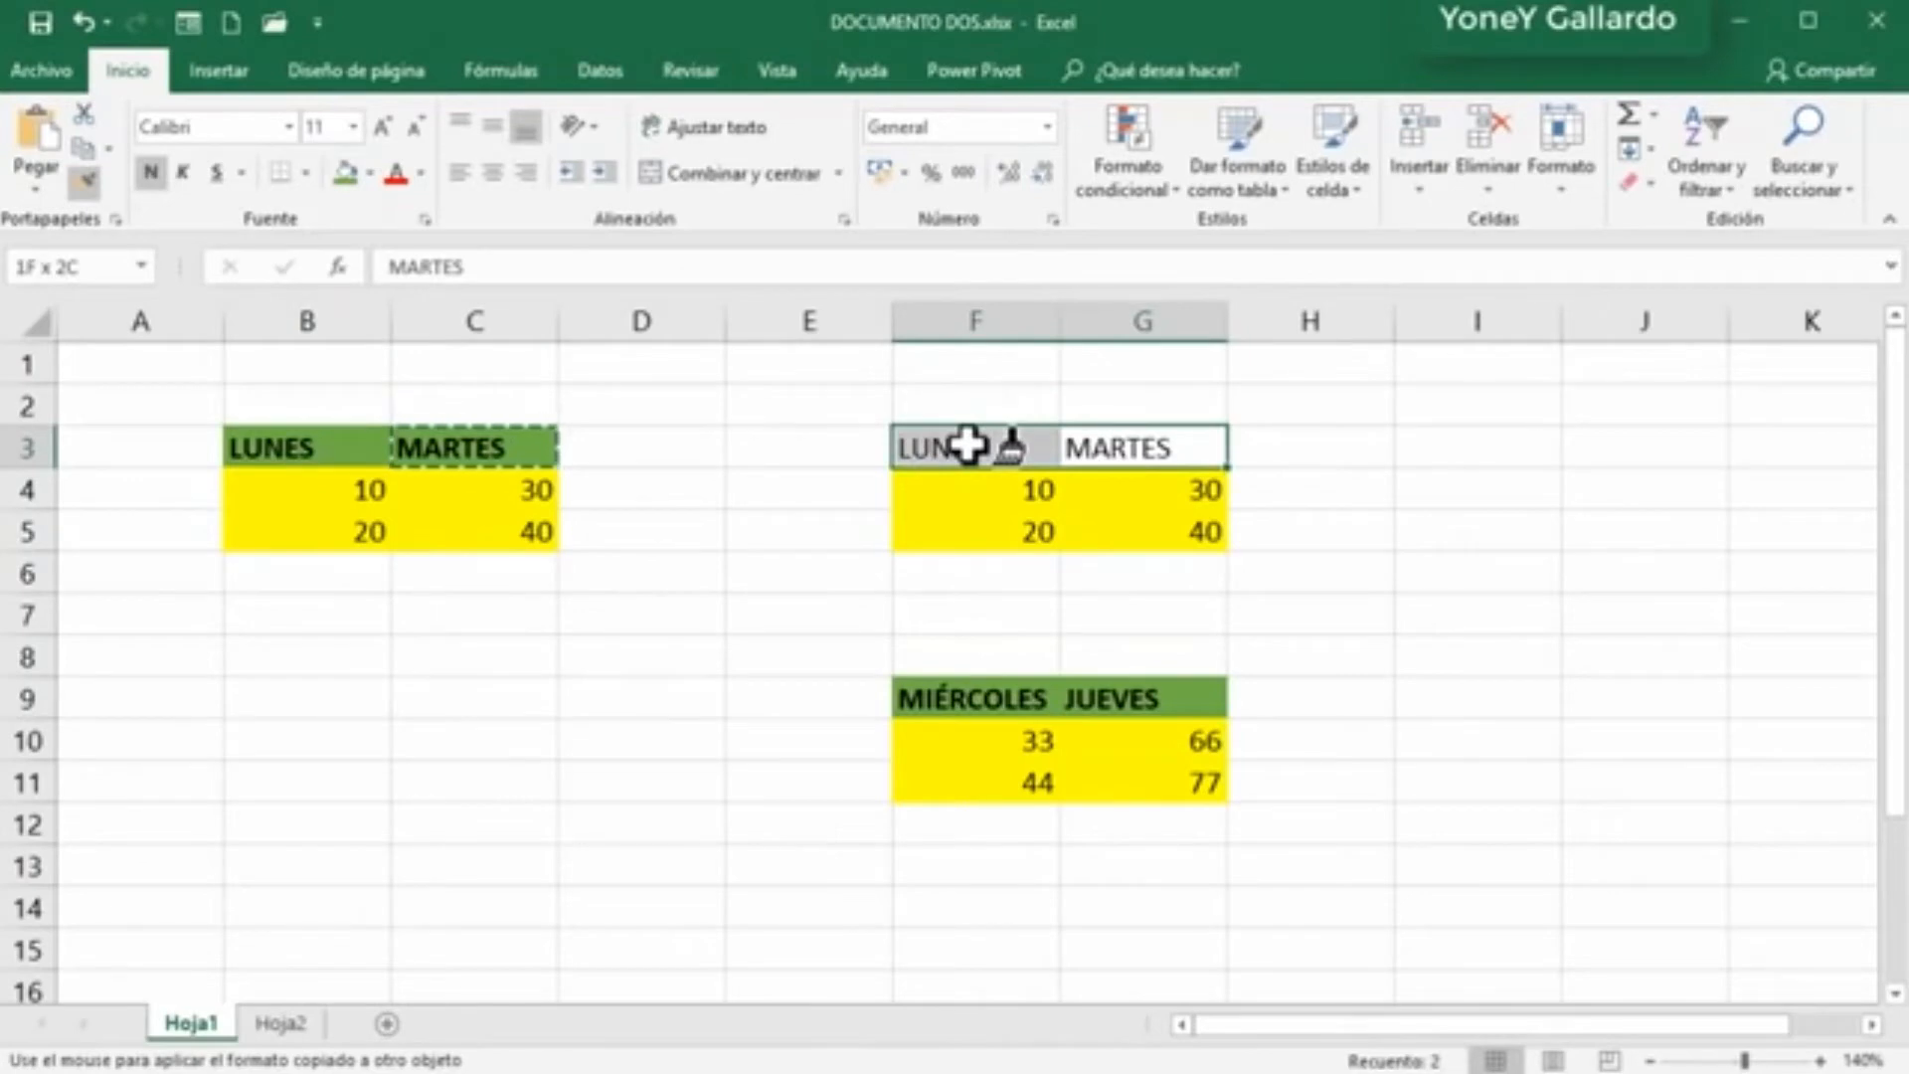
pyautogui.moveTo(968, 448); pyautogui.dragTo(969, 449)
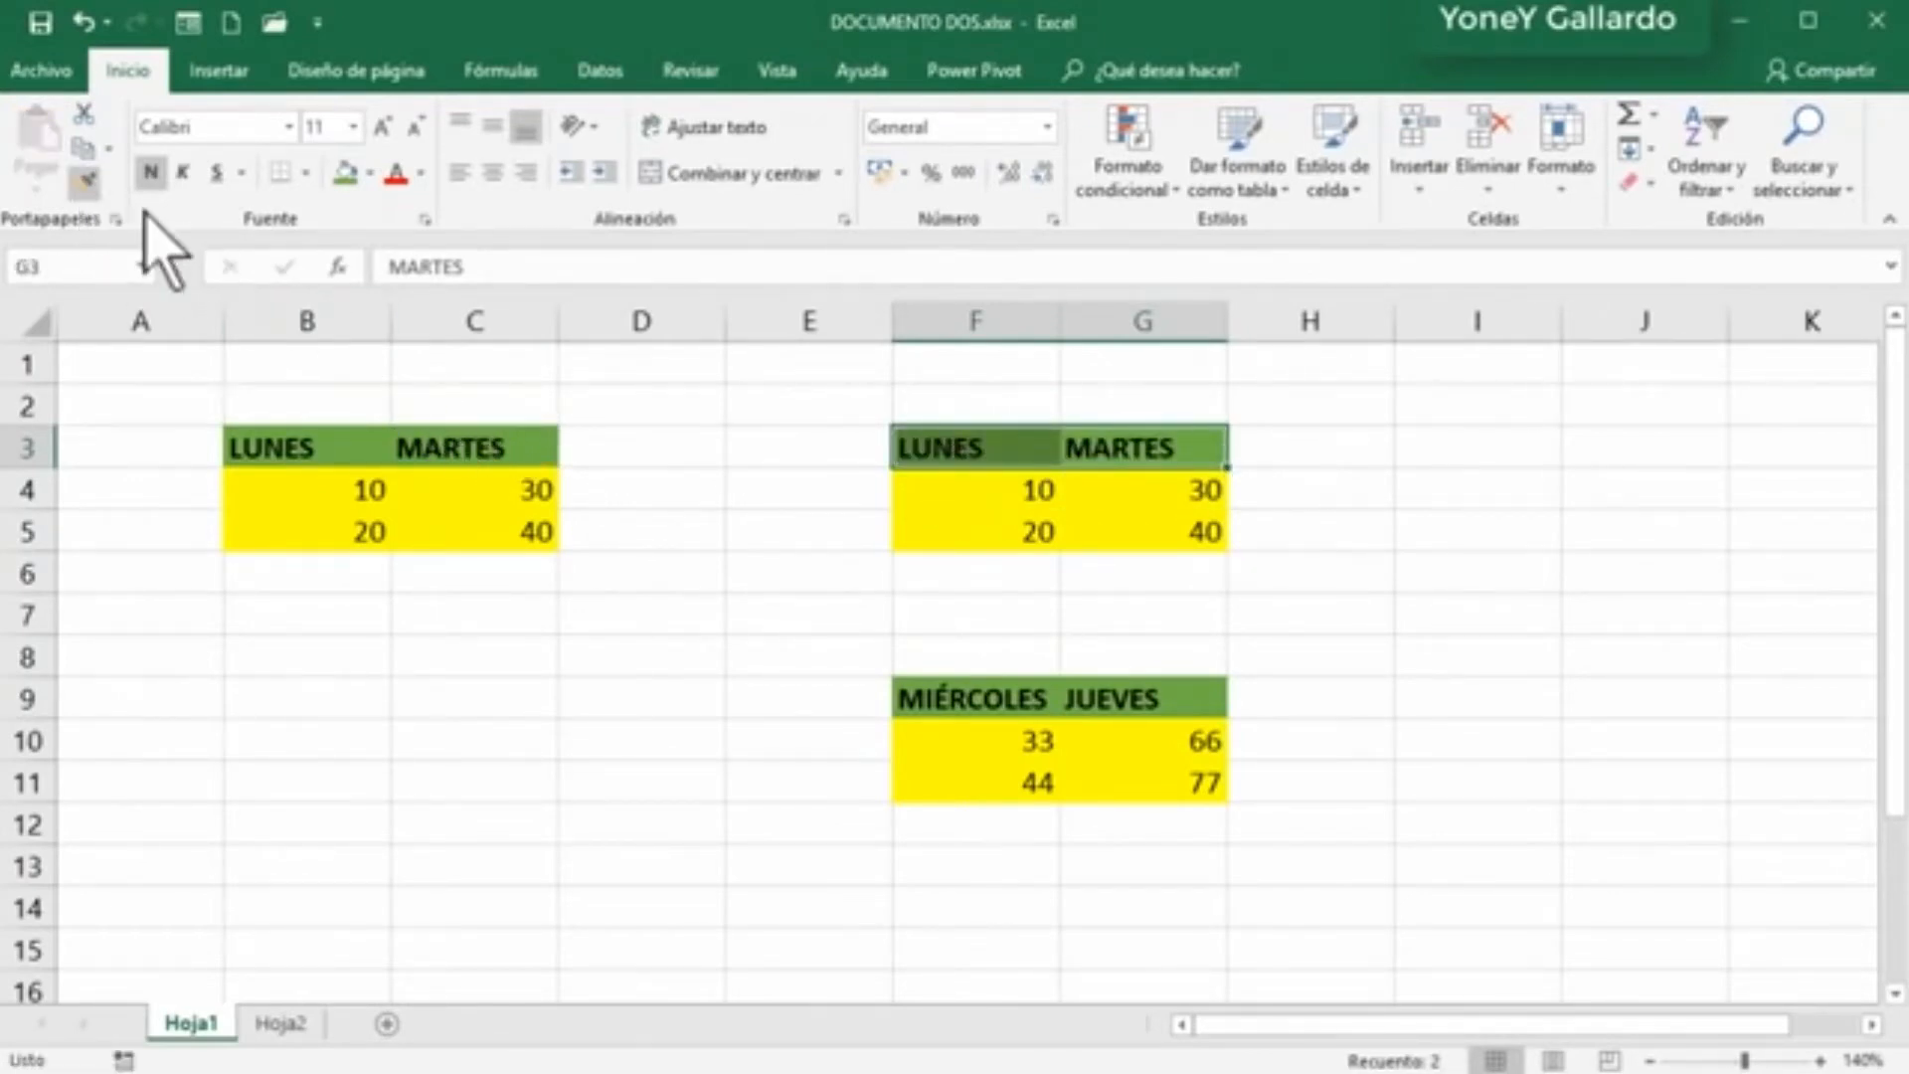
pyautogui.click(935, 530)
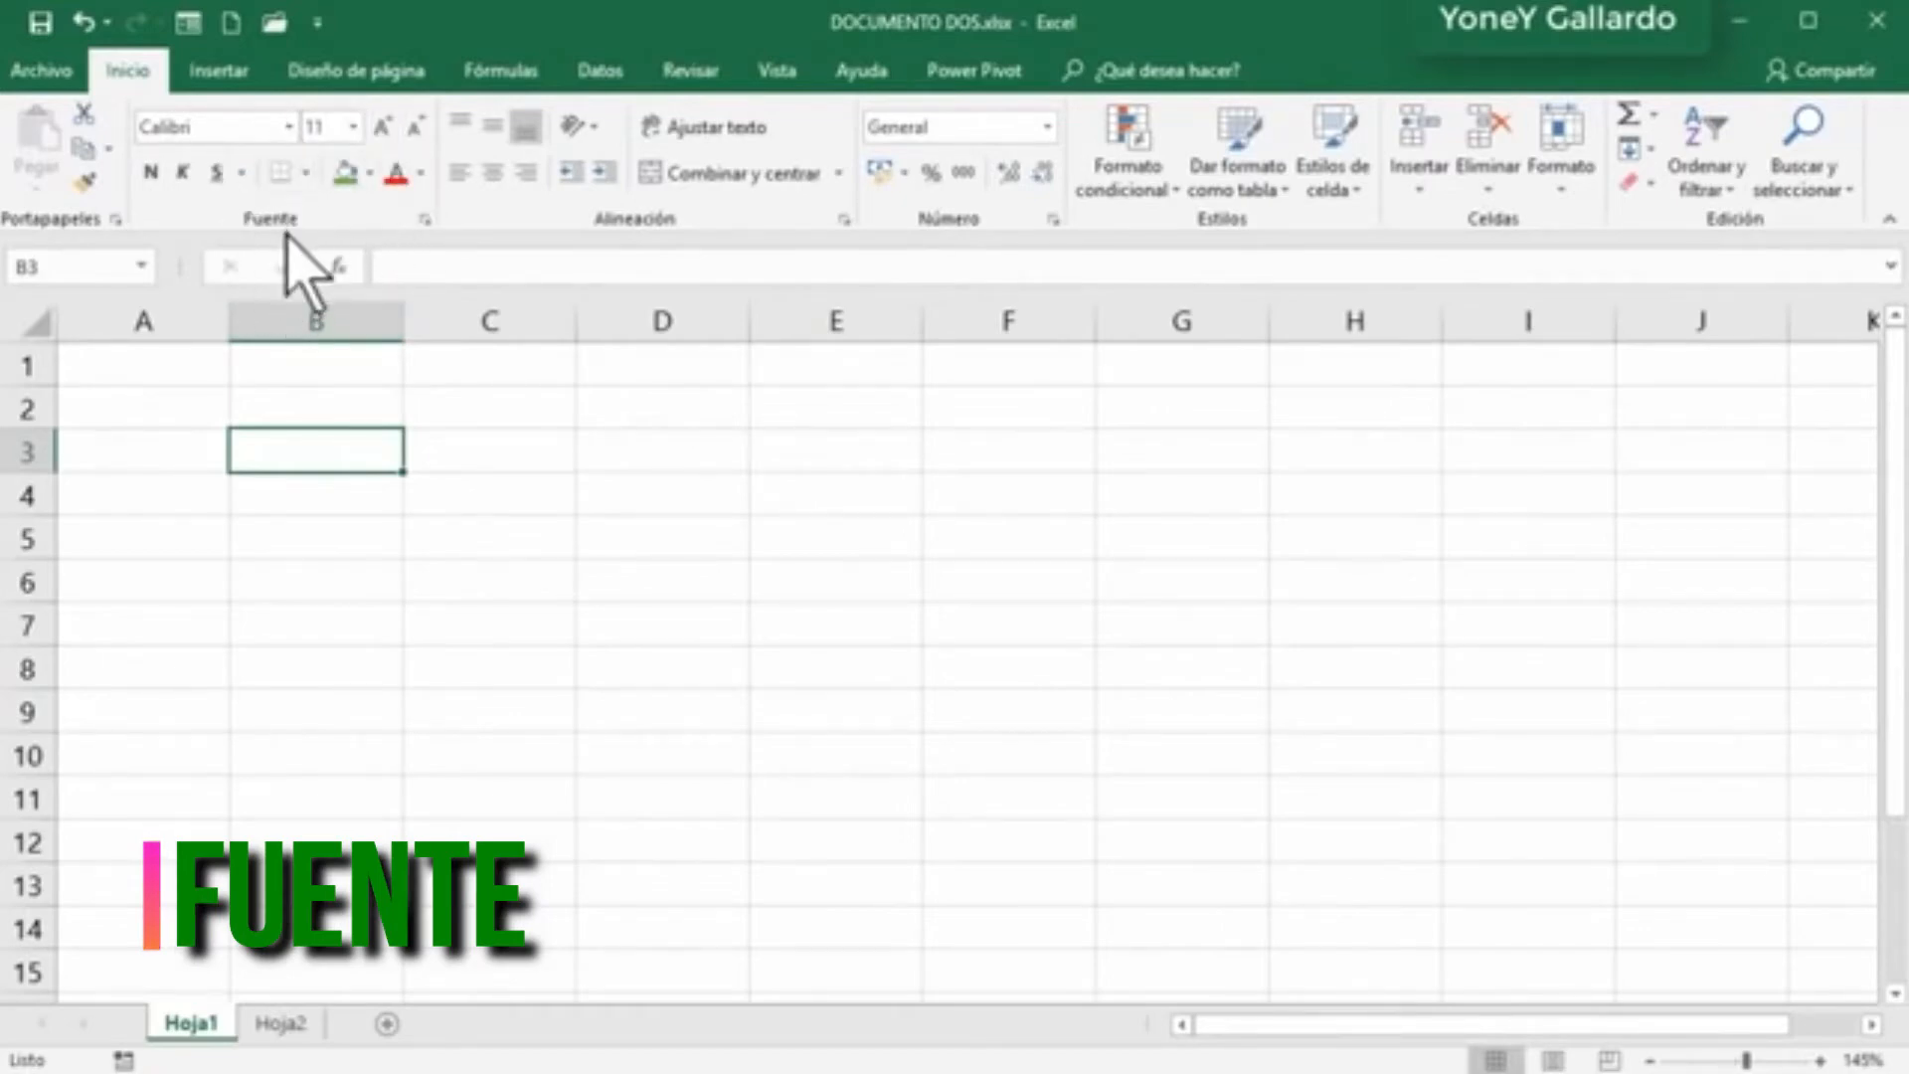
# Step: Enter the header LUNES in cell B3 of the empty sheet
pyautogui.click(481, 555)
pyautogui.click(315, 457)
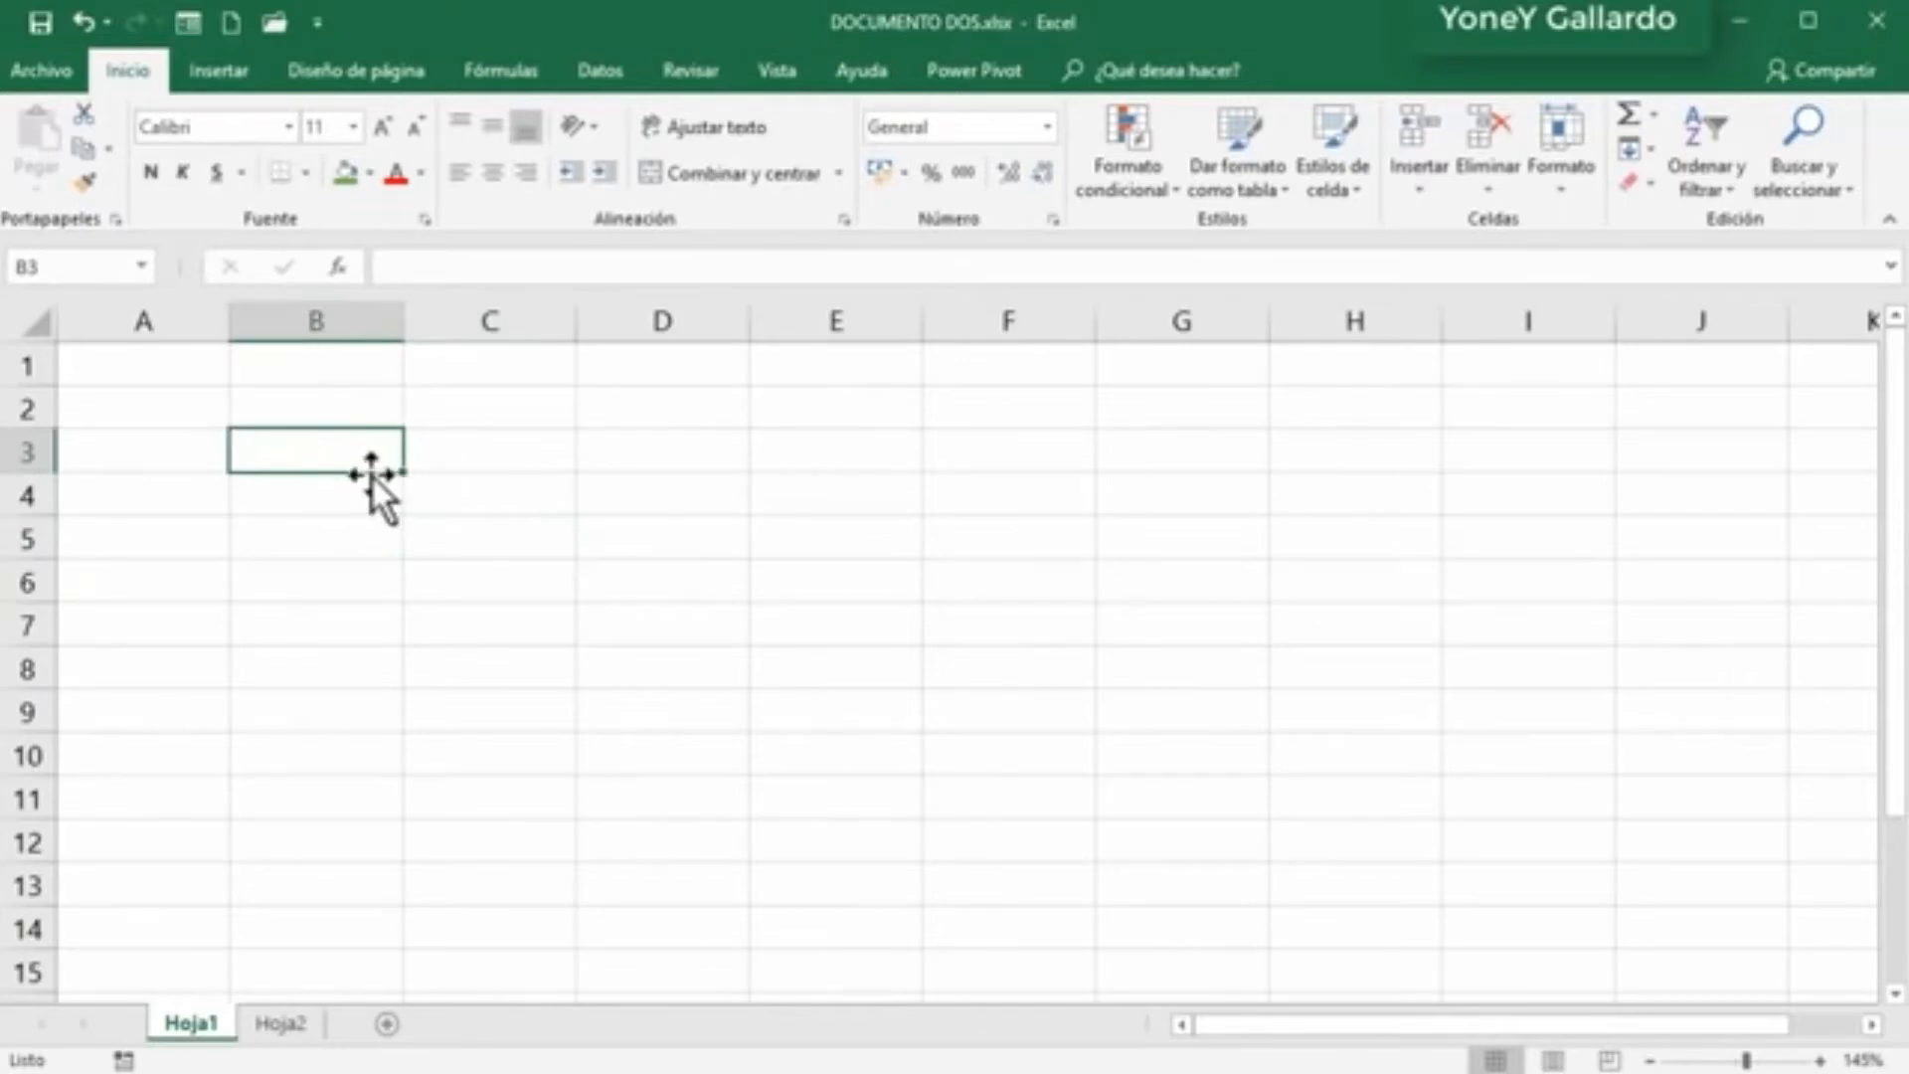
pyautogui.write('LUNES')
pyautogui.press('Return')
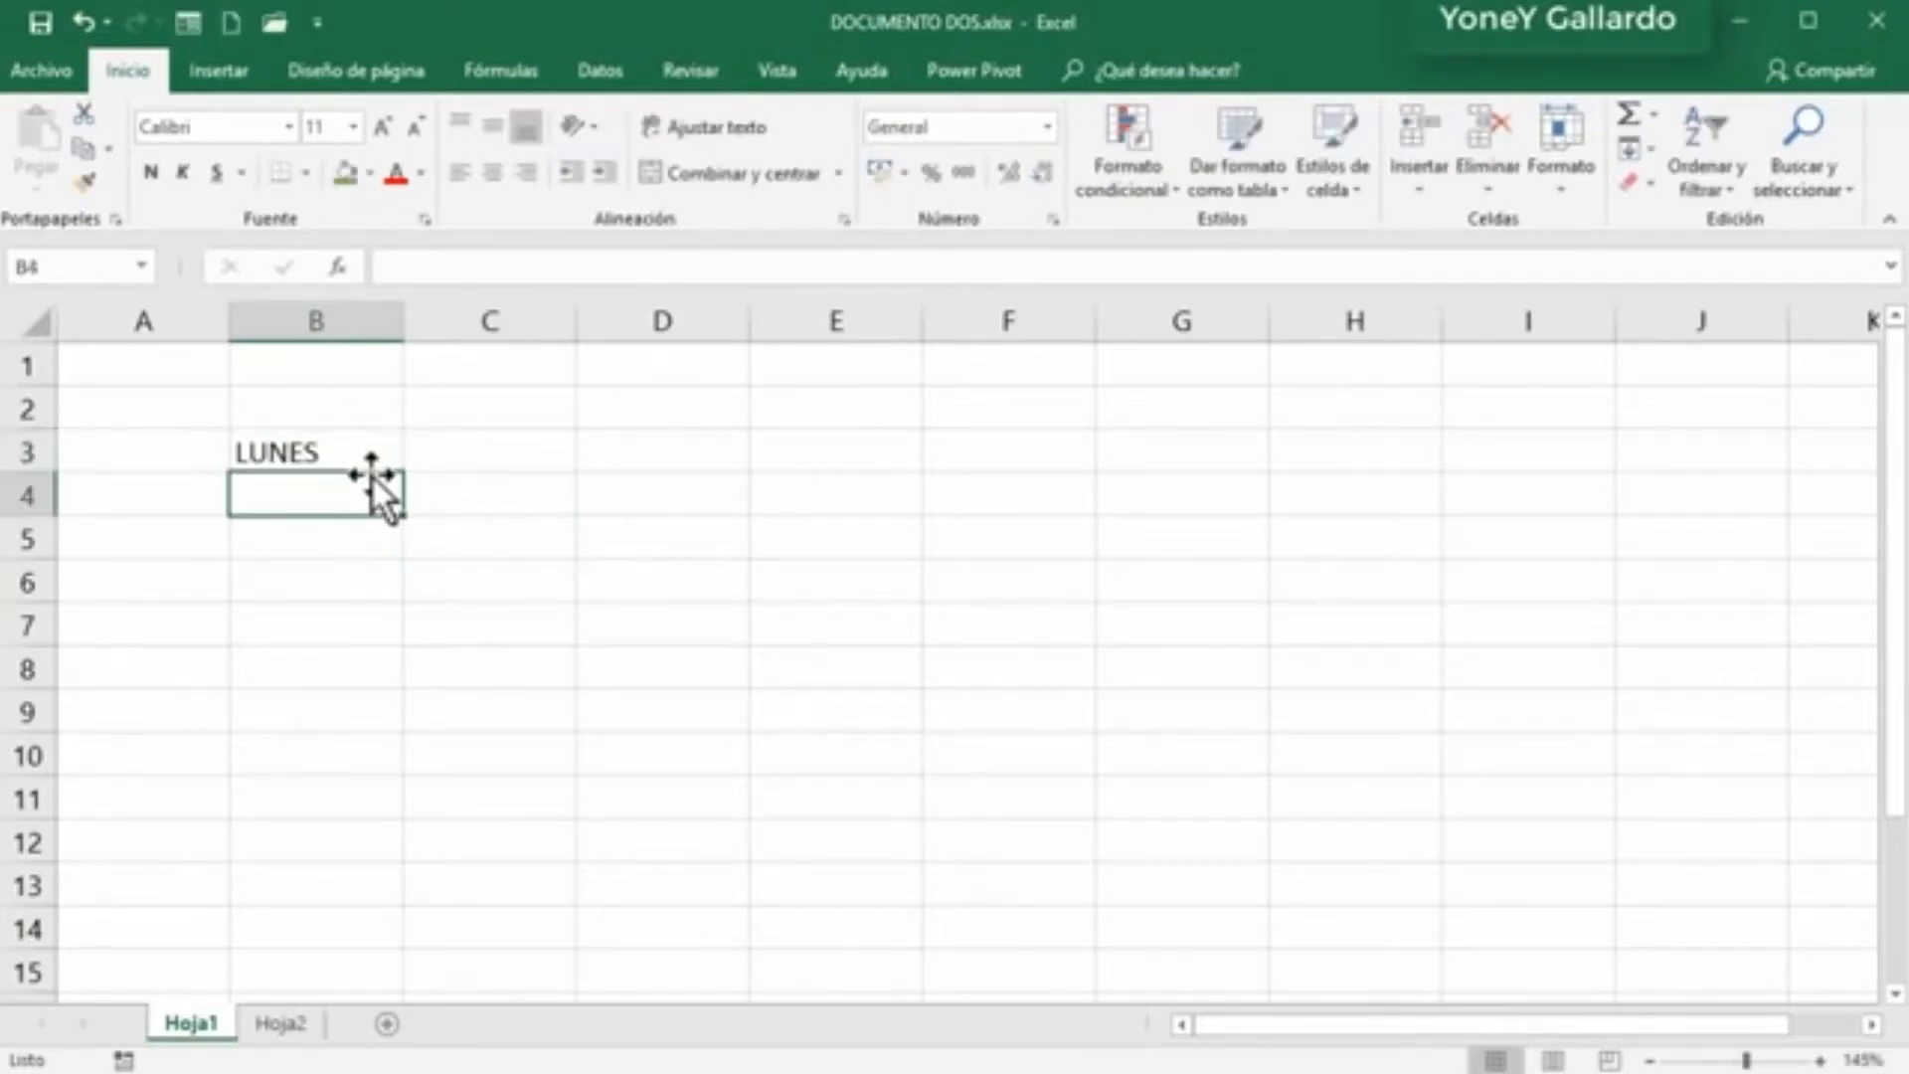
# Step: Fill the weekday headers from LUNES across to DOMINGO in H3, and enter 12 and 14 in cells B4 and B5
pyautogui.click(350, 446)
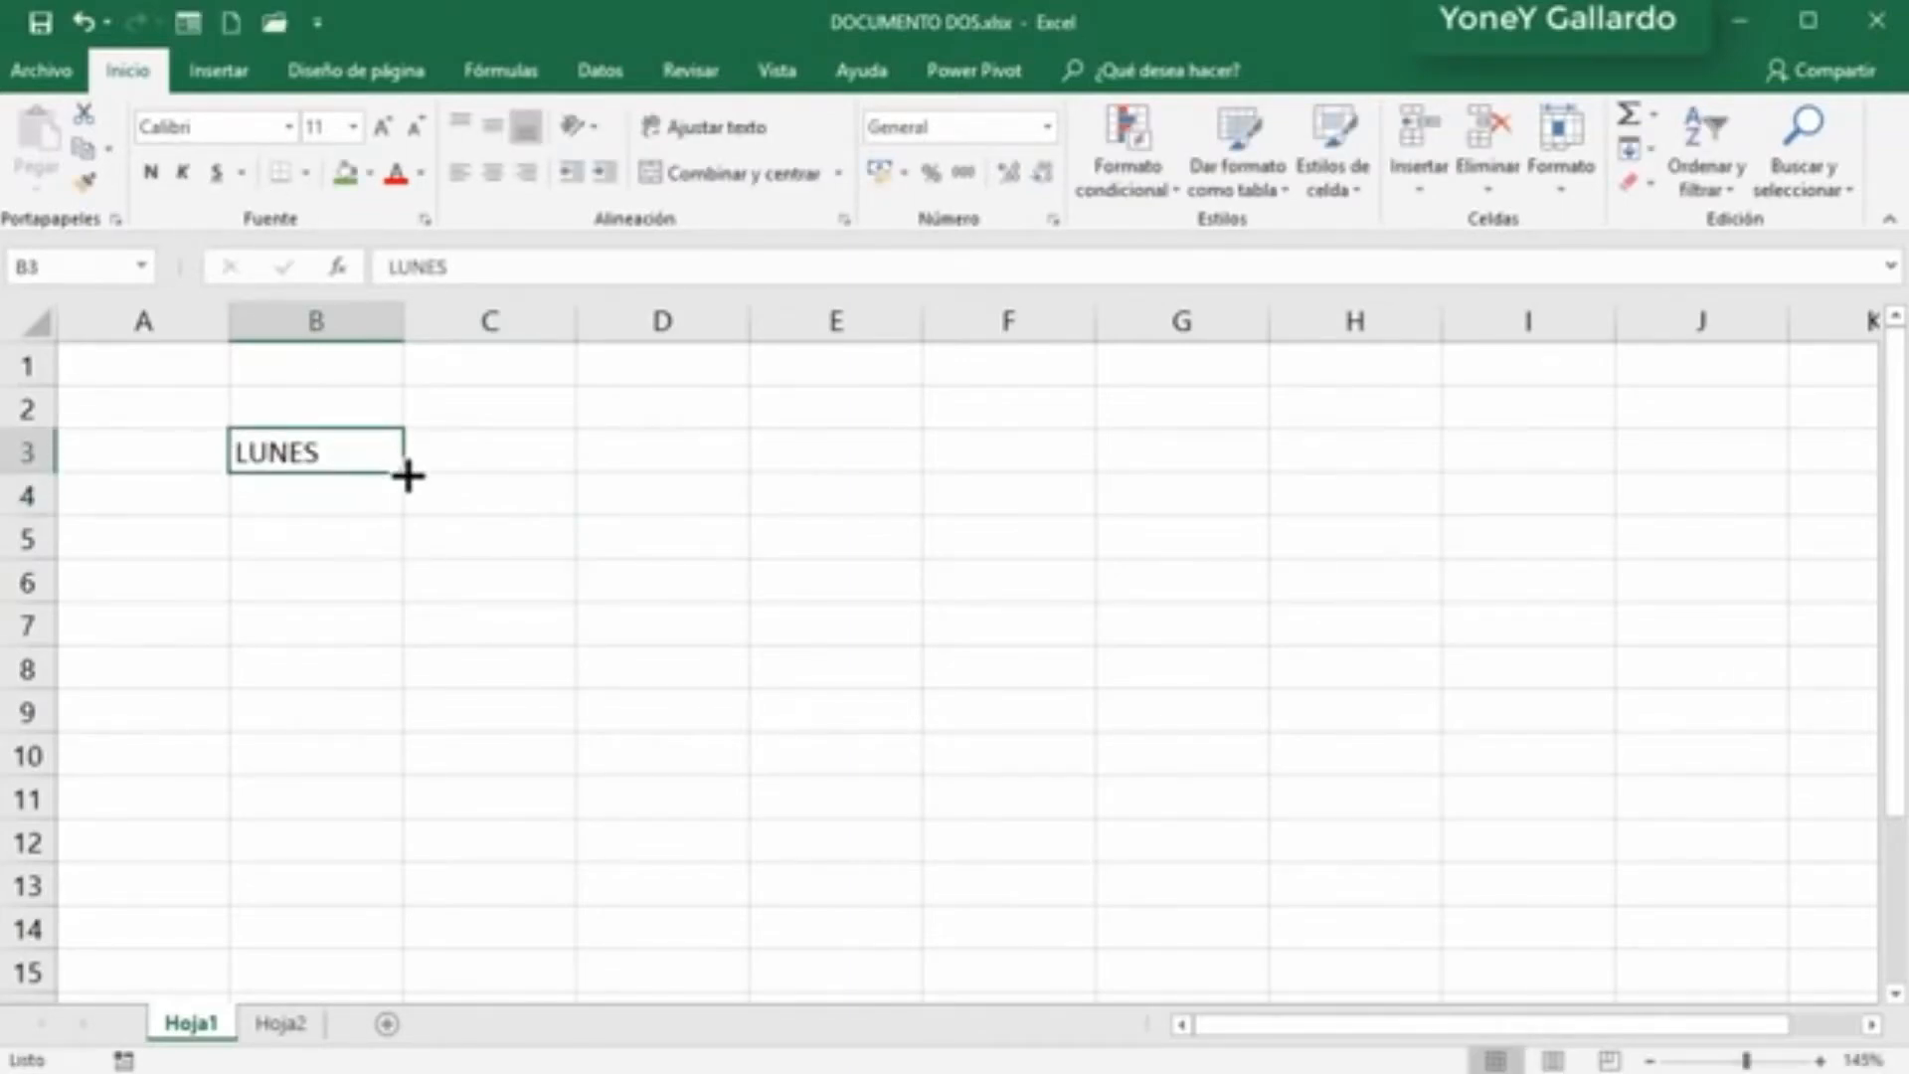
pyautogui.moveTo(406, 475); pyautogui.dragTo(1374, 473)
pyautogui.click(307, 496)
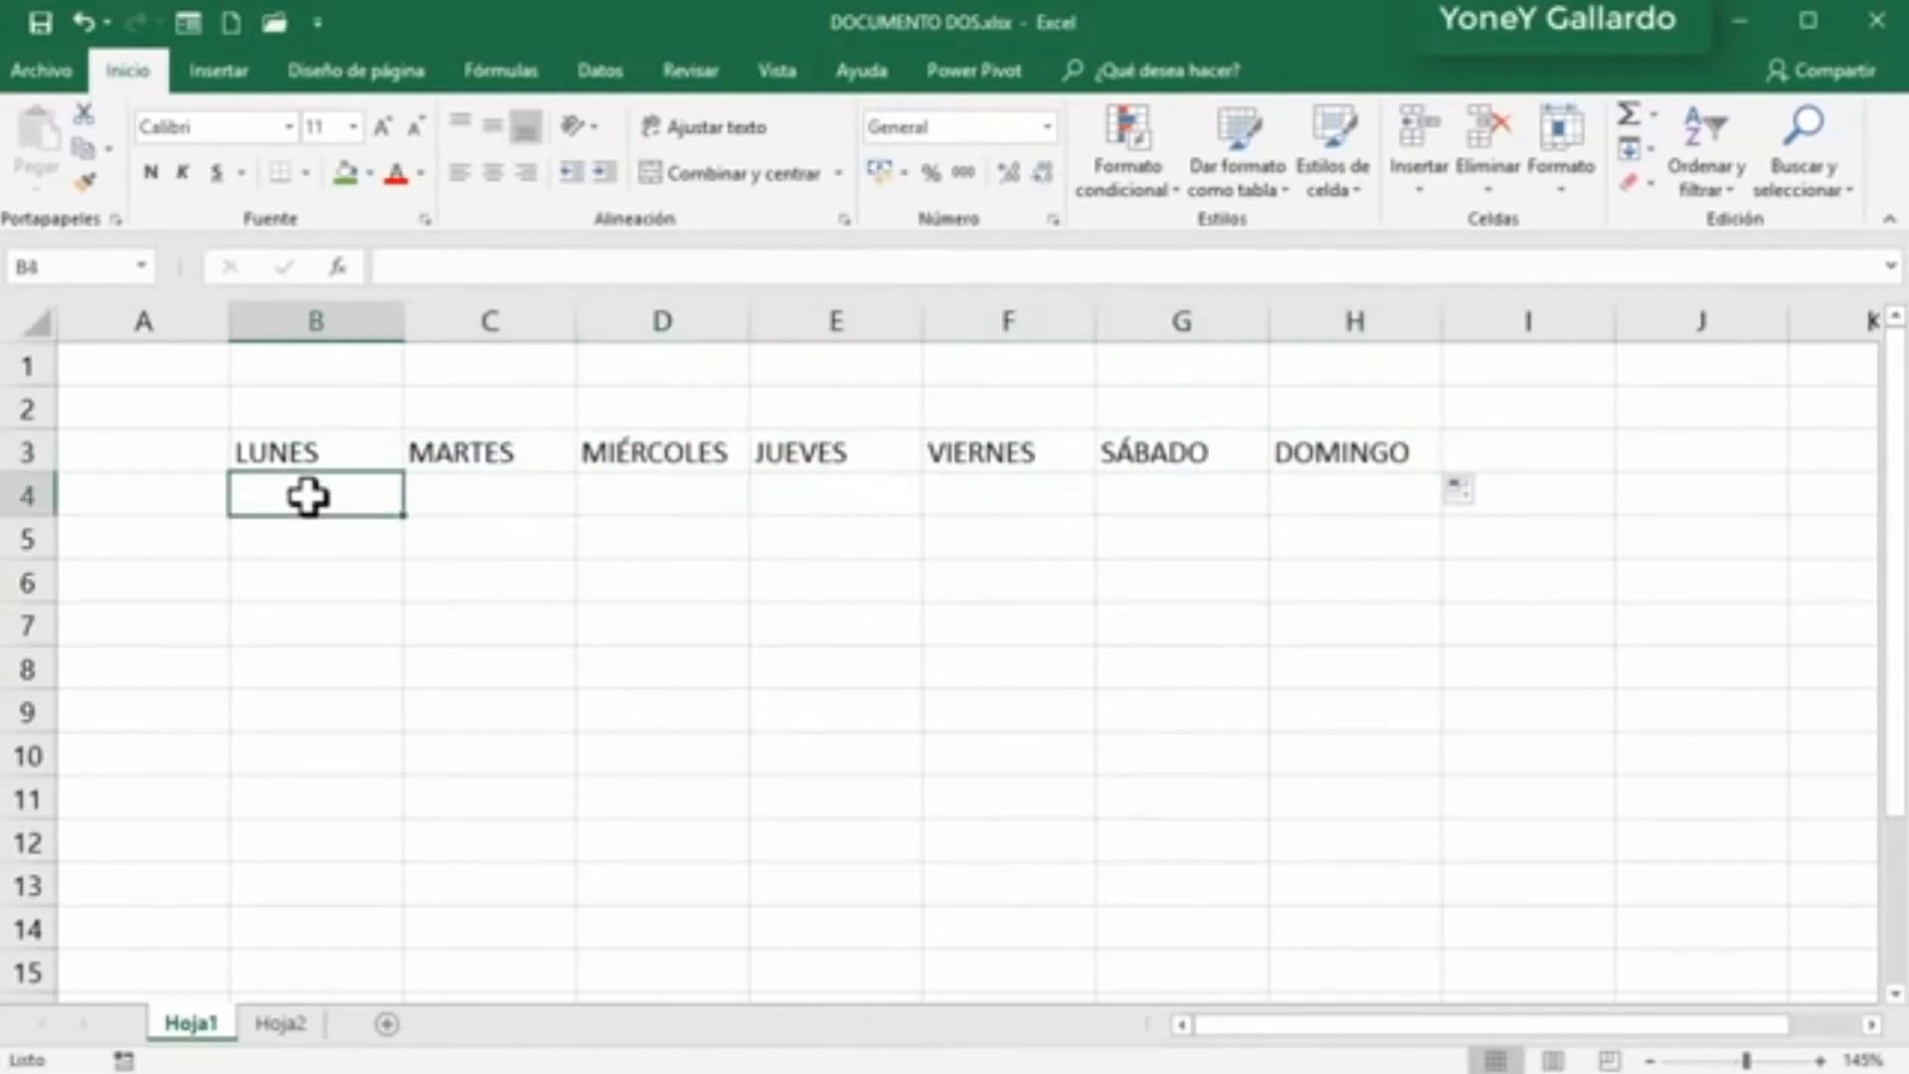
pyautogui.write('20')
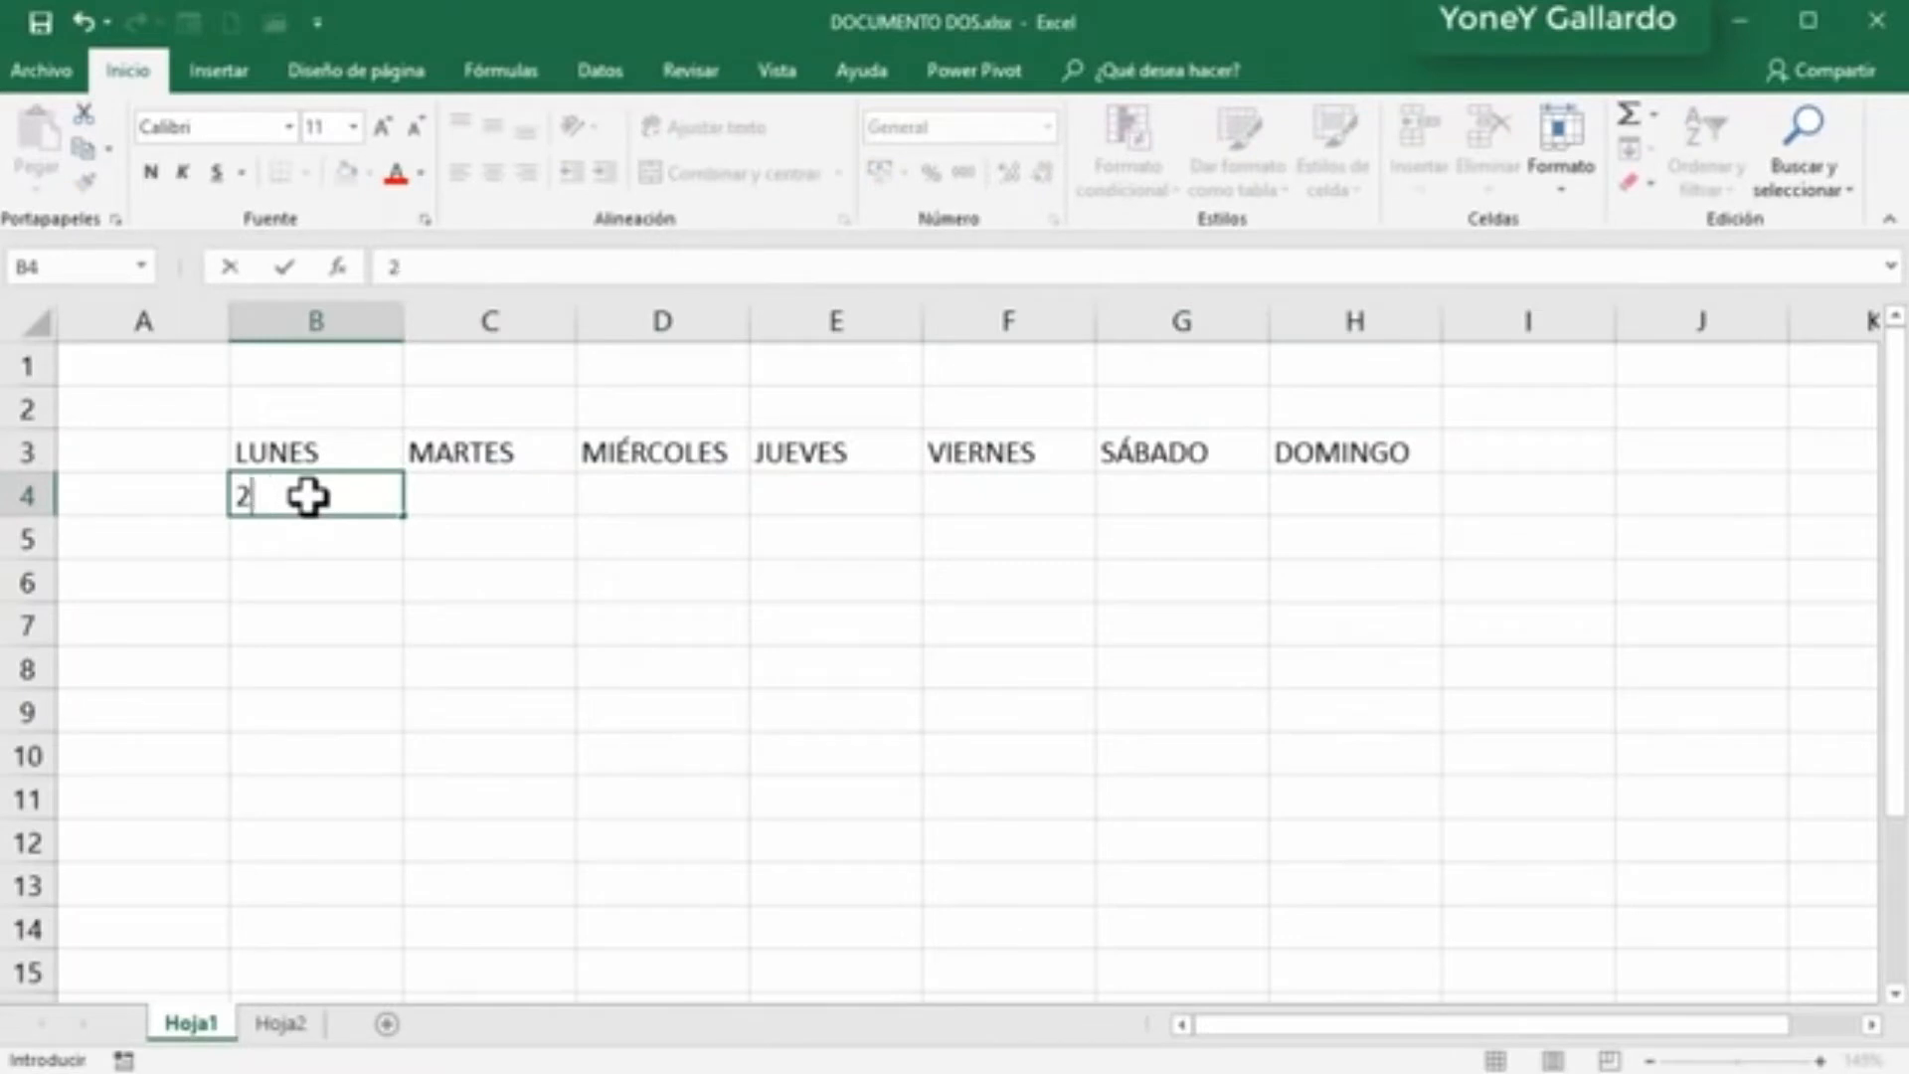
pyautogui.press('Return')
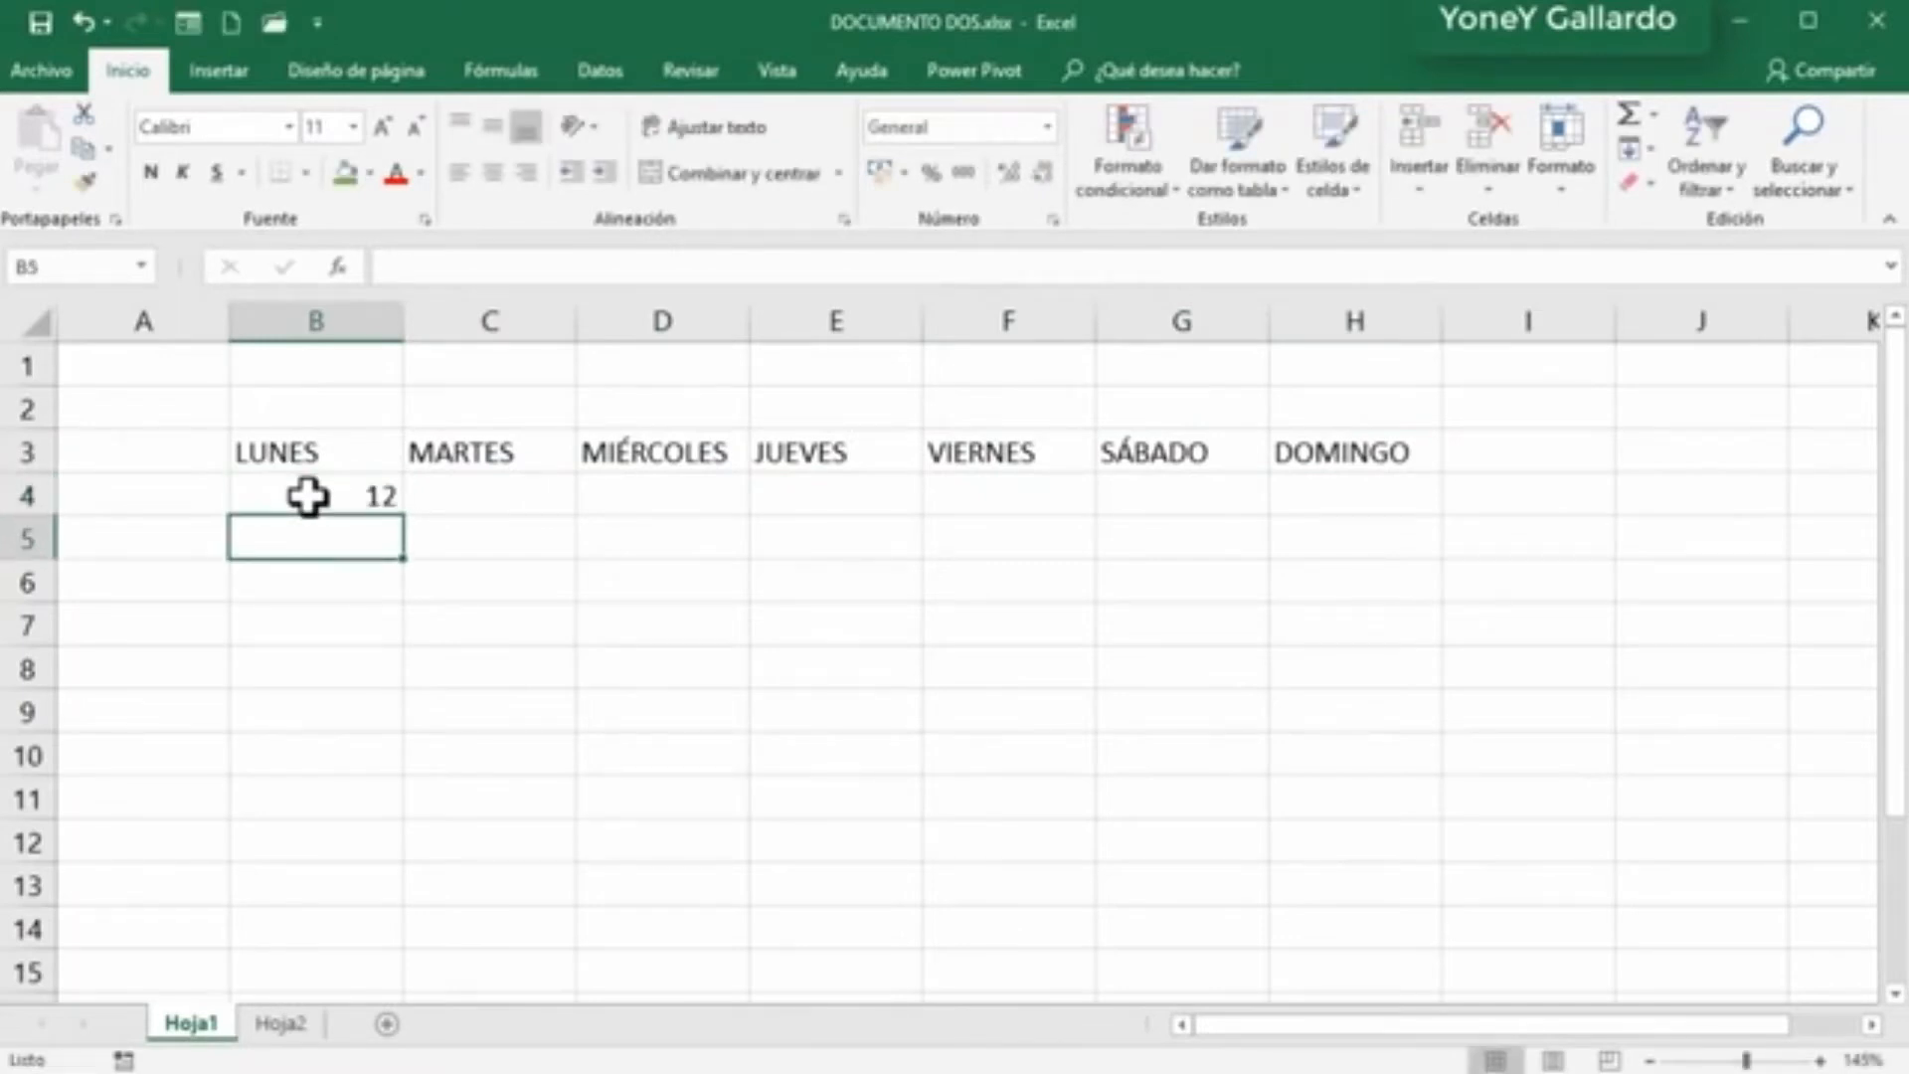
pyautogui.write('14')
pyautogui.press('Return')
# Step: Extend the number series from B4:B5 down to B13 and copy it across to column H
pyautogui.click(170, 507)
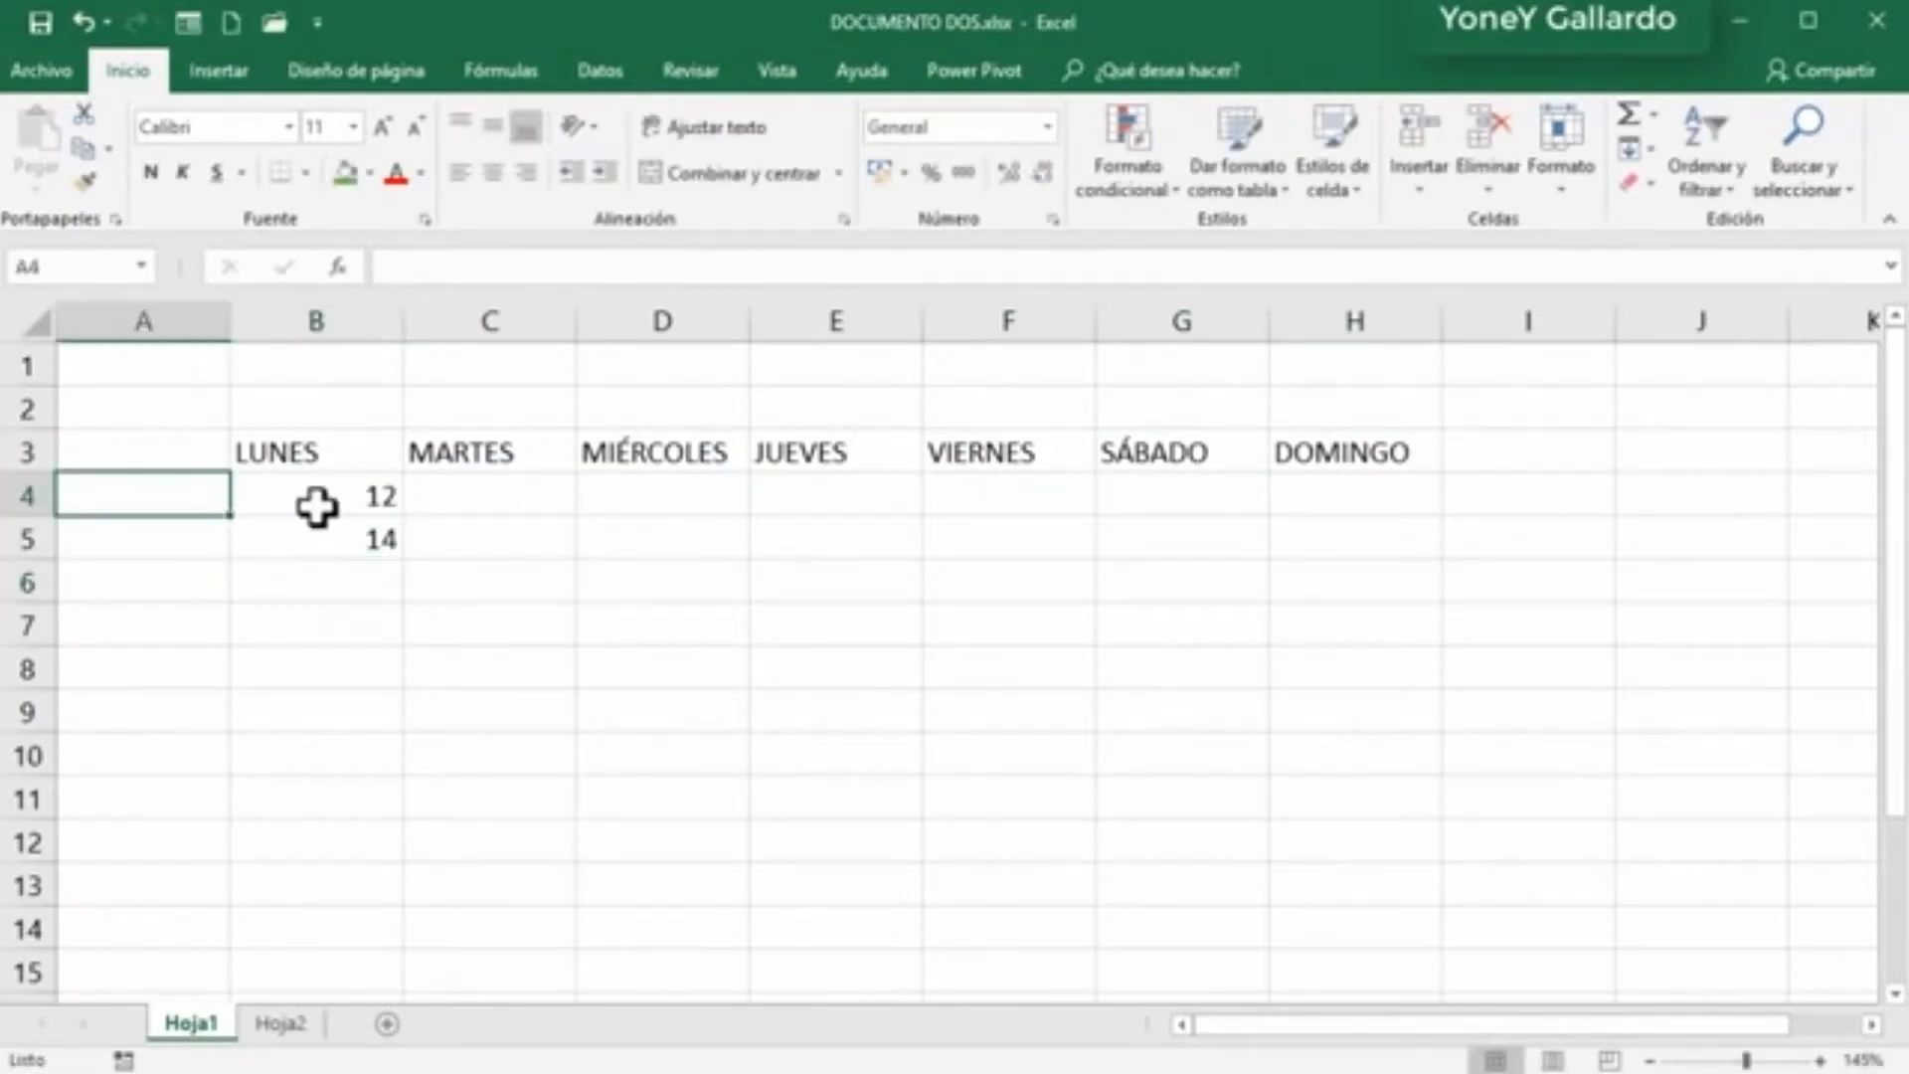
pyautogui.moveTo(316, 507); pyautogui.dragTo(1432, 905)
pyautogui.click(1728, 866)
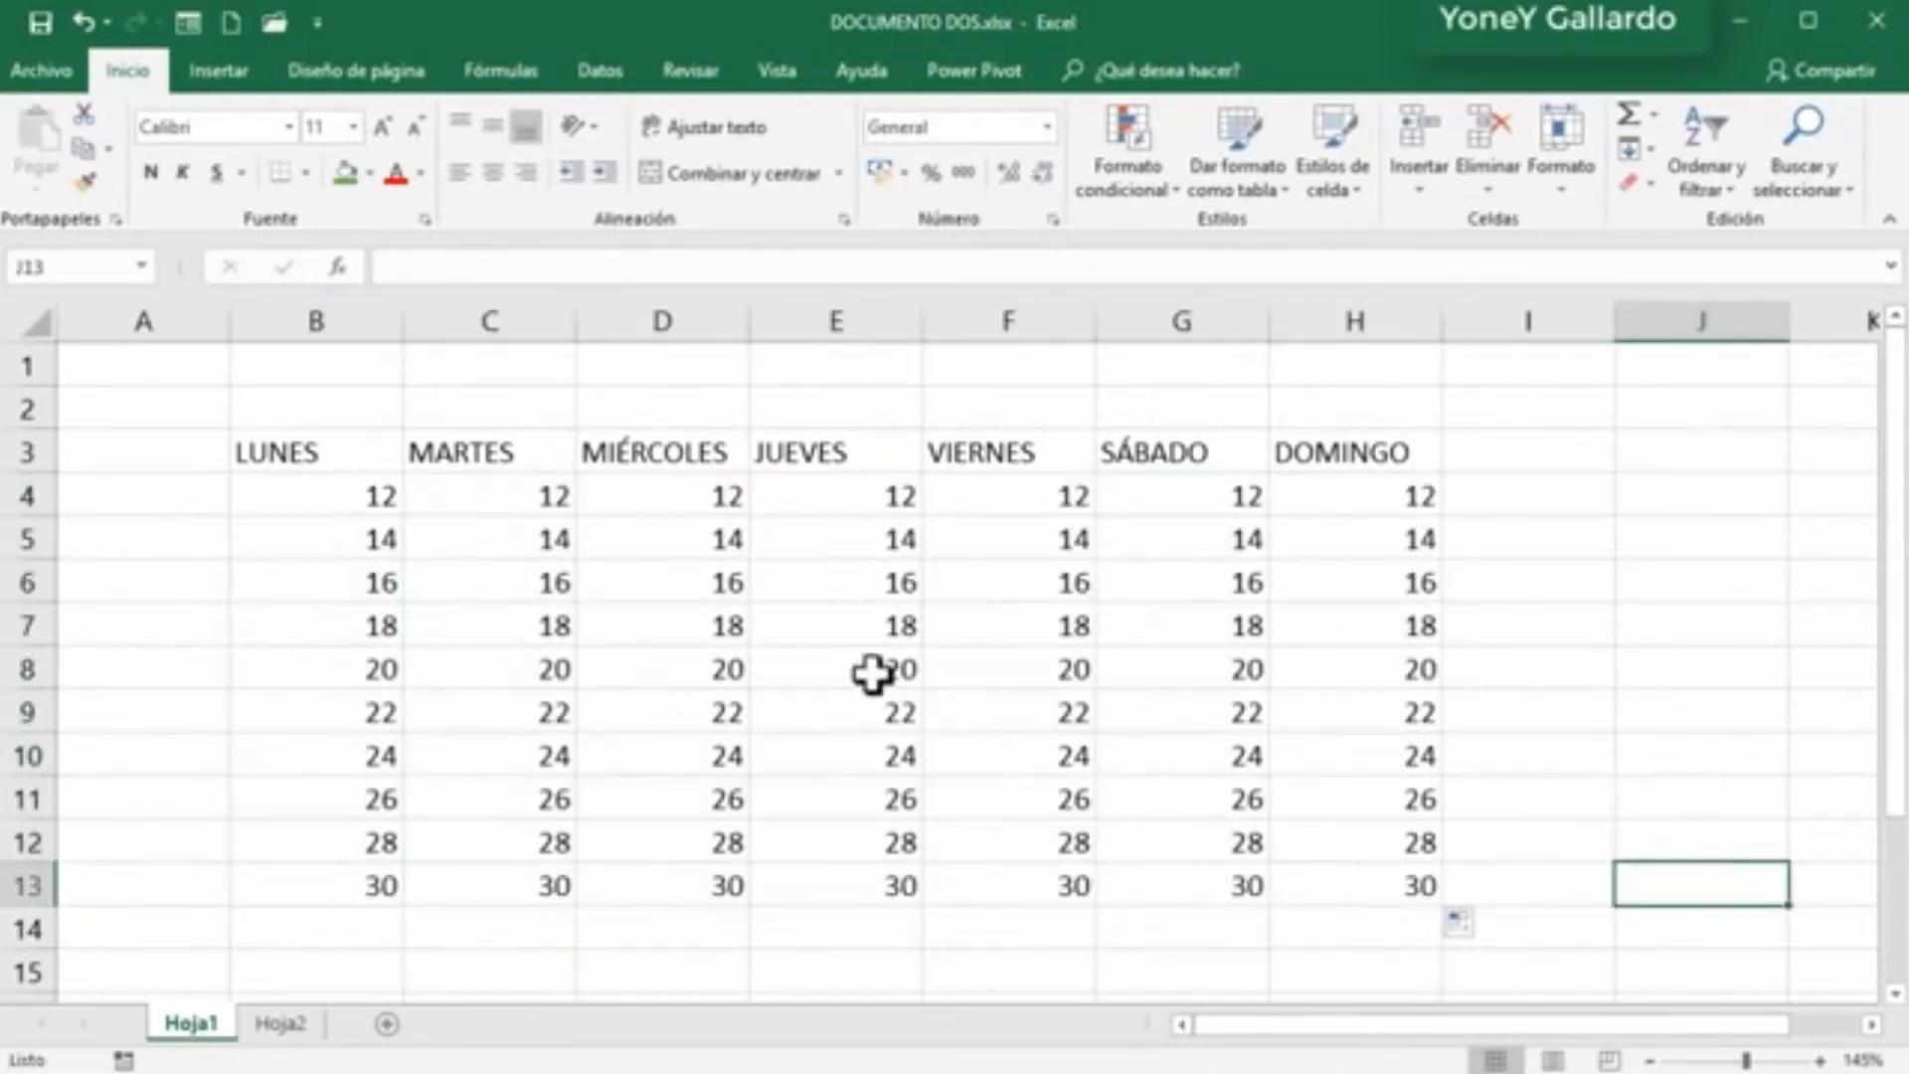
# Step: Set the font of the whole table B3:H13 to Arial, size 8
pyautogui.moveTo(291, 471); pyautogui.dragTo(1342, 857)
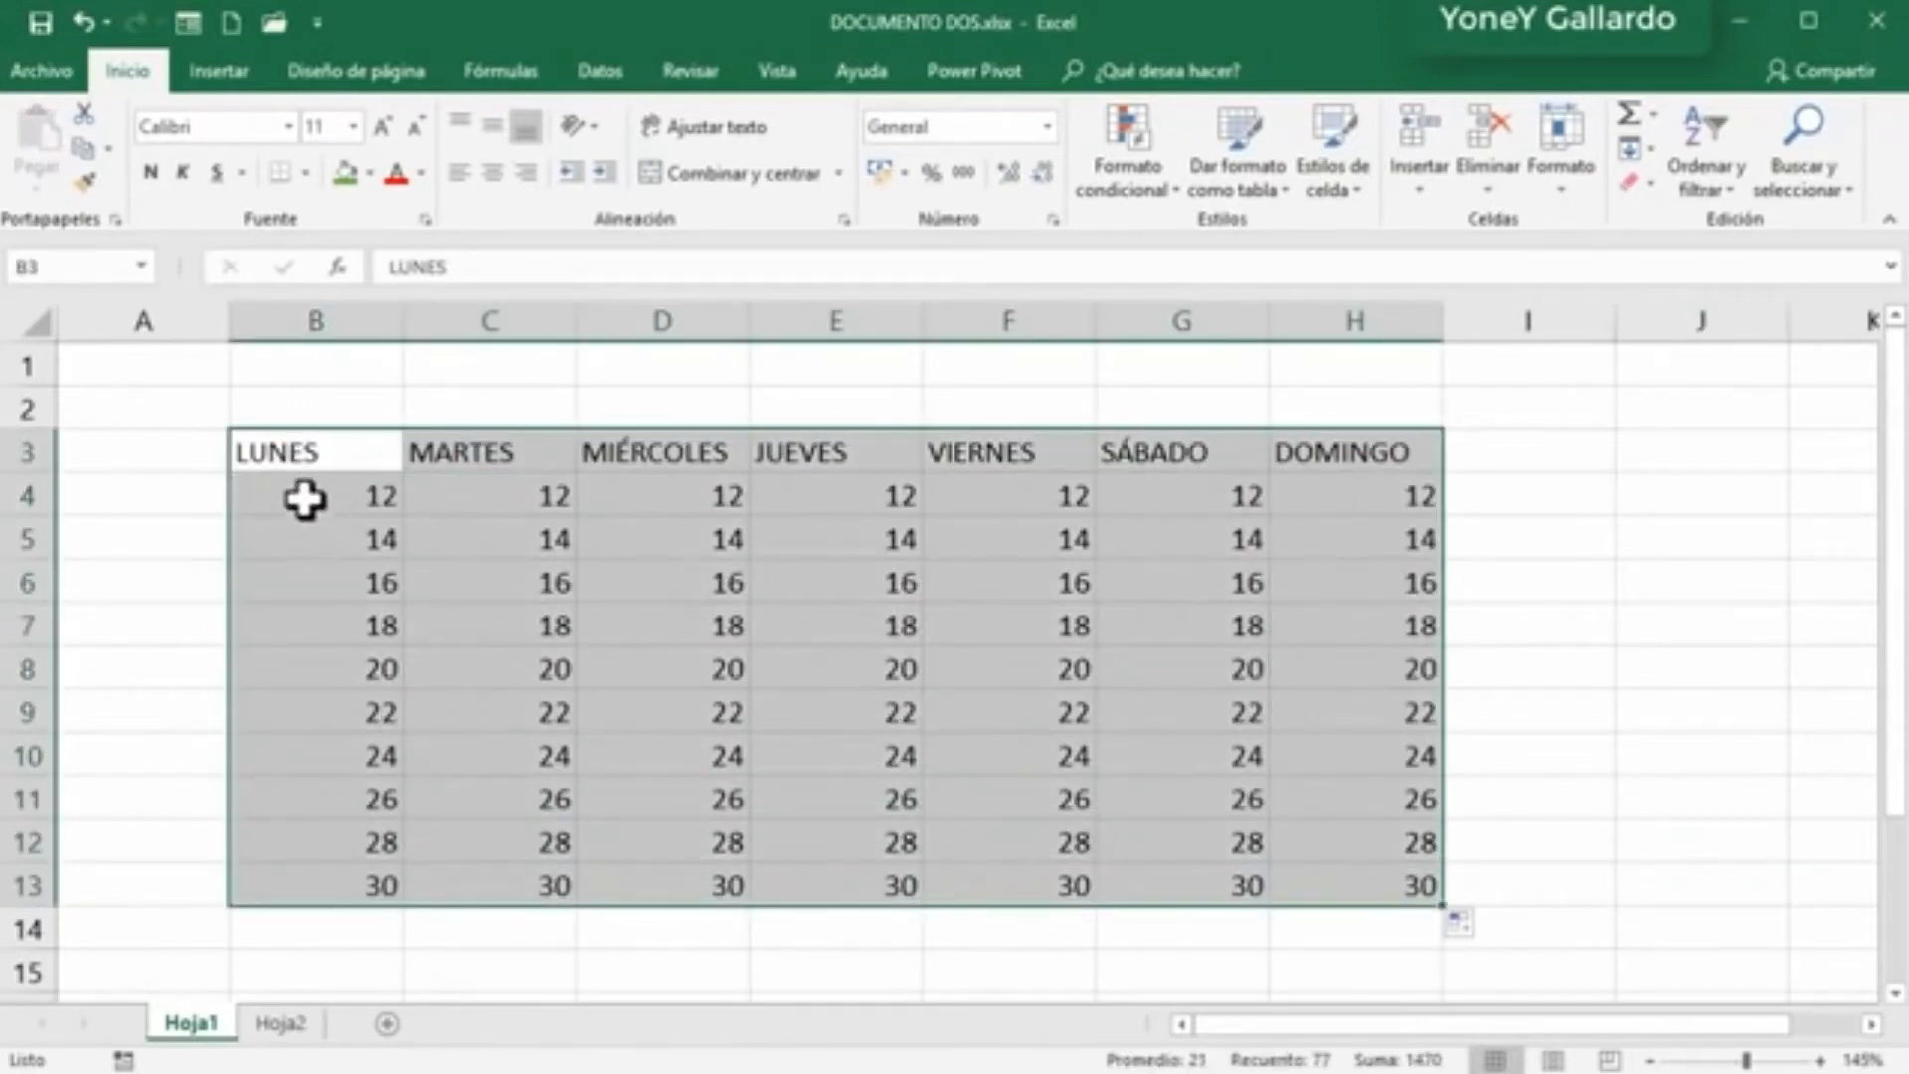
pyautogui.click(288, 126)
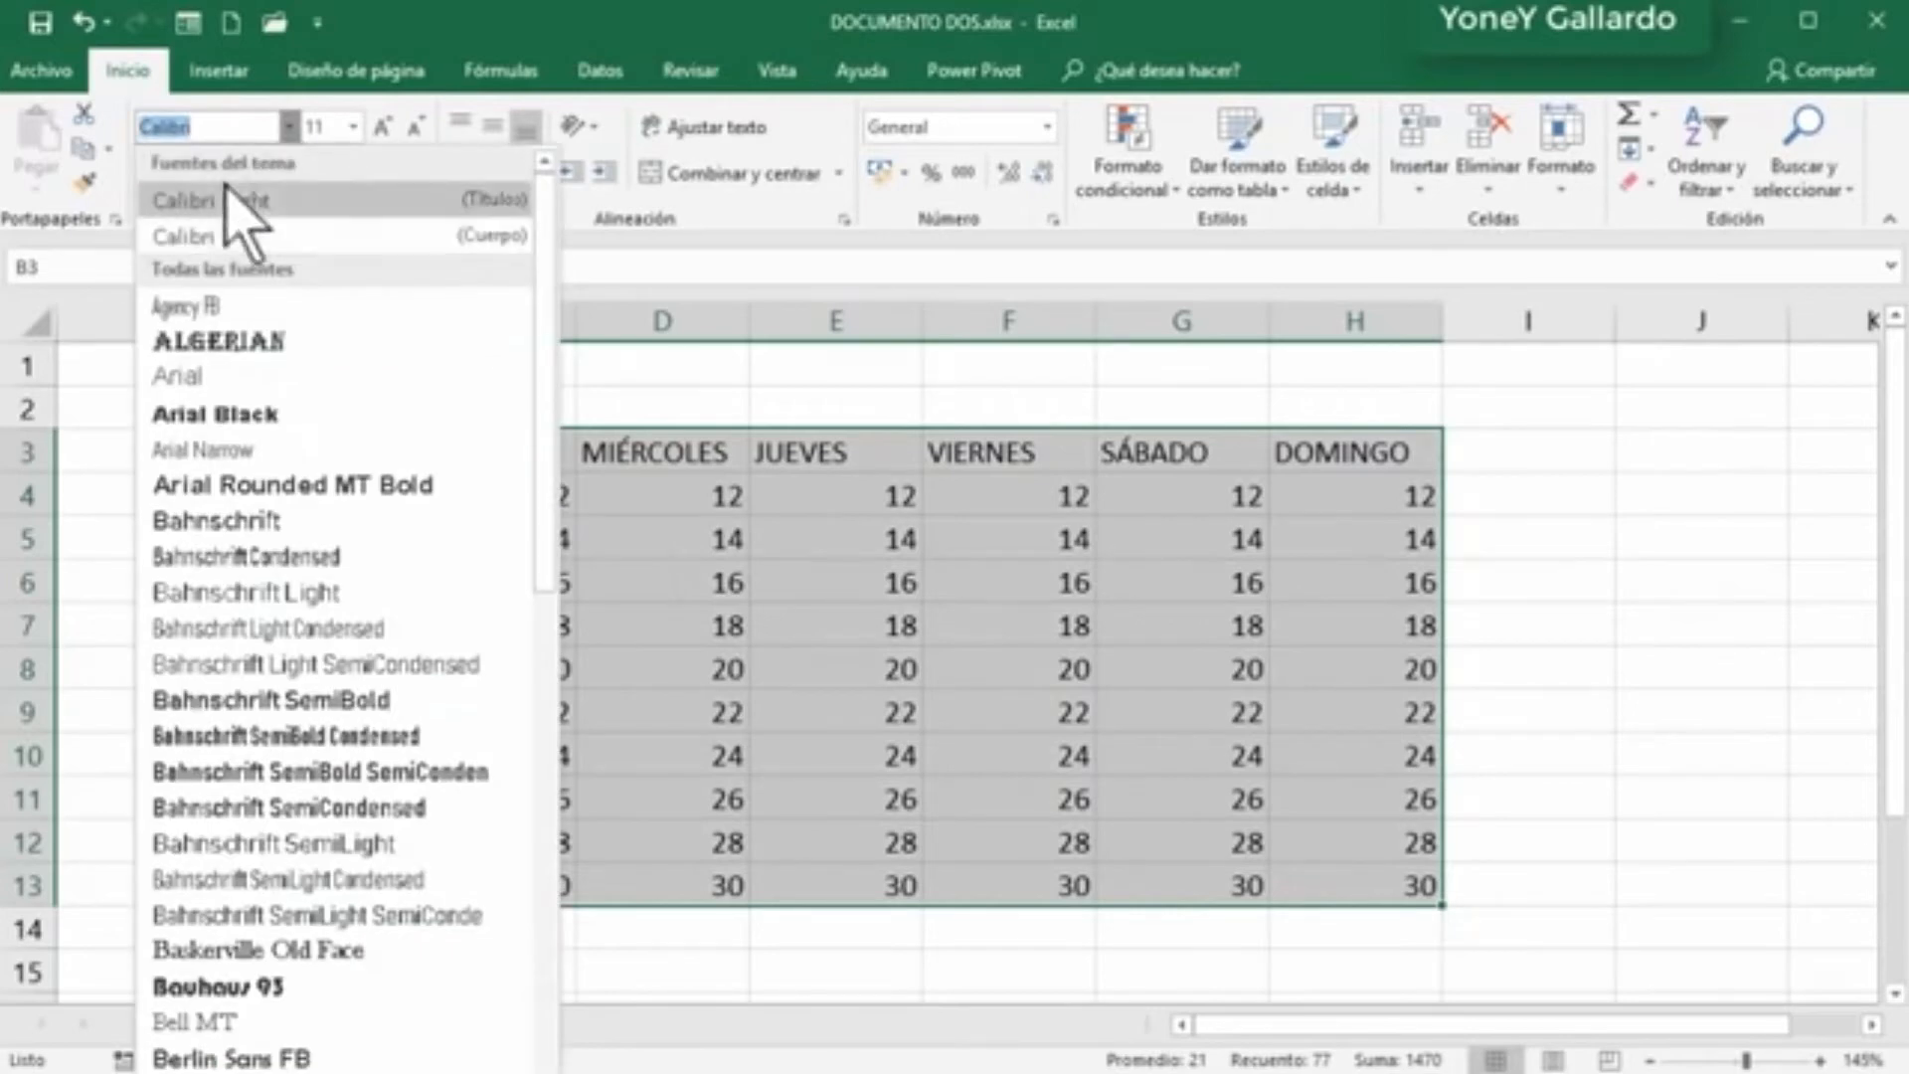
pyautogui.click(179, 375)
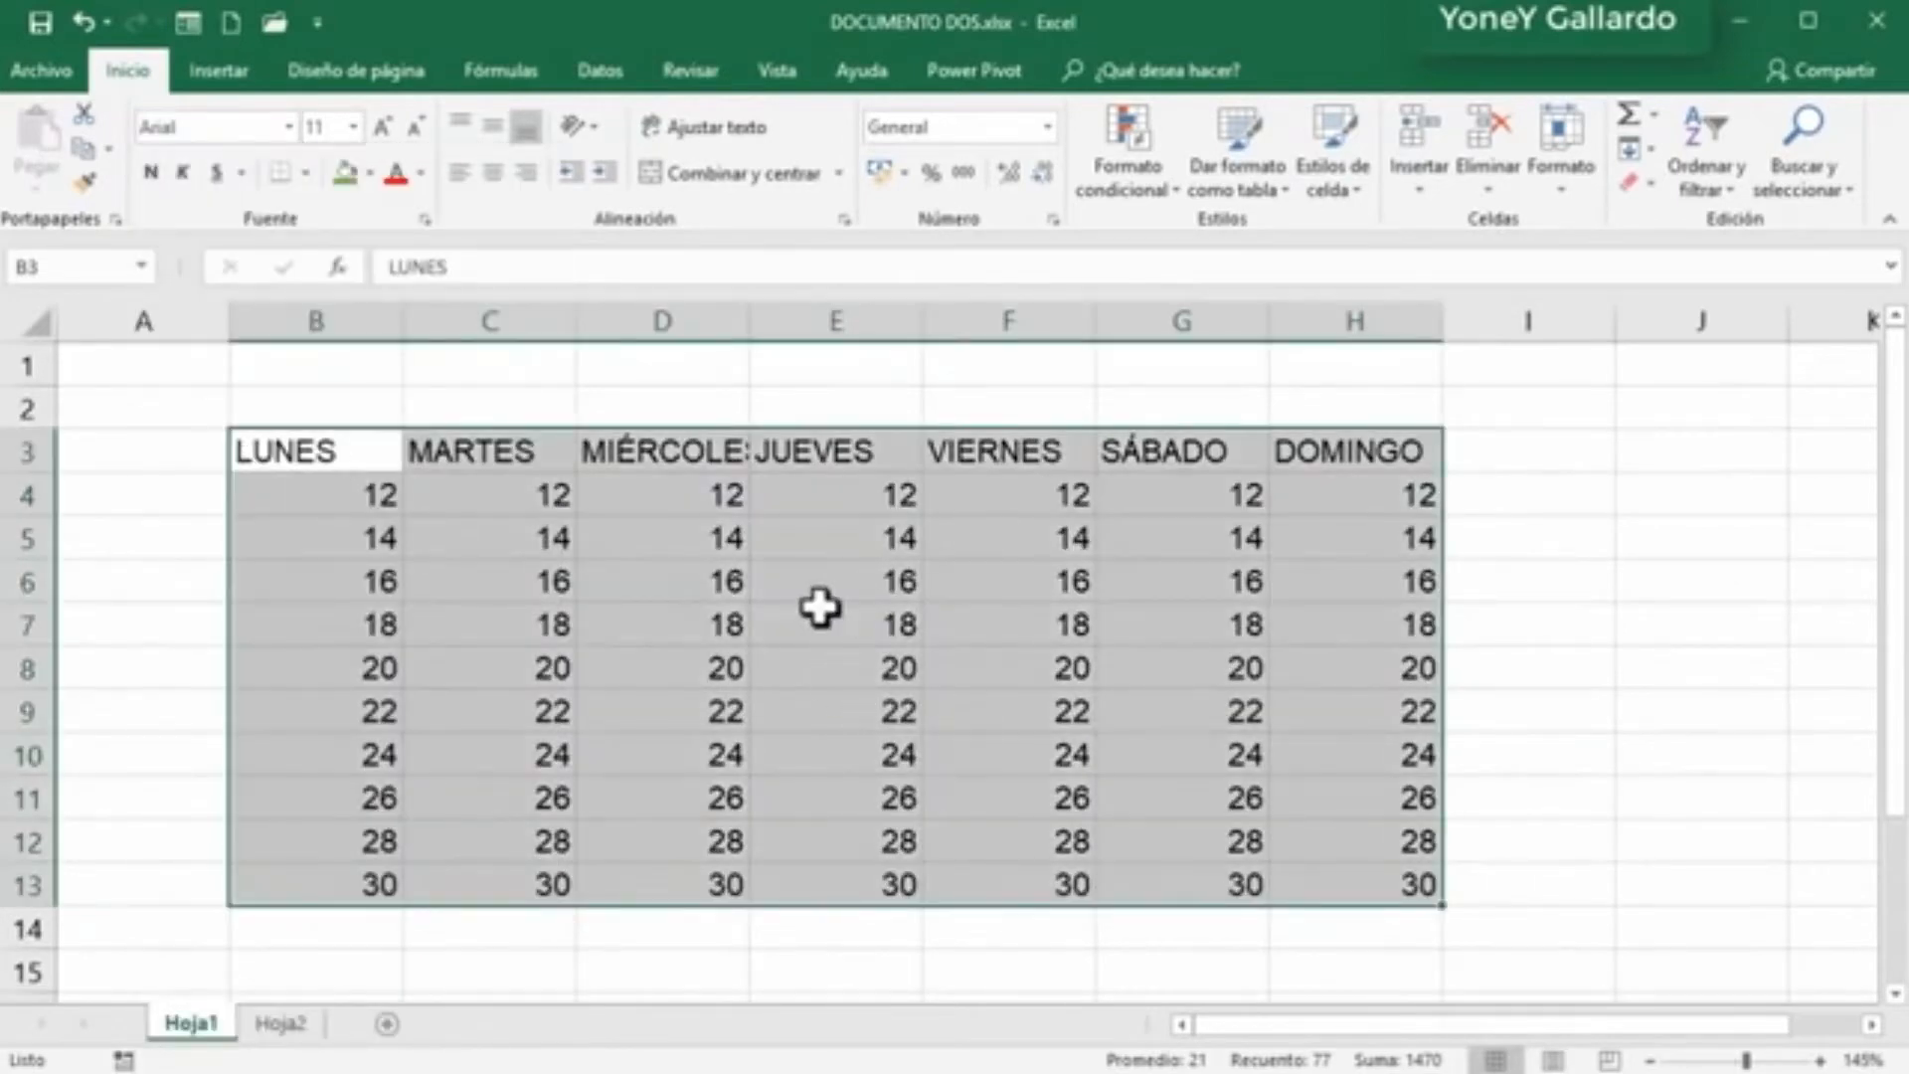
pyautogui.click(353, 126)
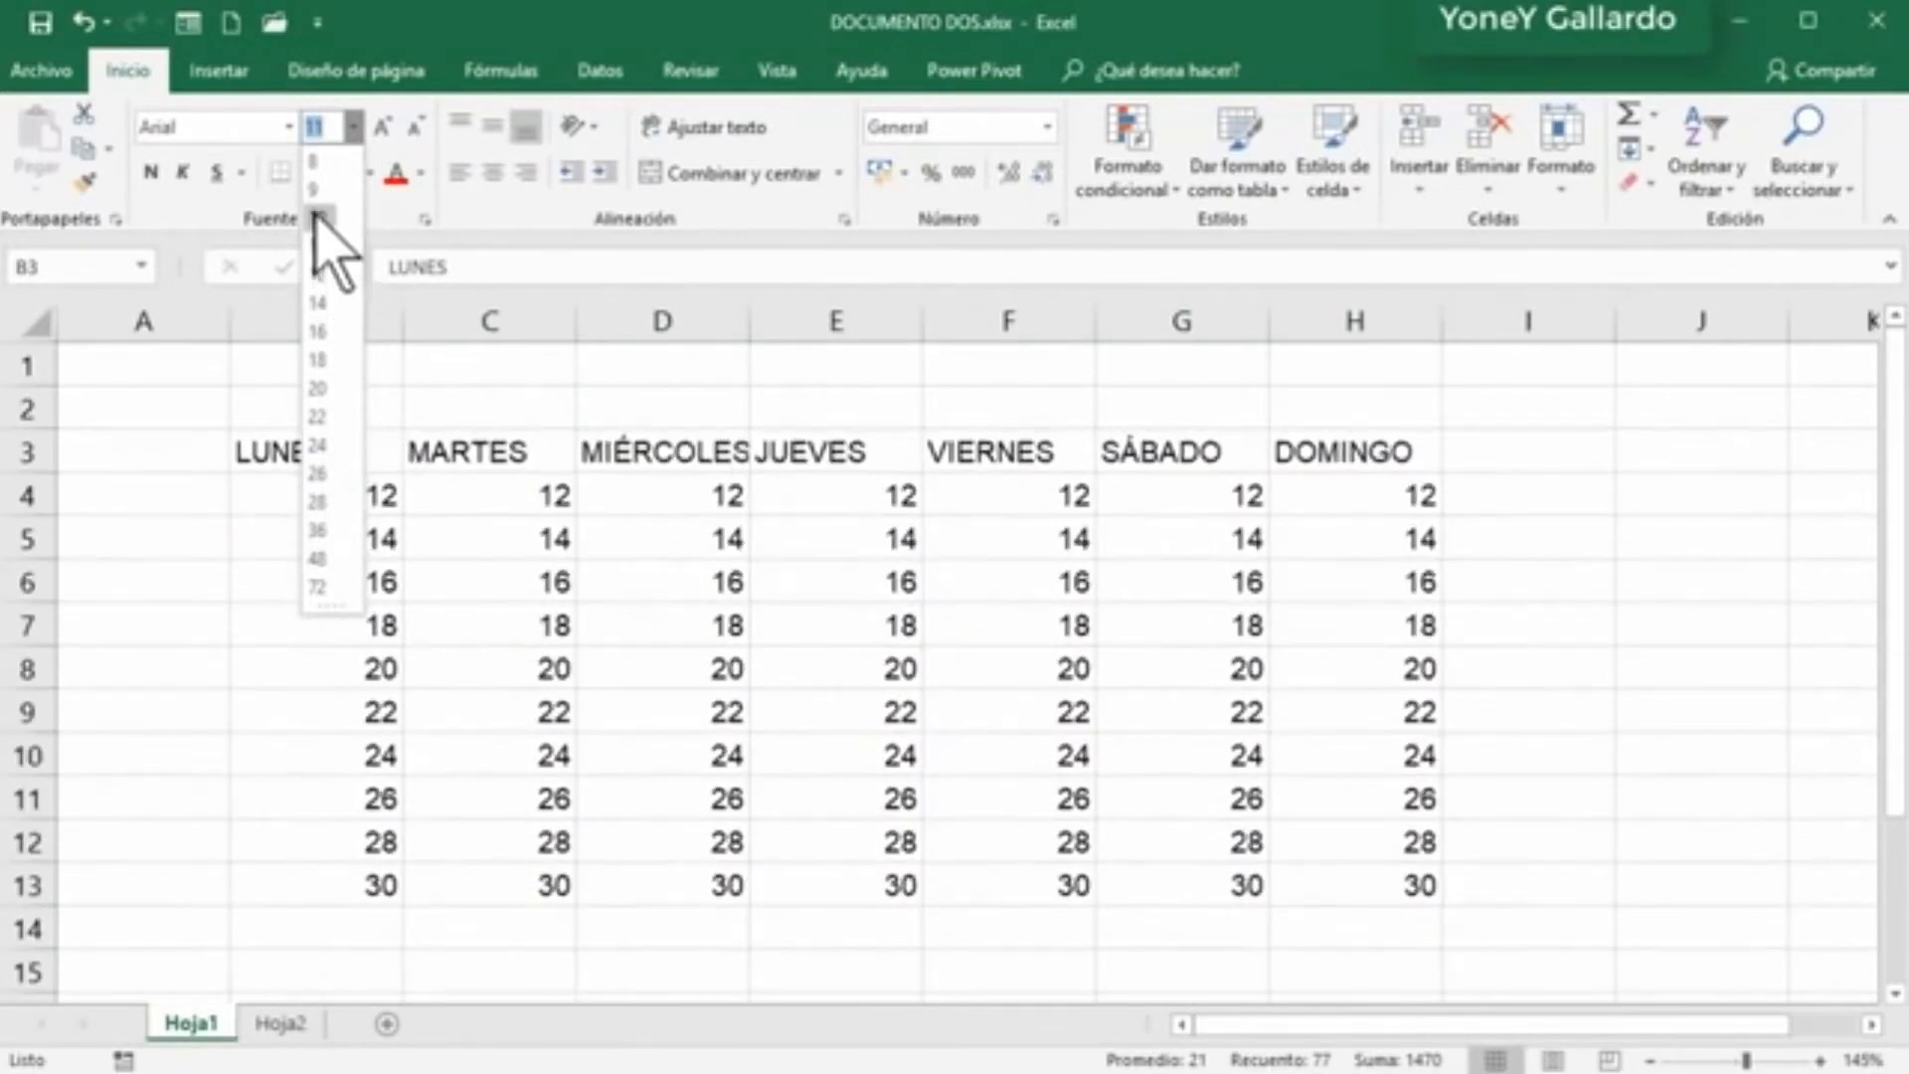
pyautogui.click(316, 161)
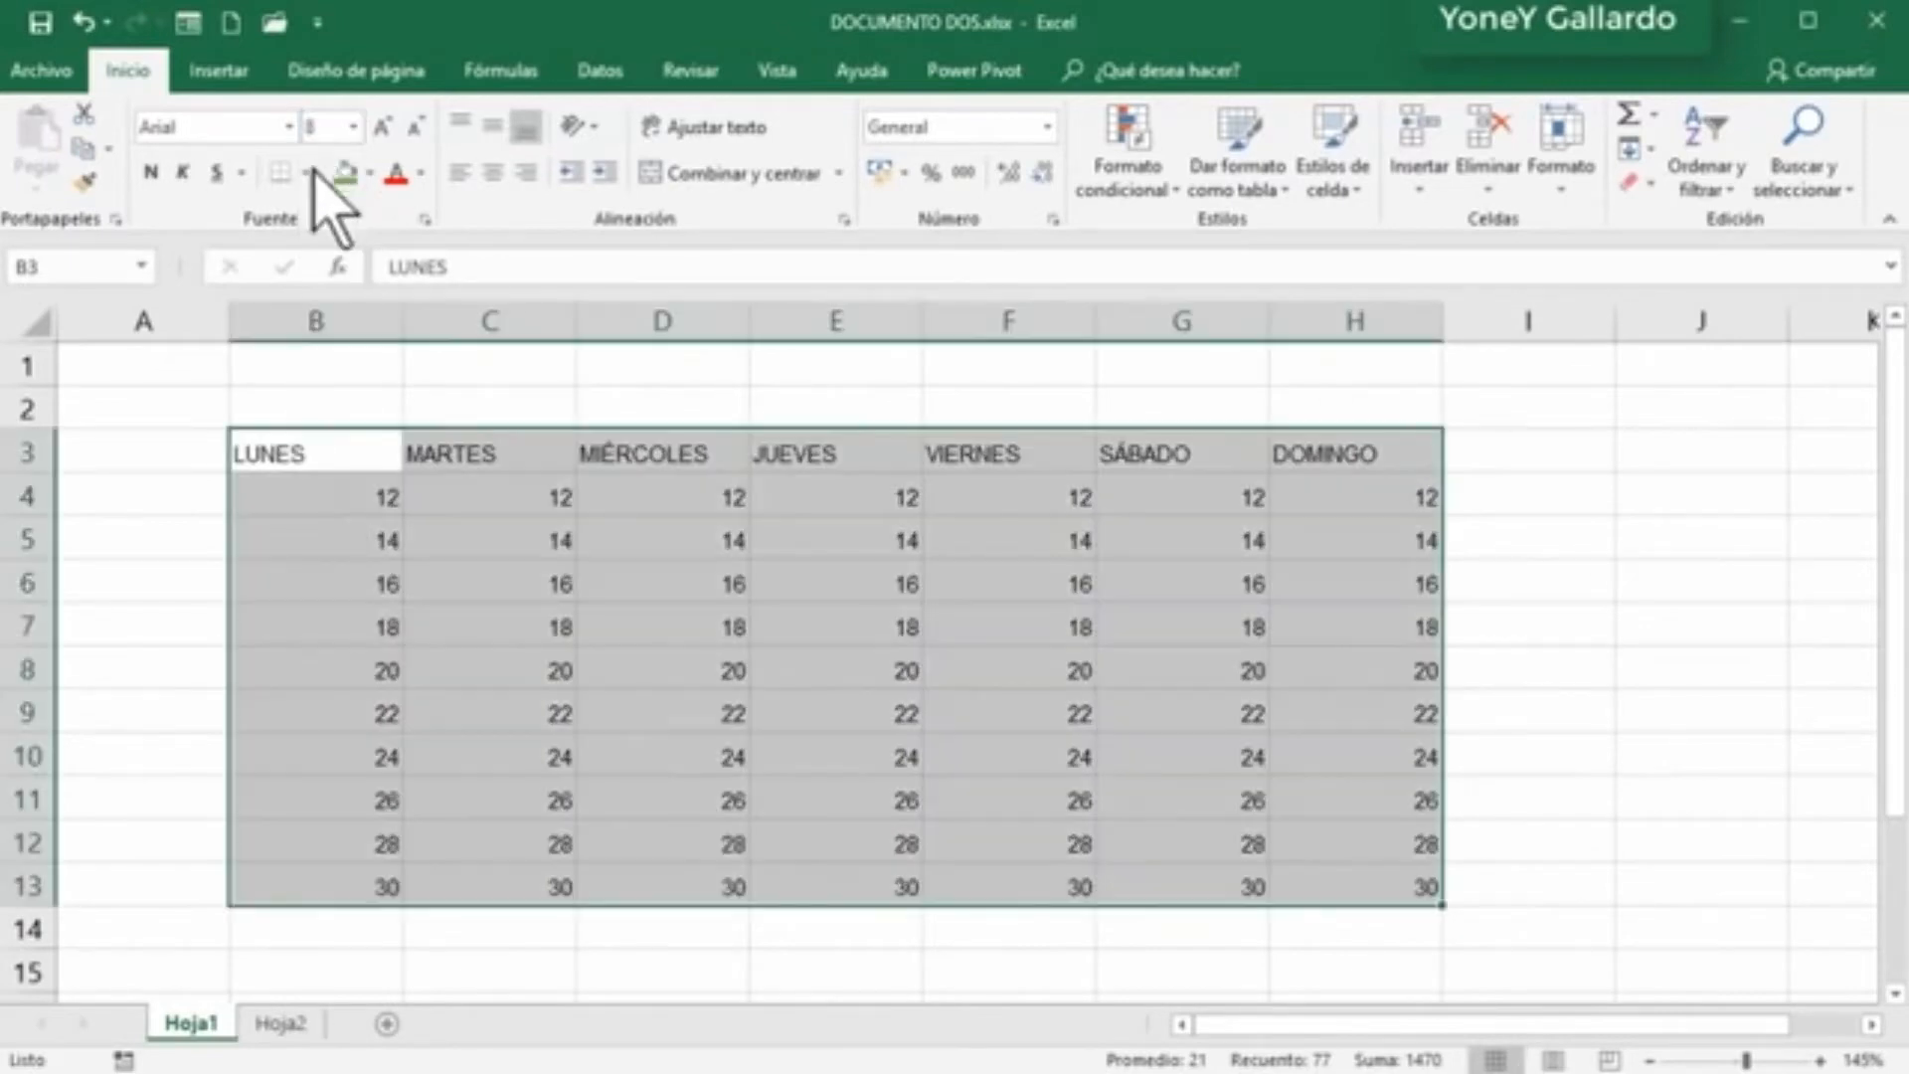
# Step: Try bold, italic and underline on the whole table B3:H13, and remove all three styles again
pyautogui.click(150, 172)
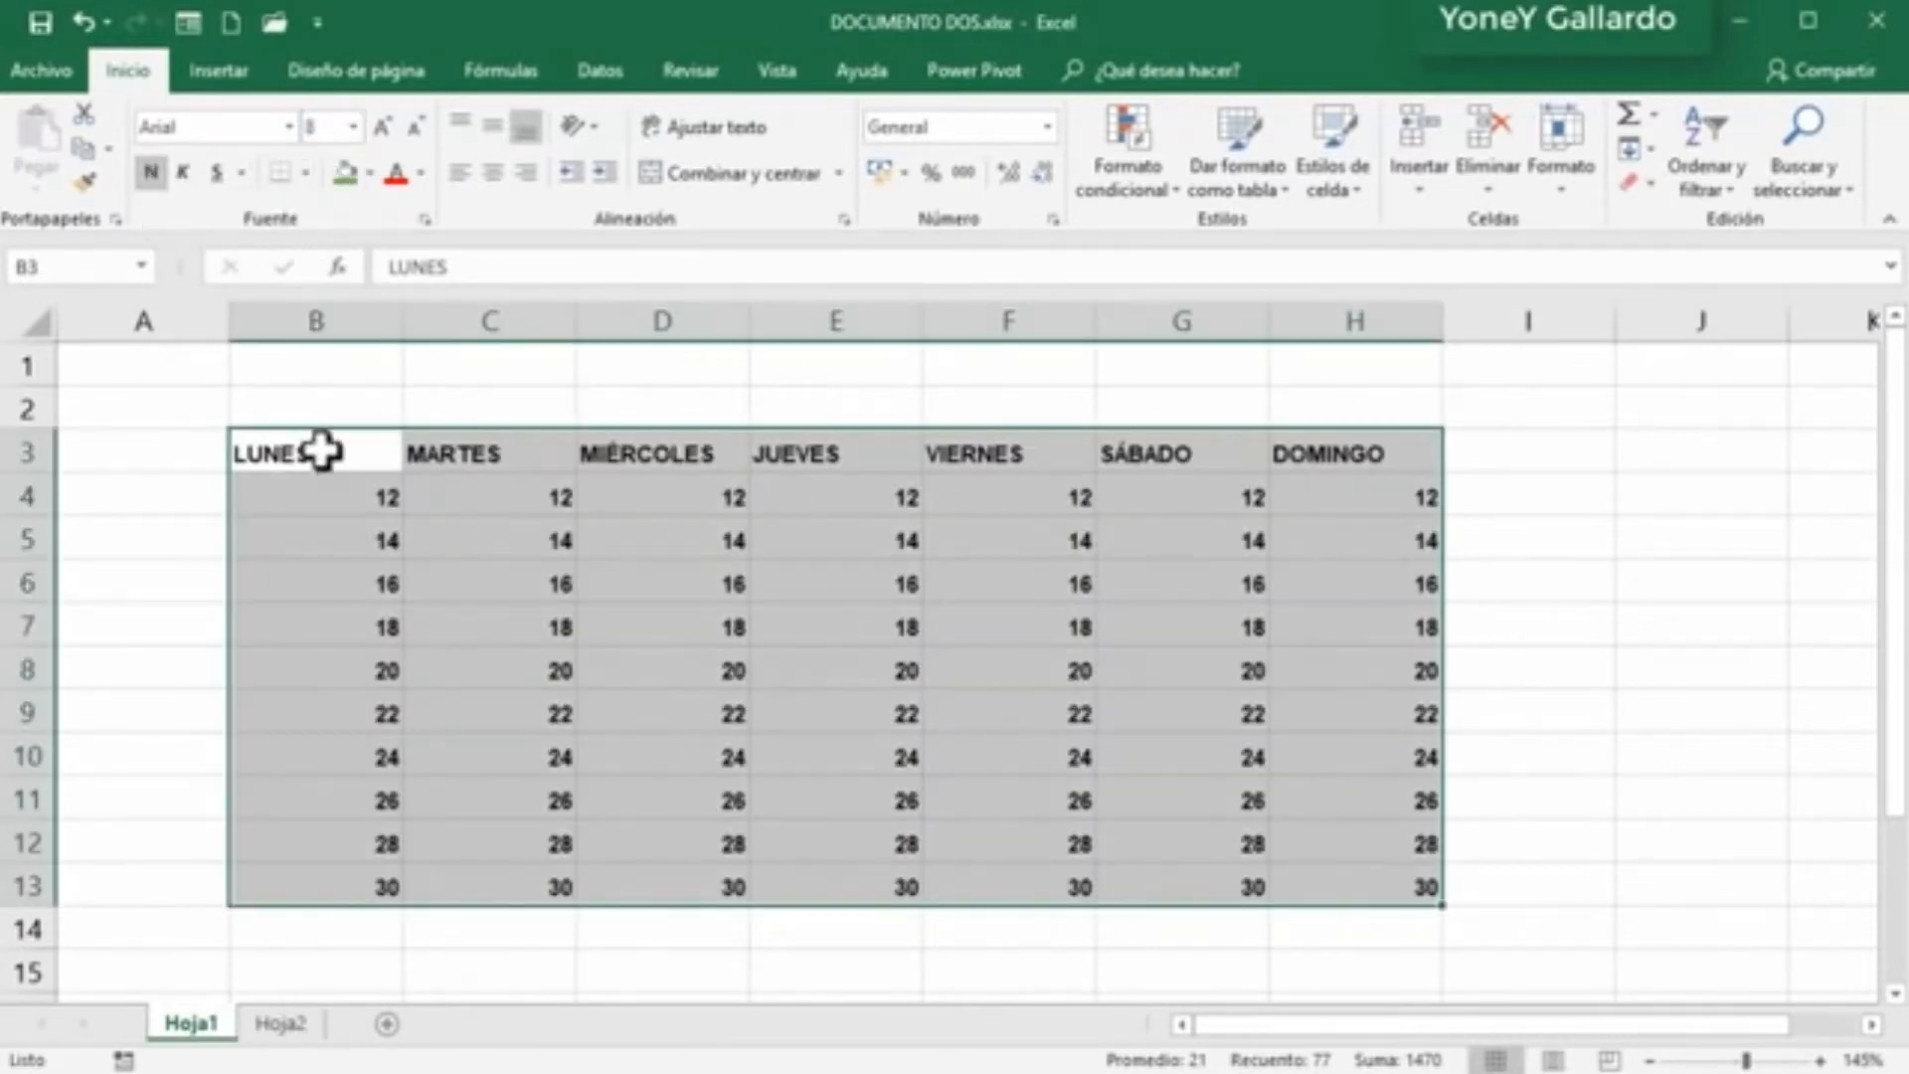
pyautogui.click(183, 172)
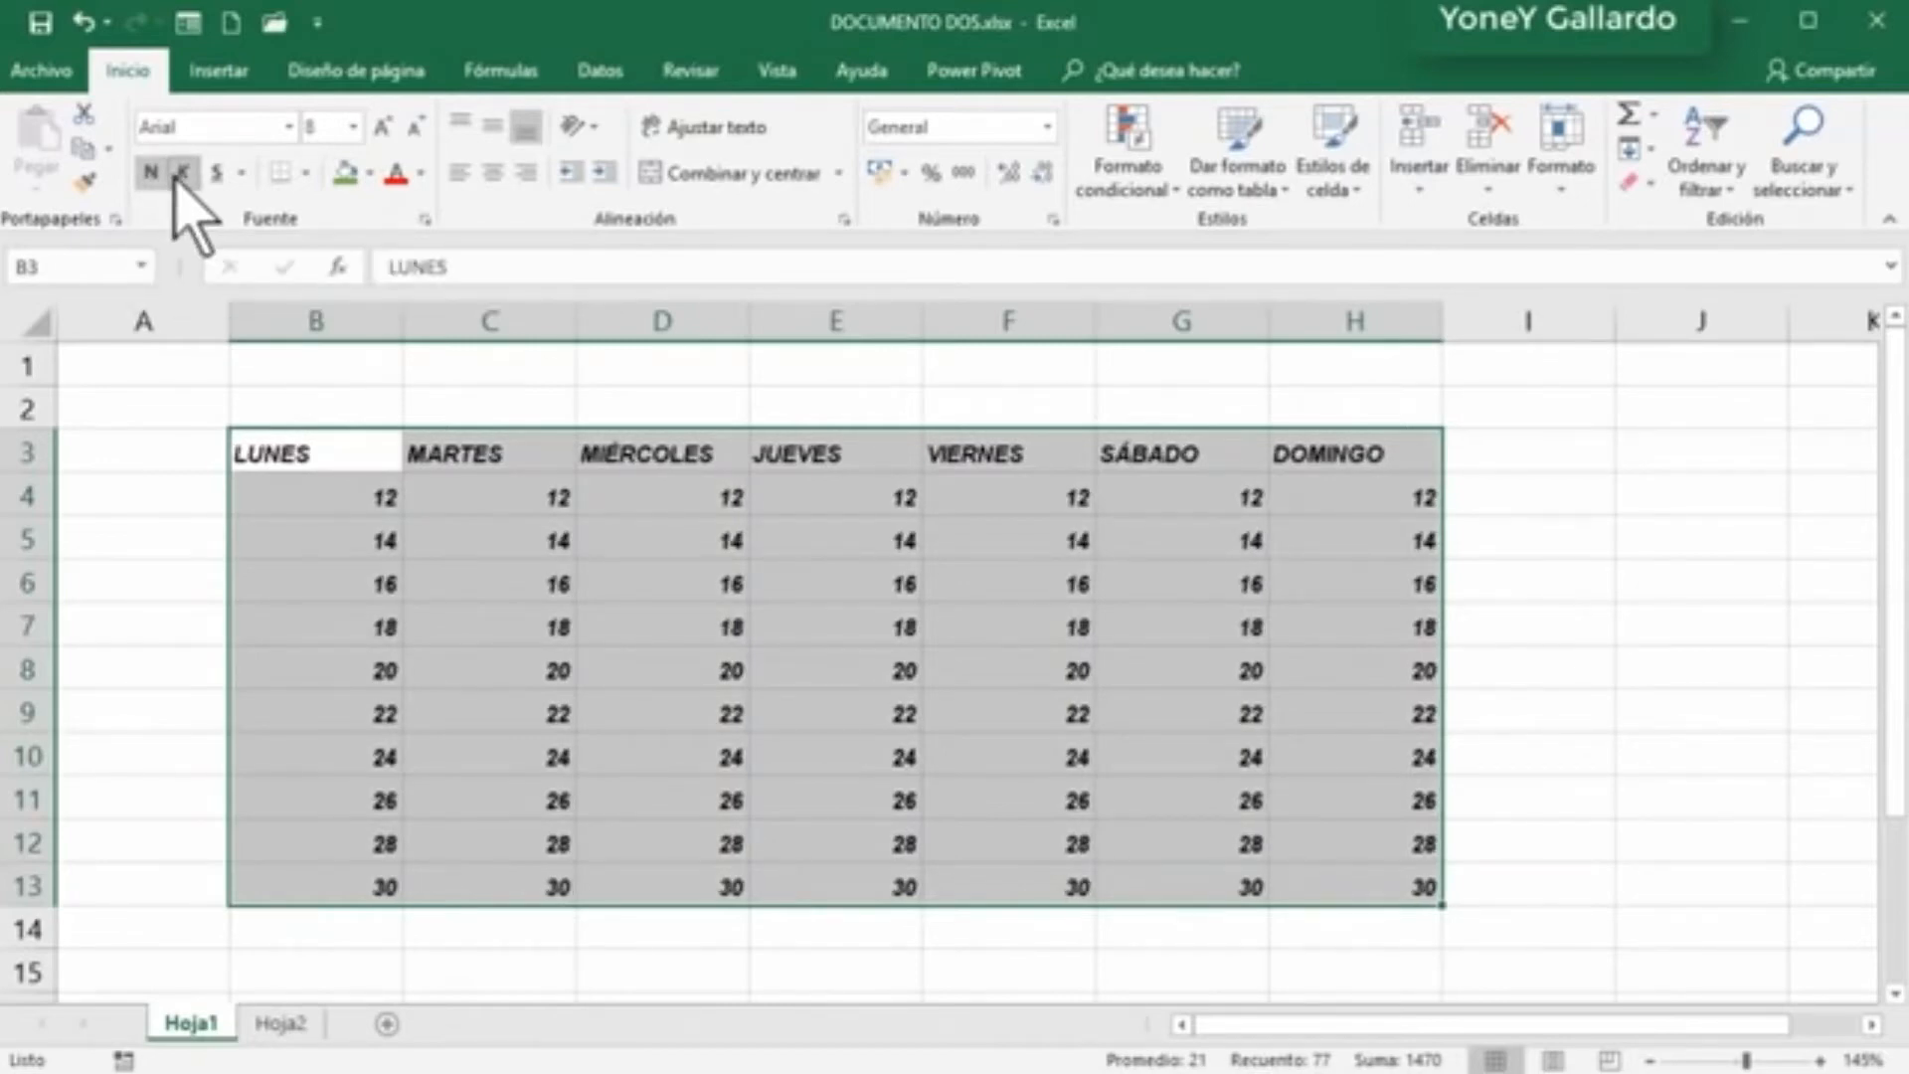
pyautogui.click(216, 173)
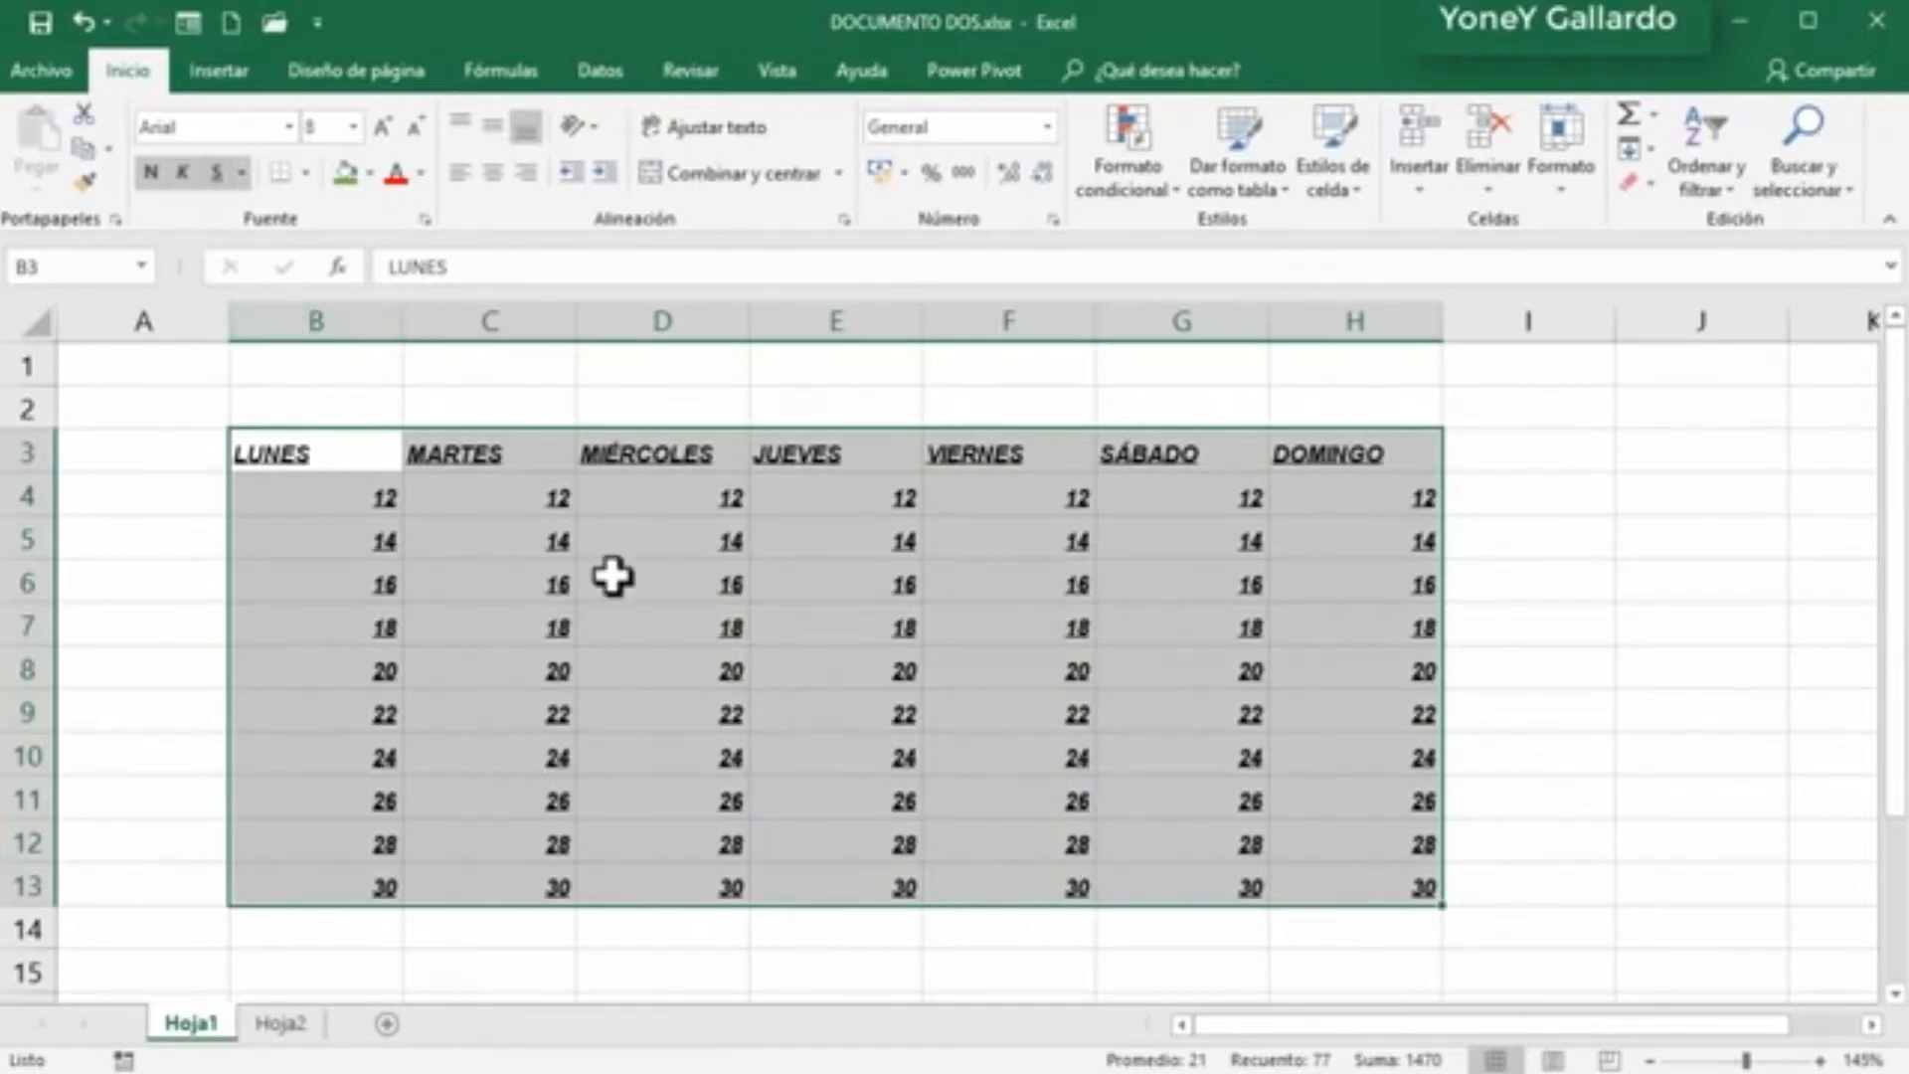
pyautogui.click(218, 177)
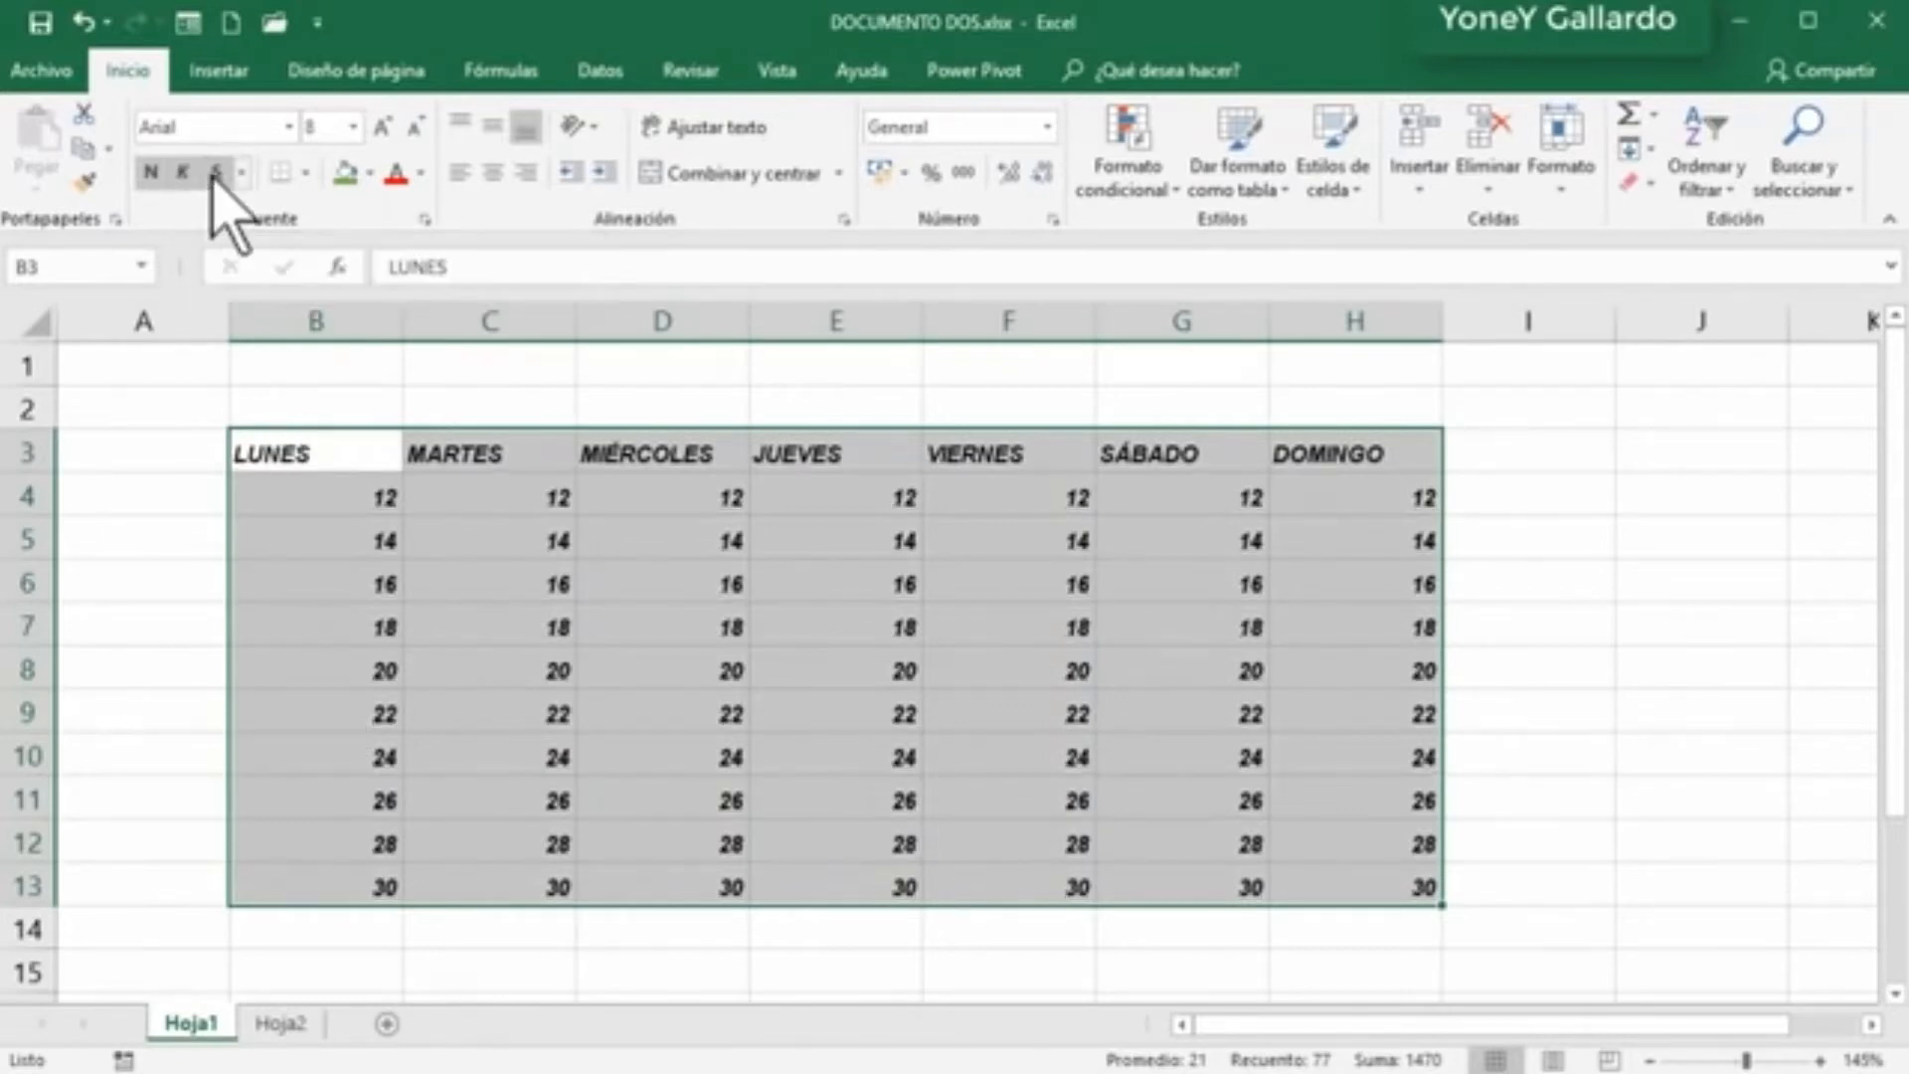
pyautogui.click(184, 173)
pyautogui.click(151, 173)
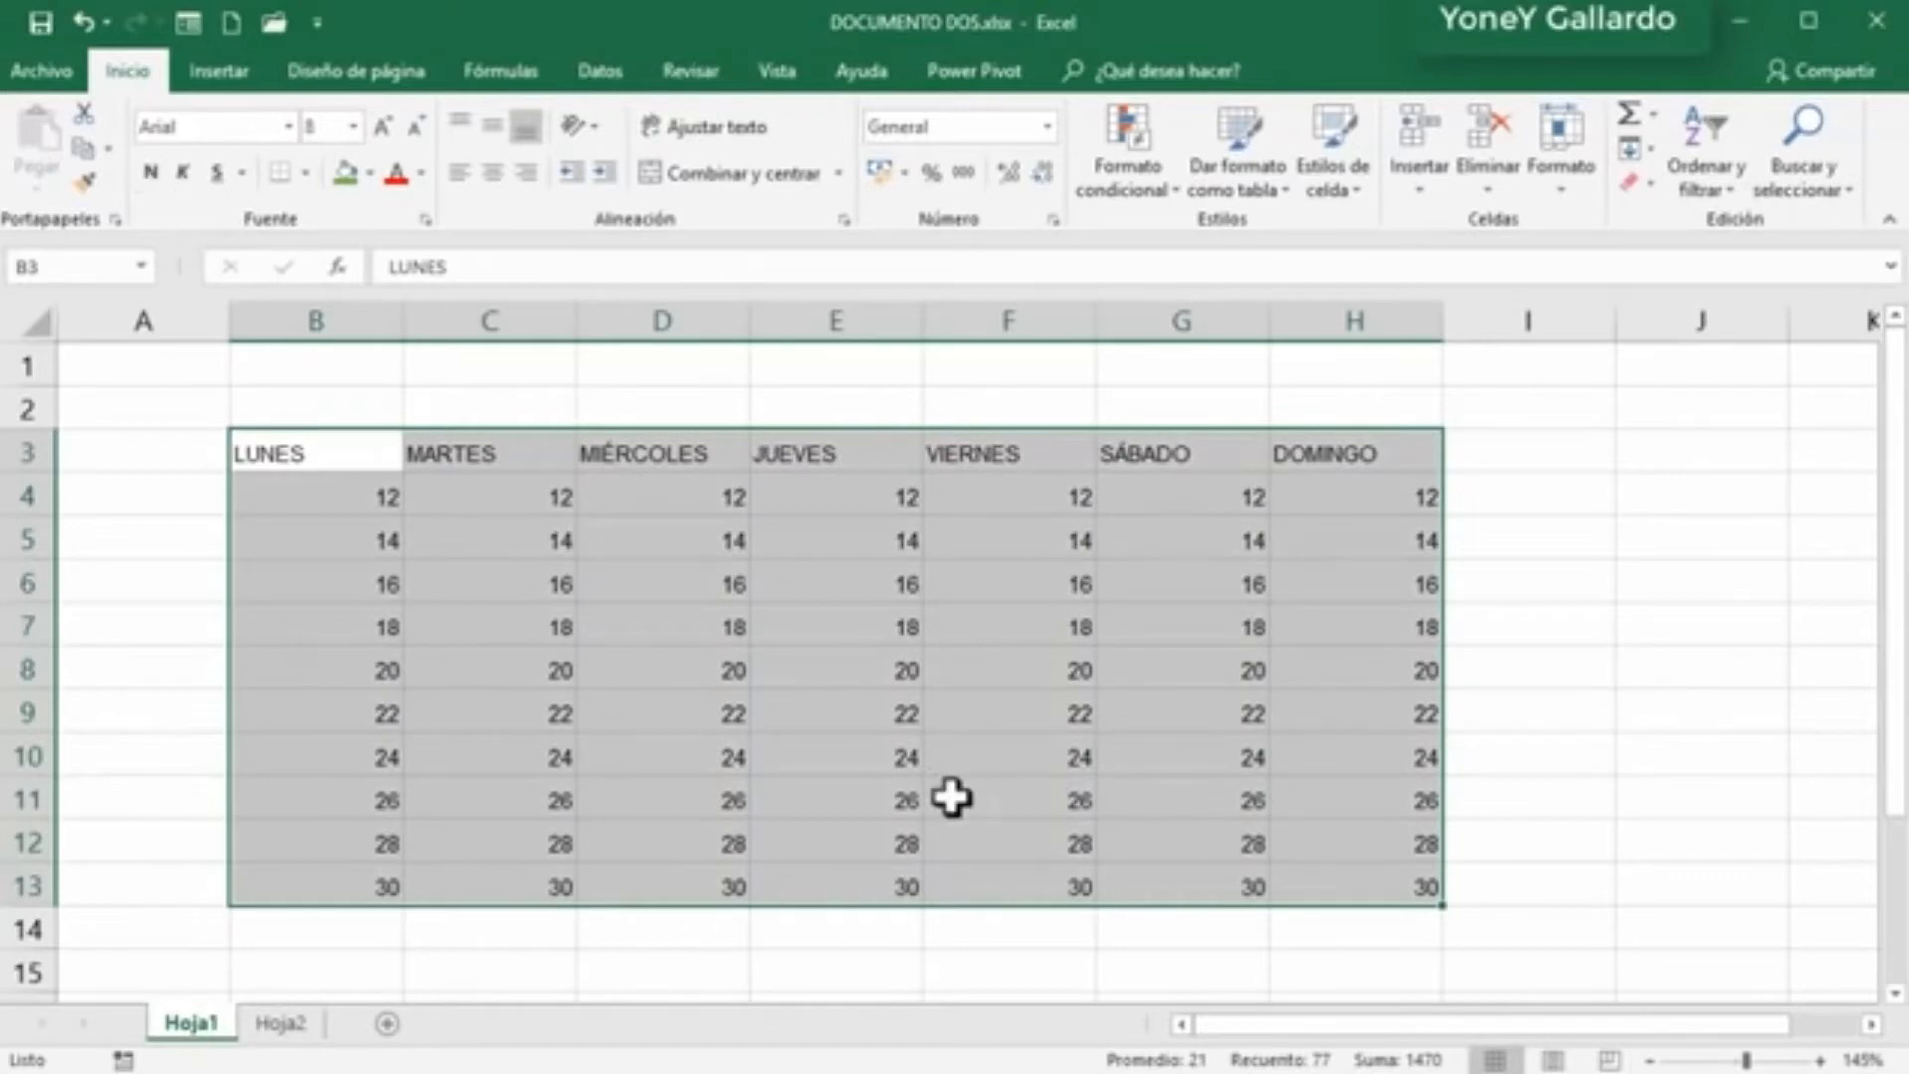
pyautogui.click(682, 771)
# Step: Make the weekday headers in B3:H3 bold
pyautogui.moveTo(291, 464); pyautogui.dragTo(1333, 461)
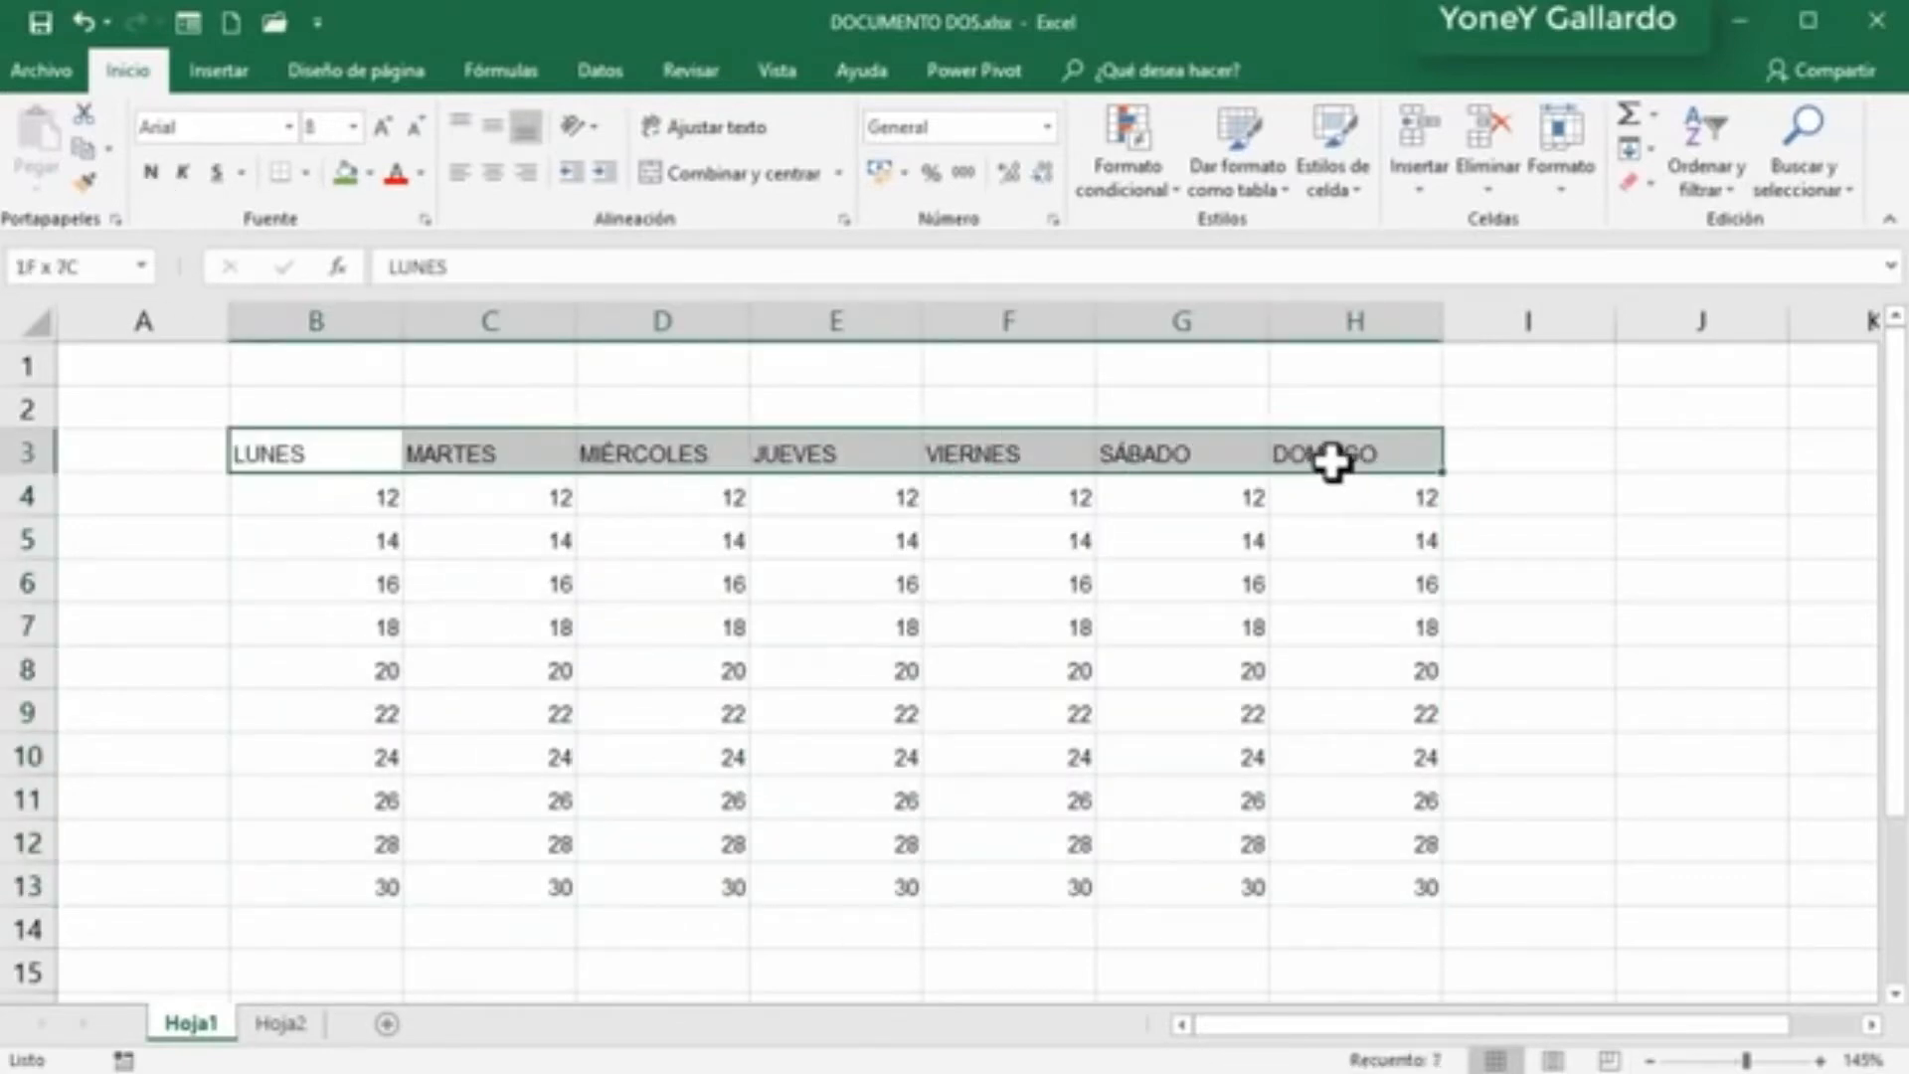
pyautogui.click(151, 174)
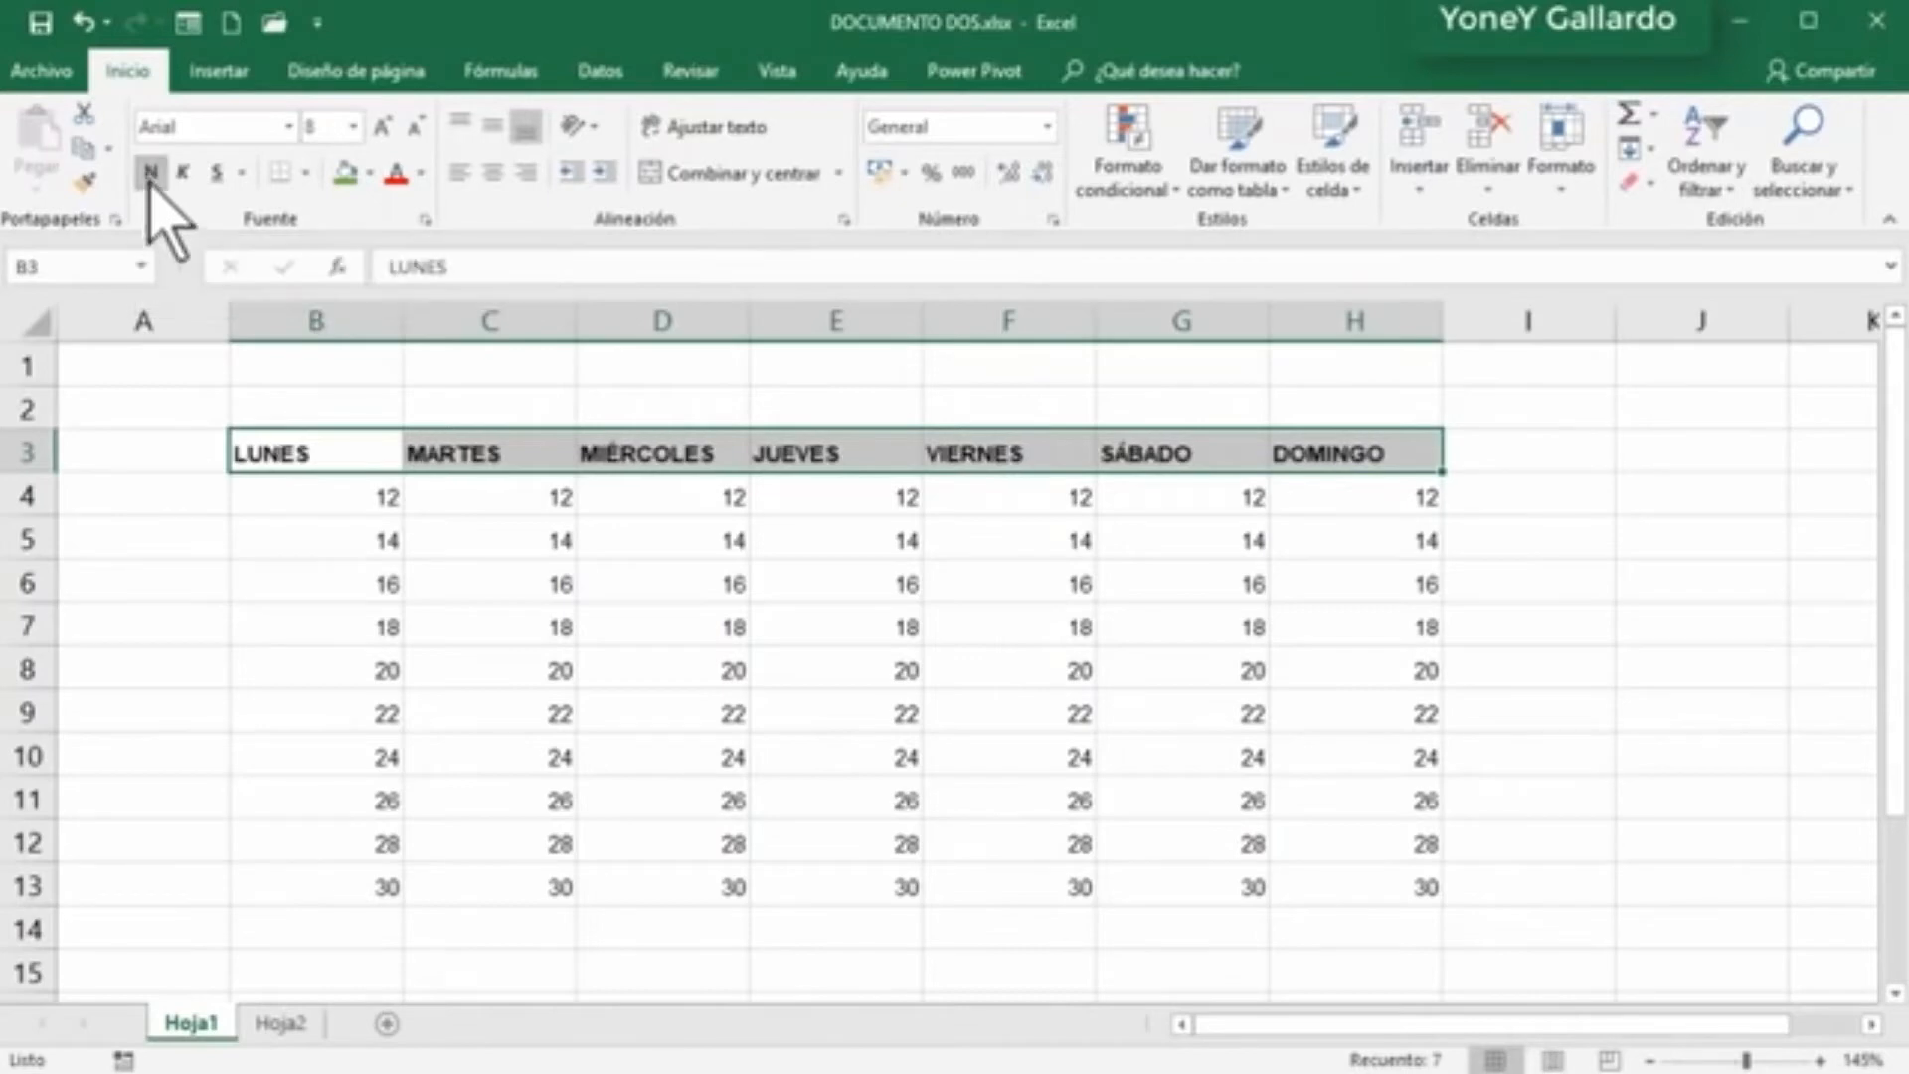
pyautogui.click(1134, 540)
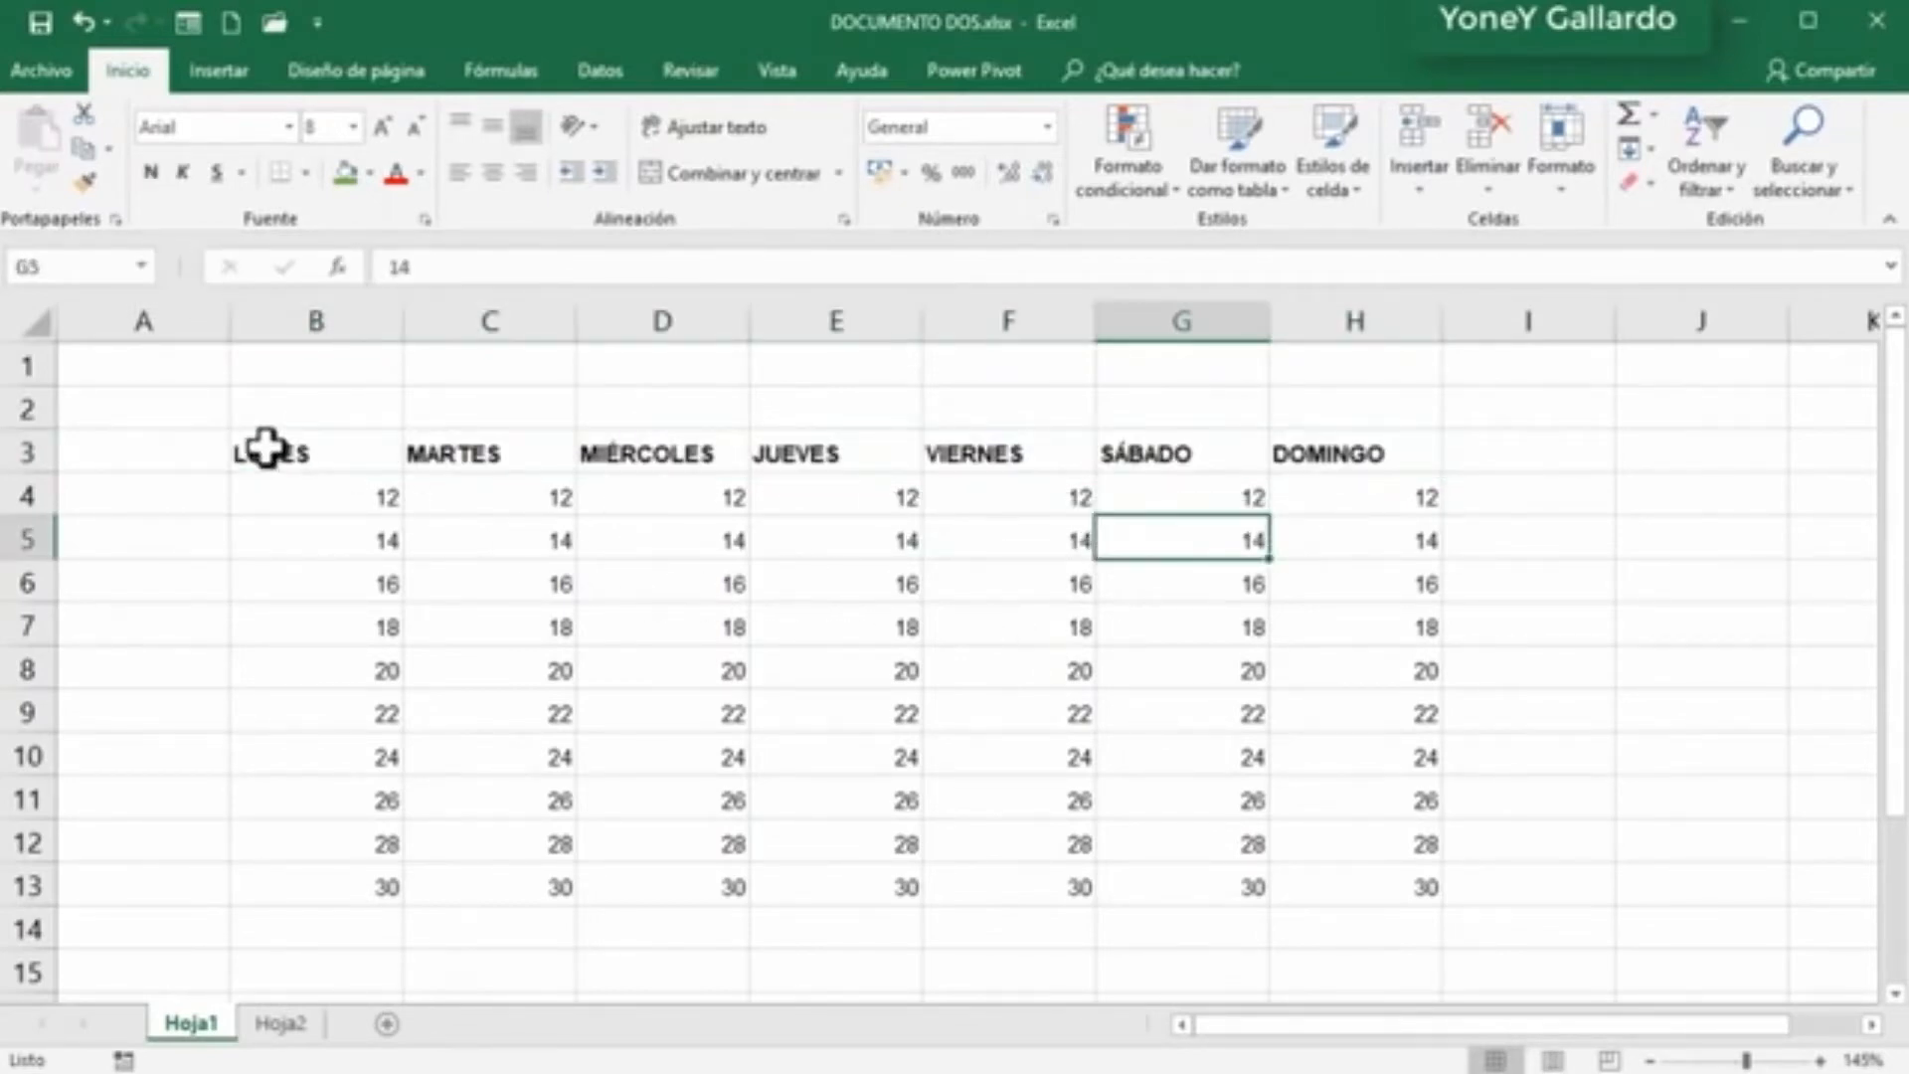
pyautogui.moveTo(265, 447); pyautogui.dragTo(1342, 871)
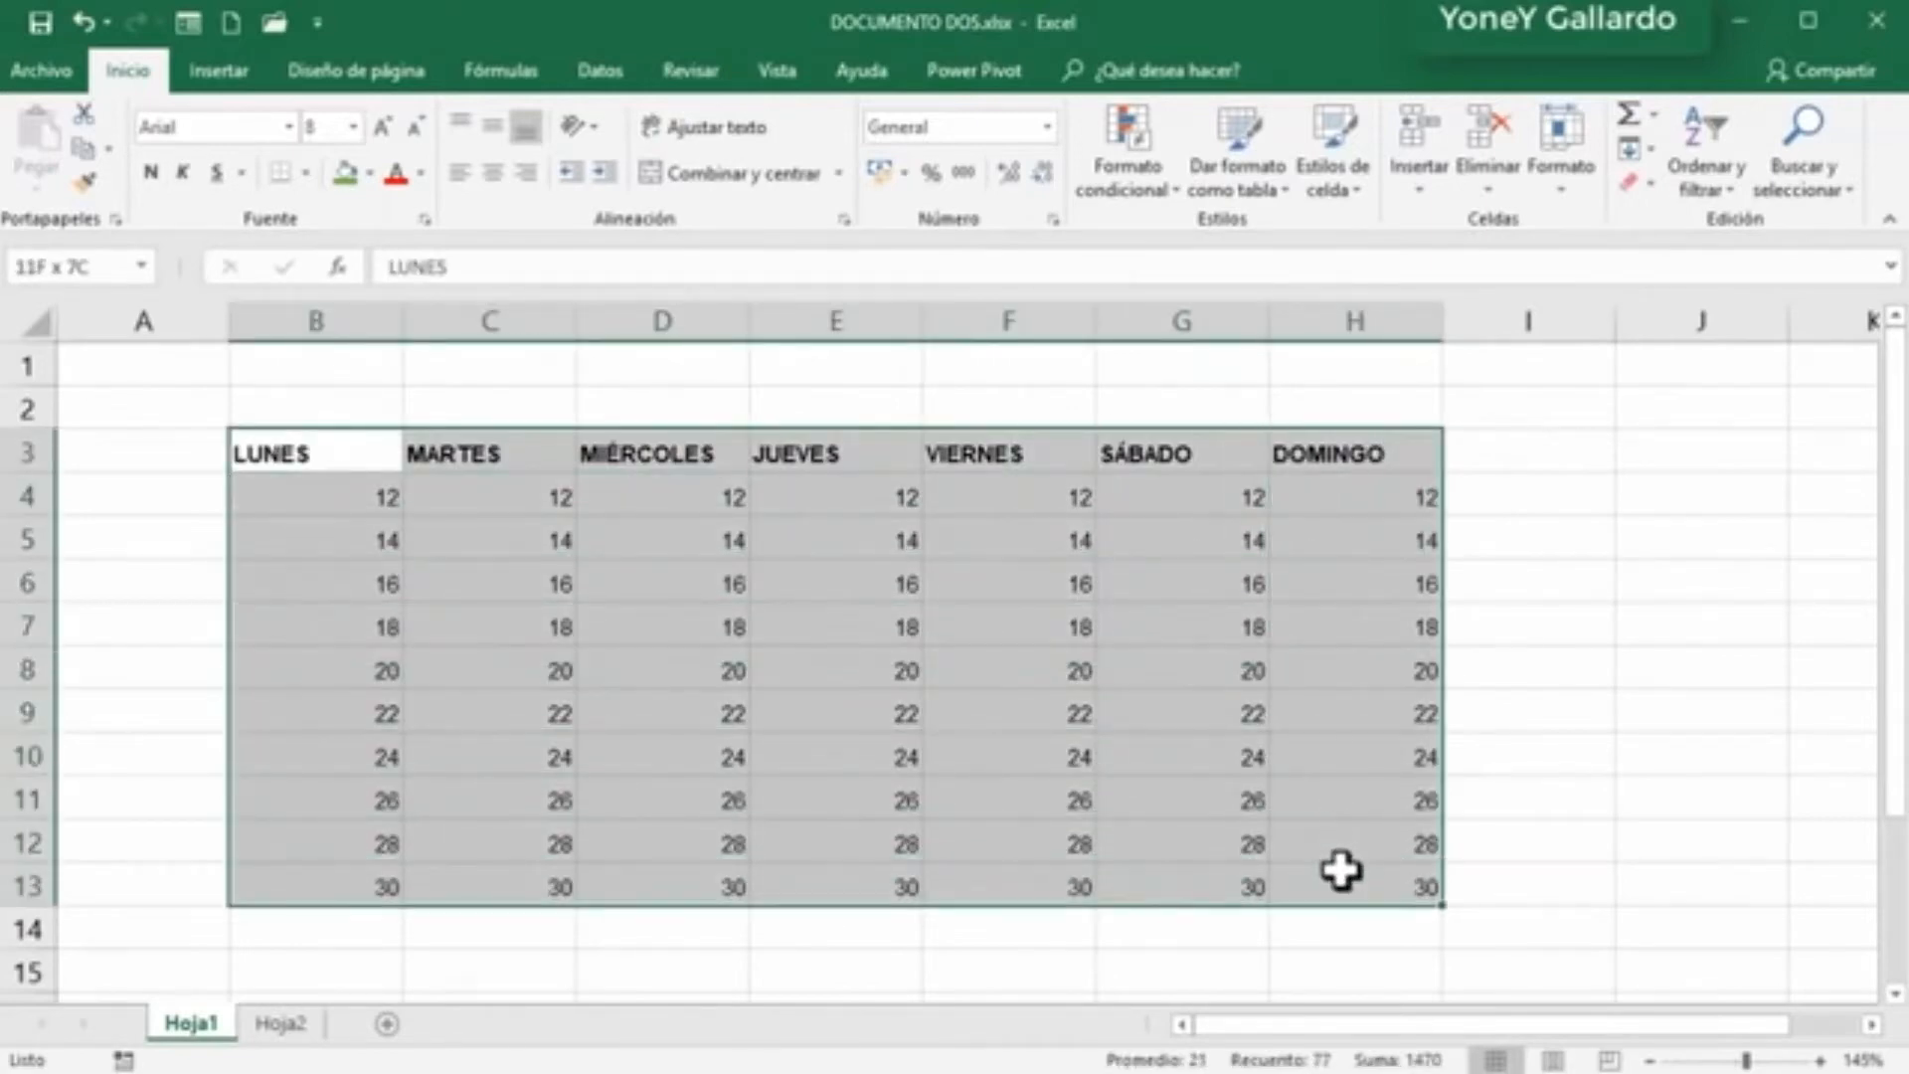
pyautogui.click(1397, 582)
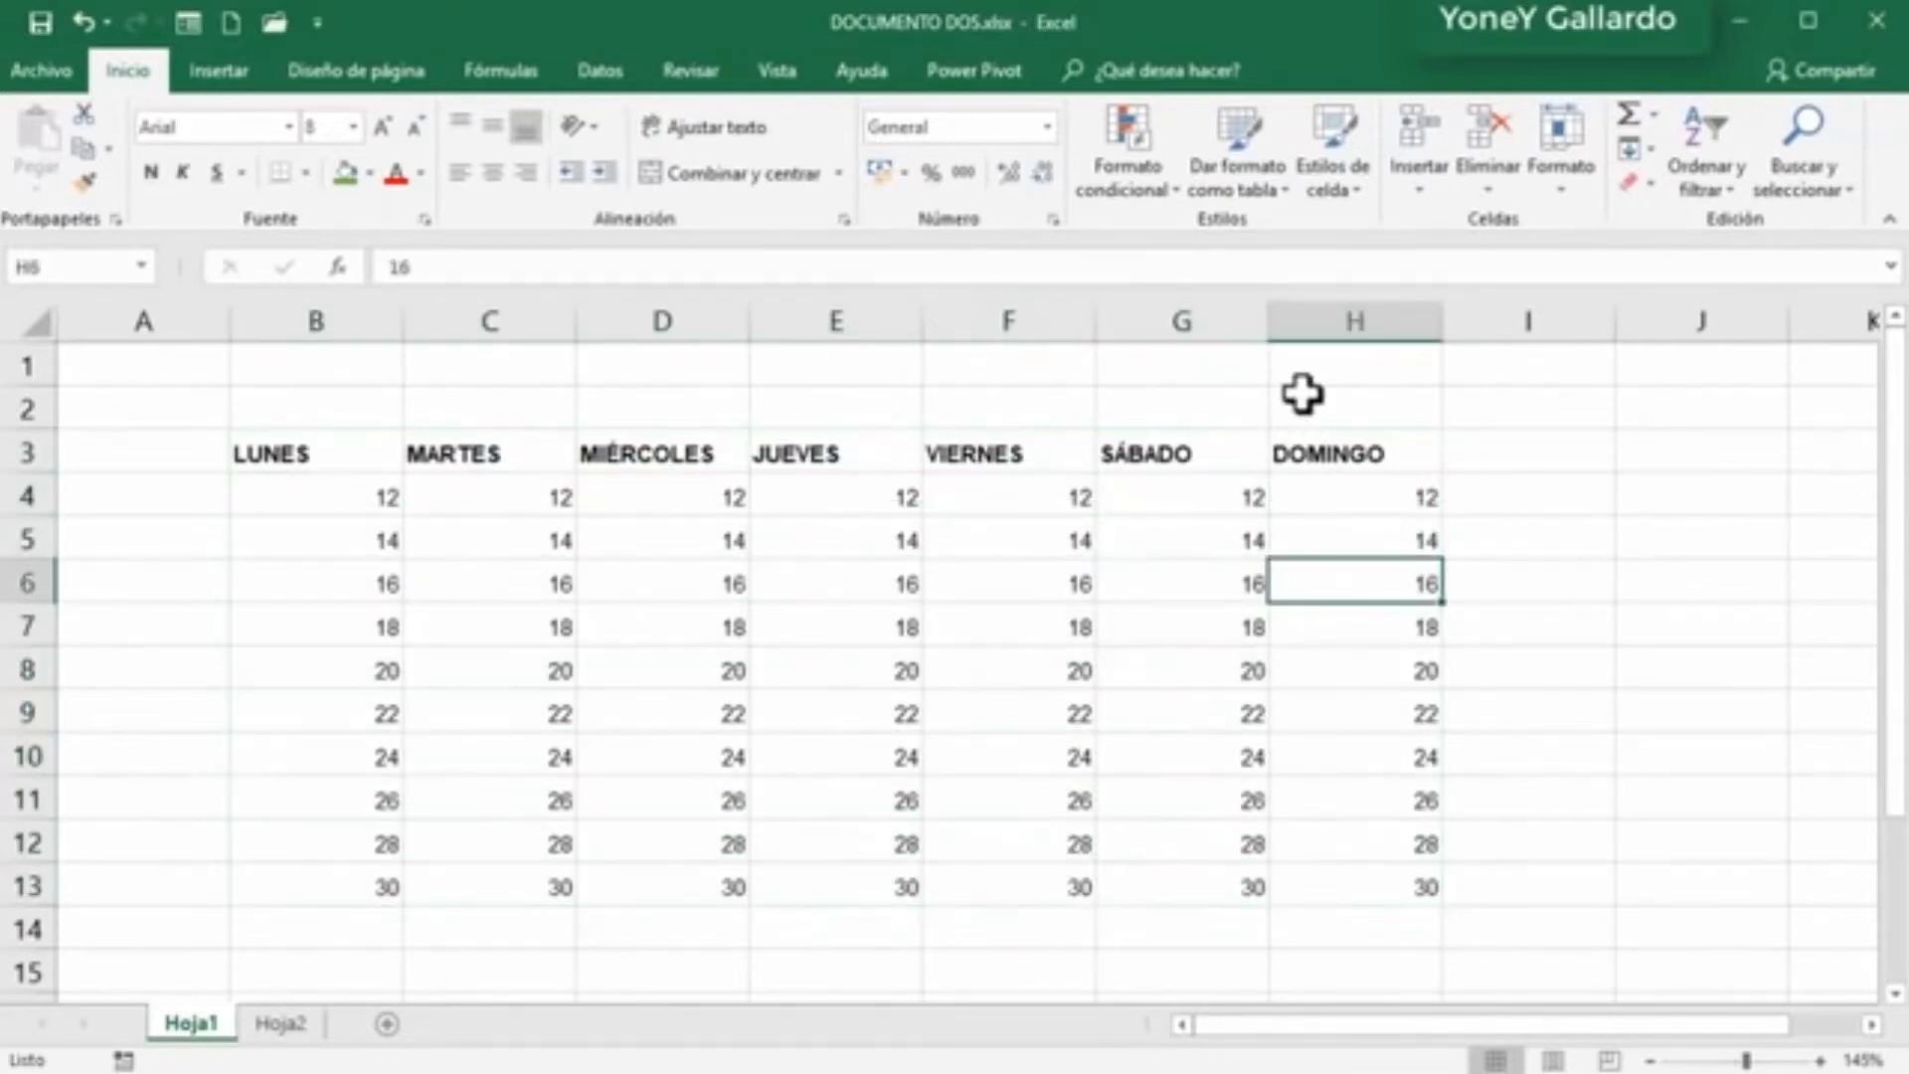
pyautogui.click(282, 449)
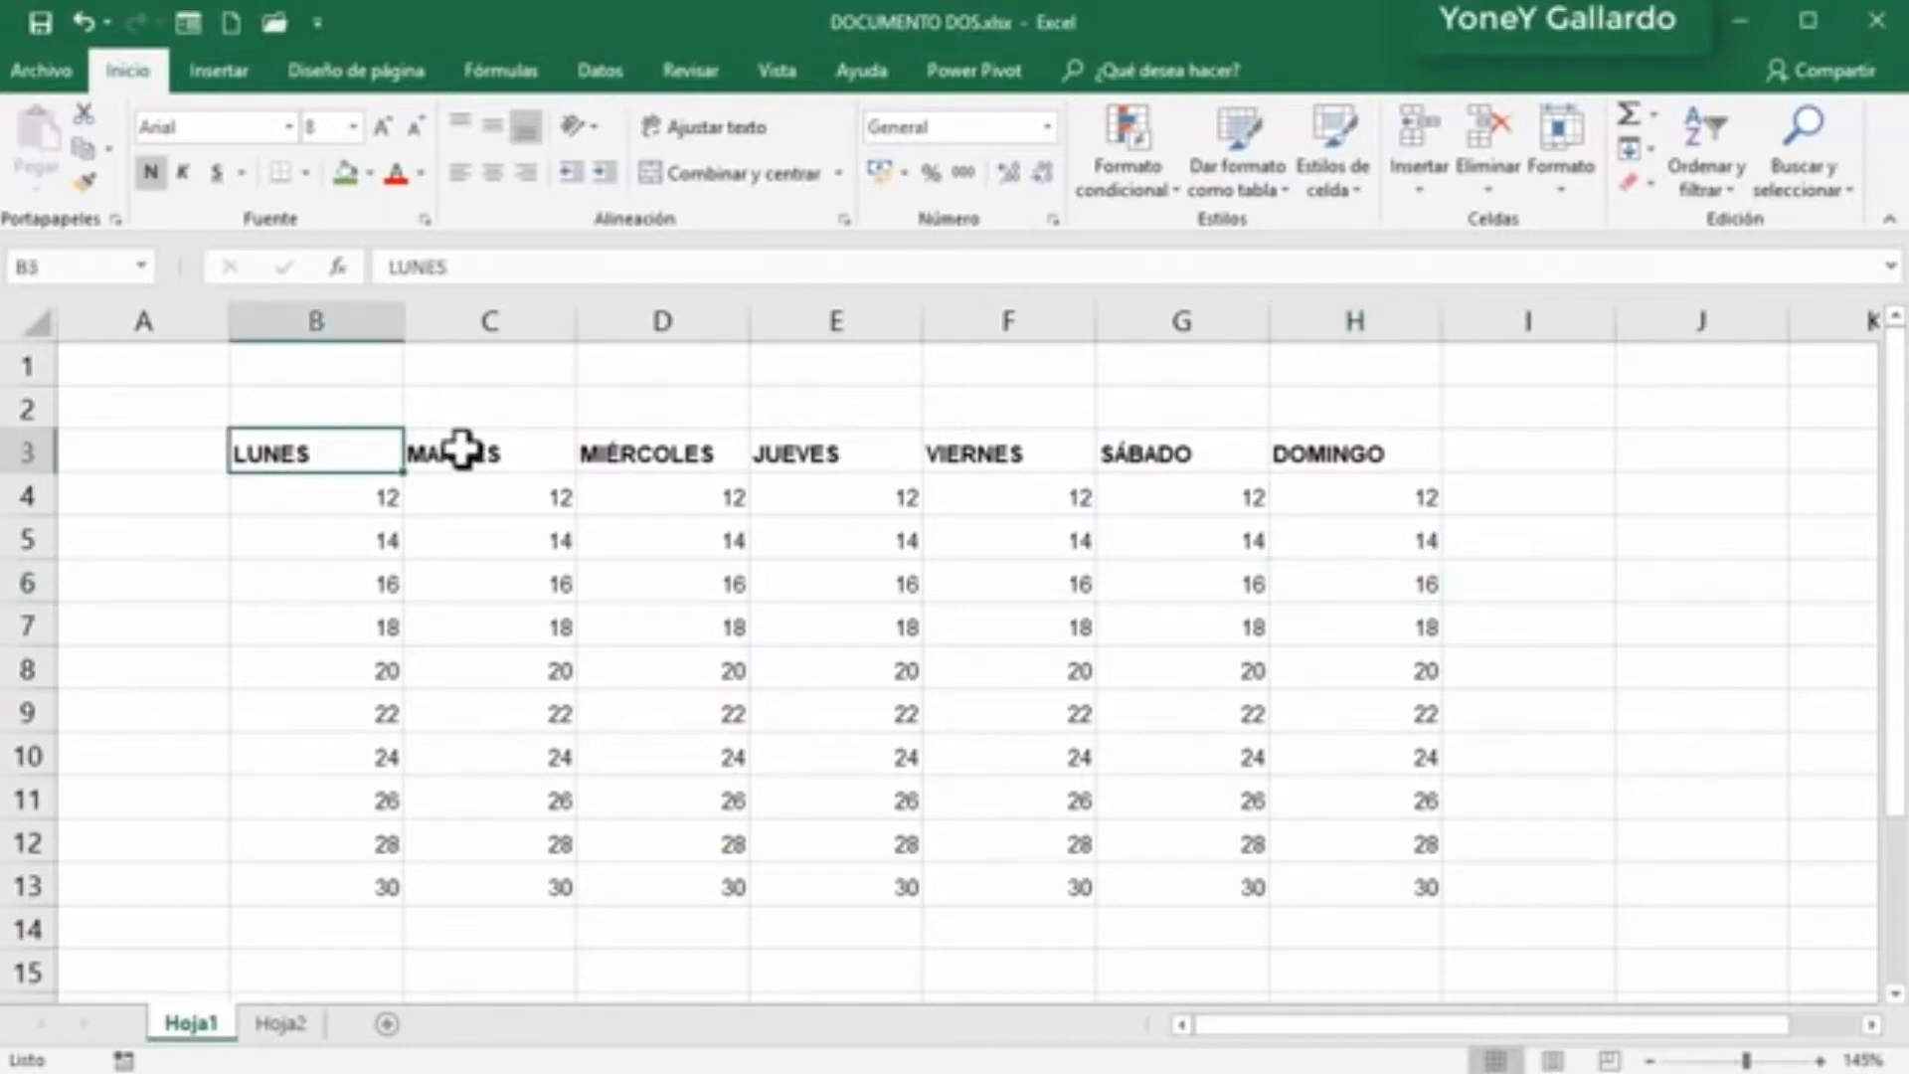
pyautogui.click(498, 453)
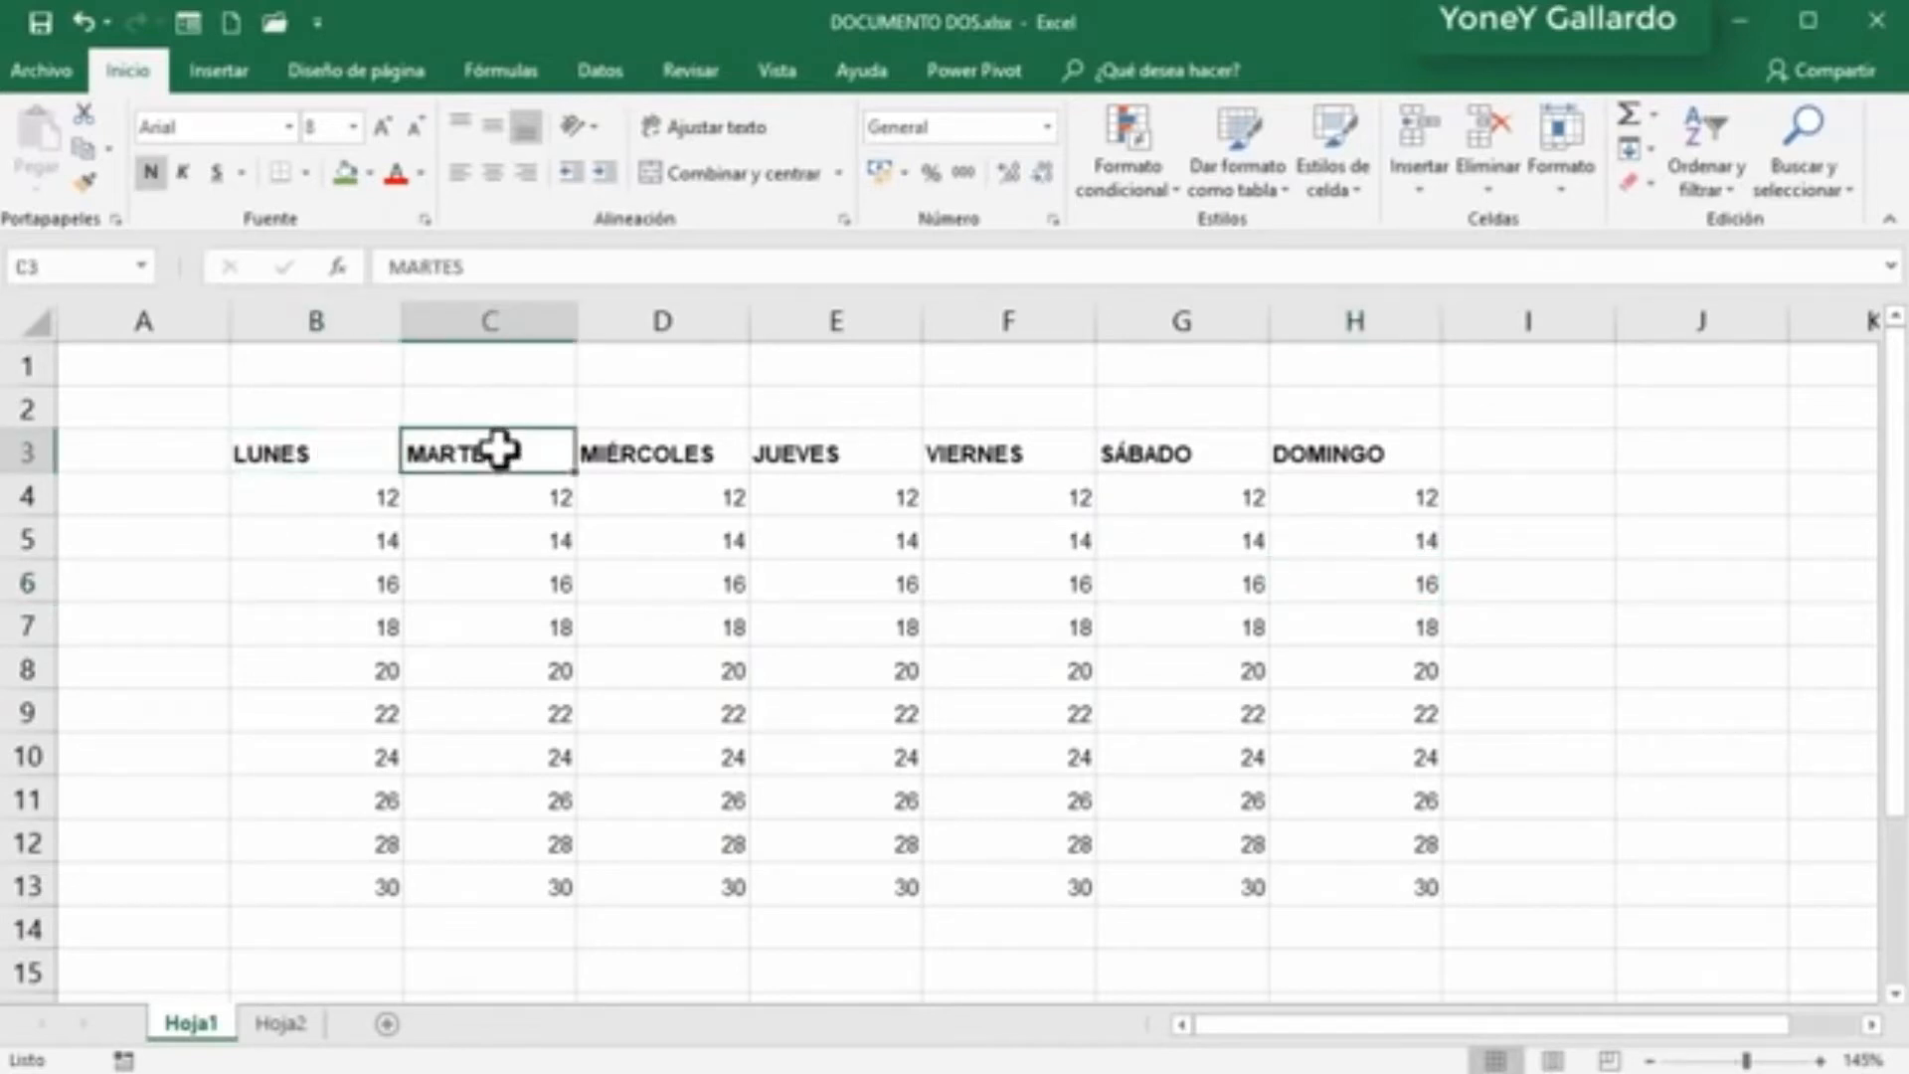
pyautogui.click(313, 460)
pyautogui.moveTo(288, 452); pyautogui.dragTo(1355, 888)
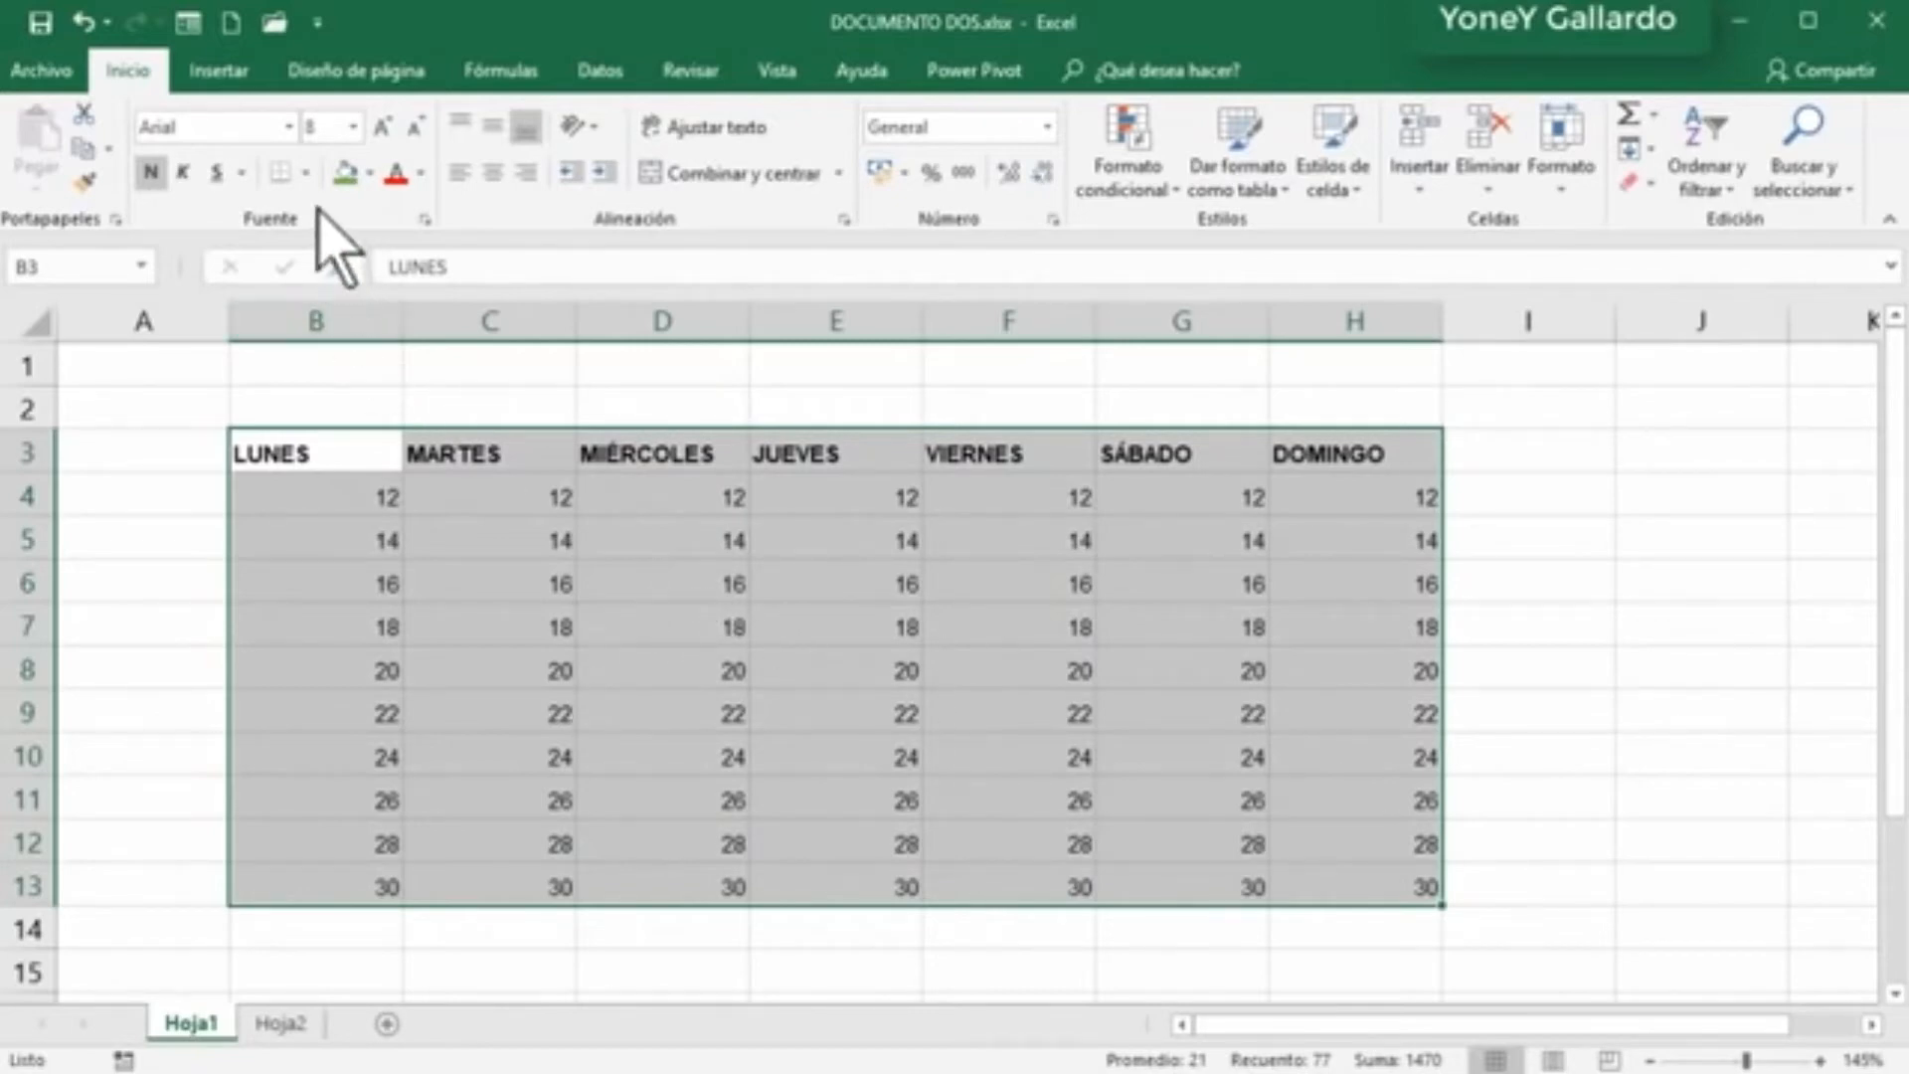
pyautogui.click(381, 376)
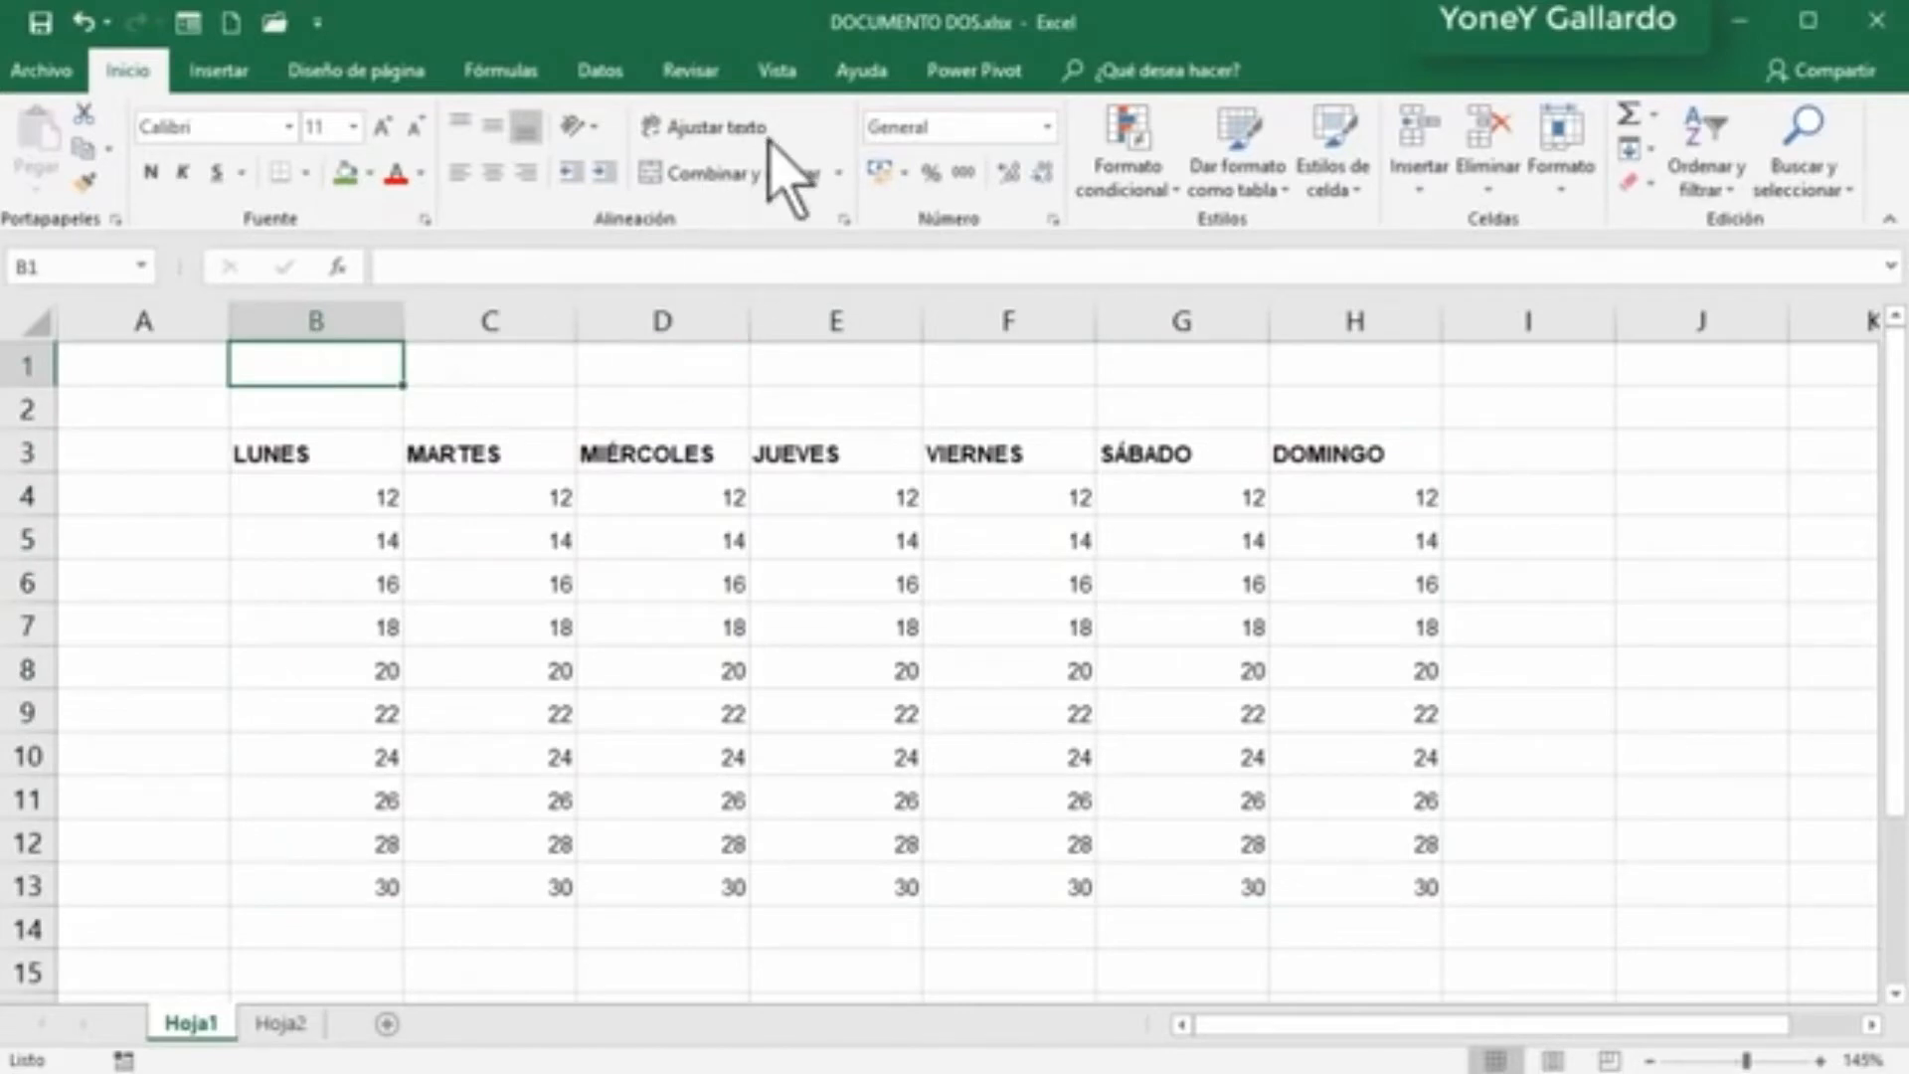
# Step: Hide the sheet's gridlines to check the table without them, and show them again
pyautogui.click(778, 71)
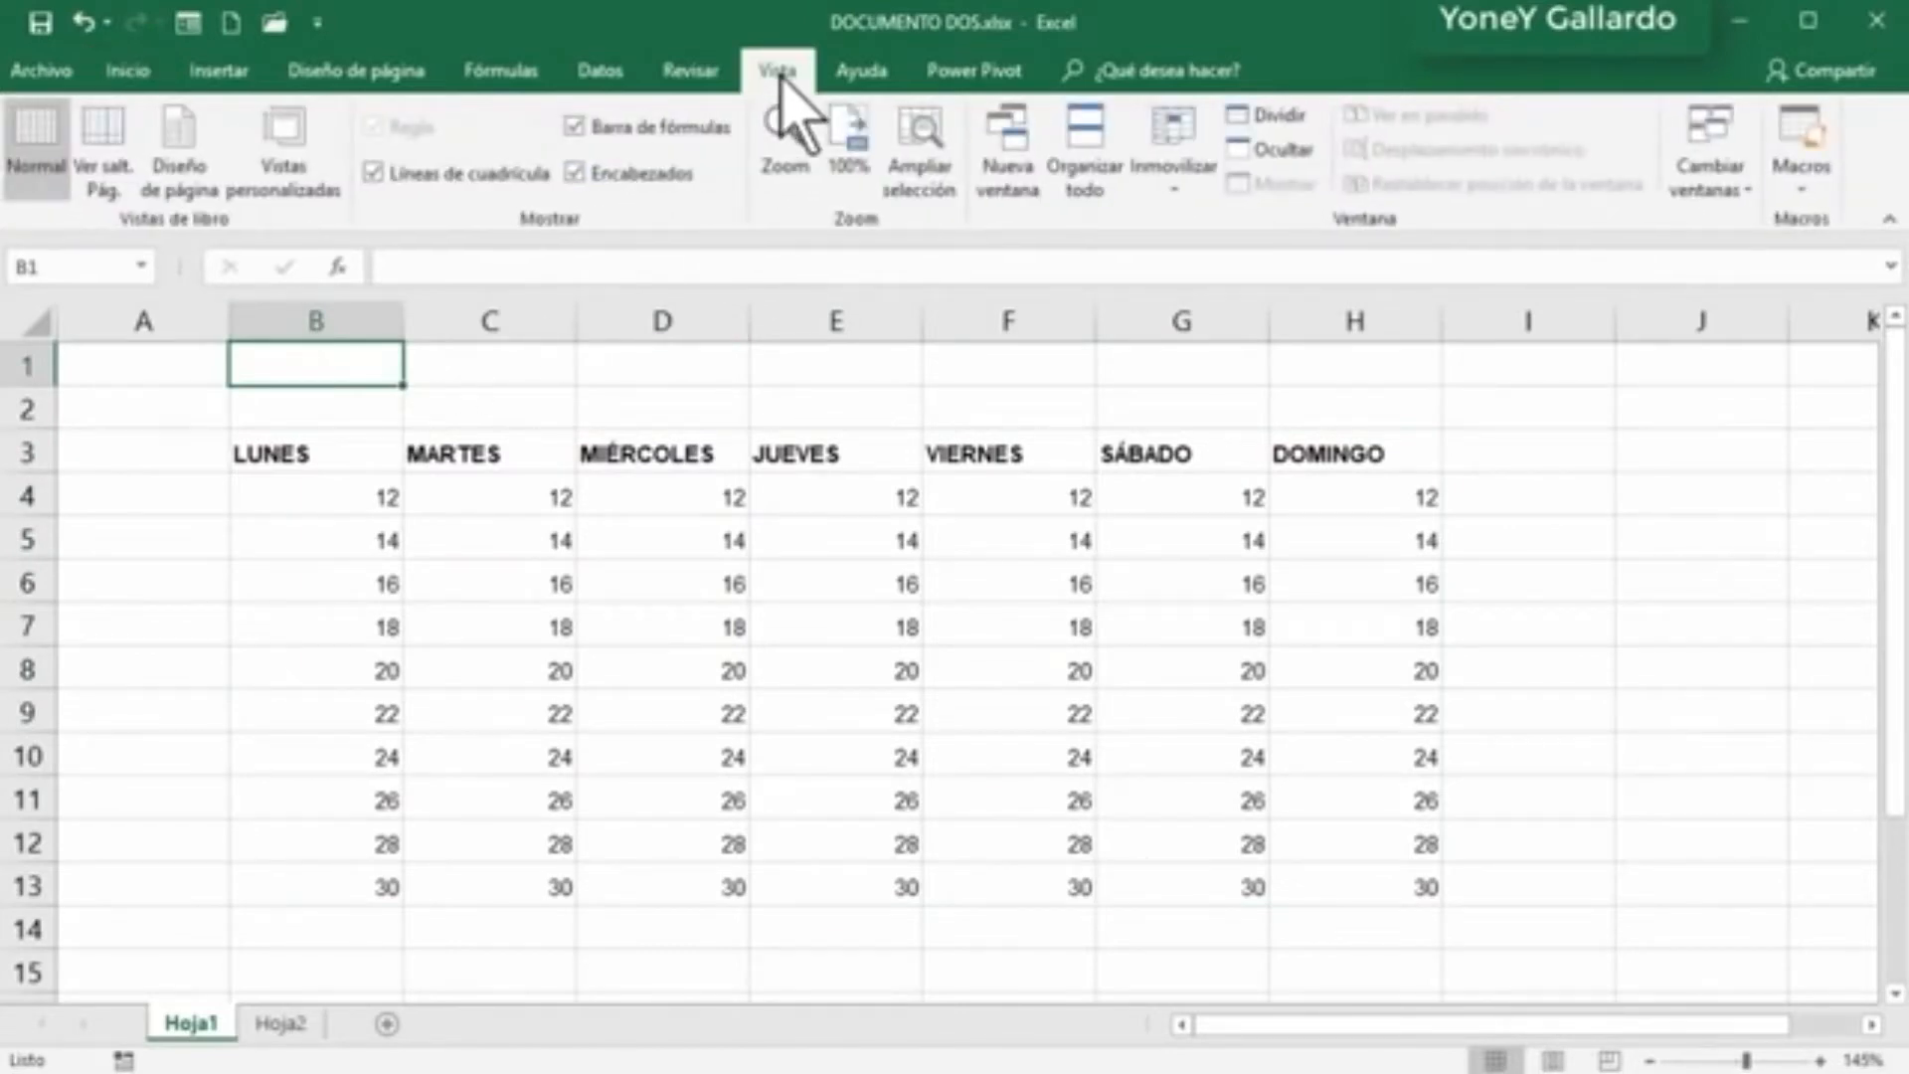
pyautogui.click(413, 173)
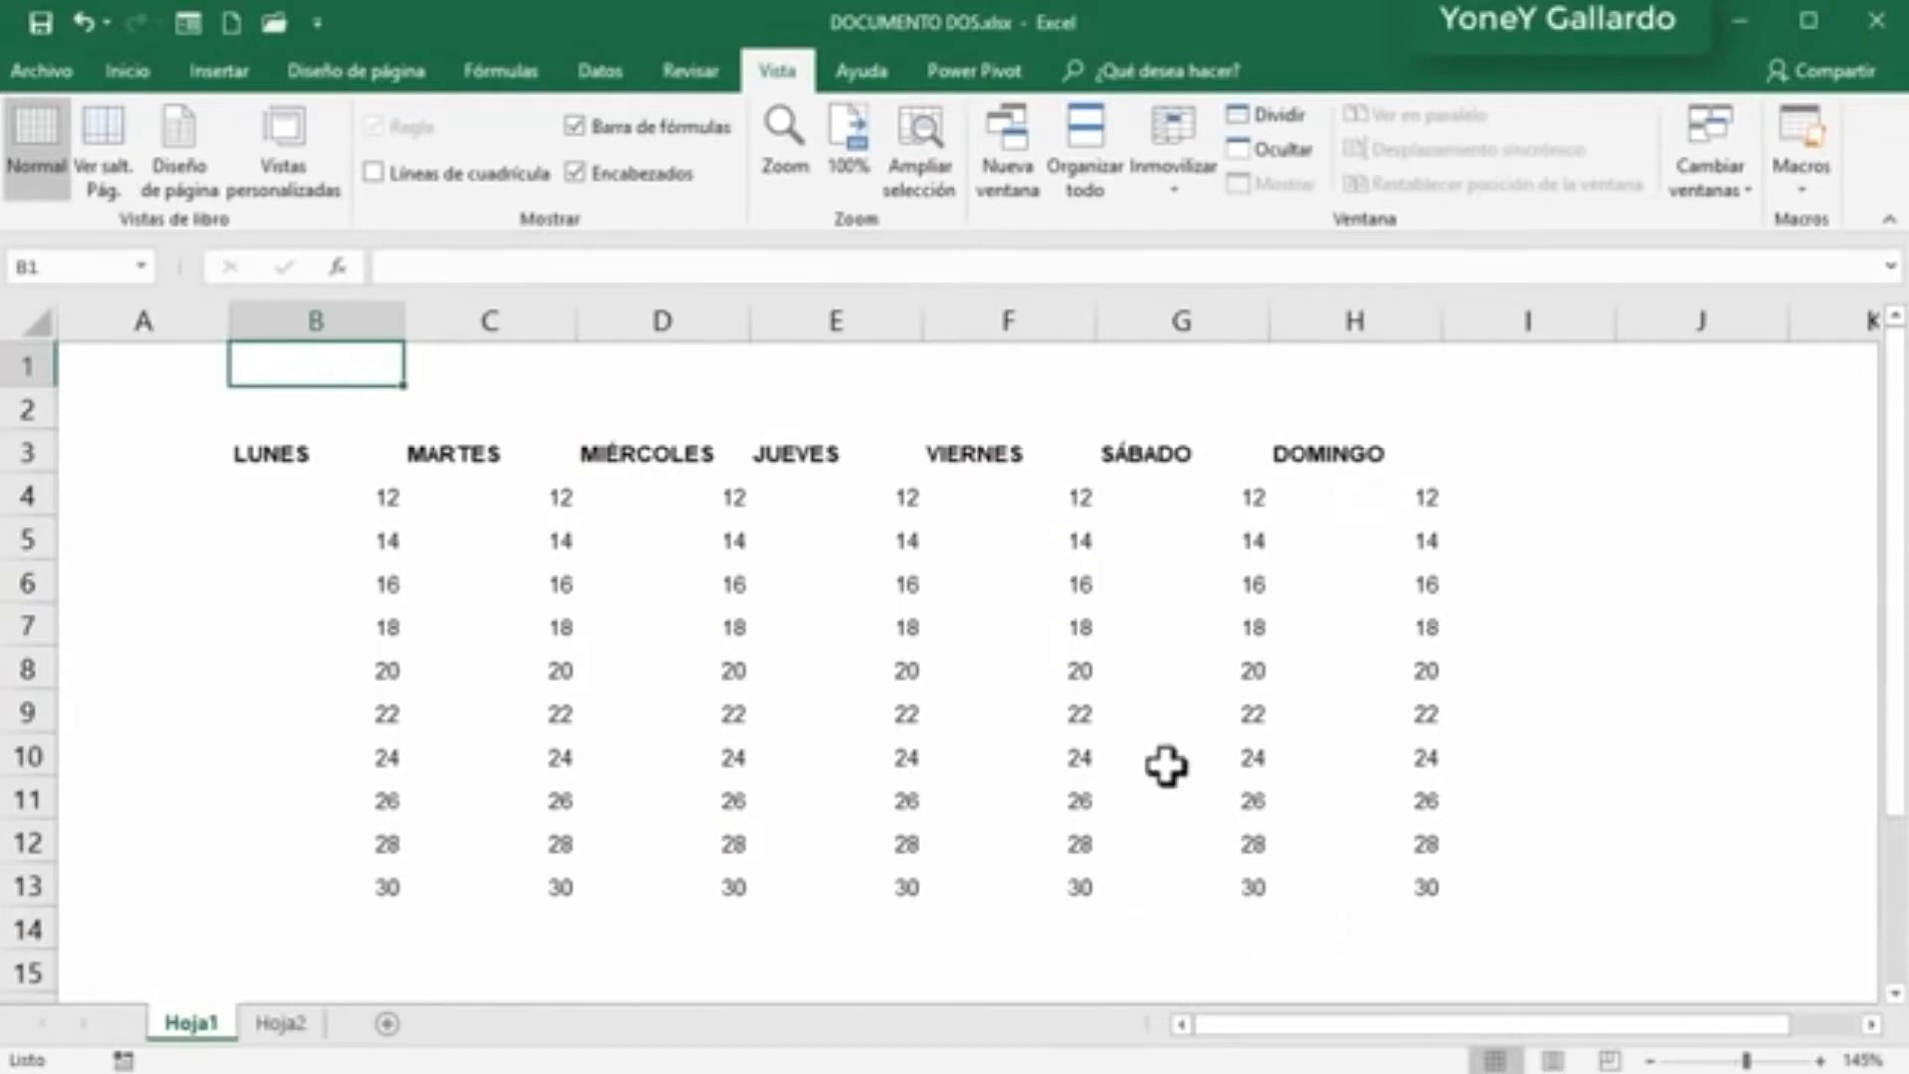
pyautogui.click(412, 173)
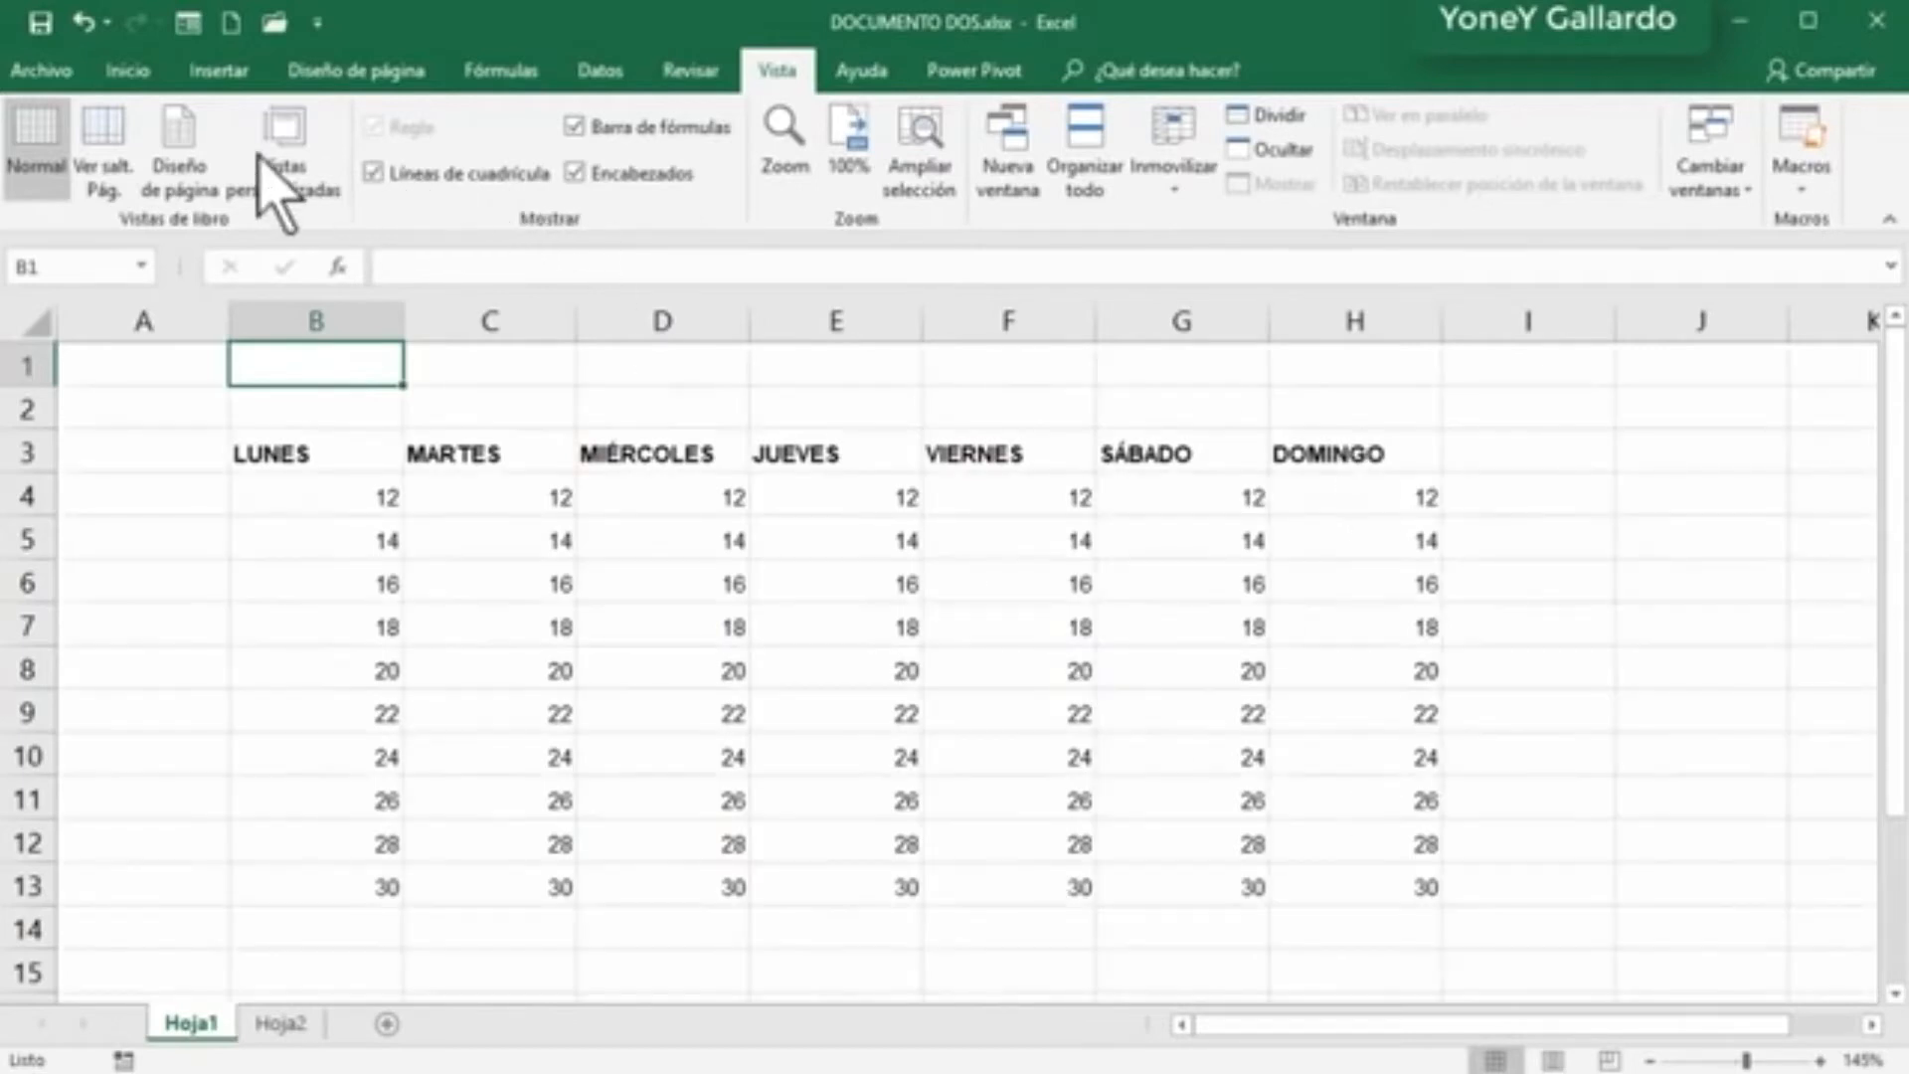
pyautogui.click(132, 74)
pyautogui.click(349, 456)
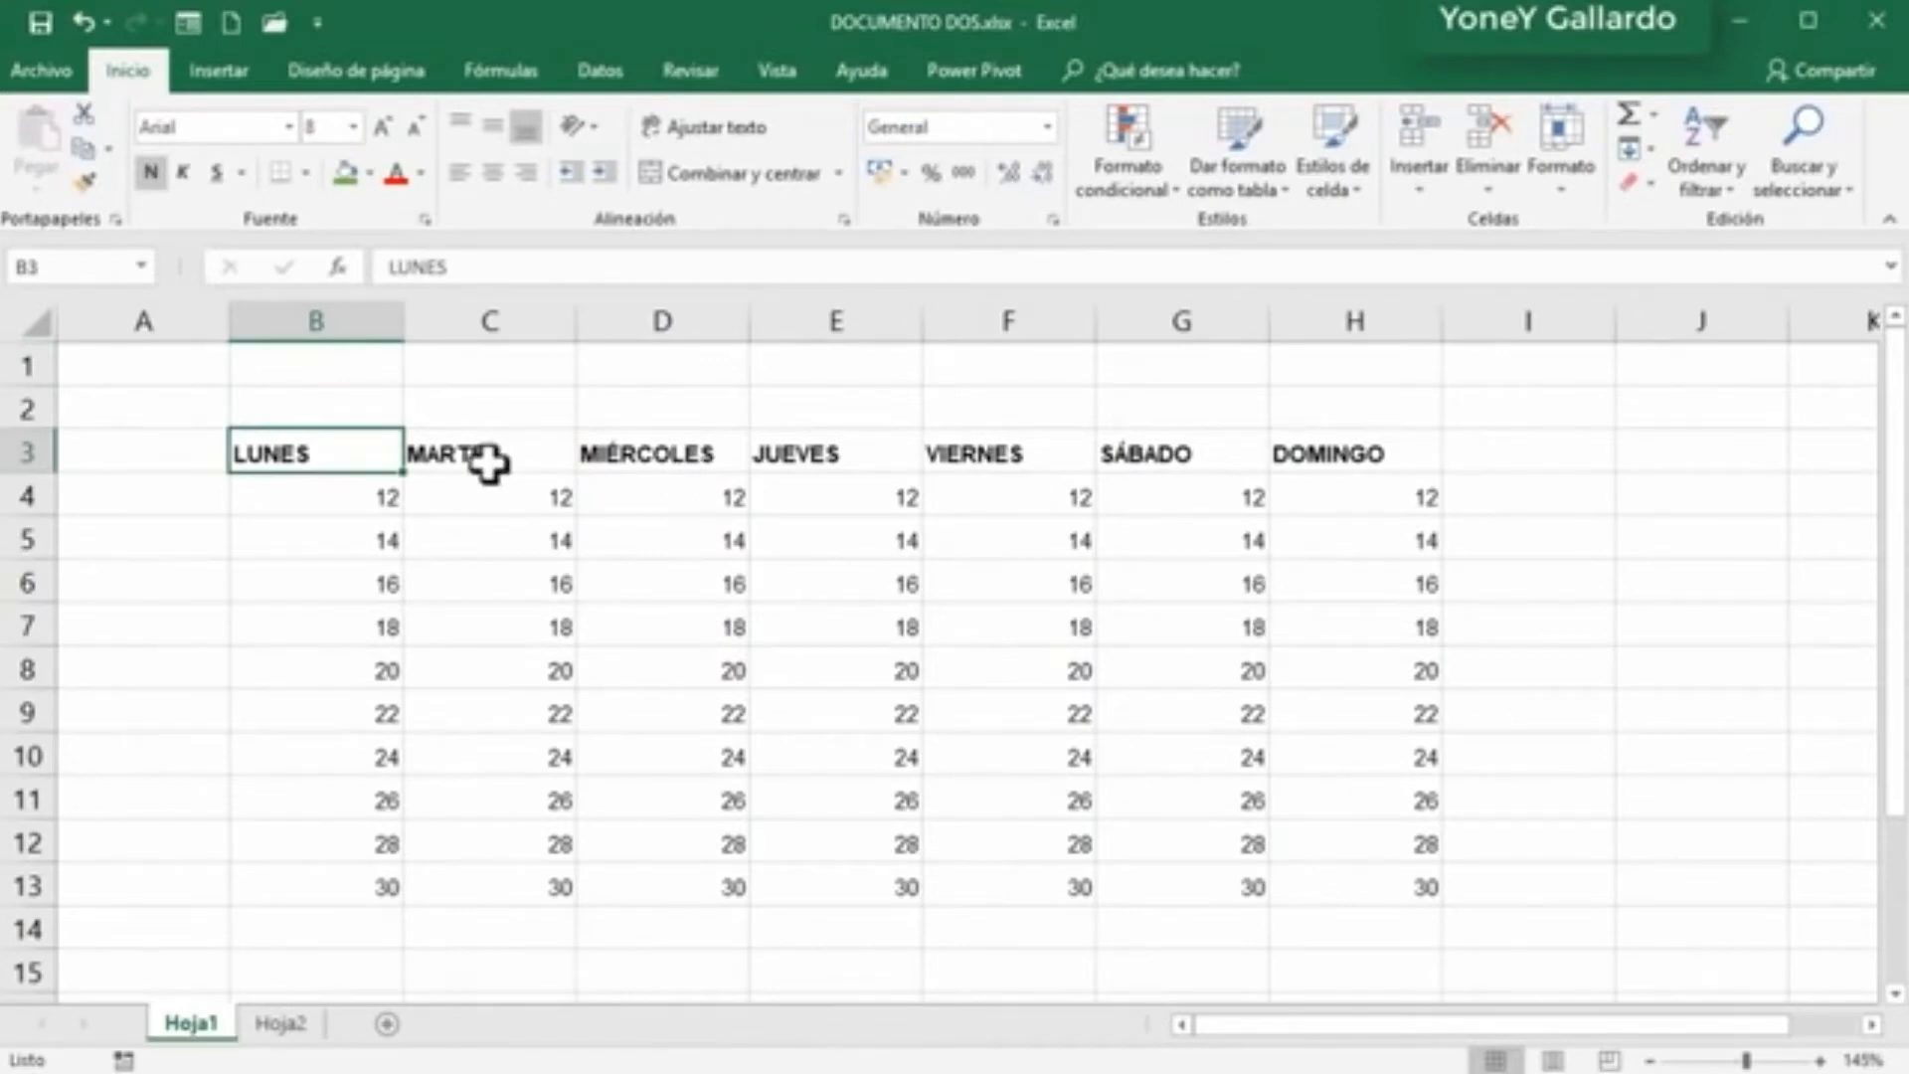
pyautogui.moveTo(303, 454); pyautogui.dragTo(1305, 888)
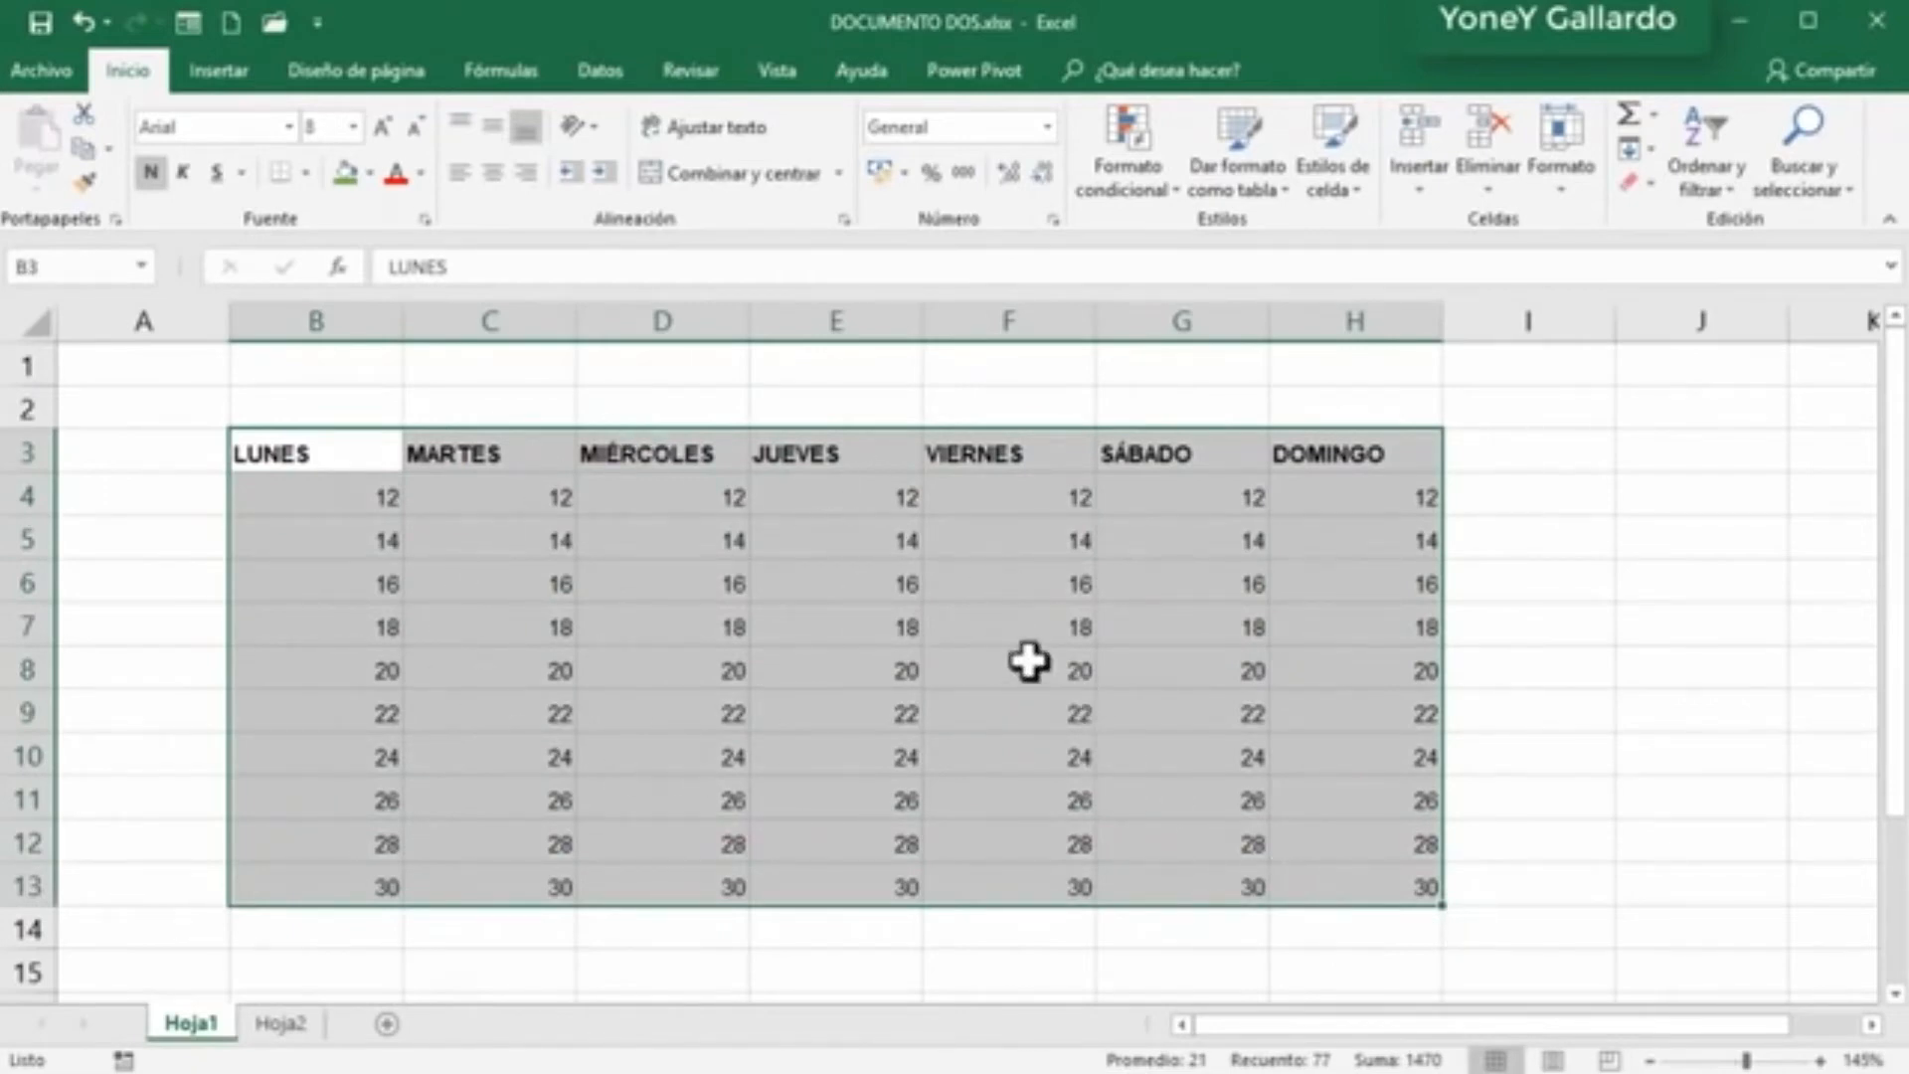
pyautogui.click(1061, 679)
pyautogui.click(453, 454)
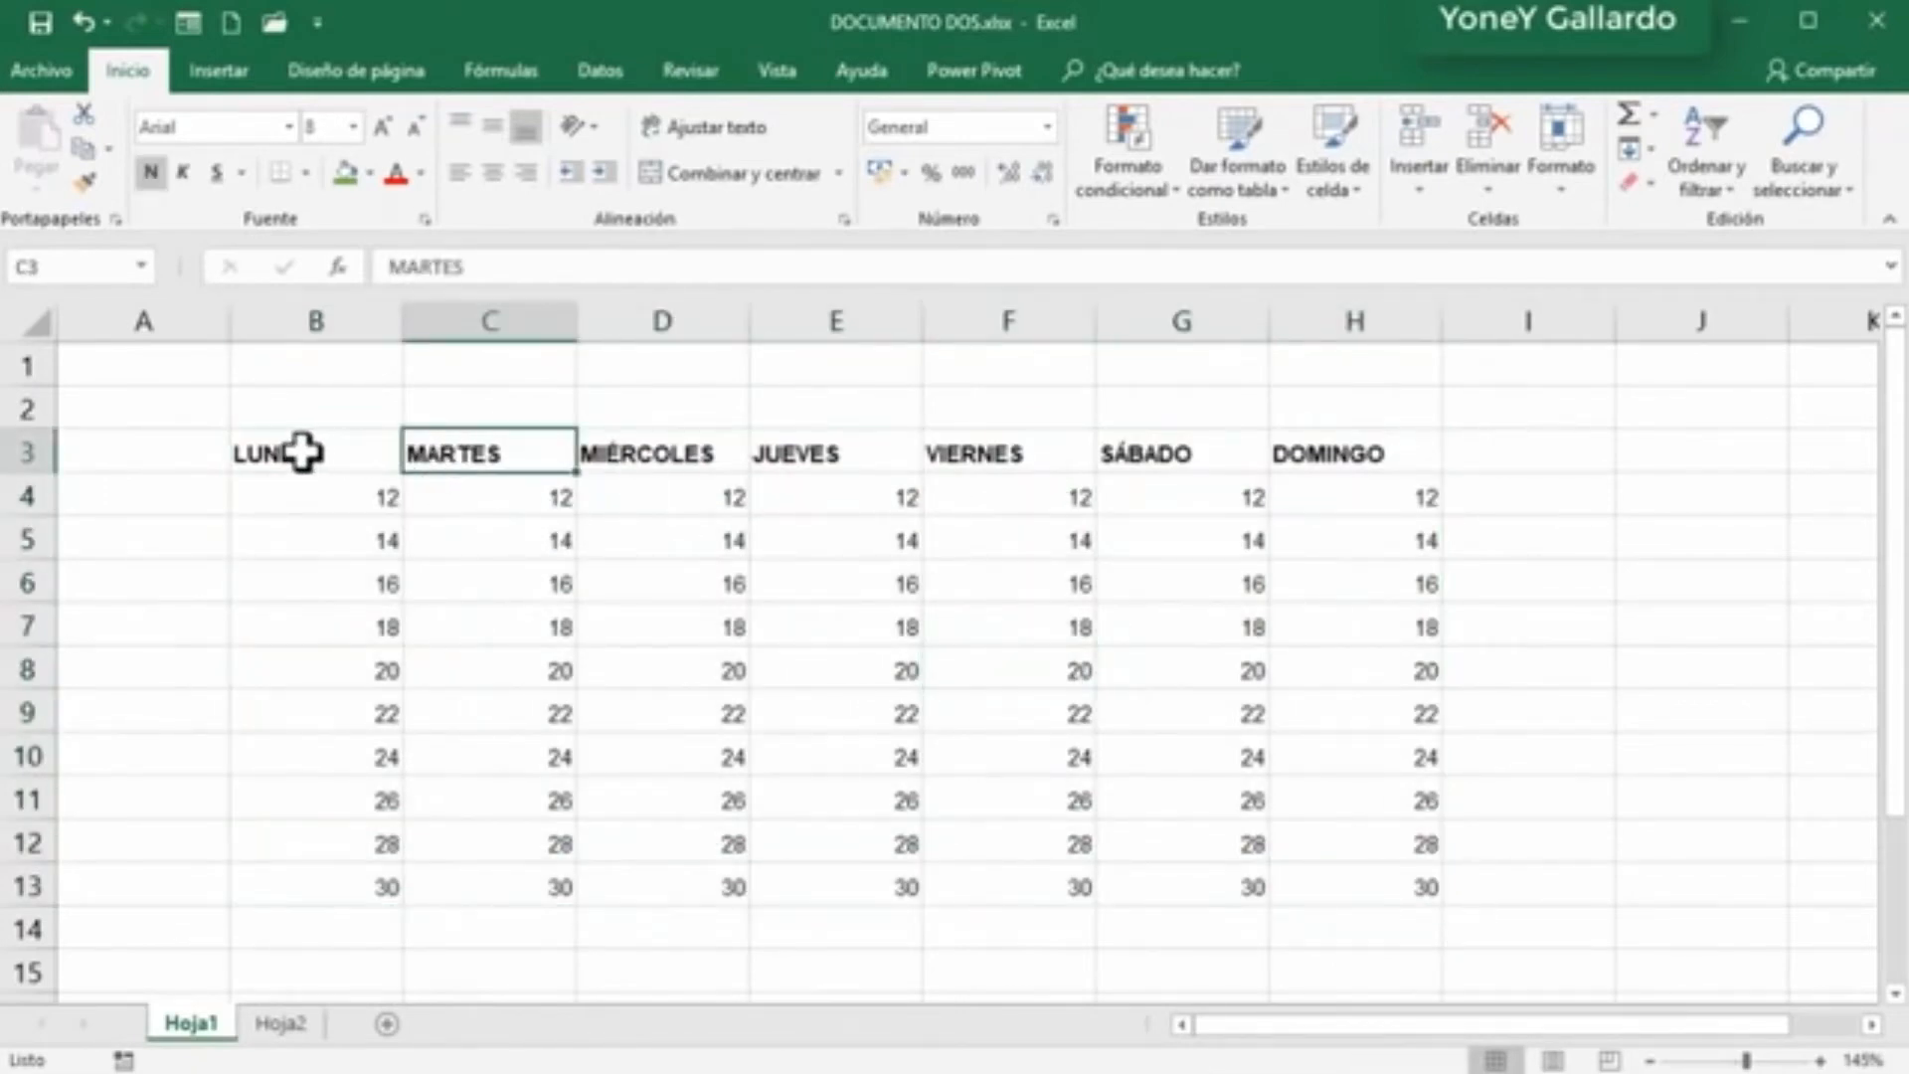
pyautogui.moveTo(298, 450); pyautogui.dragTo(1308, 453)
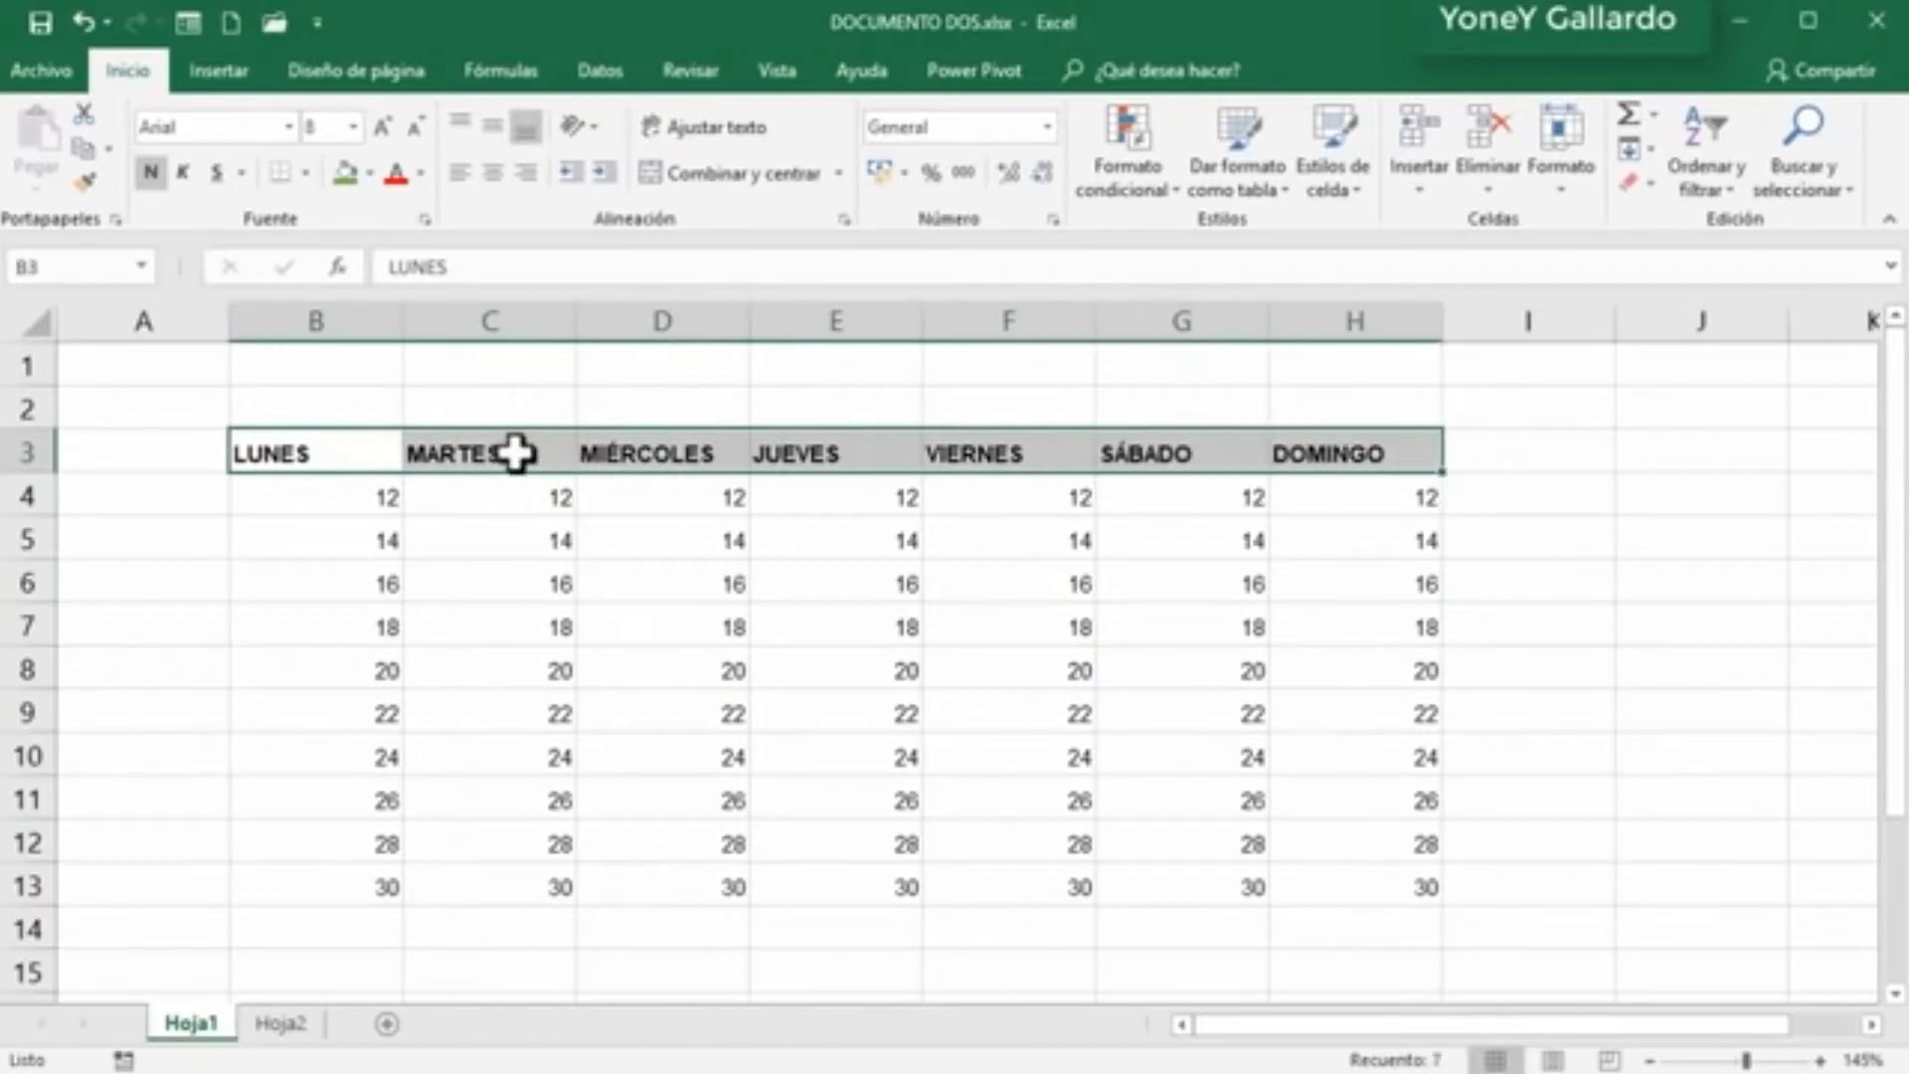
pyautogui.moveTo(487, 453); pyautogui.dragTo(478, 873)
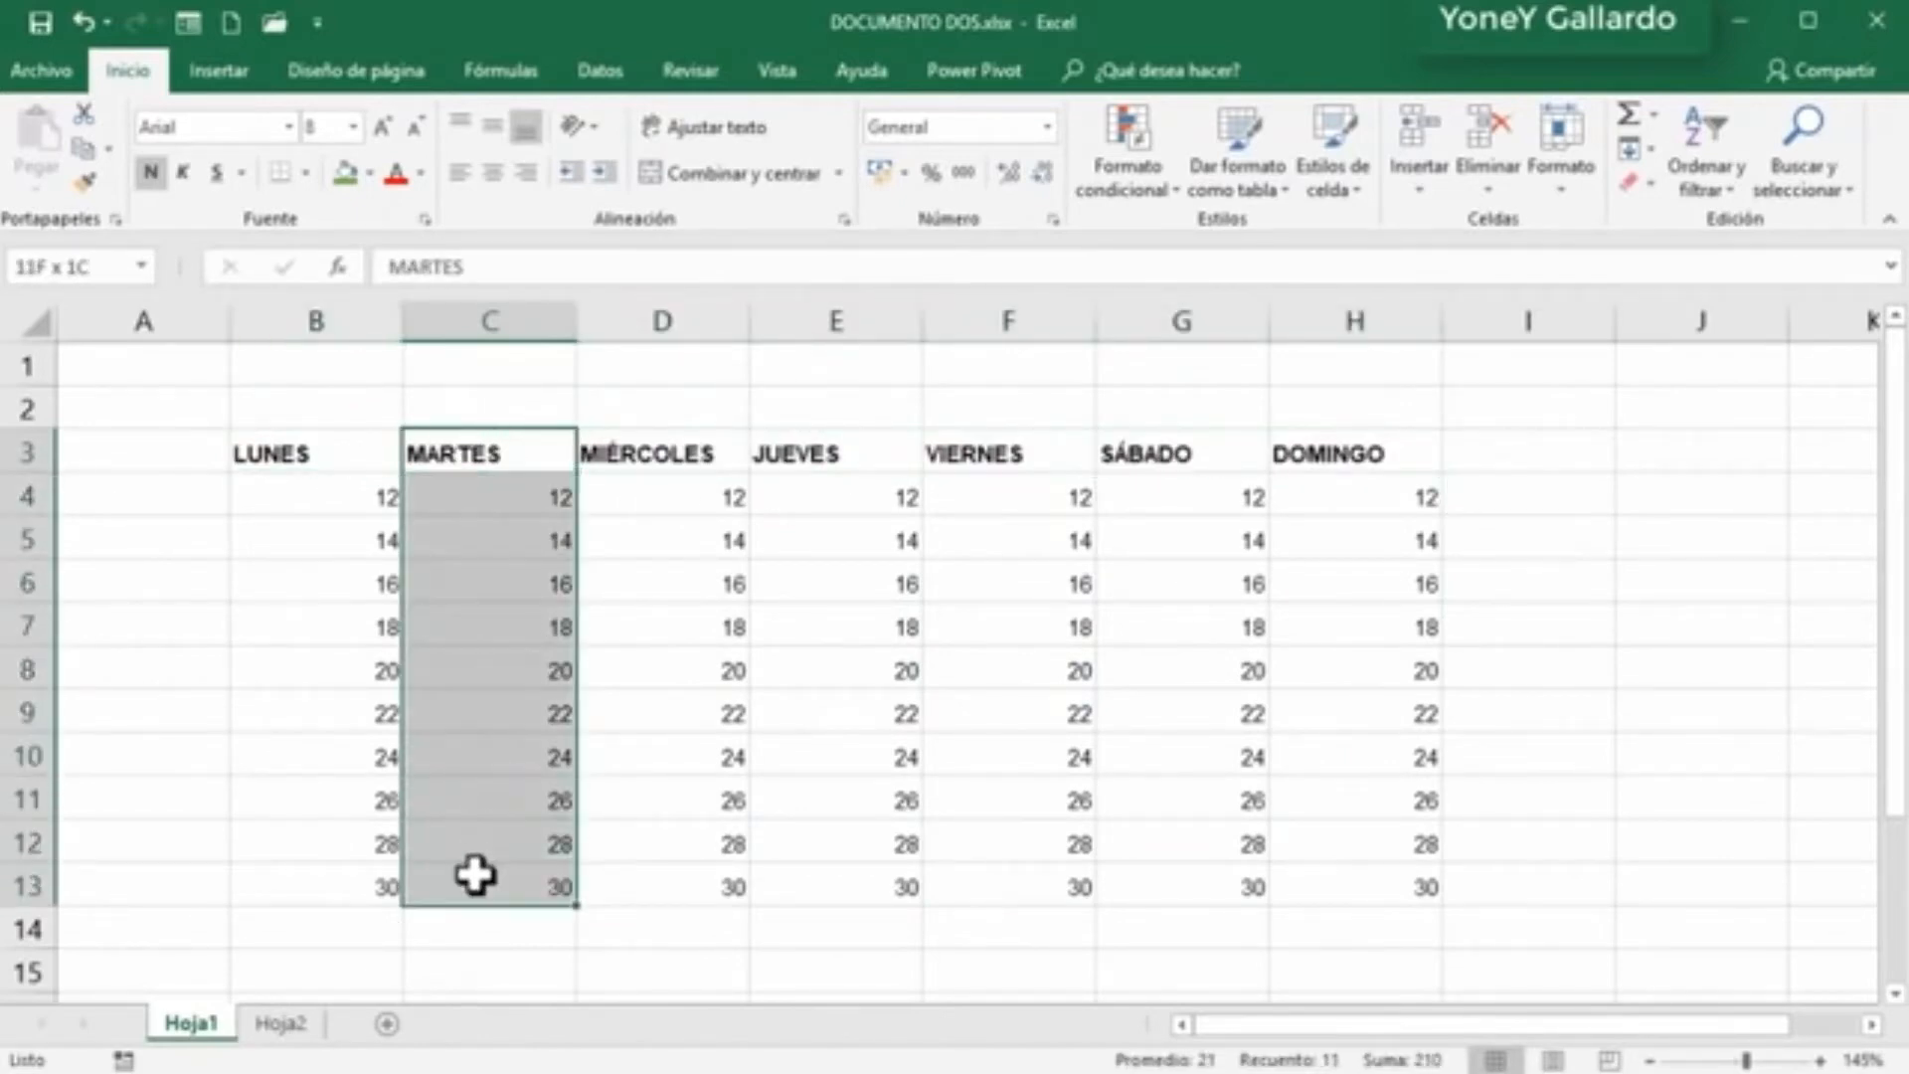
# Step: Try a bottom border on the whole table B3:H13, and undo it
pyautogui.moveTo(277, 457); pyautogui.dragTo(1384, 914)
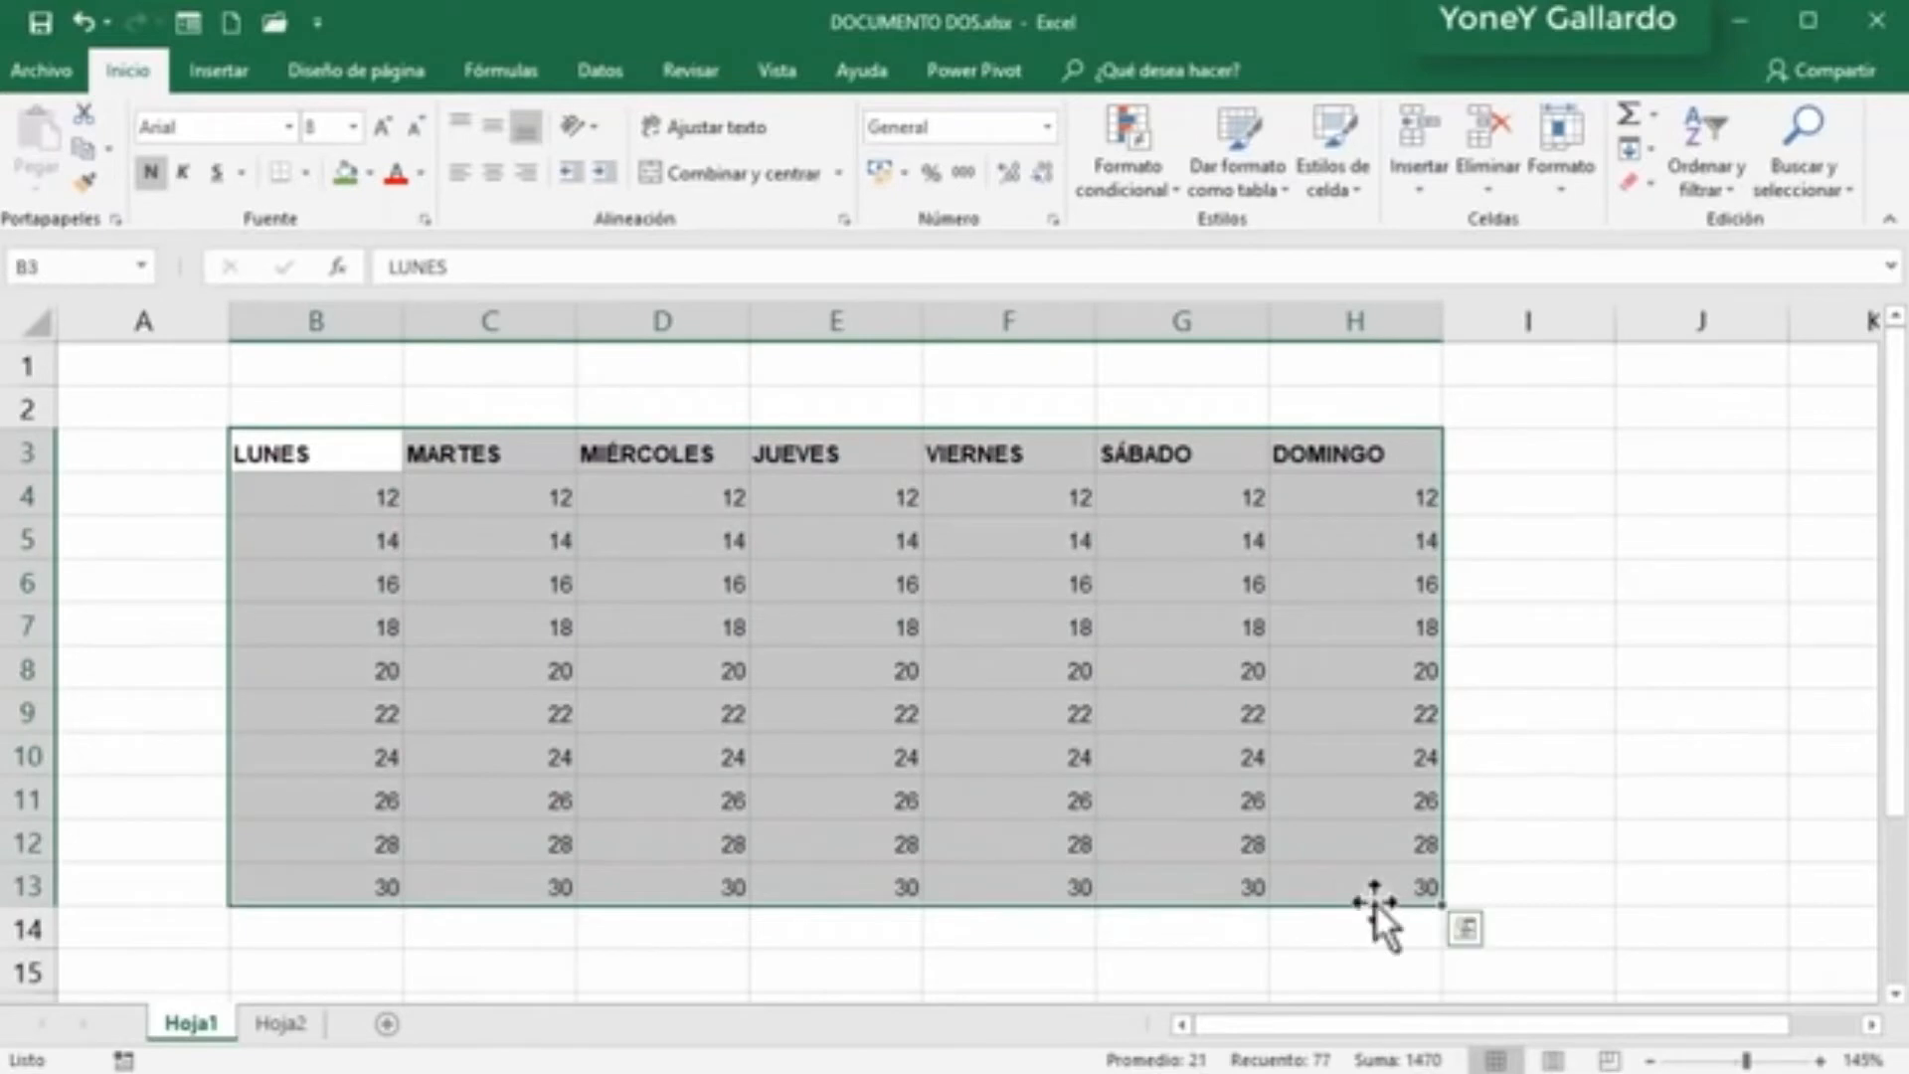
pyautogui.click(306, 174)
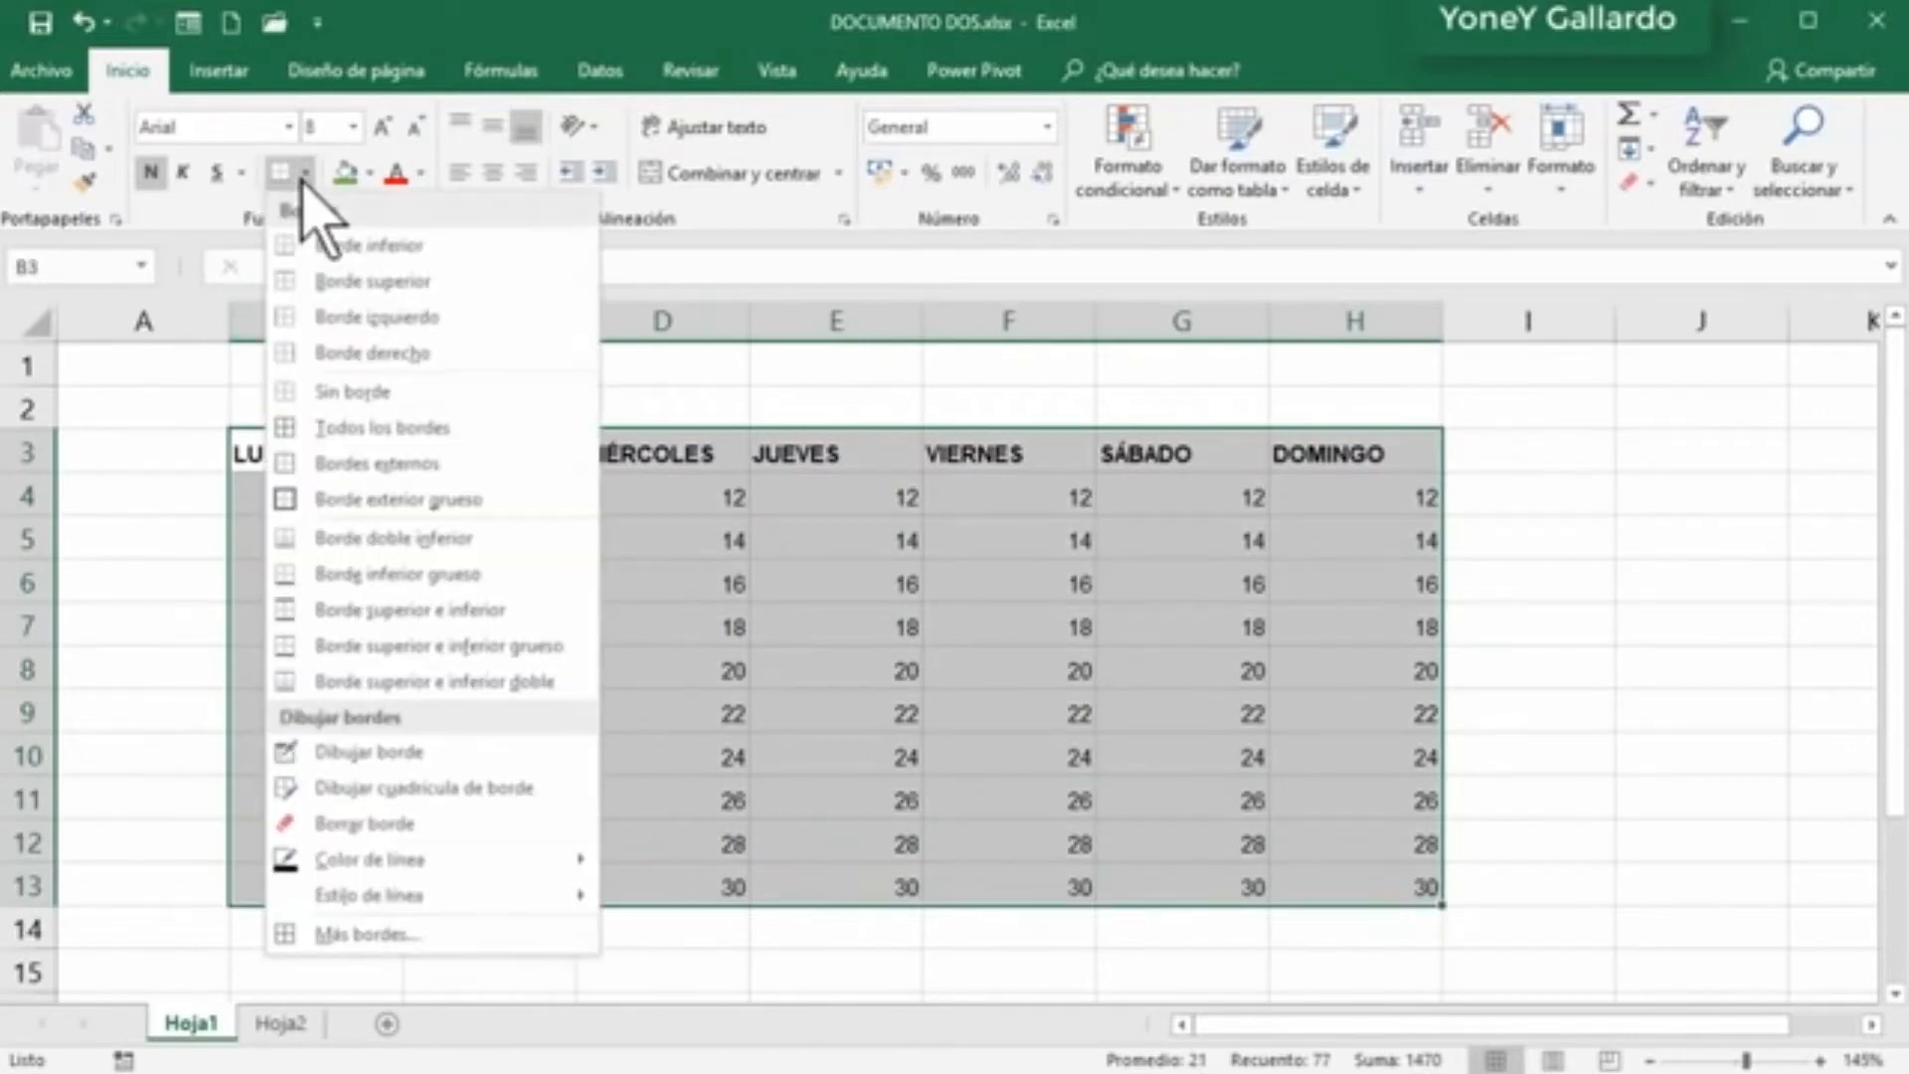
pyautogui.click(403, 249)
pyautogui.click(669, 811)
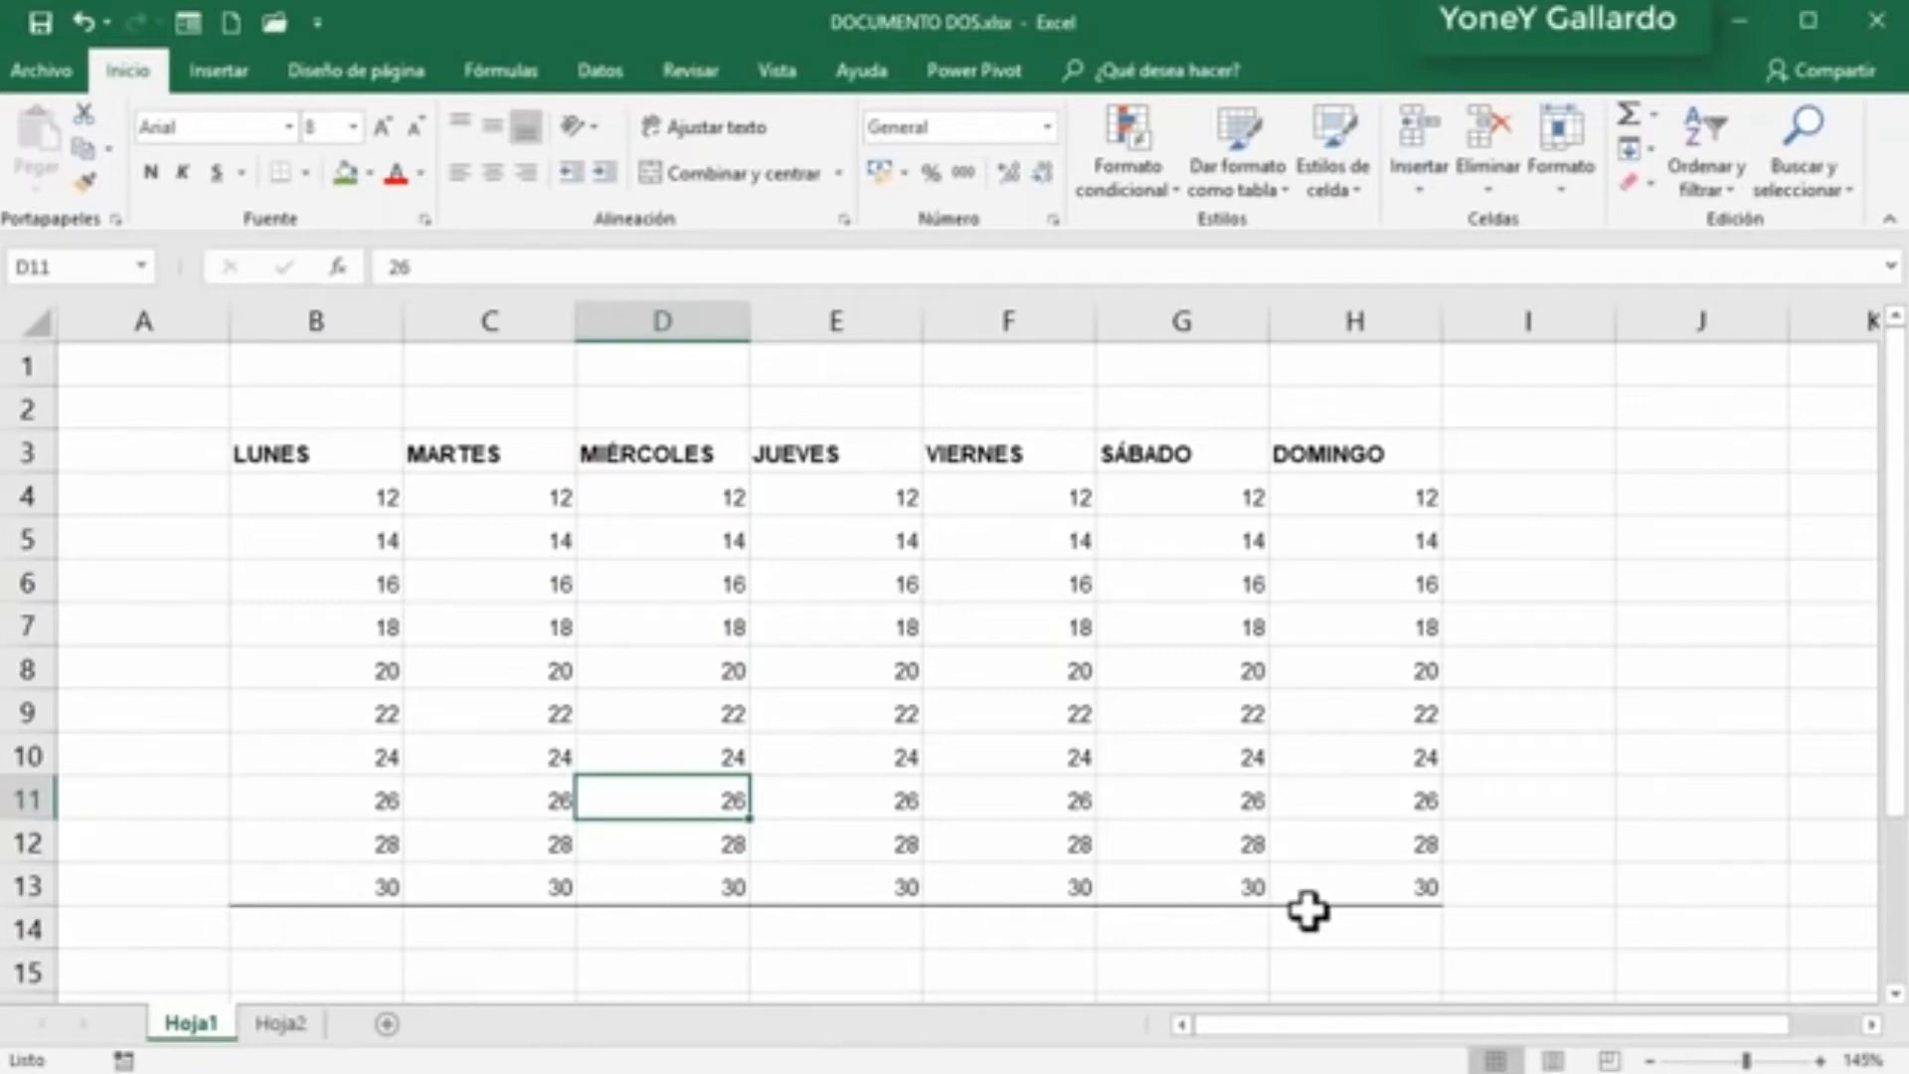
pyautogui.hotkey('ctrl', 'z')
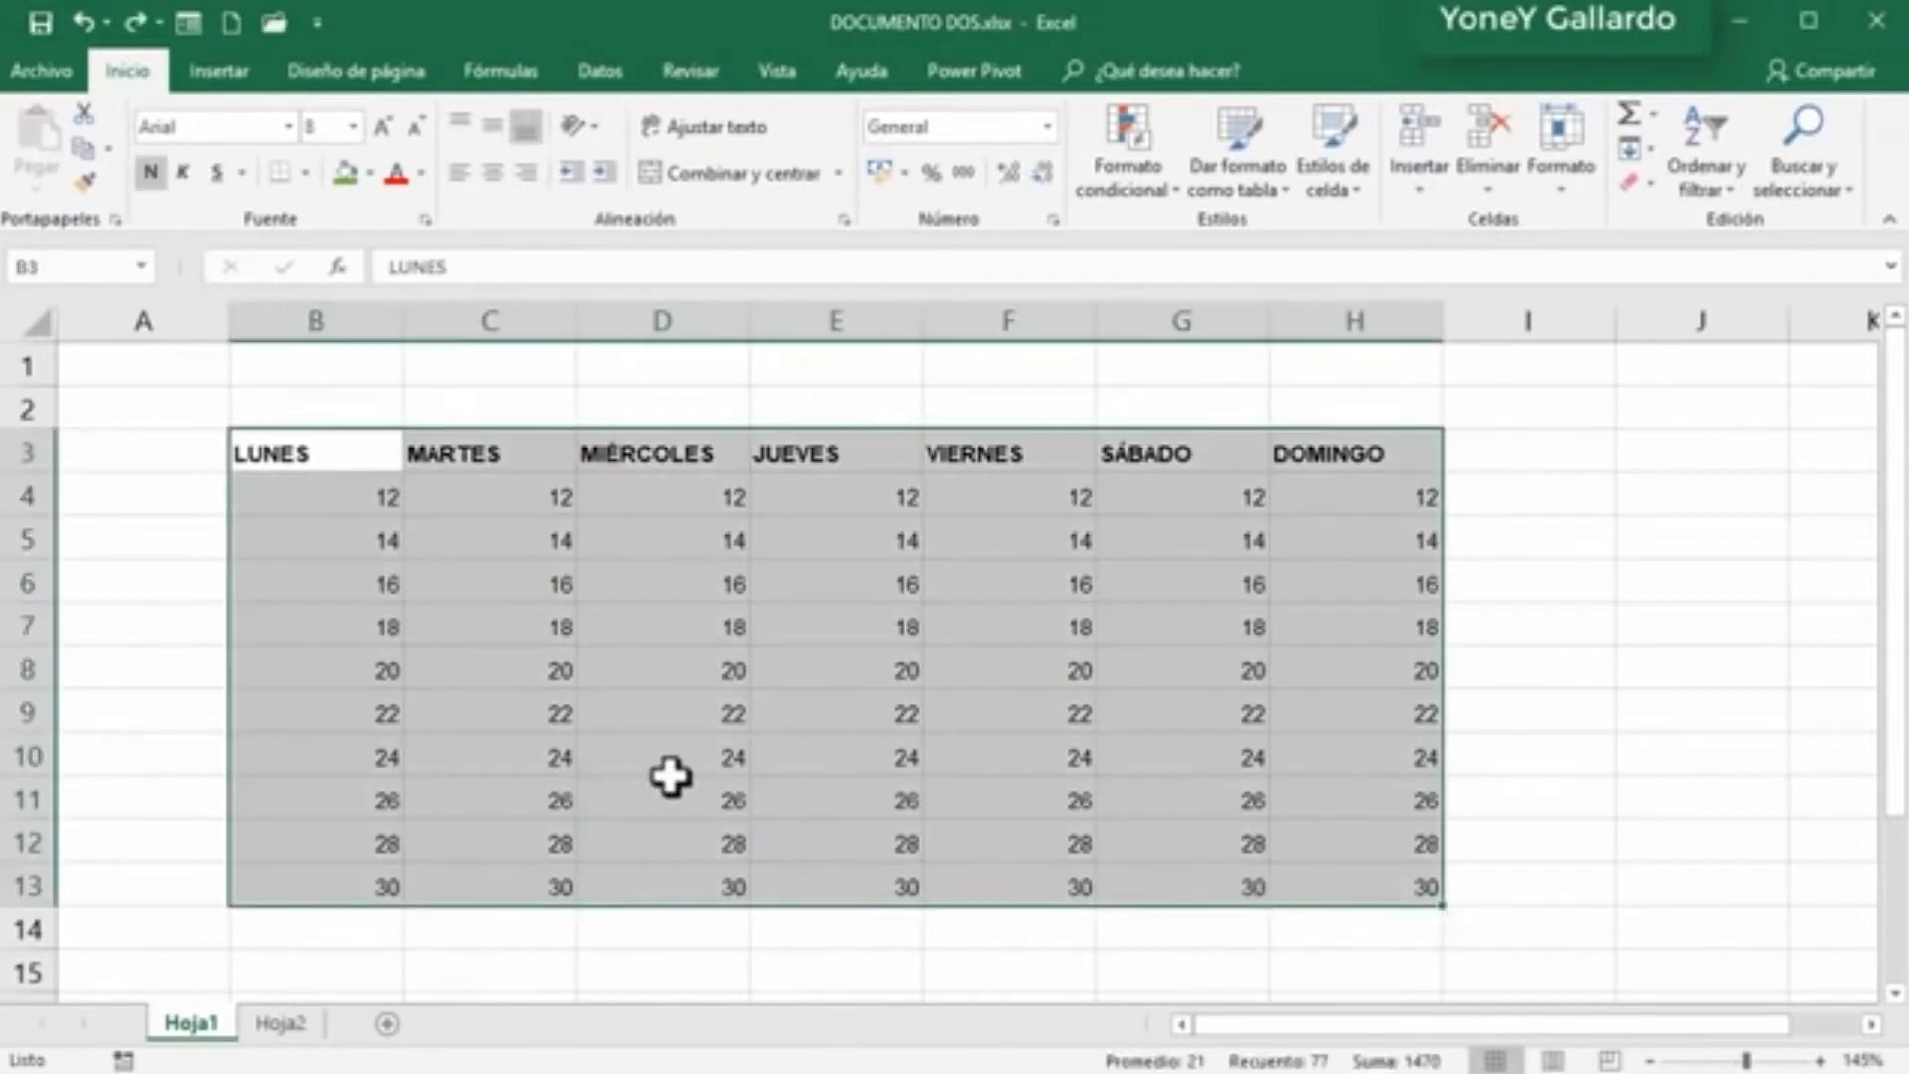
# Step: Apply all borders to the table B3:H13
pyautogui.click(305, 174)
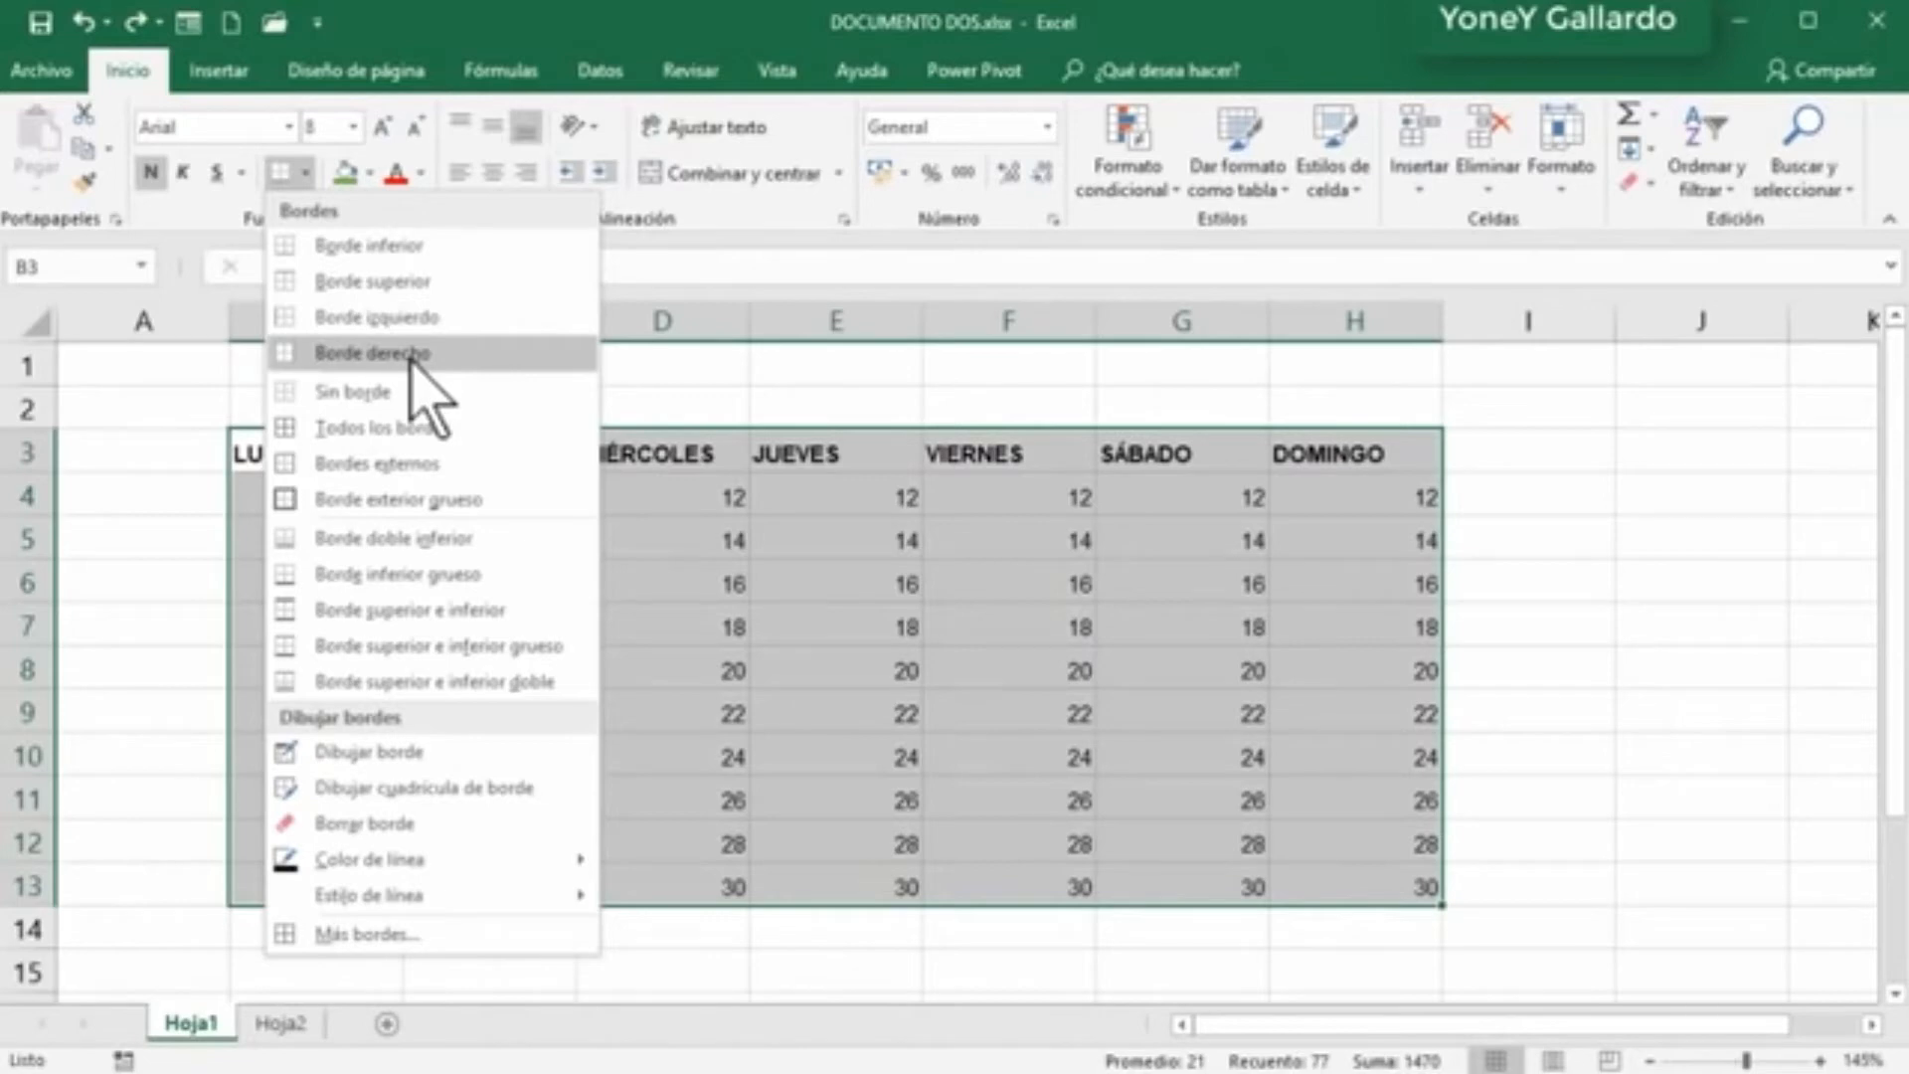
pyautogui.click(391, 429)
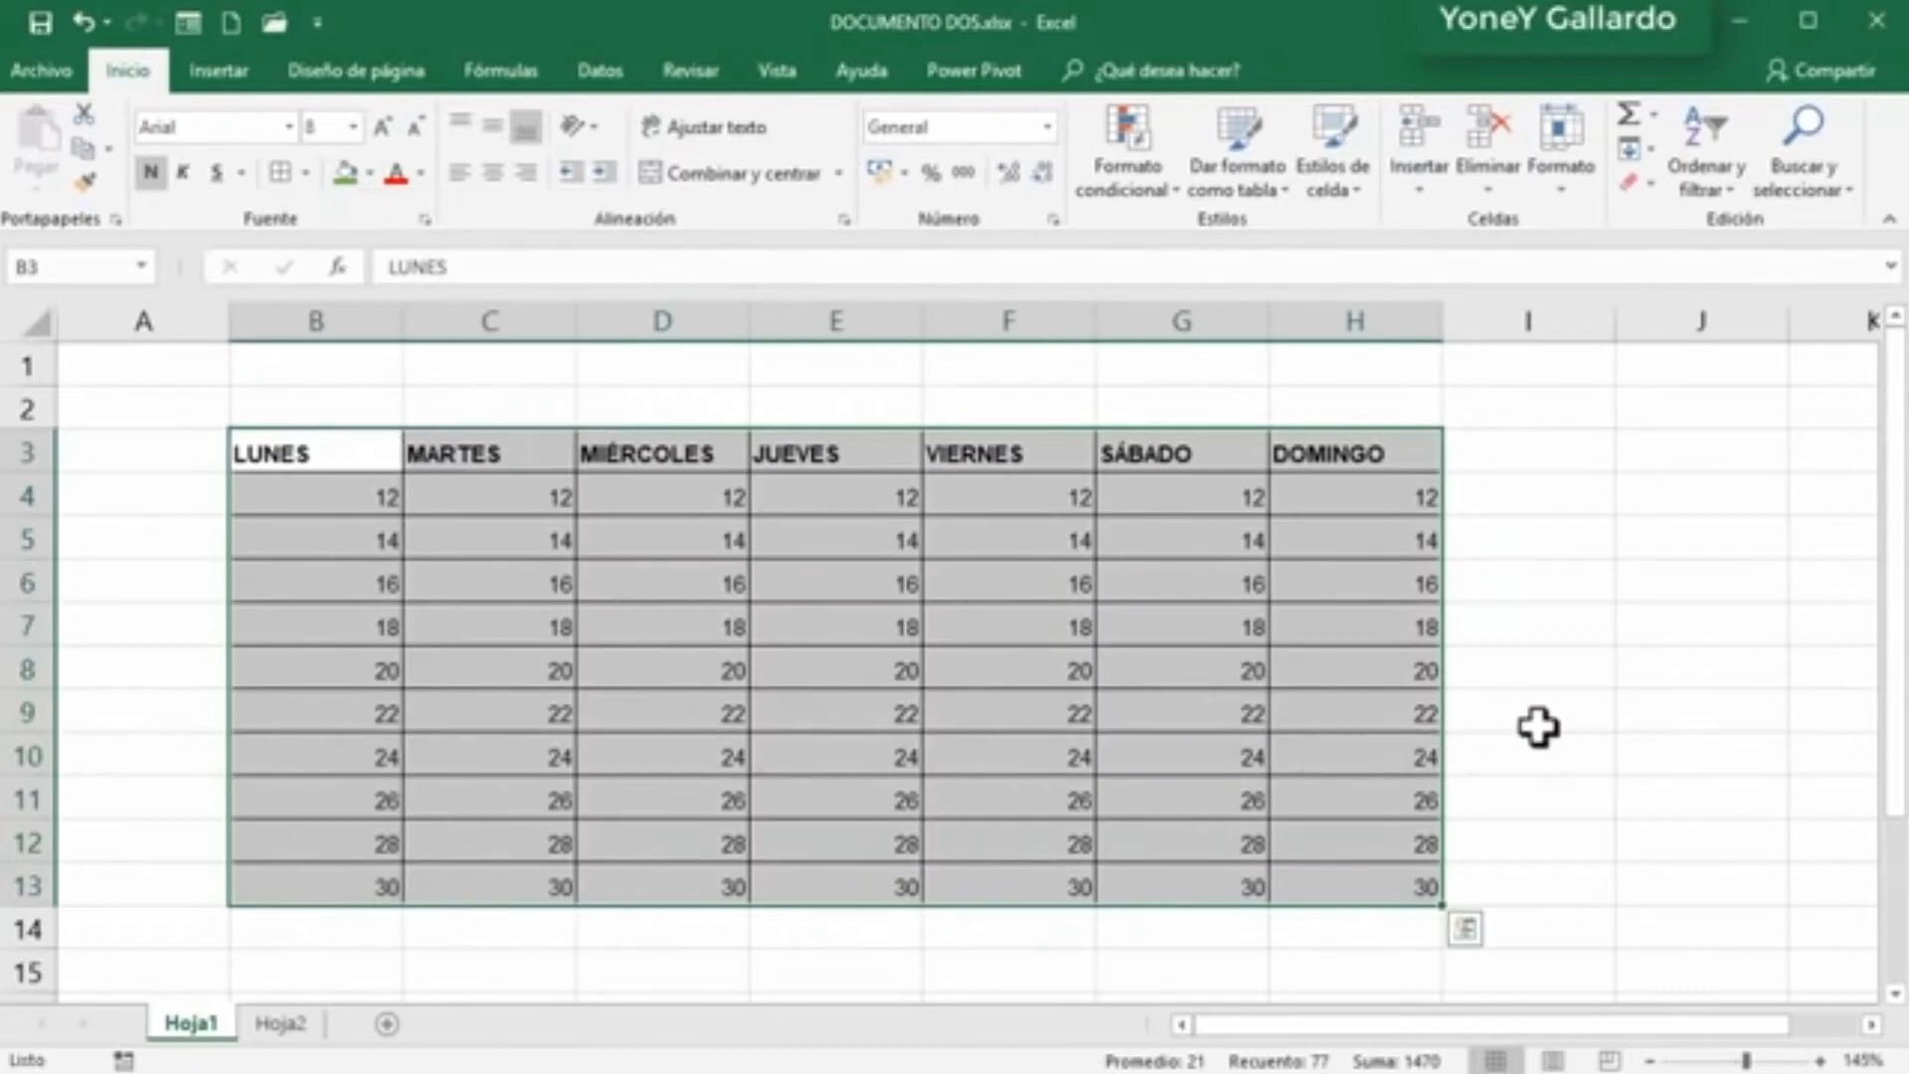
pyautogui.click(1531, 721)
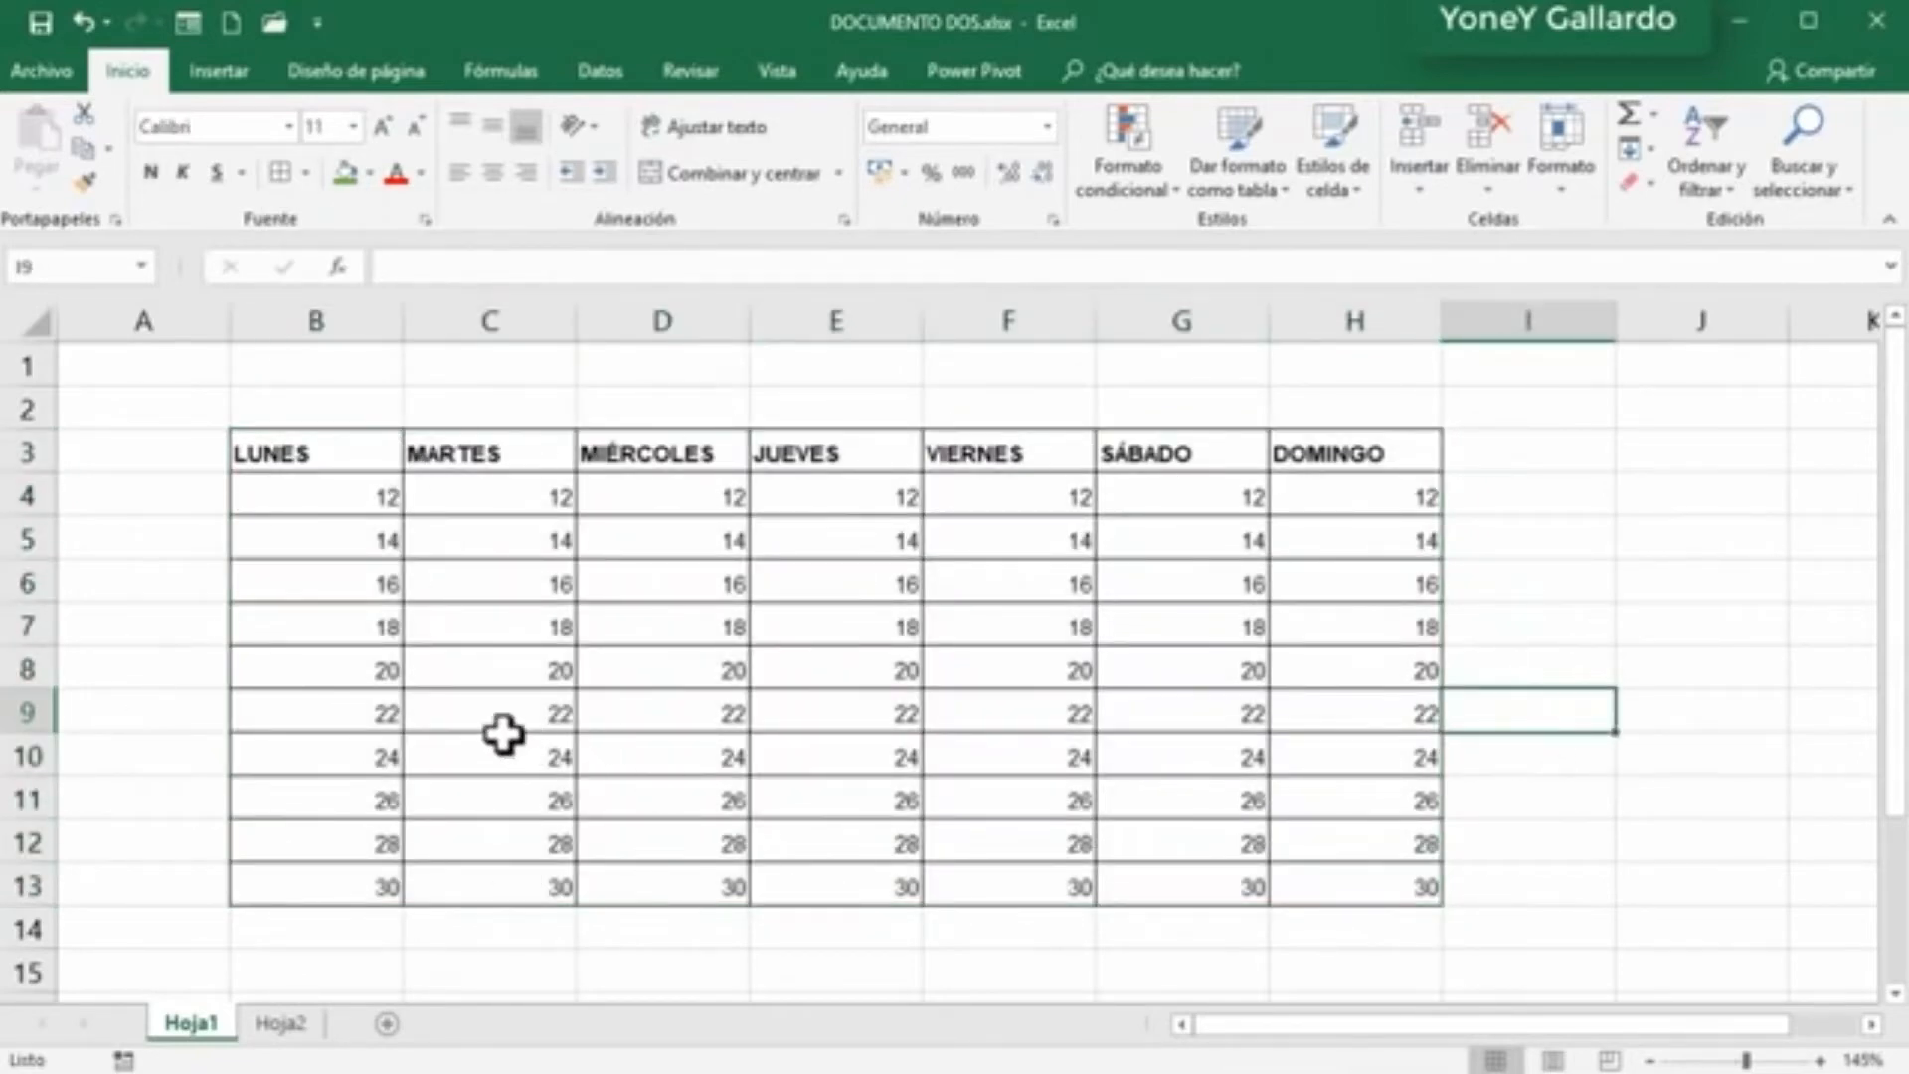
# Step: Hide the sheet's gridlines to check the bordered table without them, and show them again
pyautogui.click(300, 449)
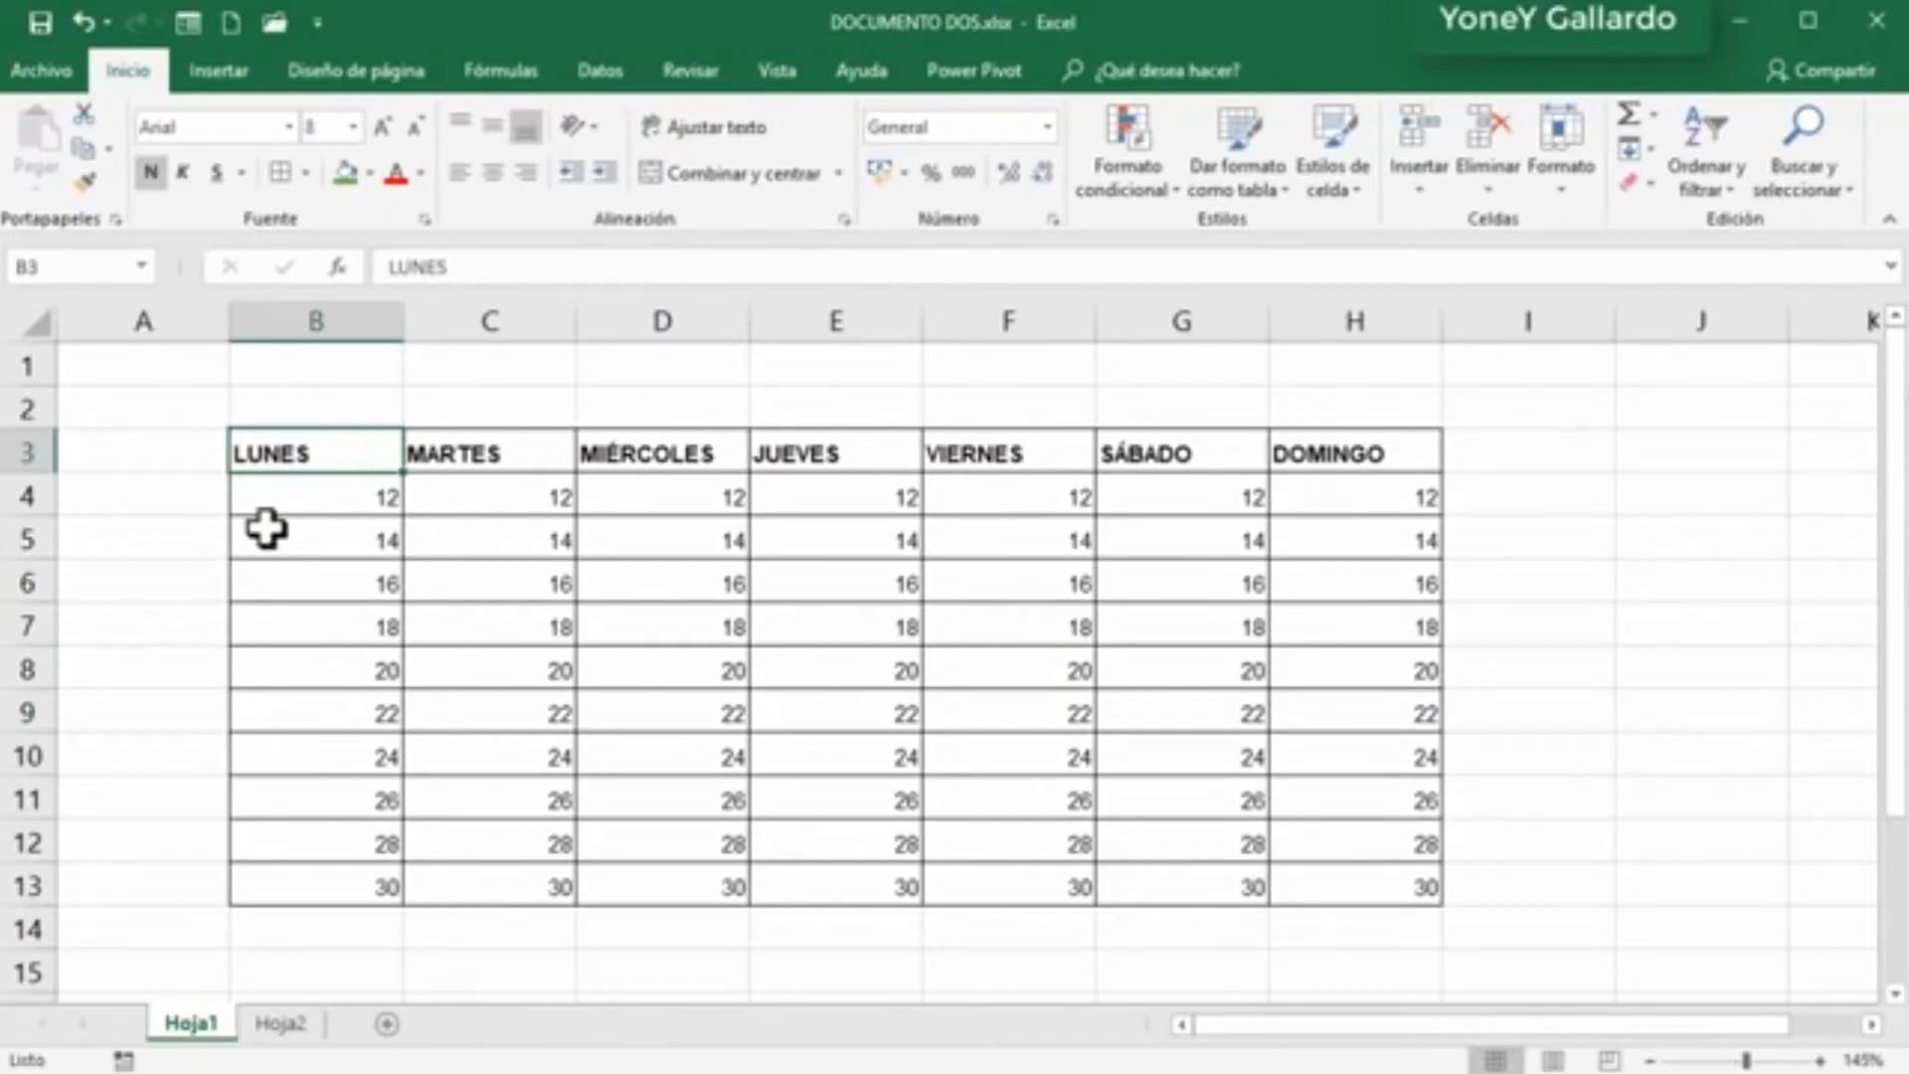
pyautogui.click(777, 72)
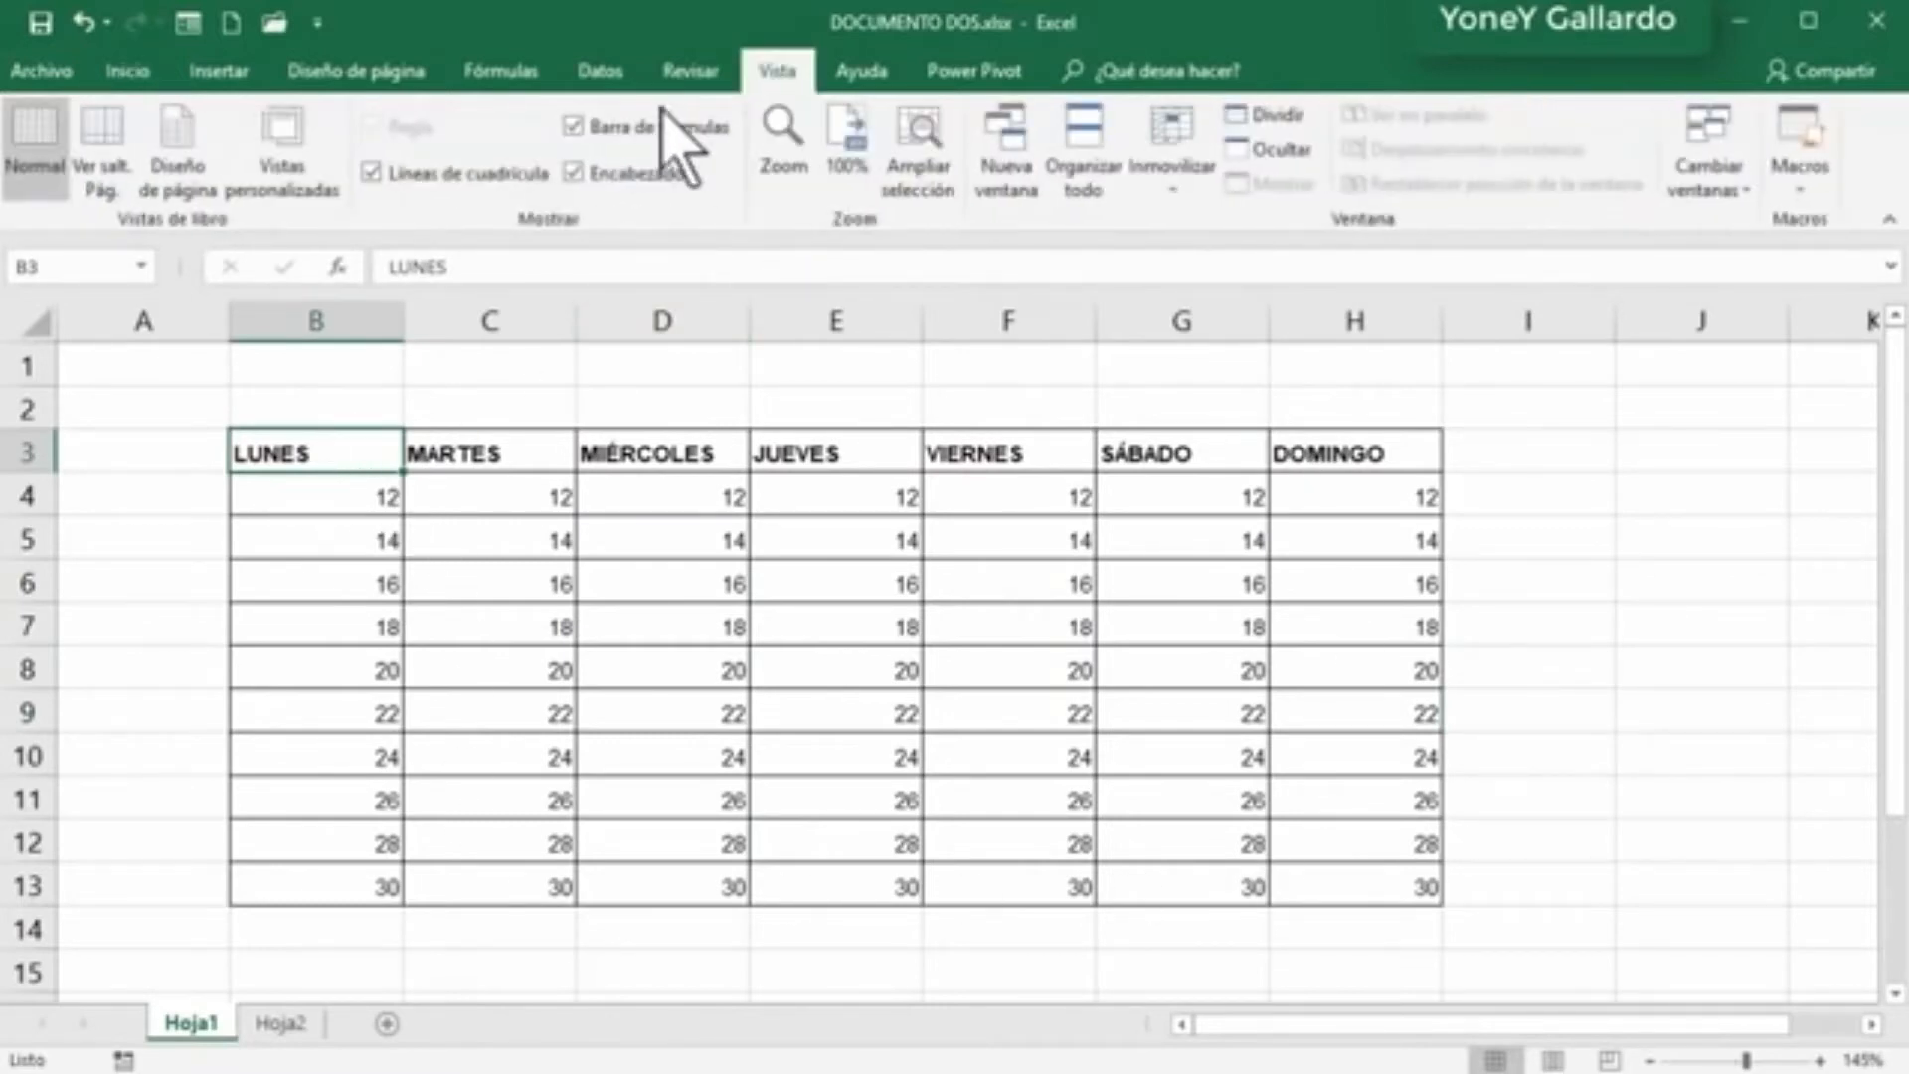
pyautogui.click(418, 169)
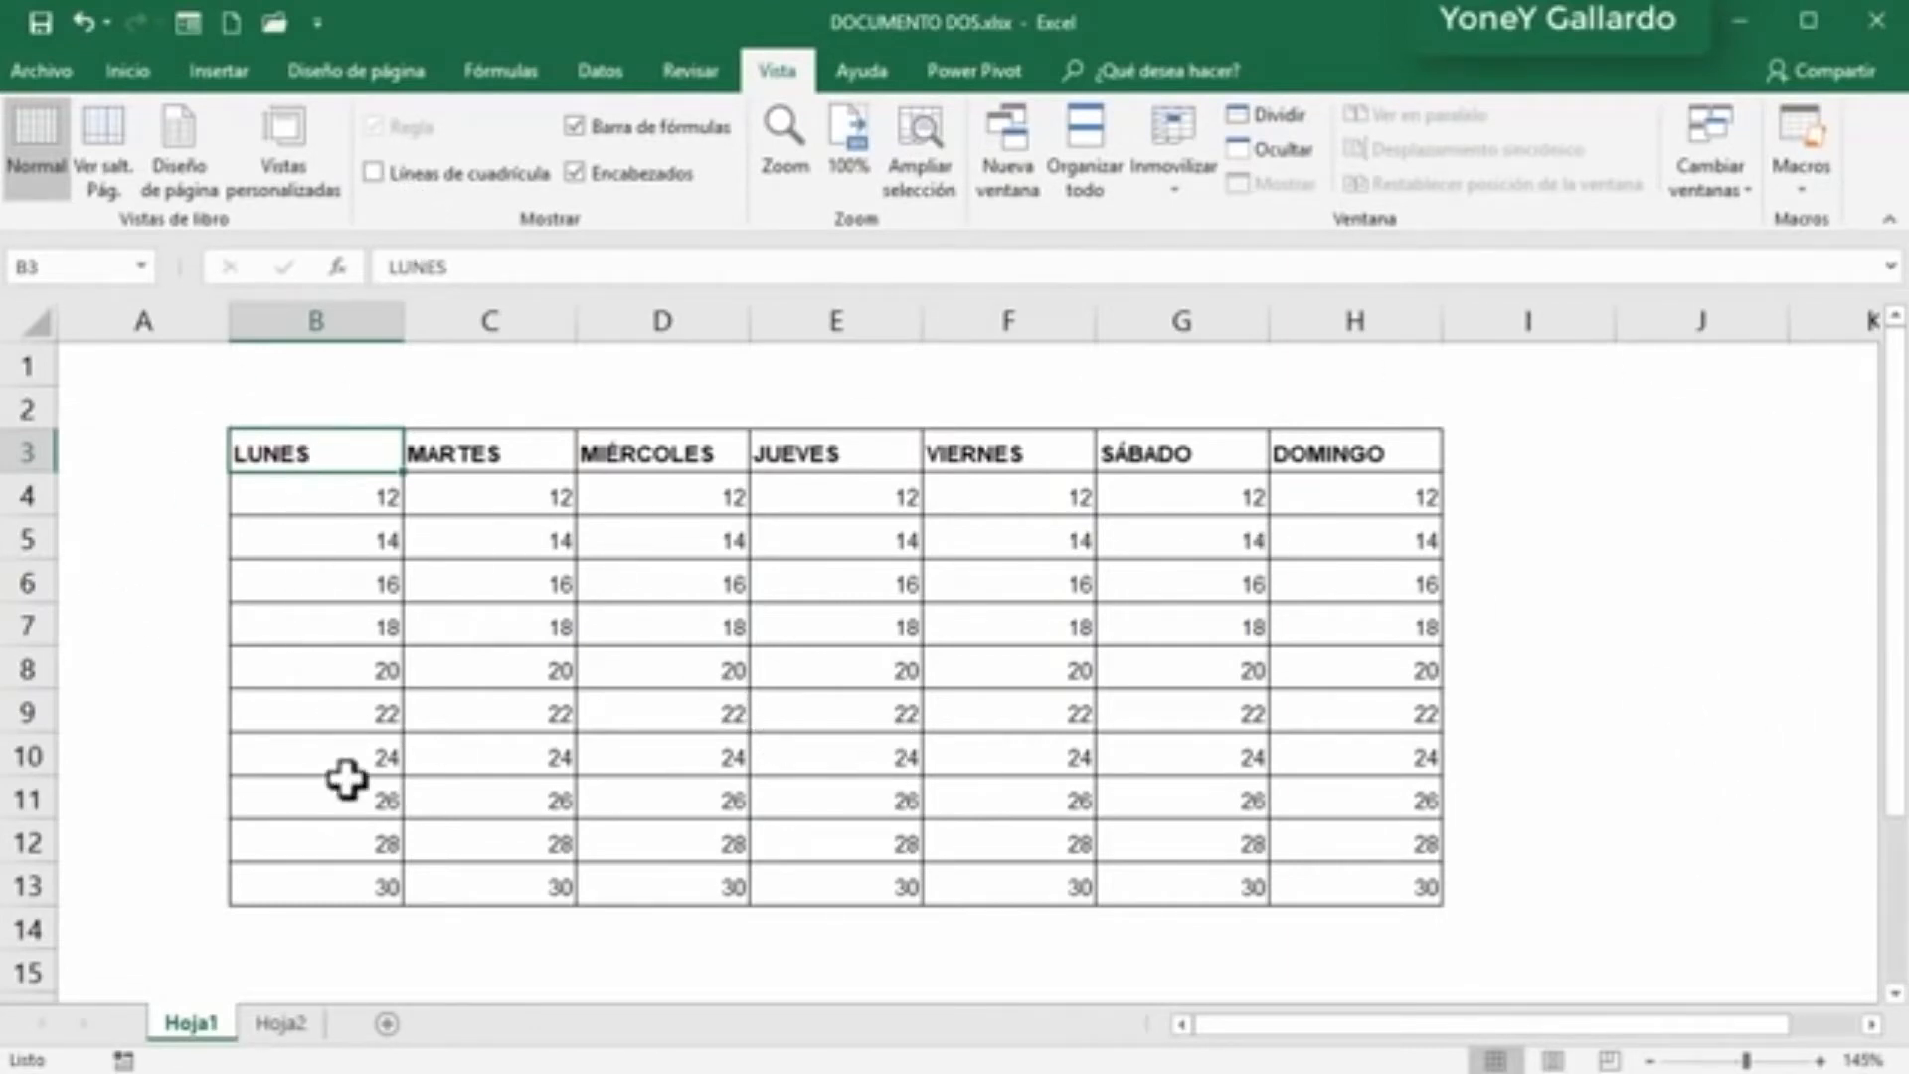
pyautogui.click(437, 172)
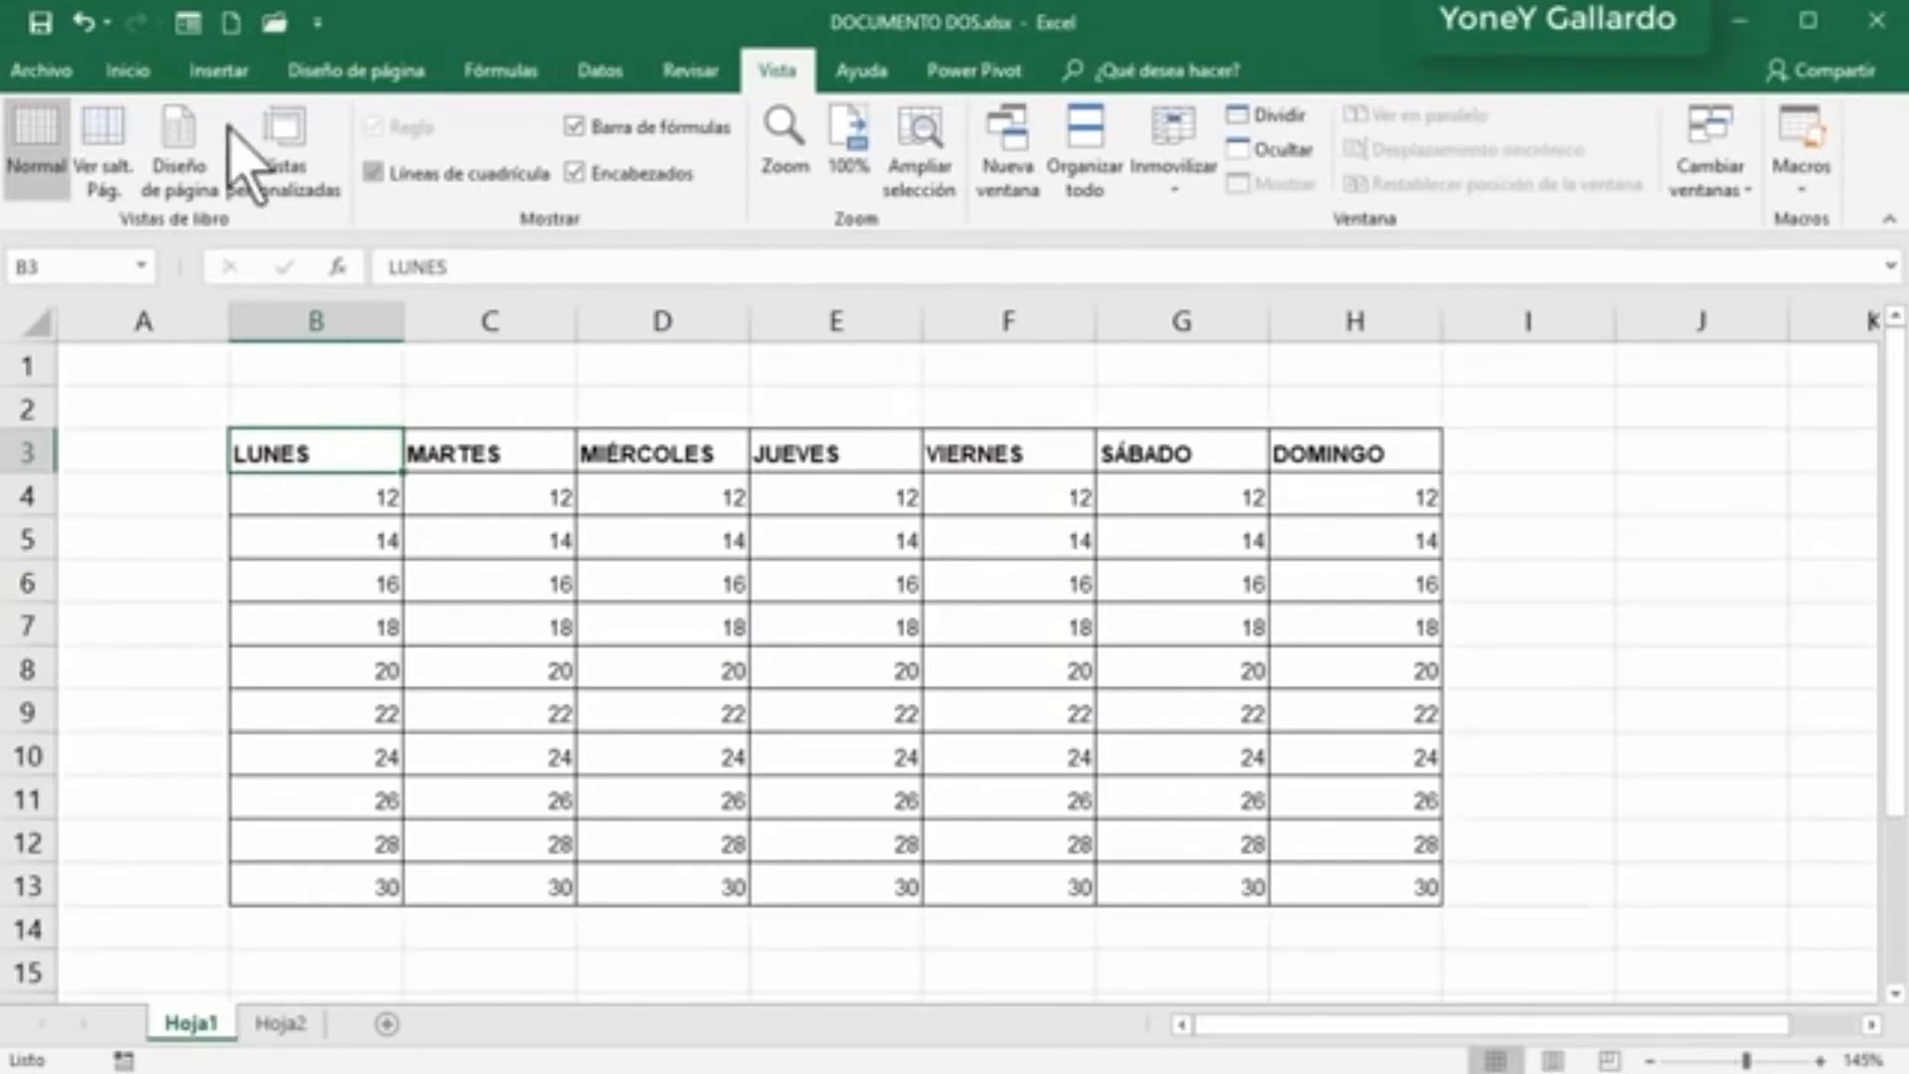
pyautogui.click(127, 70)
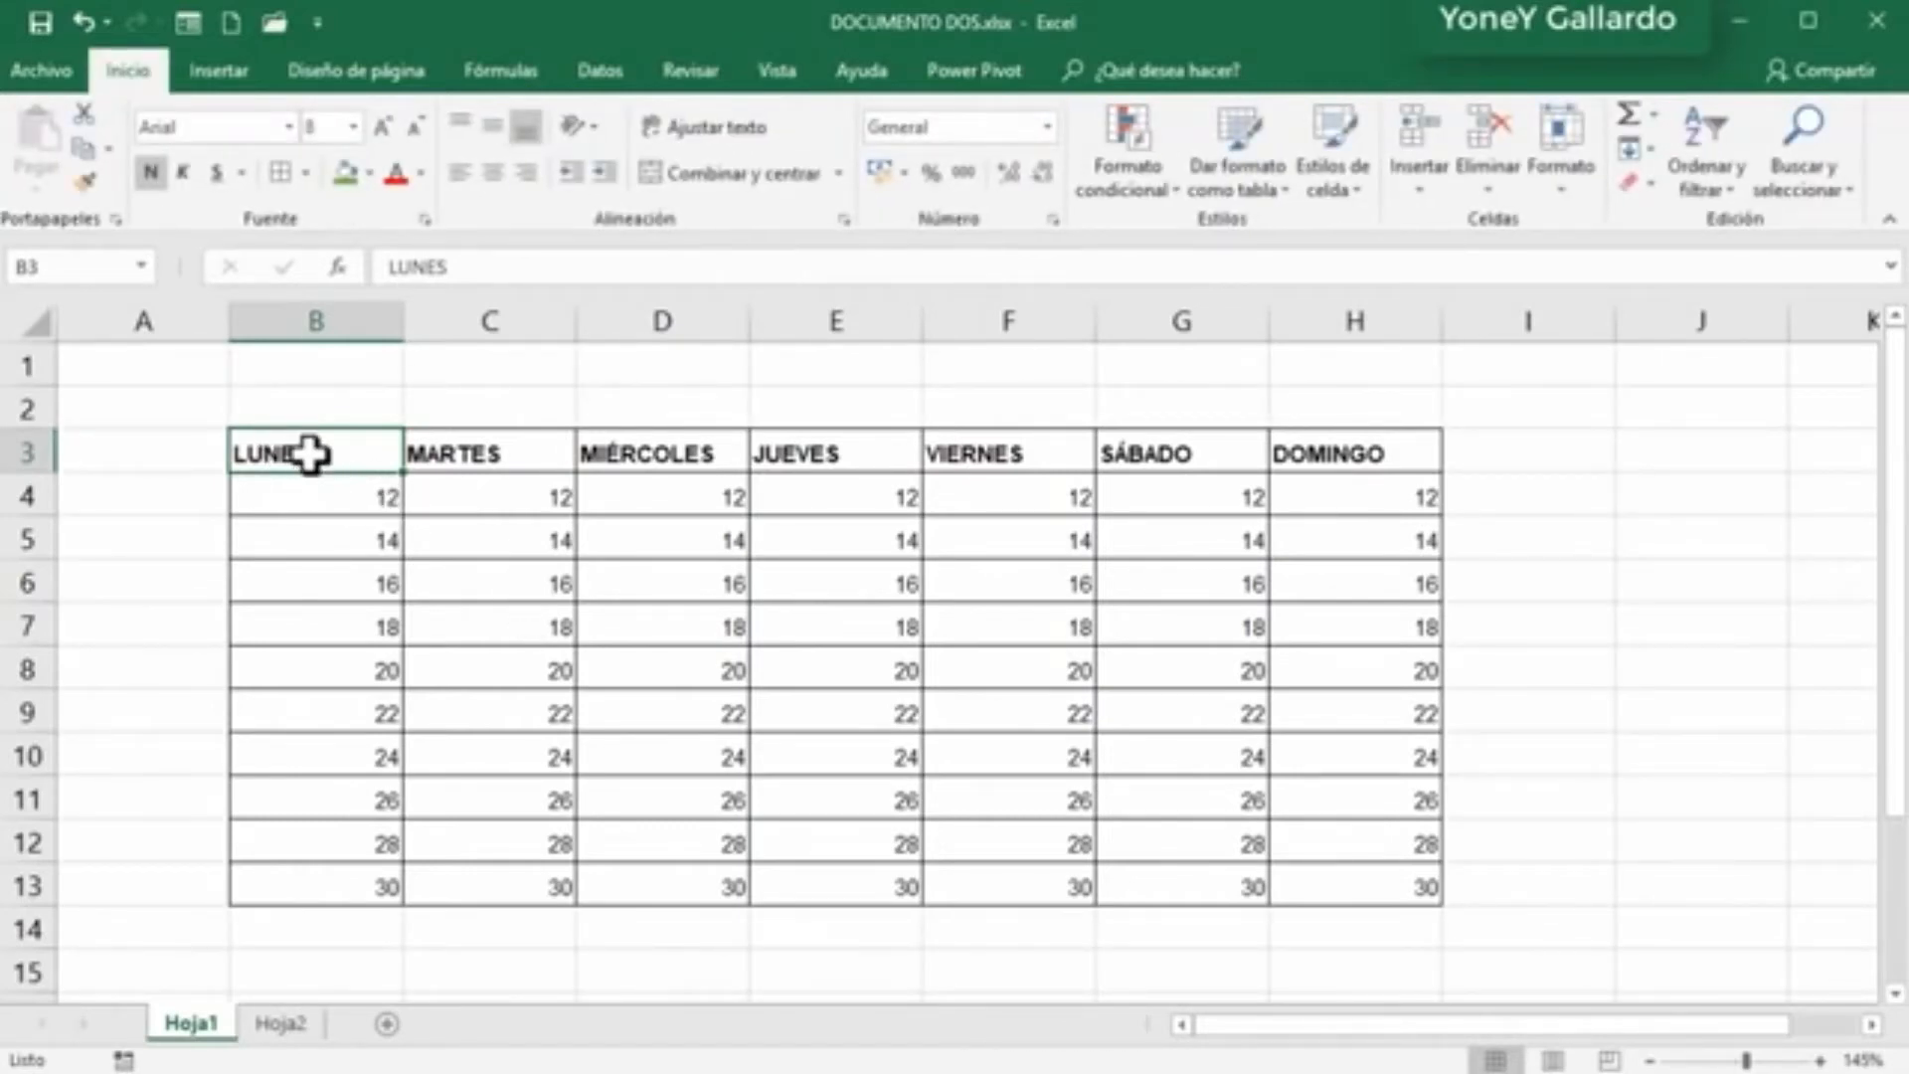
# Step: Set the border line colour to dark green and apply all borders in that colour to the table B3:H13
pyautogui.moveTo(310, 454); pyautogui.dragTo(1352, 885)
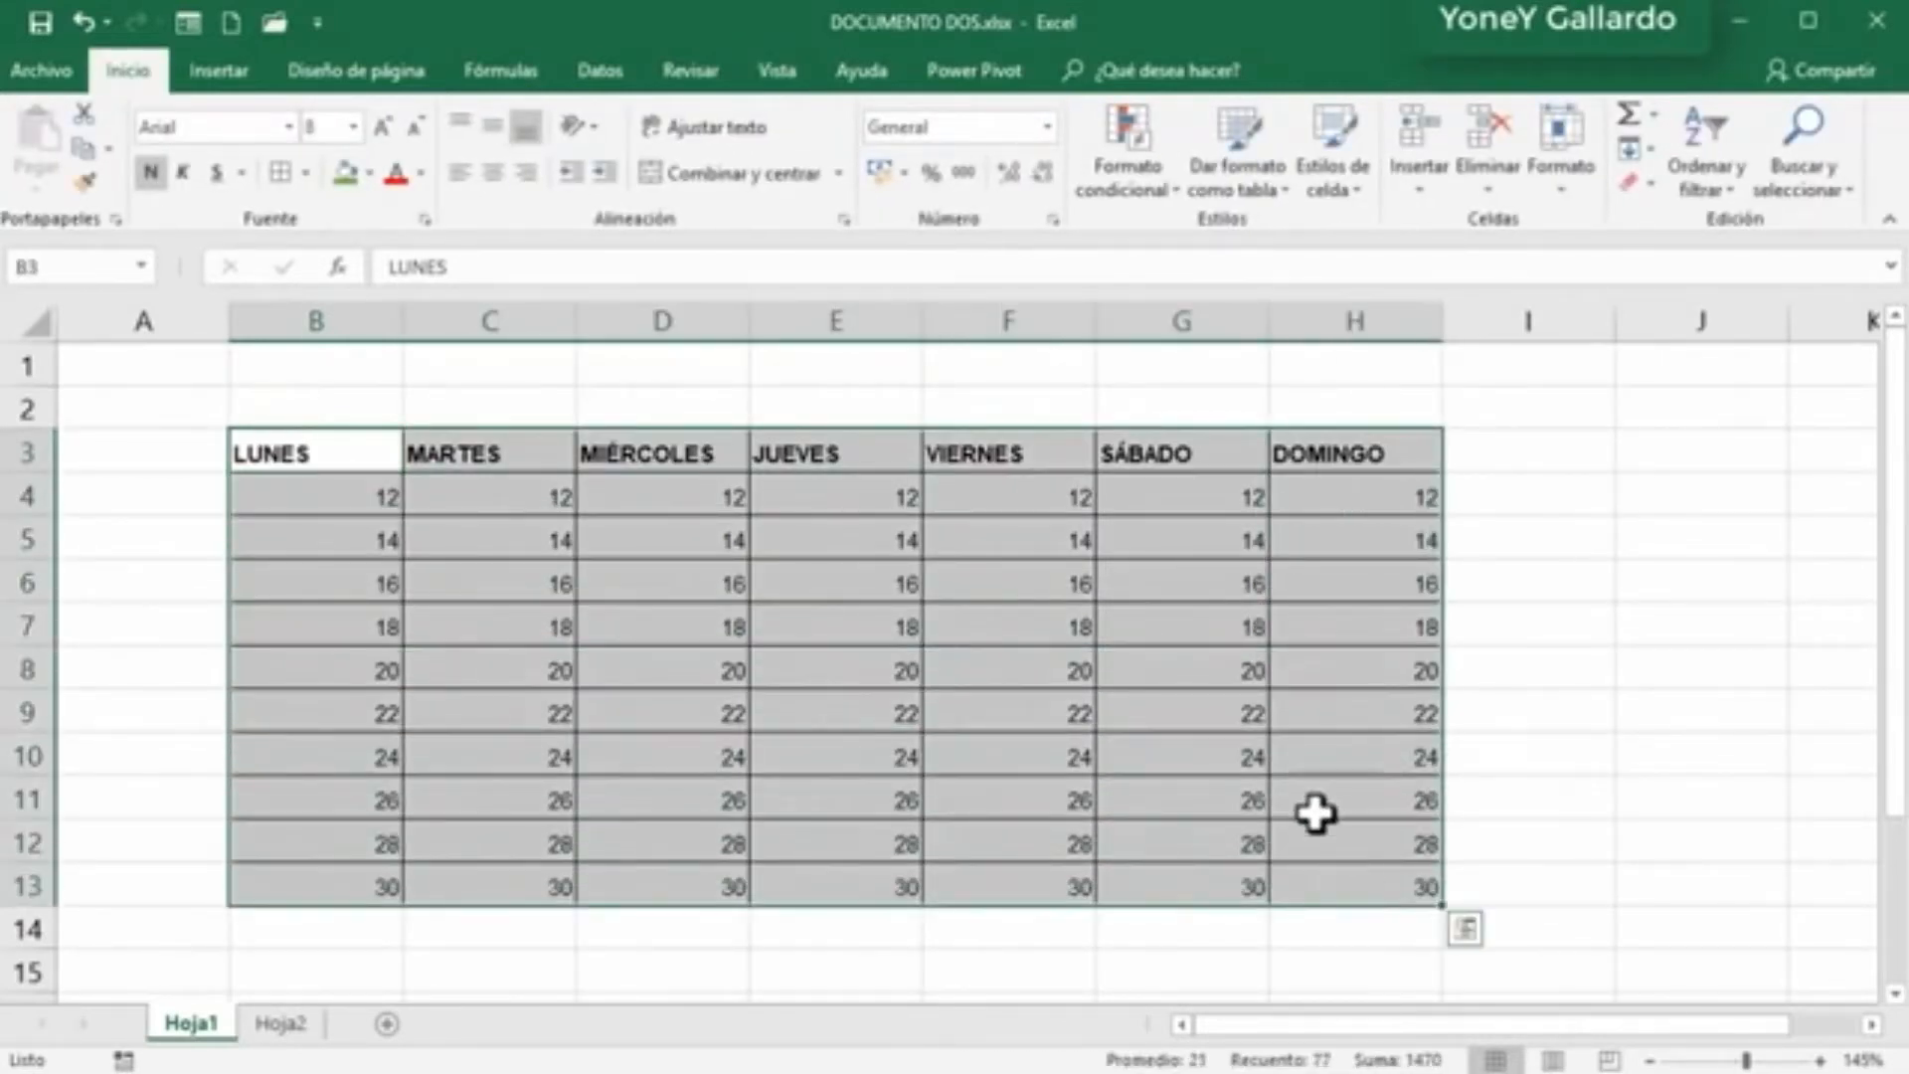
pyautogui.click(422, 480)
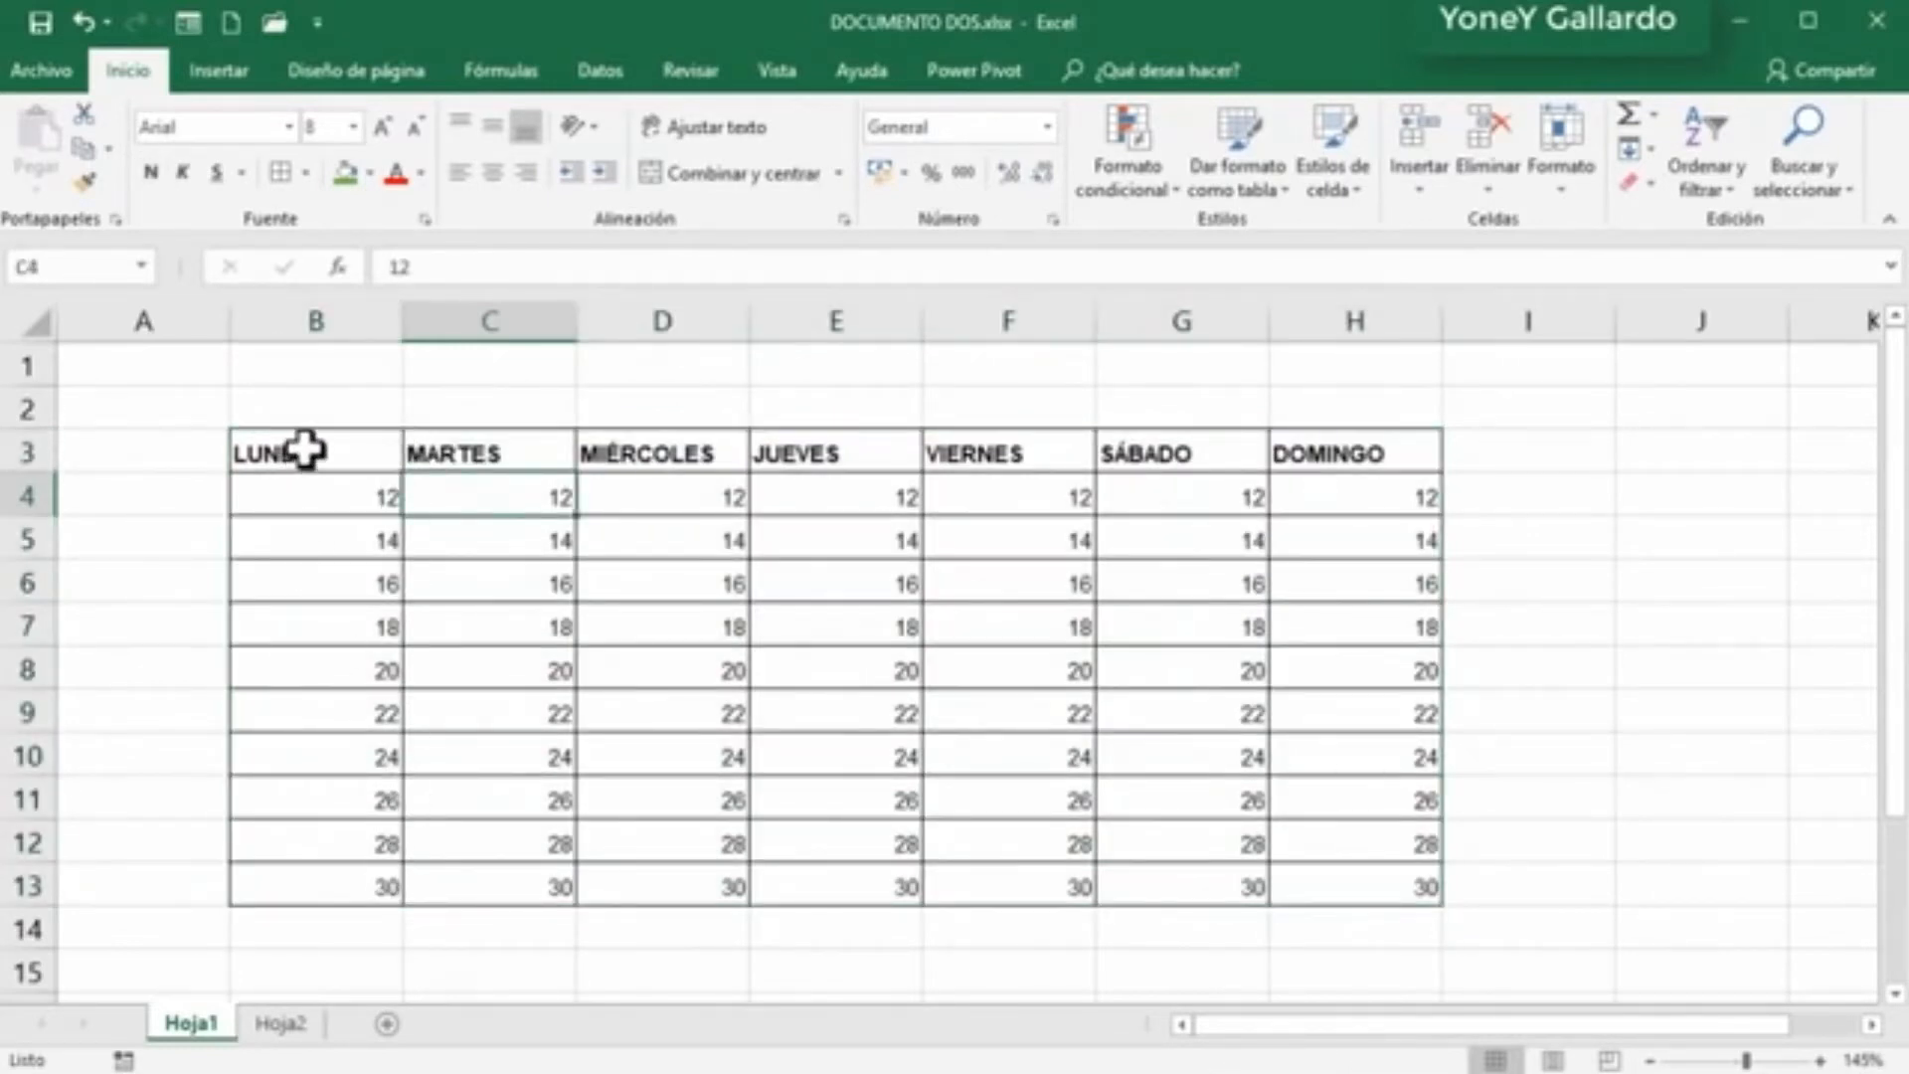
pyautogui.moveTo(305, 449); pyautogui.dragTo(1347, 885)
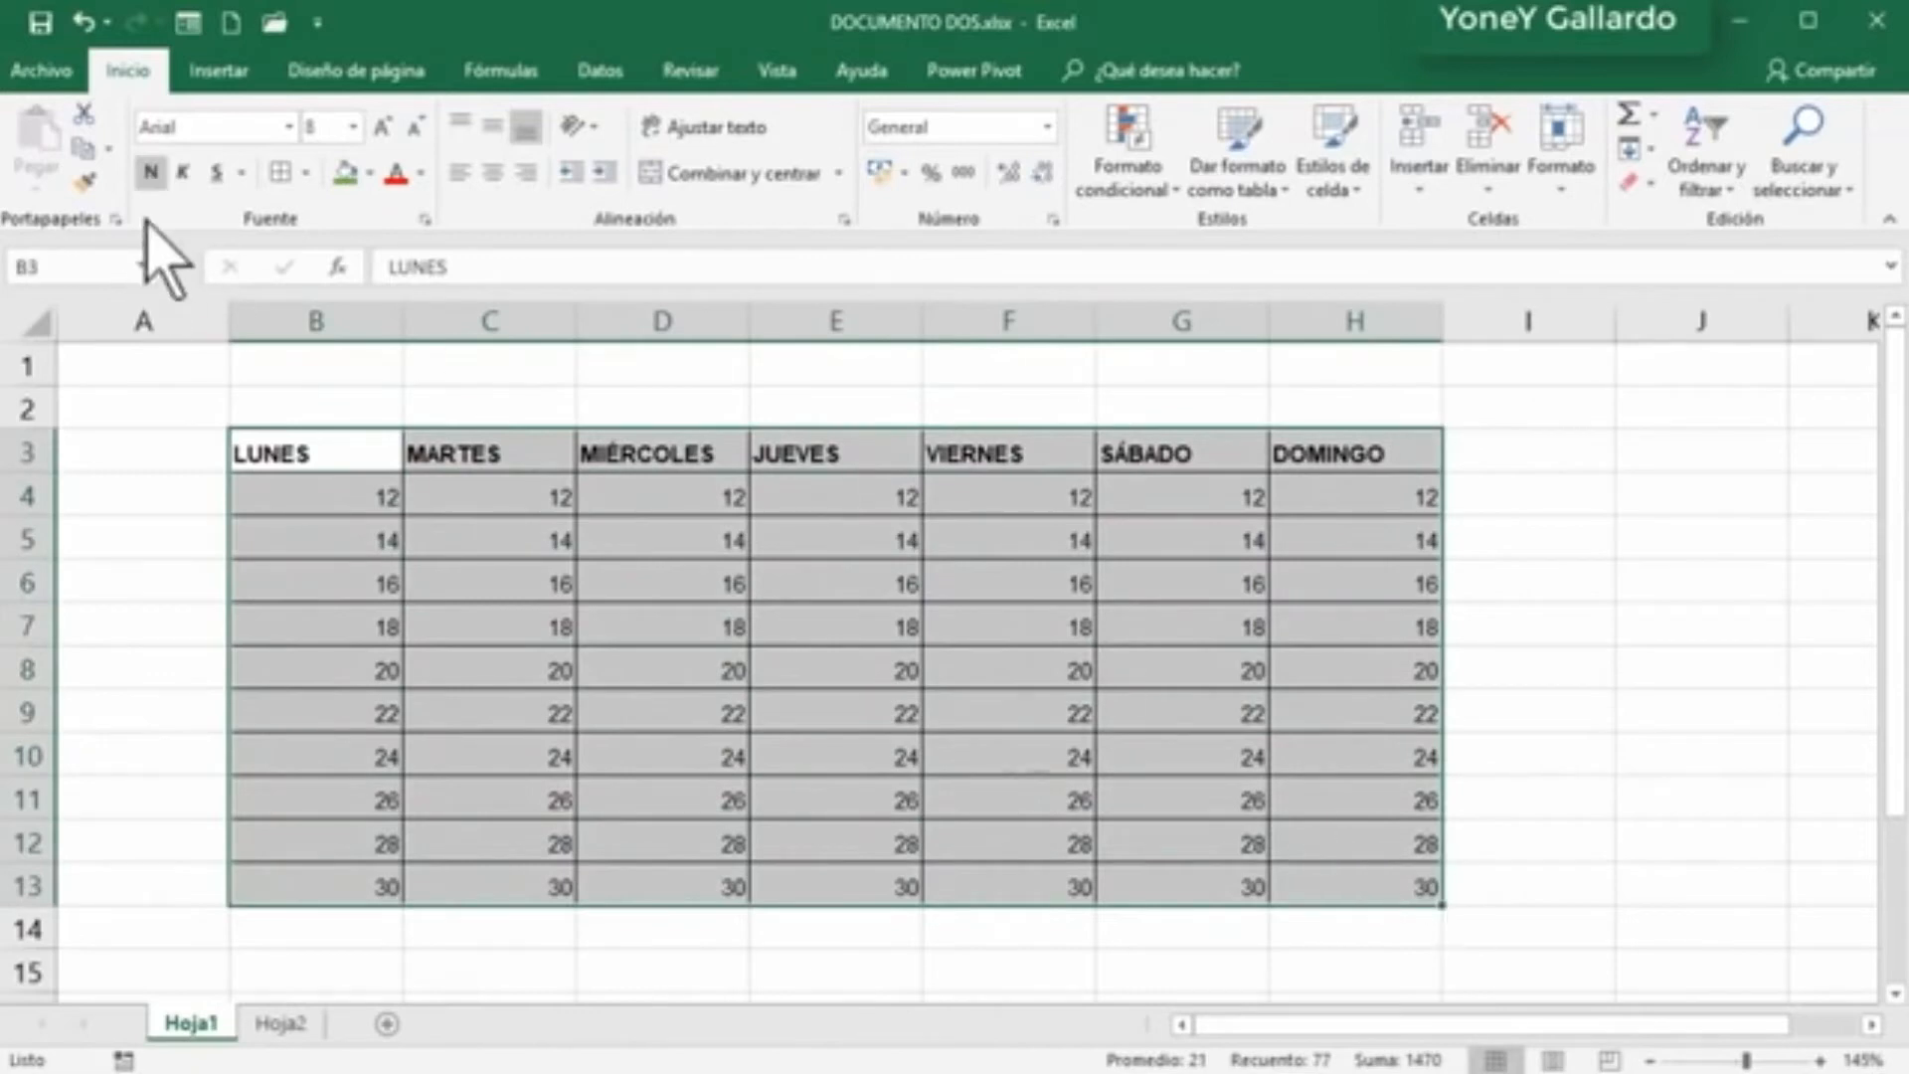
pyautogui.click(305, 175)
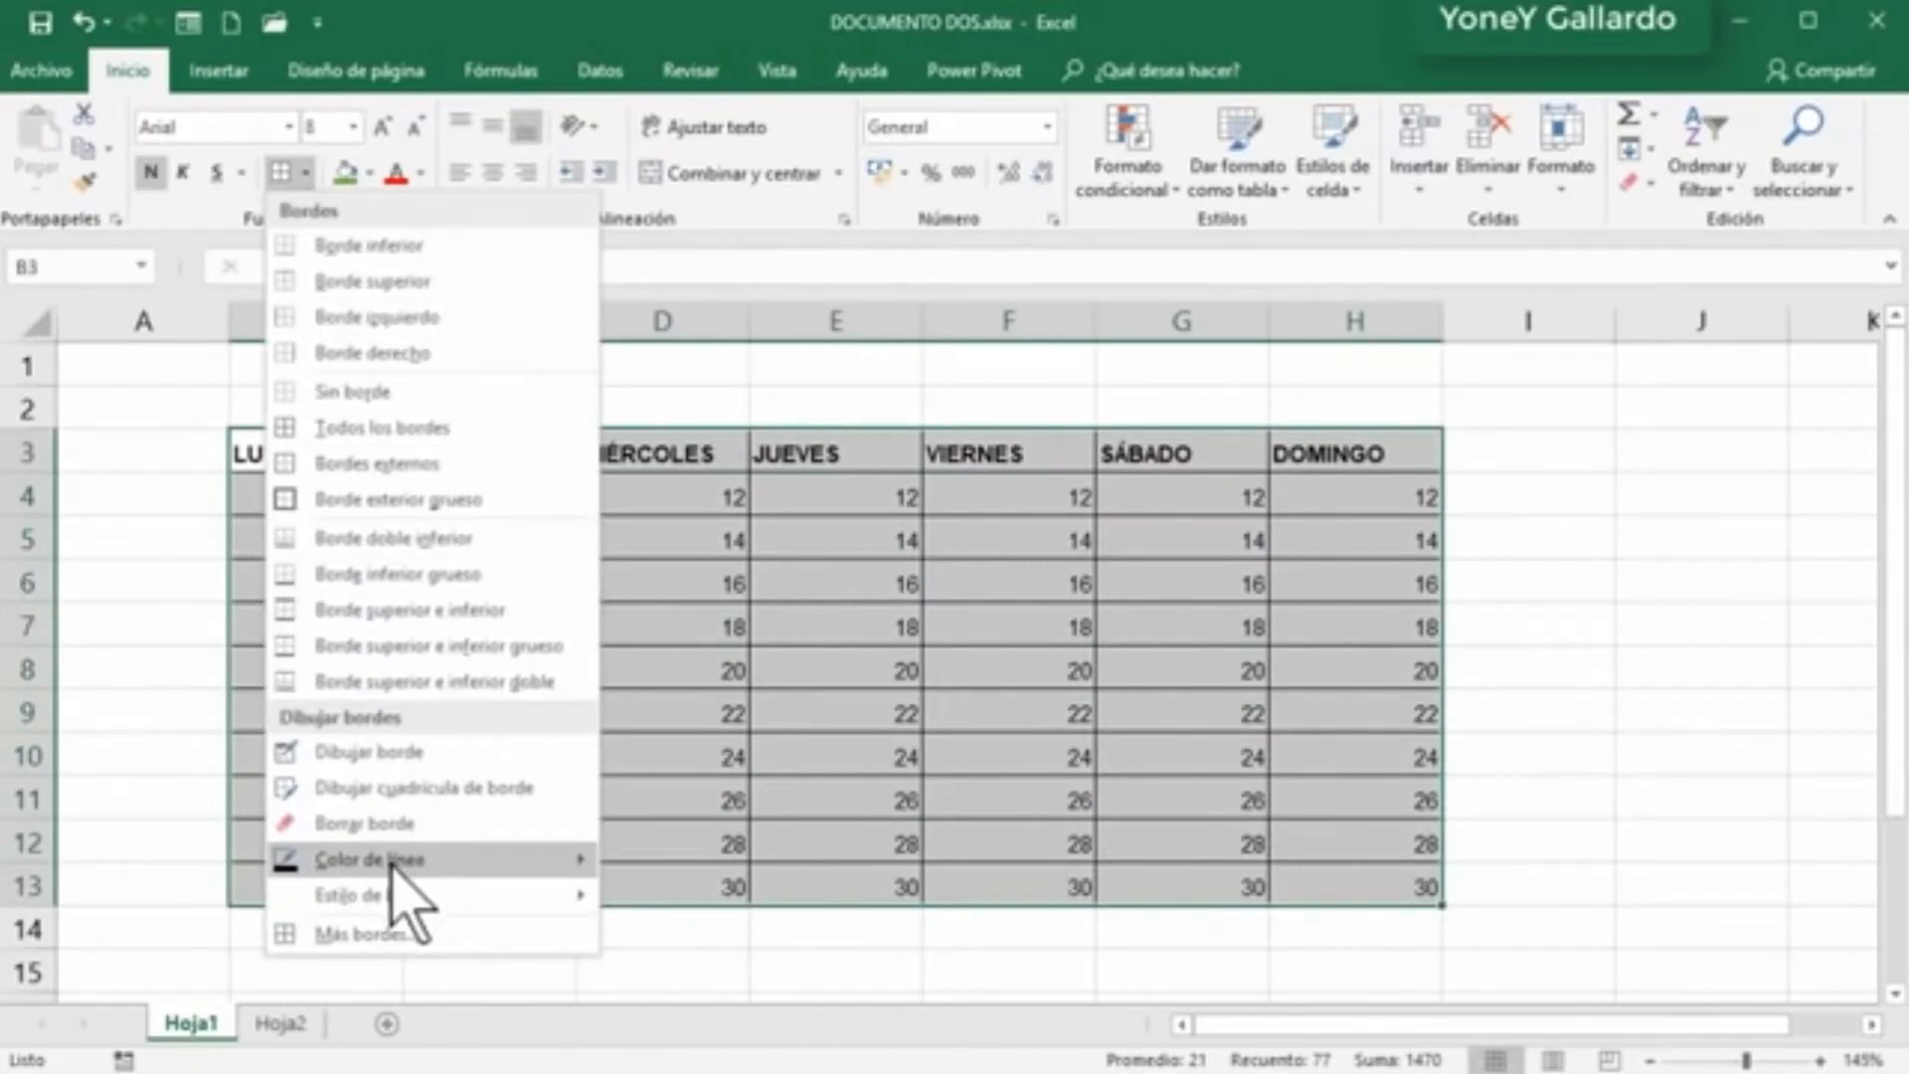
pyautogui.moveTo(431, 863)
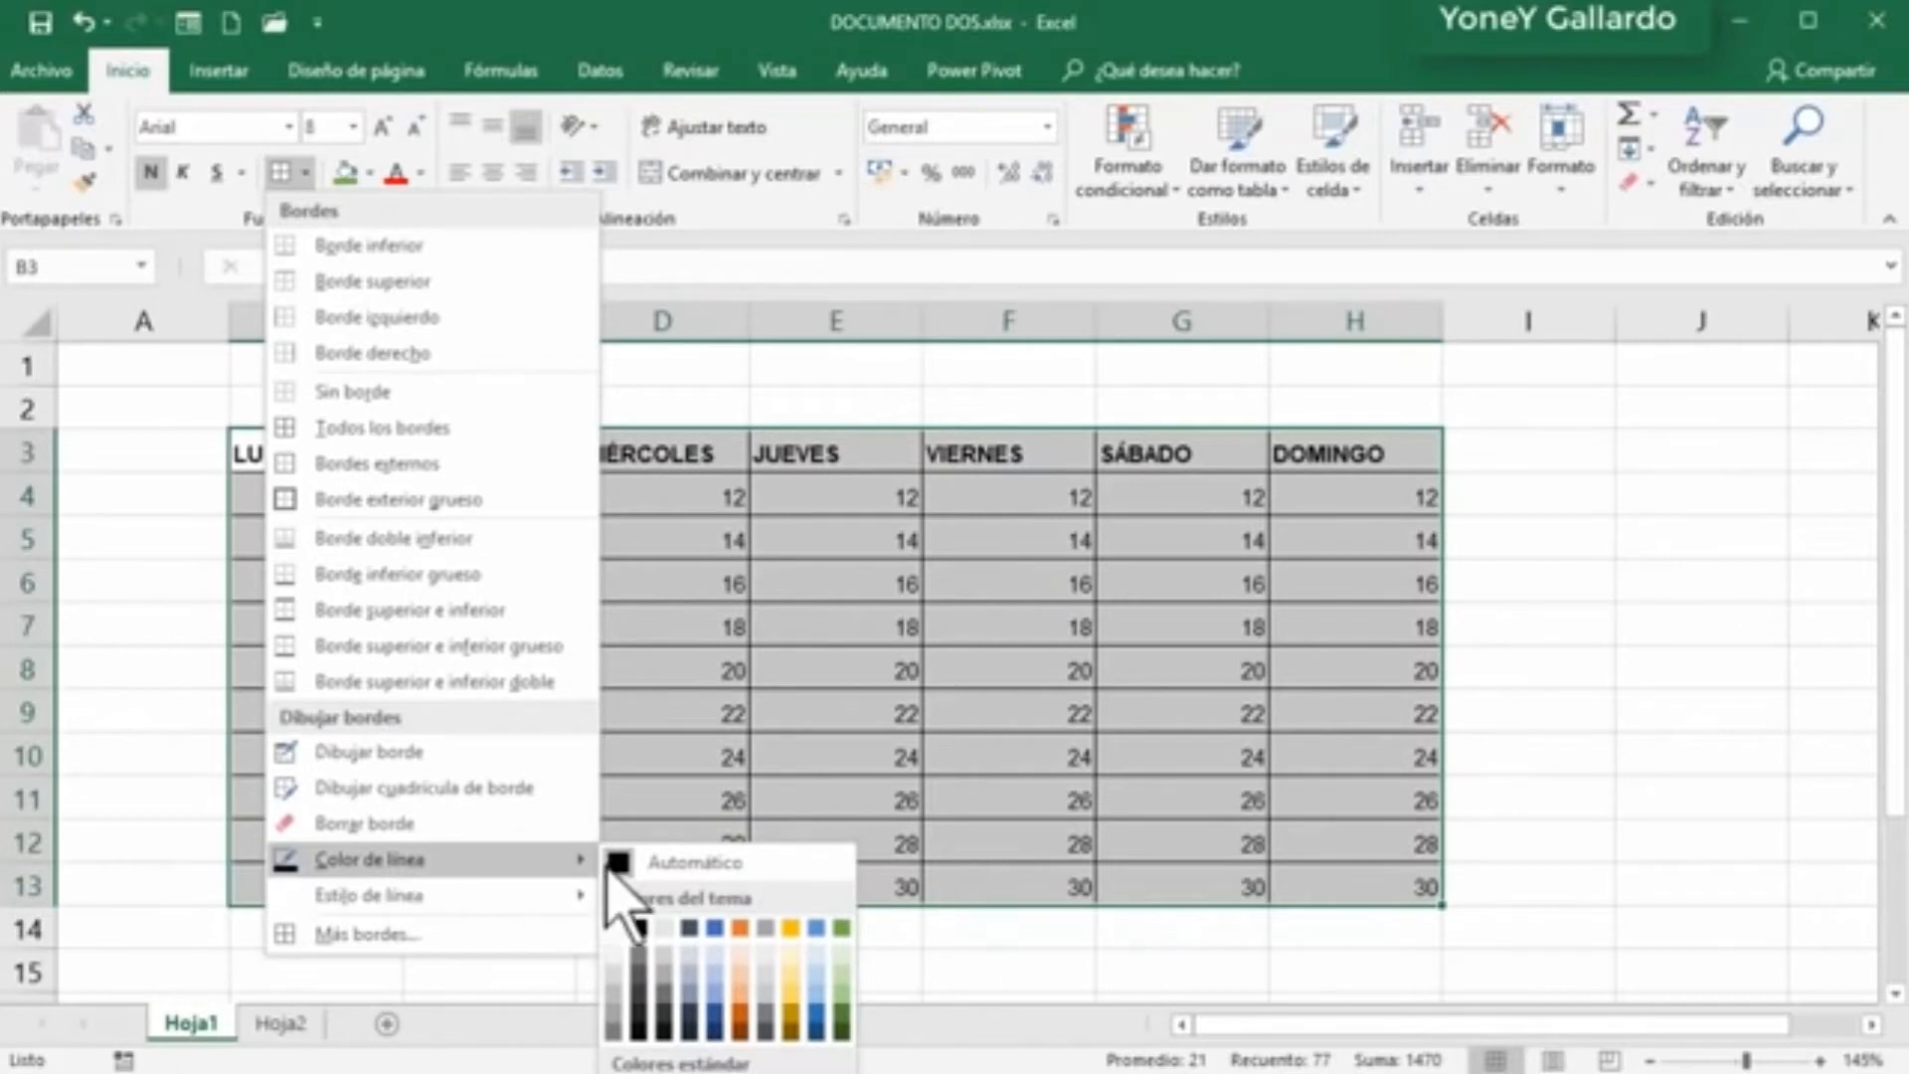
pyautogui.click(844, 1019)
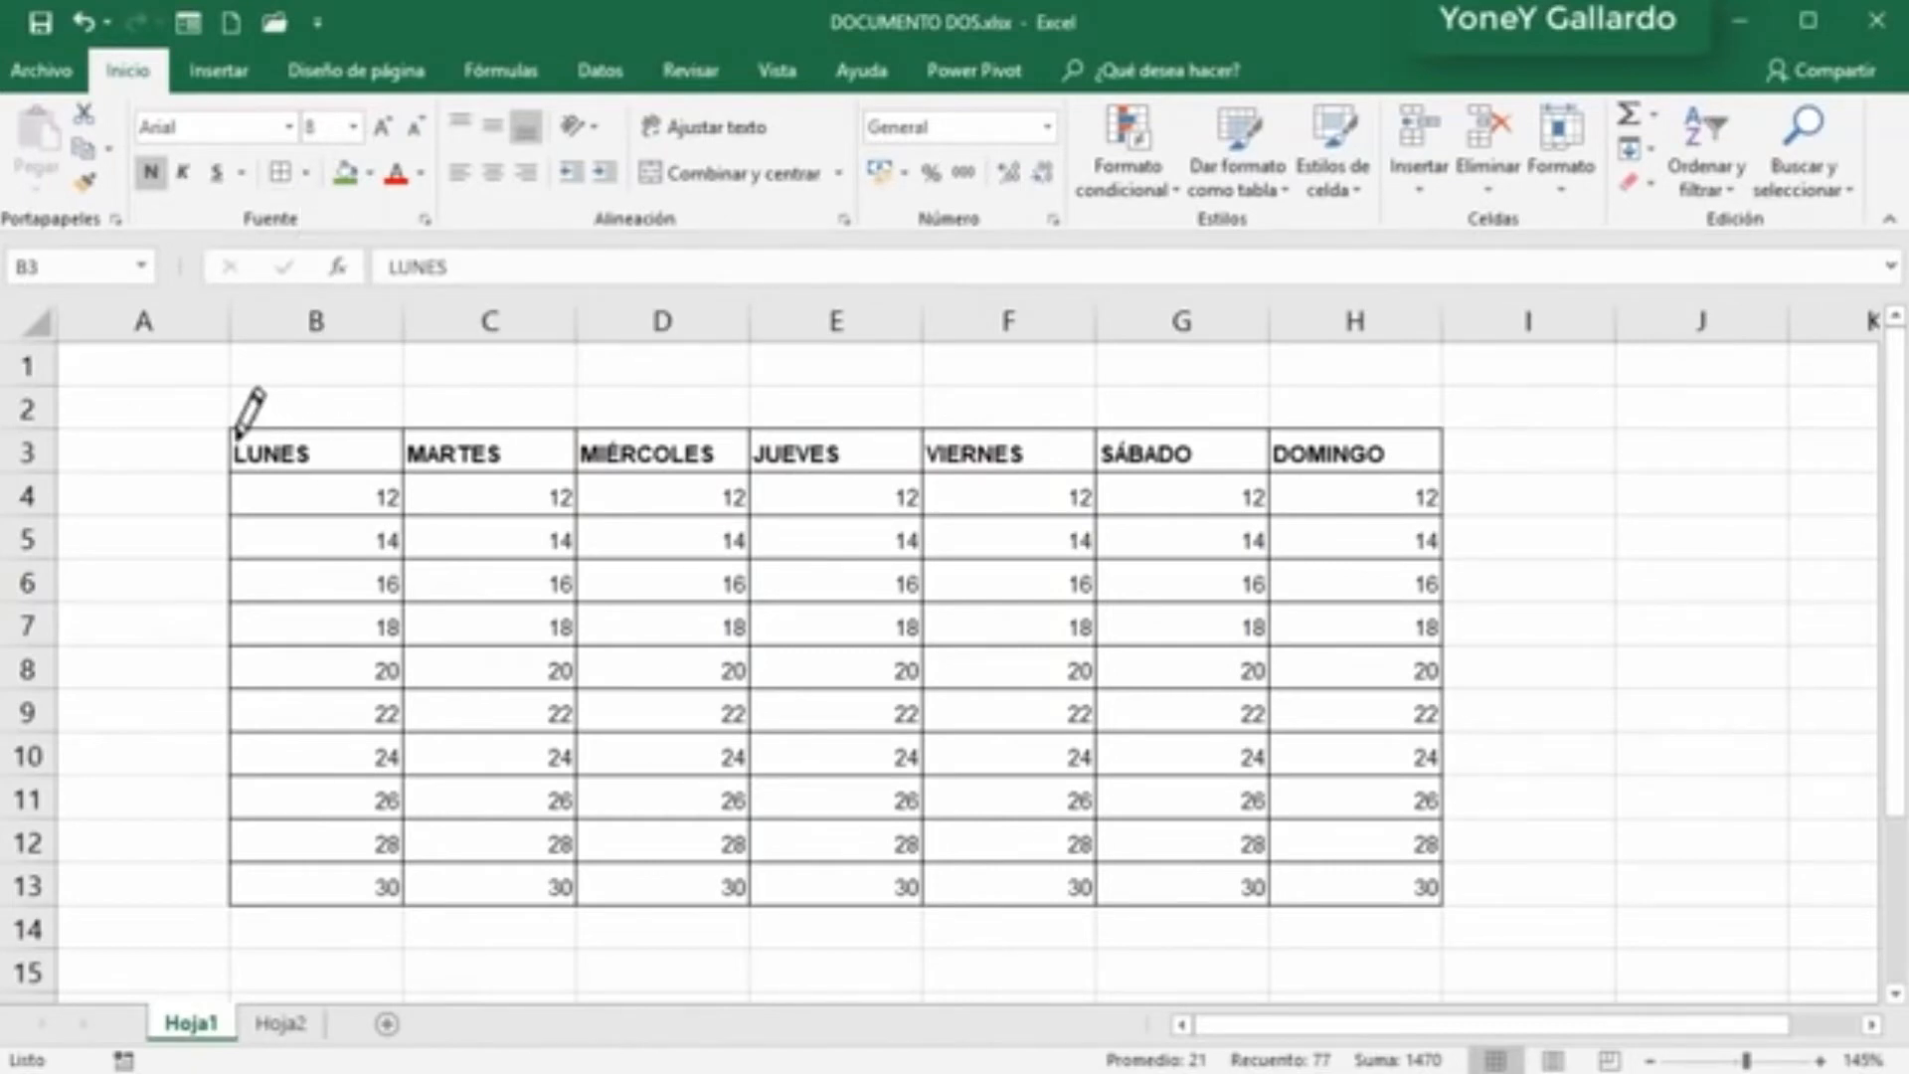
pyautogui.hotkey('ctrl', 'z')
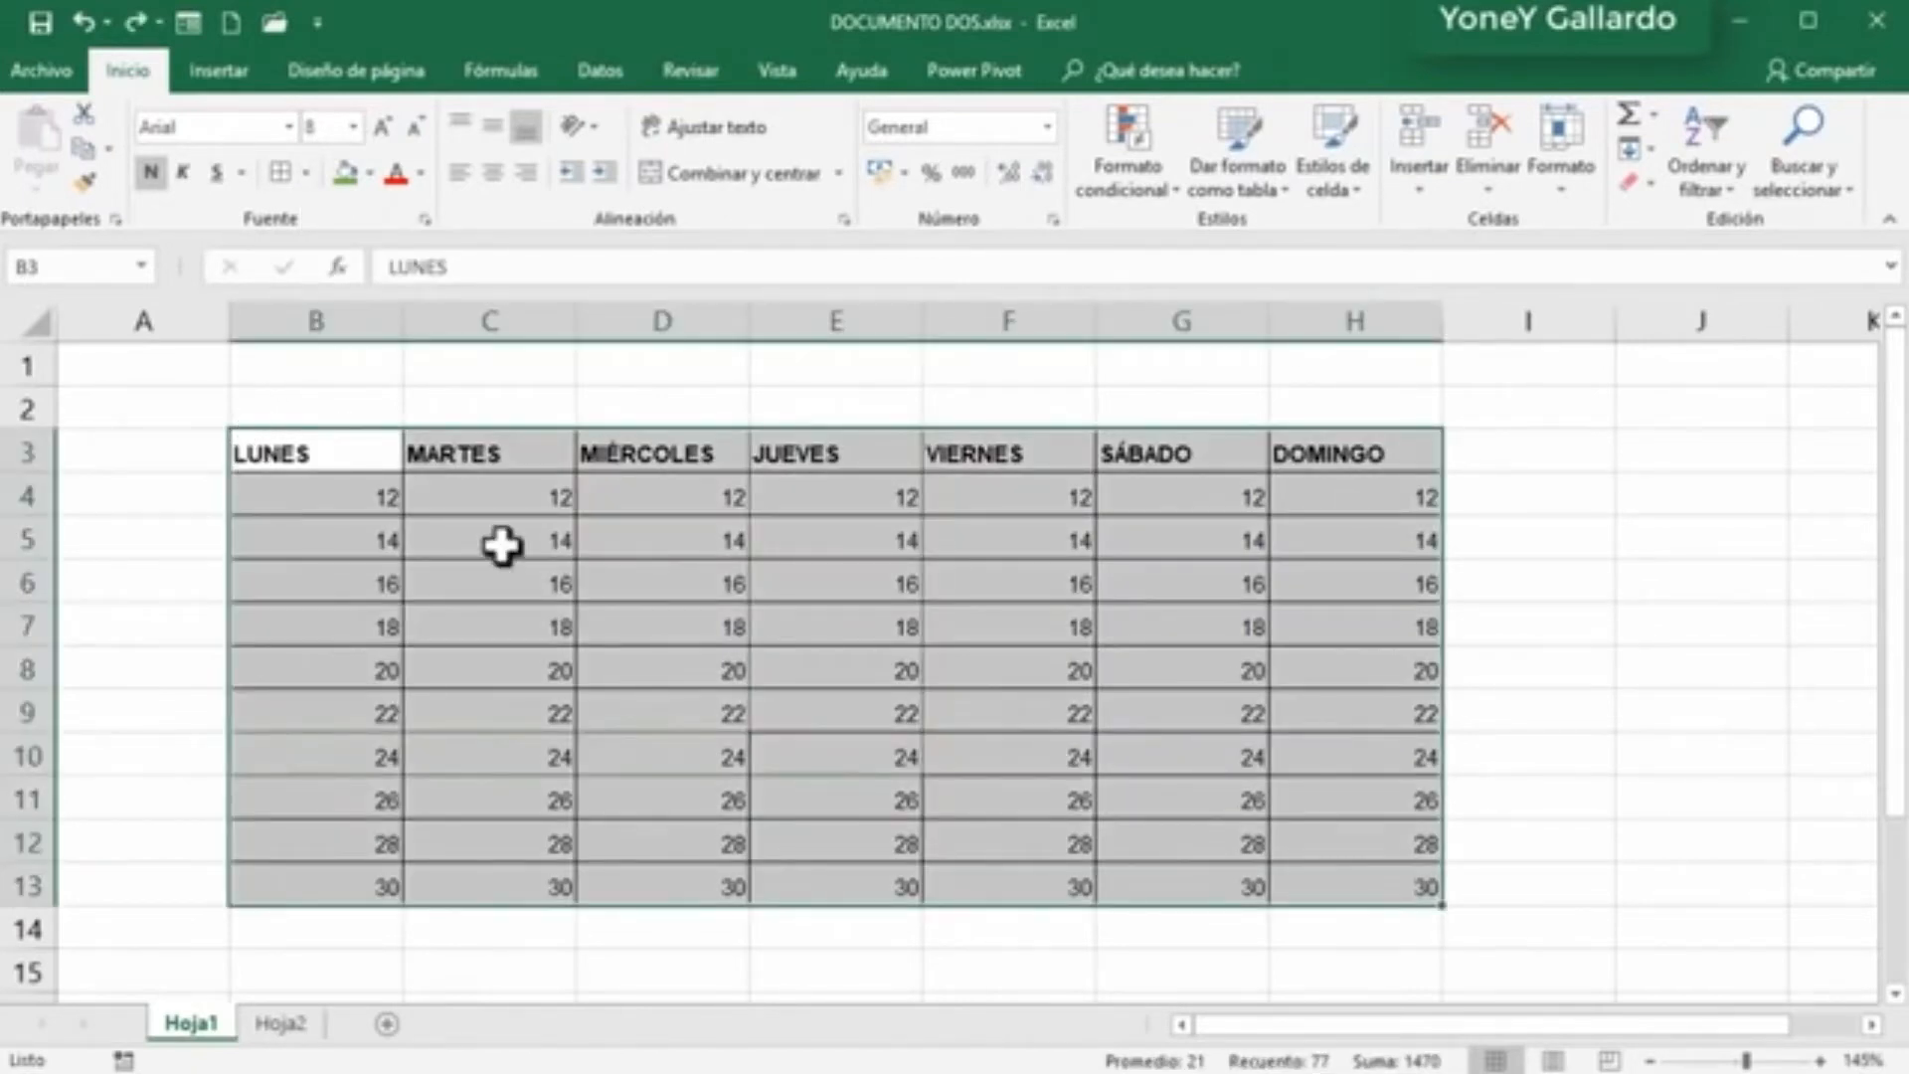
pyautogui.click(304, 173)
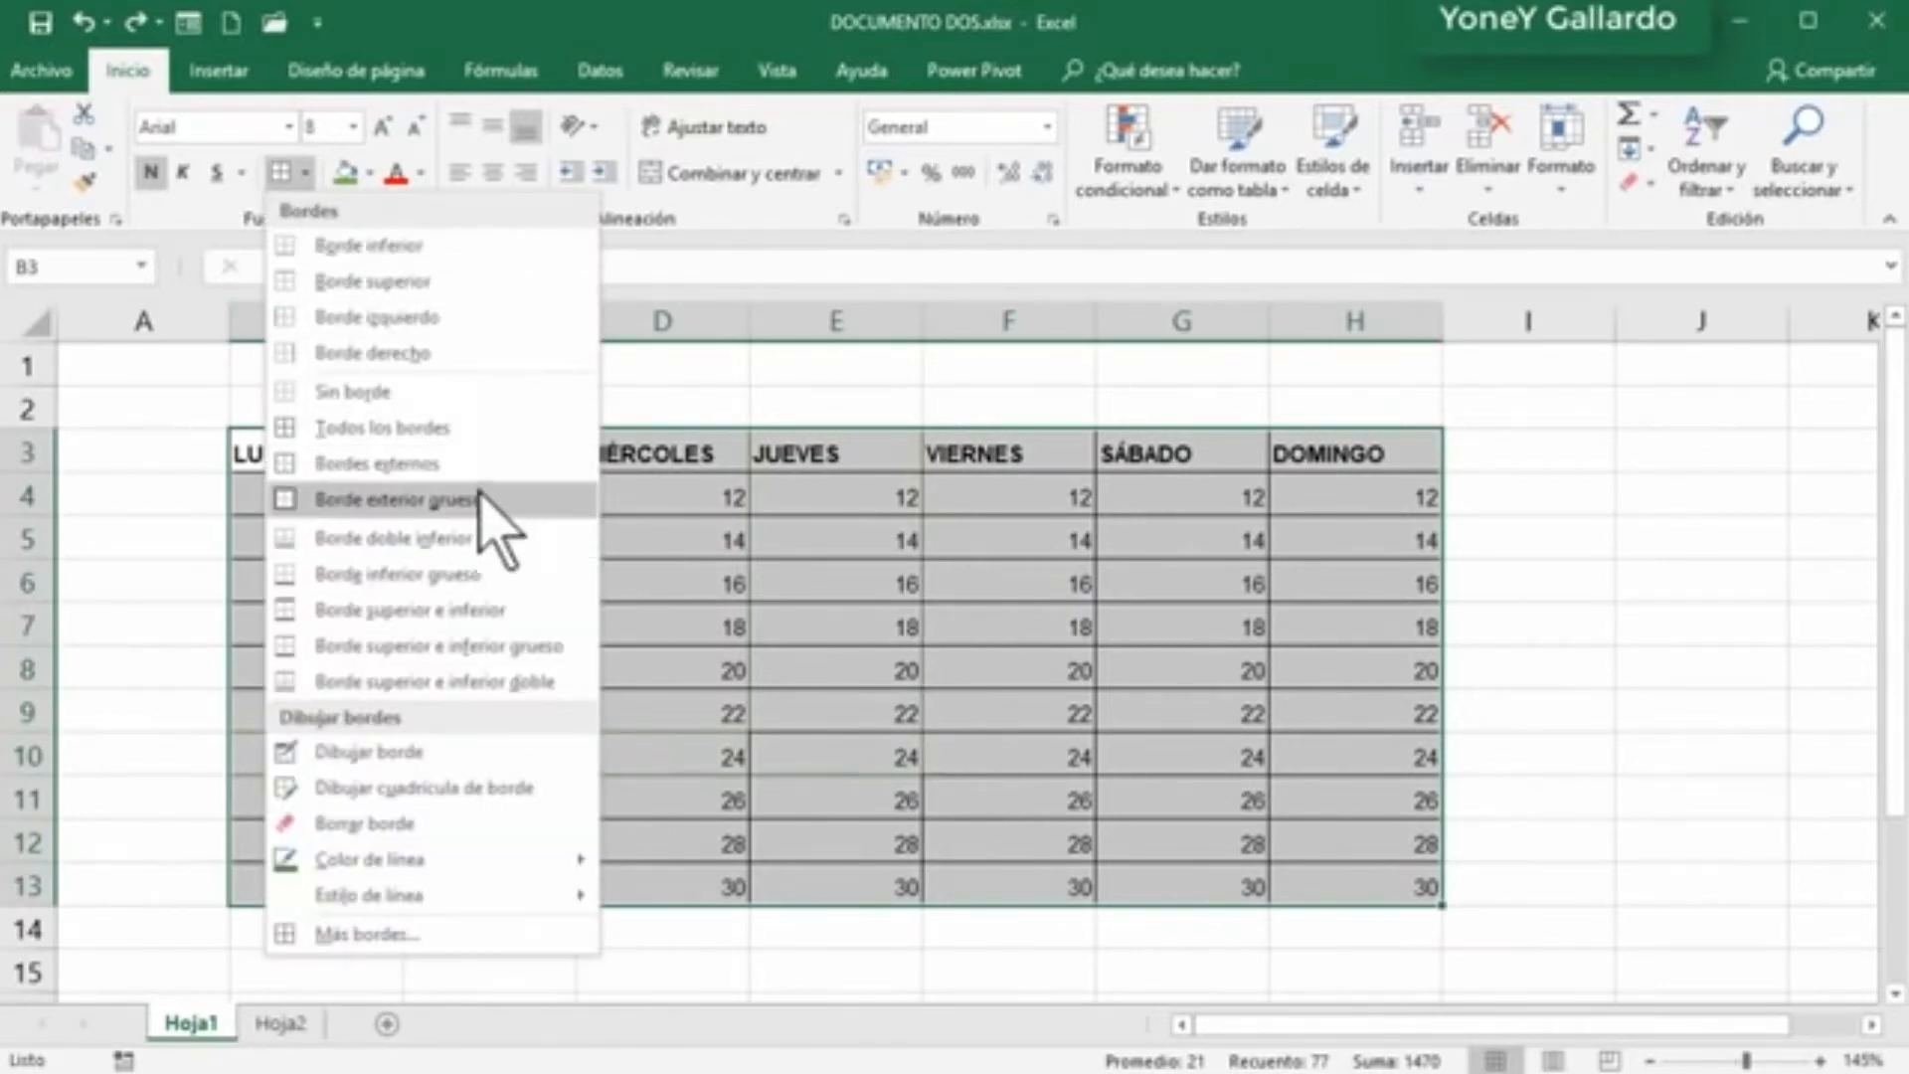
pyautogui.click(422, 429)
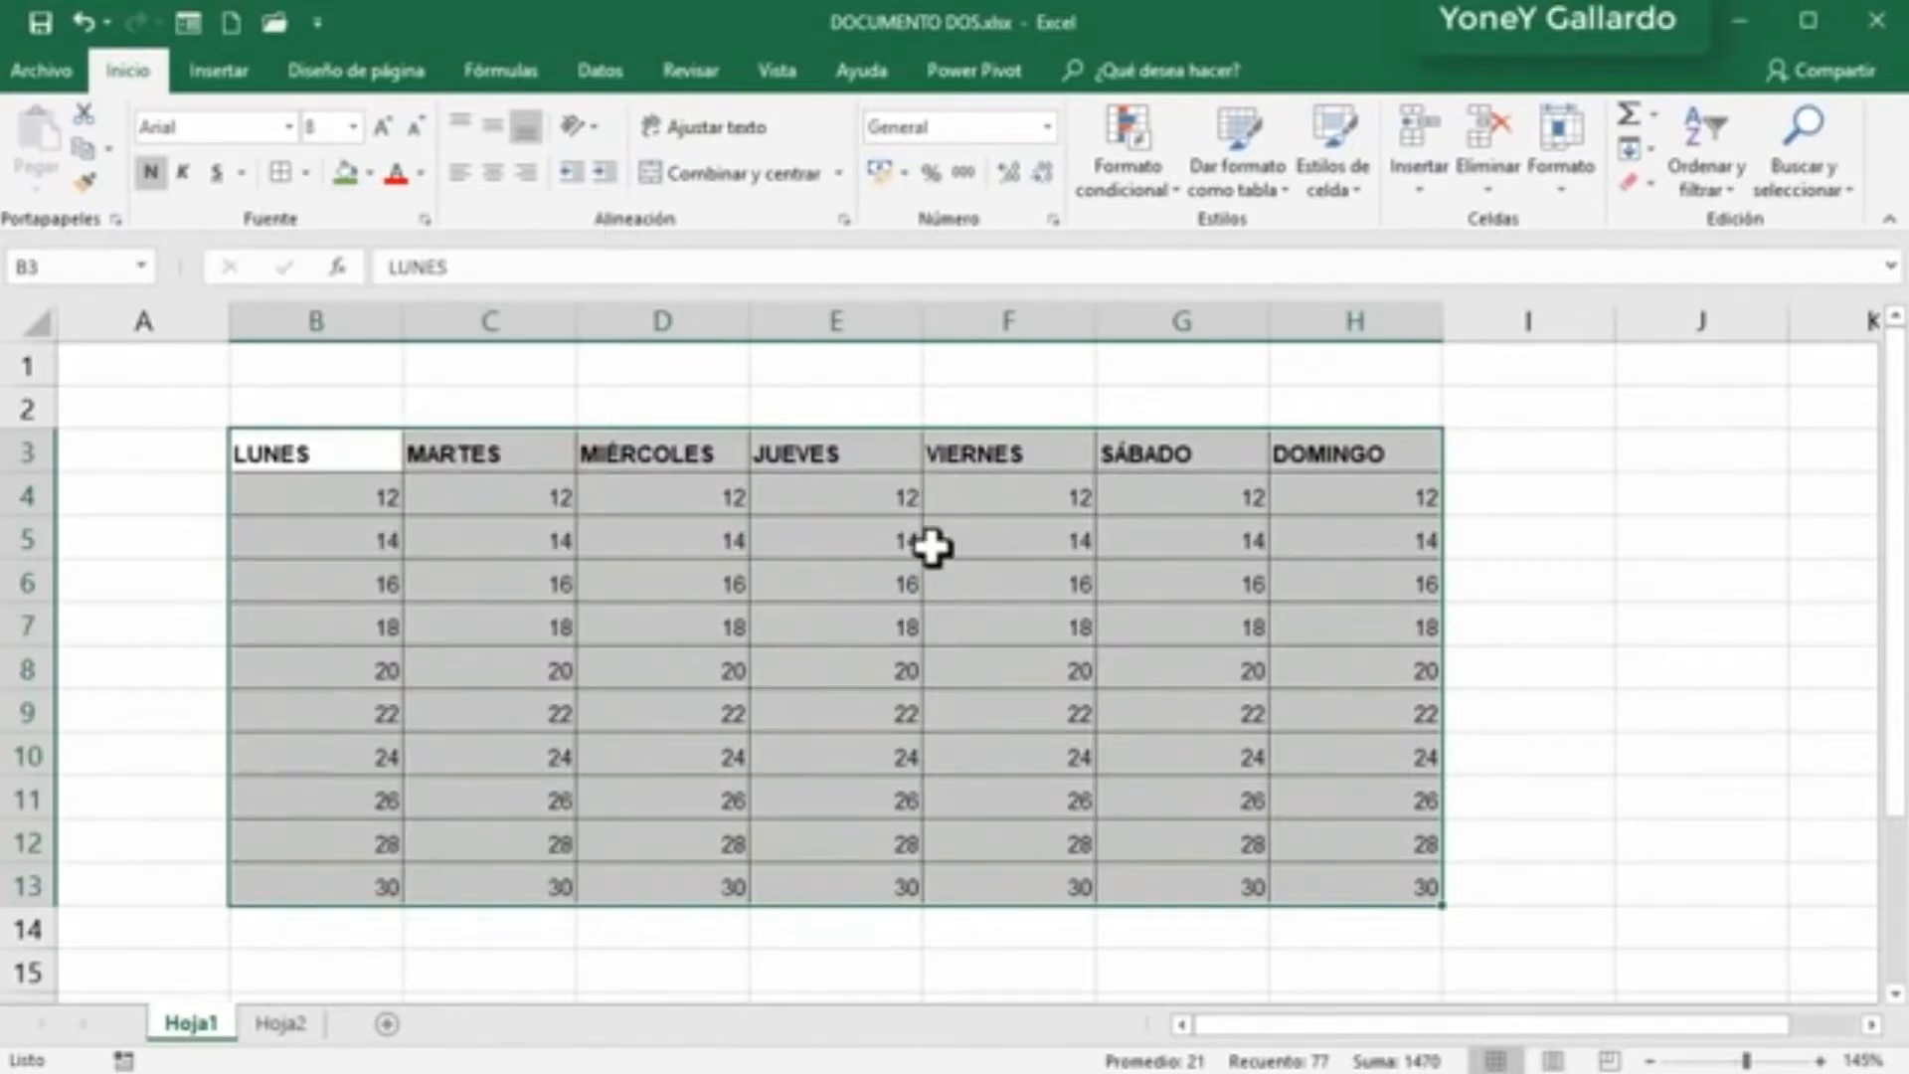
pyautogui.click(1678, 753)
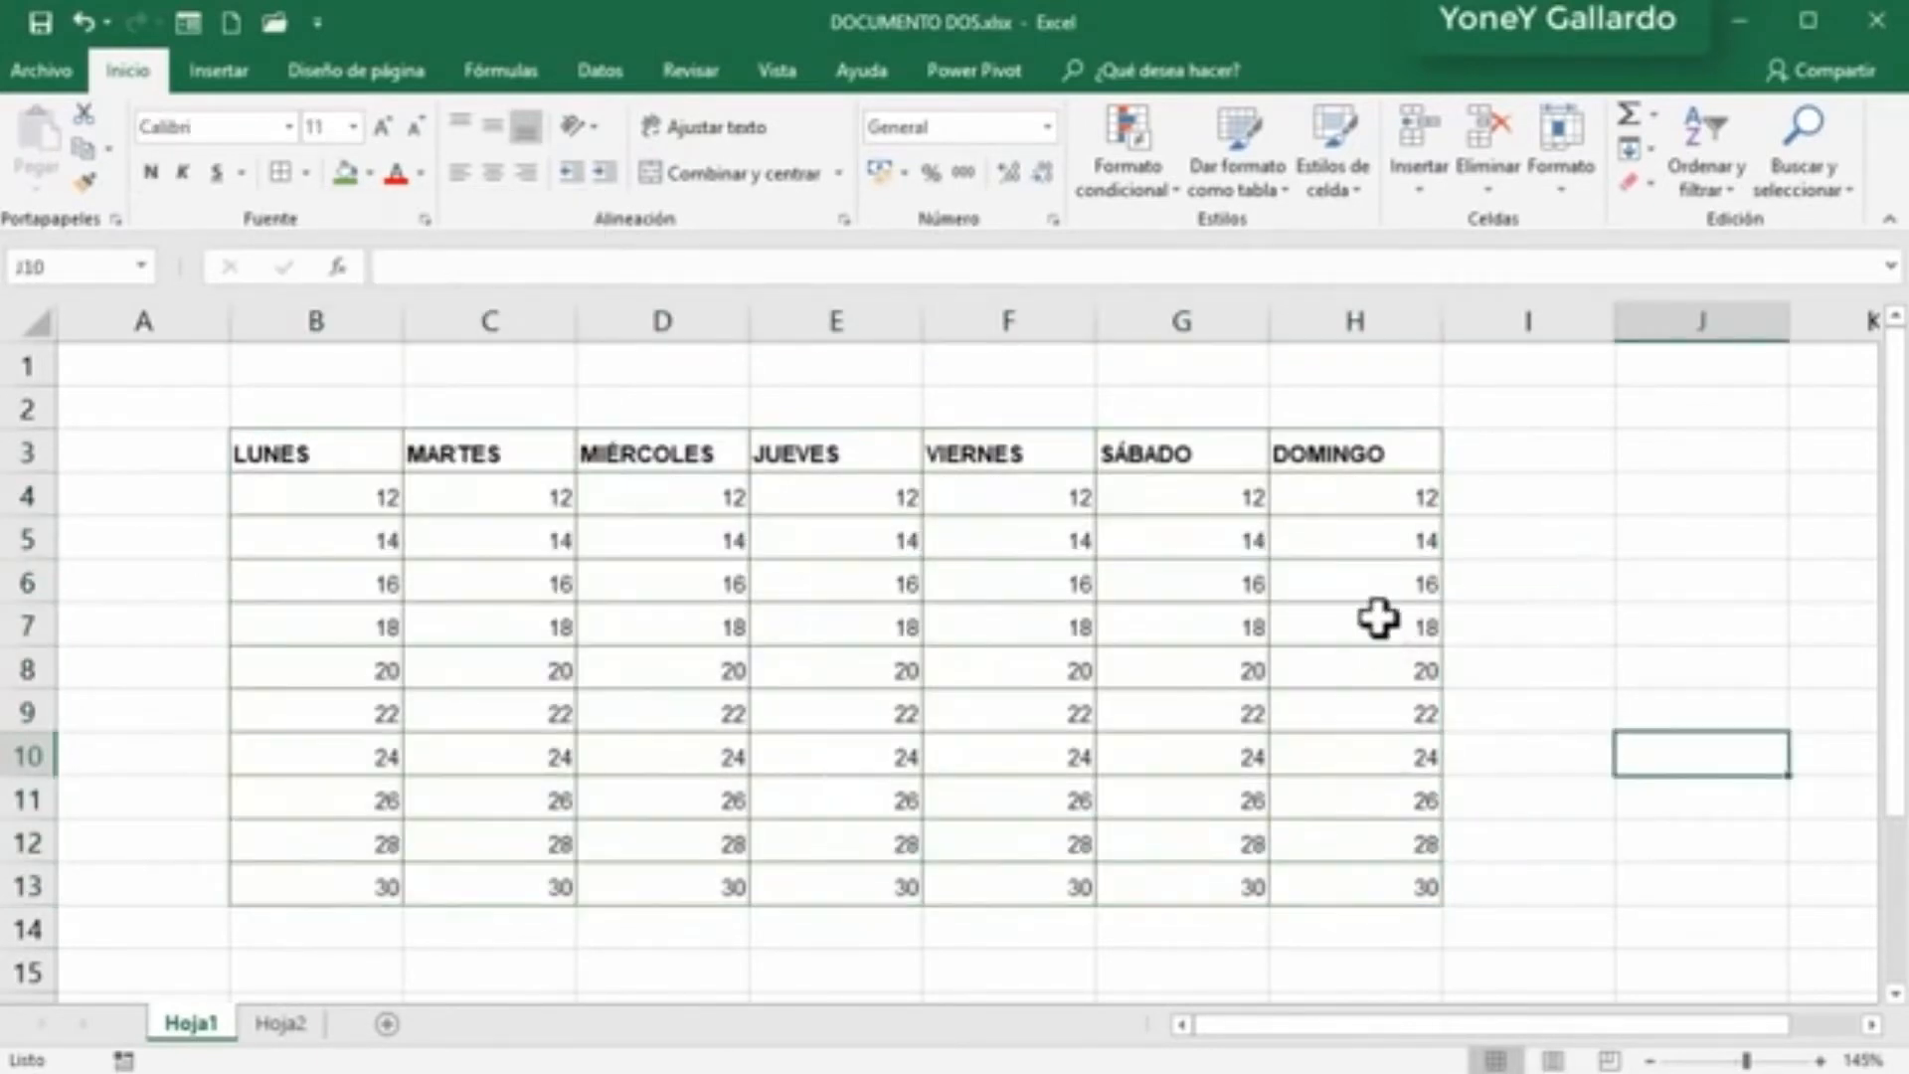
# Step: Open the detailed border settings for the table B3:H13 and choose dark green as the line colour
pyautogui.moveTo(360, 459)
pyautogui.mouseDown()
pyautogui.moveTo(796, 498)
pyautogui.moveTo(1359, 750)
pyautogui.moveTo(1359, 882)
pyautogui.mouseUp()
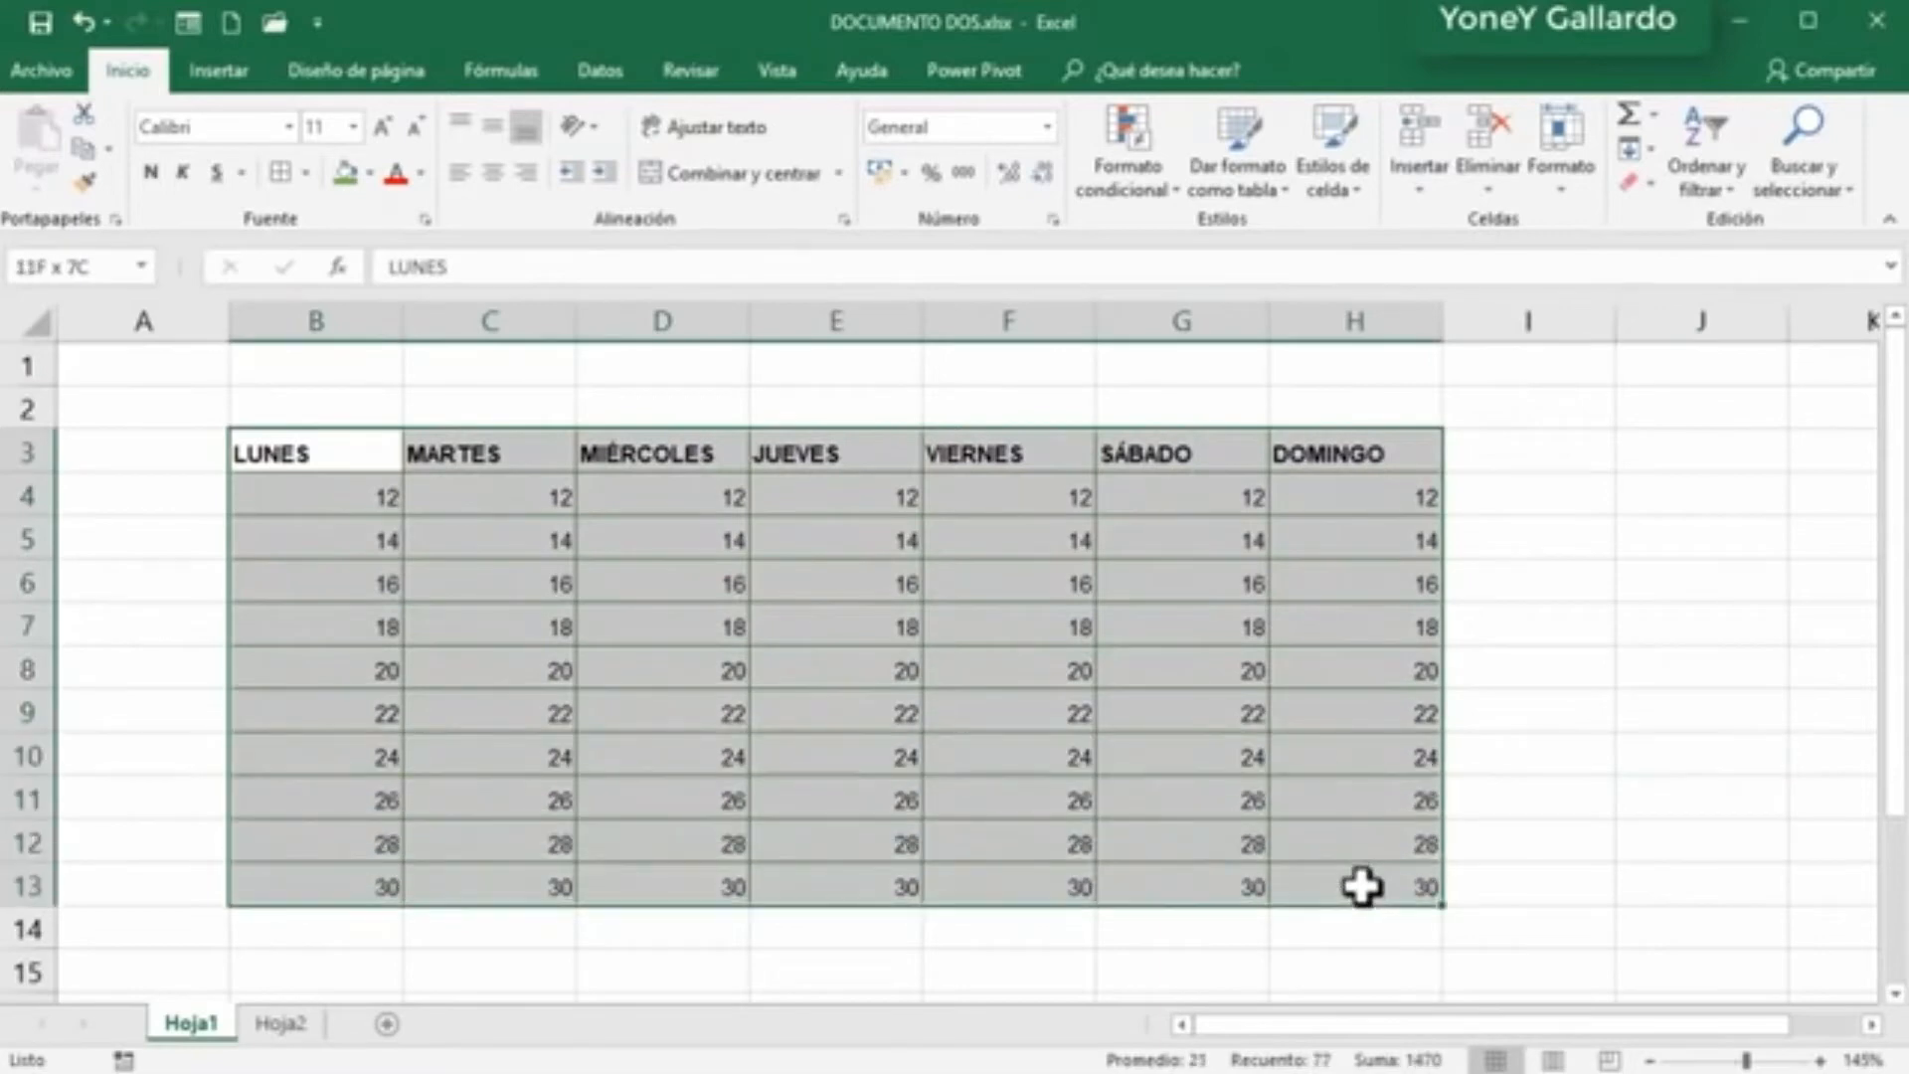
pyautogui.click(307, 174)
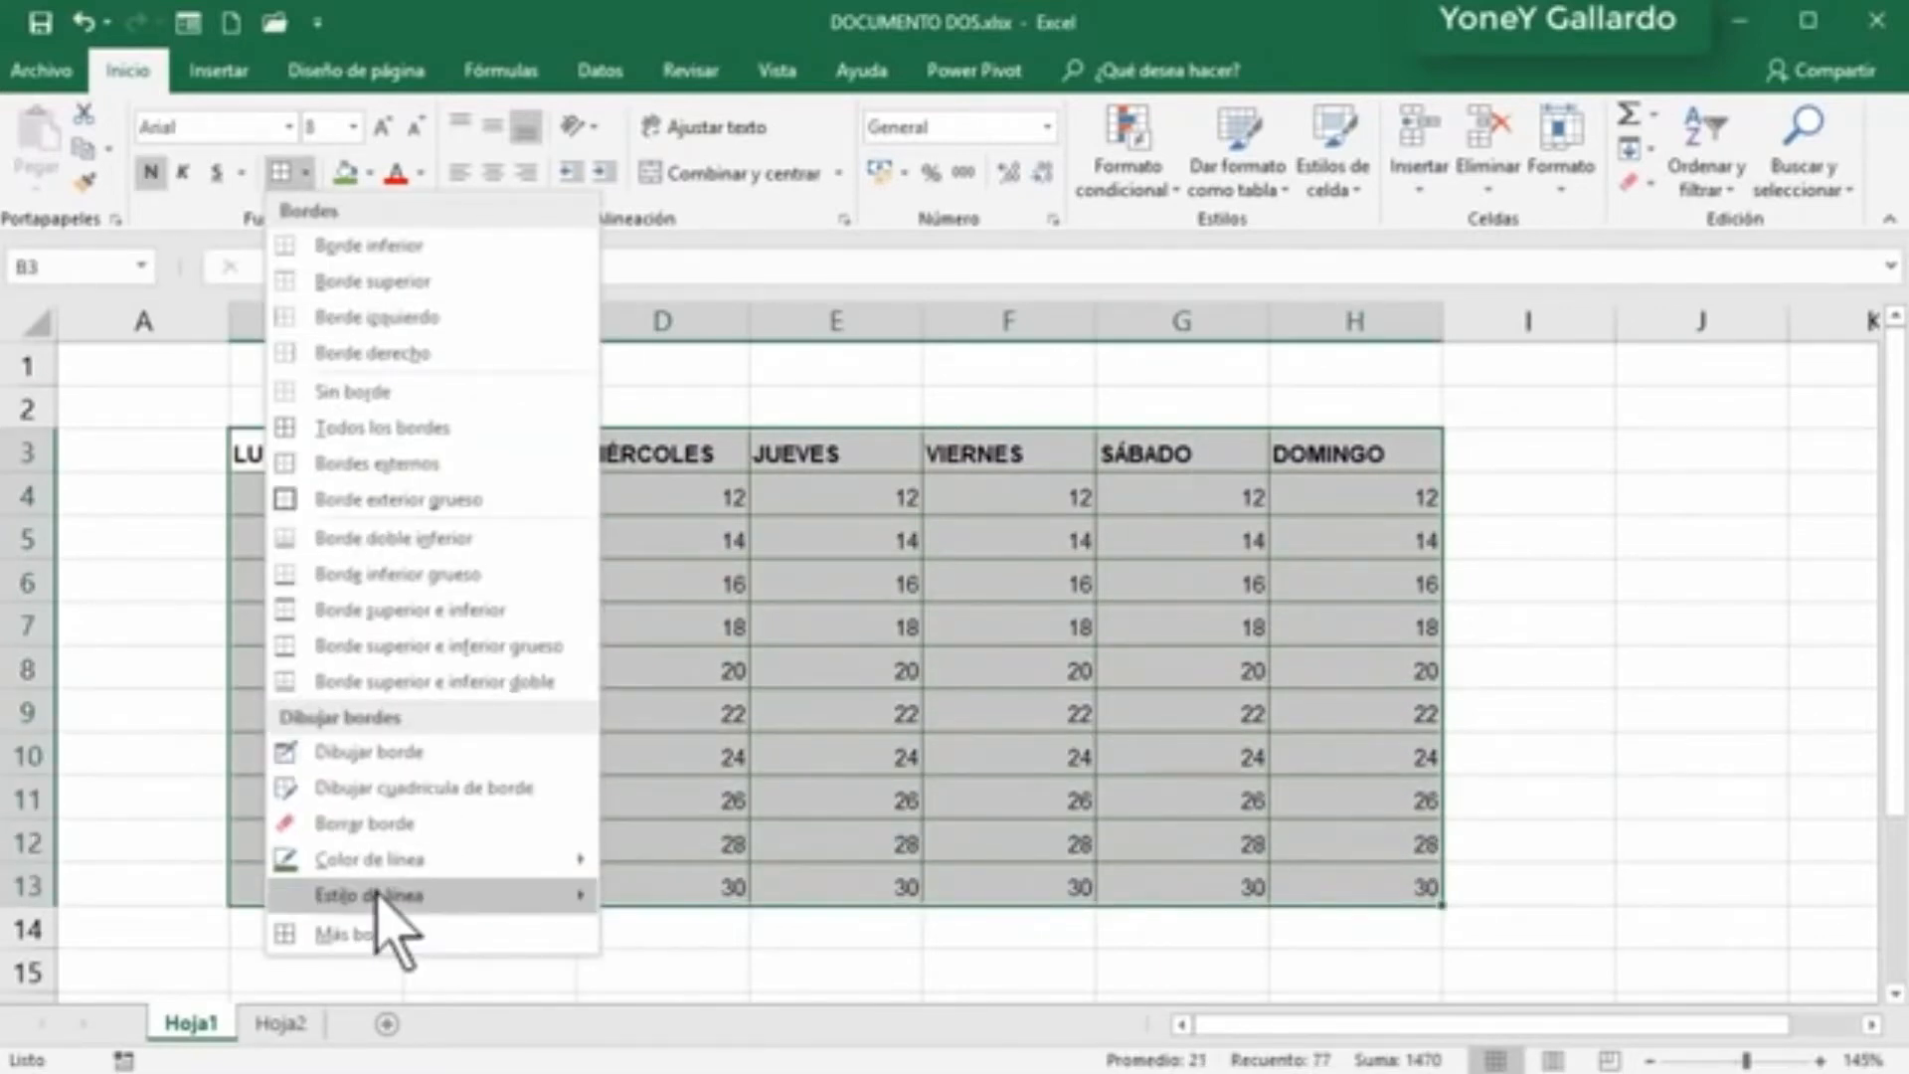
pyautogui.moveTo(419, 907)
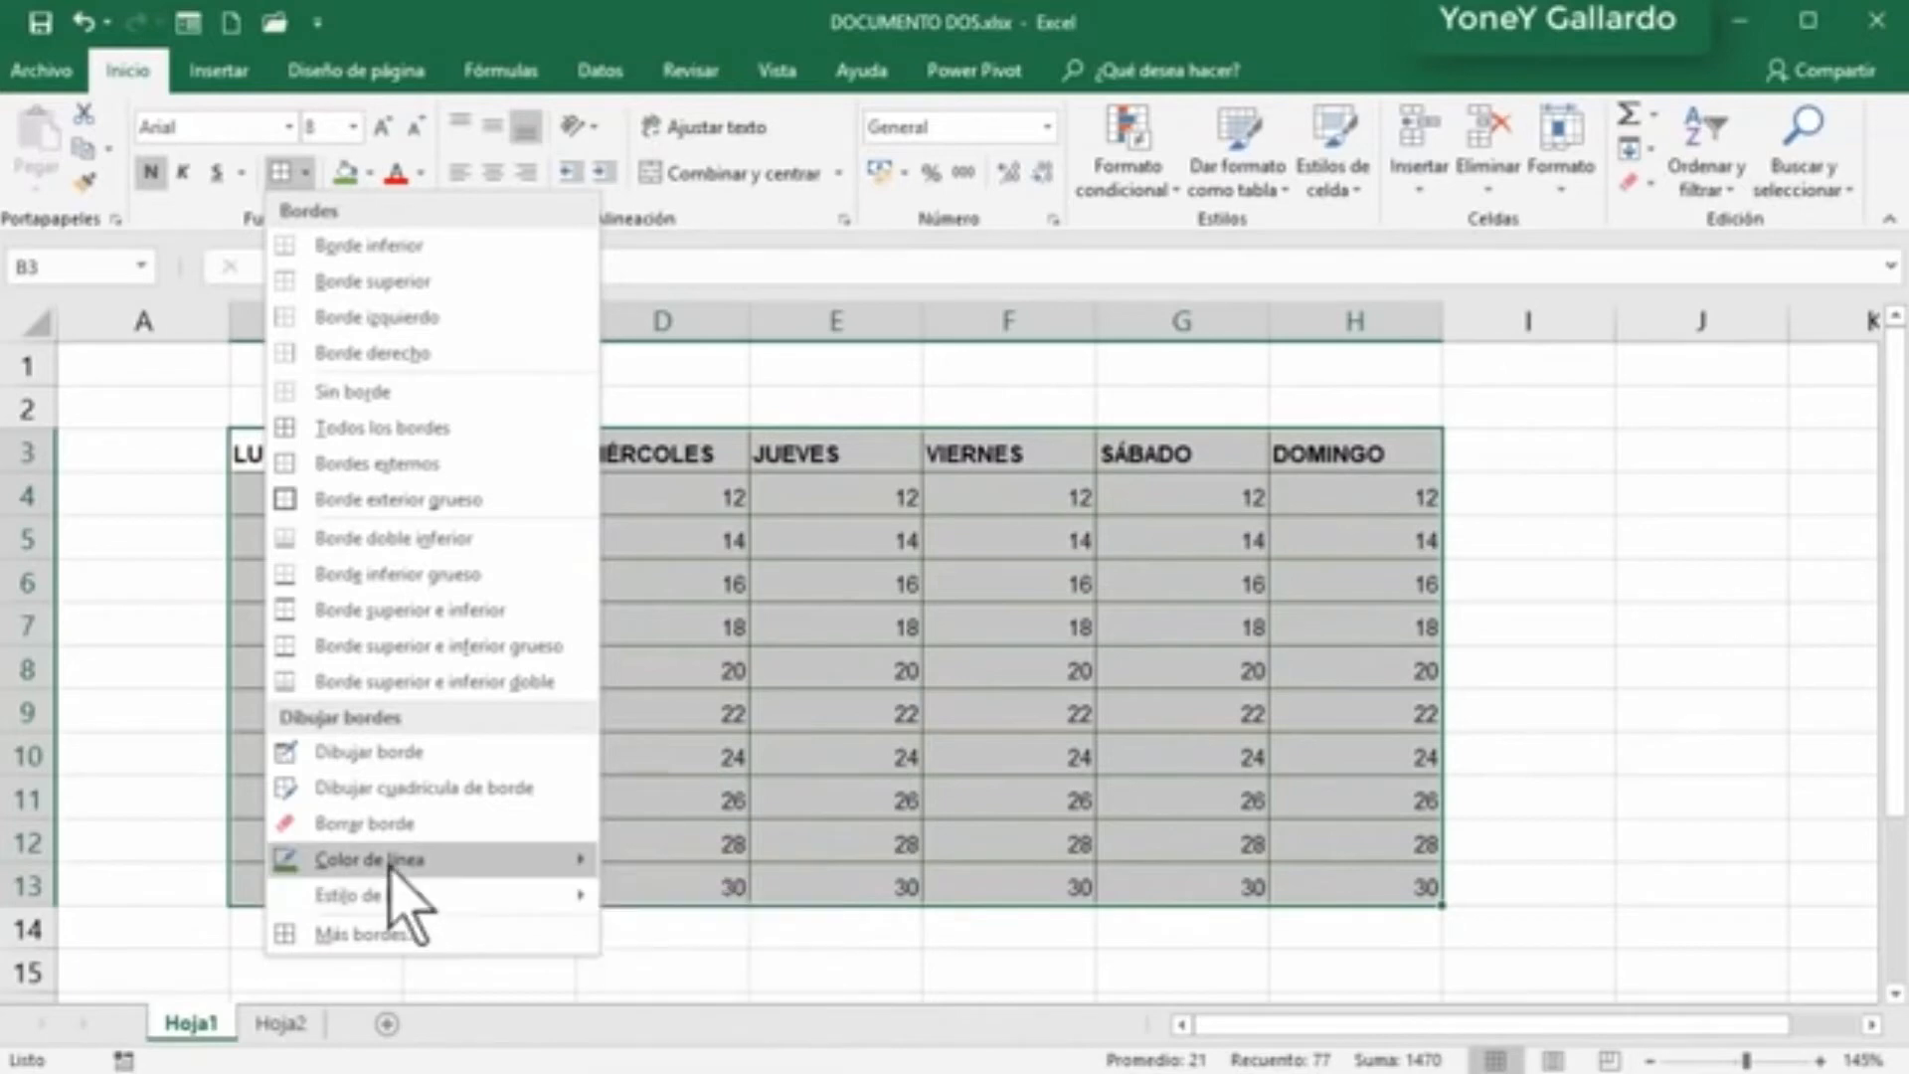
pyautogui.moveTo(391, 867)
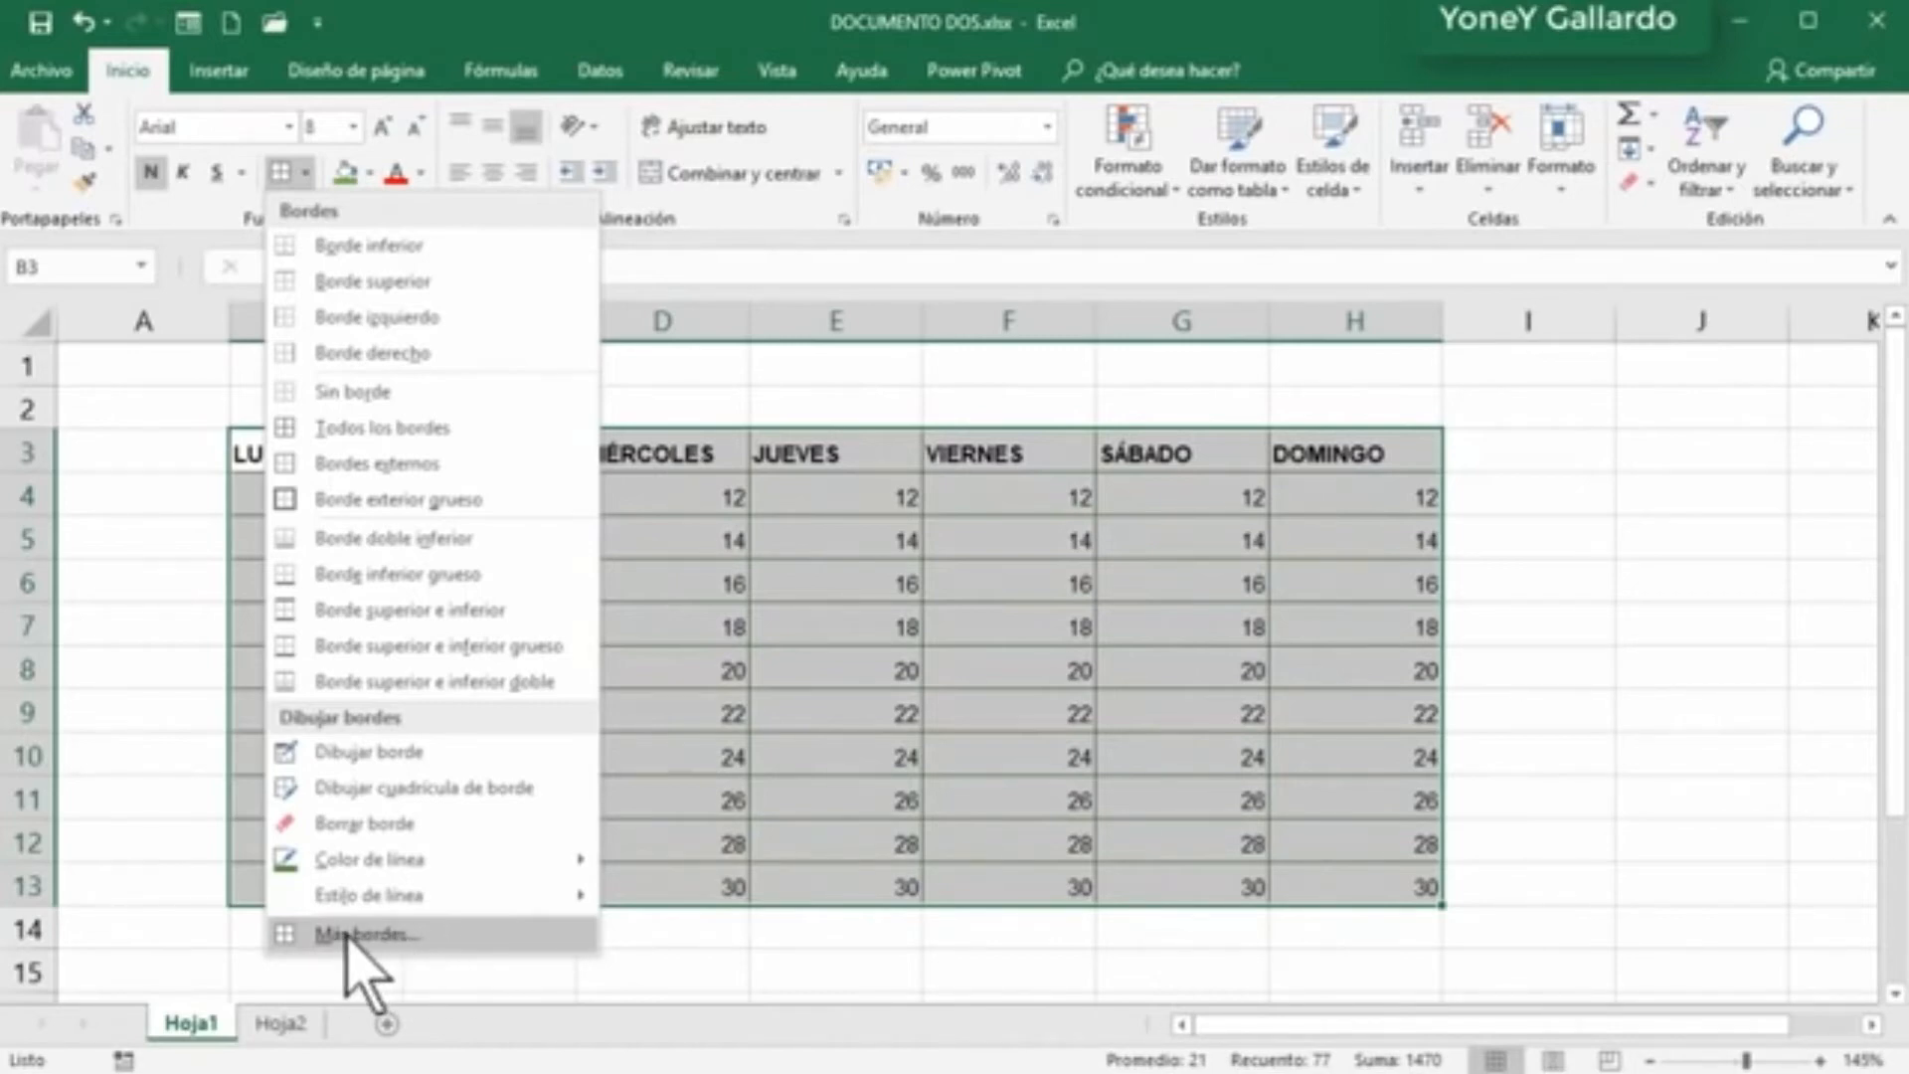
pyautogui.click(350, 935)
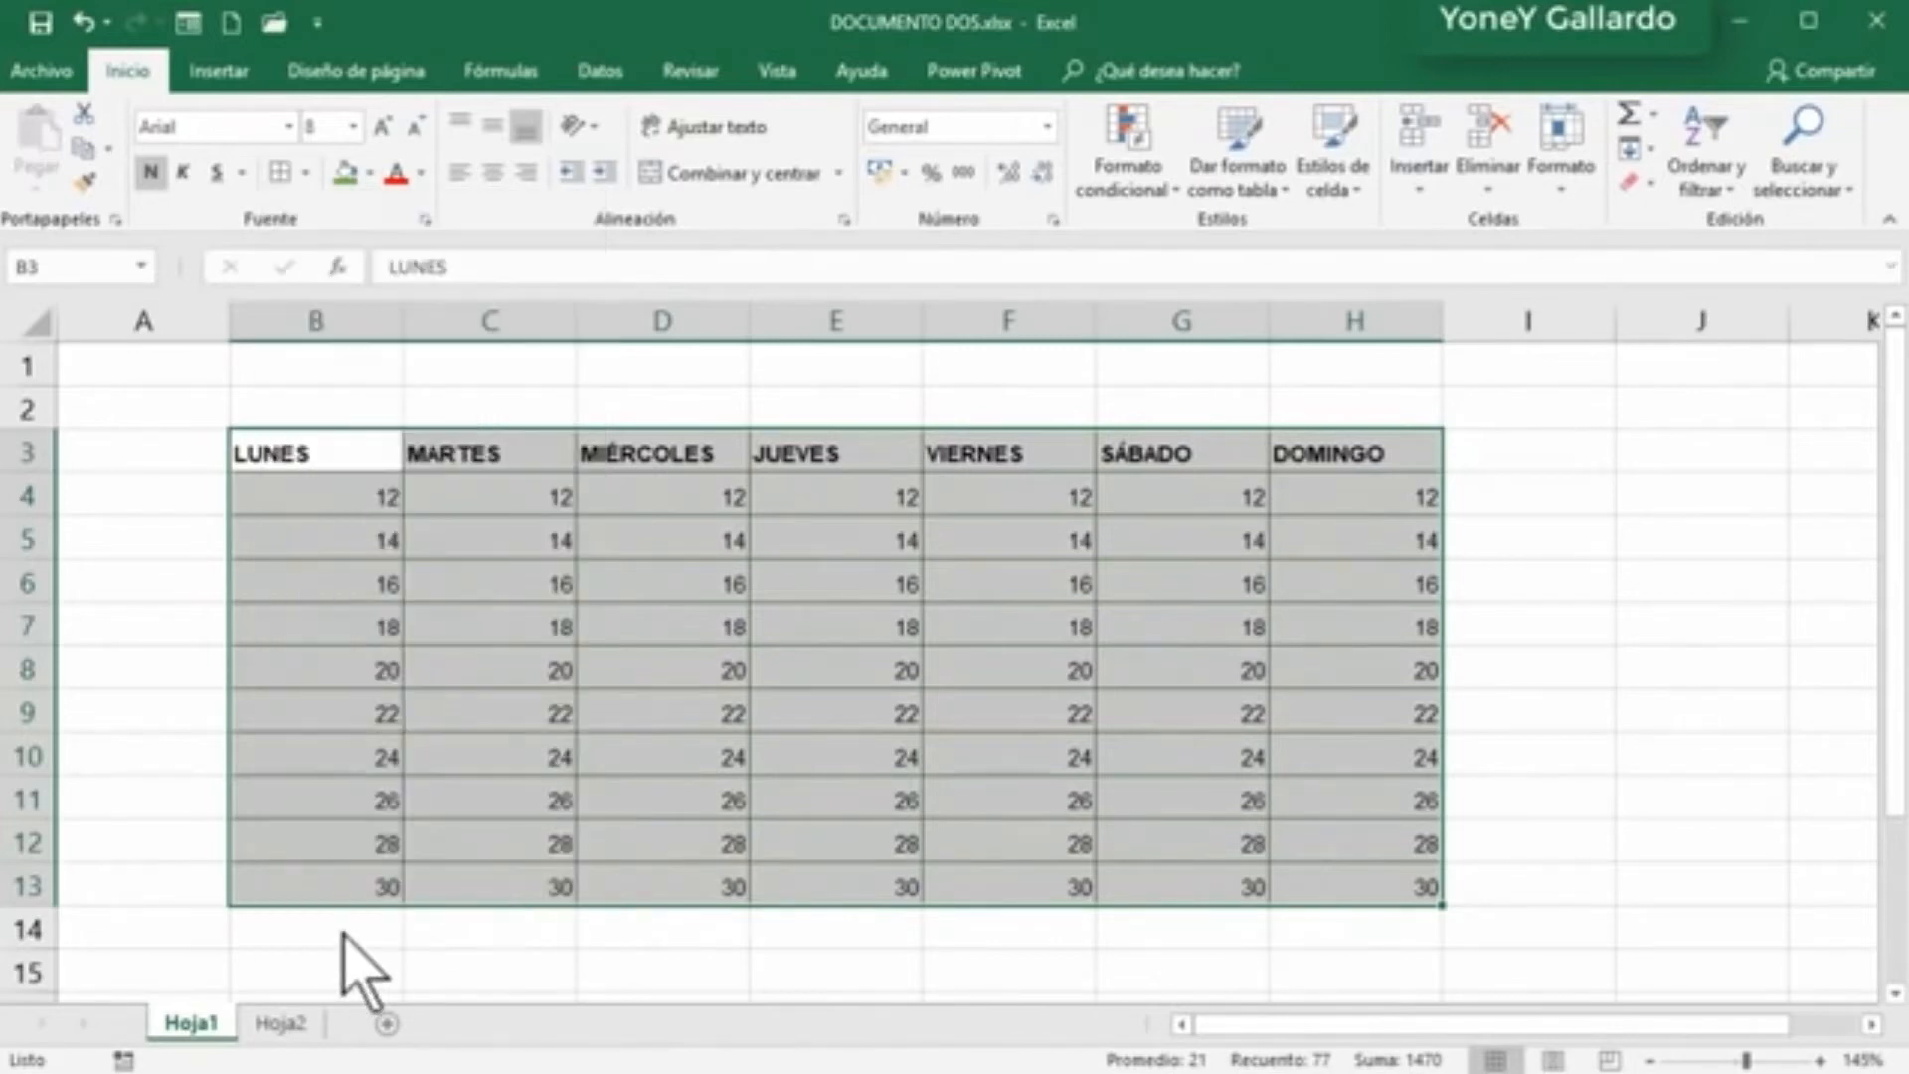
pyautogui.moveTo(696, 356); pyautogui.dragTo(923, 310)
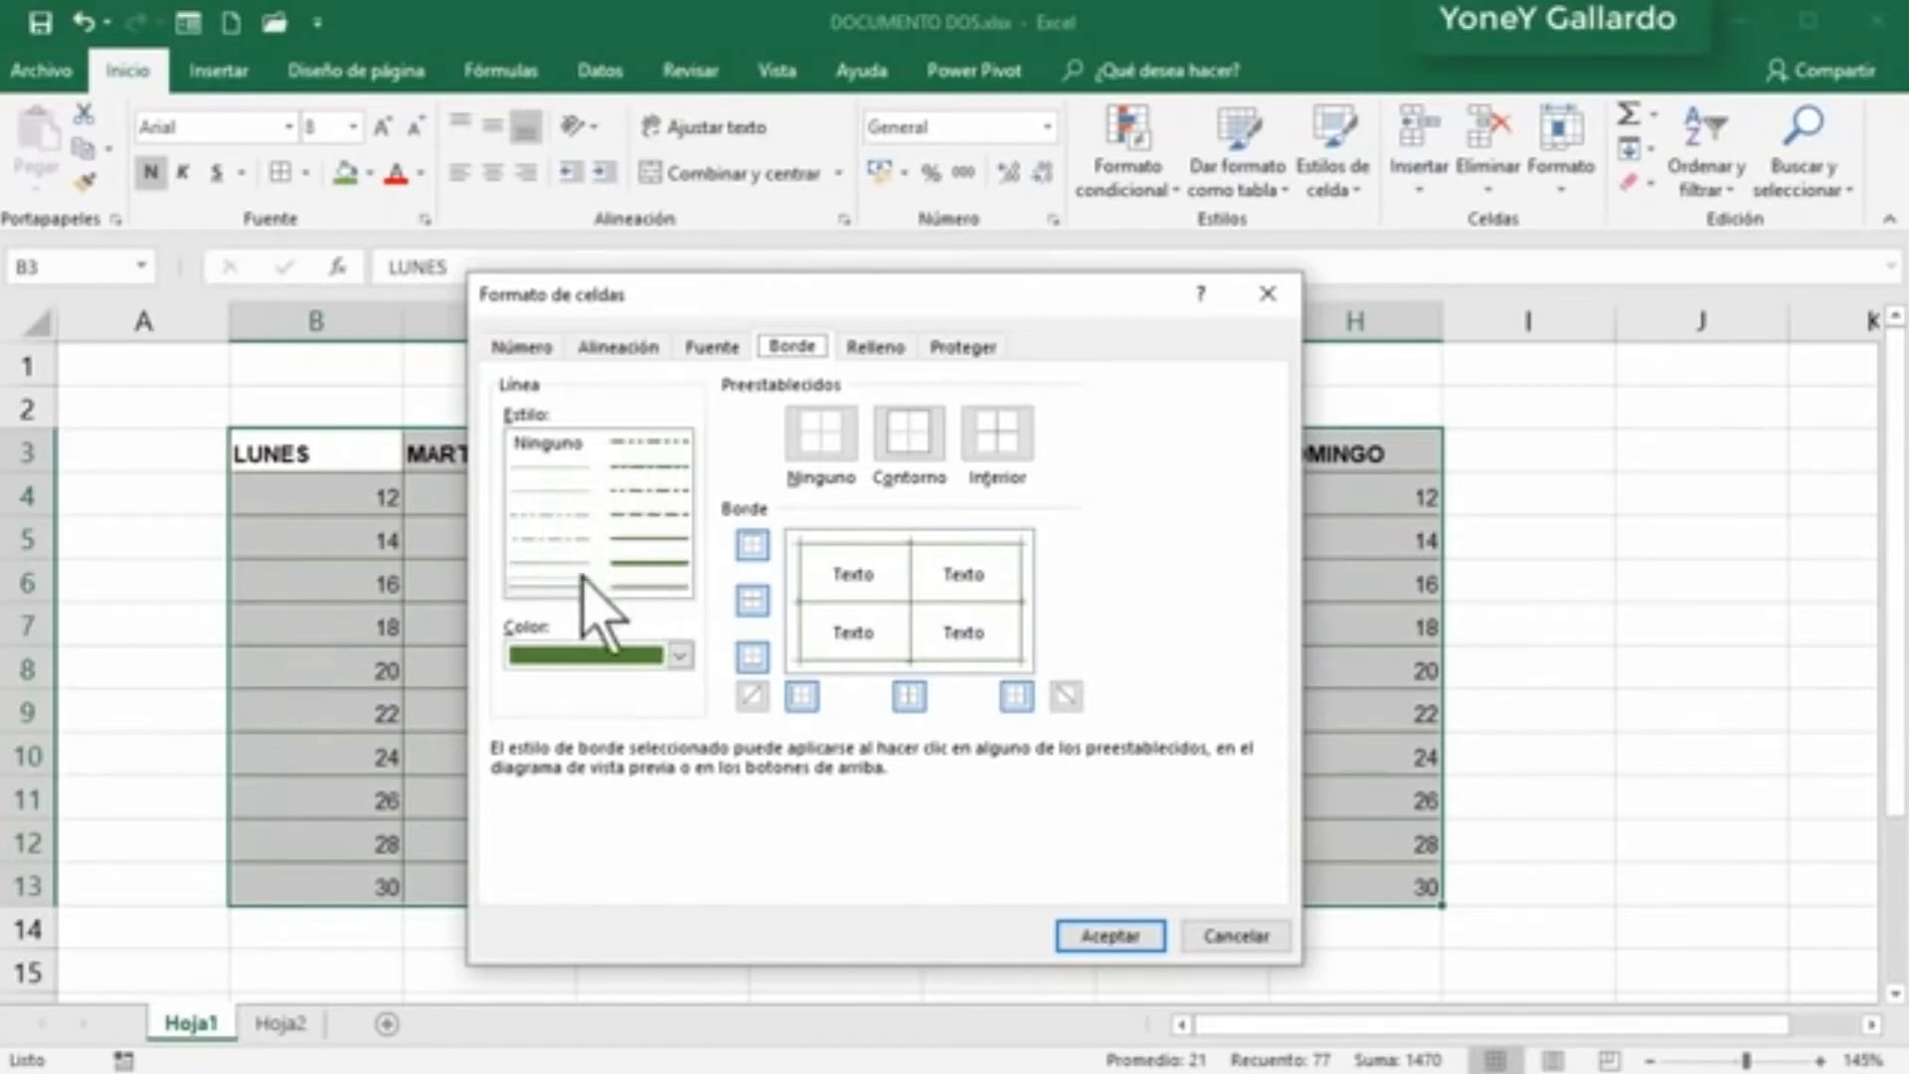
pyautogui.click(680, 654)
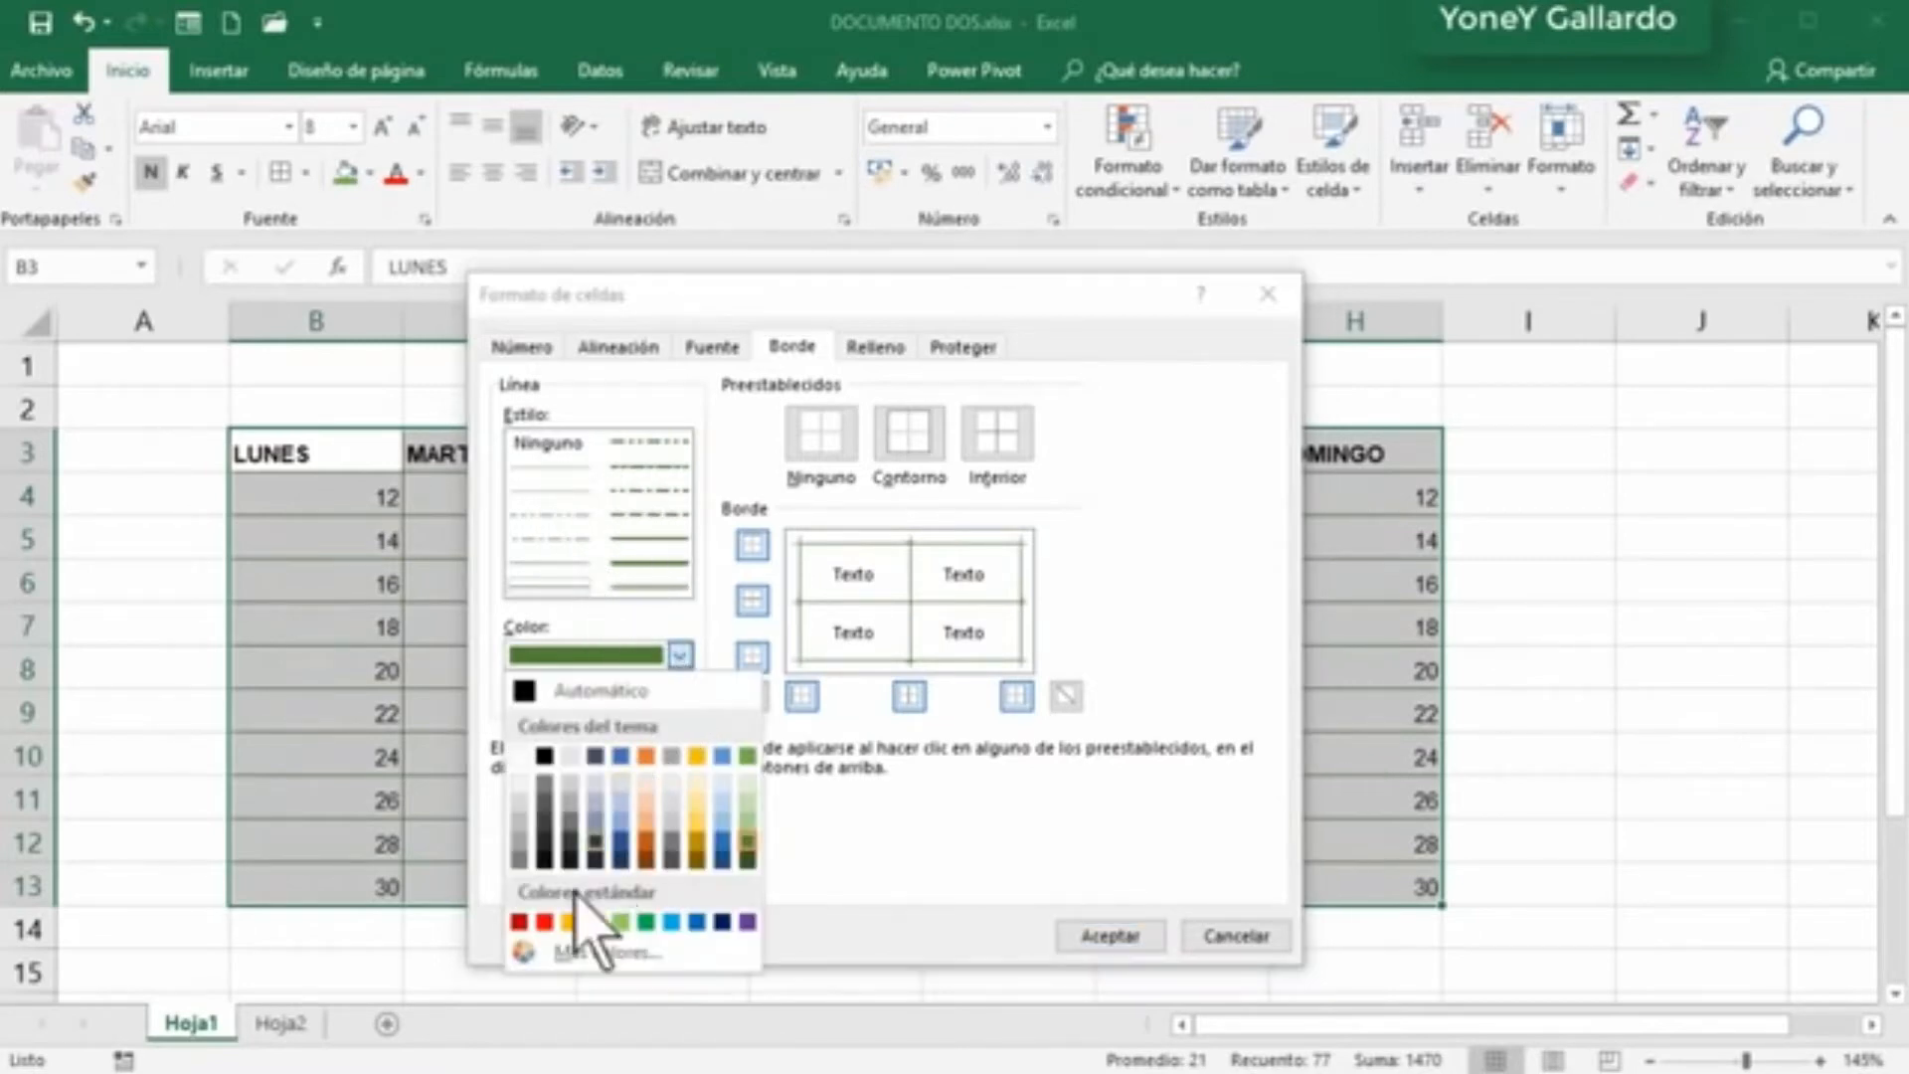
pyautogui.click(748, 843)
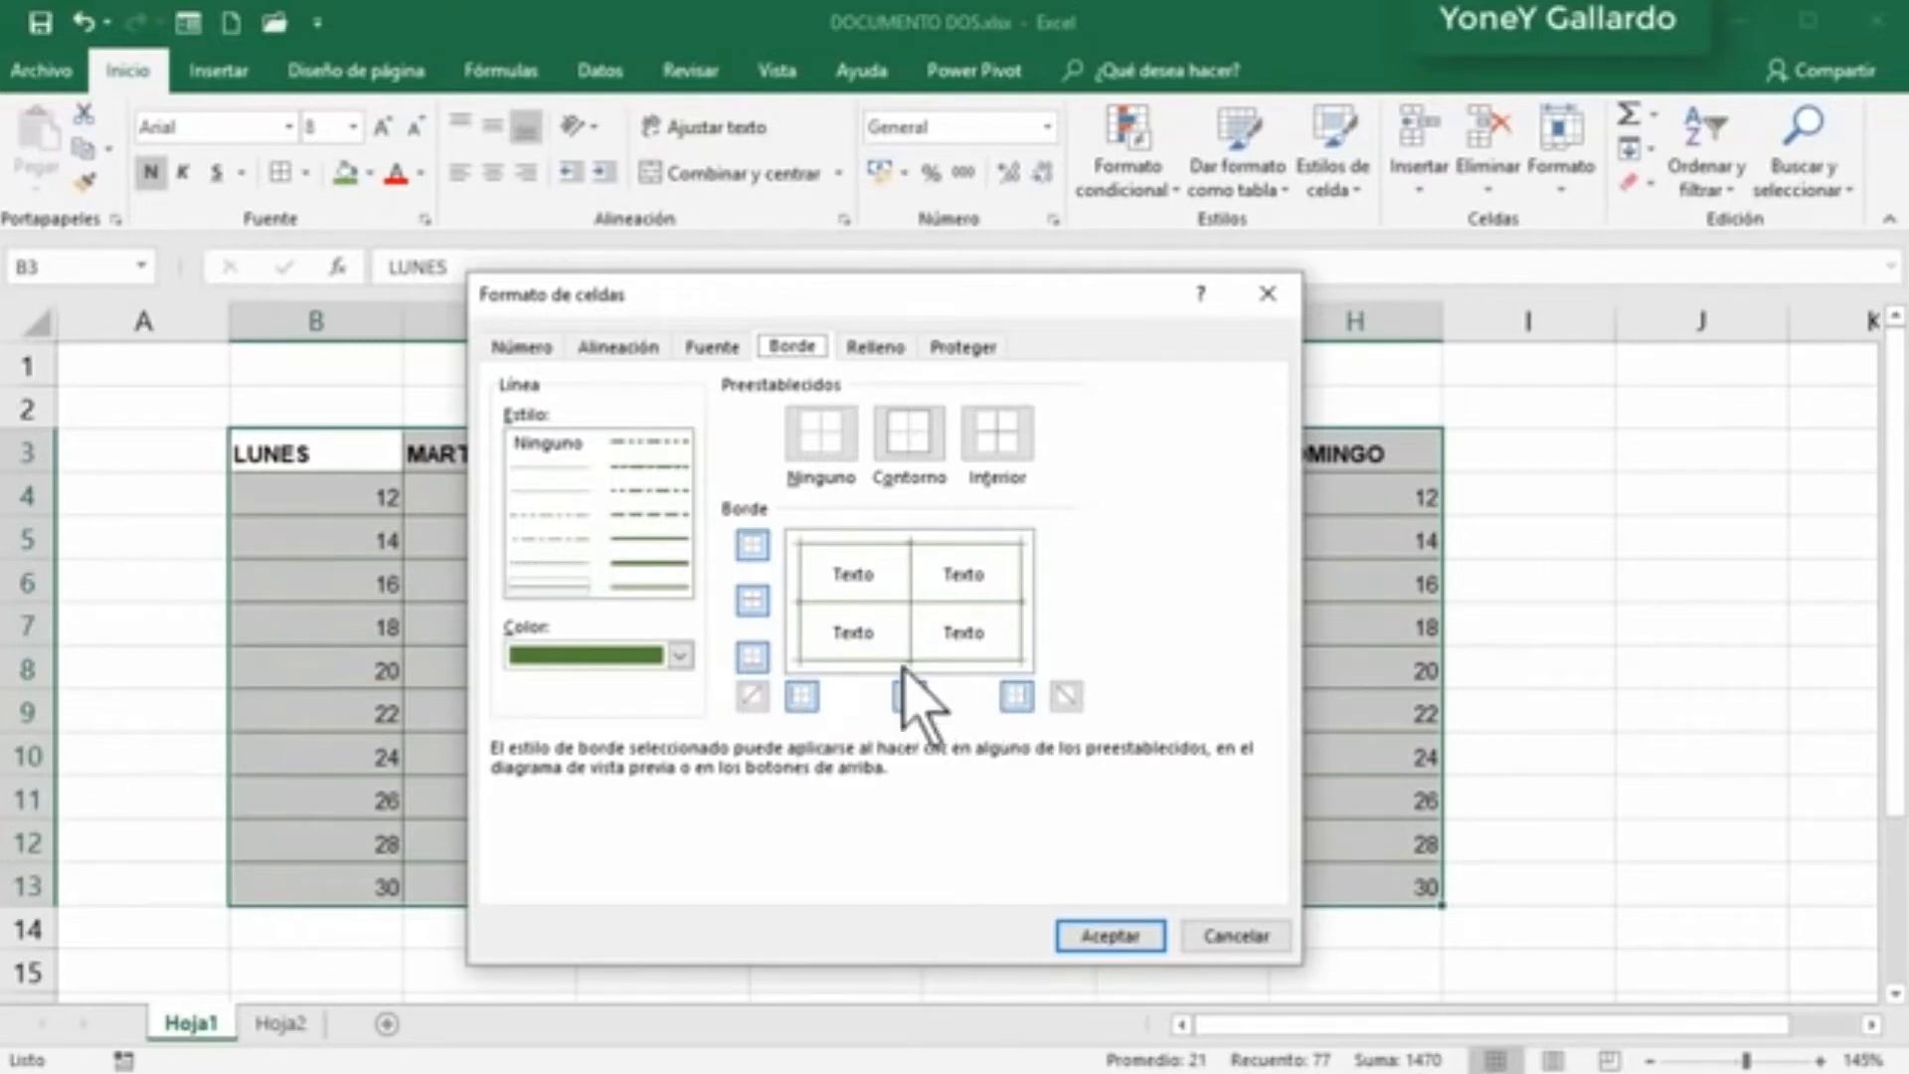
# Step: Clear all borders in the border settings, then add outline and inside borders again and apply them to the table
pyautogui.click(831, 452)
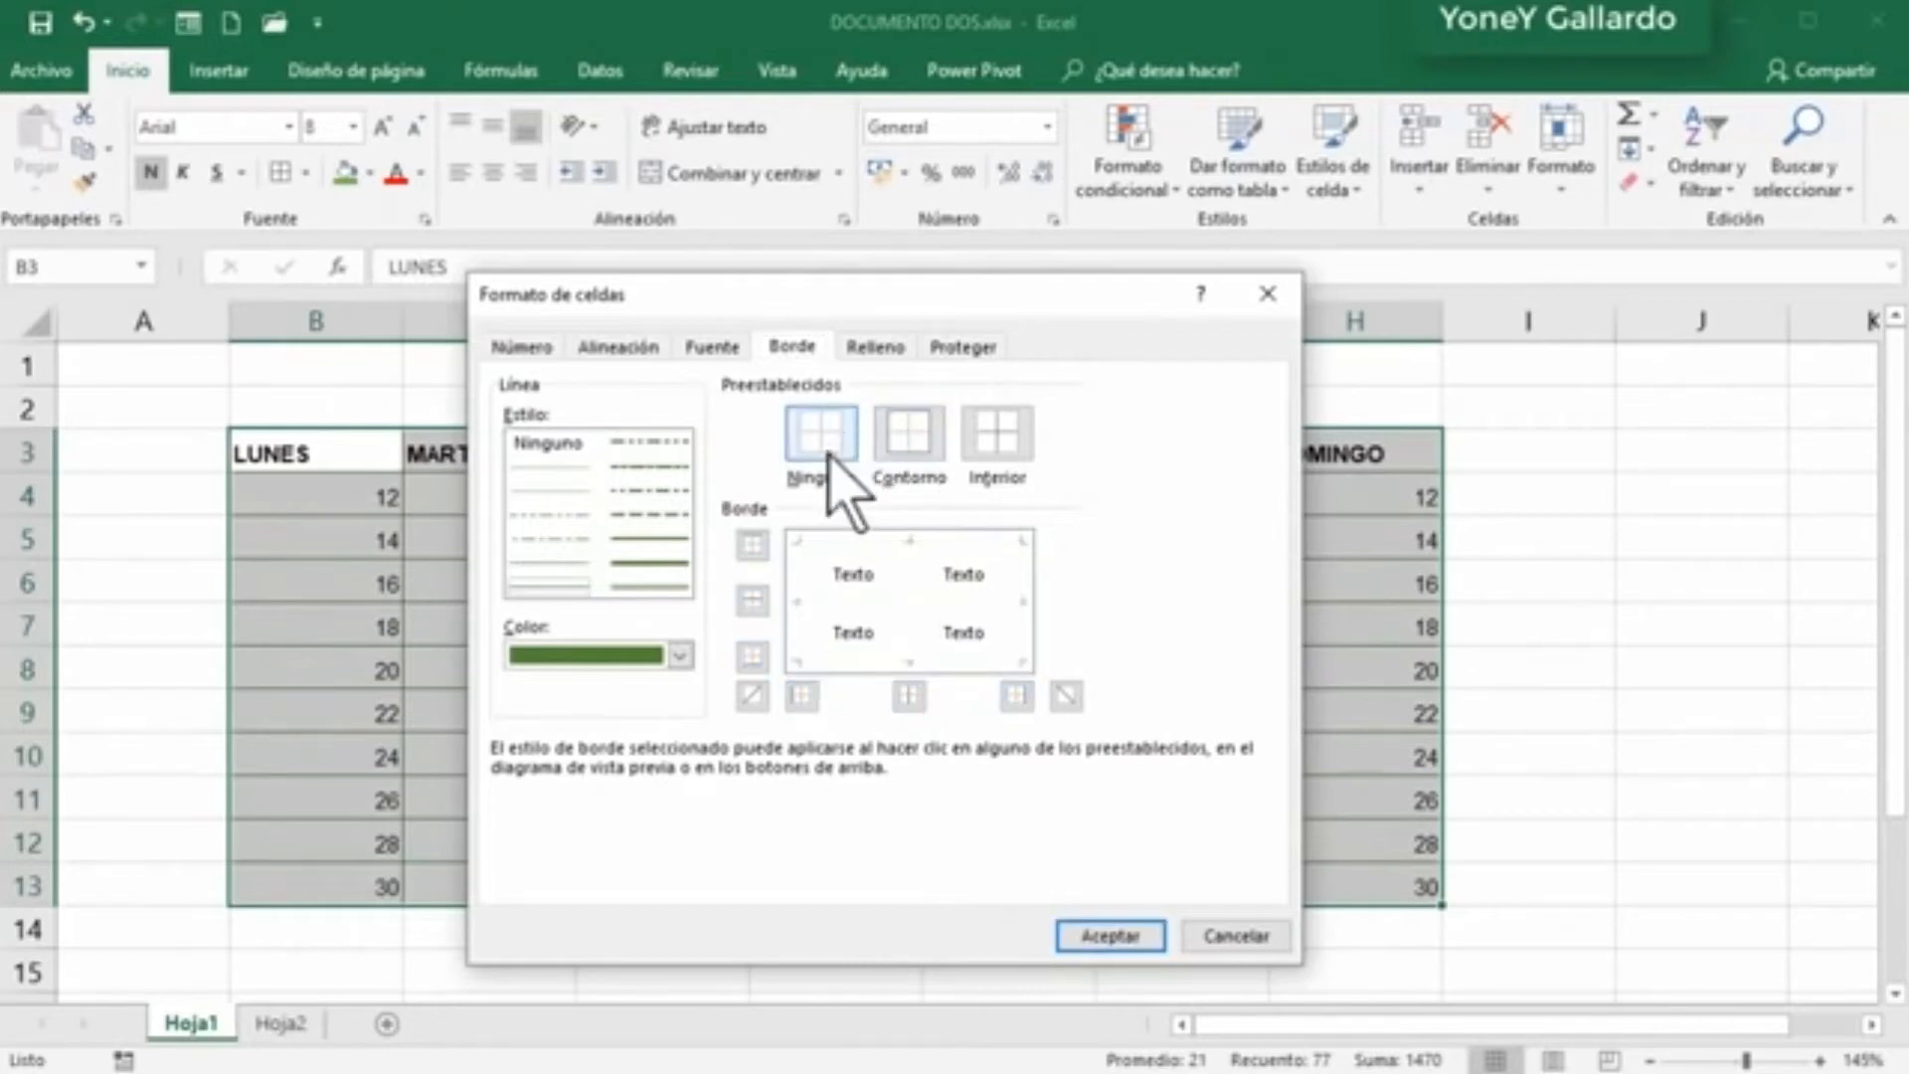
pyautogui.click(909, 435)
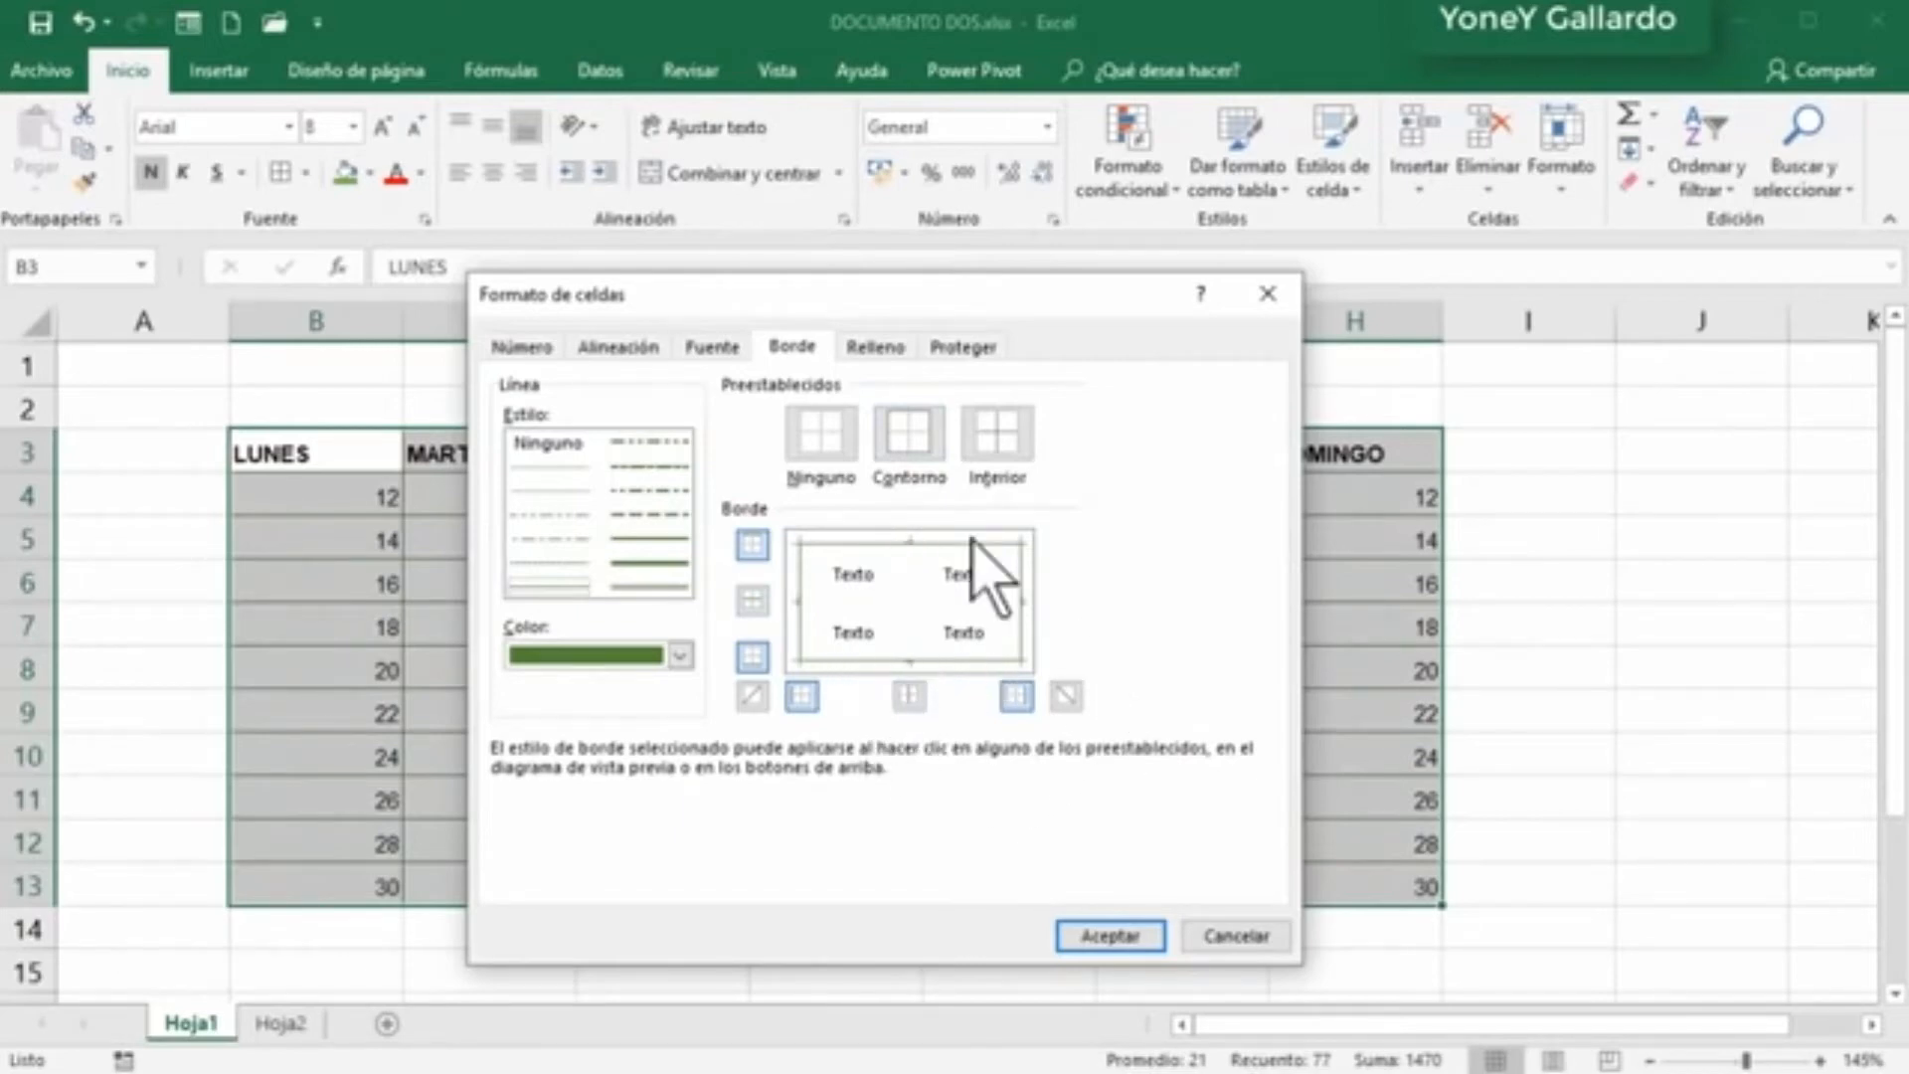
pyautogui.click(1006, 449)
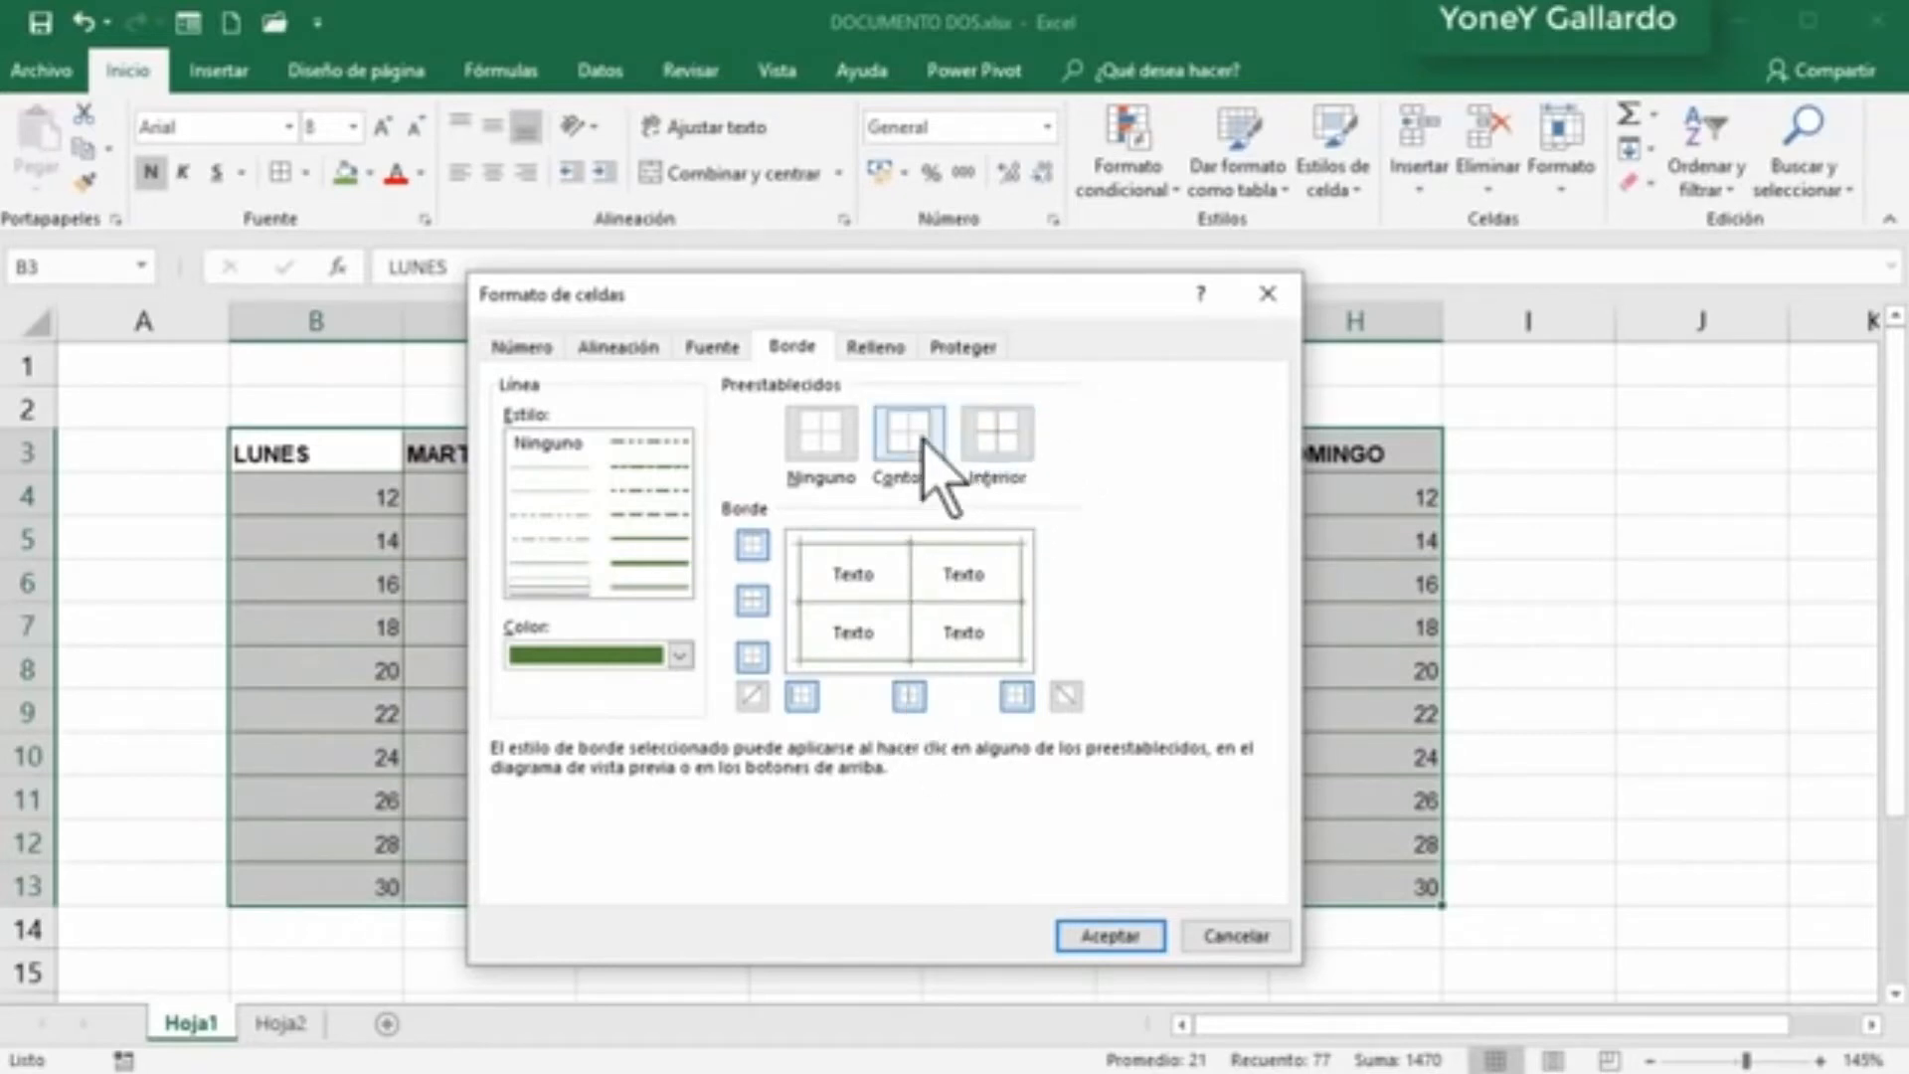
pyautogui.click(1083, 937)
pyautogui.click(1566, 582)
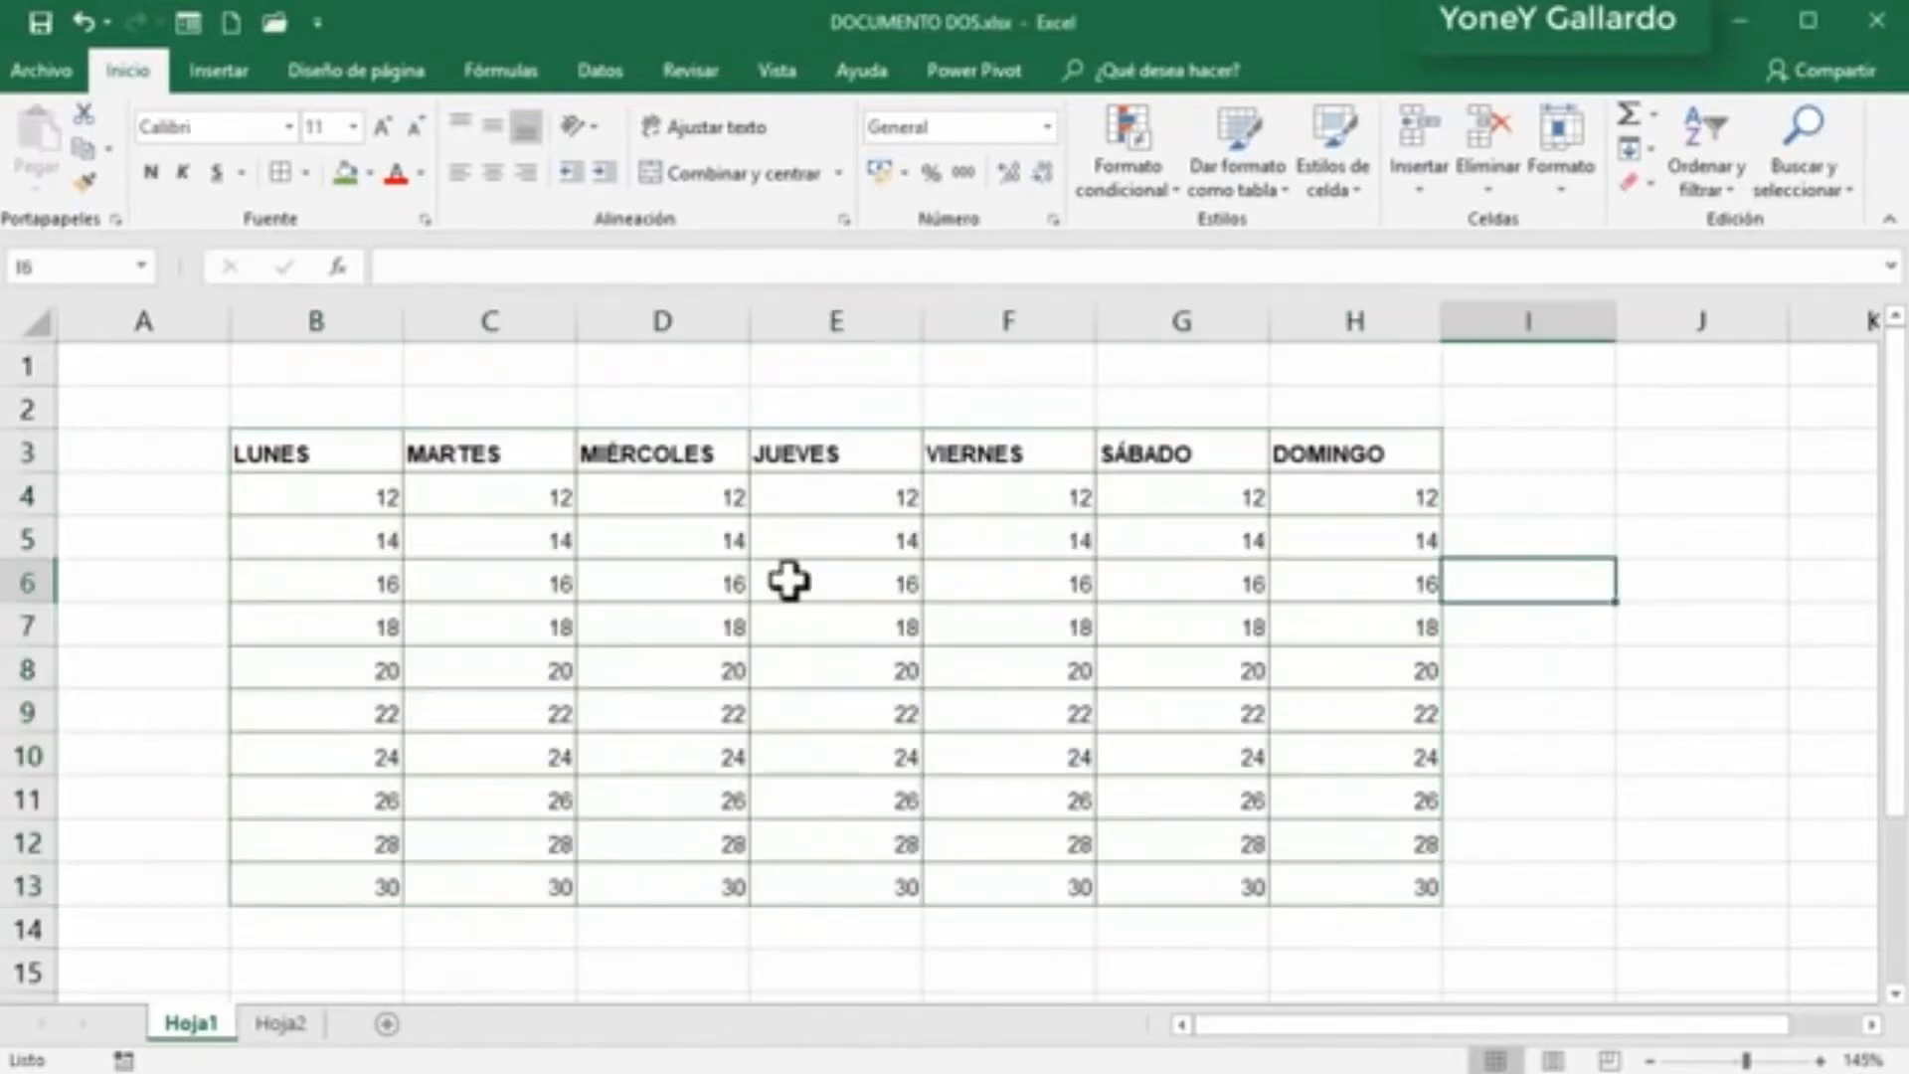
pyautogui.moveTo(311, 459); pyautogui.dragTo(1334, 872)
pyautogui.click(1330, 885)
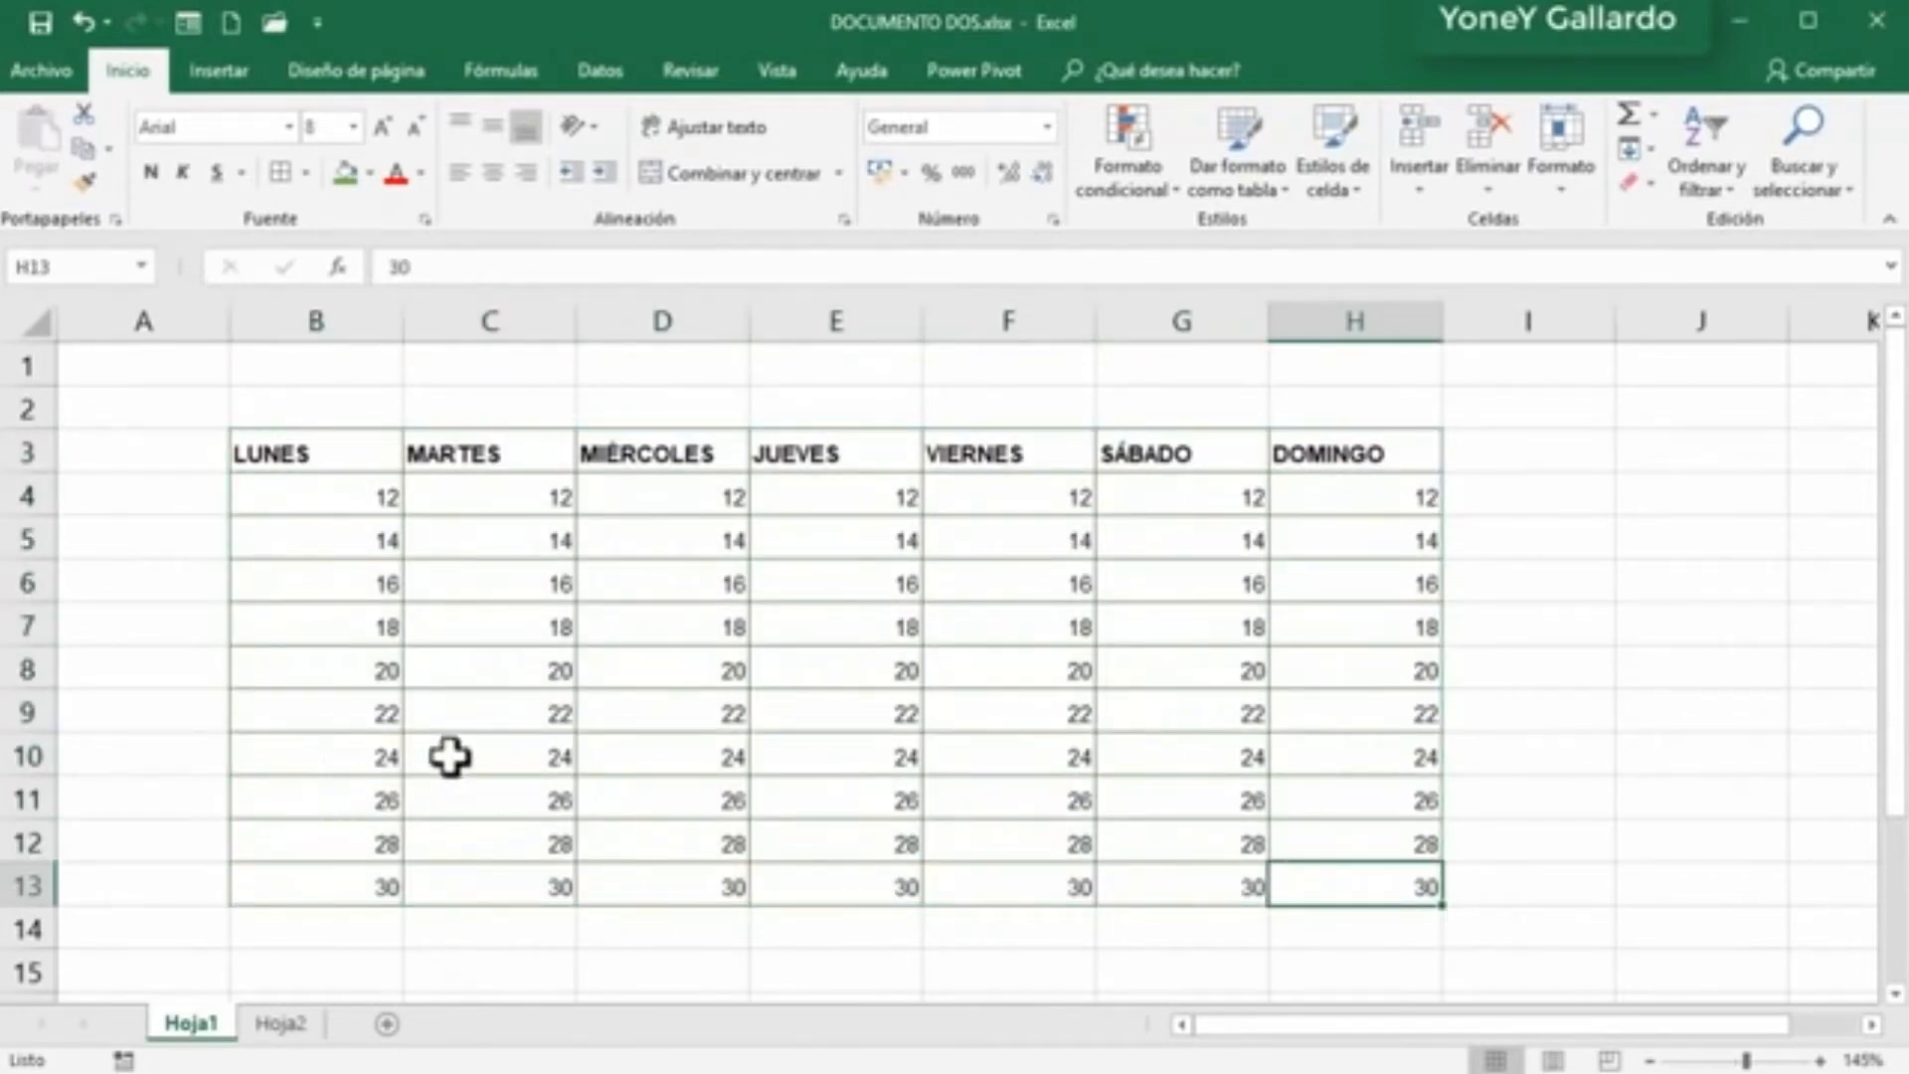
# Step: Try formatting the range B3:H13 as a table with headers in an orange medium style, and undo it
pyautogui.click(336, 454)
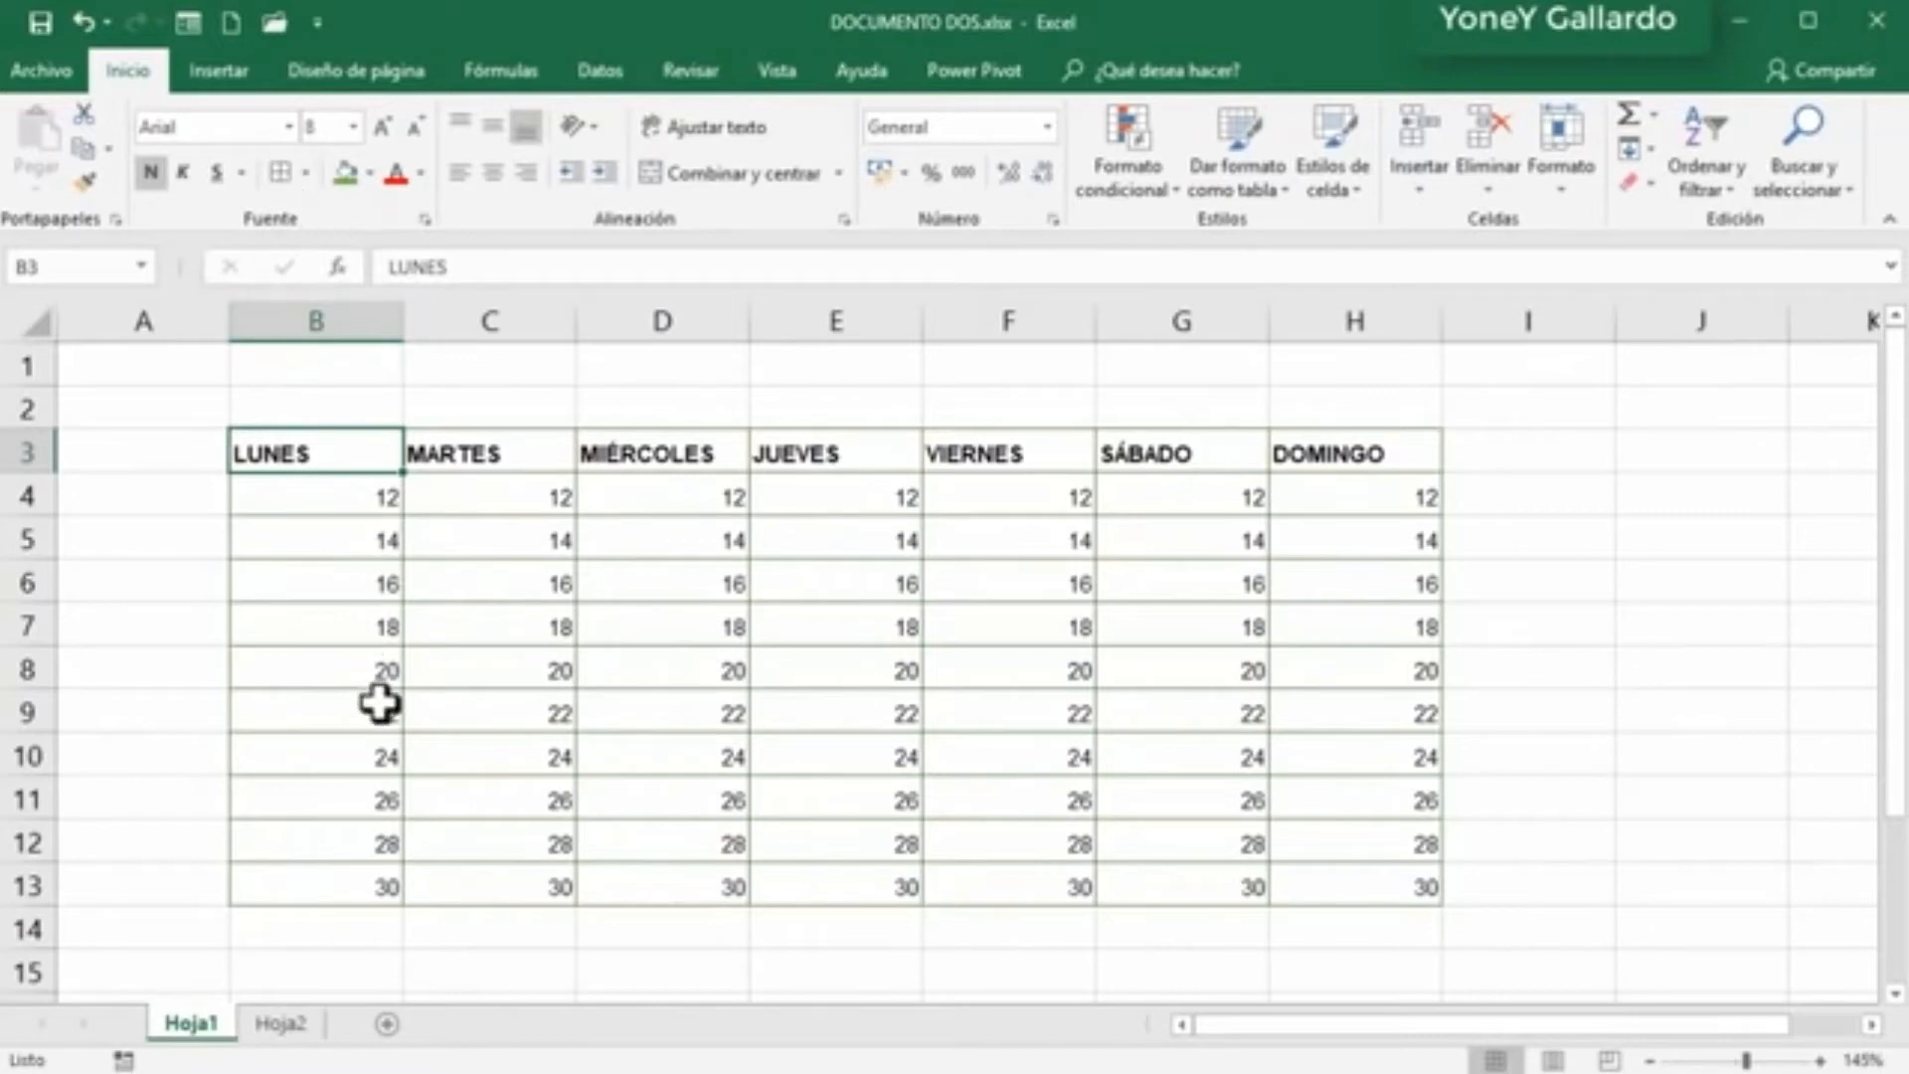
pyautogui.click(472, 675)
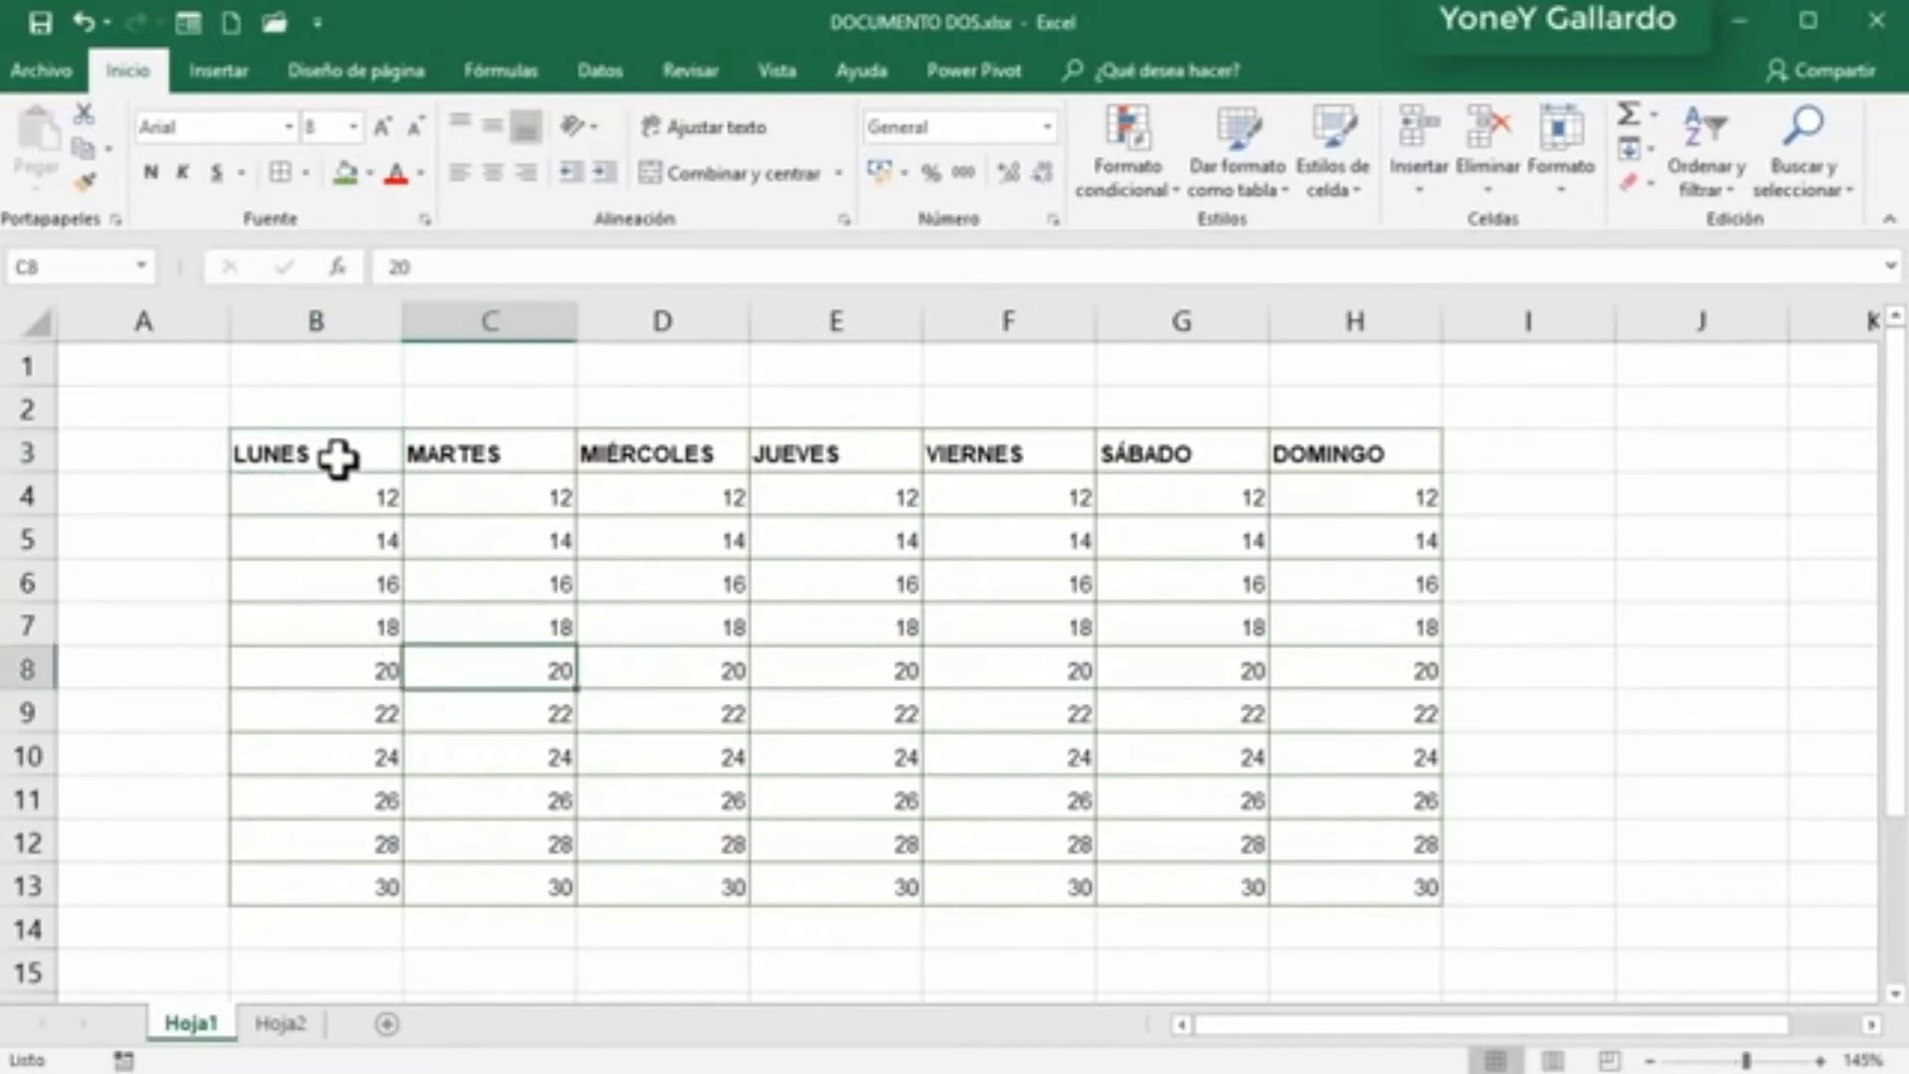
pyautogui.moveTo(338, 457); pyautogui.dragTo(1346, 879)
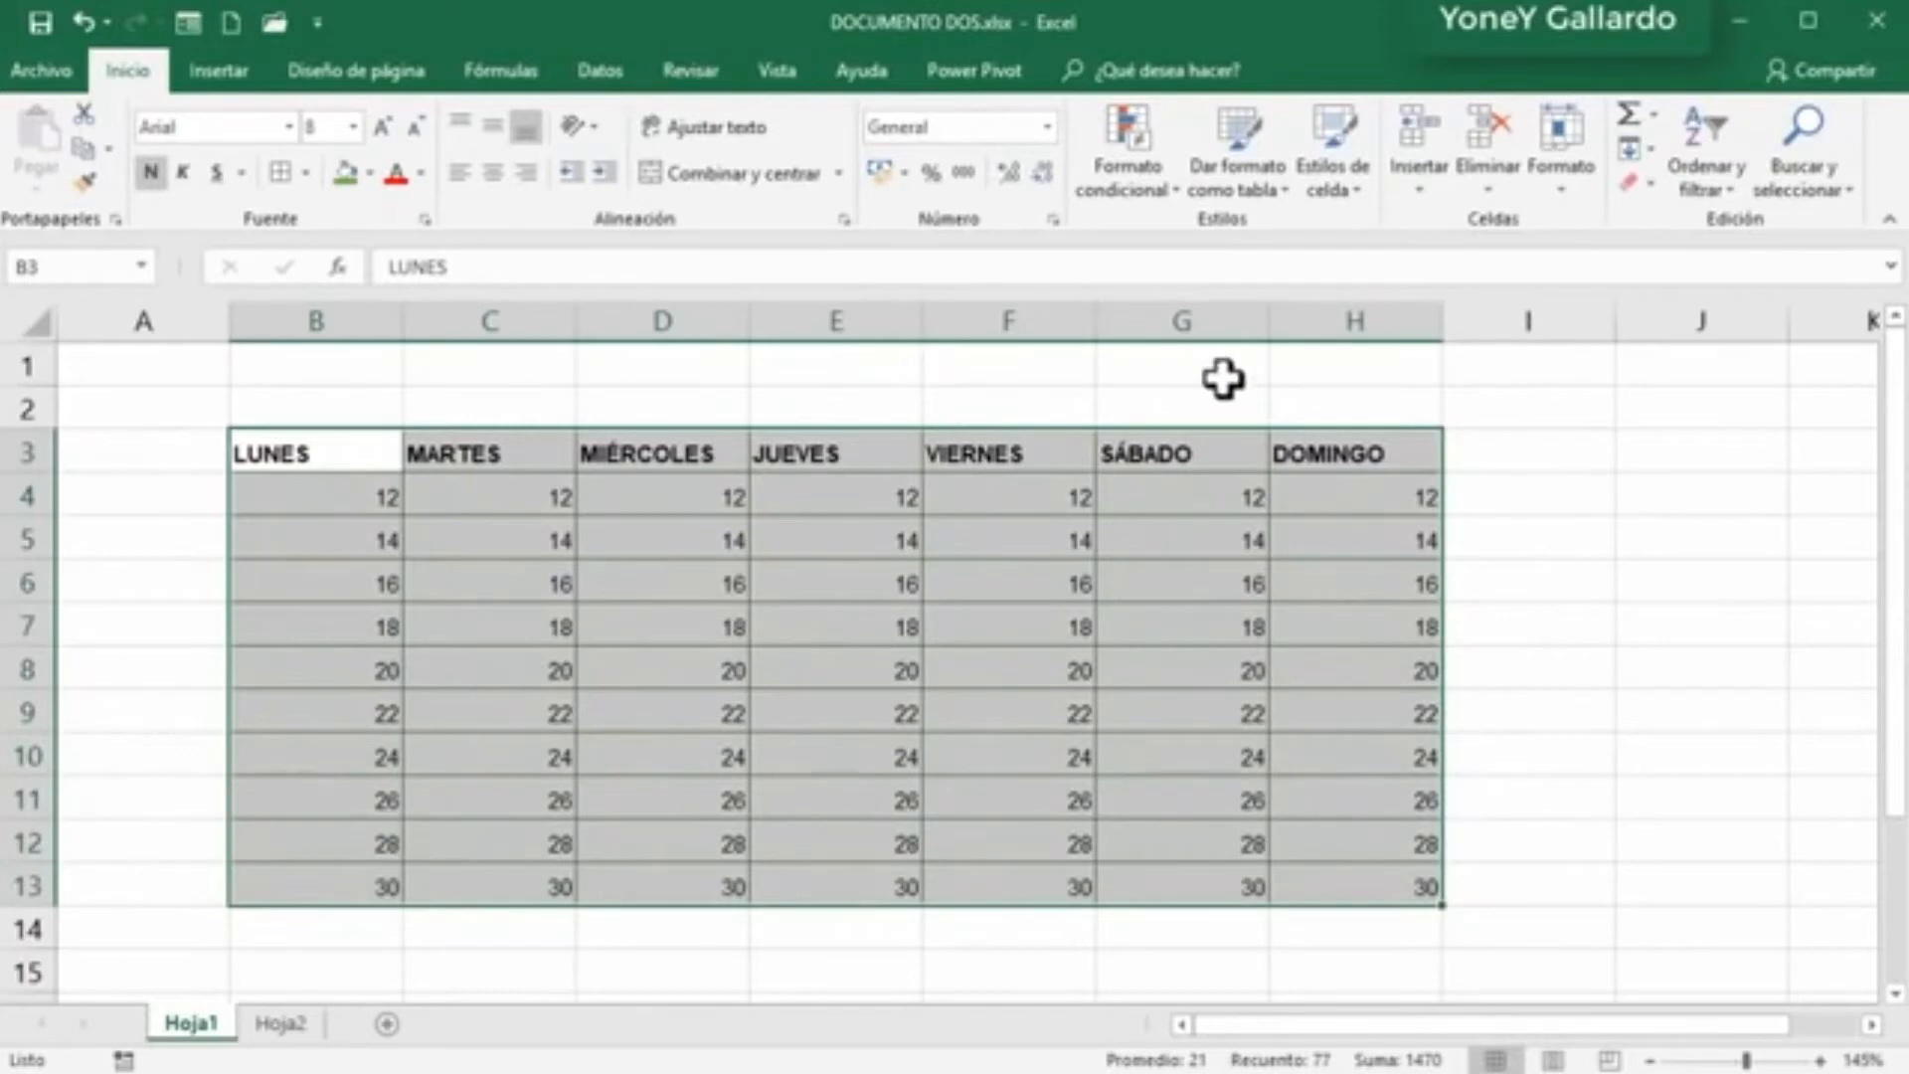
pyautogui.click(1268, 189)
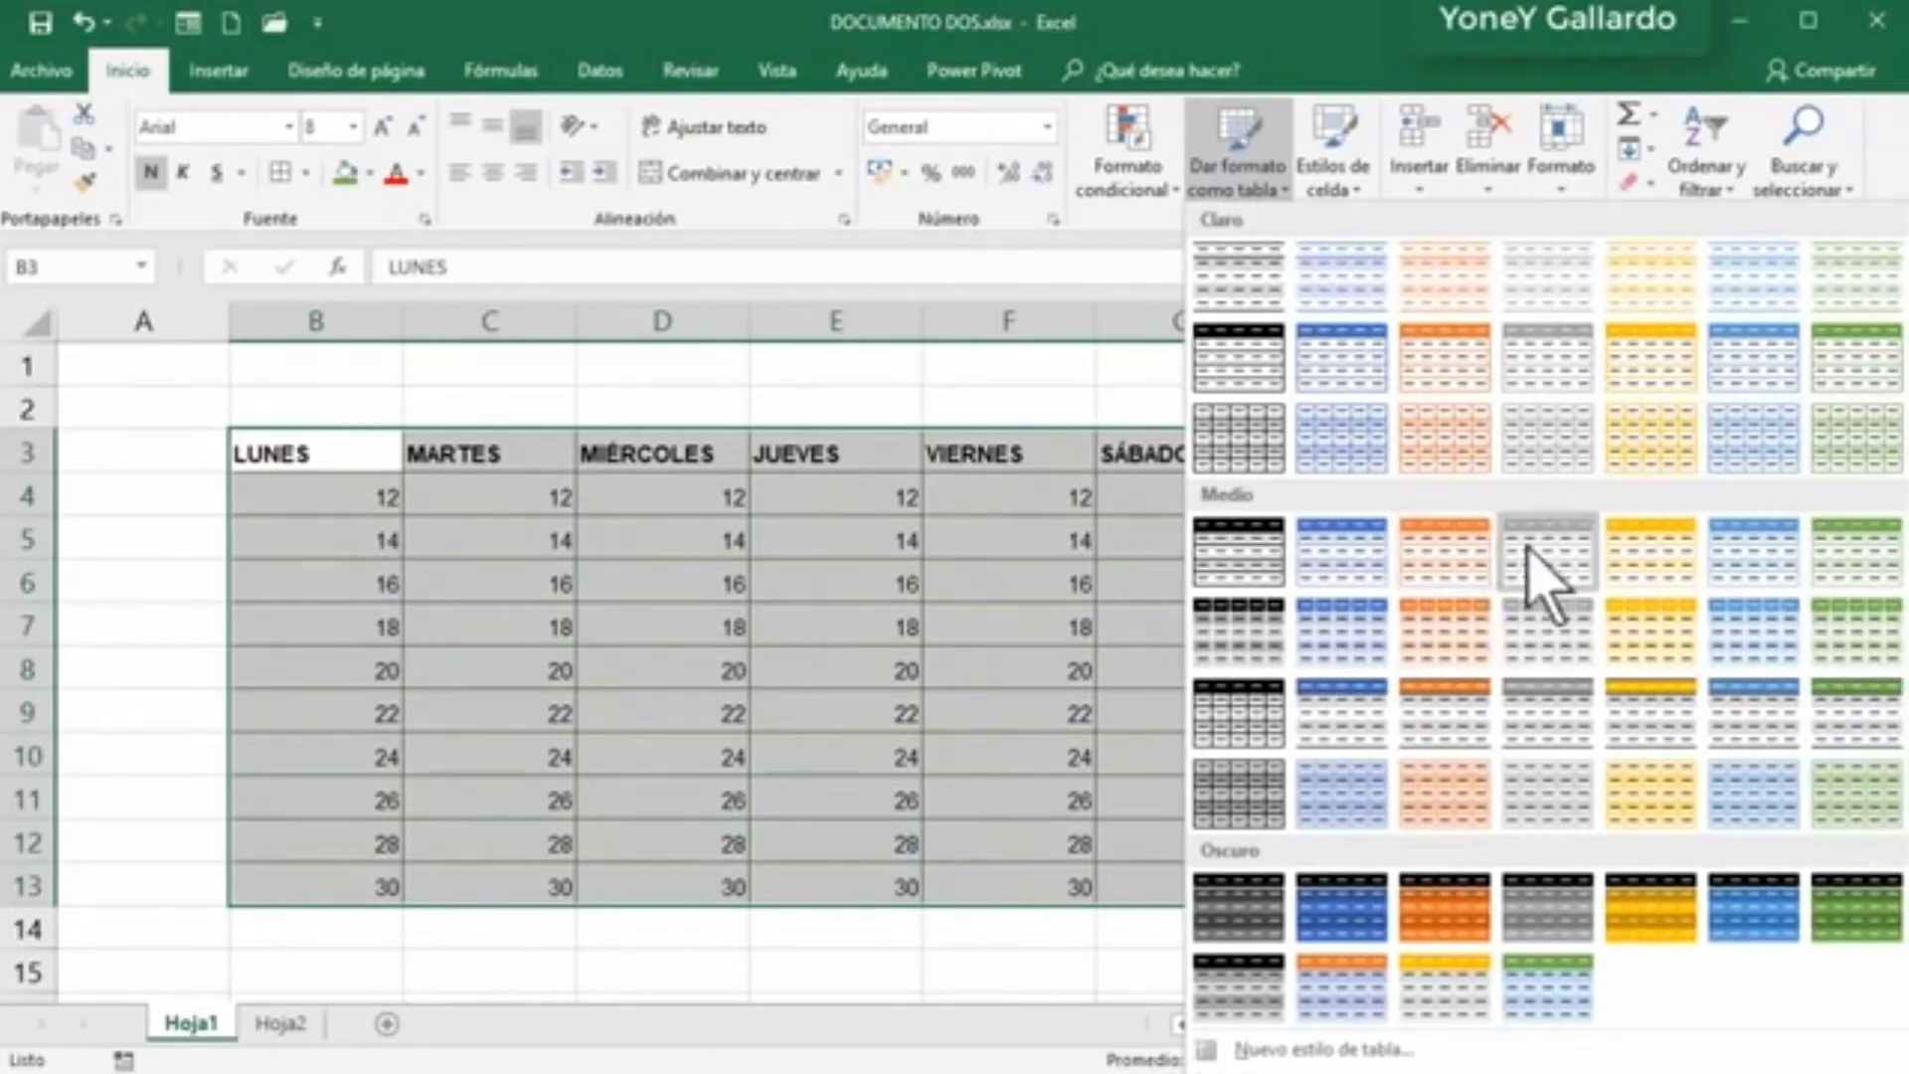
pyautogui.click(1457, 579)
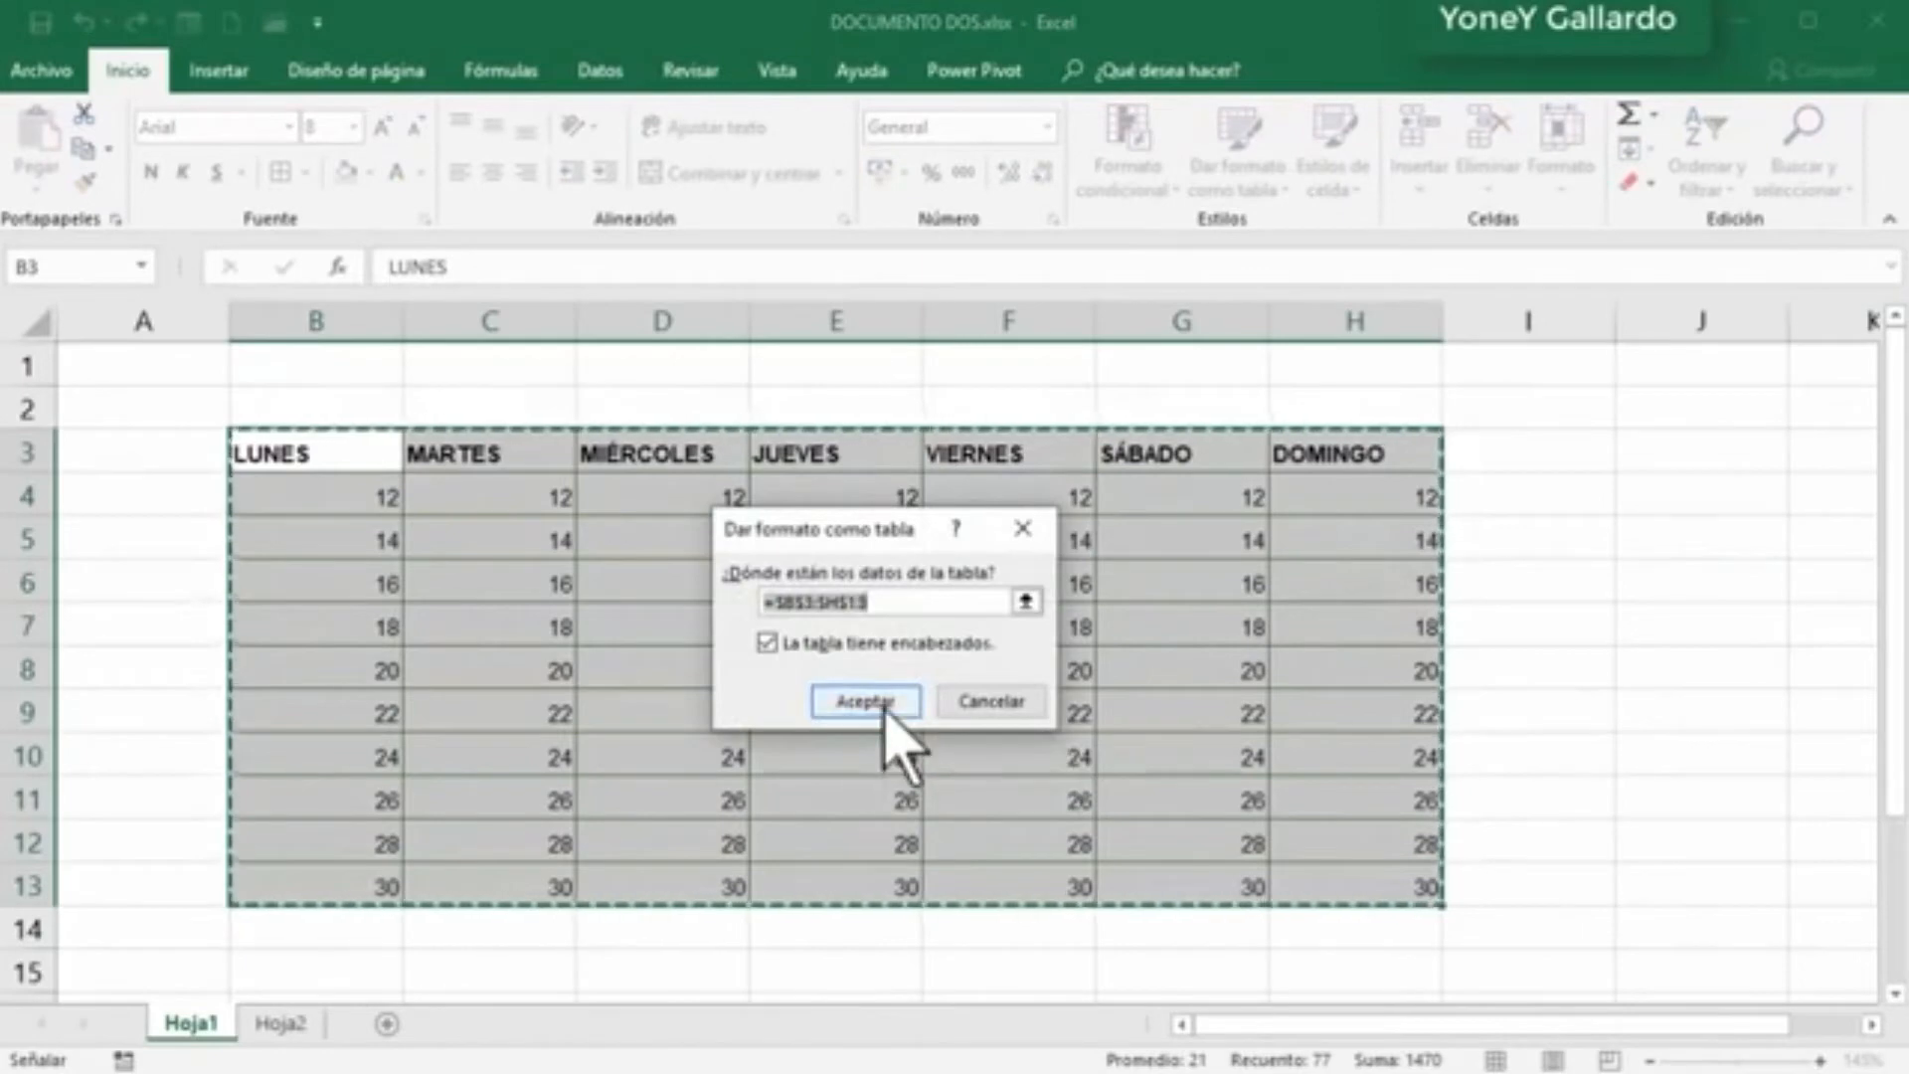
pyautogui.click(884, 704)
pyautogui.click(1632, 682)
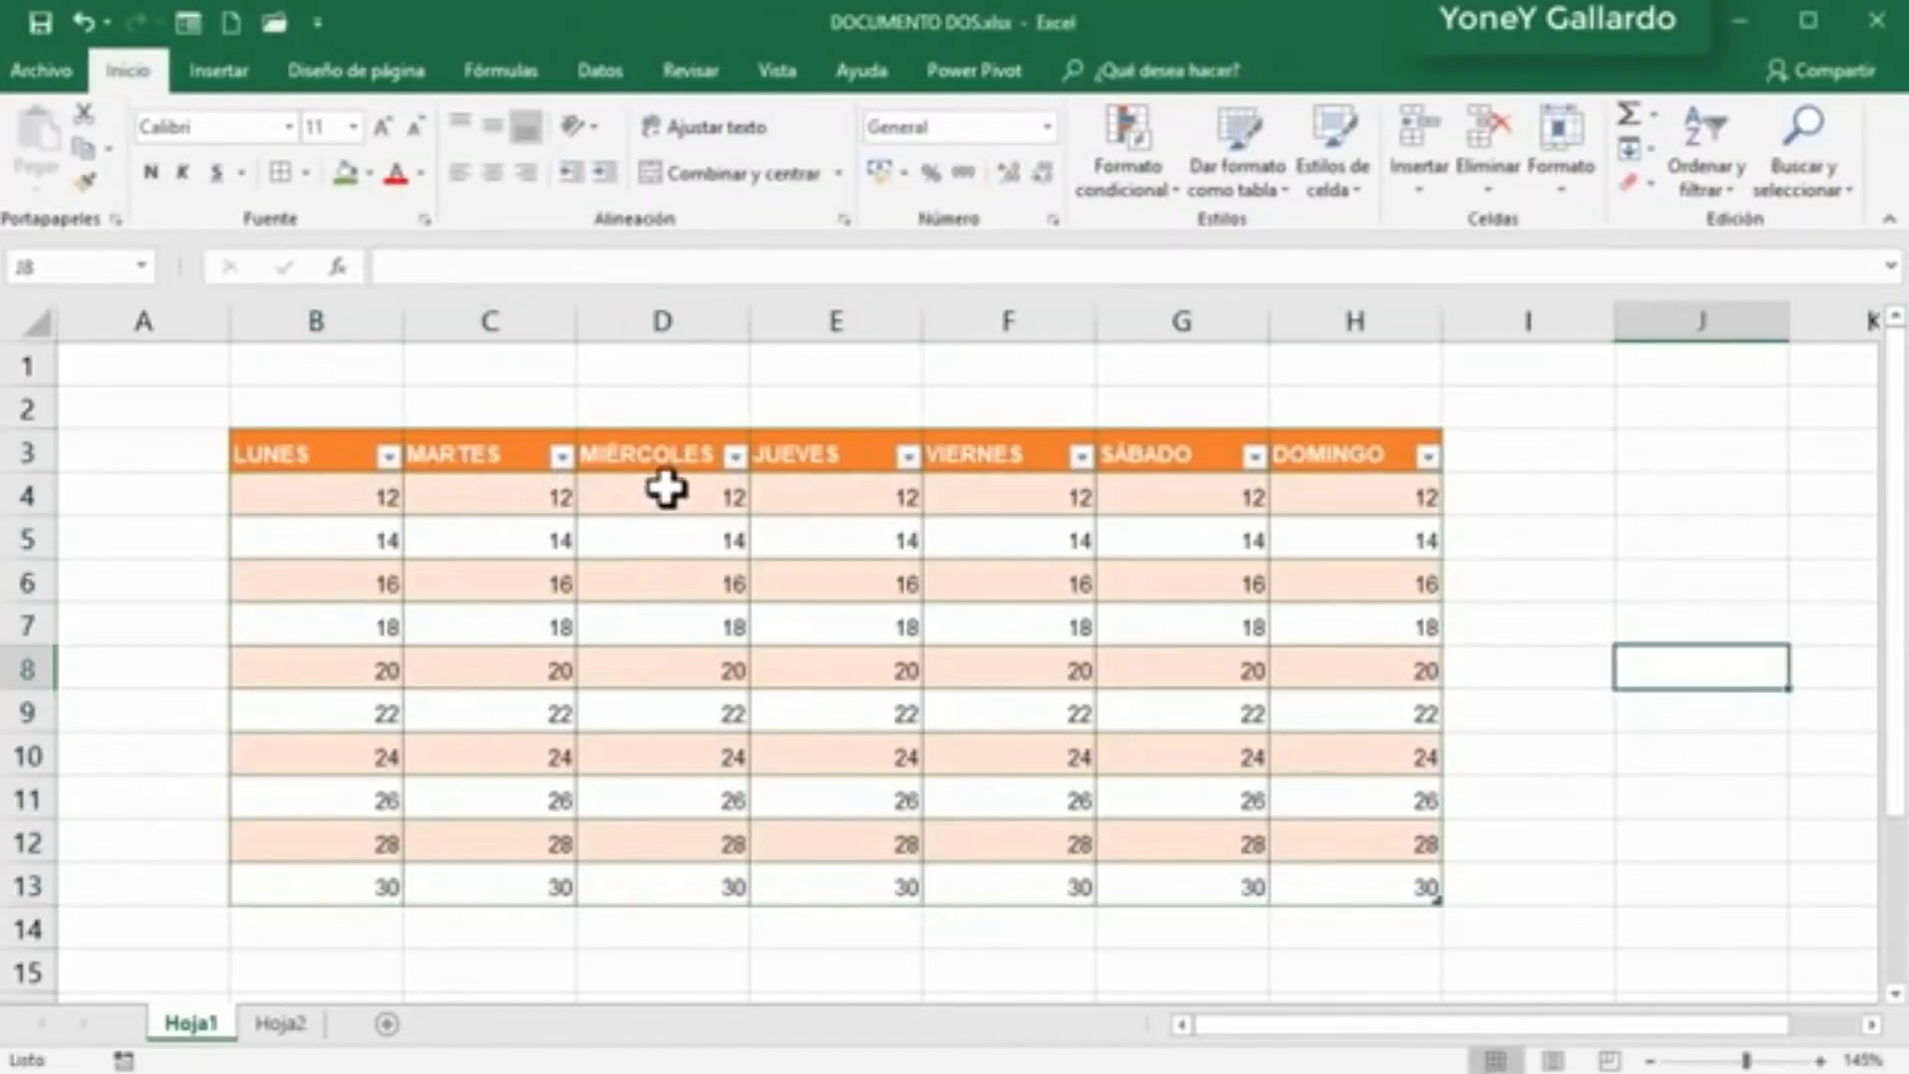
pyautogui.hotkey('ctrl', 'z')
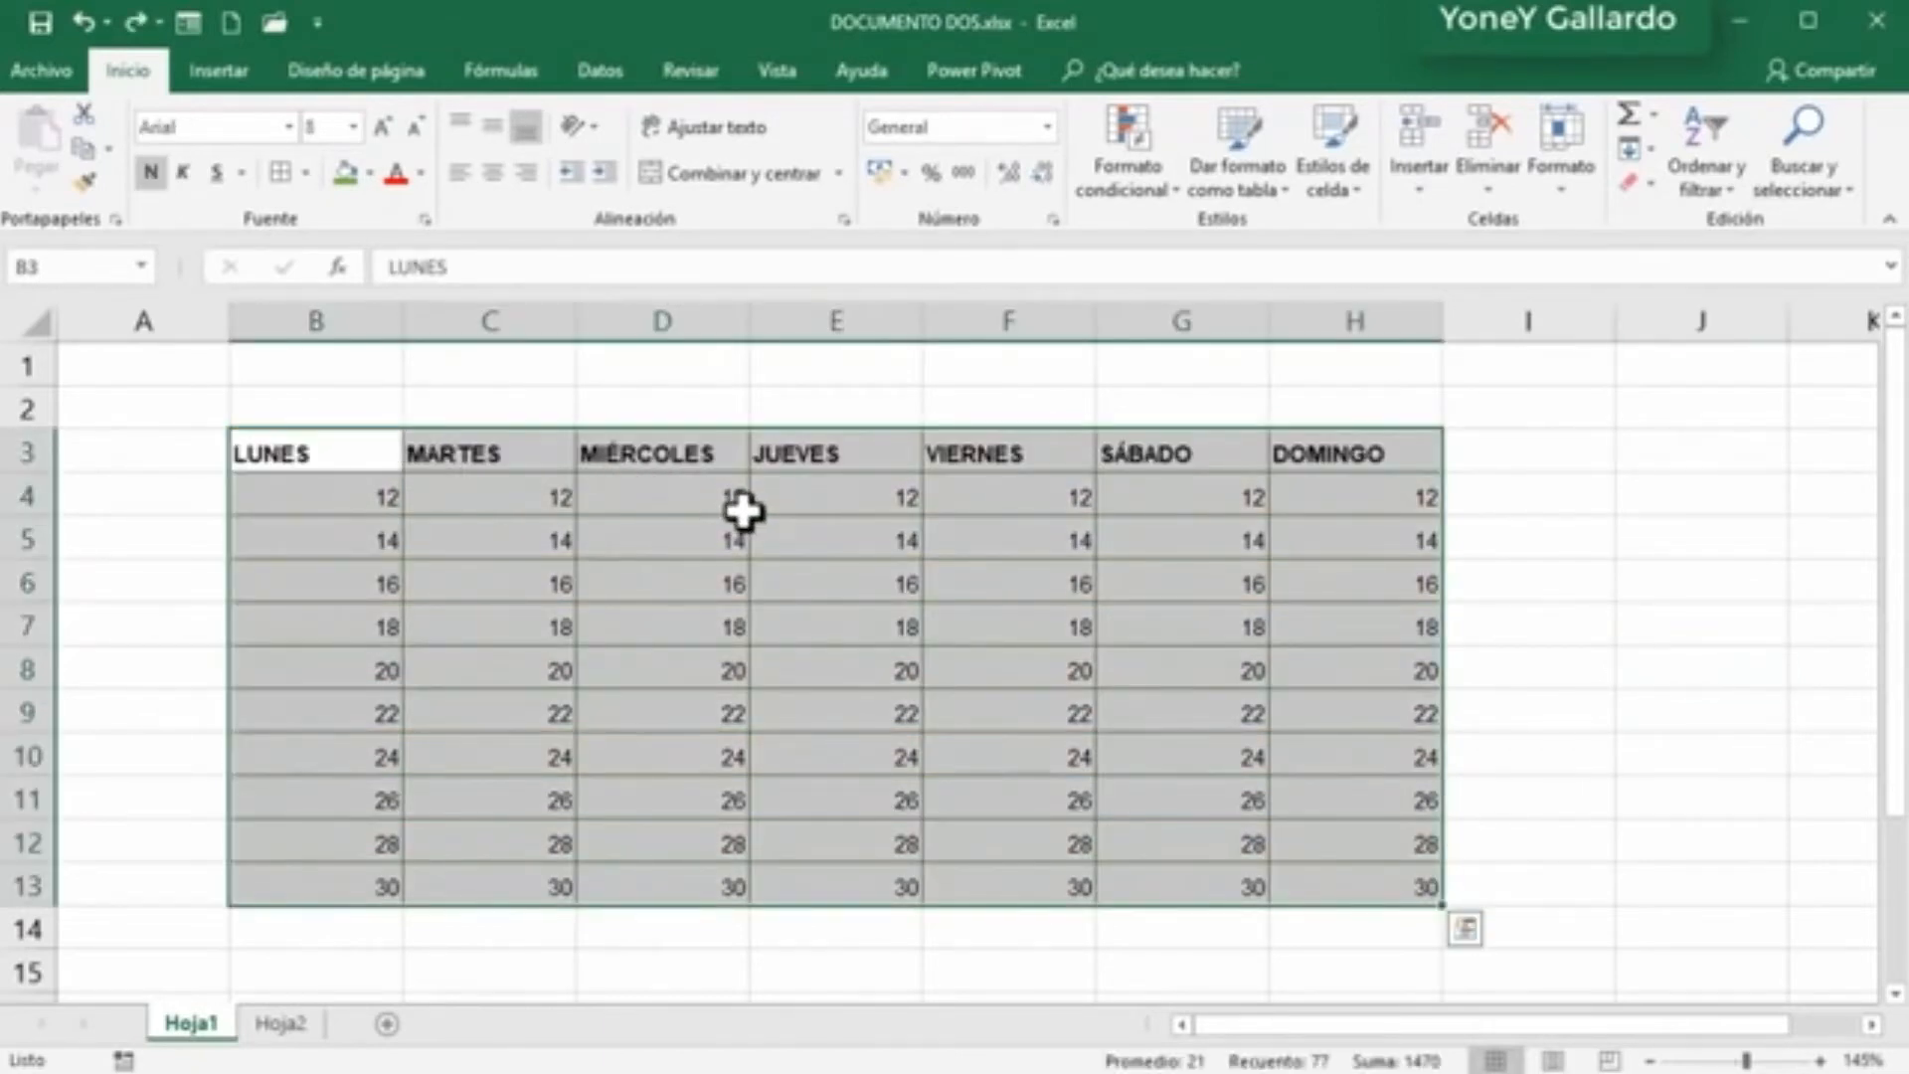
pyautogui.click(742, 565)
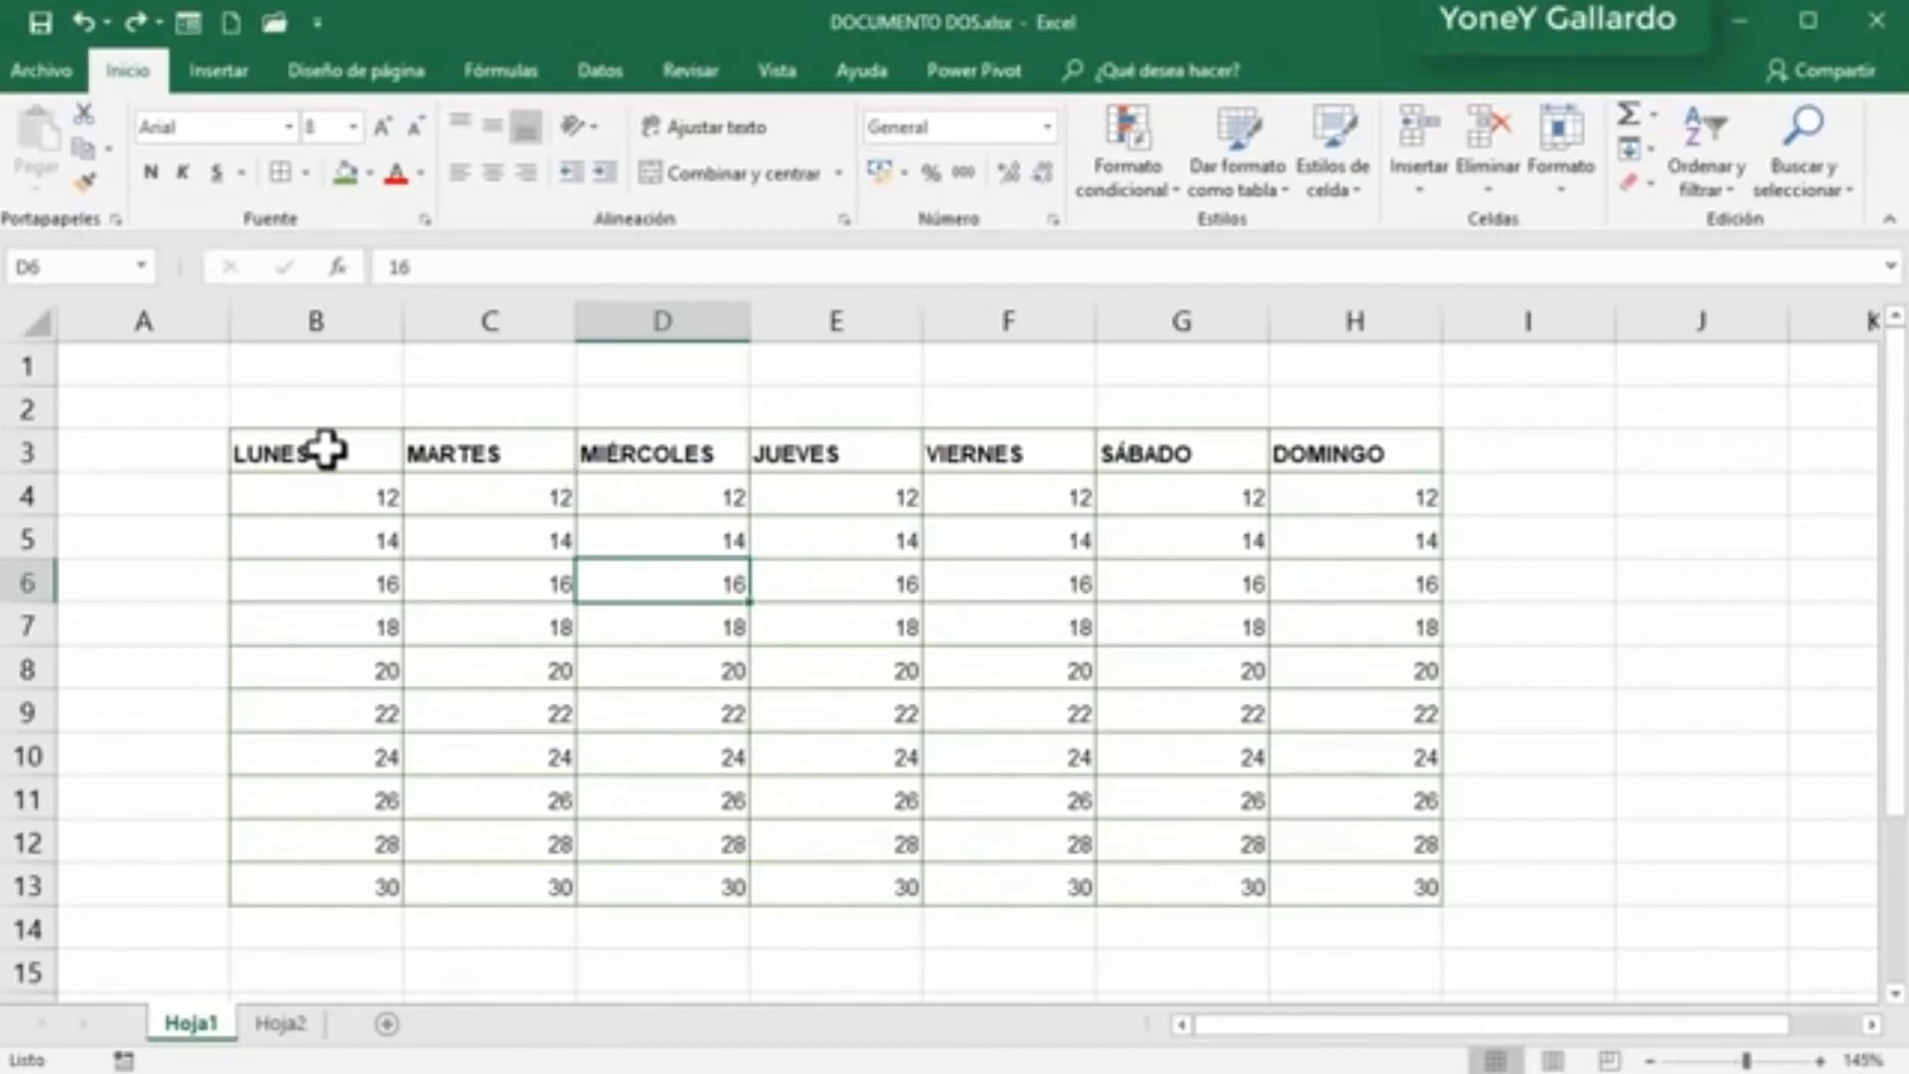
# Step: Examine the standard and custom fill colours available for the header cells B3:H3 without applying one
pyautogui.click(289, 453)
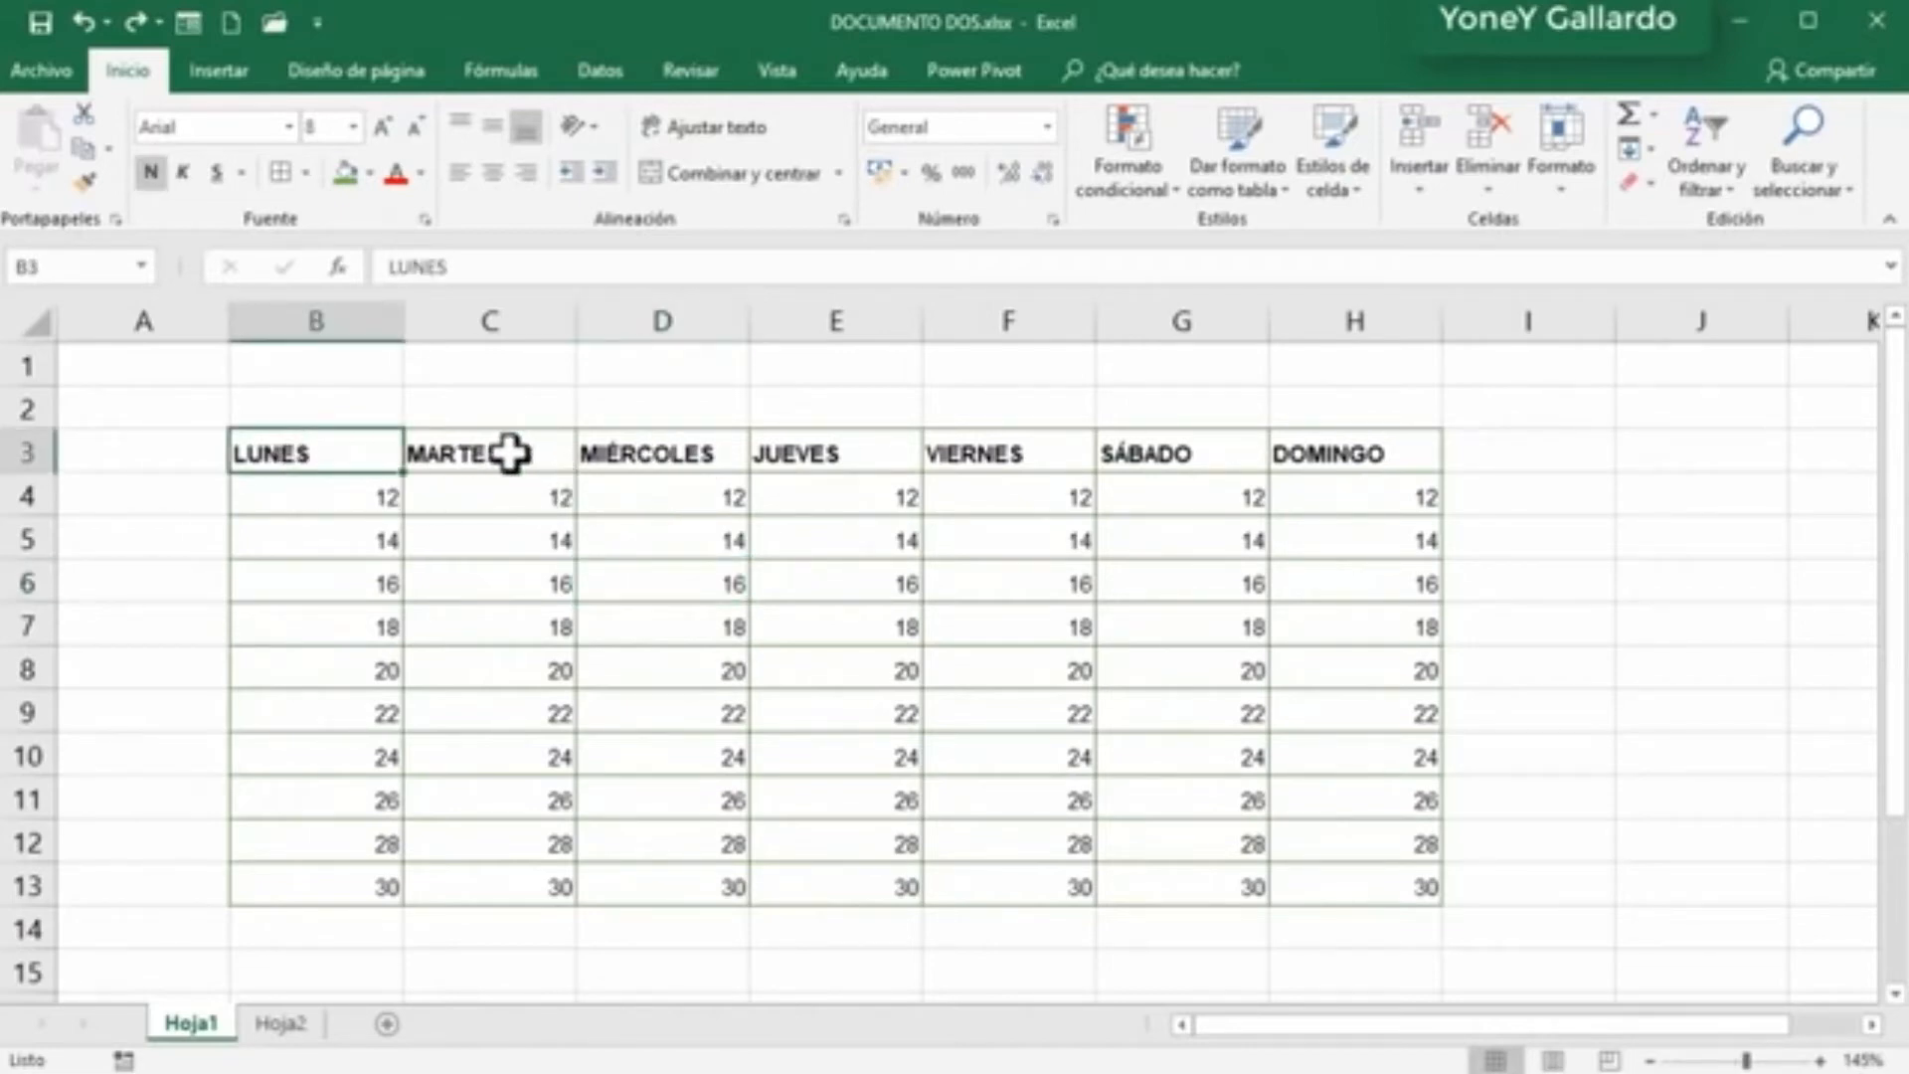
pyautogui.moveTo(314, 453); pyautogui.dragTo(1335, 453)
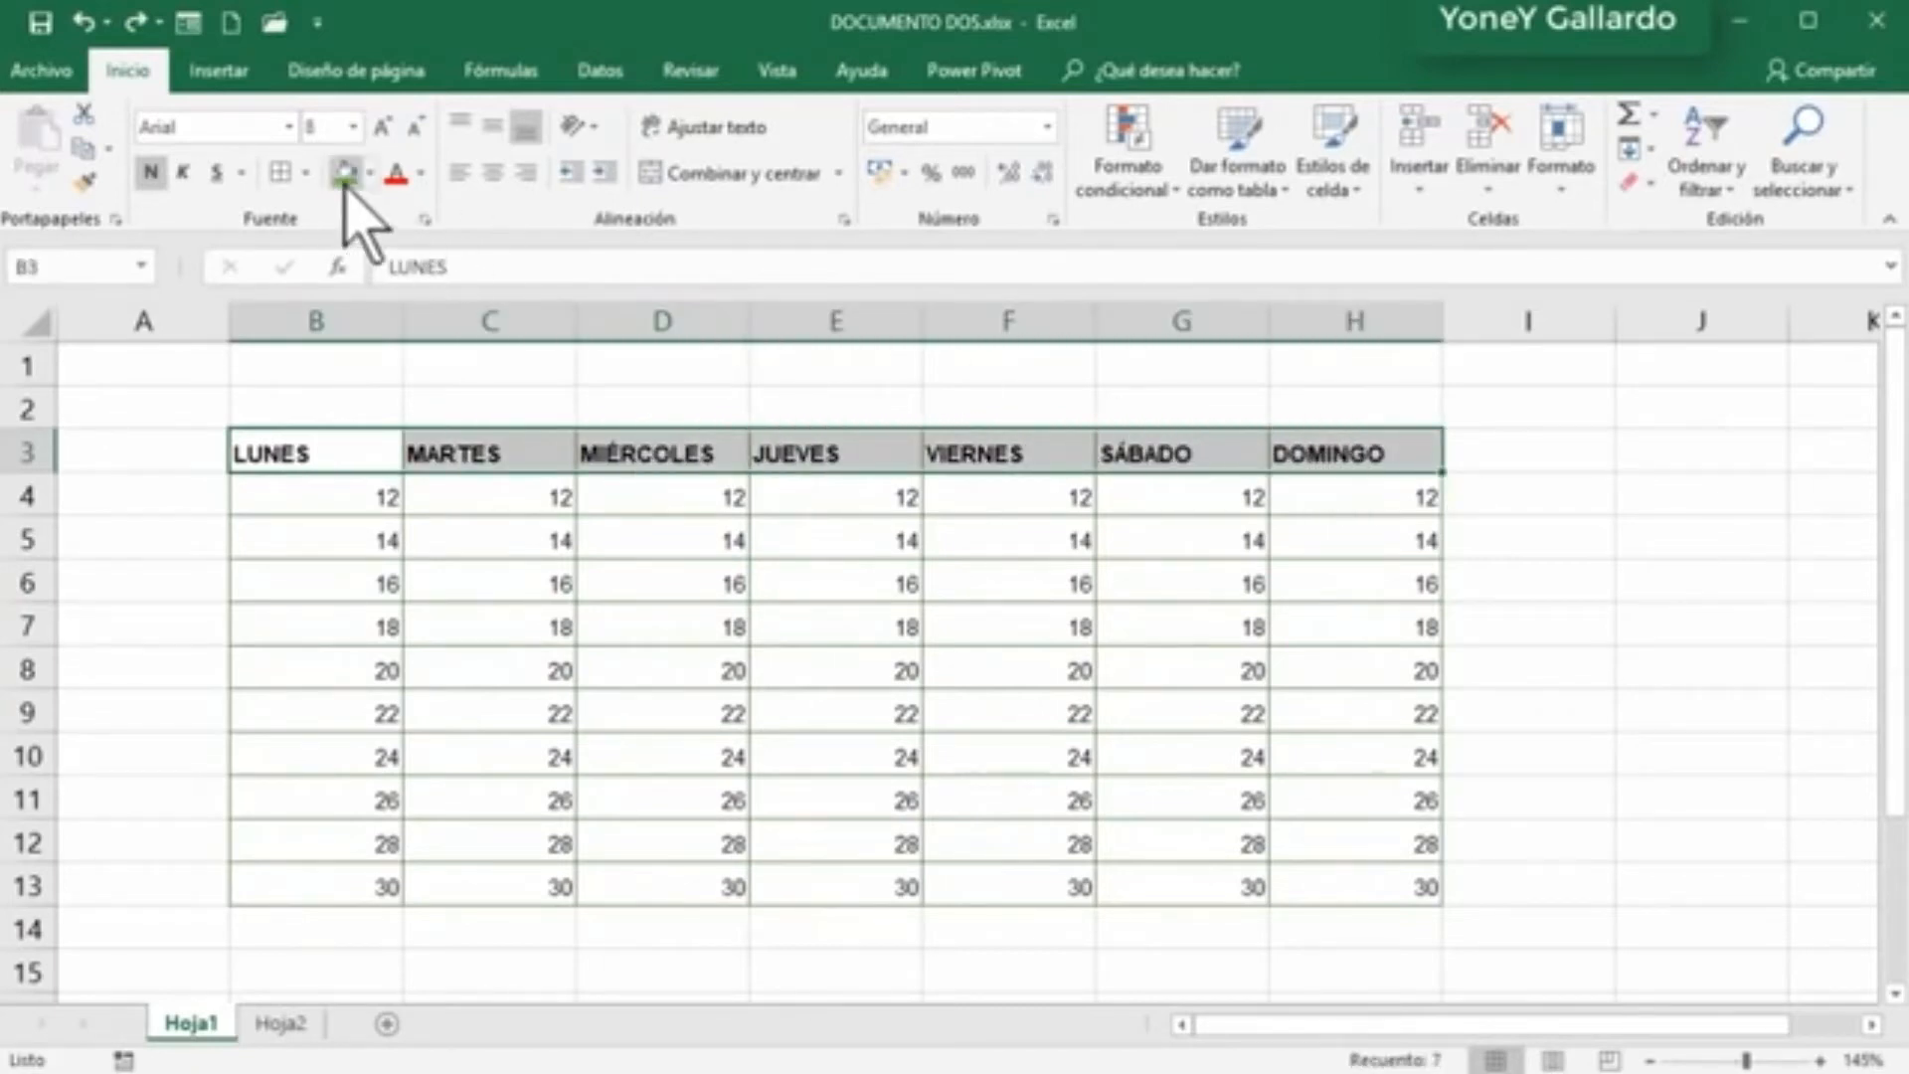
pyautogui.click(370, 174)
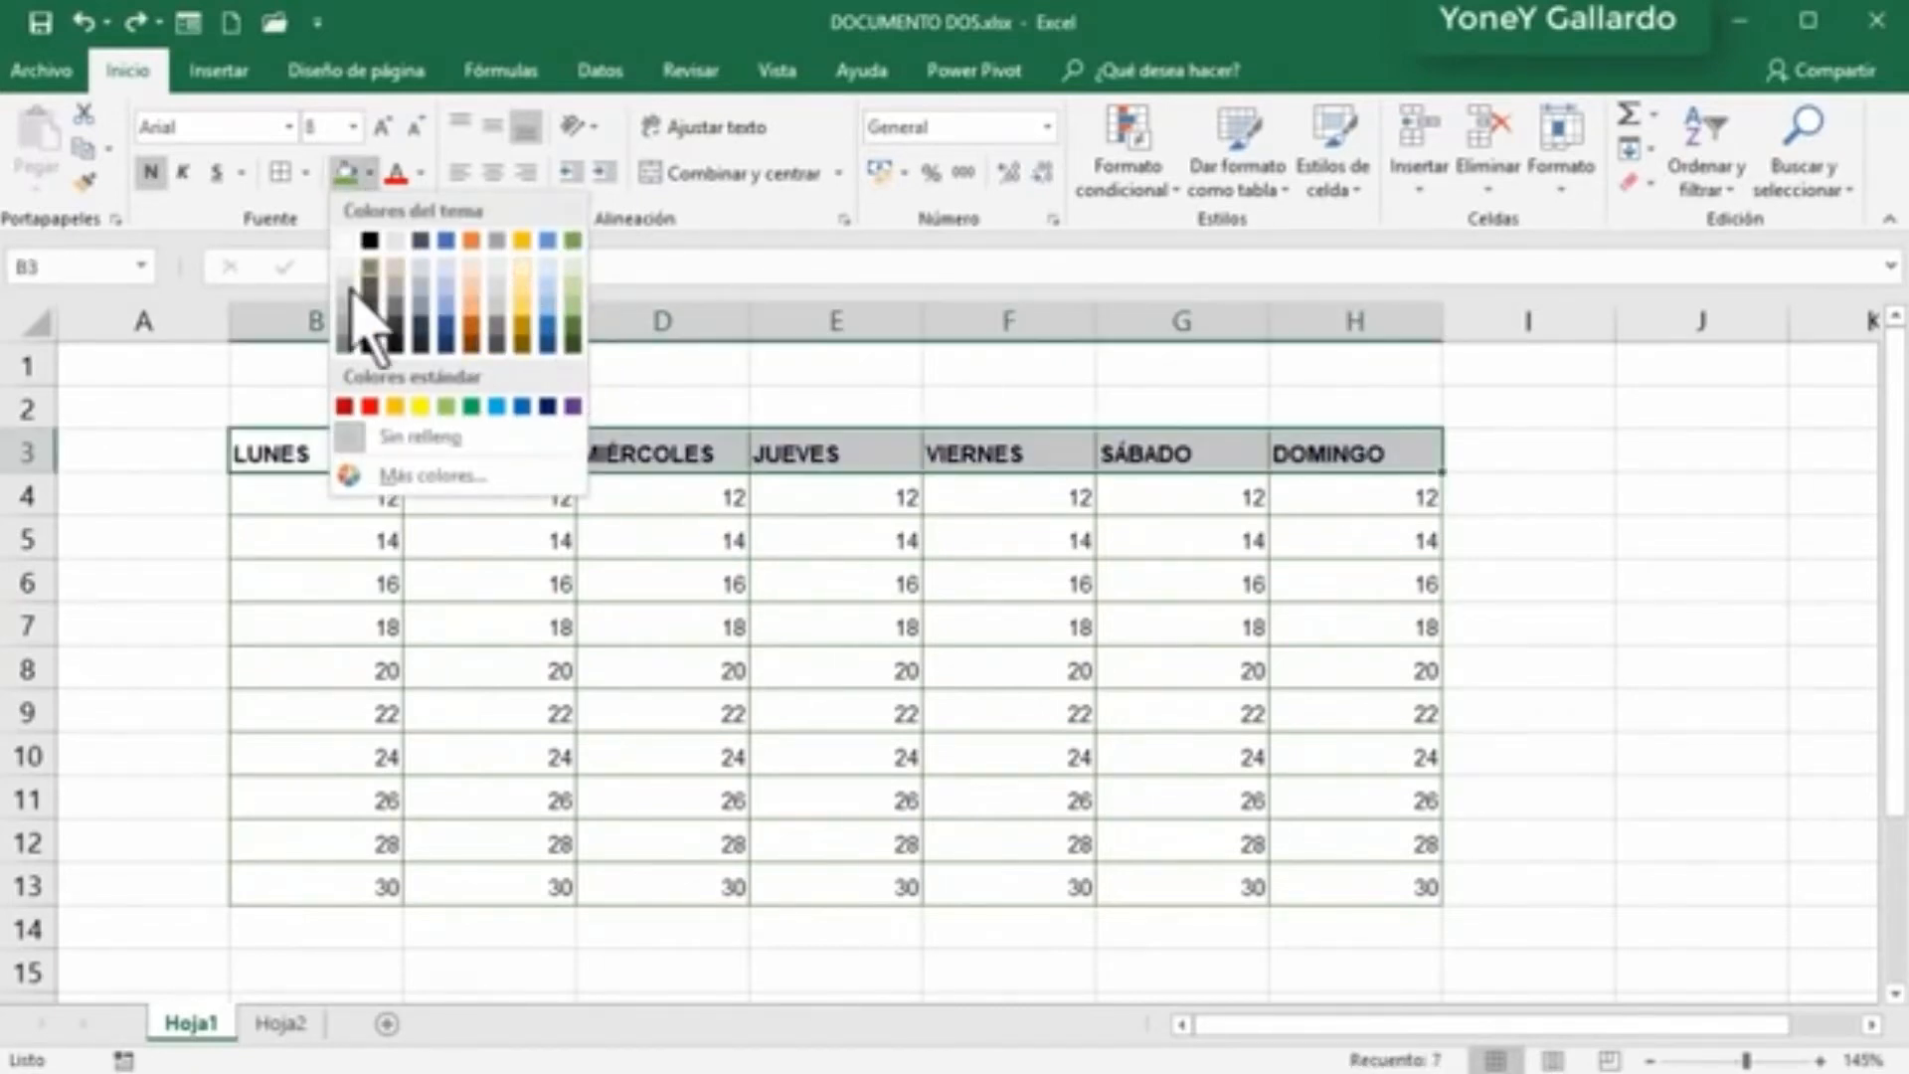
pyautogui.click(435, 475)
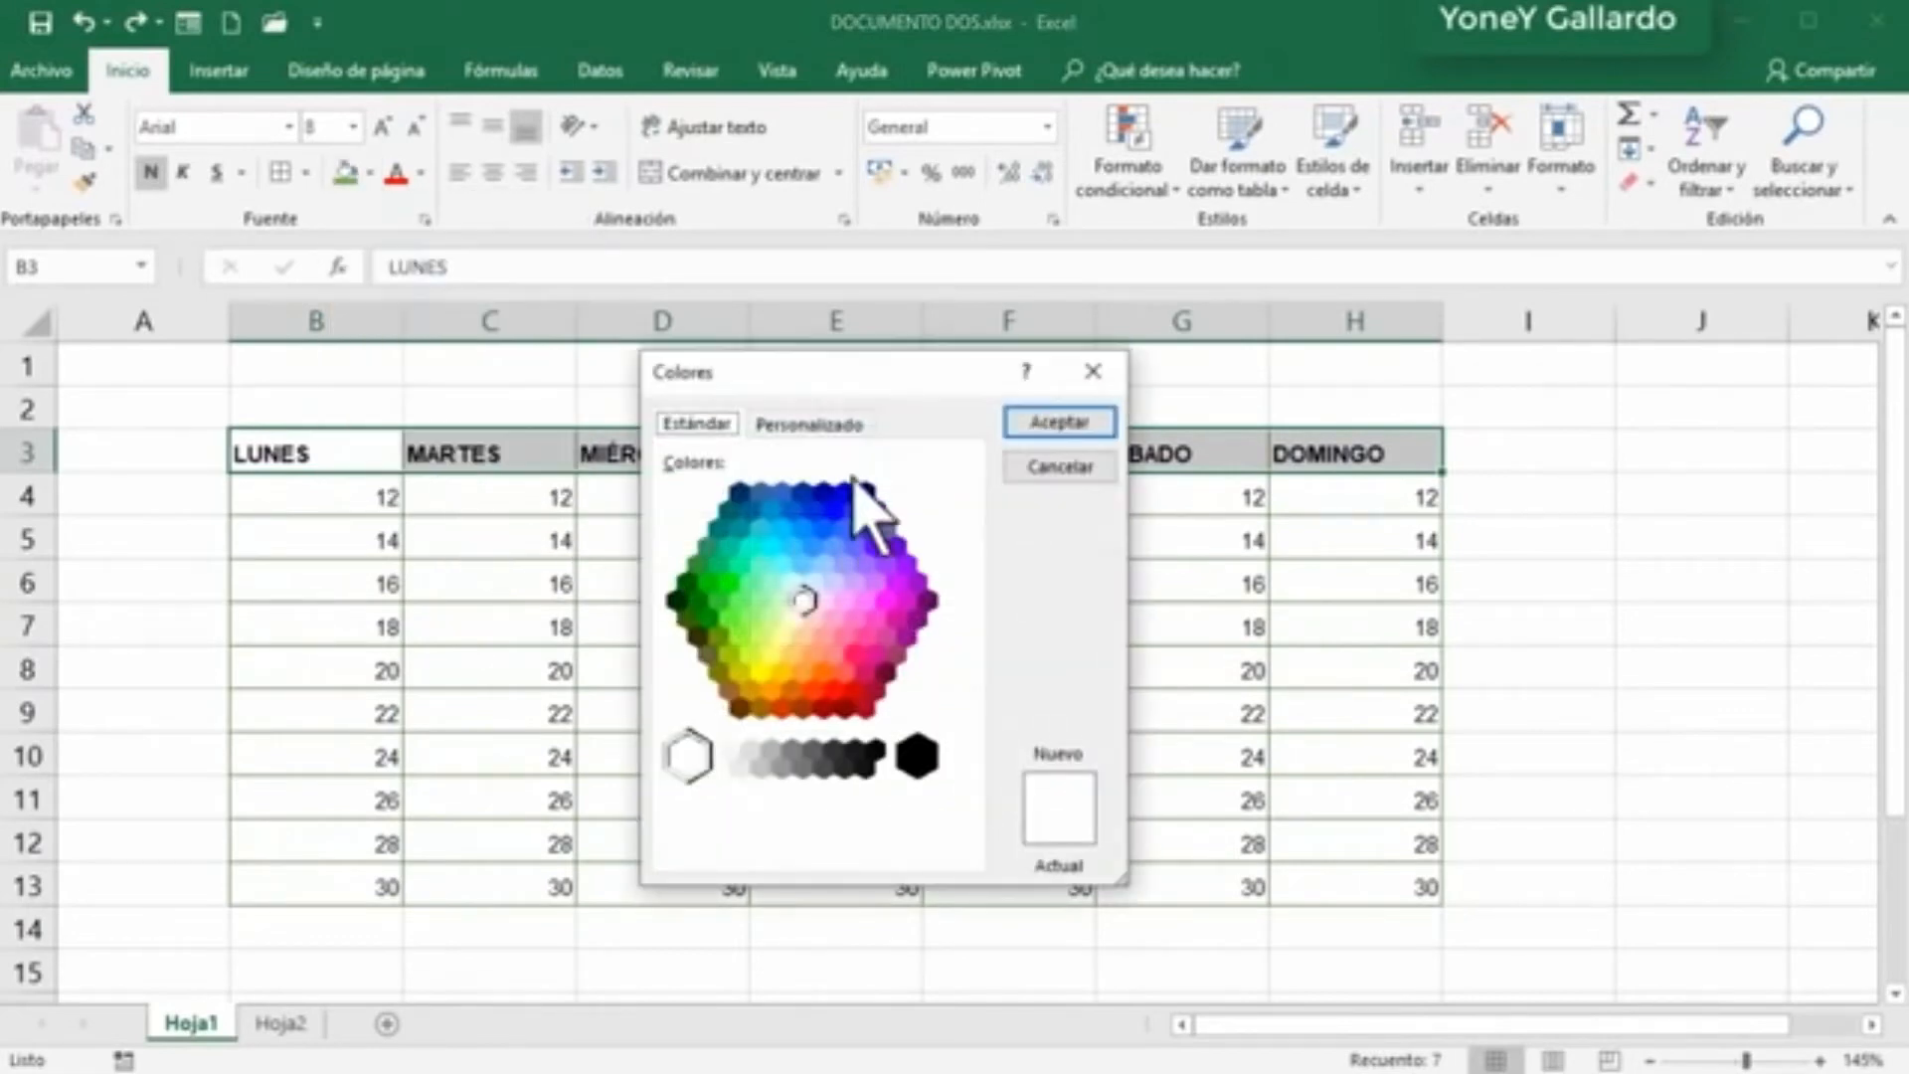
pyautogui.click(801, 425)
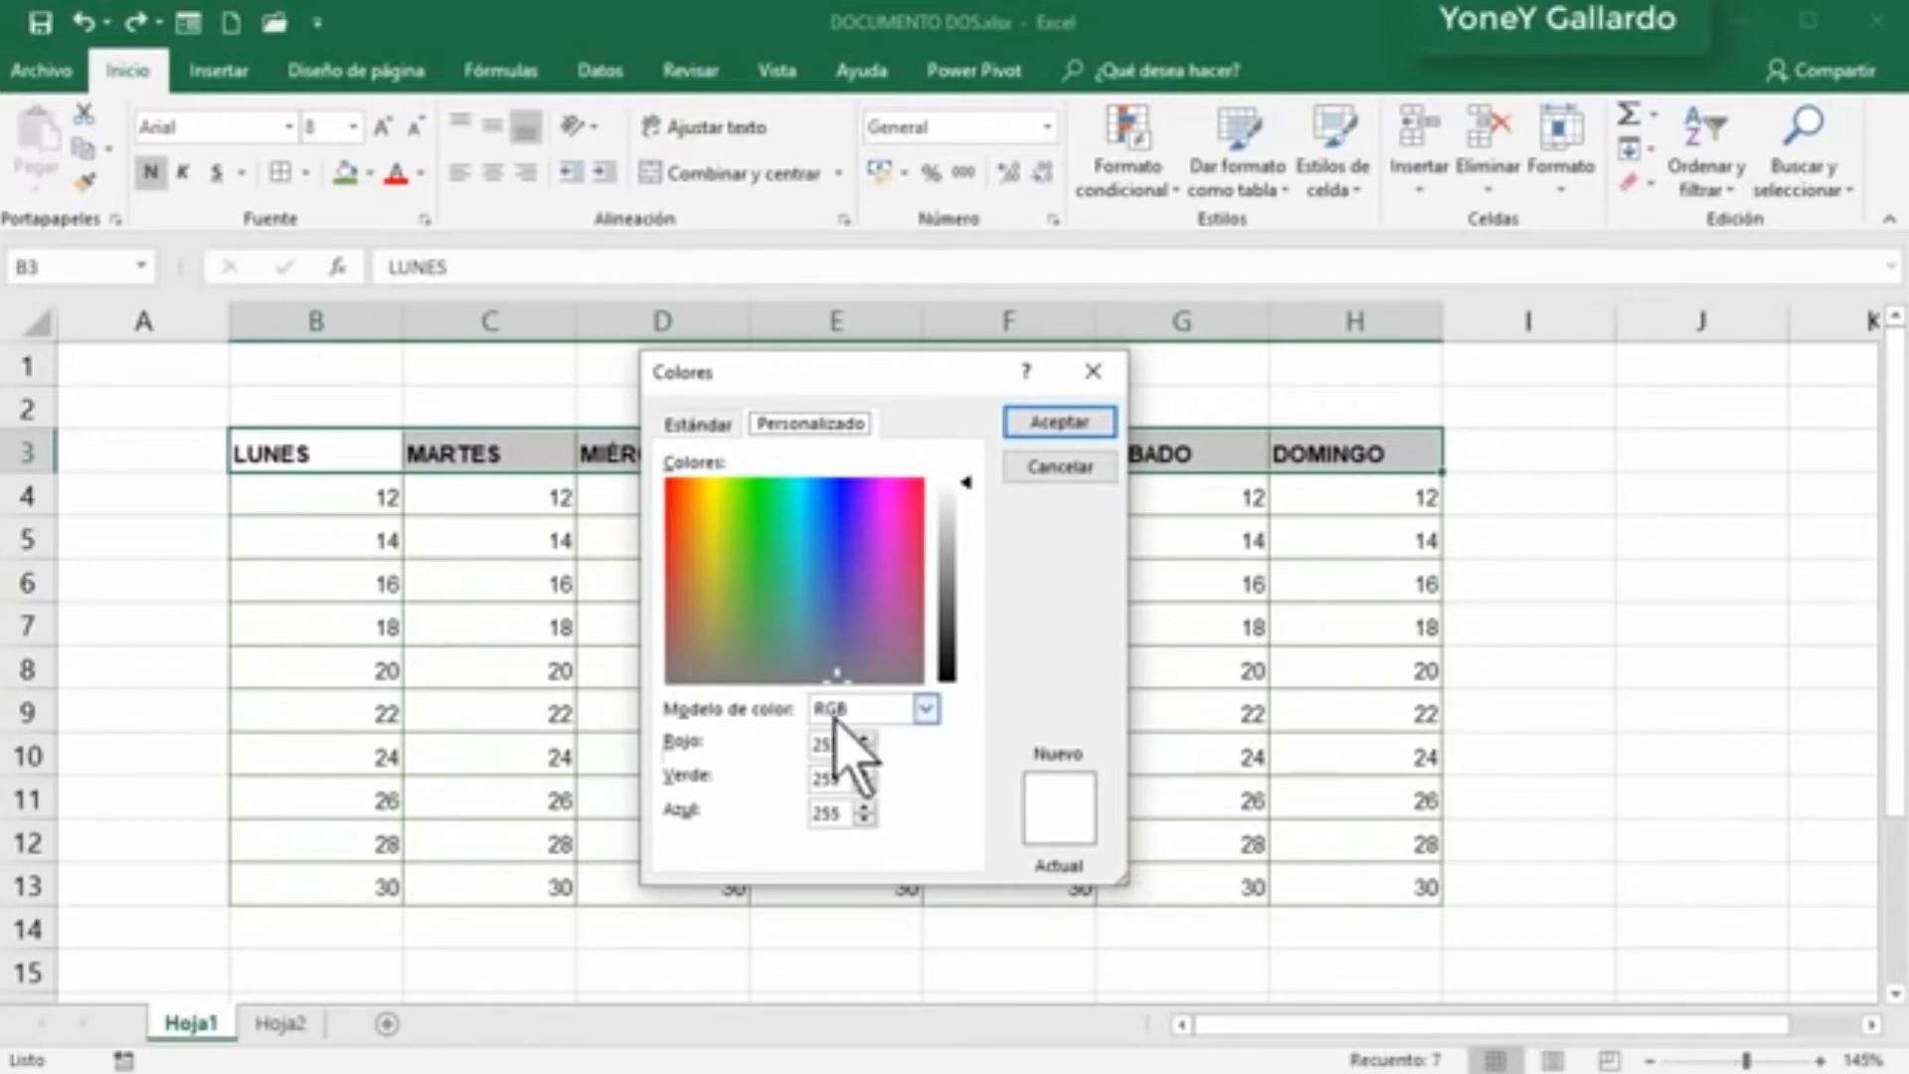
pyautogui.moveTo(833, 600)
pyautogui.mouseDown()
pyautogui.moveTo(751, 597)
pyautogui.moveTo(767, 567)
pyautogui.moveTo(833, 582)
pyautogui.mouseUp()
pyautogui.click(1056, 466)
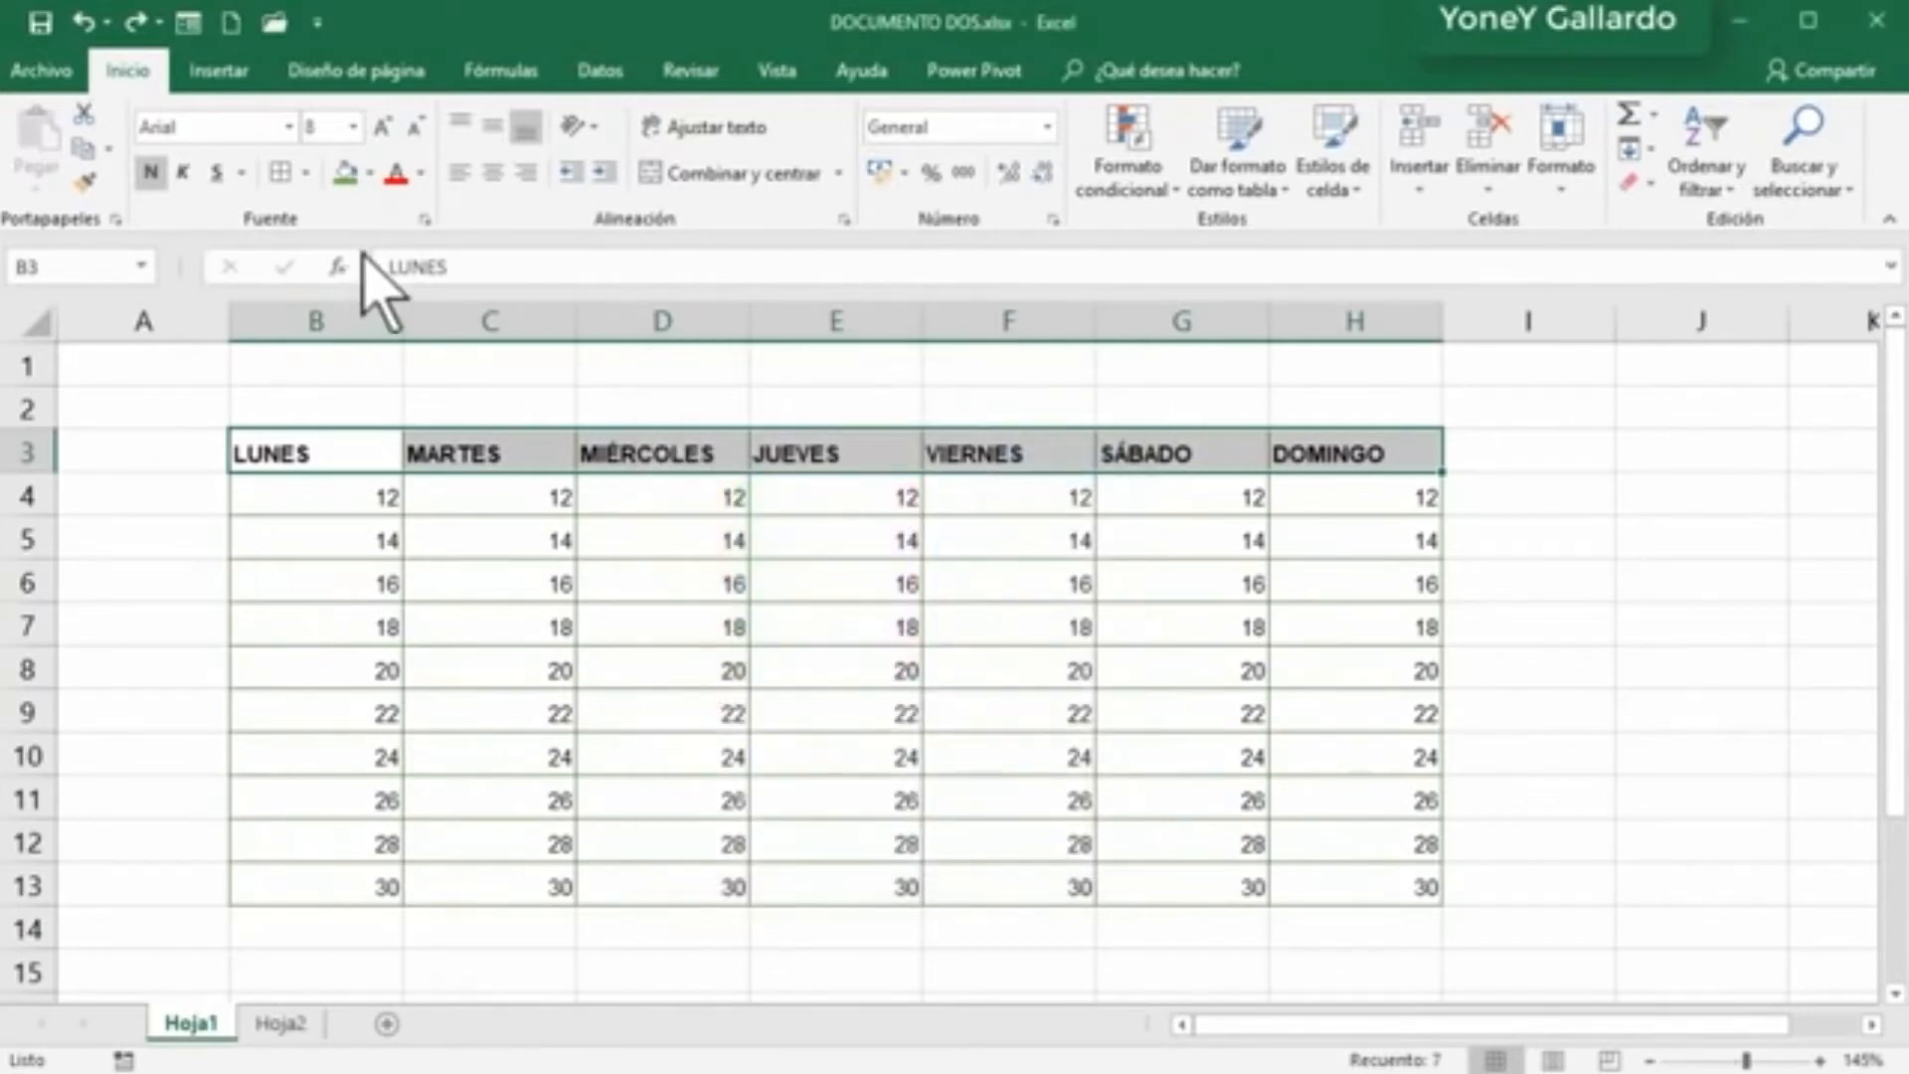
# Step: Fill the header cells B3:H3 with the green theme colour Énfasis 6
pyautogui.click(370, 173)
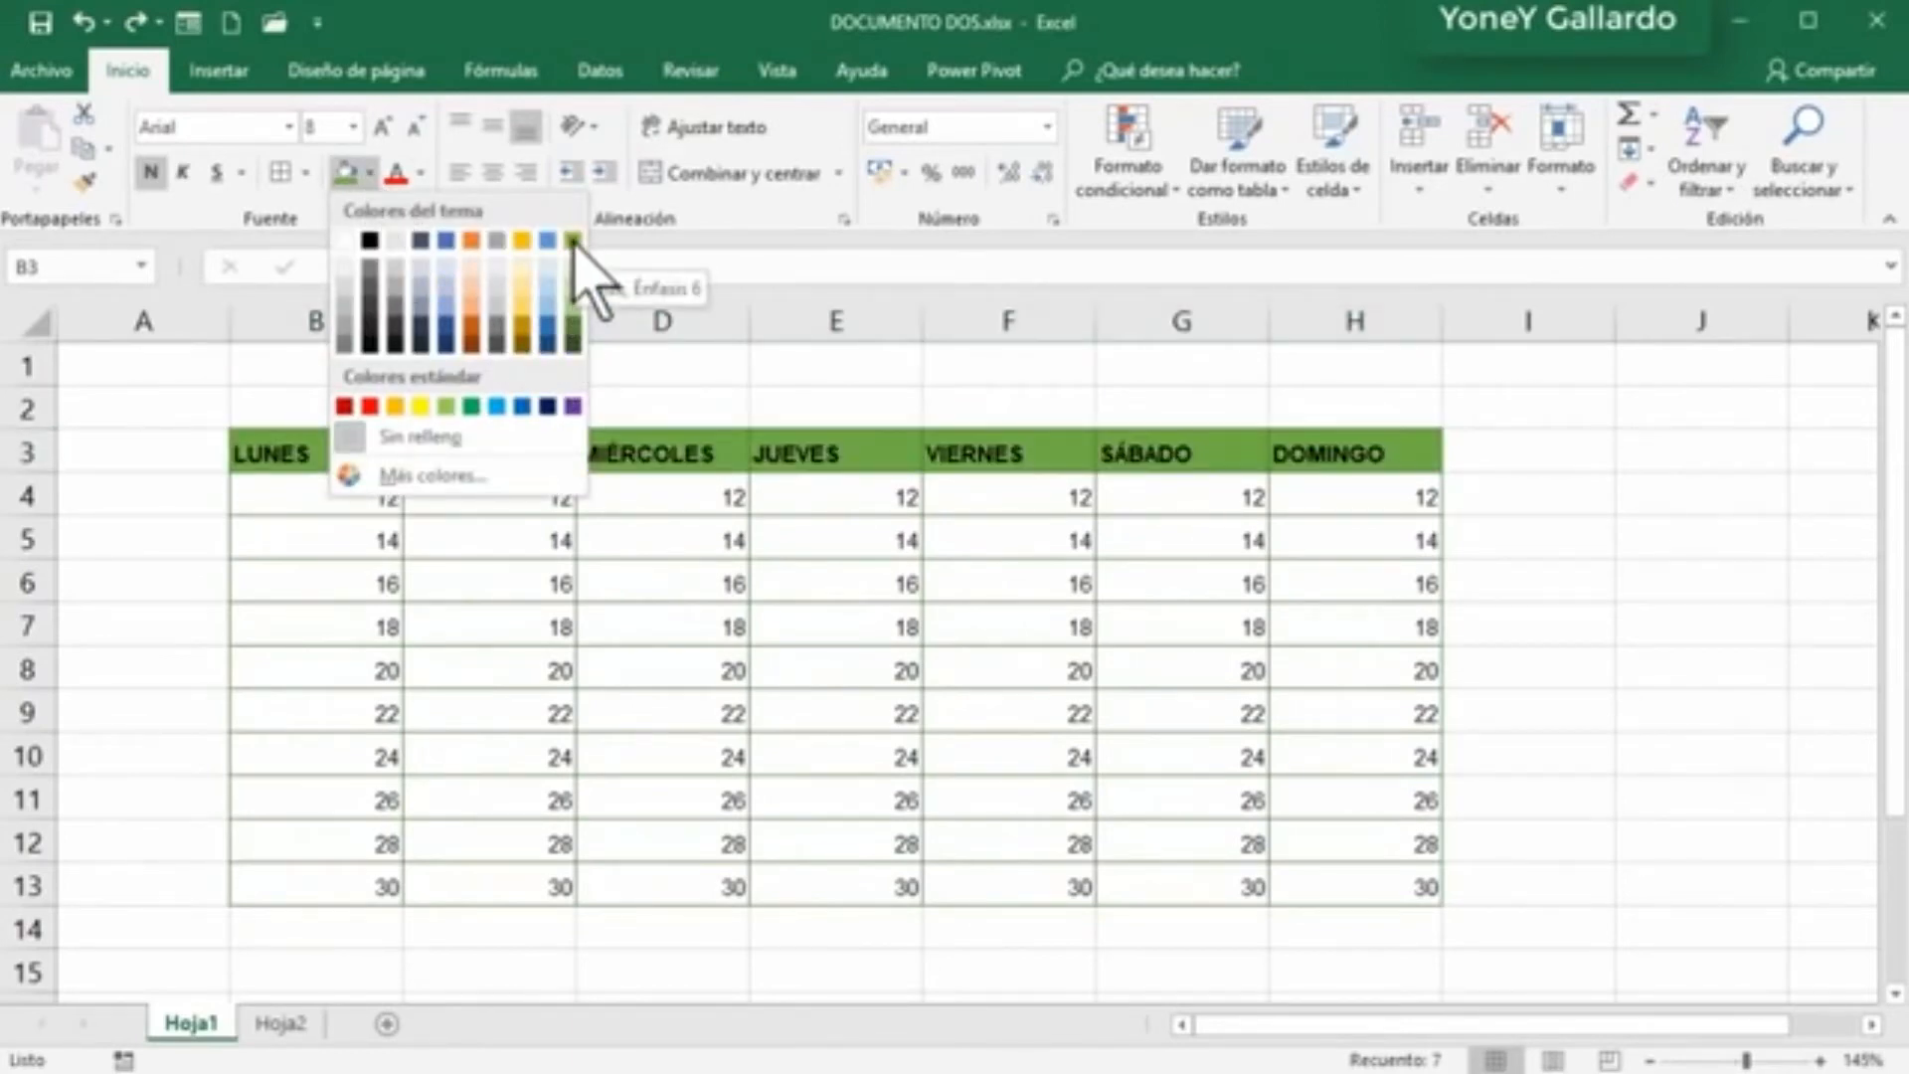
pyautogui.click(574, 241)
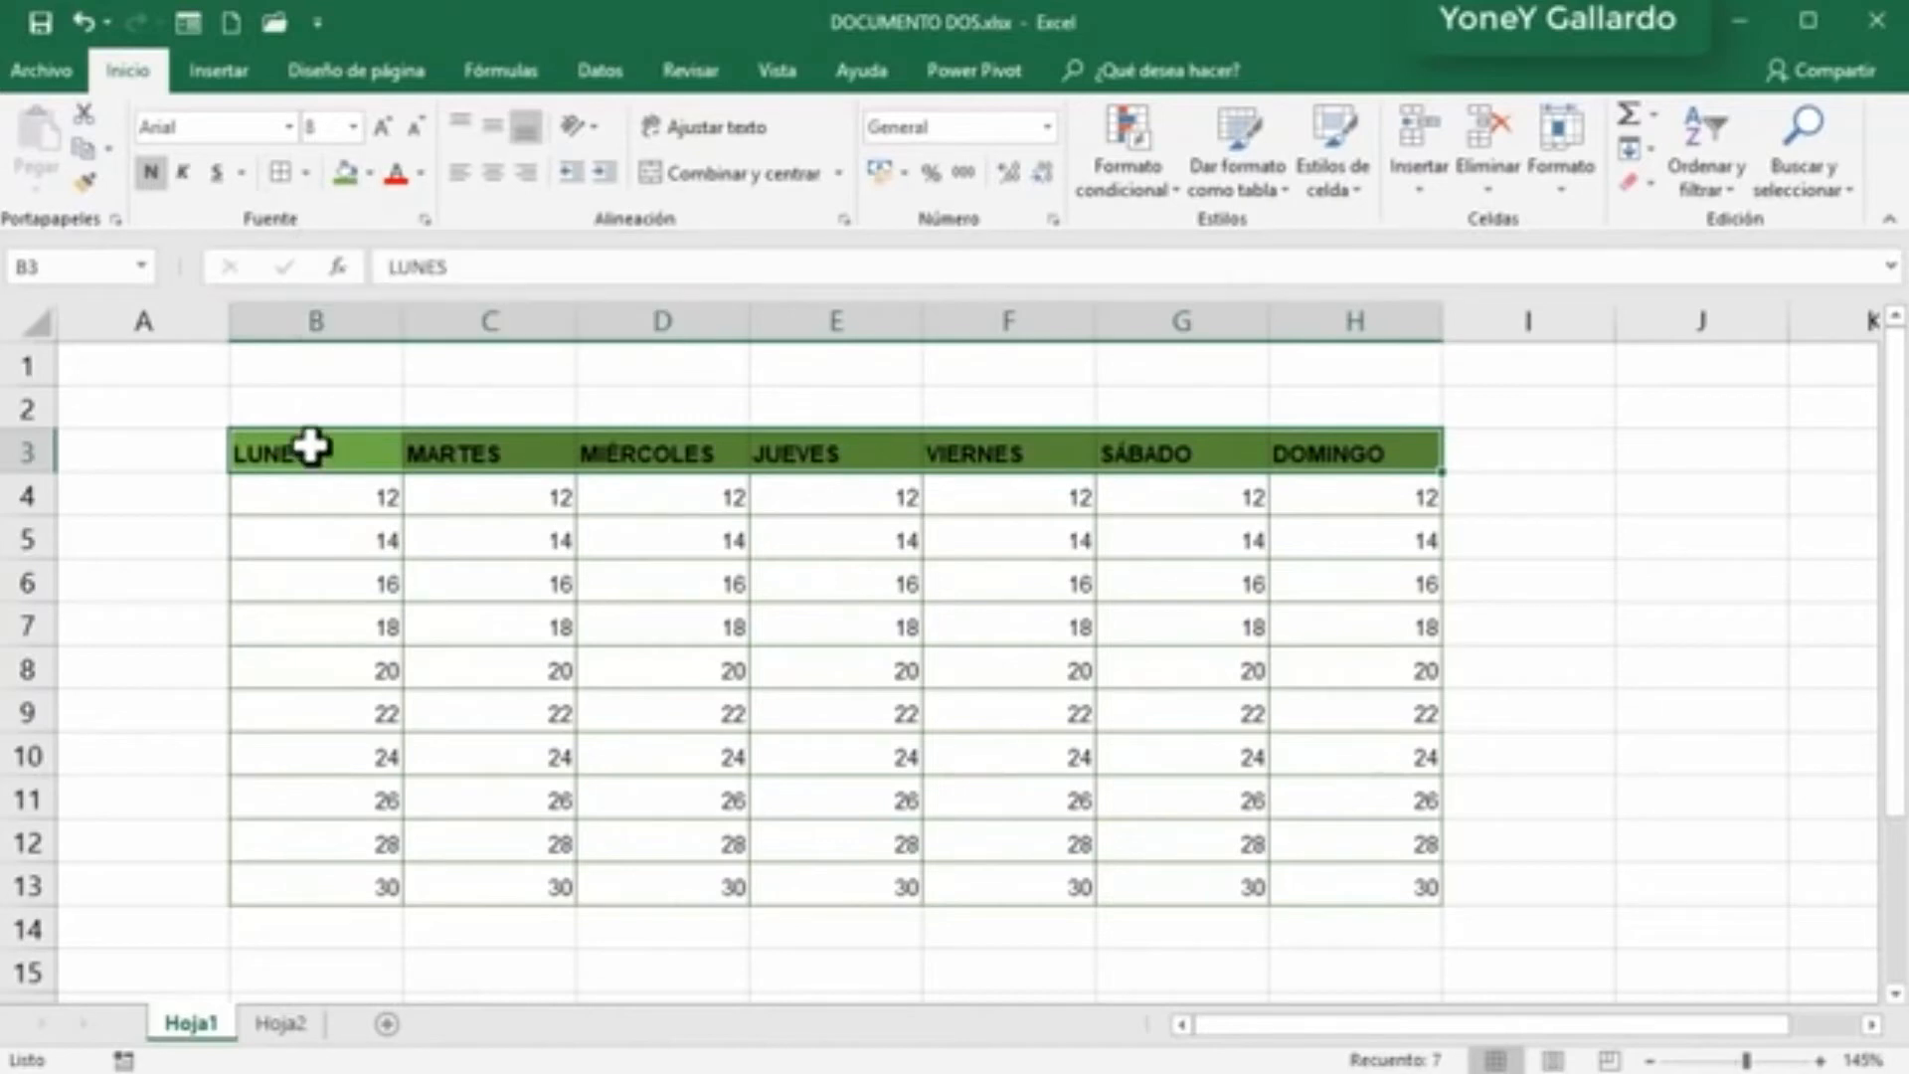
# Step: Remove all borders from the table B3:H13
pyautogui.moveTo(311, 444); pyautogui.dragTo(1338, 876)
pyautogui.click(305, 173)
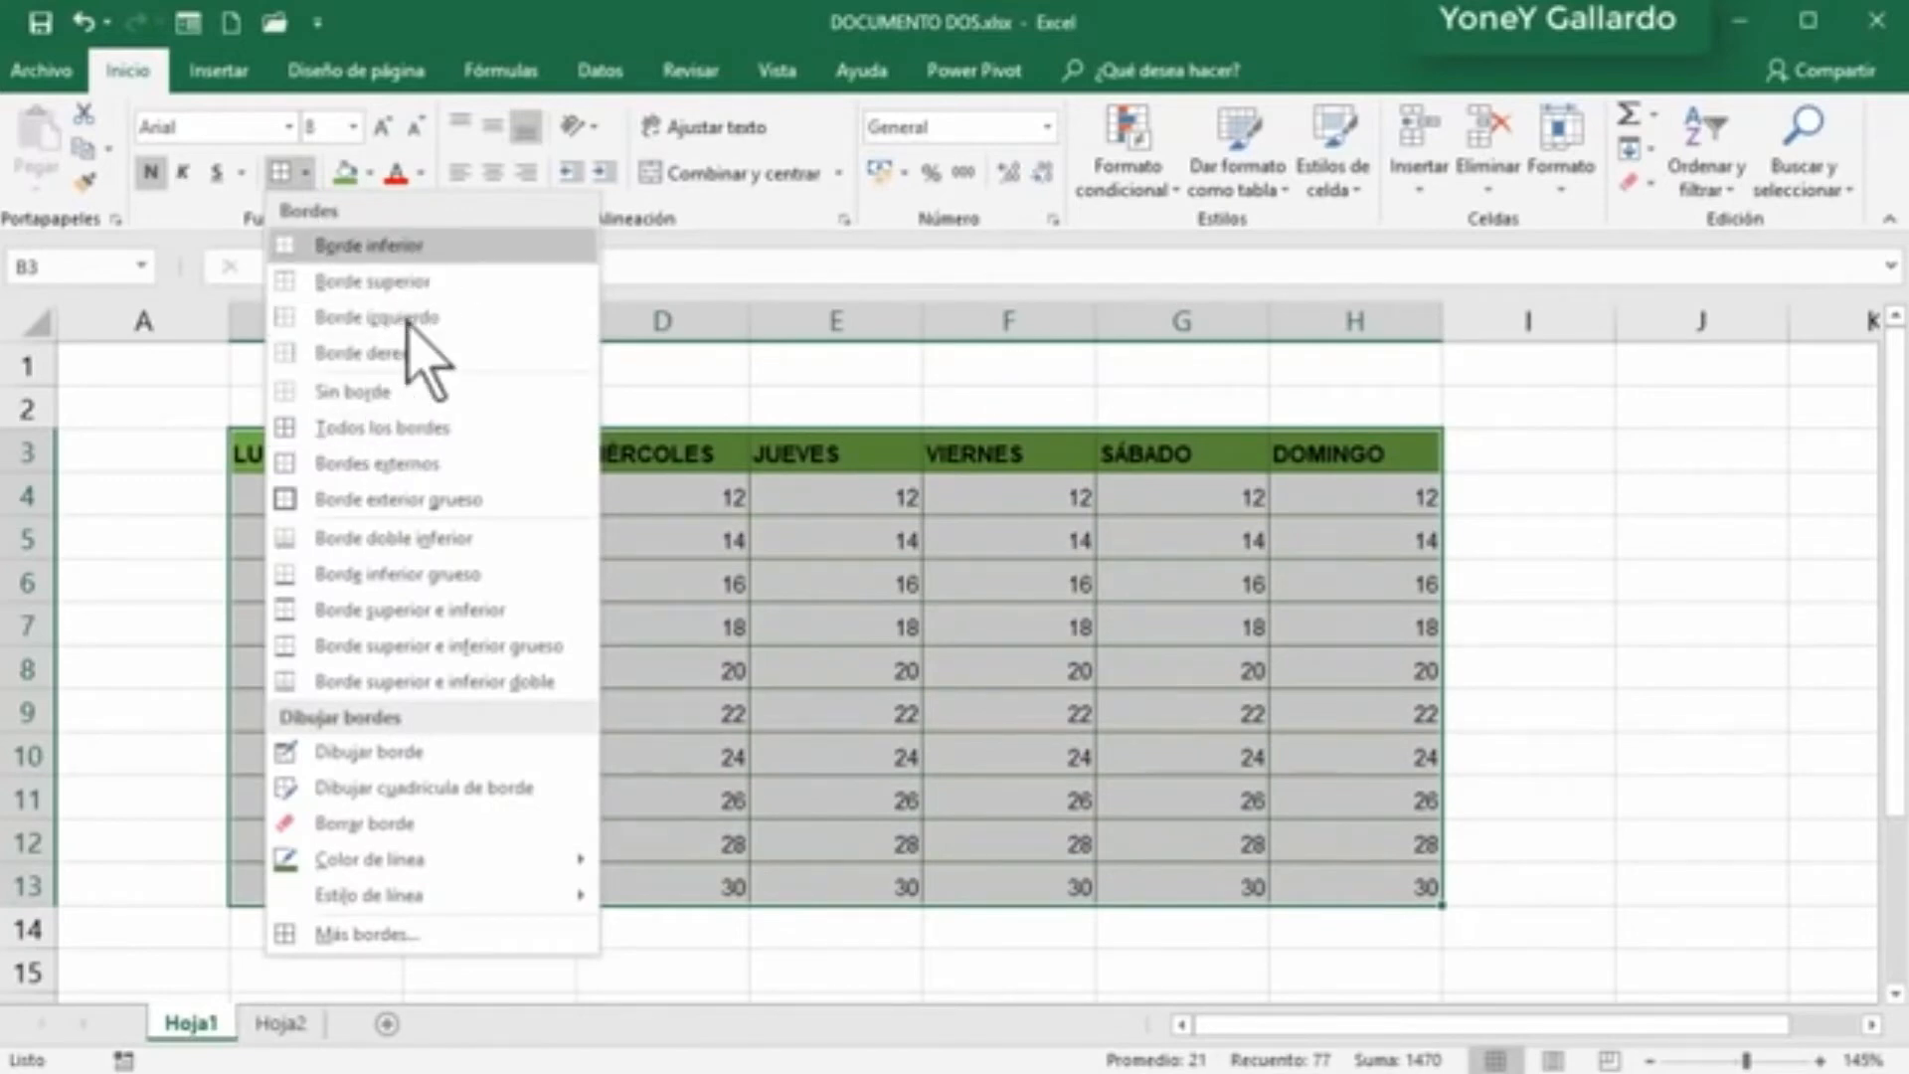
pyautogui.click(388, 393)
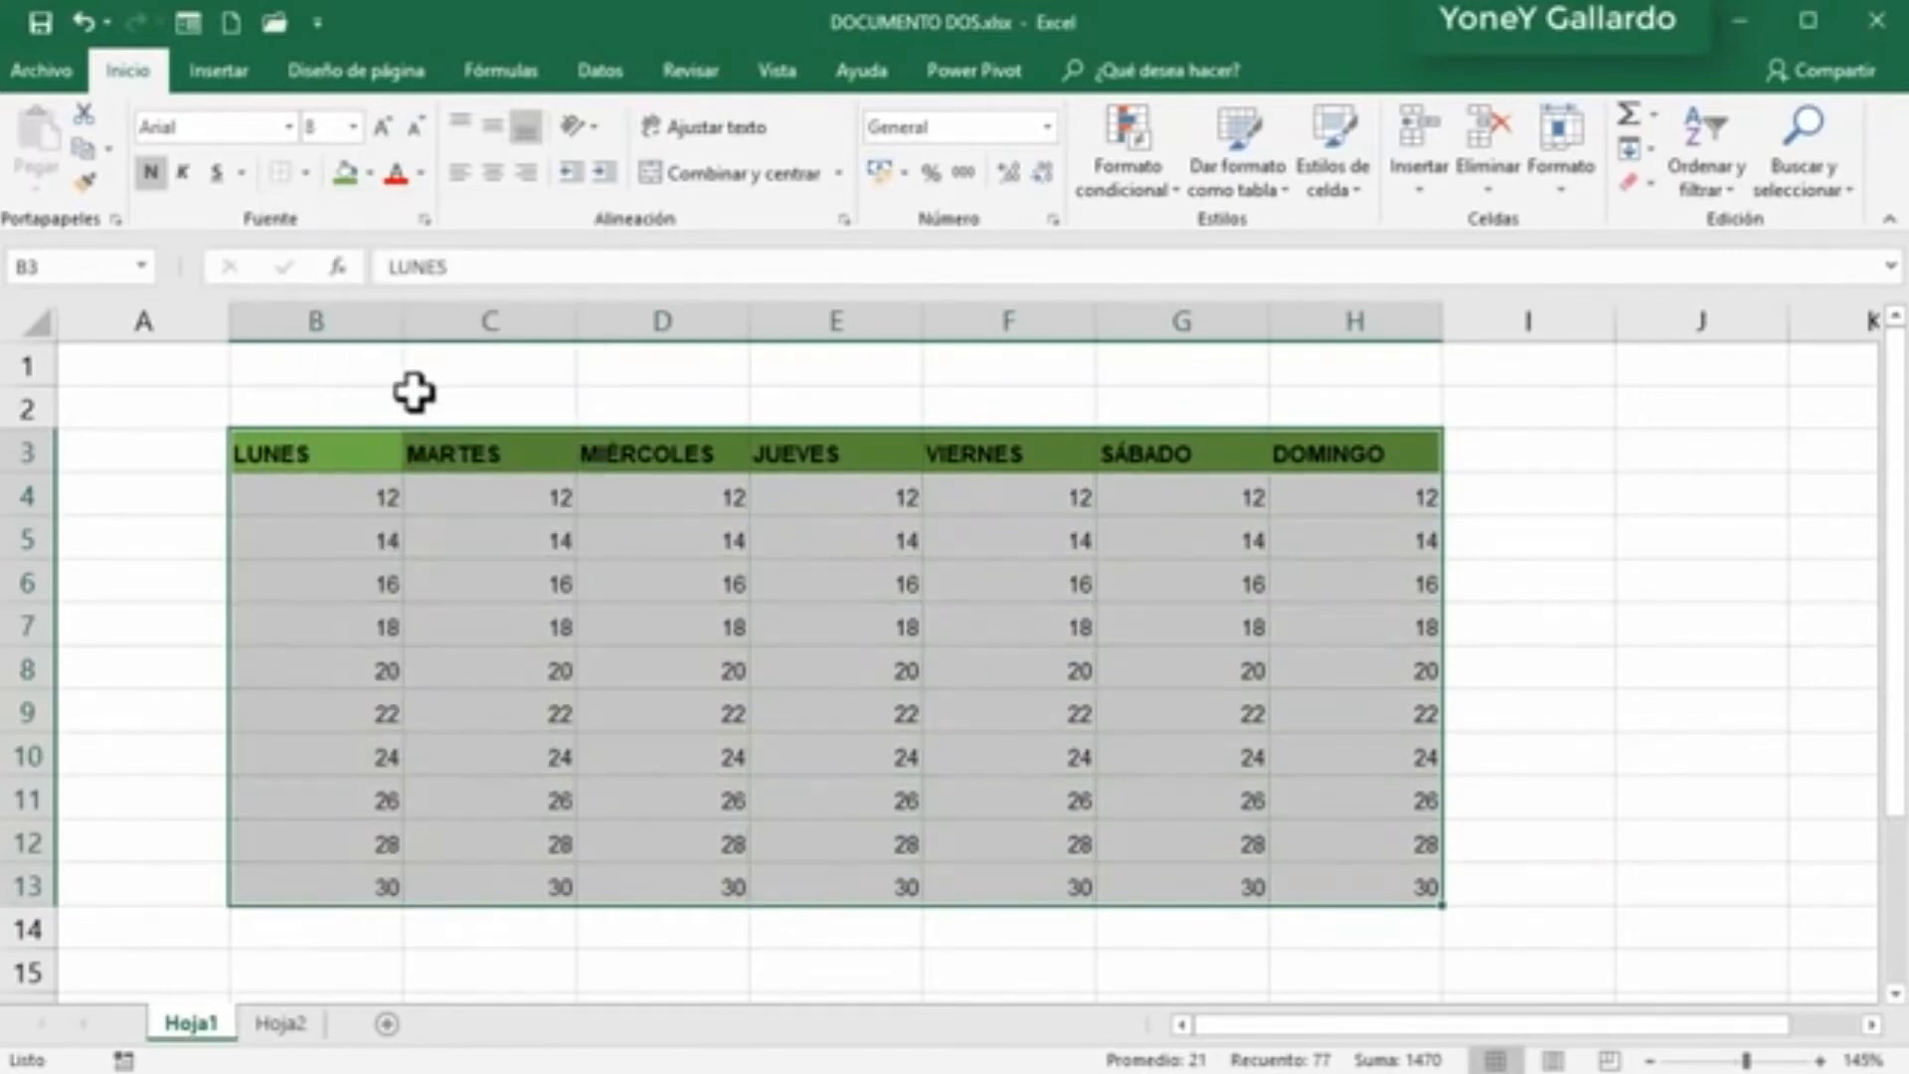
pyautogui.click(1558, 608)
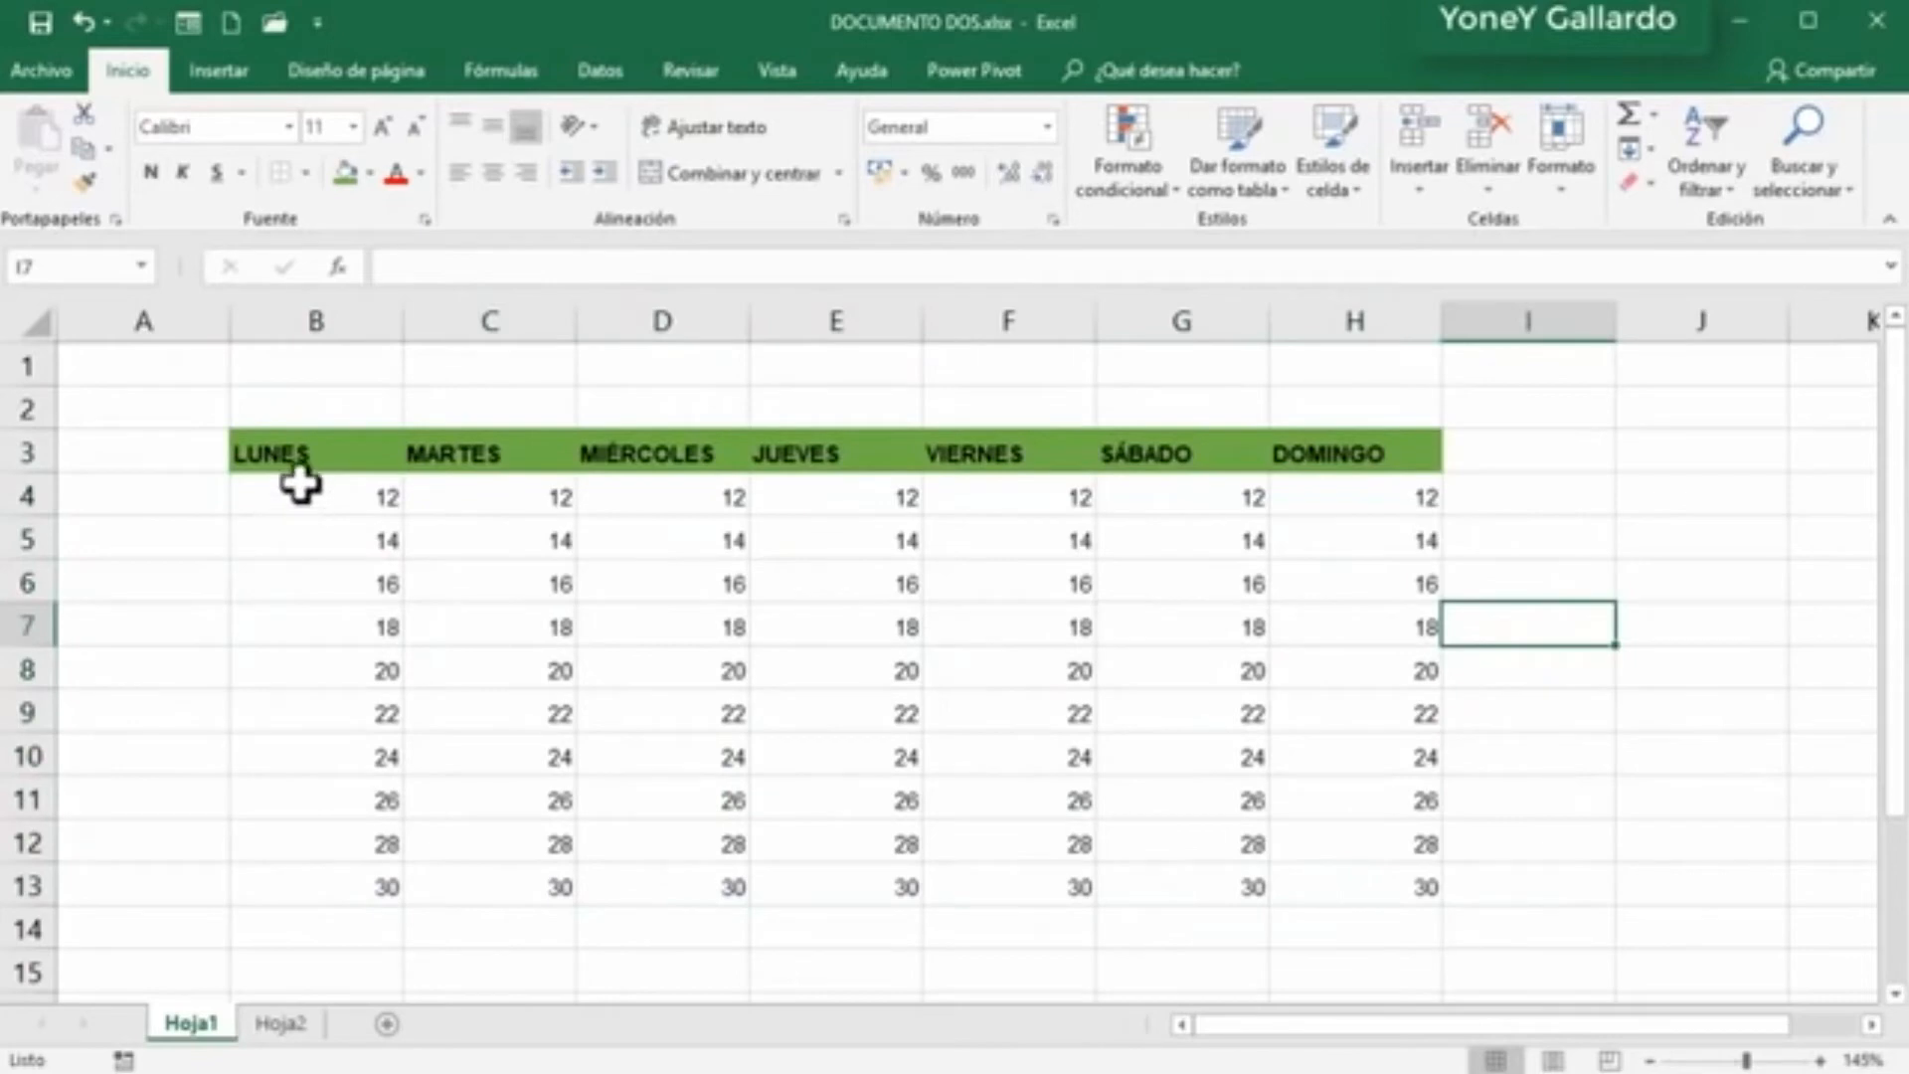
# Step: Fill the data cells B4:H13 with the lightest green theme shade
pyautogui.moveTo(300, 489); pyautogui.dragTo(1368, 869)
pyautogui.click(369, 173)
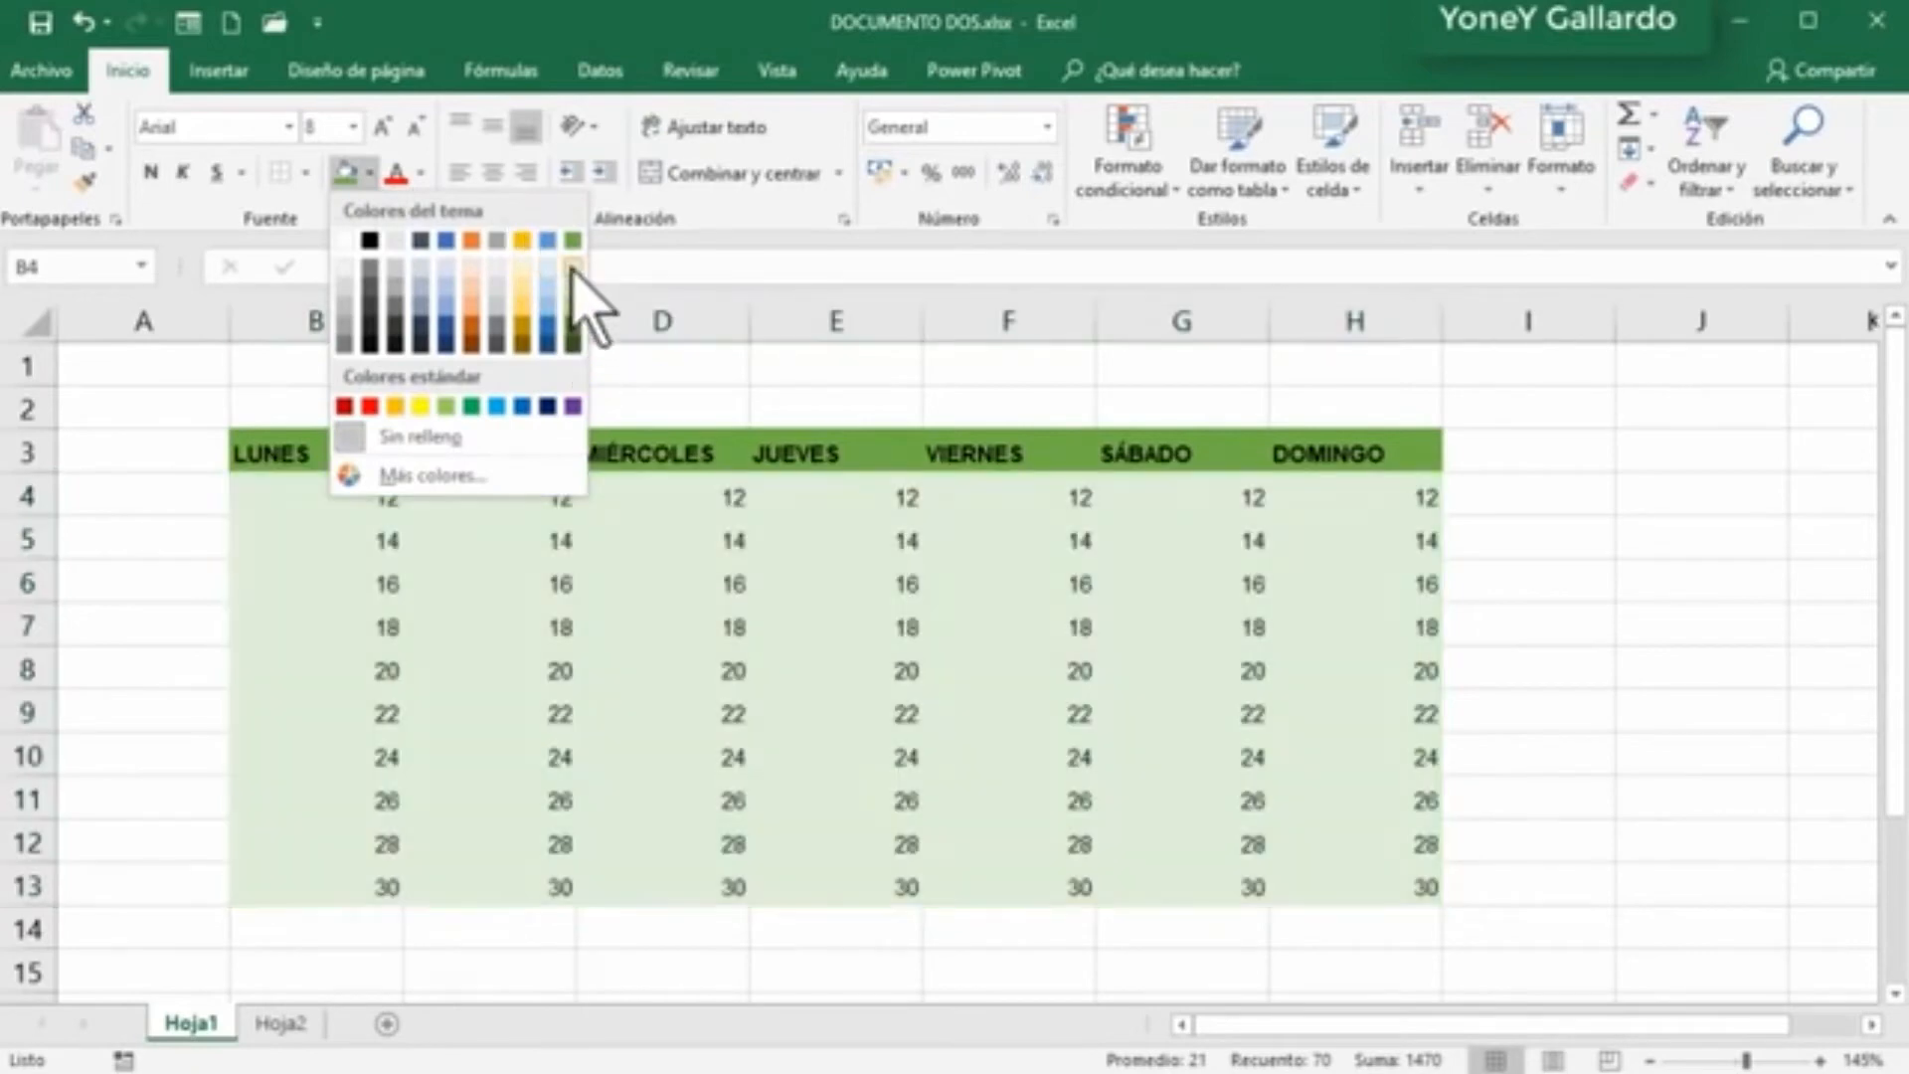
pyautogui.click(573, 267)
pyautogui.click(1527, 671)
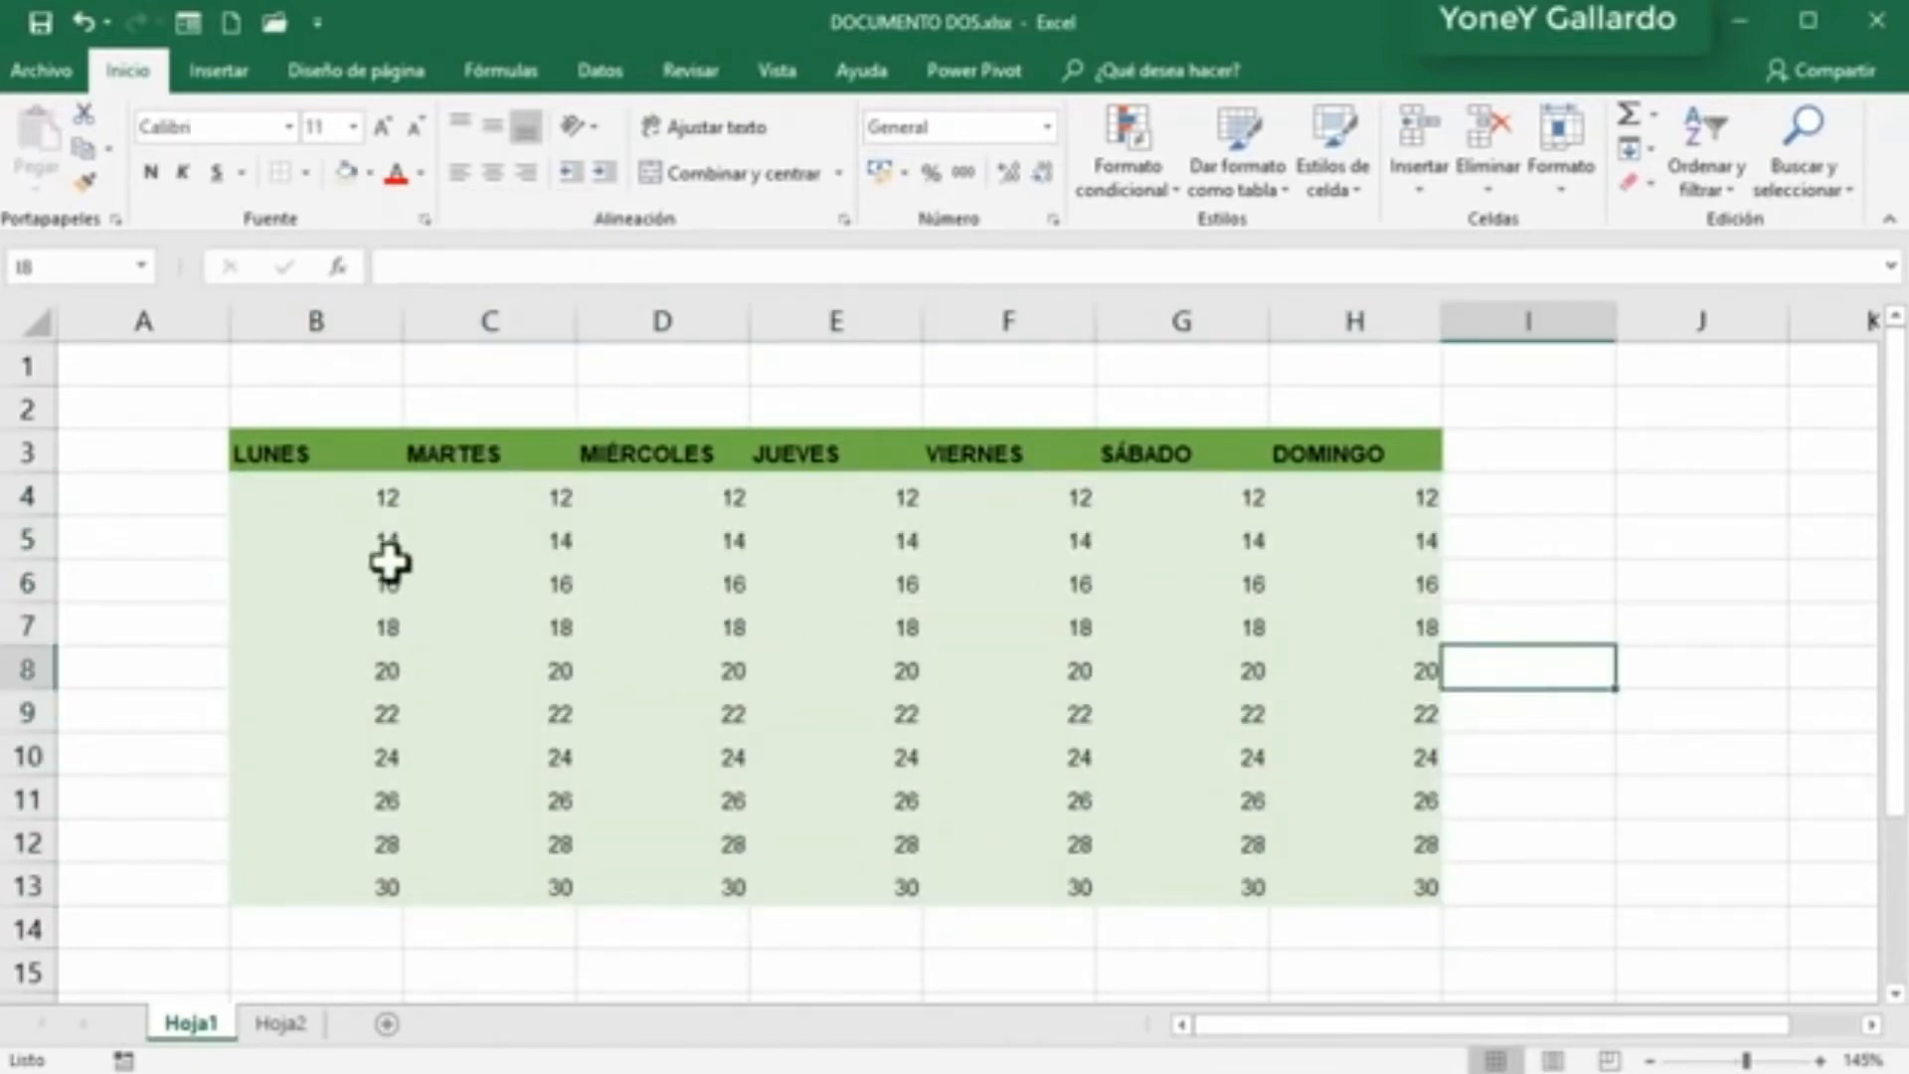
# Step: Fill the second data row B5:H5 with a slightly darker light green theme shade
pyautogui.moveTo(290, 533); pyautogui.dragTo(1392, 537)
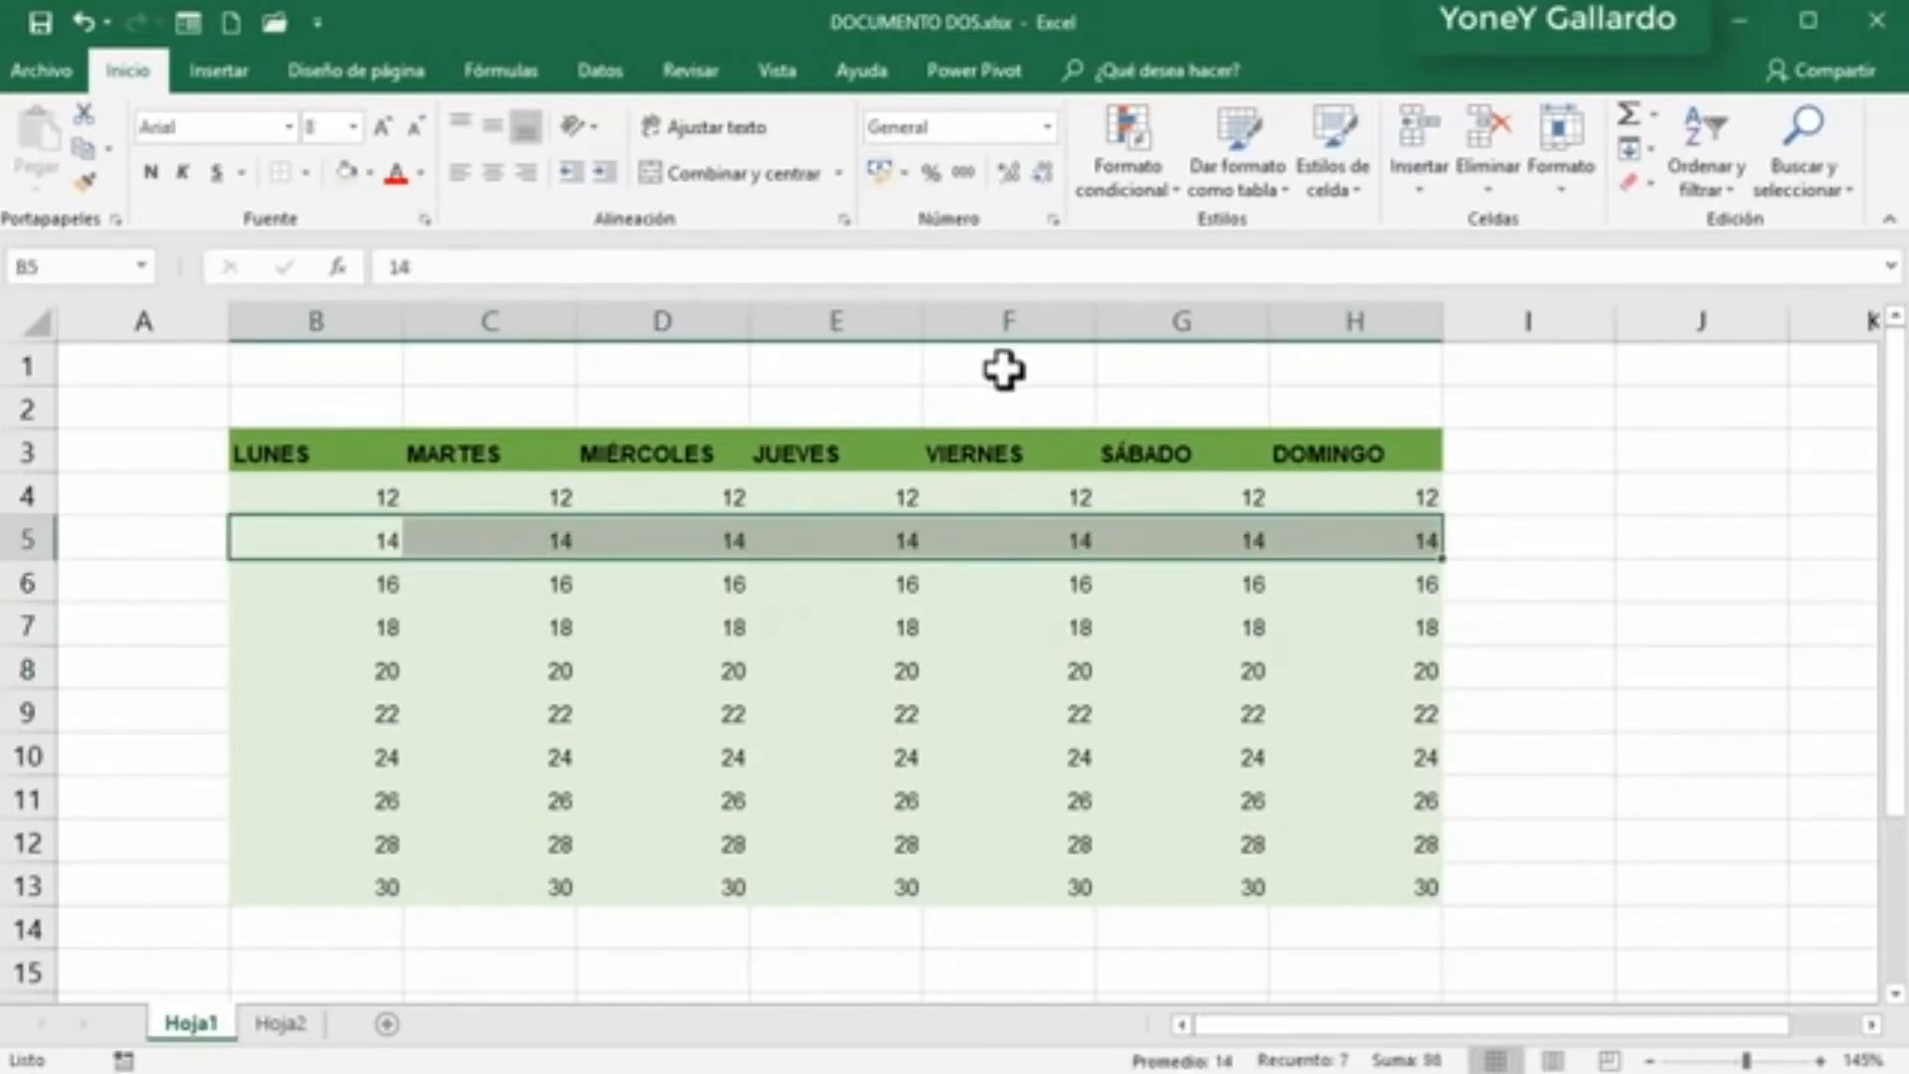
pyautogui.click(369, 175)
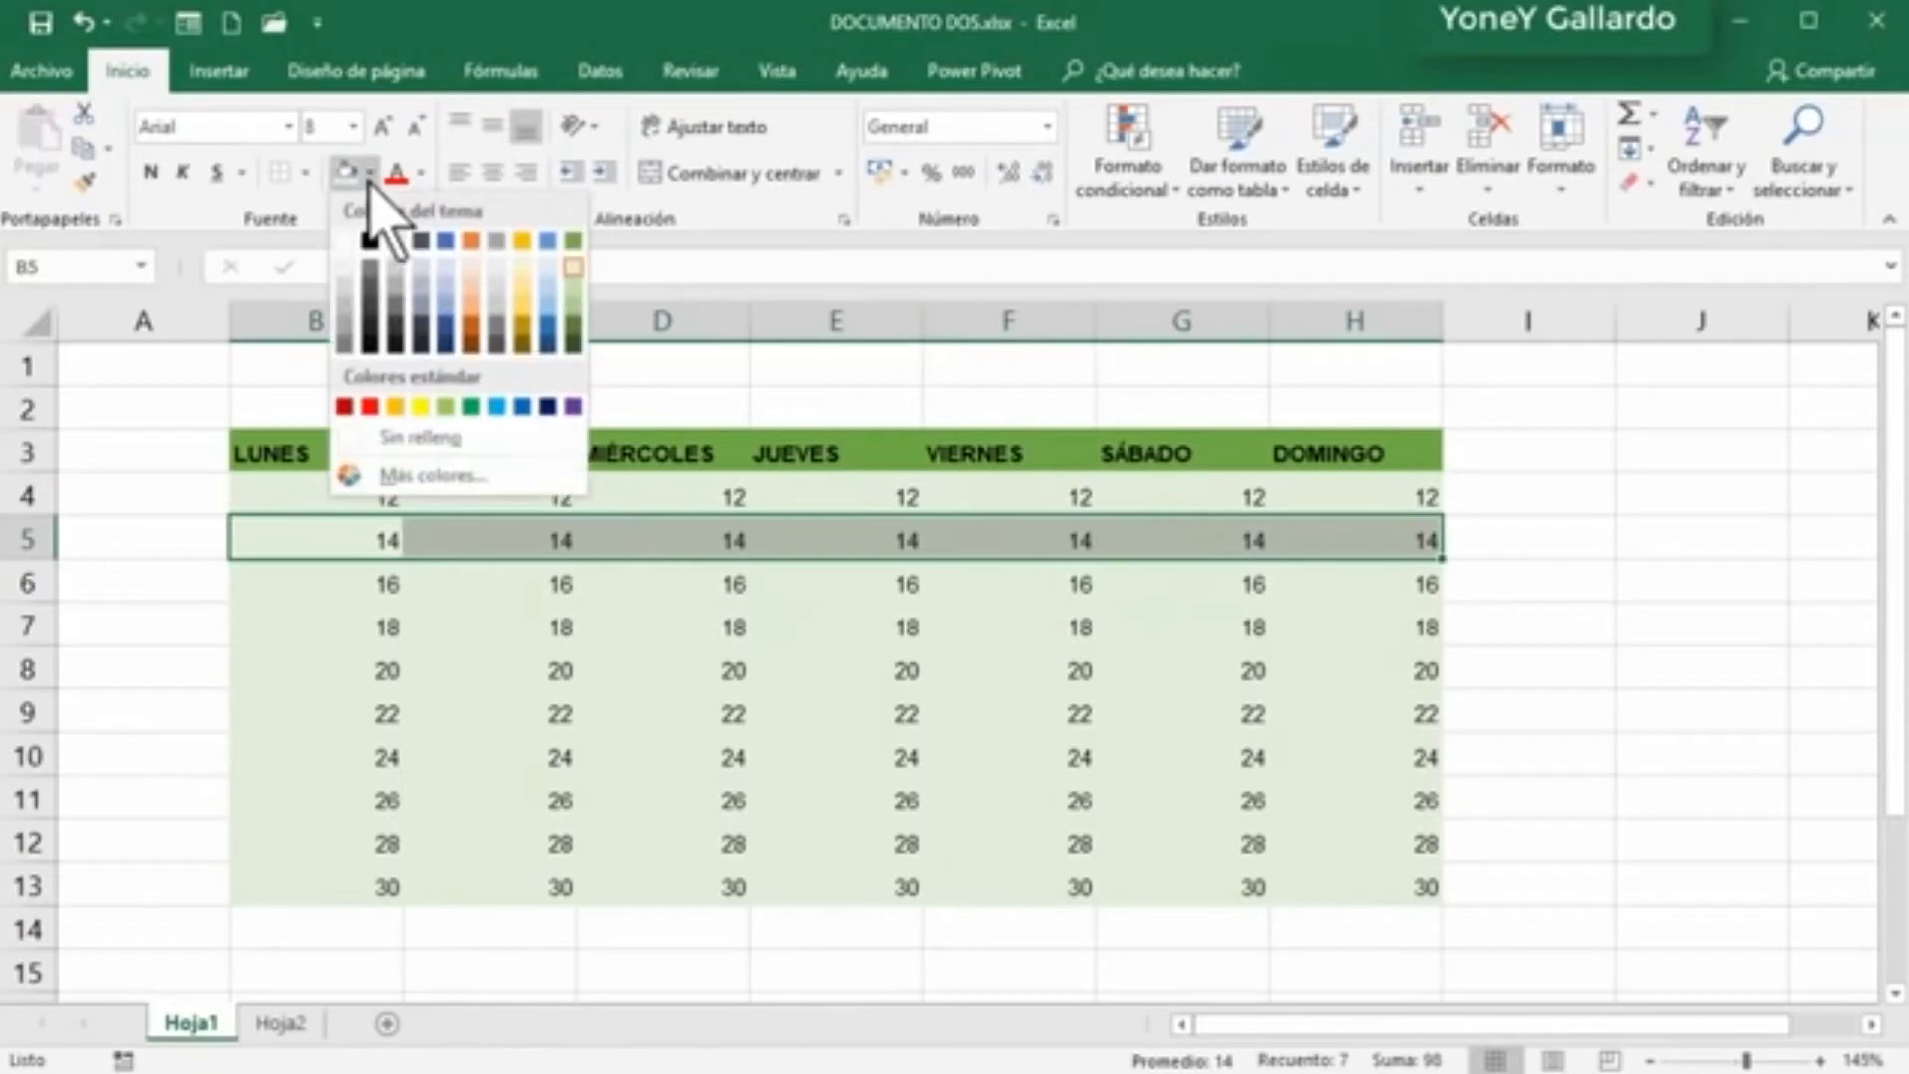
pyautogui.click(574, 268)
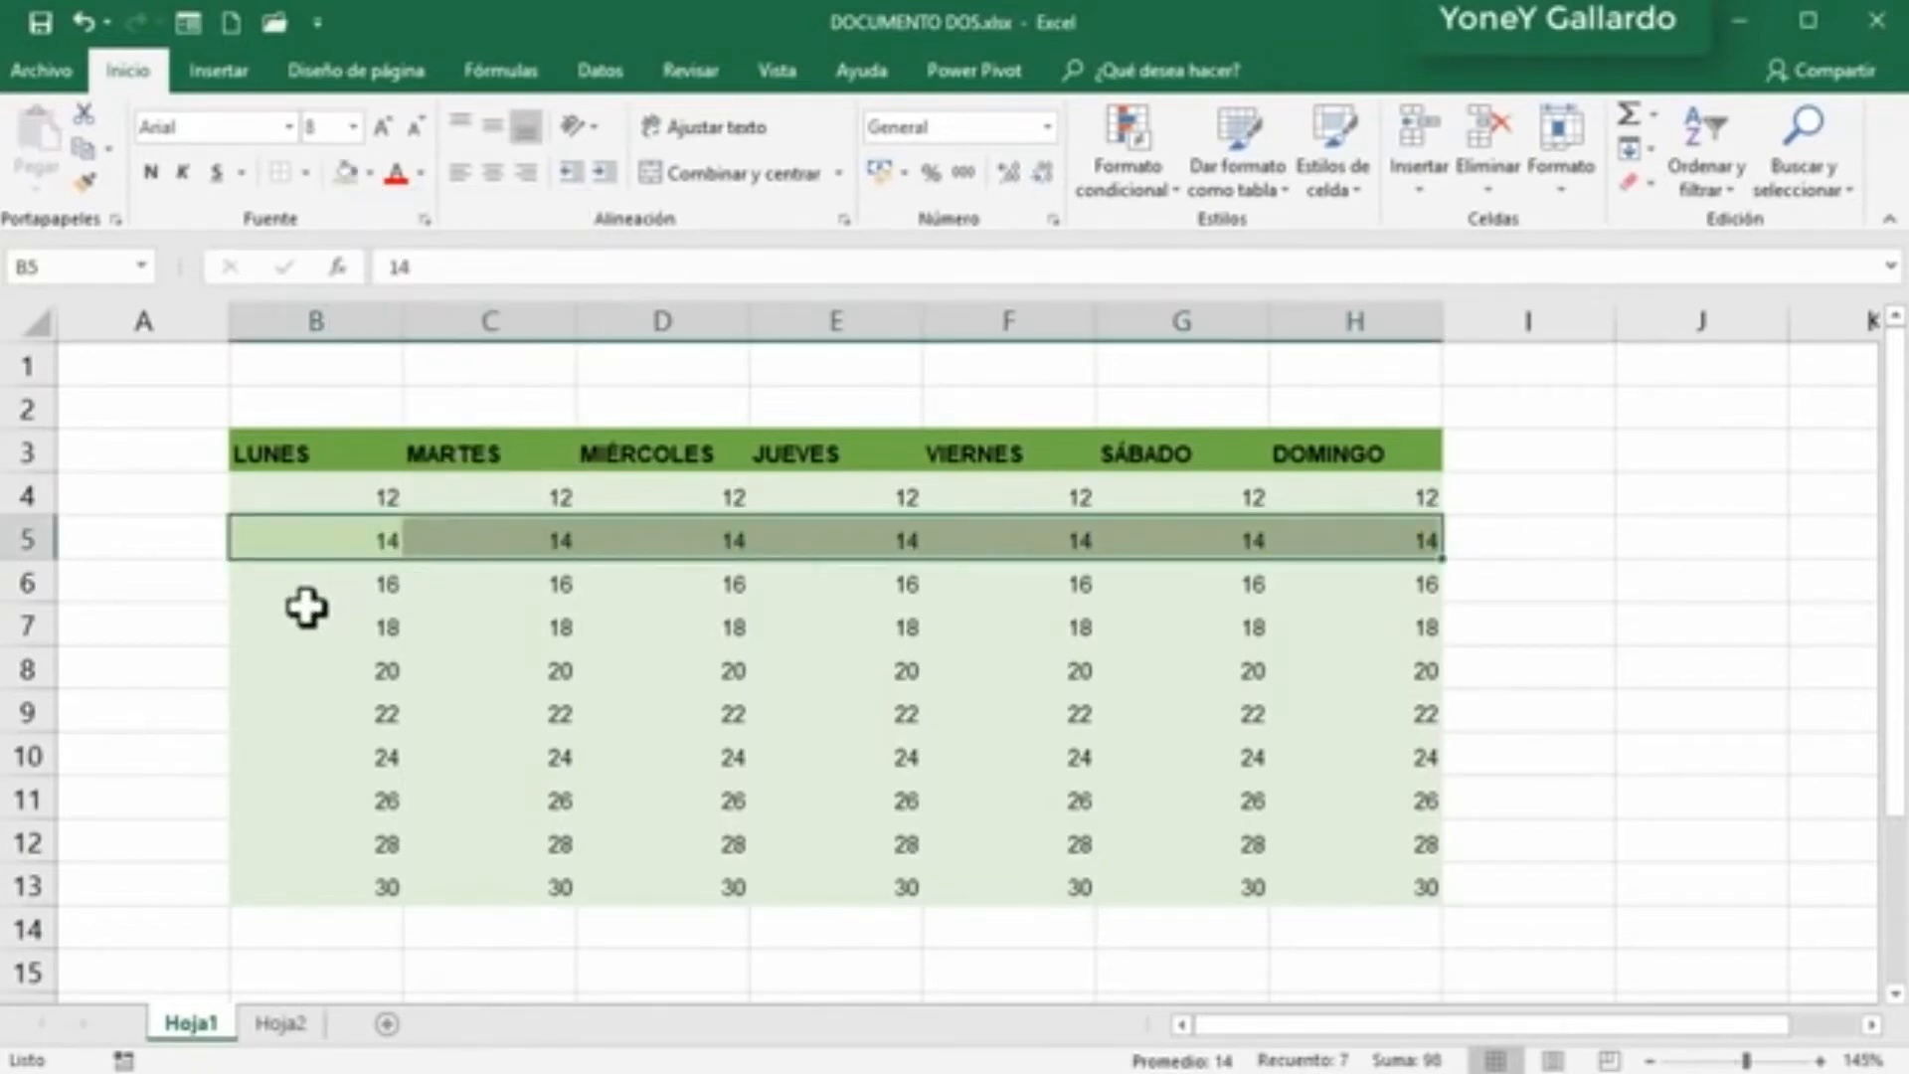
# Step: Apply the same darker light green fill to the alternate rows 7, 9, 11 and 13 of the table, columns B to H
pyautogui.moveTo(306, 607); pyautogui.dragTo(1329, 618)
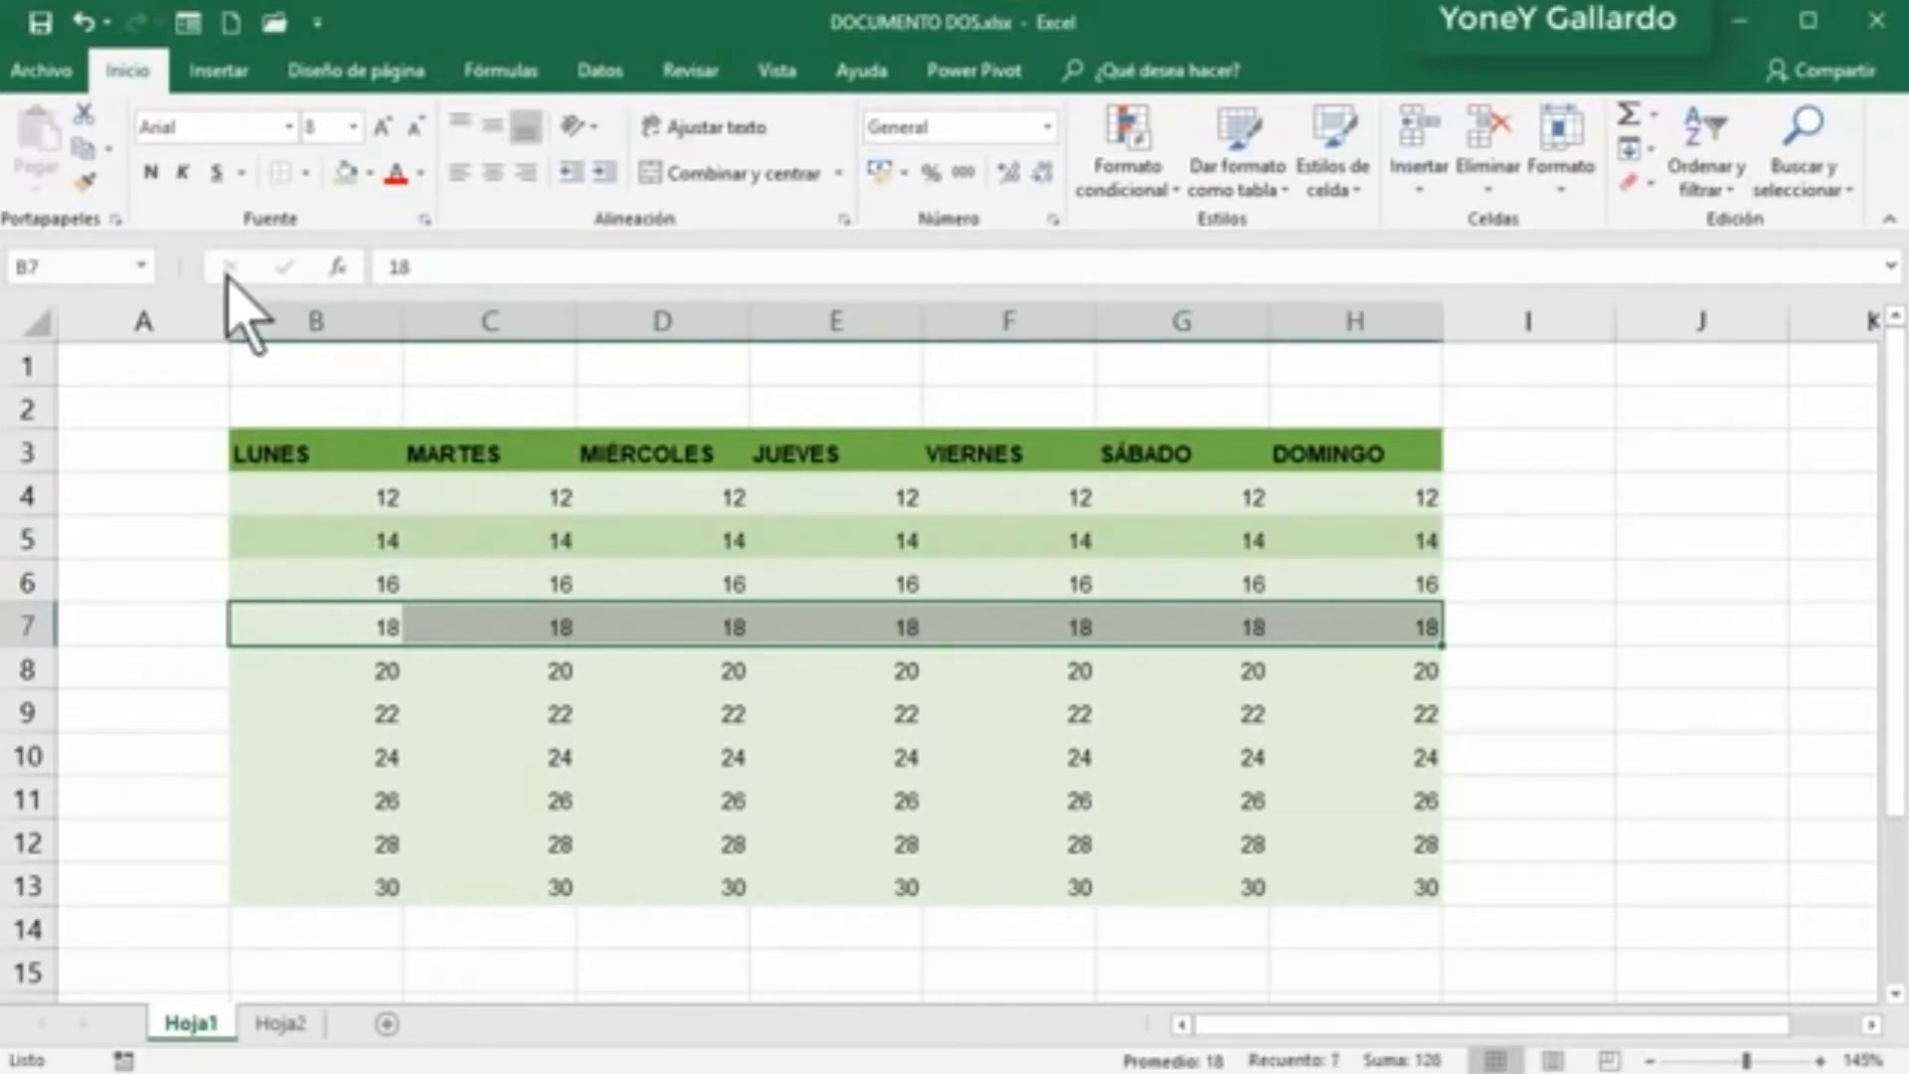
pyautogui.click(345, 174)
pyautogui.moveTo(299, 713); pyautogui.dragTo(1316, 713)
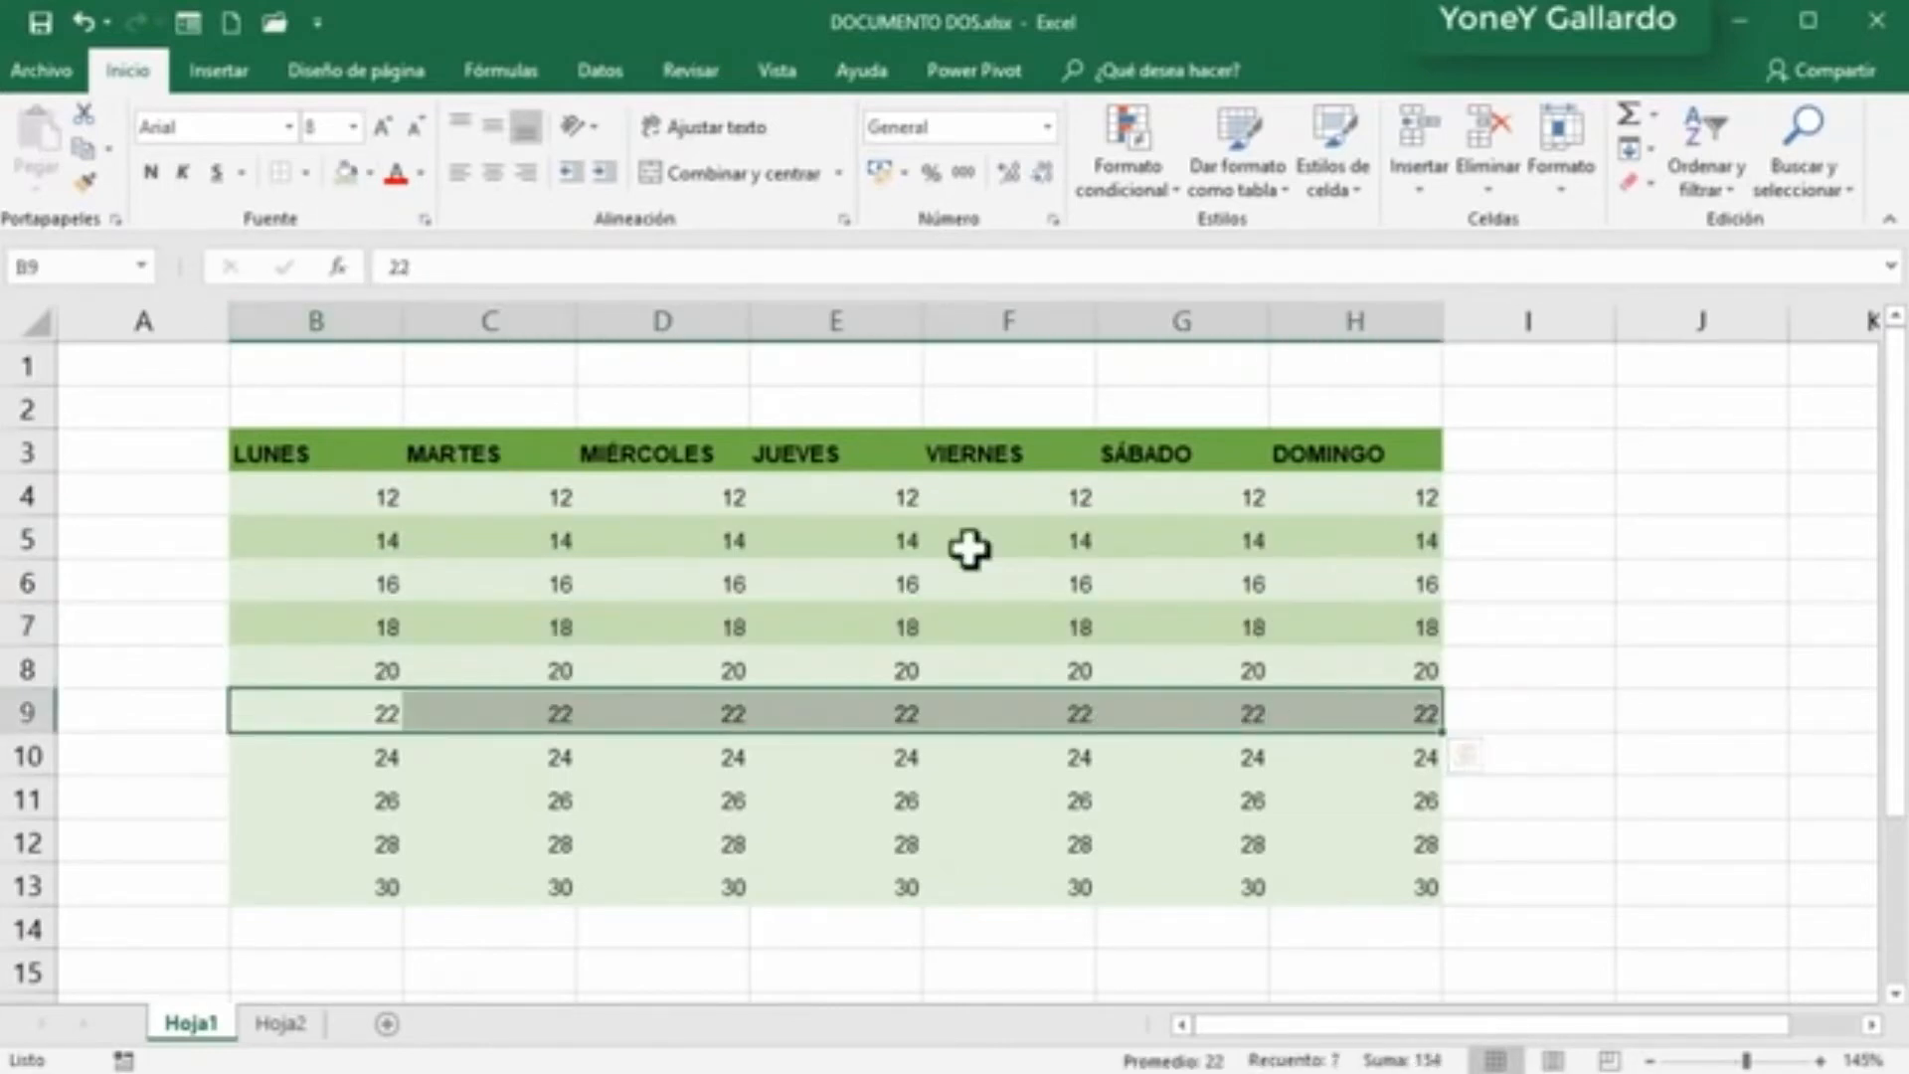
pyautogui.click(345, 174)
pyautogui.moveTo(307, 792); pyautogui.dragTo(1323, 792)
pyautogui.click(345, 174)
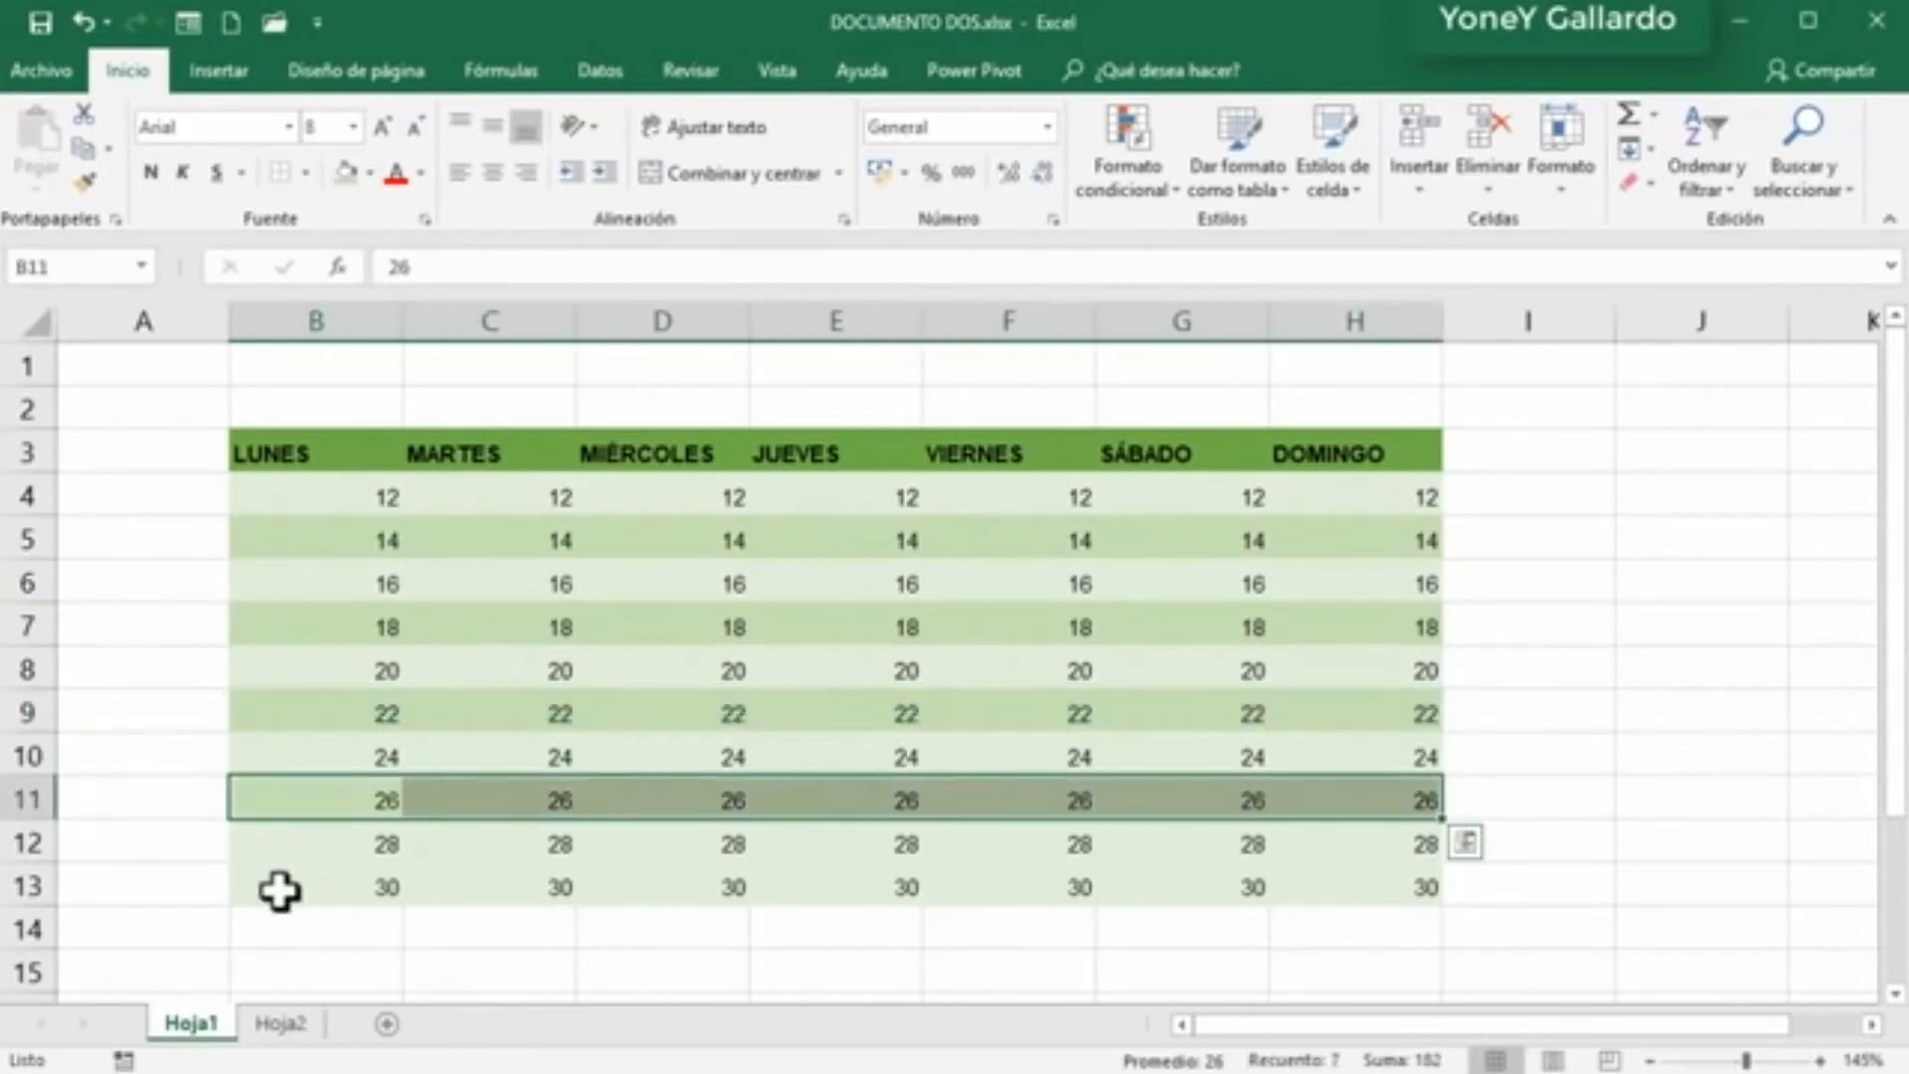
pyautogui.moveTo(280, 891); pyautogui.dragTo(1277, 893)
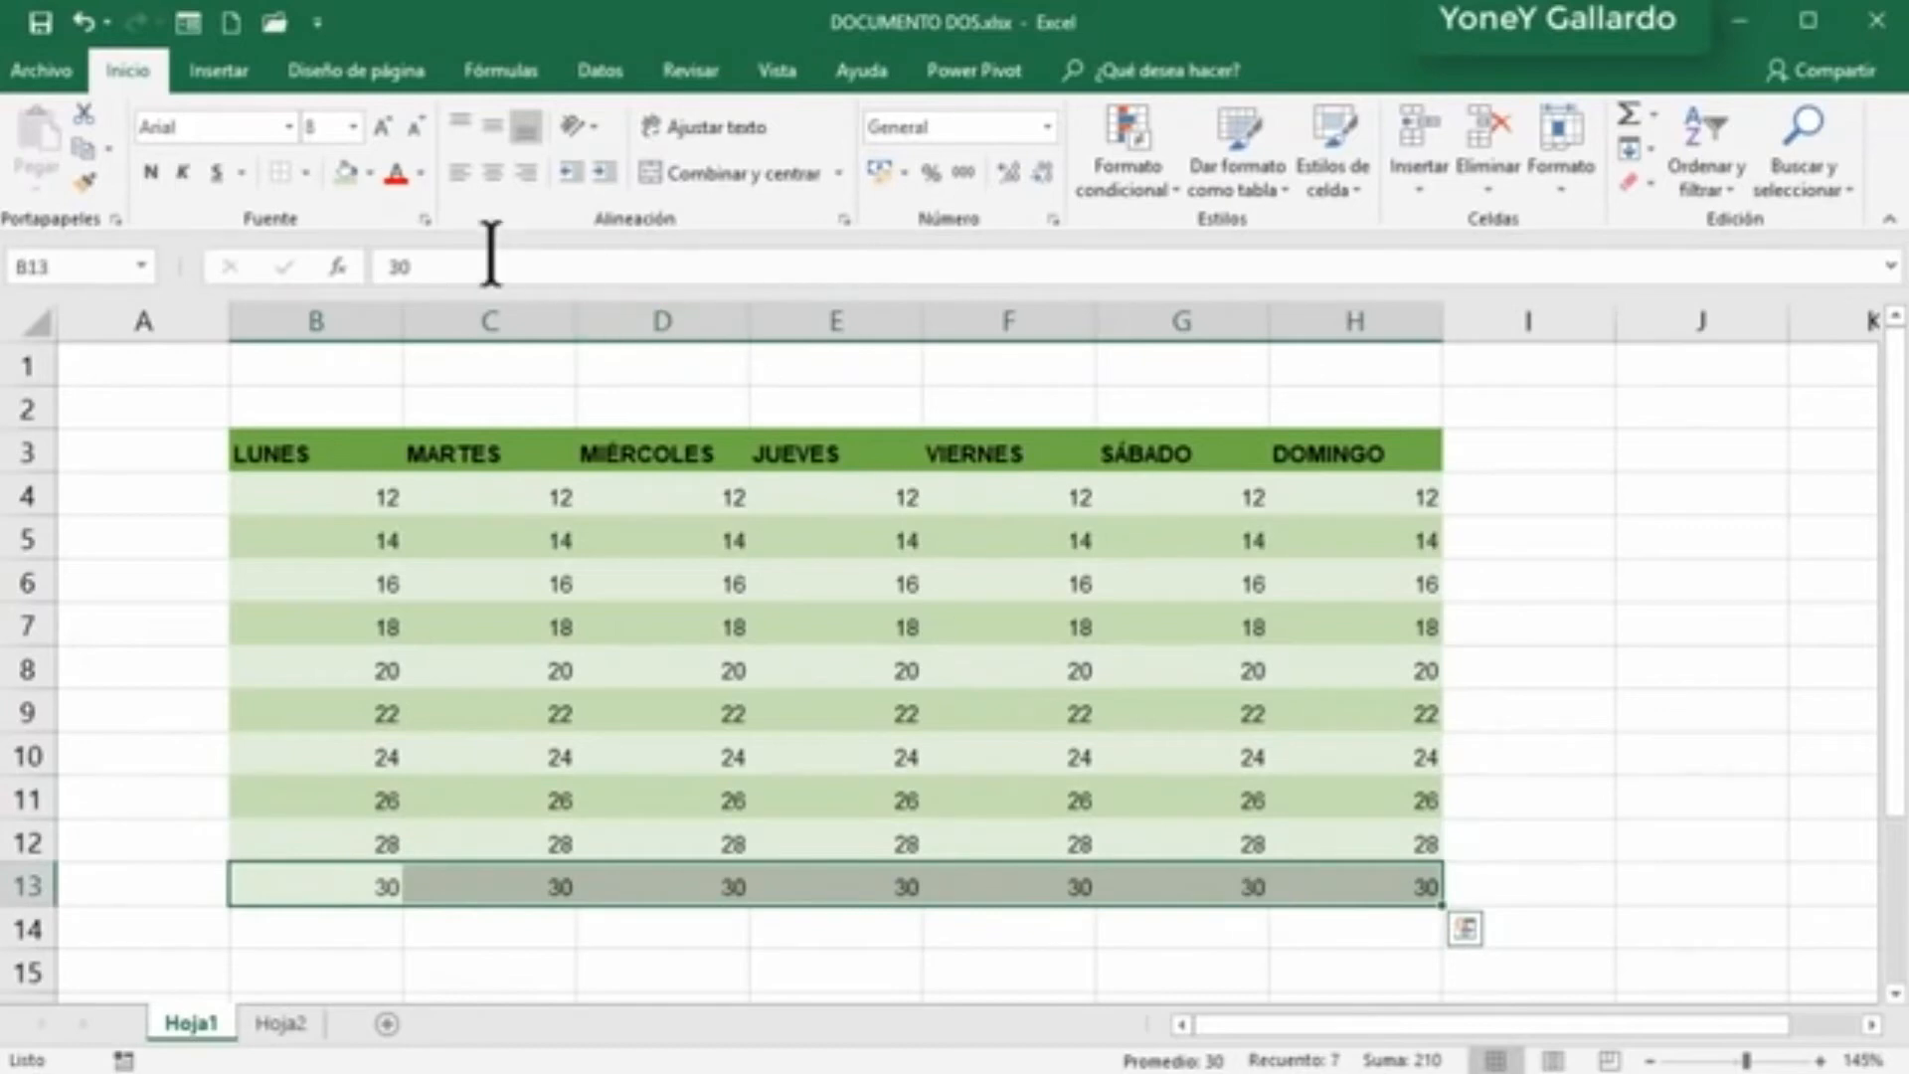
pyautogui.click(345, 174)
pyautogui.click(1531, 877)
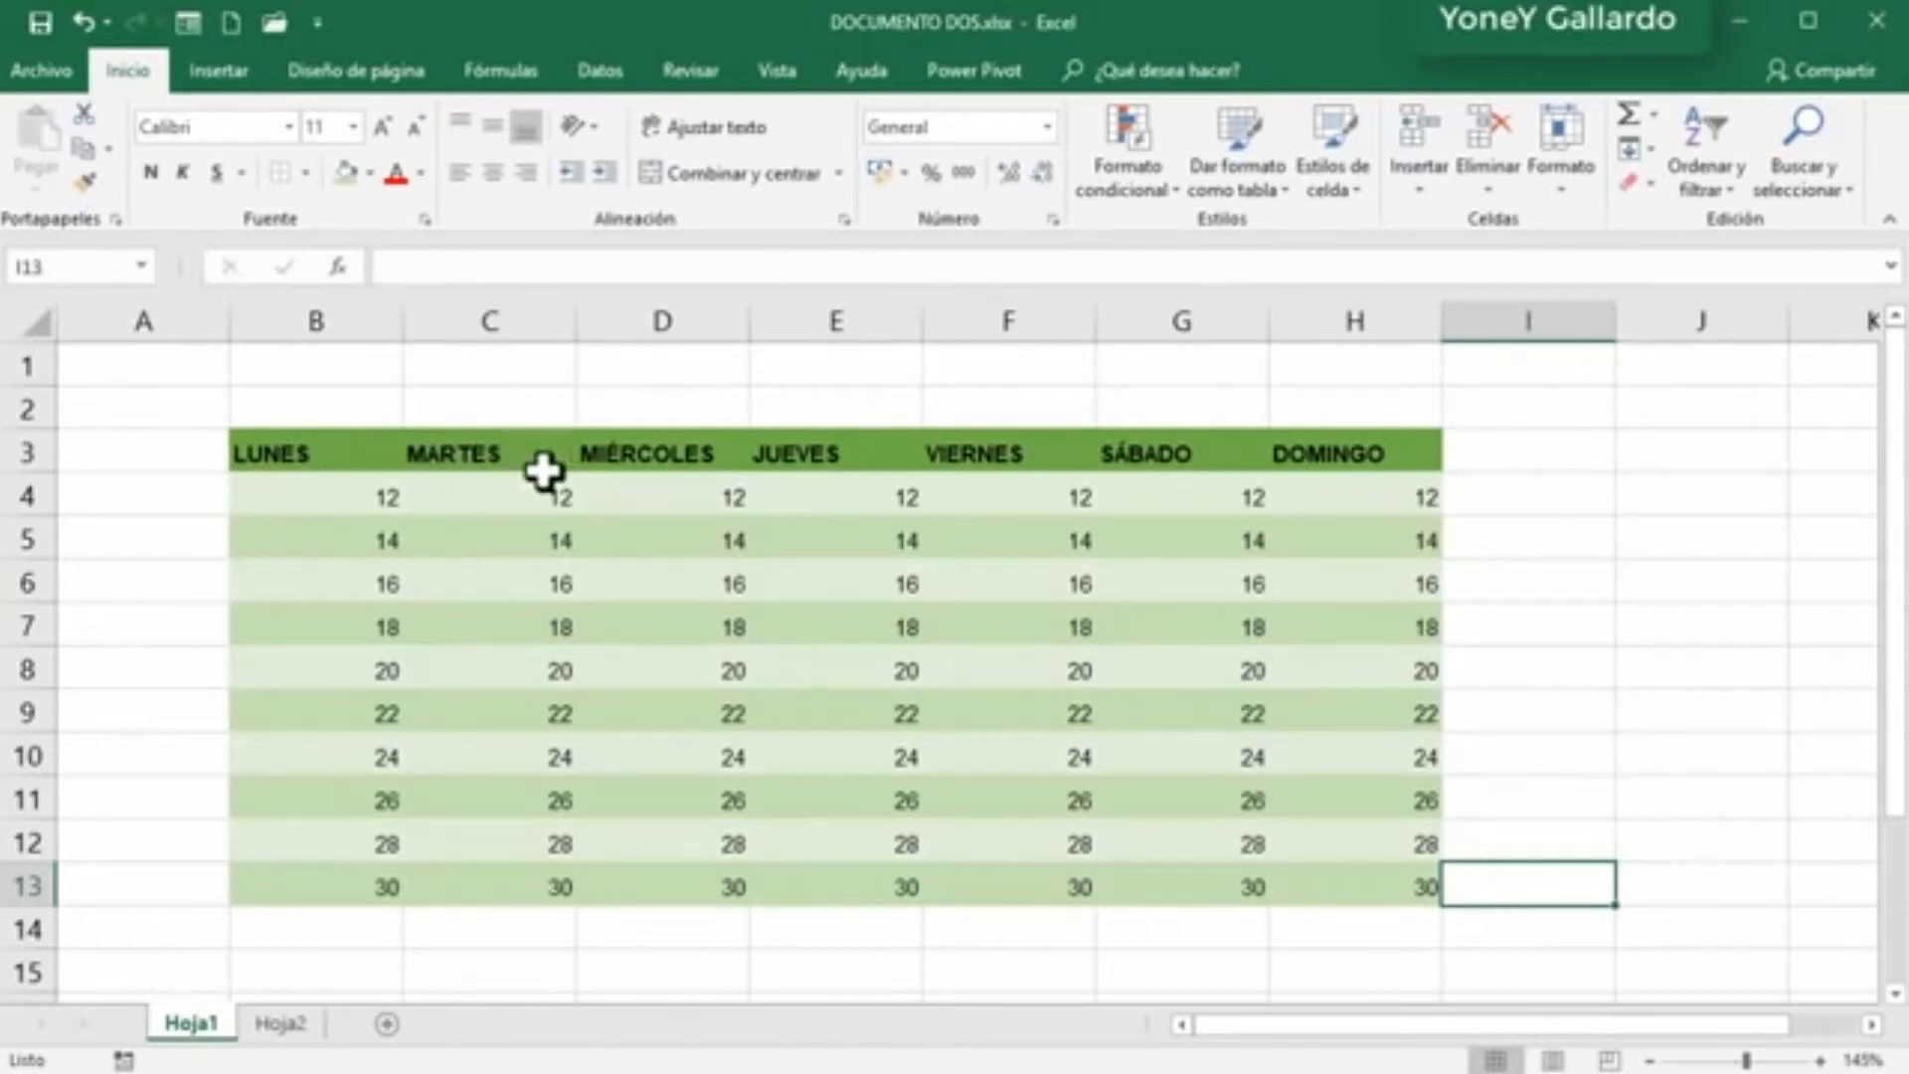
# Step: Change the font colour of the header cells B3:H3 to white
pyautogui.moveTo(311, 452); pyautogui.dragTo(1382, 453)
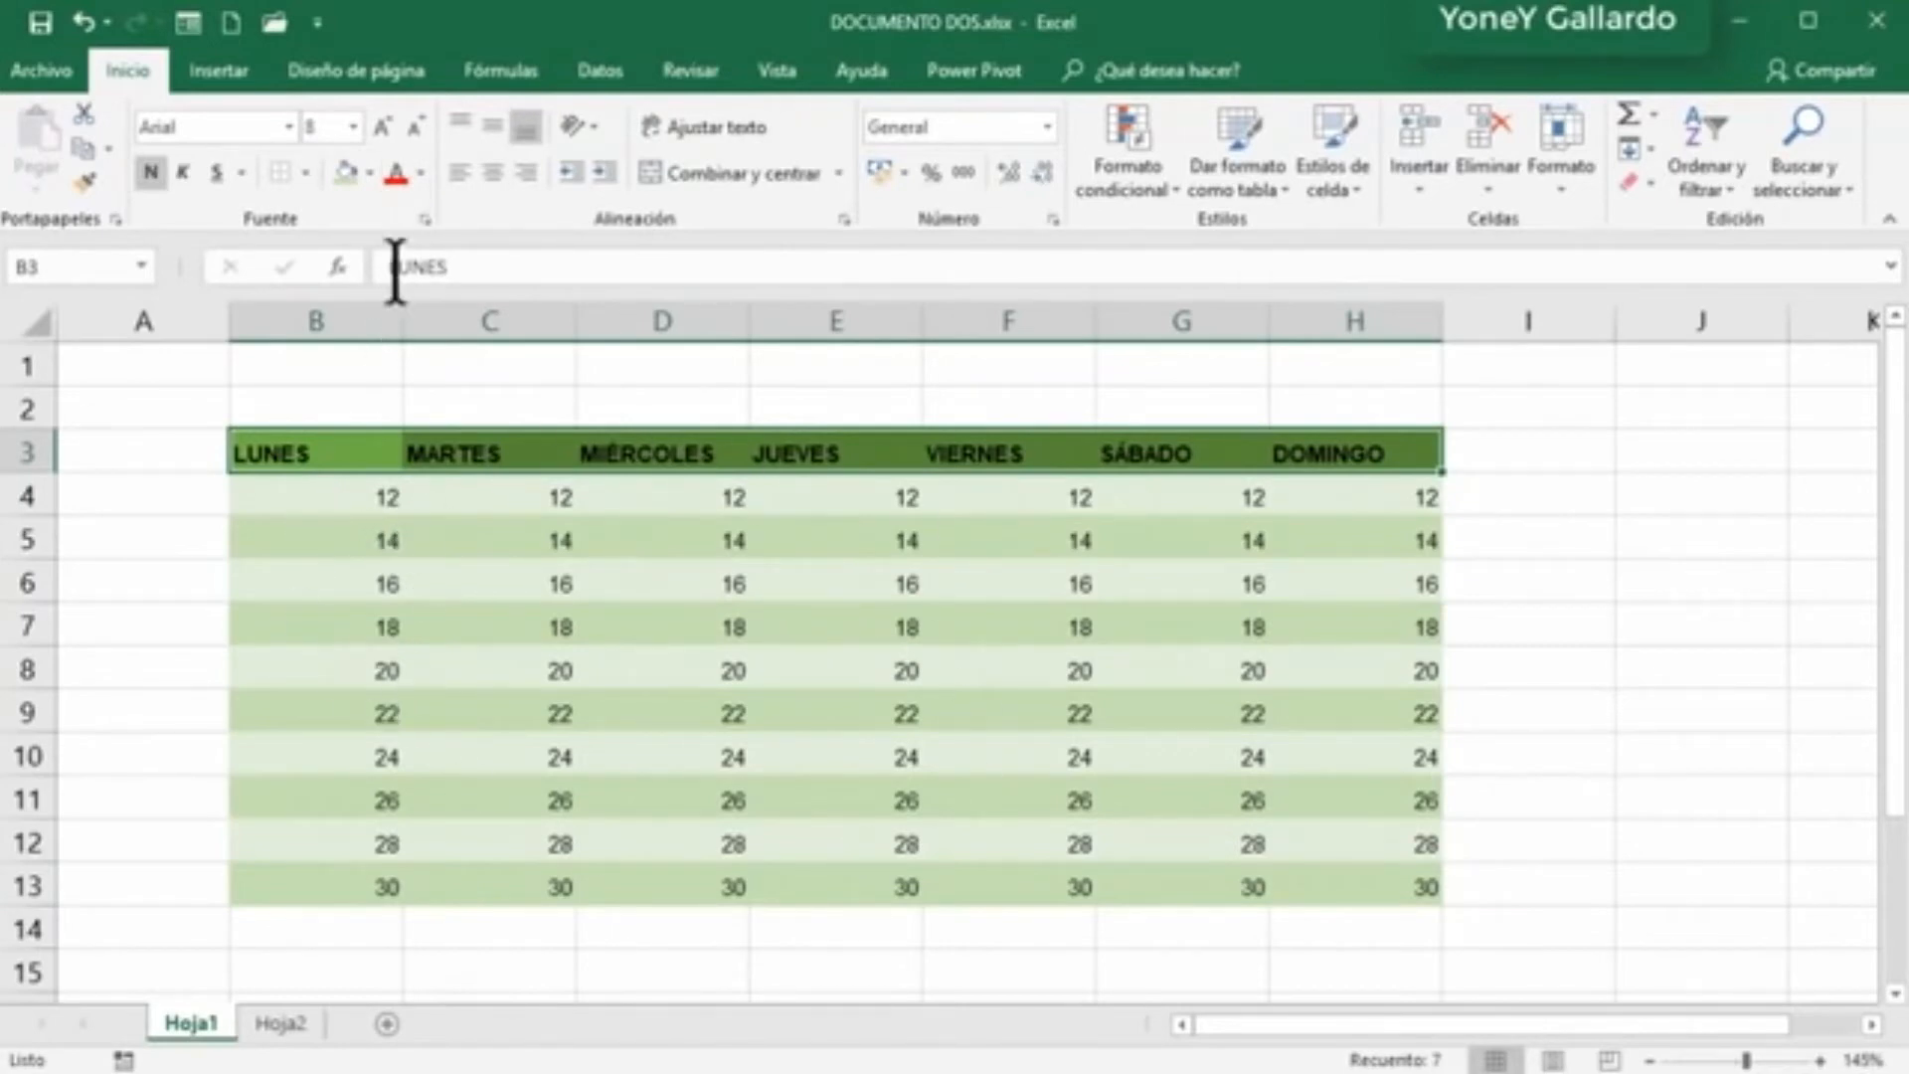
pyautogui.click(423, 175)
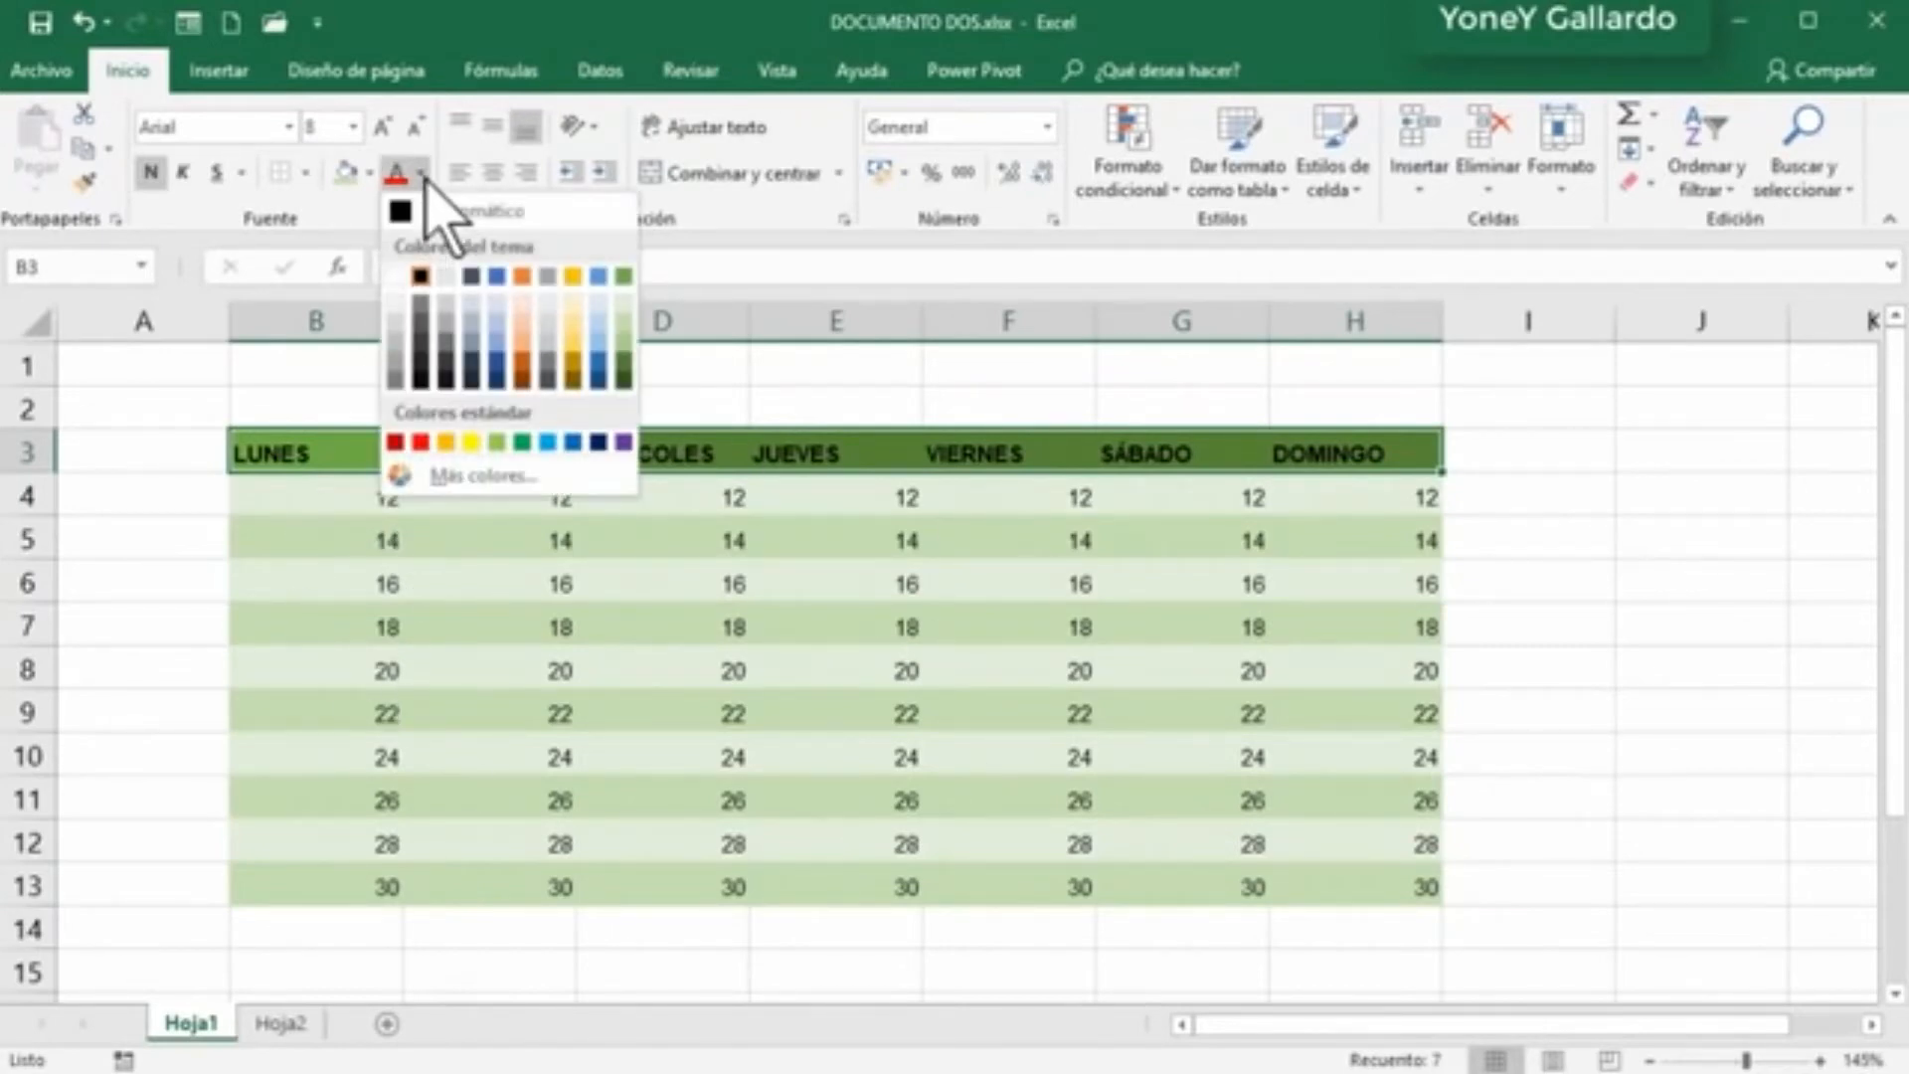
pyautogui.click(394, 276)
pyautogui.click(1570, 557)
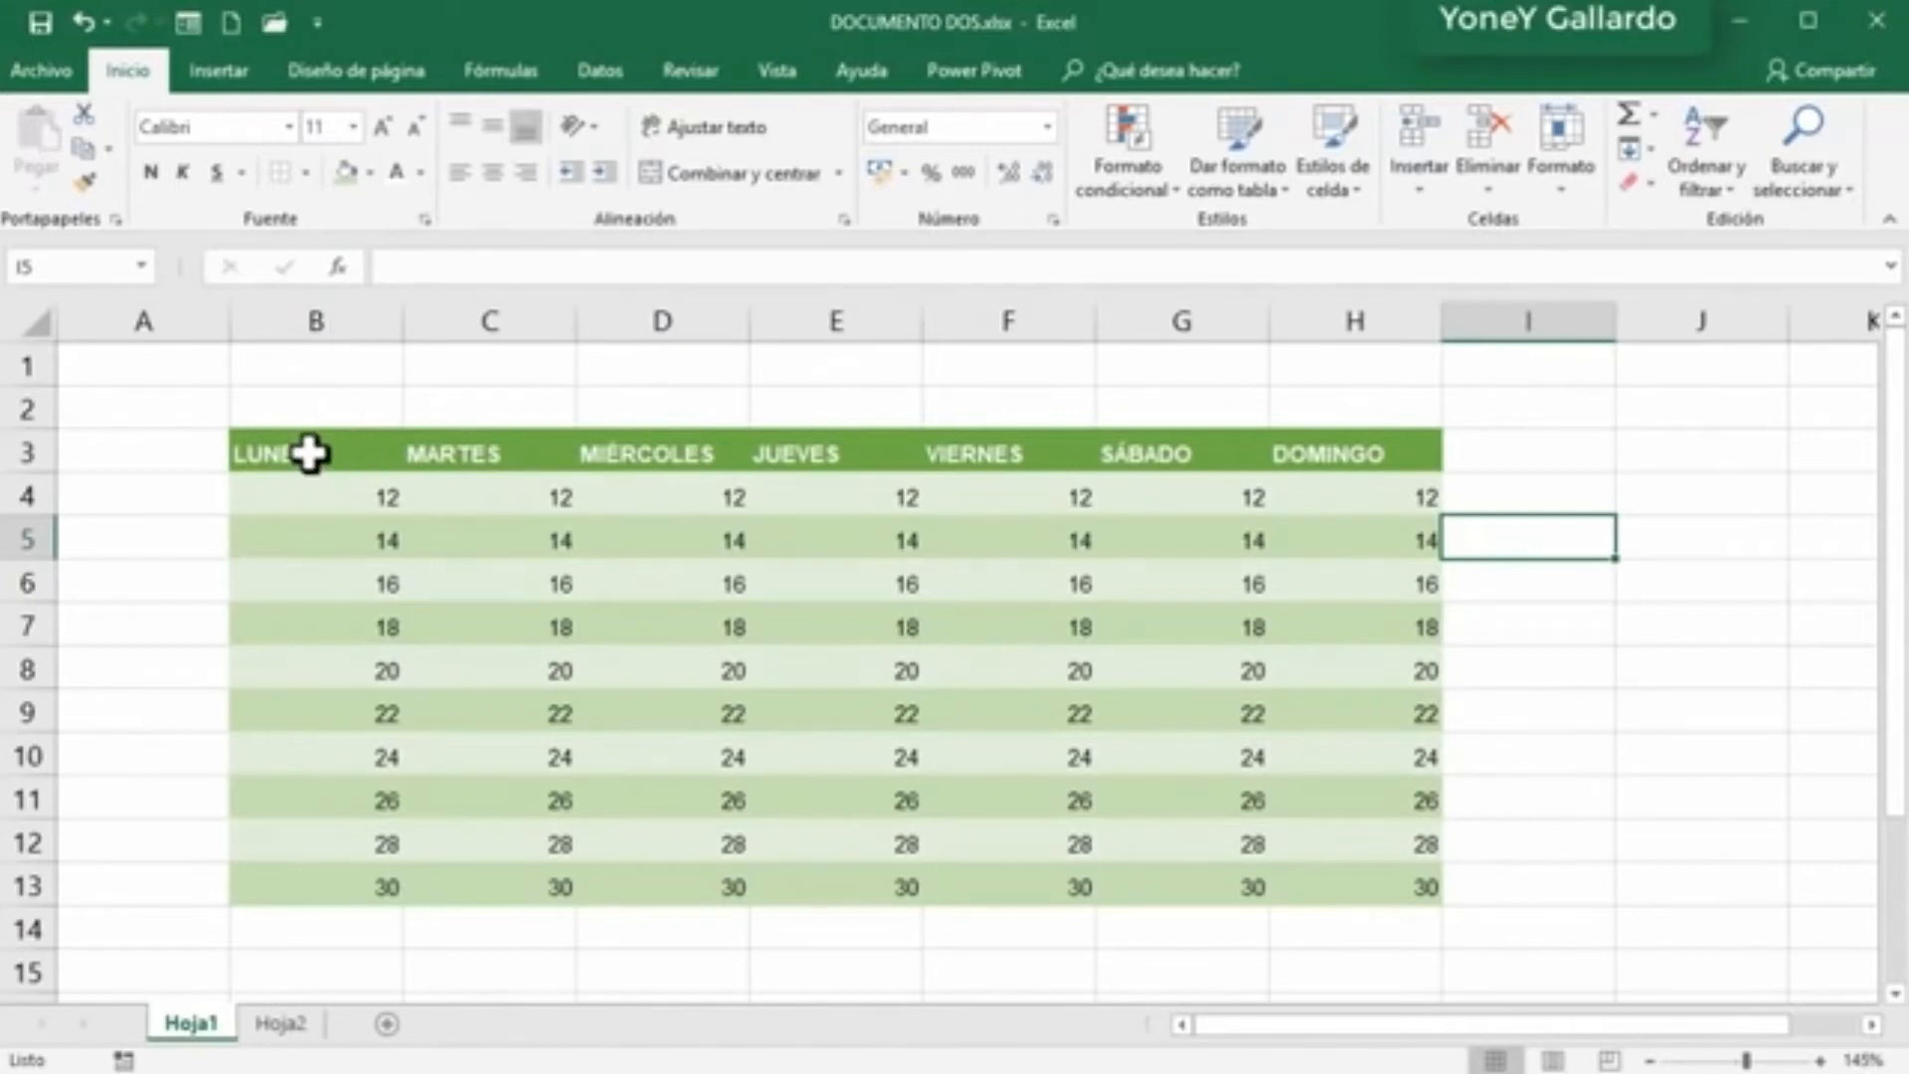
# Step: Look through the font sizes available for the header cells B3:H3 without choosing one
pyautogui.moveTo(320, 459); pyautogui.dragTo(1340, 458)
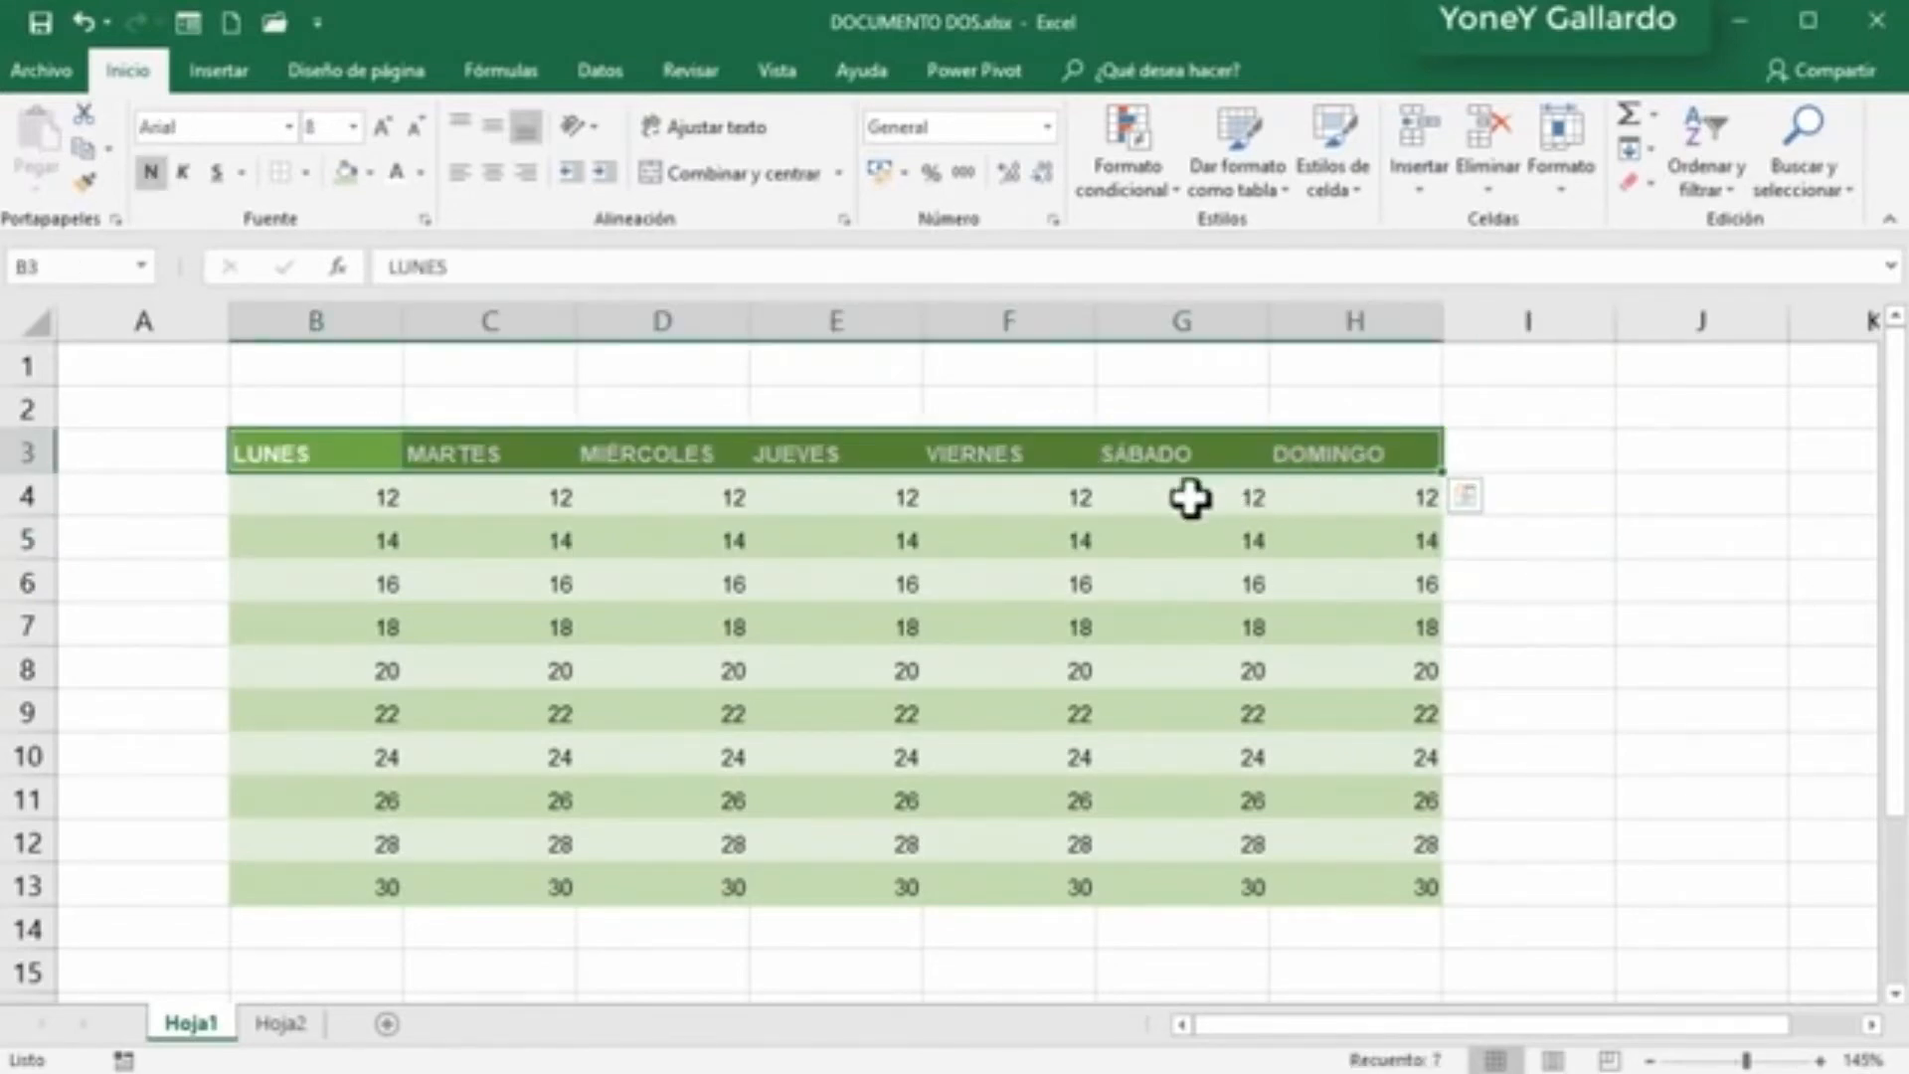
pyautogui.click(353, 126)
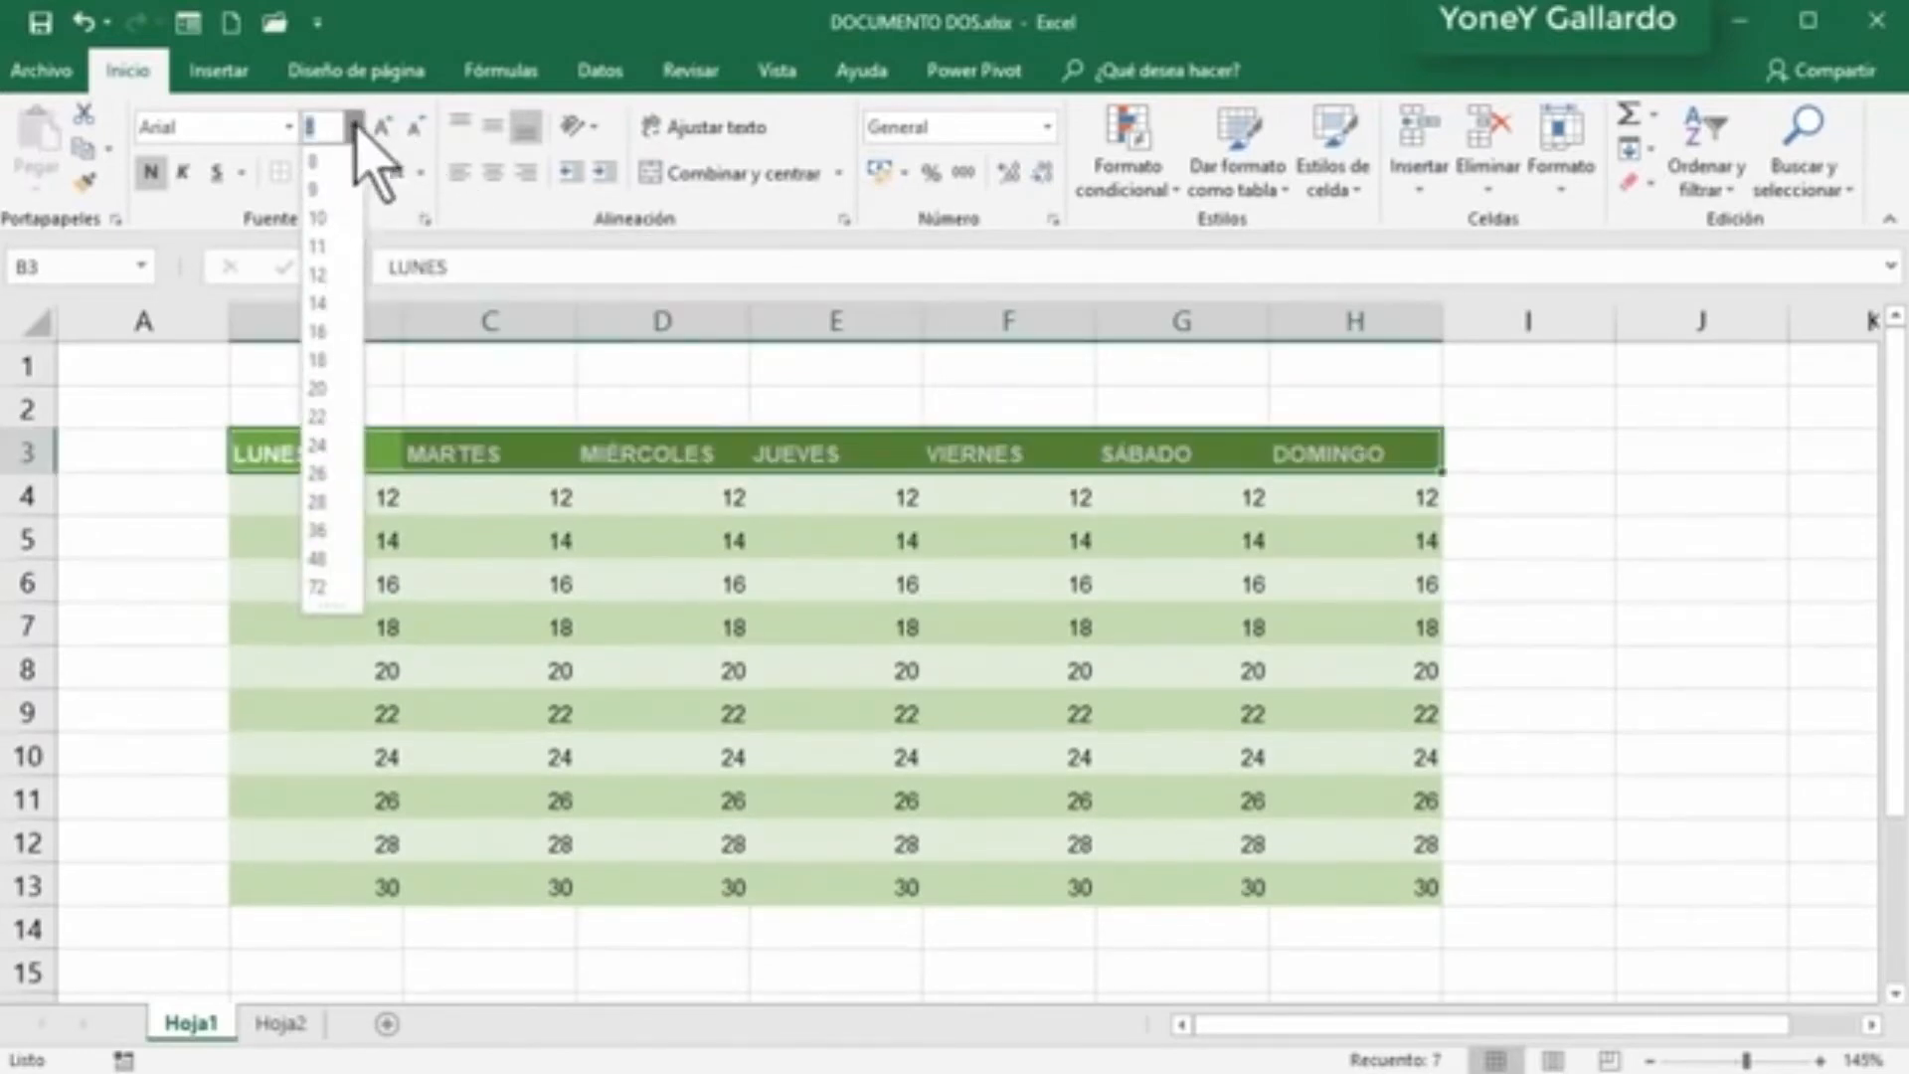
pyautogui.click(435, 32)
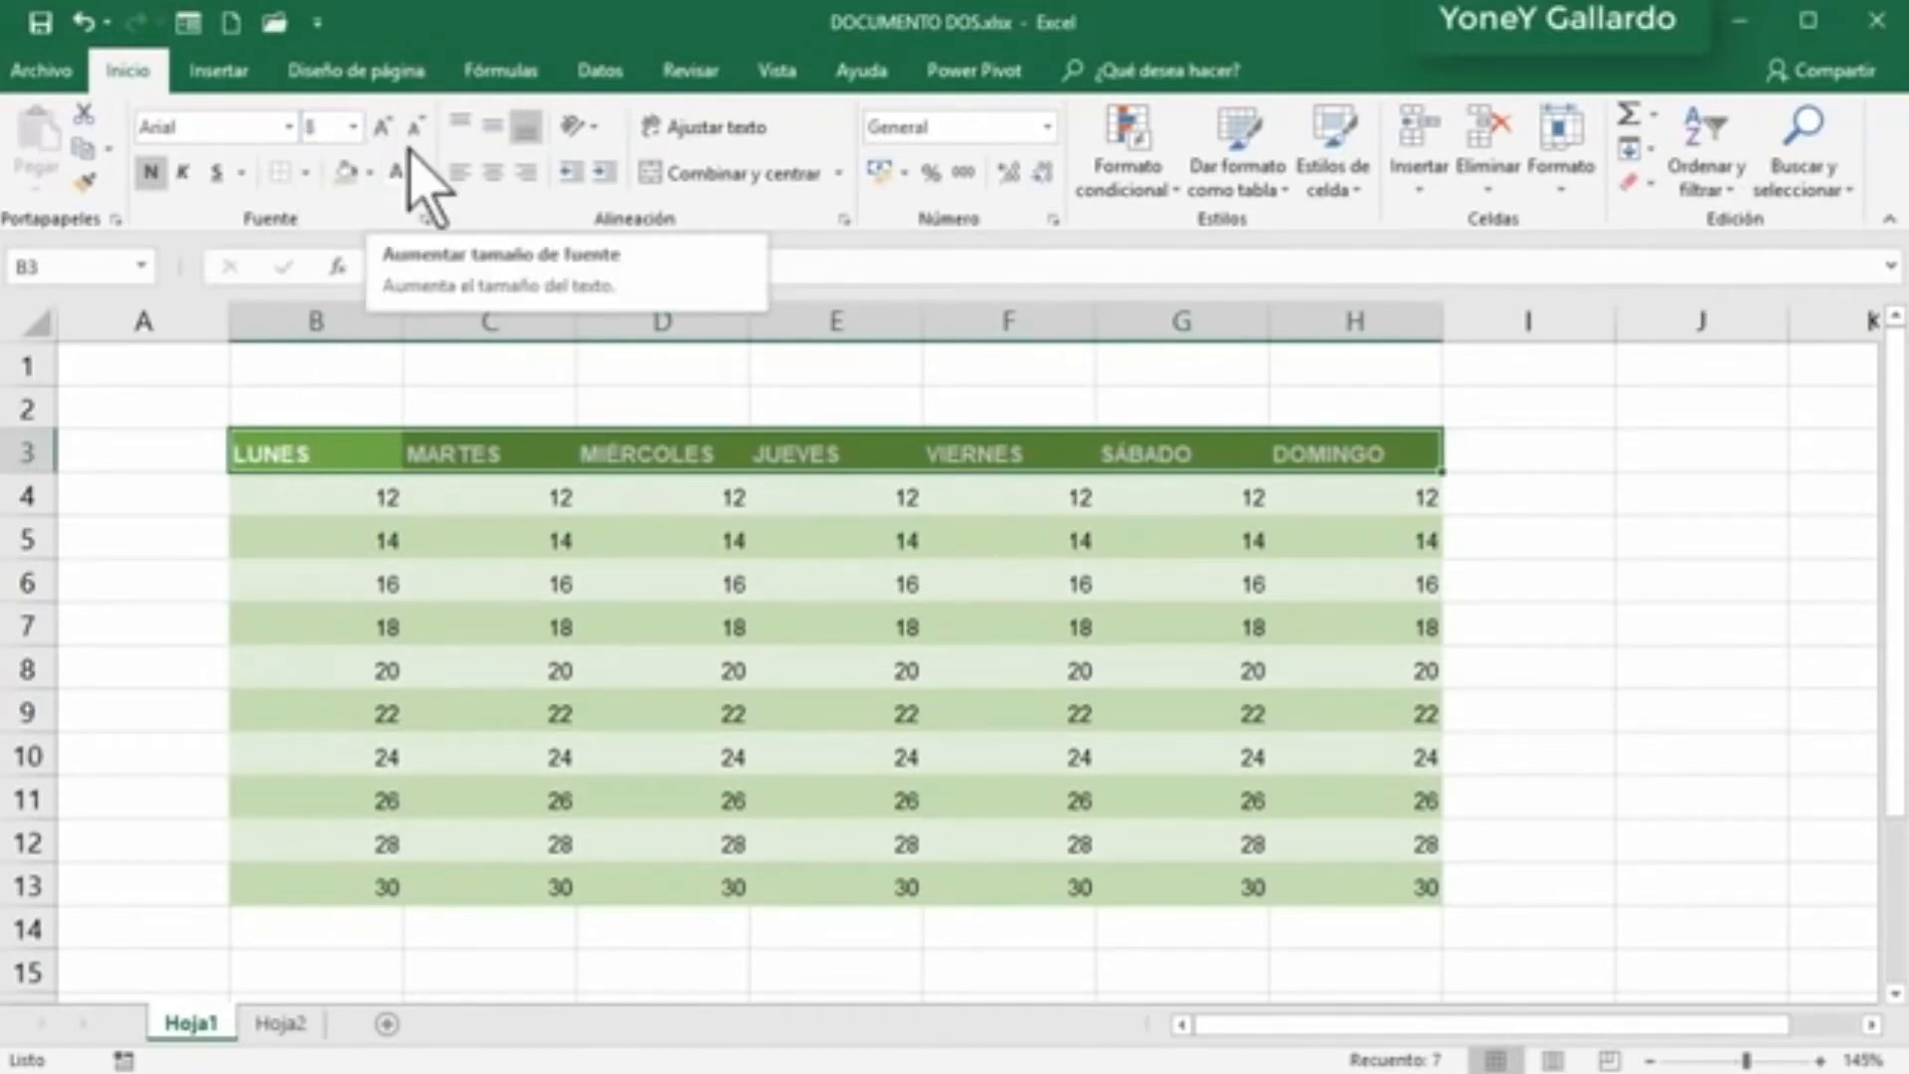
# Step: Increase the font size of the header cells B3:H3 step by step up to 16
pyautogui.click(384, 125)
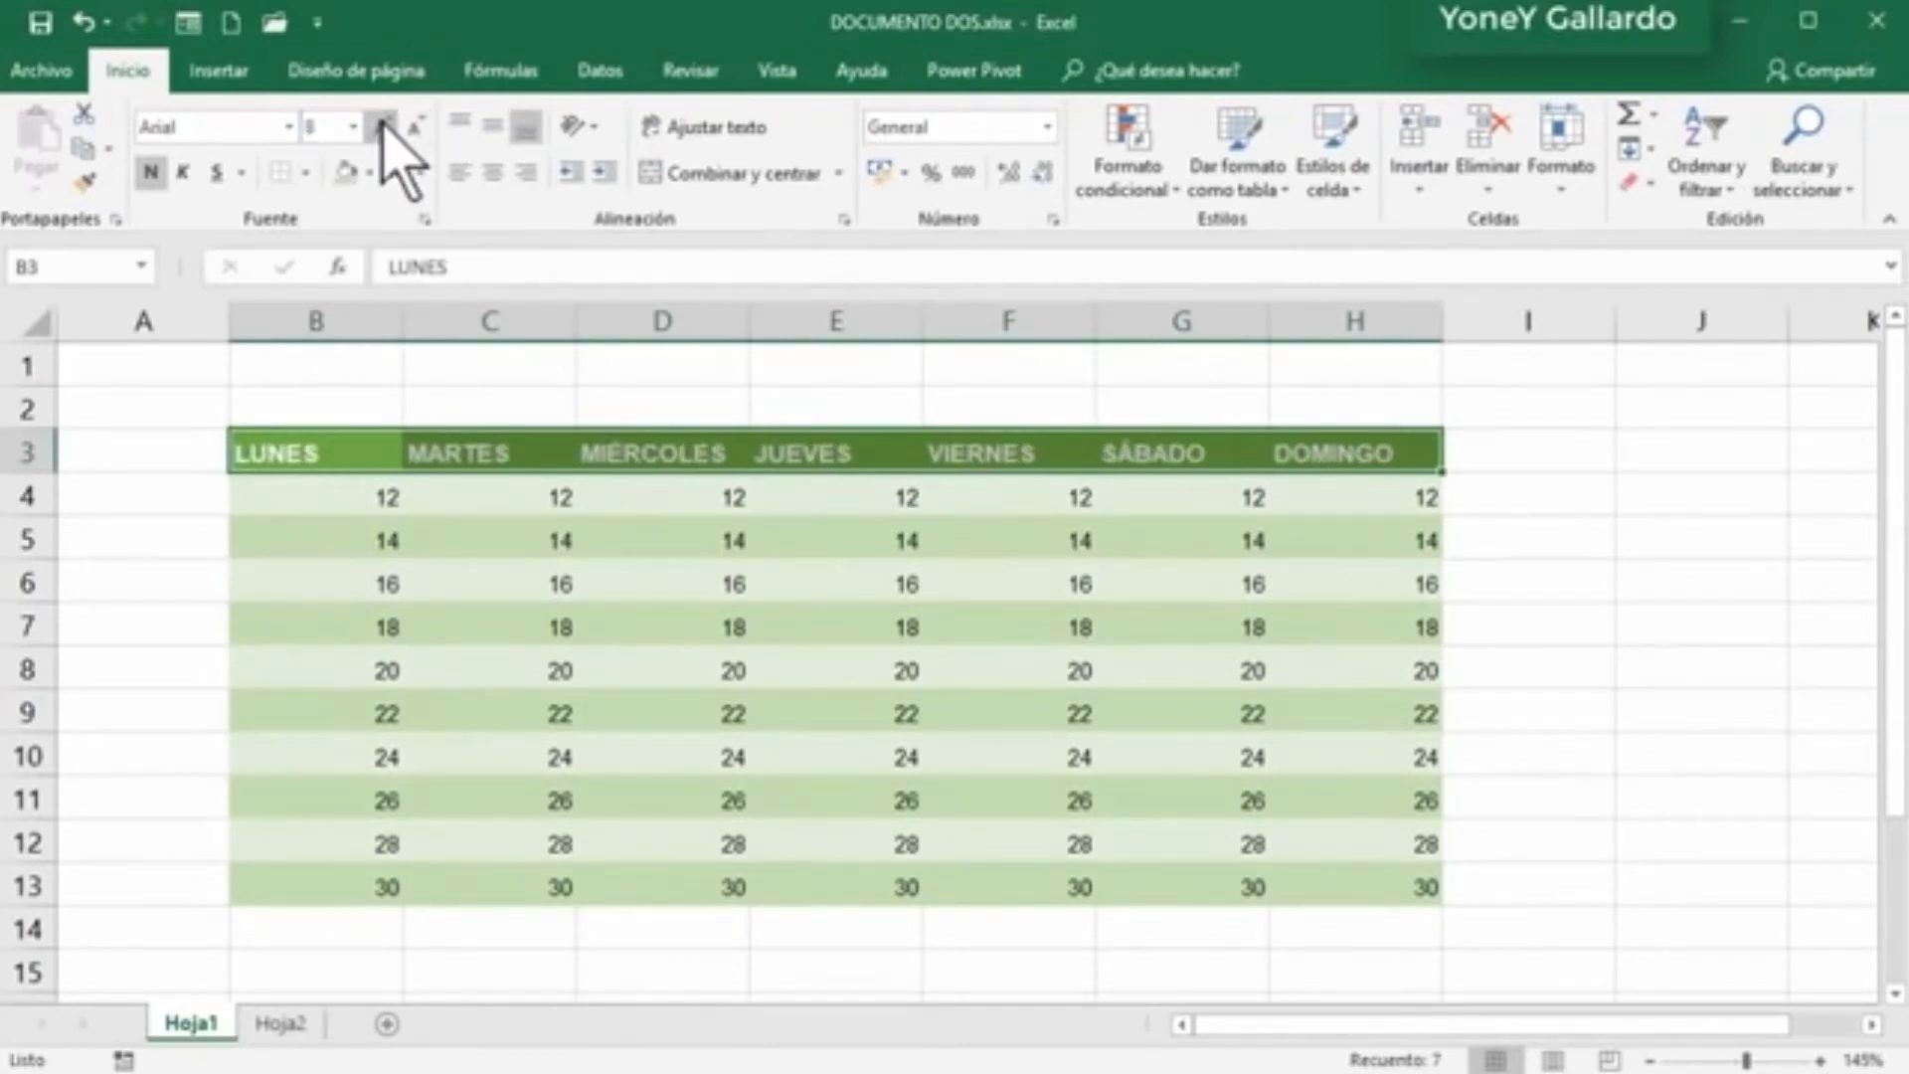
pyautogui.click(384, 126)
pyautogui.click(383, 126)
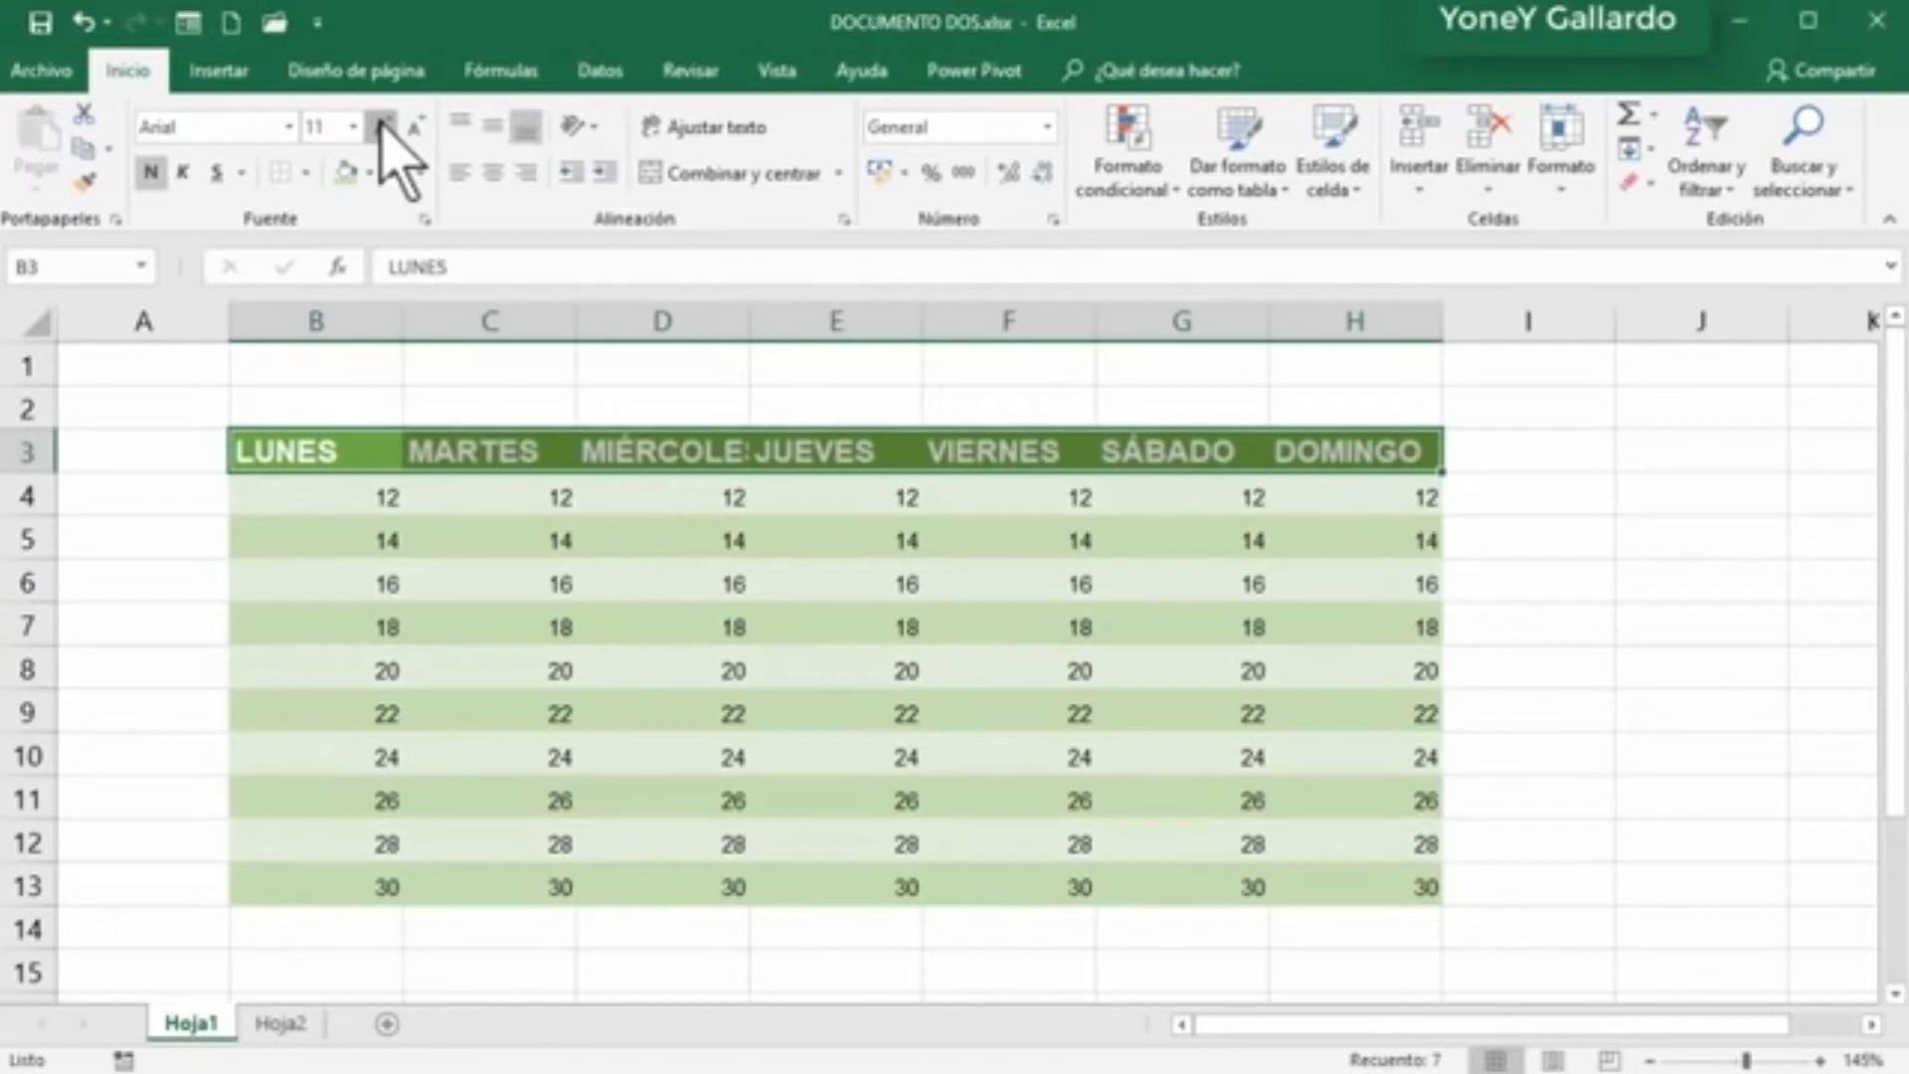
pyautogui.click(384, 125)
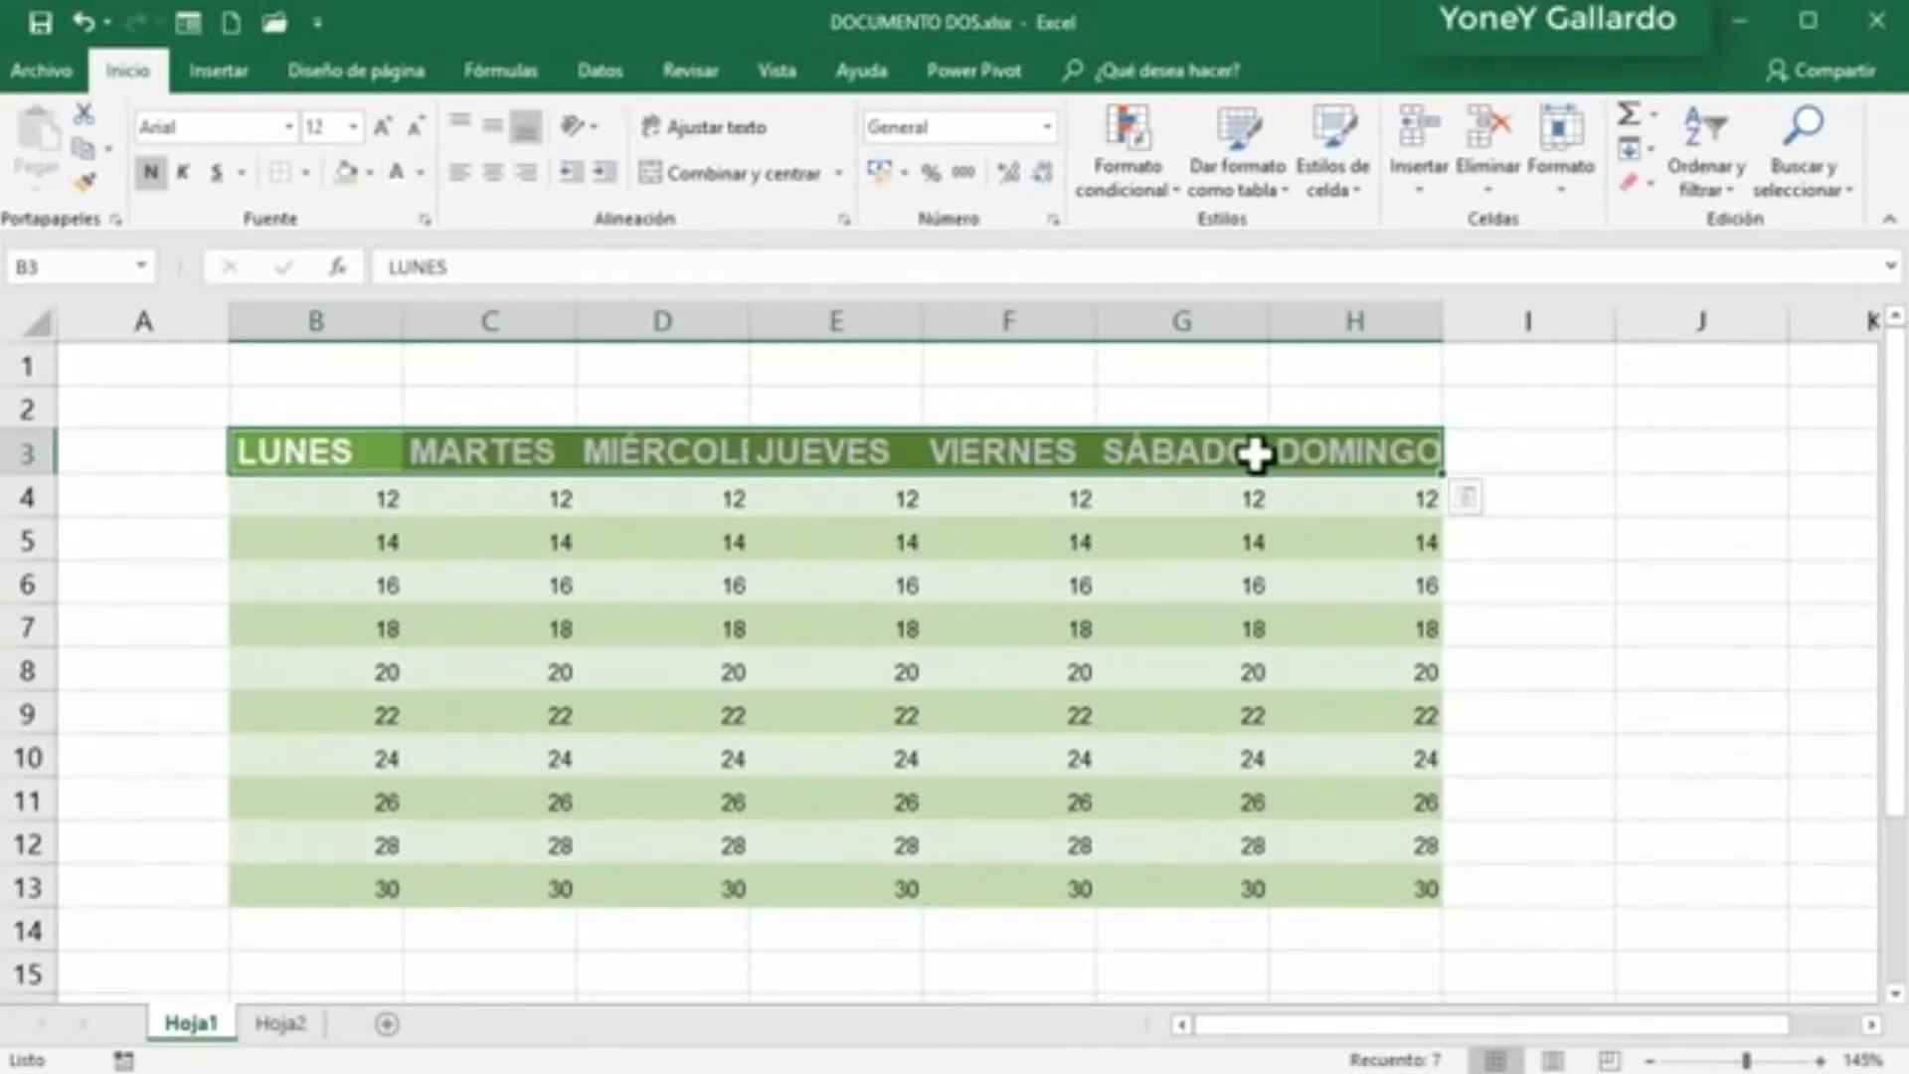
pyautogui.click(383, 126)
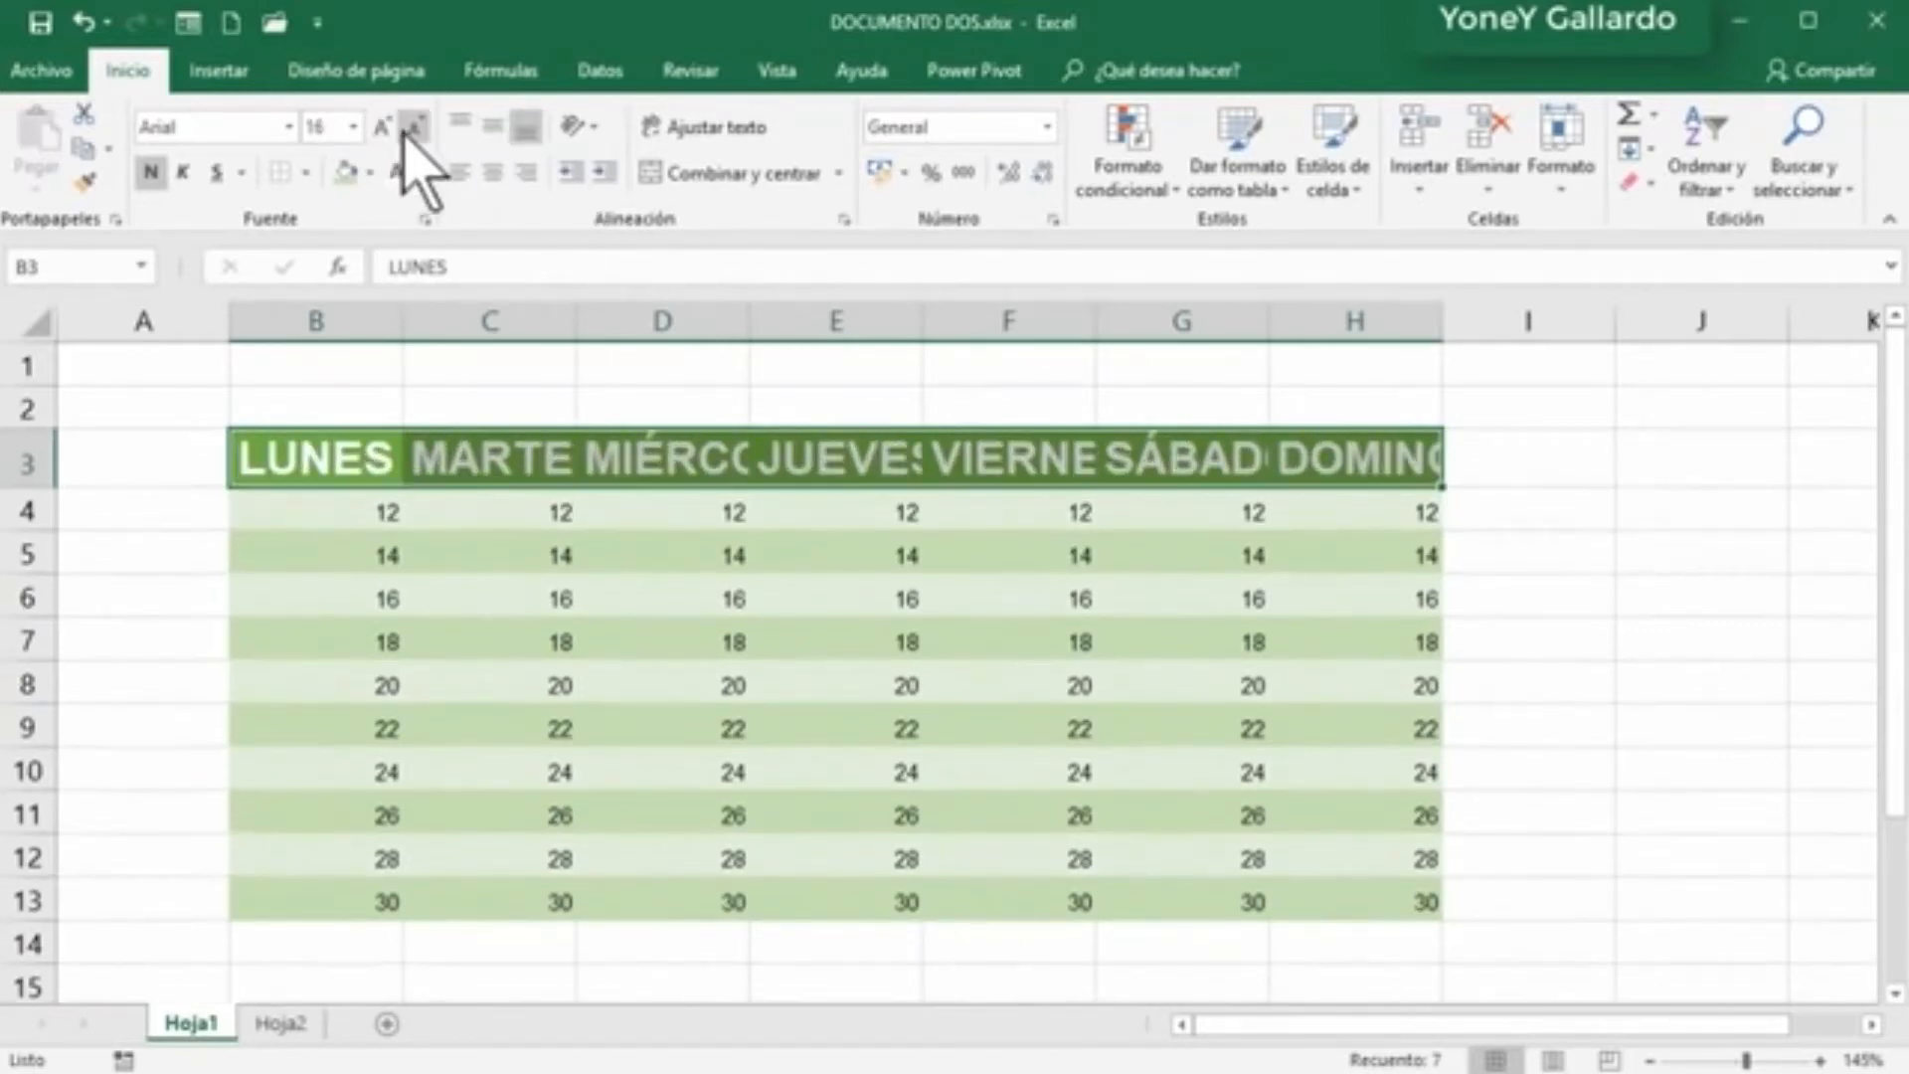
# Step: Decrease the font size of the header cells B3:H3 step by step to 9
pyautogui.click(416, 126)
pyautogui.click(415, 127)
pyautogui.click(416, 127)
pyautogui.click(415, 127)
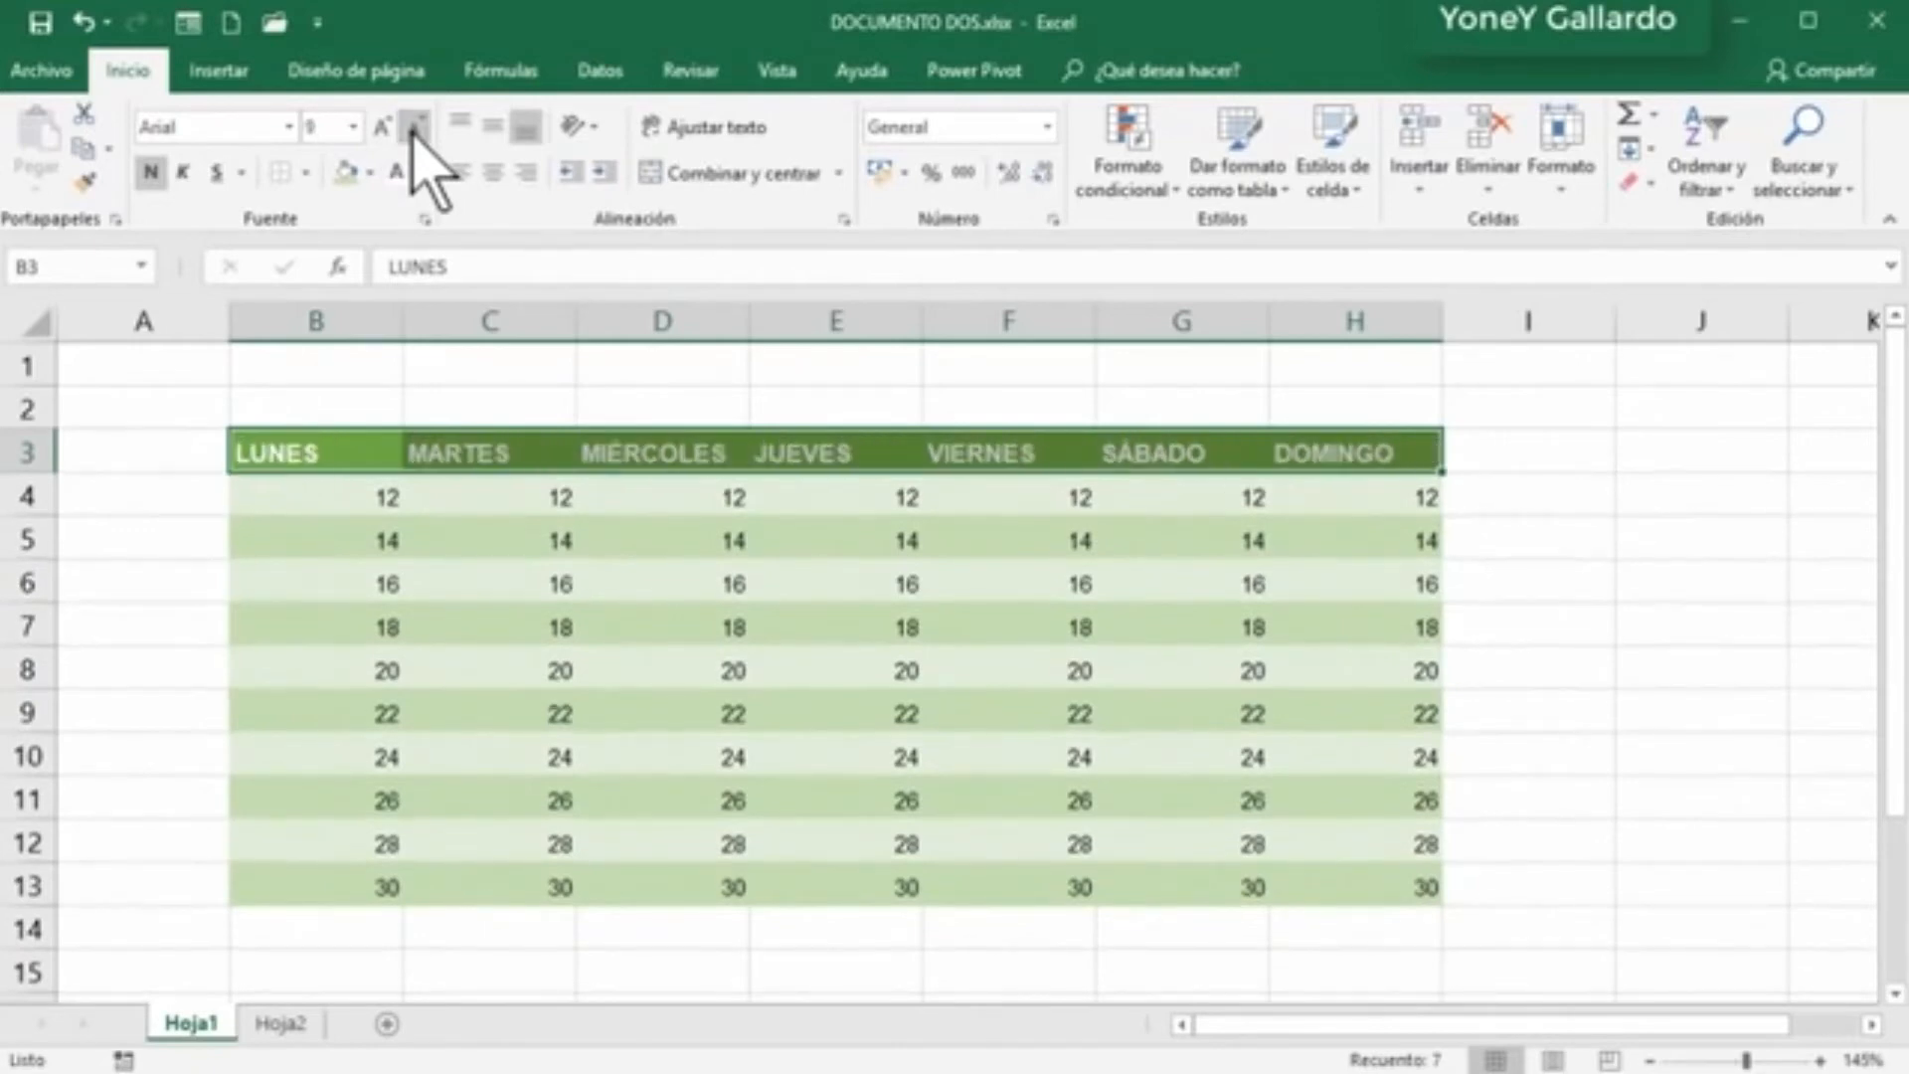
pyautogui.click(384, 125)
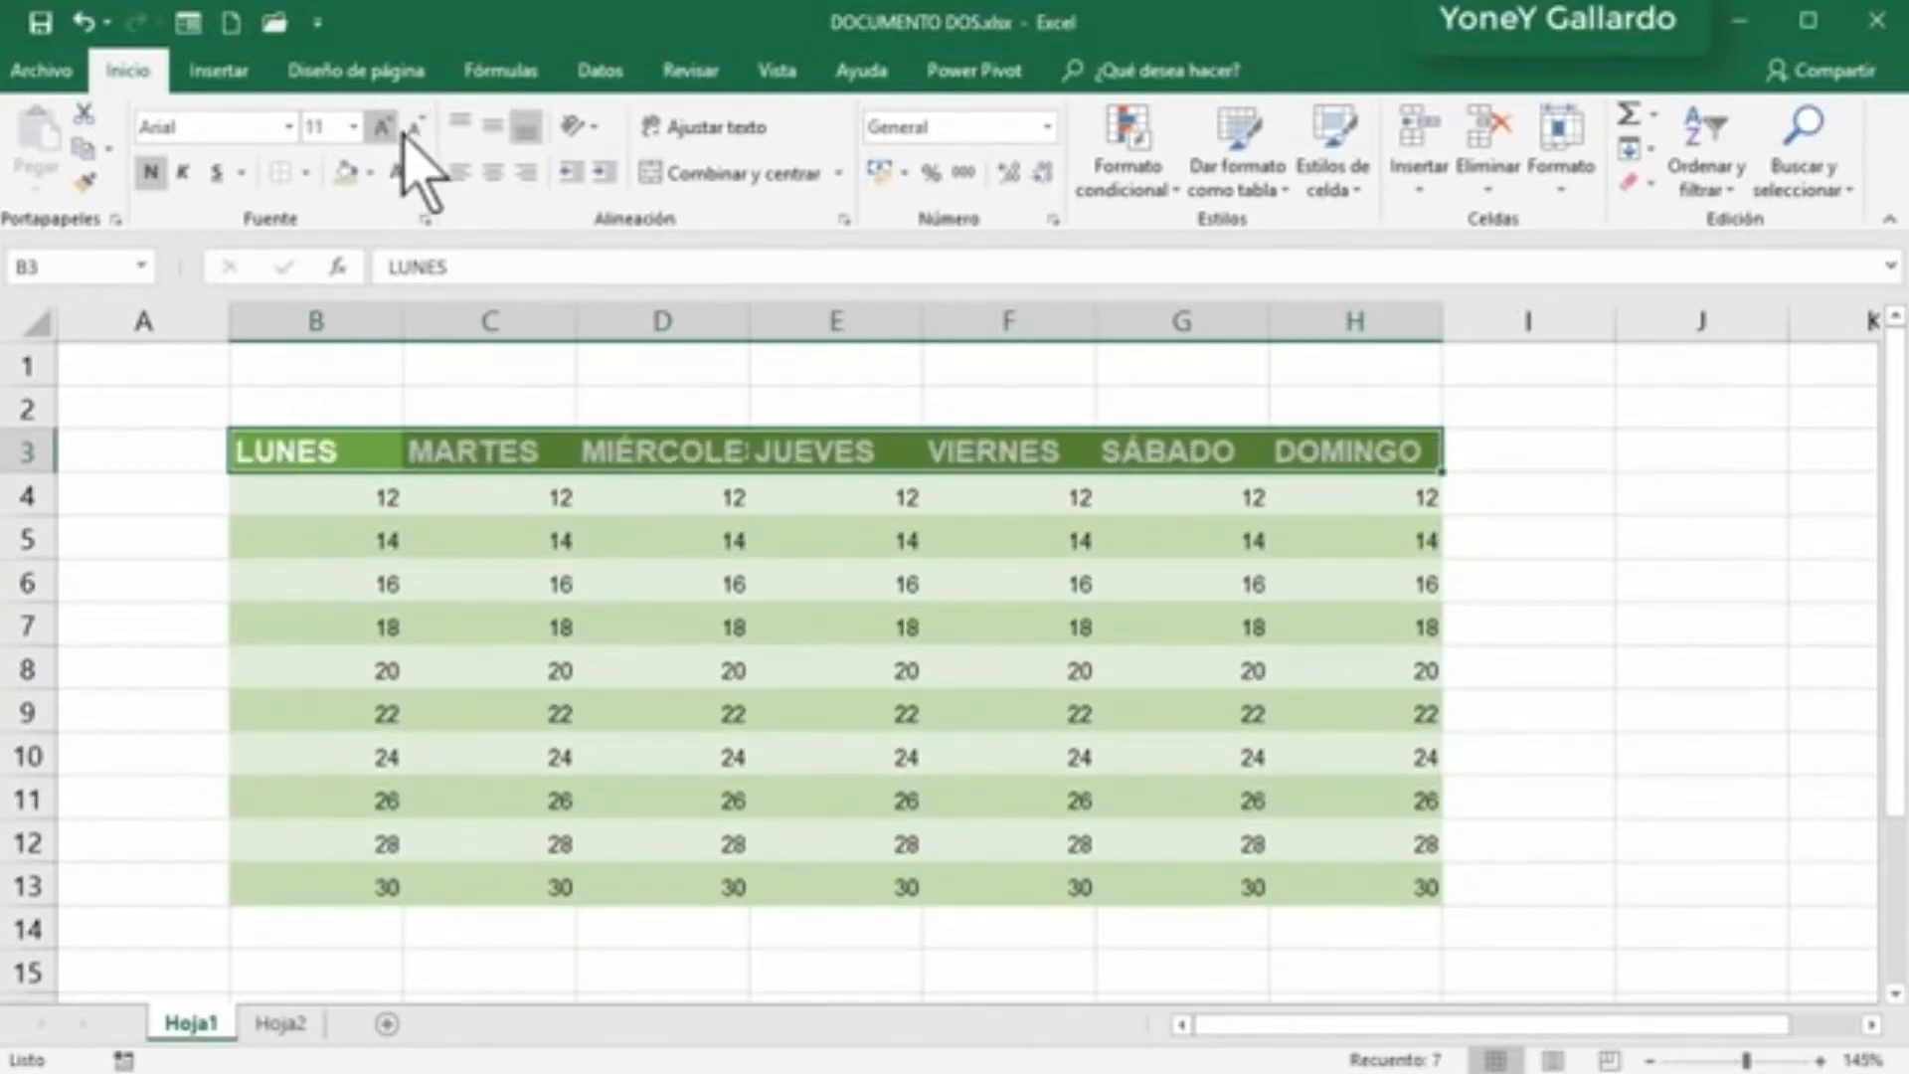
pyautogui.click(416, 126)
pyautogui.click(416, 126)
pyautogui.click(512, 714)
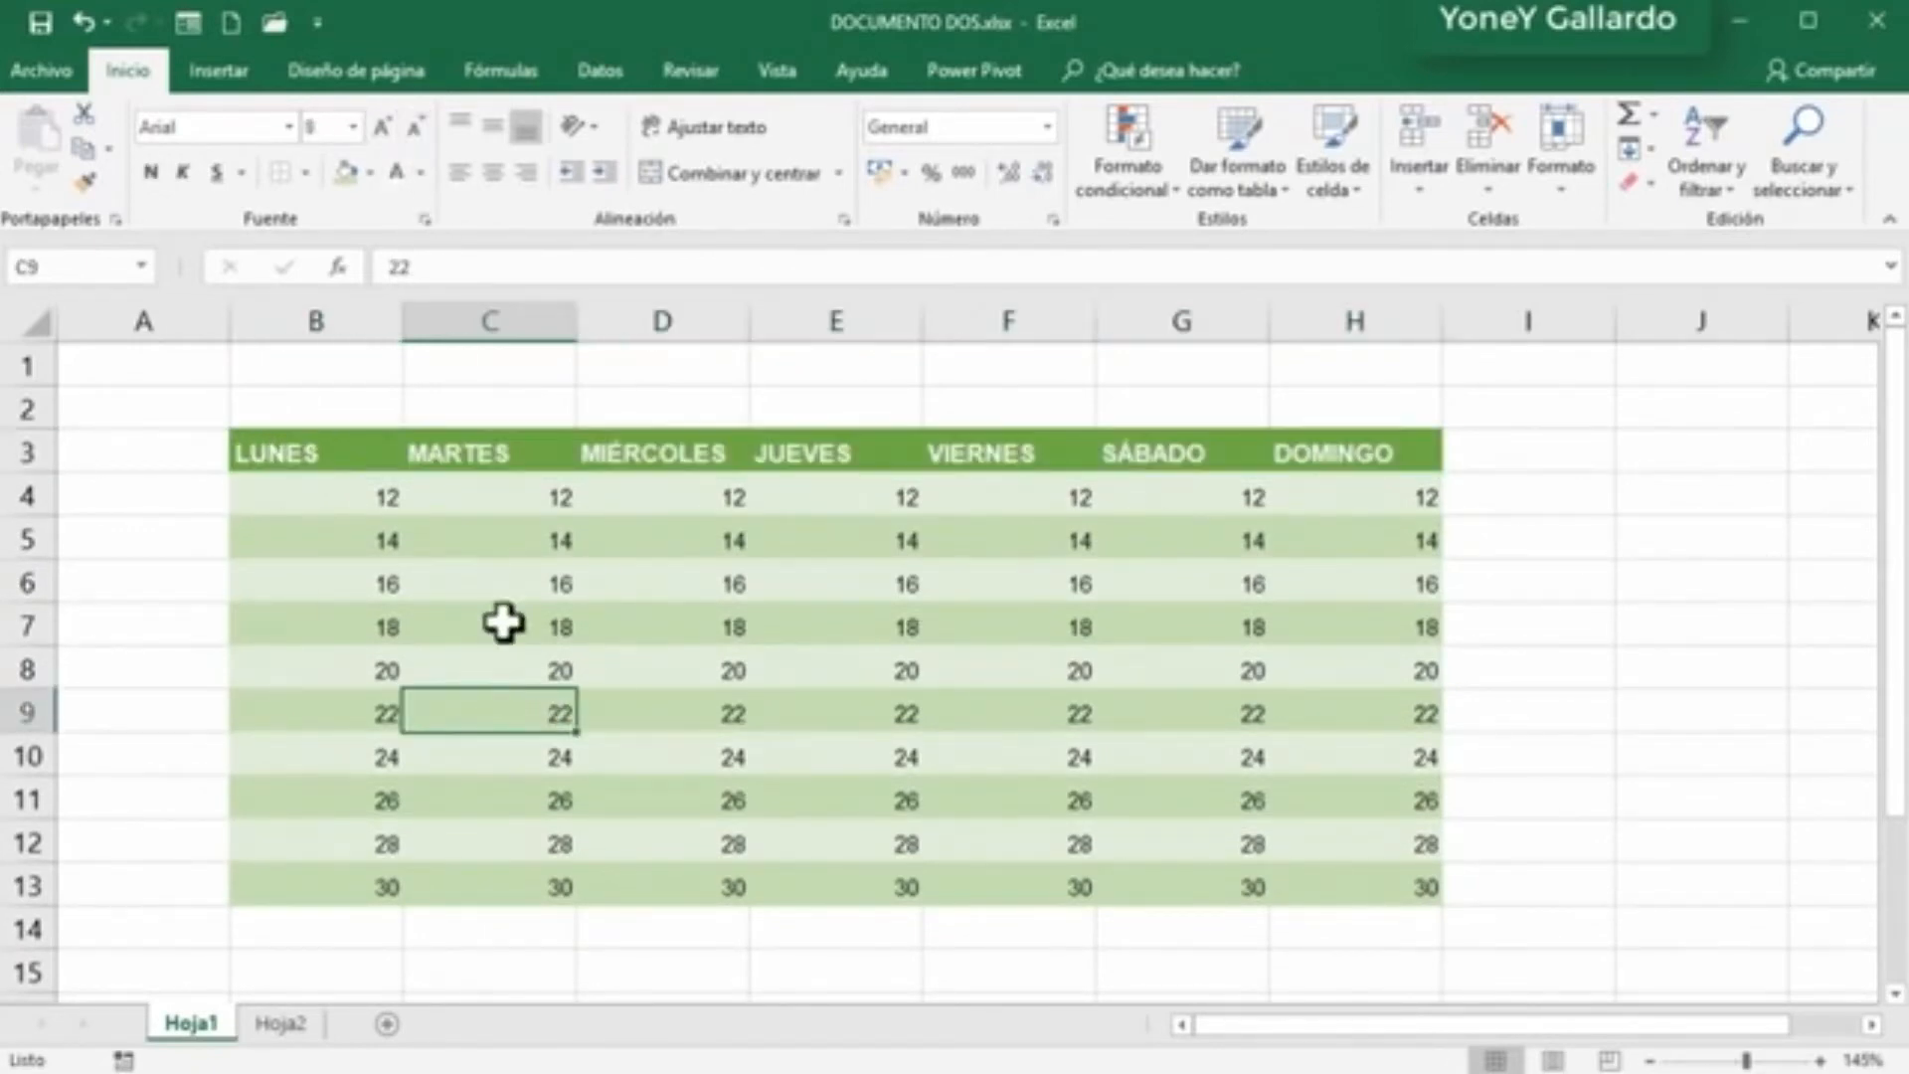
# Step: Increase the font size of only the LUNES header cell B3 to 10
pyautogui.click(337, 455)
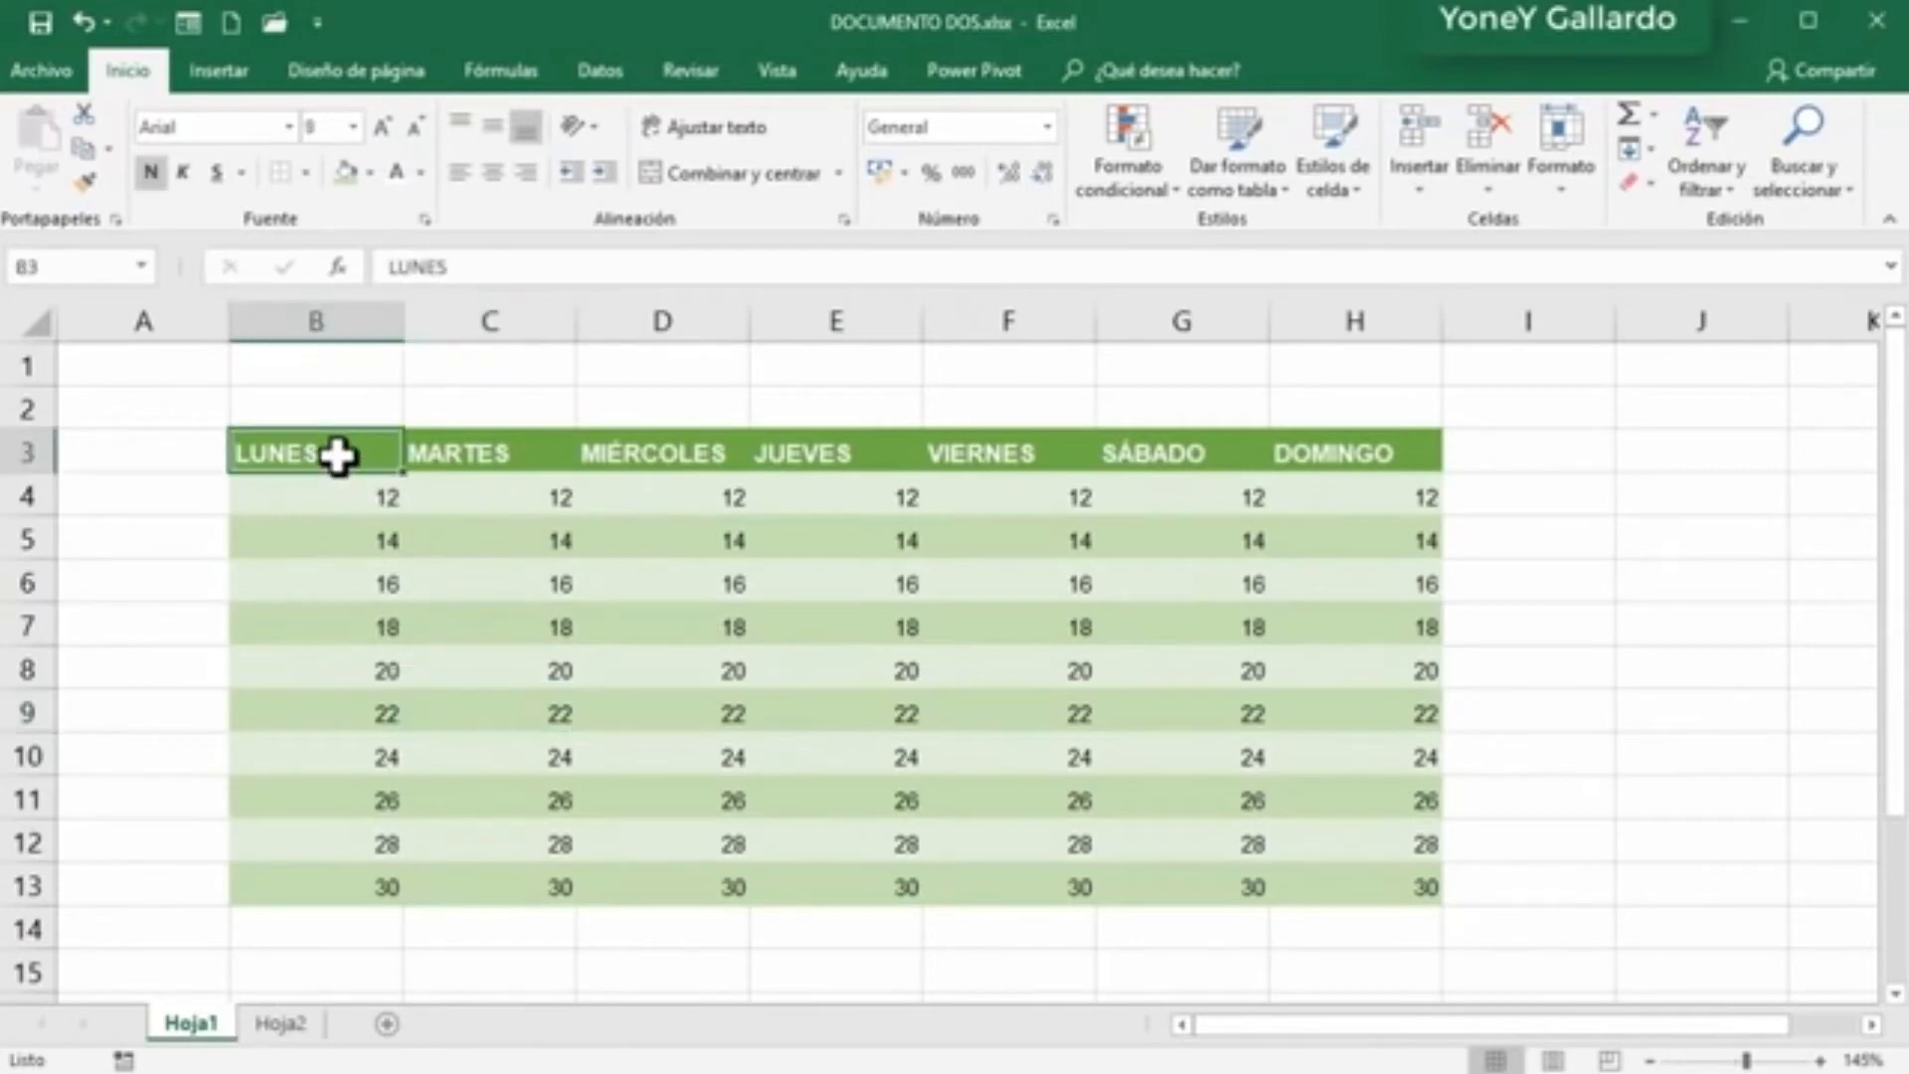
pyautogui.click(384, 125)
pyautogui.click(384, 125)
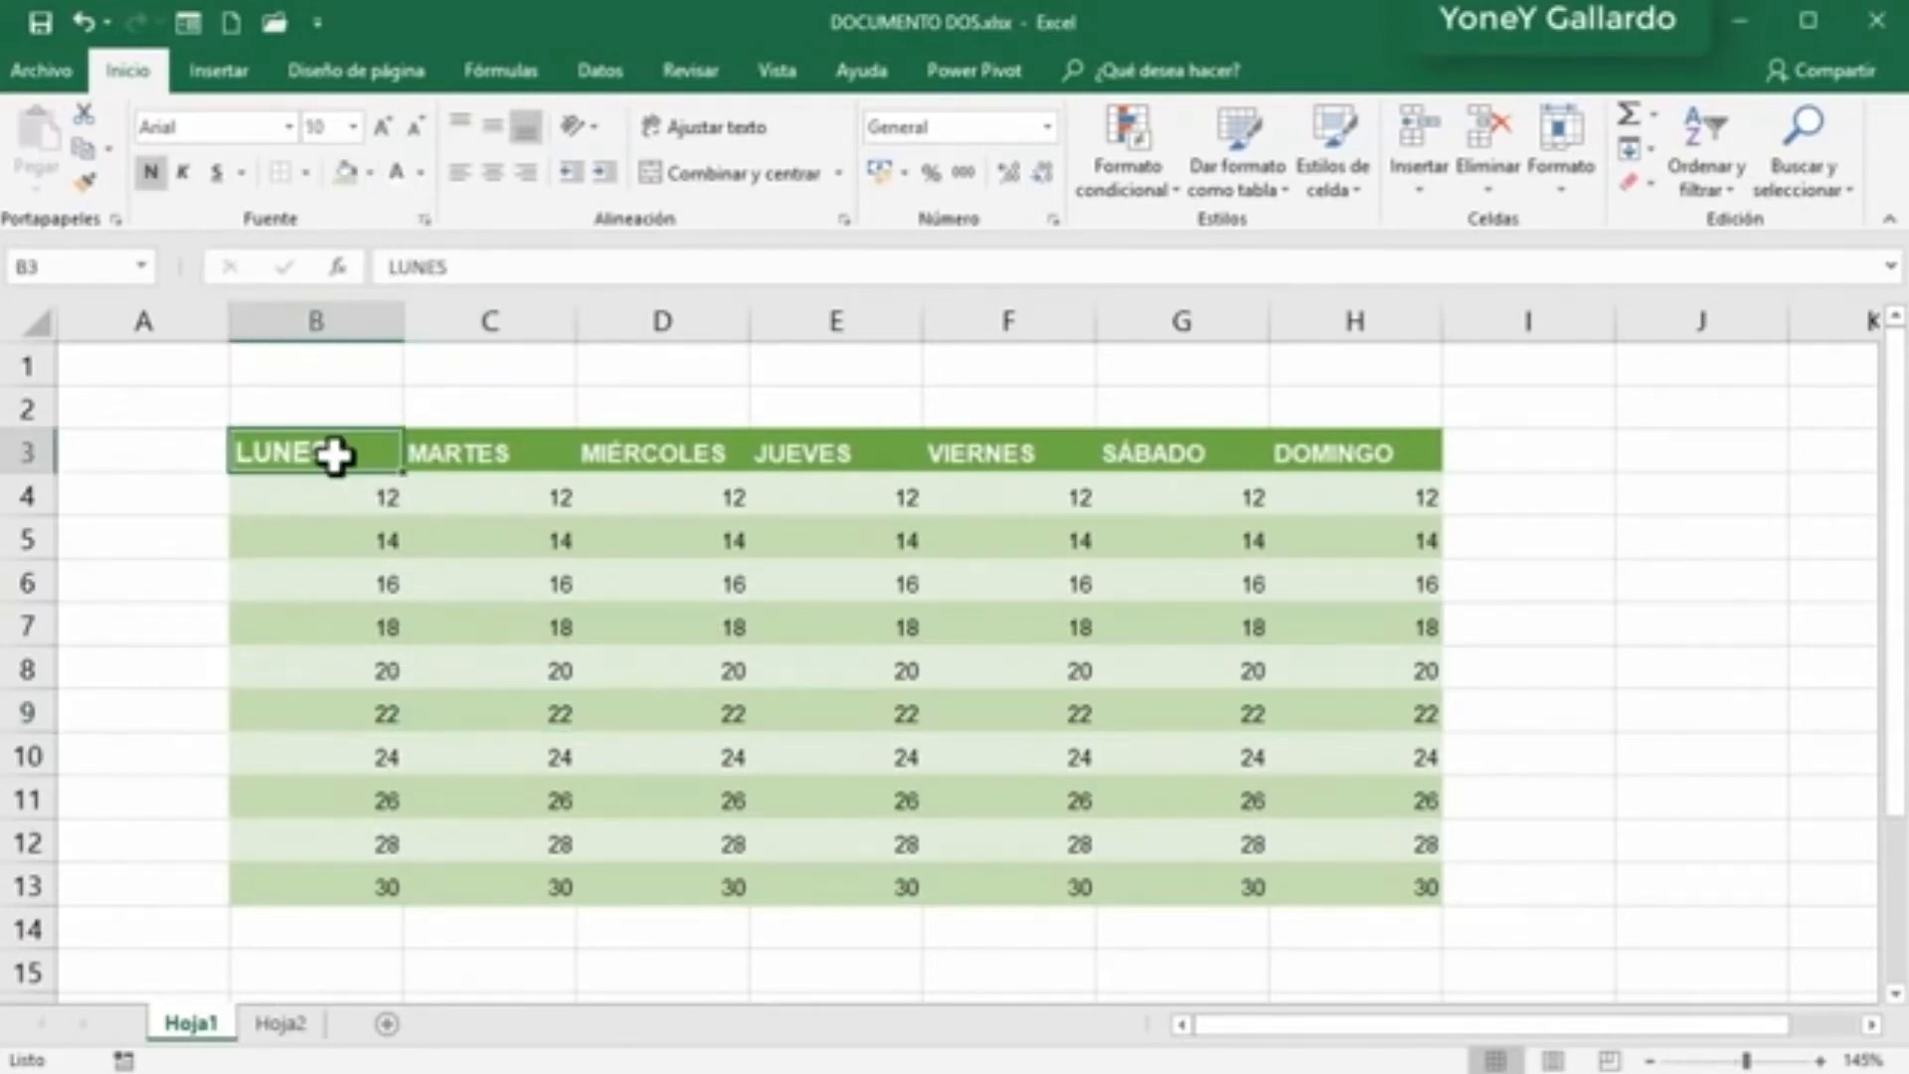
pyautogui.click(324, 498)
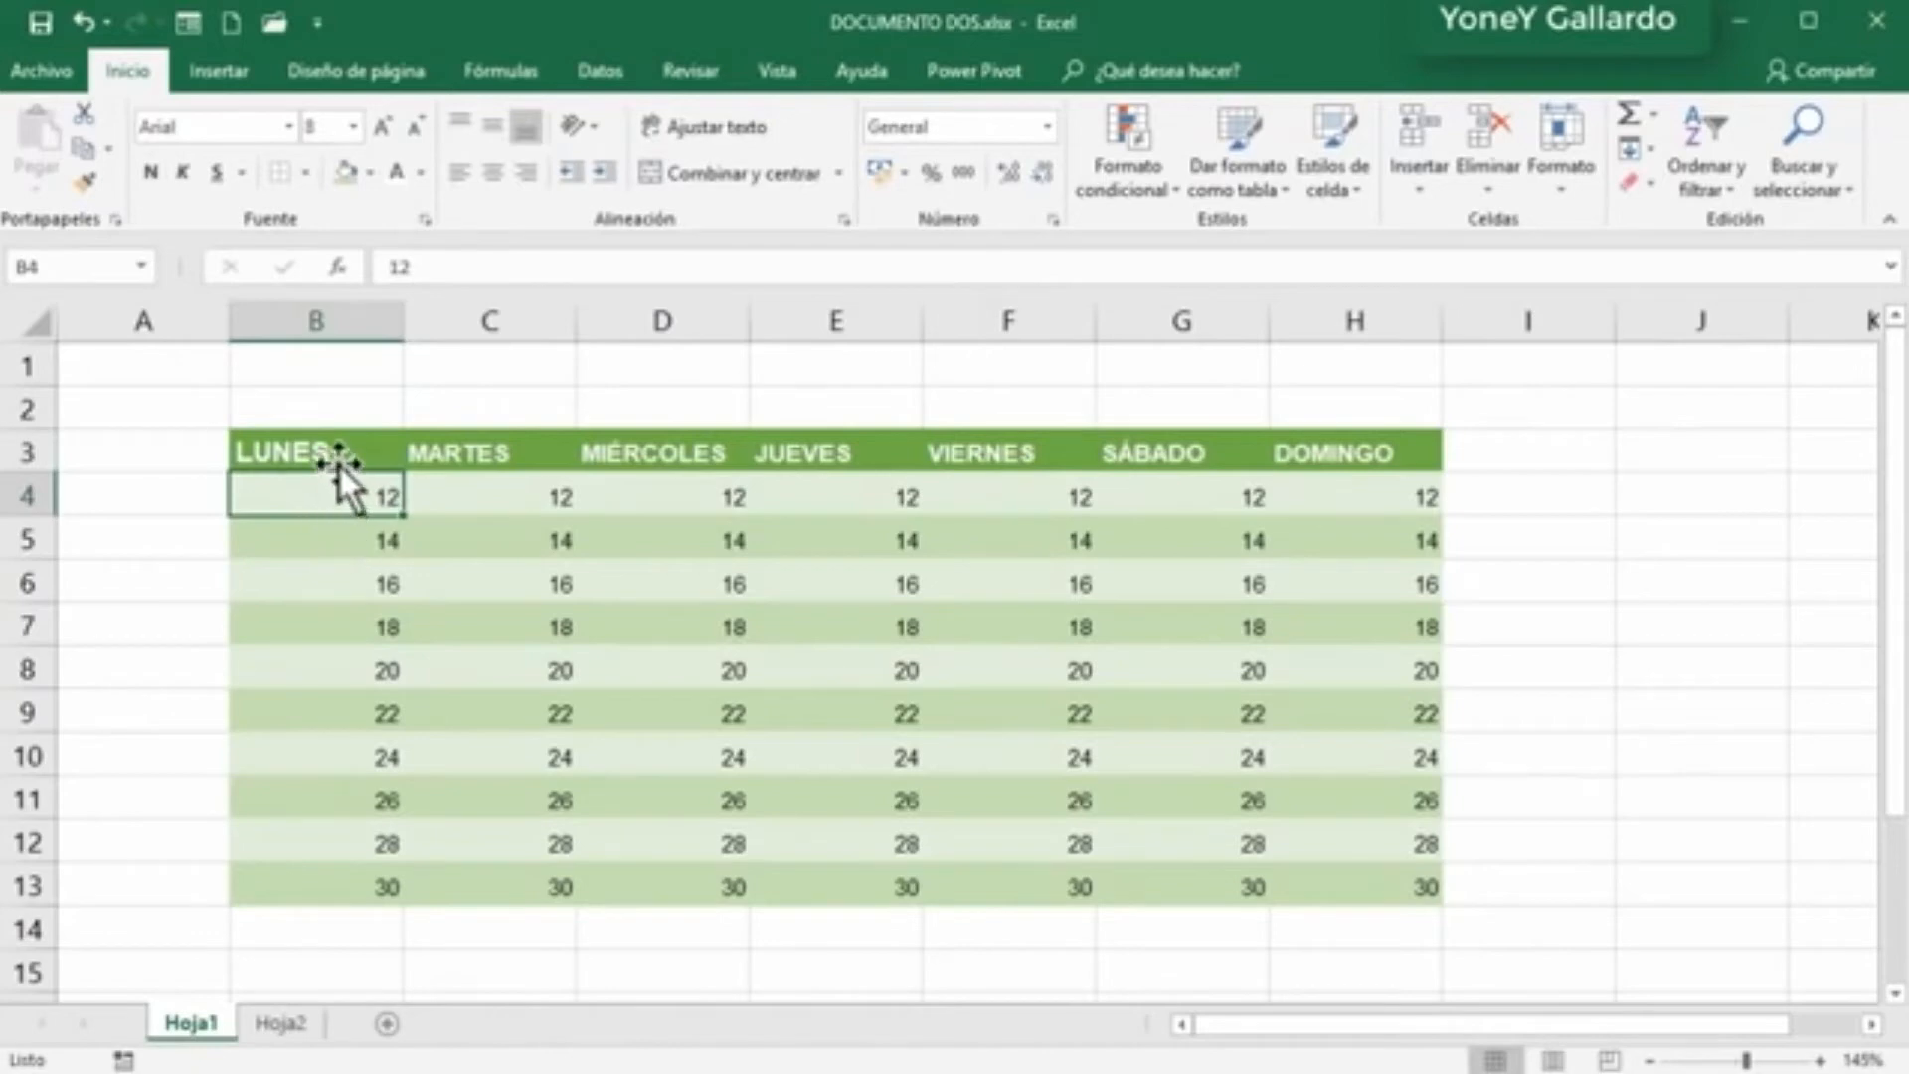
# Step: Increase the font size of cells B3:B4 in several increments, bringing them to 16
pyautogui.moveTo(317, 452); pyautogui.dragTo(332, 491)
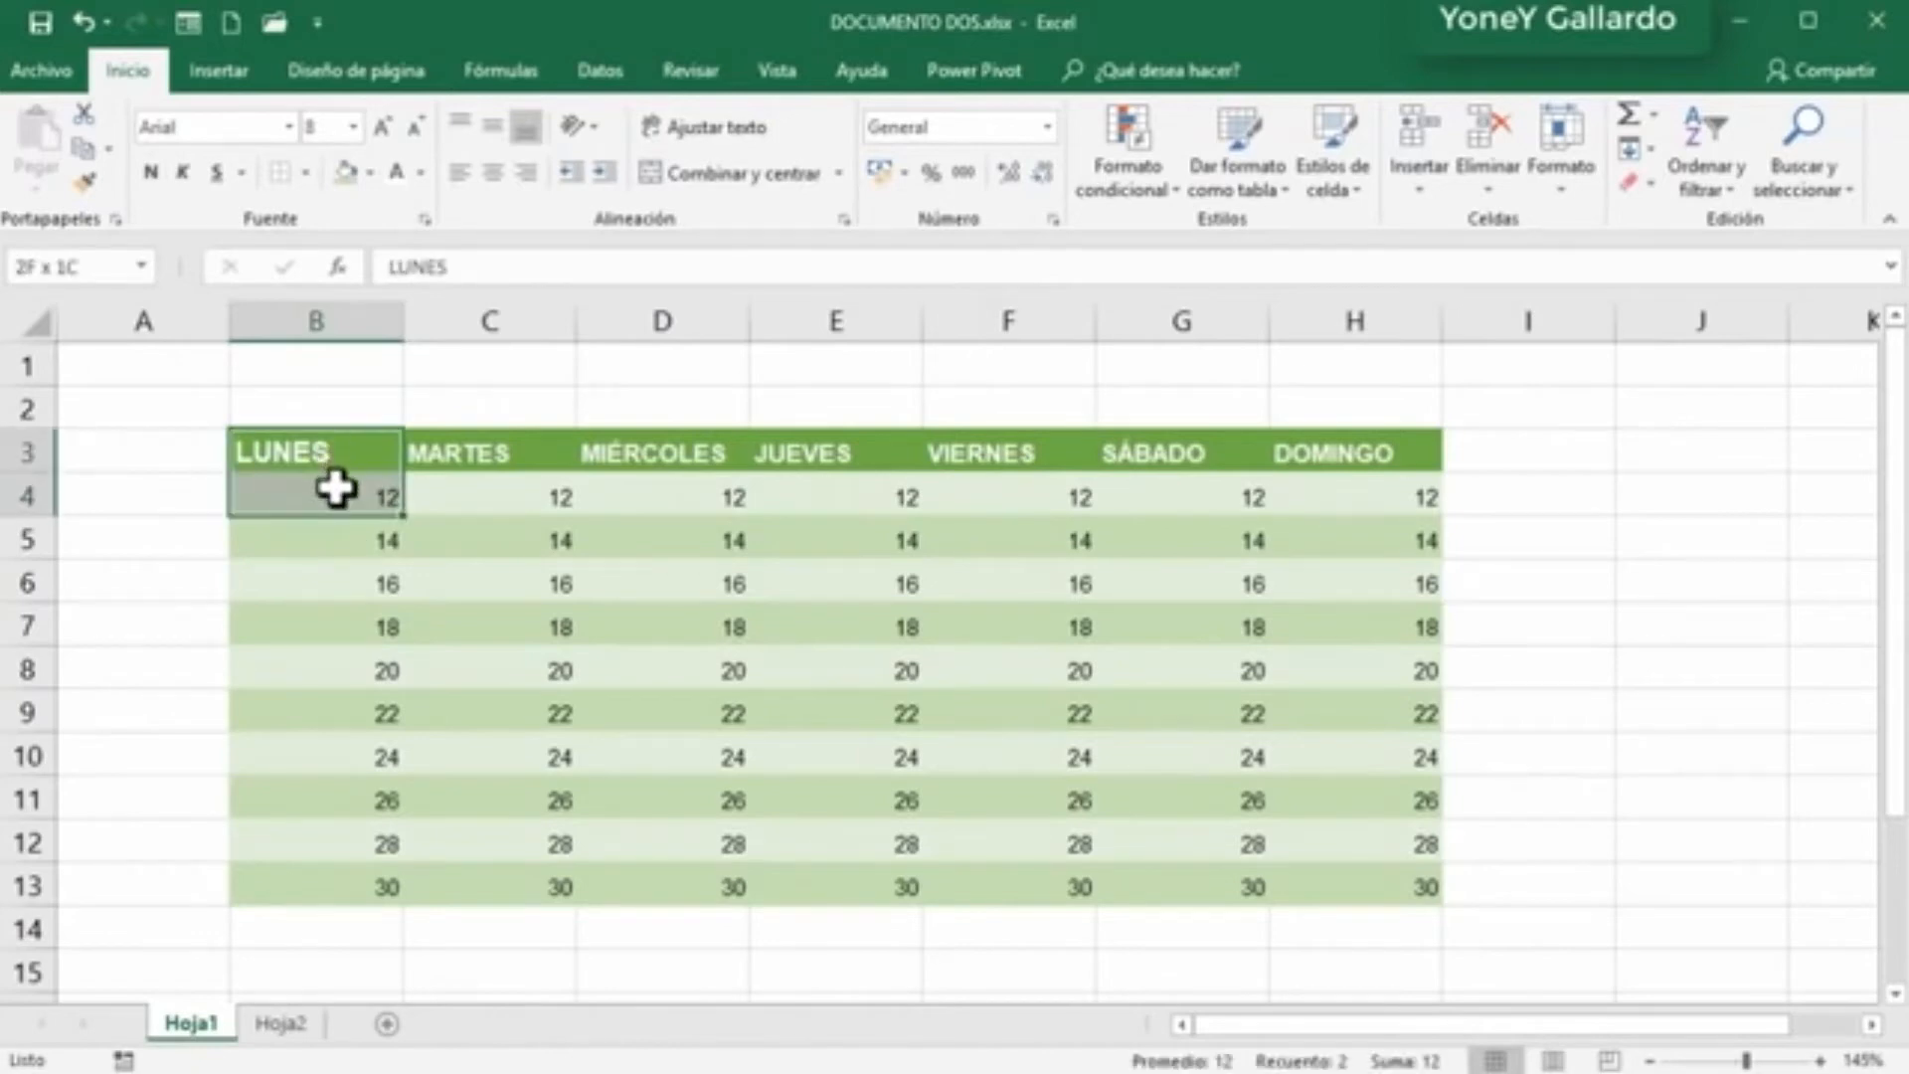
pyautogui.click(384, 125)
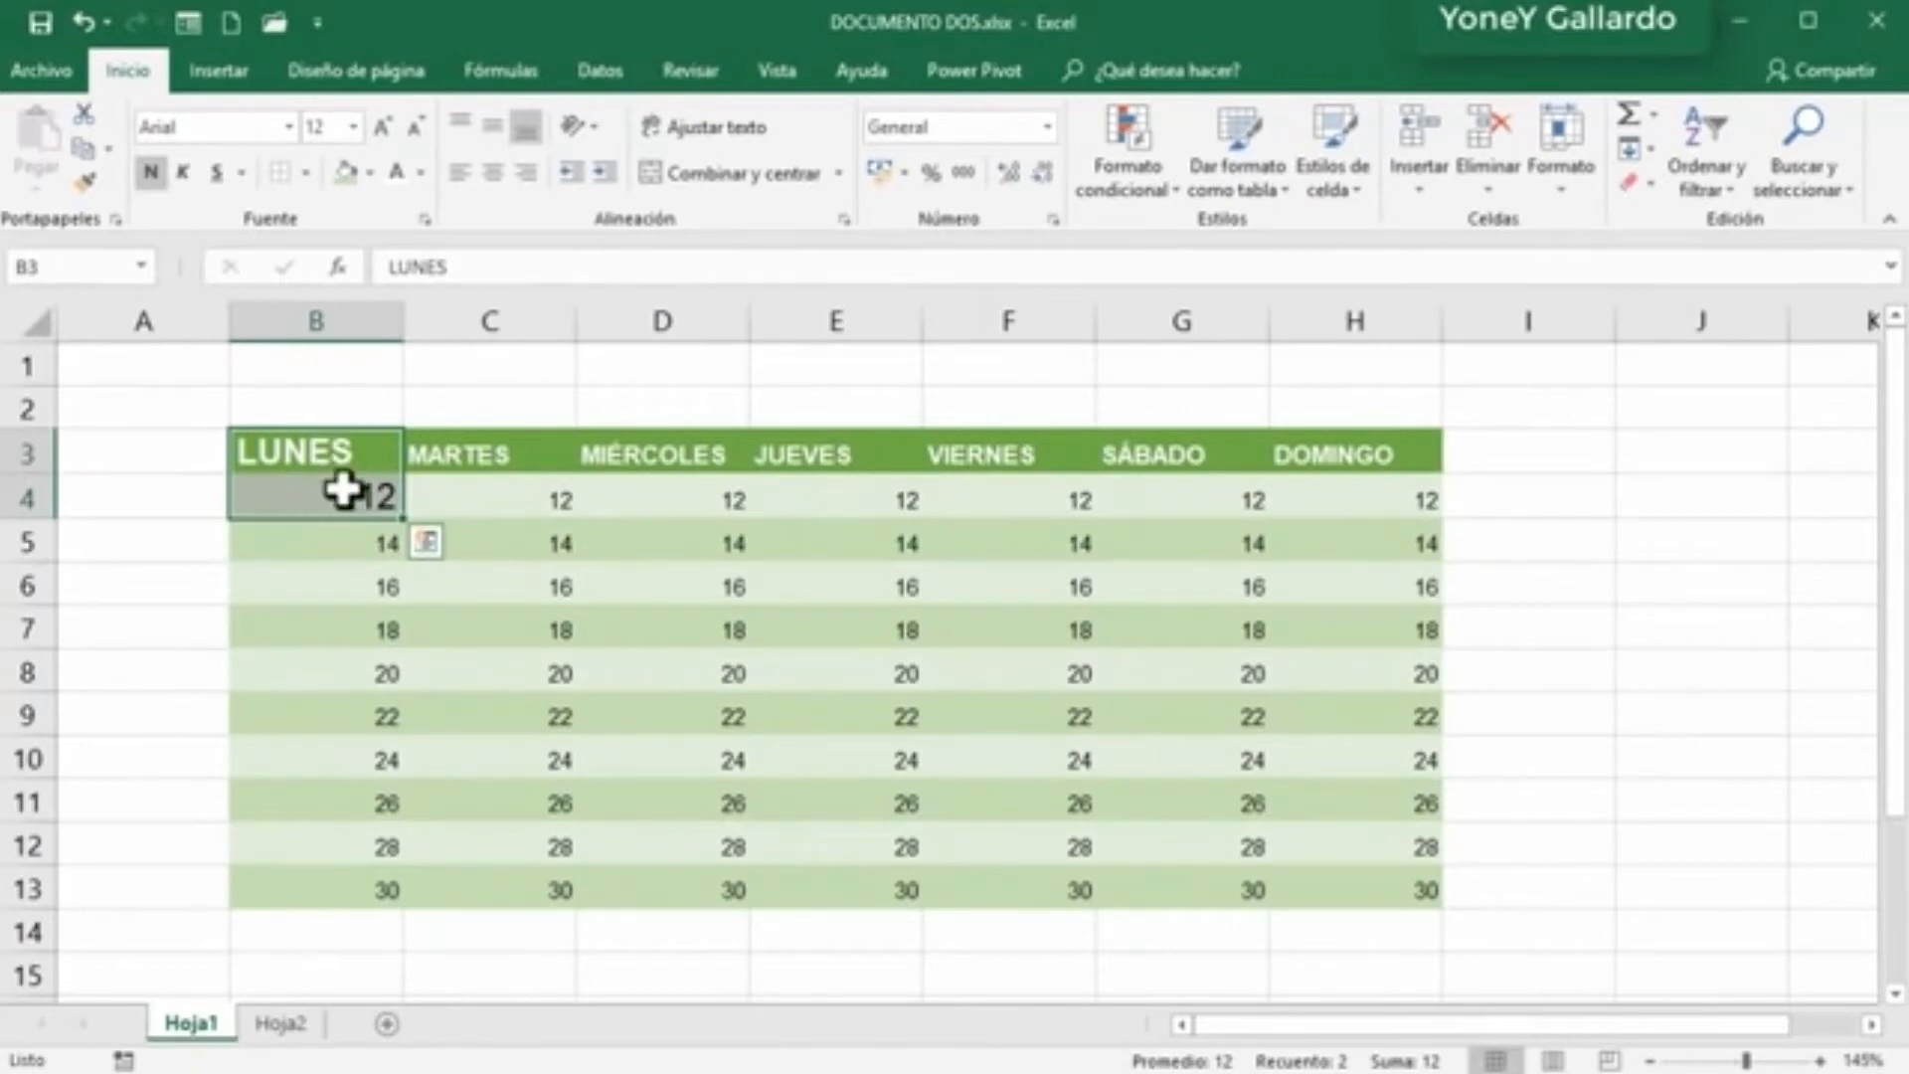
pyautogui.click(383, 127)
pyautogui.click(383, 126)
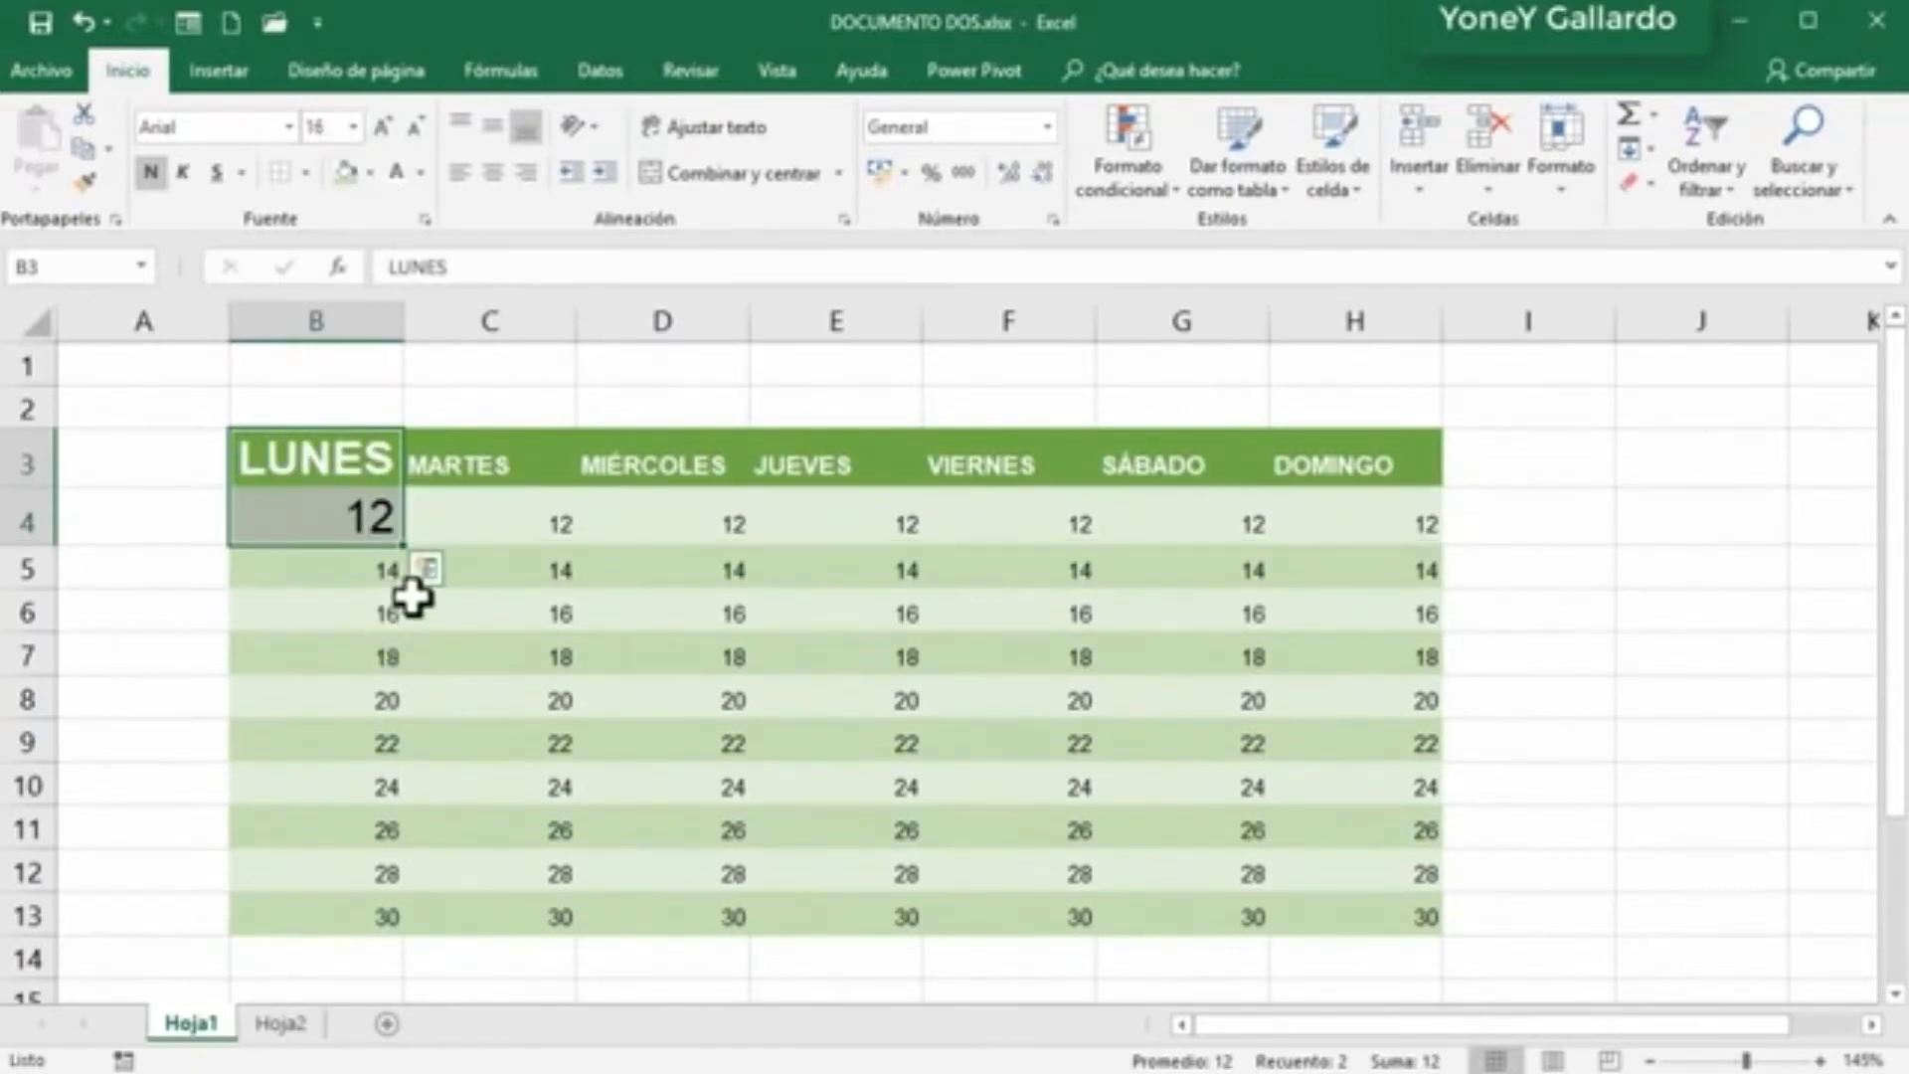
pyautogui.click(589, 525)
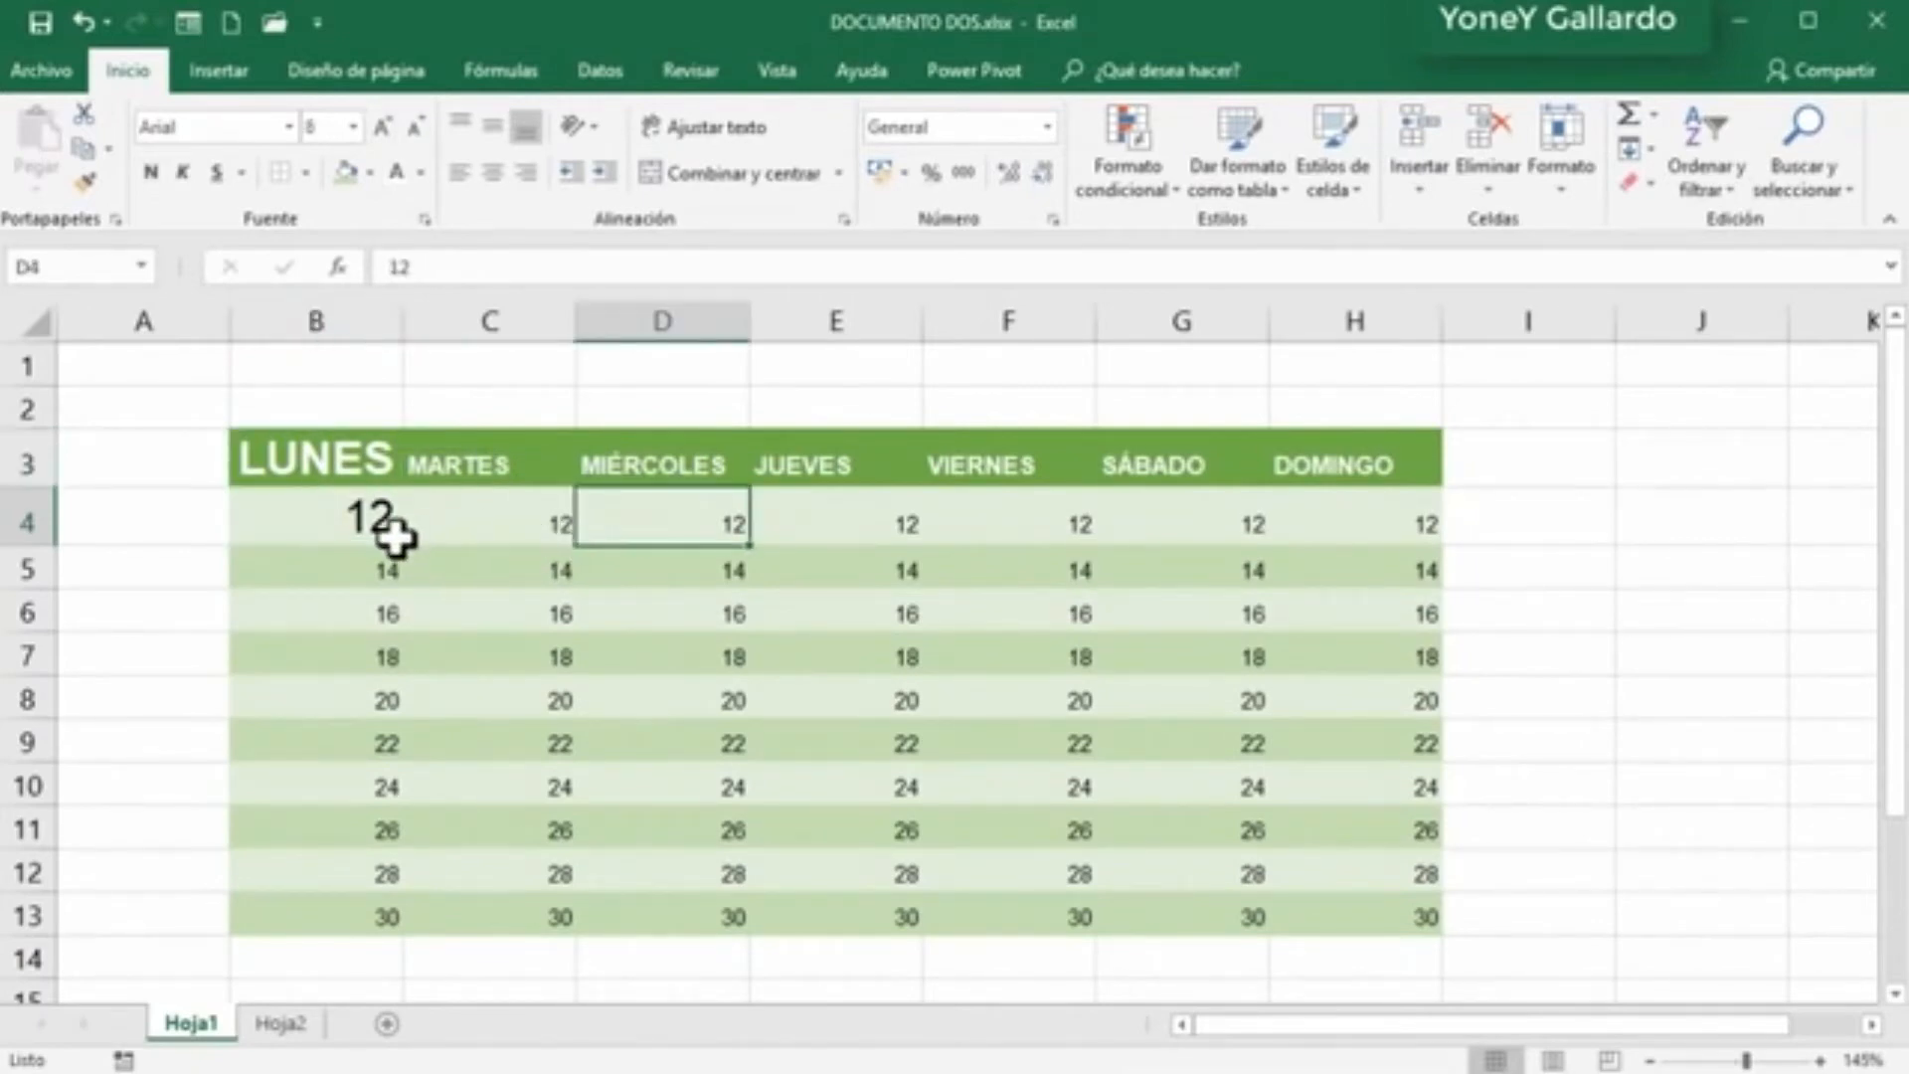
# Step: Undo the font size increases on cells B3:B4 so the LUNES header matches the other day headers
pyautogui.hotkey('ctrl', 'z')
pyautogui.hotkey('ctrl', 'z')
pyautogui.hotkey('ctrl', 'z')
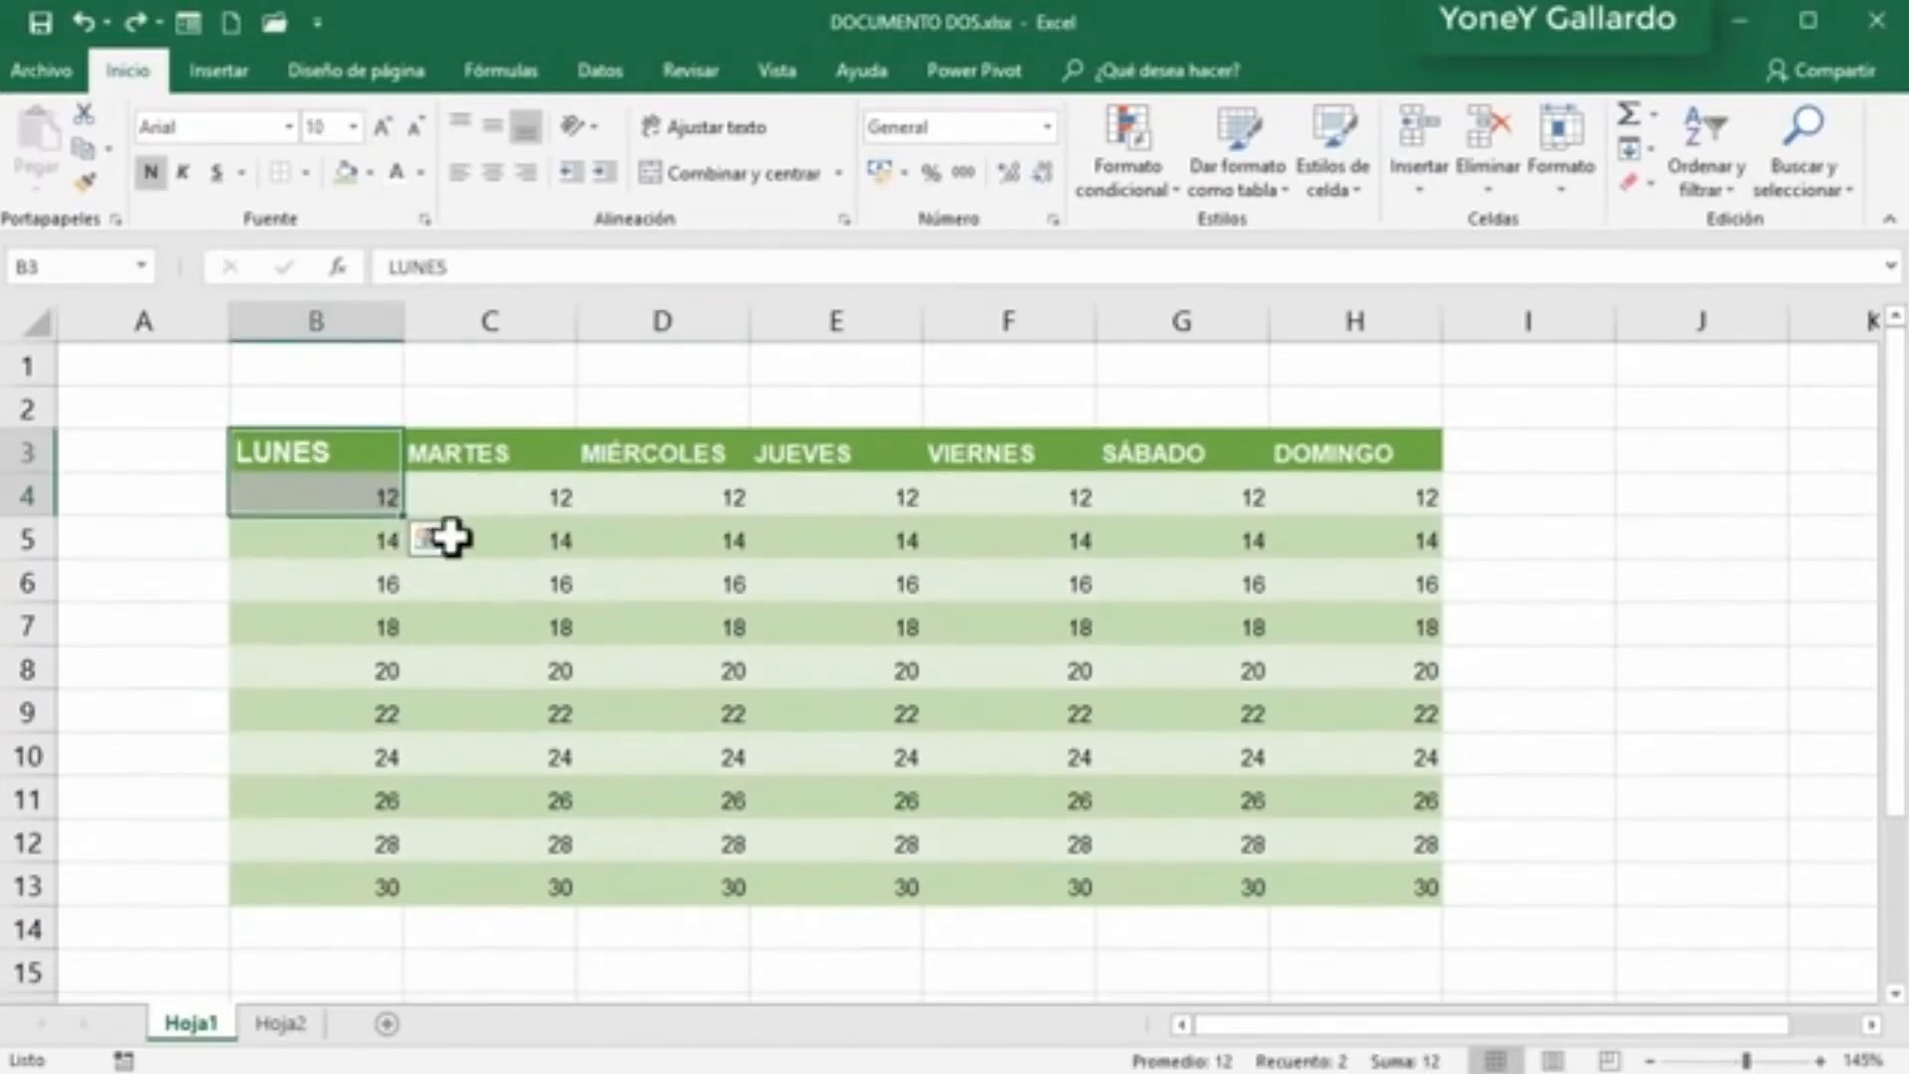
pyautogui.click(468, 510)
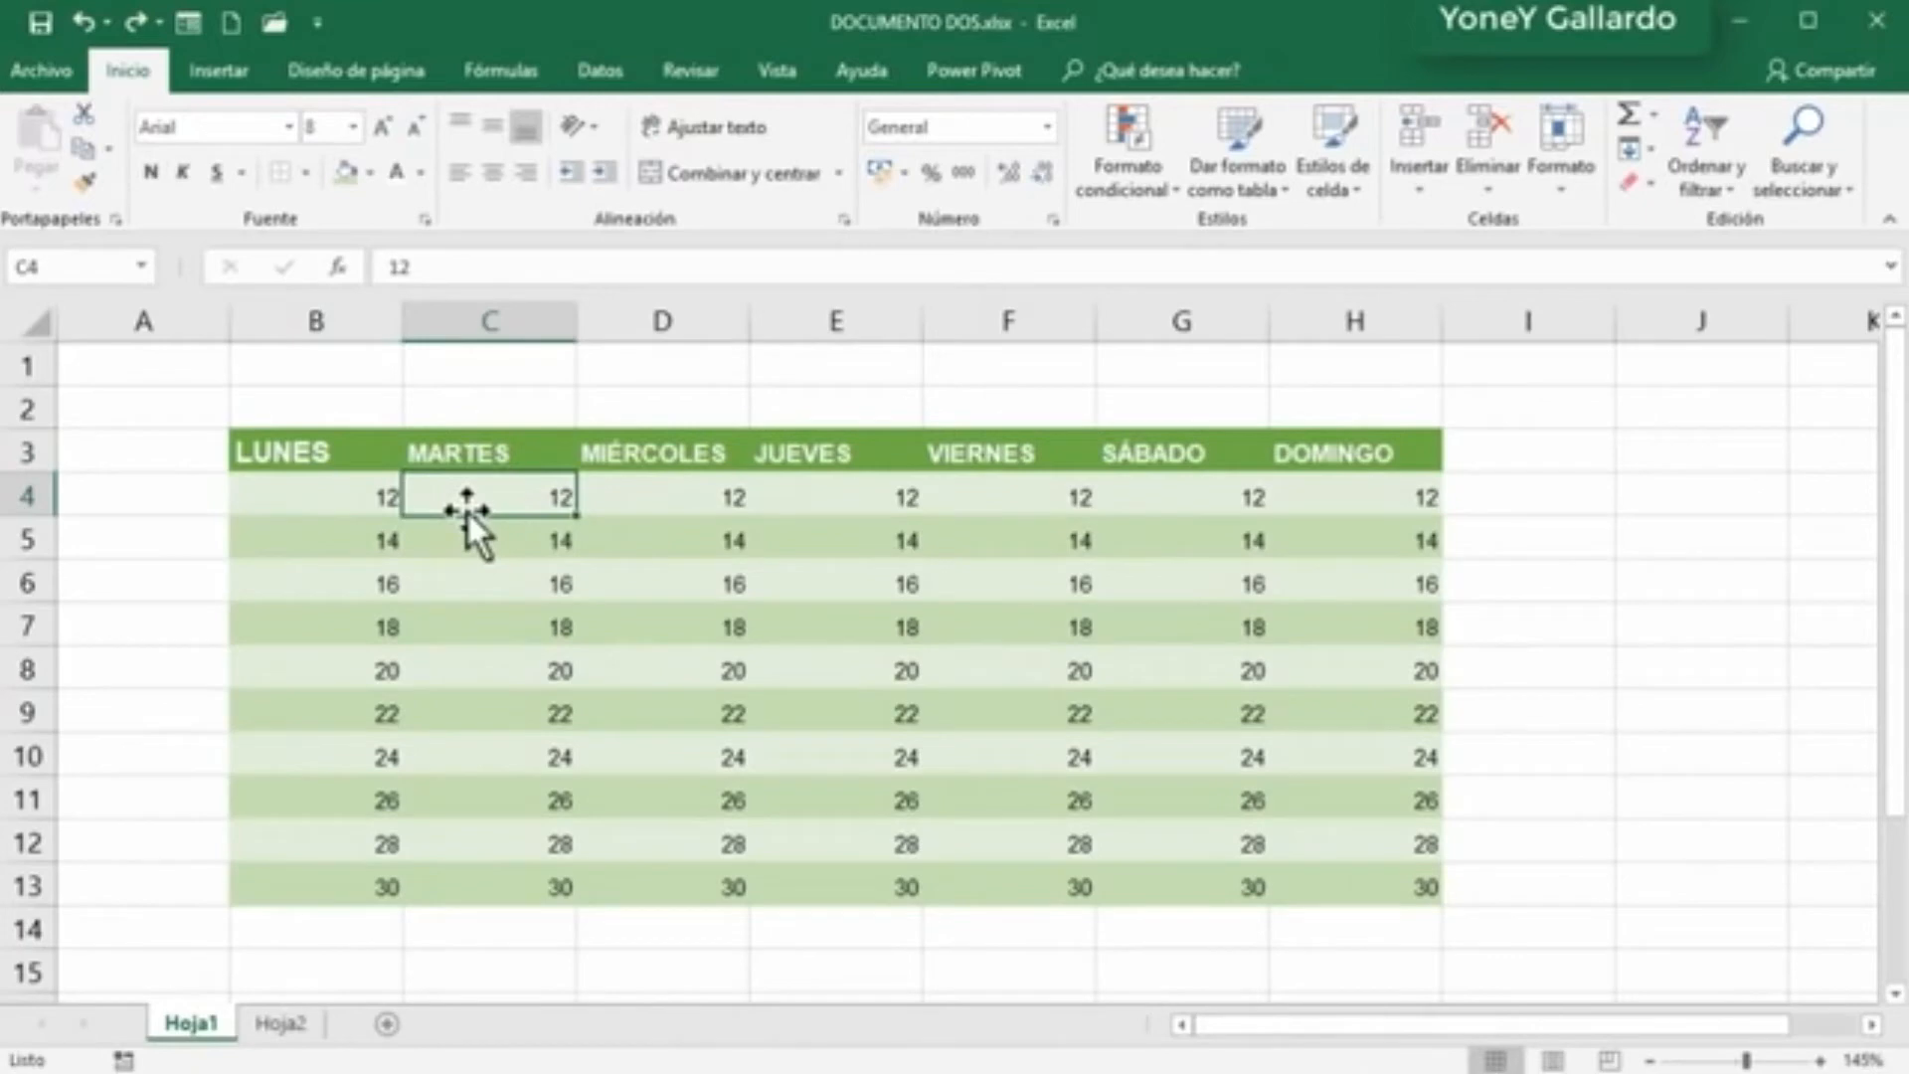
pyautogui.hotkey('ctrl', 'z')
pyautogui.click(468, 510)
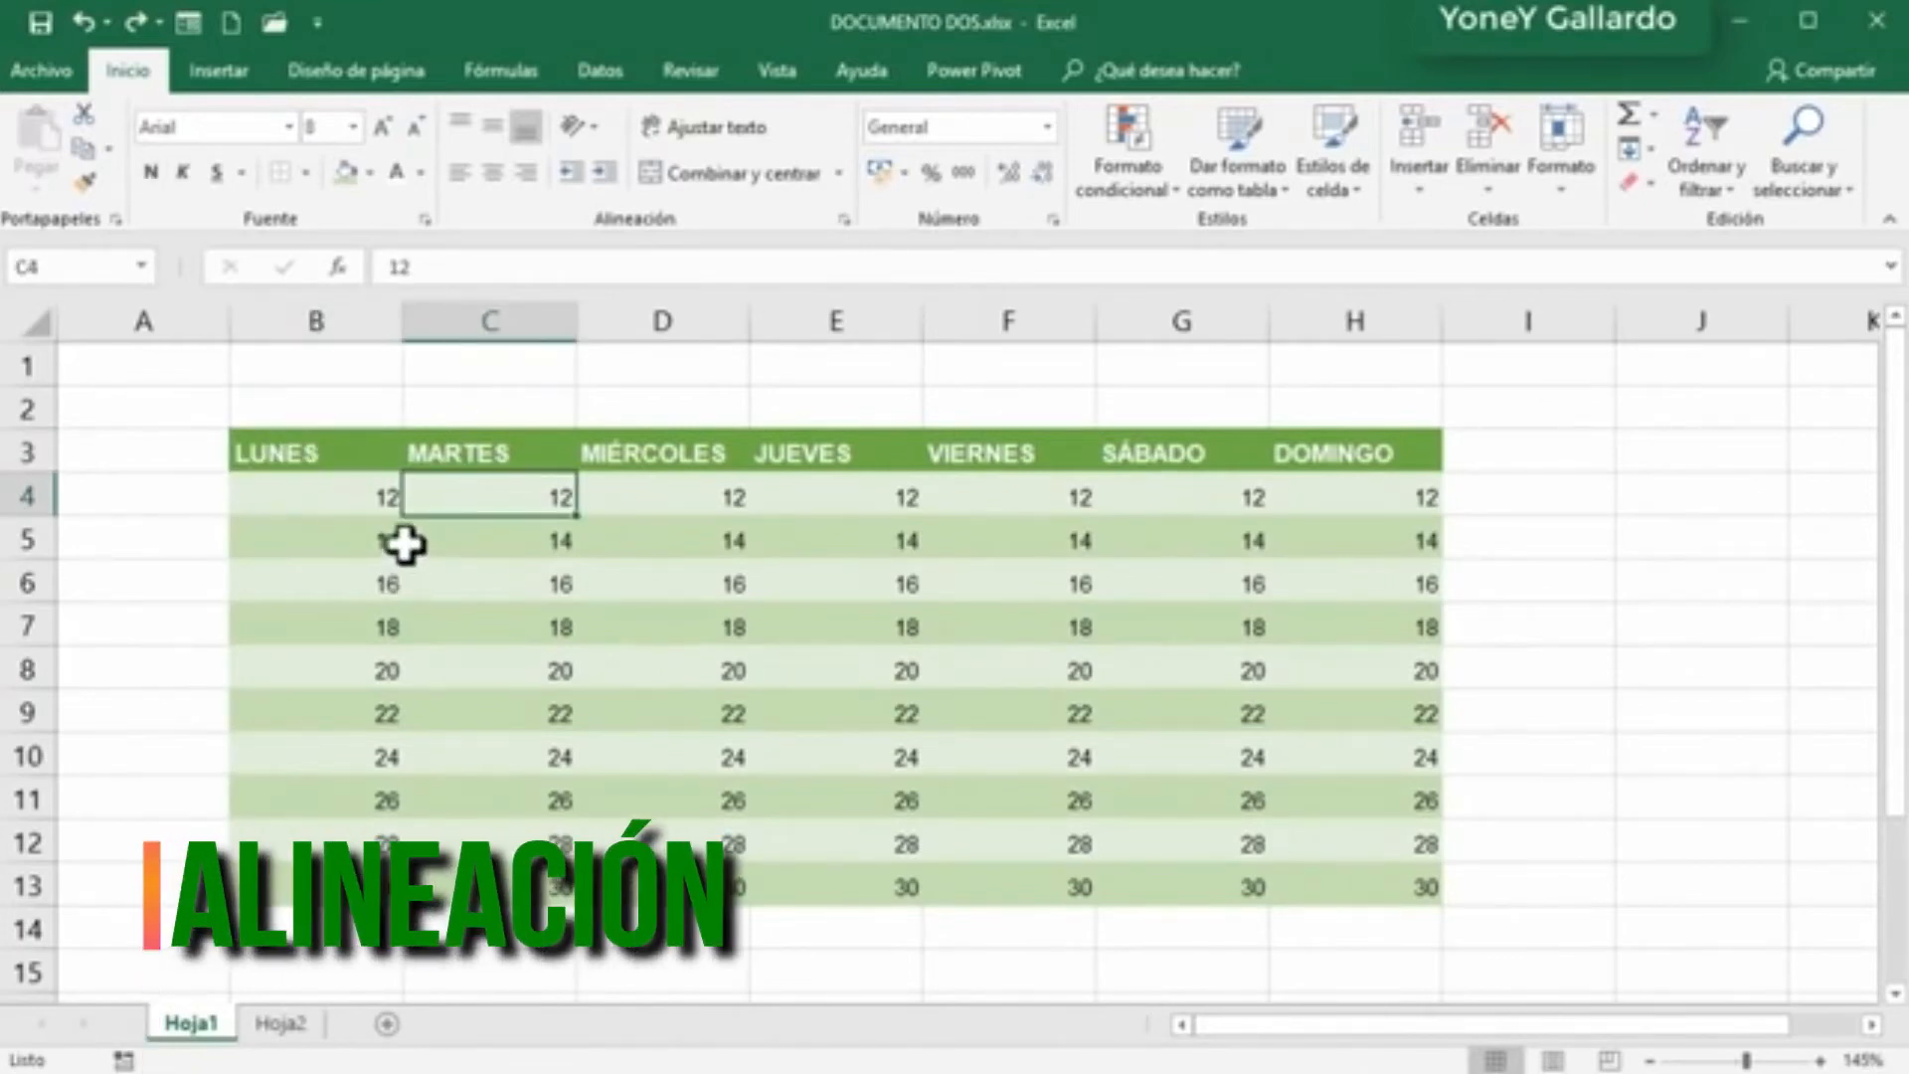
# Step: Try left, centre and right horizontal alignment on cell B4
pyautogui.click(288, 487)
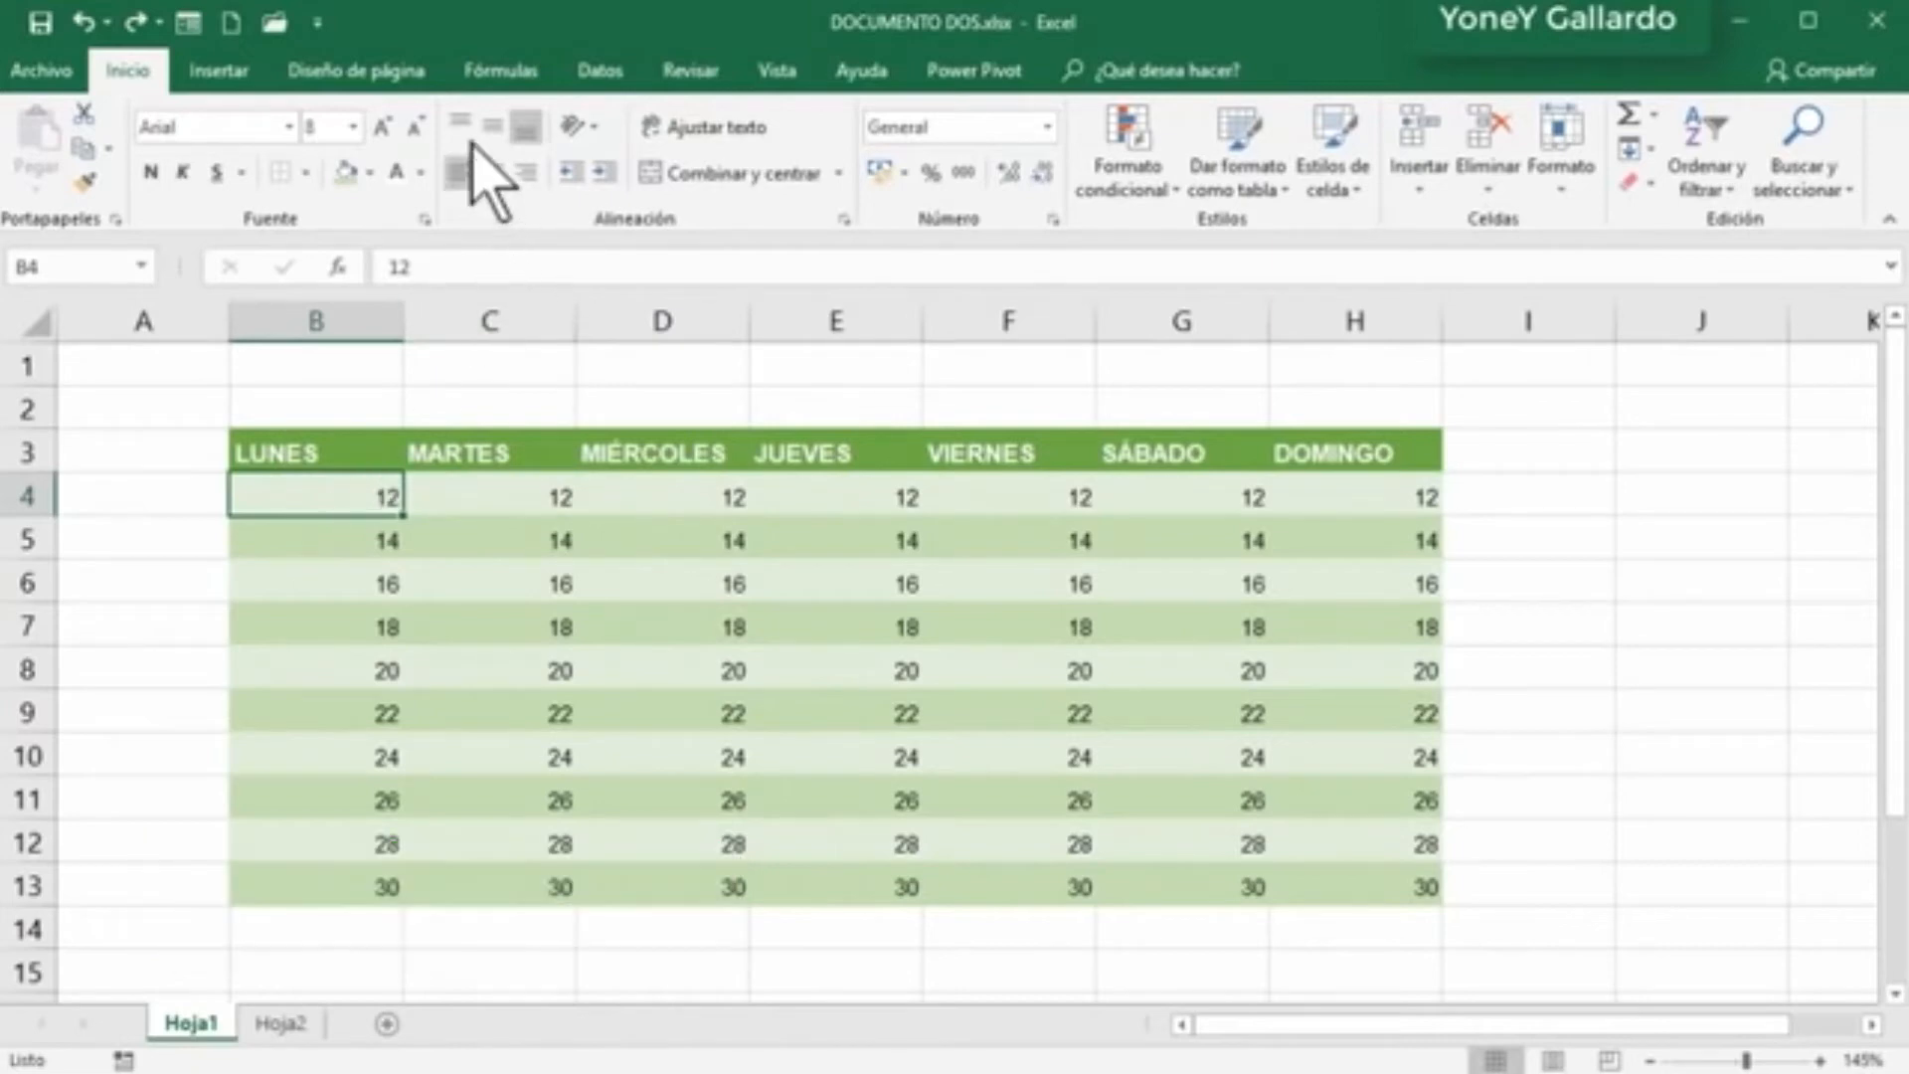
pyautogui.click(464, 174)
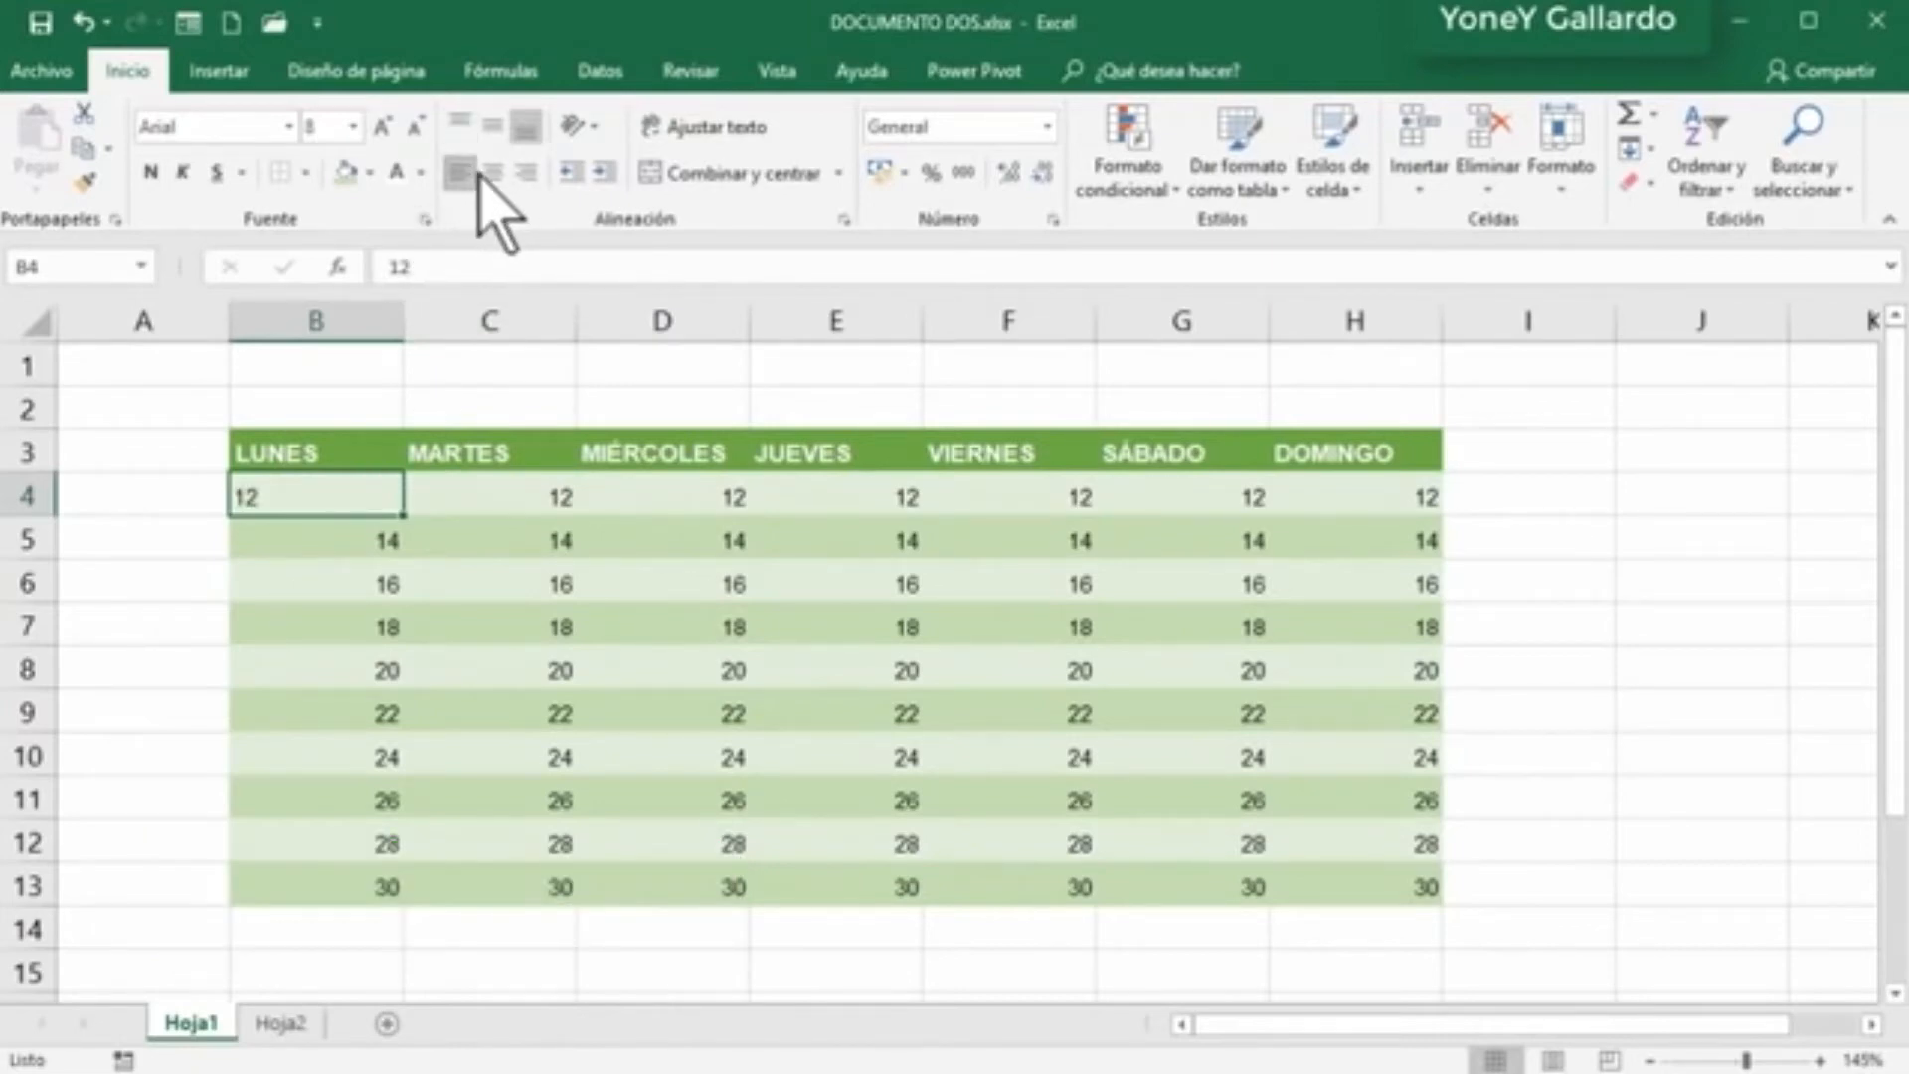
pyautogui.click(493, 173)
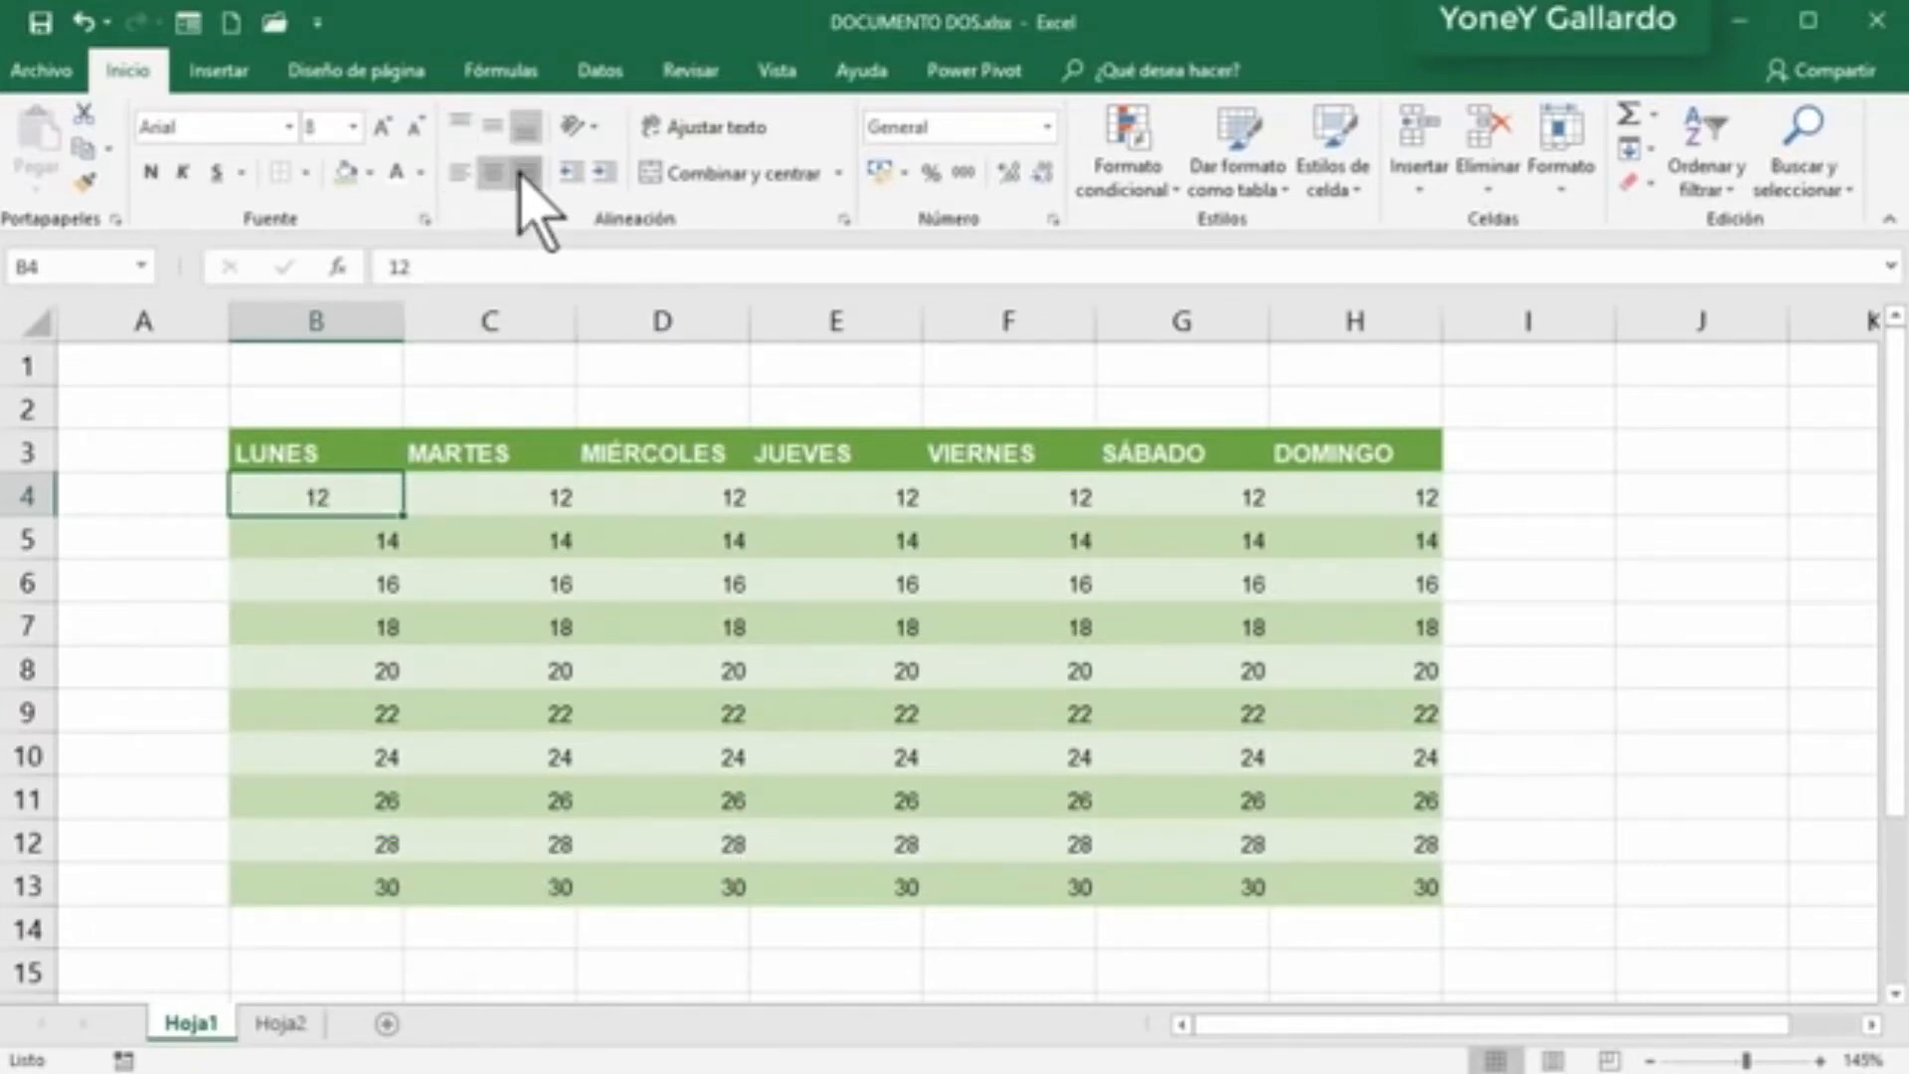
pyautogui.click(523, 174)
# Step: Make row 4 taller and try centre and left horizontal alignment on the value in B4
pyautogui.moveTo(29, 514); pyautogui.dragTo(40, 581)
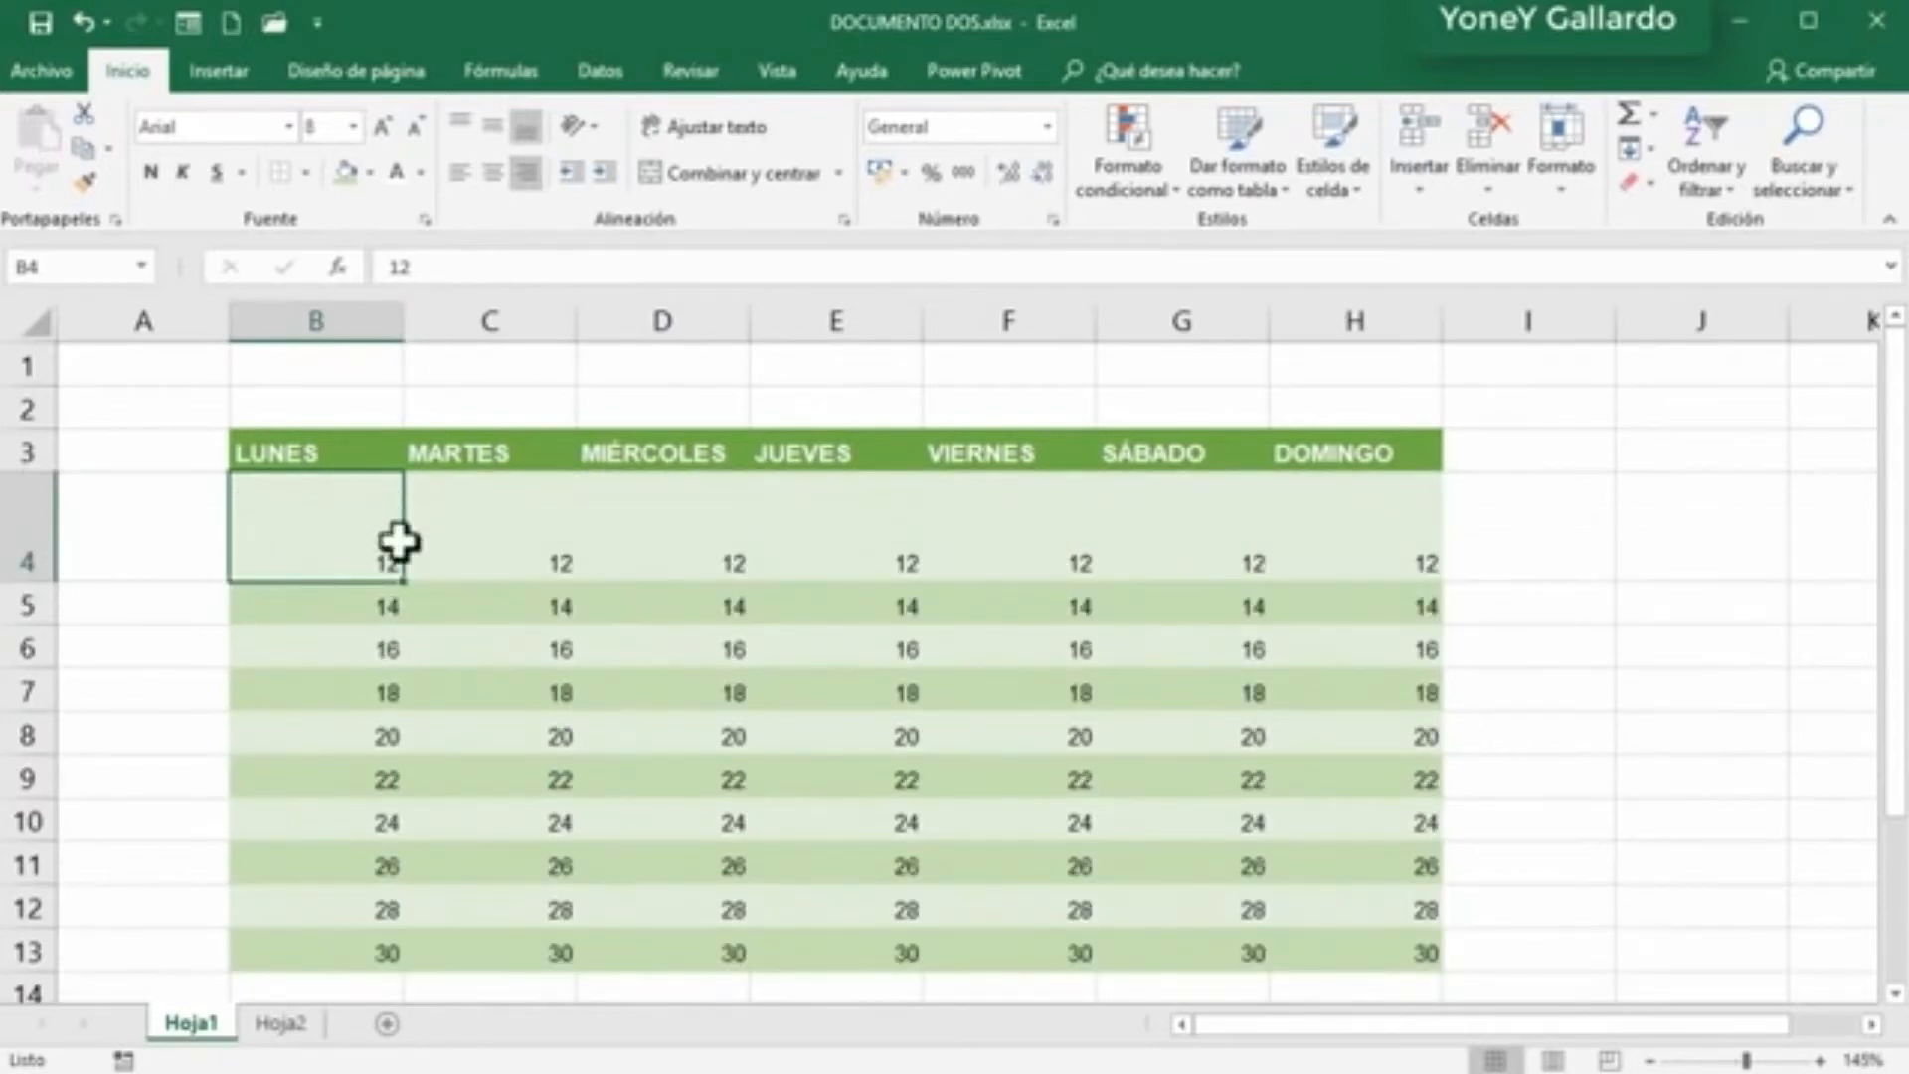
pyautogui.click(492, 173)
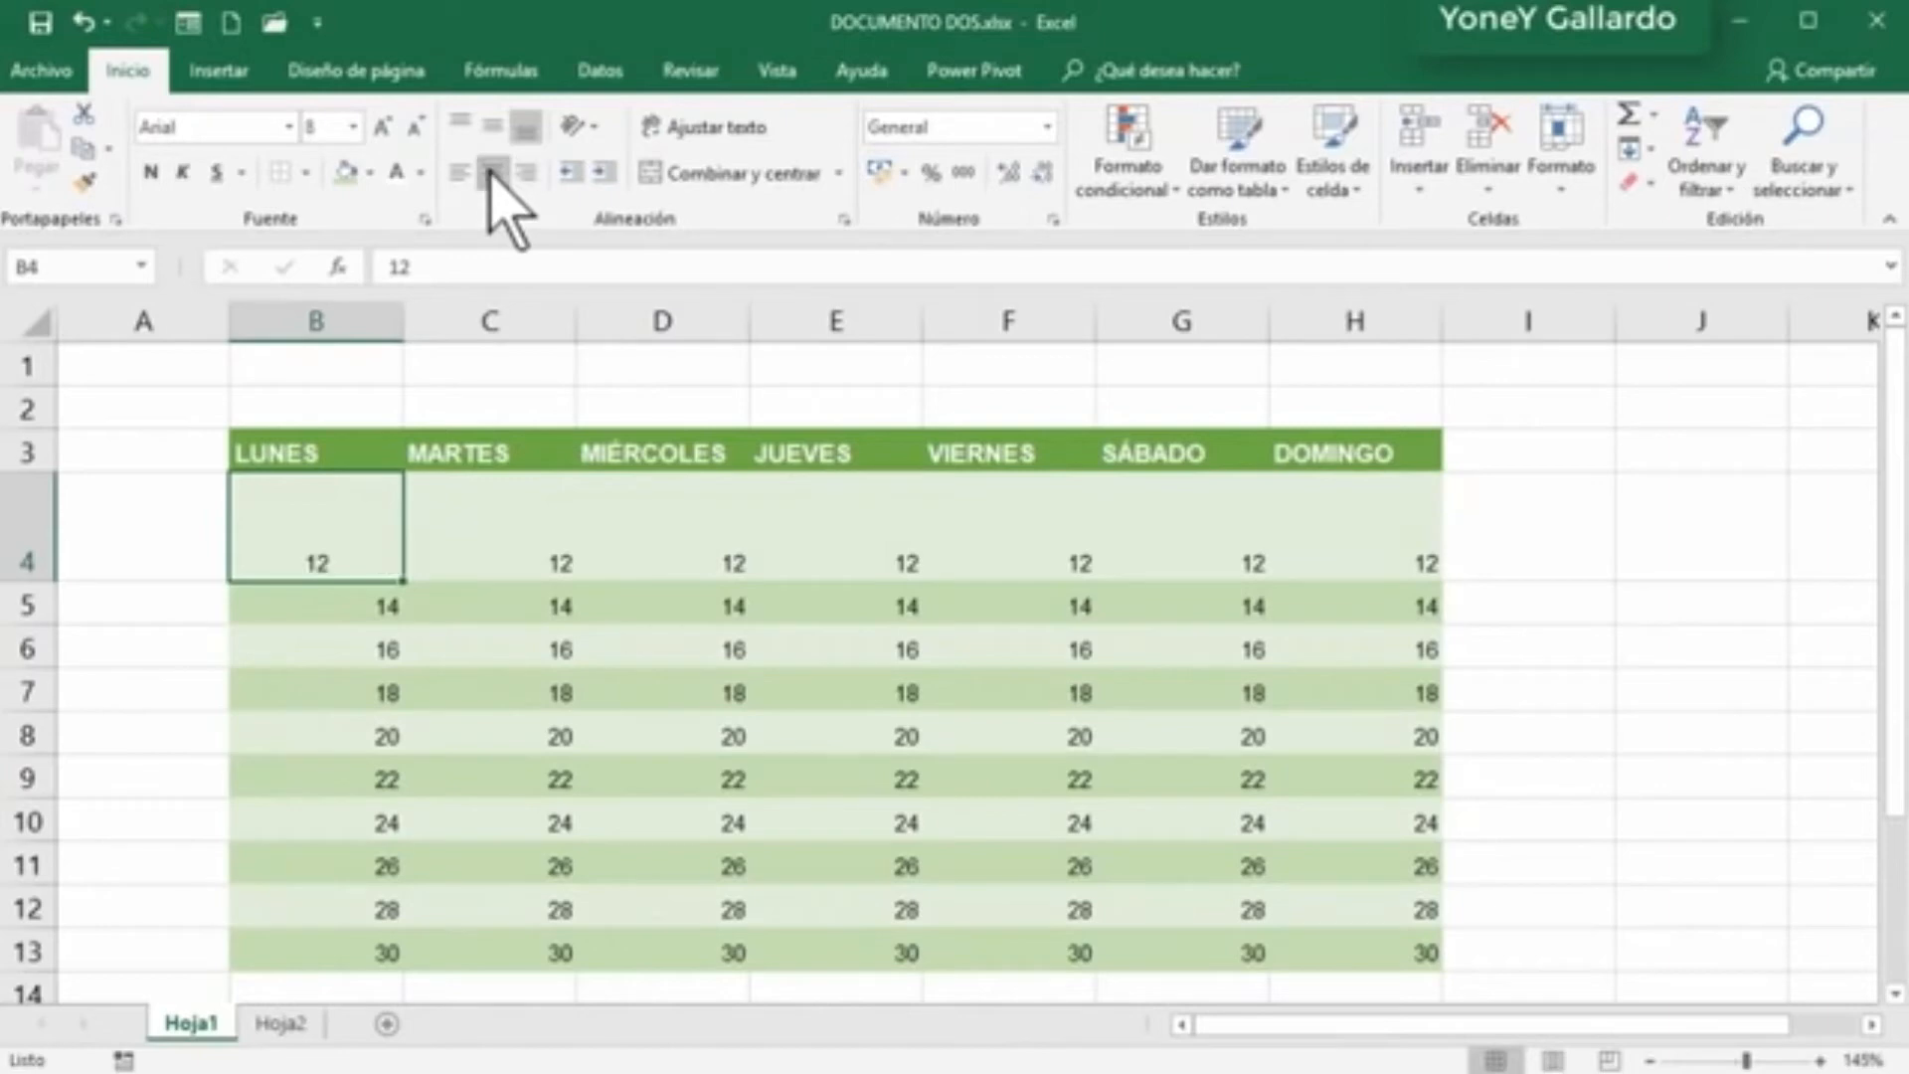
pyautogui.click(458, 173)
pyautogui.click(492, 173)
pyautogui.click(460, 175)
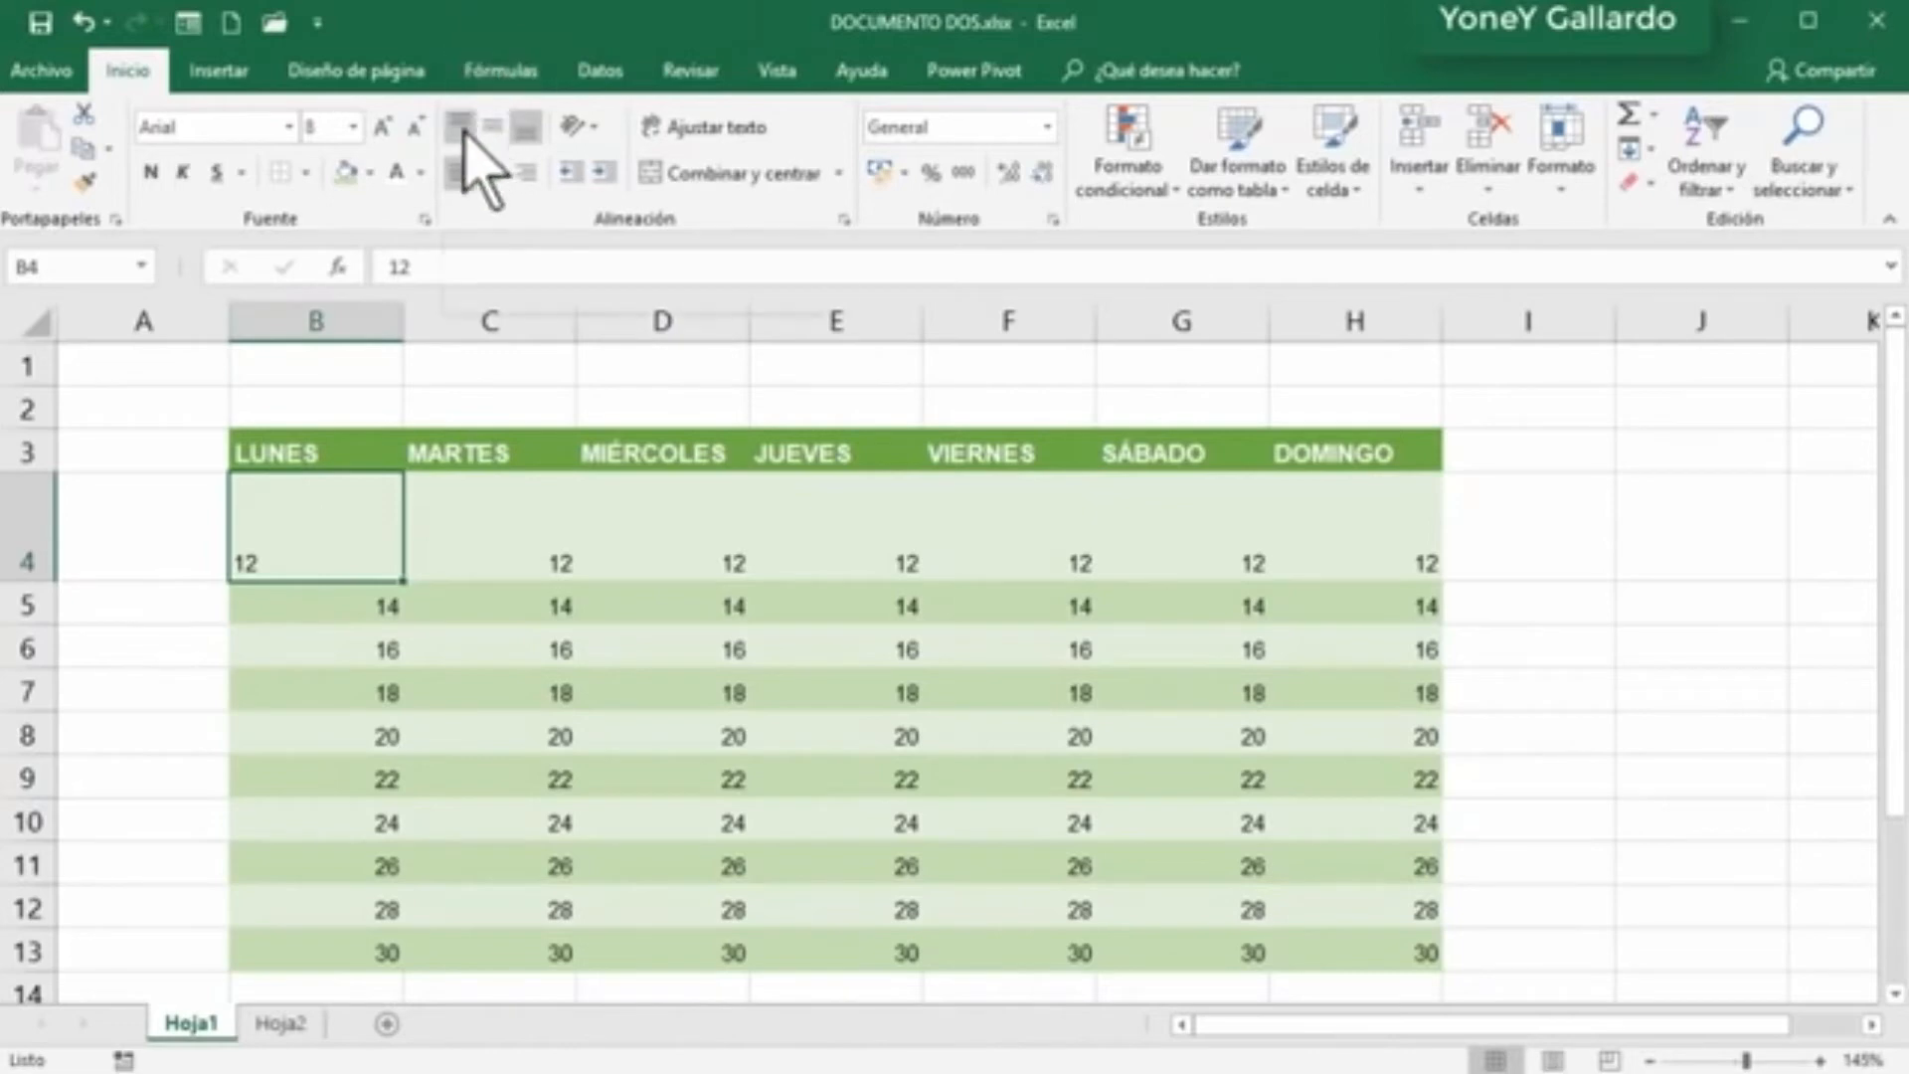
# Step: Centre the value in B4 vertically and horizontally at font size 14, and reduce the height of row 4
pyautogui.click(460, 127)
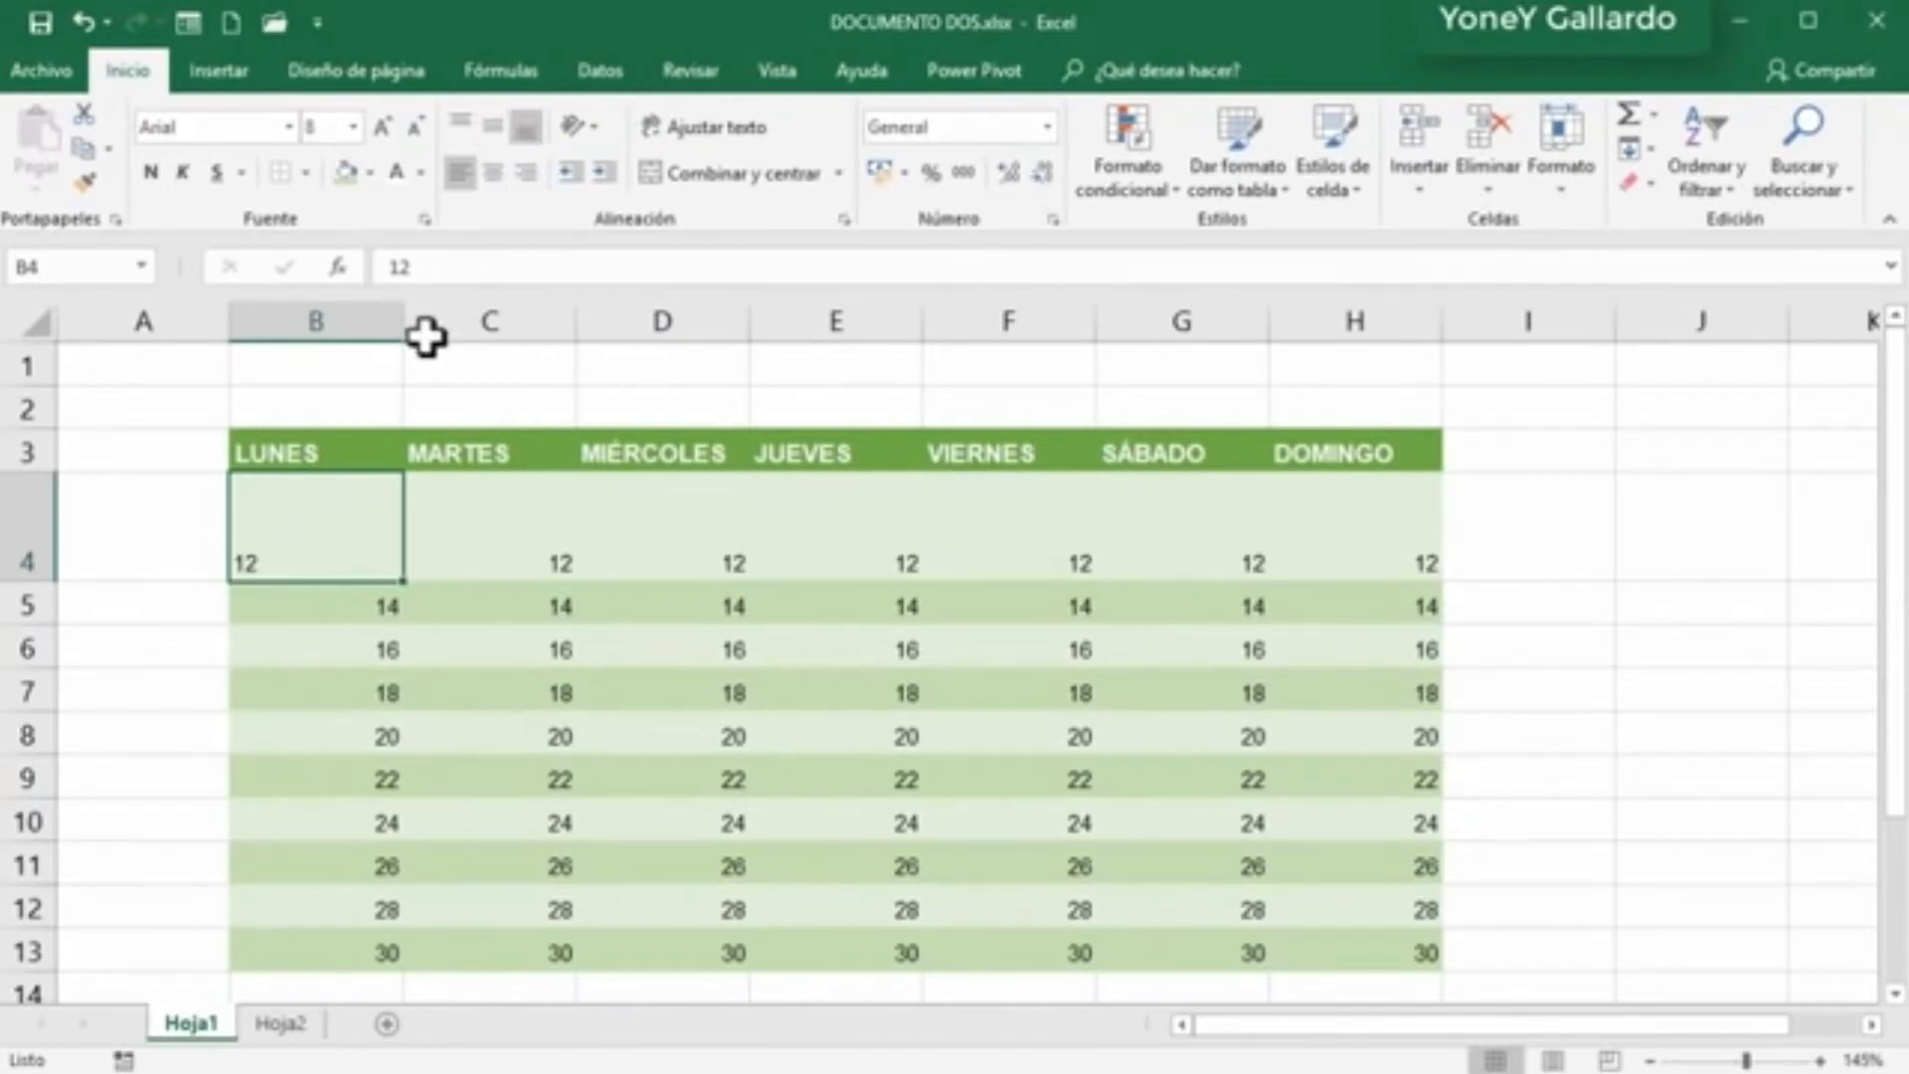
pyautogui.click(492, 126)
pyautogui.click(494, 171)
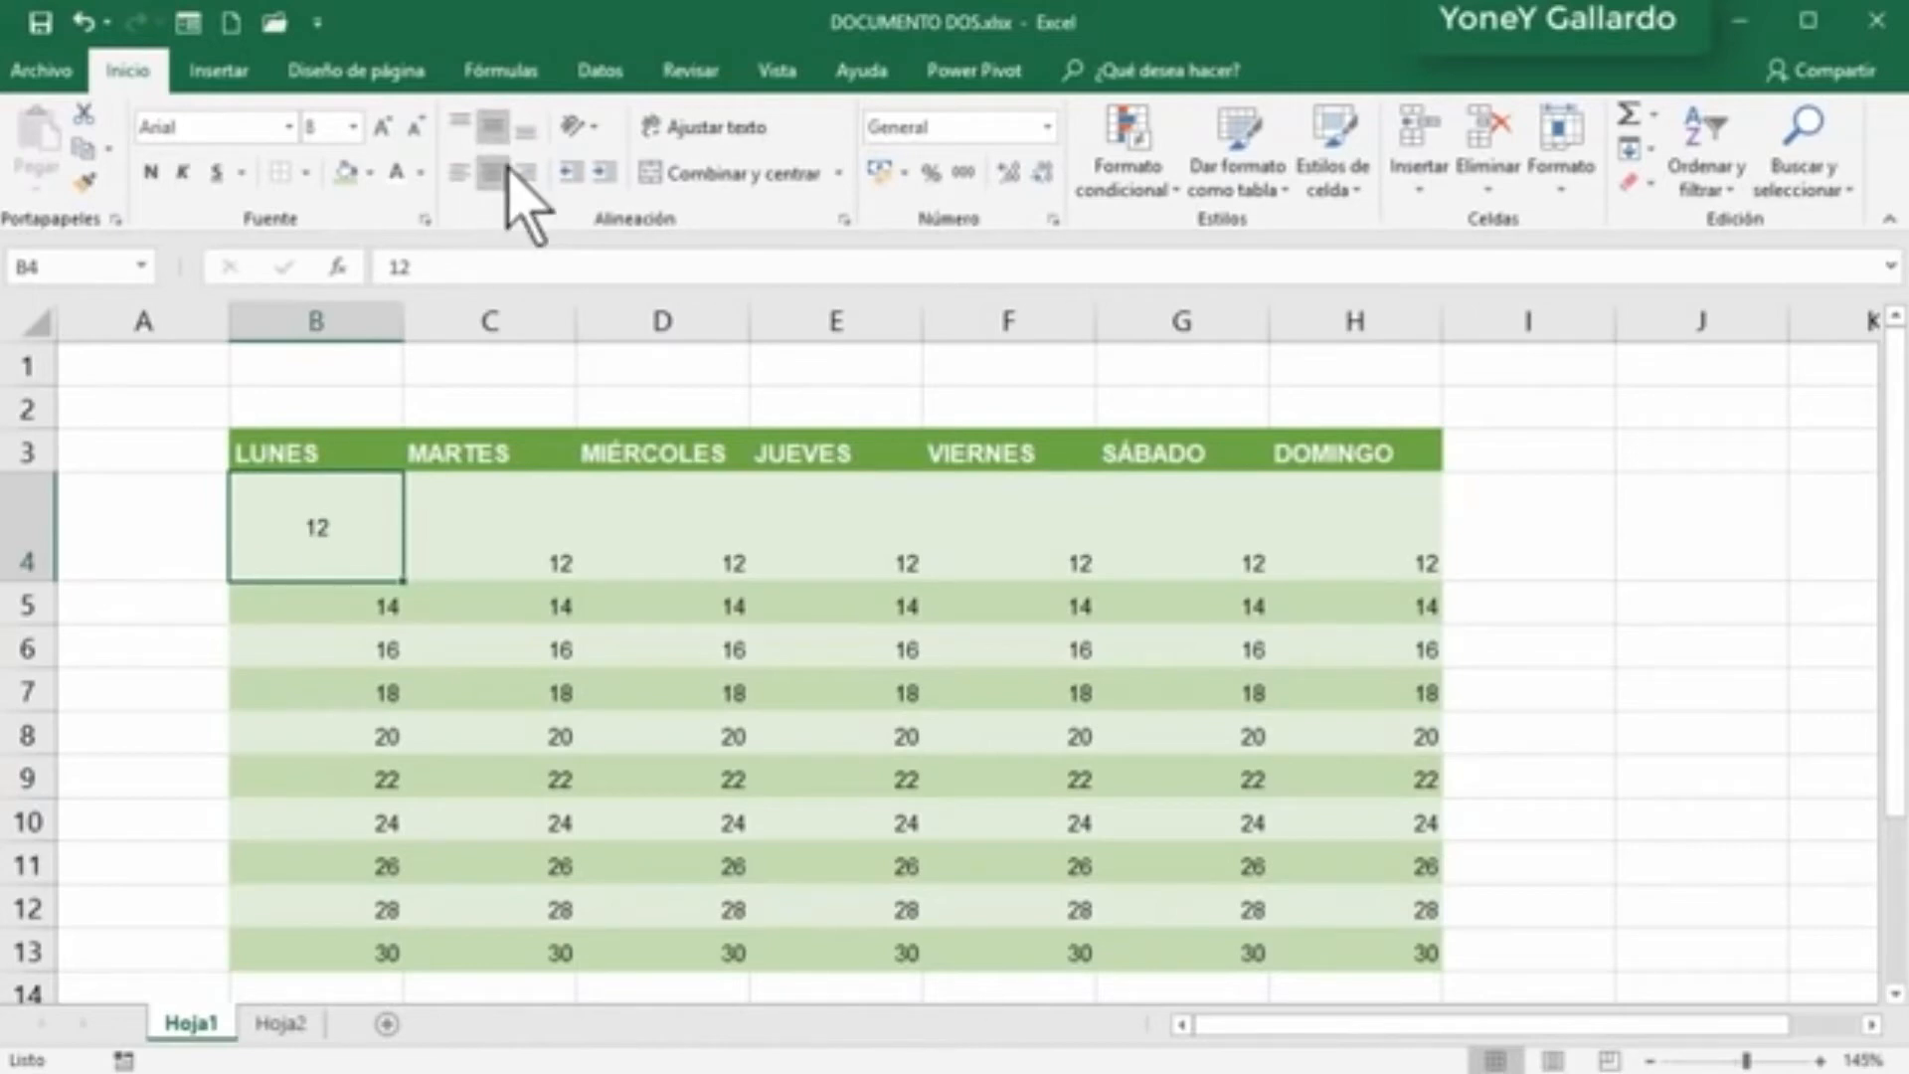
pyautogui.click(380, 127)
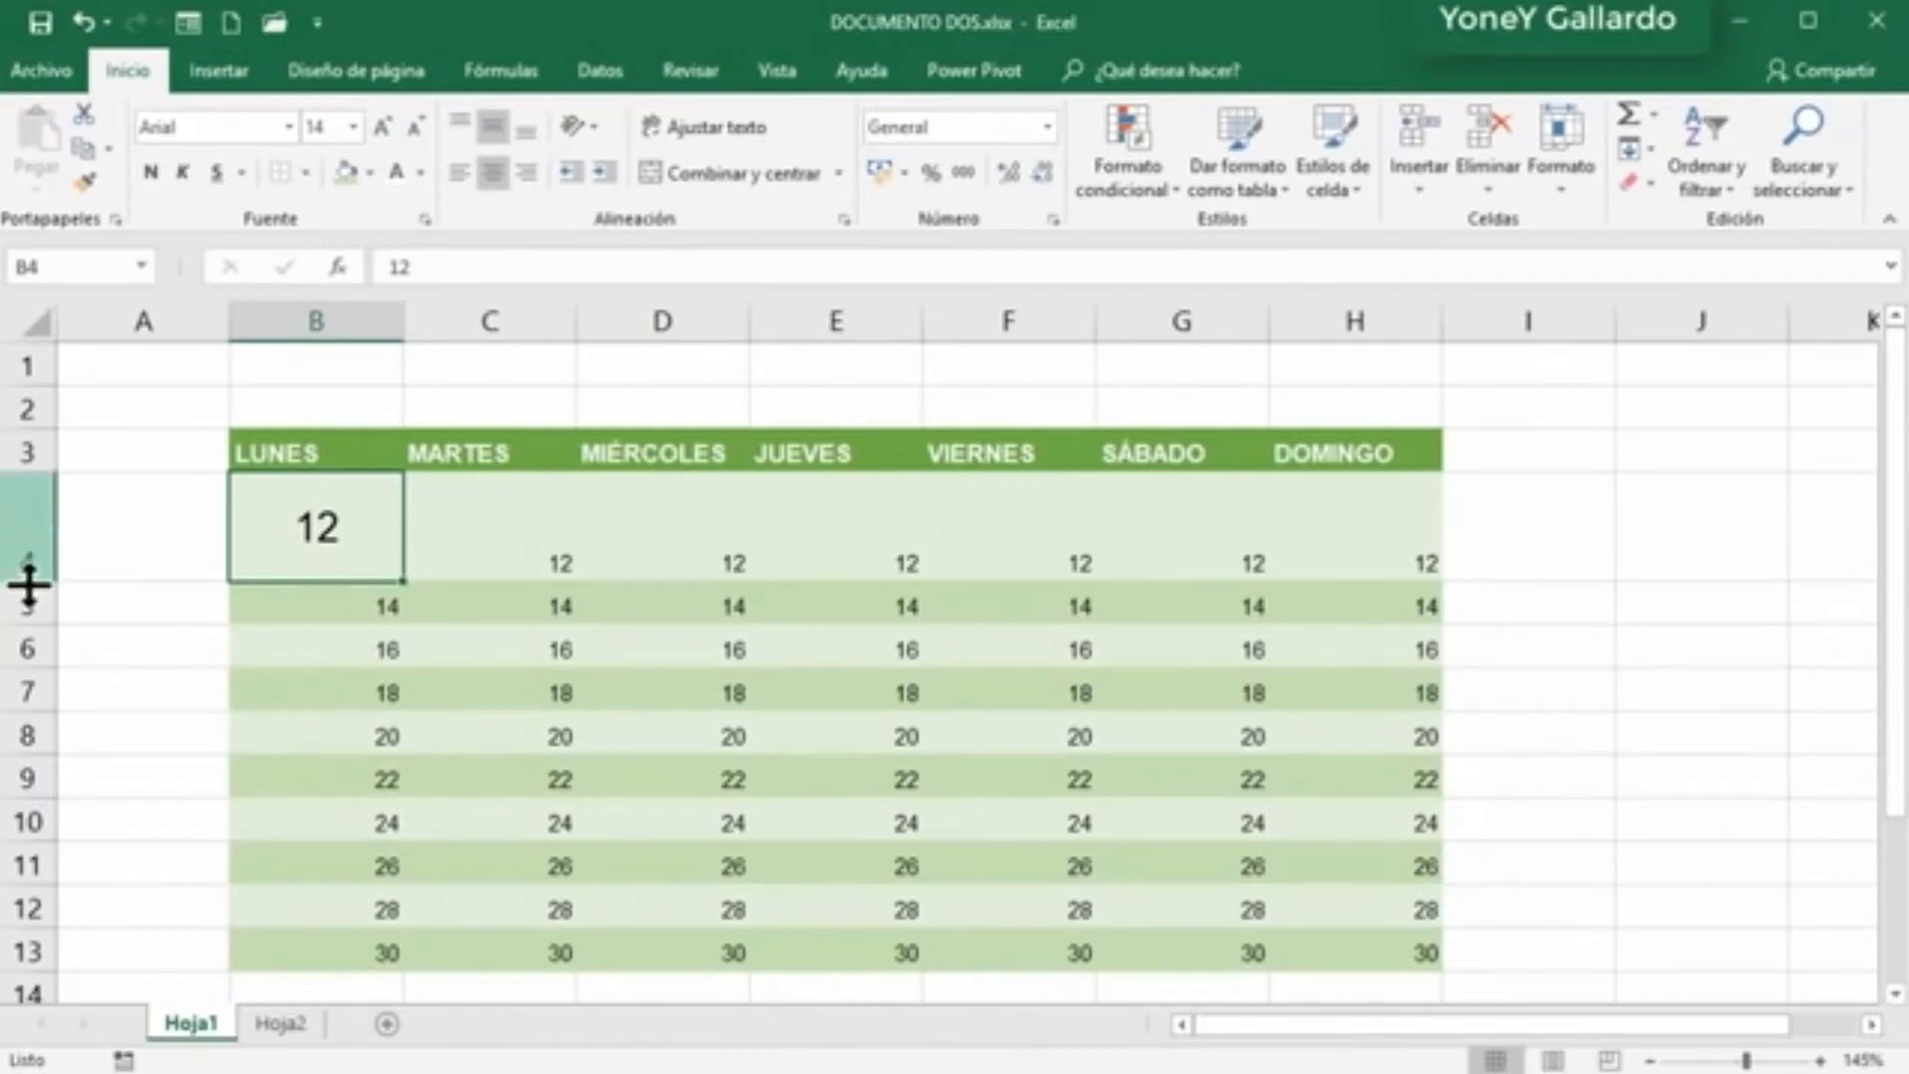
pyautogui.moveTo(27, 579); pyautogui.dragTo(27, 525)
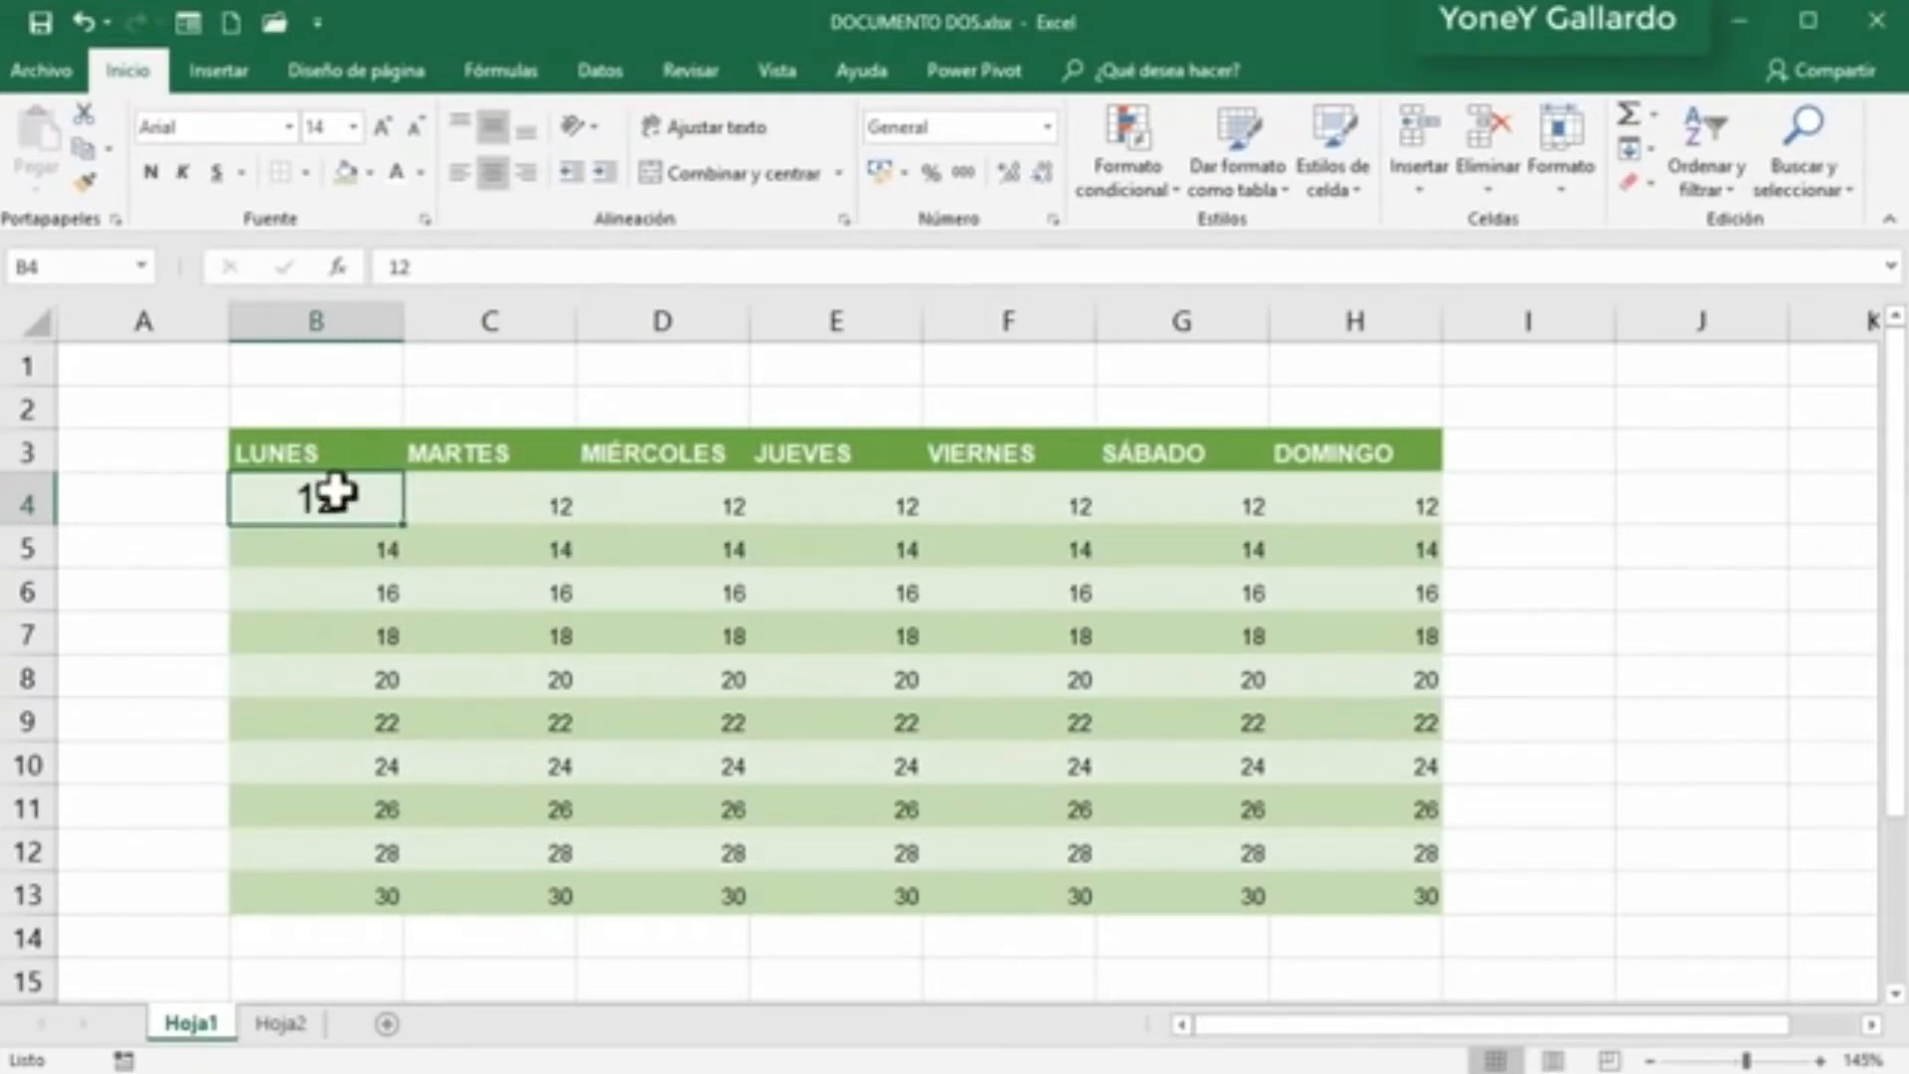
# Step: Make header row 3 taller and widen column D slightly
pyautogui.click(313, 452)
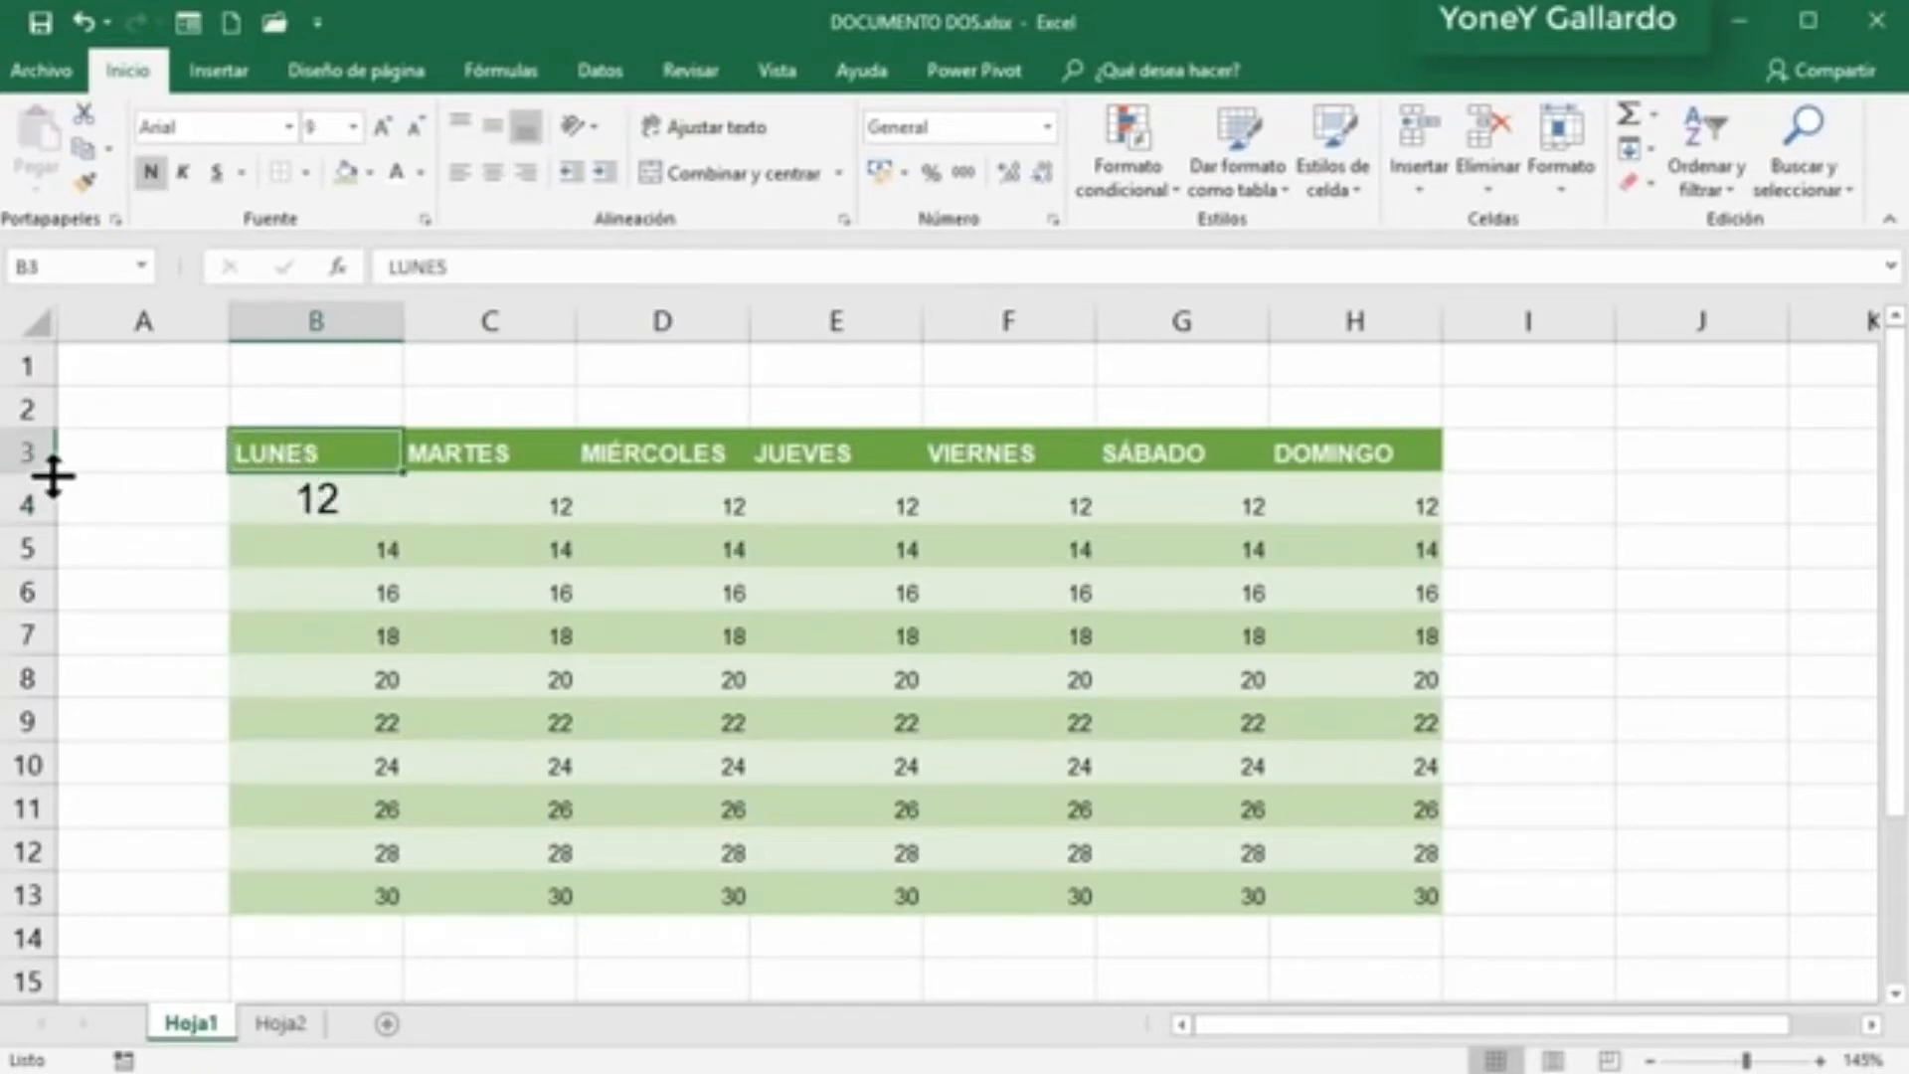
pyautogui.moveTo(38, 472); pyautogui.dragTo(34, 569)
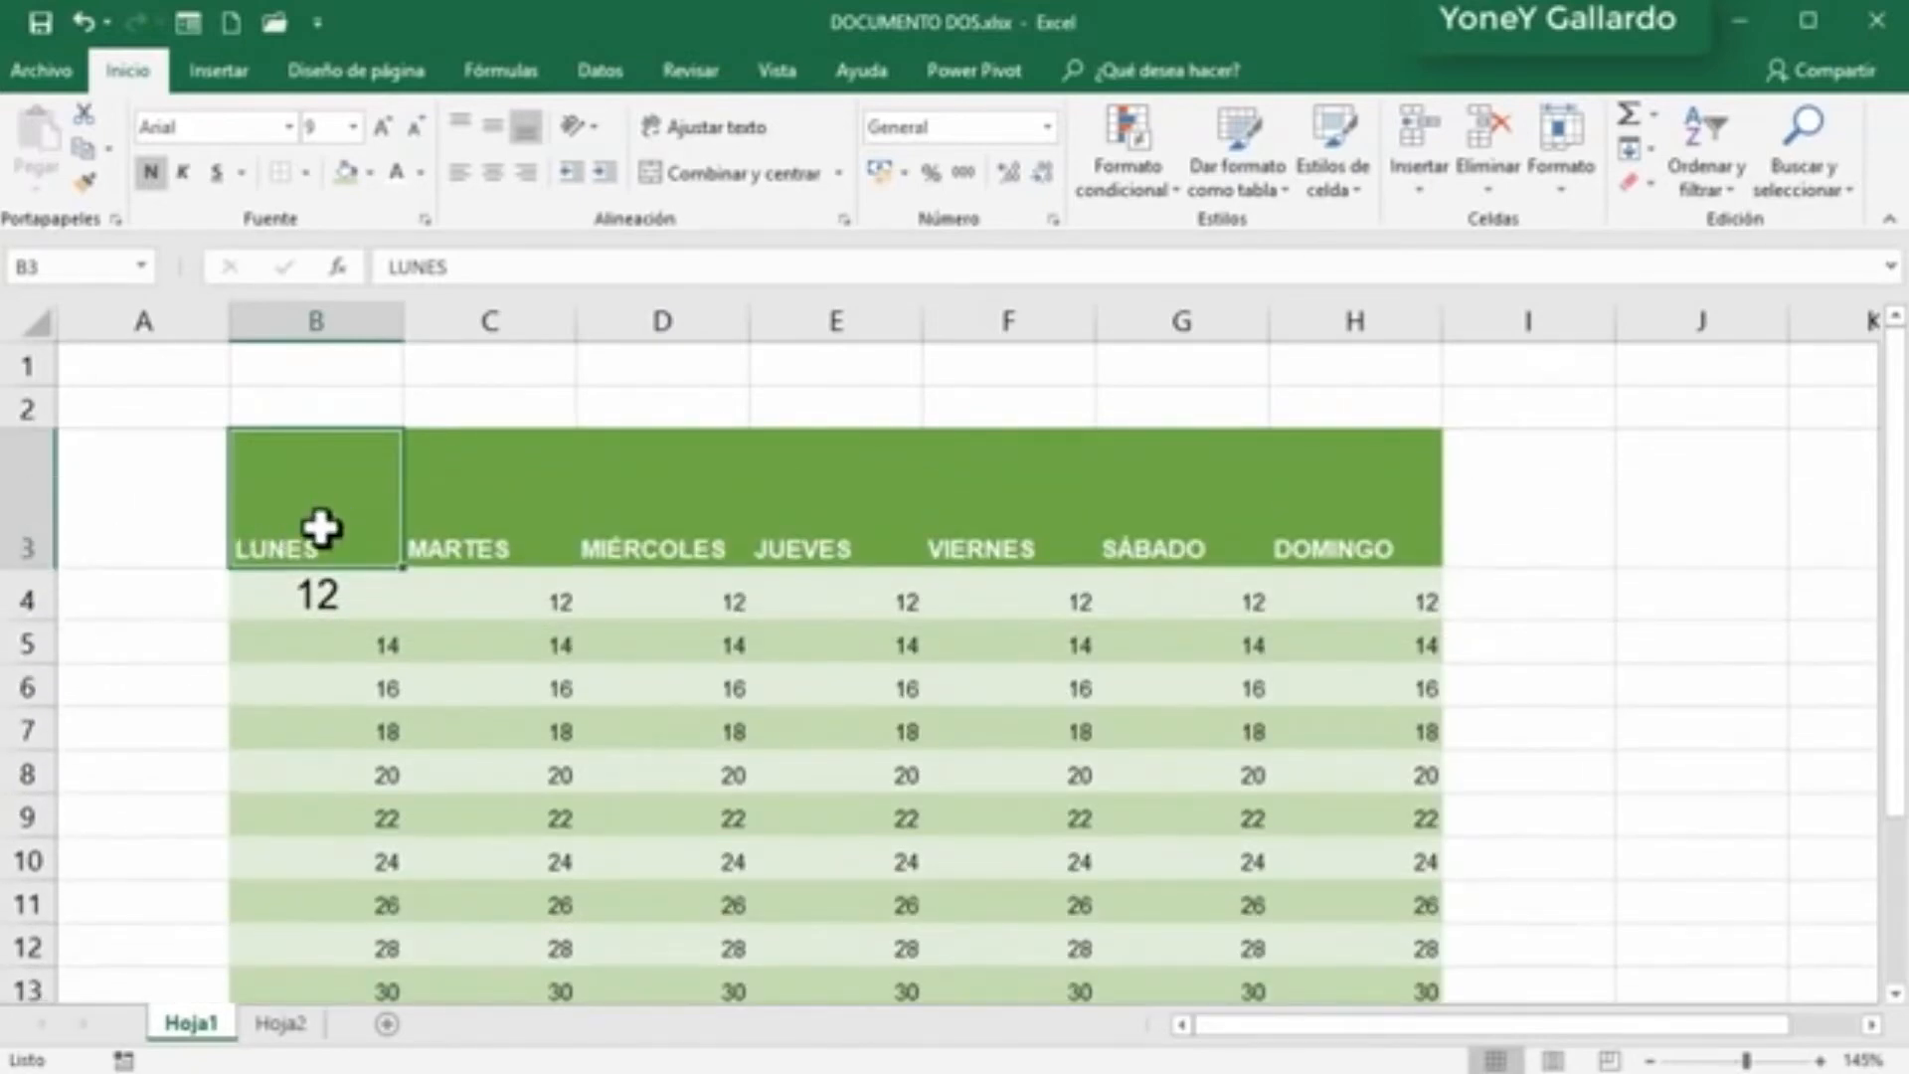
pyautogui.click(695, 528)
pyautogui.moveTo(760, 315); pyautogui.dragTo(787, 319)
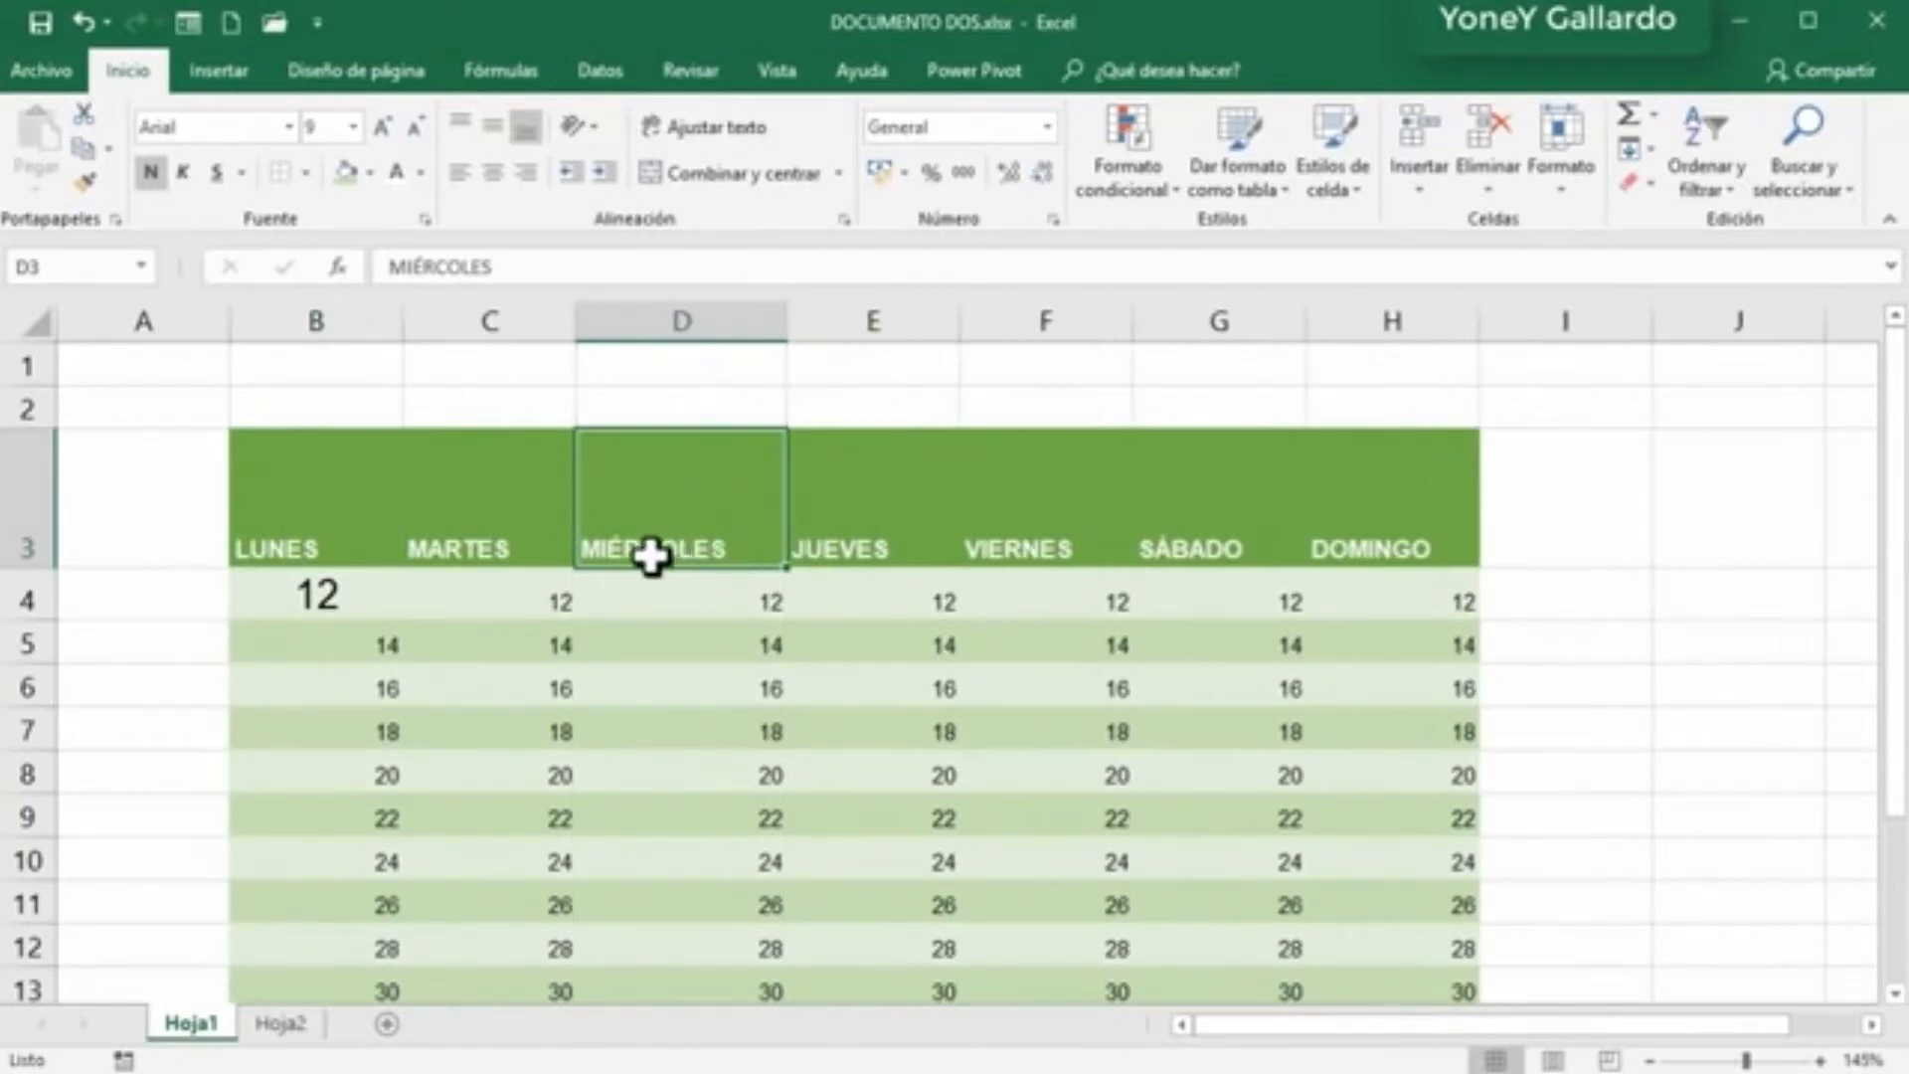
# Step: Rotate the MIÉRCOLES header in D3 to an ascending angle and subsequently to a descending angle
pyautogui.click(593, 126)
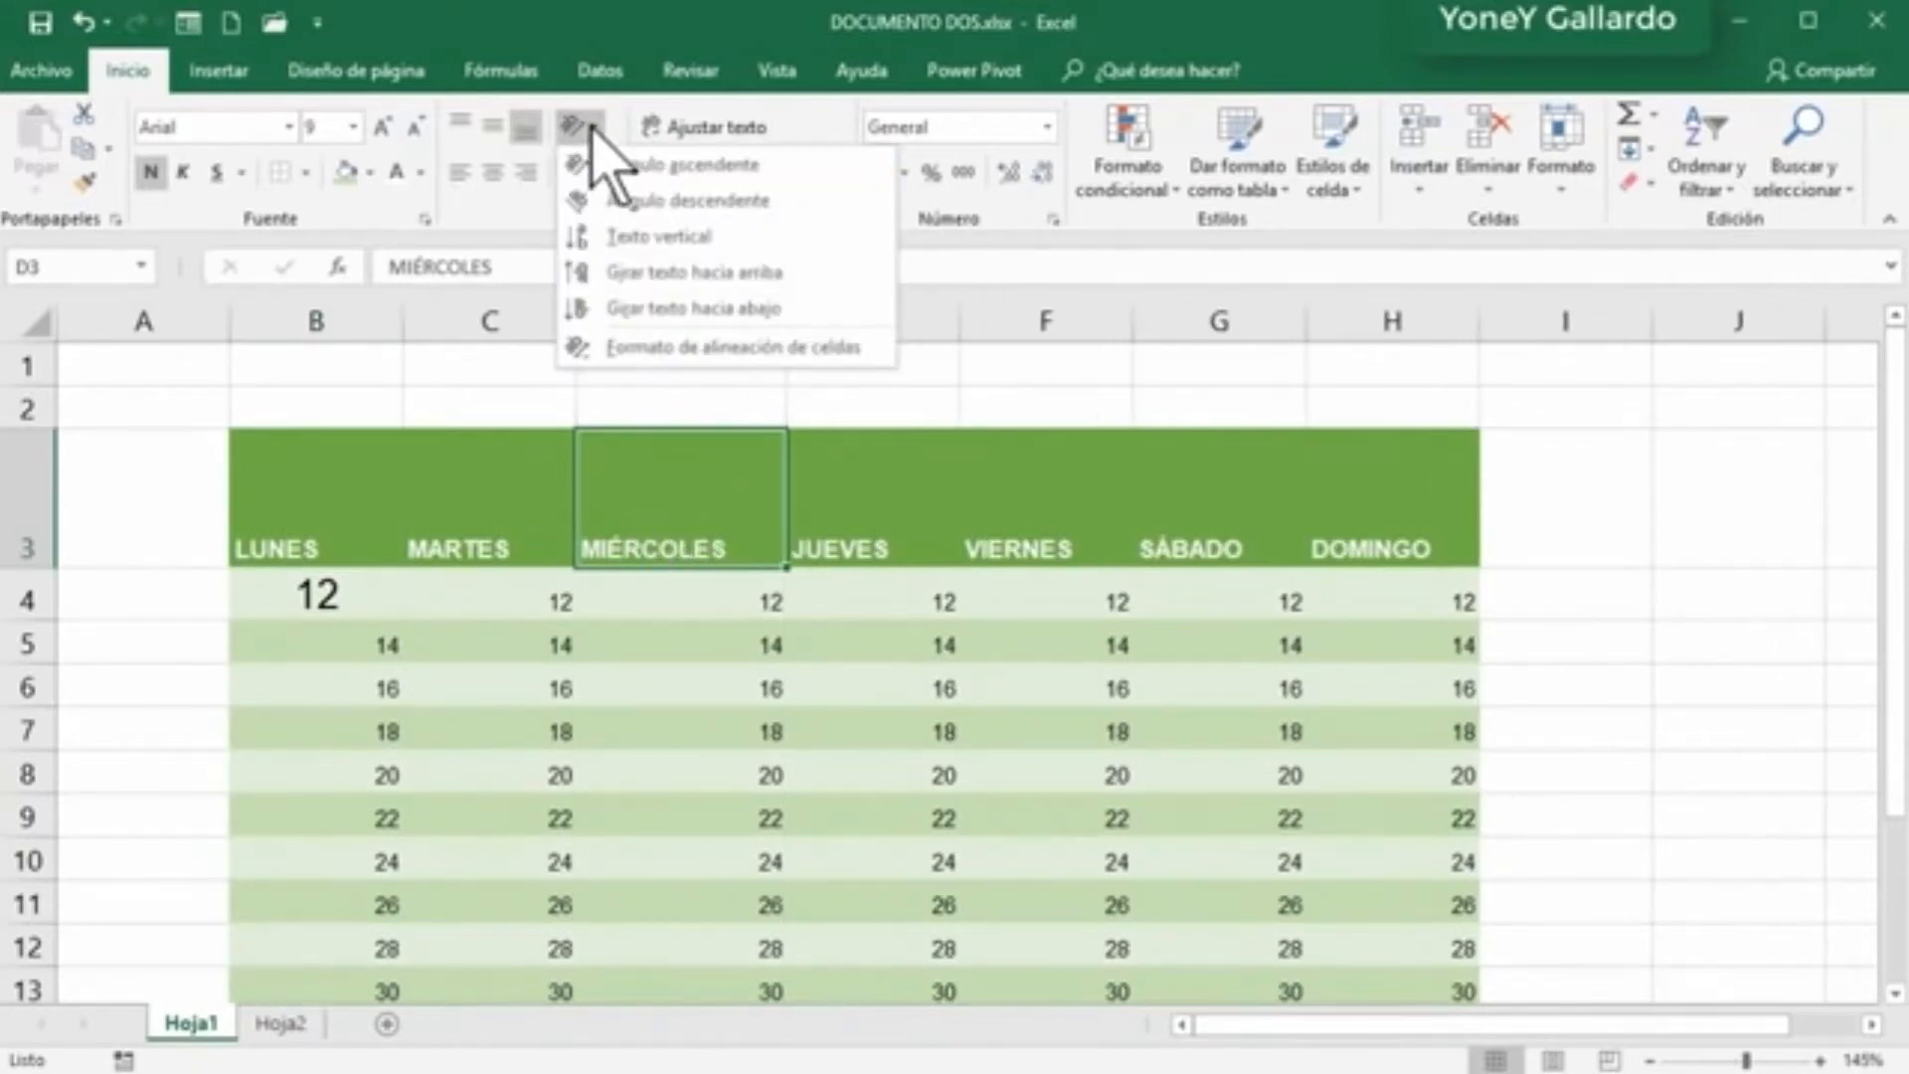
pyautogui.click(682, 164)
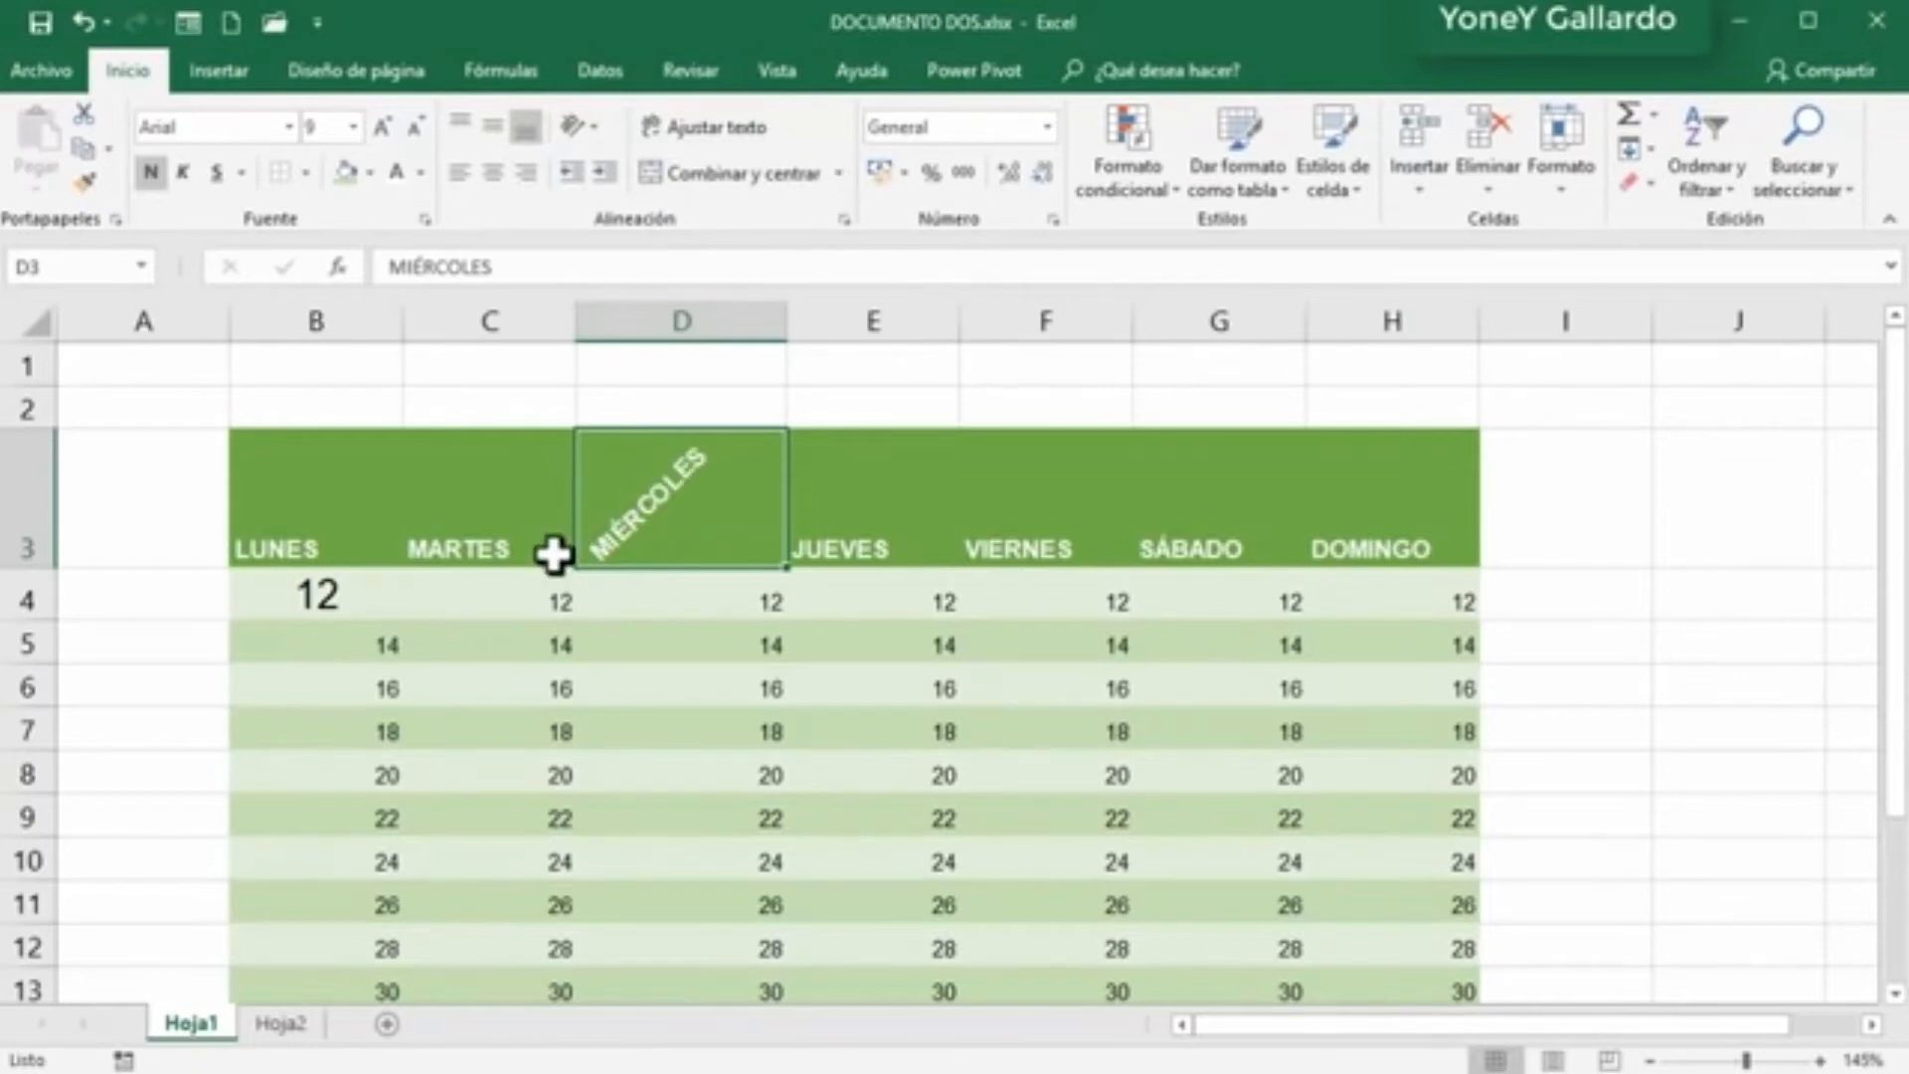
pyautogui.click(582, 127)
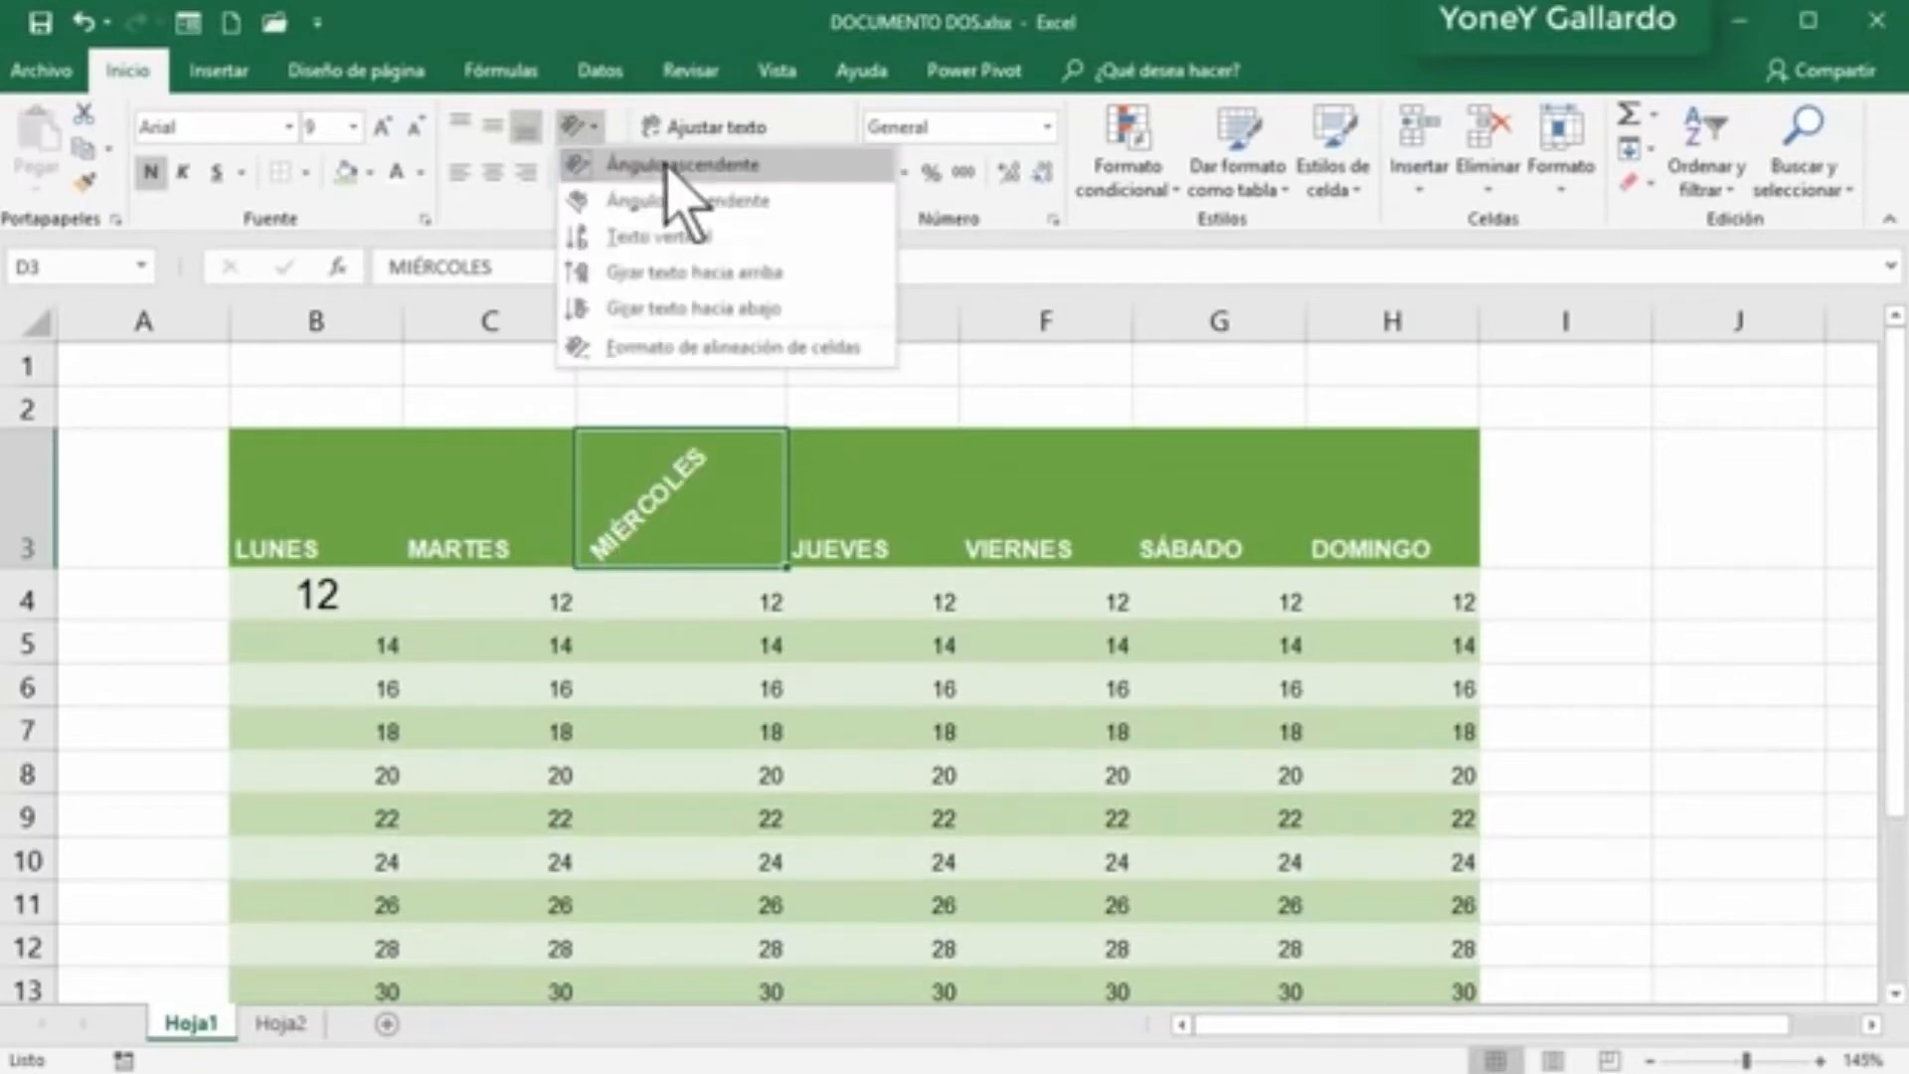
pyautogui.click(699, 200)
# Step: Set the MIÉRCOLES header to vertical text and heighten row 3 until the whole word fits
pyautogui.click(582, 126)
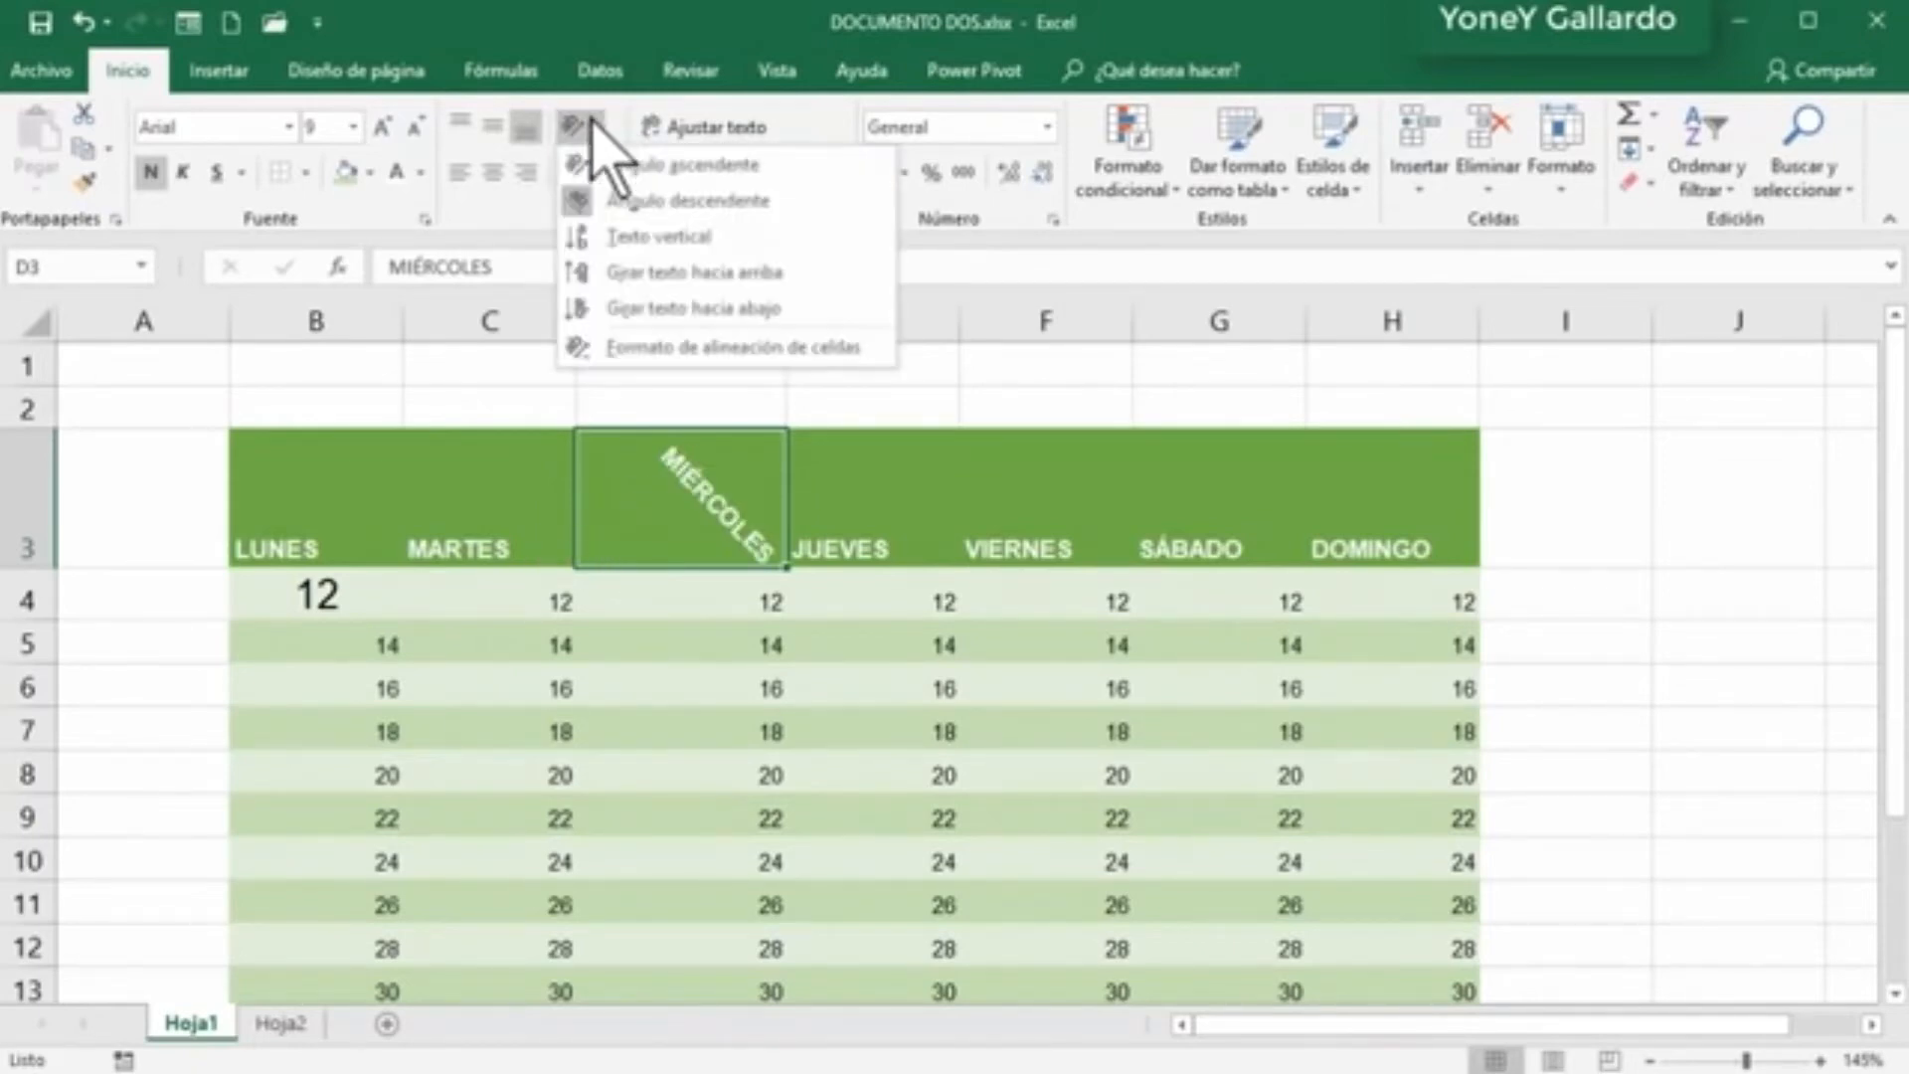
pyautogui.click(659, 239)
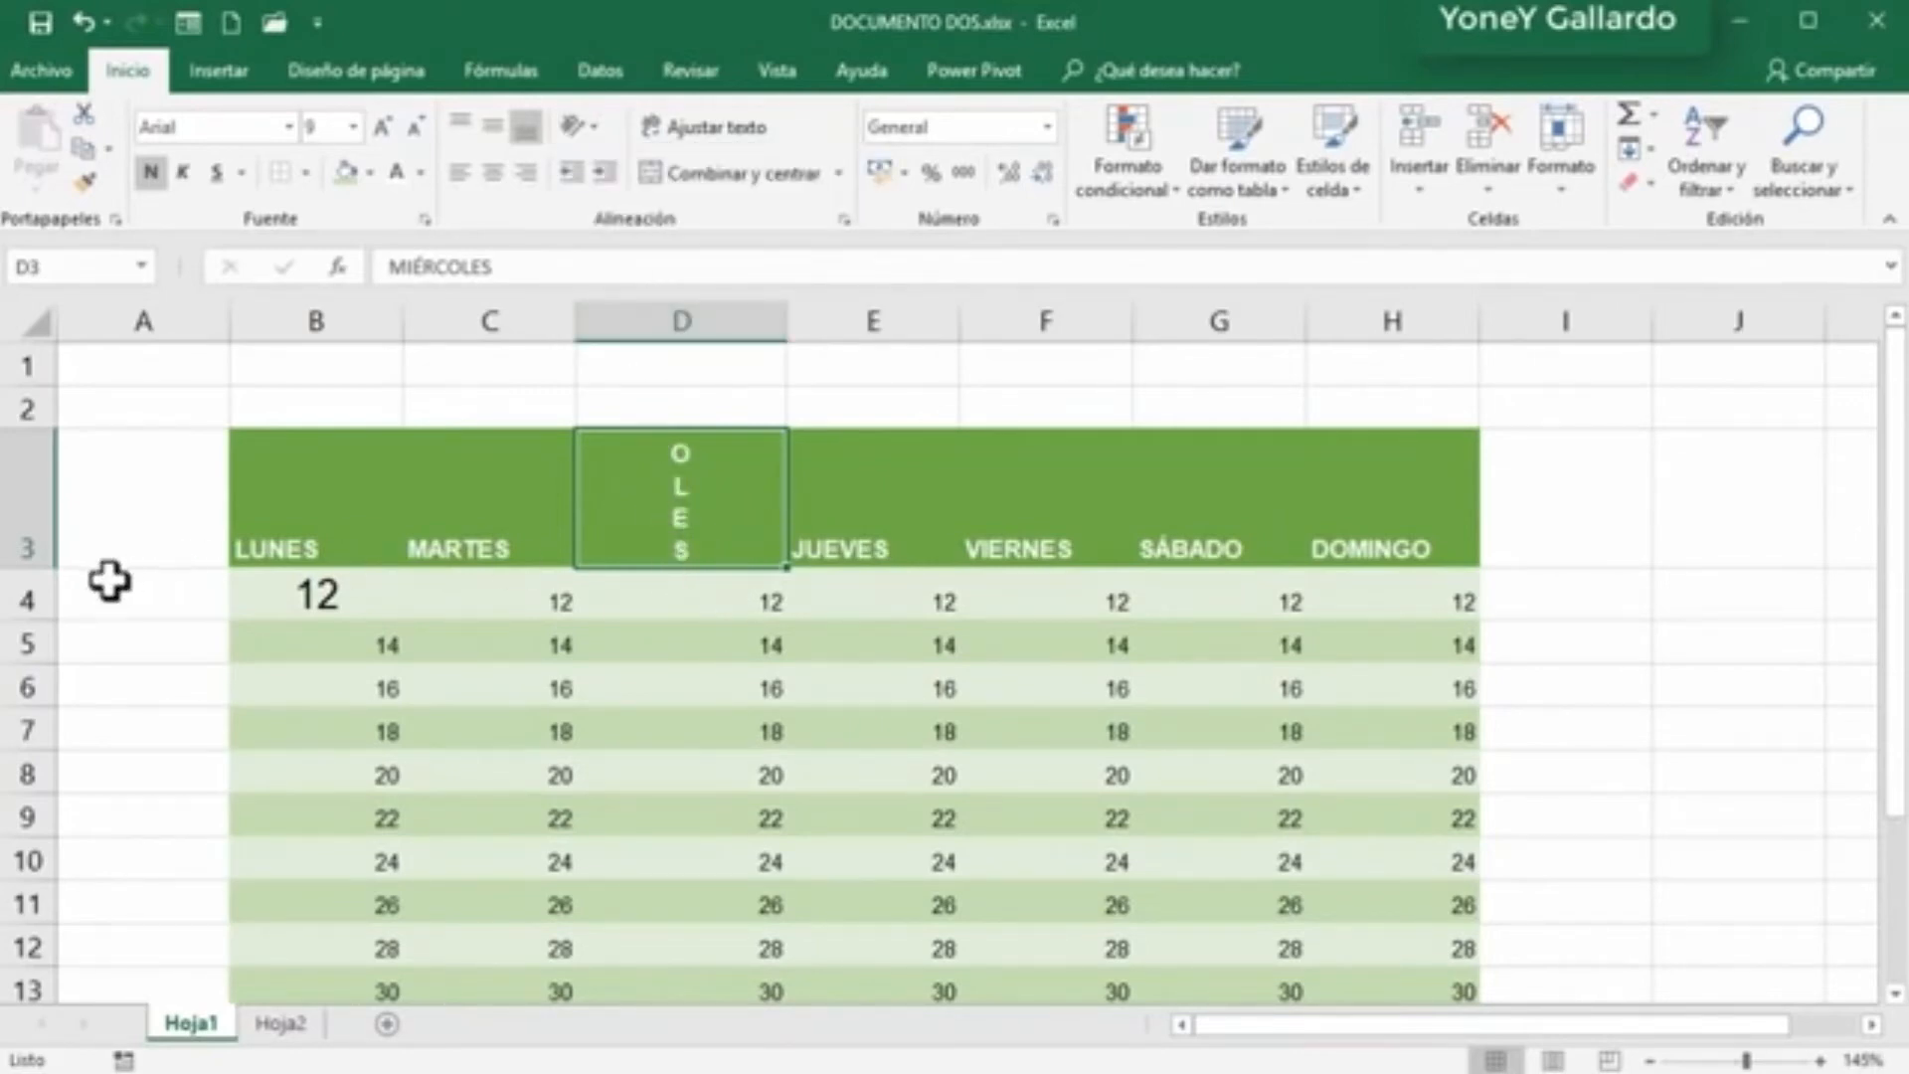
pyautogui.moveTo(30, 567); pyautogui.dragTo(27, 759)
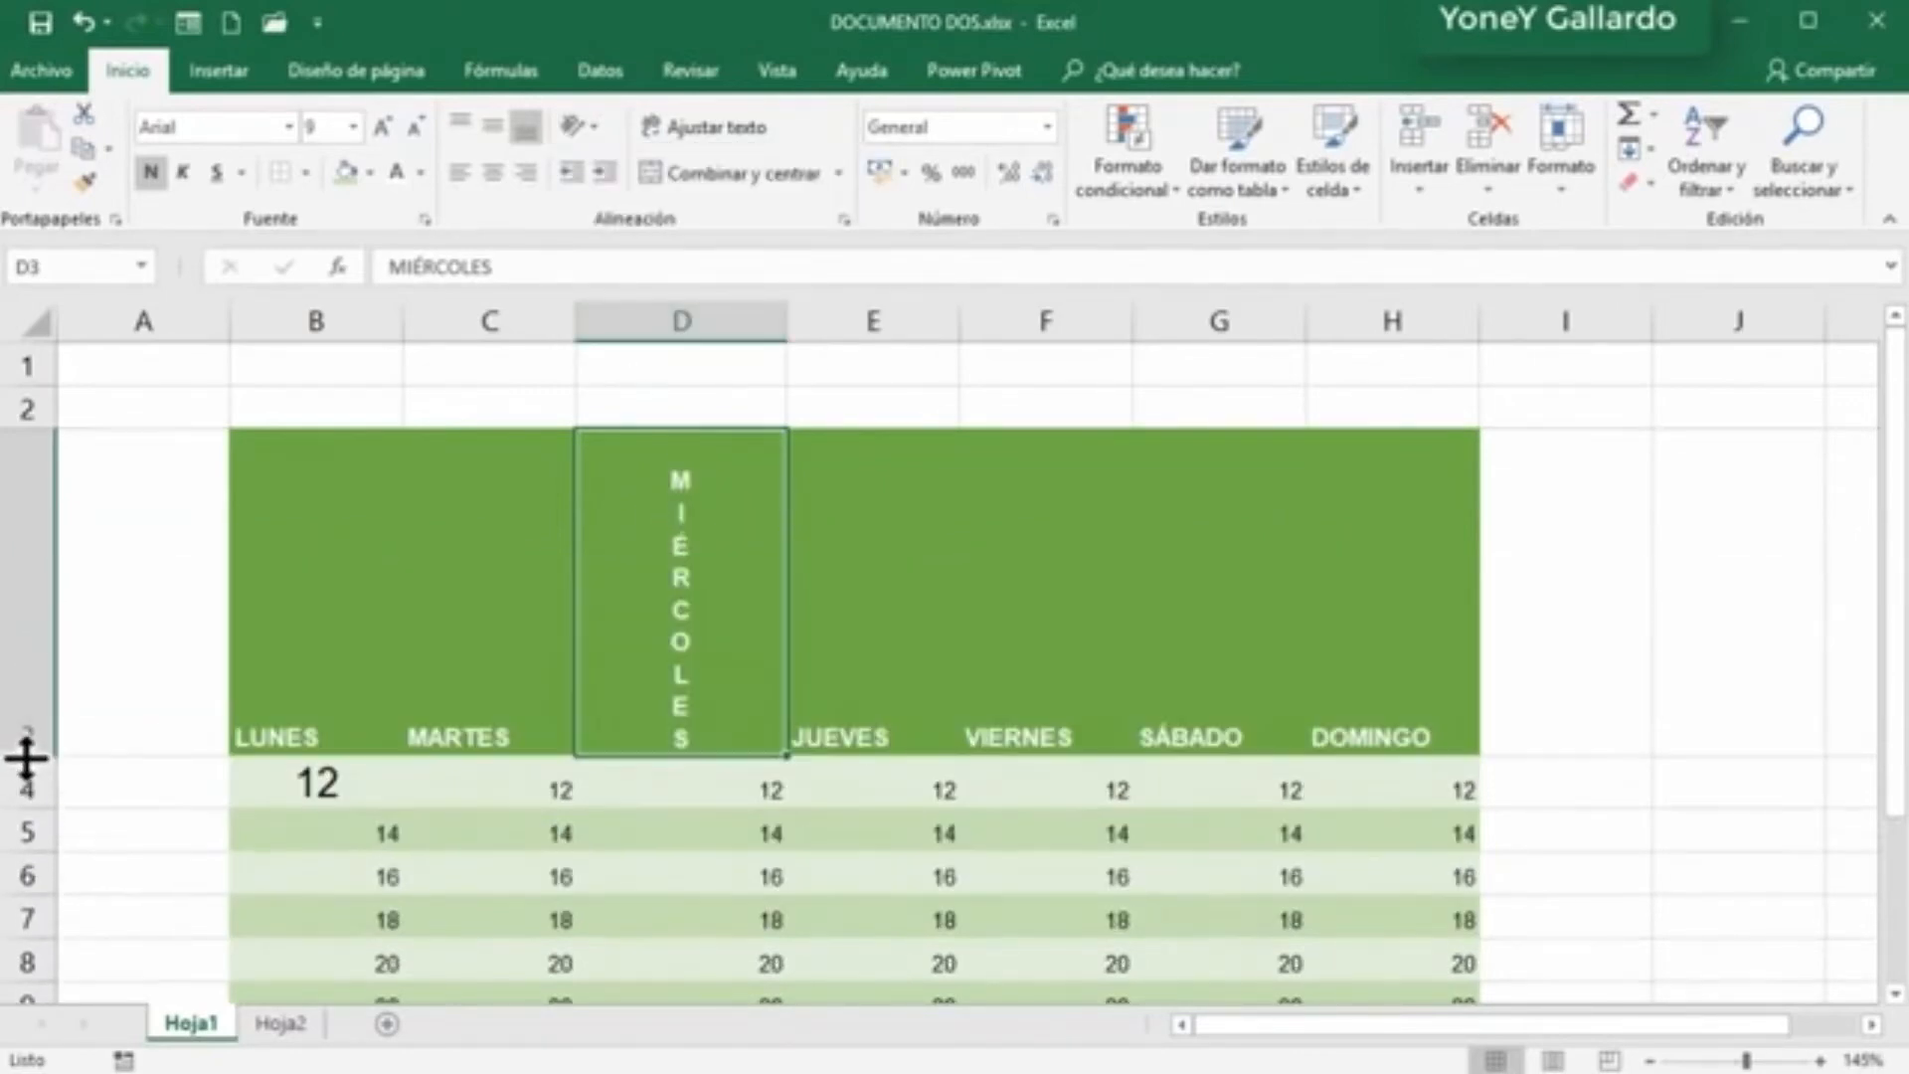
# Step: Rotate the MIÉRCOLES header text upward and autofit the height of row 3
pyautogui.click(578, 127)
pyautogui.click(685, 274)
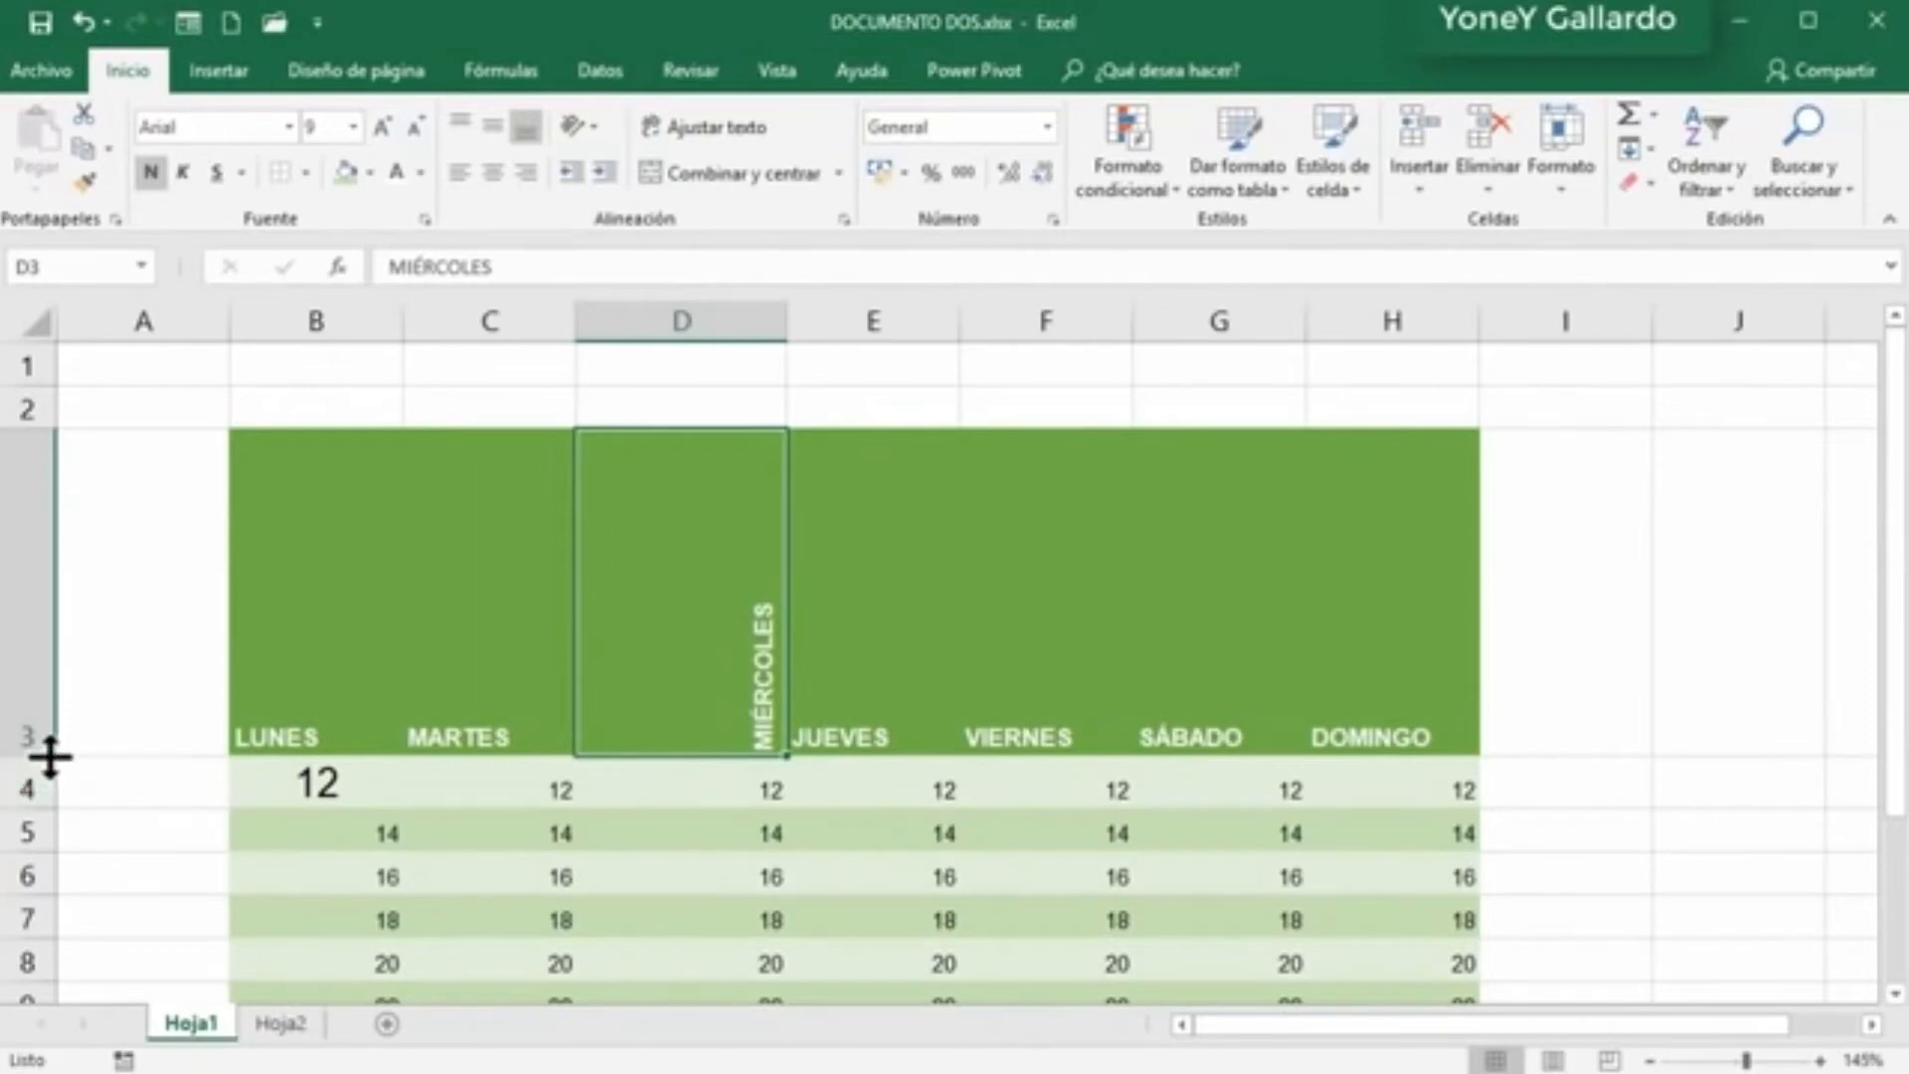
pyautogui.doubleClick(48, 756)
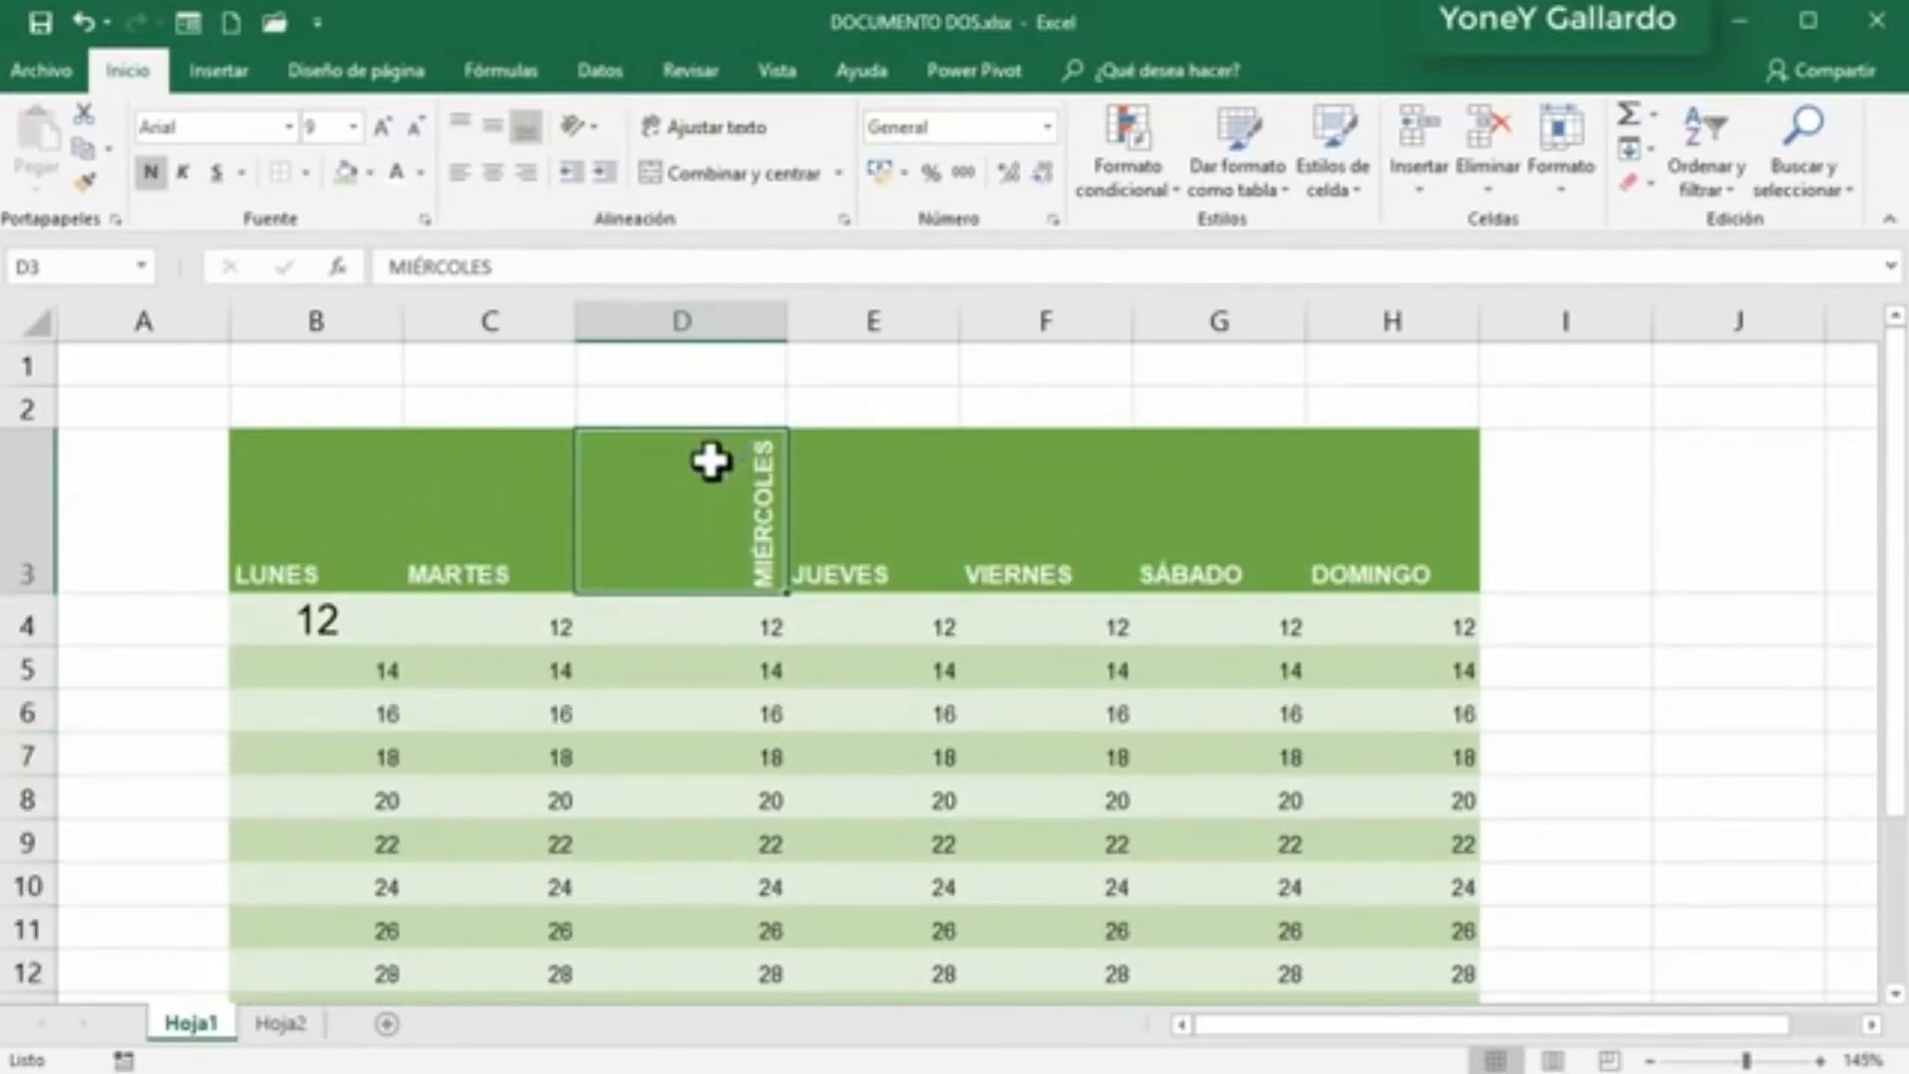
pyautogui.click(582, 123)
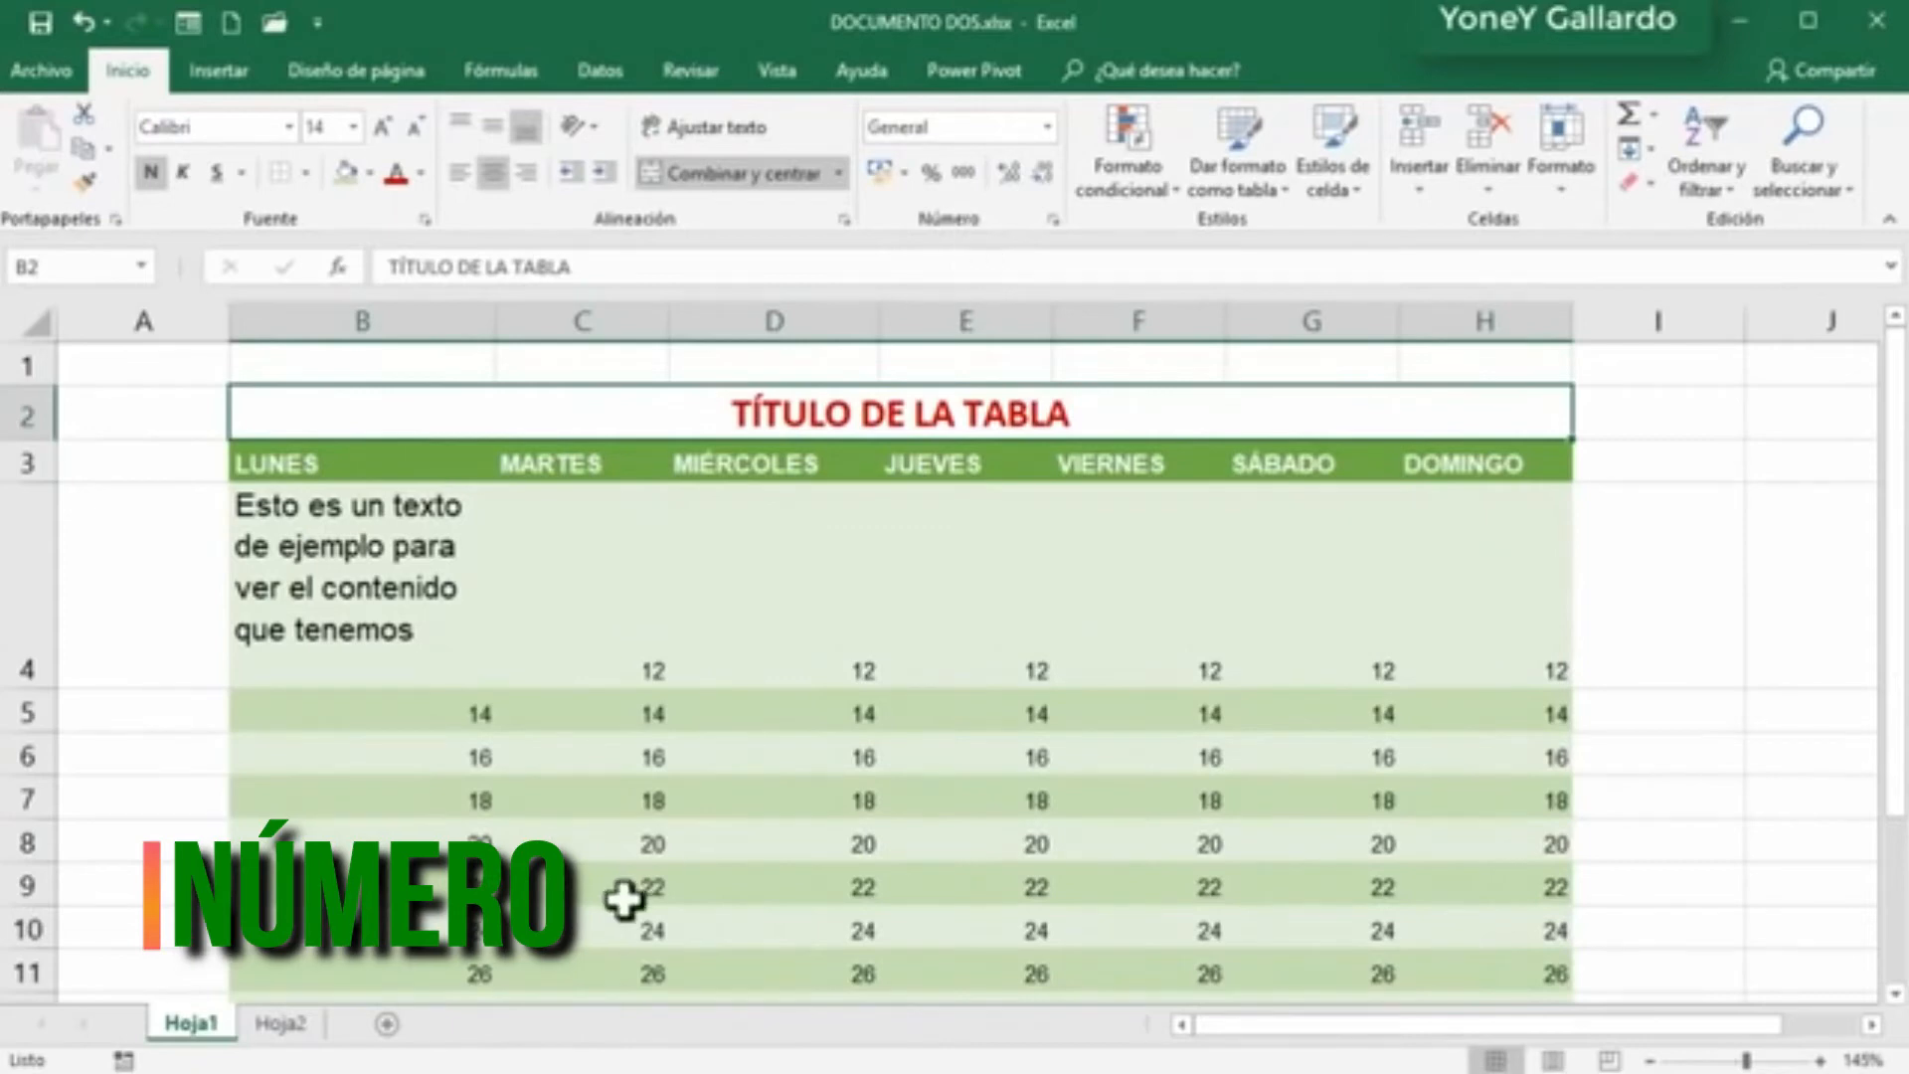
pyautogui.click(528, 841)
pyautogui.scroll(-2, 637, 859)
pyautogui.scroll(2, 636, 859)
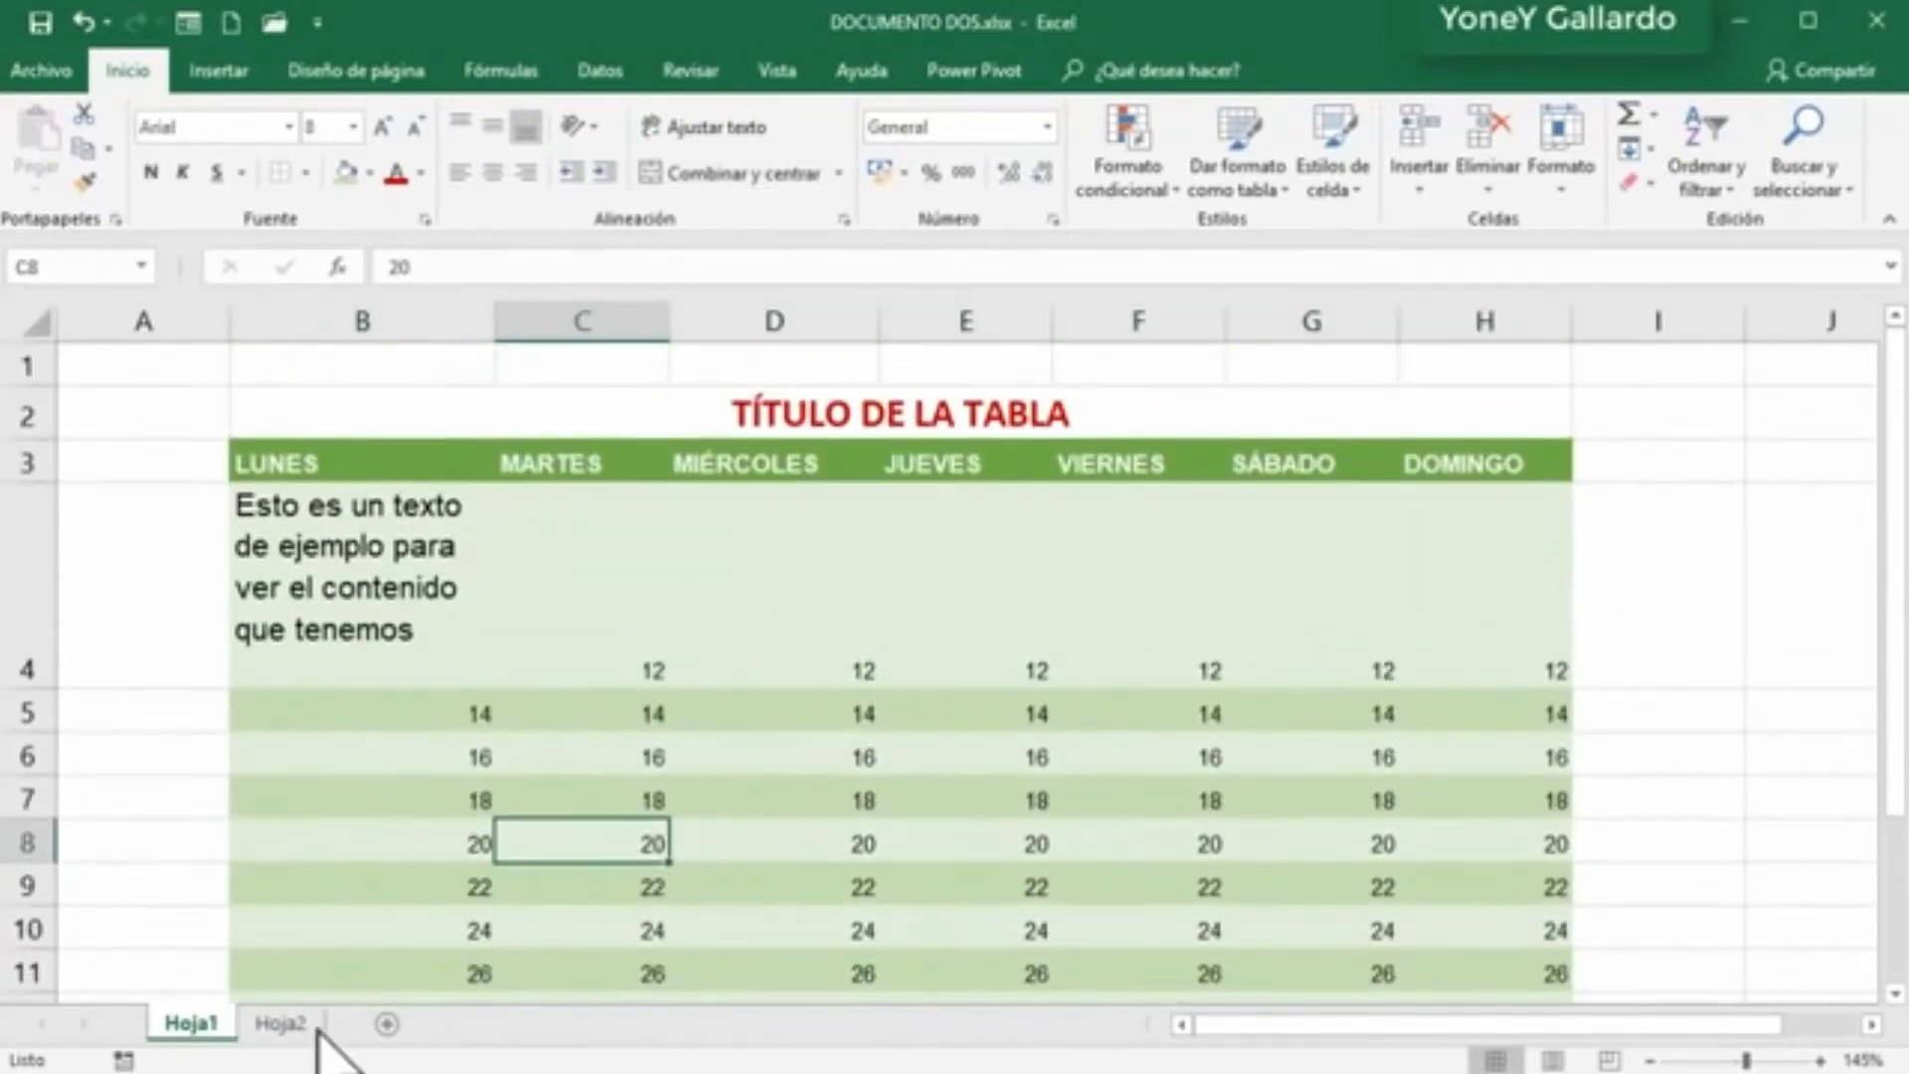
pyautogui.click(917, 678)
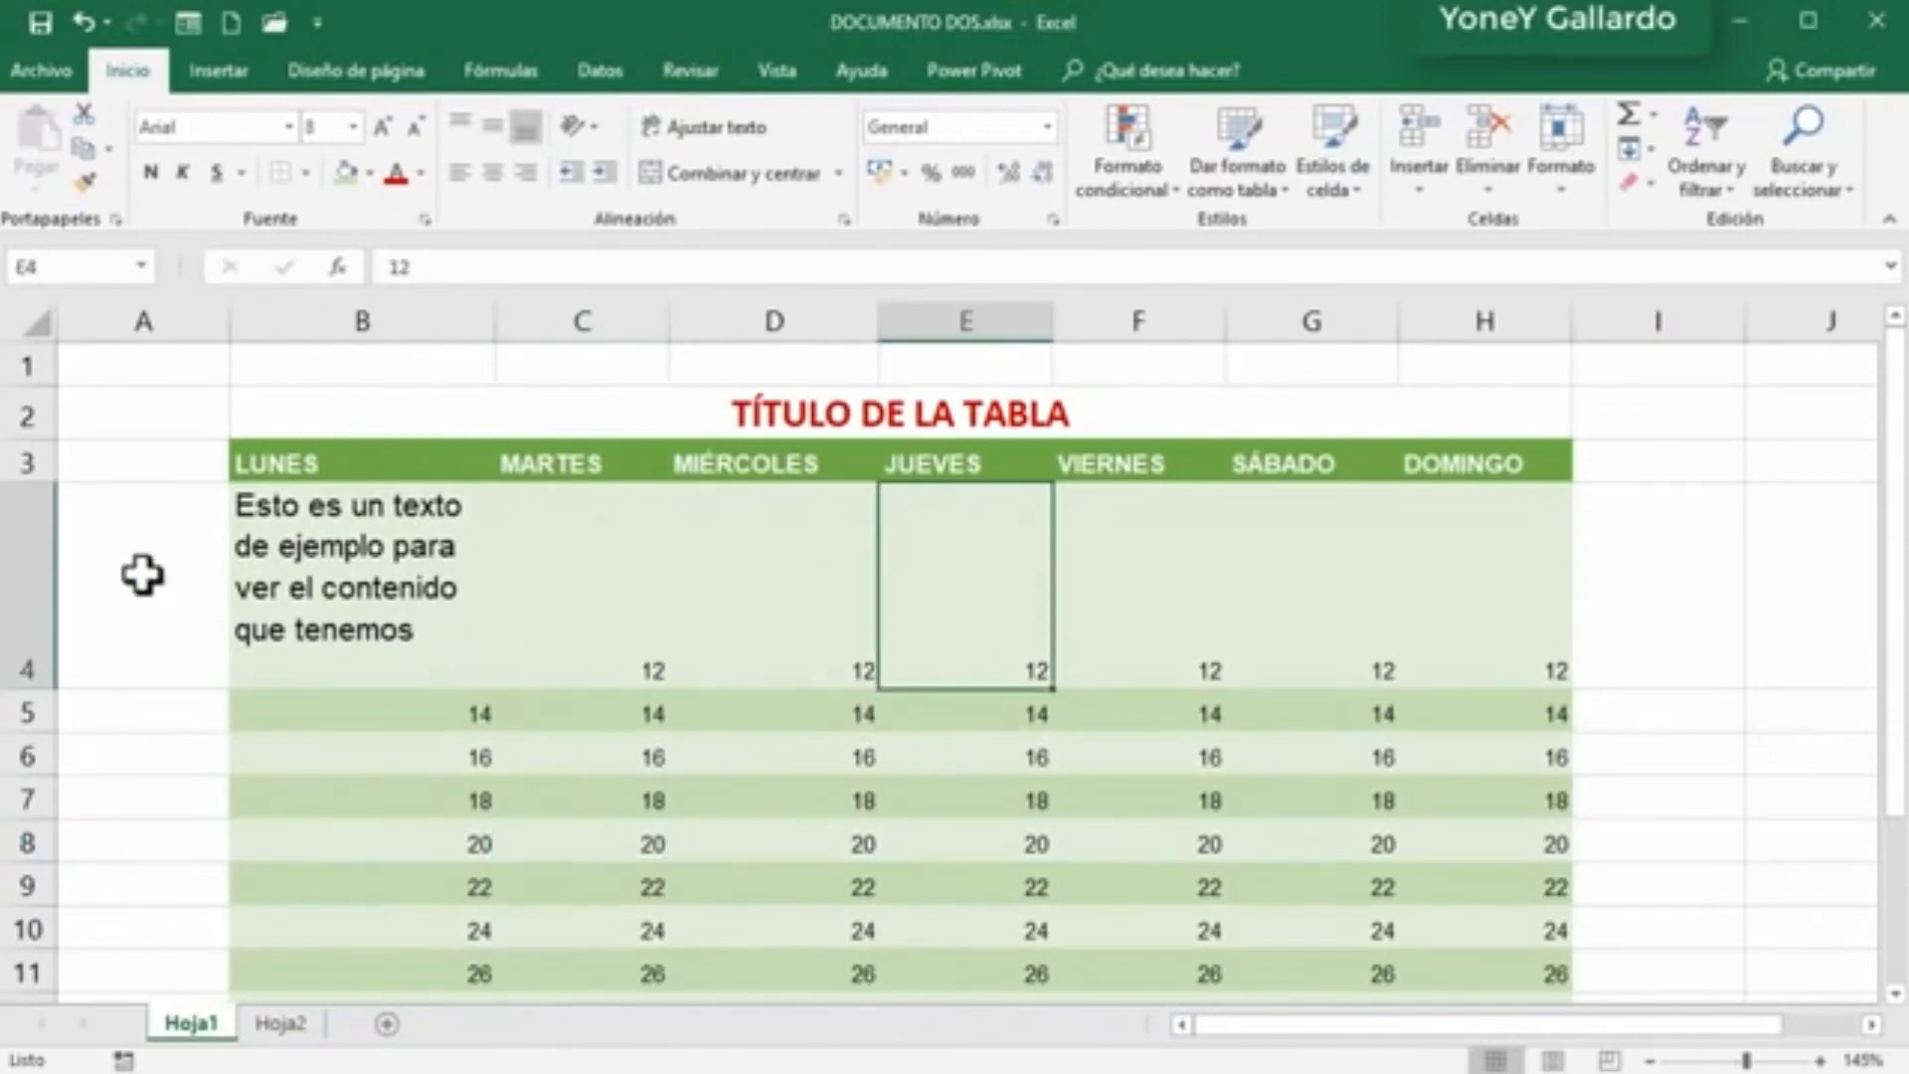
# Step: Delete row 4, which holds the example text, from the sheet
pyautogui.click(21, 562)
pyautogui.rightClick(24, 573)
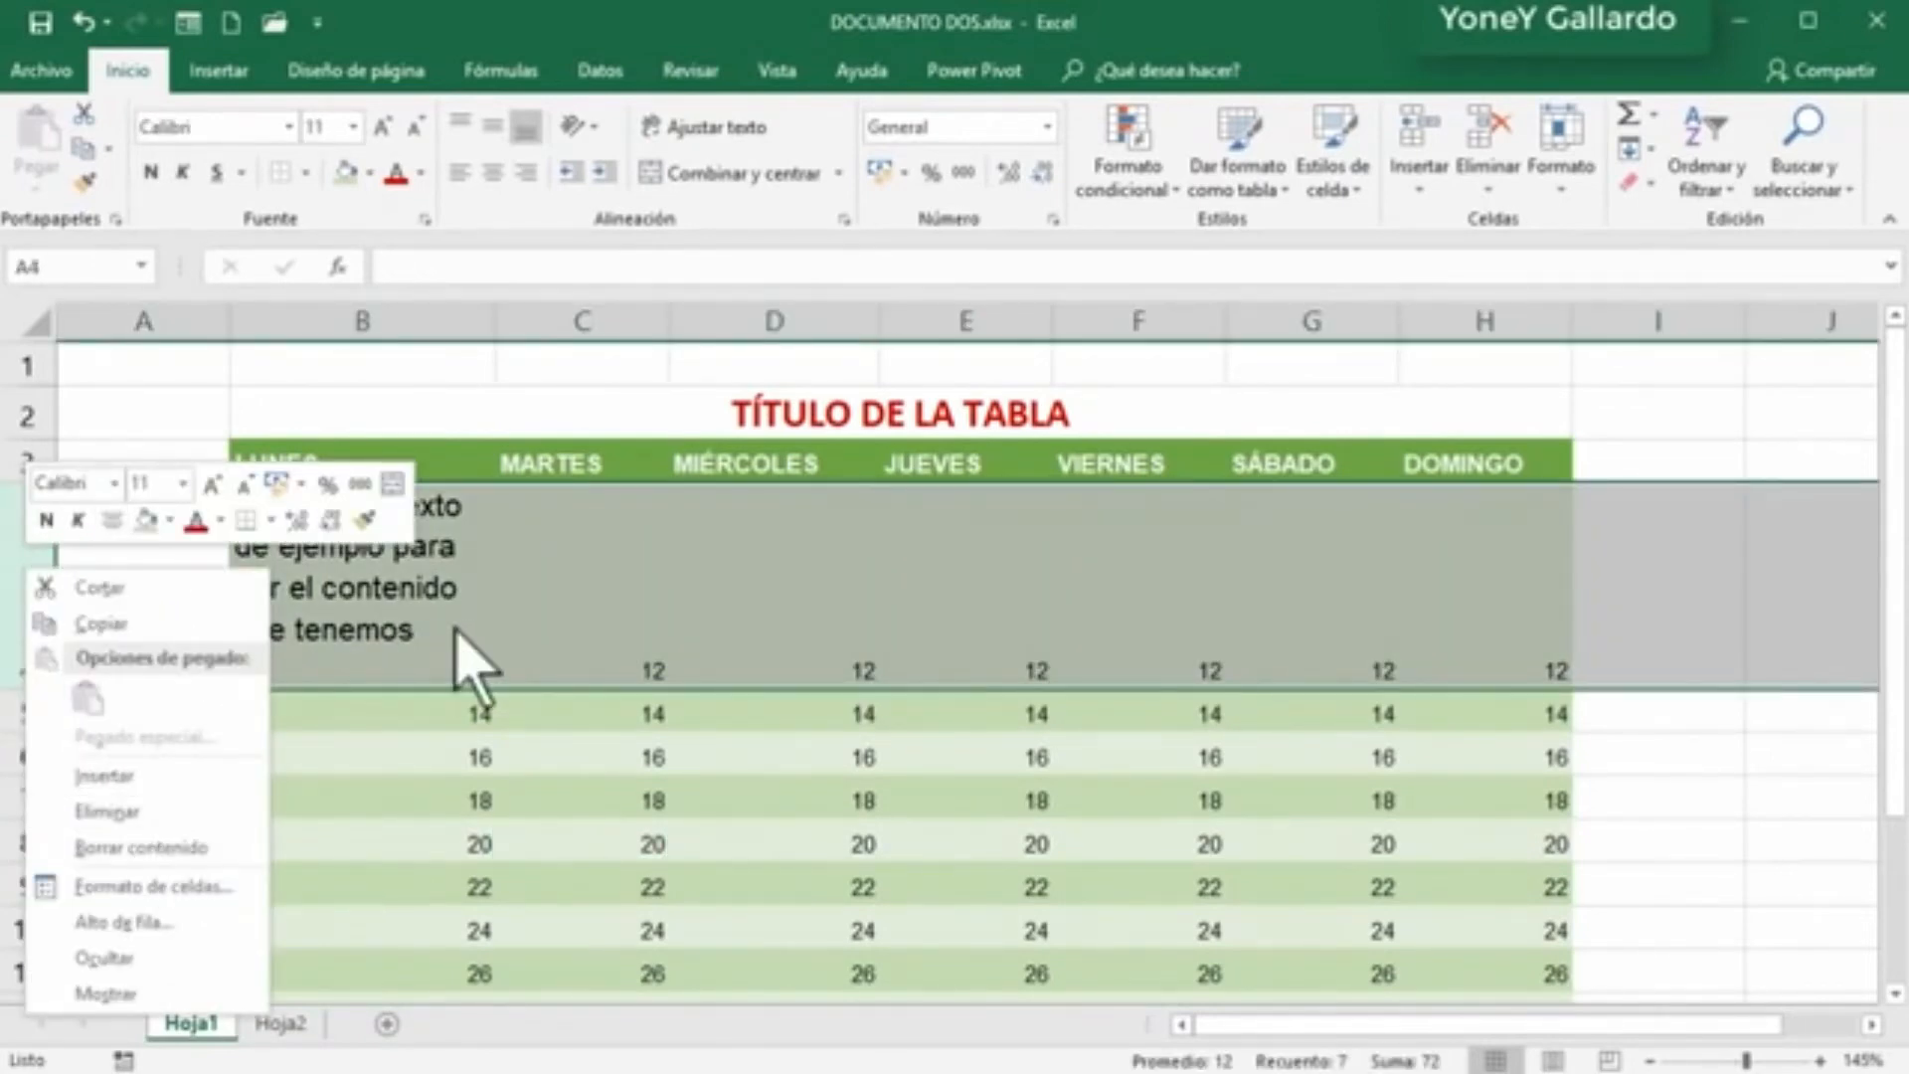
pyautogui.press('Escape')
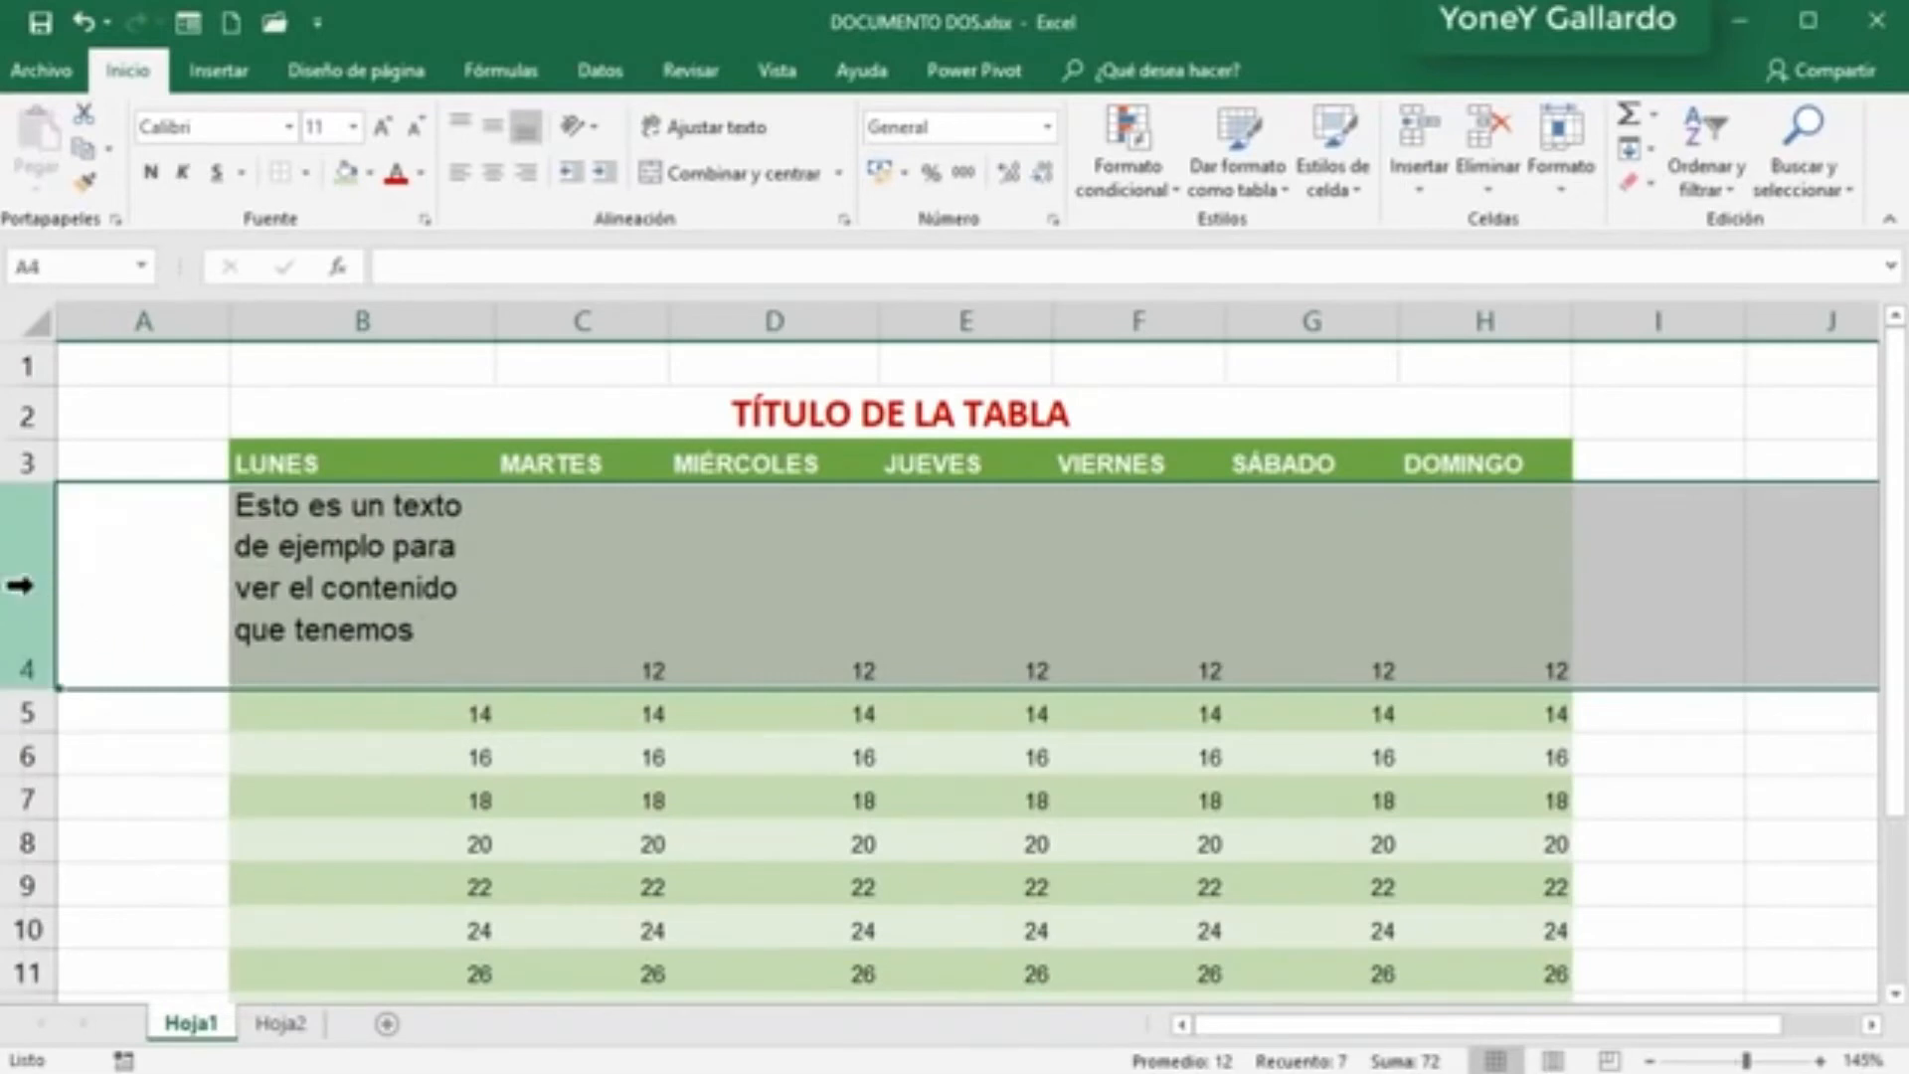
pyautogui.rightClick(20, 584)
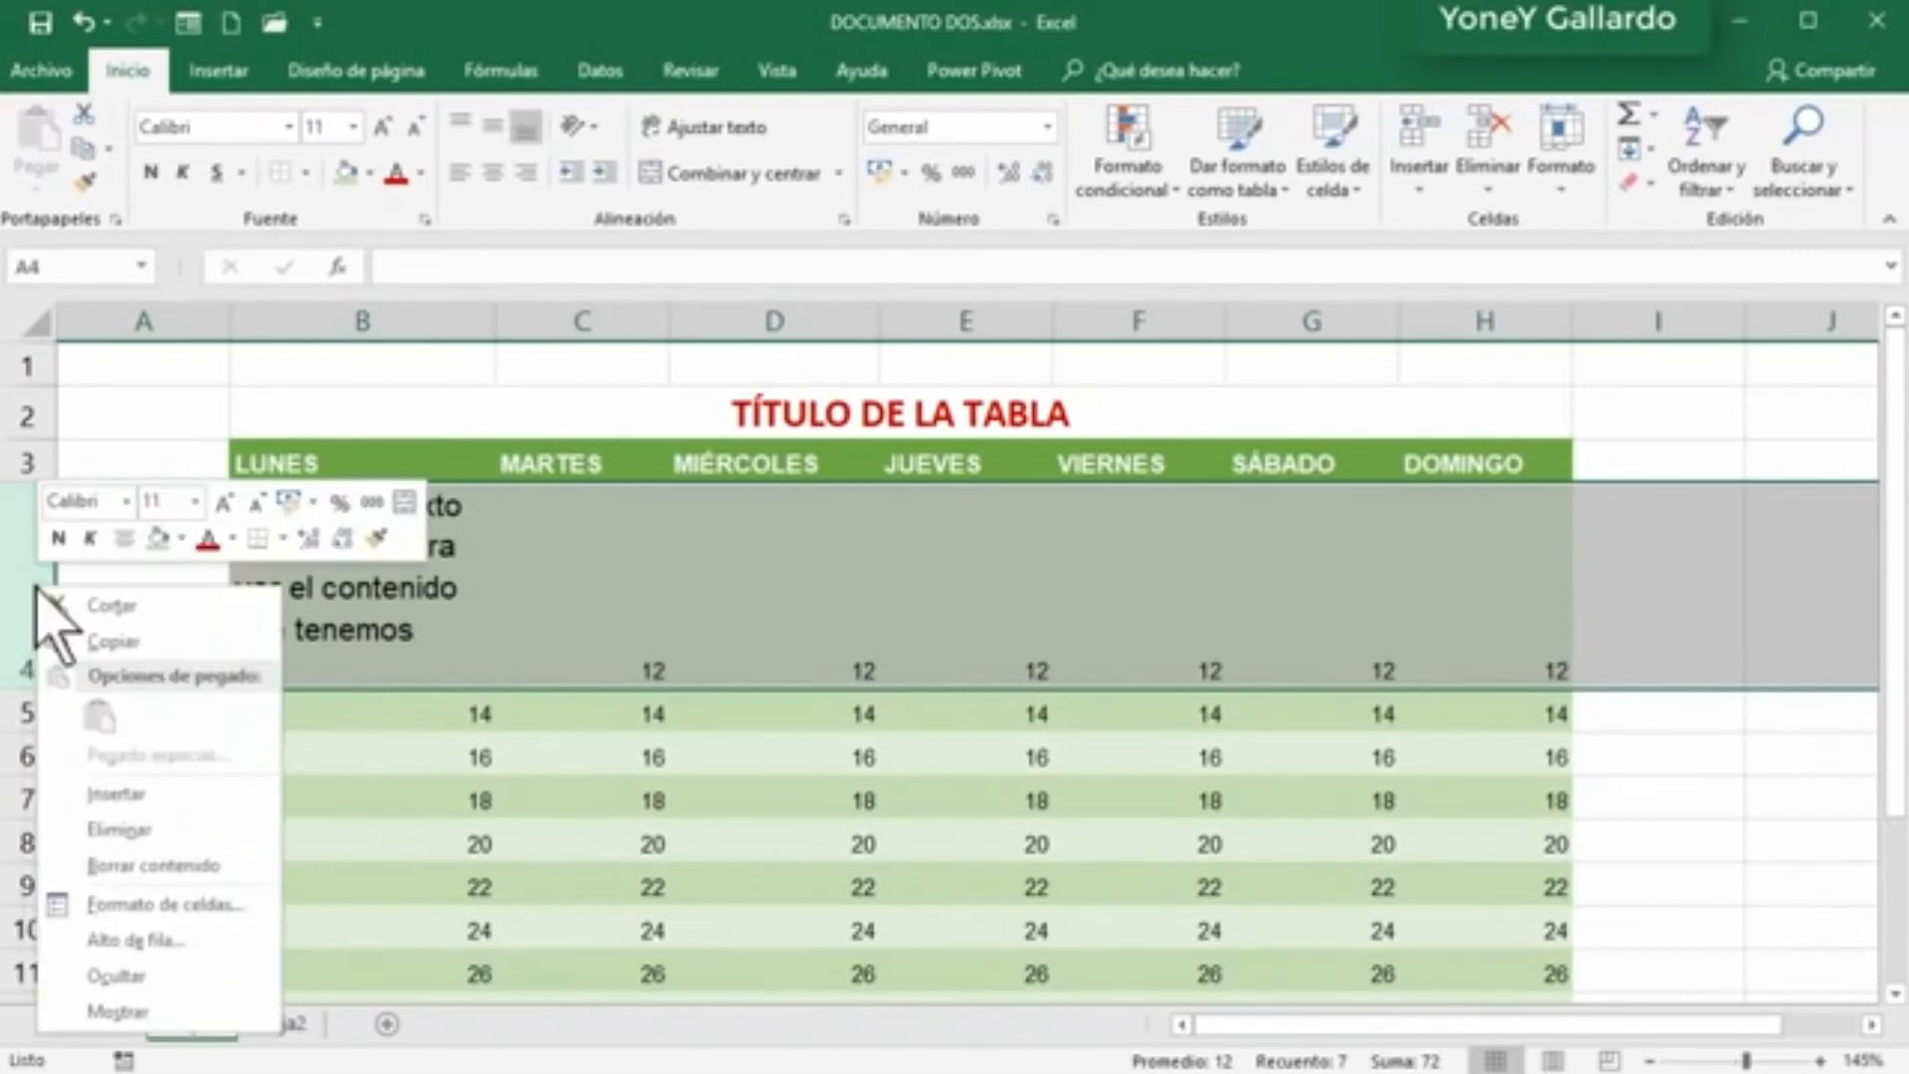
pyautogui.click(119, 830)
pyautogui.click(405, 536)
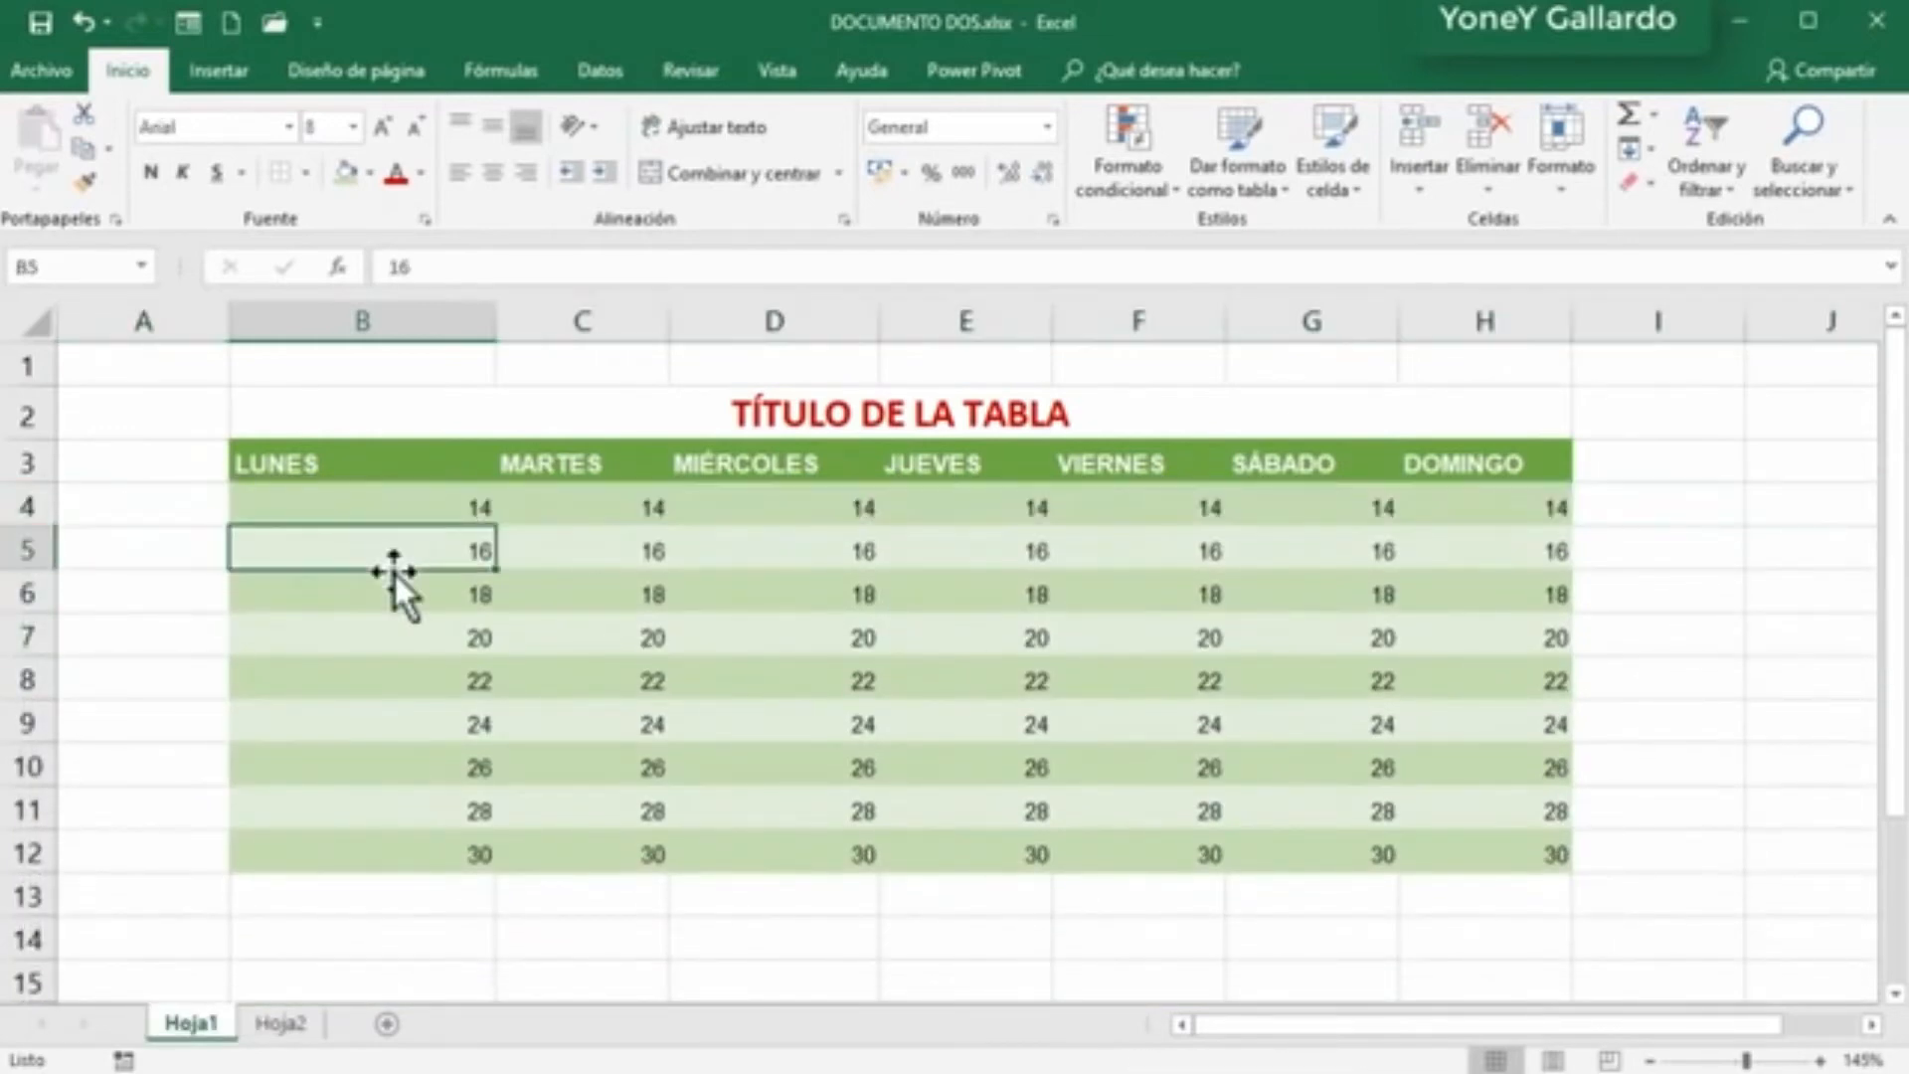
# Step: Autofit column B to its contents and widen it slightly beyond the LUNES header
pyautogui.click(397, 456)
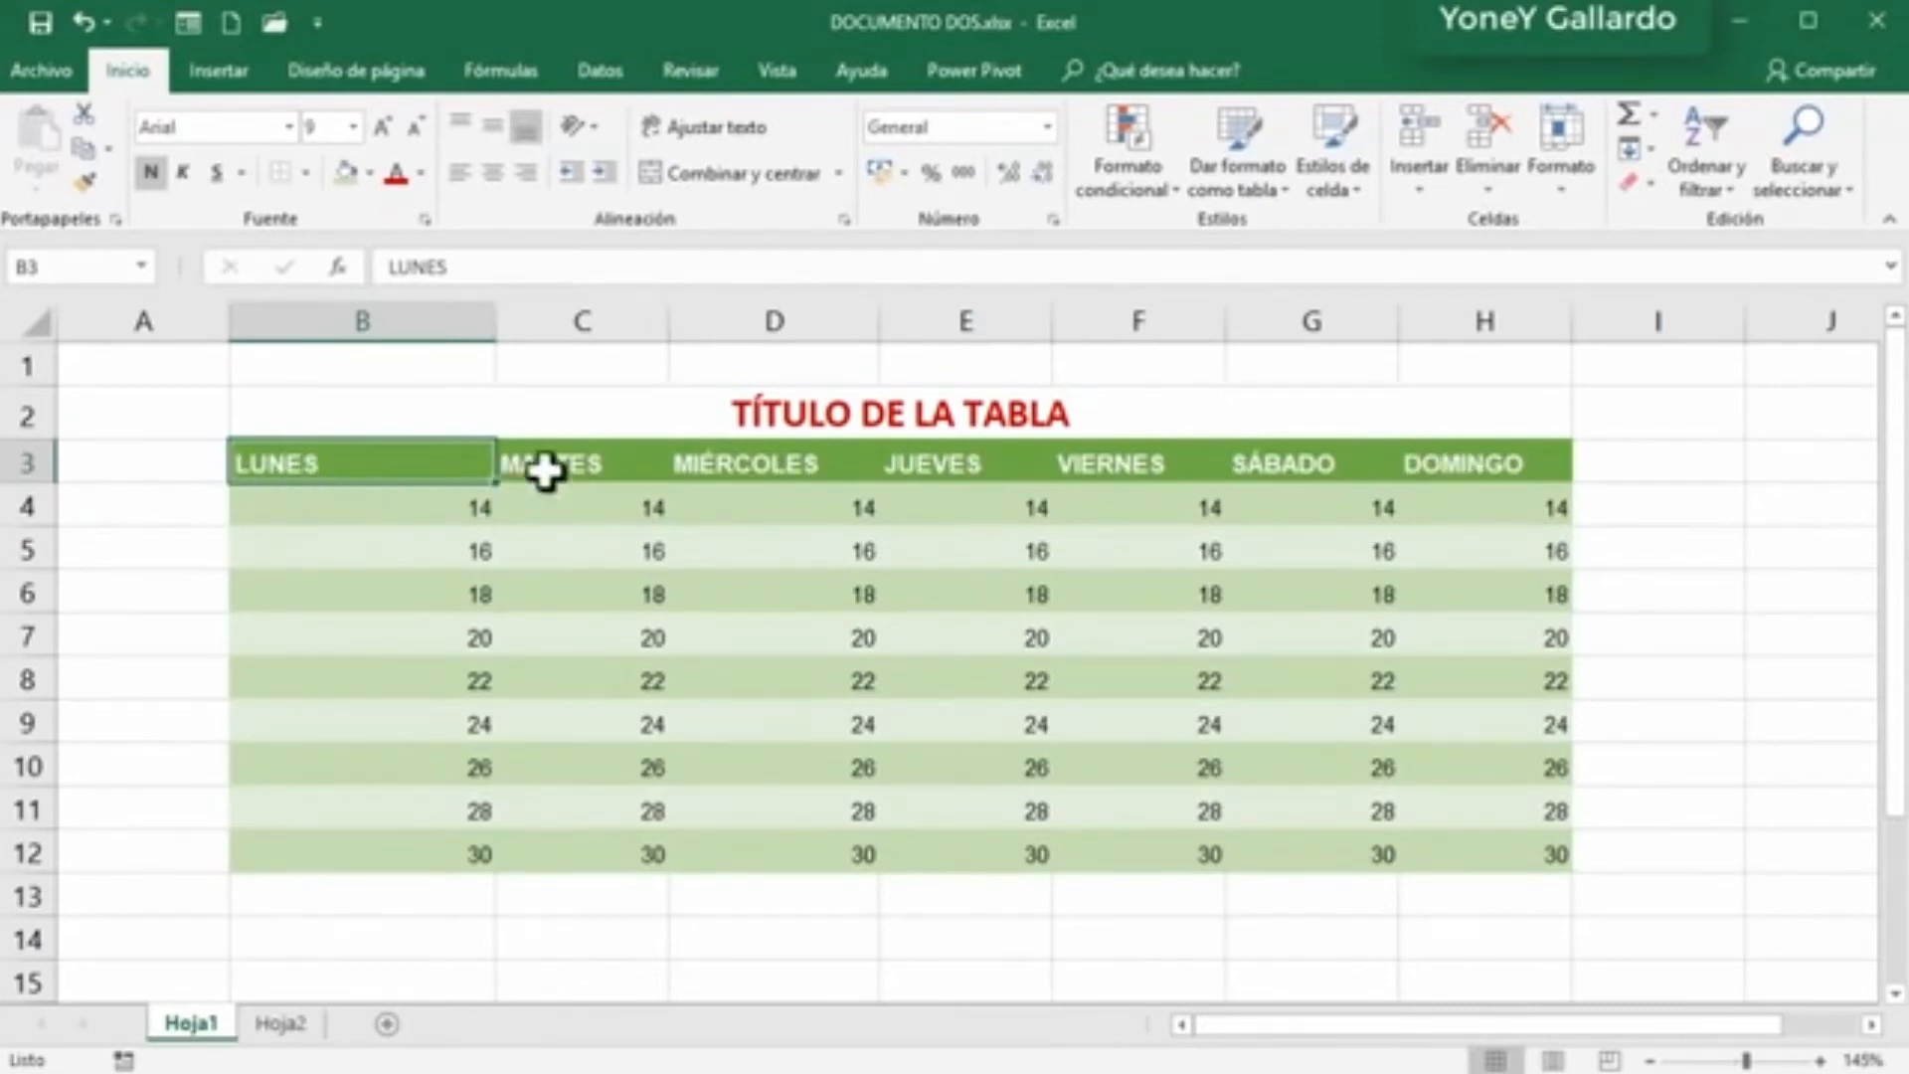
pyautogui.doubleClick(492, 329)
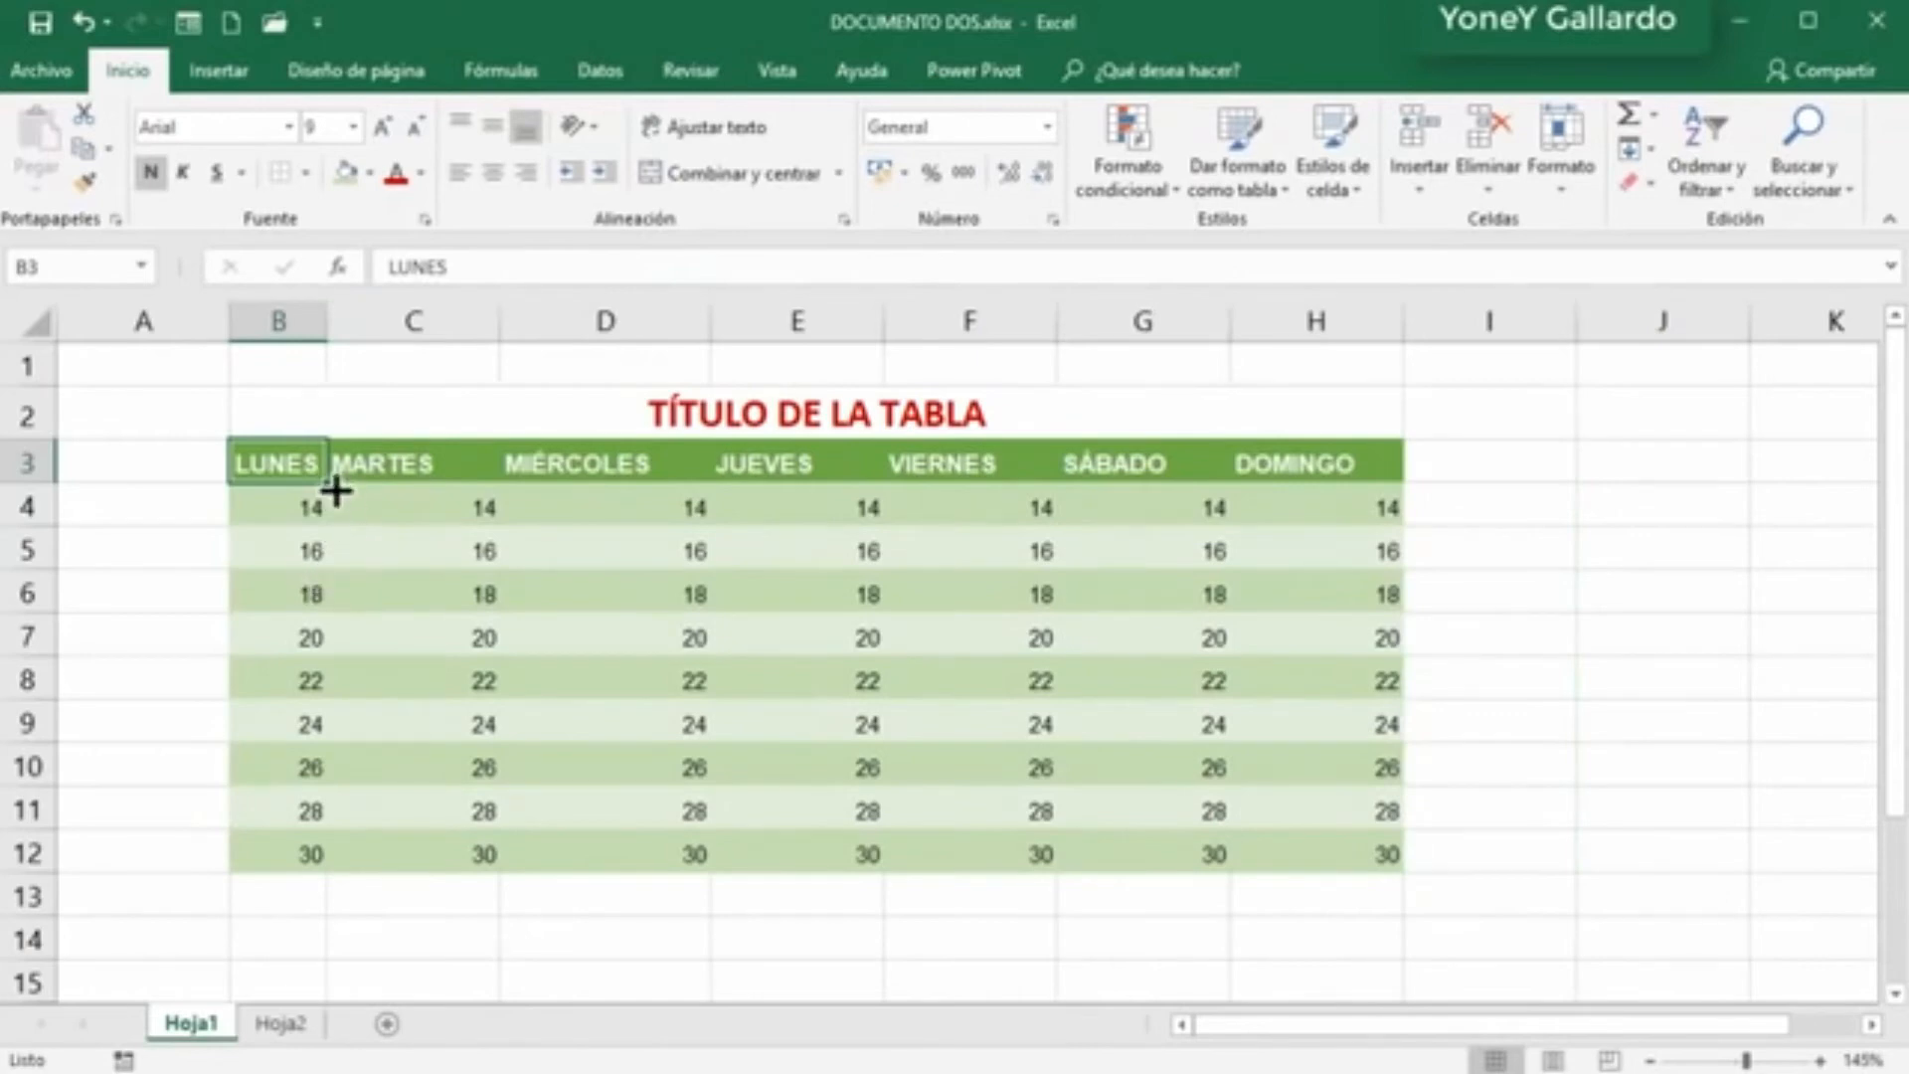
pyautogui.moveTo(322, 324); pyautogui.dragTo(366, 324)
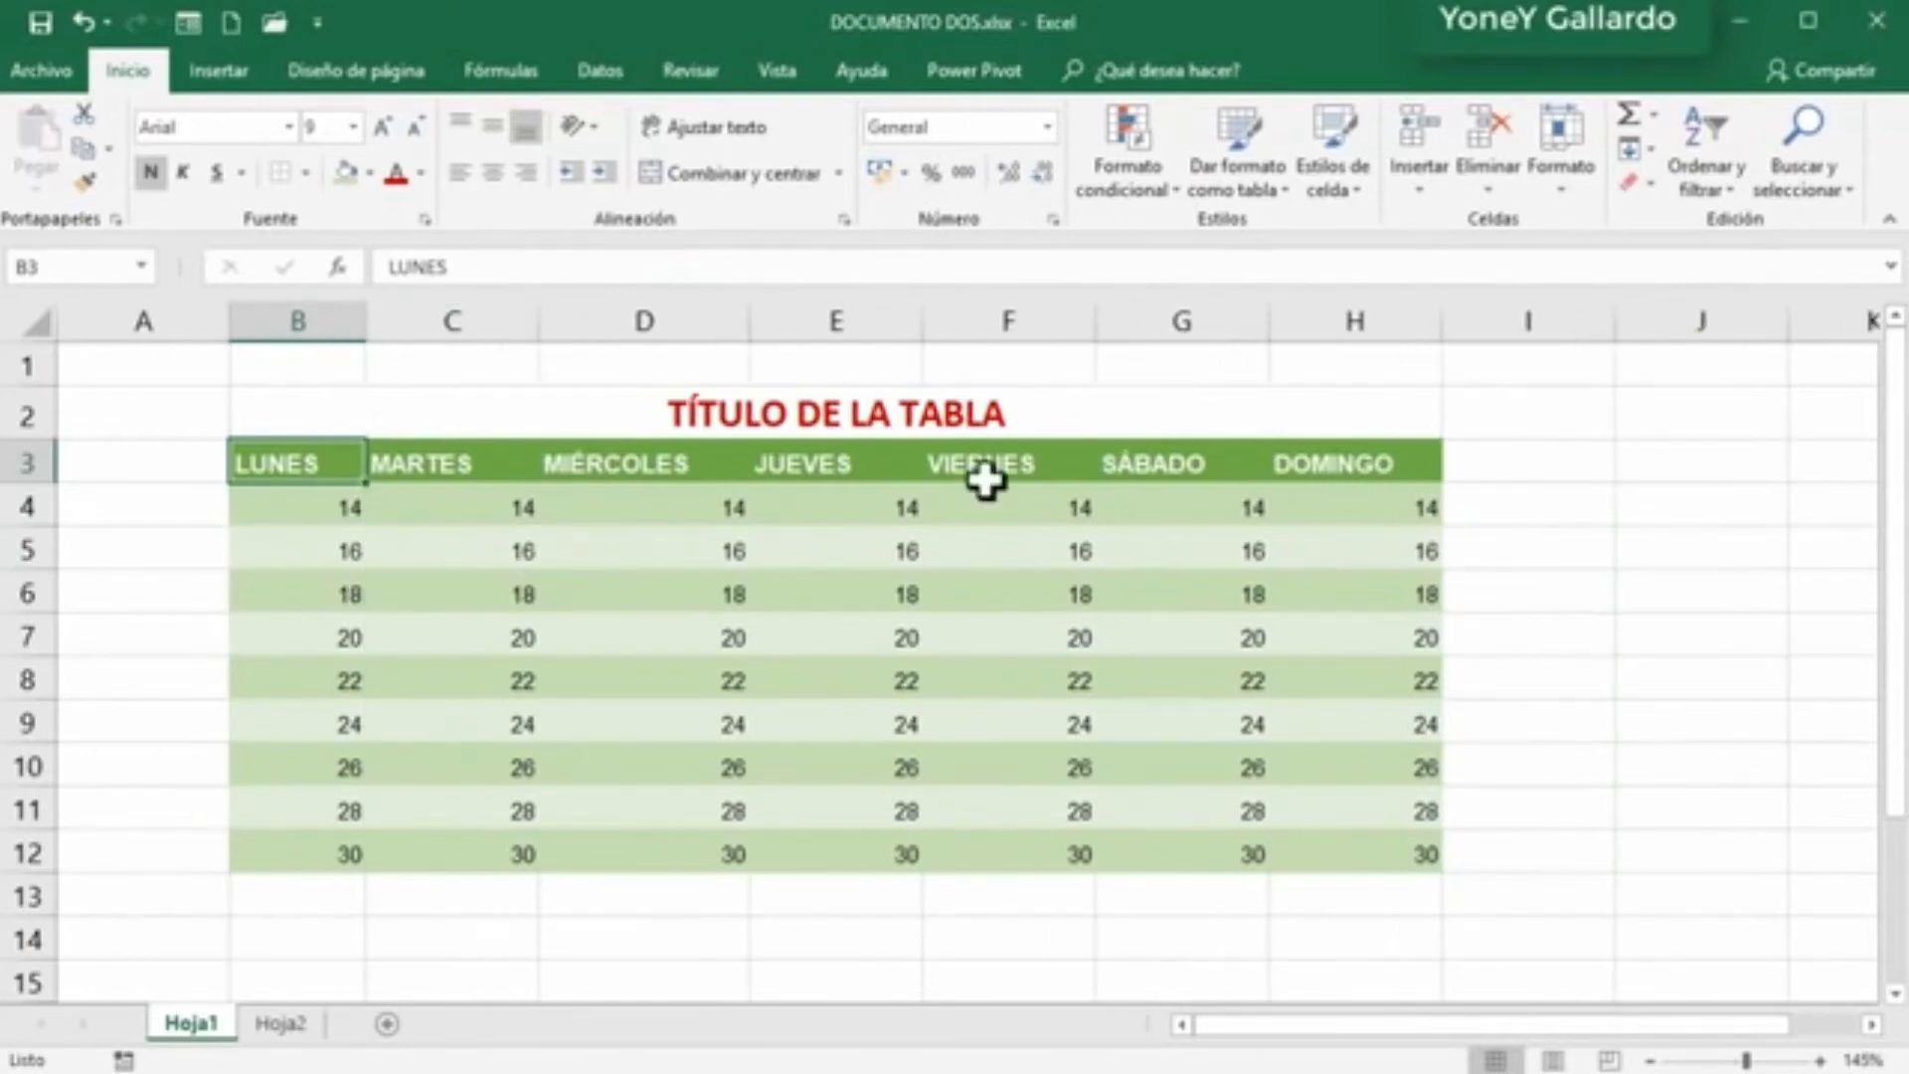
pyautogui.click(316, 553)
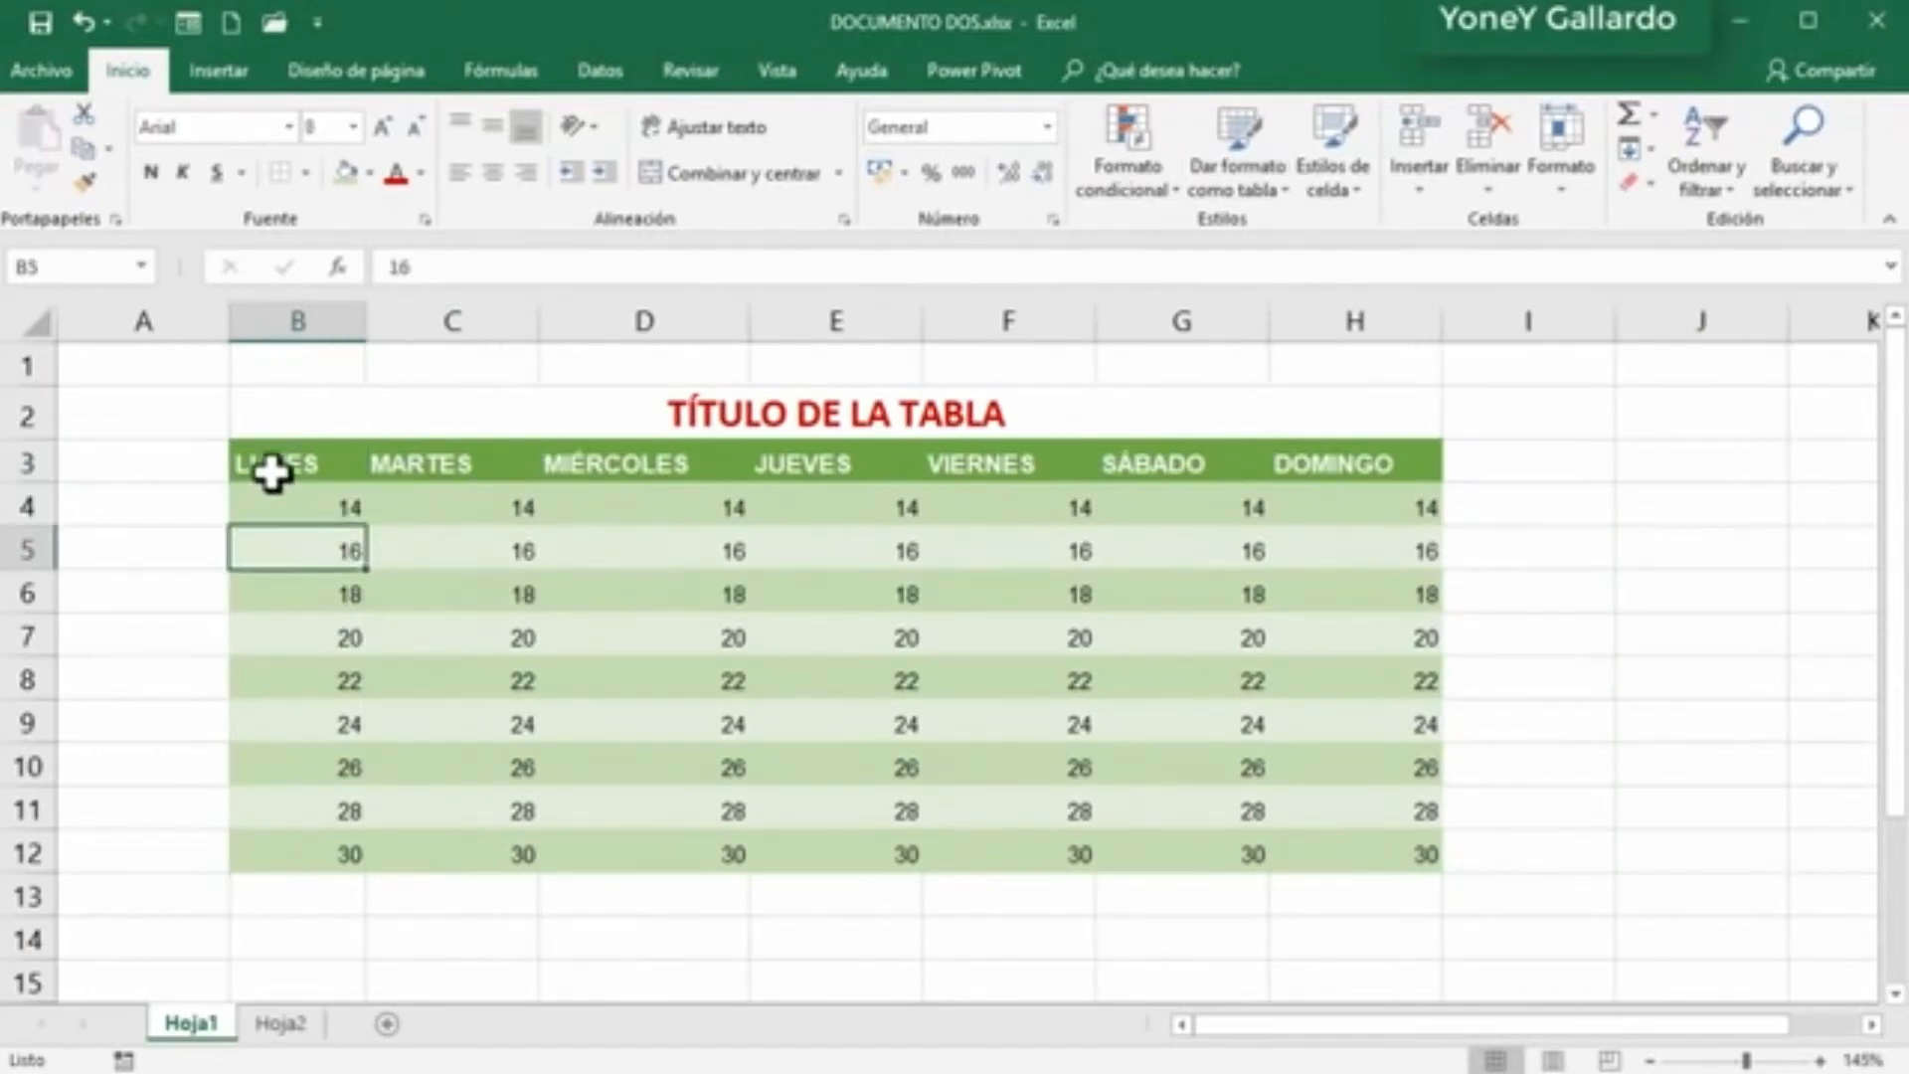
# Step: Apply the Texto format to the weekday headers in B3:H3 and check the format of individual header cells
pyautogui.moveTo(271, 473); pyautogui.dragTo(1334, 463)
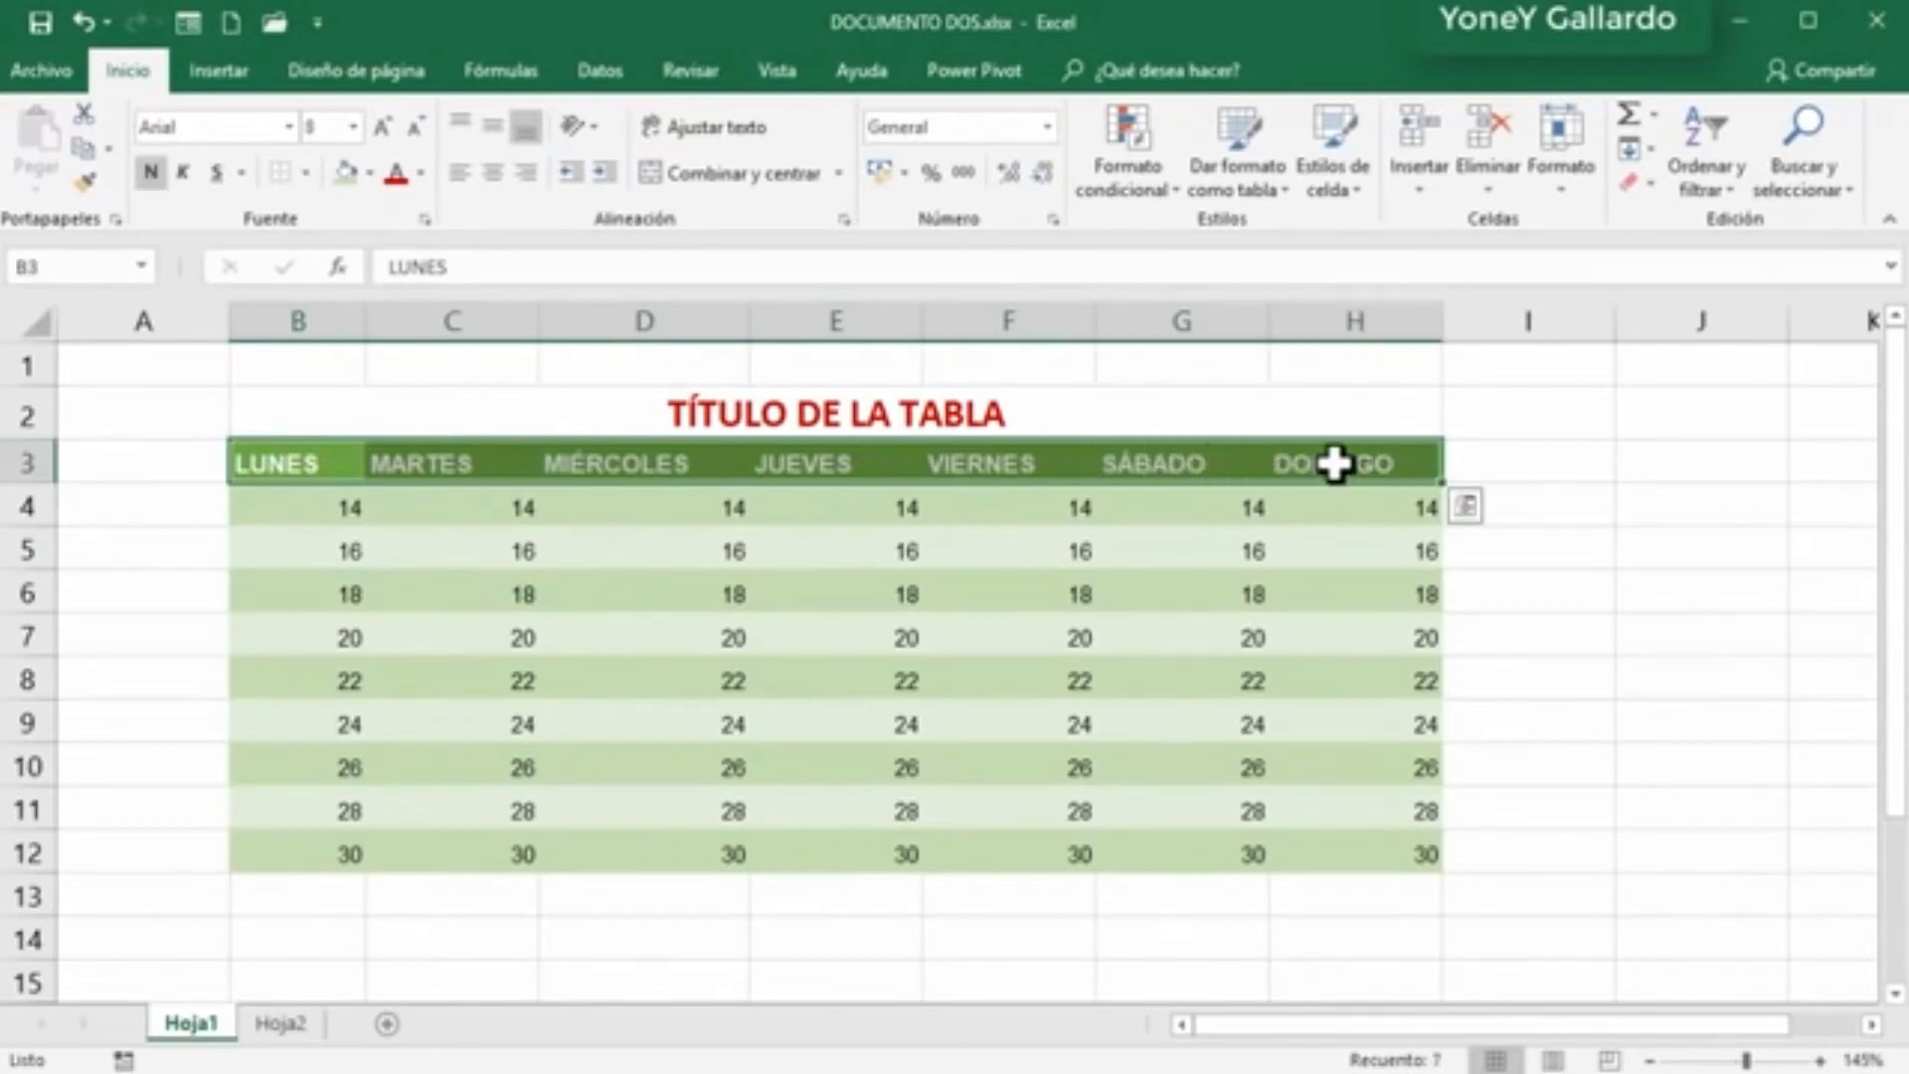
pyautogui.click(1047, 127)
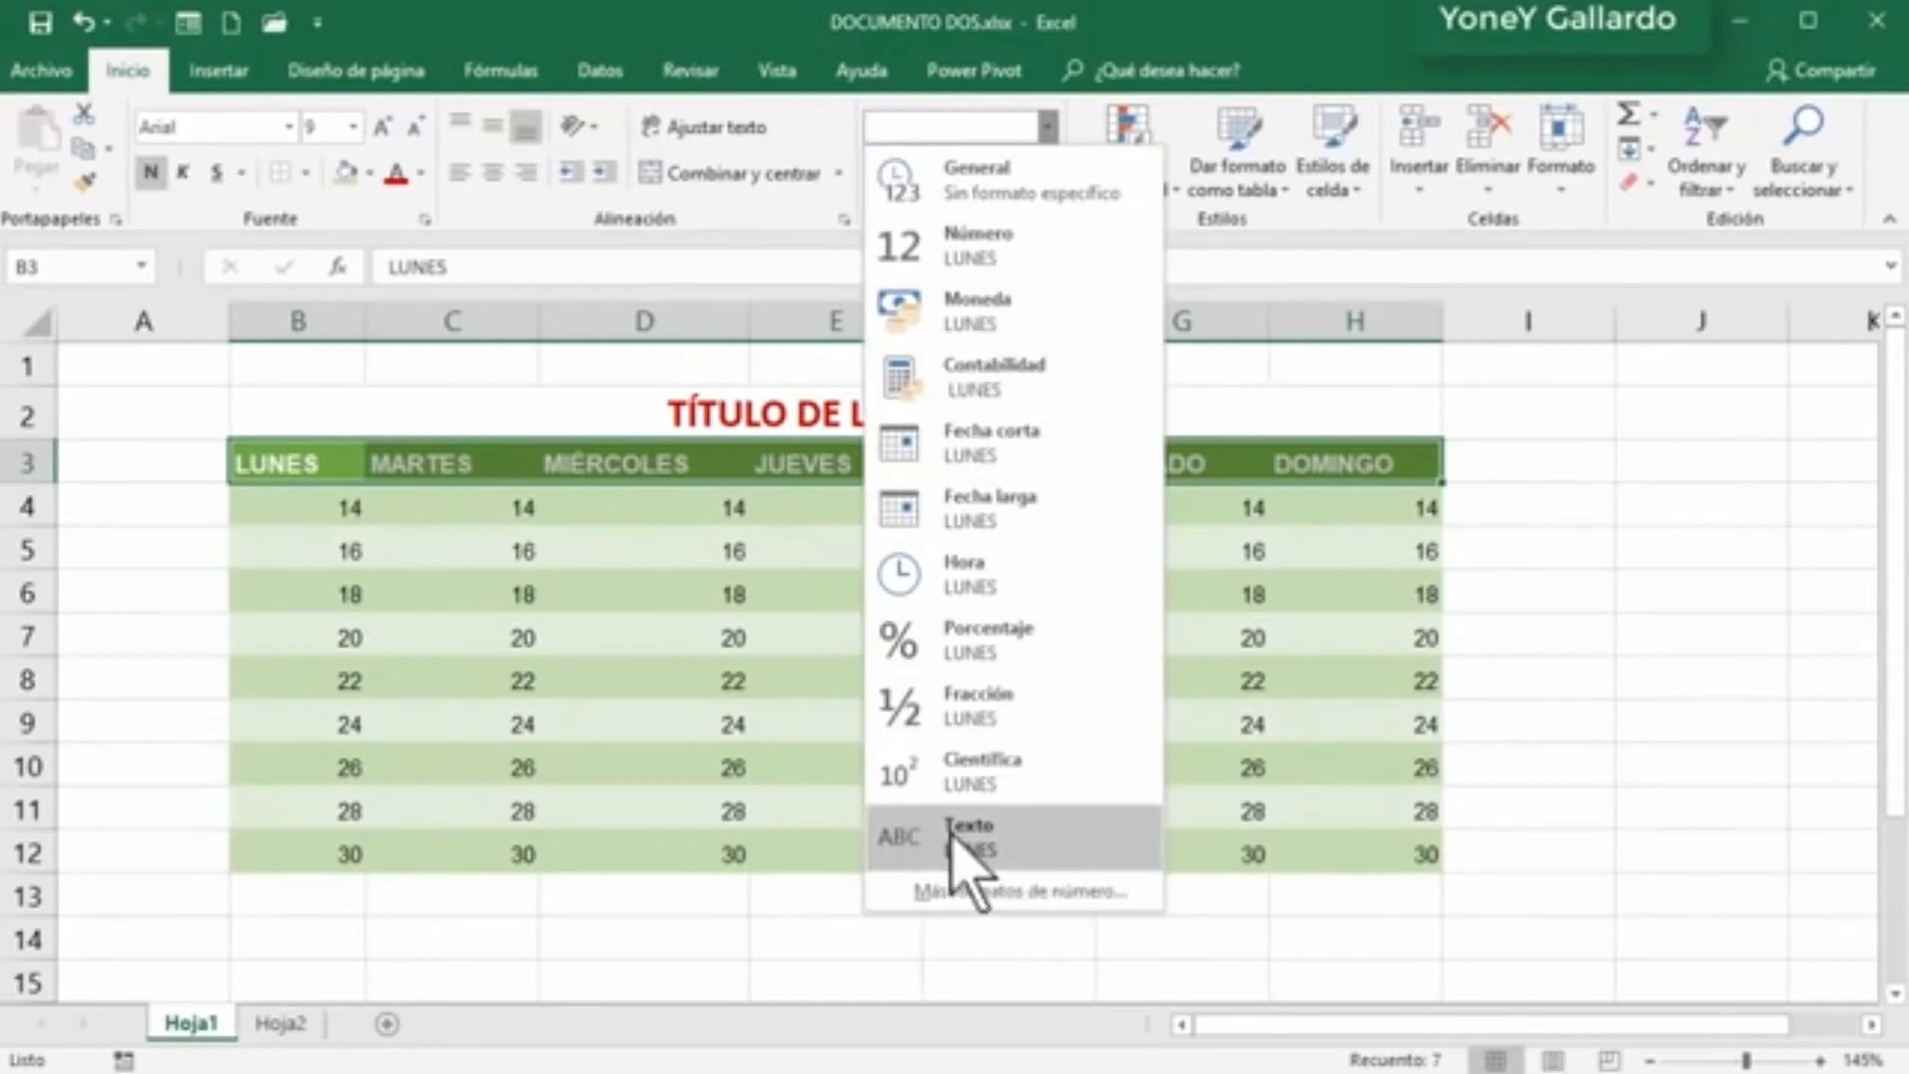
pyautogui.click(1019, 853)
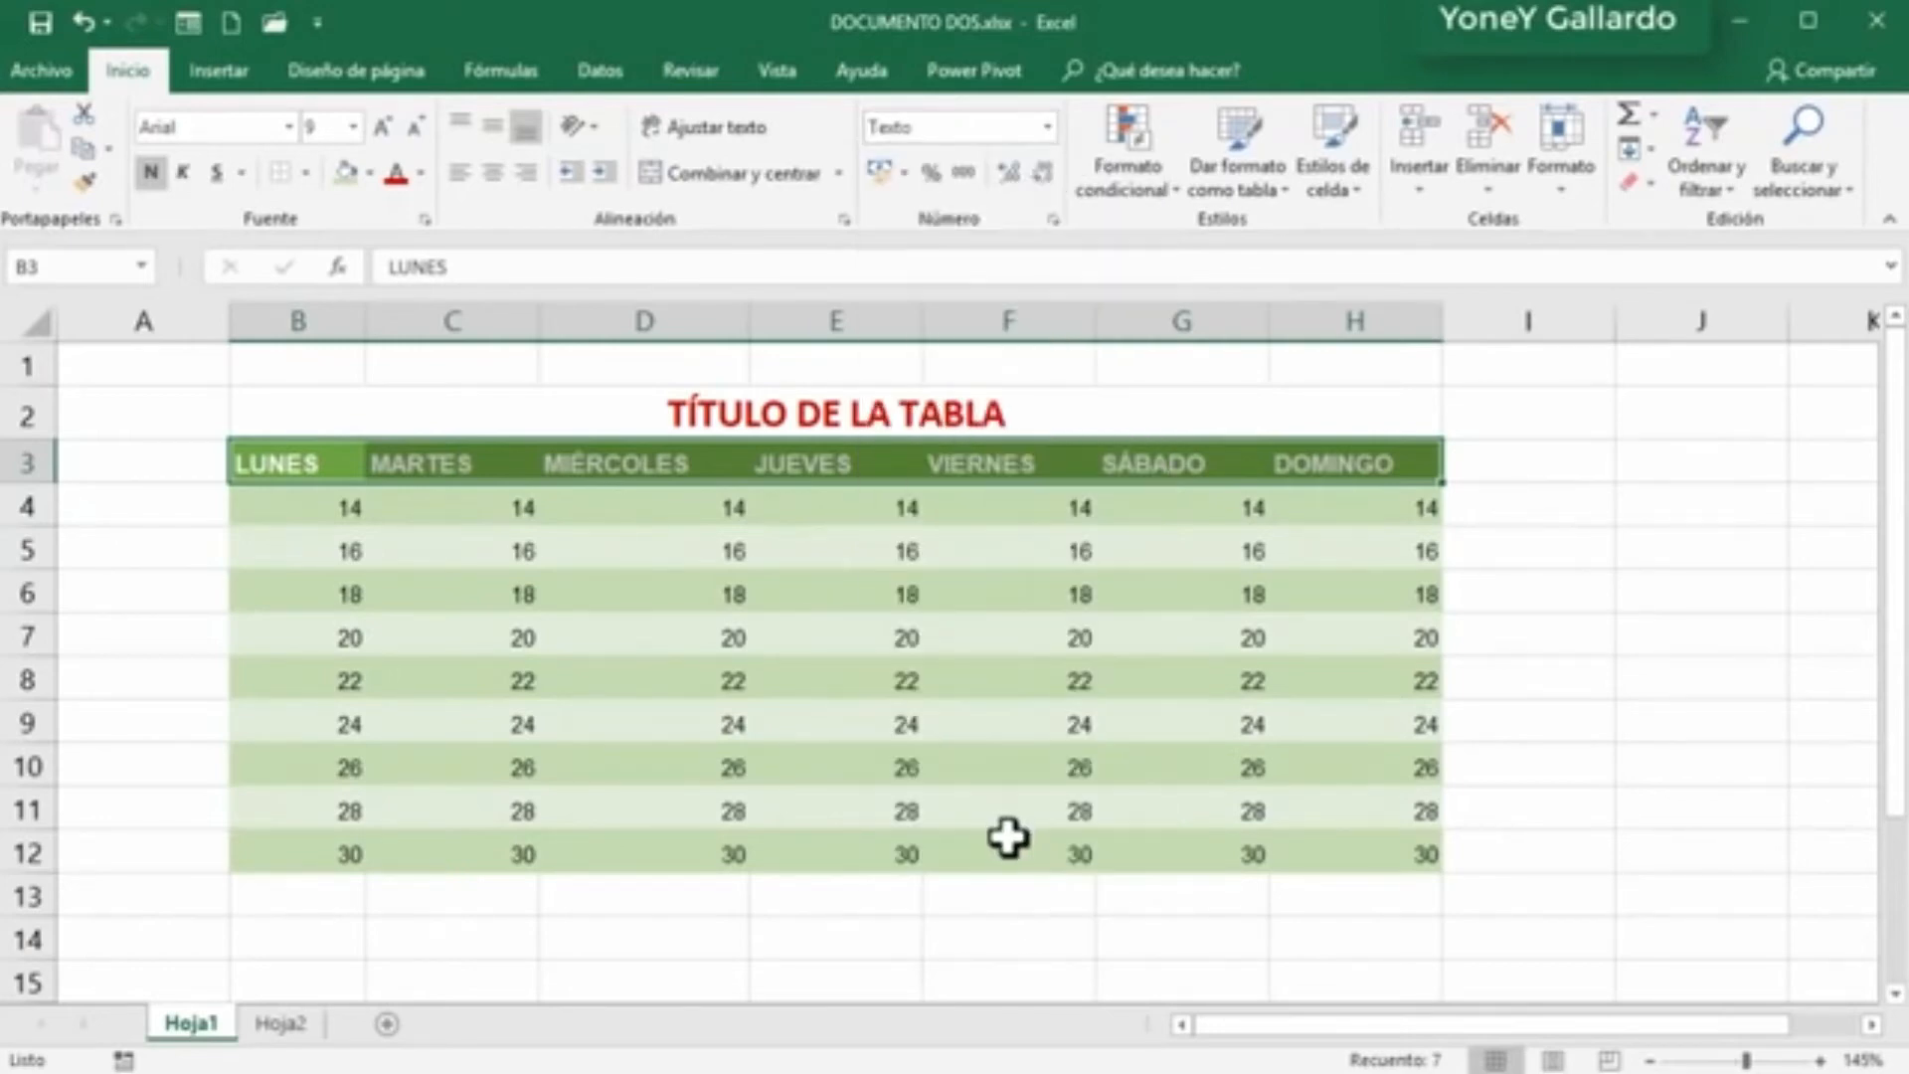
pyautogui.click(290, 463)
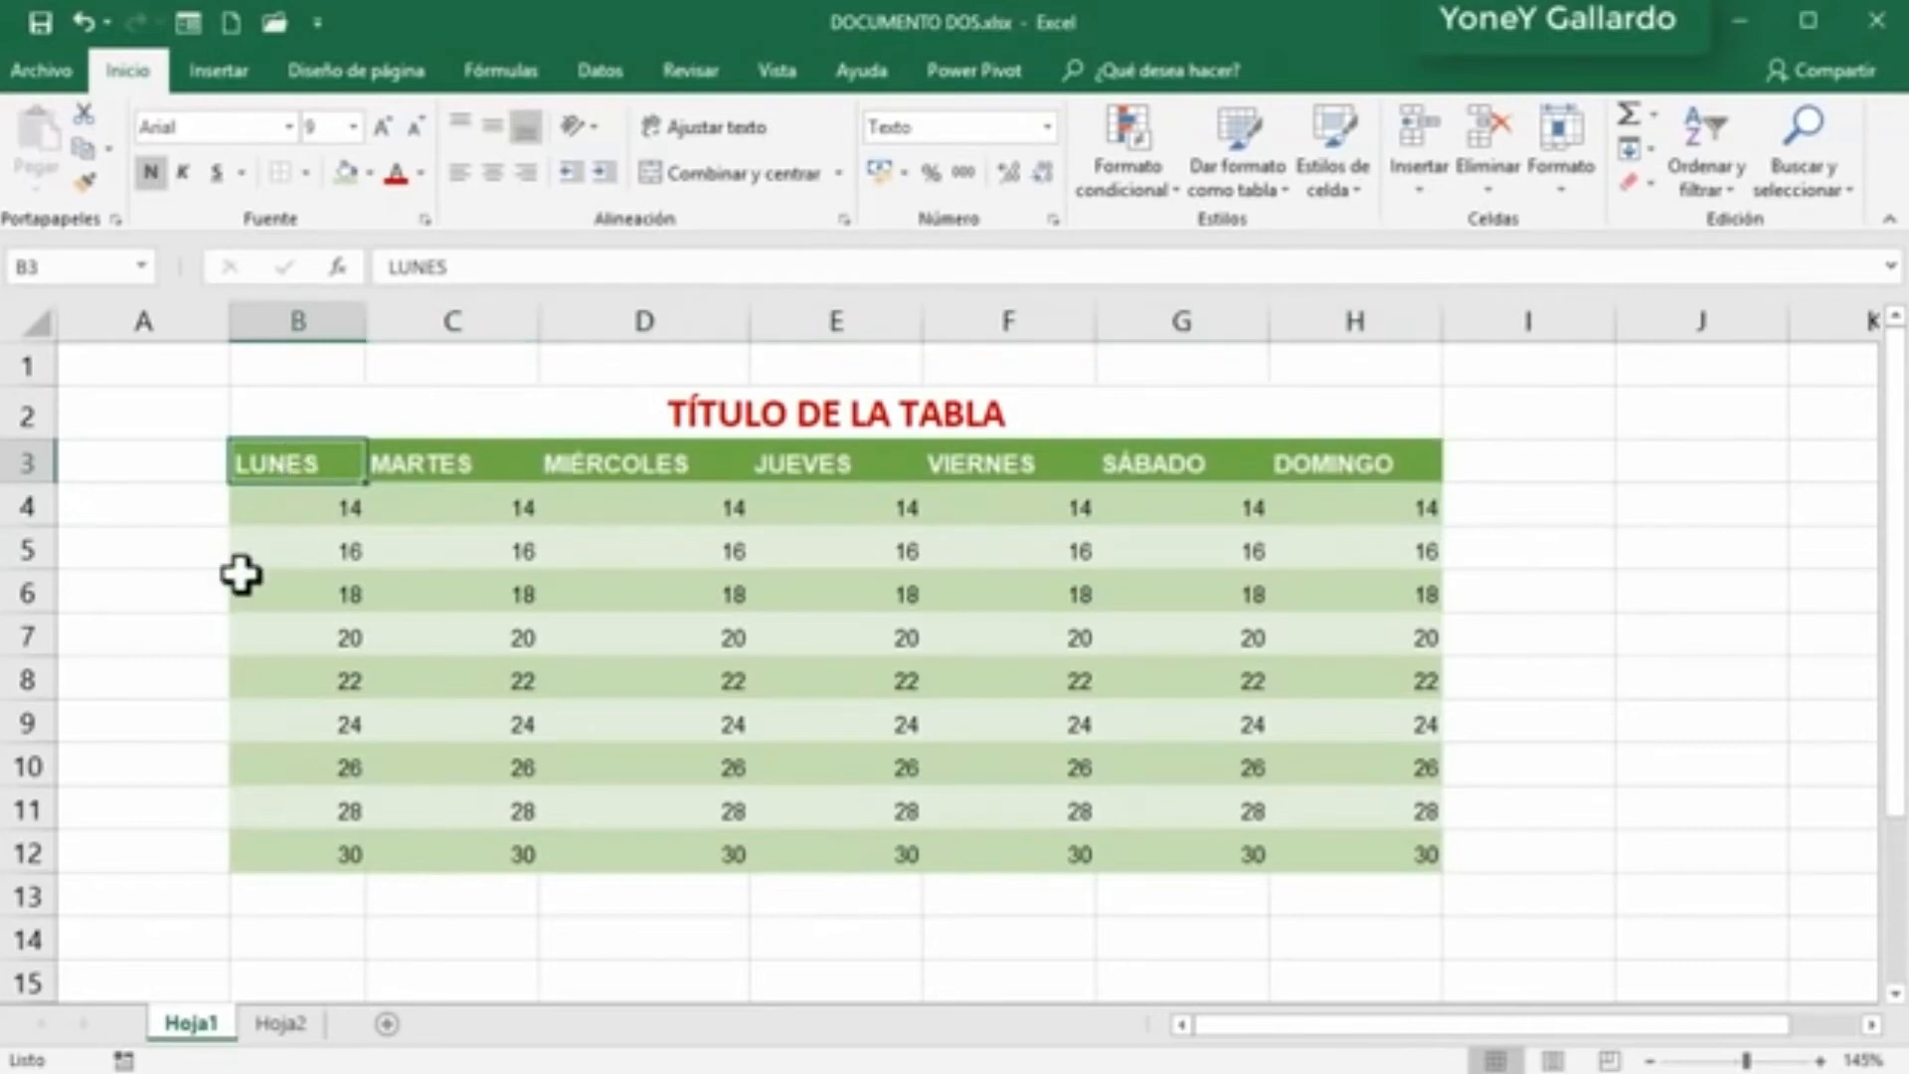
pyautogui.click(1354, 475)
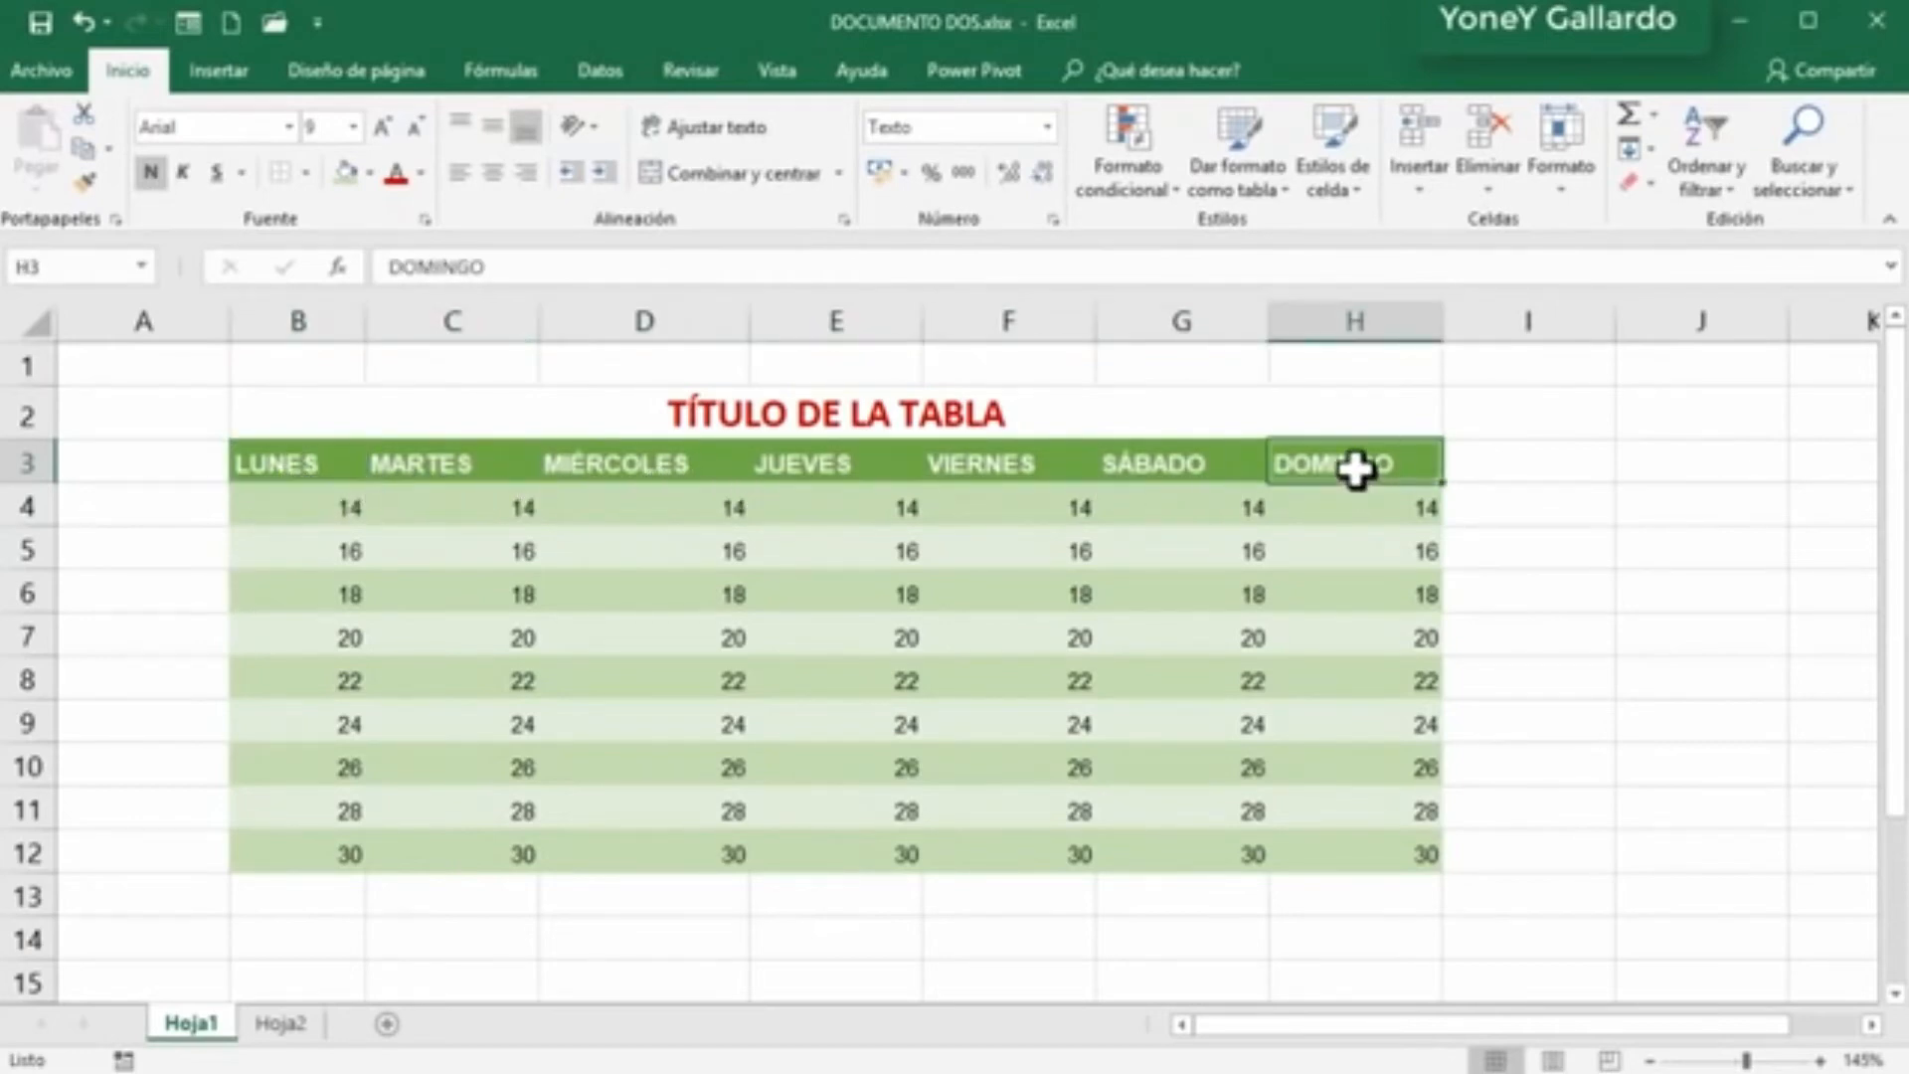
pyautogui.click(283, 477)
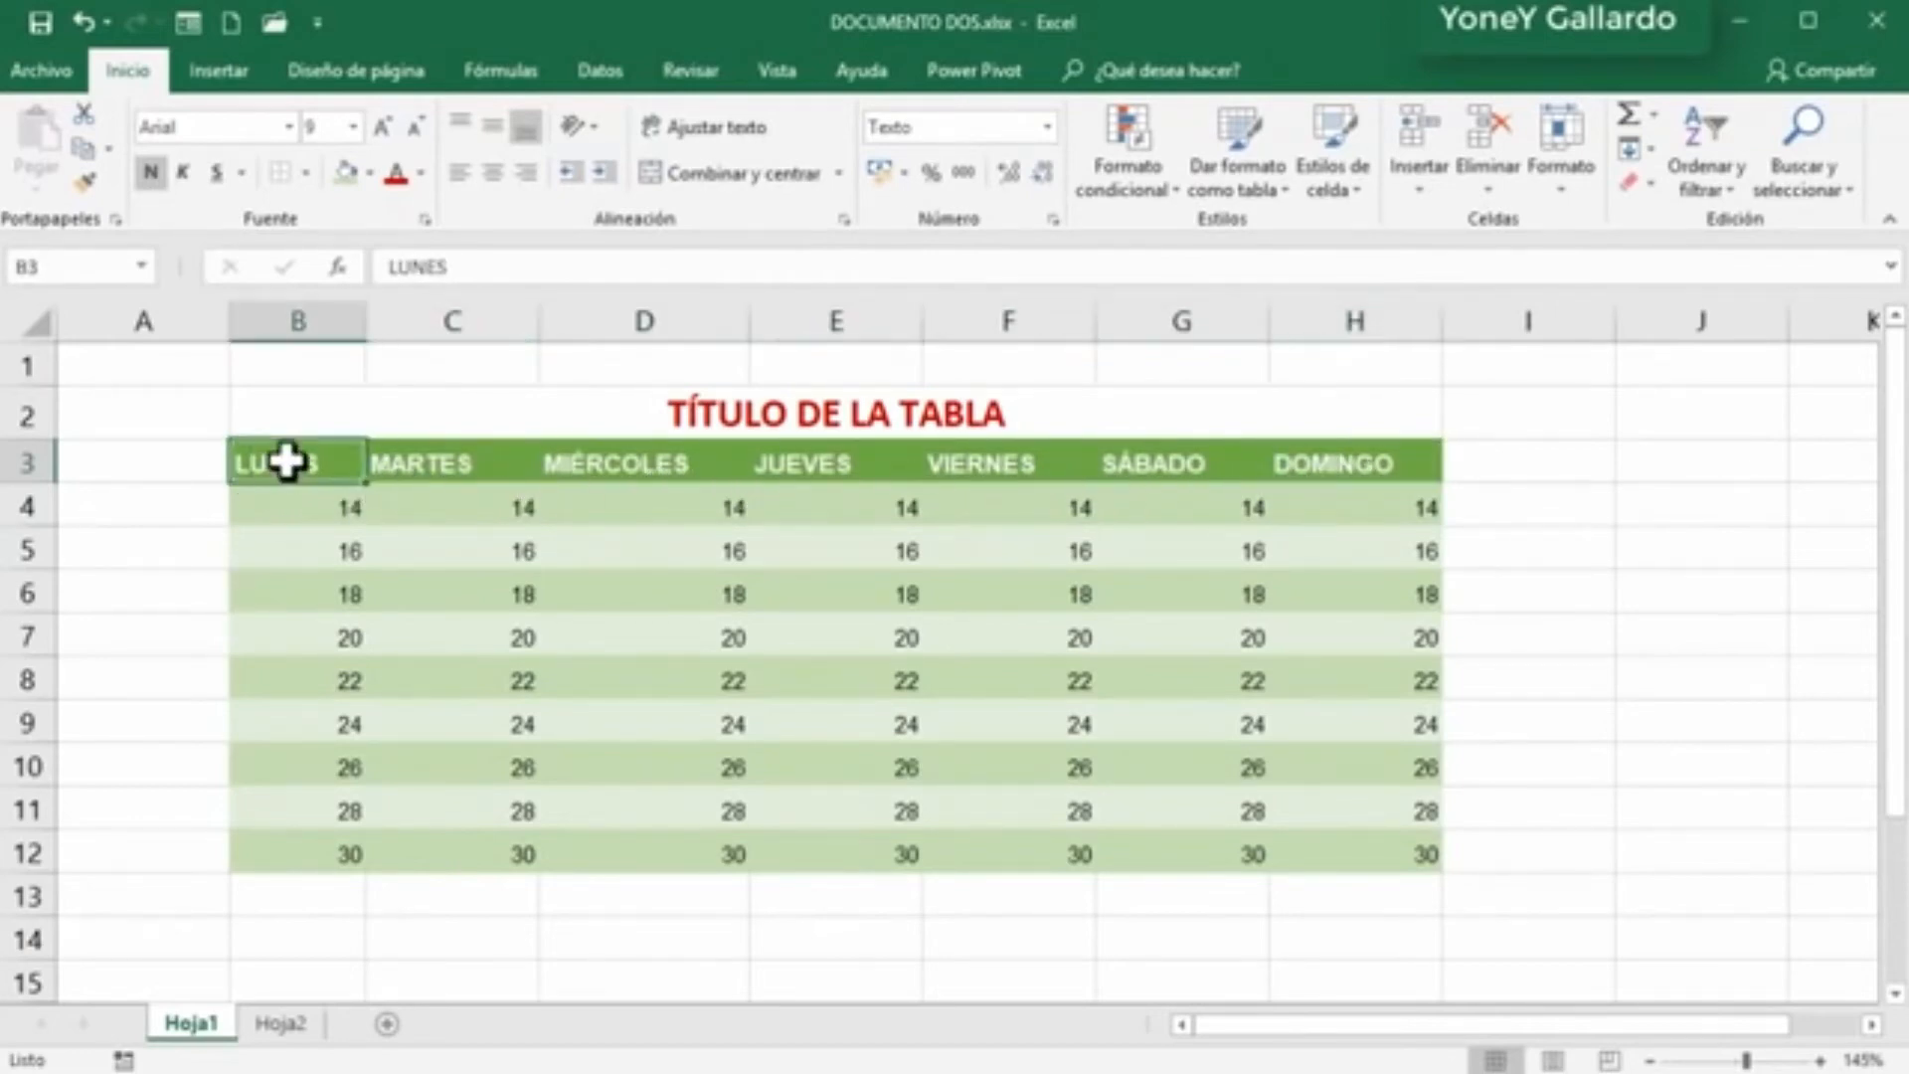
pyautogui.click(397, 463)
pyautogui.click(623, 467)
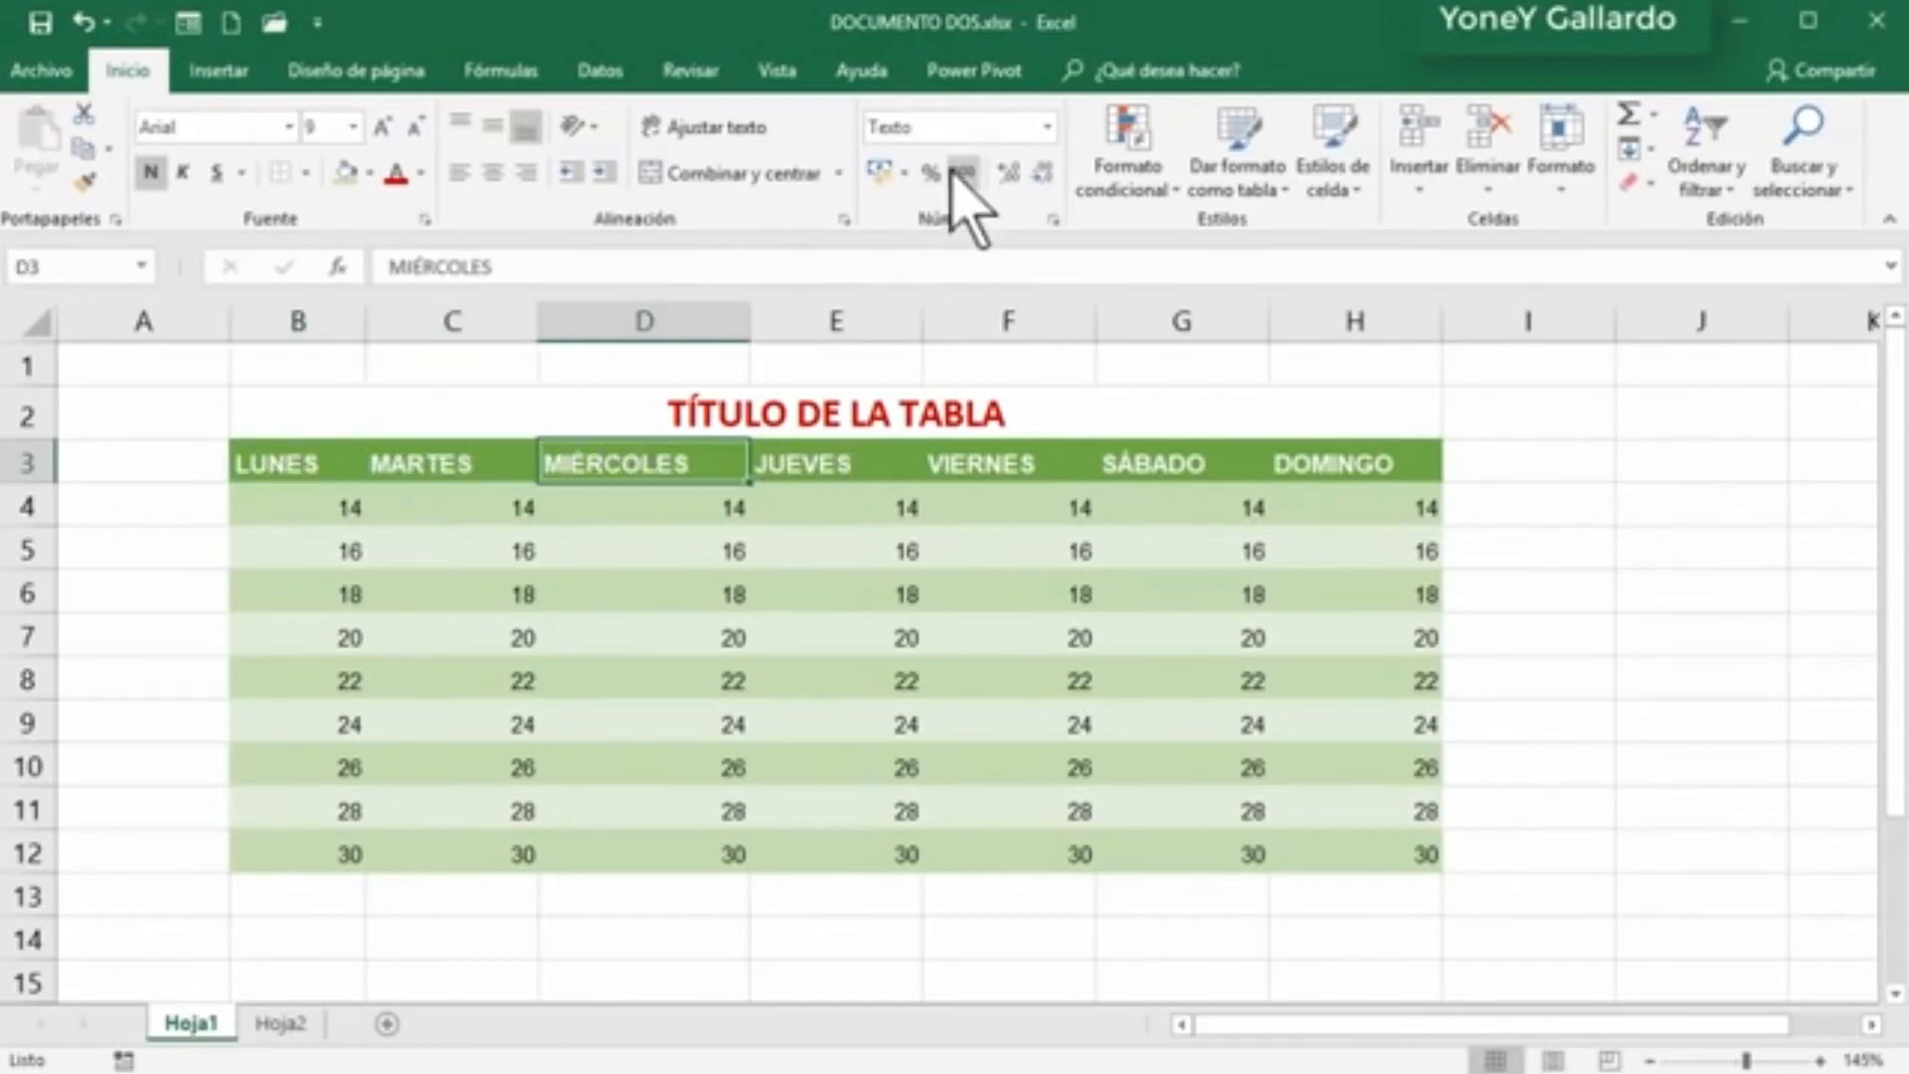
# Step: Format the table values in B4:H12 as Número with no decimal places
pyautogui.moveTo(293, 507); pyautogui.dragTo(1334, 848)
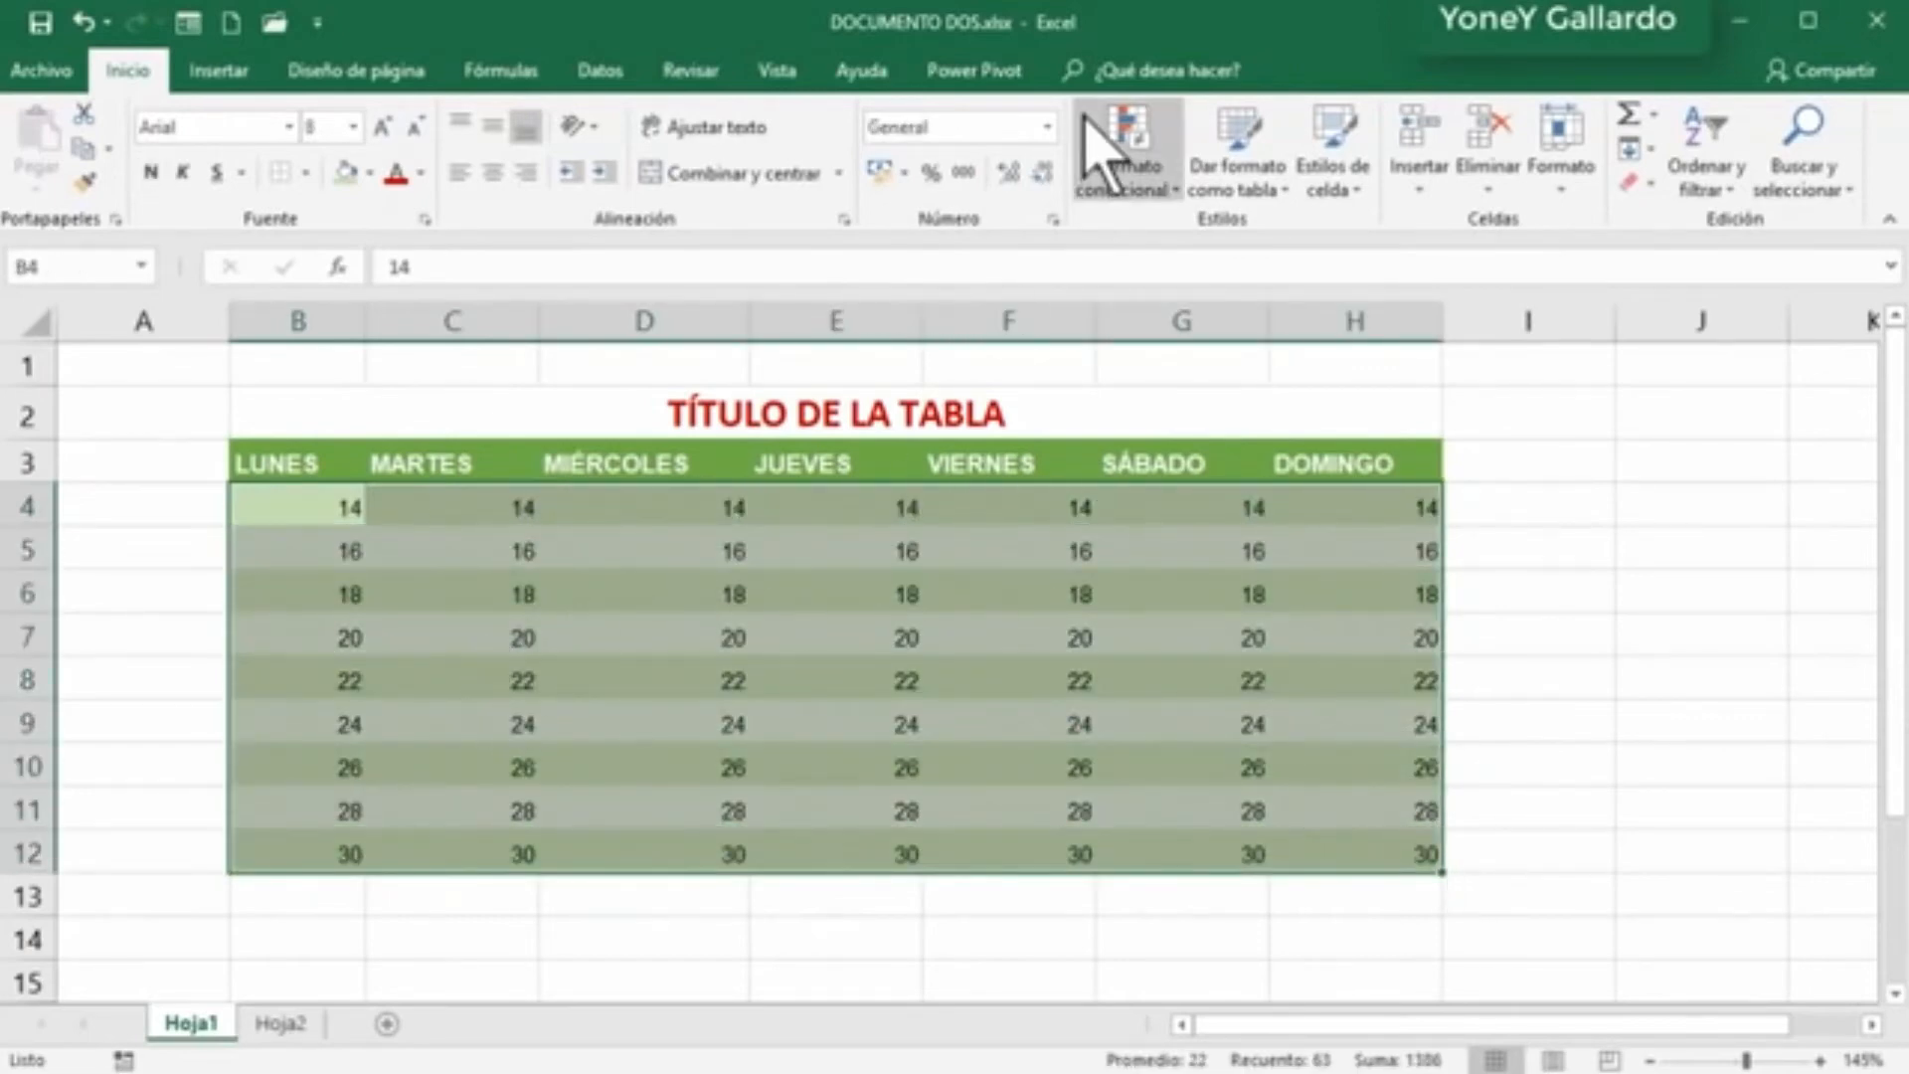
pyautogui.click(1047, 127)
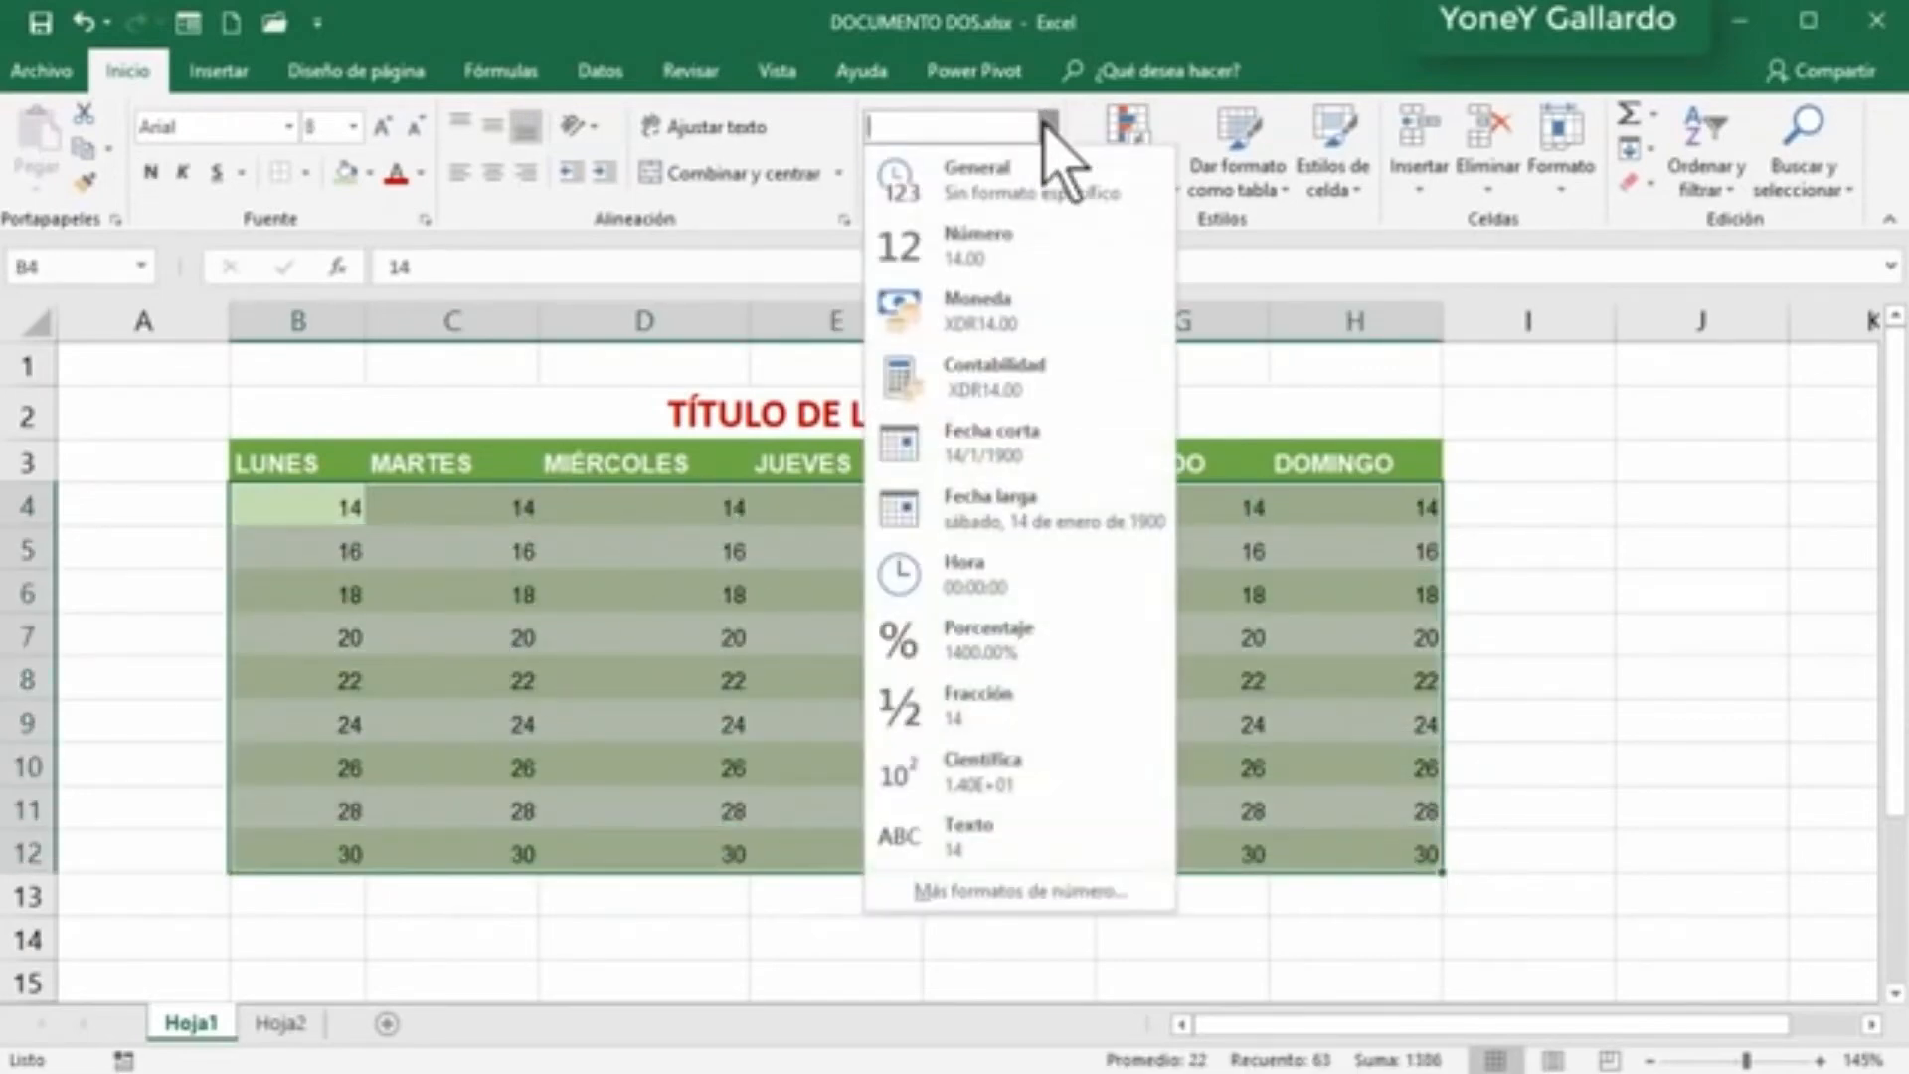
pyautogui.click(974, 249)
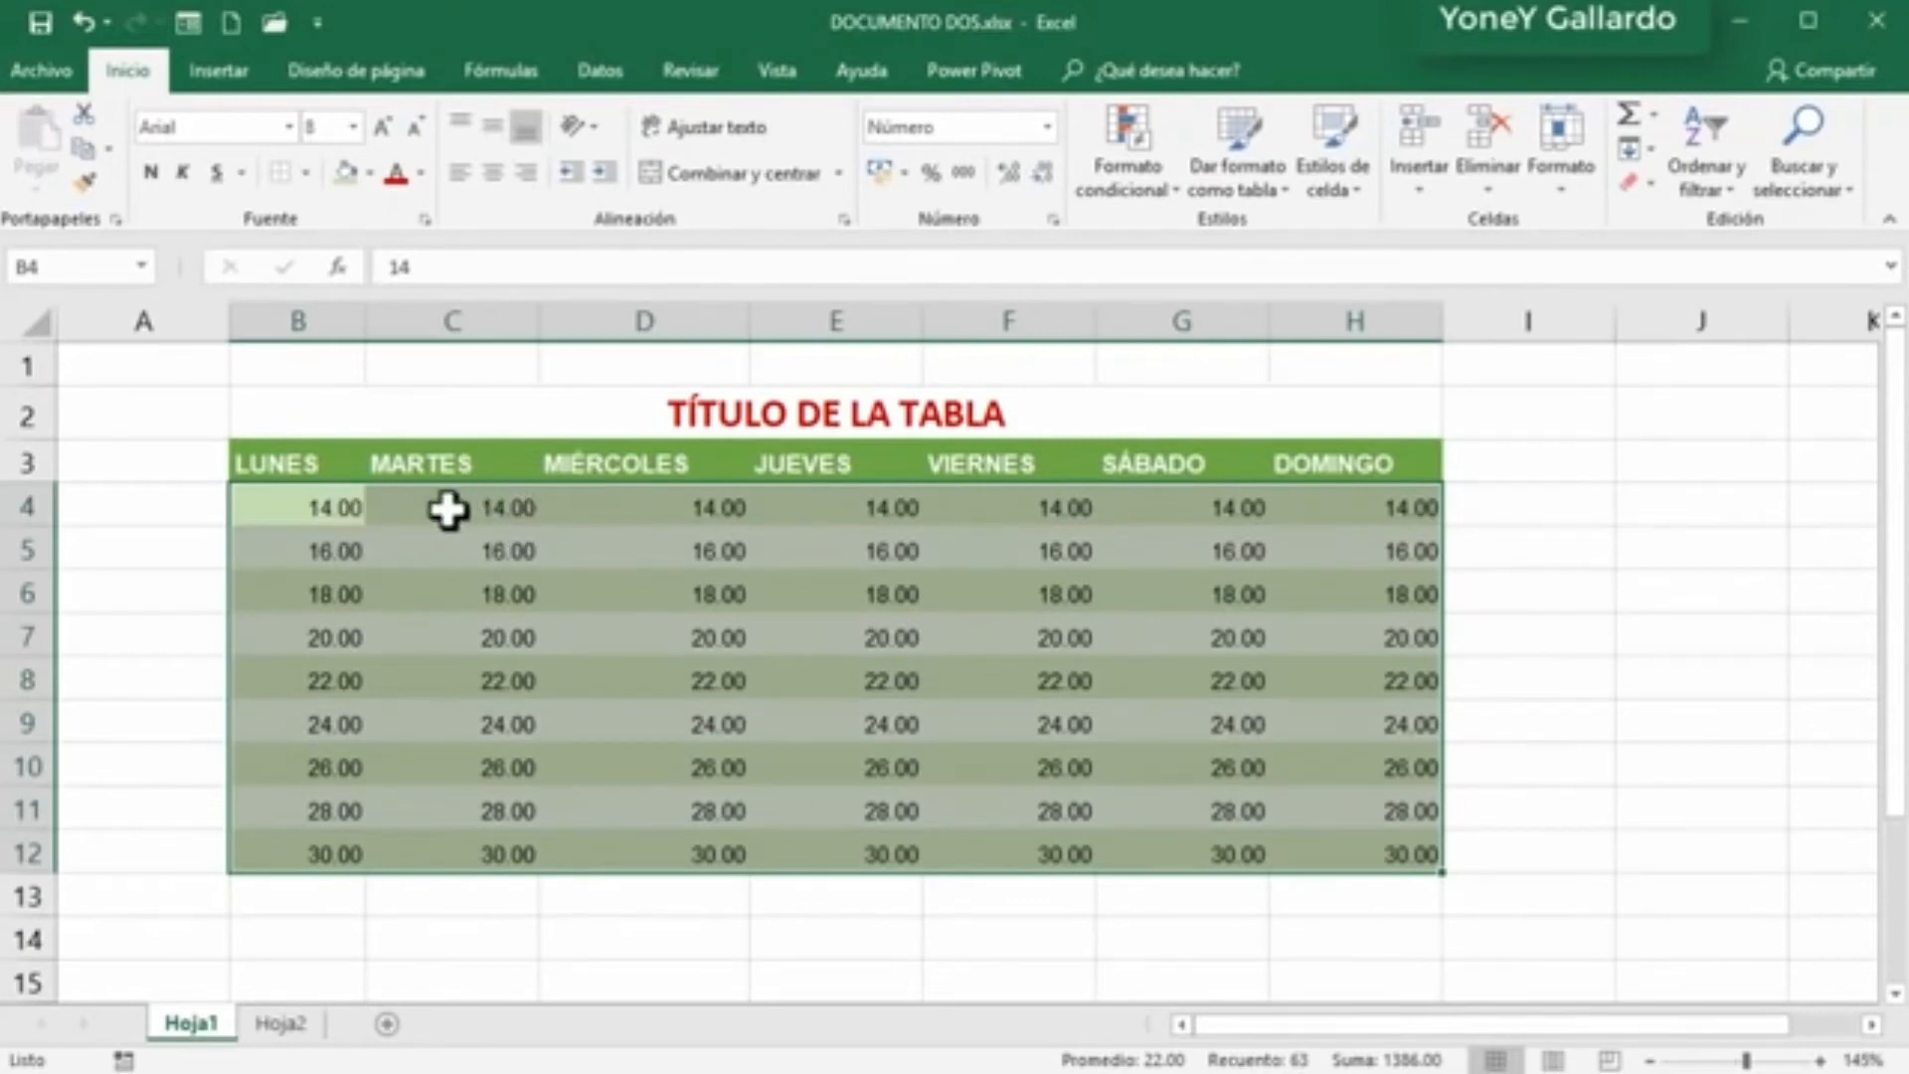
pyautogui.click(1042, 173)
pyautogui.click(1042, 173)
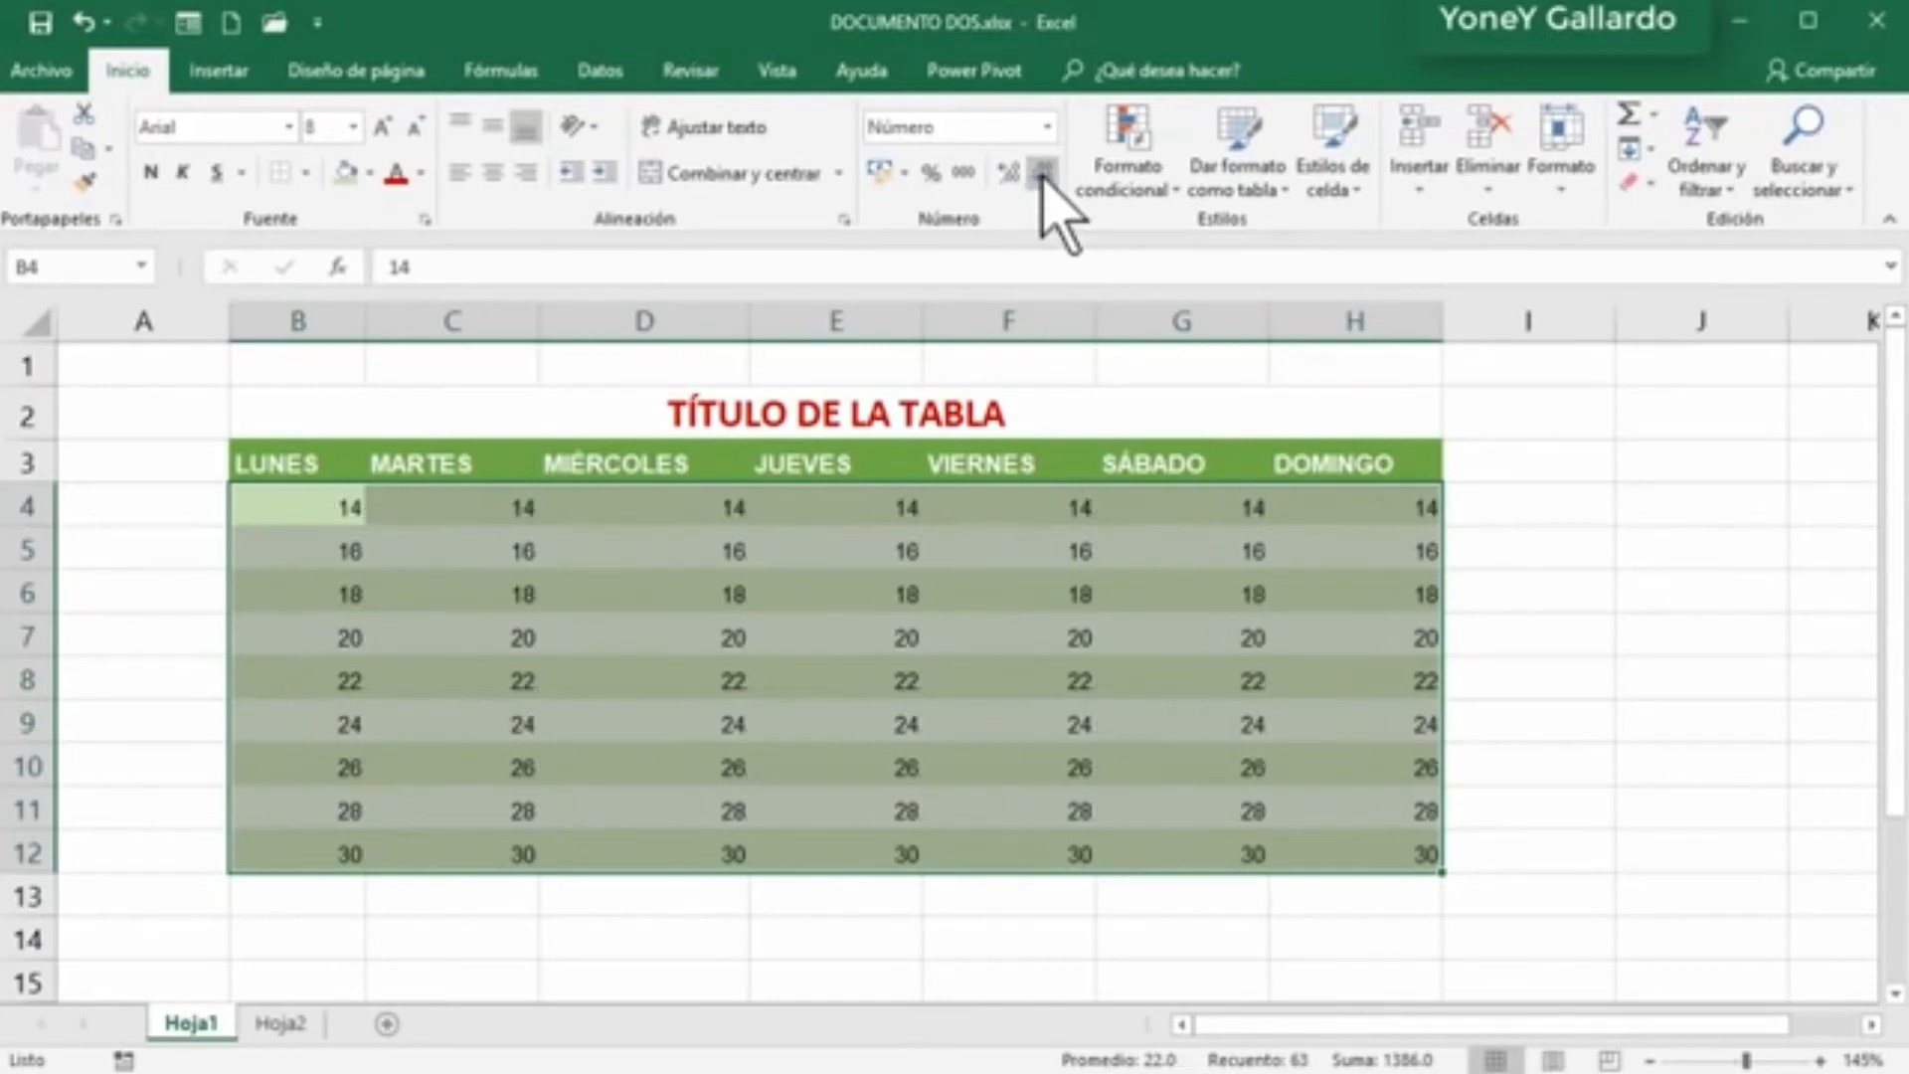
# Step: Increase the decimals of the values in B4:H12 to five places and reduce them back to none
pyautogui.click(1009, 173)
pyautogui.click(1008, 173)
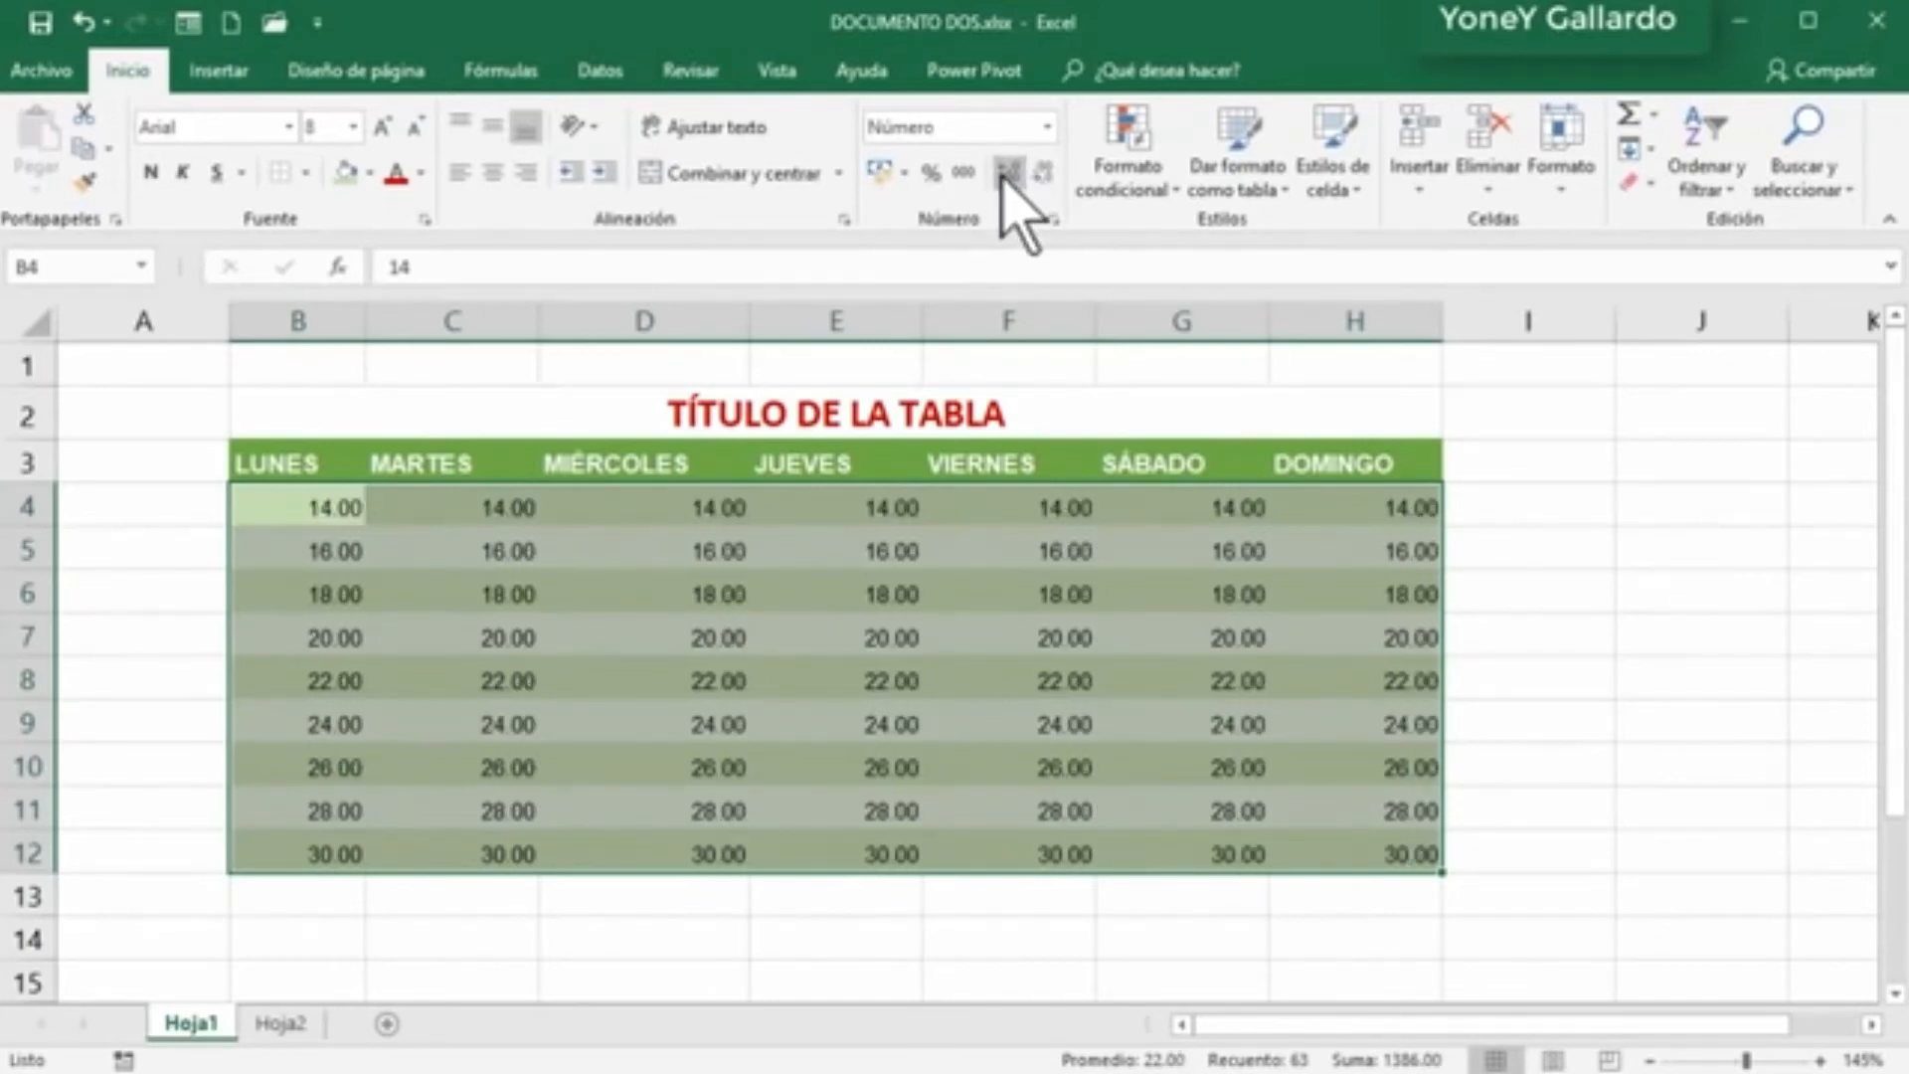
pyautogui.click(1008, 173)
pyautogui.click(1009, 173)
pyautogui.click(1006, 175)
pyautogui.click(1042, 173)
pyautogui.click(1042, 173)
pyautogui.click(1042, 173)
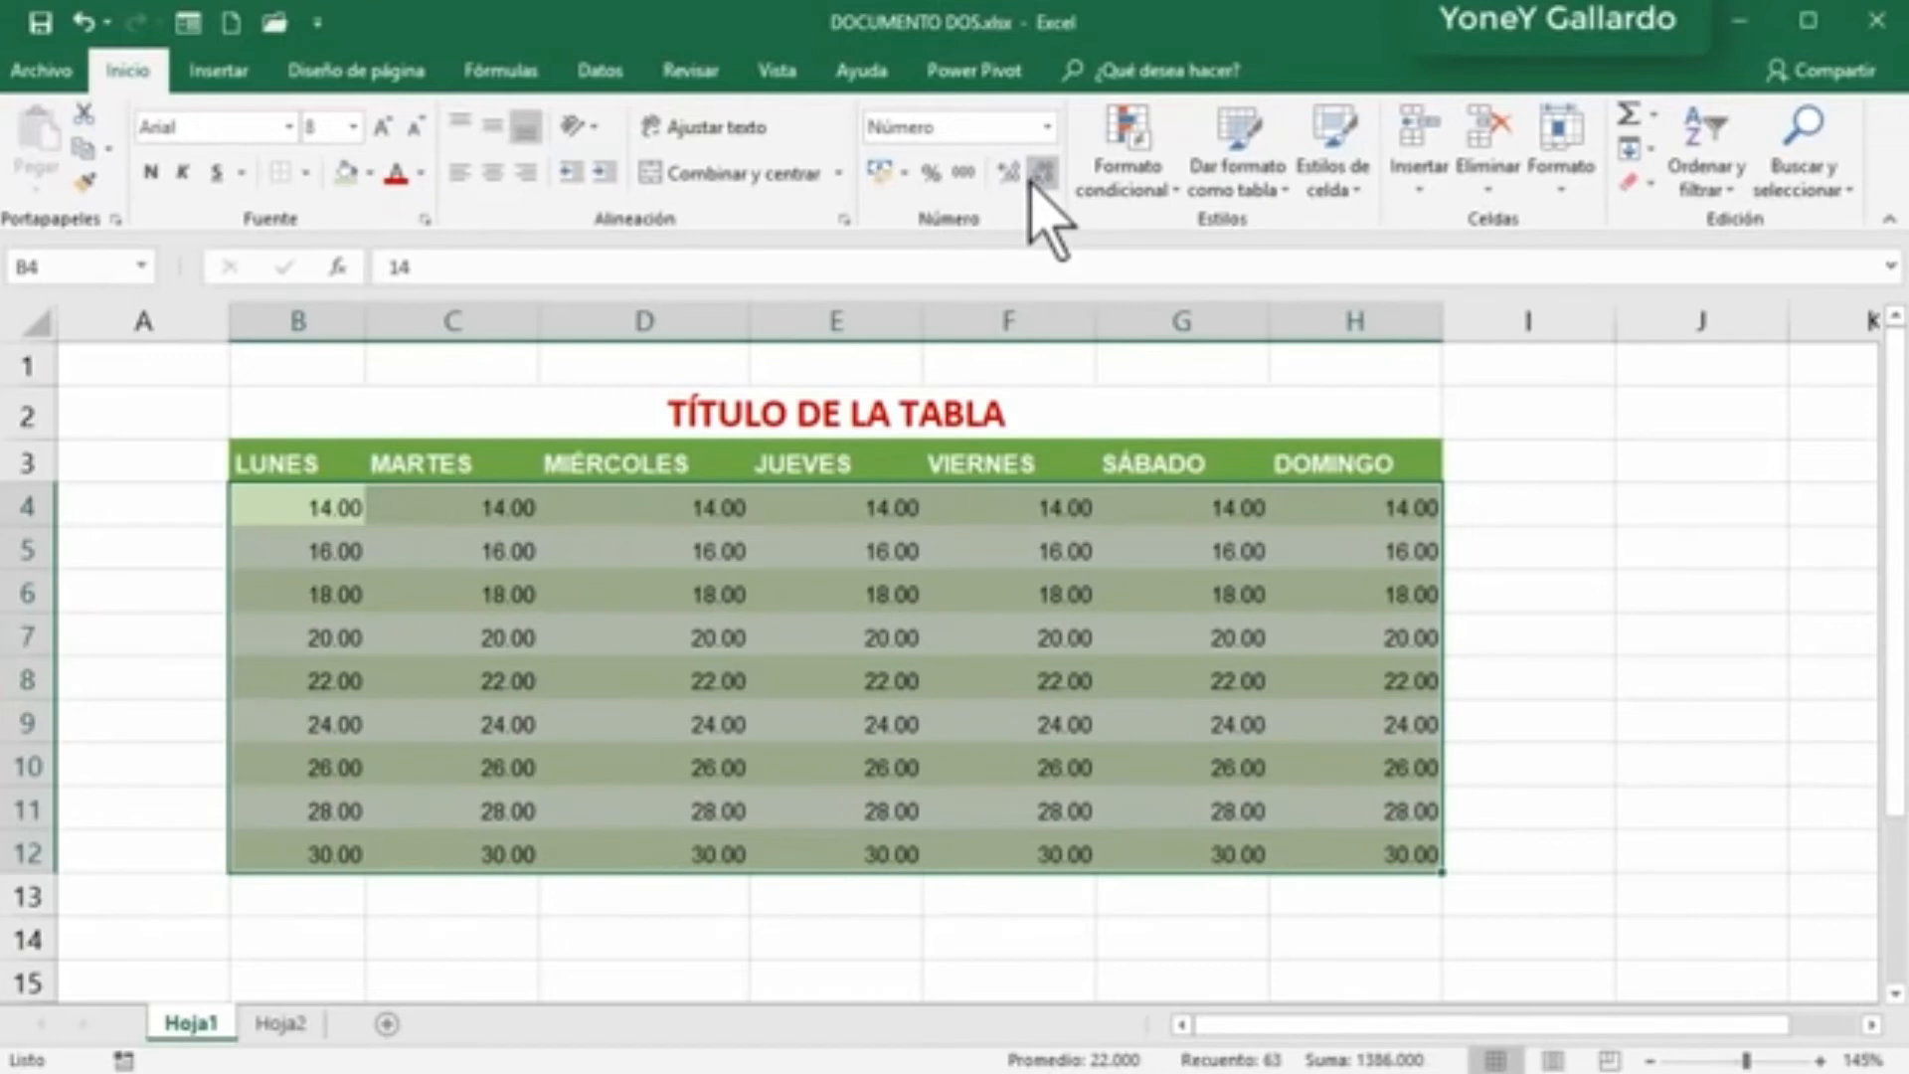
pyautogui.click(1042, 173)
pyautogui.click(1042, 173)
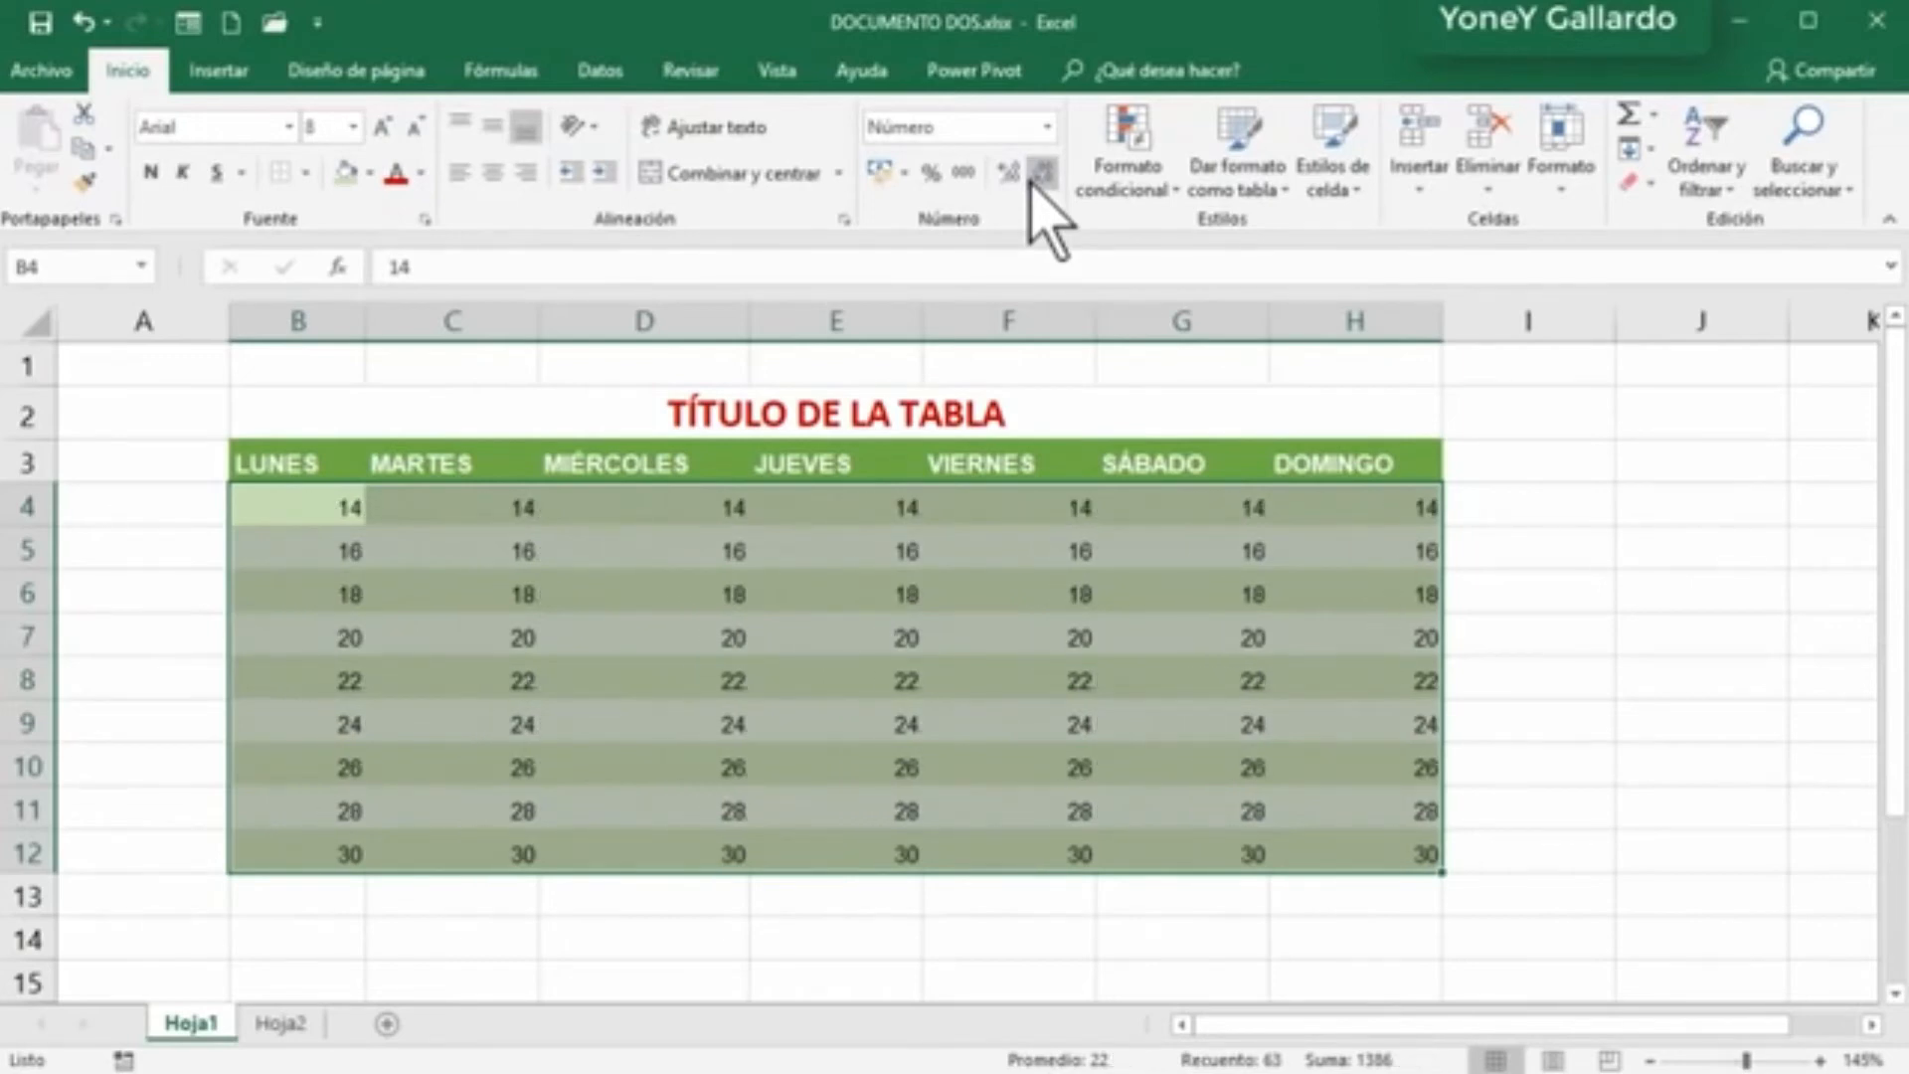
pyautogui.click(1392, 853)
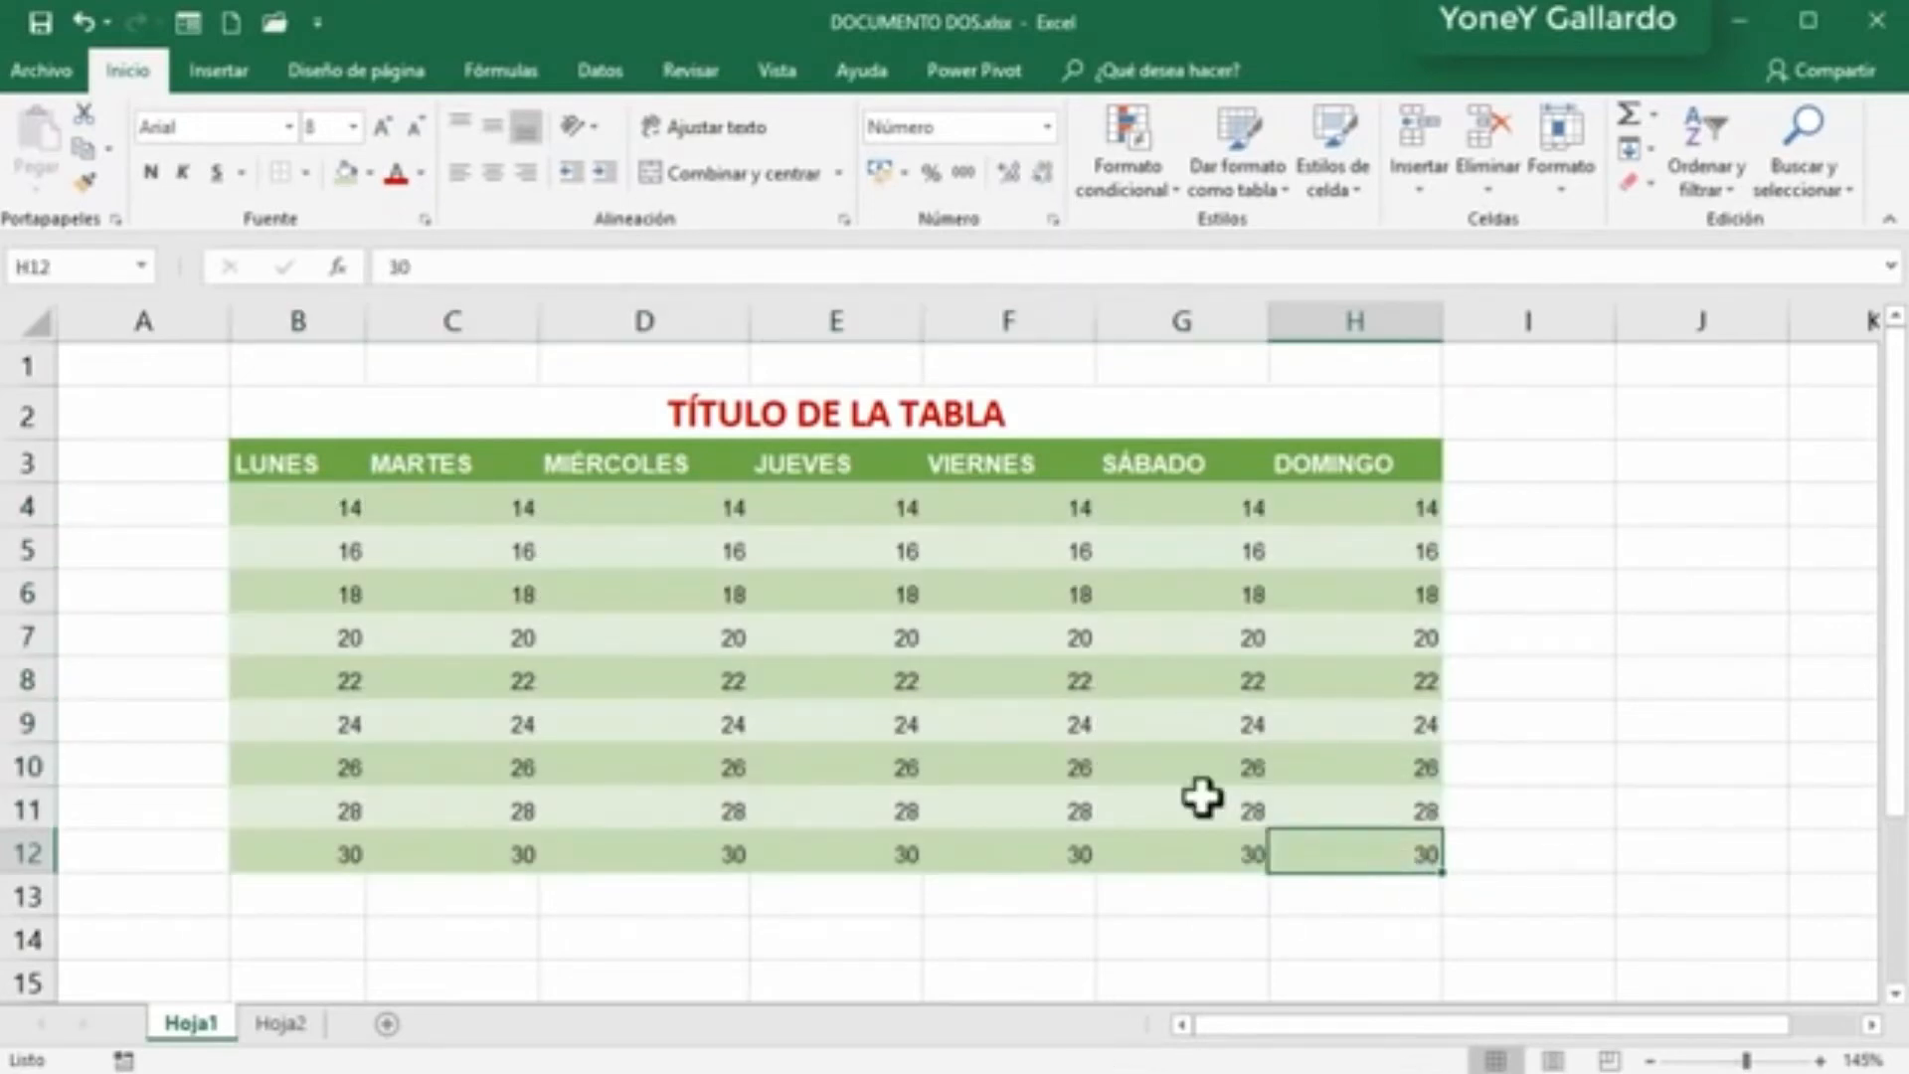
pyautogui.click(1047, 127)
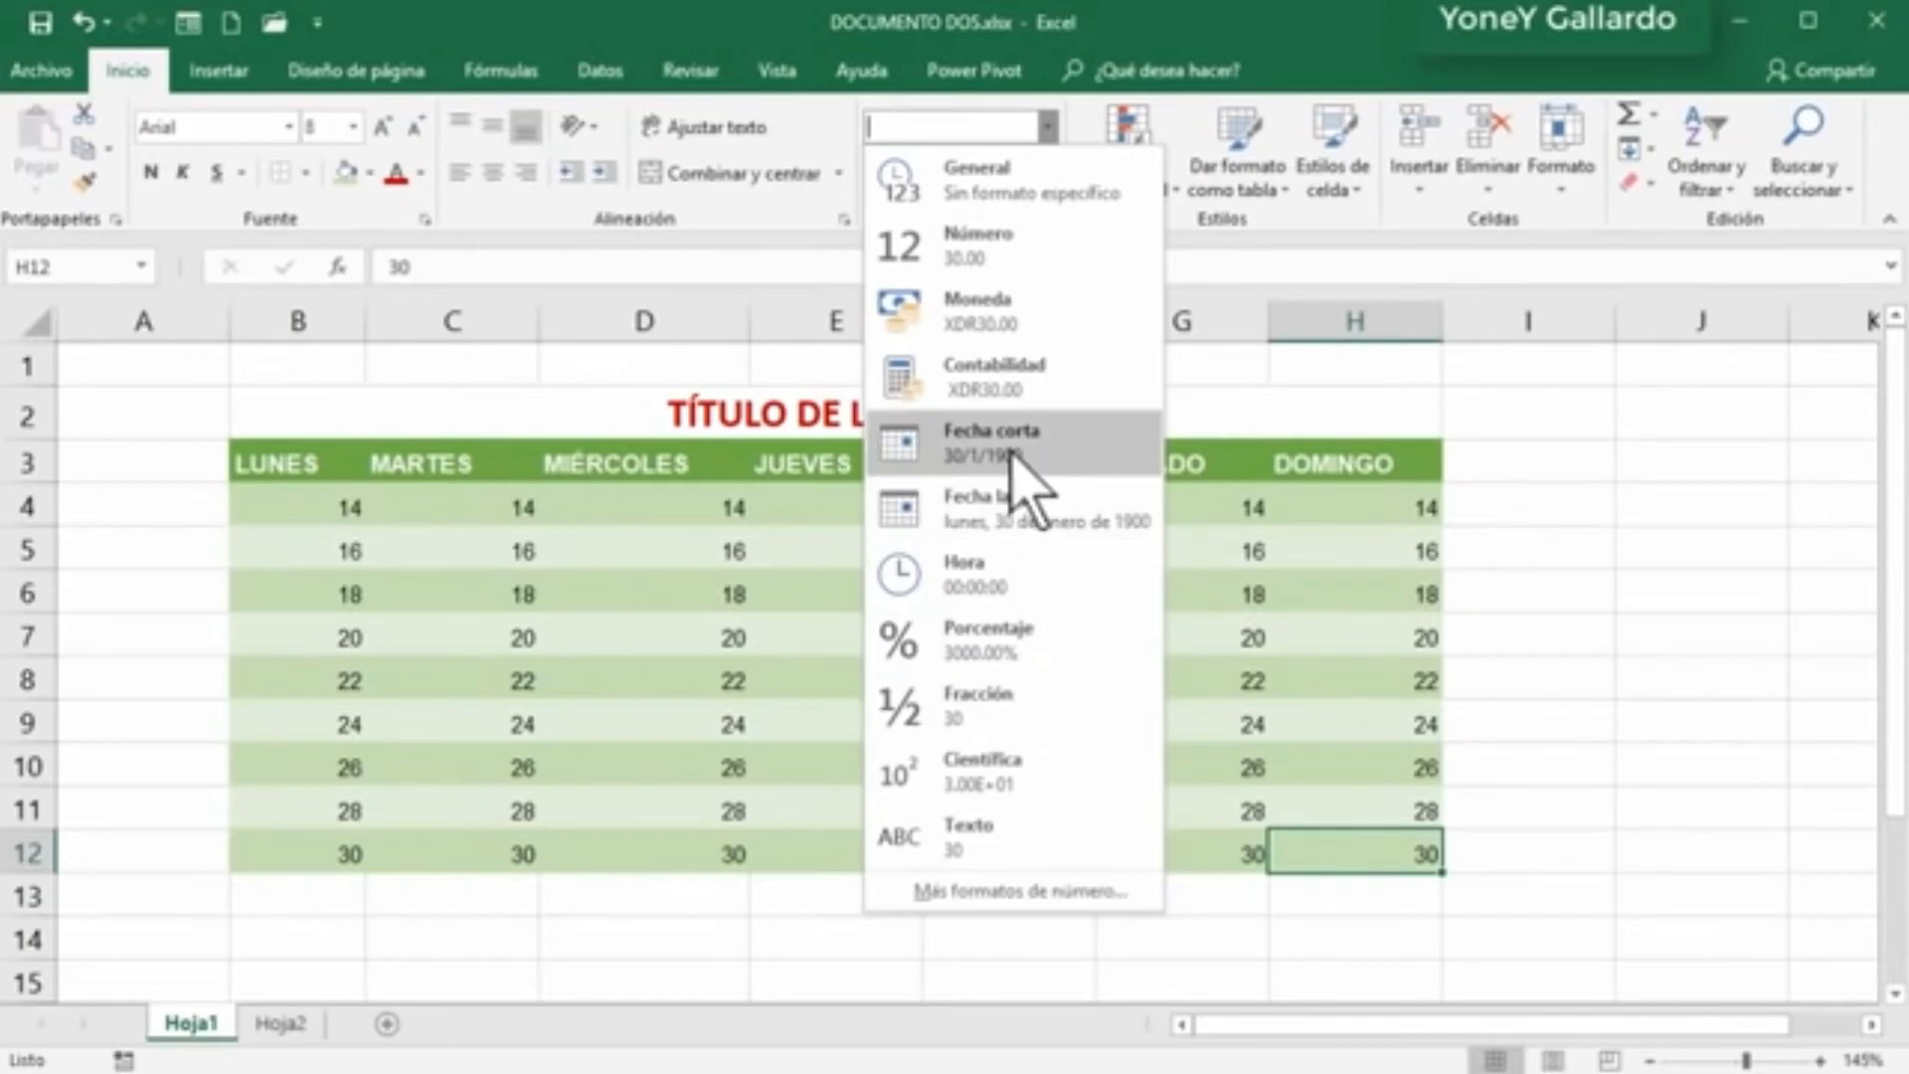
pyautogui.click(1500, 500)
pyautogui.click(1522, 508)
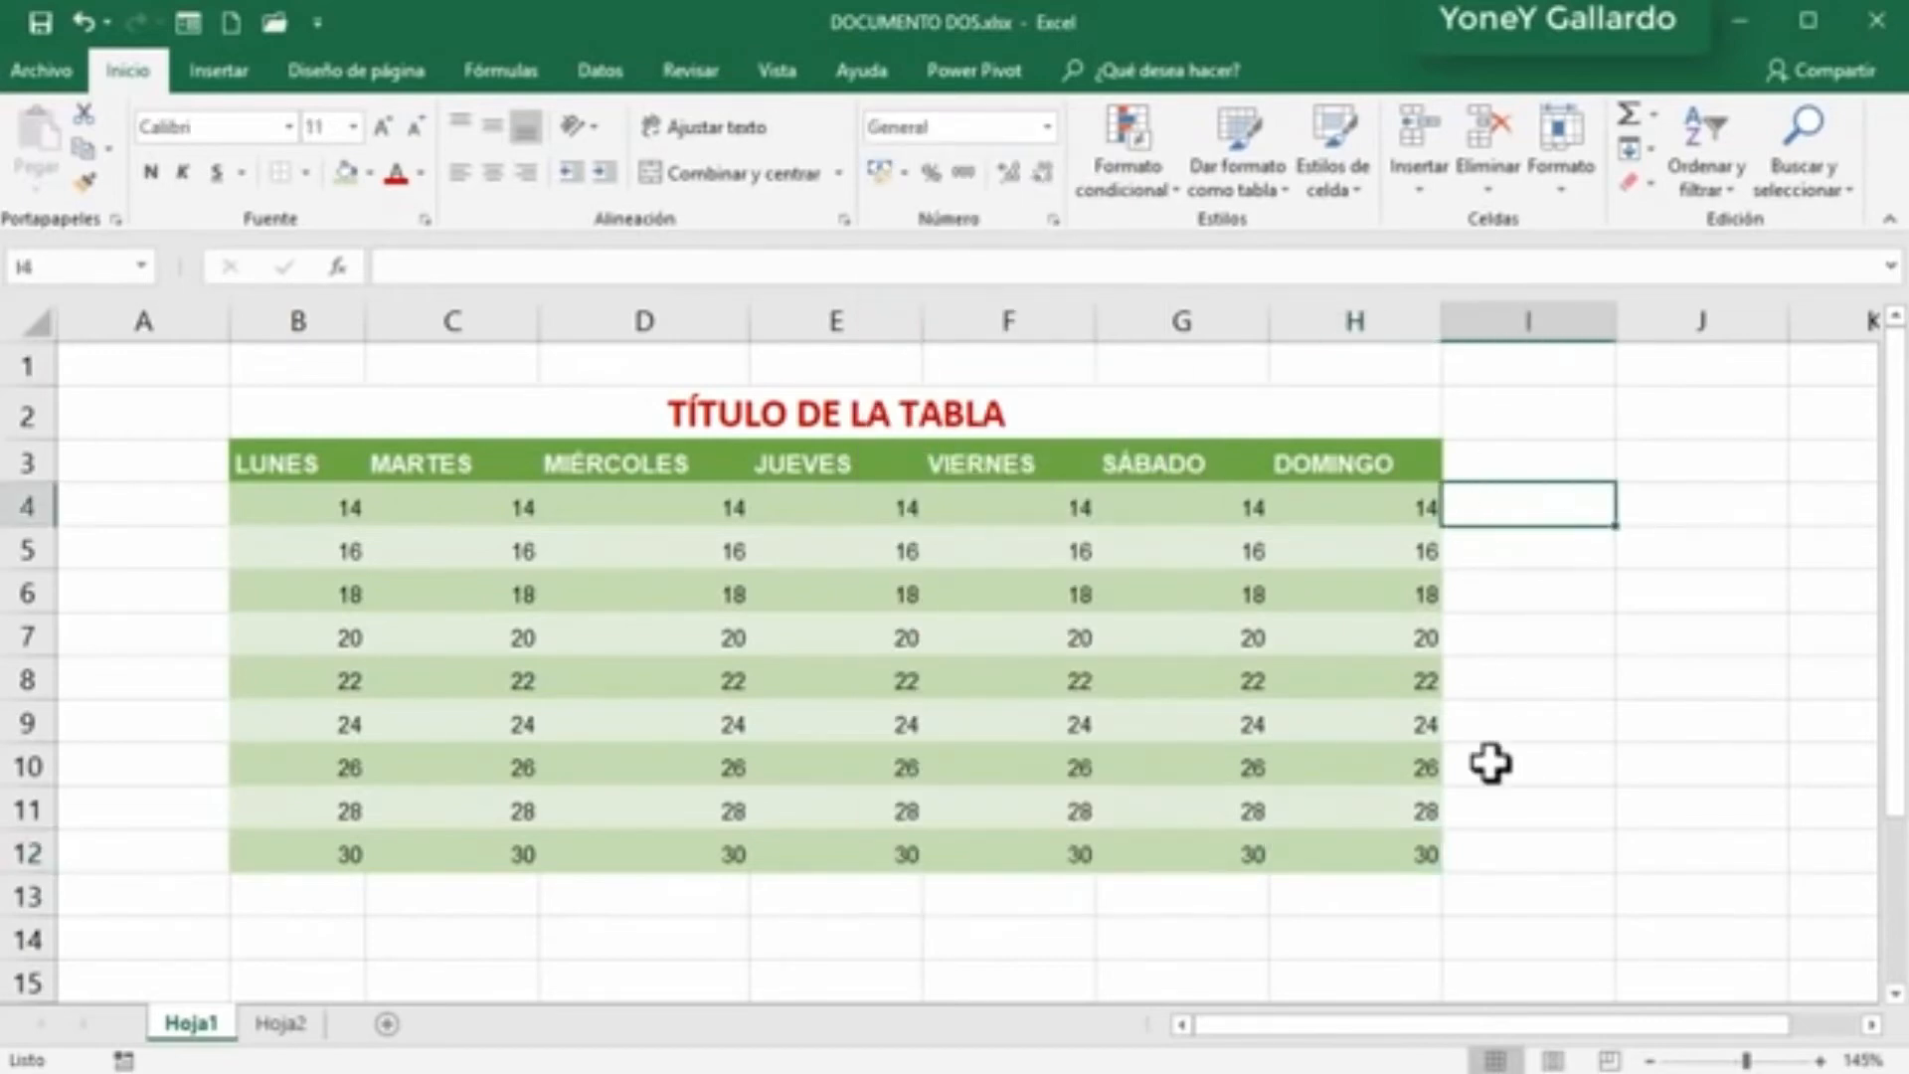
# Step: Enter the date 25/10/2018 in cell J4, outside the table
pyautogui.click(1871, 1024)
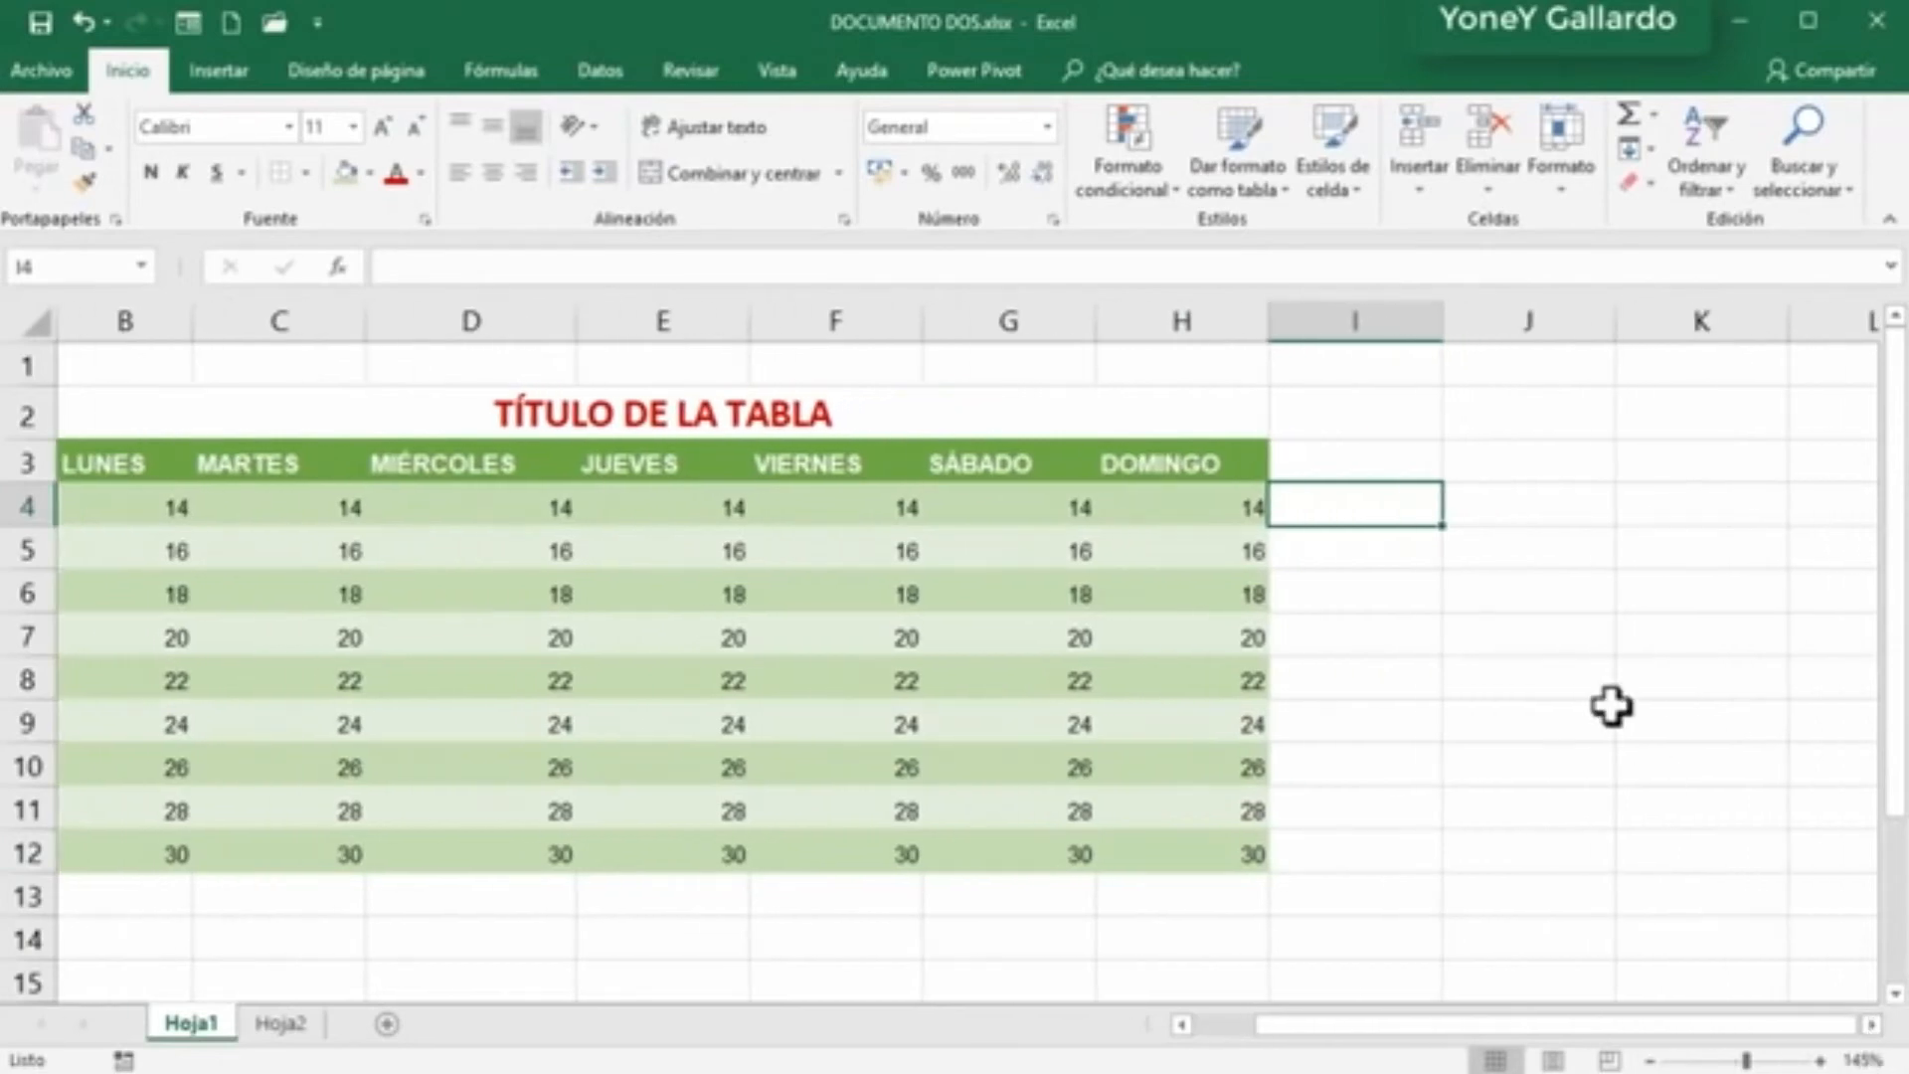
pyautogui.click(1506, 504)
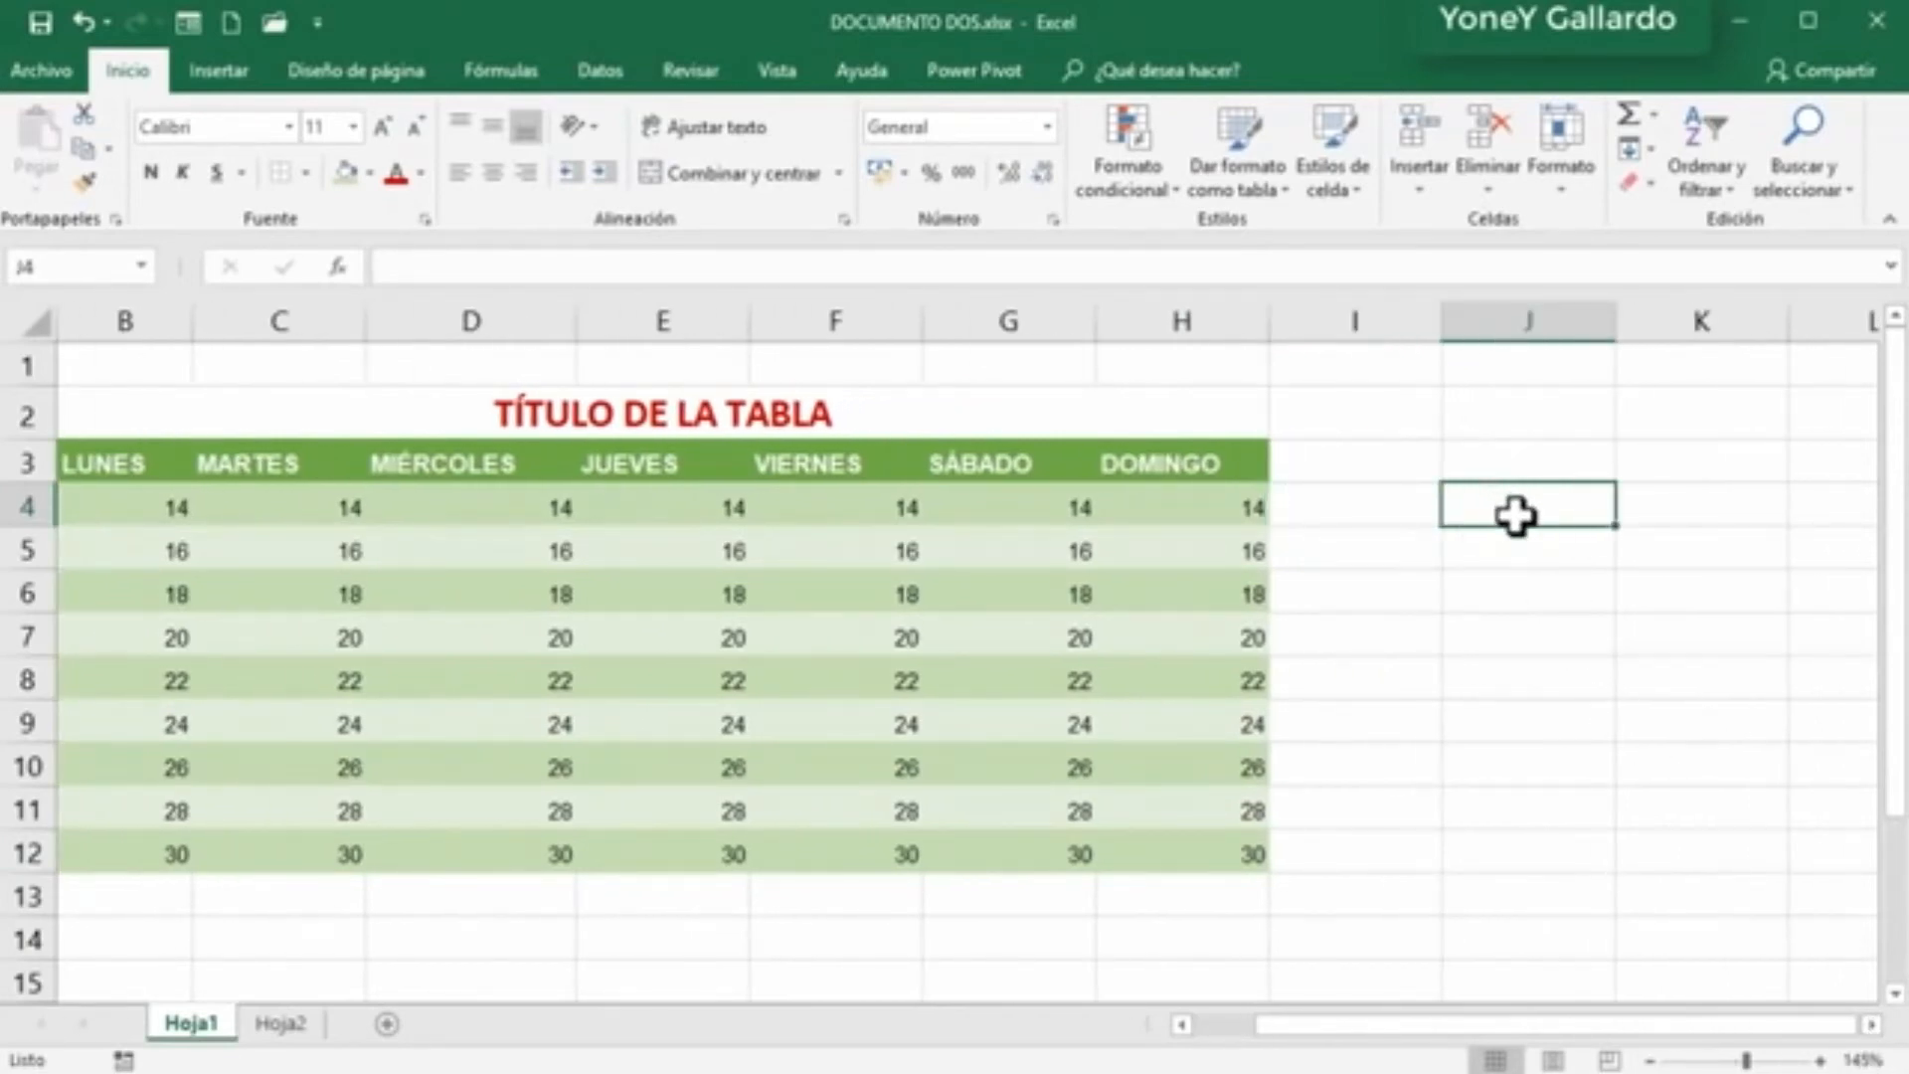
pyautogui.write('25/10/2018')
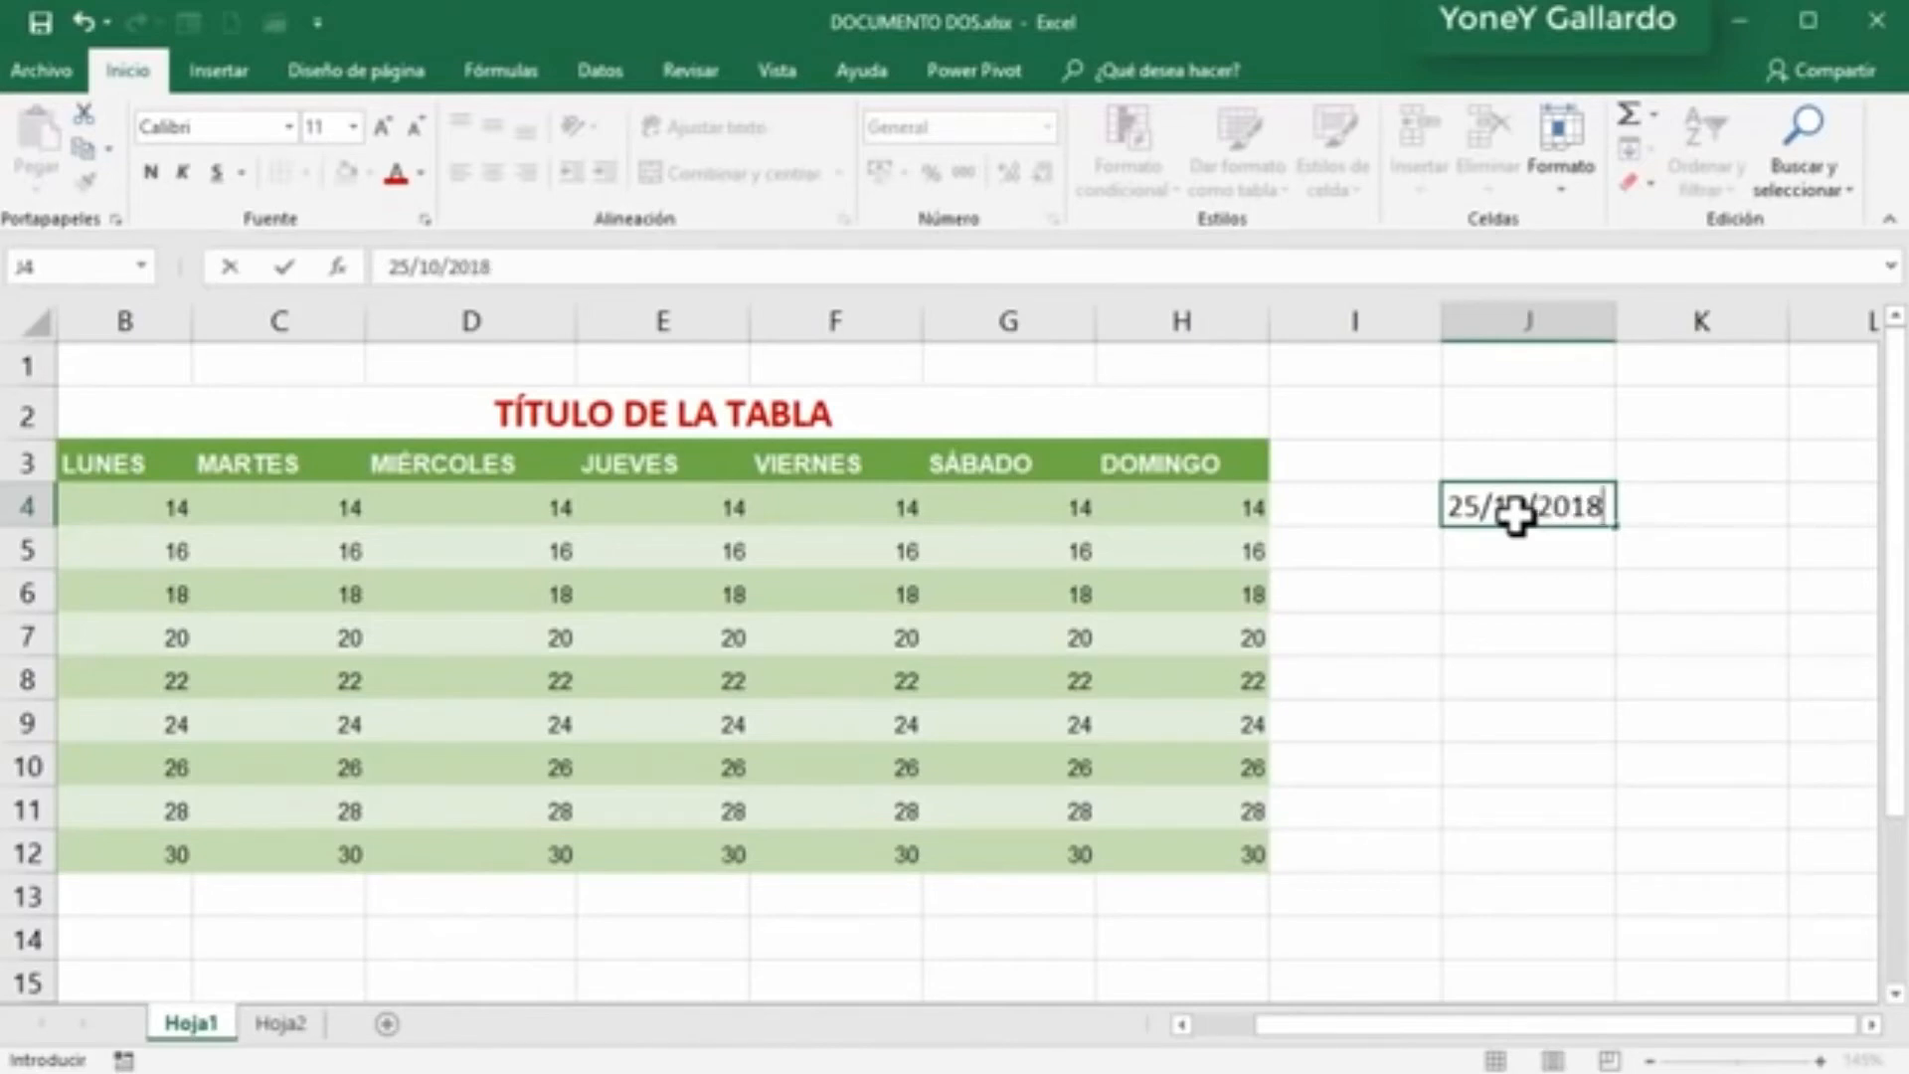
pyautogui.press('Return')
# Step: Display the date in J4 in the Fecha larga format and switch it back to Fecha corta
pyautogui.click(1515, 514)
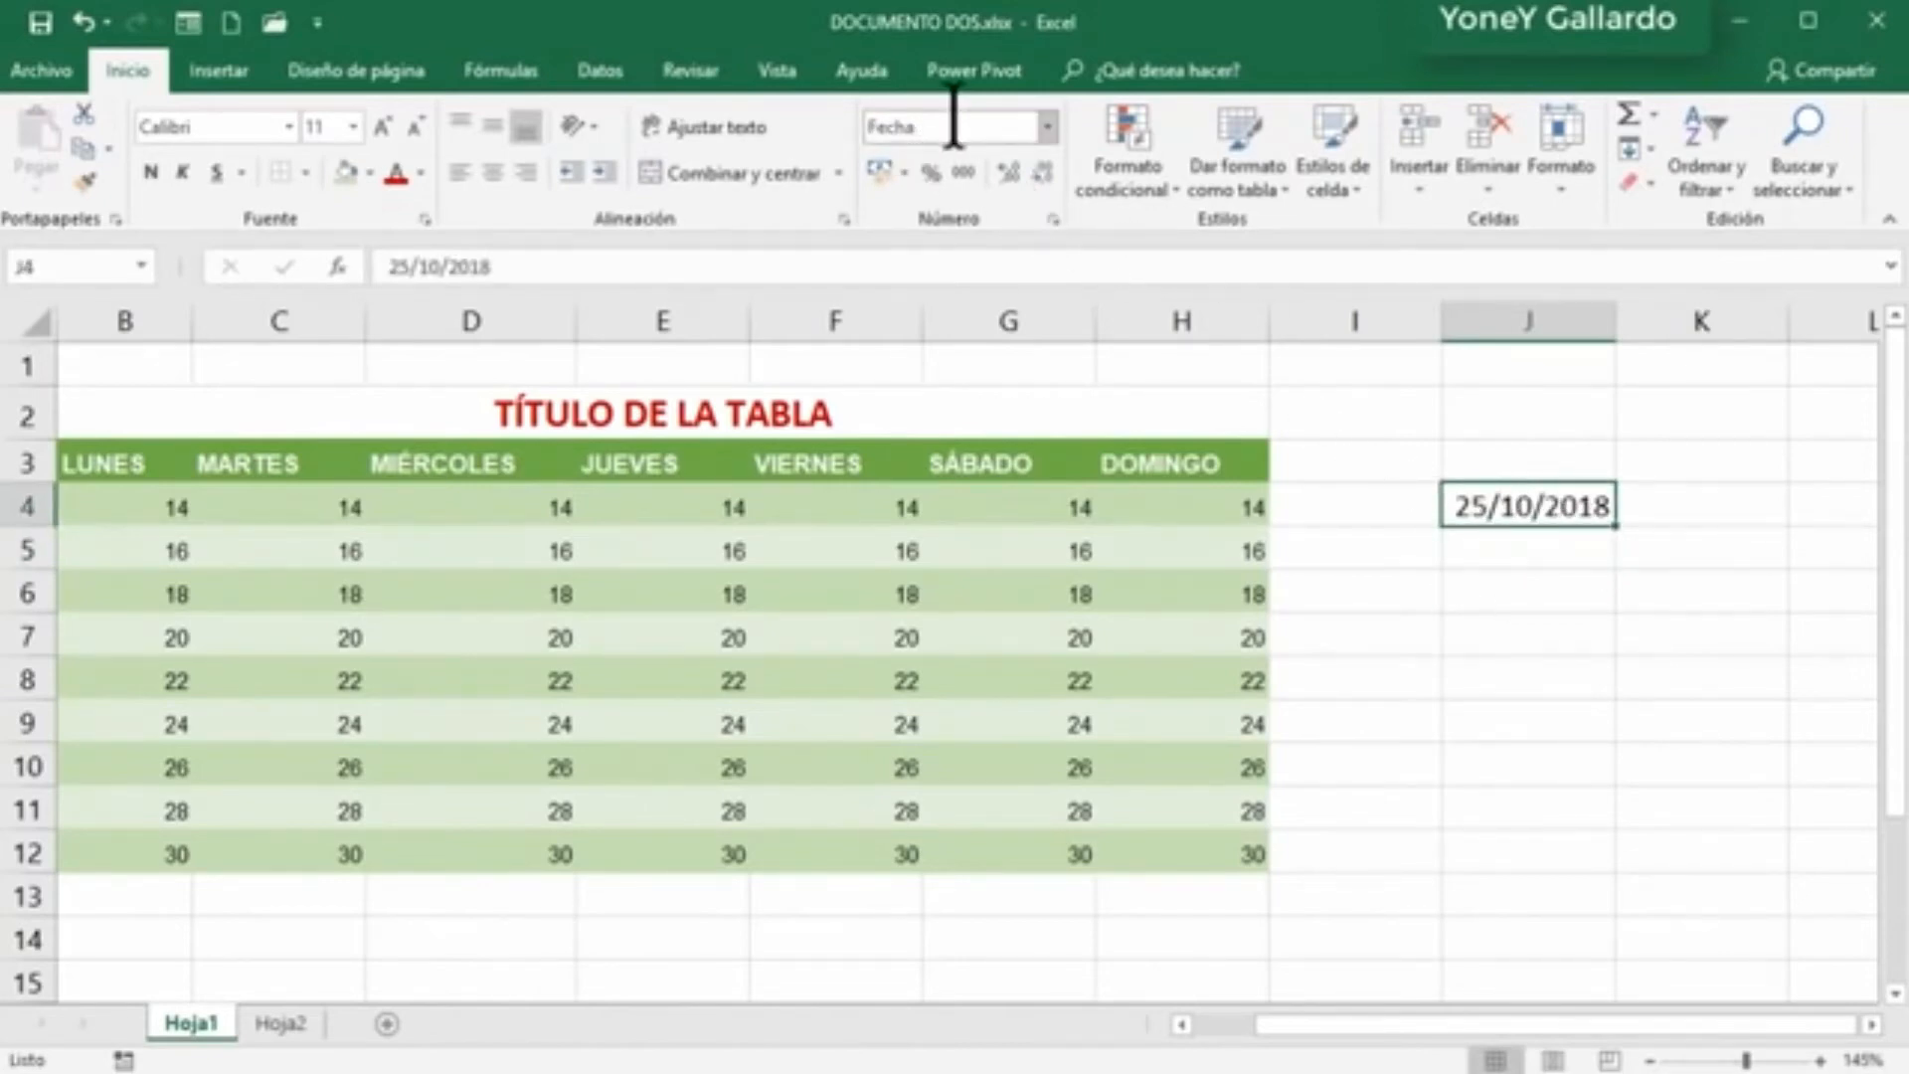
pyautogui.click(1048, 129)
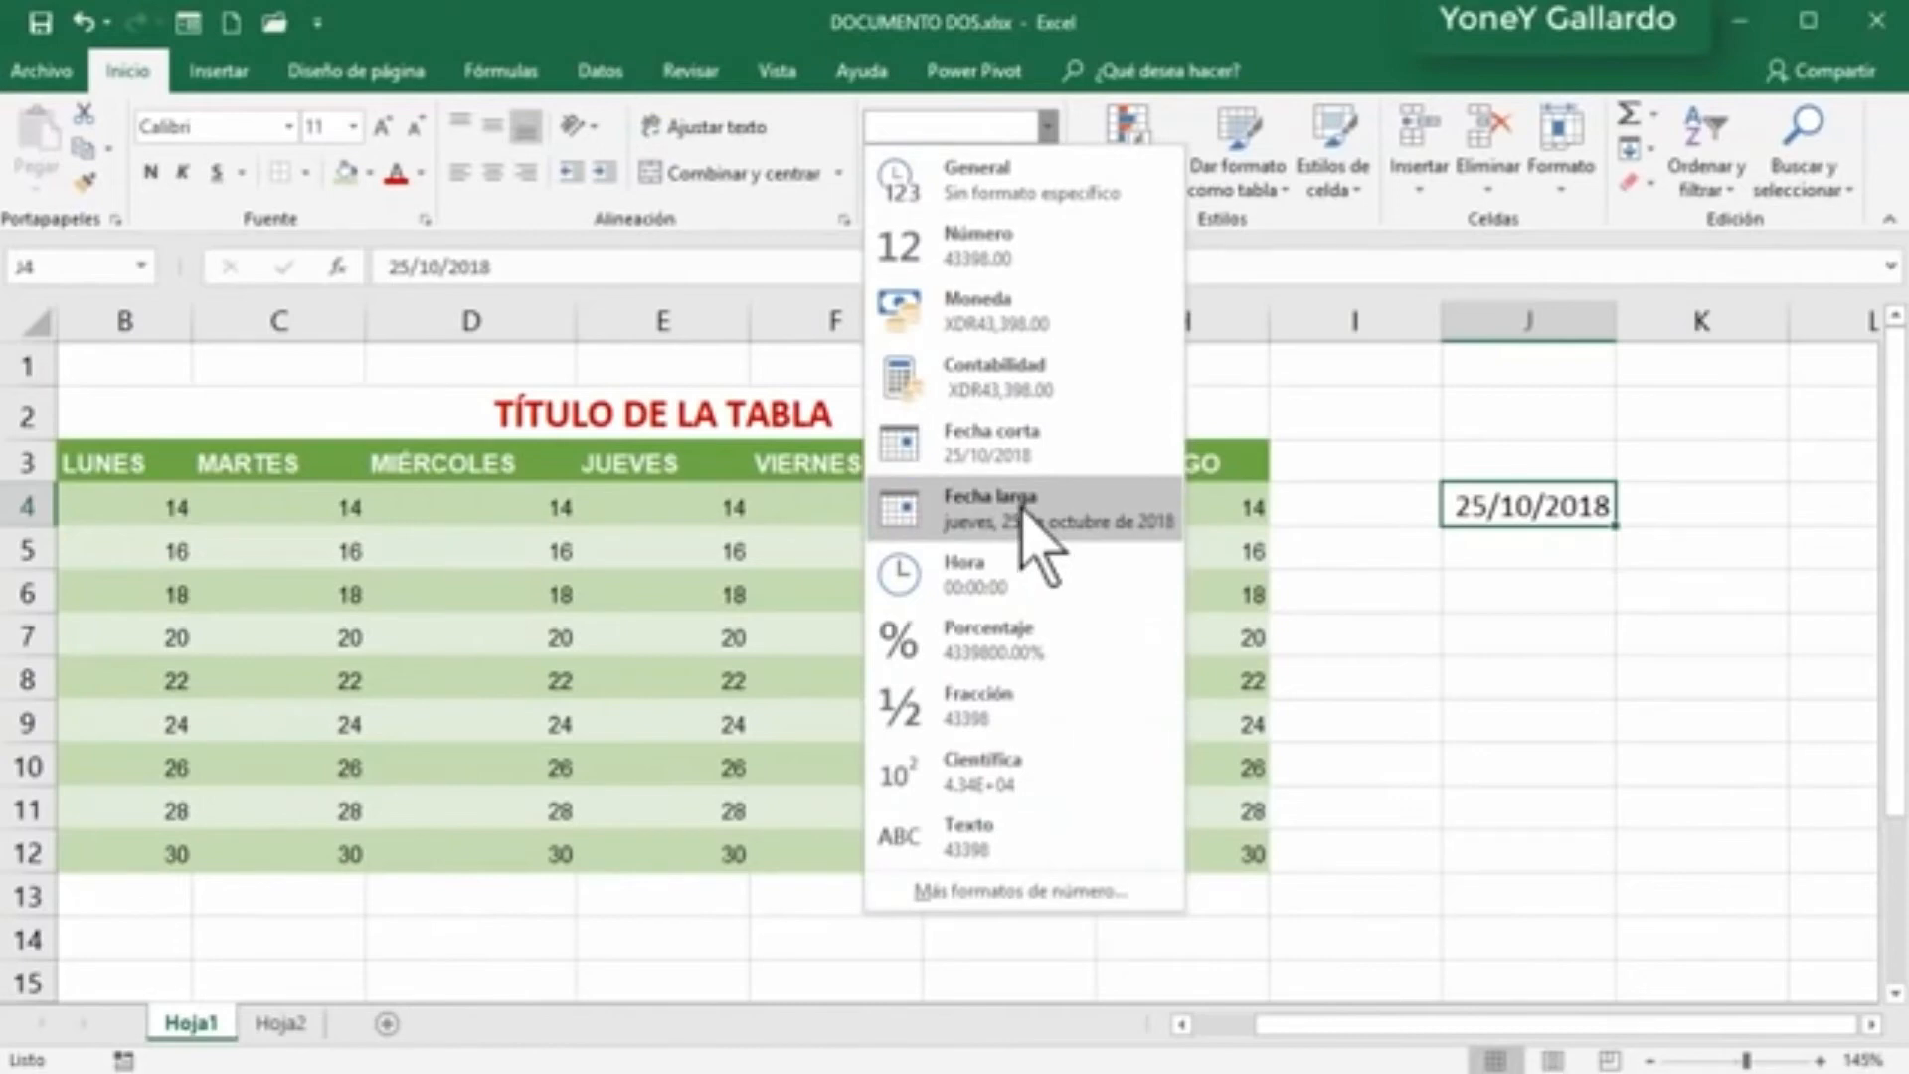
pyautogui.click(1021, 517)
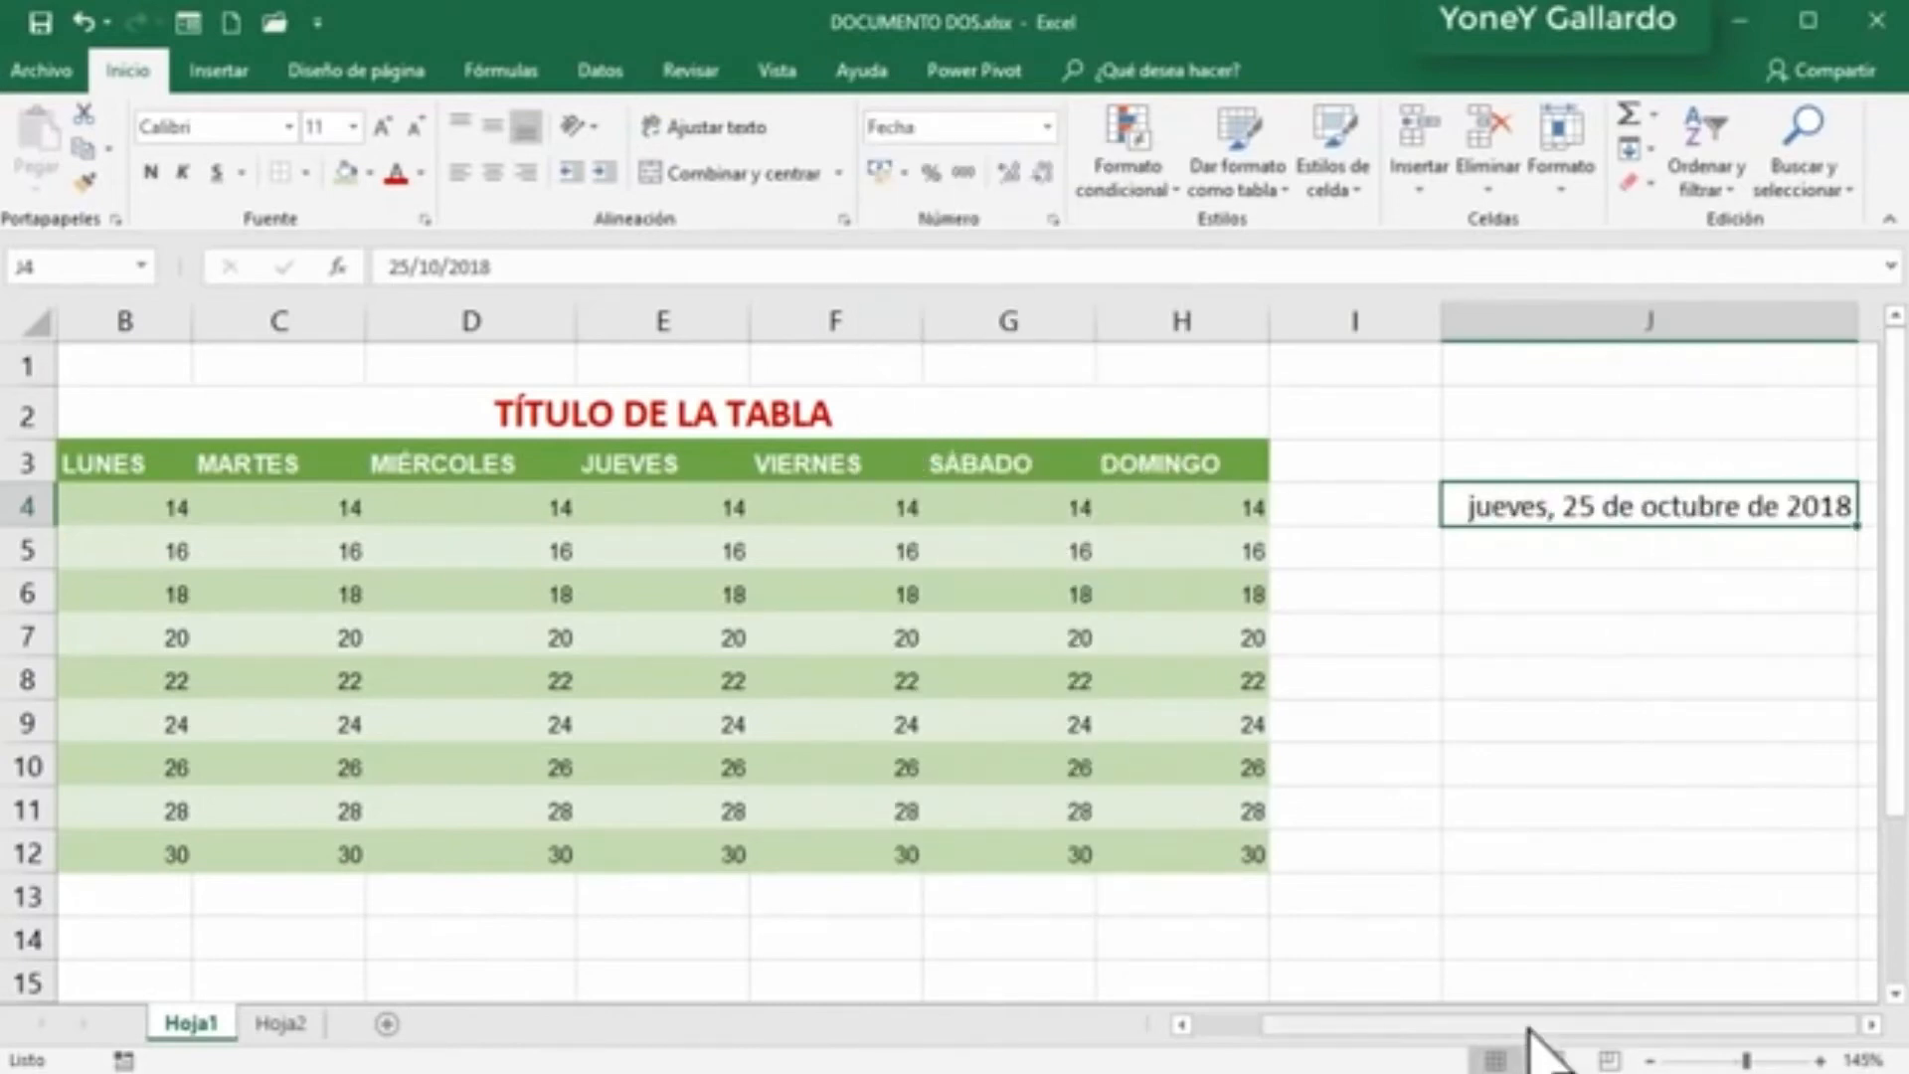
pyautogui.click(1869, 1024)
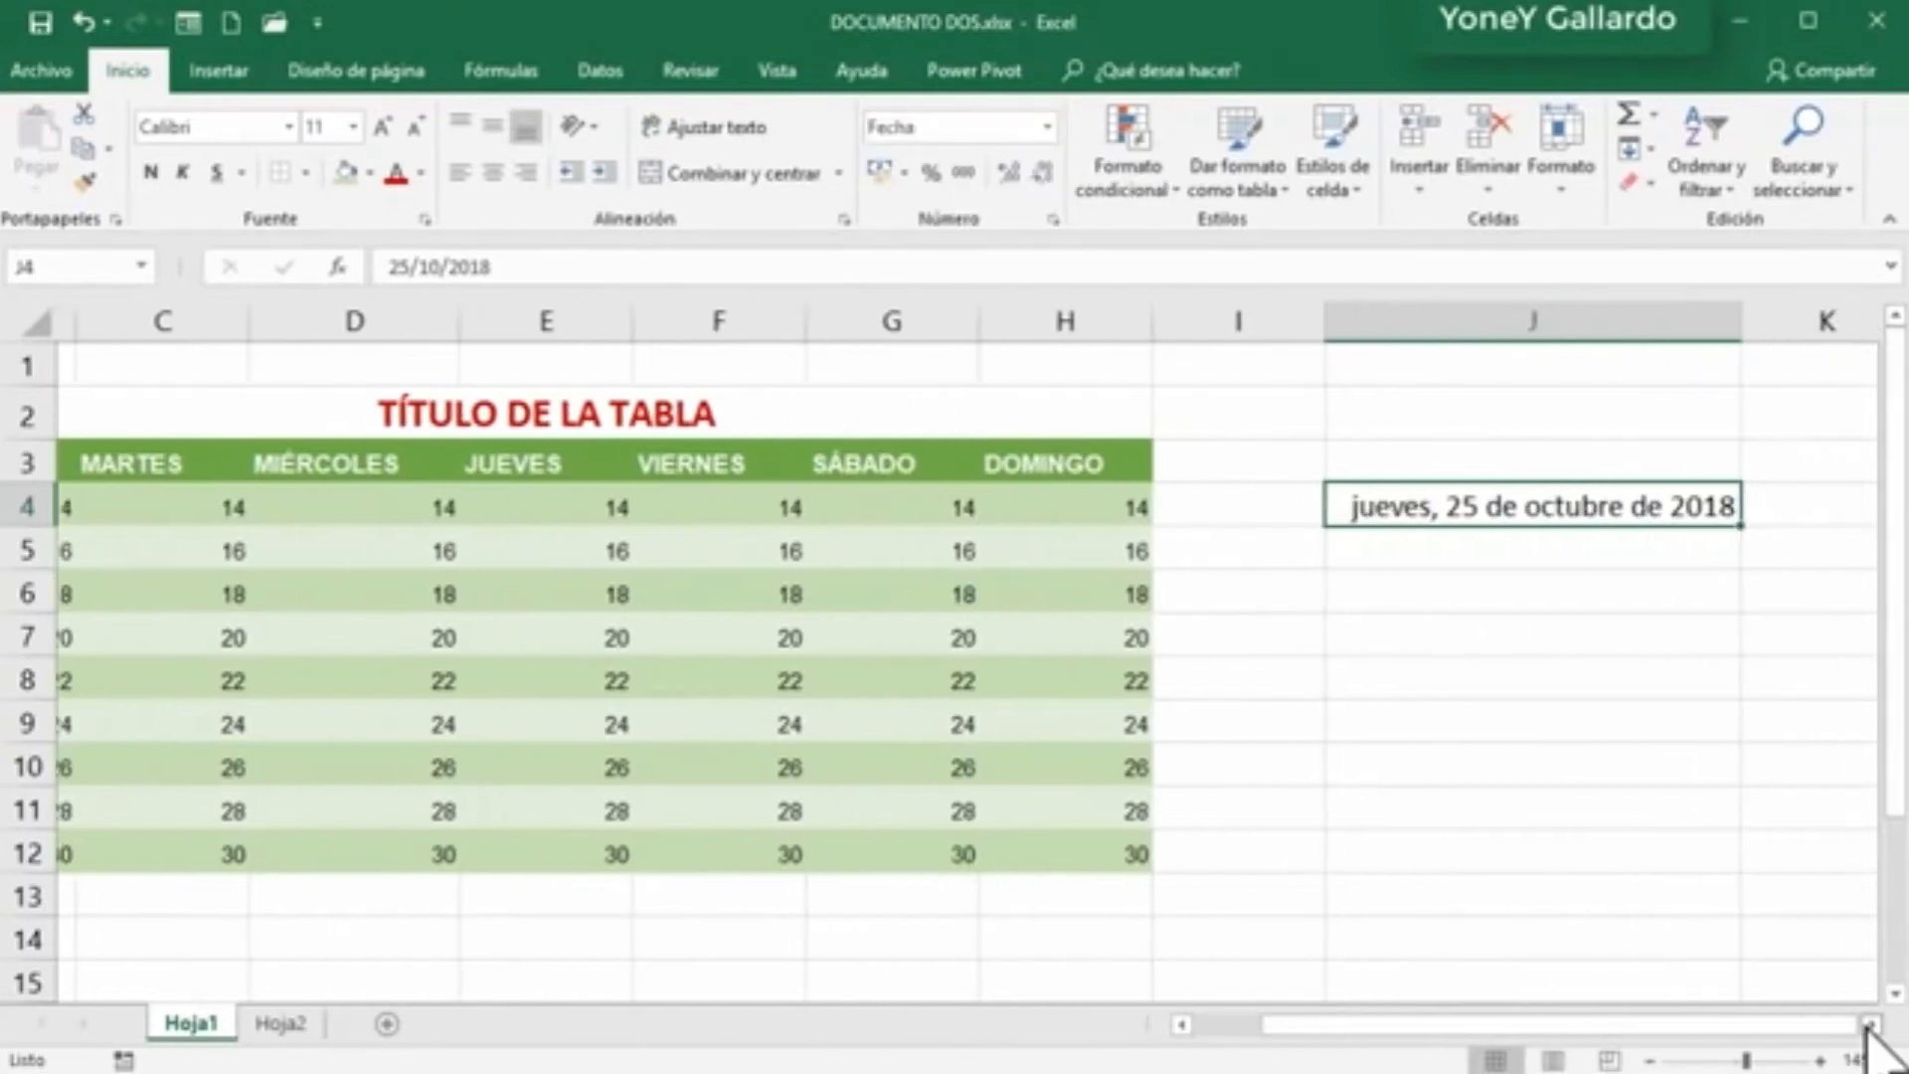
pyautogui.click(1869, 1024)
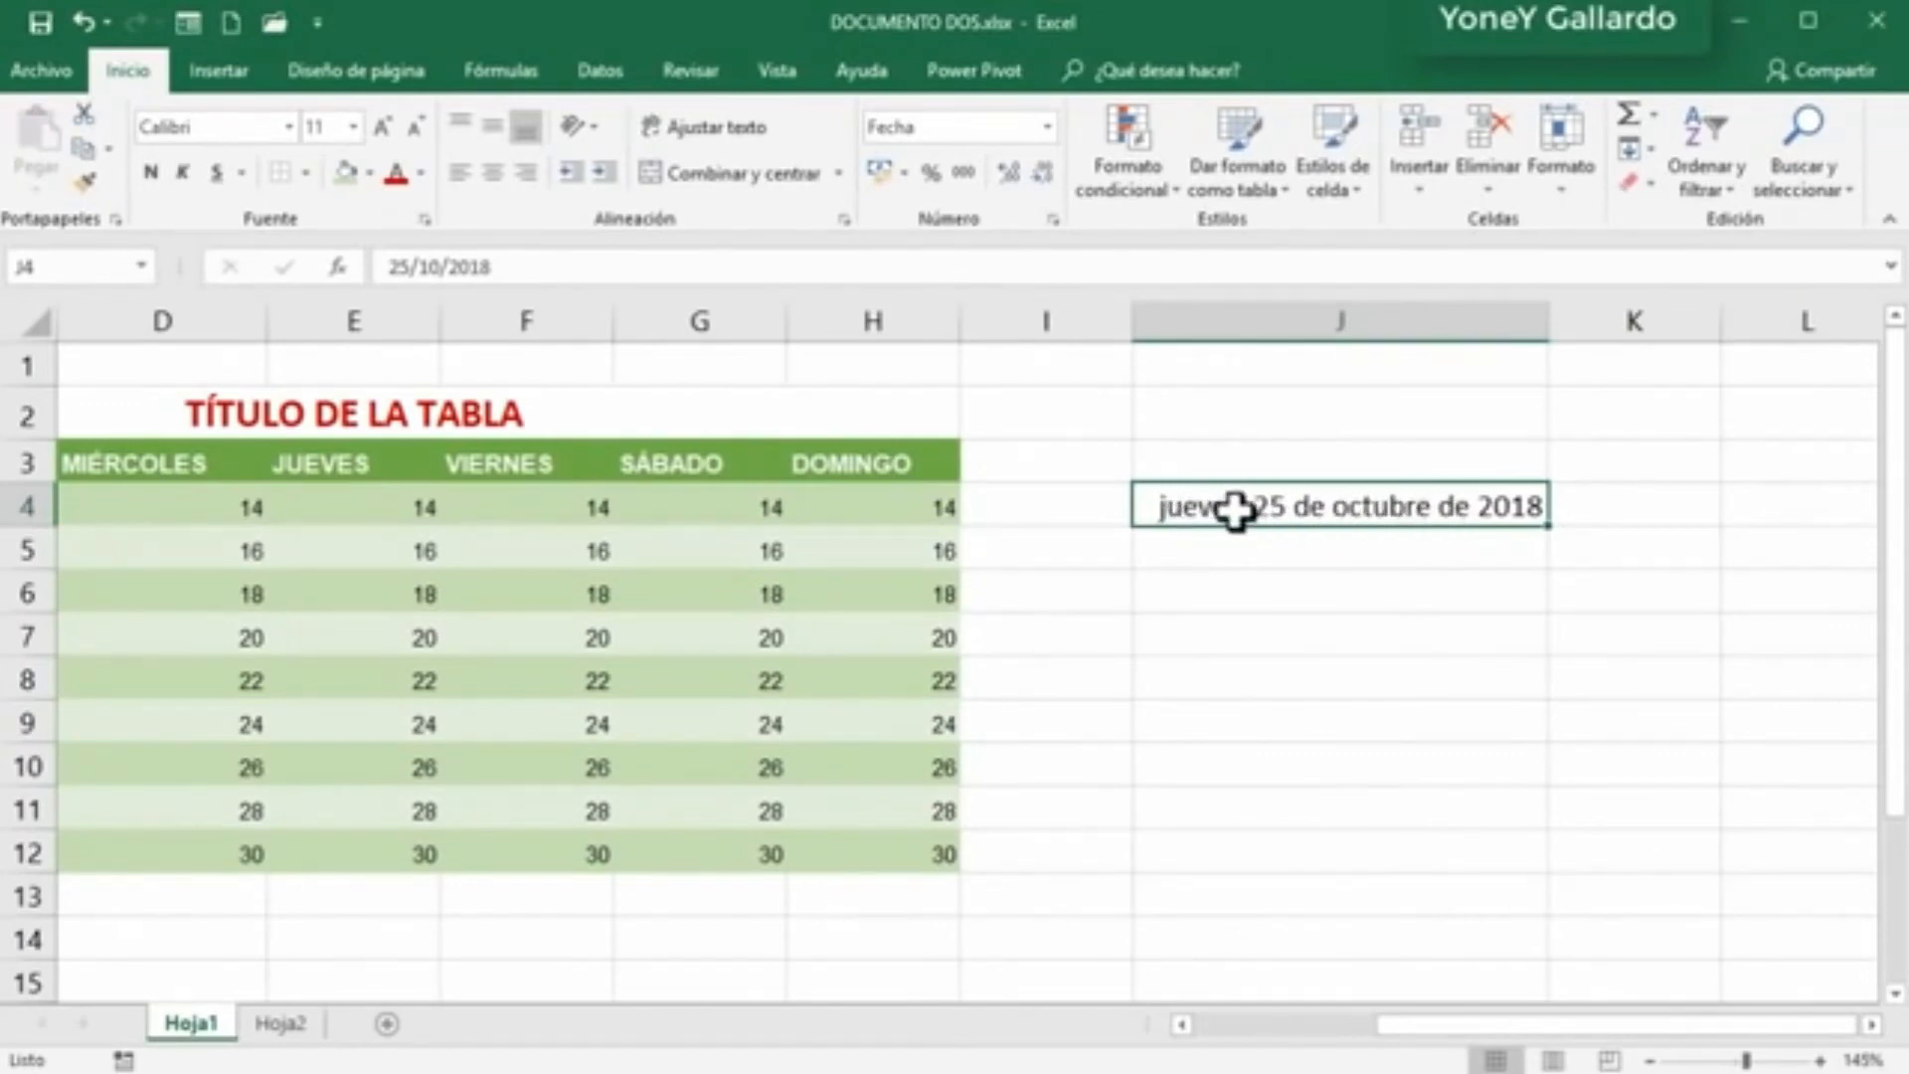
pyautogui.click(1048, 126)
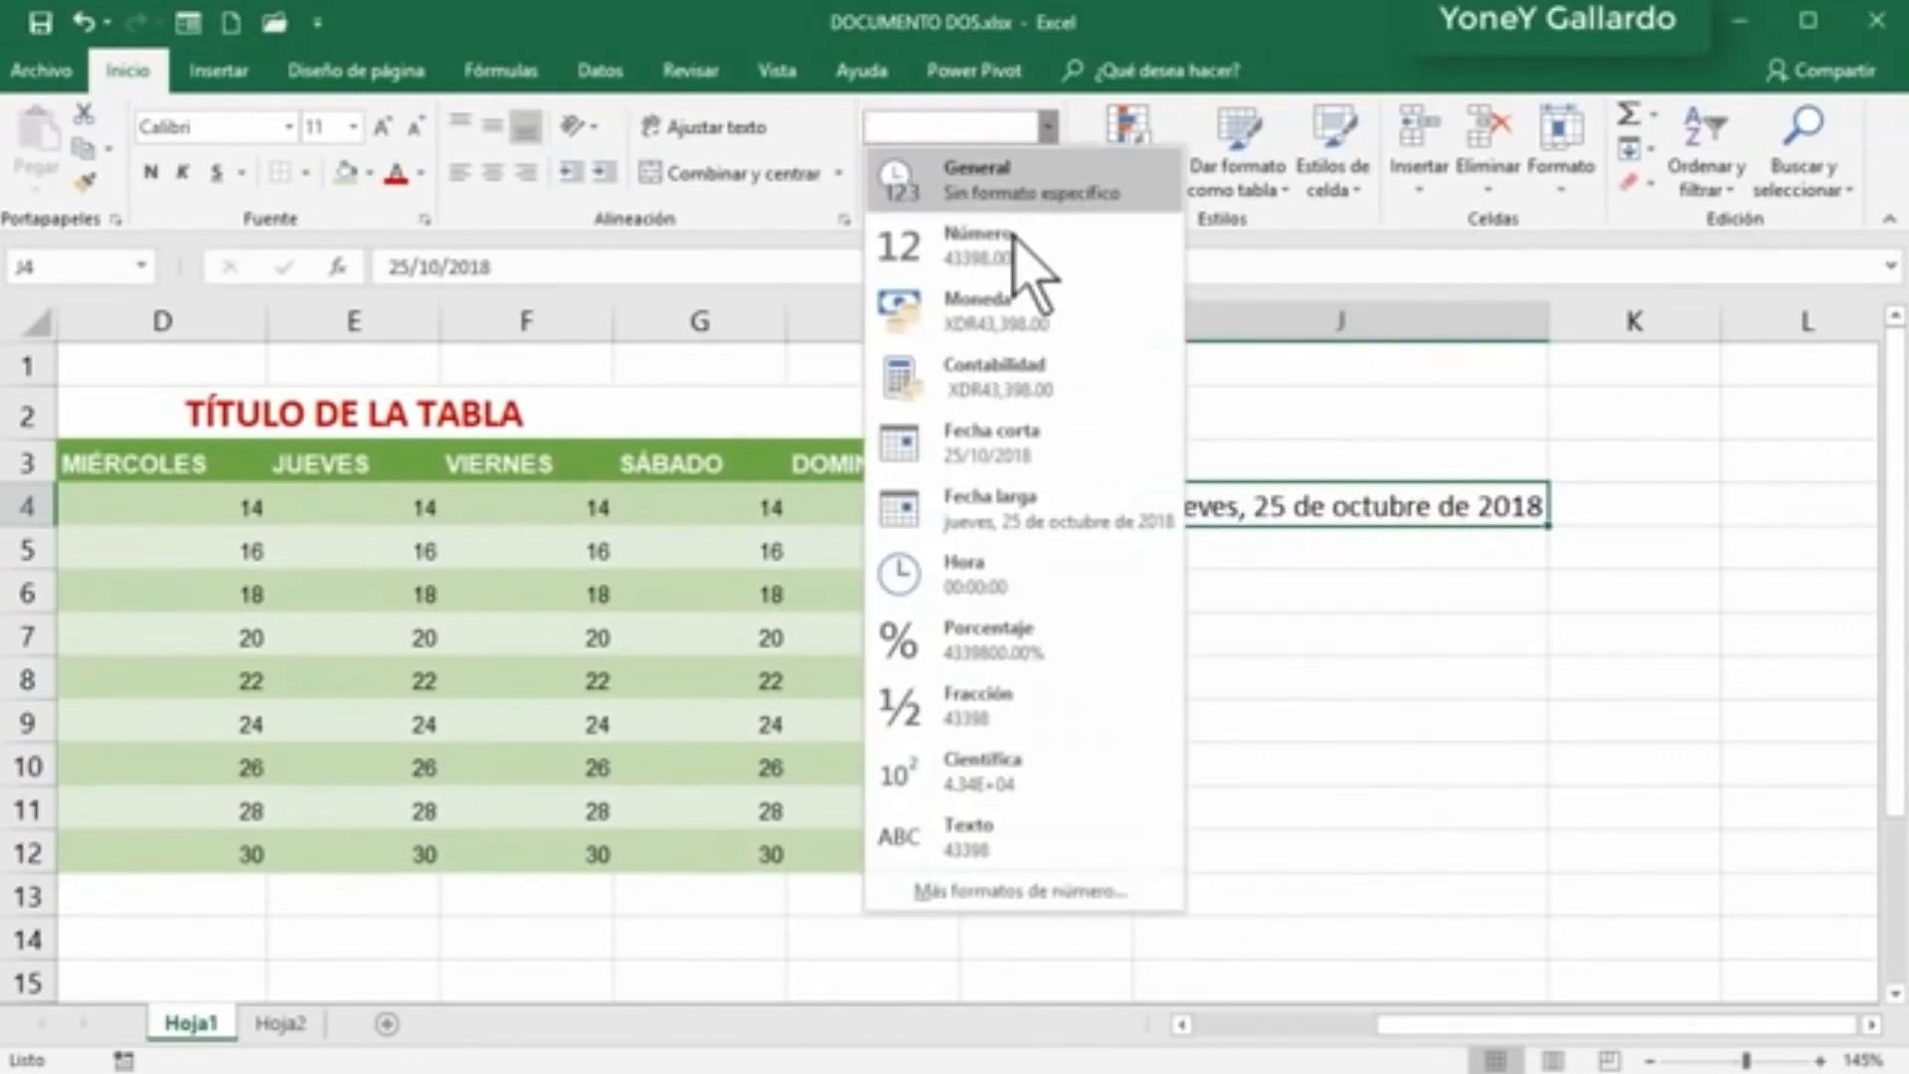
pyautogui.click(1004, 443)
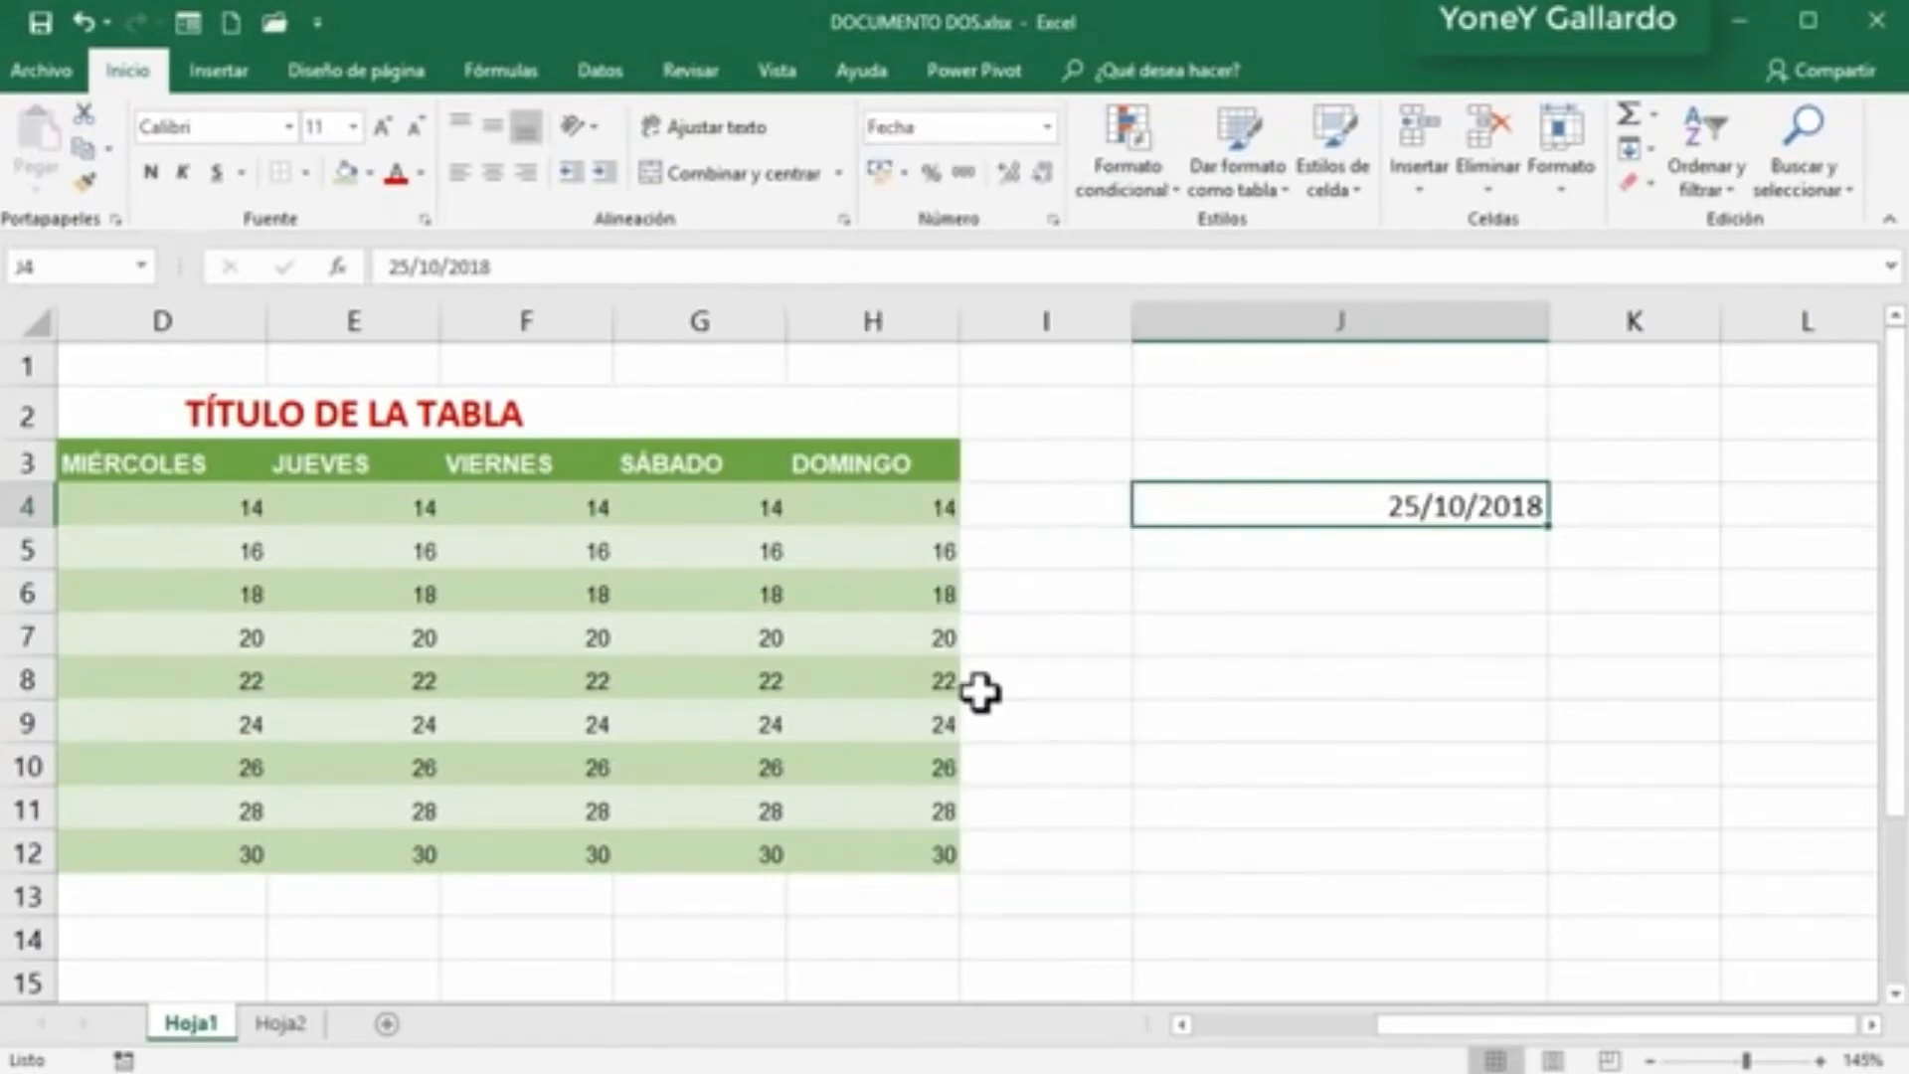
# Step: Enter 0.5 in cell J7 and format it as a percentage
pyautogui.click(1348, 634)
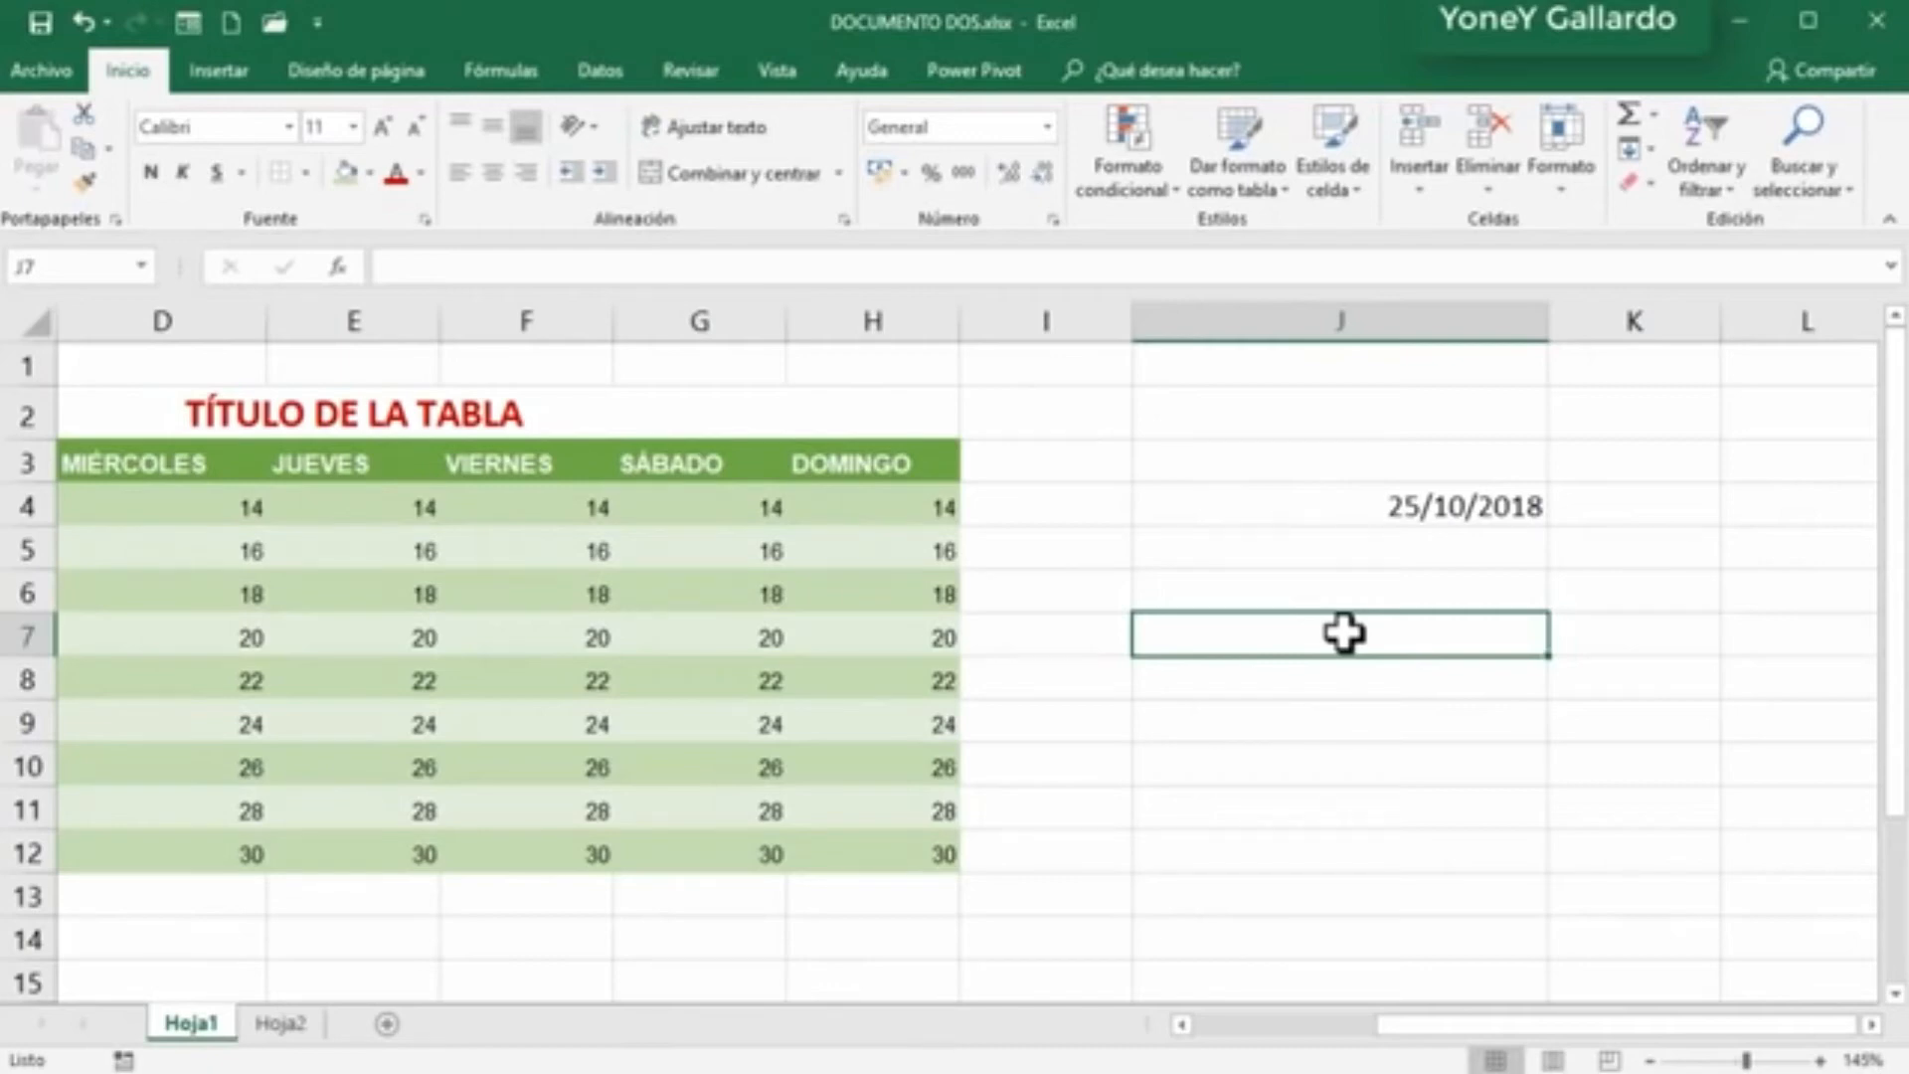
pyautogui.write('0.5')
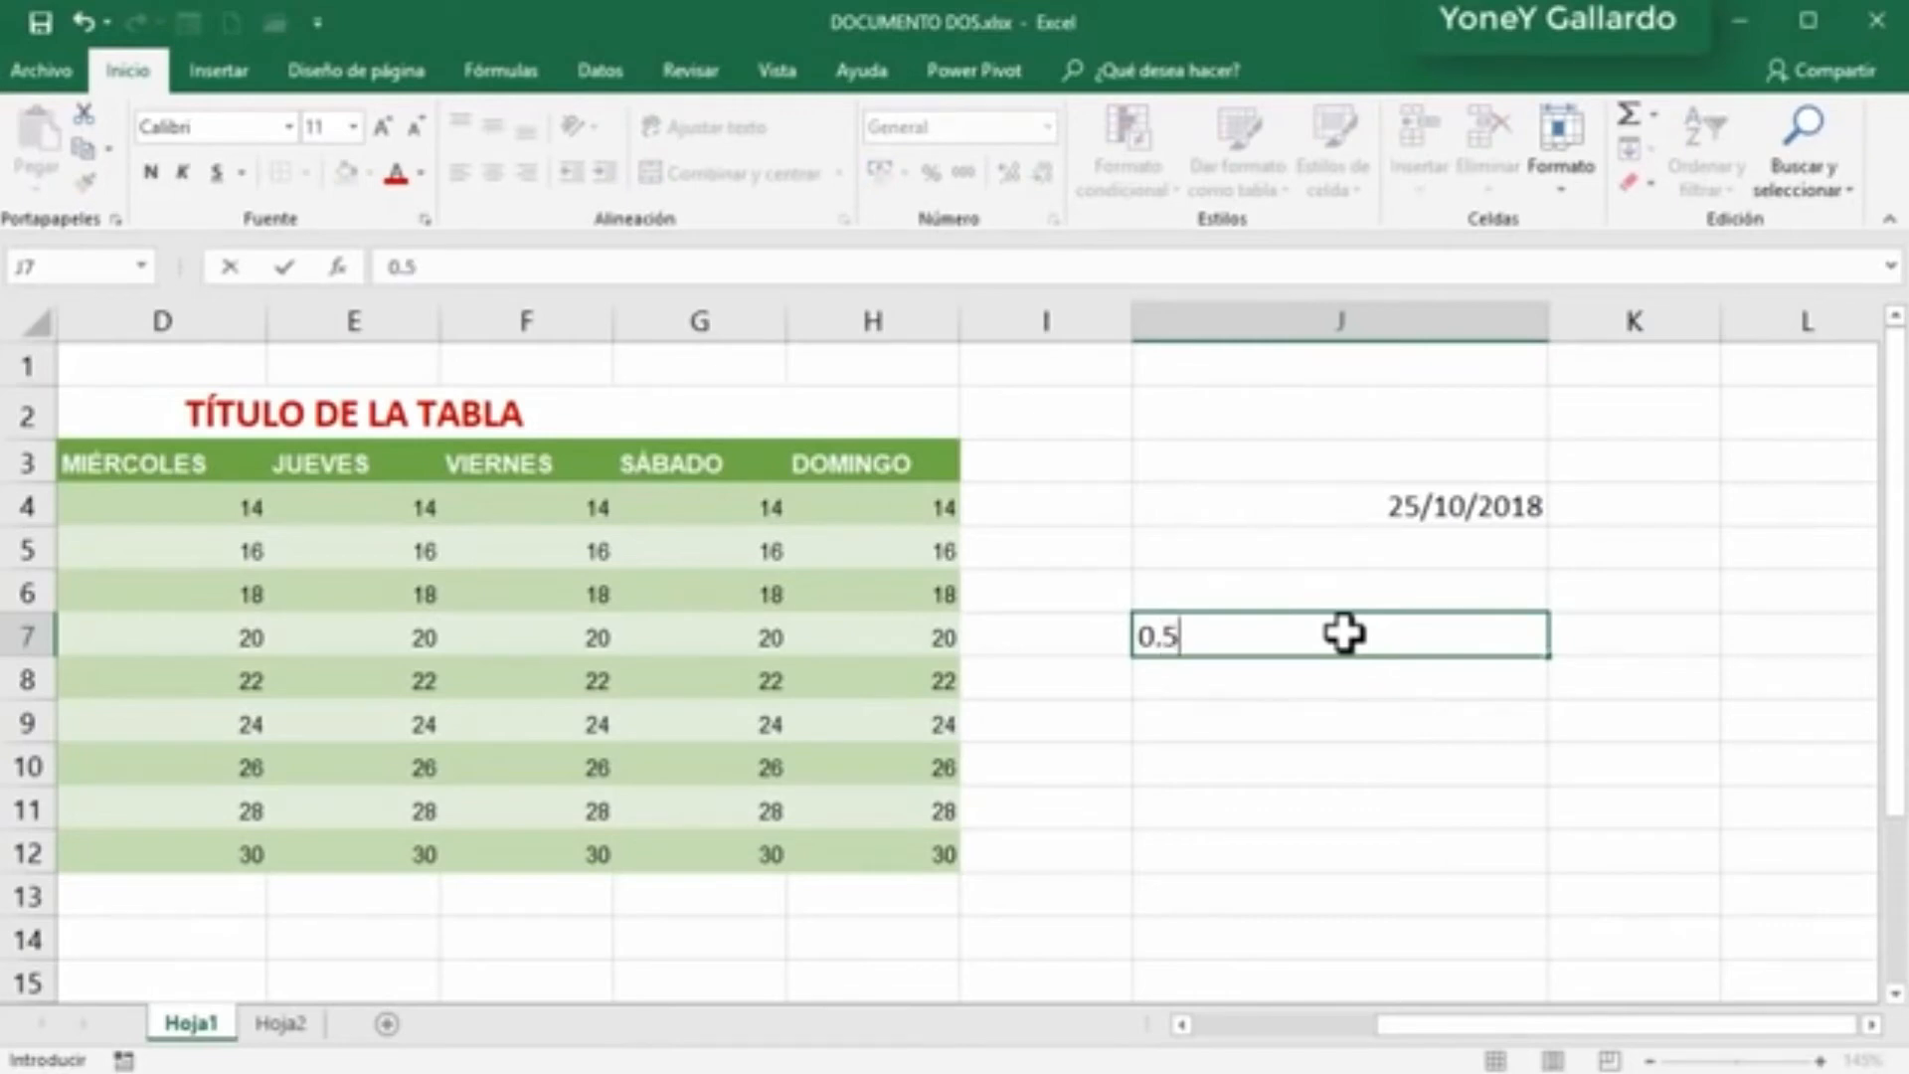
pyautogui.press('Return')
pyautogui.click(1343, 632)
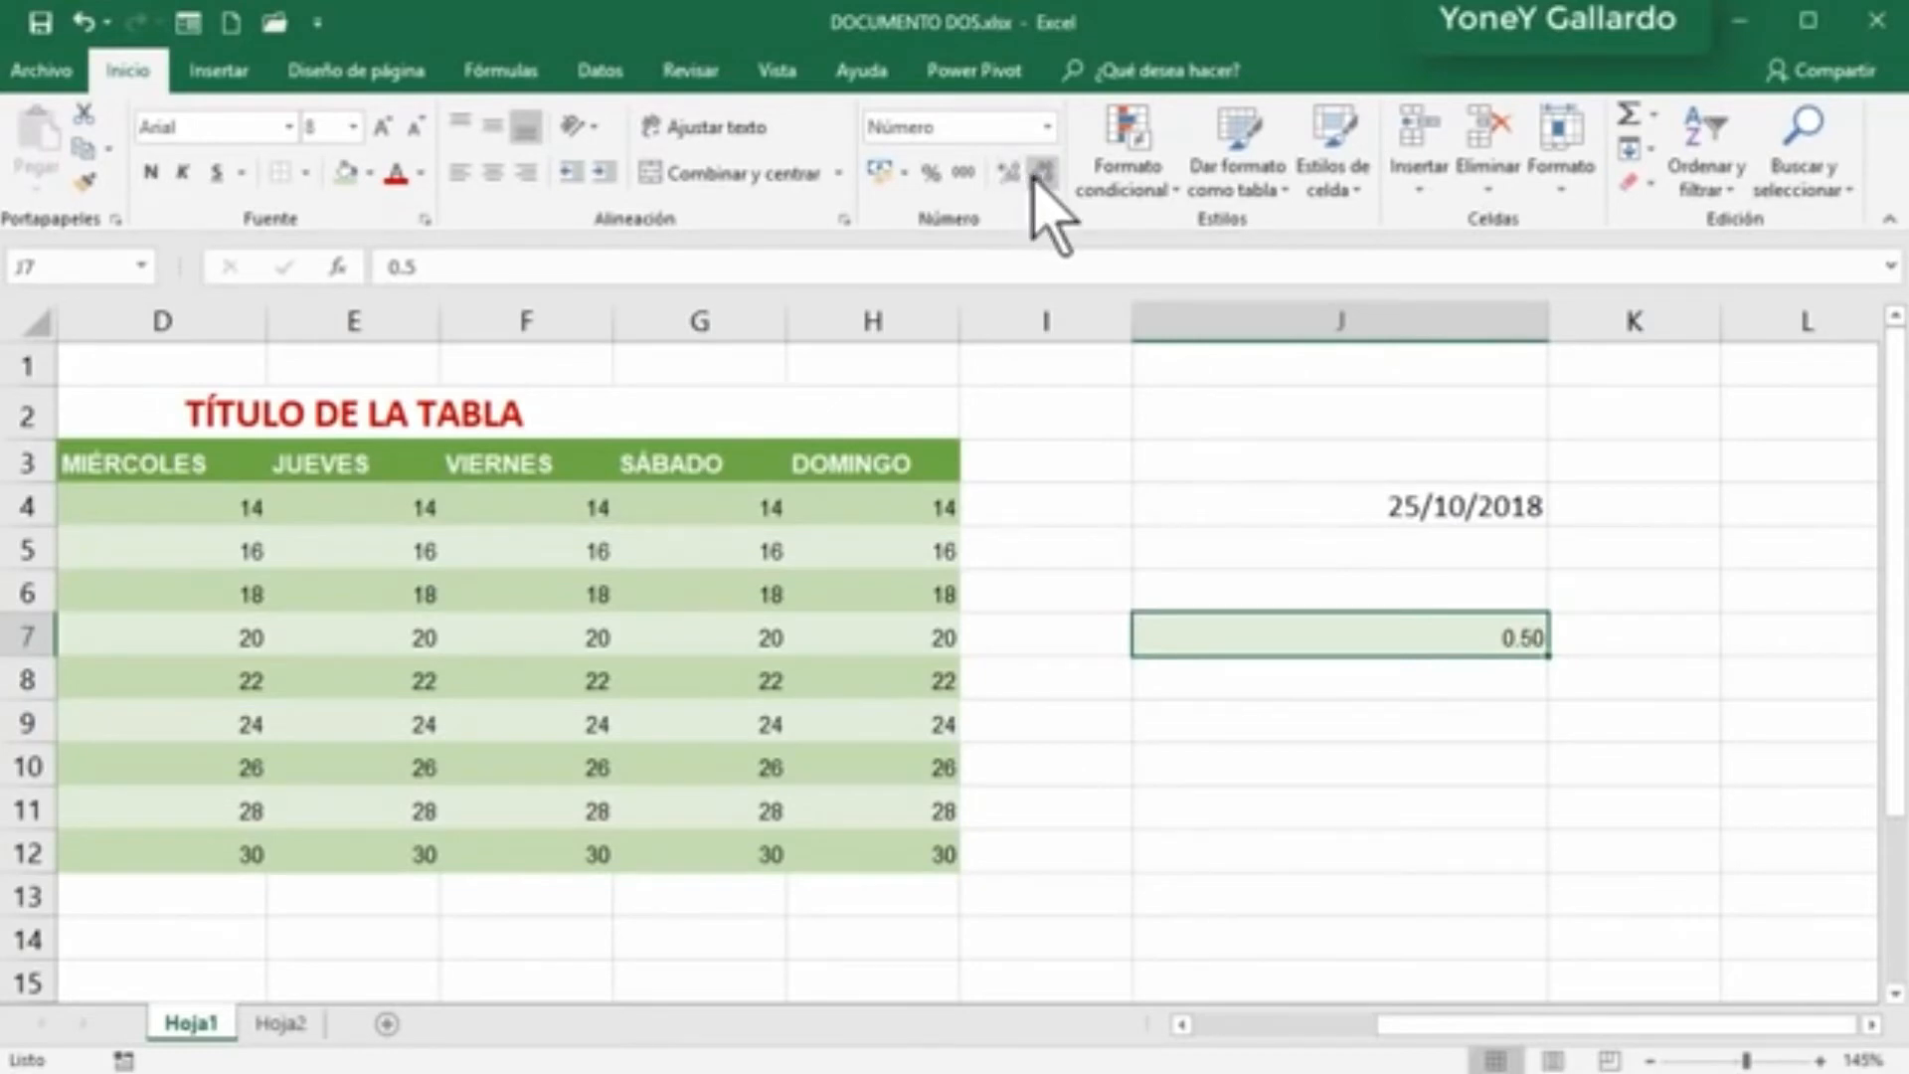
pyautogui.click(931, 173)
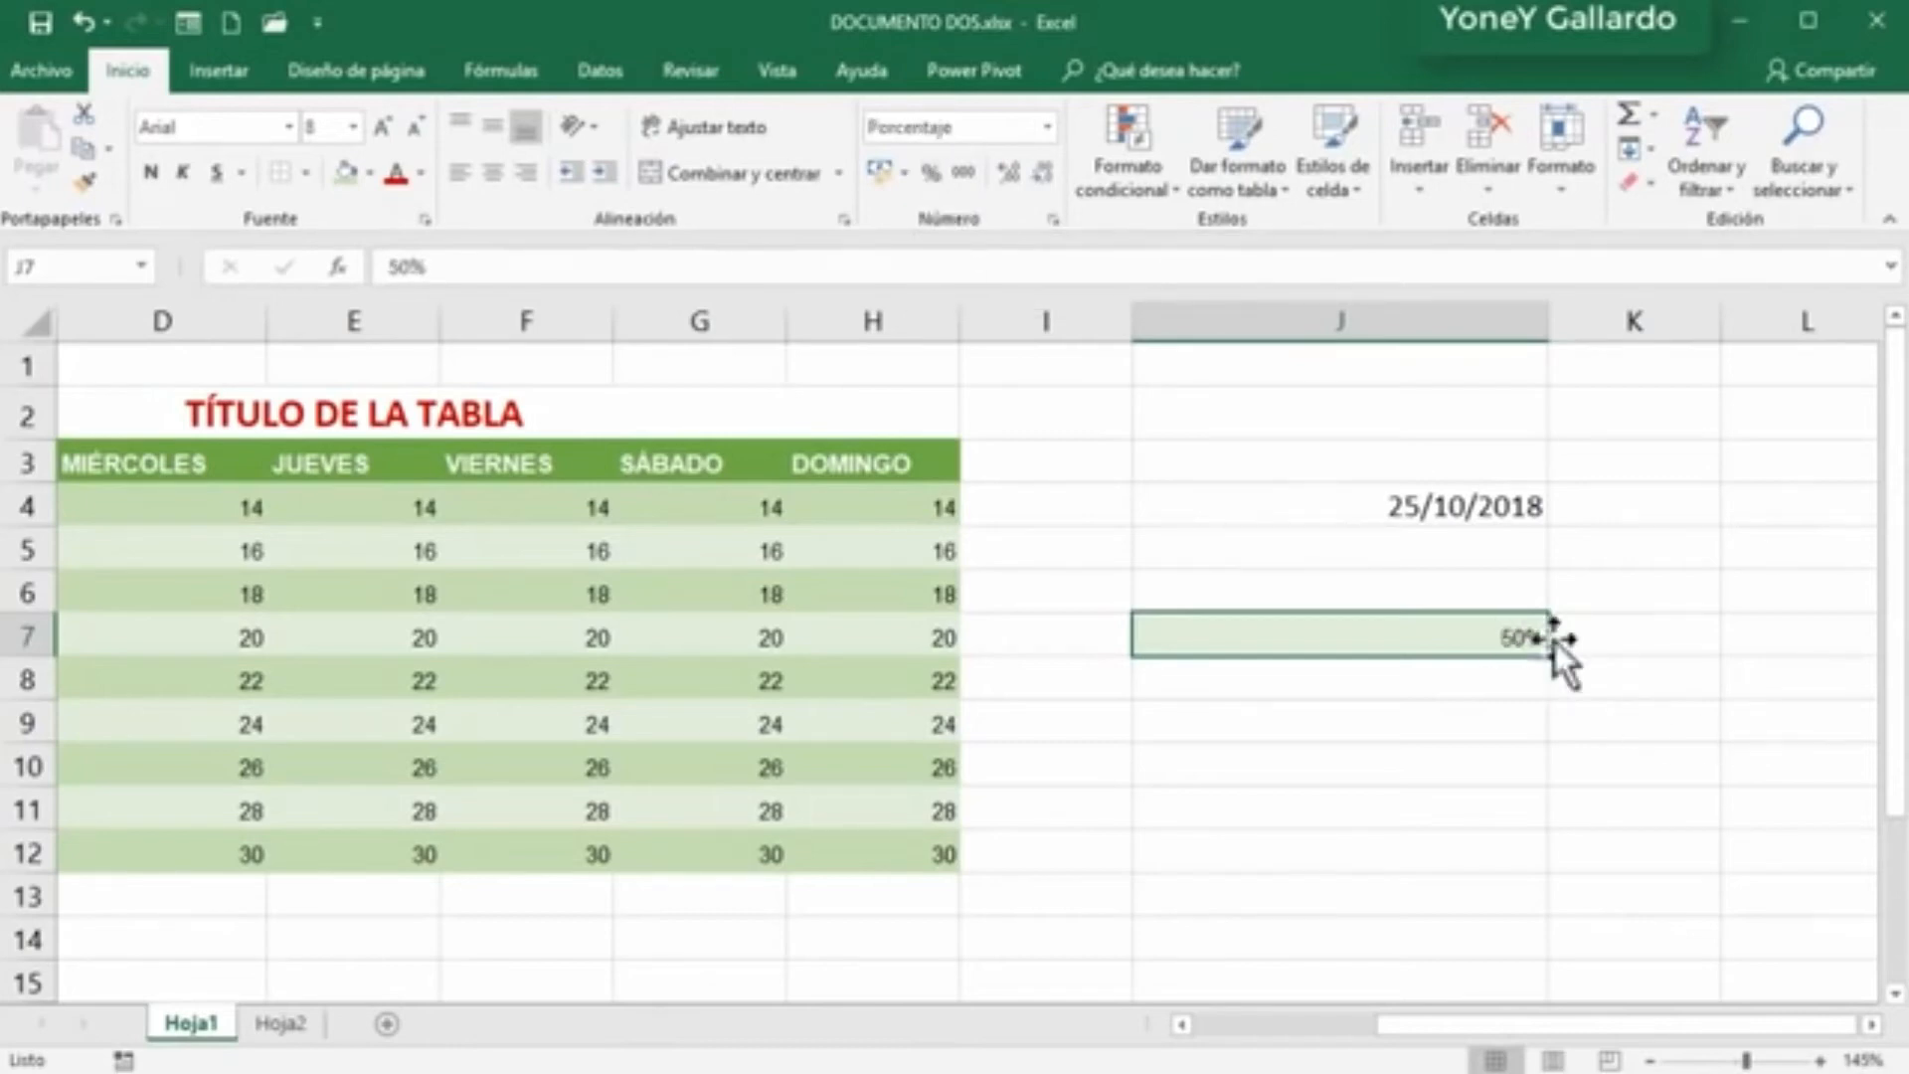
pyautogui.click(1494, 675)
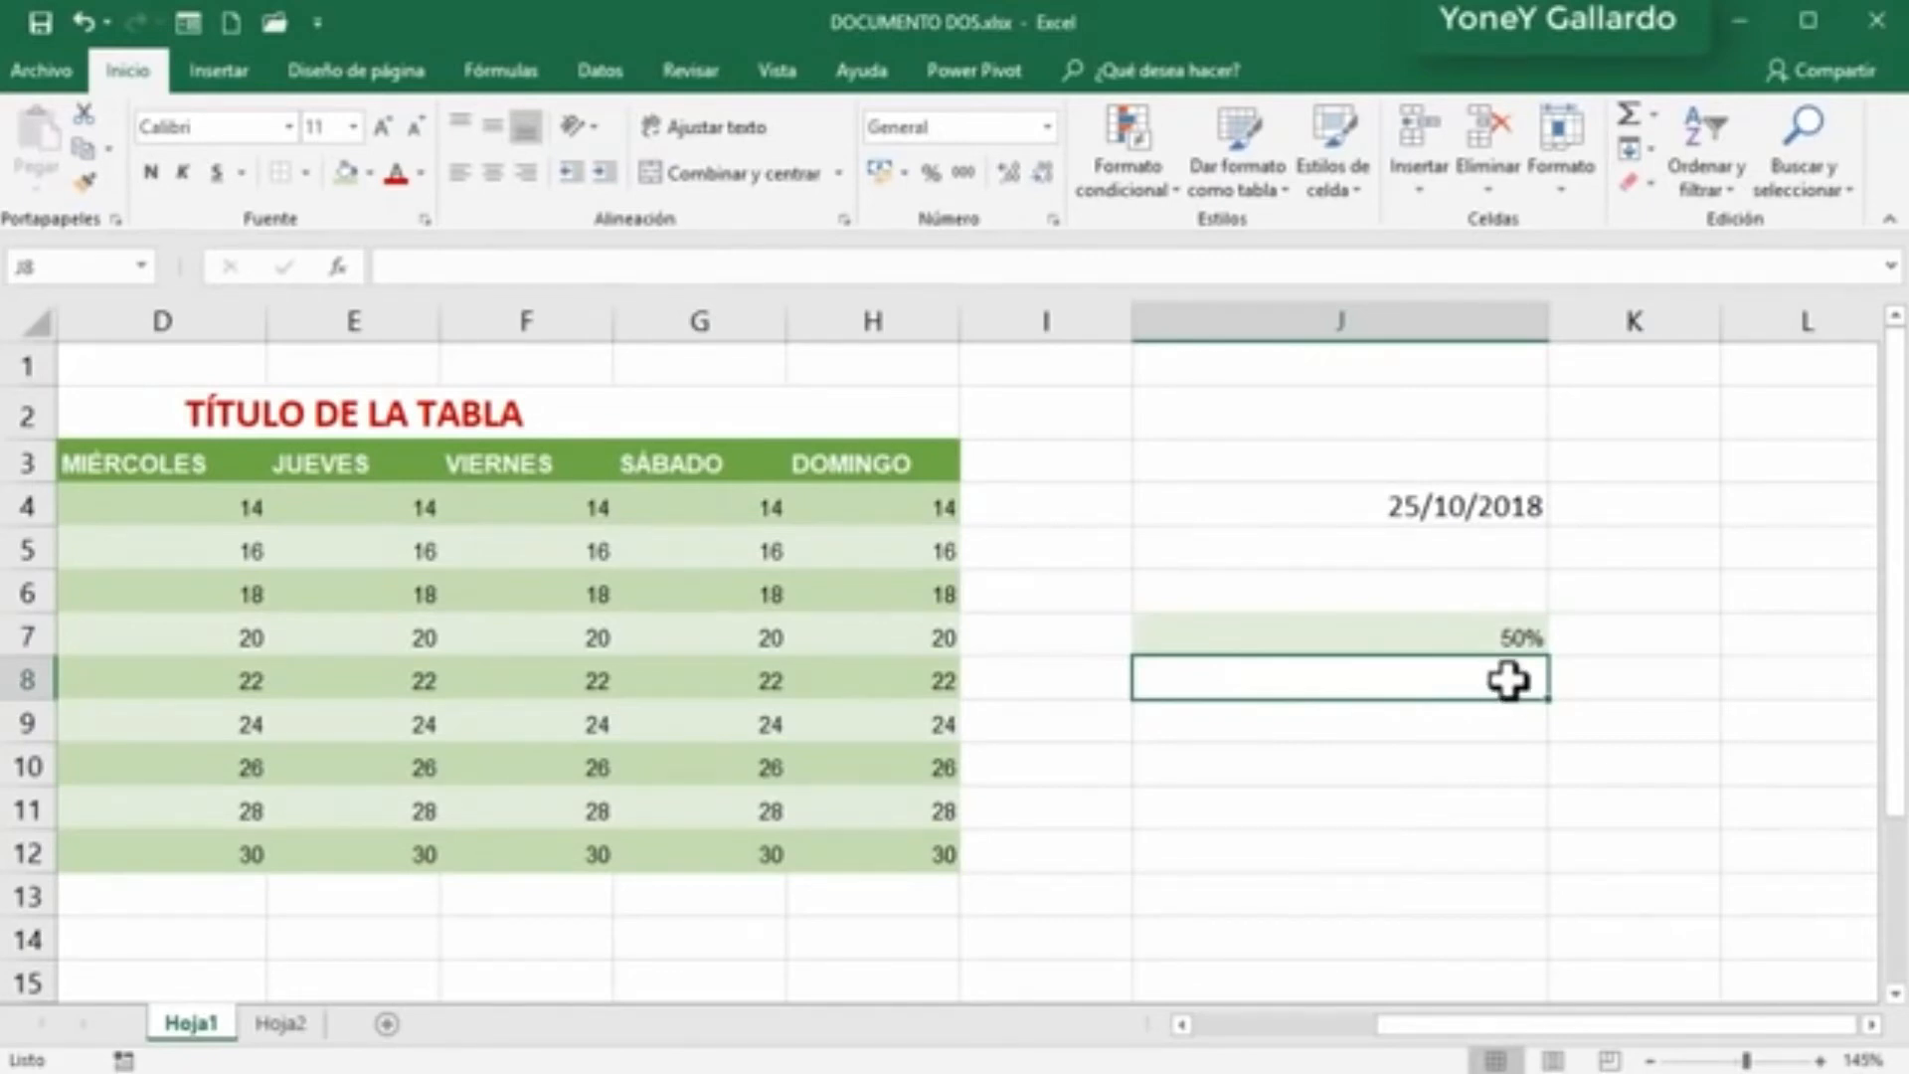
pyautogui.click(1513, 640)
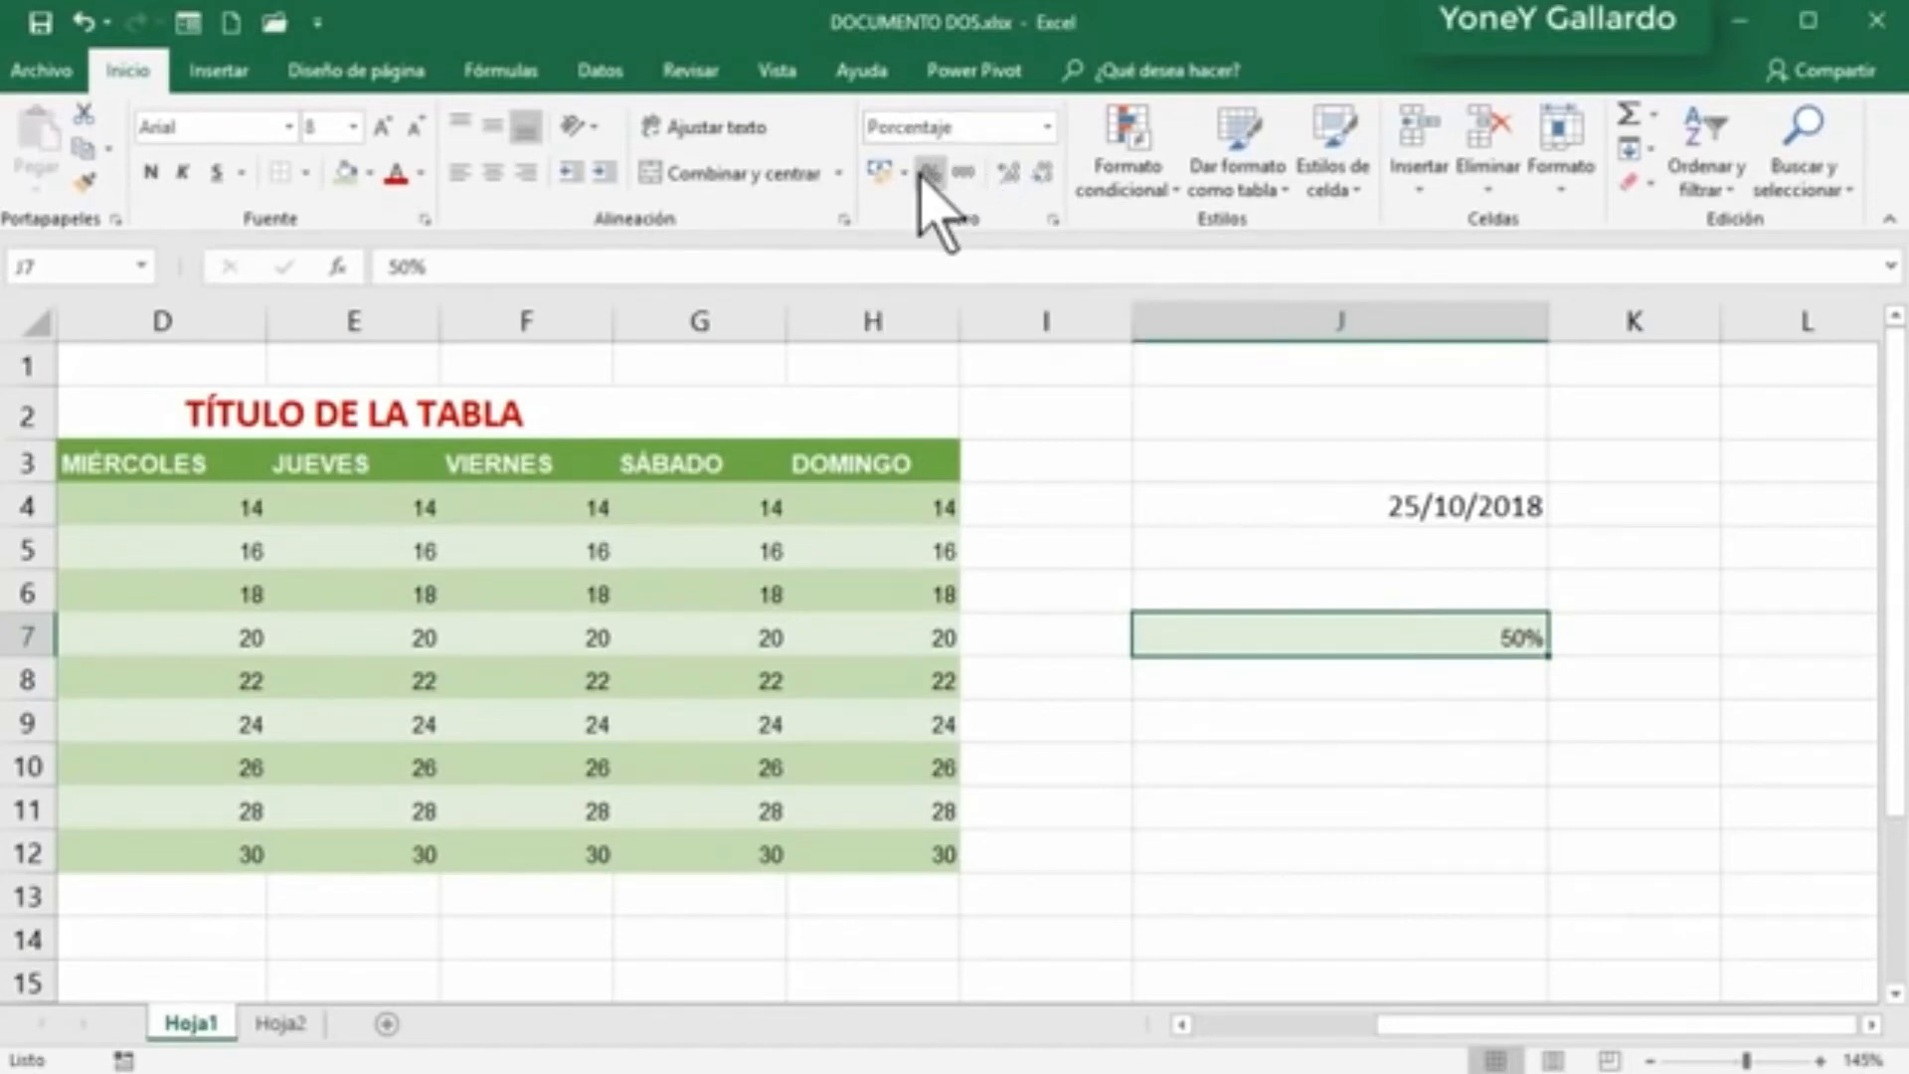
pyautogui.click(1047, 126)
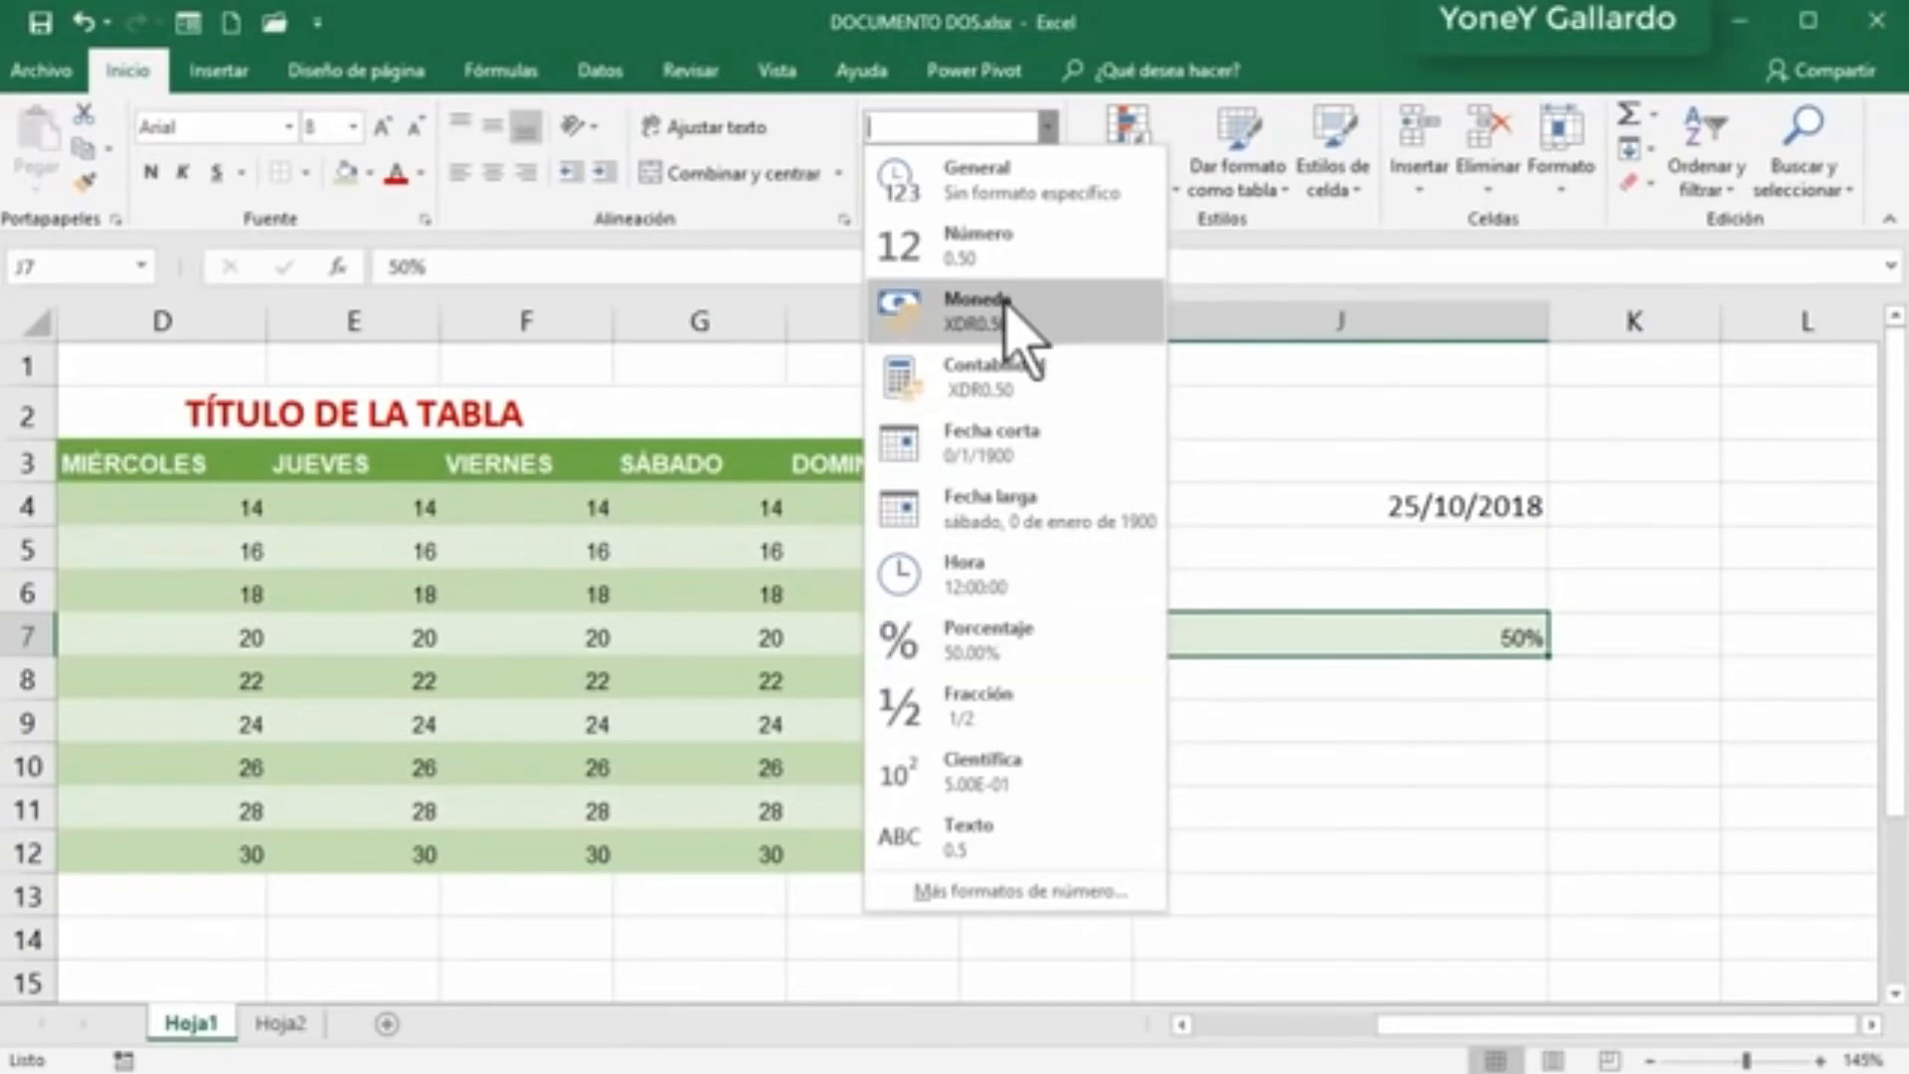
pyautogui.click(1447, 711)
# Step: Enter 50 in cell J9 and format it as currency with the Moneda format
pyautogui.click(1462, 716)
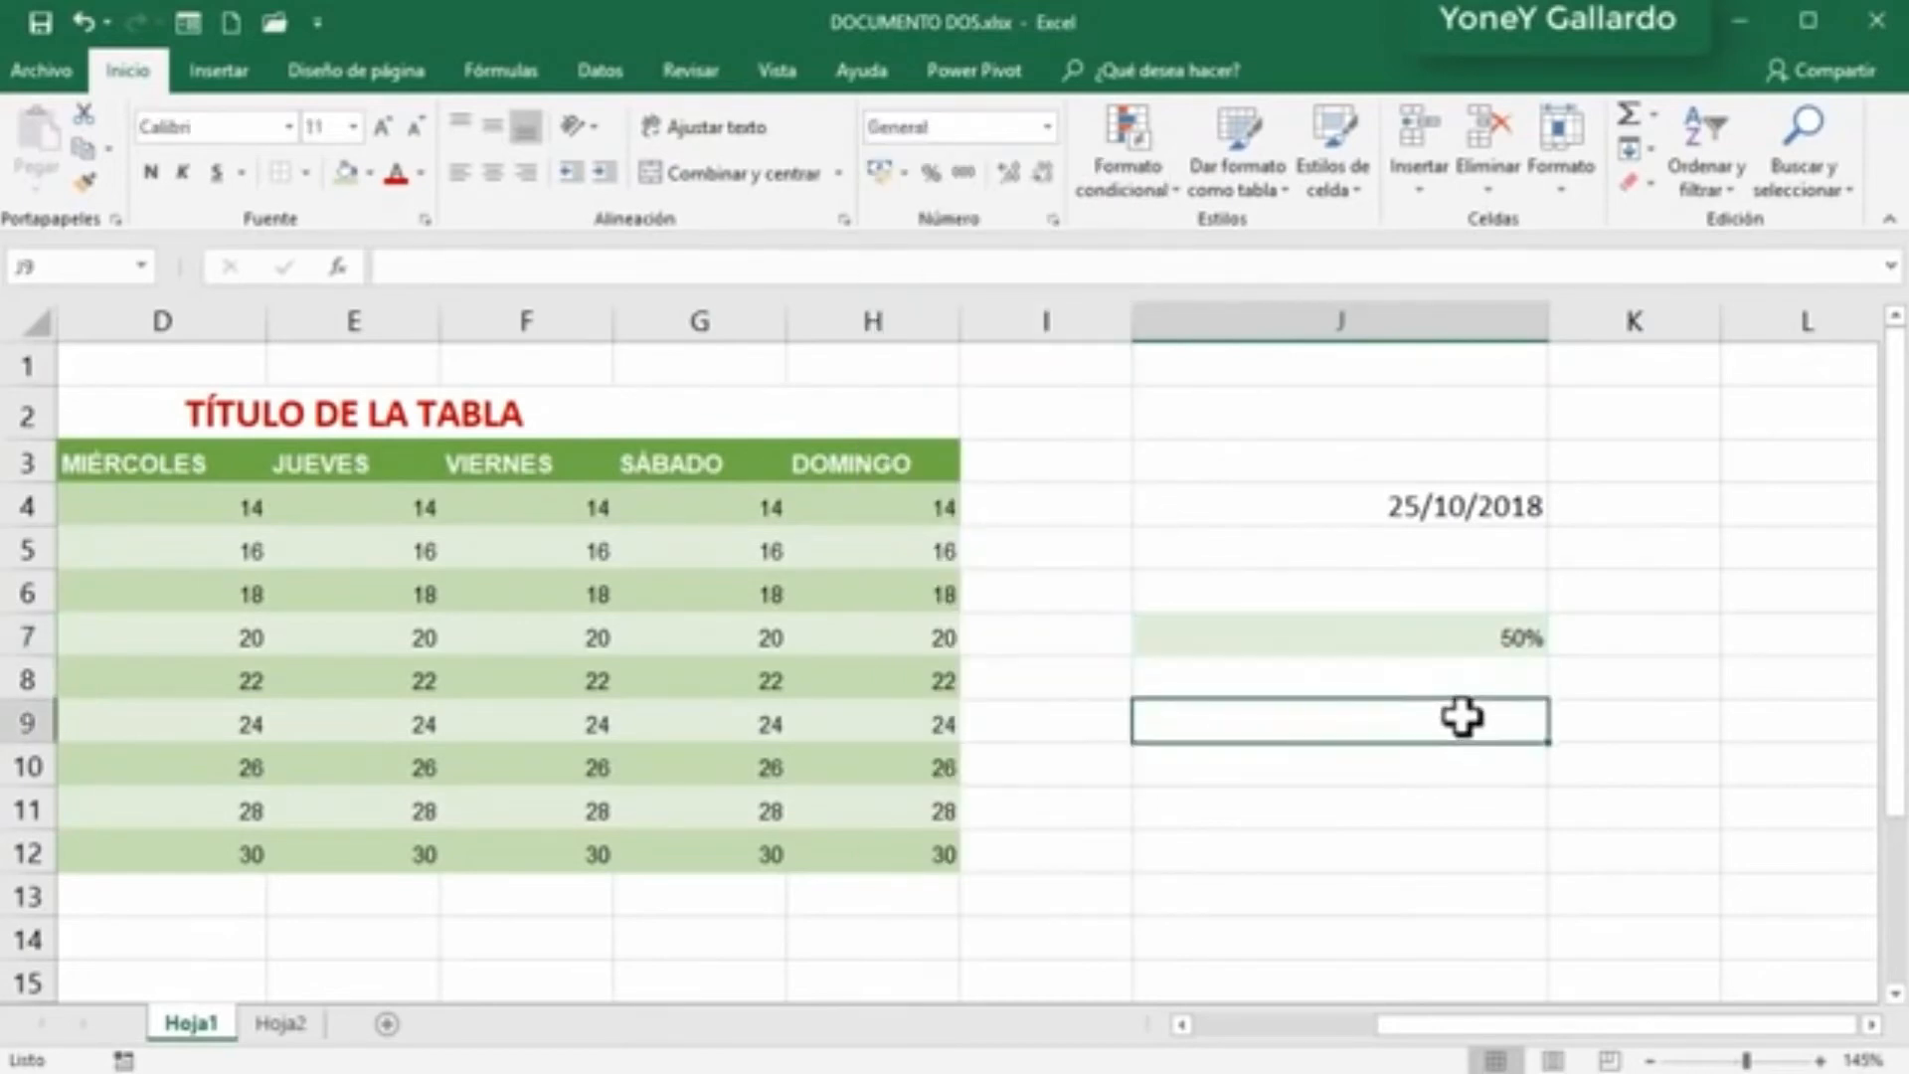
pyautogui.write('50')
pyautogui.press('Return')
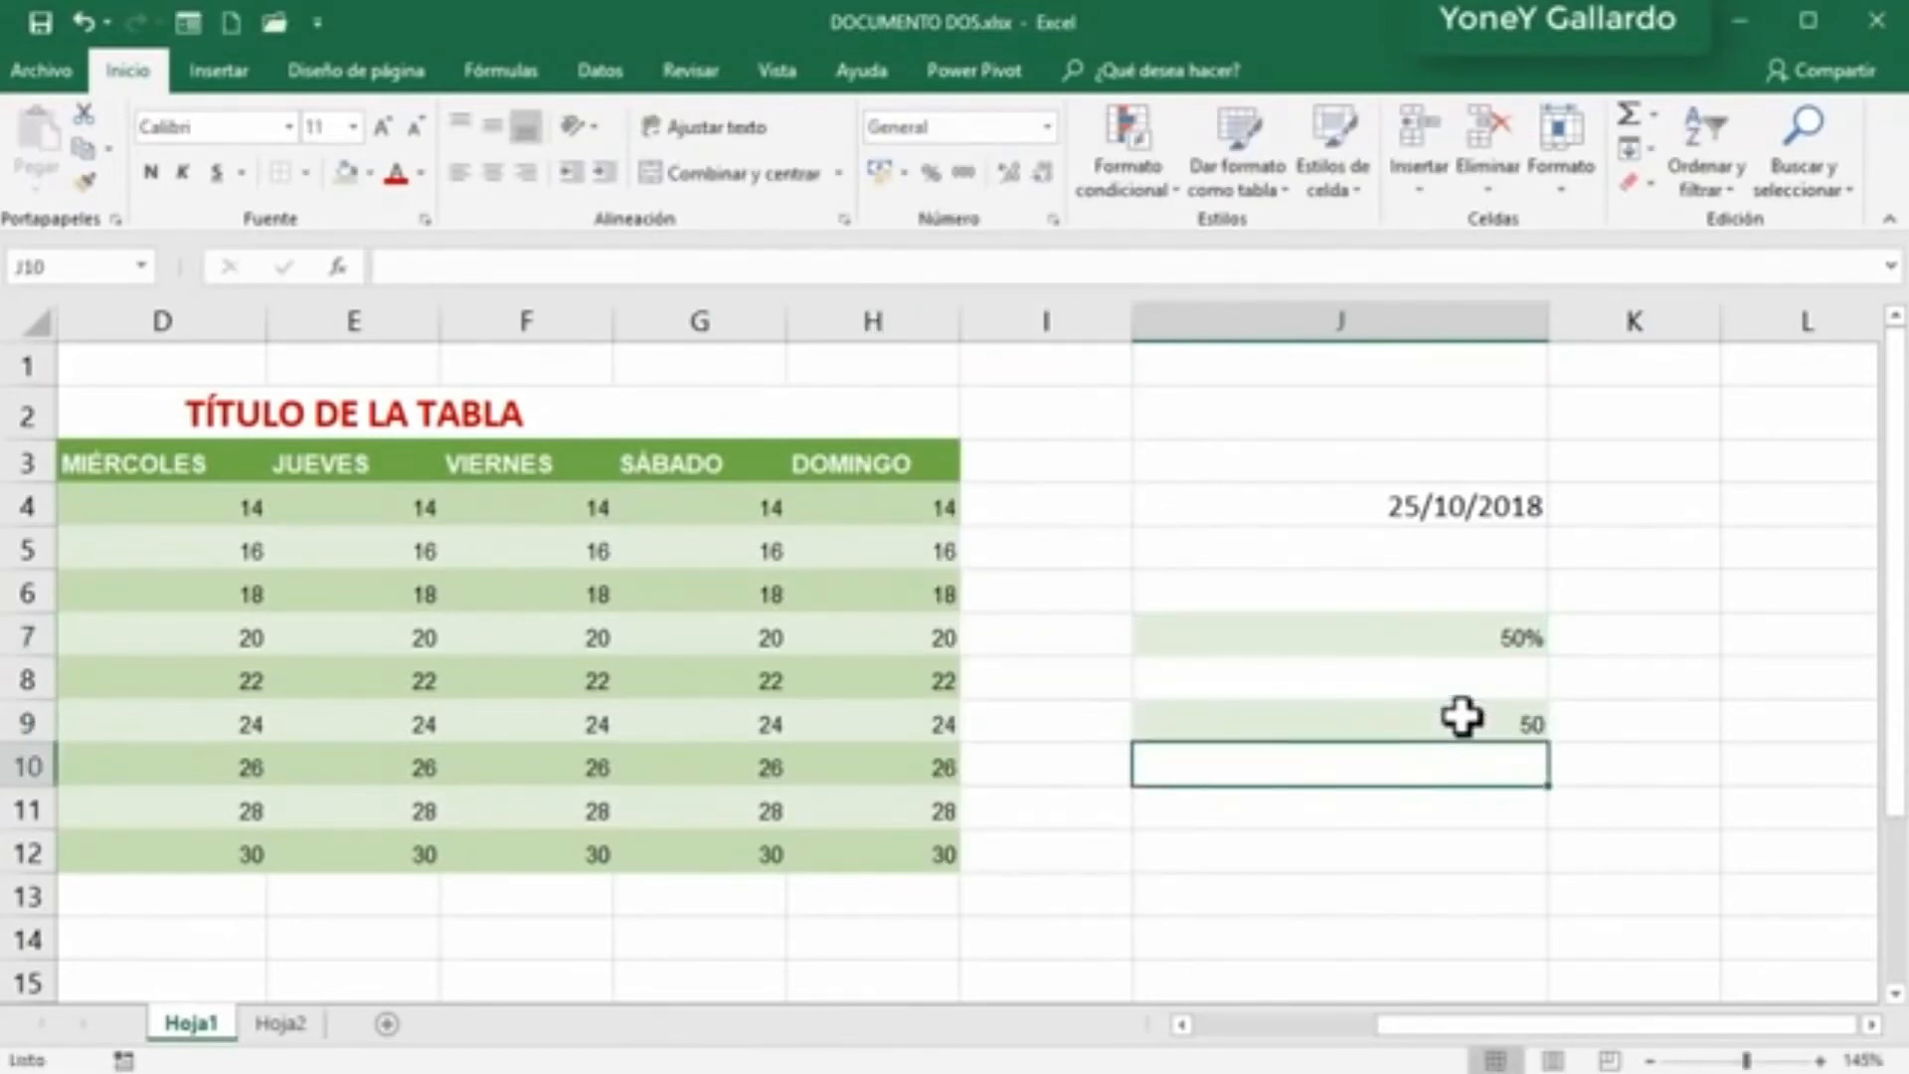
pyautogui.click(1460, 718)
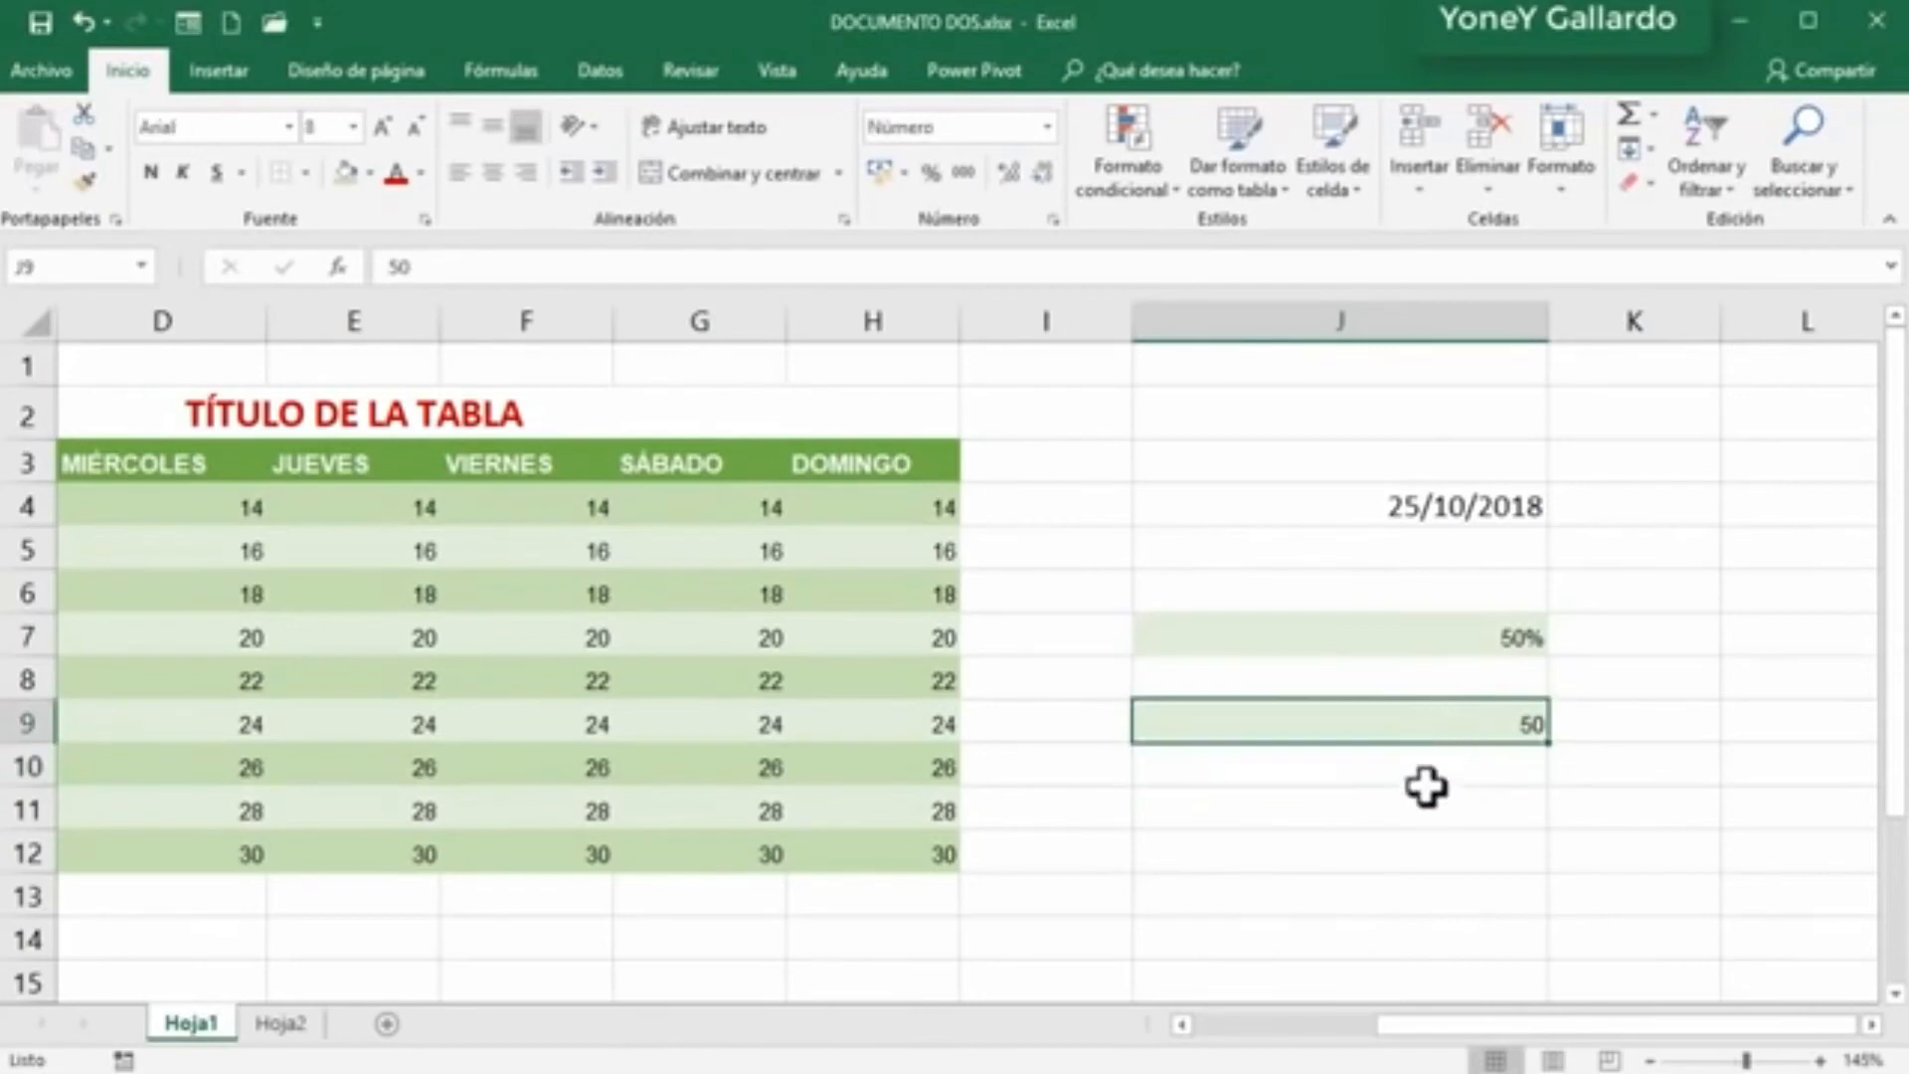
pyautogui.click(1049, 130)
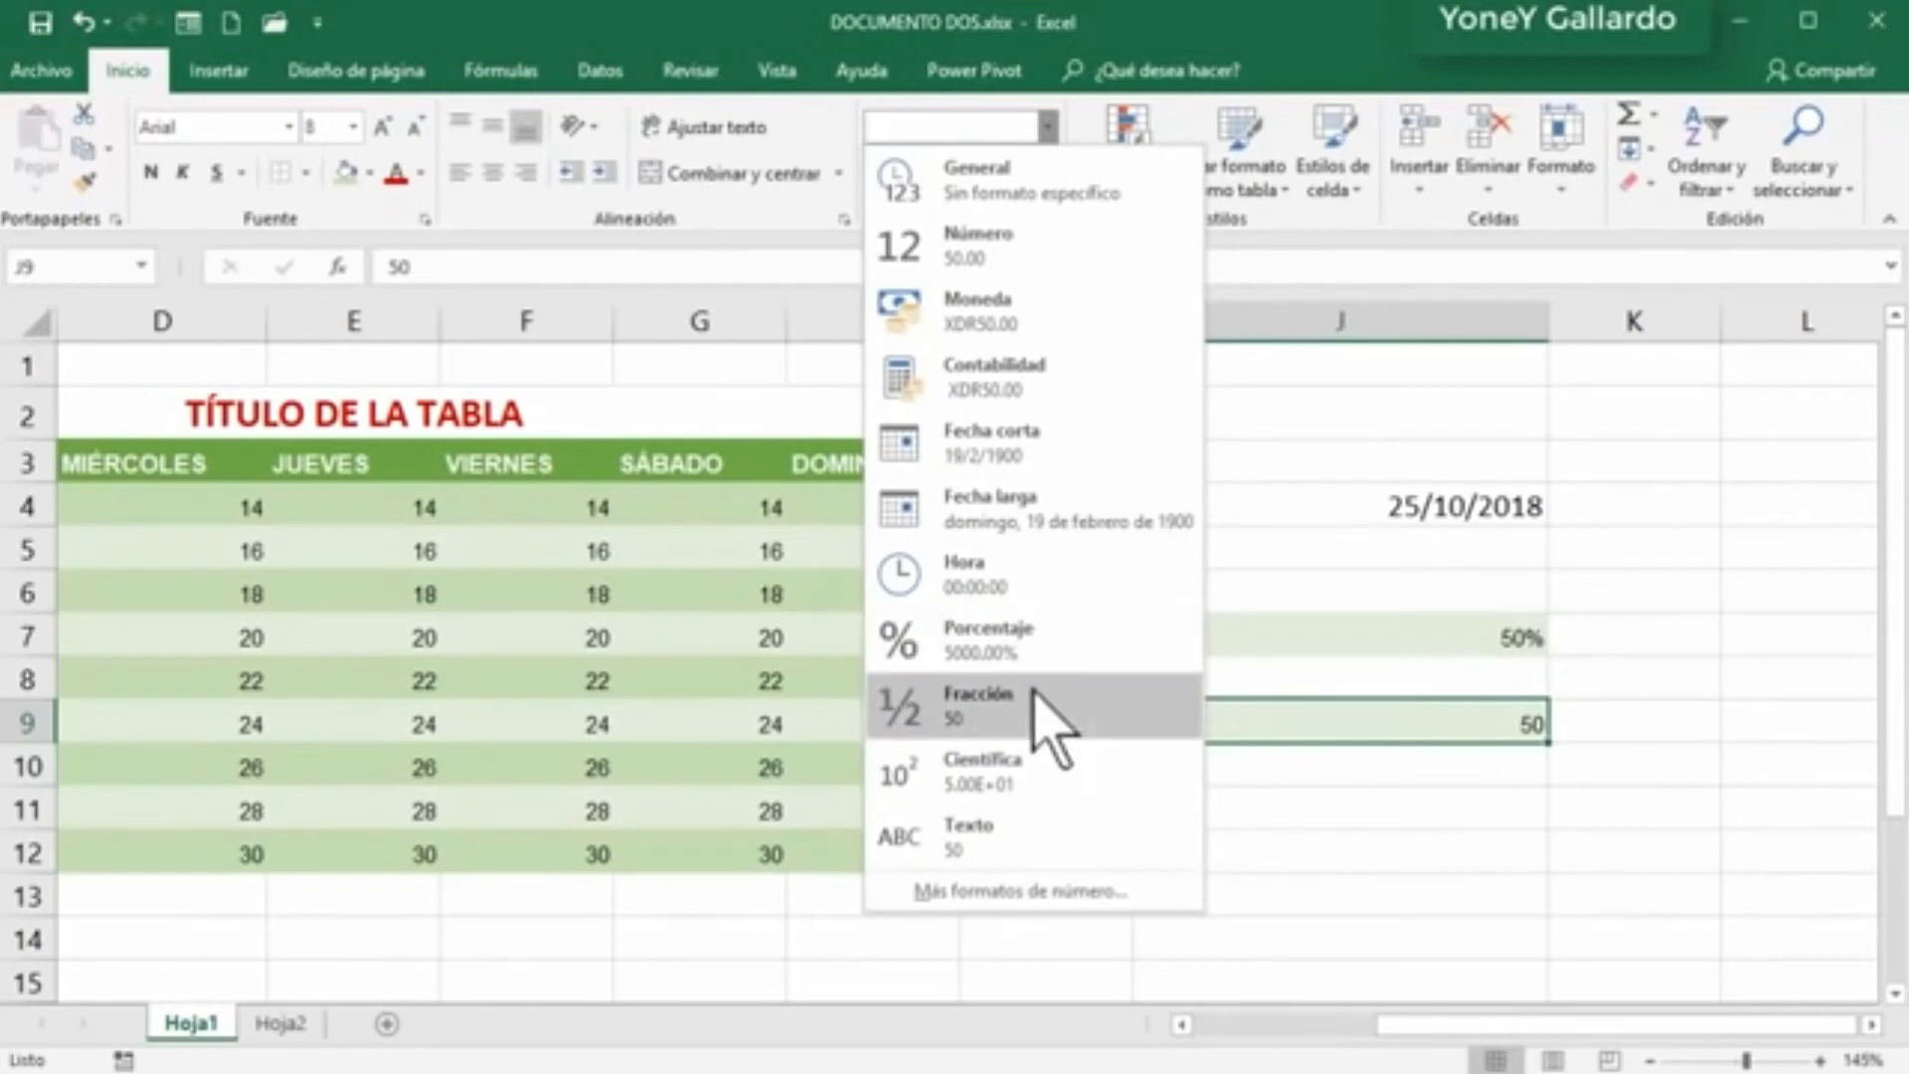
pyautogui.click(971, 316)
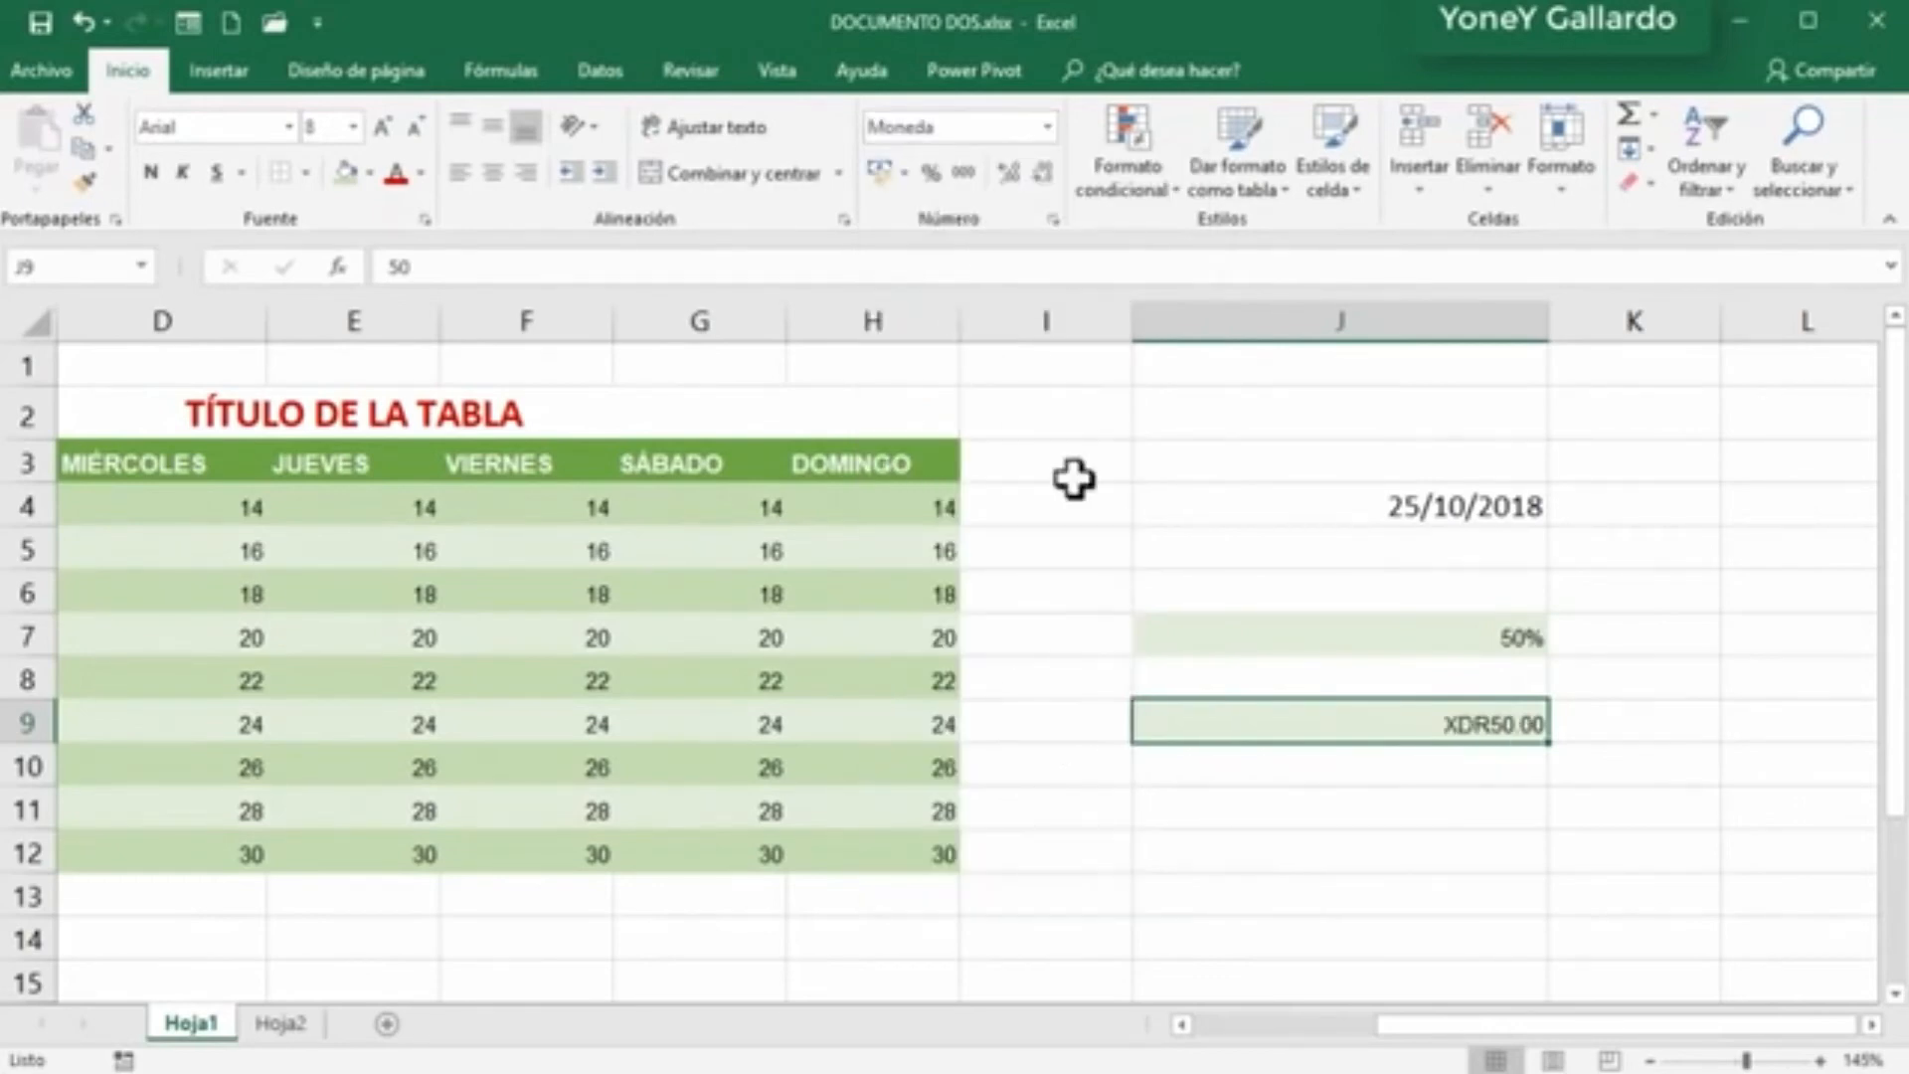
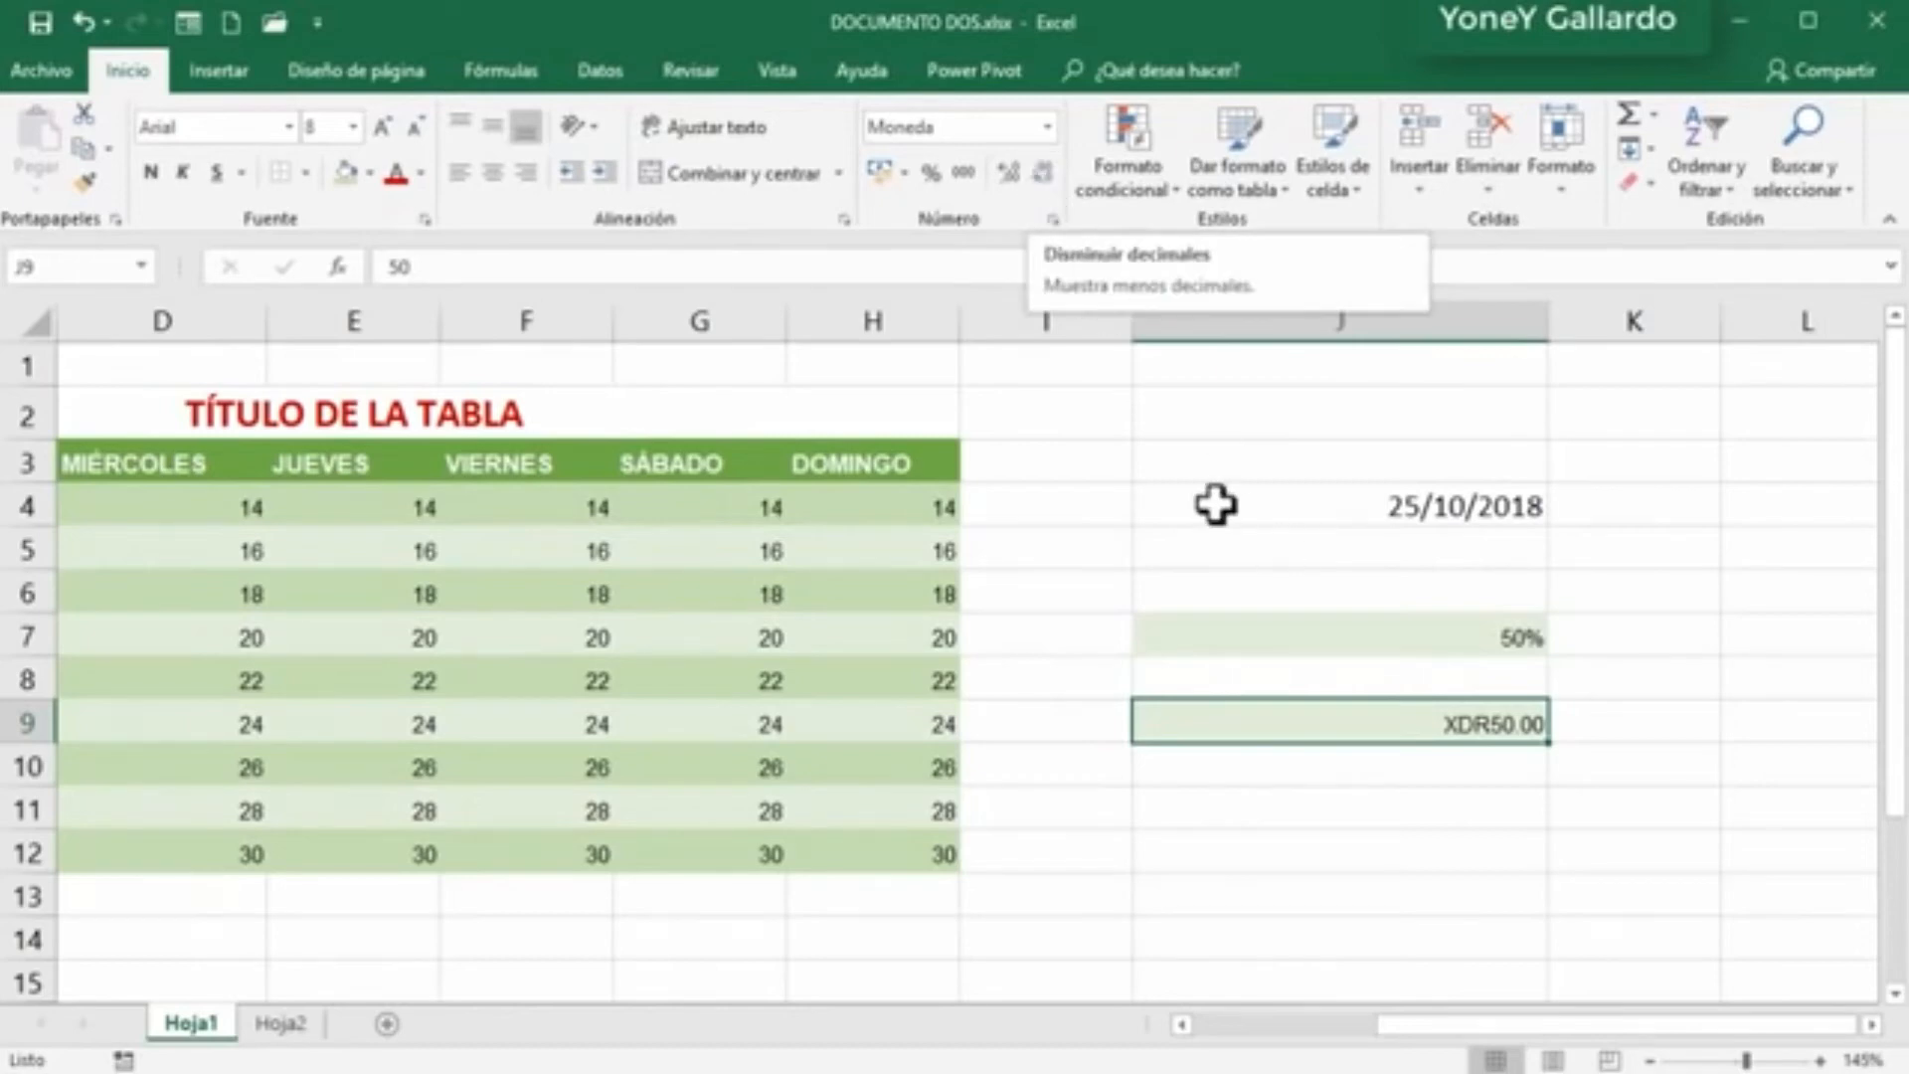
pyautogui.click(1047, 126)
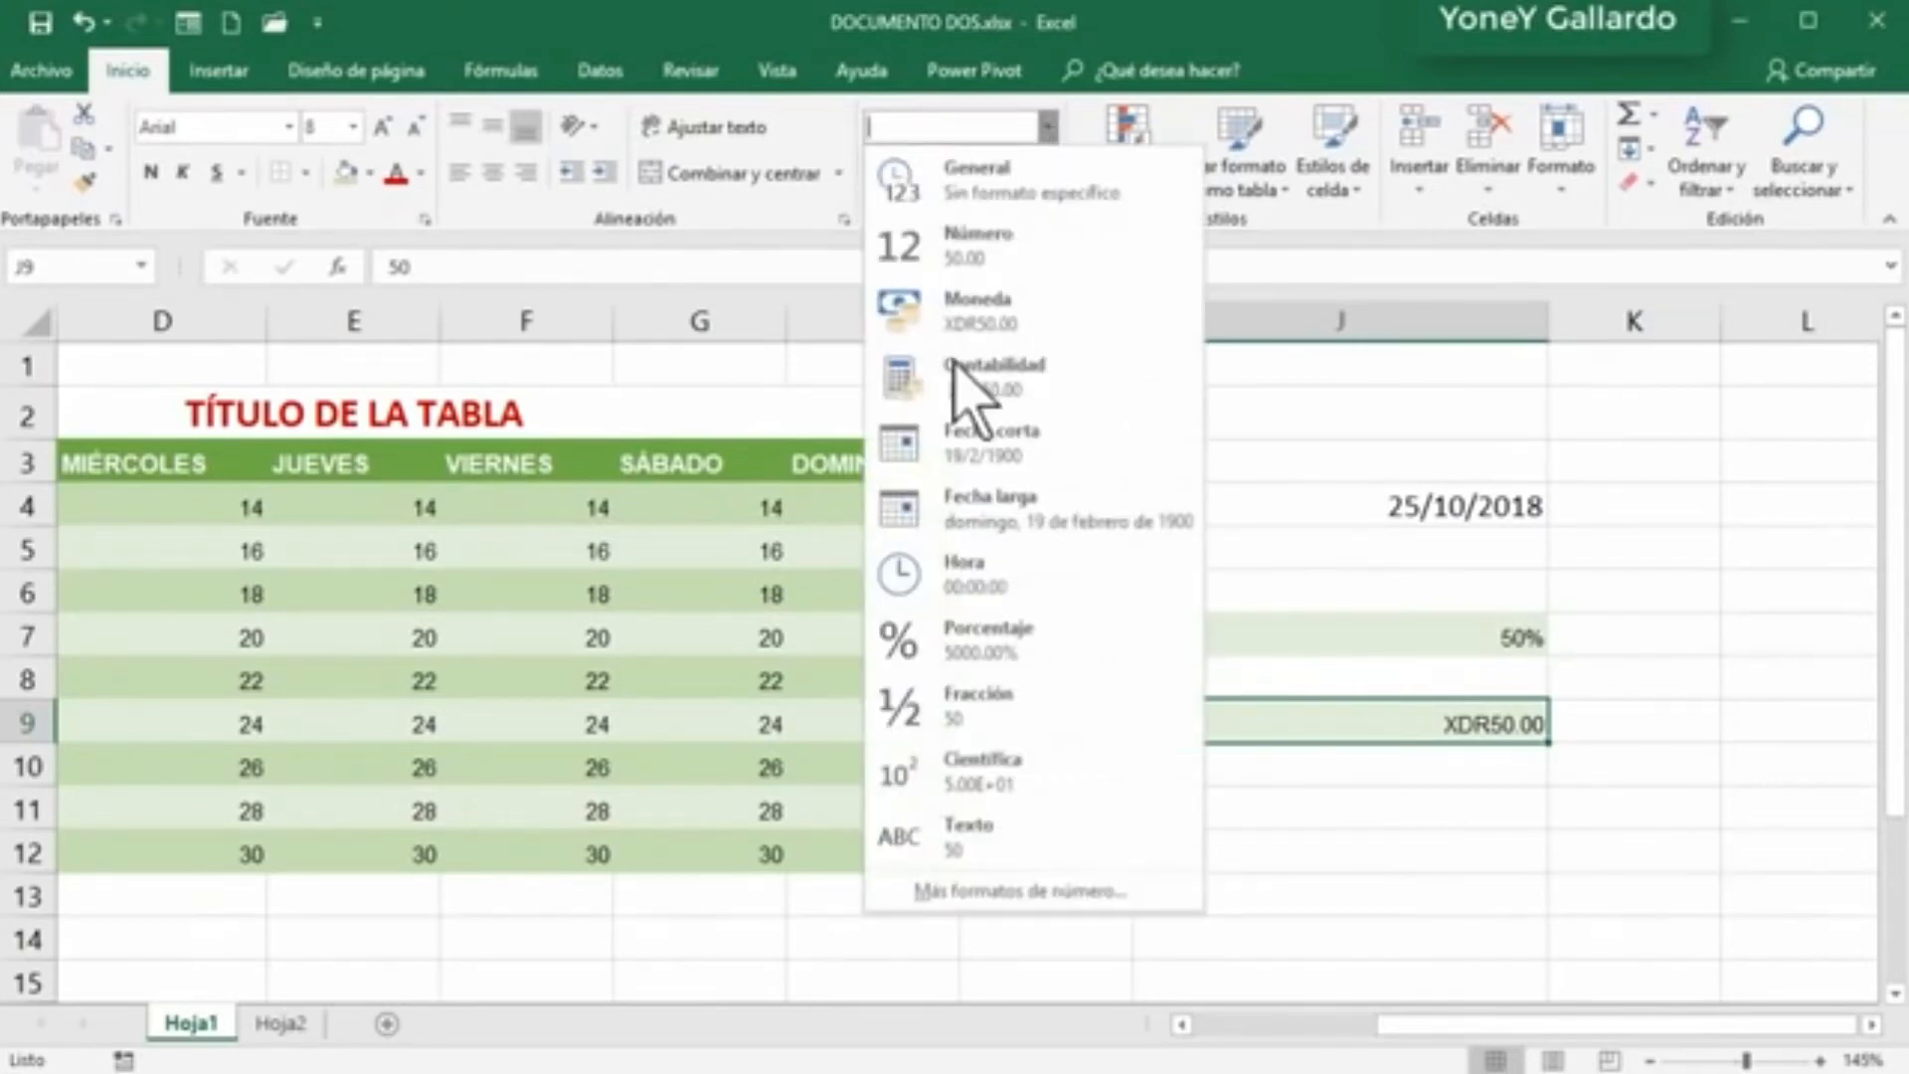
pyautogui.click(935, 310)
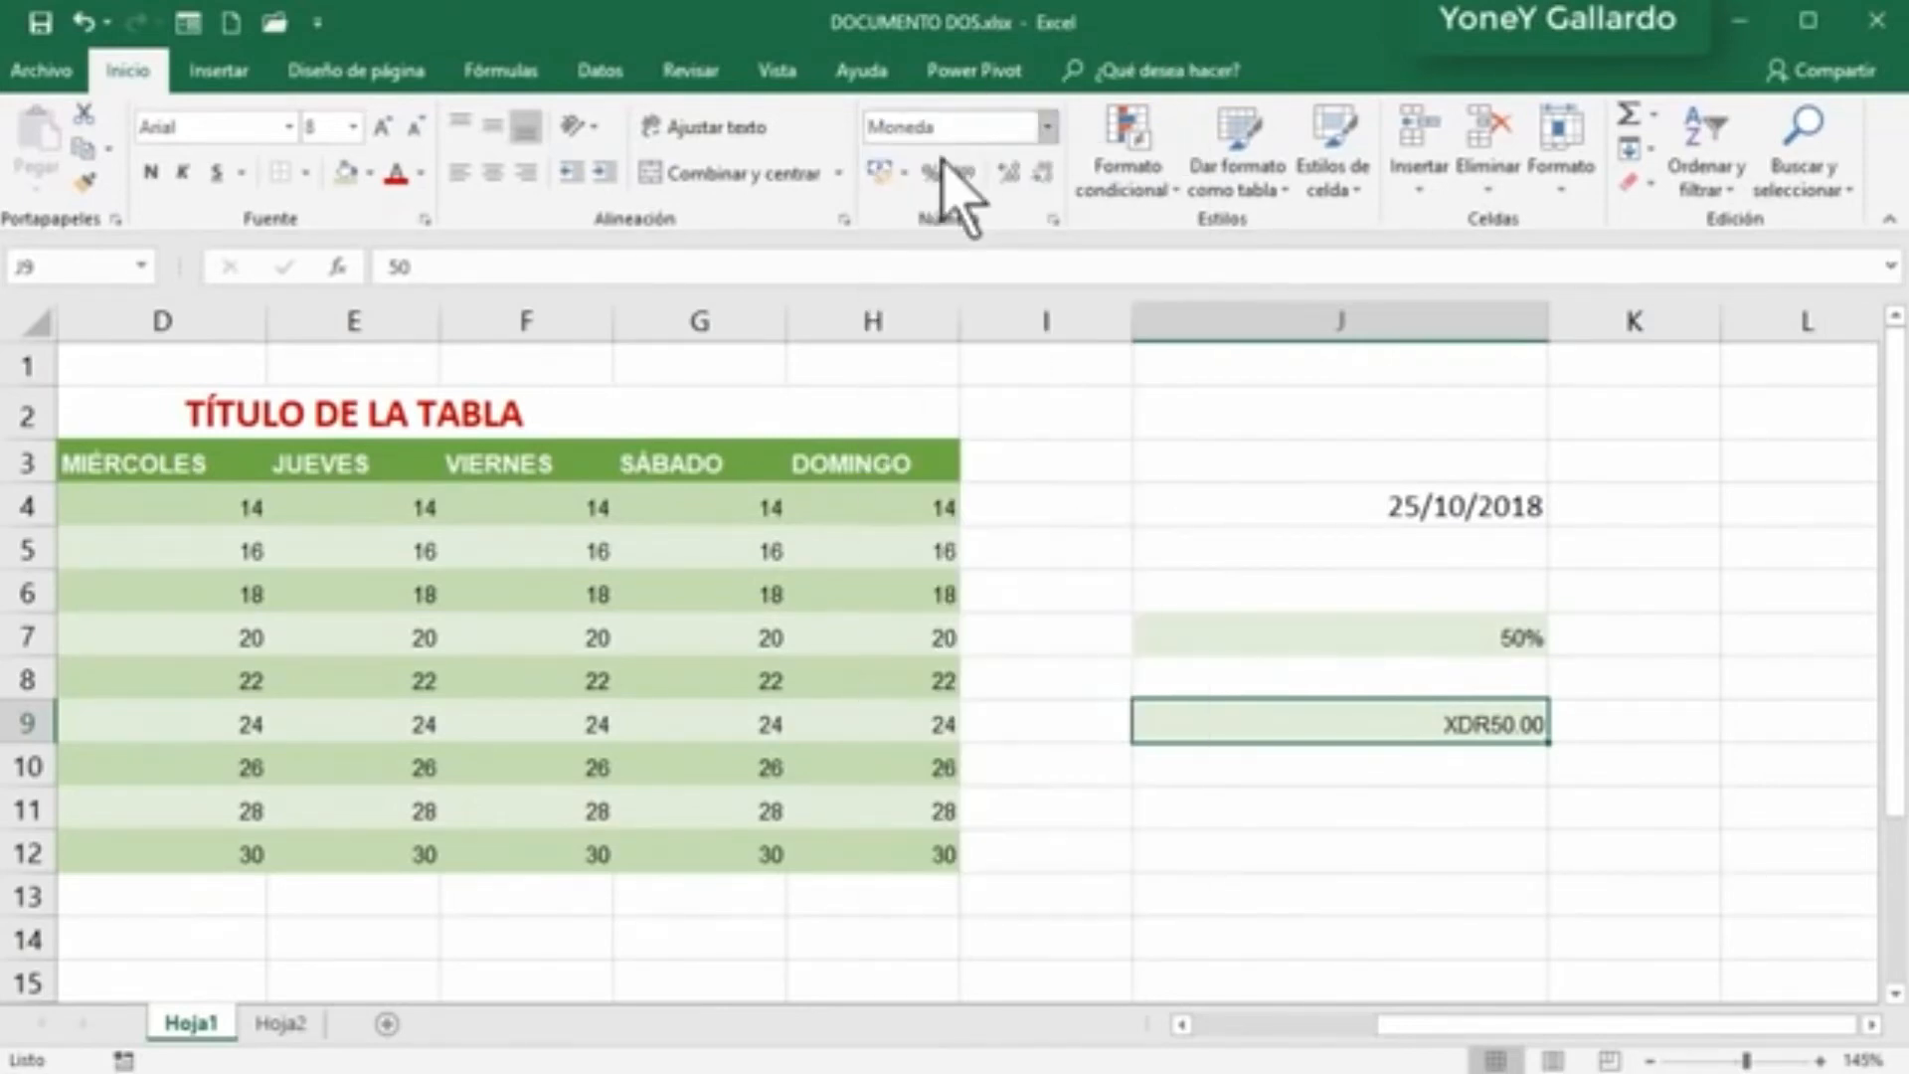
# Step: Give J9 the accounting format € Español (España), $ Español (Argentina) and finally $ Inglés (Estados Unidos)
pyautogui.click(899, 172)
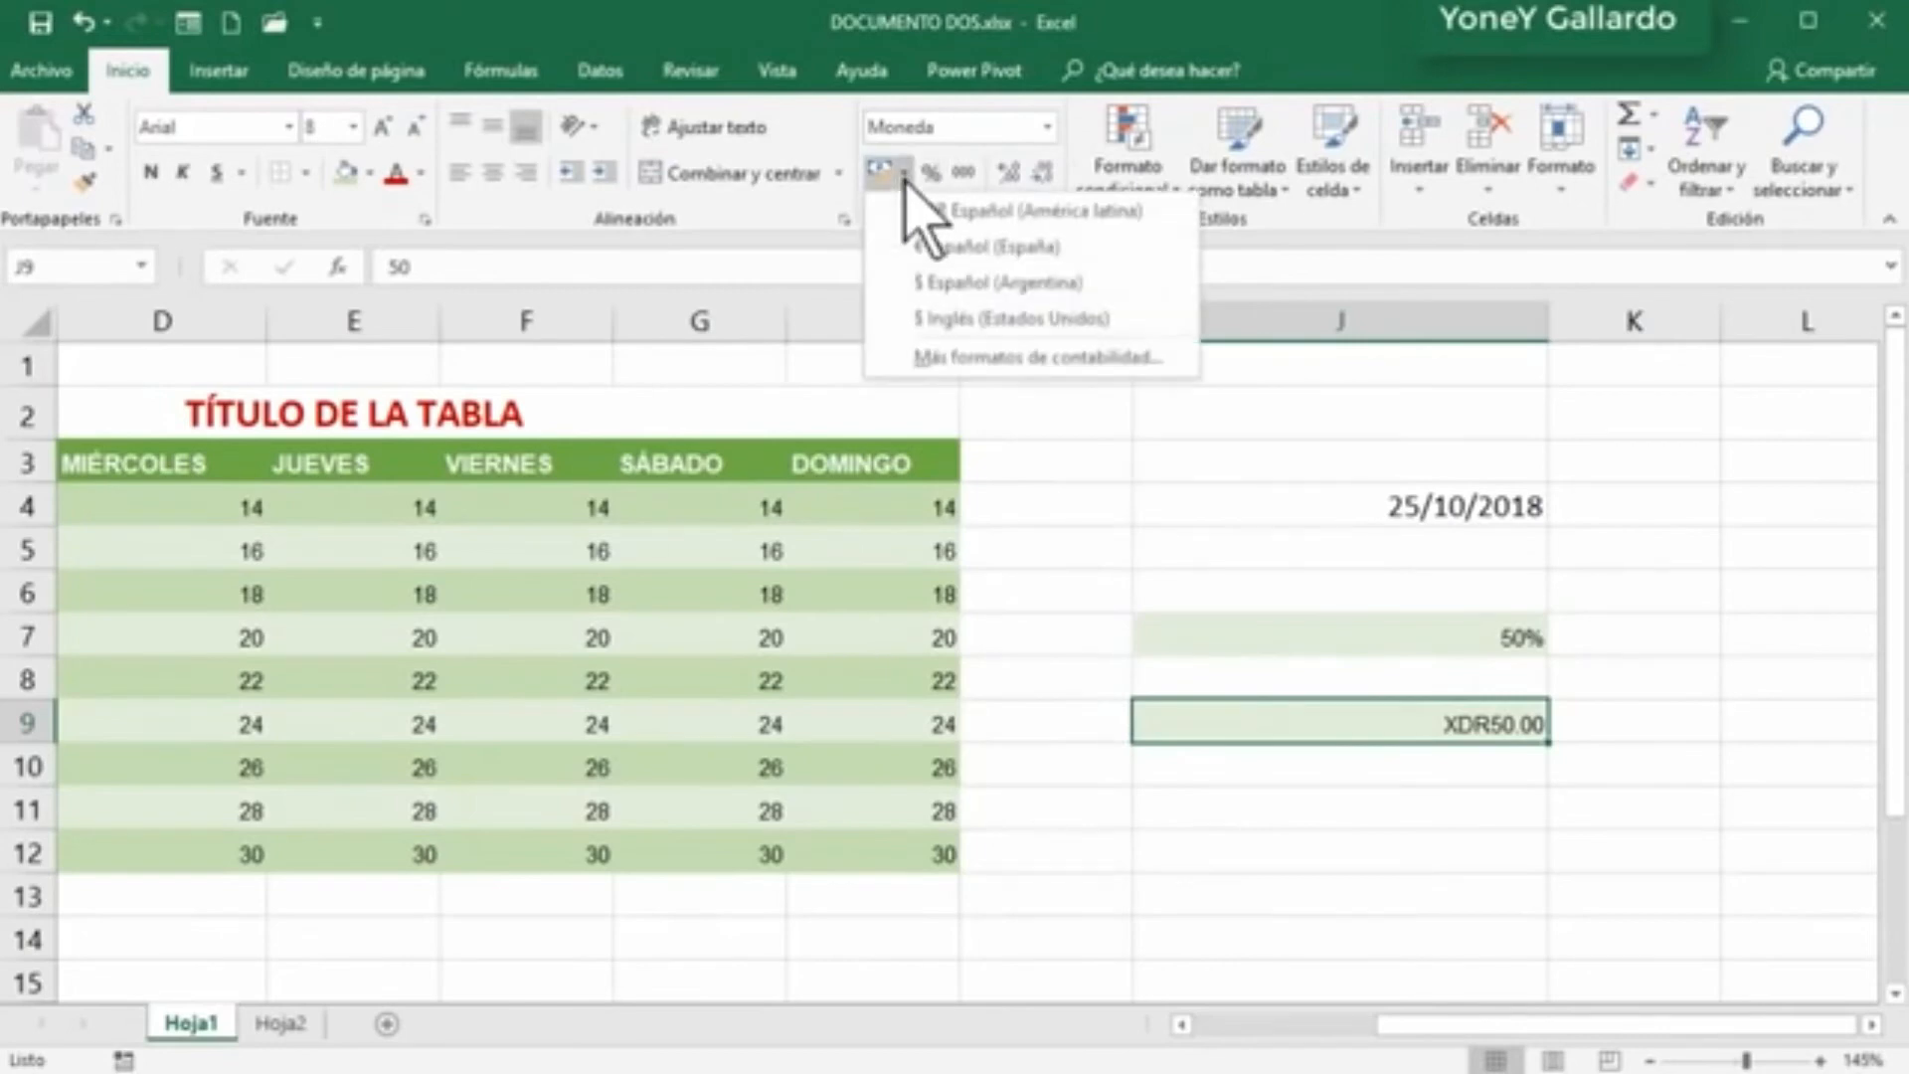
pyautogui.click(969, 249)
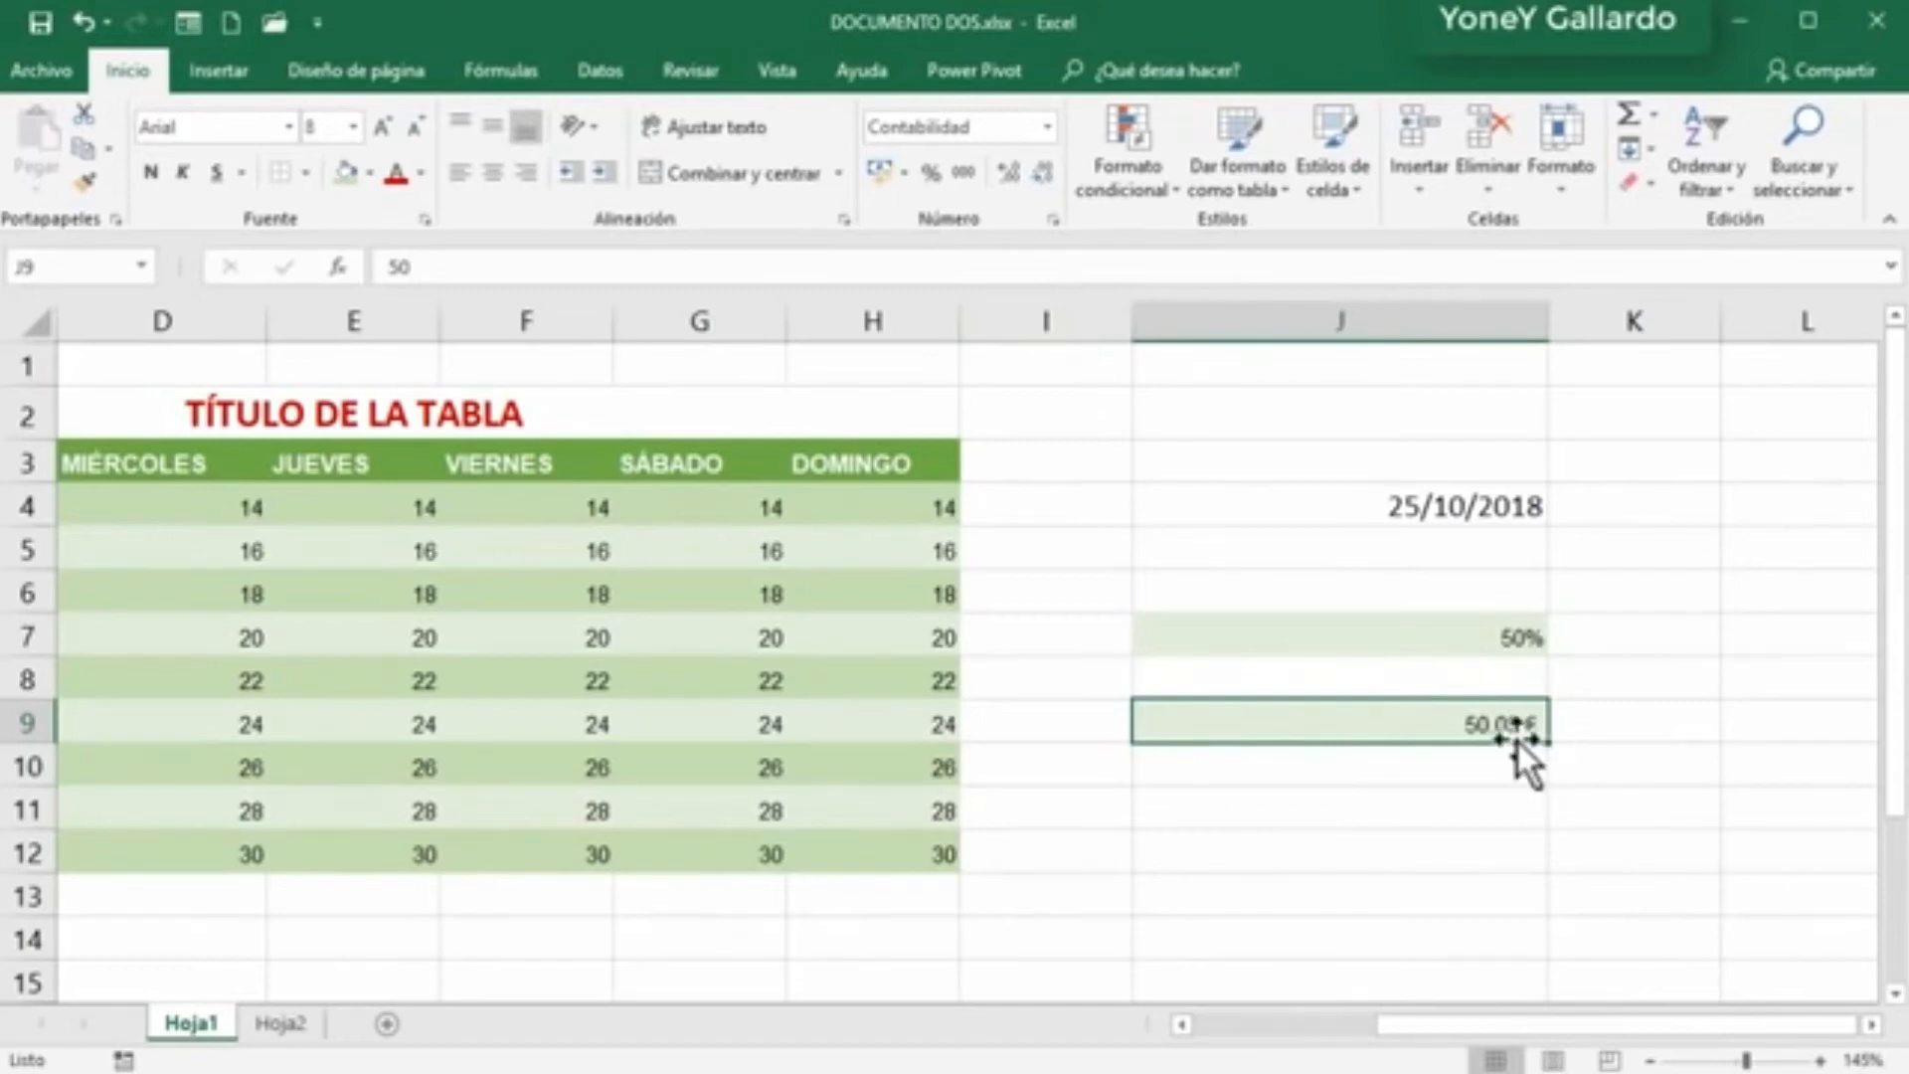
pyautogui.click(904, 174)
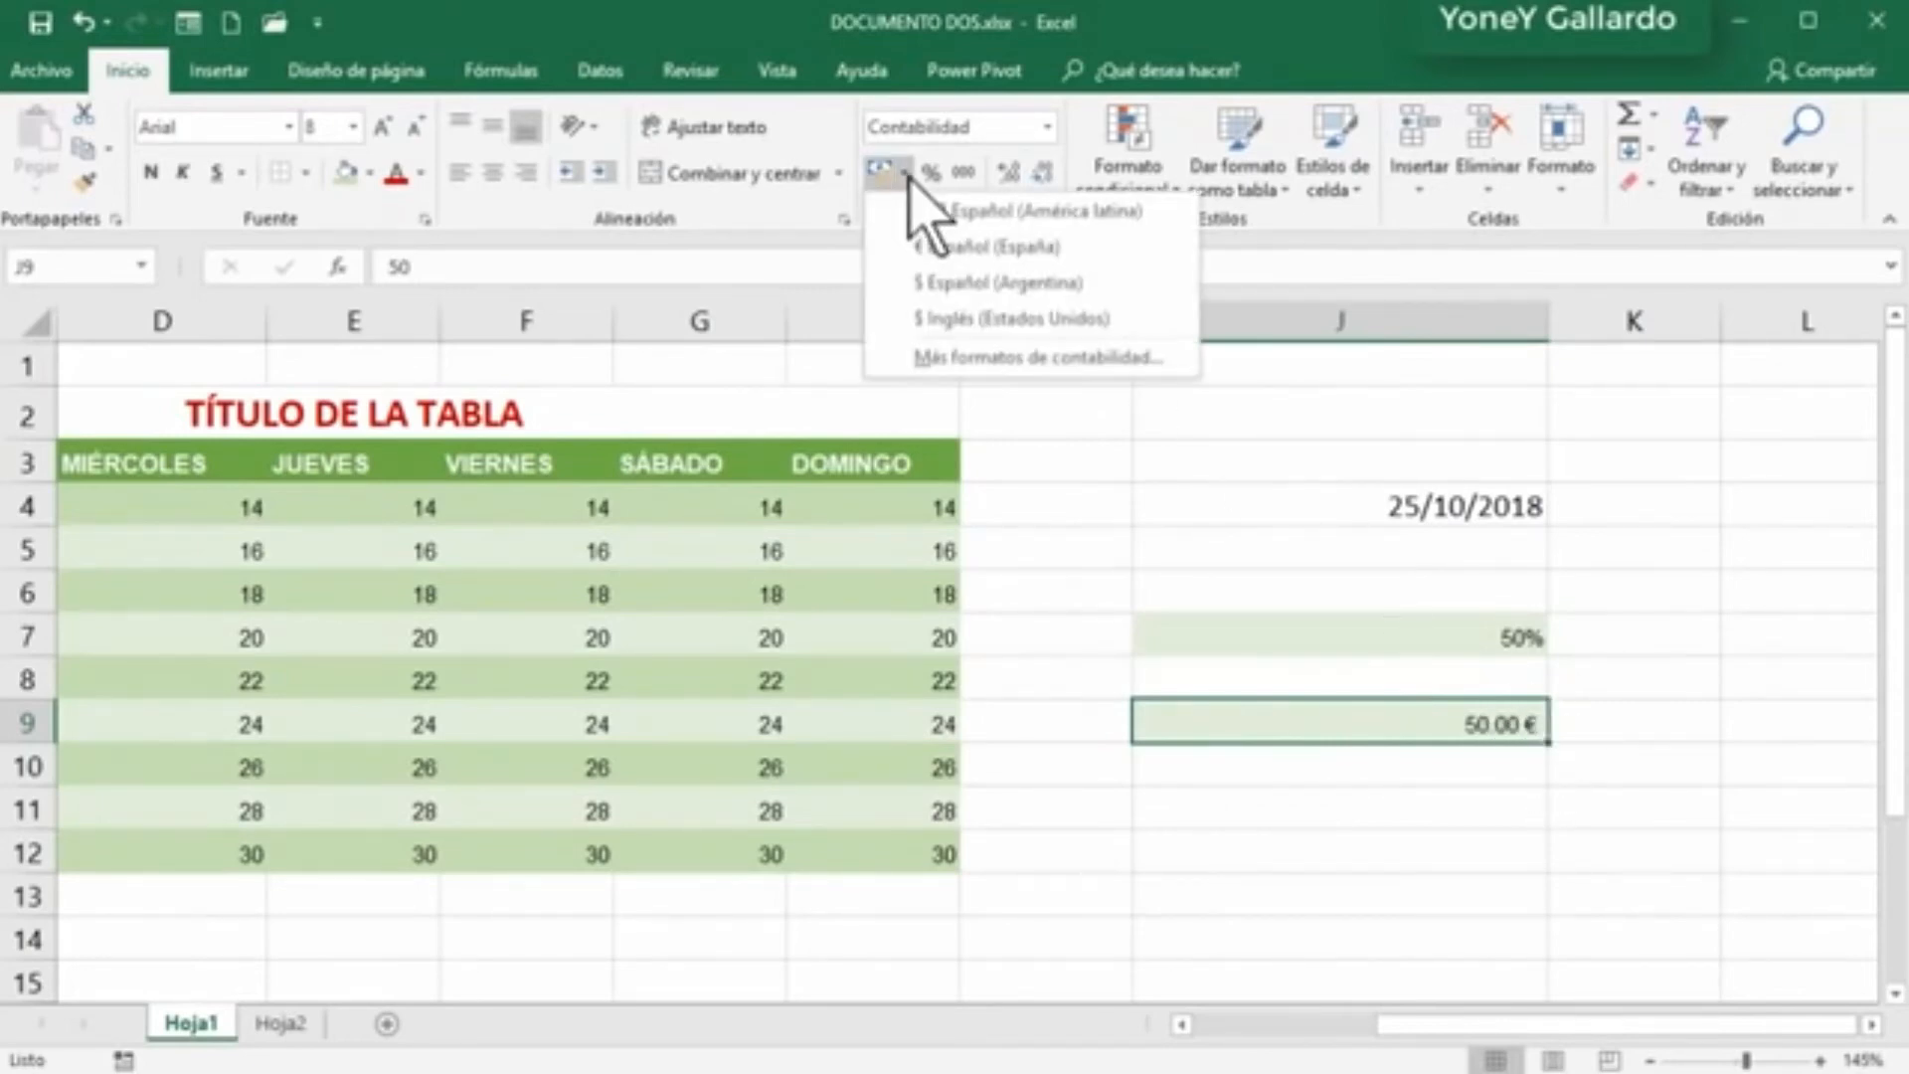
pyautogui.click(980, 285)
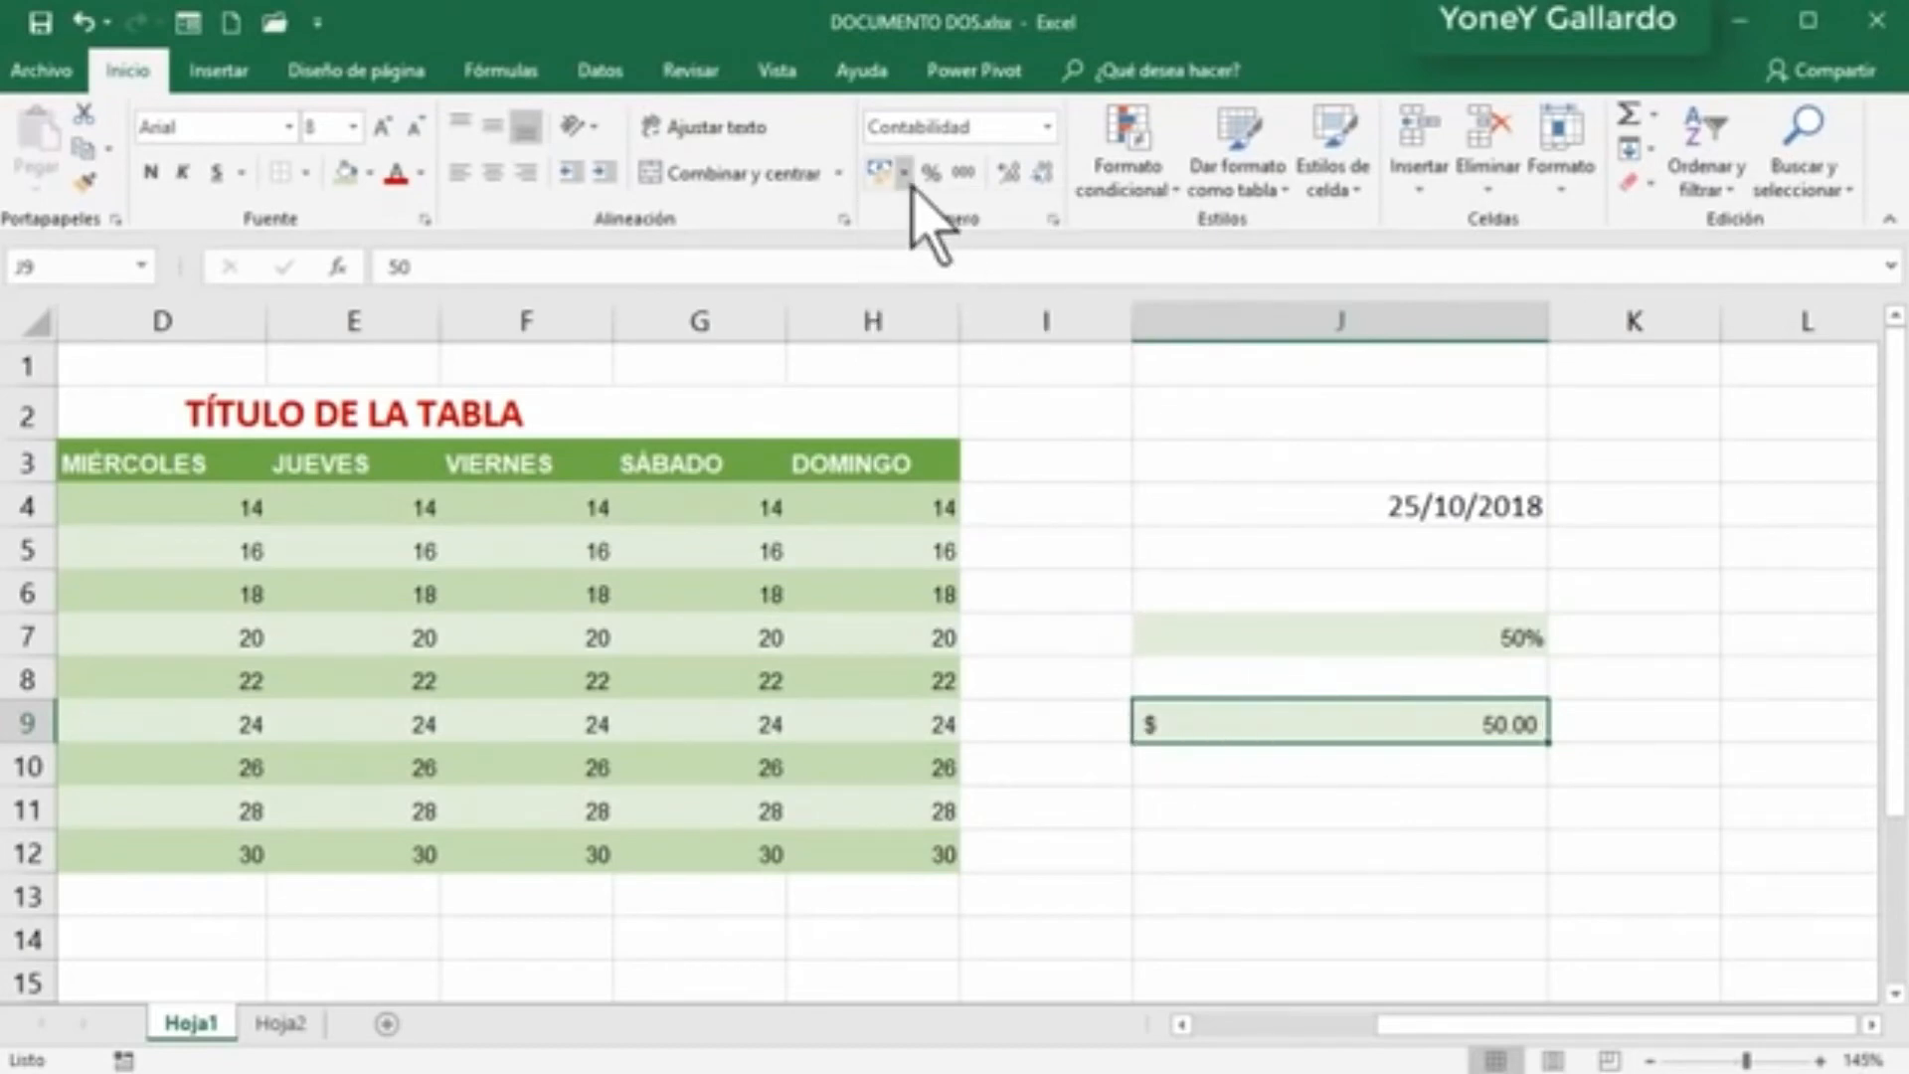
pyautogui.click(904, 174)
pyautogui.click(1006, 320)
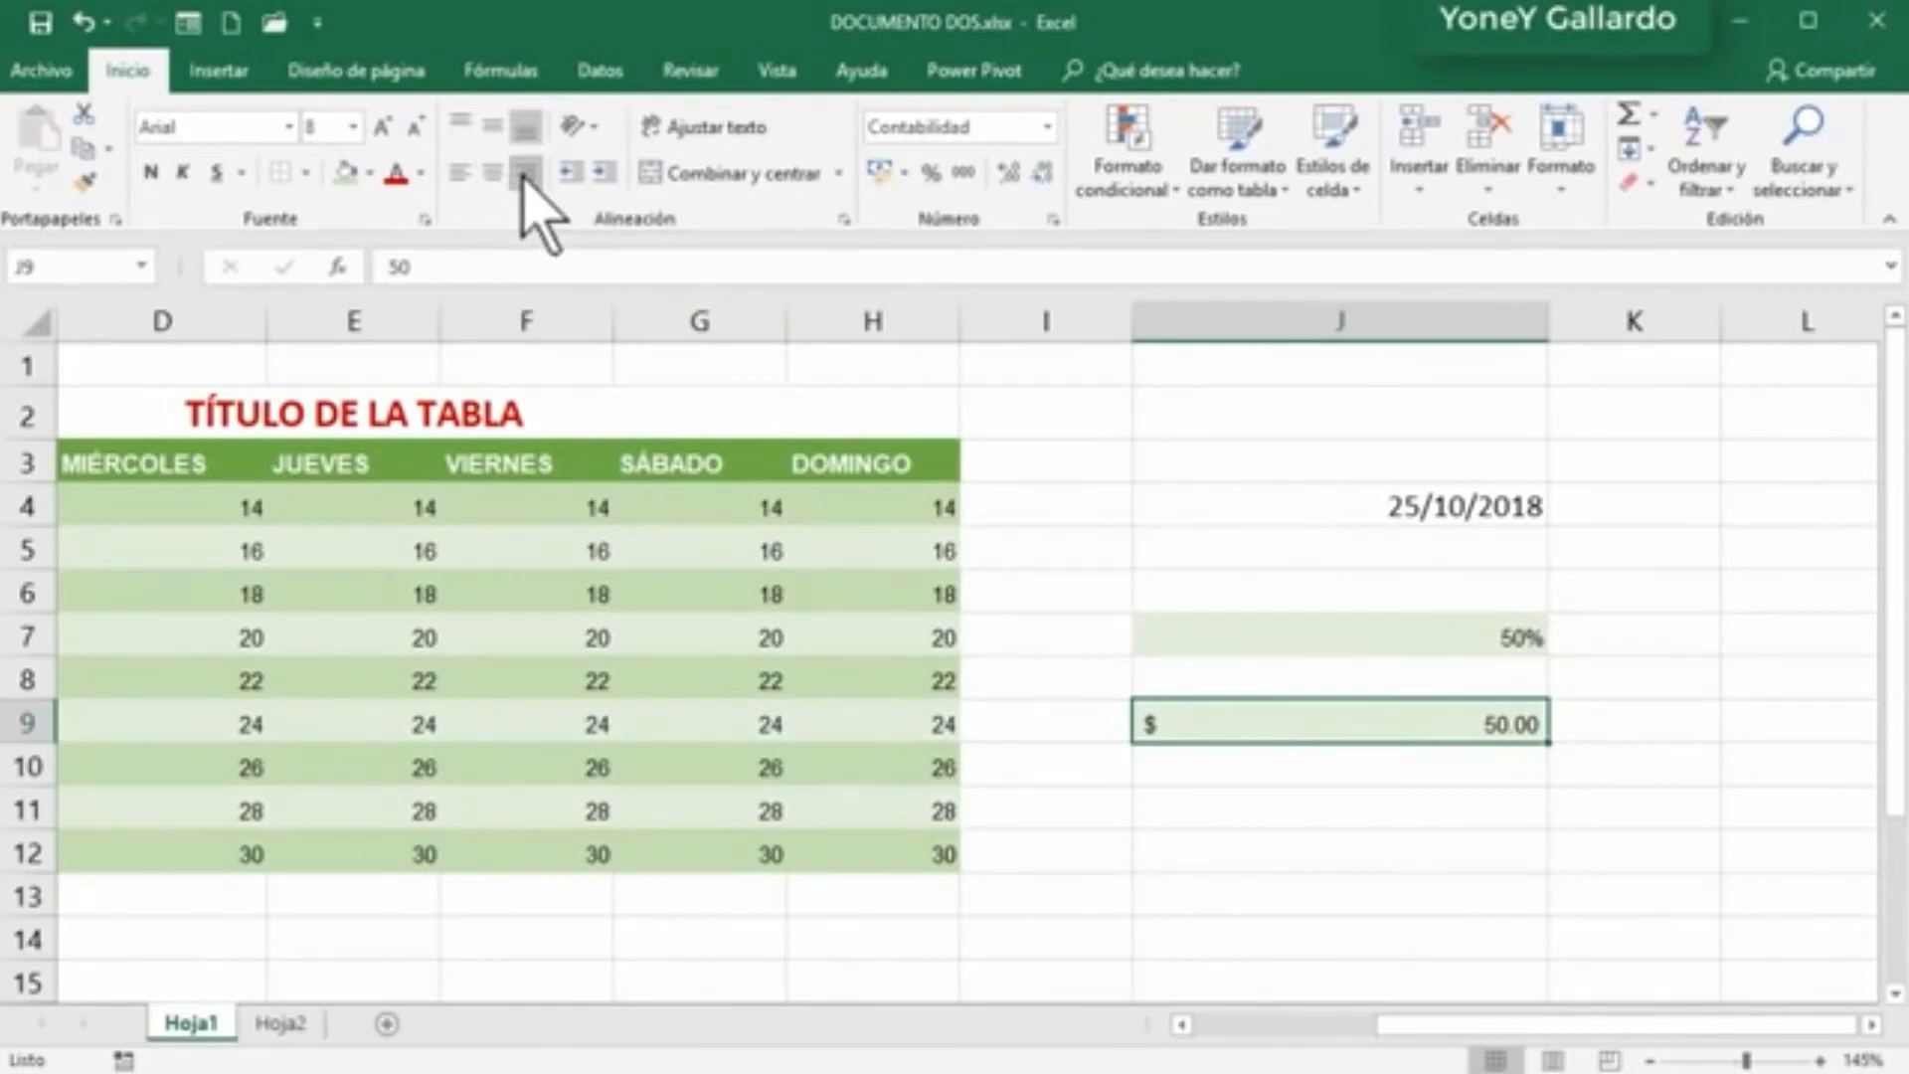
# Step: Apply left and then centre alignment to J9, and autofit the width of column J
pyautogui.click(458, 174)
pyautogui.click(491, 174)
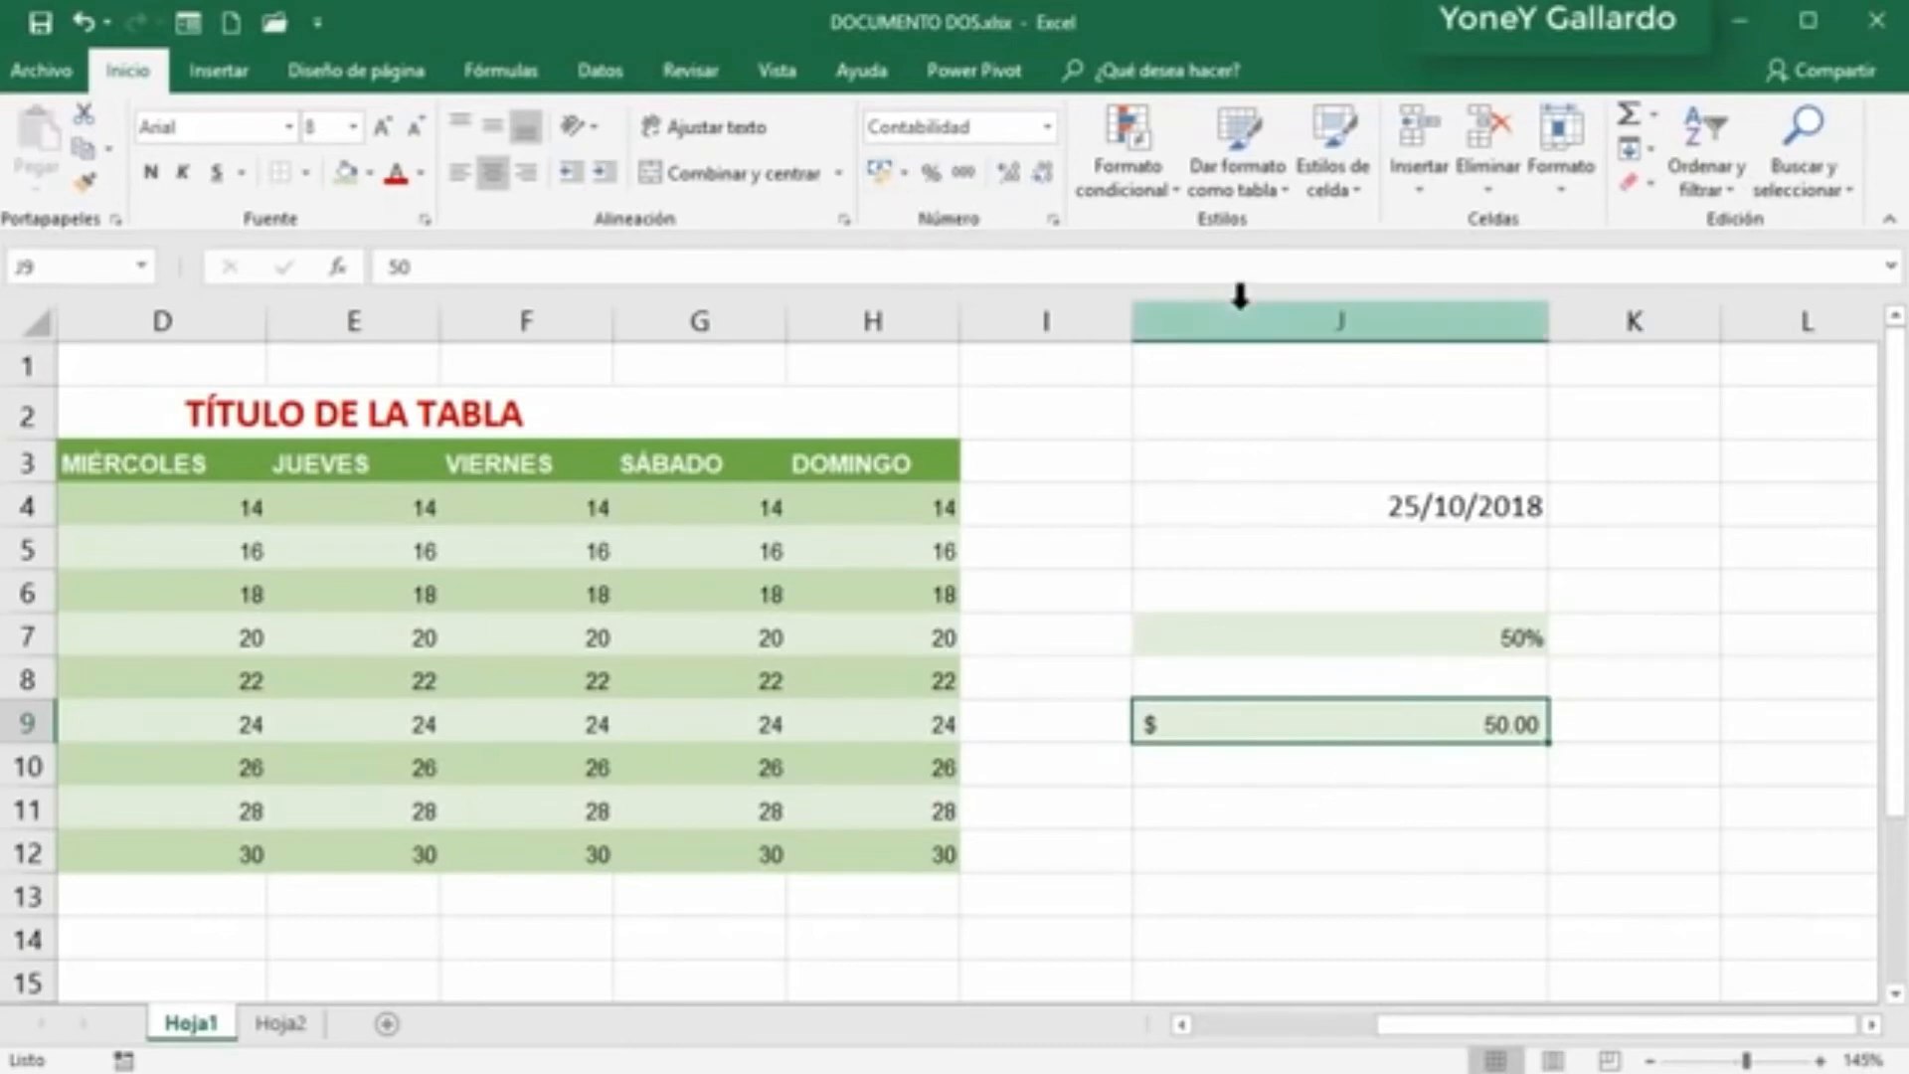
pyautogui.doubleClick(1547, 319)
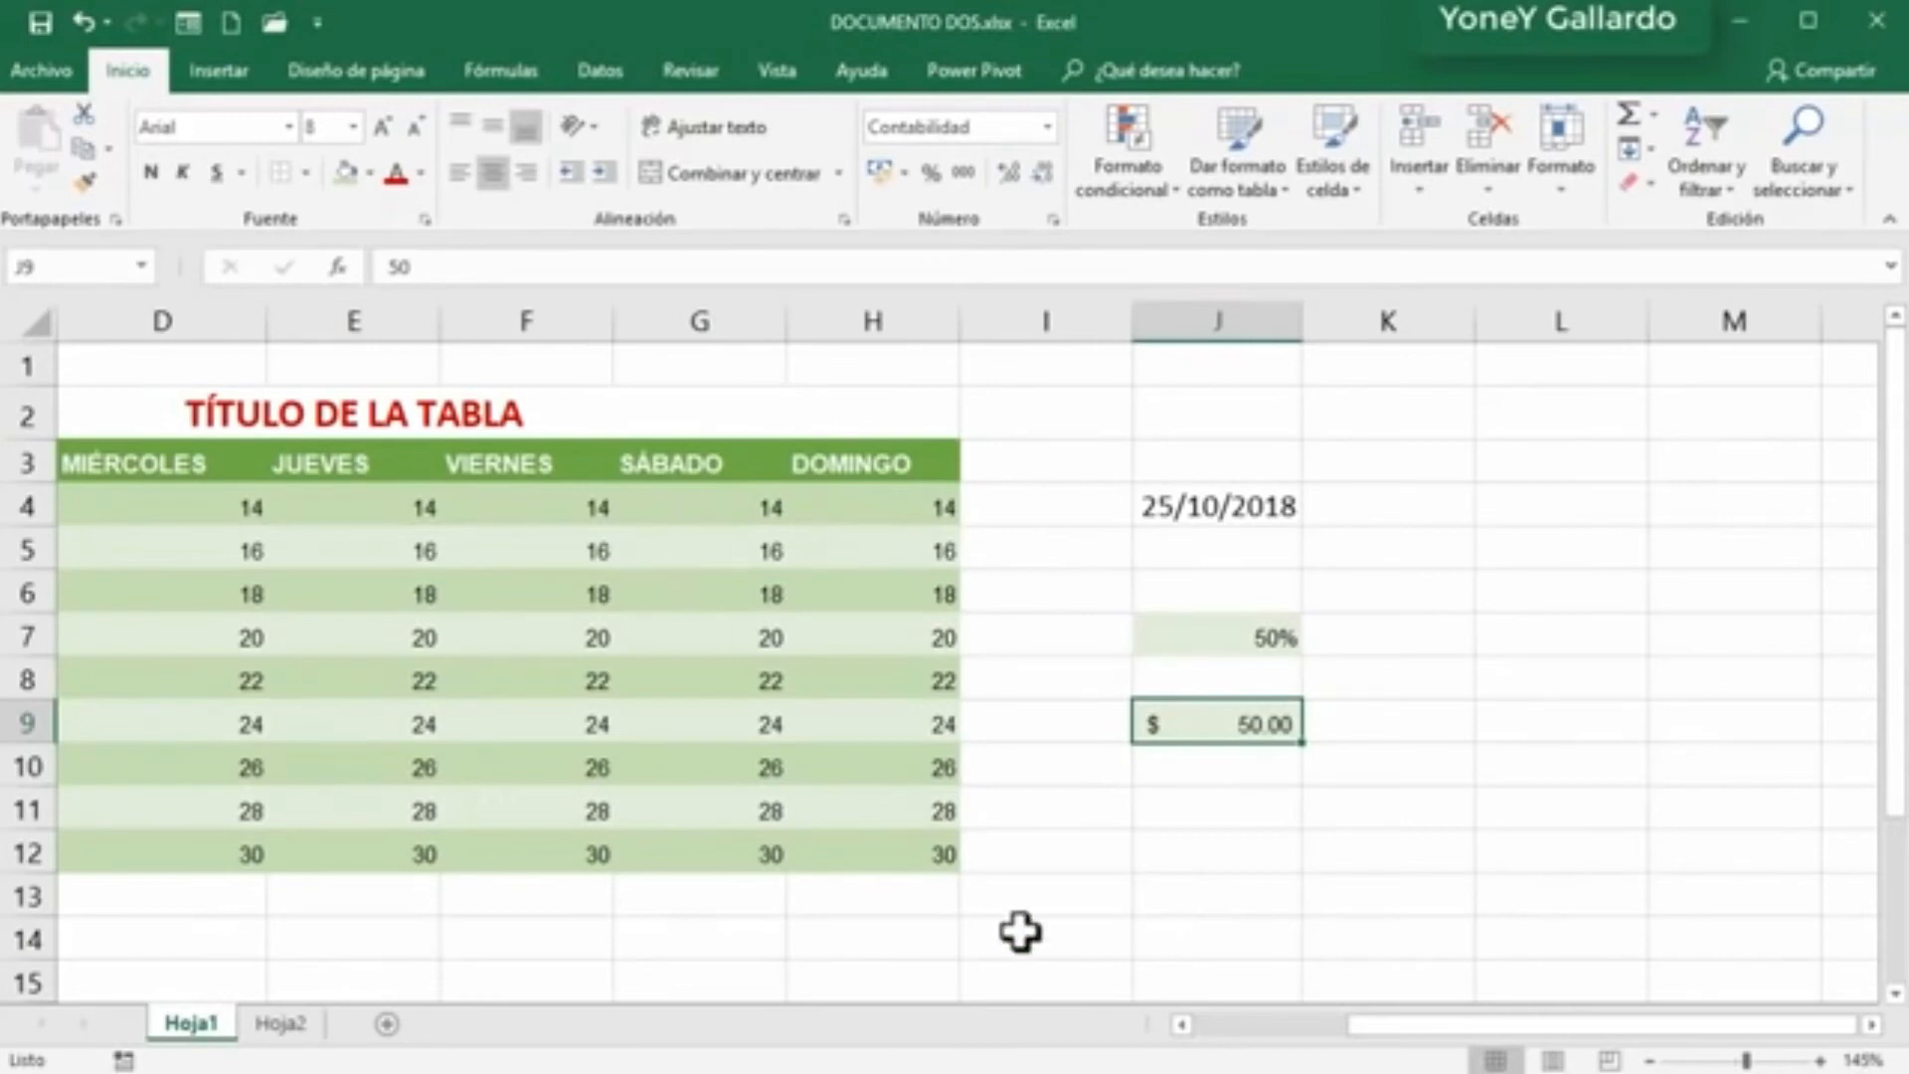
# Step: Set the number format of the whole table B3:H12 to General
pyautogui.moveTo(1376, 1024); pyautogui.dragTo(1223, 1026)
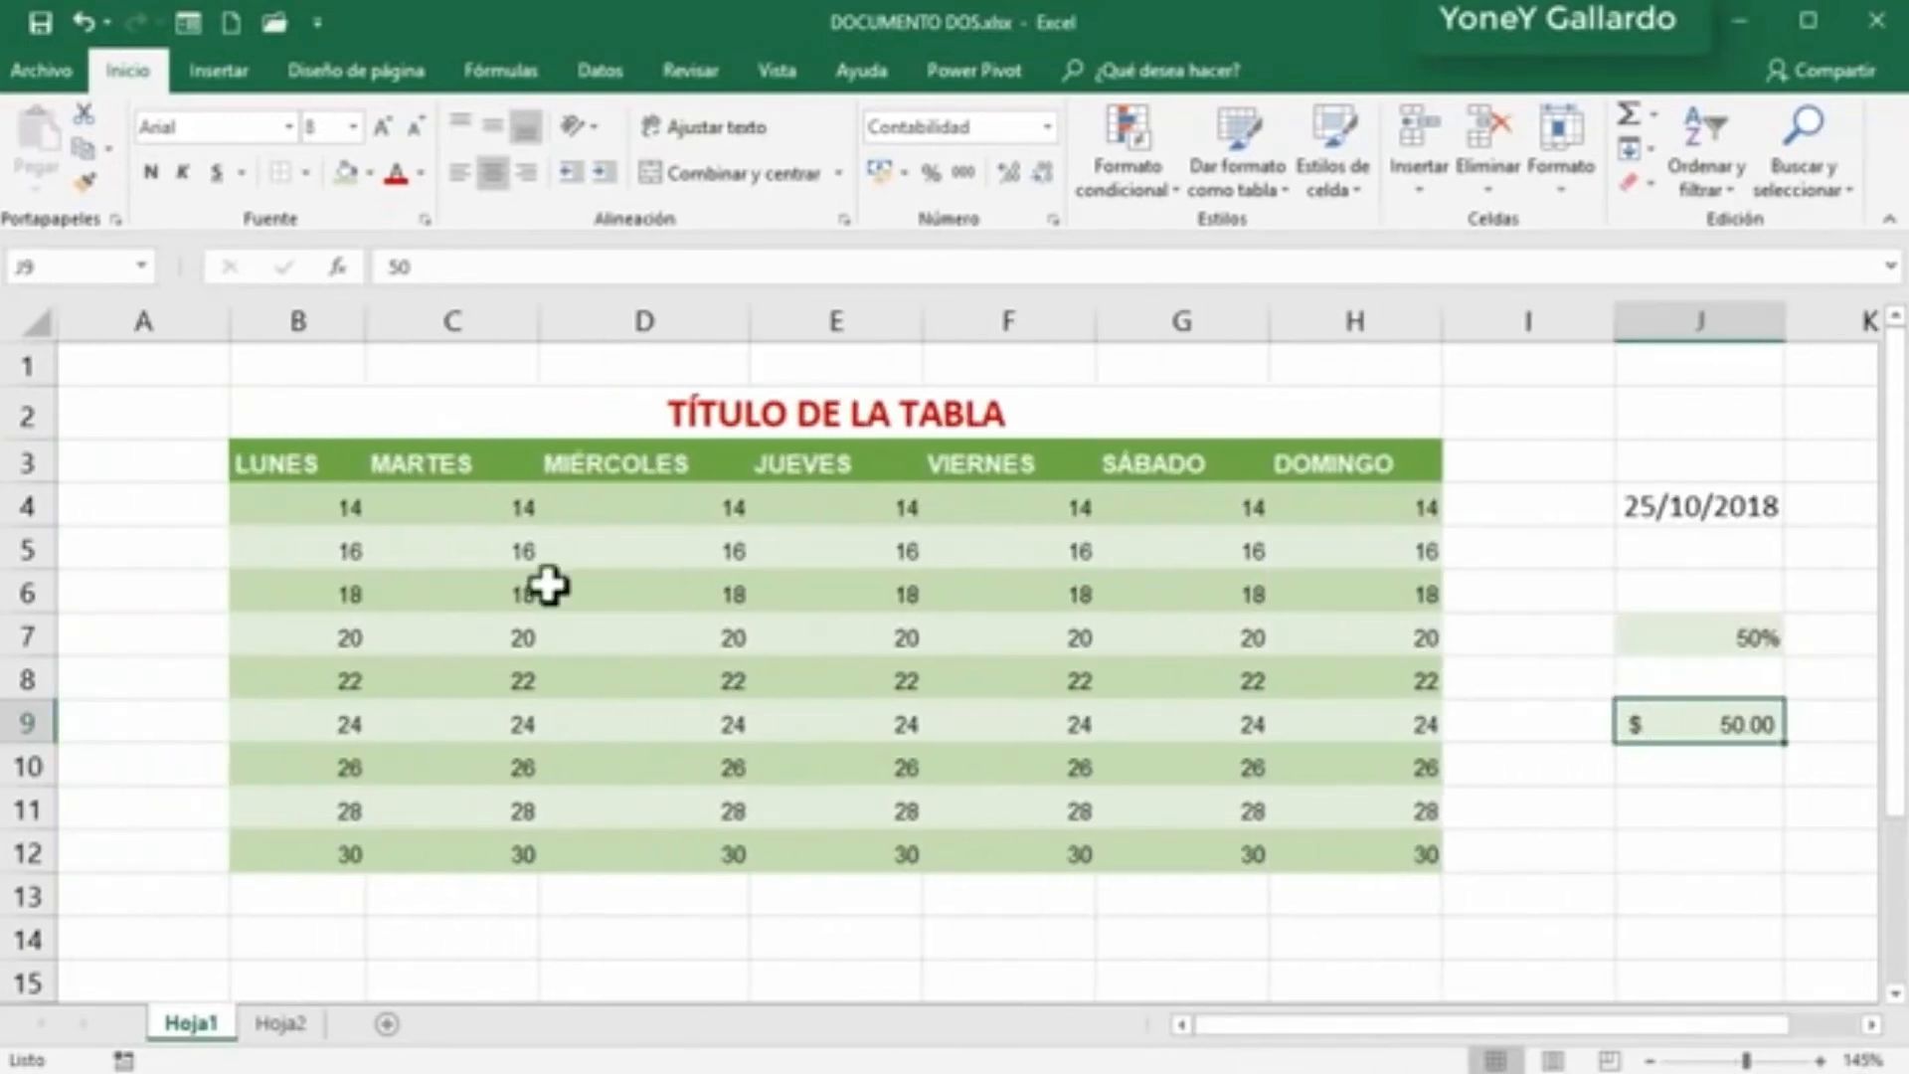
pyautogui.click(287, 464)
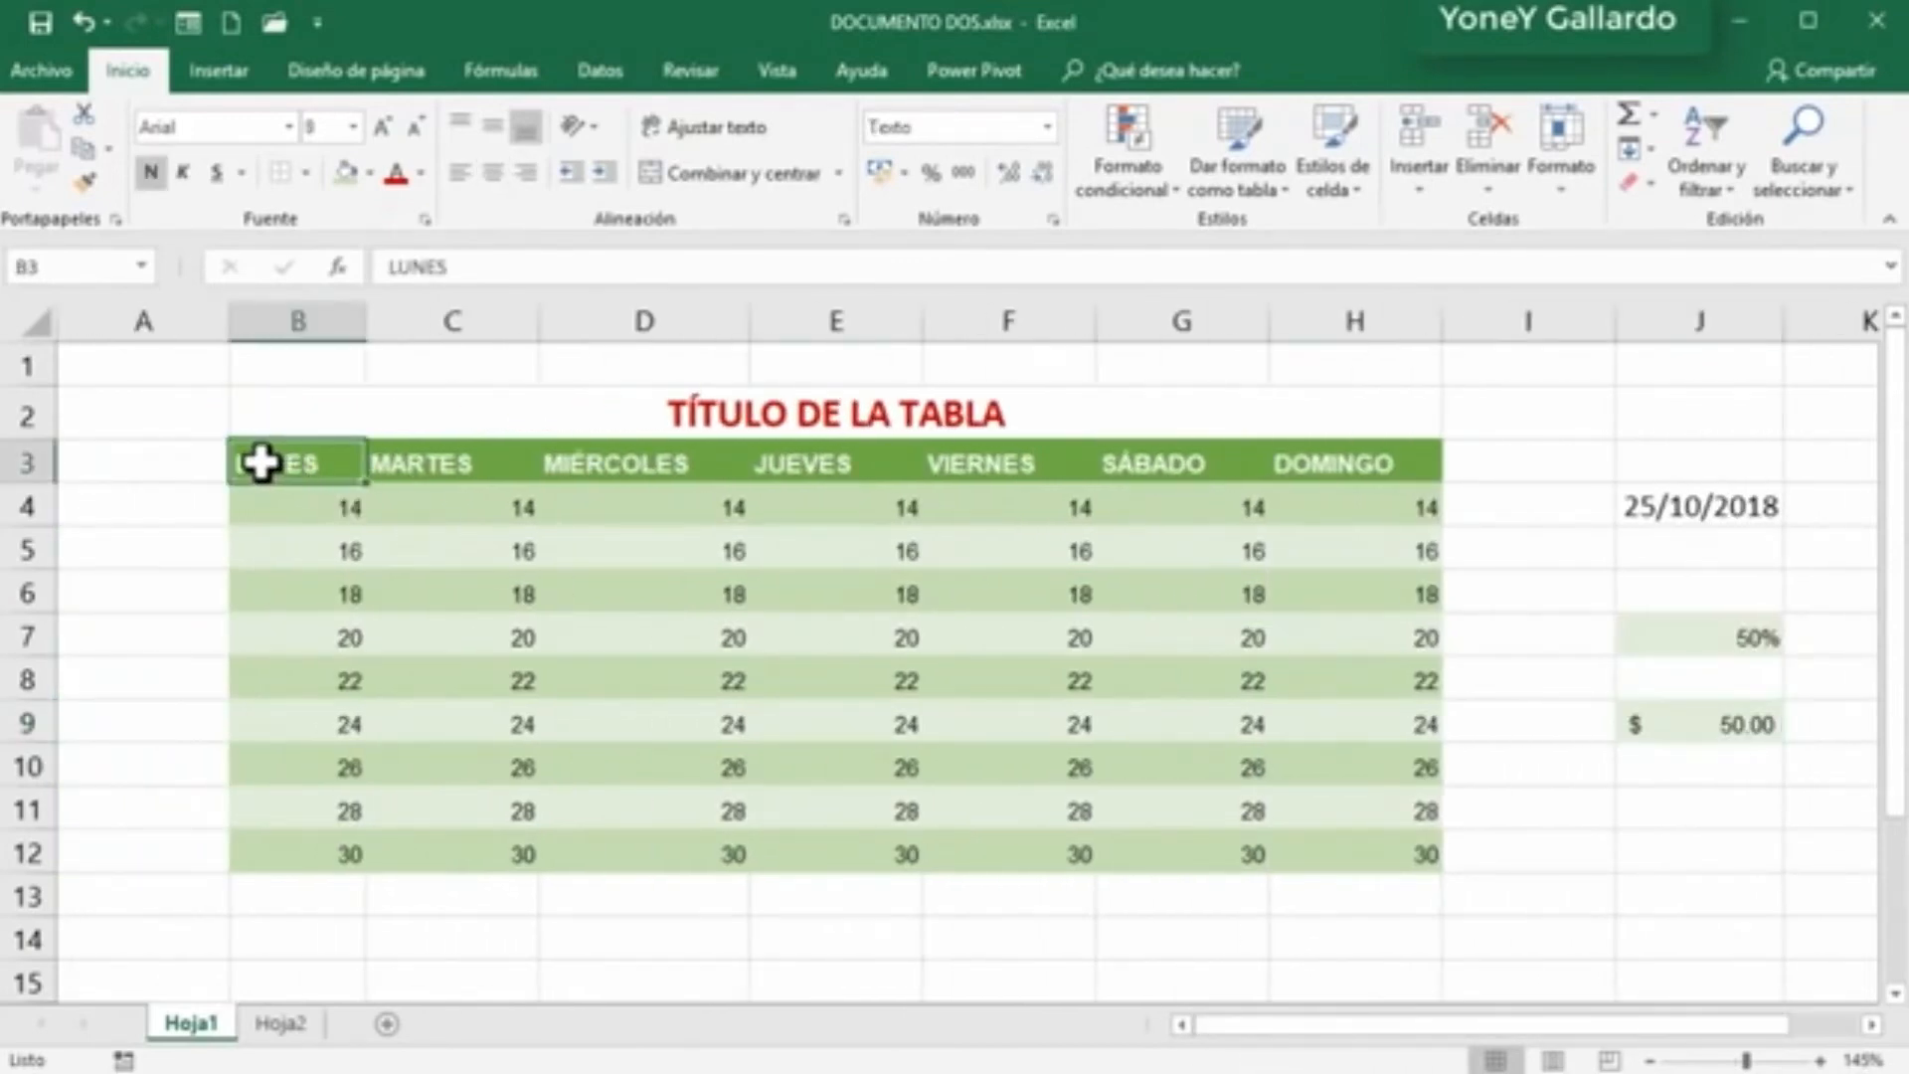
pyautogui.moveTo(261, 462); pyautogui.dragTo(1372, 839)
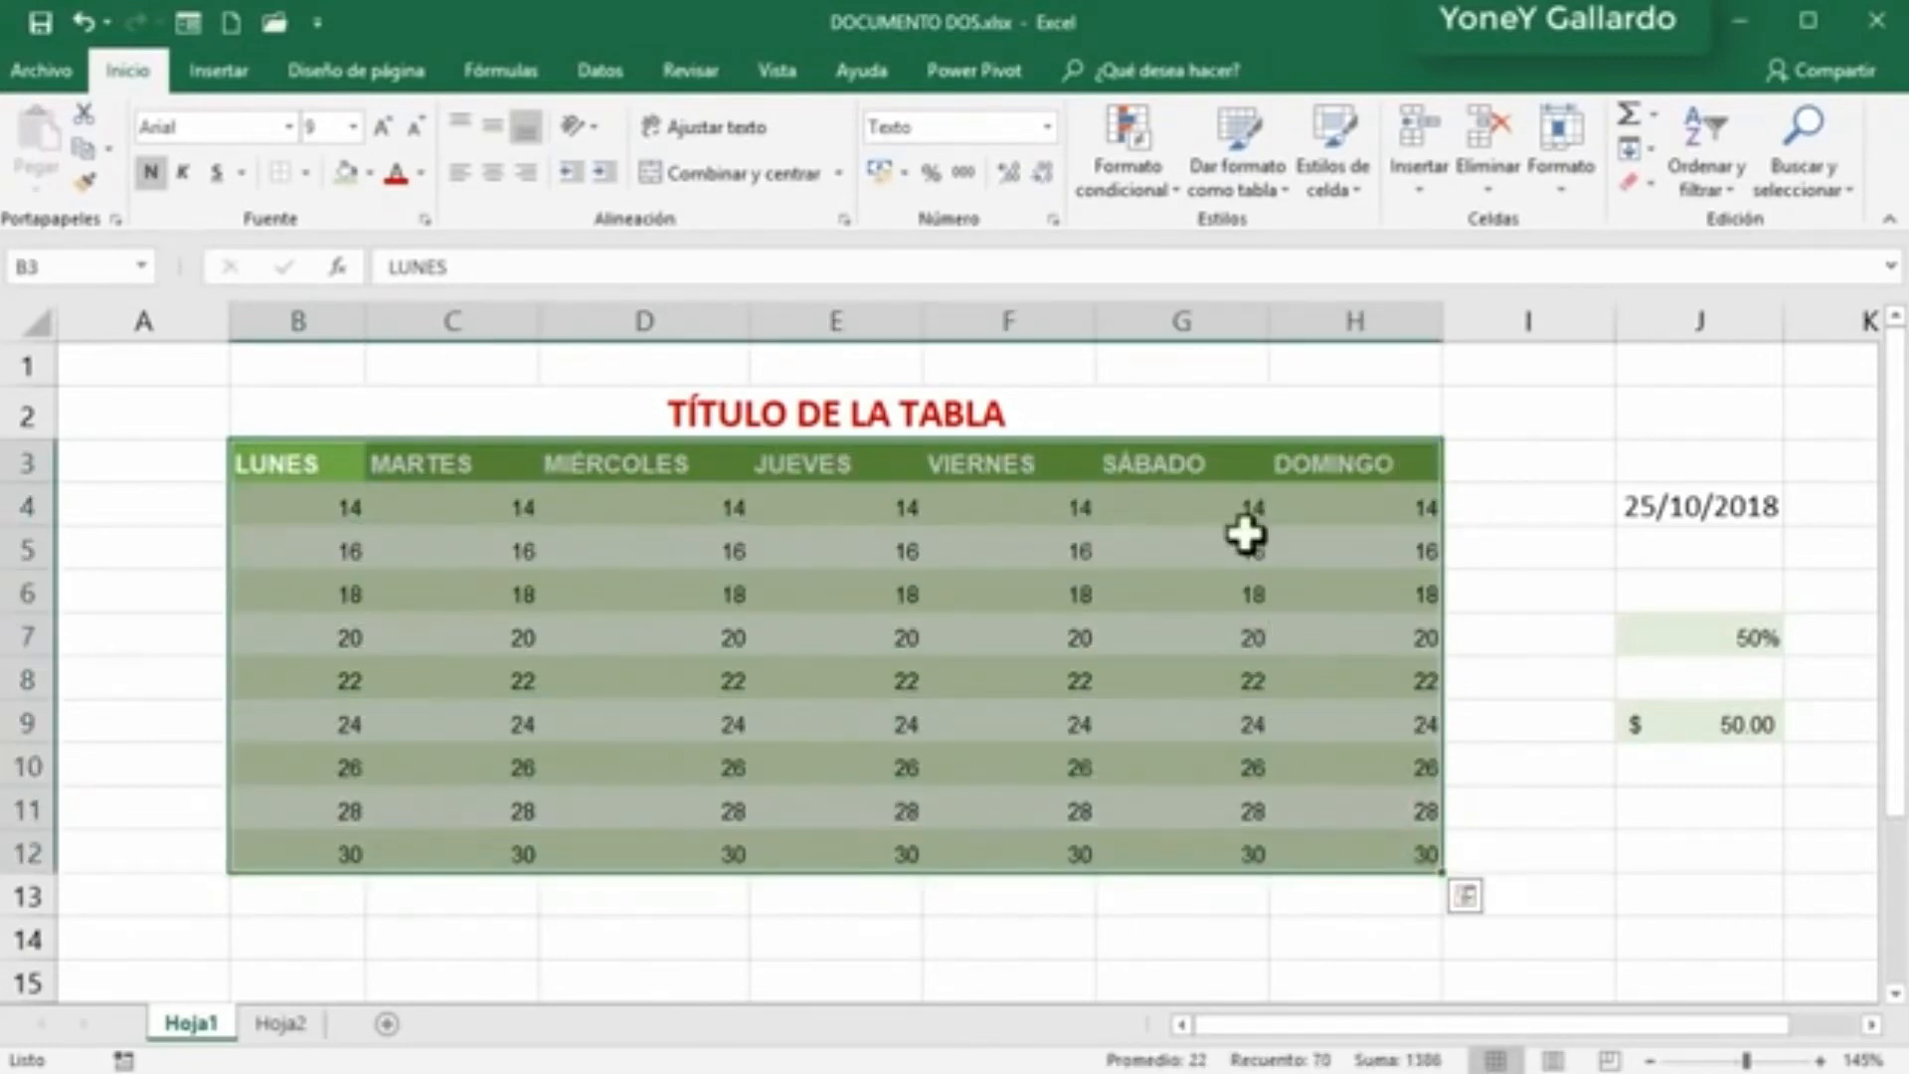
pyautogui.click(1047, 127)
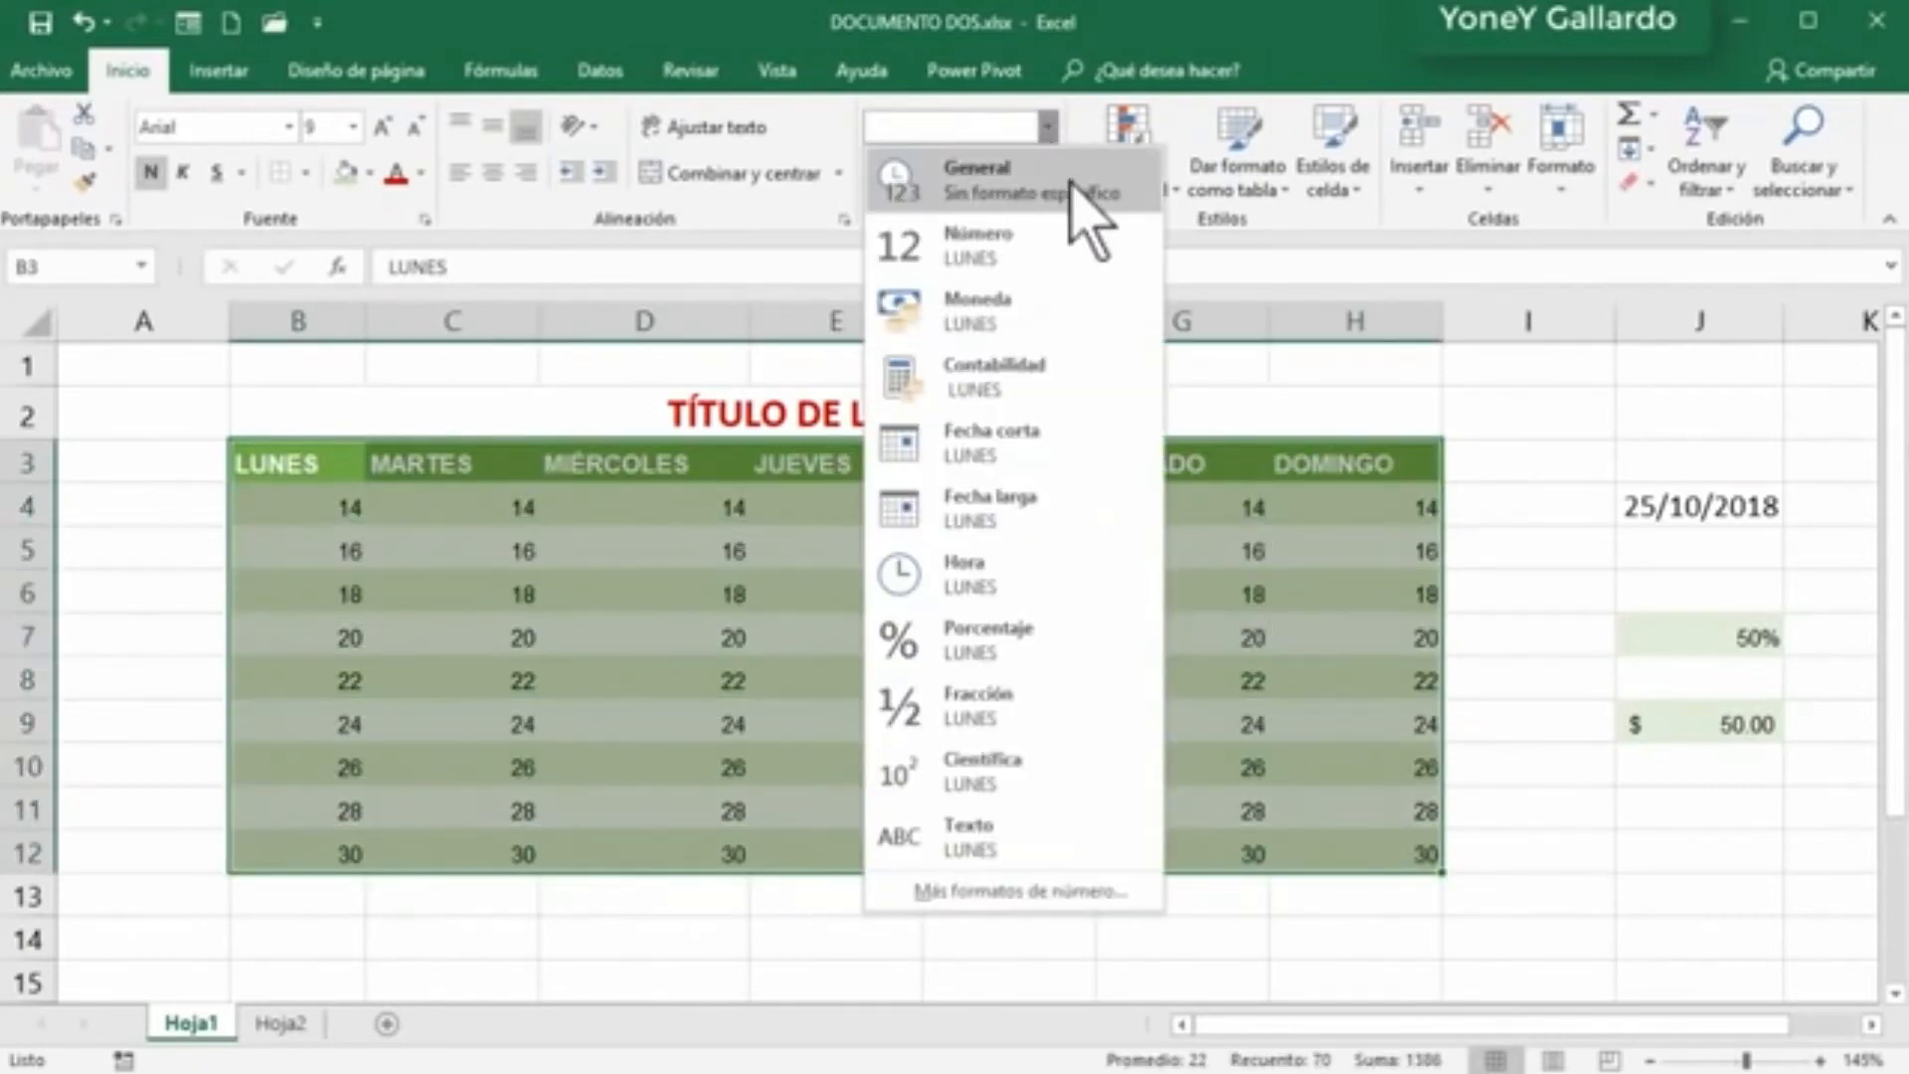
pyautogui.click(1034, 184)
pyautogui.click(942, 684)
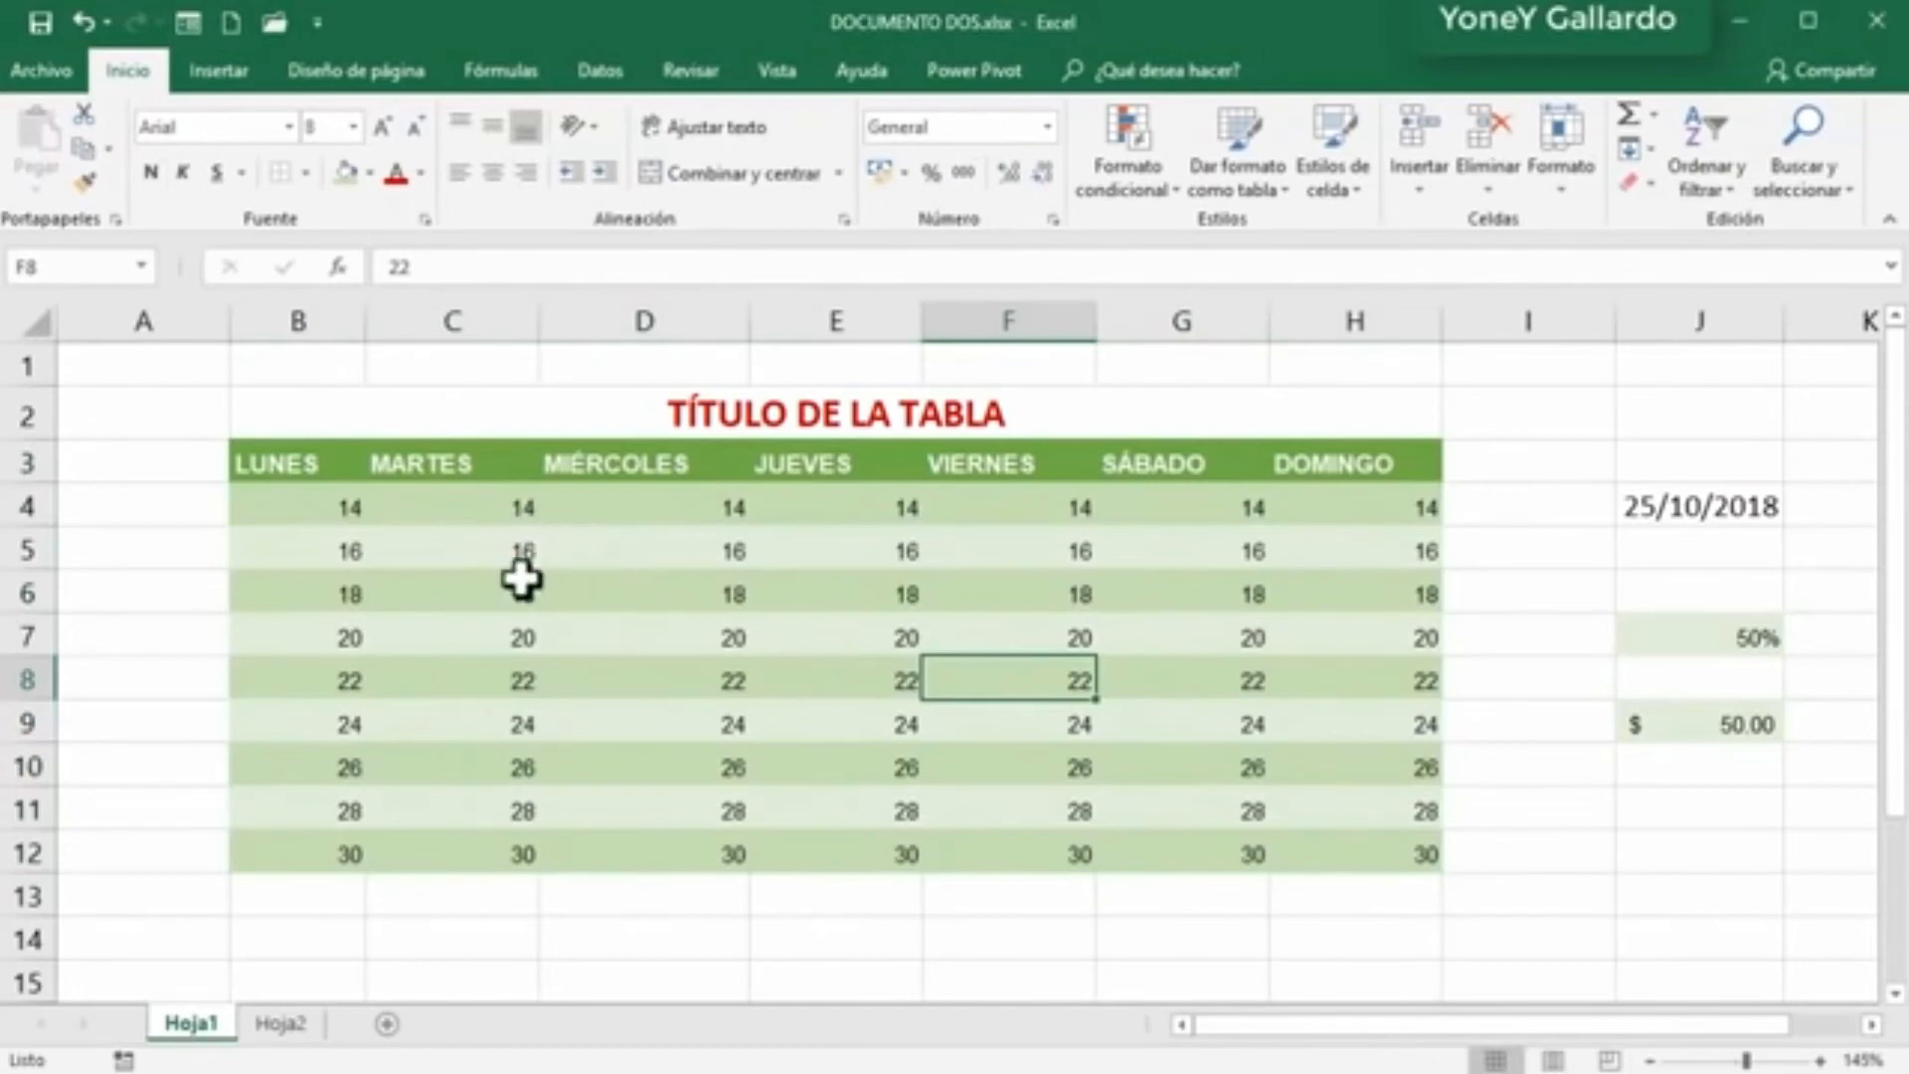
pyautogui.click(710, 507)
pyautogui.click(648, 467)
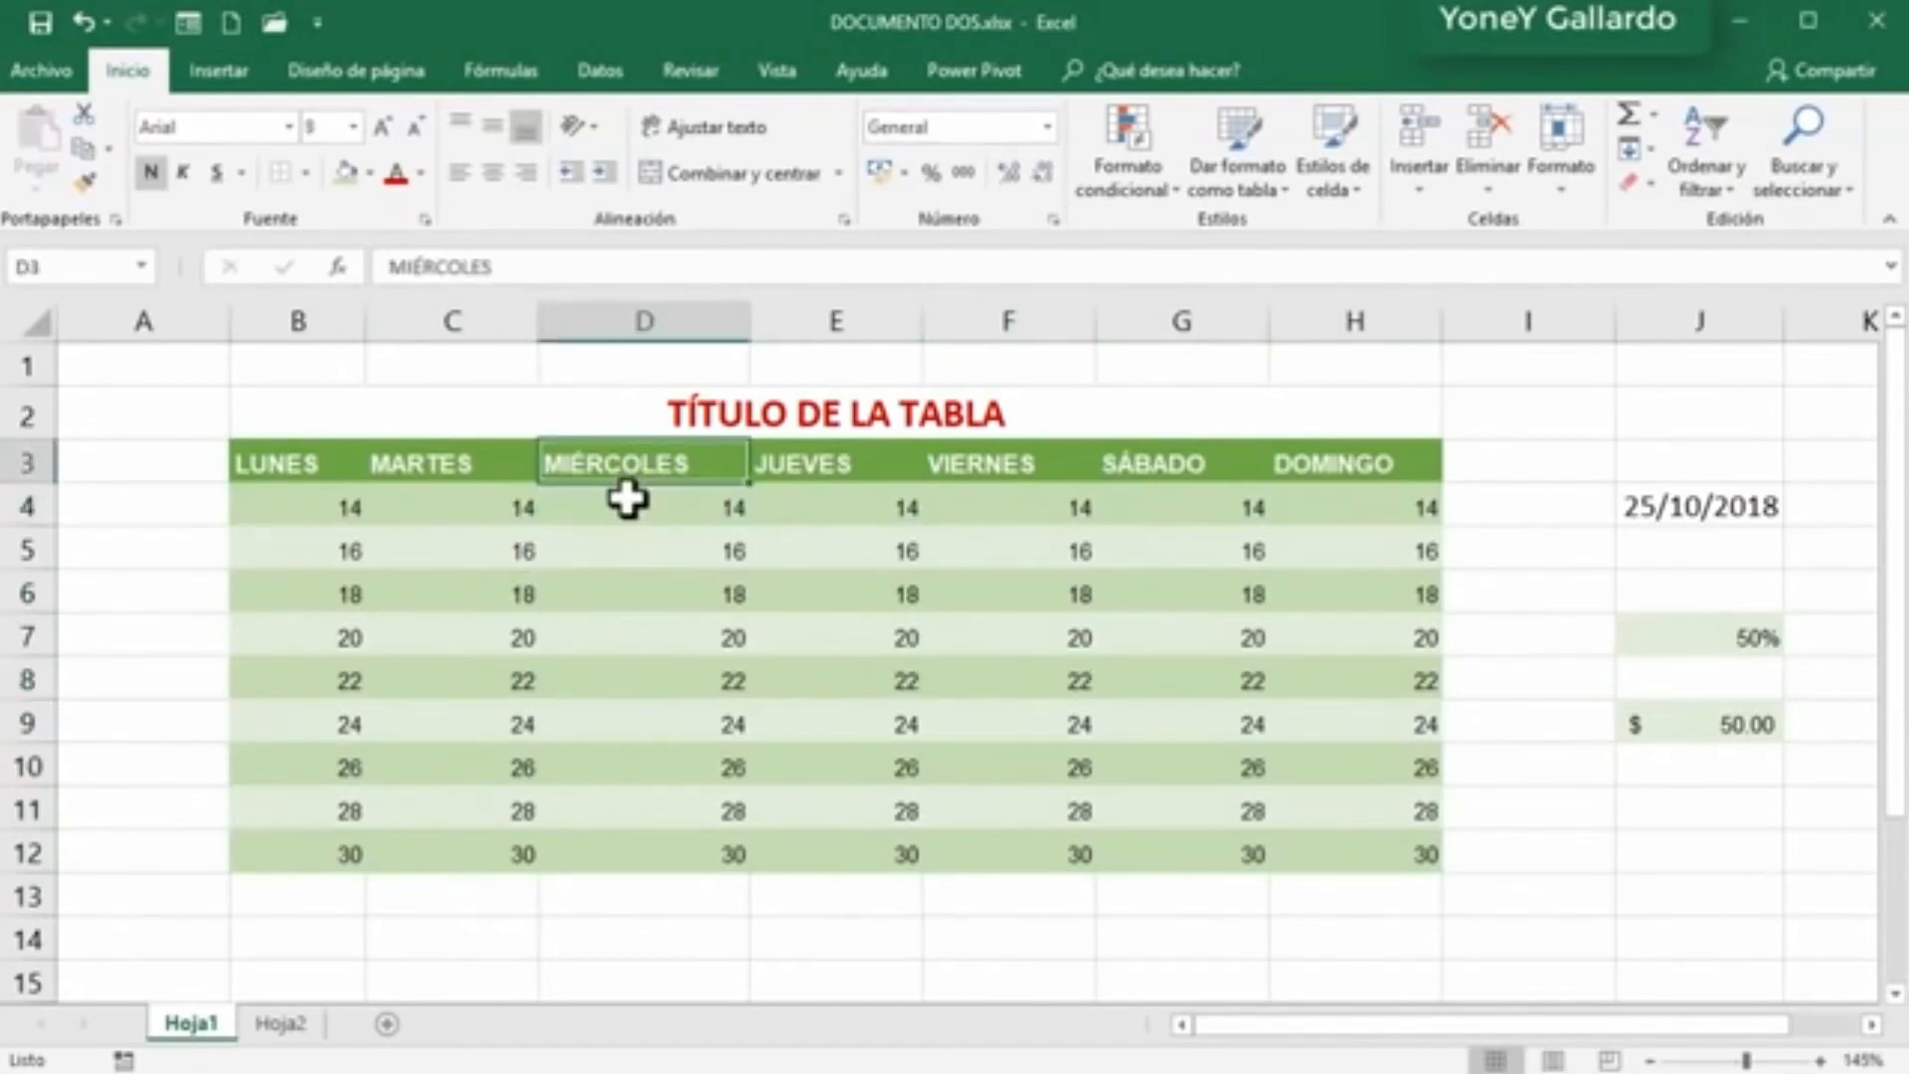
pyautogui.click(628, 502)
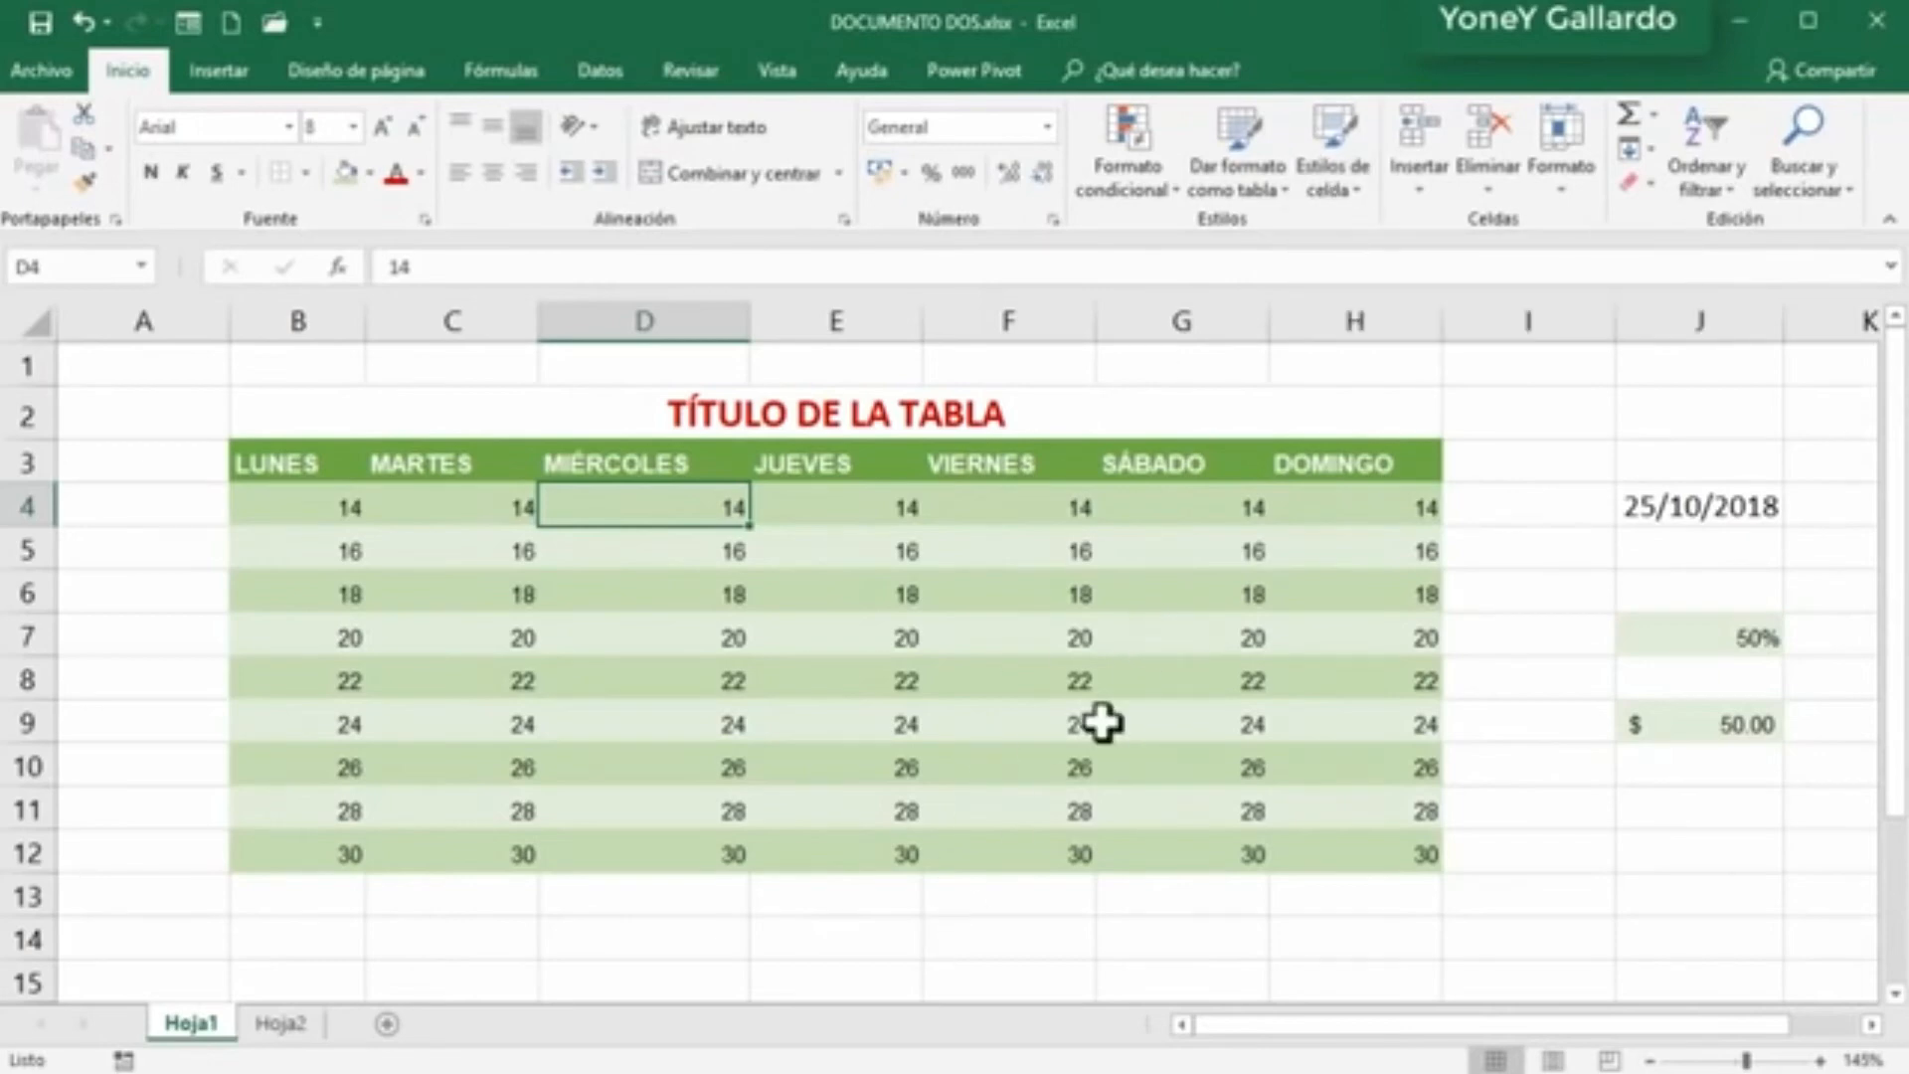
pyautogui.click(928, 952)
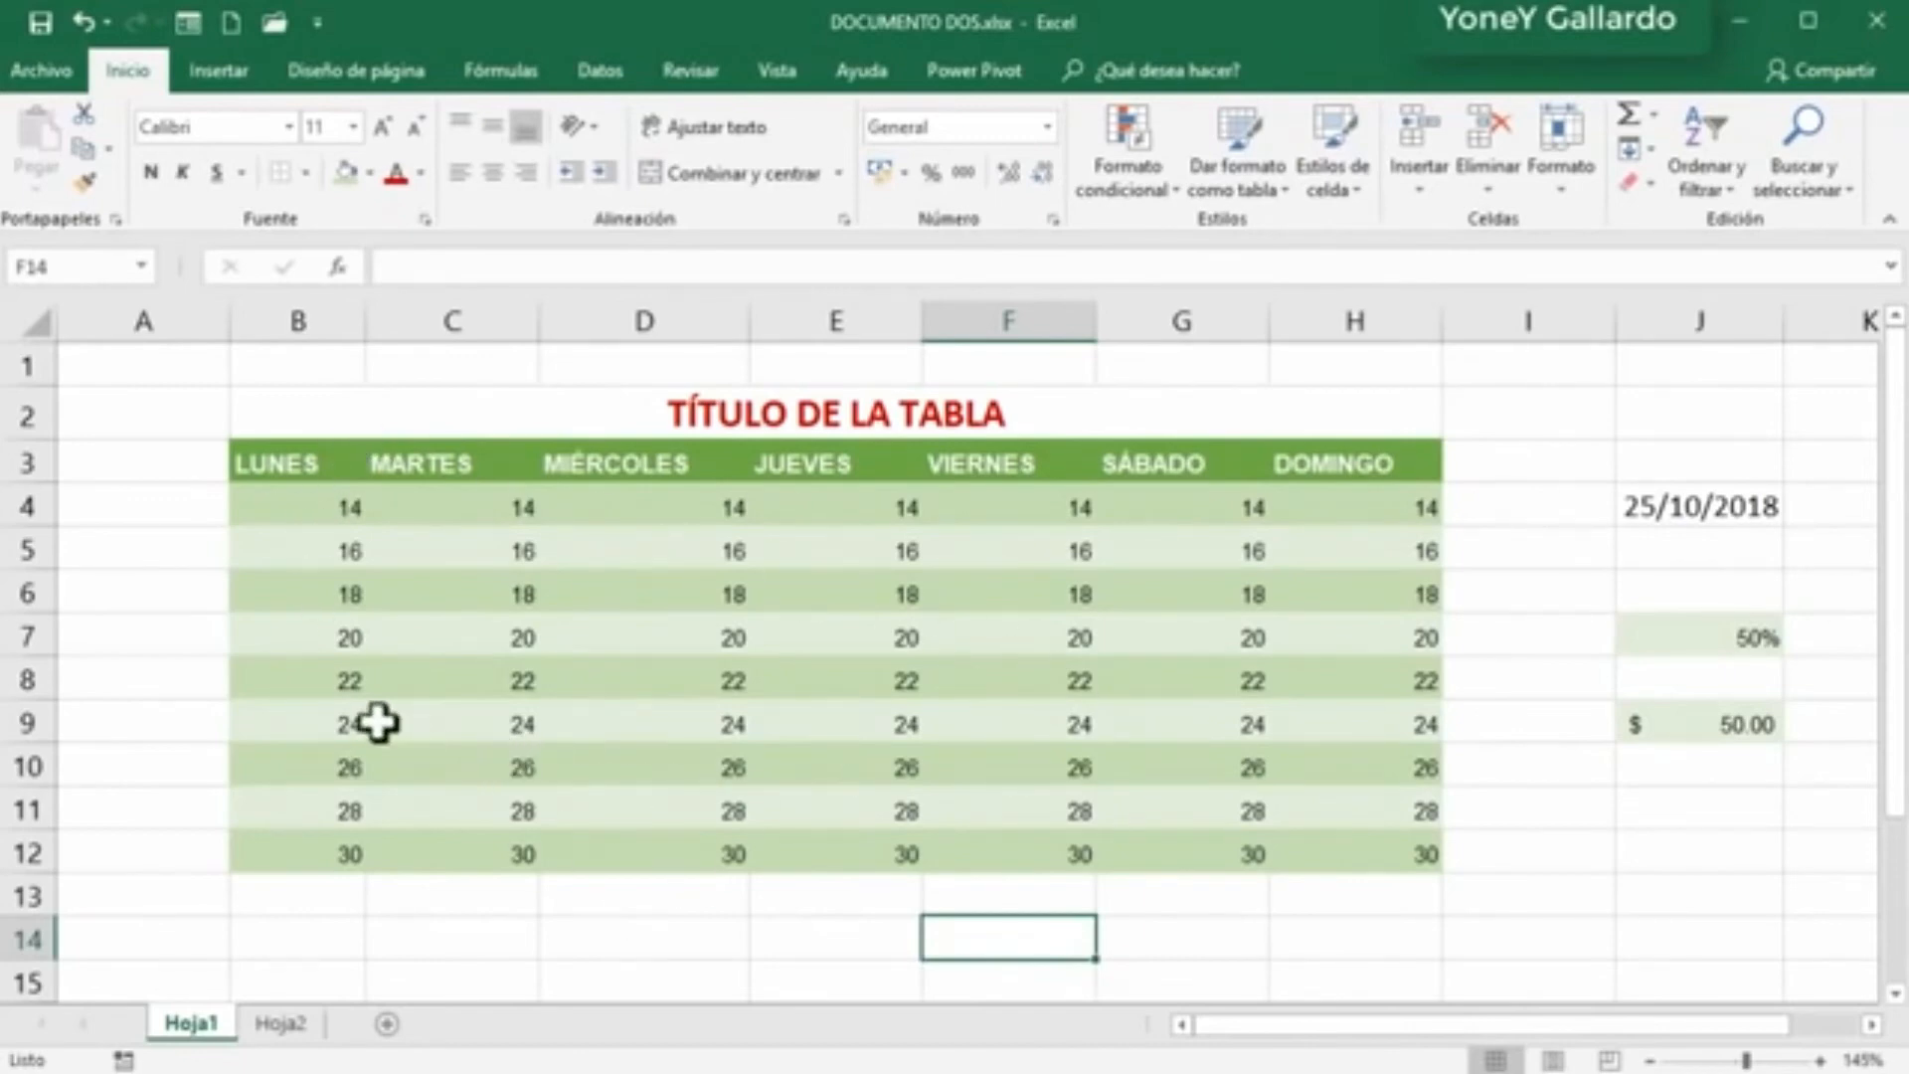
# Step: Copy the weekday table in B3:H12, leaving out its title row
pyautogui.click(328, 475)
pyautogui.moveTo(328, 475); pyautogui.dragTo(1347, 850)
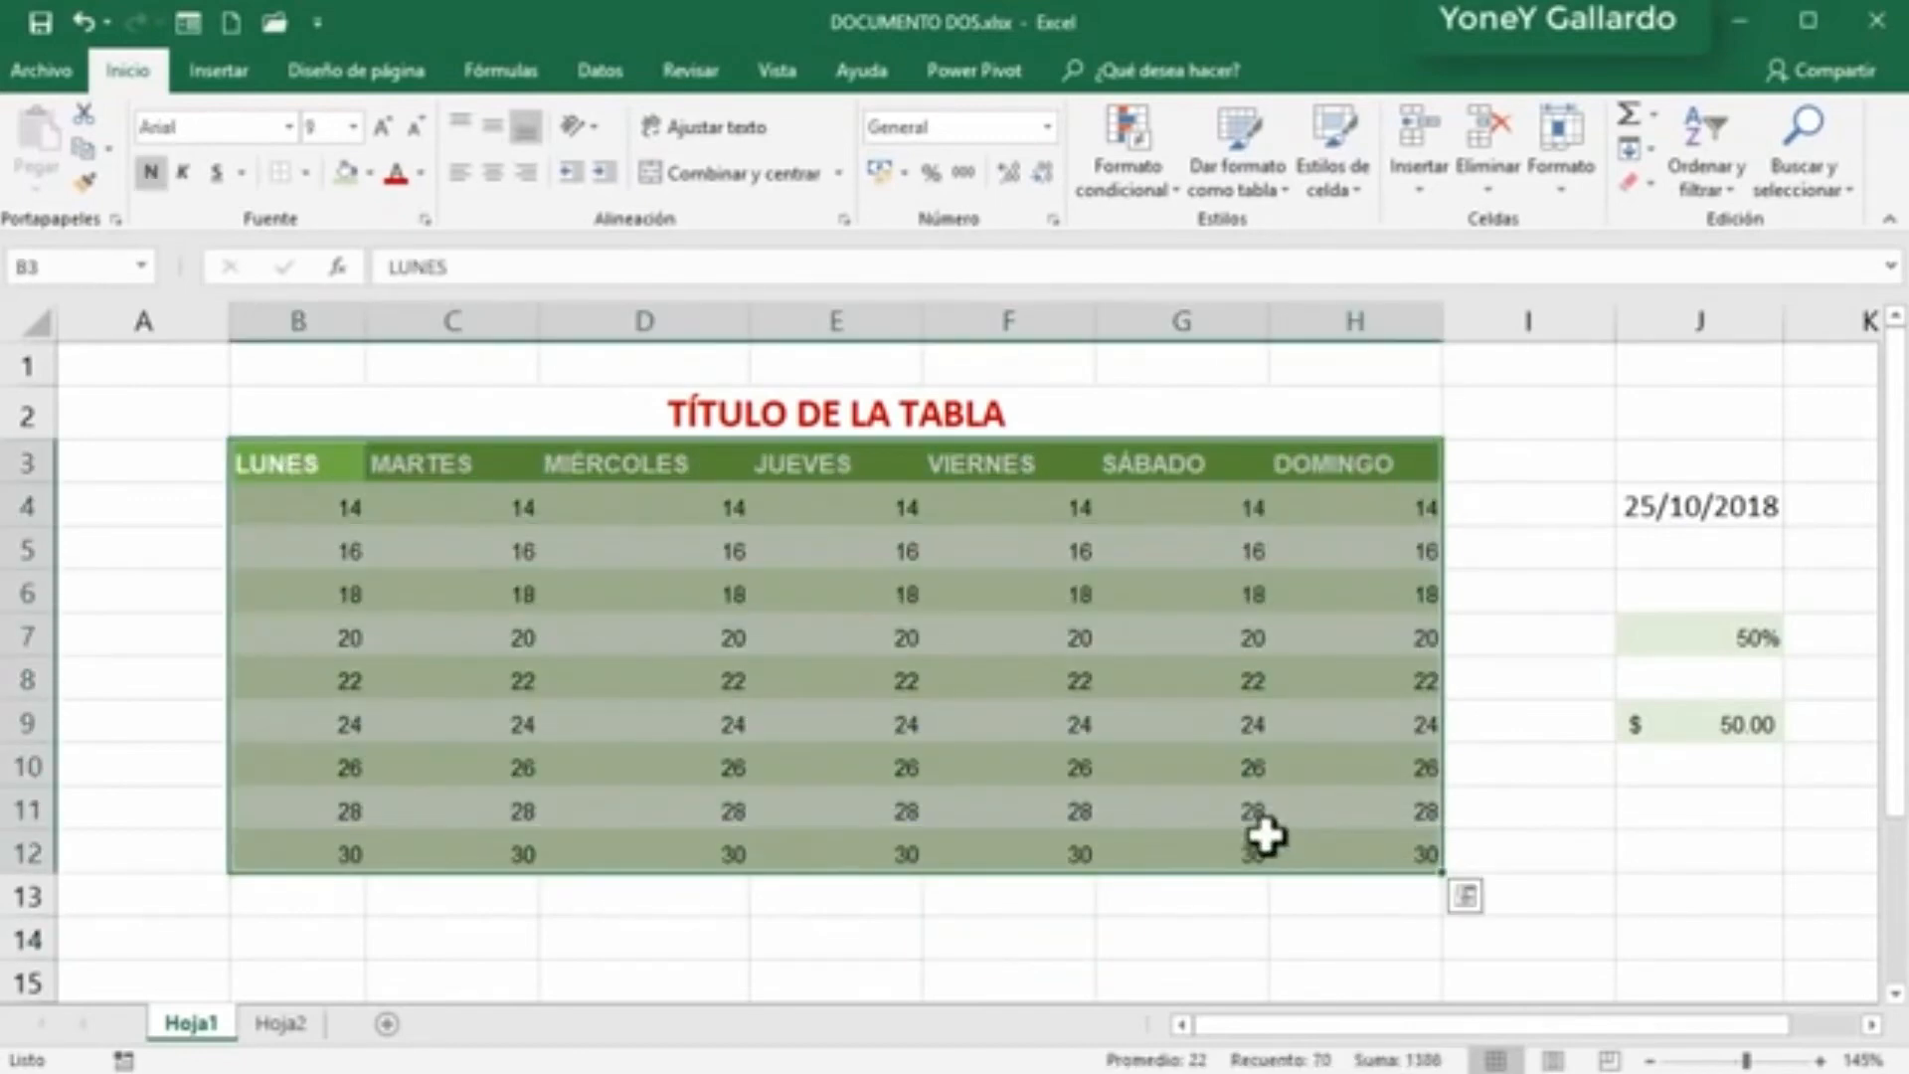
pyautogui.click(85, 147)
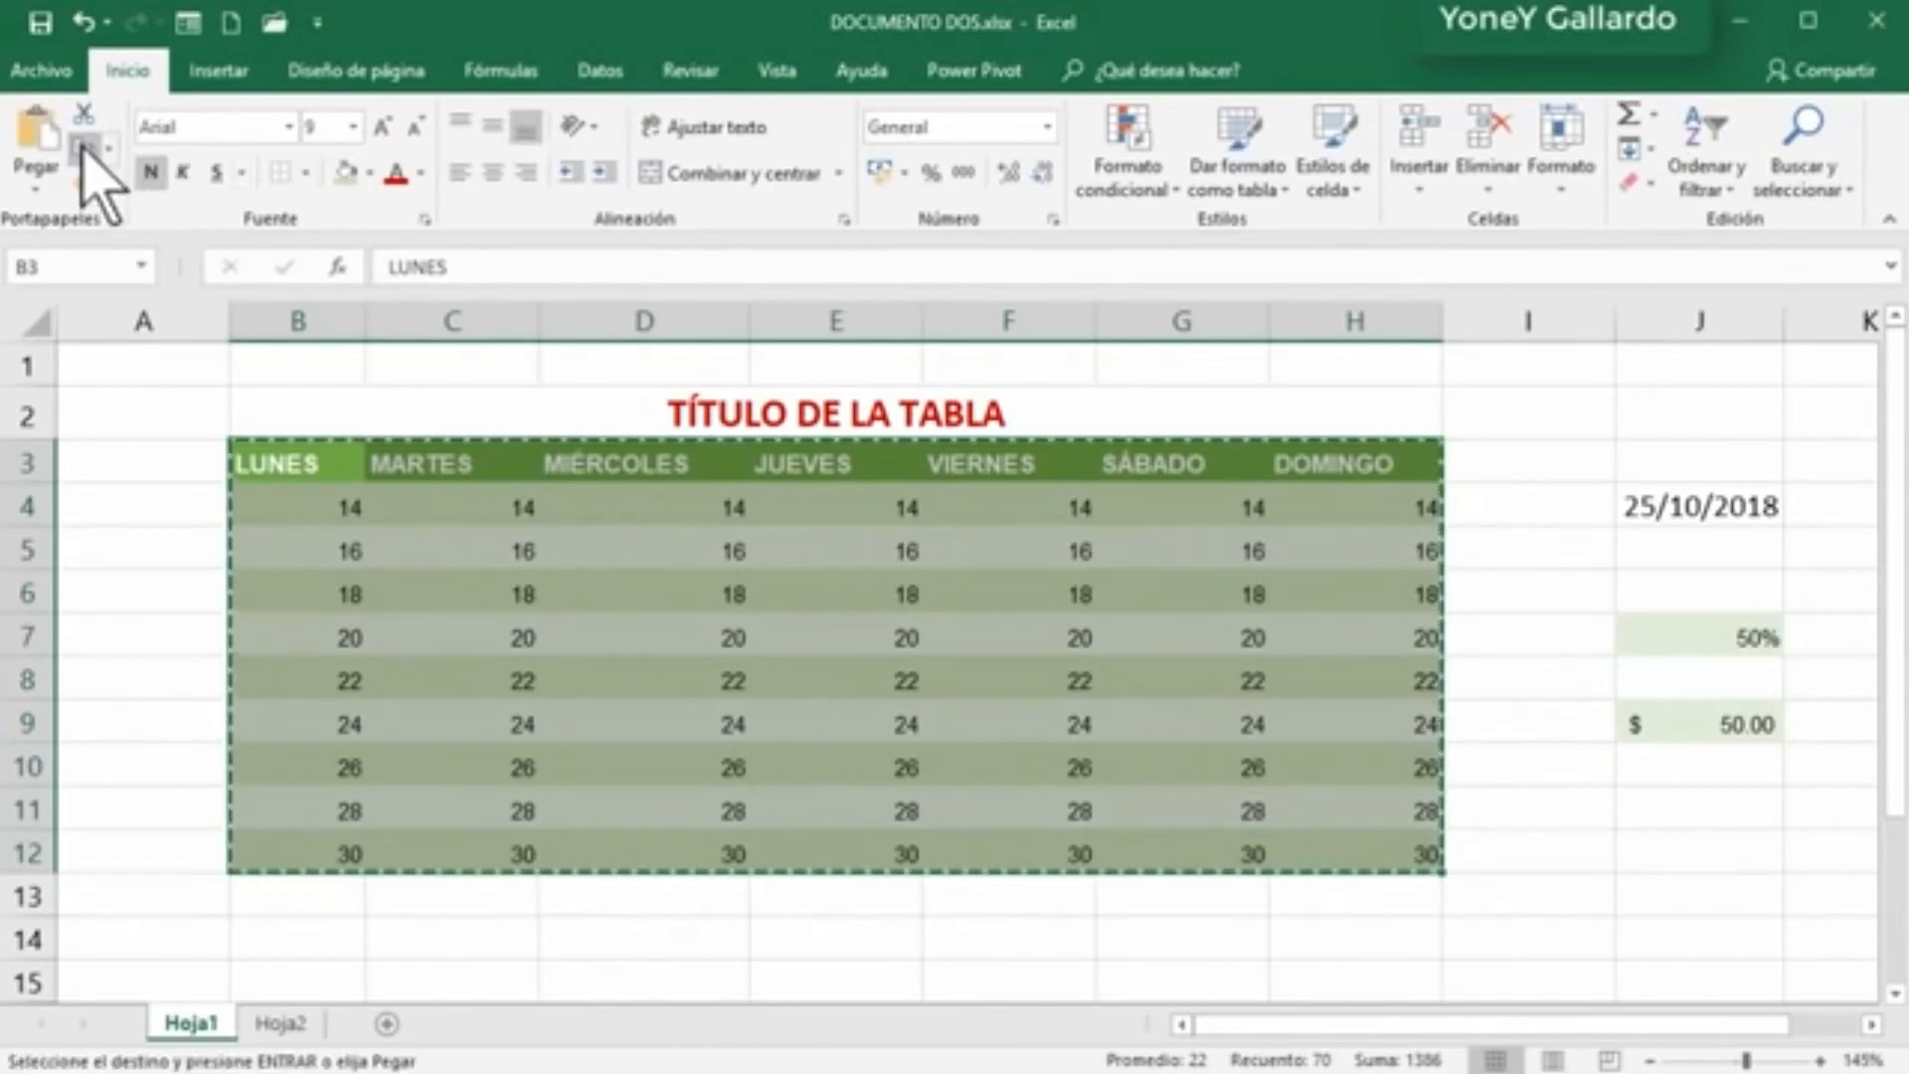
# Step: Clear the old data in C2:F9 on sheet Hoja2 and select cell B2 as the destination
pyautogui.click(279, 1023)
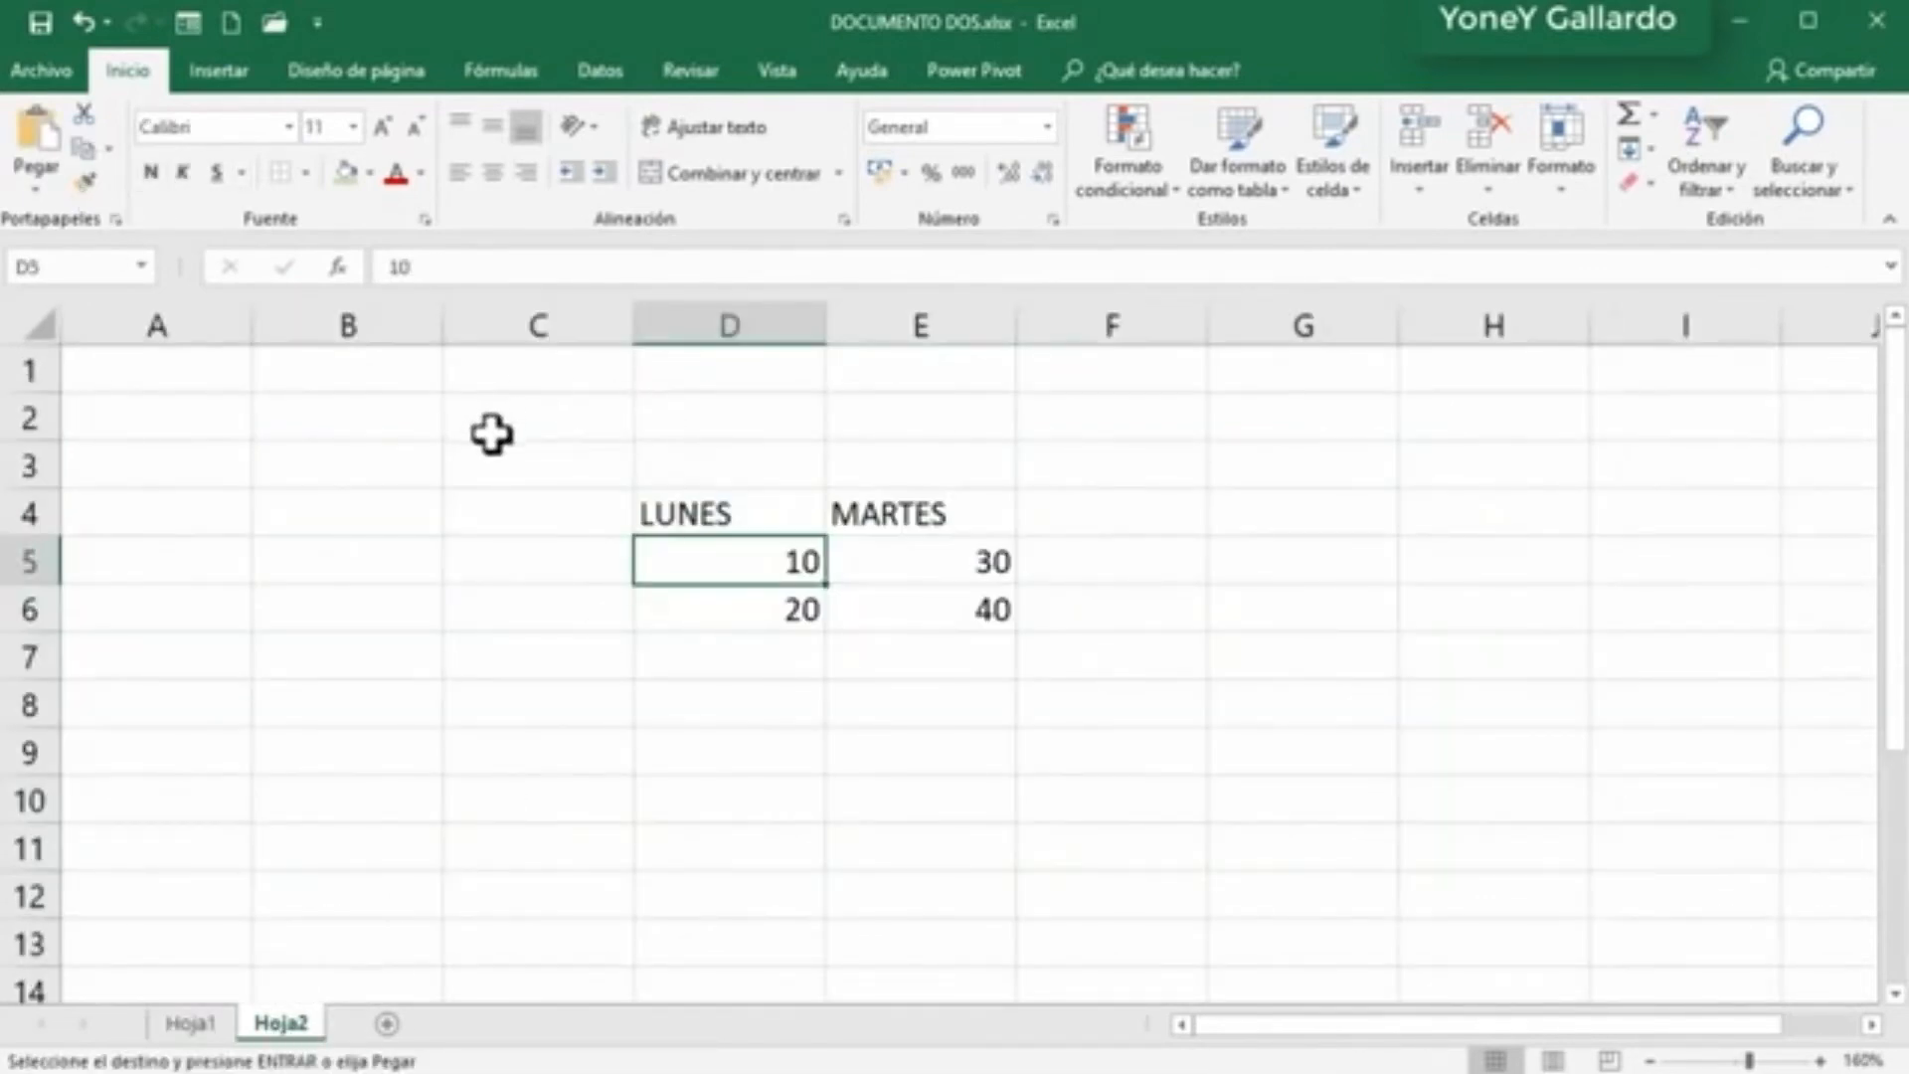
pyautogui.moveTo(492, 433); pyautogui.dragTo(1014, 767)
pyautogui.press('Delete')
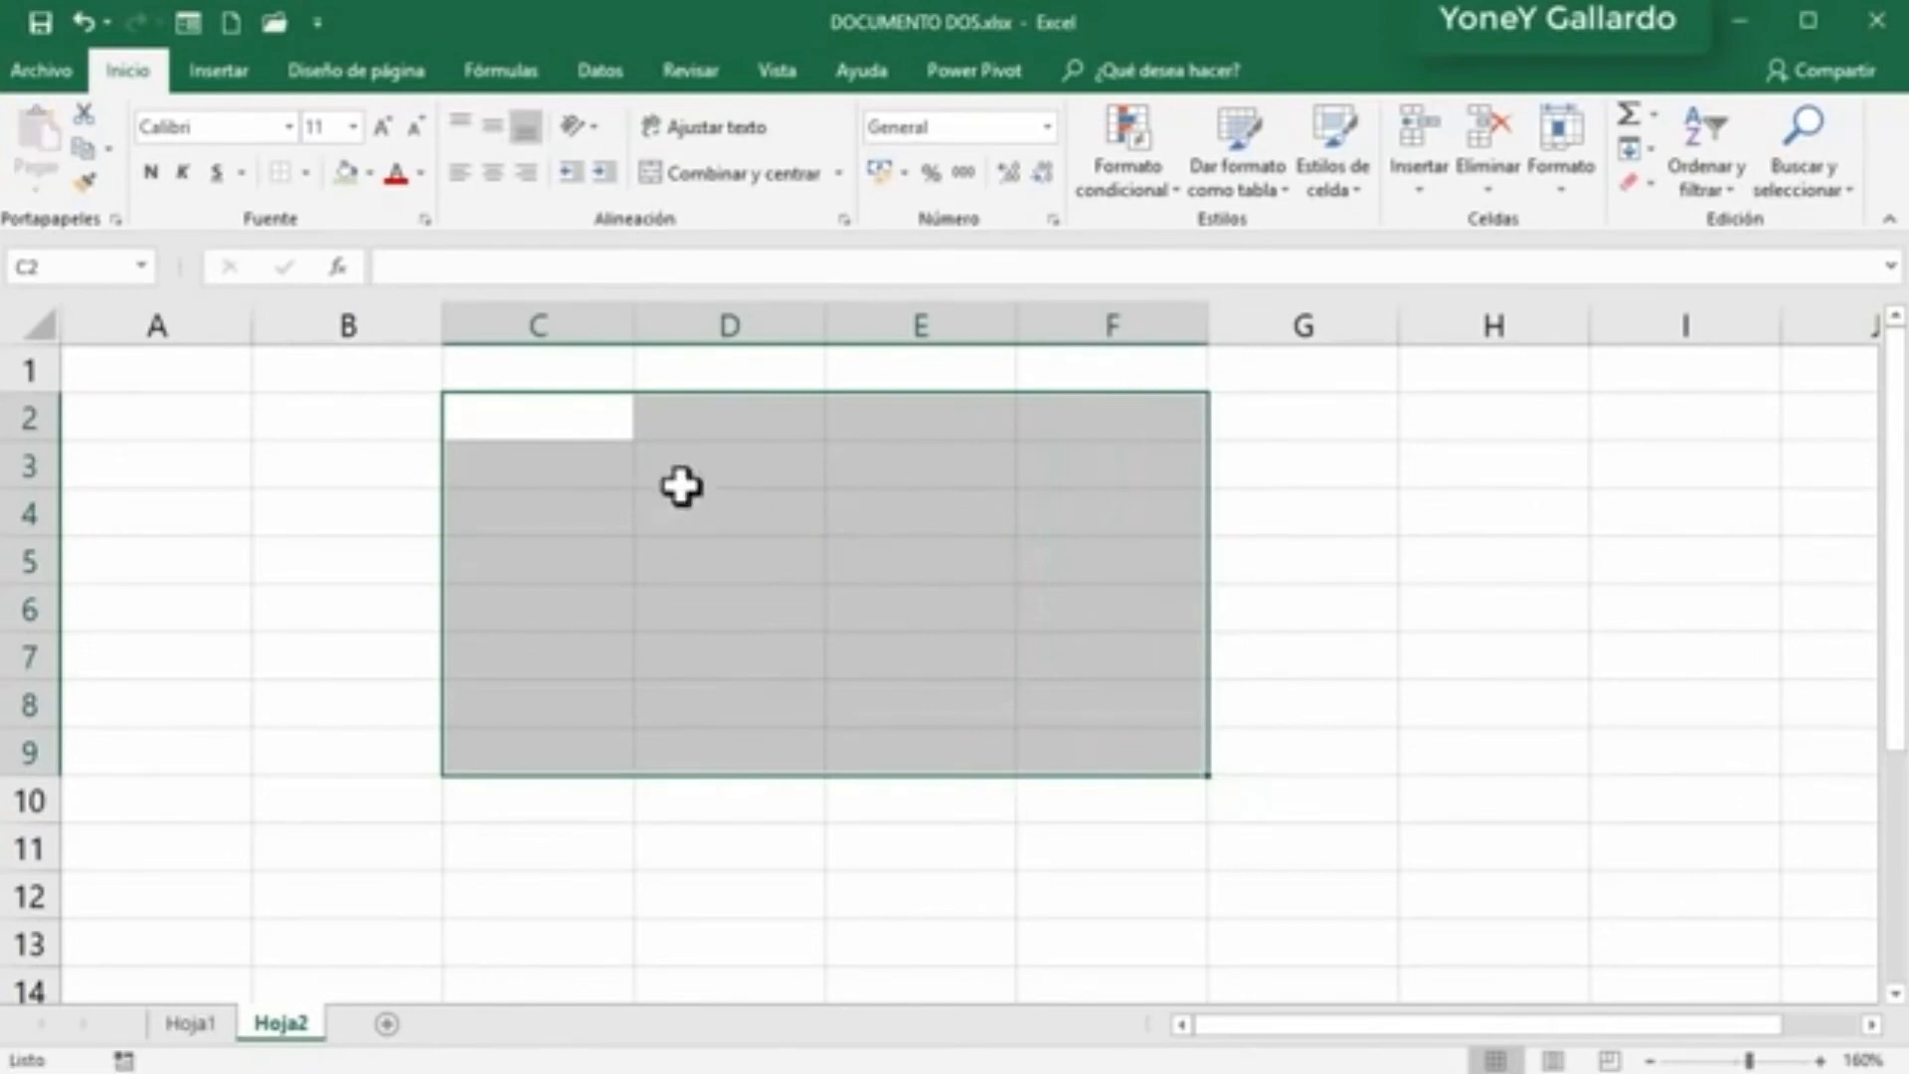
pyautogui.click(301, 430)
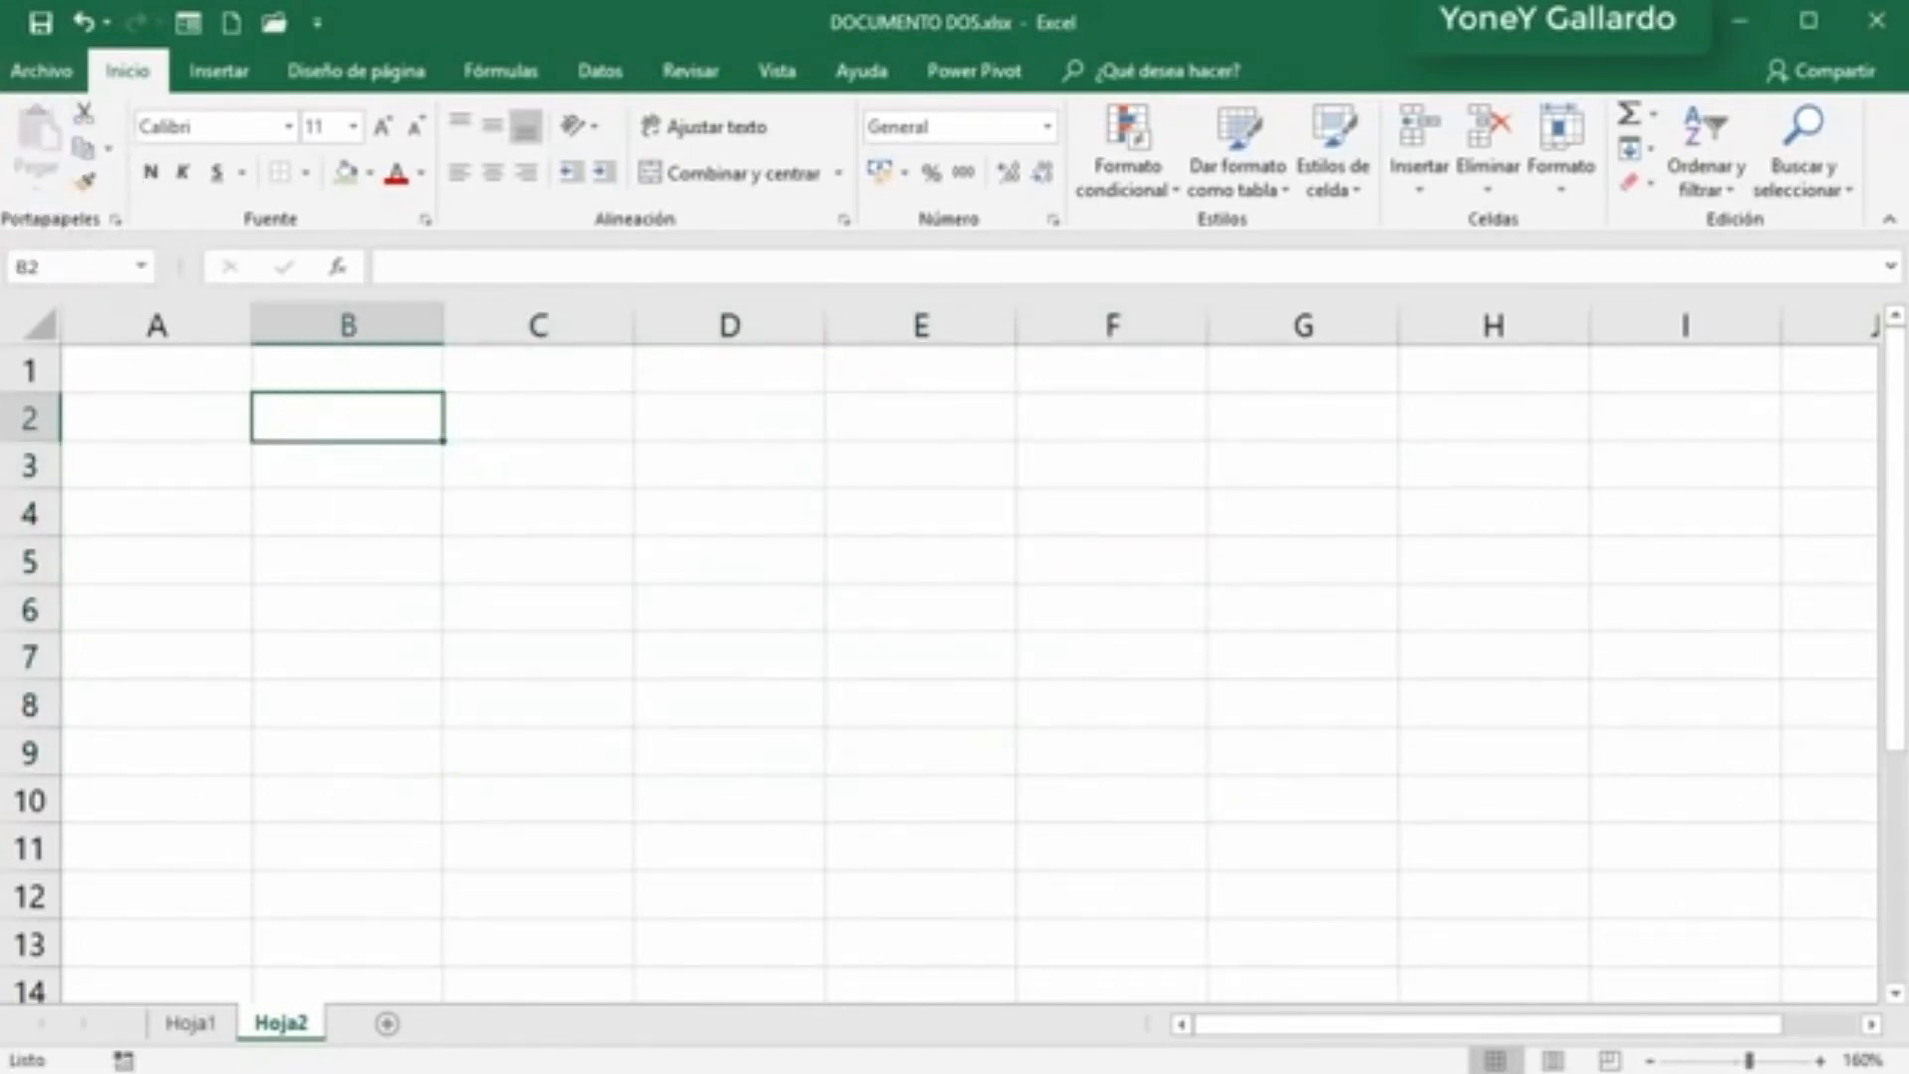
# Step: Copy the weekday table B3:H12 from Hoja1 and paste only its values at B2 on Hoja2 with Paste Special
pyautogui.click(182, 1016)
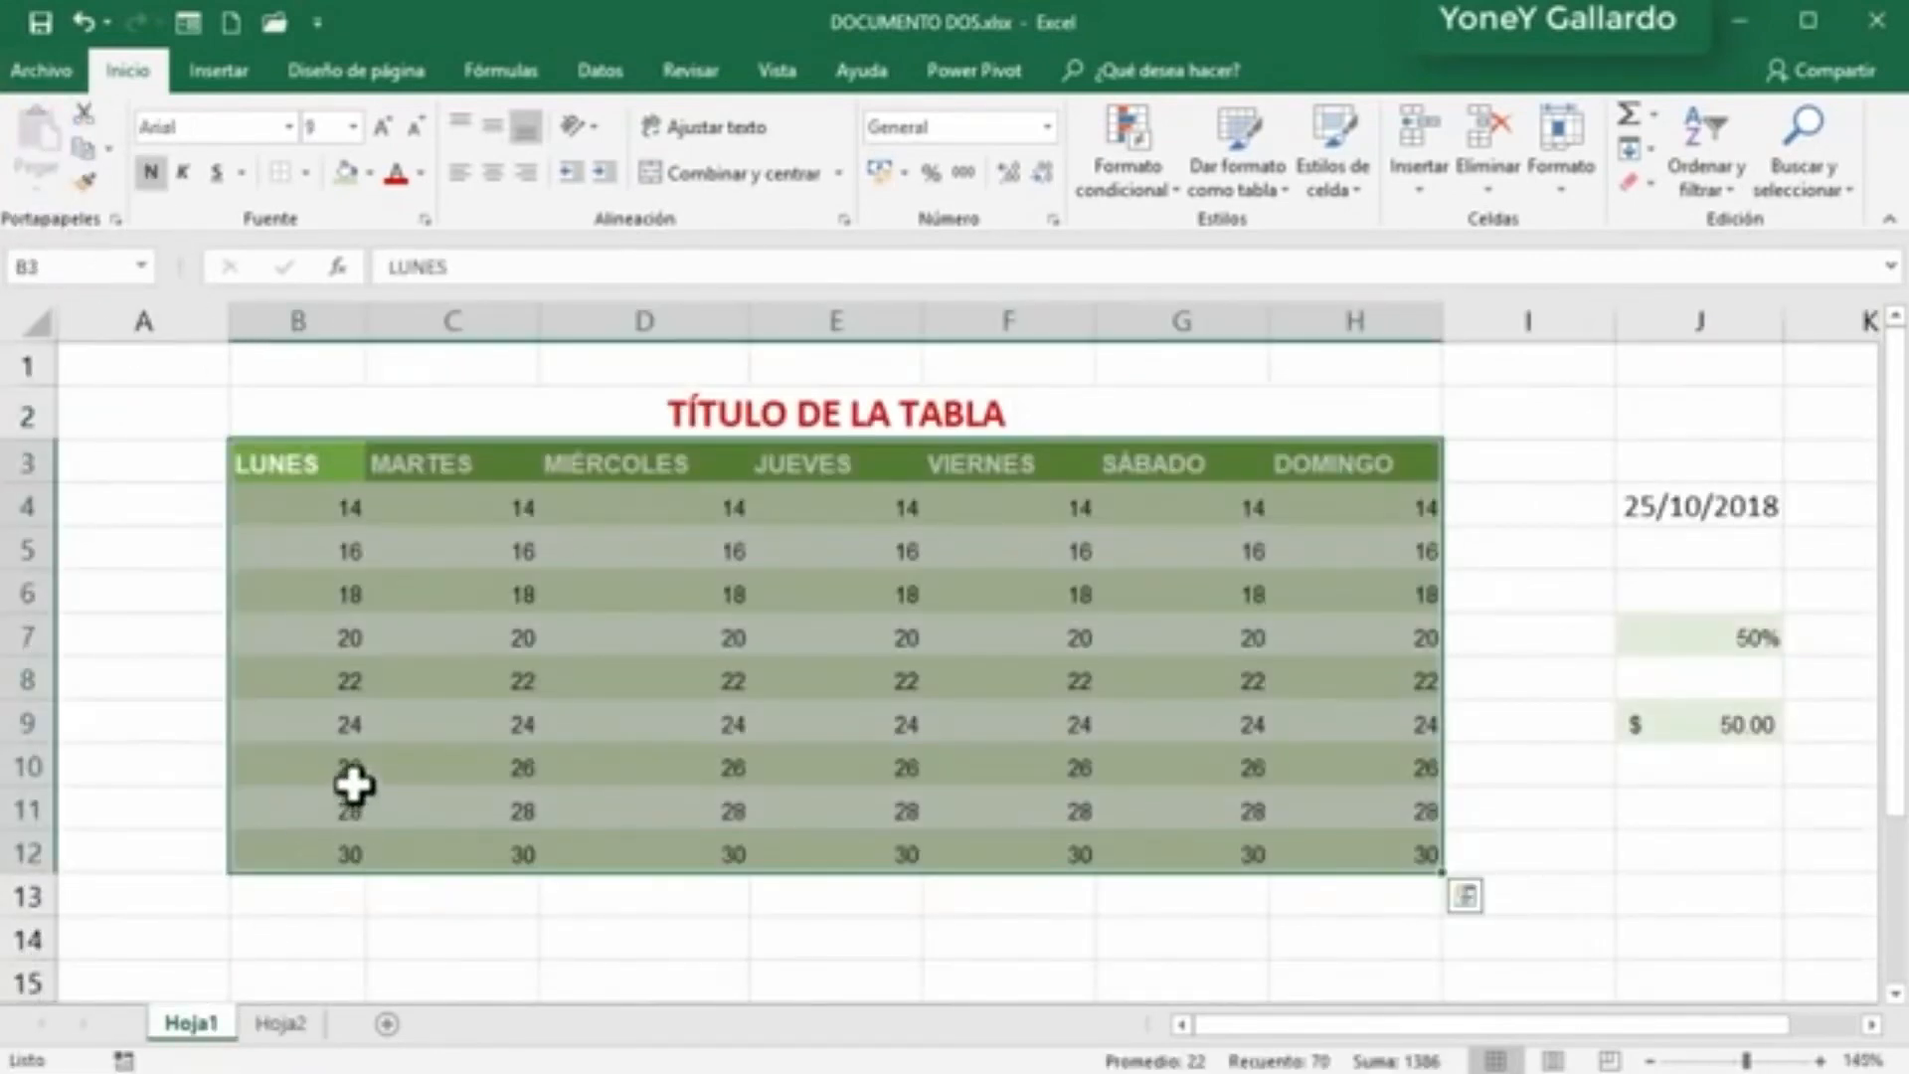
pyautogui.click(84, 149)
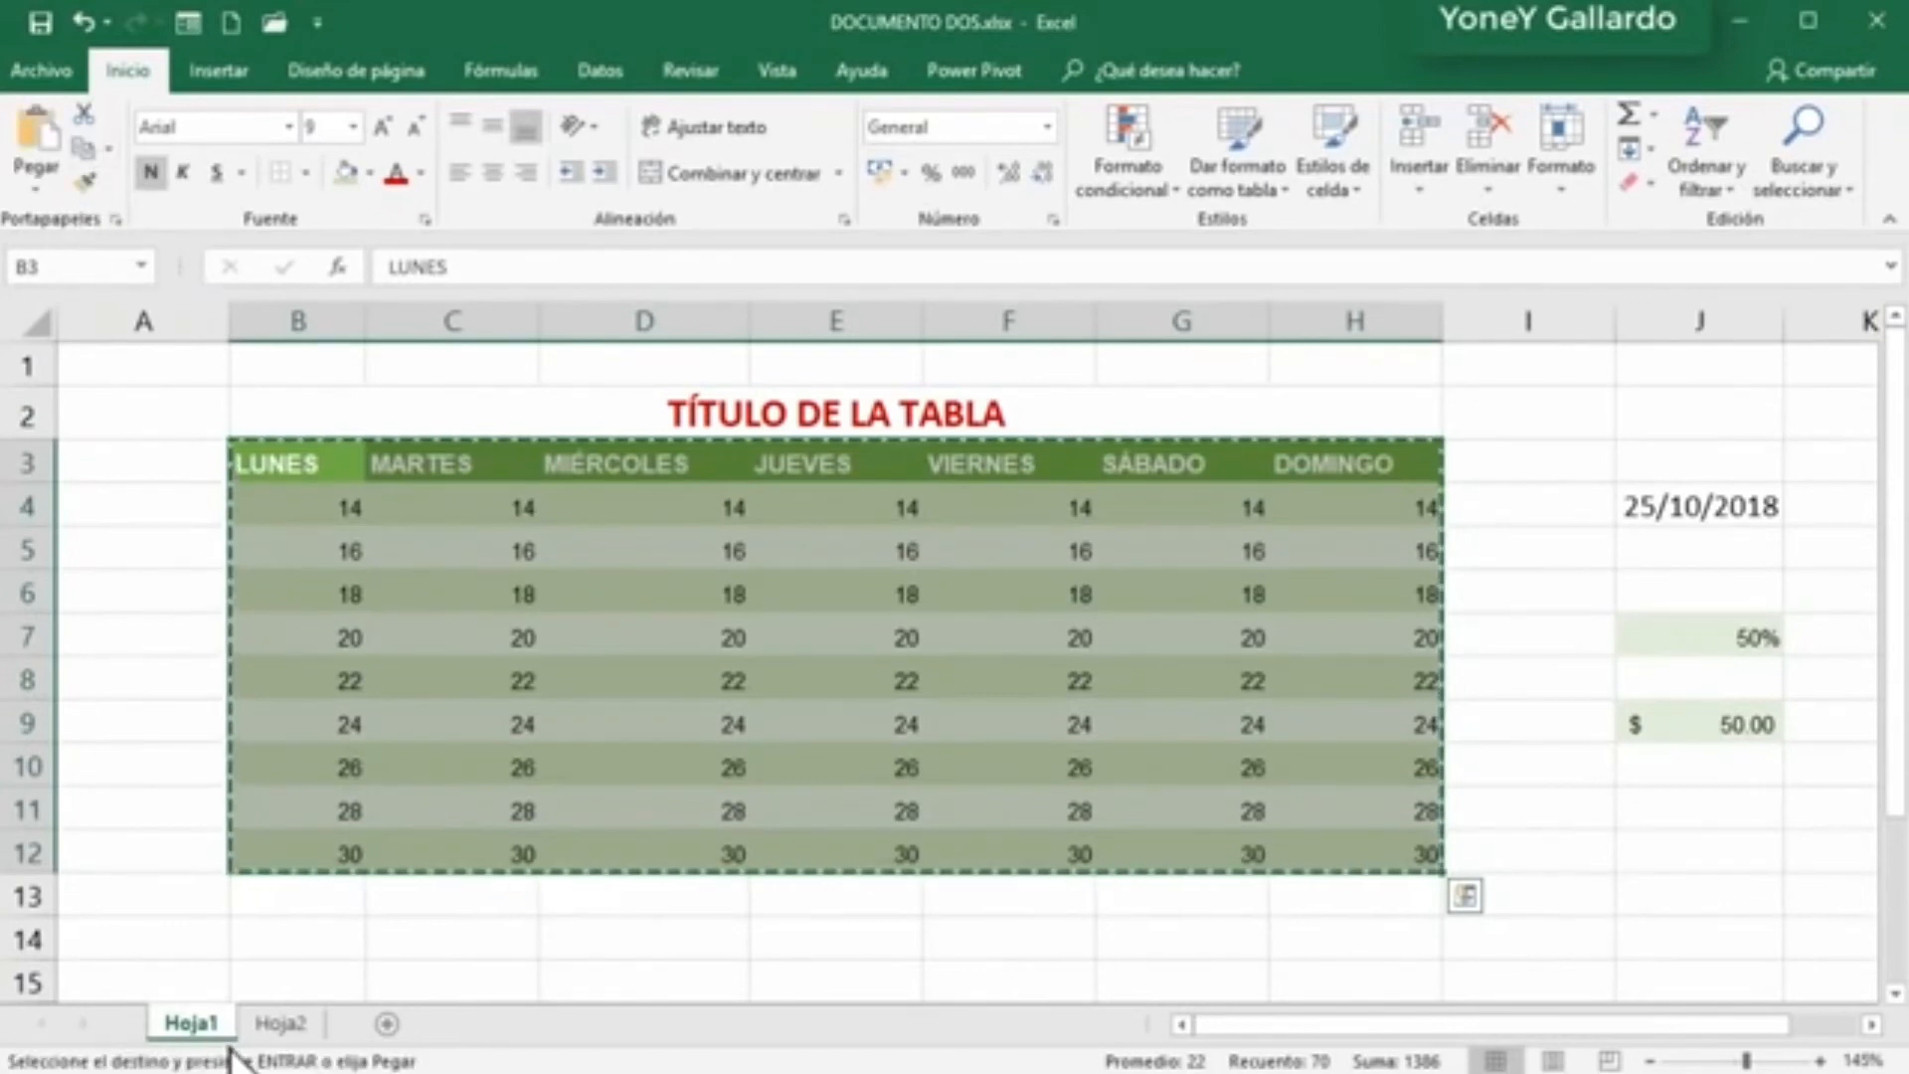
pyautogui.click(281, 1022)
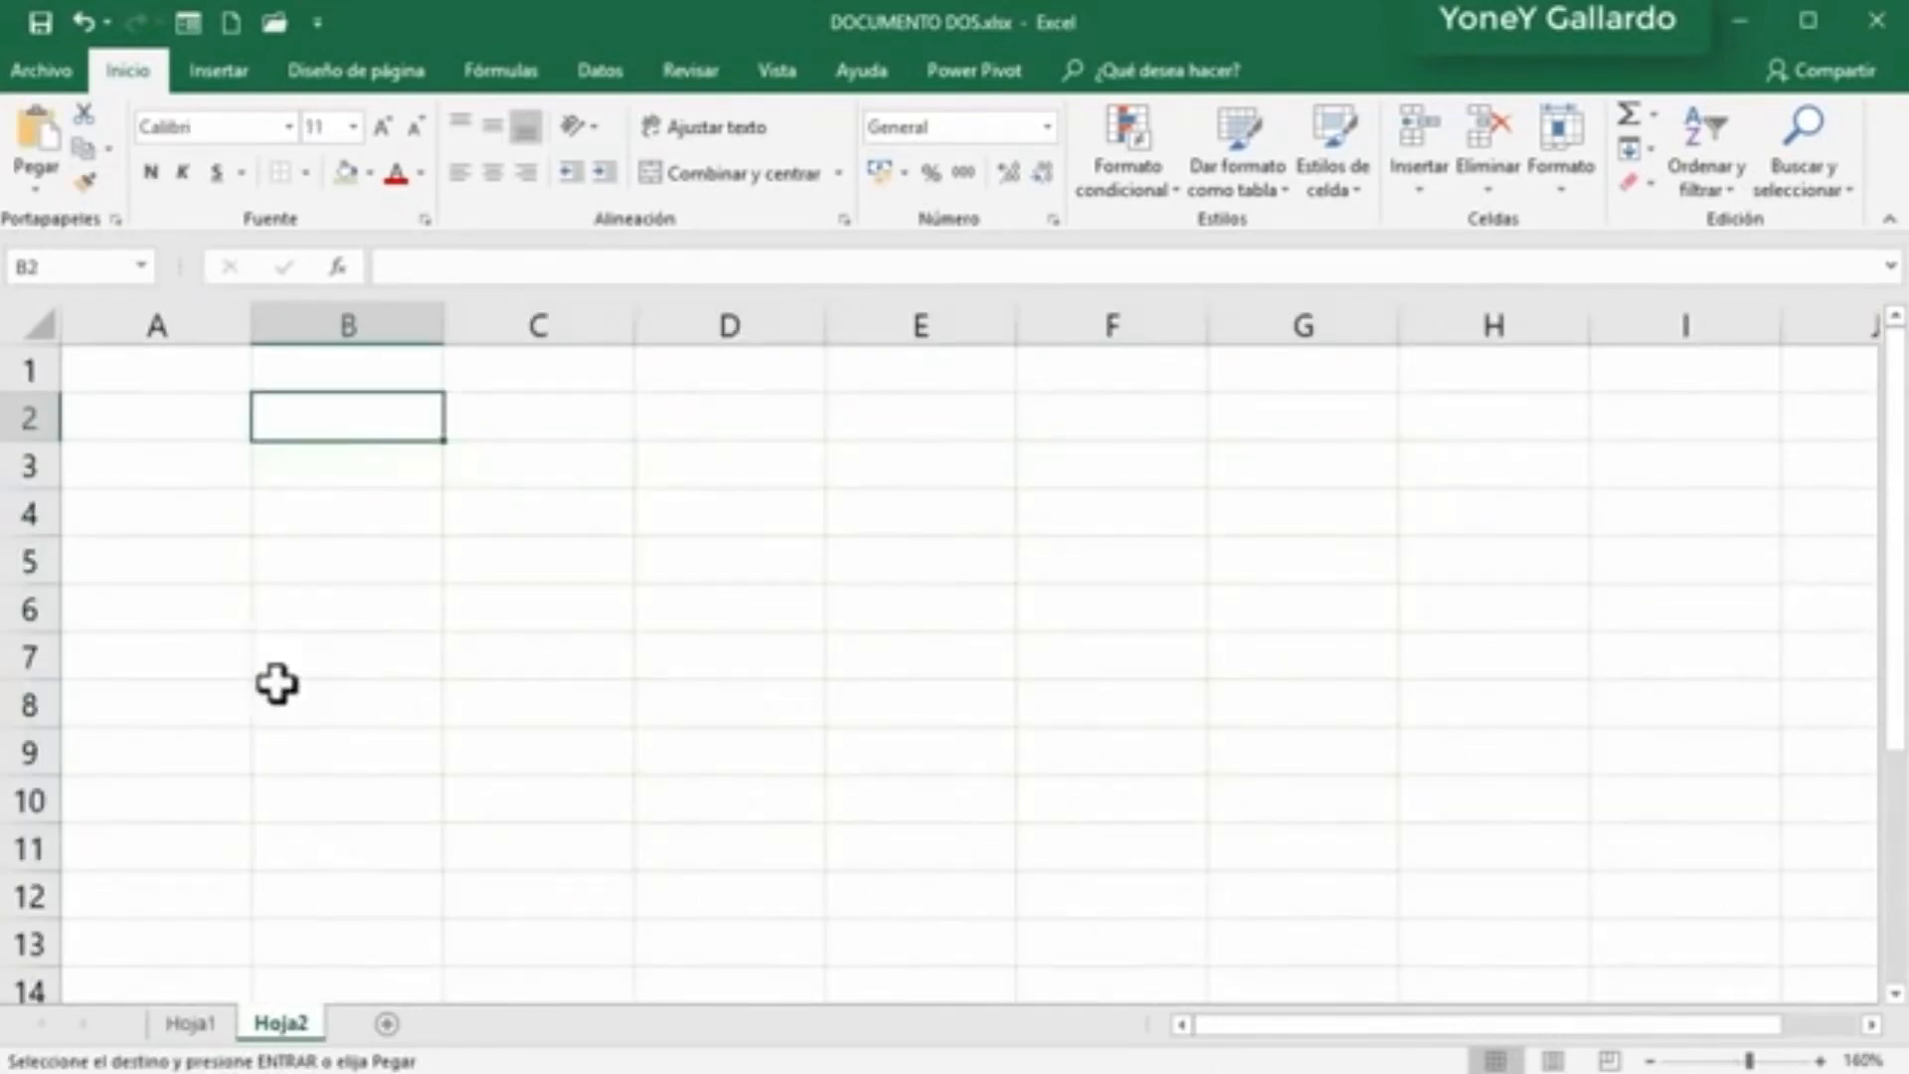
pyautogui.click(27, 196)
pyautogui.click(114, 505)
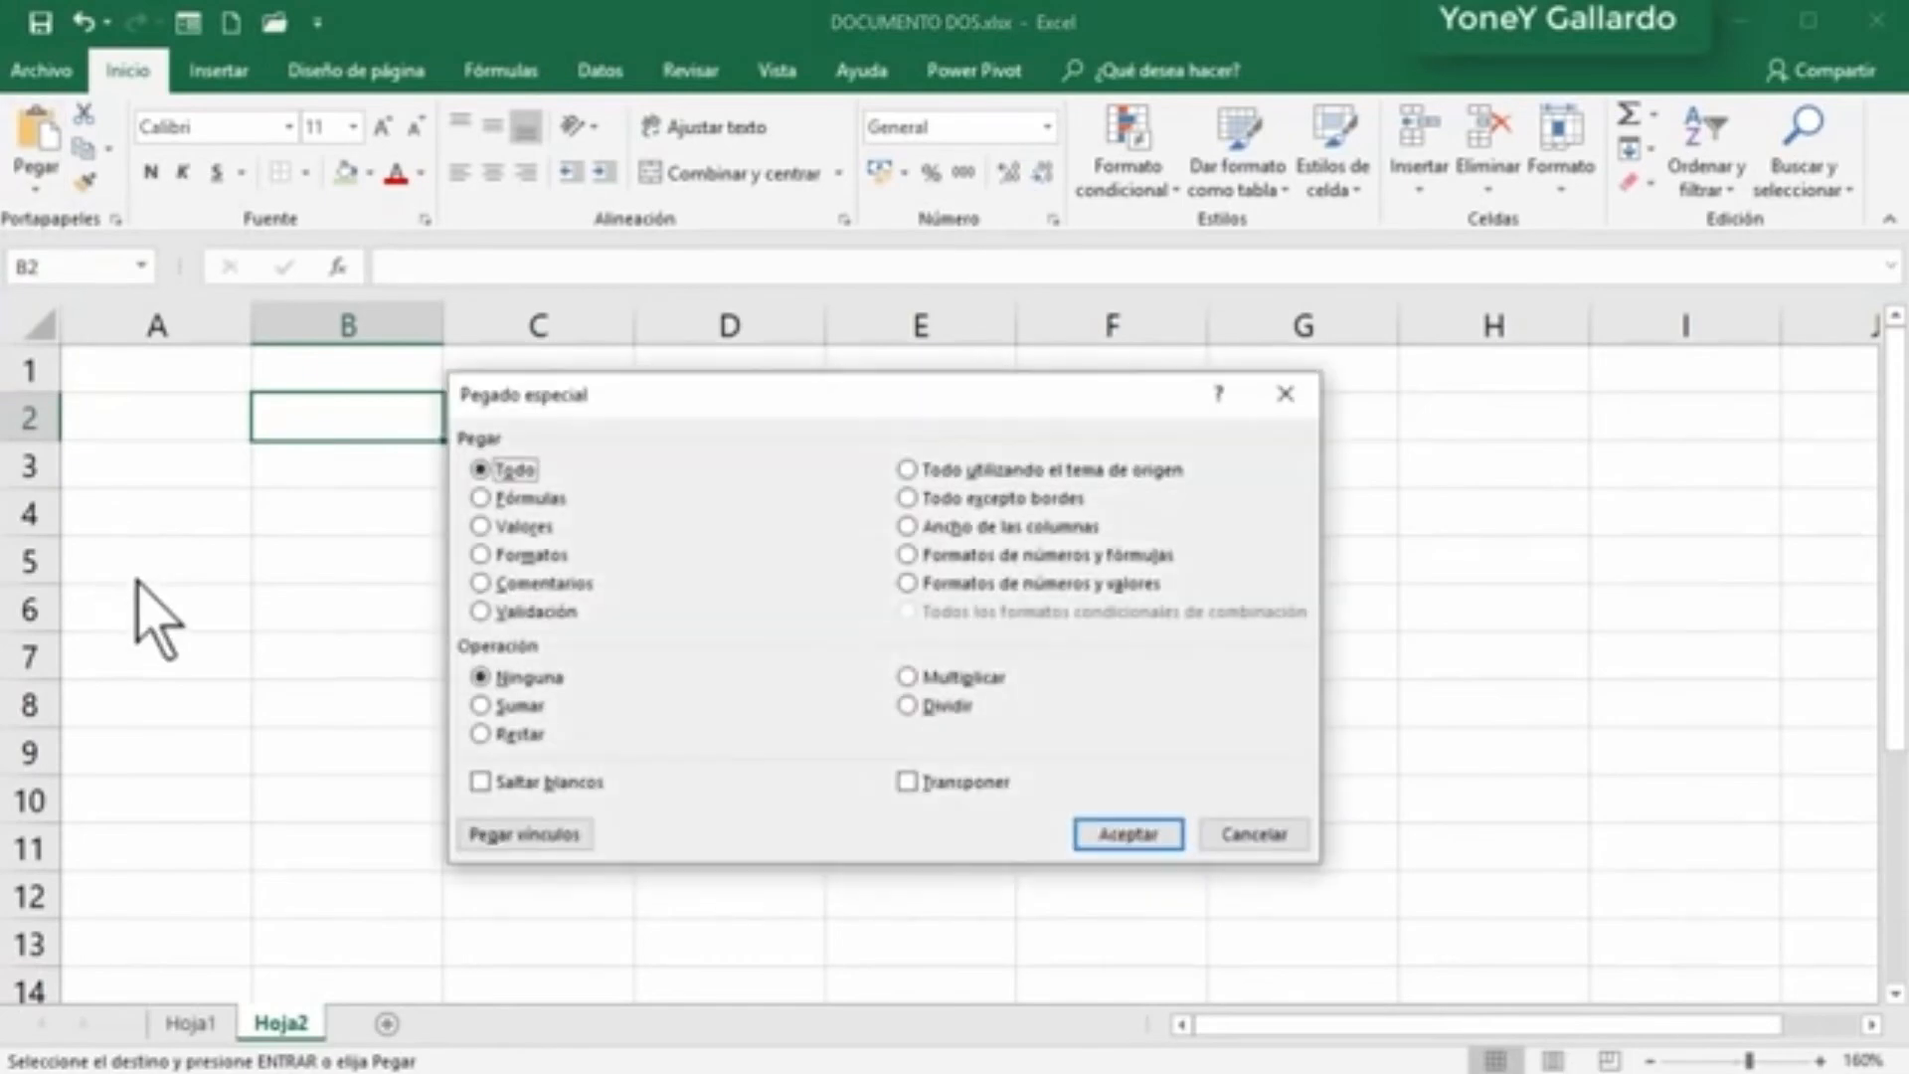
pyautogui.click(514, 530)
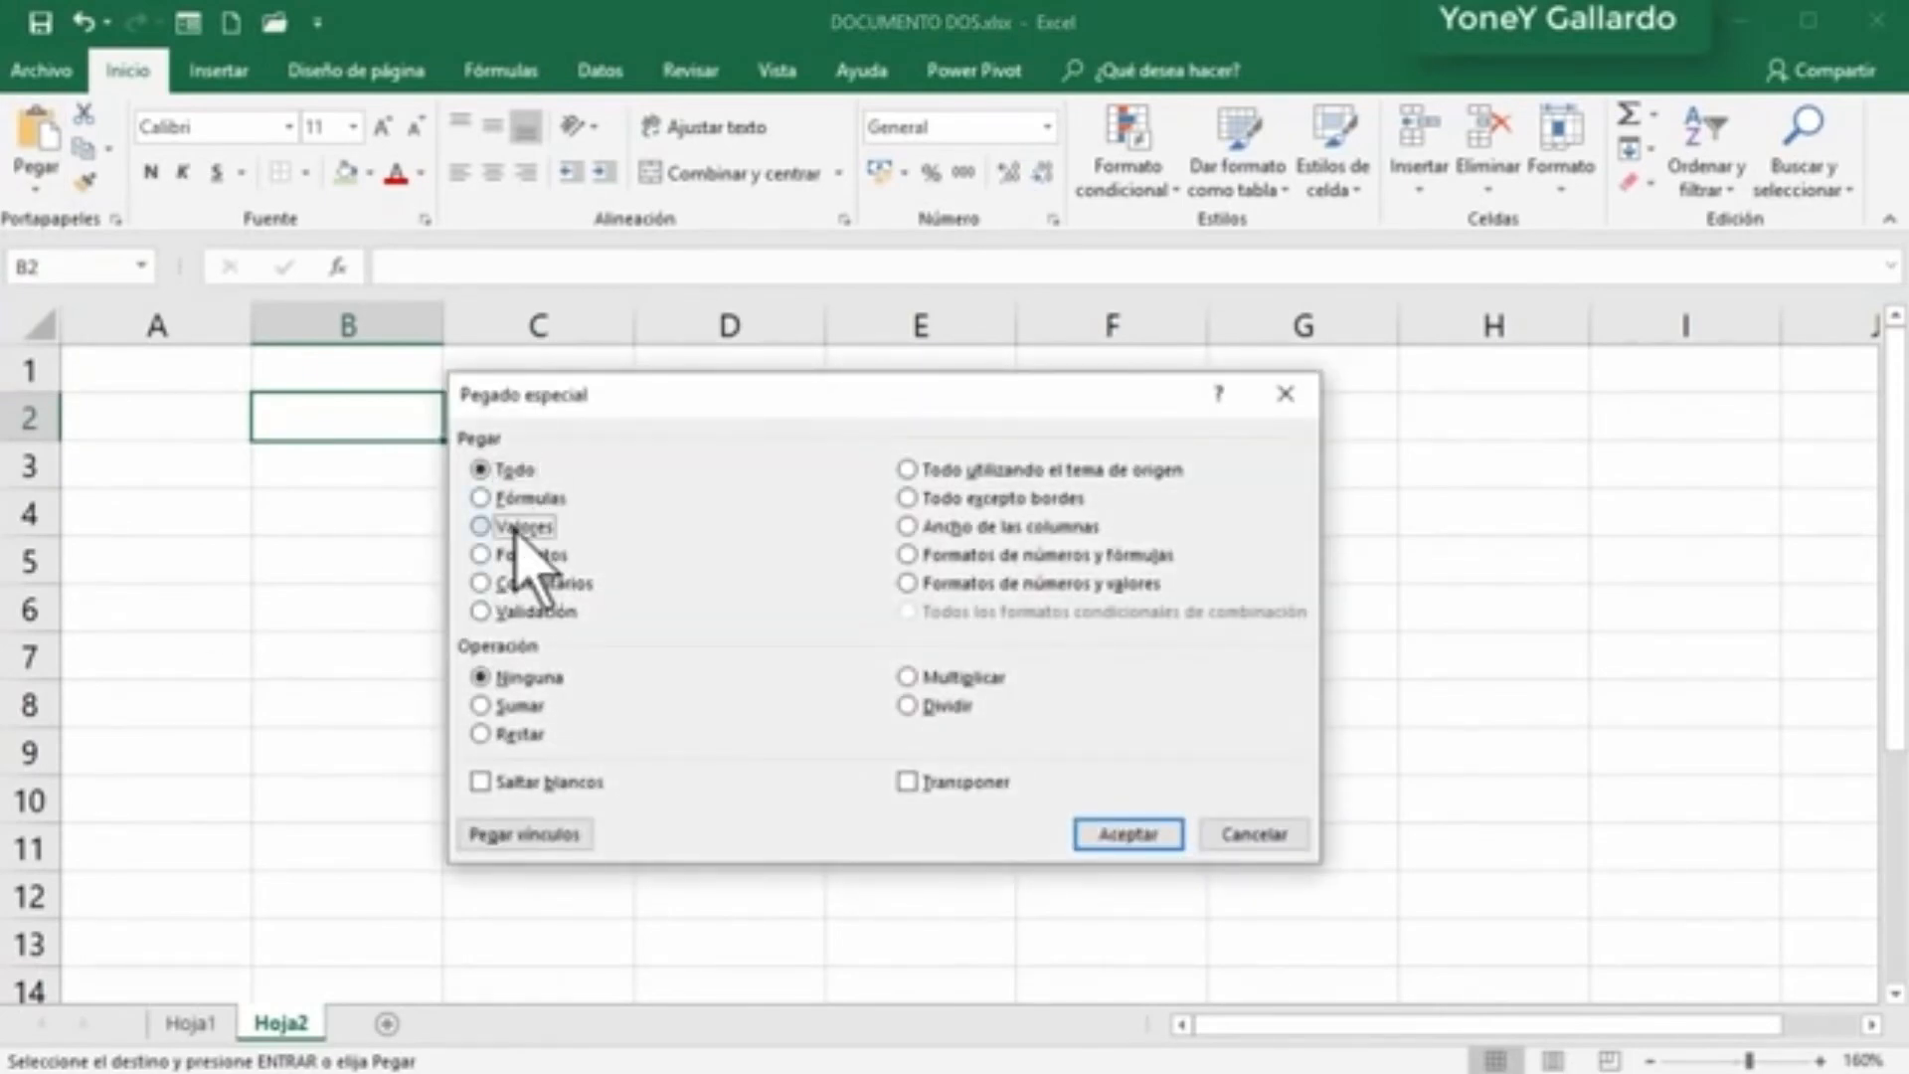
pyautogui.click(1134, 833)
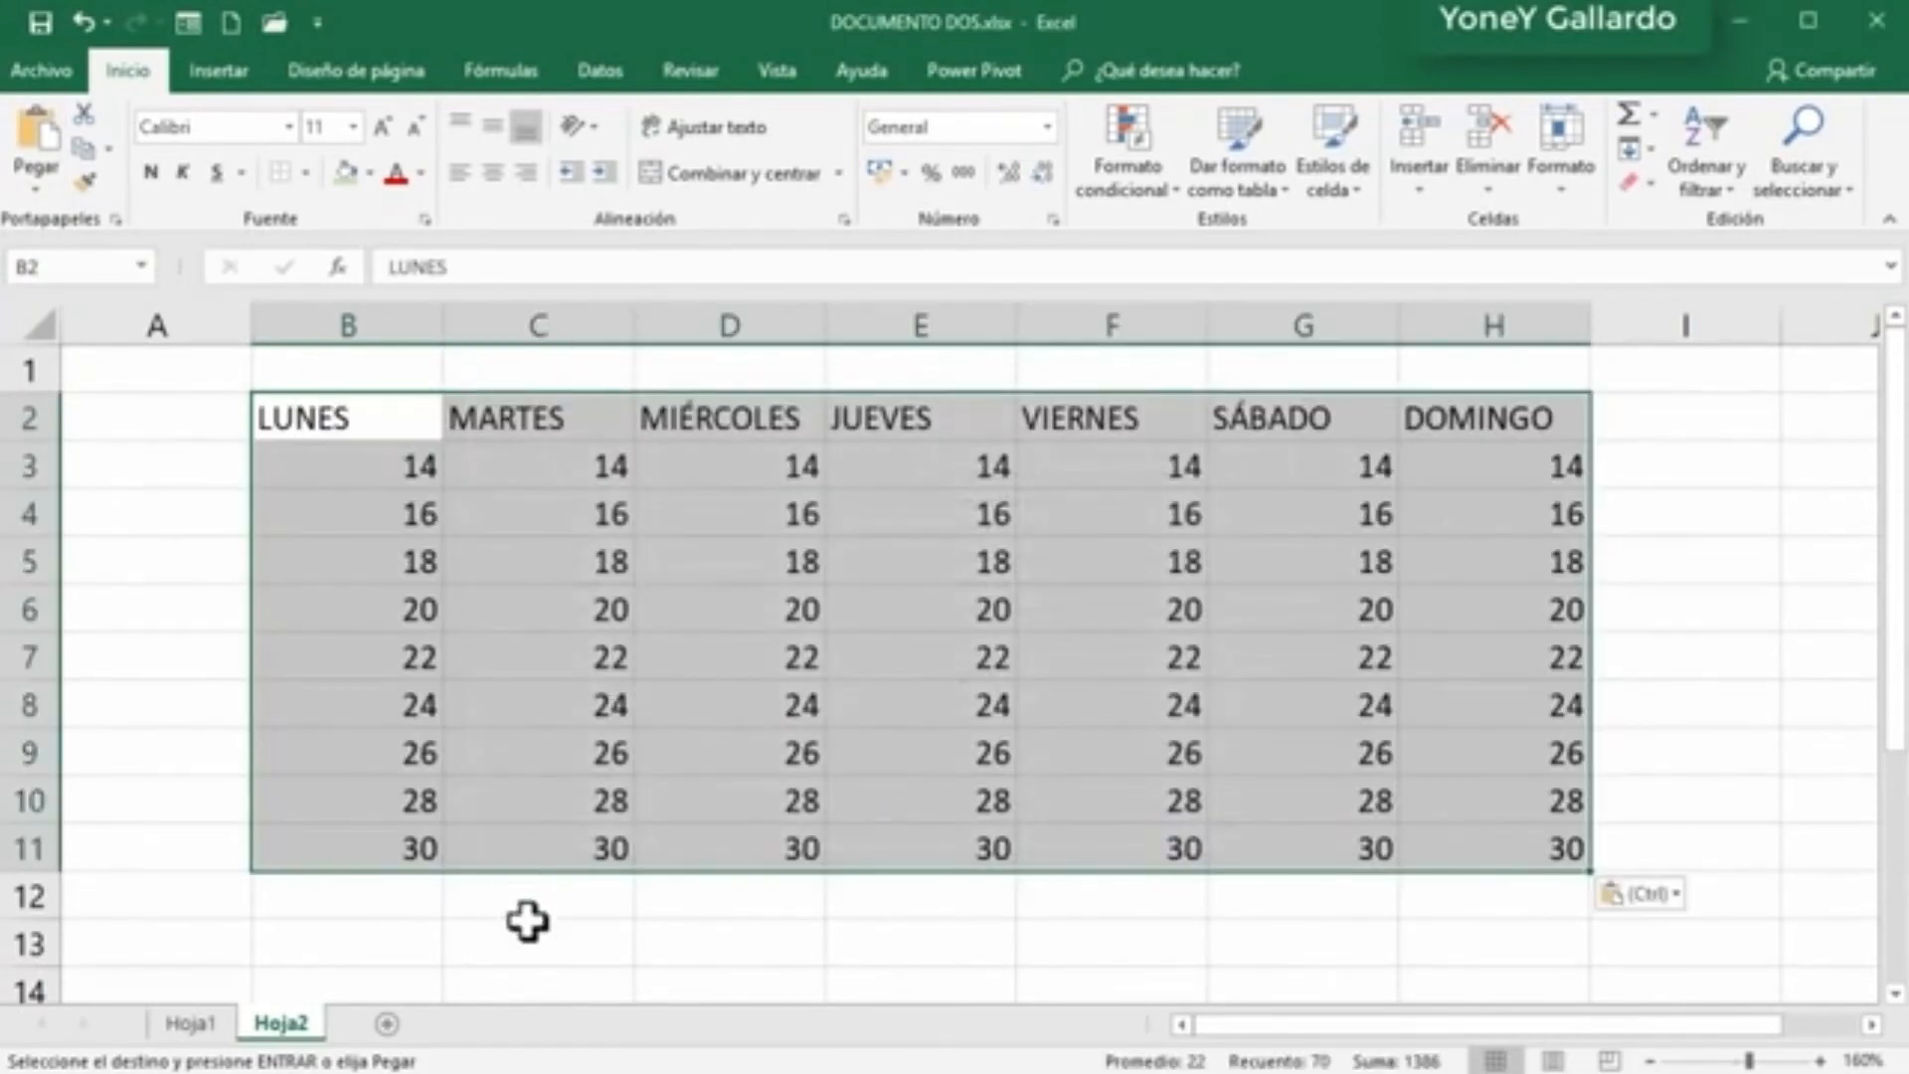
pyautogui.click(612, 987)
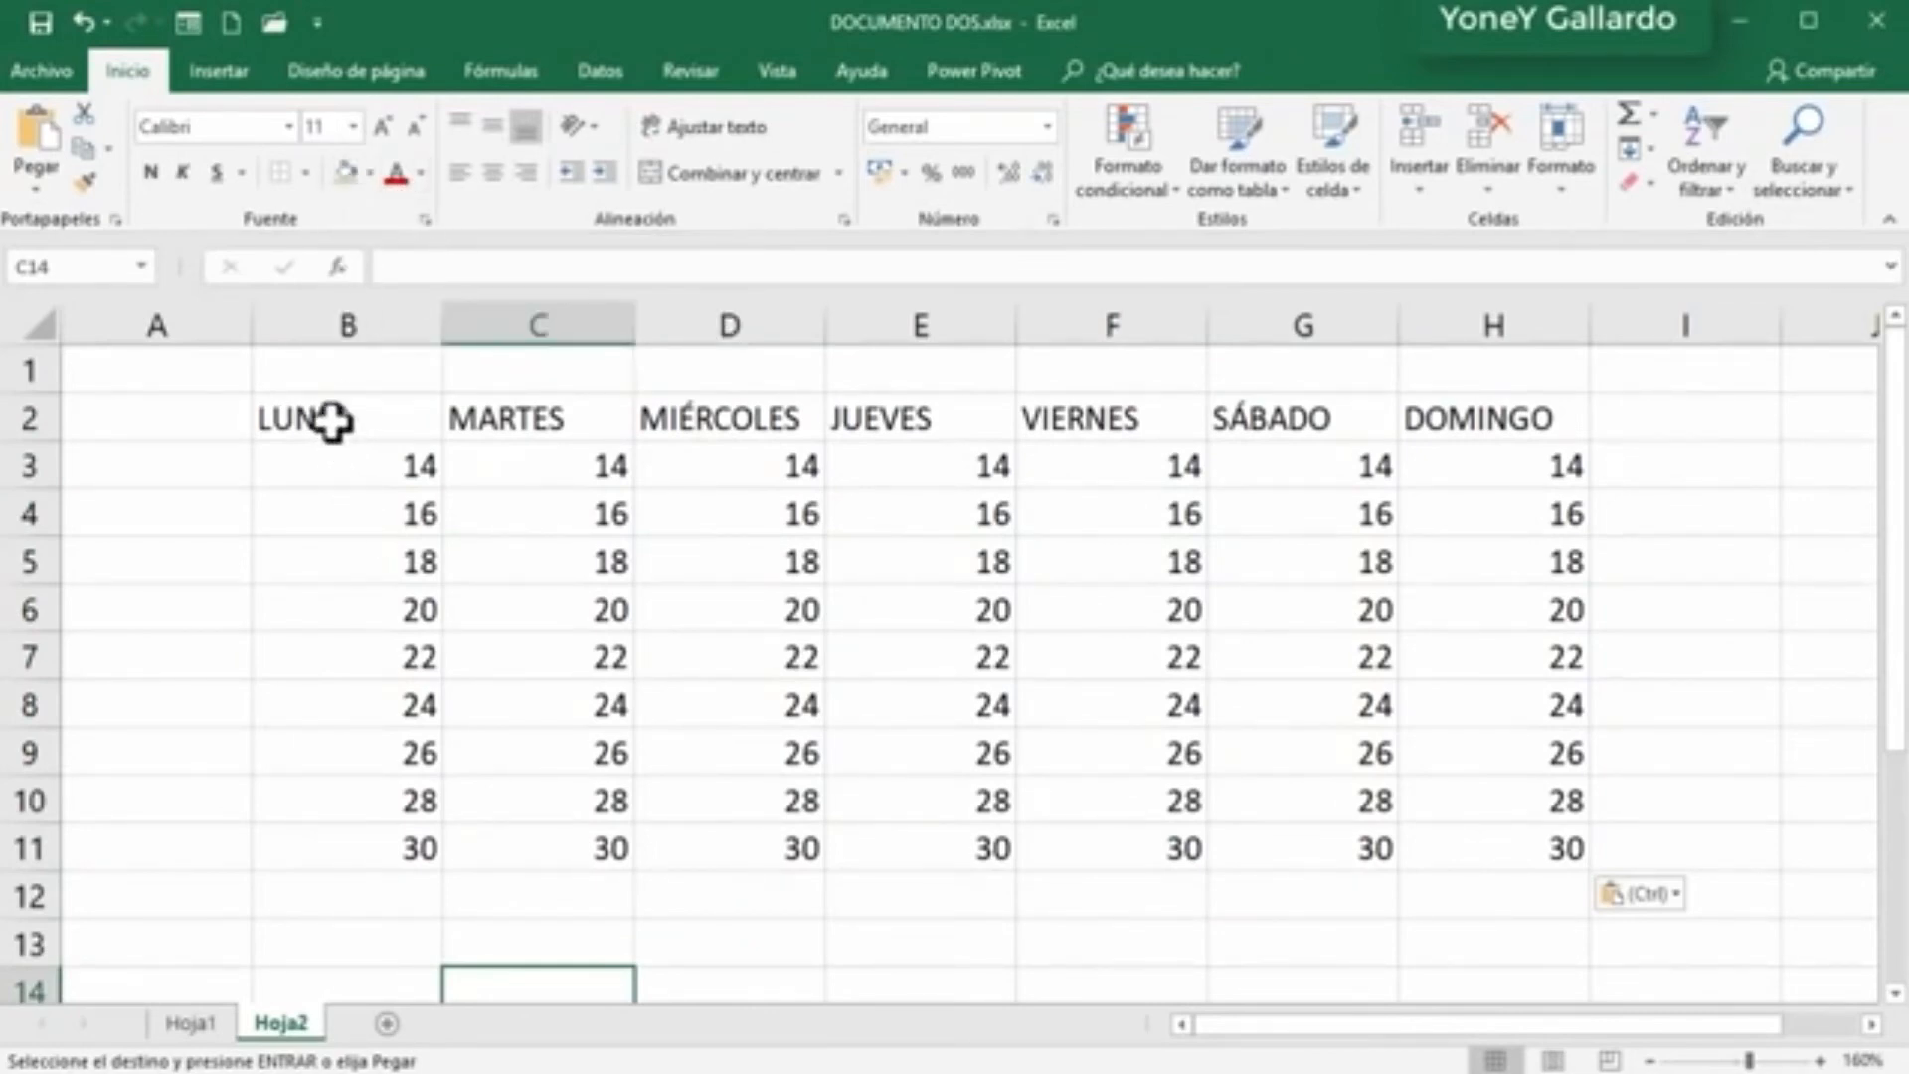
# Step: Apply the Énfasis1 cell style to the weekday header row B2:H2
pyautogui.click(468, 414)
pyautogui.moveTo(354, 415); pyautogui.dragTo(1469, 418)
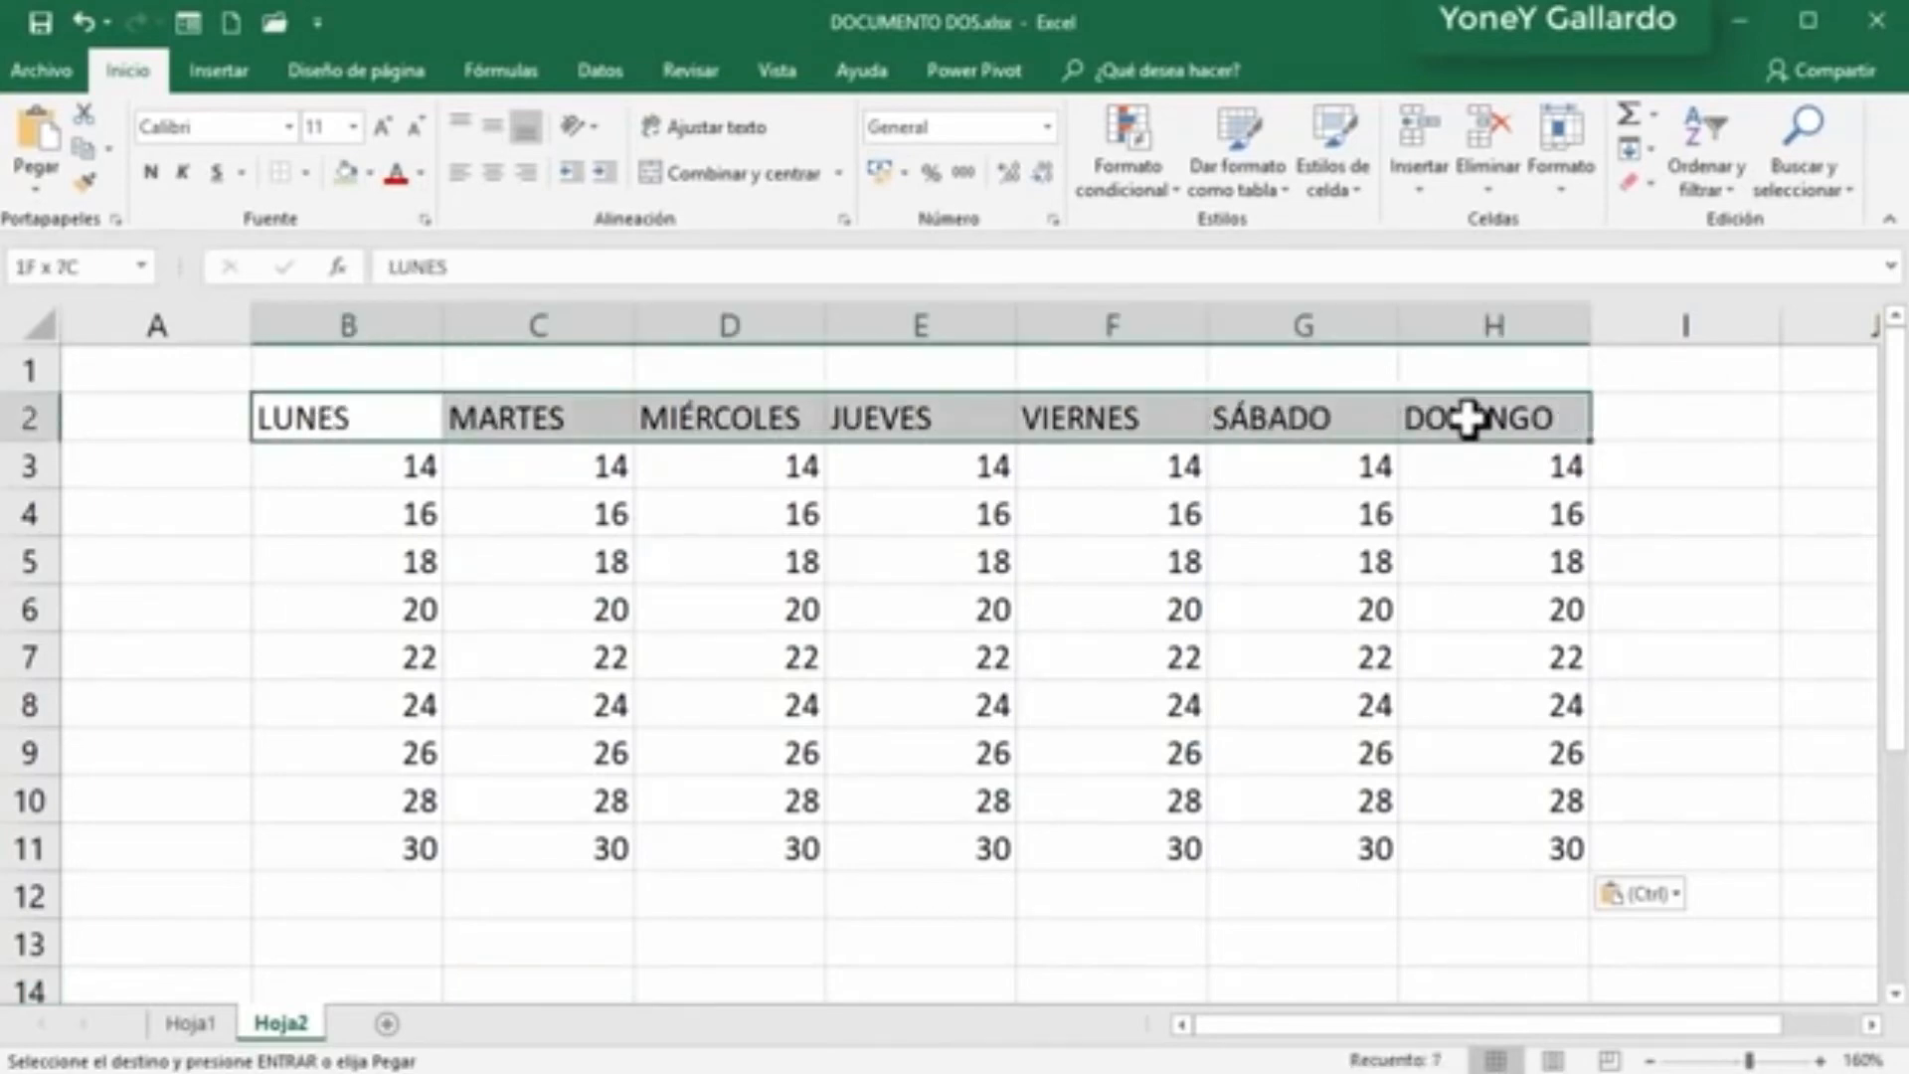
pyautogui.click(1358, 189)
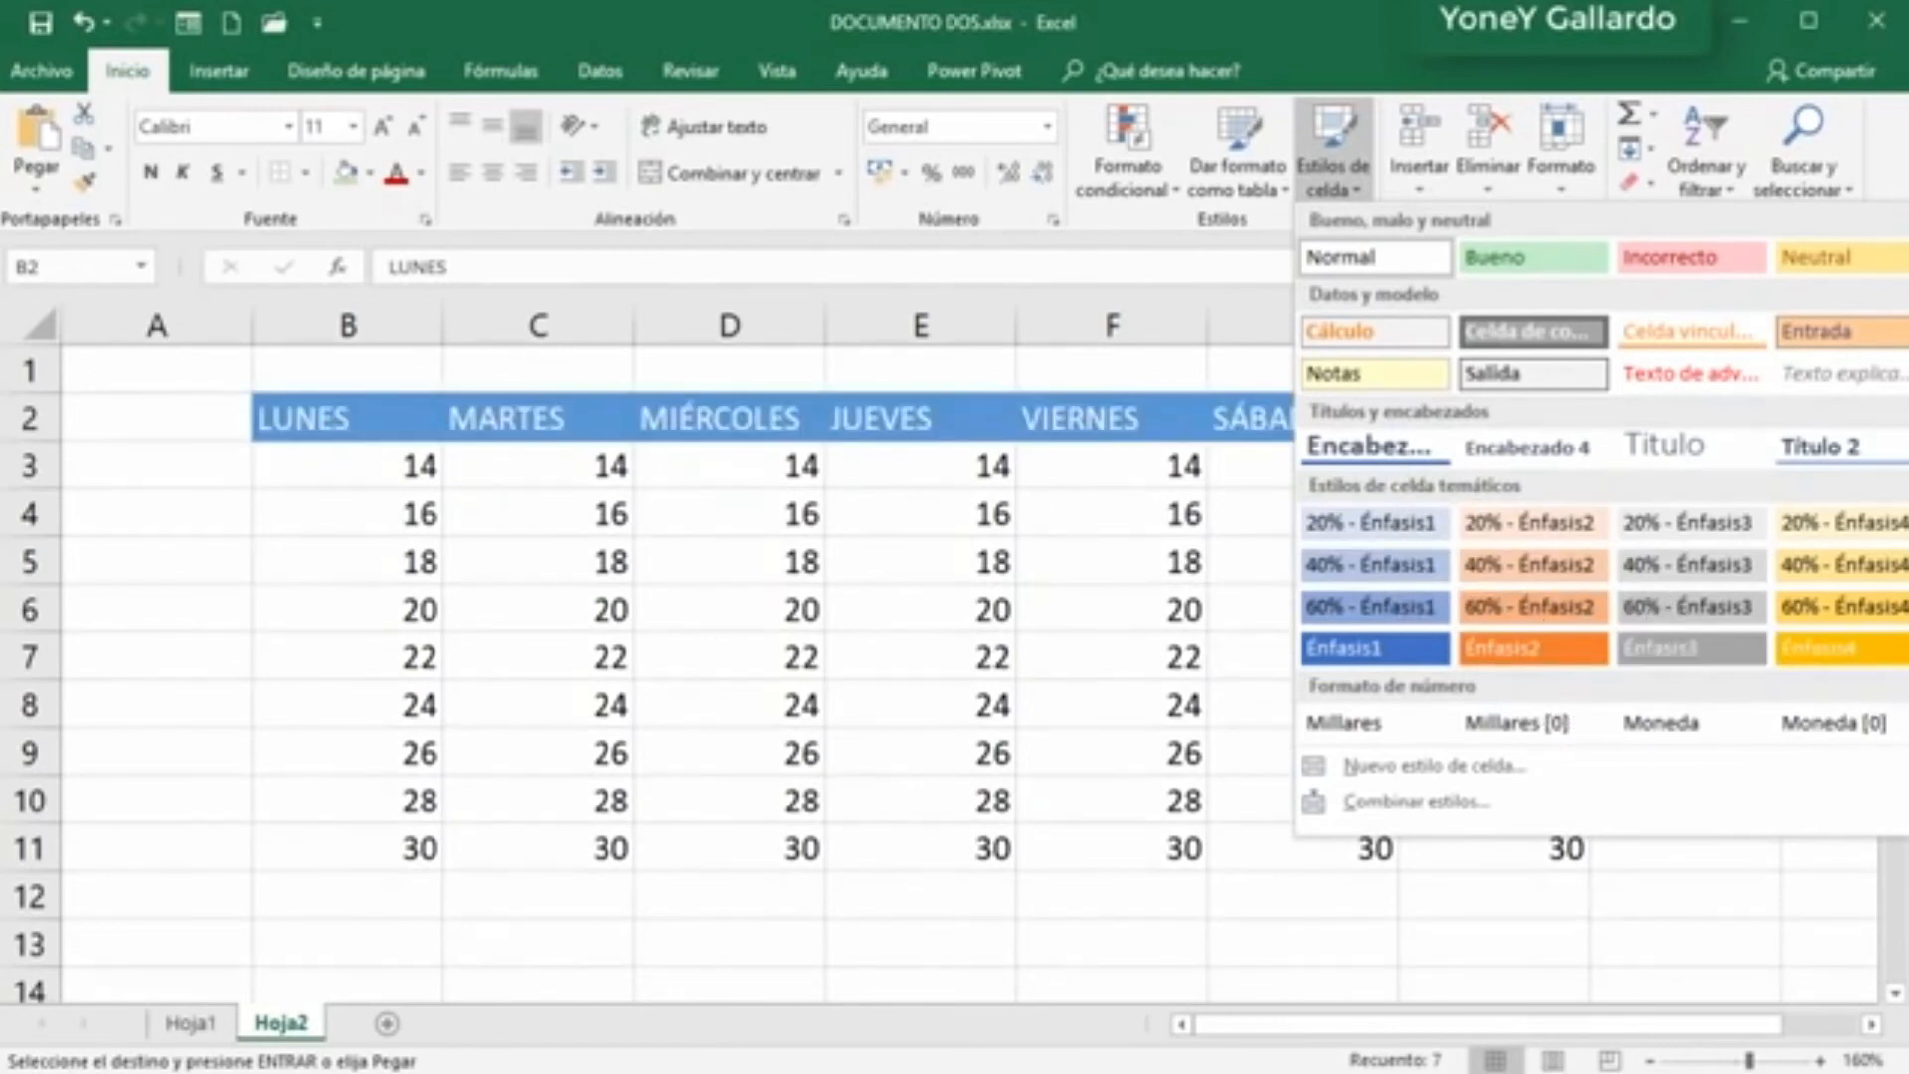
pyautogui.click(1392, 646)
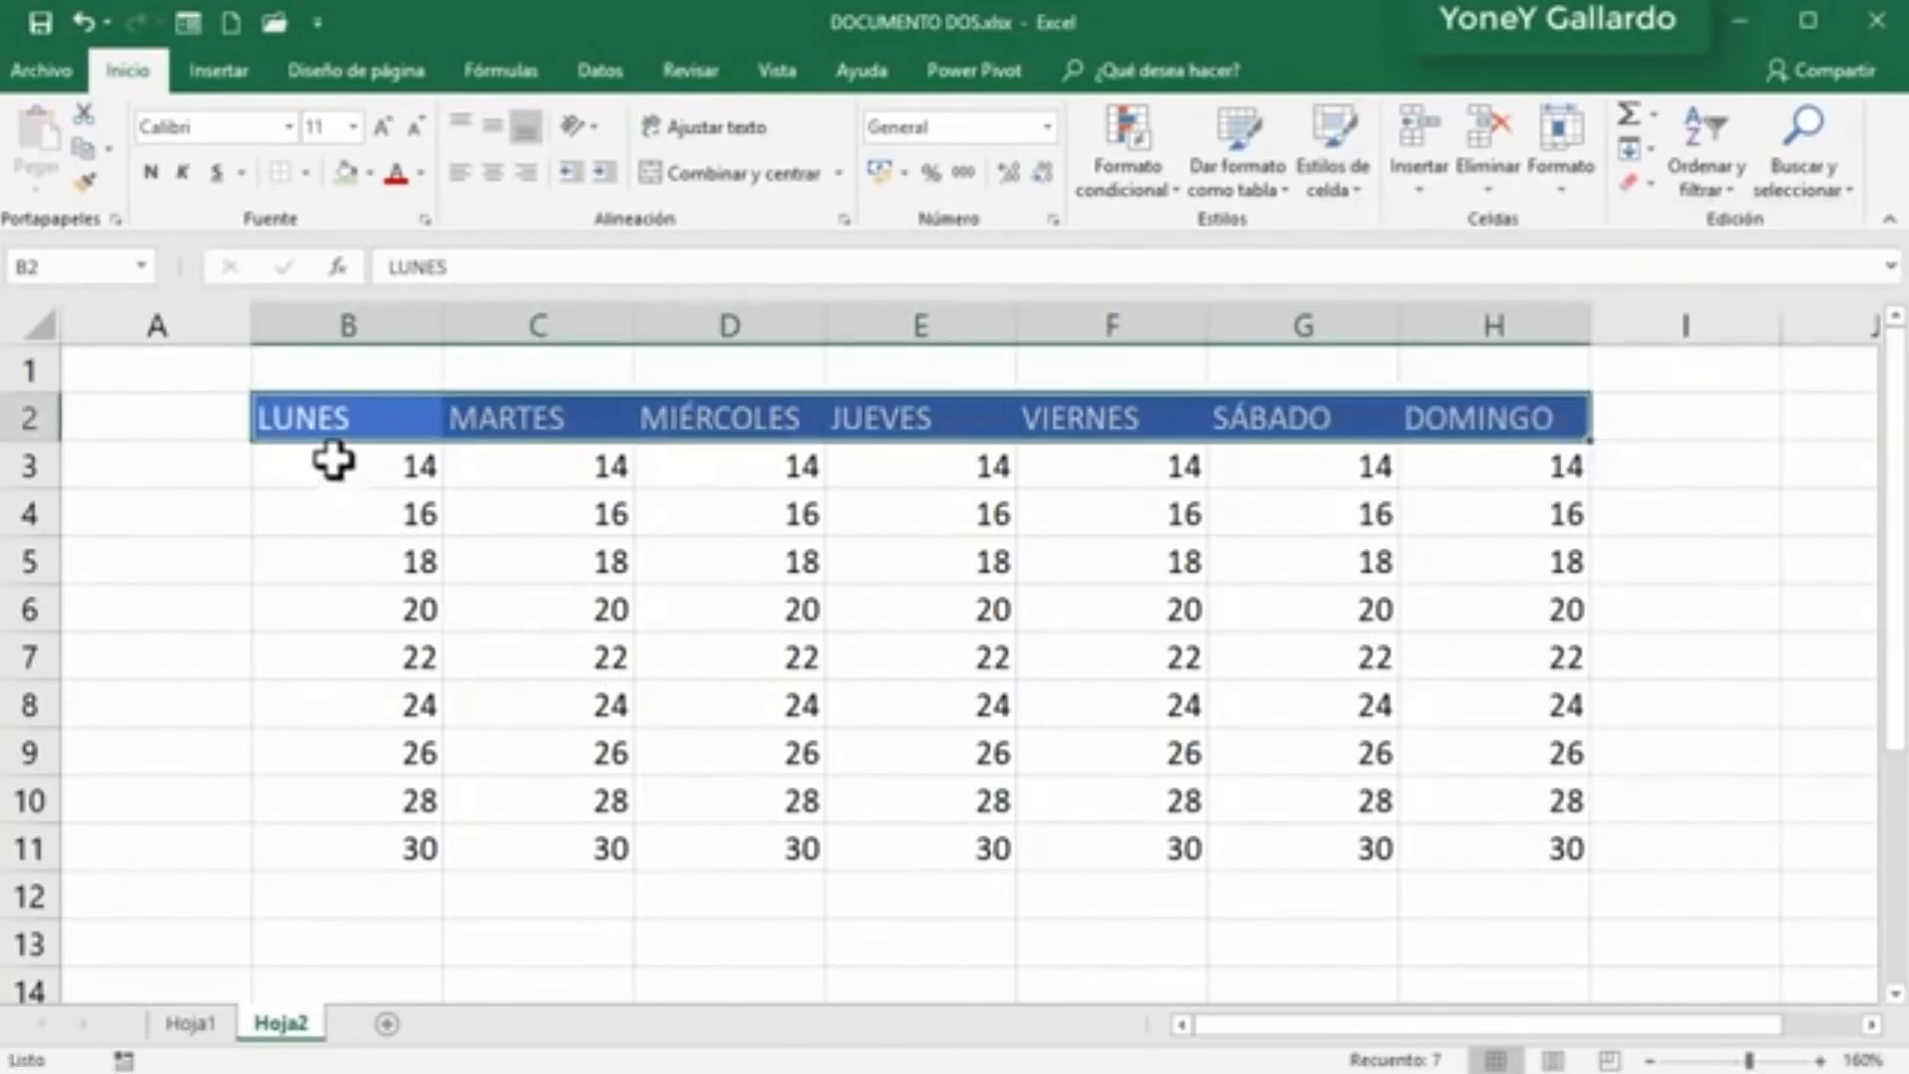
# Step: Apply the 20% - Énfasis1 cell style to the numbers in B3:H11
pyautogui.click(374, 476)
pyautogui.moveTo(374, 476); pyautogui.dragTo(1454, 841)
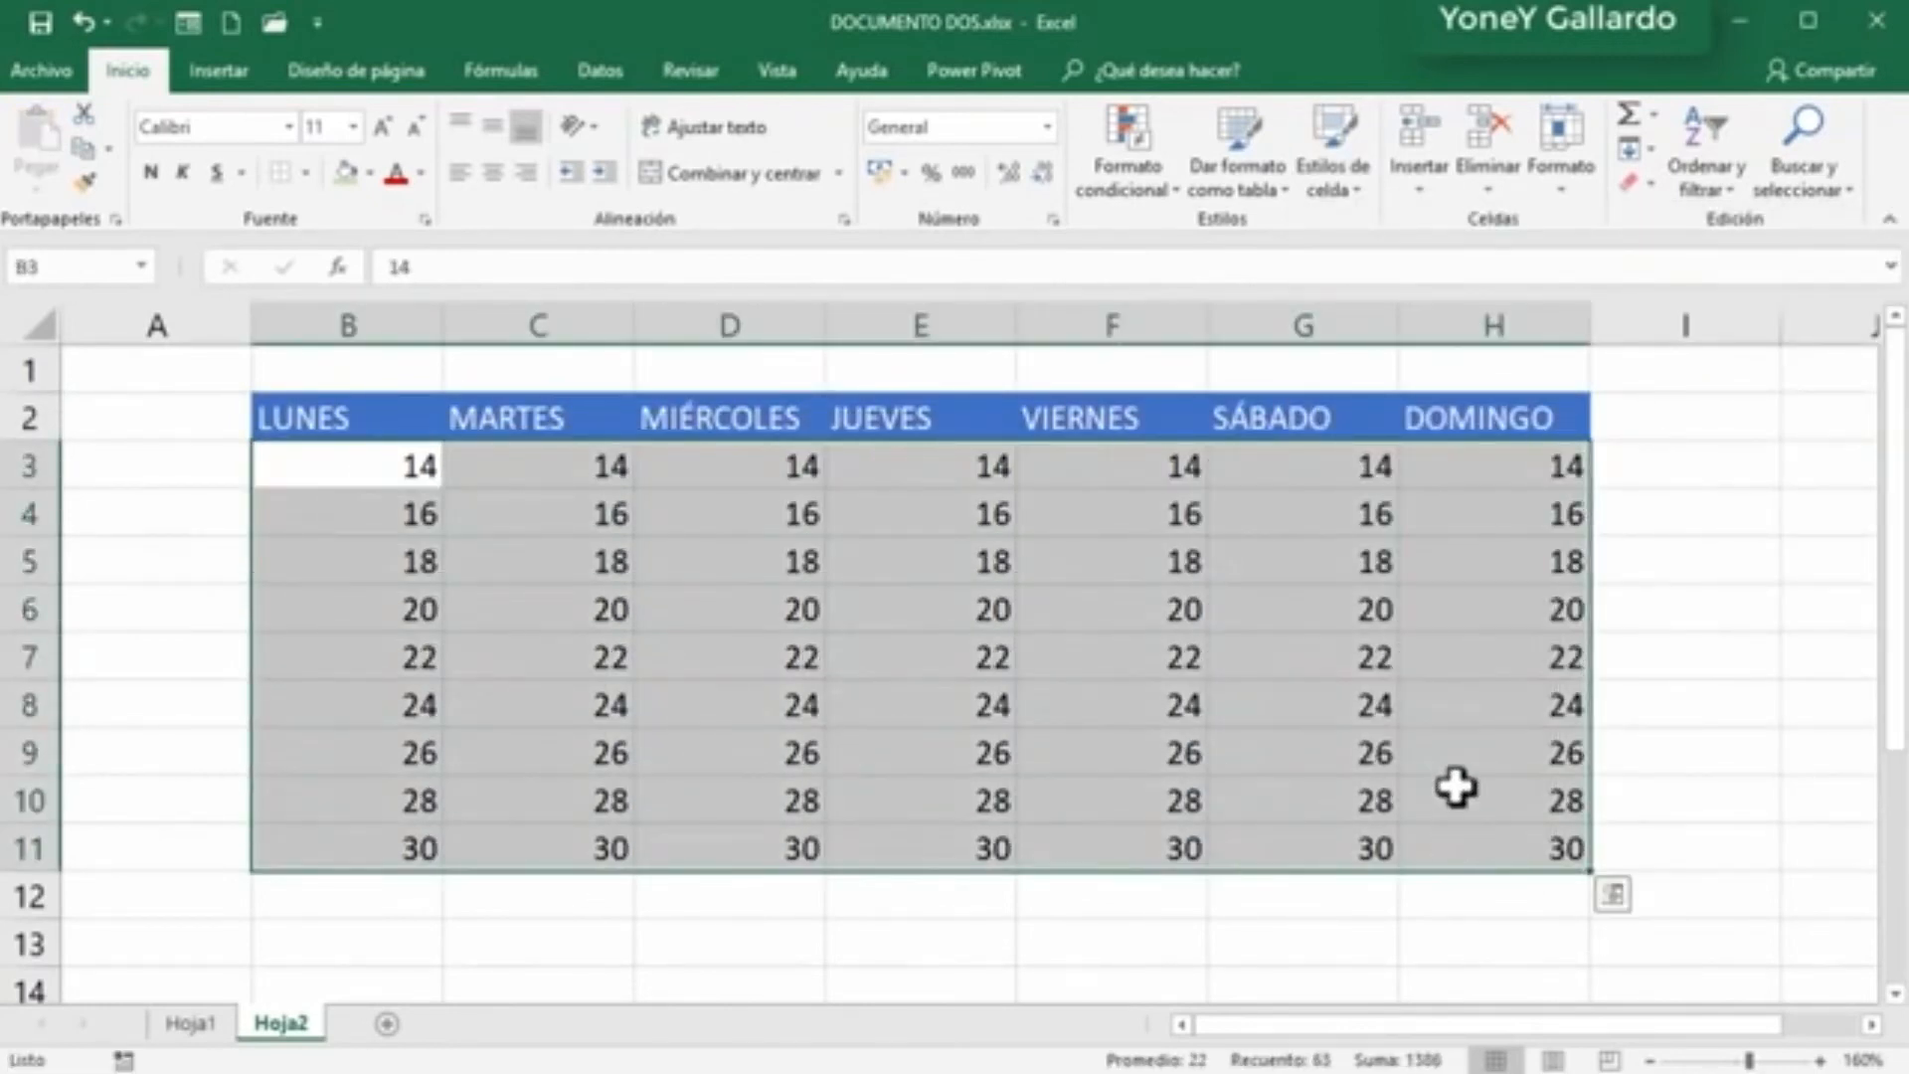
pyautogui.click(1335, 179)
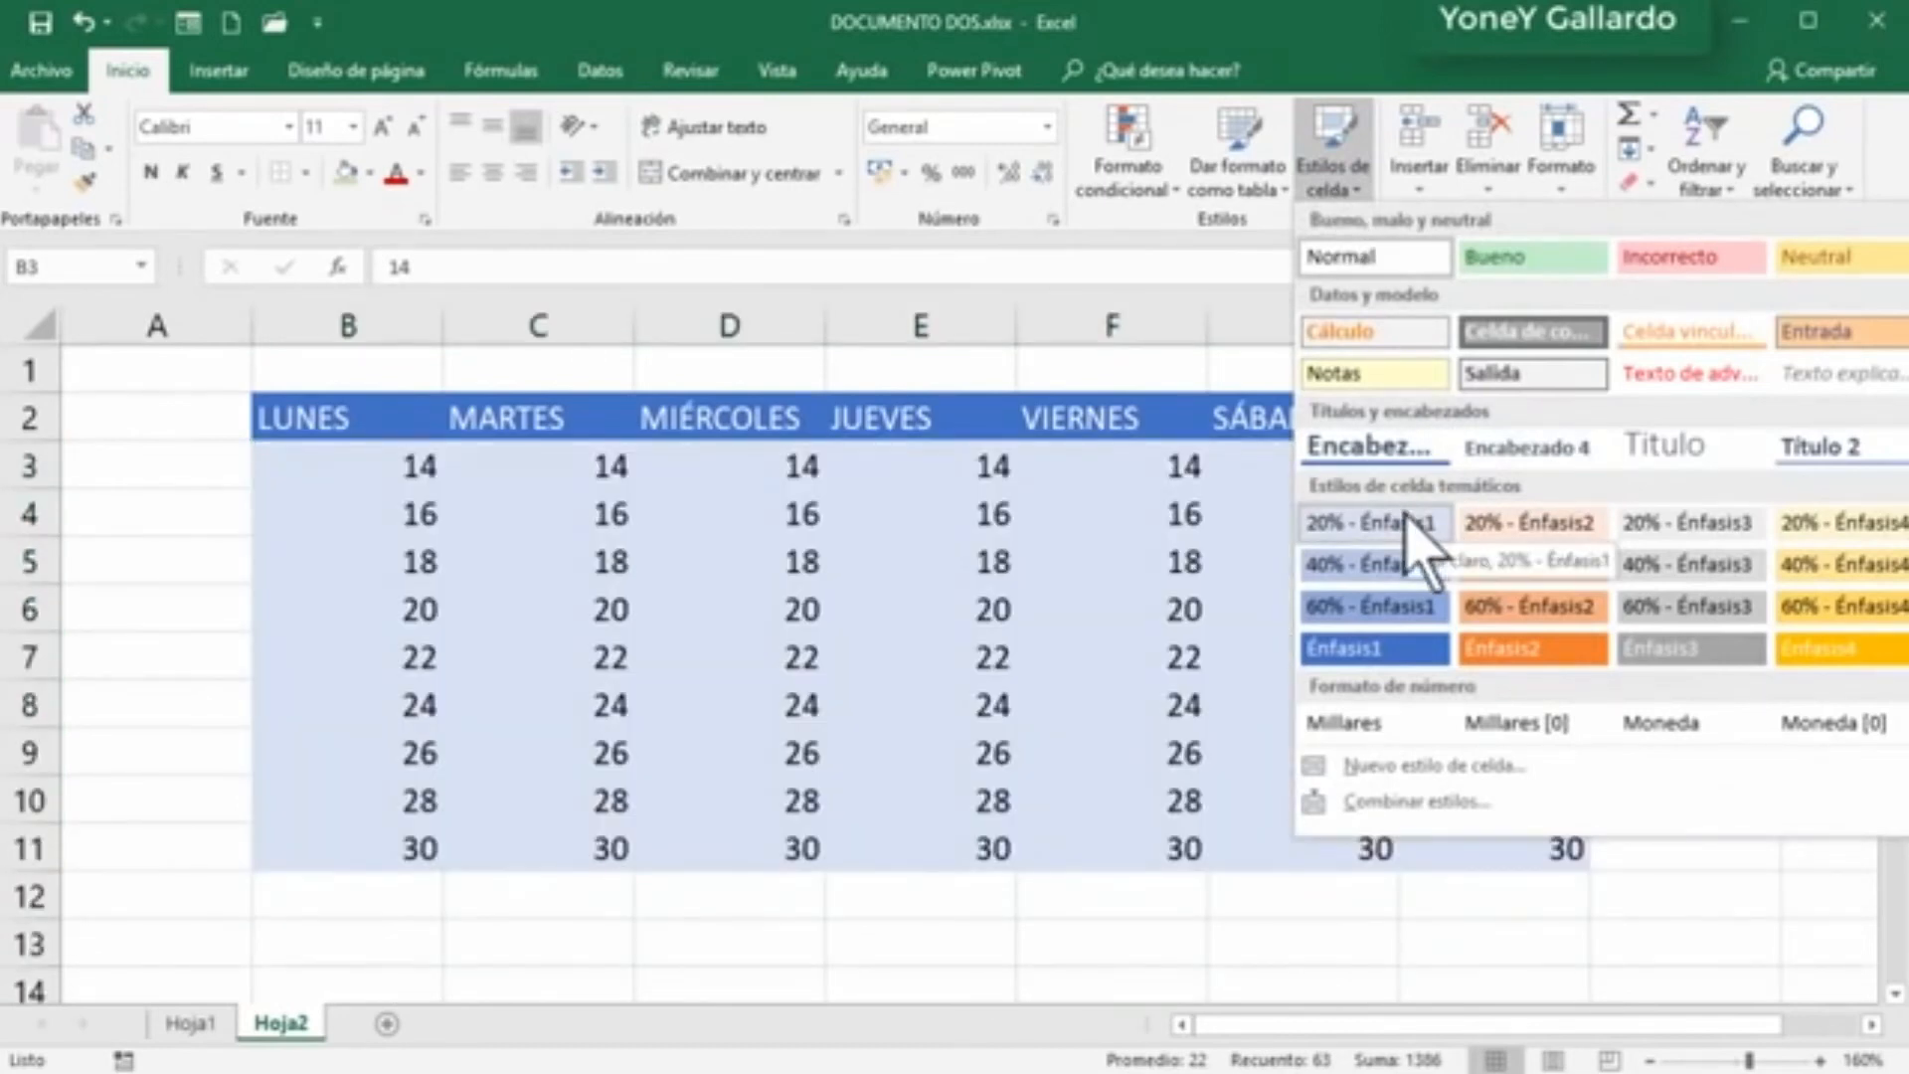
pyautogui.click(1407, 522)
pyautogui.click(550, 688)
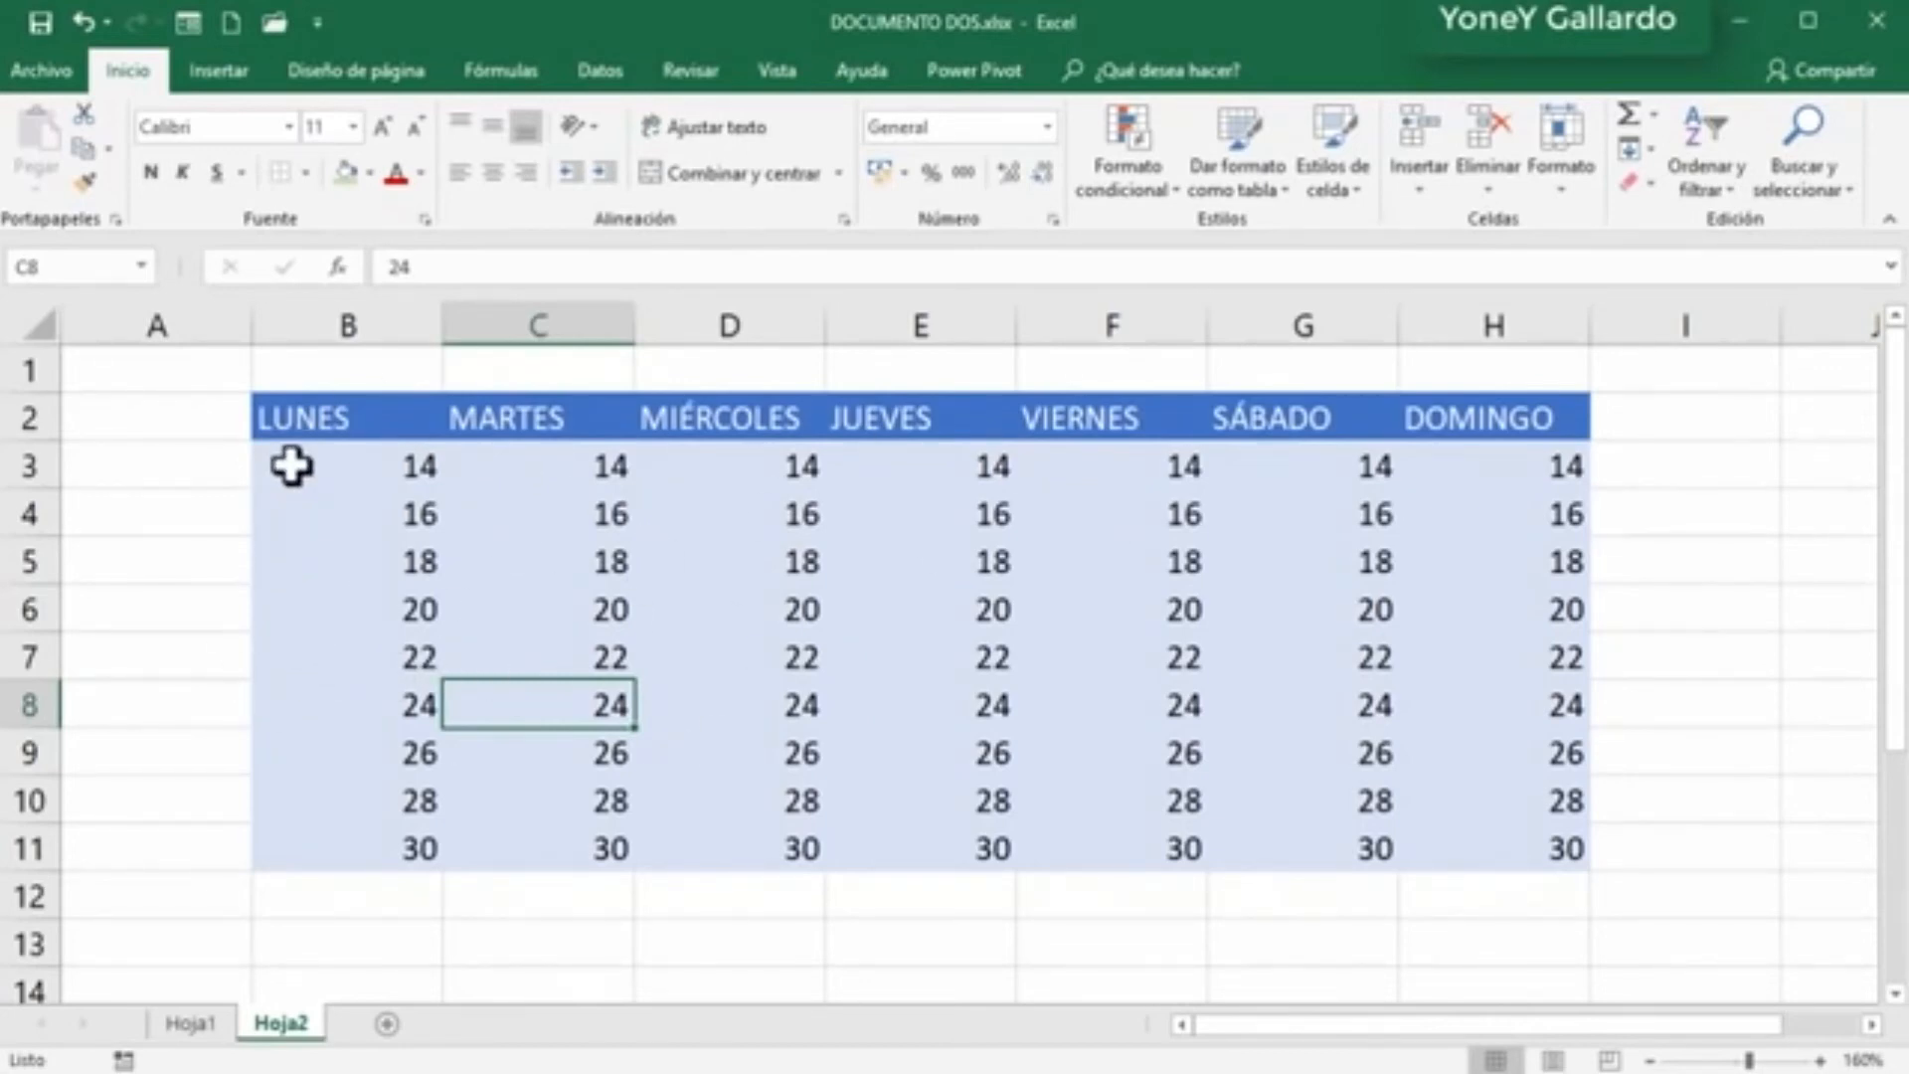
# Step: Undo the cell styles applied to the header row and the numbers, keeping the pasted values
pyautogui.hotkey('ctrl', 'z')
pyautogui.hotkey('ctrl', 'z')
pyautogui.hotkey('ctrl', 'z')
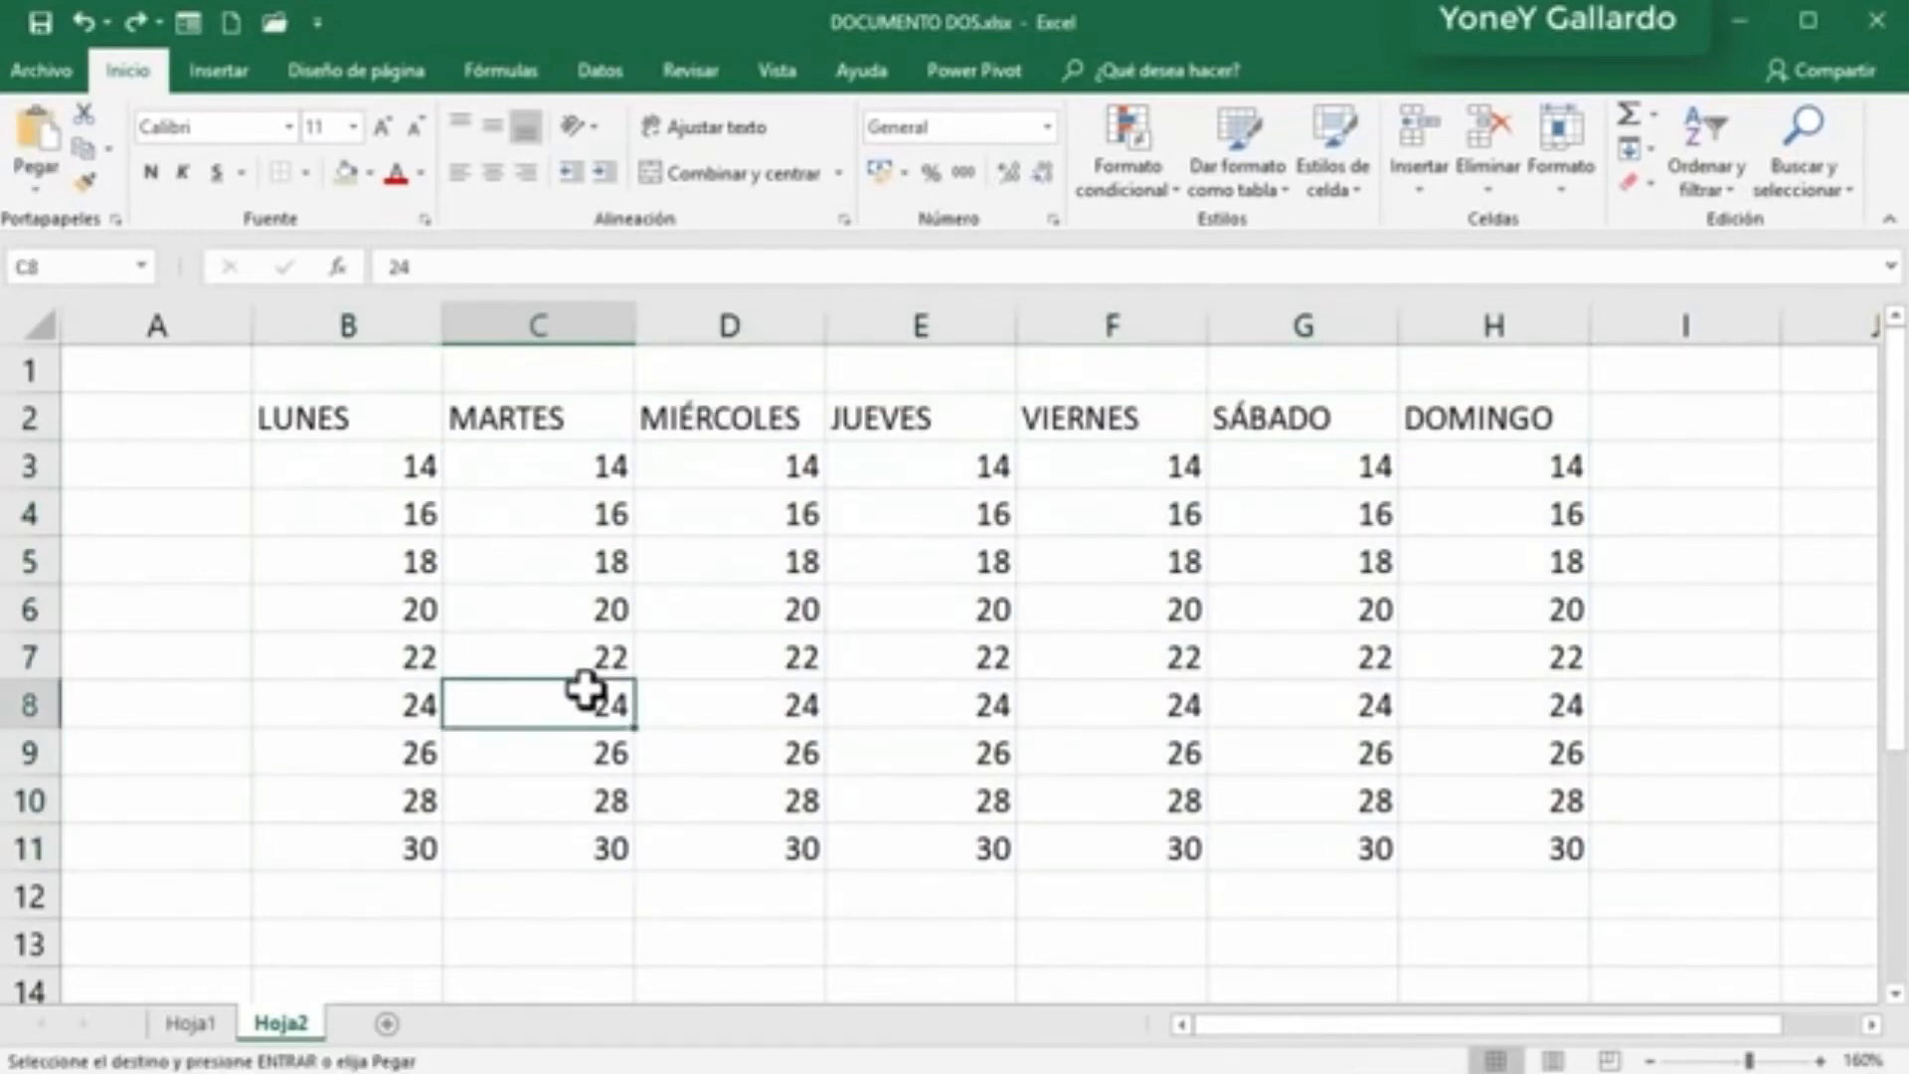
# Step: Make the weekday headers in B2:H2 bold
pyautogui.moveTo(370, 435); pyautogui.dragTo(1491, 428)
pyautogui.click(151, 172)
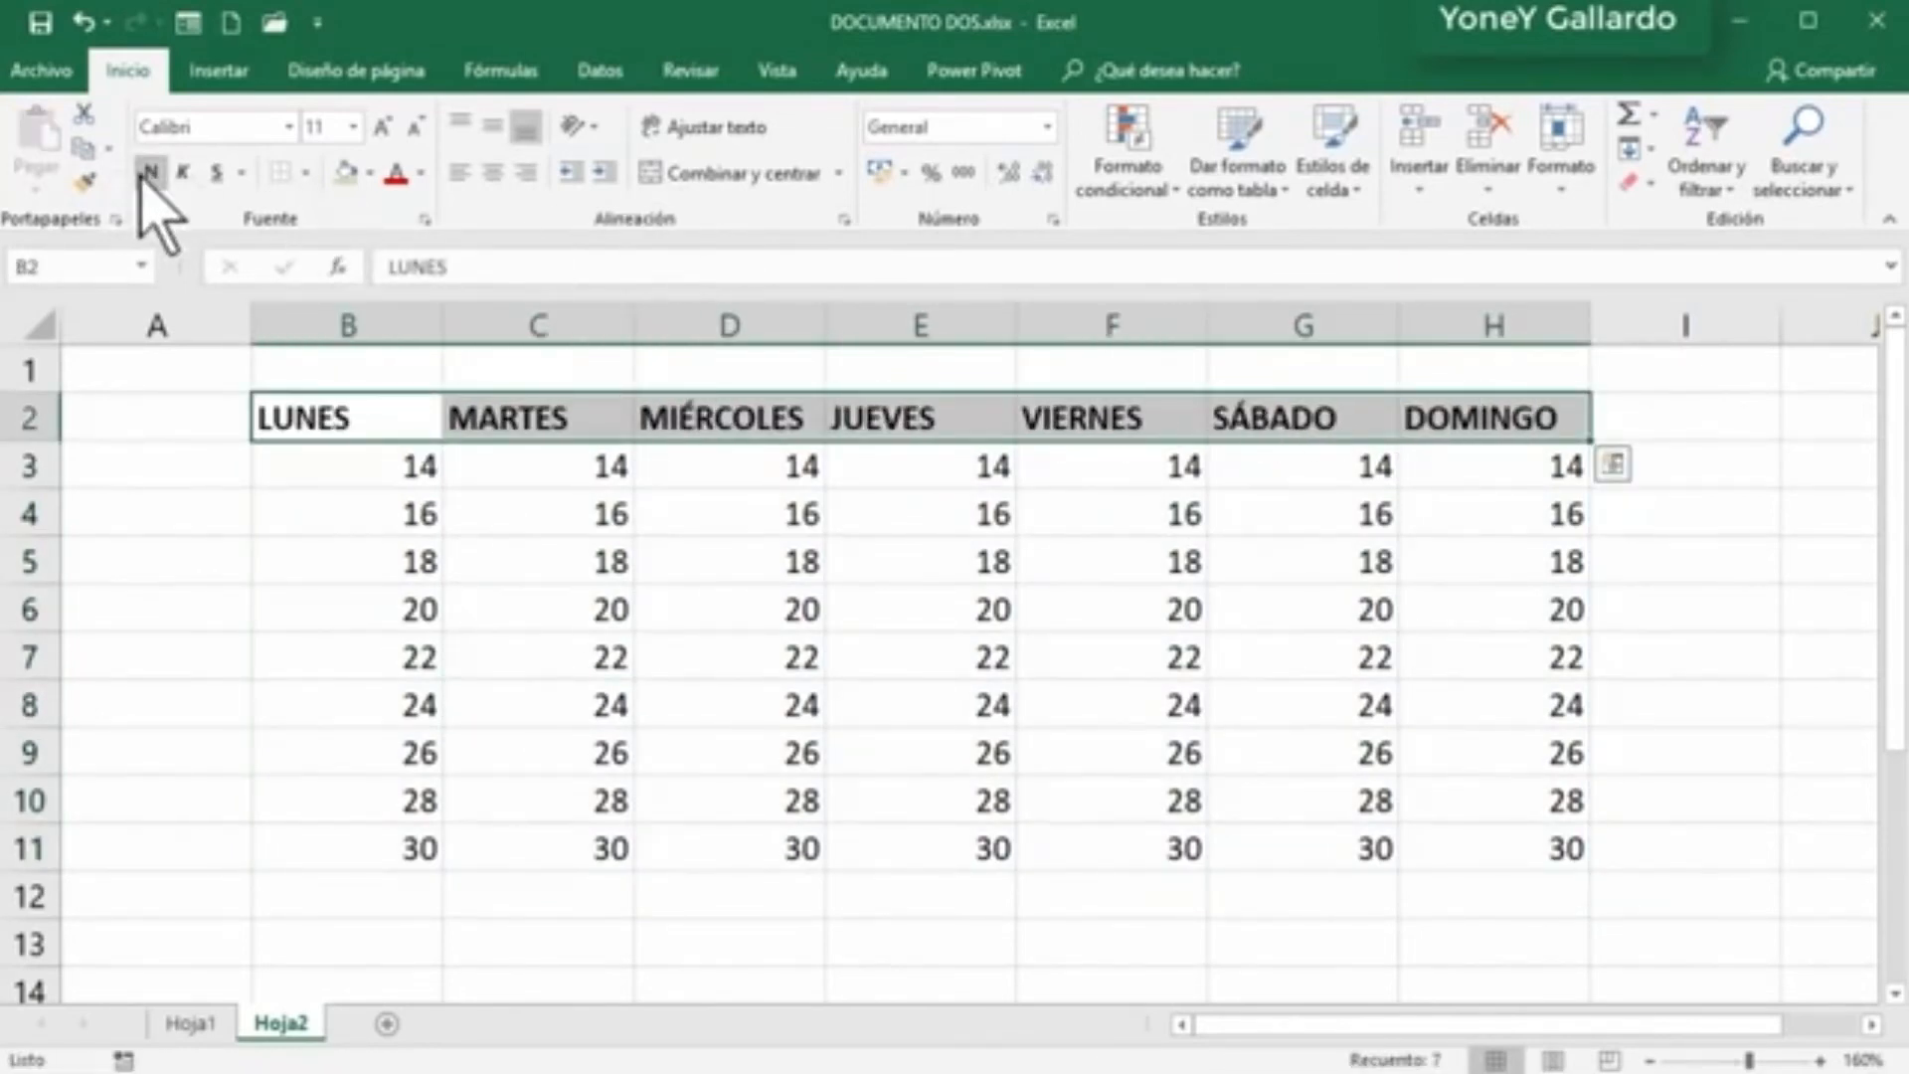
pyautogui.click(753, 651)
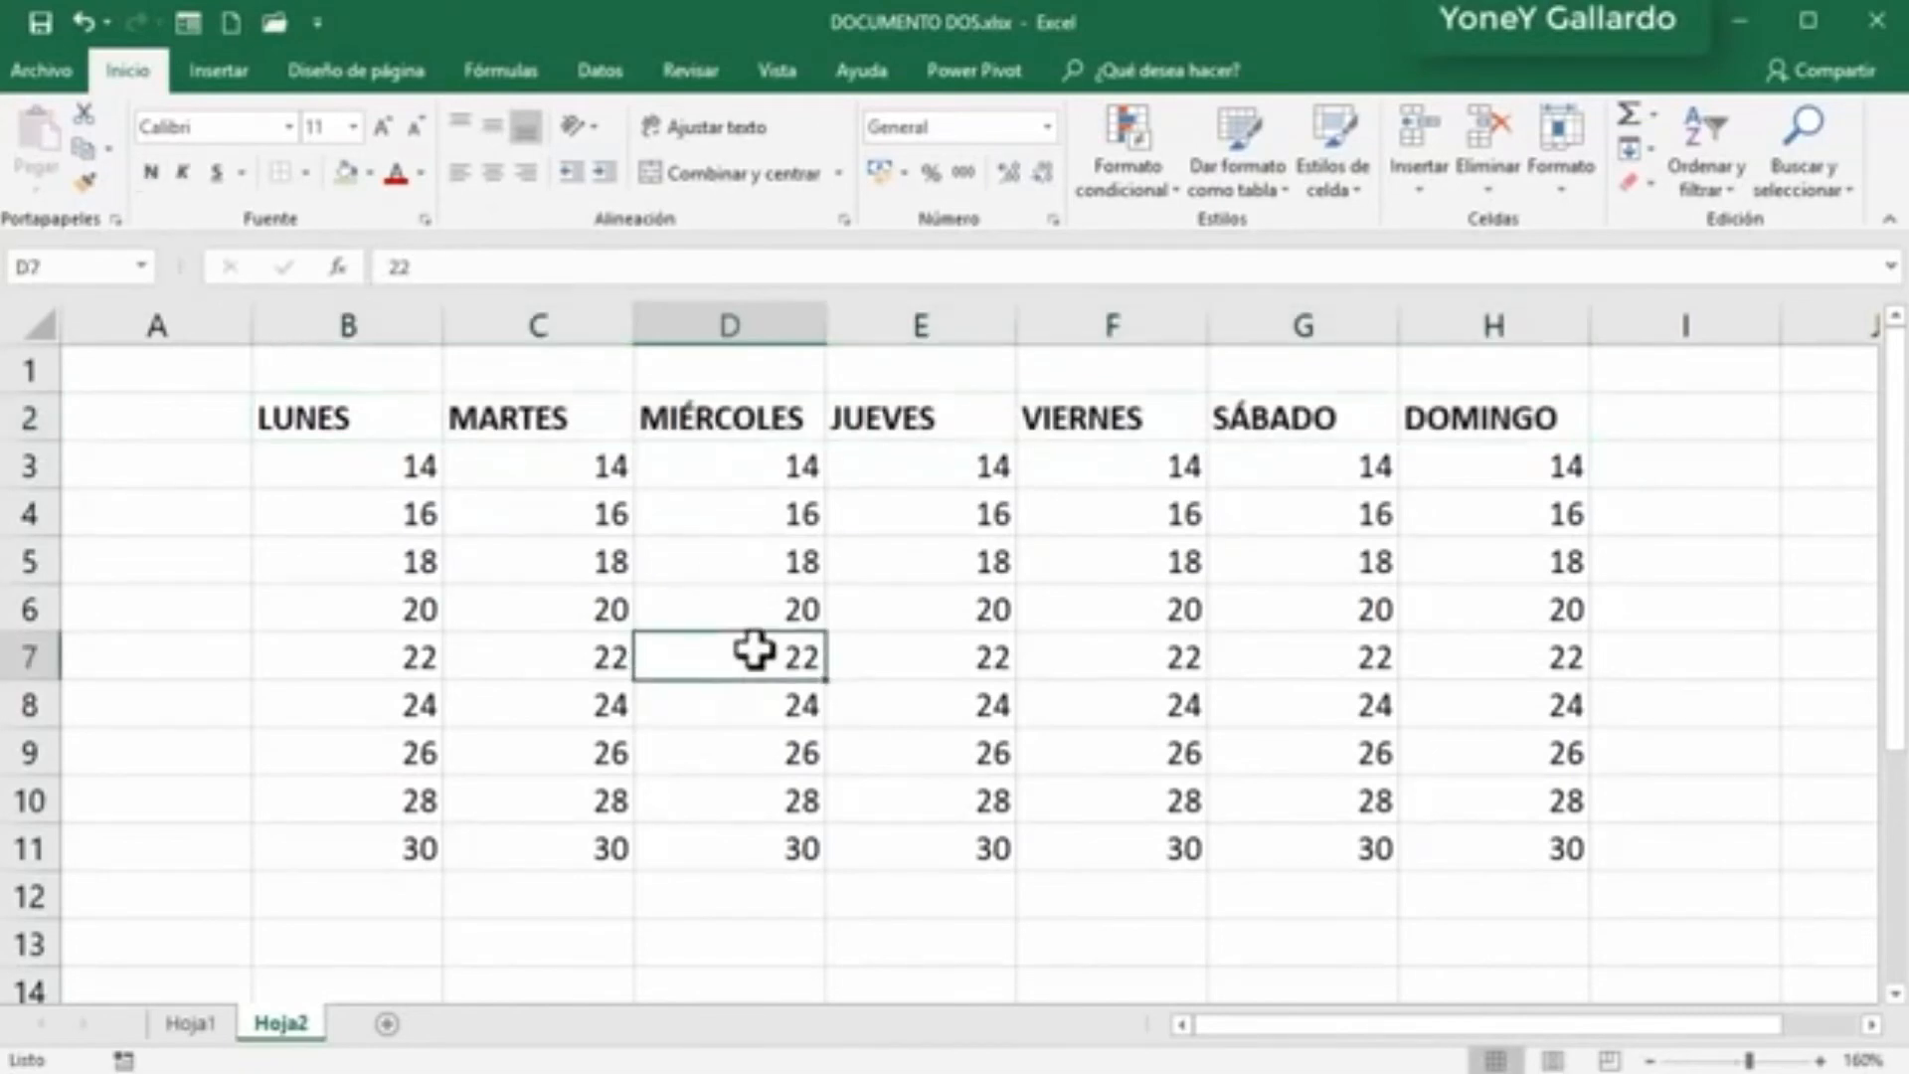
pyautogui.click(1266, 191)
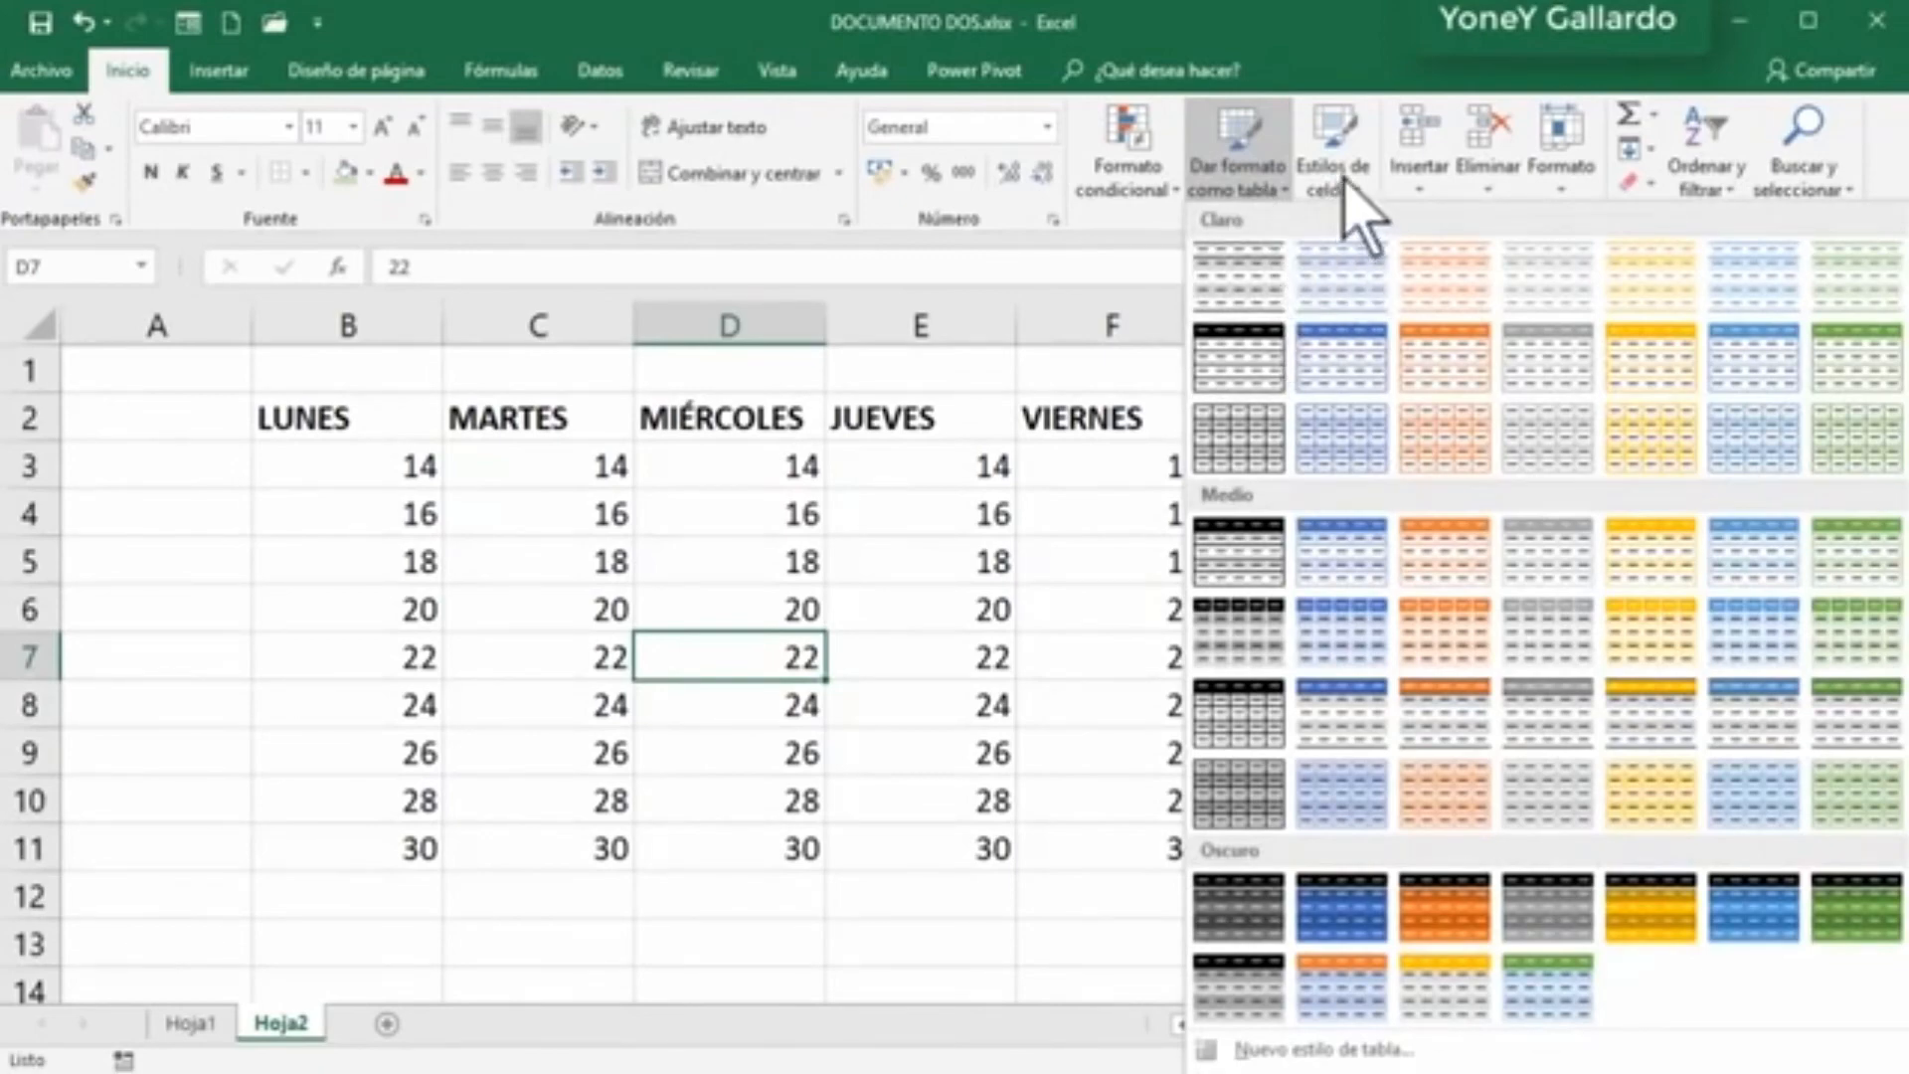
pyautogui.click(1332, 184)
pyautogui.click(1262, 194)
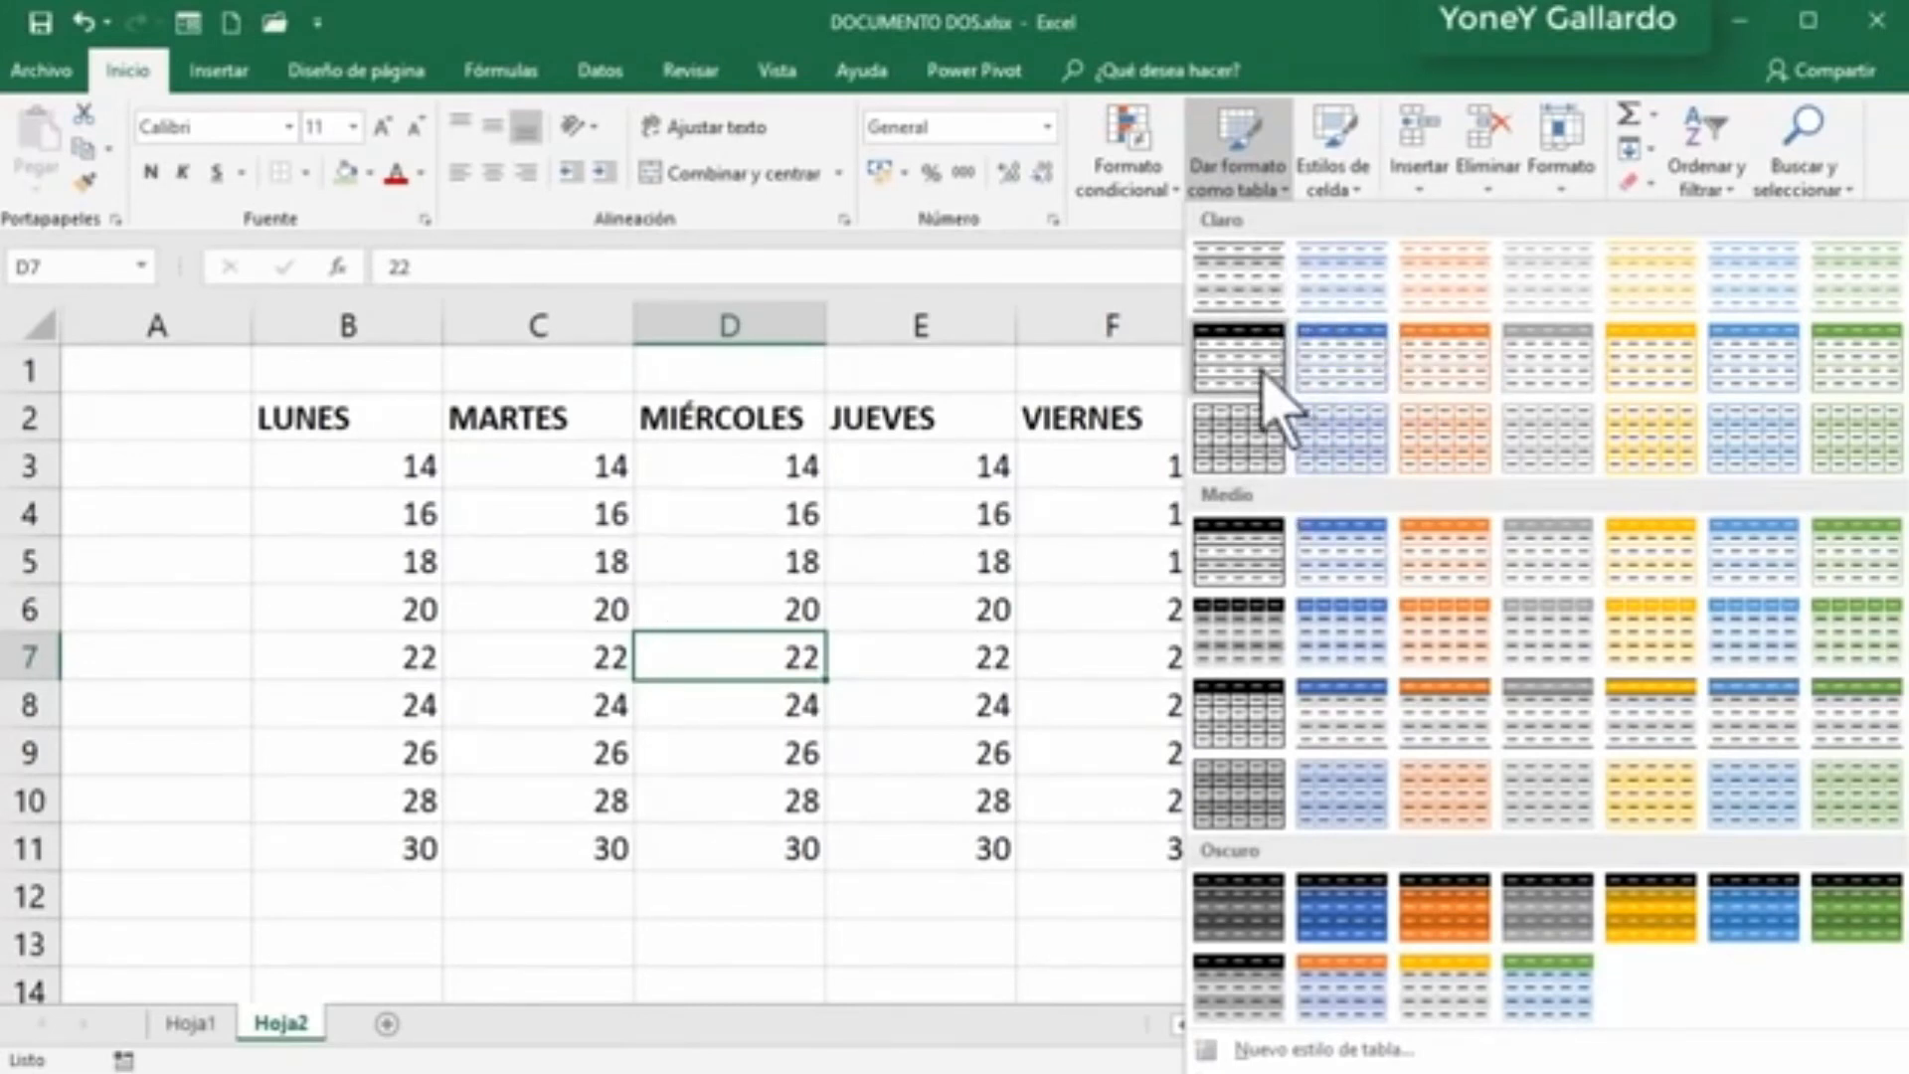
pyautogui.click(950, 565)
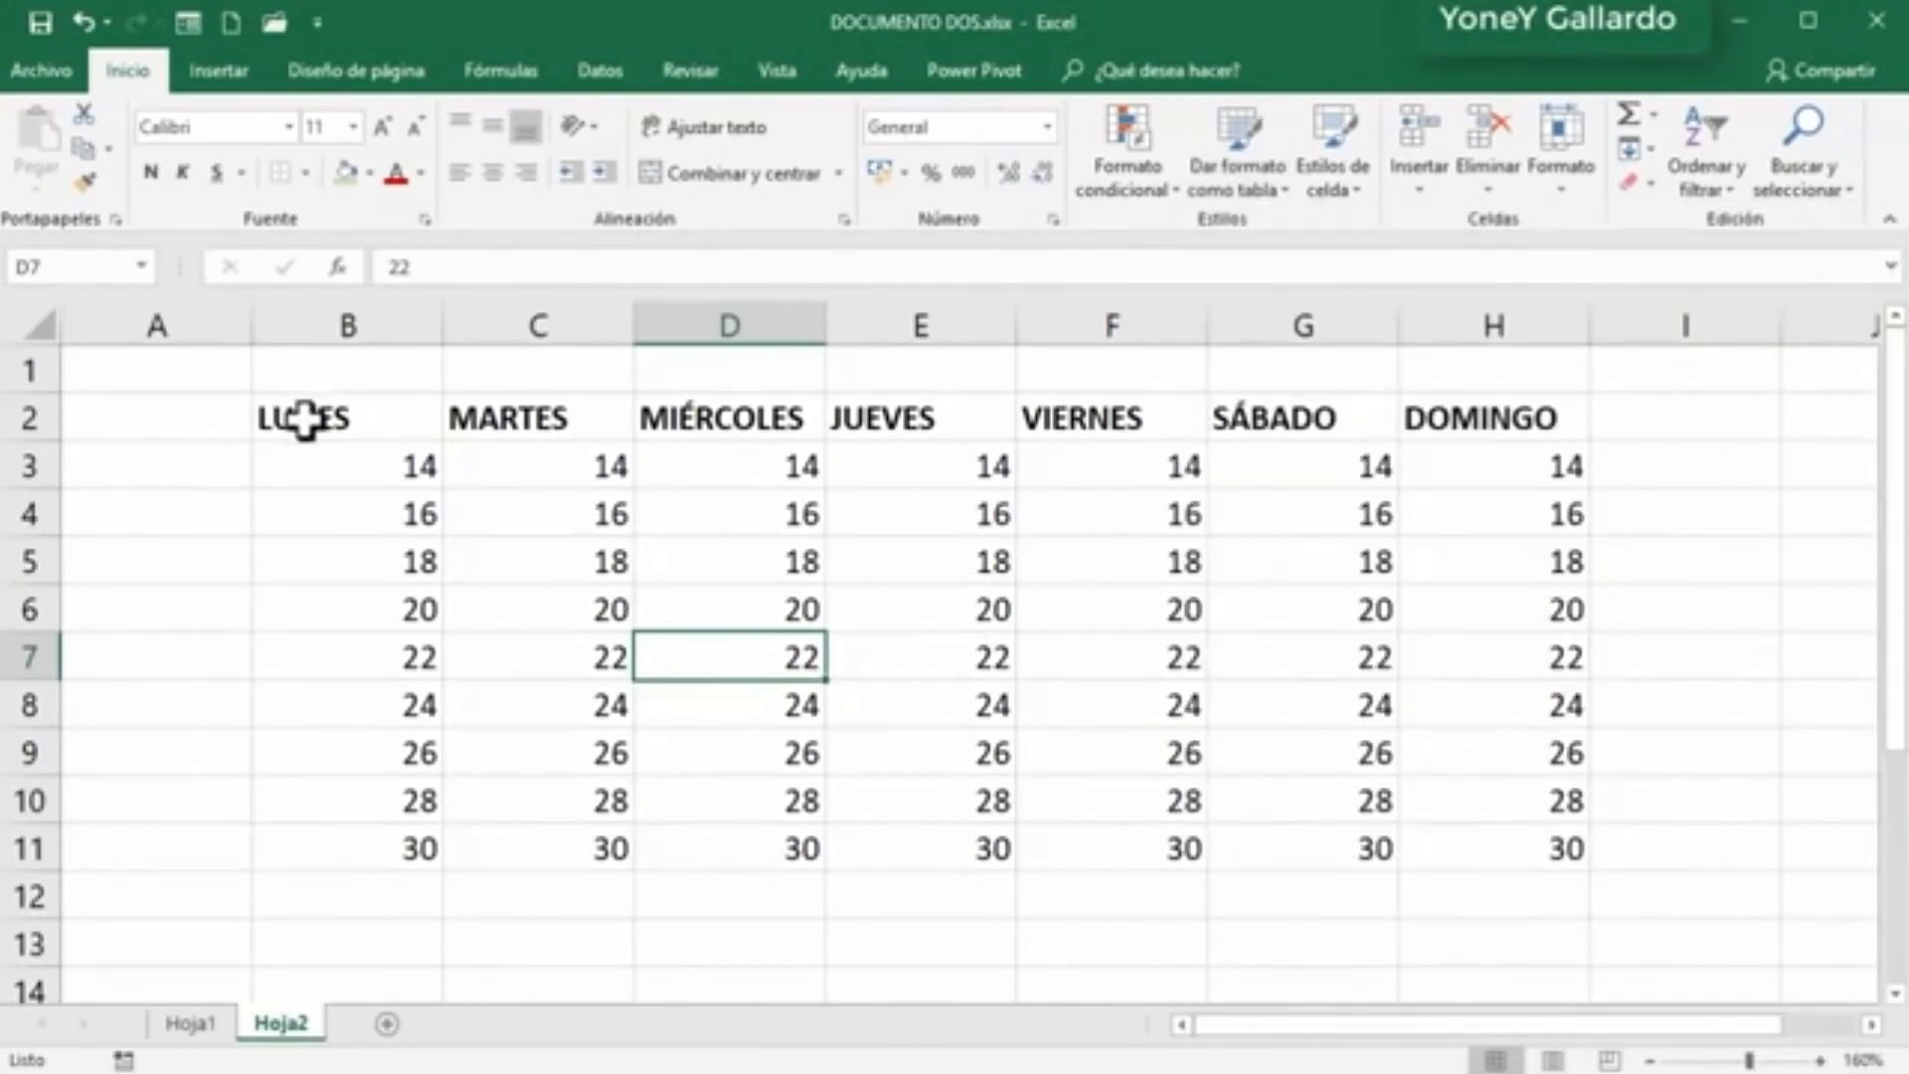
# Step: Format the range B2:H11 as a table with headers, using the light green style with a solid green header
pyautogui.moveTo(305, 417); pyautogui.dragTo(1460, 825)
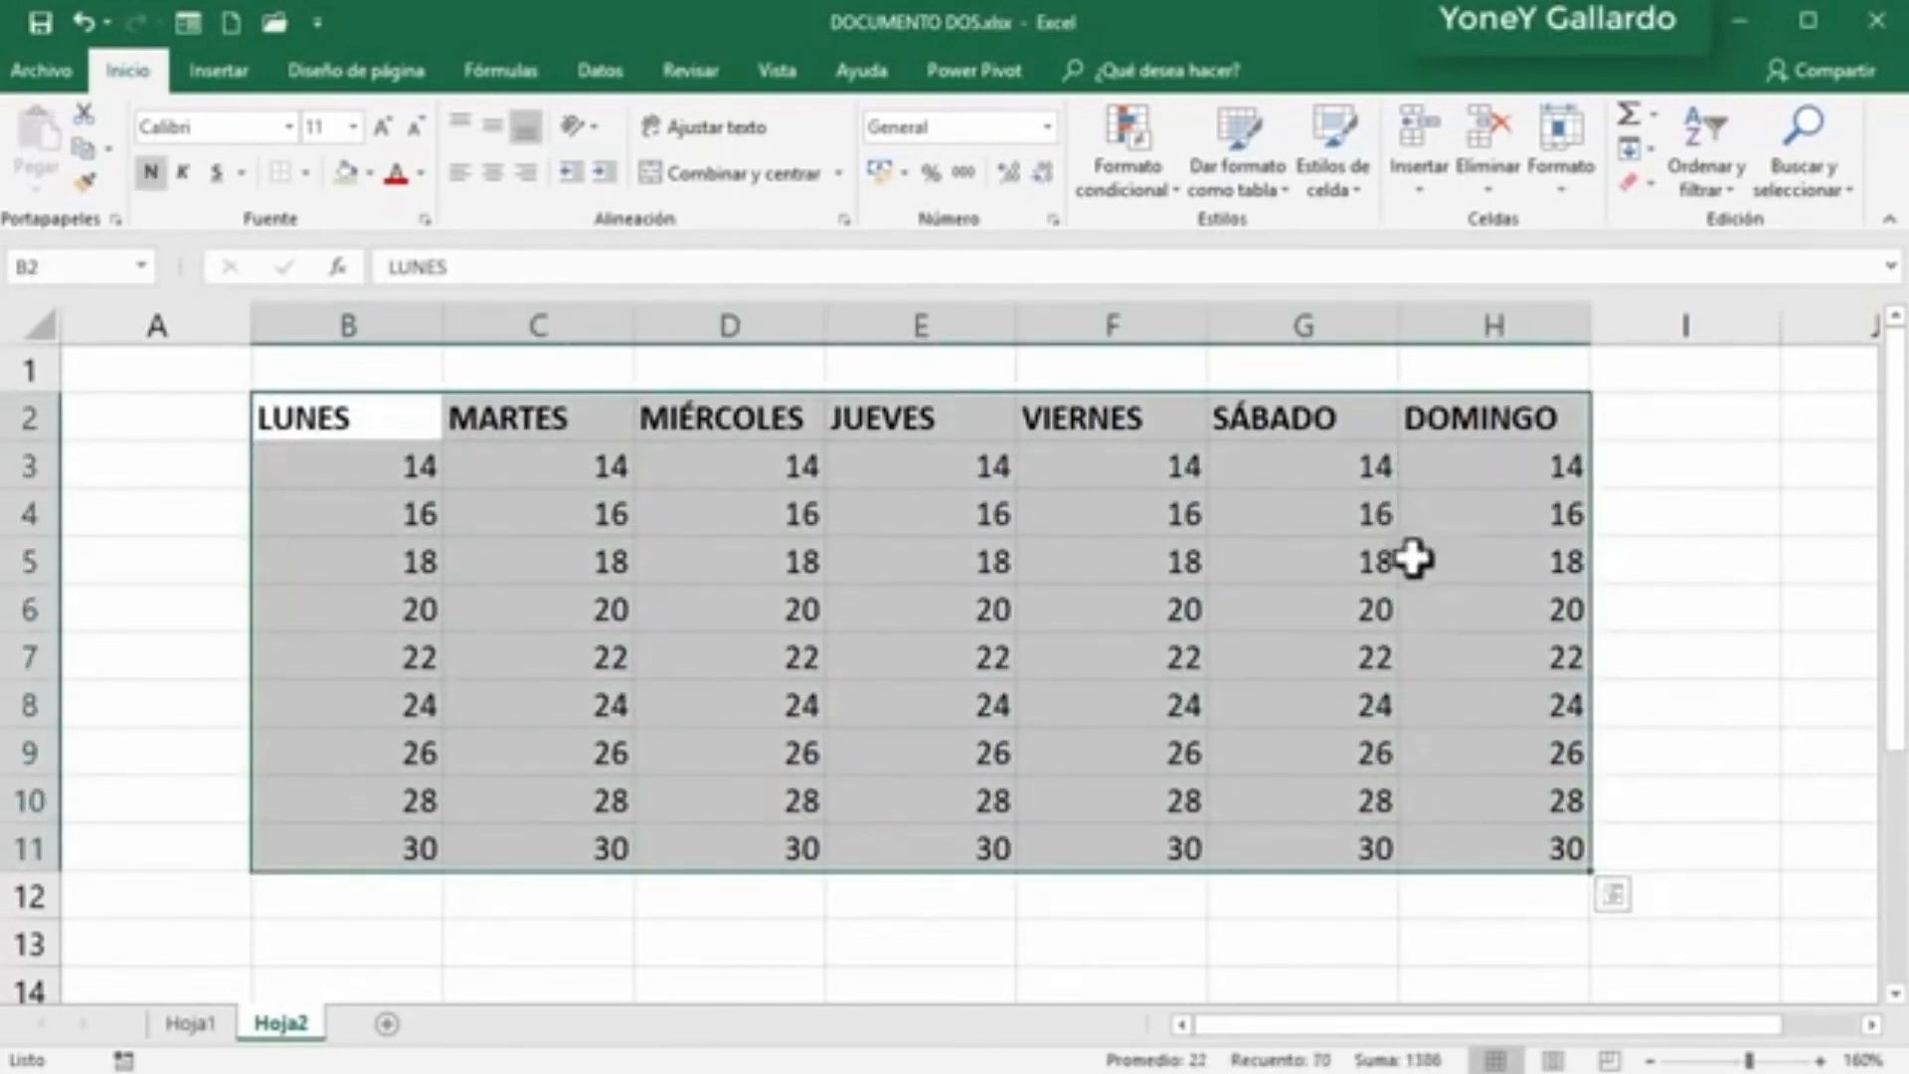
pyautogui.click(1263, 189)
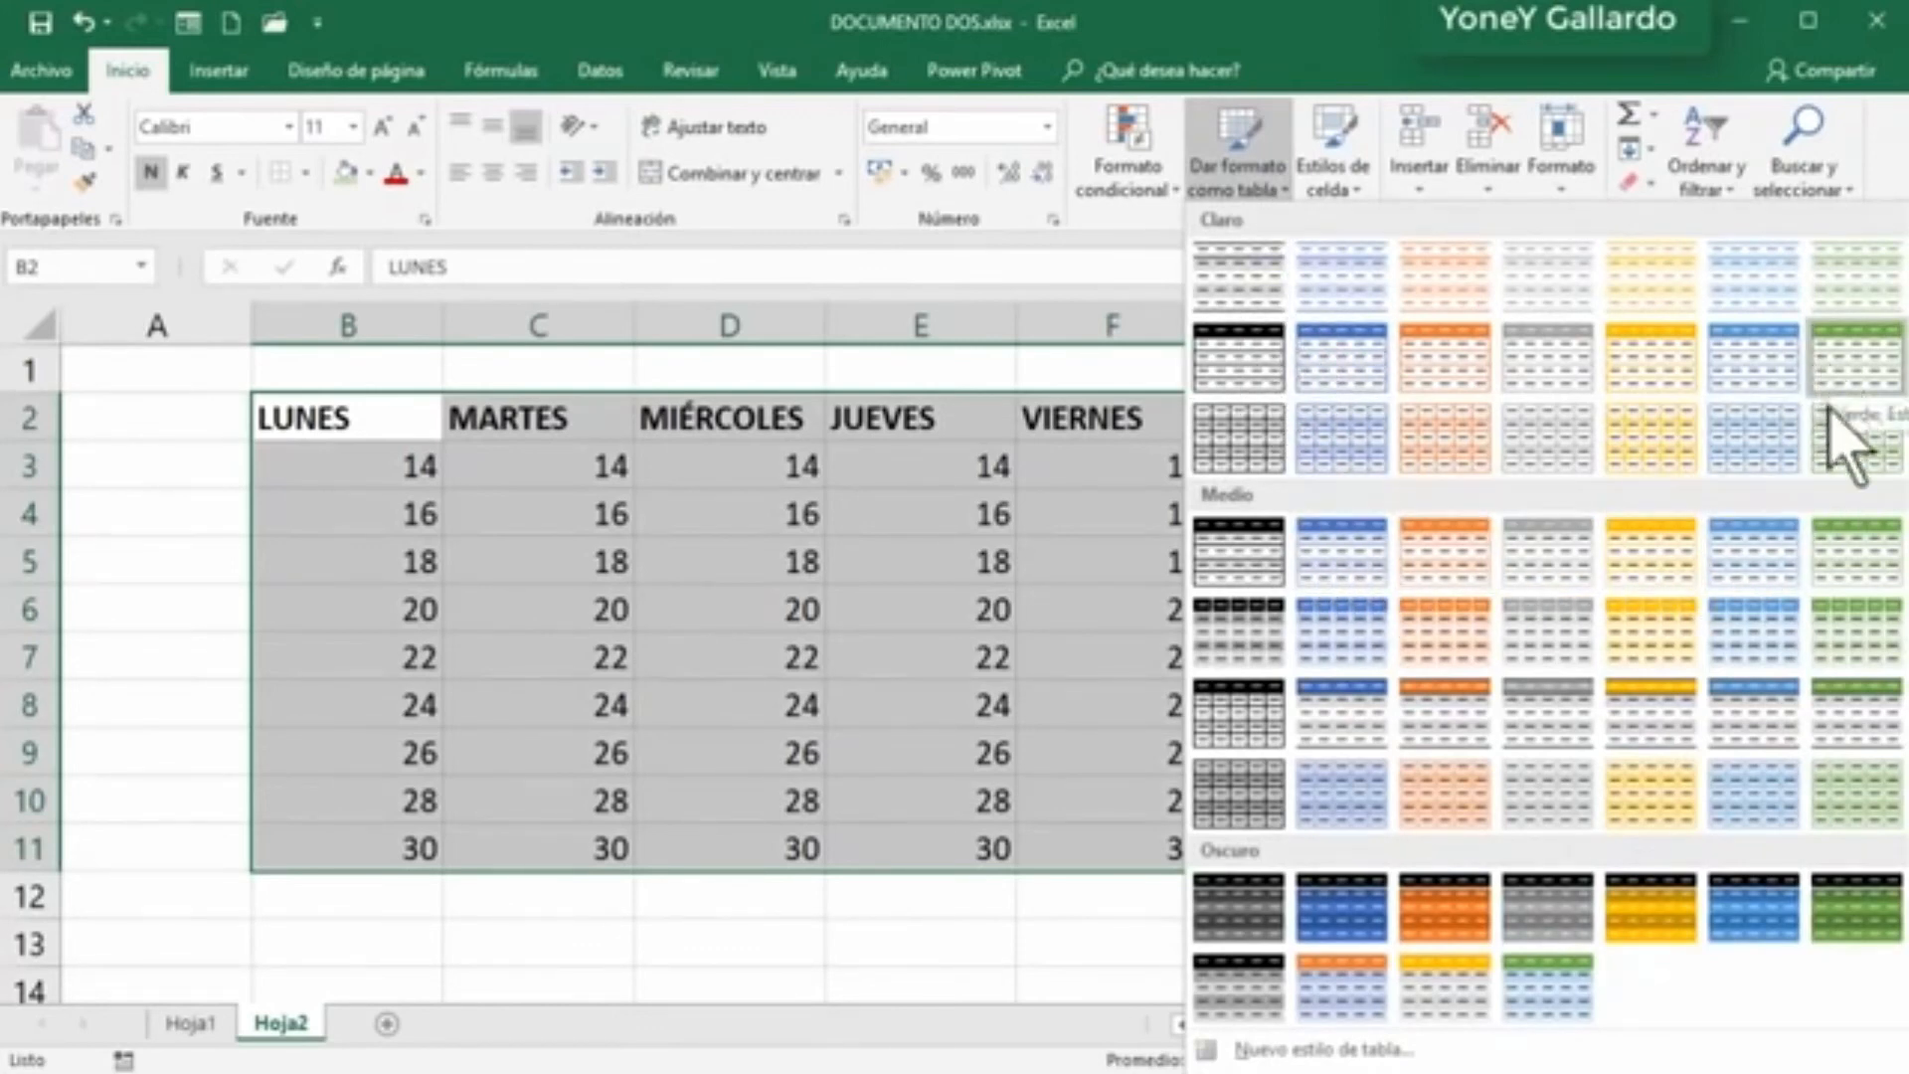
pyautogui.click(1837, 362)
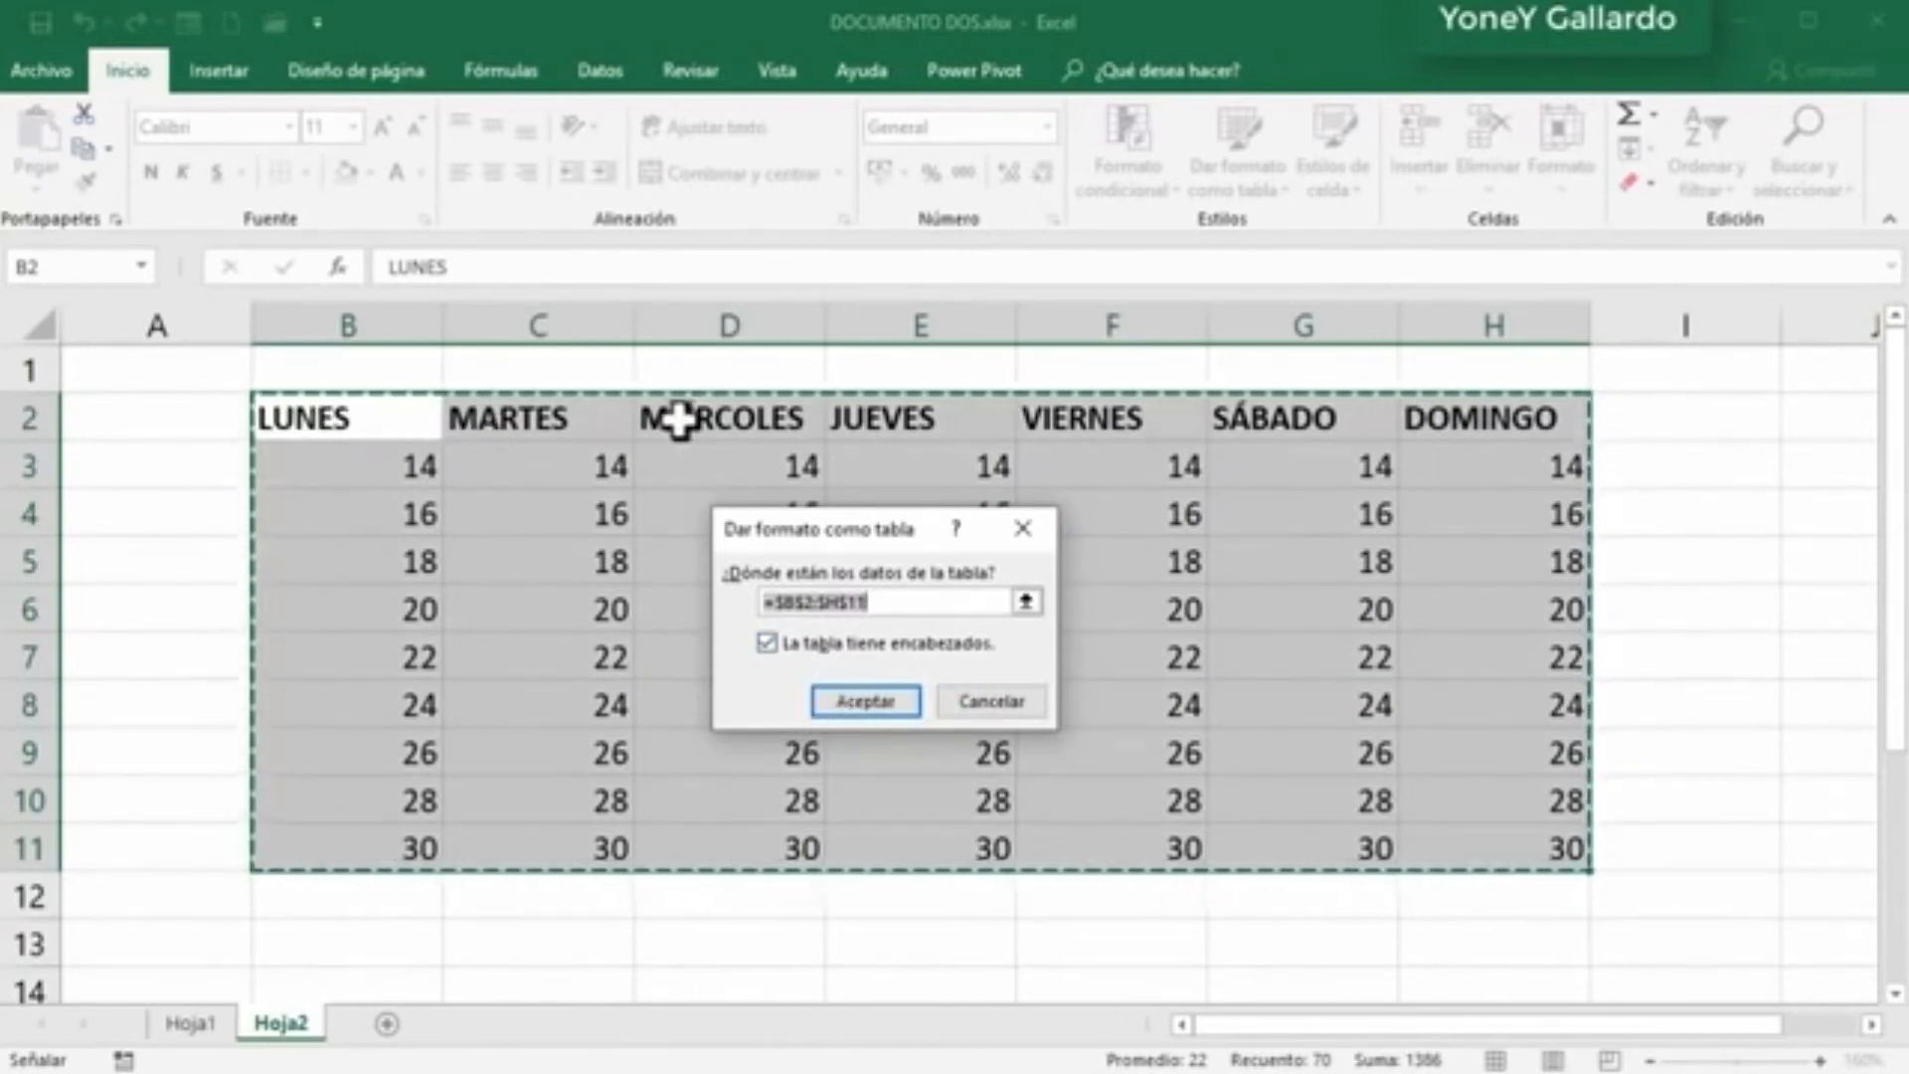
pyautogui.click(865, 703)
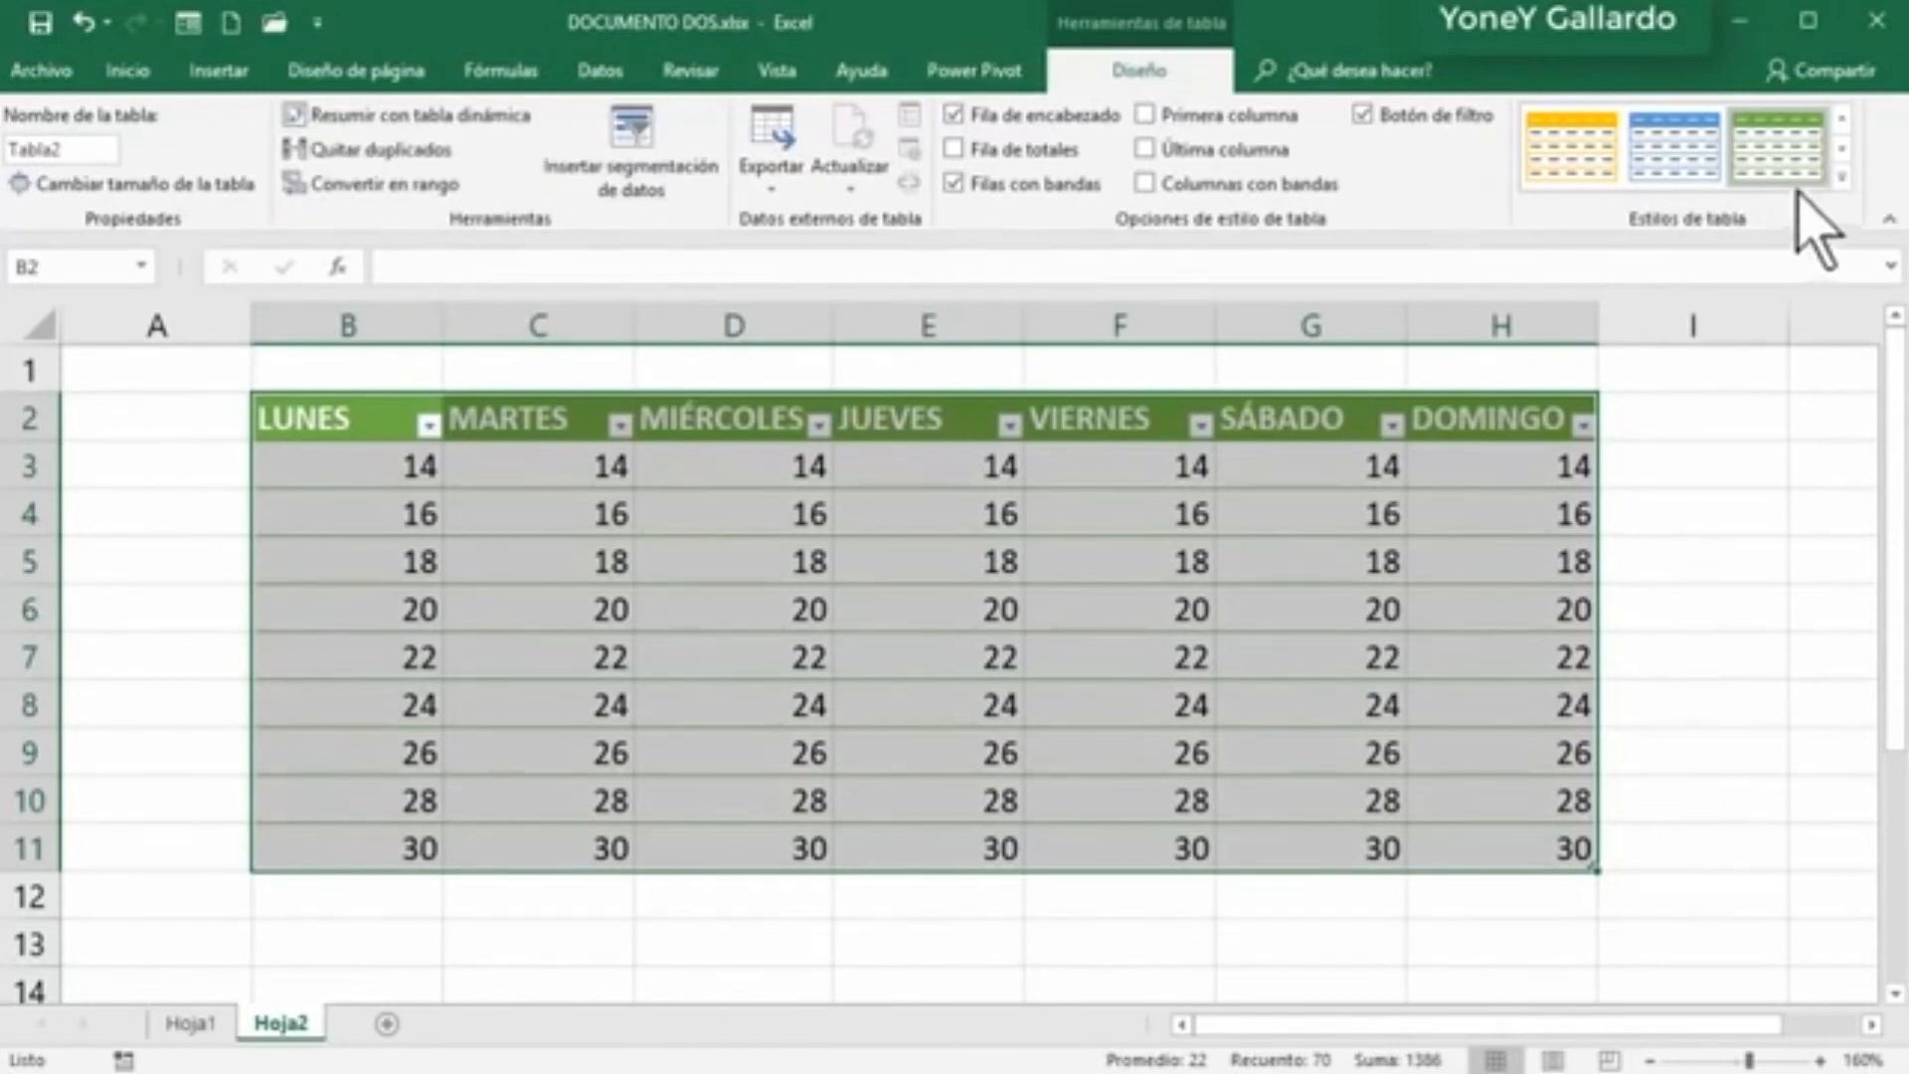
# Step: Change the table to the medium orange banded style with a pale header, and rename the table PRIMERA
pyautogui.click(1840, 177)
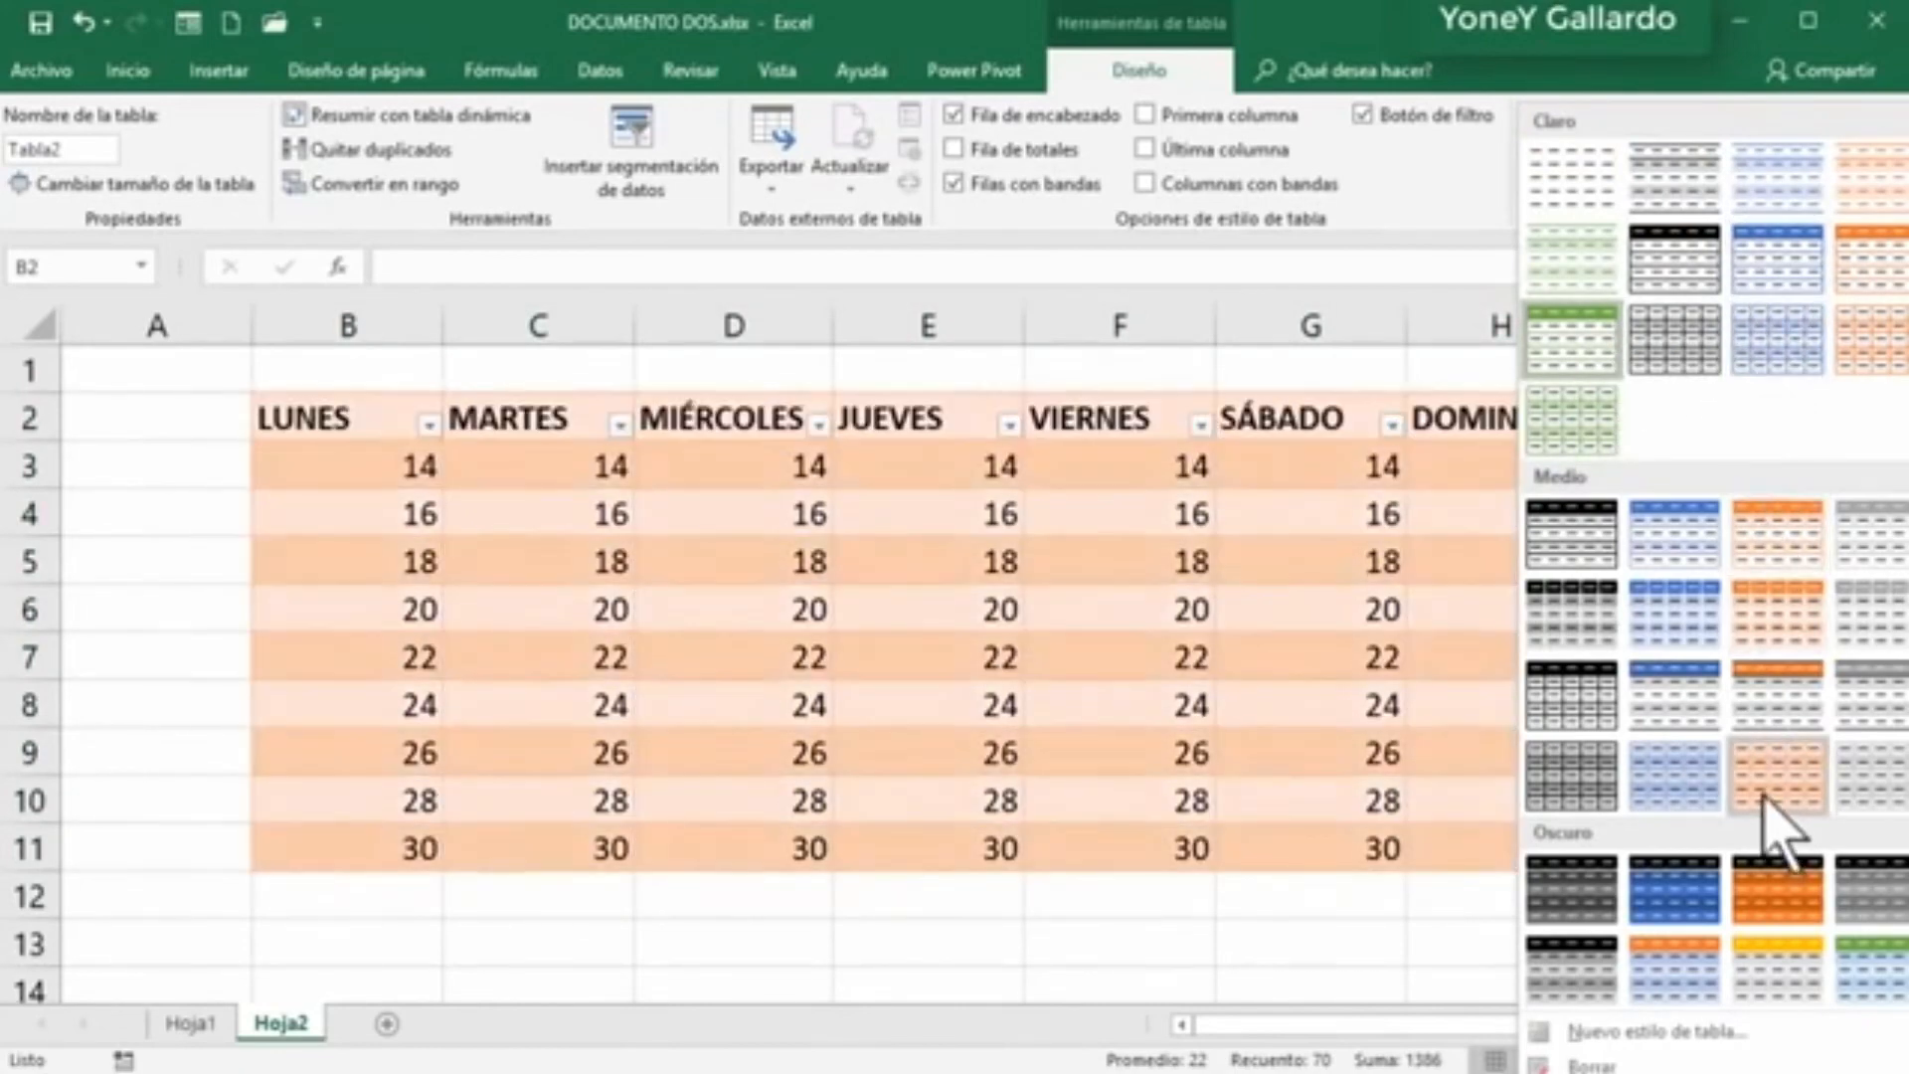
pyautogui.click(1767, 815)
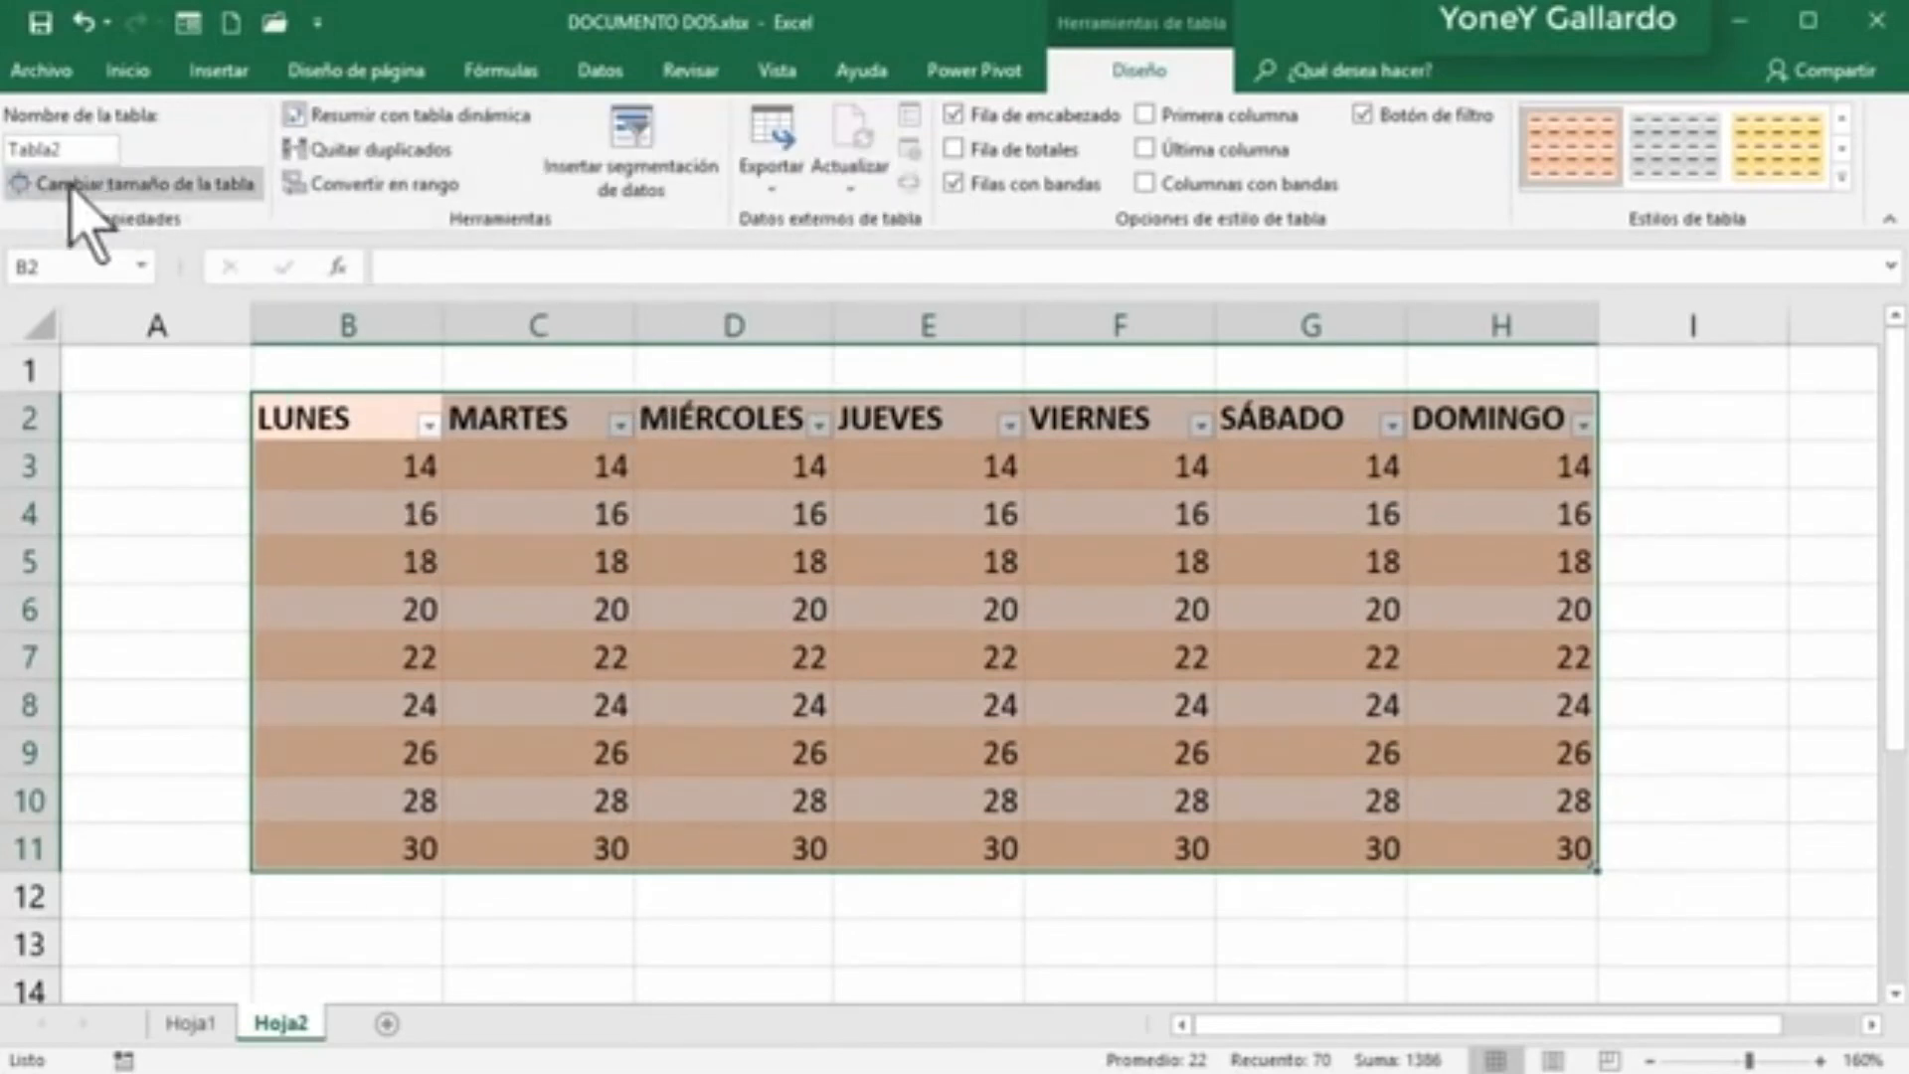
pyautogui.click(69, 149)
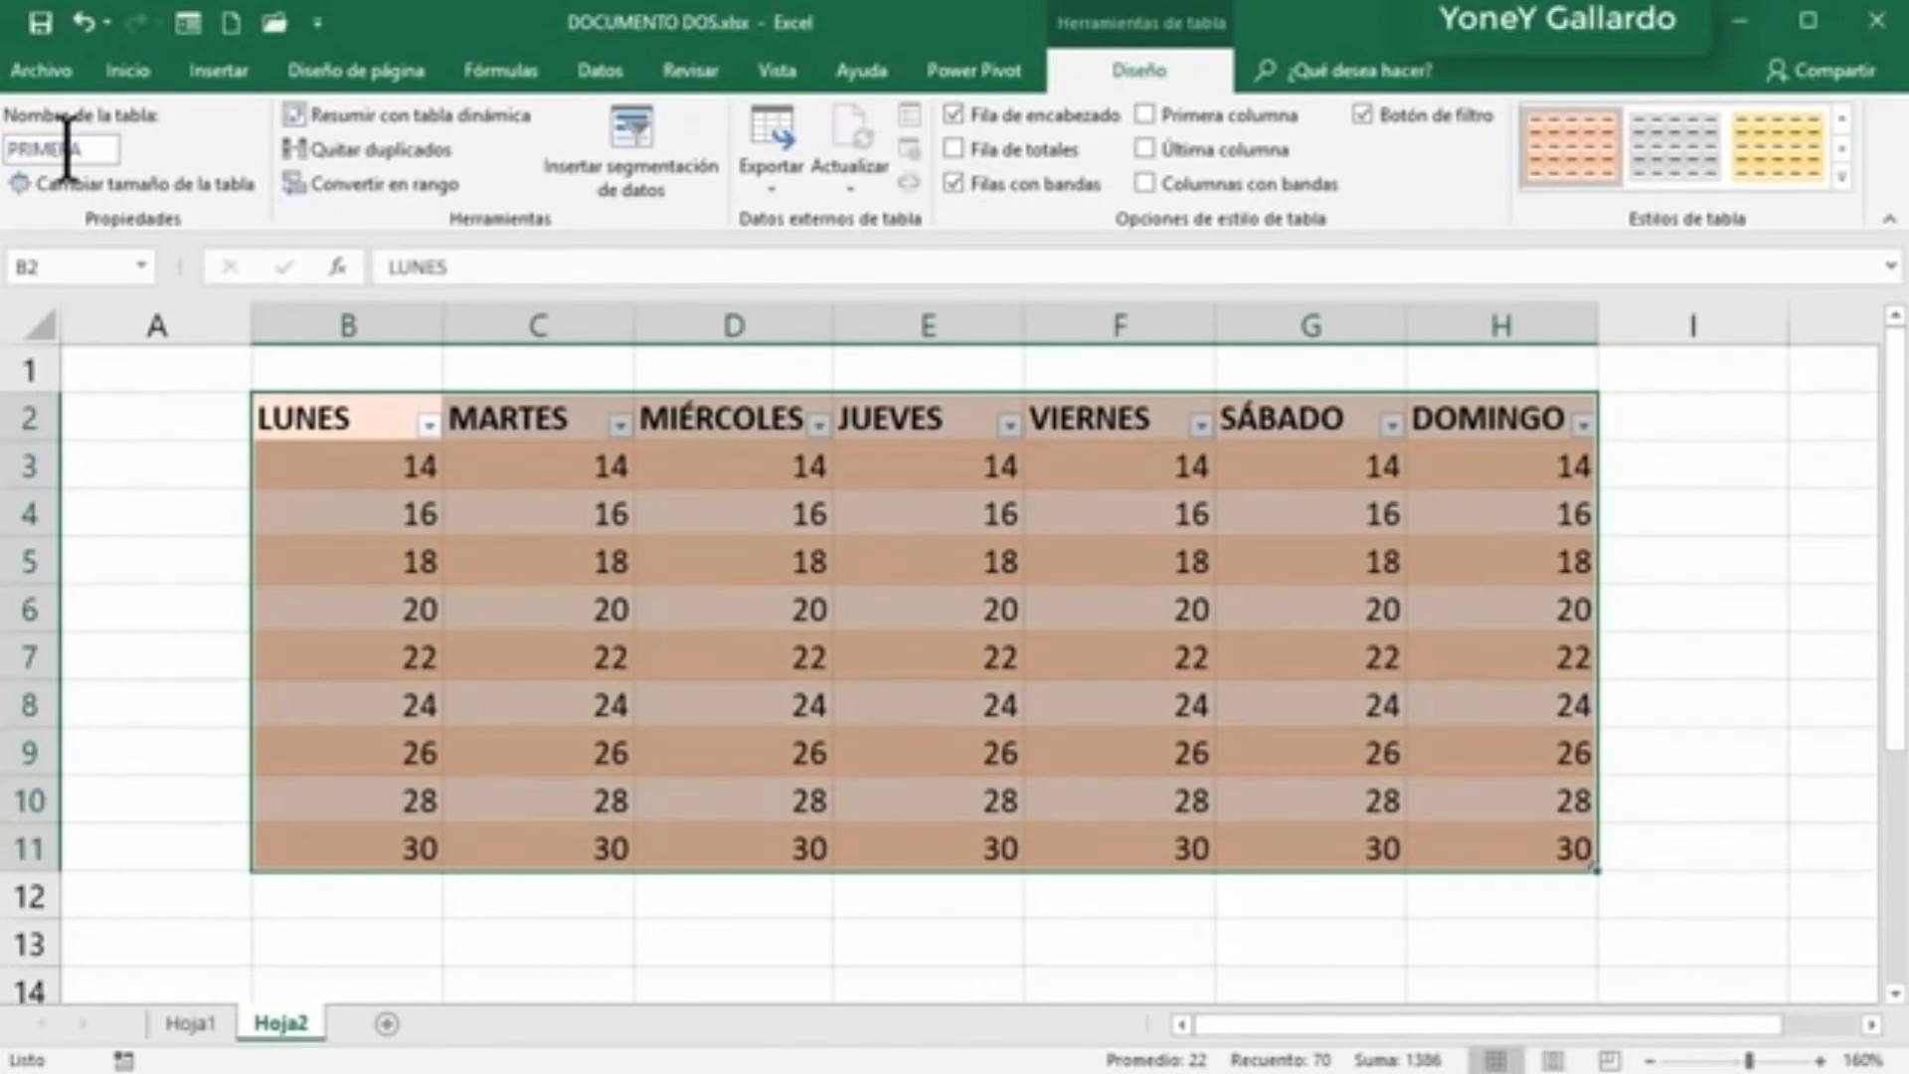
pyautogui.write('PRIMERA')
pyautogui.click(69, 453)
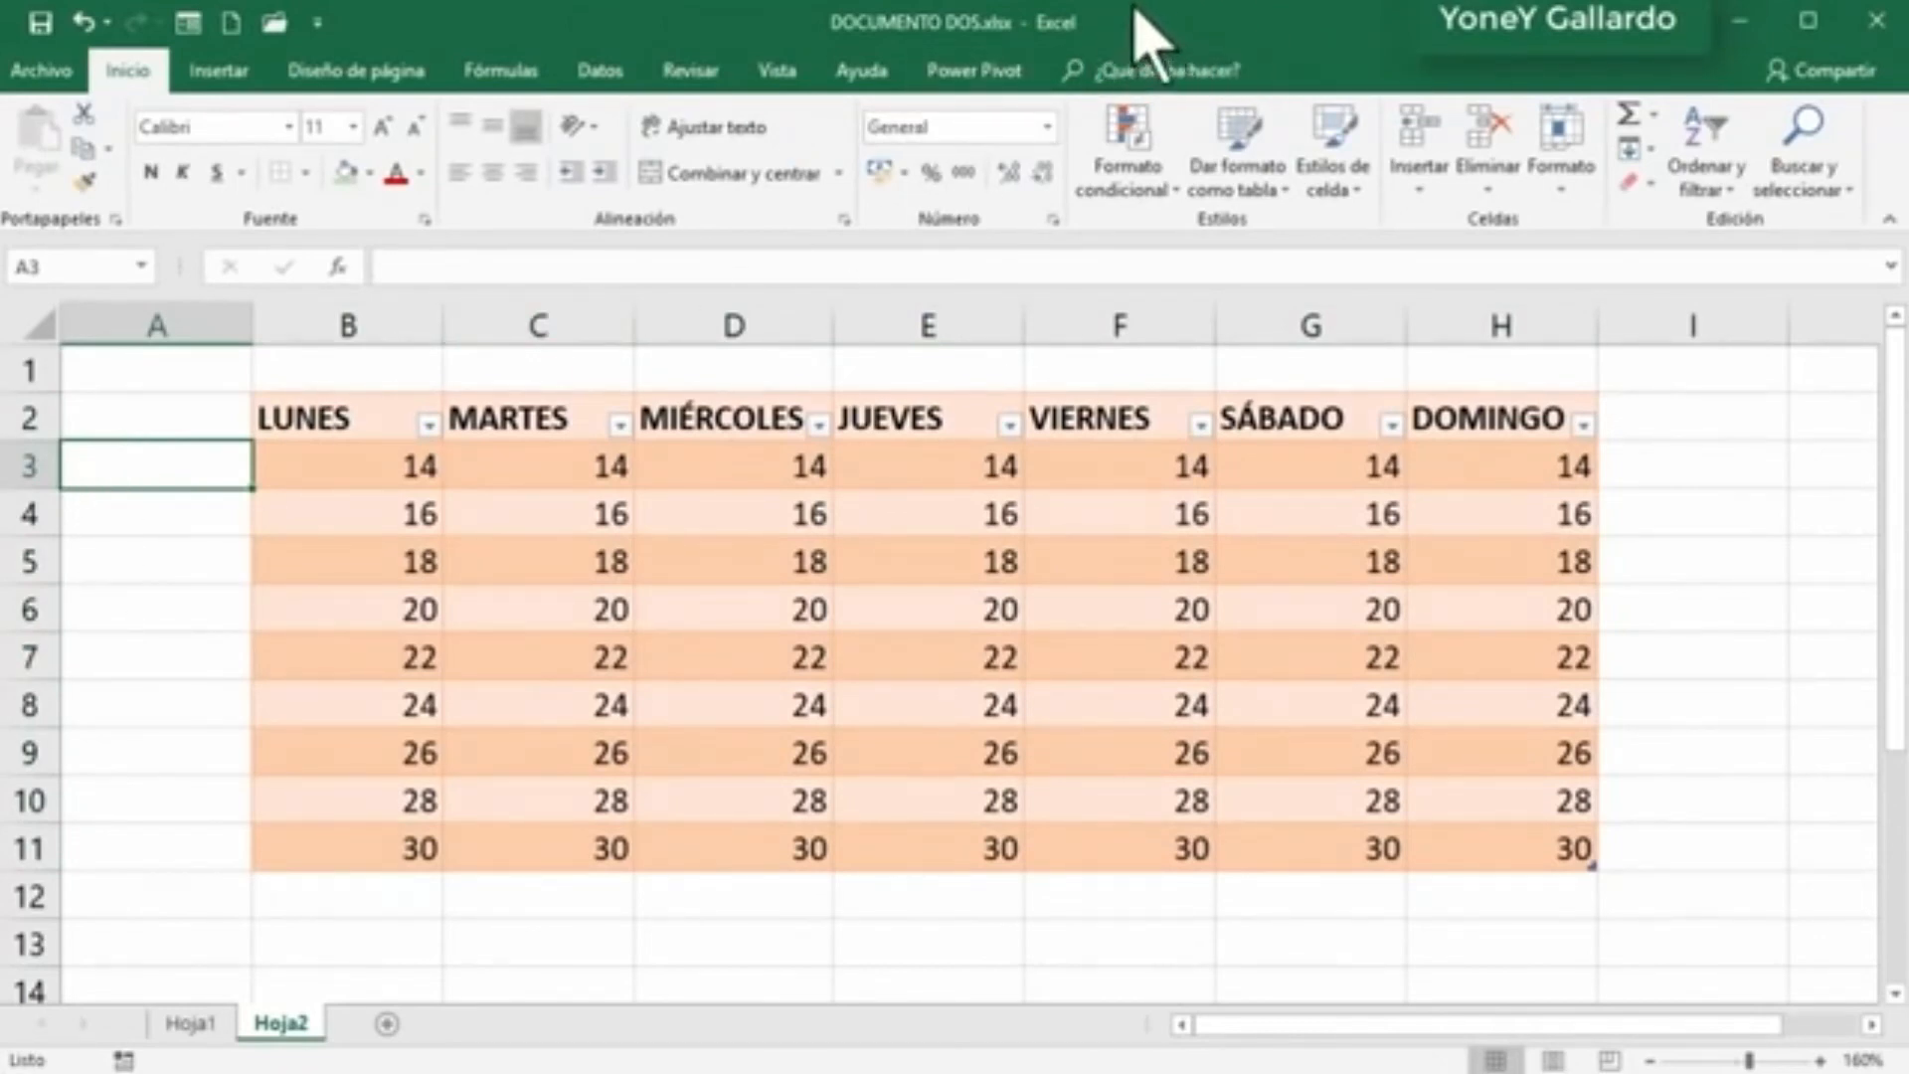
# Step: Switch the PRIMERA table to the medium orange style with a solid orange header row and banded rows
pyautogui.click(507, 511)
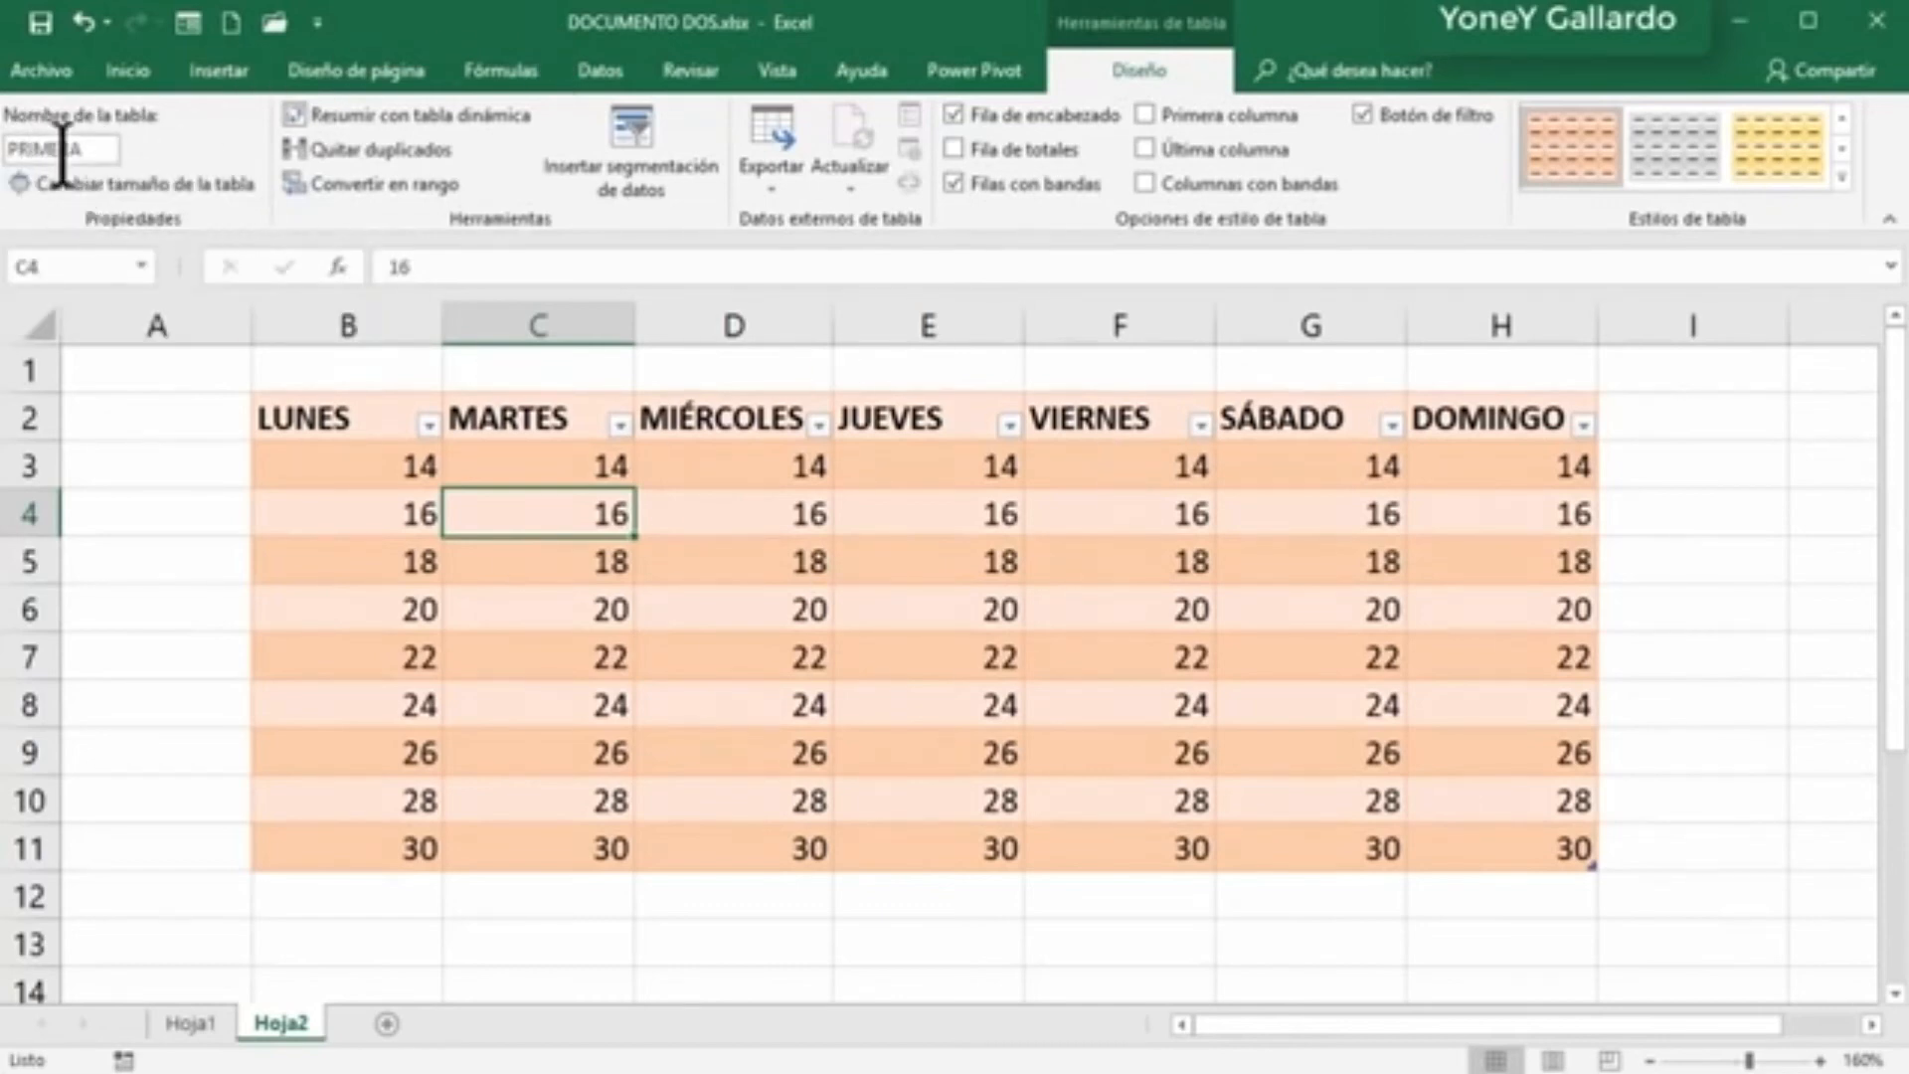
pyautogui.click(127, 72)
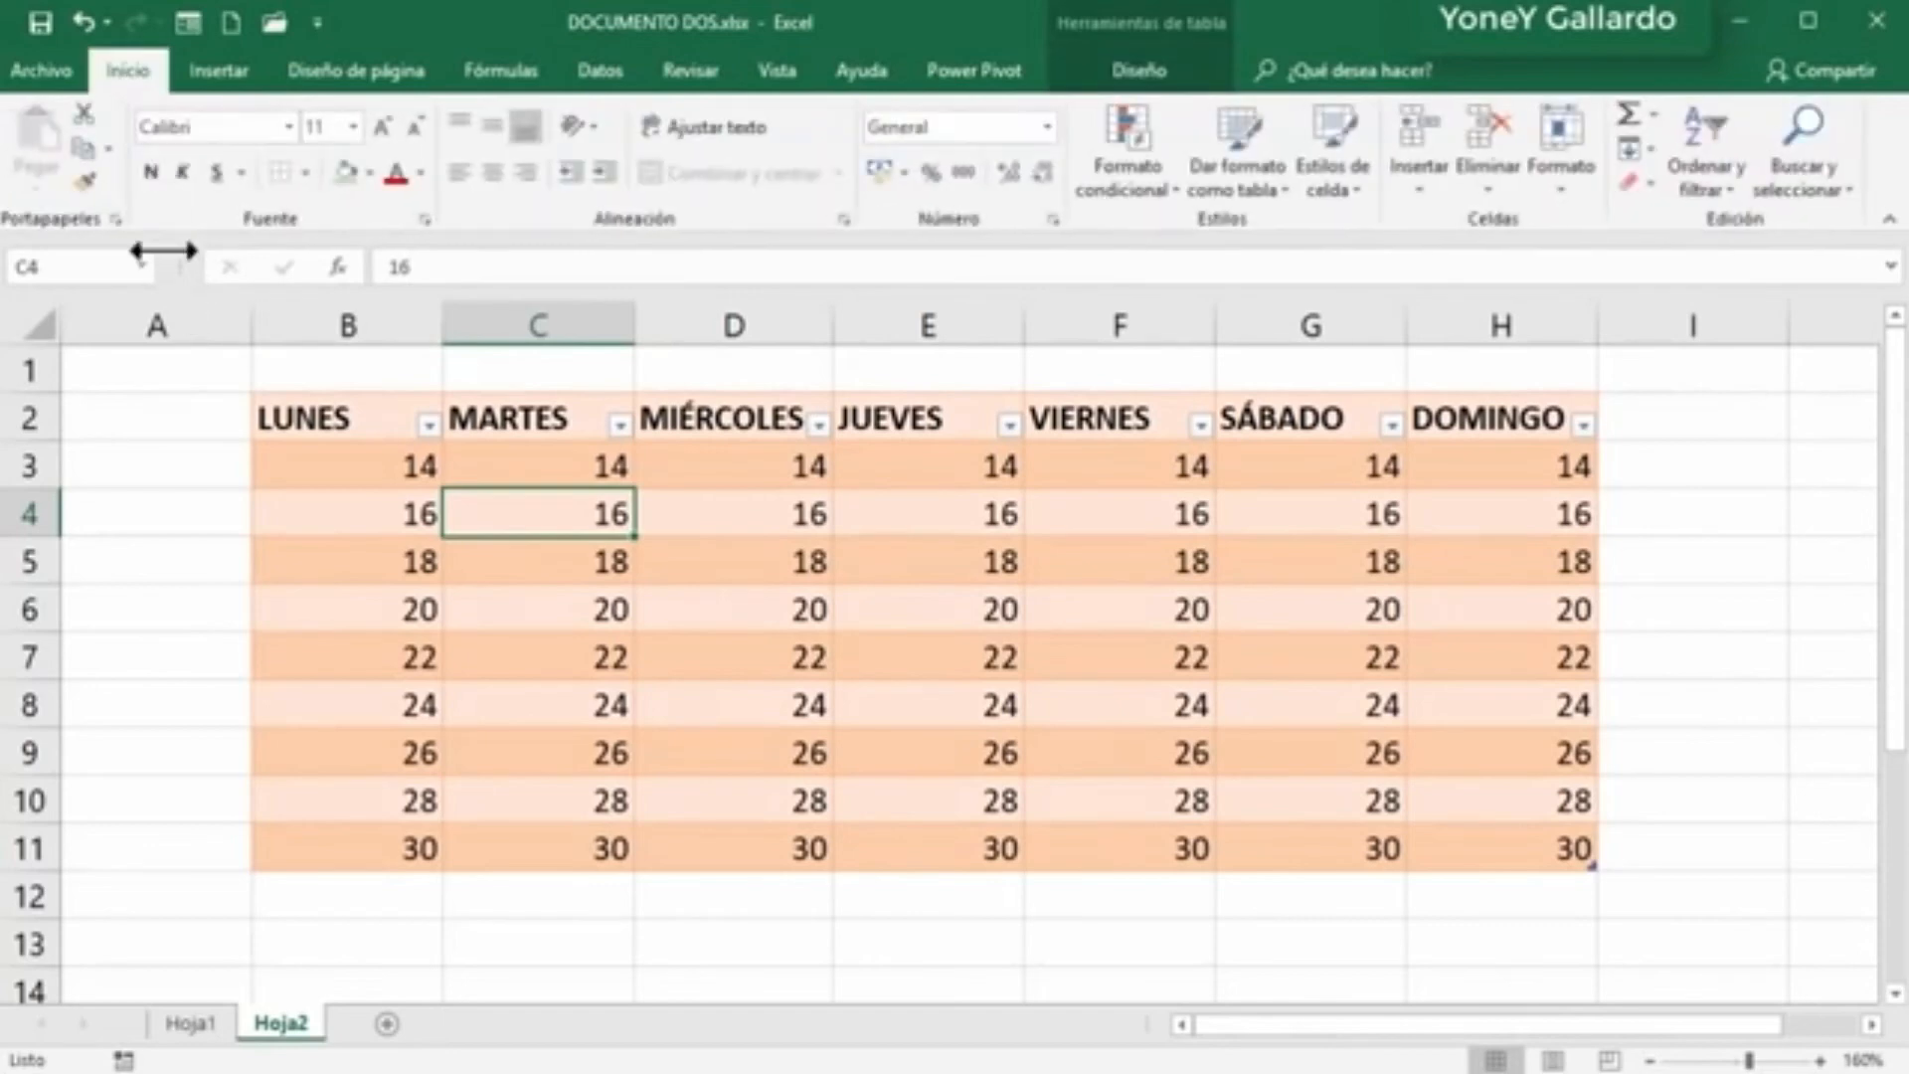
pyautogui.click(1267, 189)
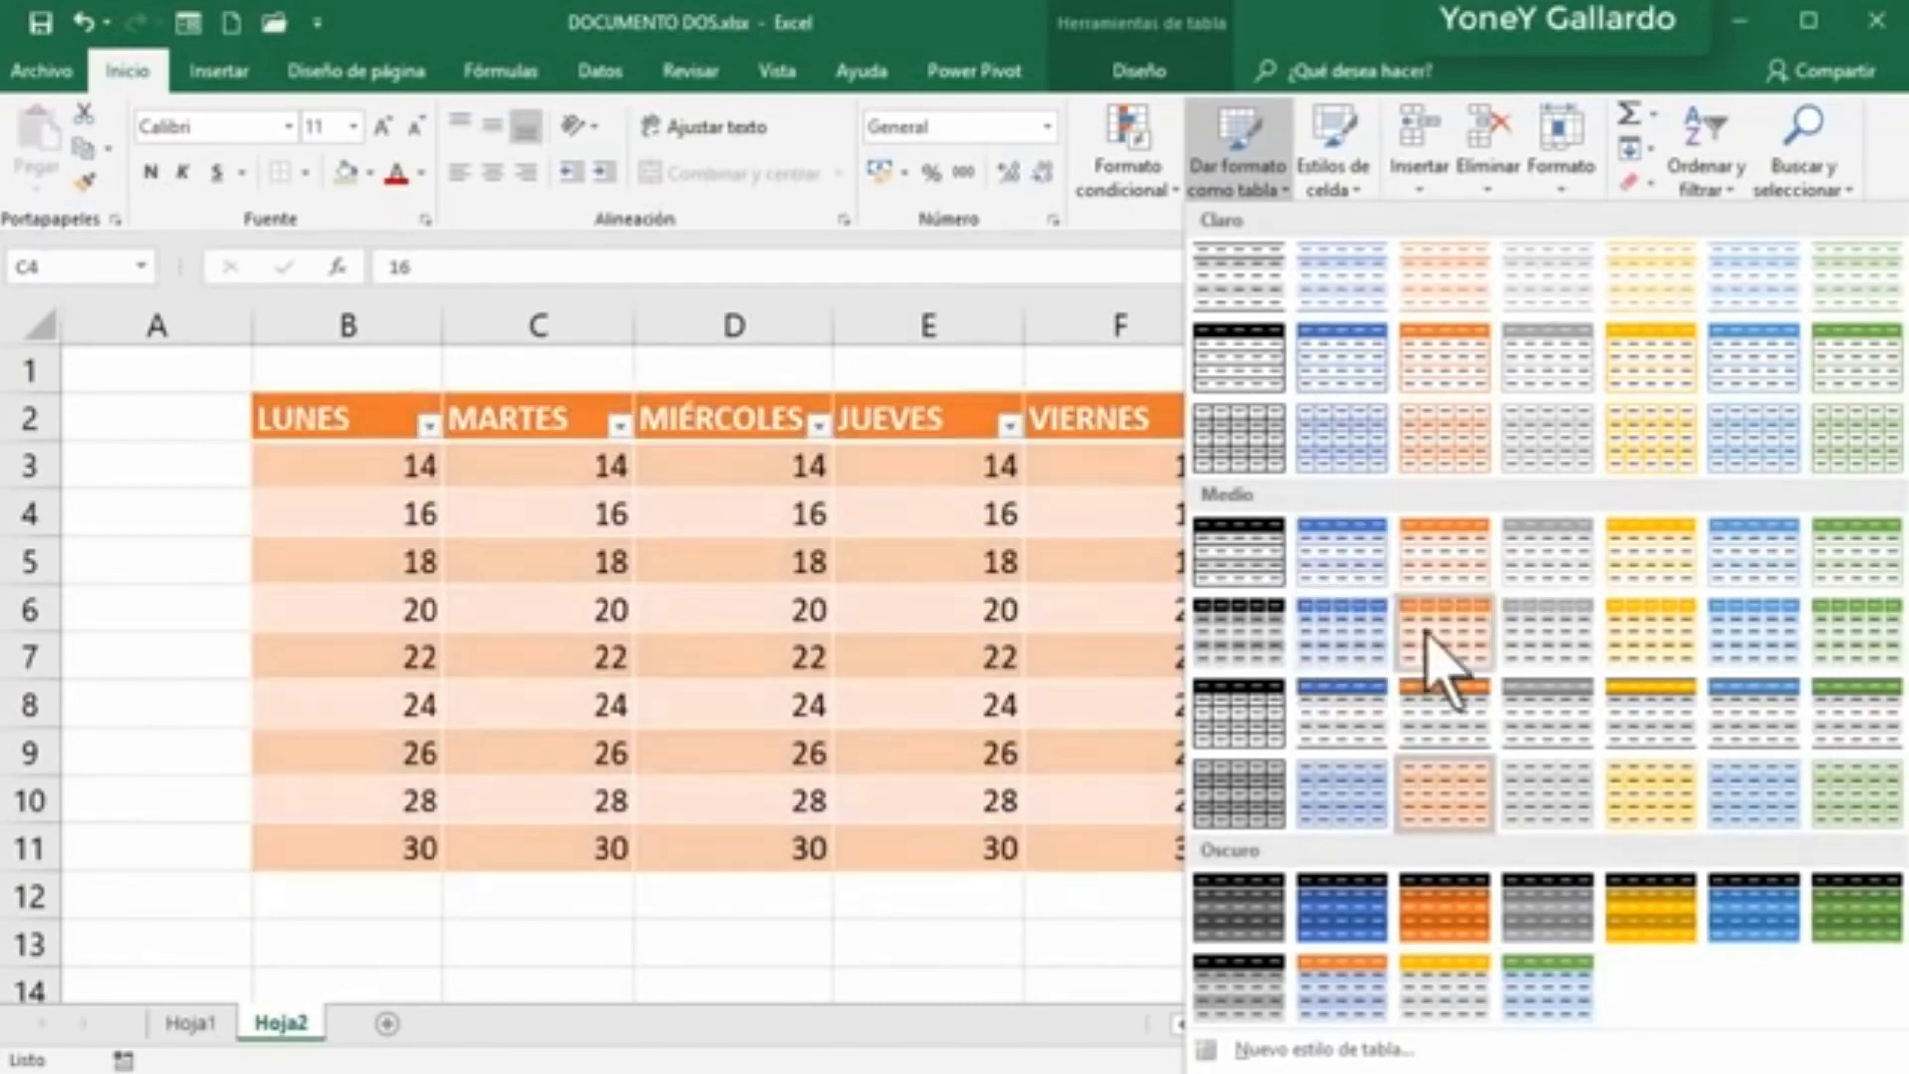
pyautogui.click(1428, 656)
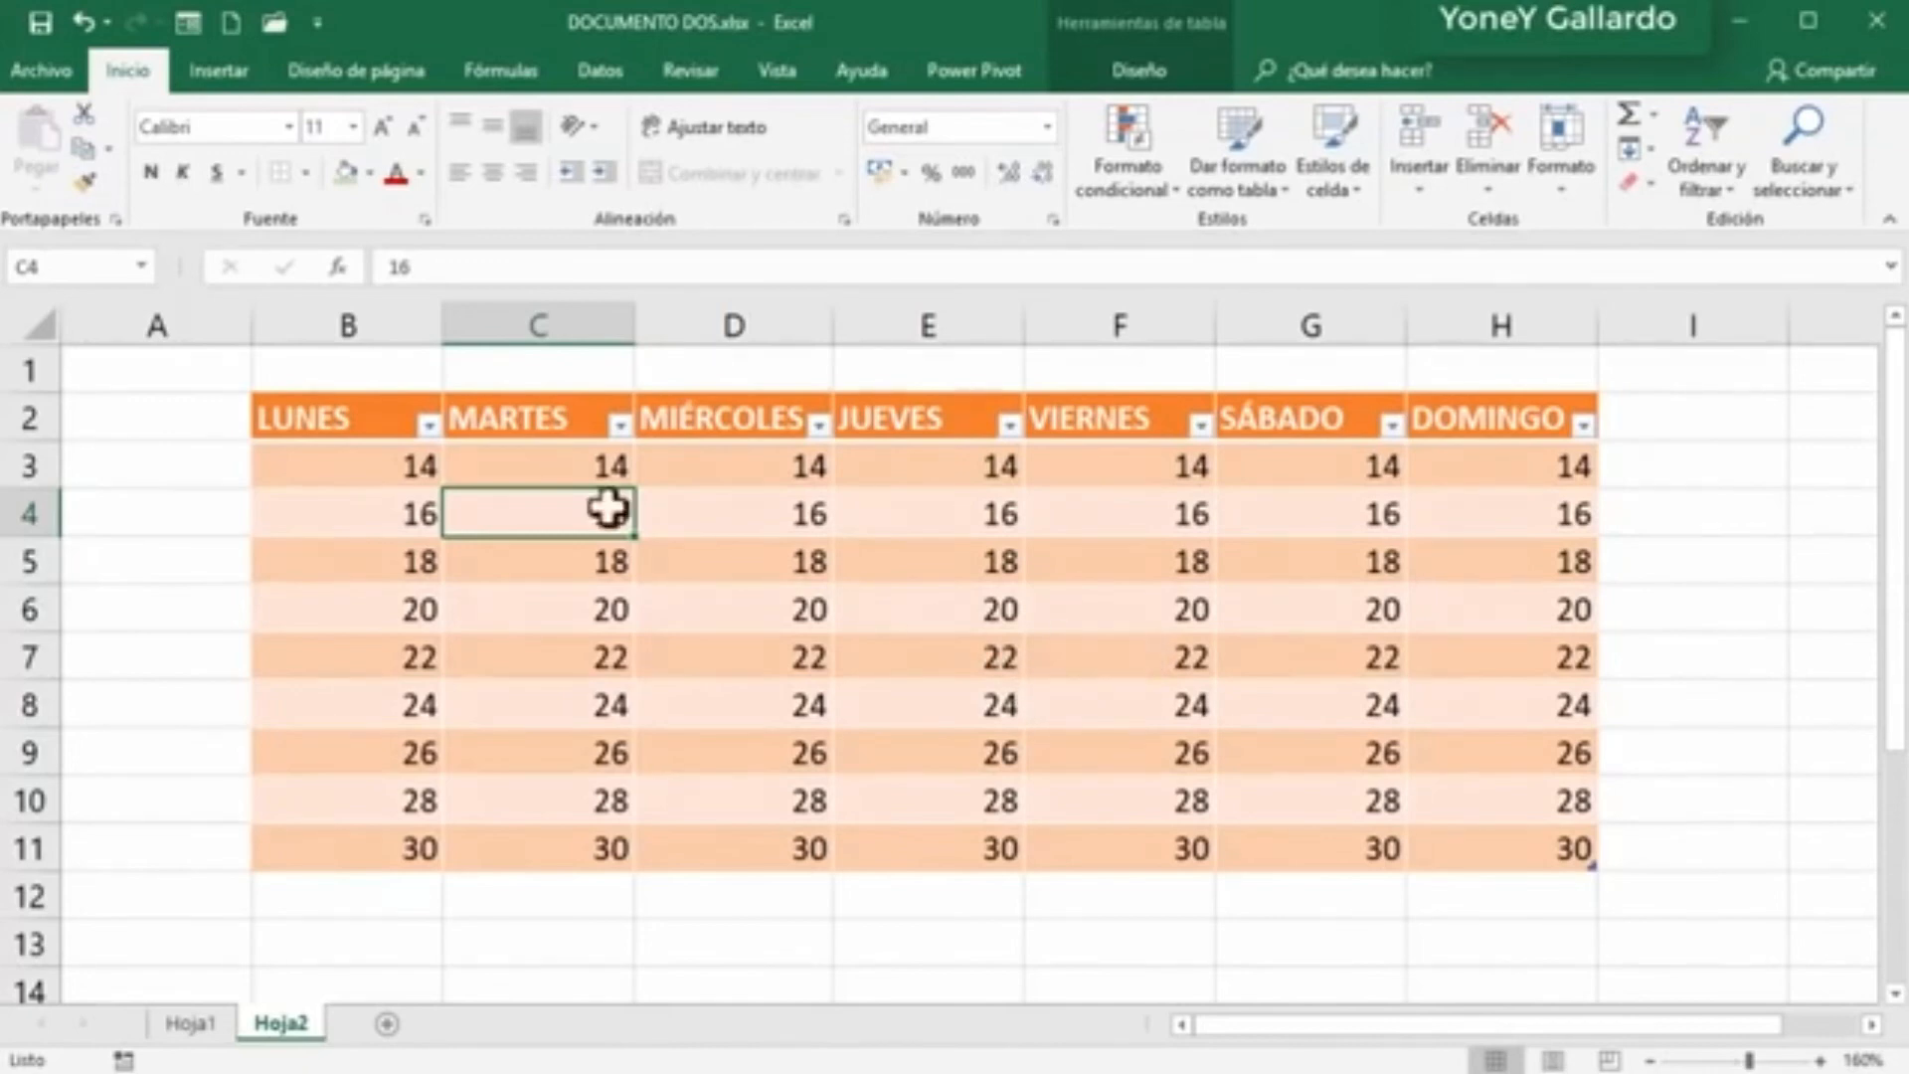
pyautogui.click(218, 72)
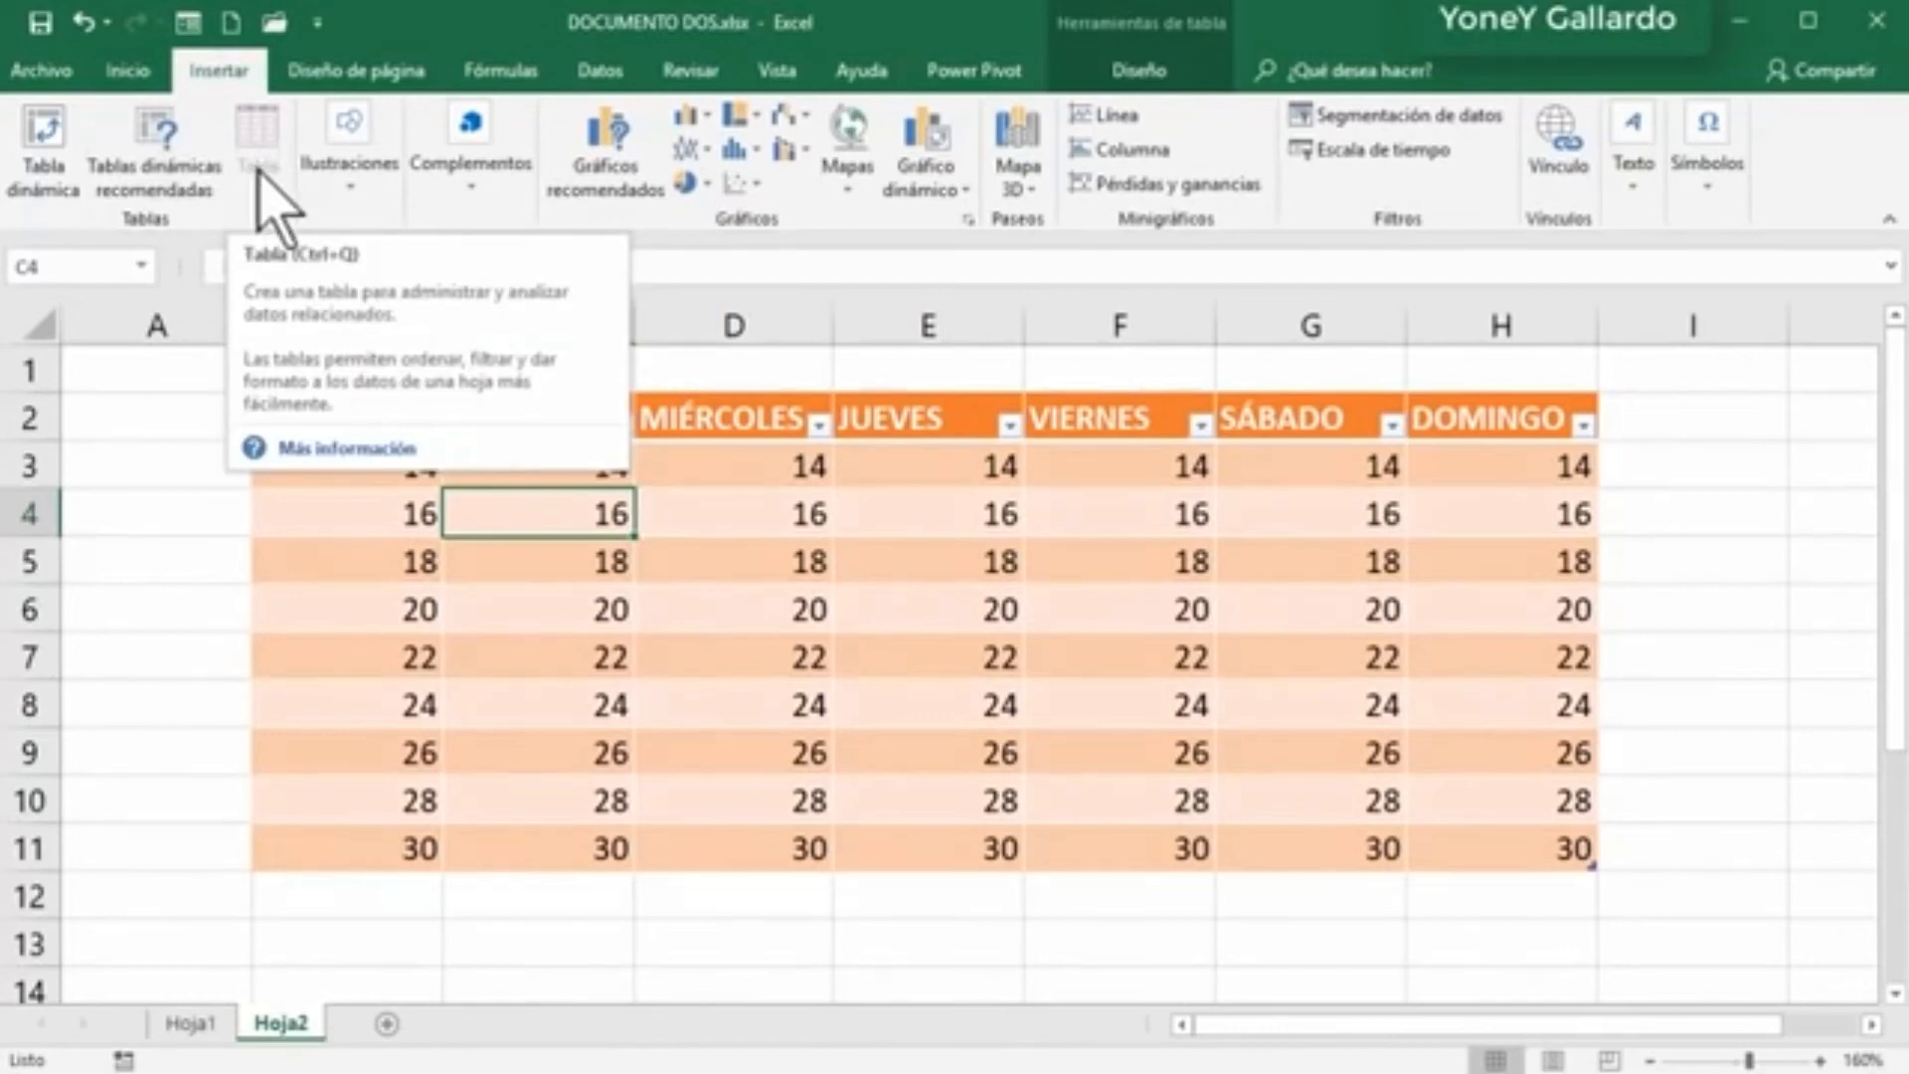
pyautogui.click(701, 785)
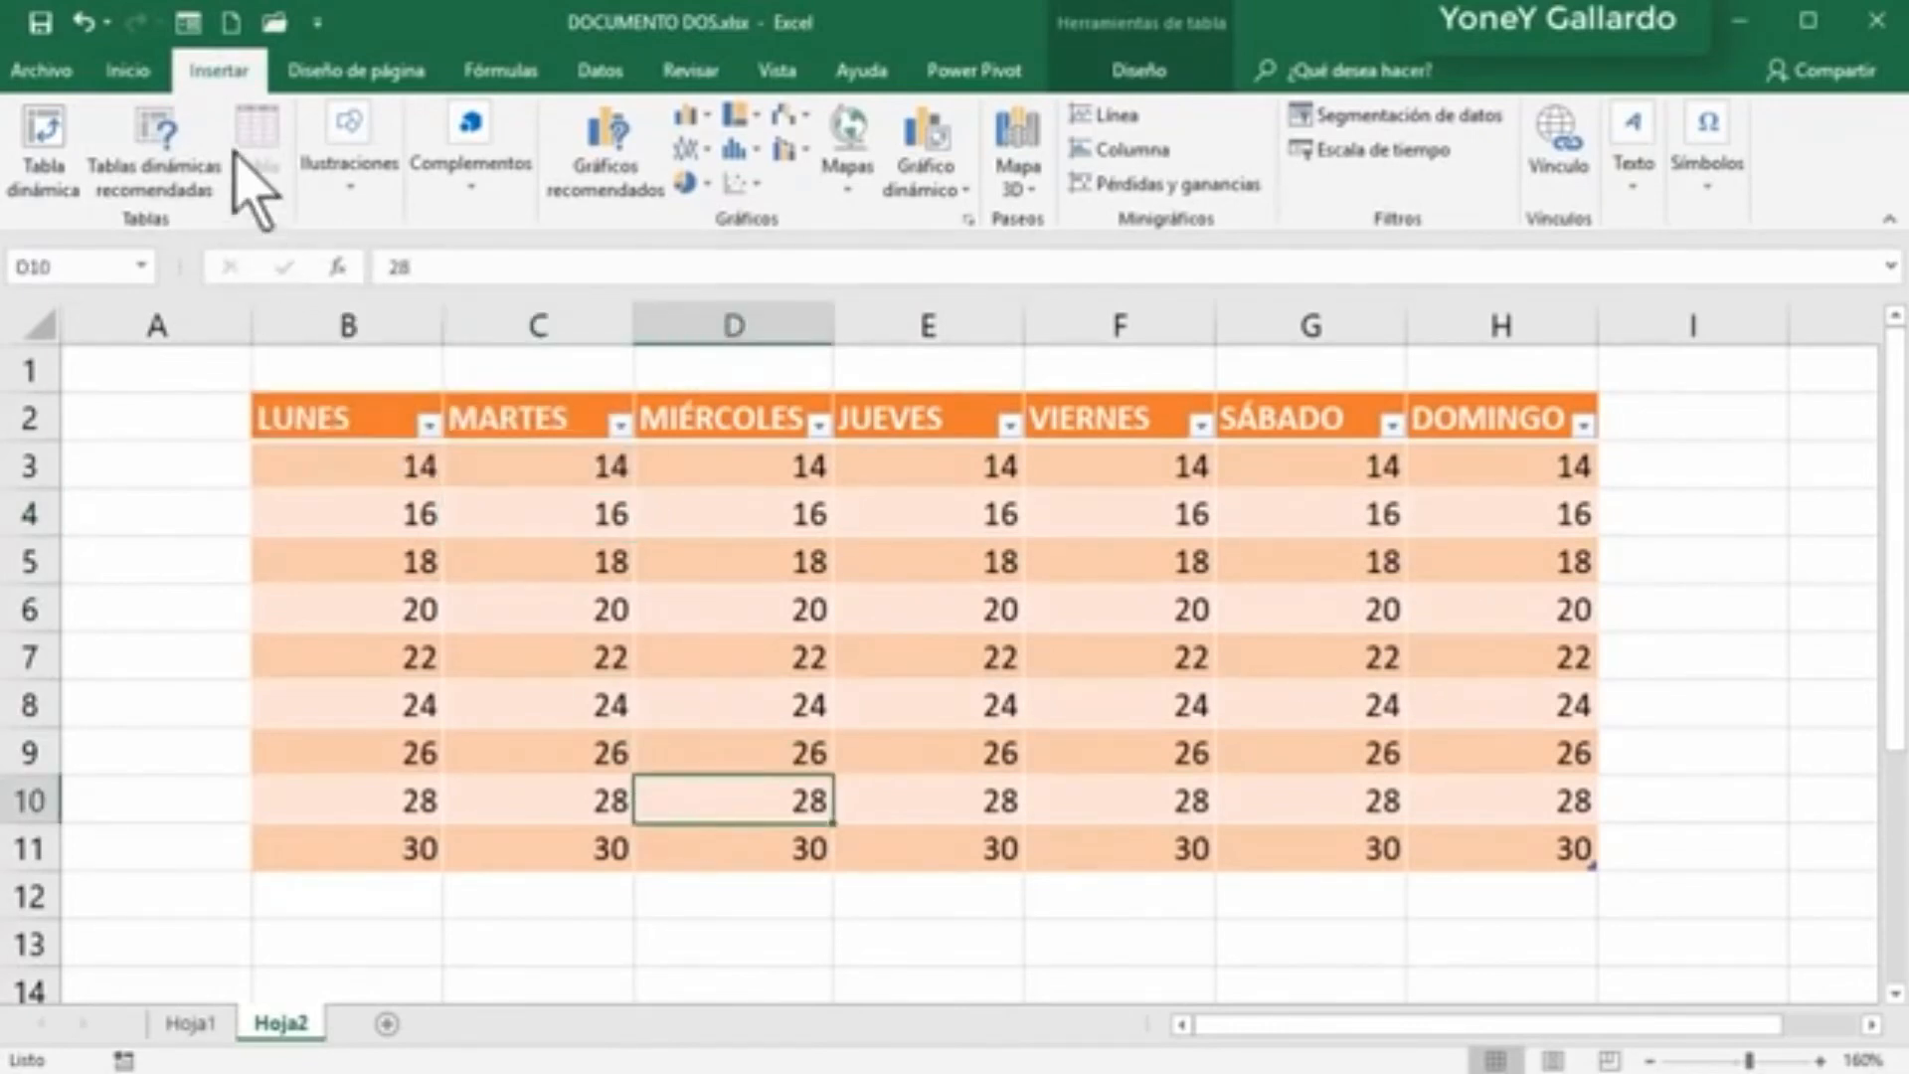
pyautogui.click(133, 72)
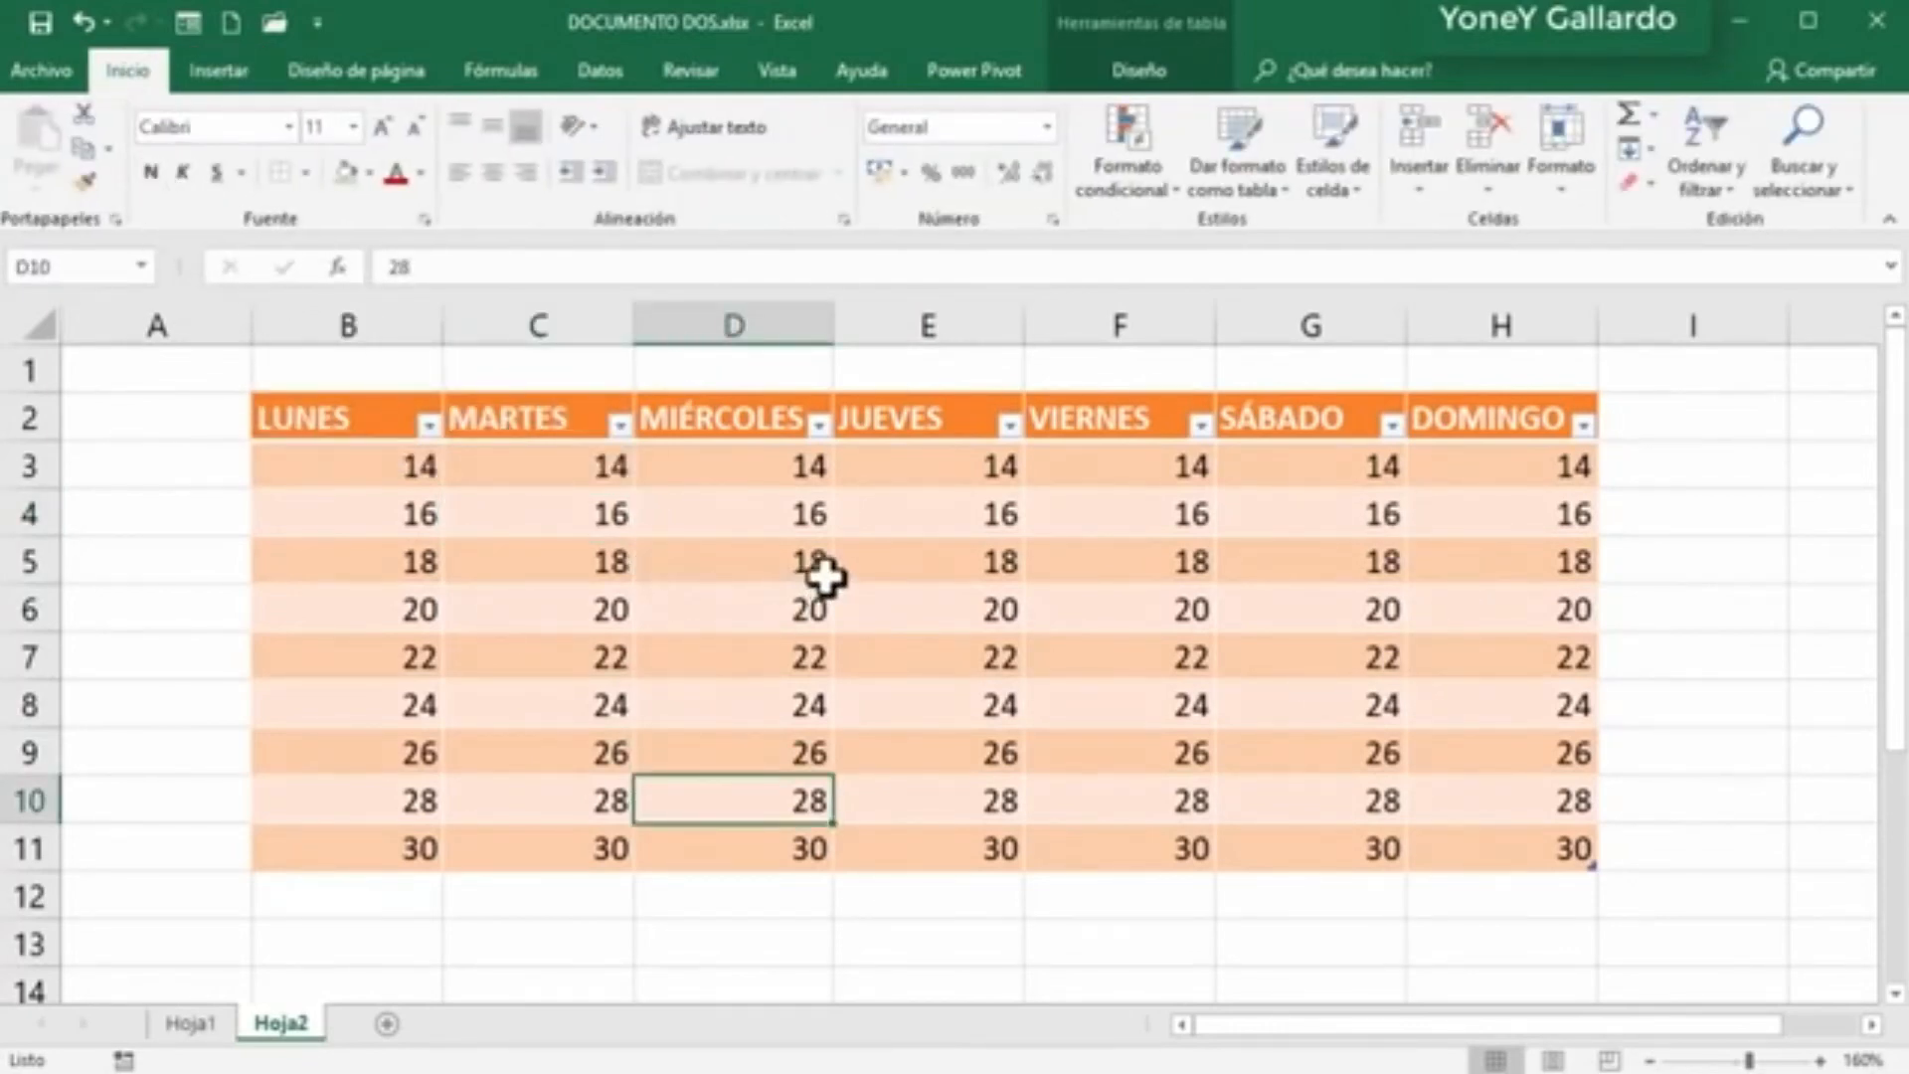
pyautogui.click(745, 568)
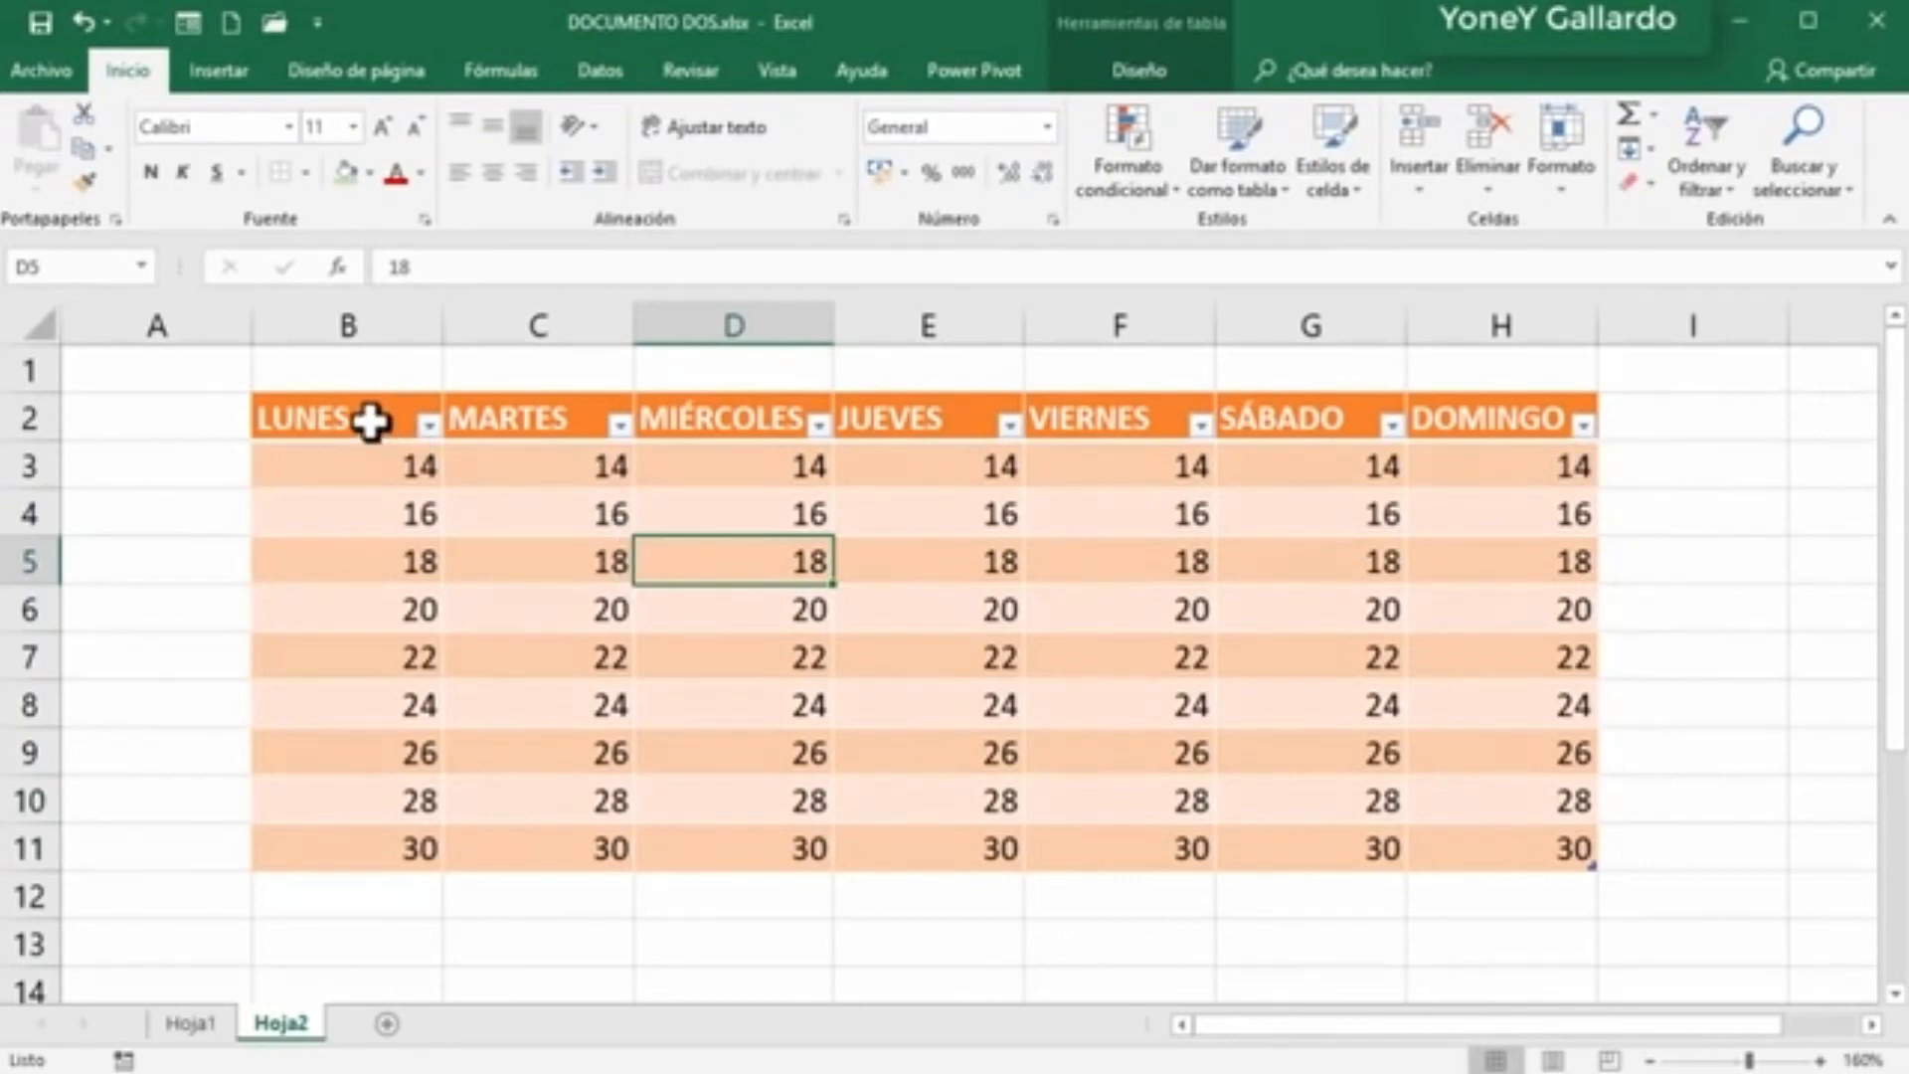
# Step: Undo the table formatting on the weekday data back to a plain range with bold headers, and narrow column A
pyautogui.hotkey('ctrl', 'z')
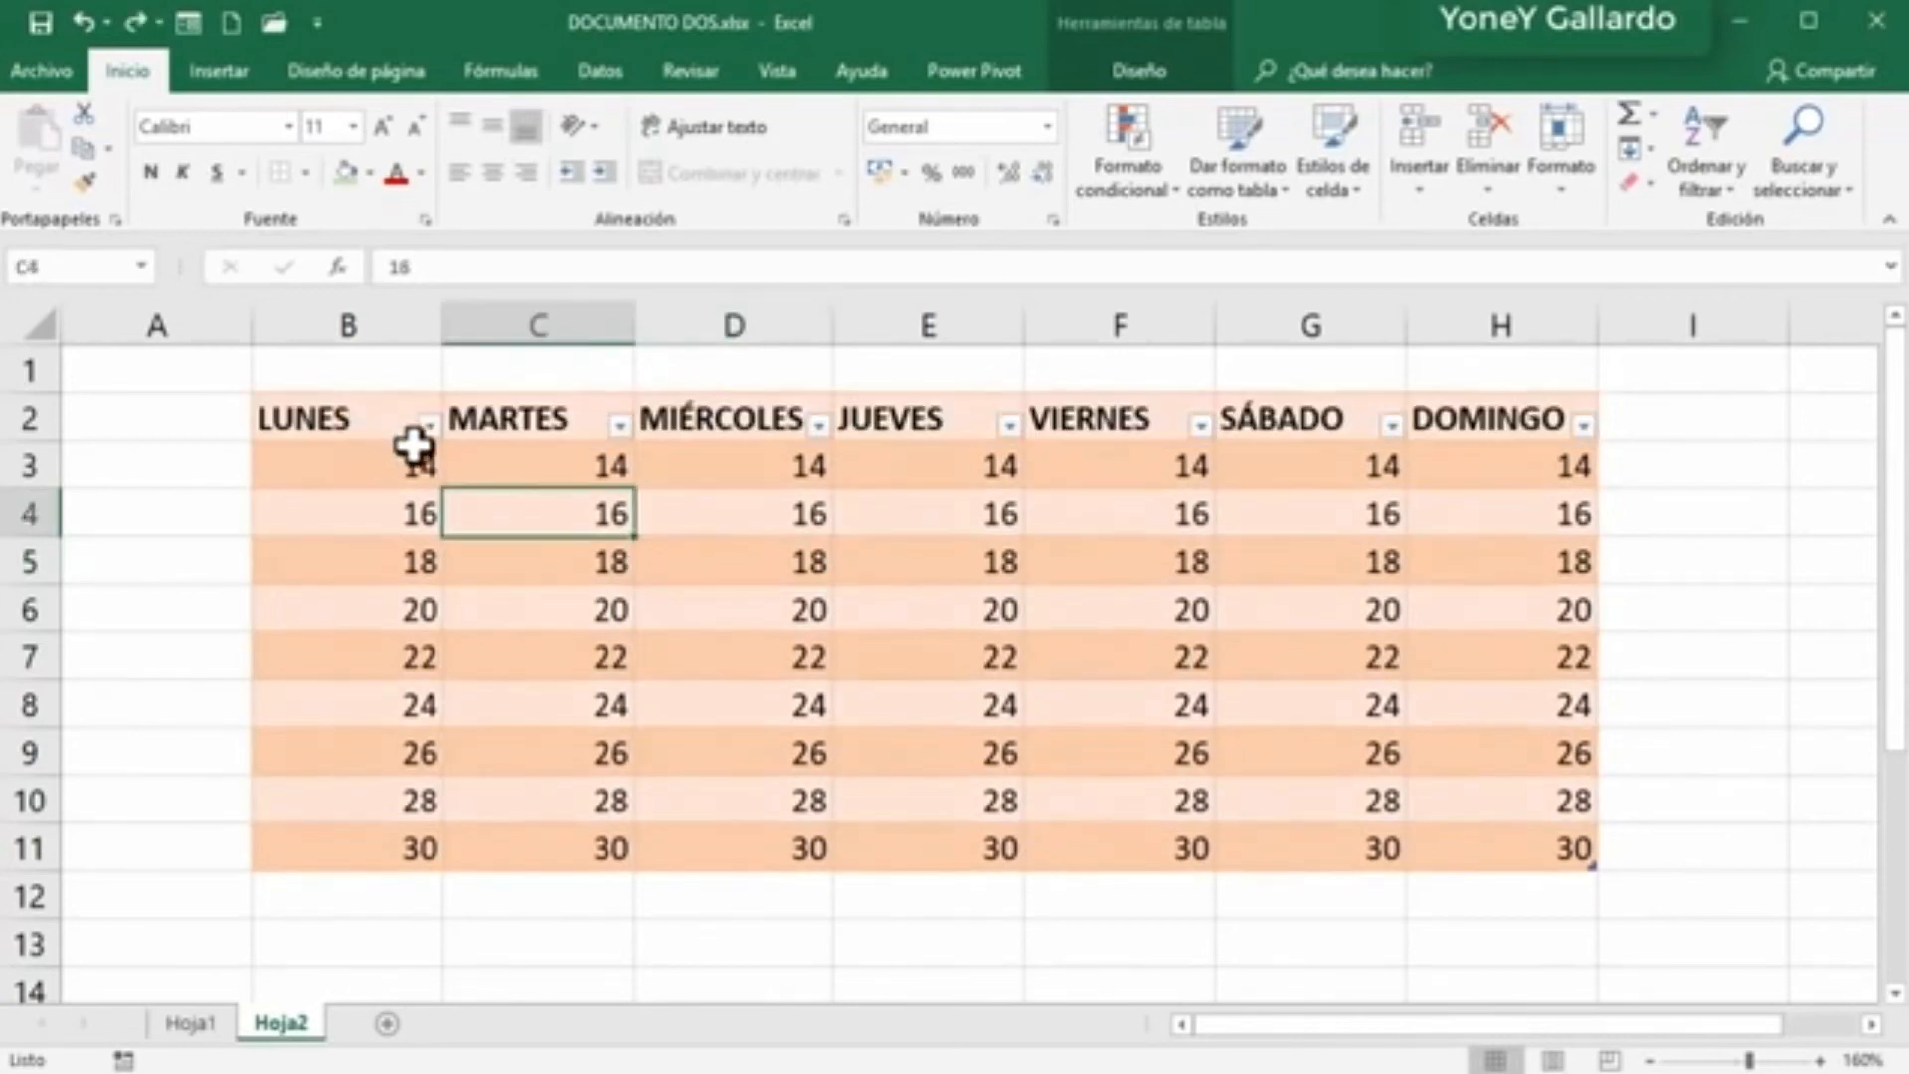
pyautogui.hotkey('ctrl', 'z')
pyautogui.hotkey('ctrl', 'z')
pyautogui.hotkey('ctrl', 'z')
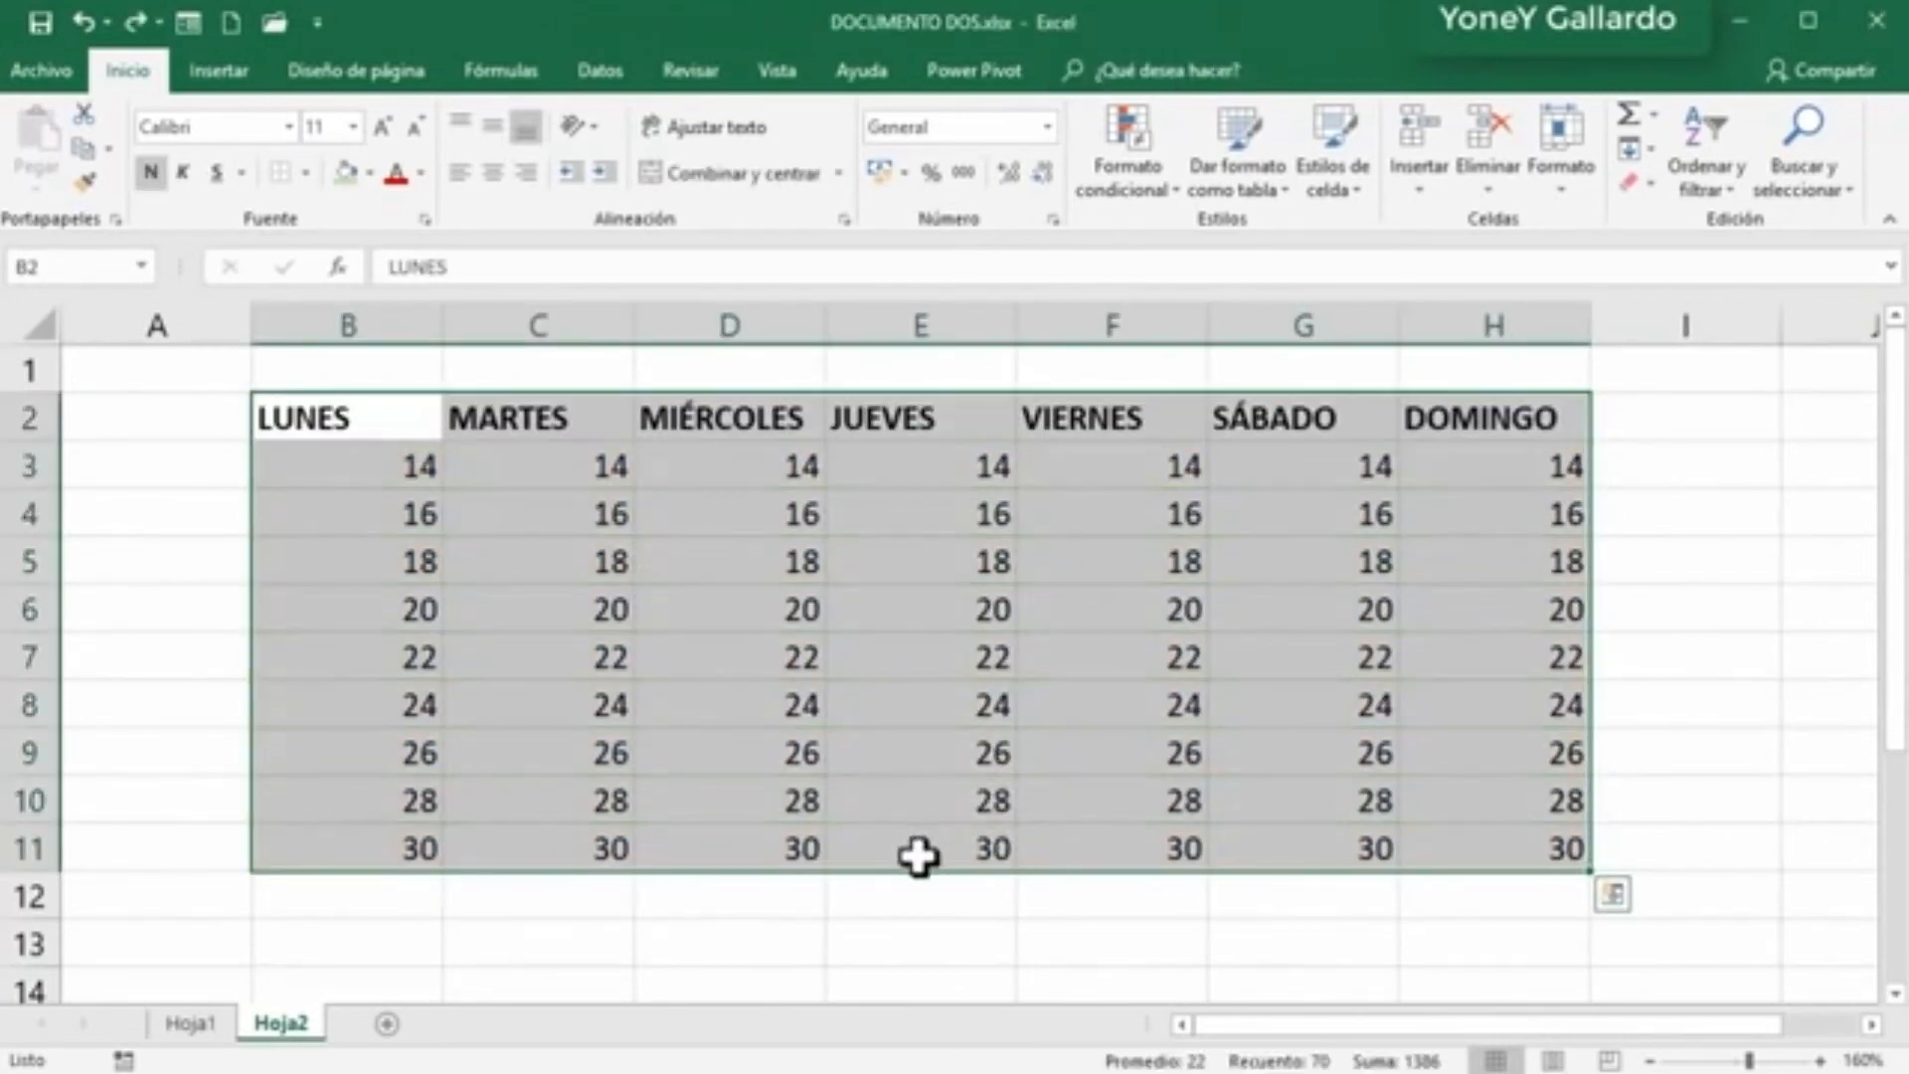
pyautogui.click(905, 931)
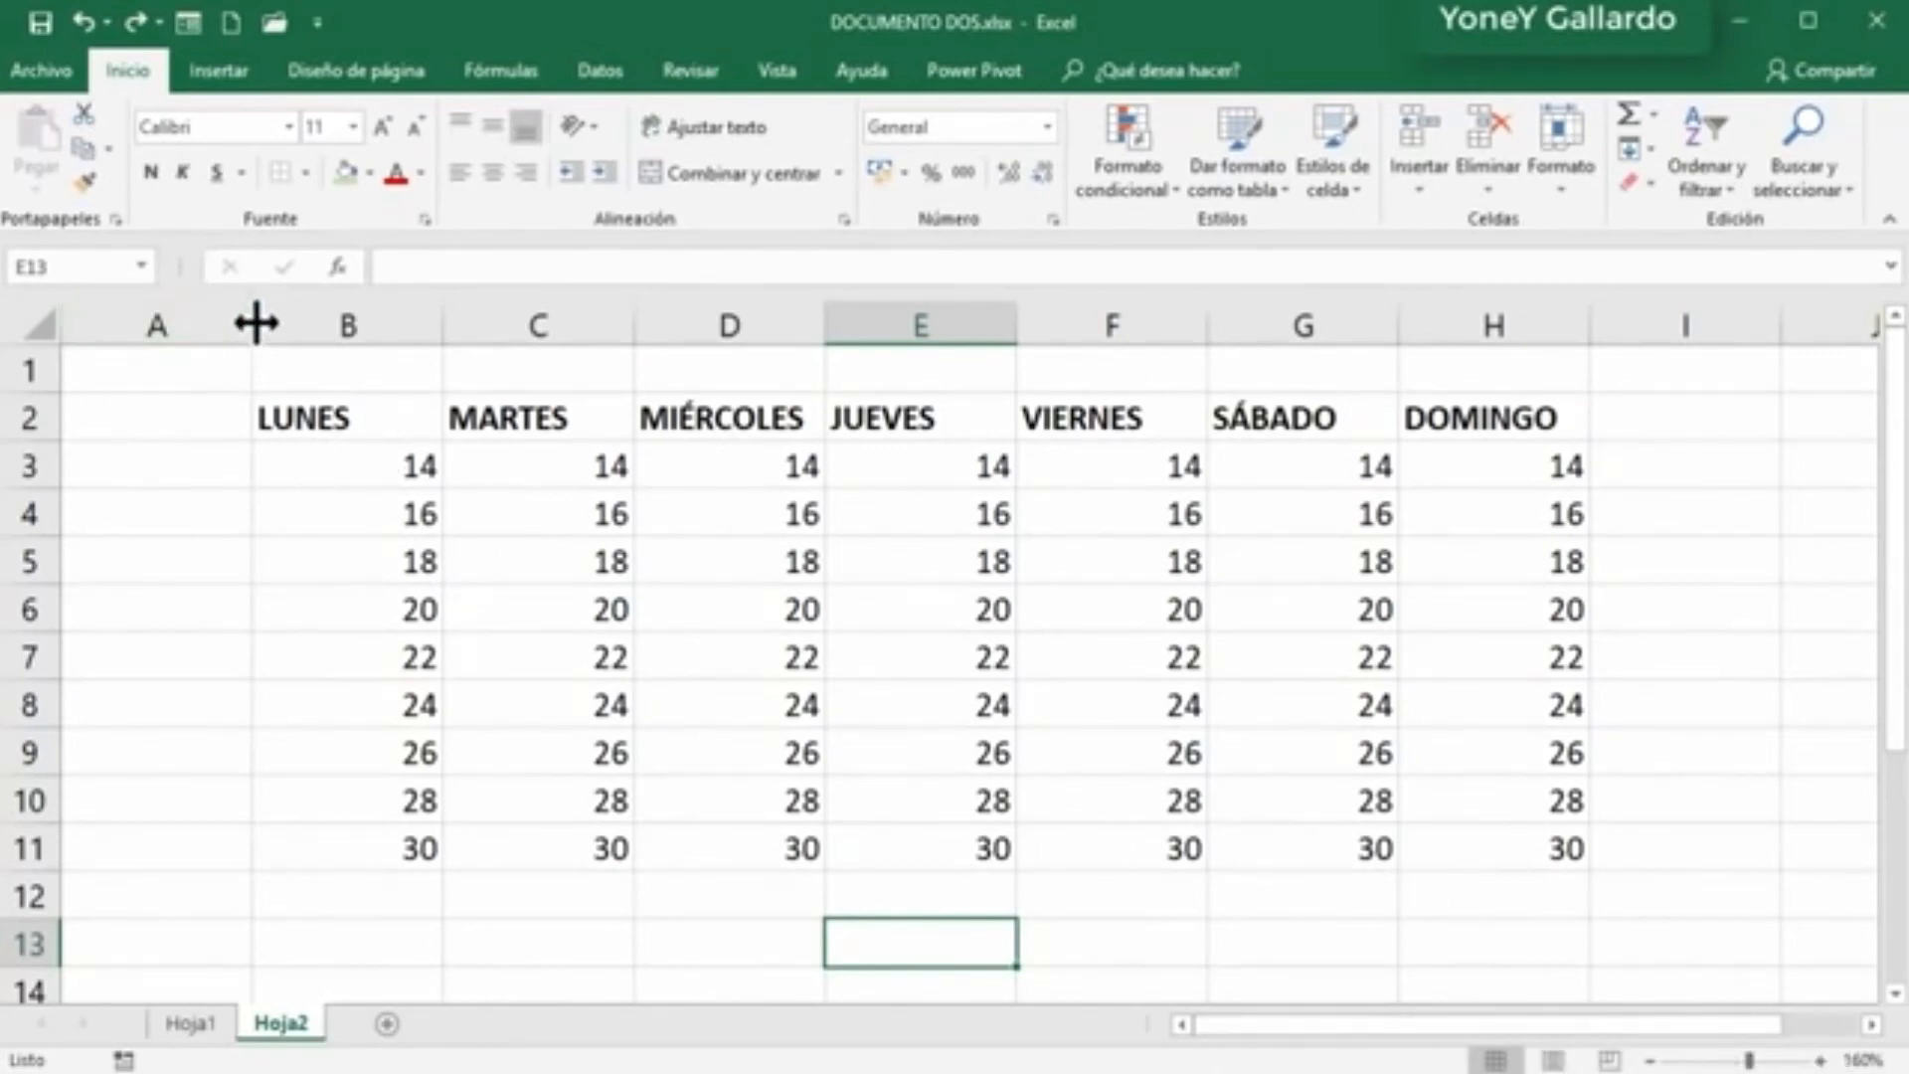
pyautogui.moveTo(254, 319); pyautogui.dragTo(140, 319)
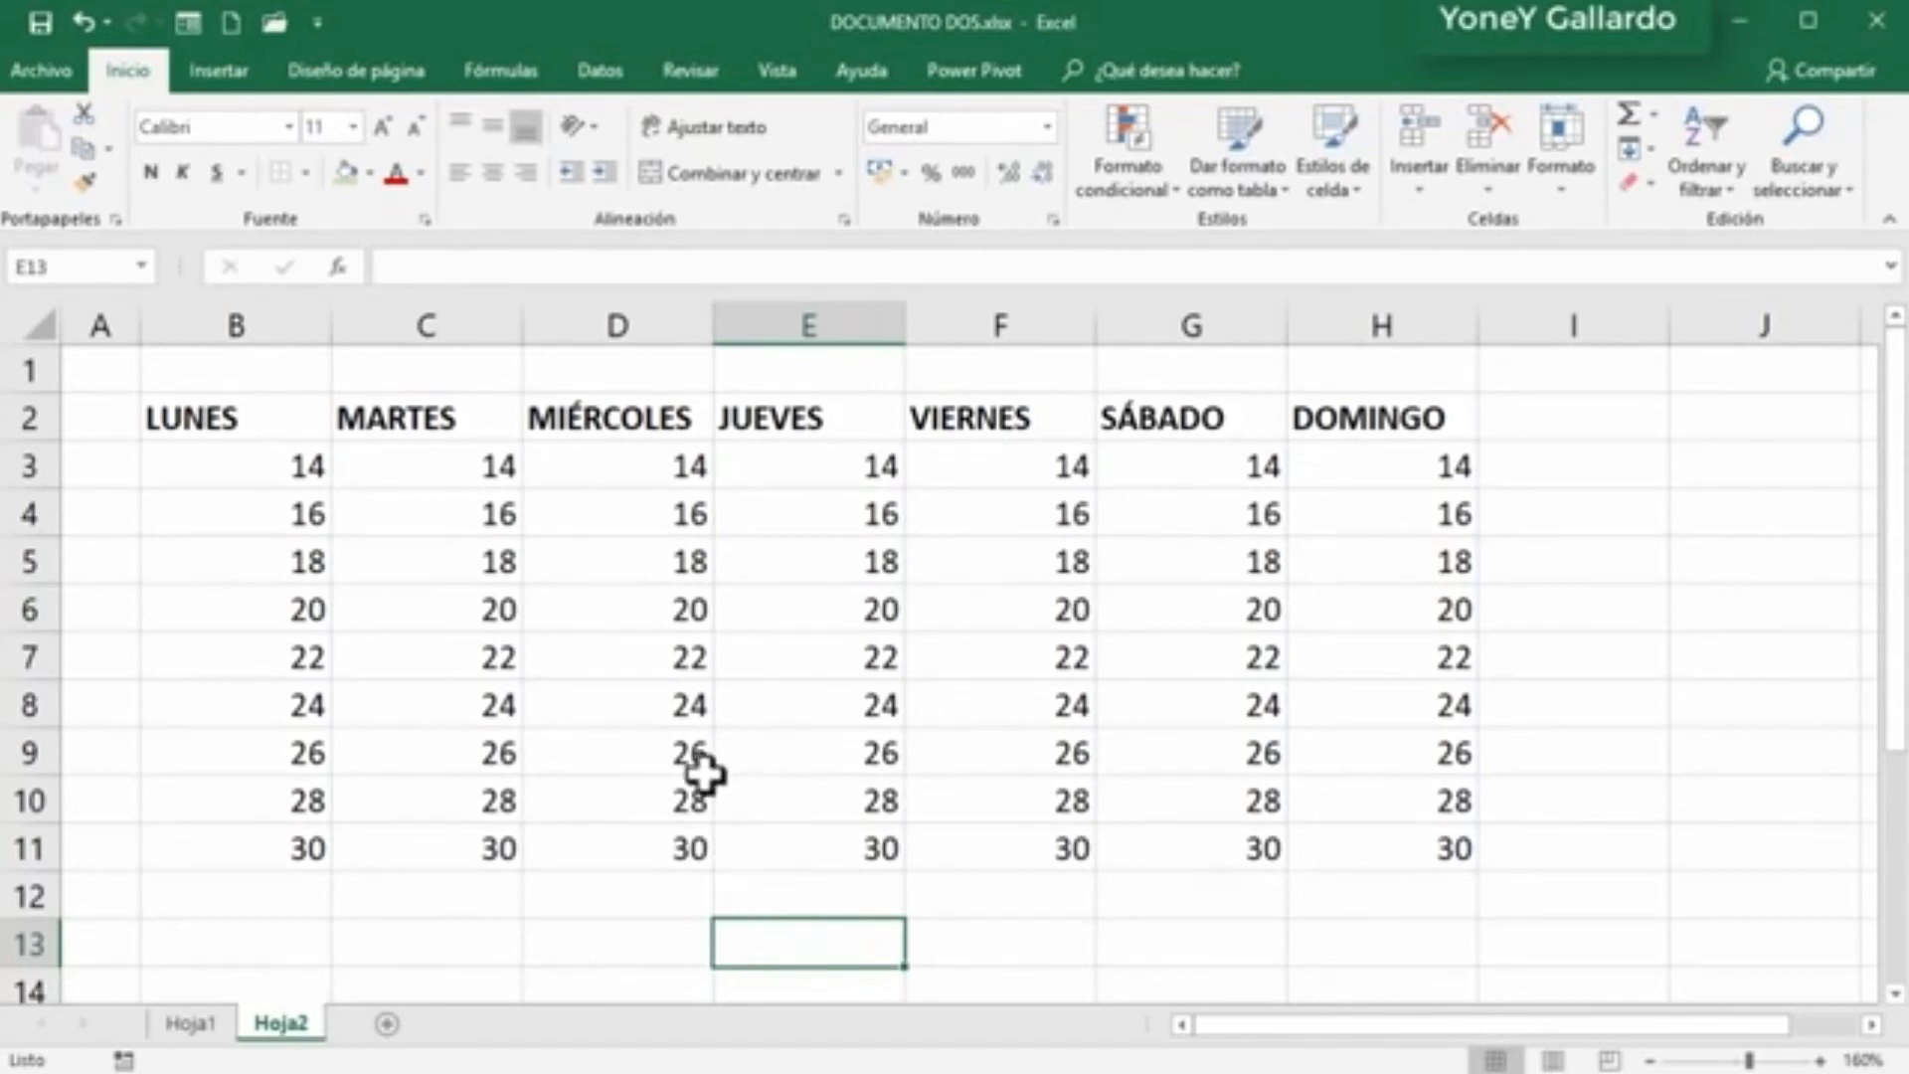
# Step: Add a conditional formatting rule to B11:H11 highlighting values greater than 20 with "Relleno rojo claro con texto rojo oscuro"
pyautogui.click(308, 848)
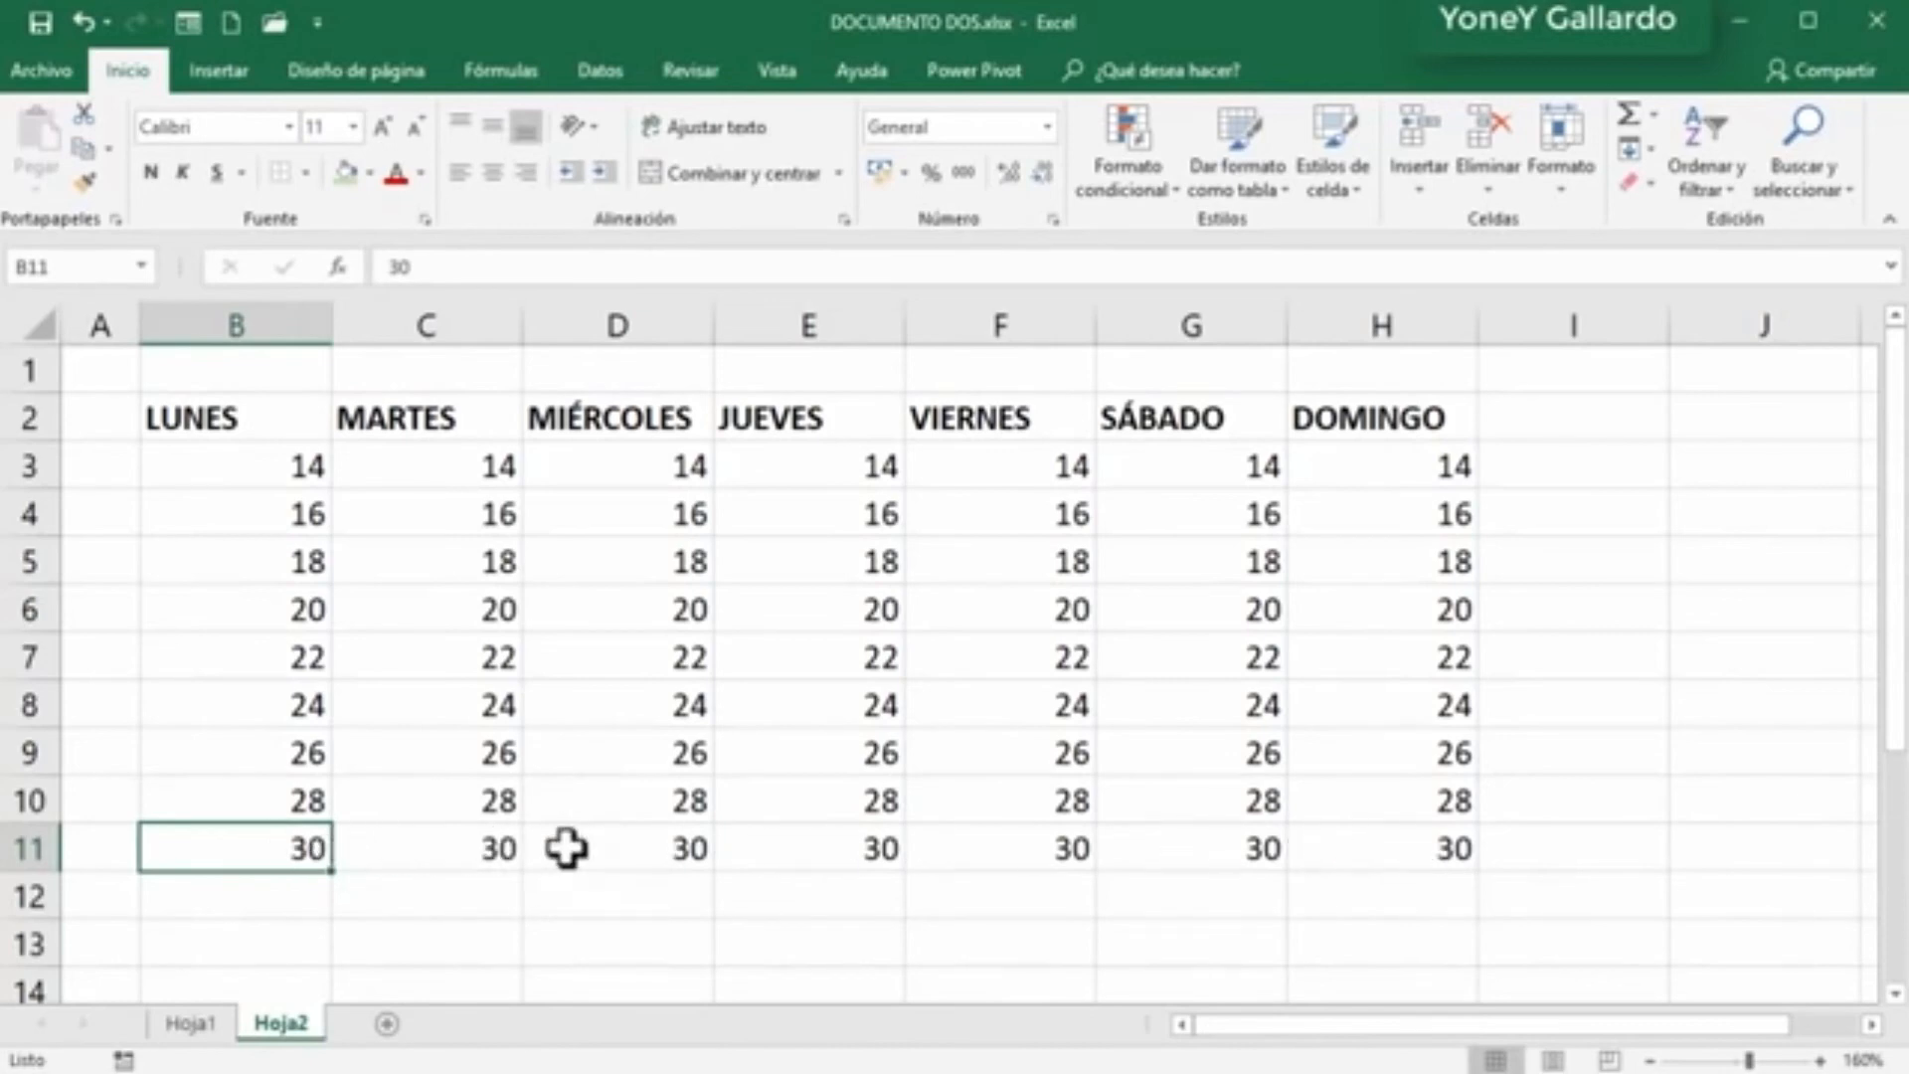
pyautogui.moveTo(249, 848); pyautogui.dragTo(1321, 848)
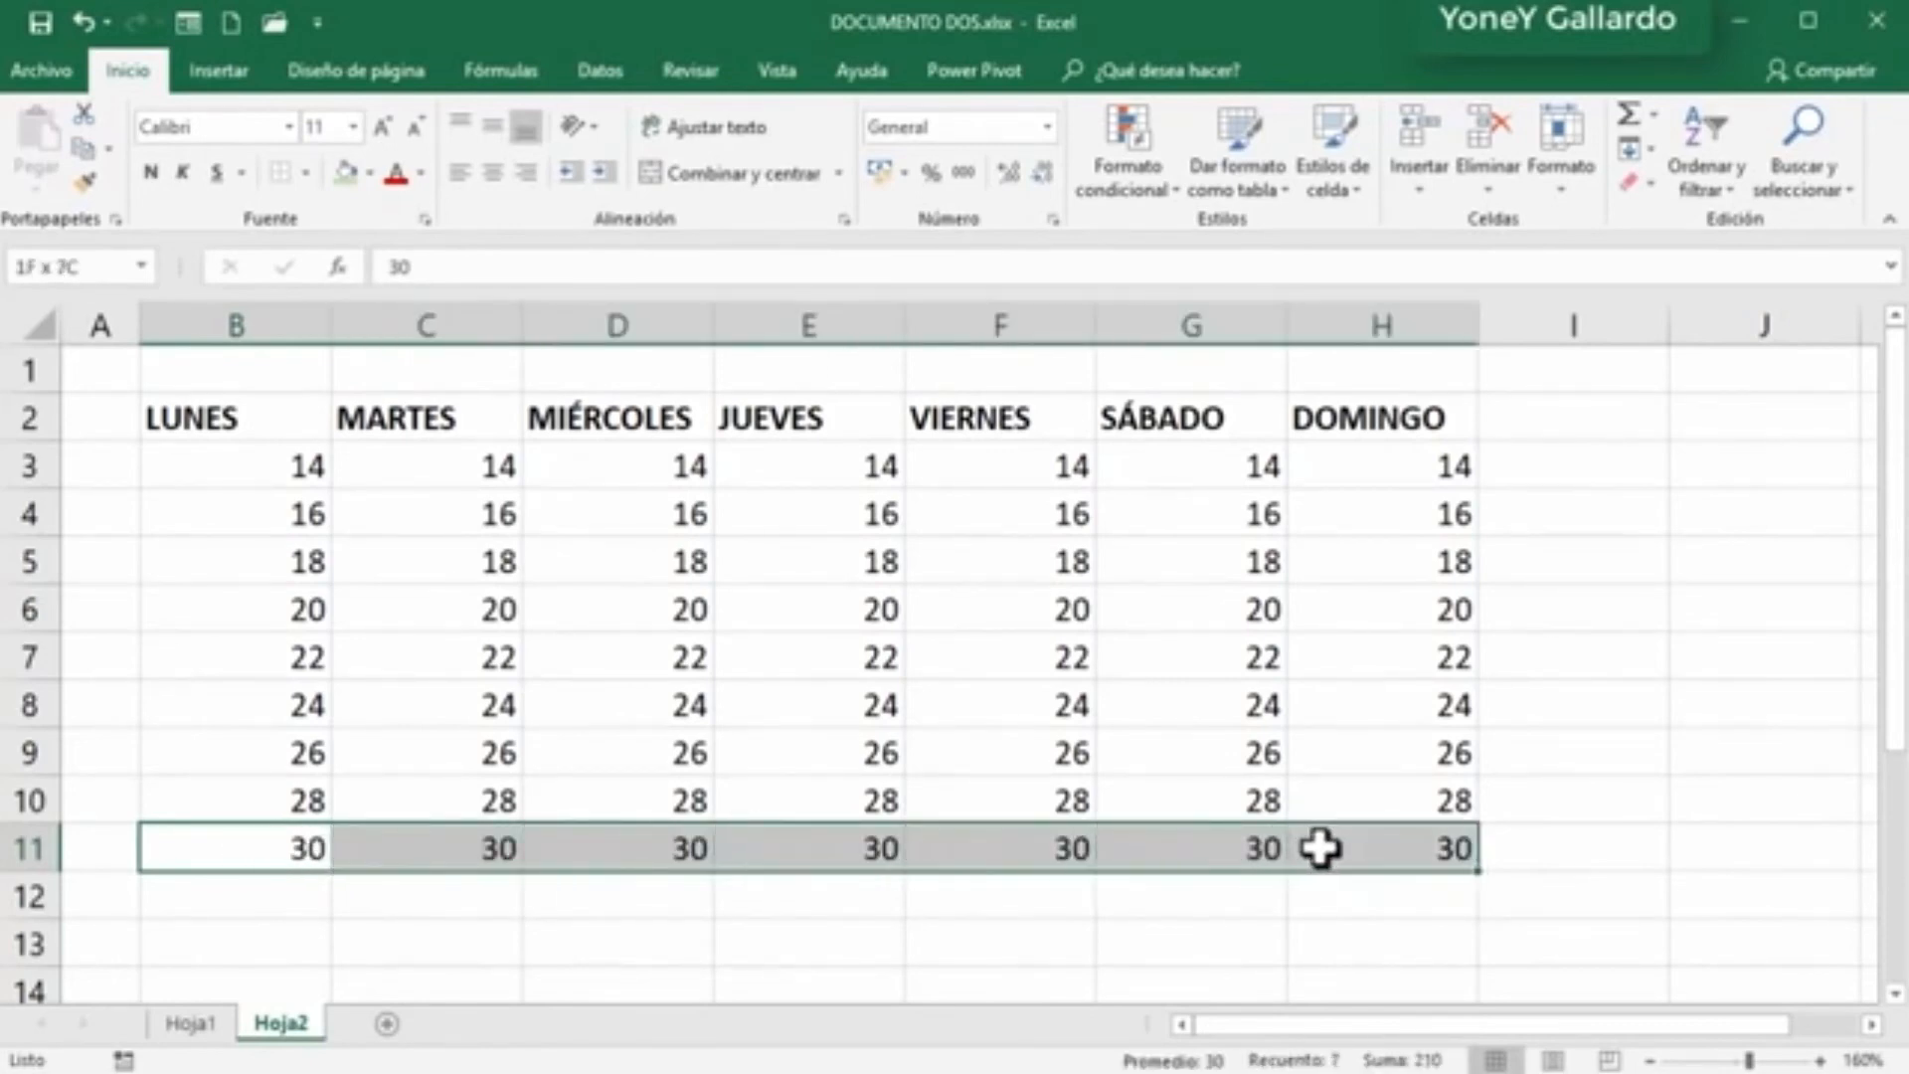
pyautogui.click(1159, 181)
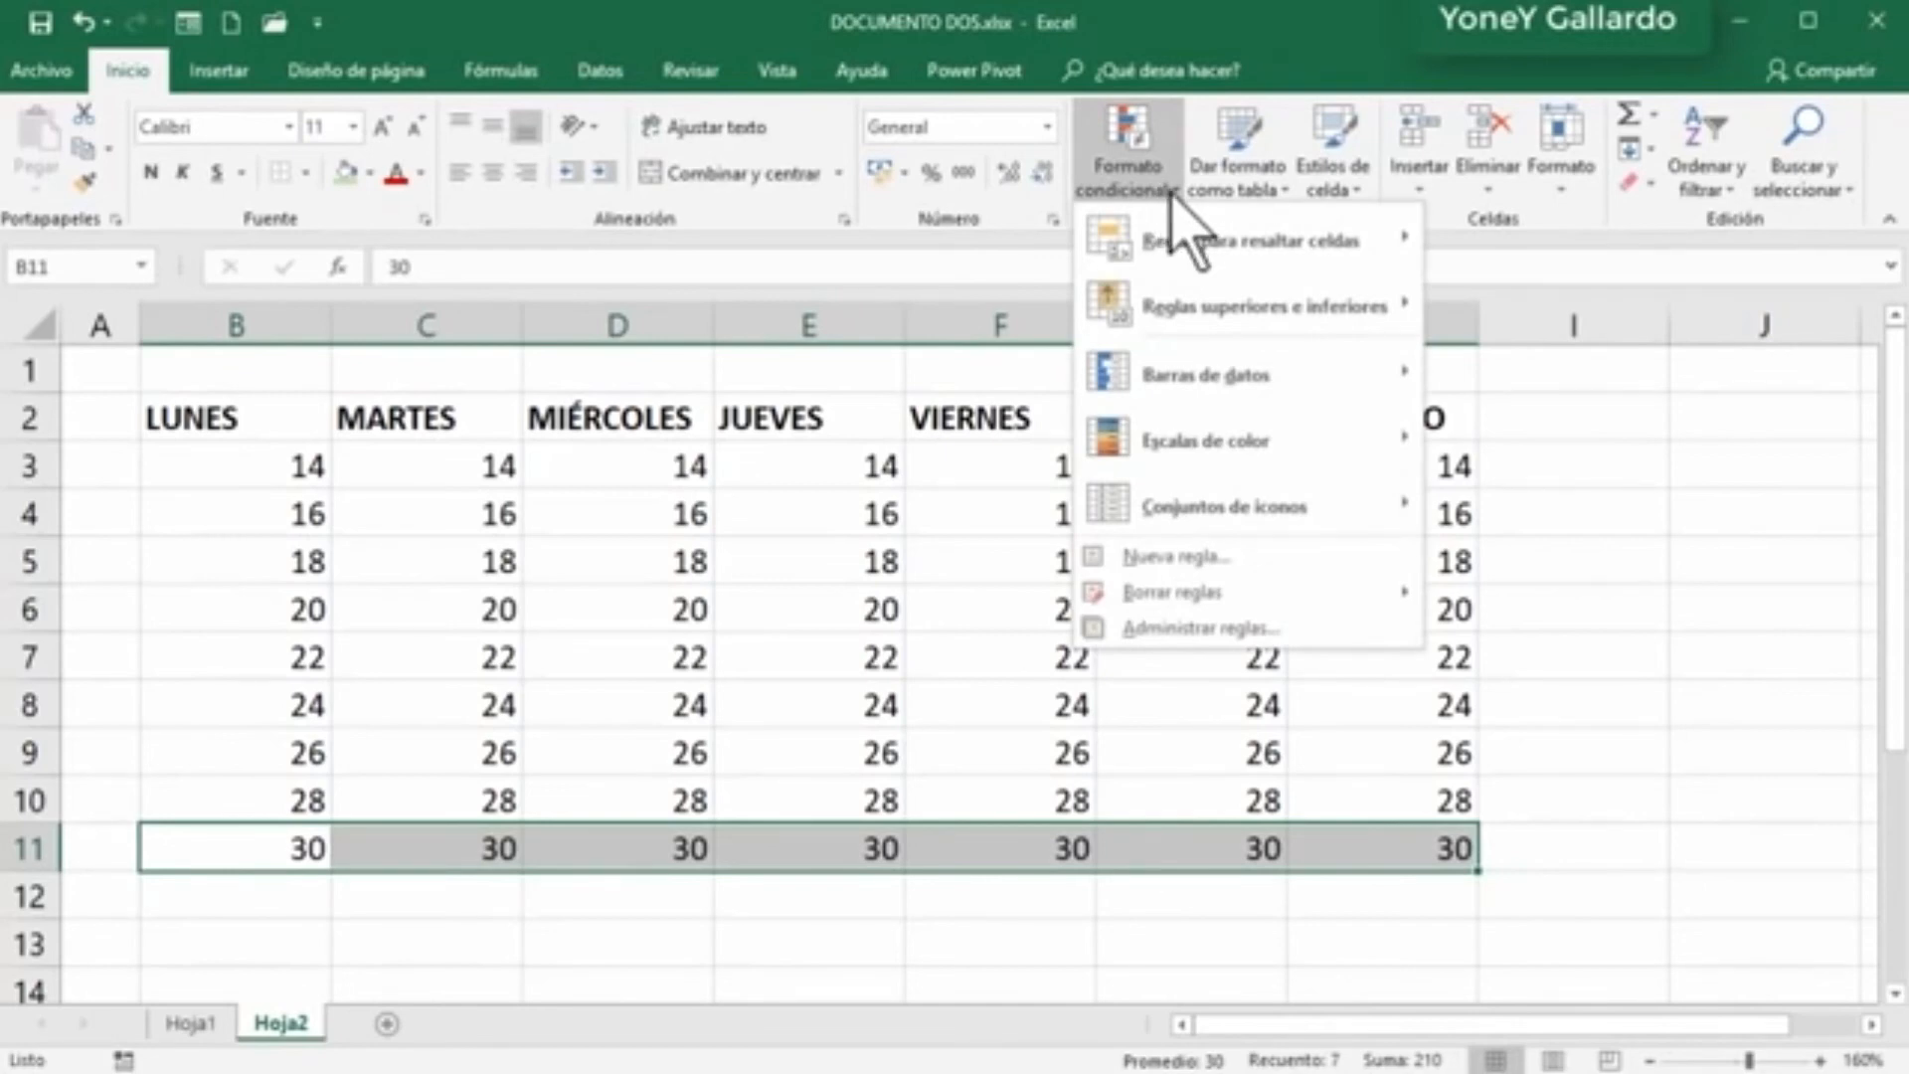
pyautogui.moveTo(1186, 247)
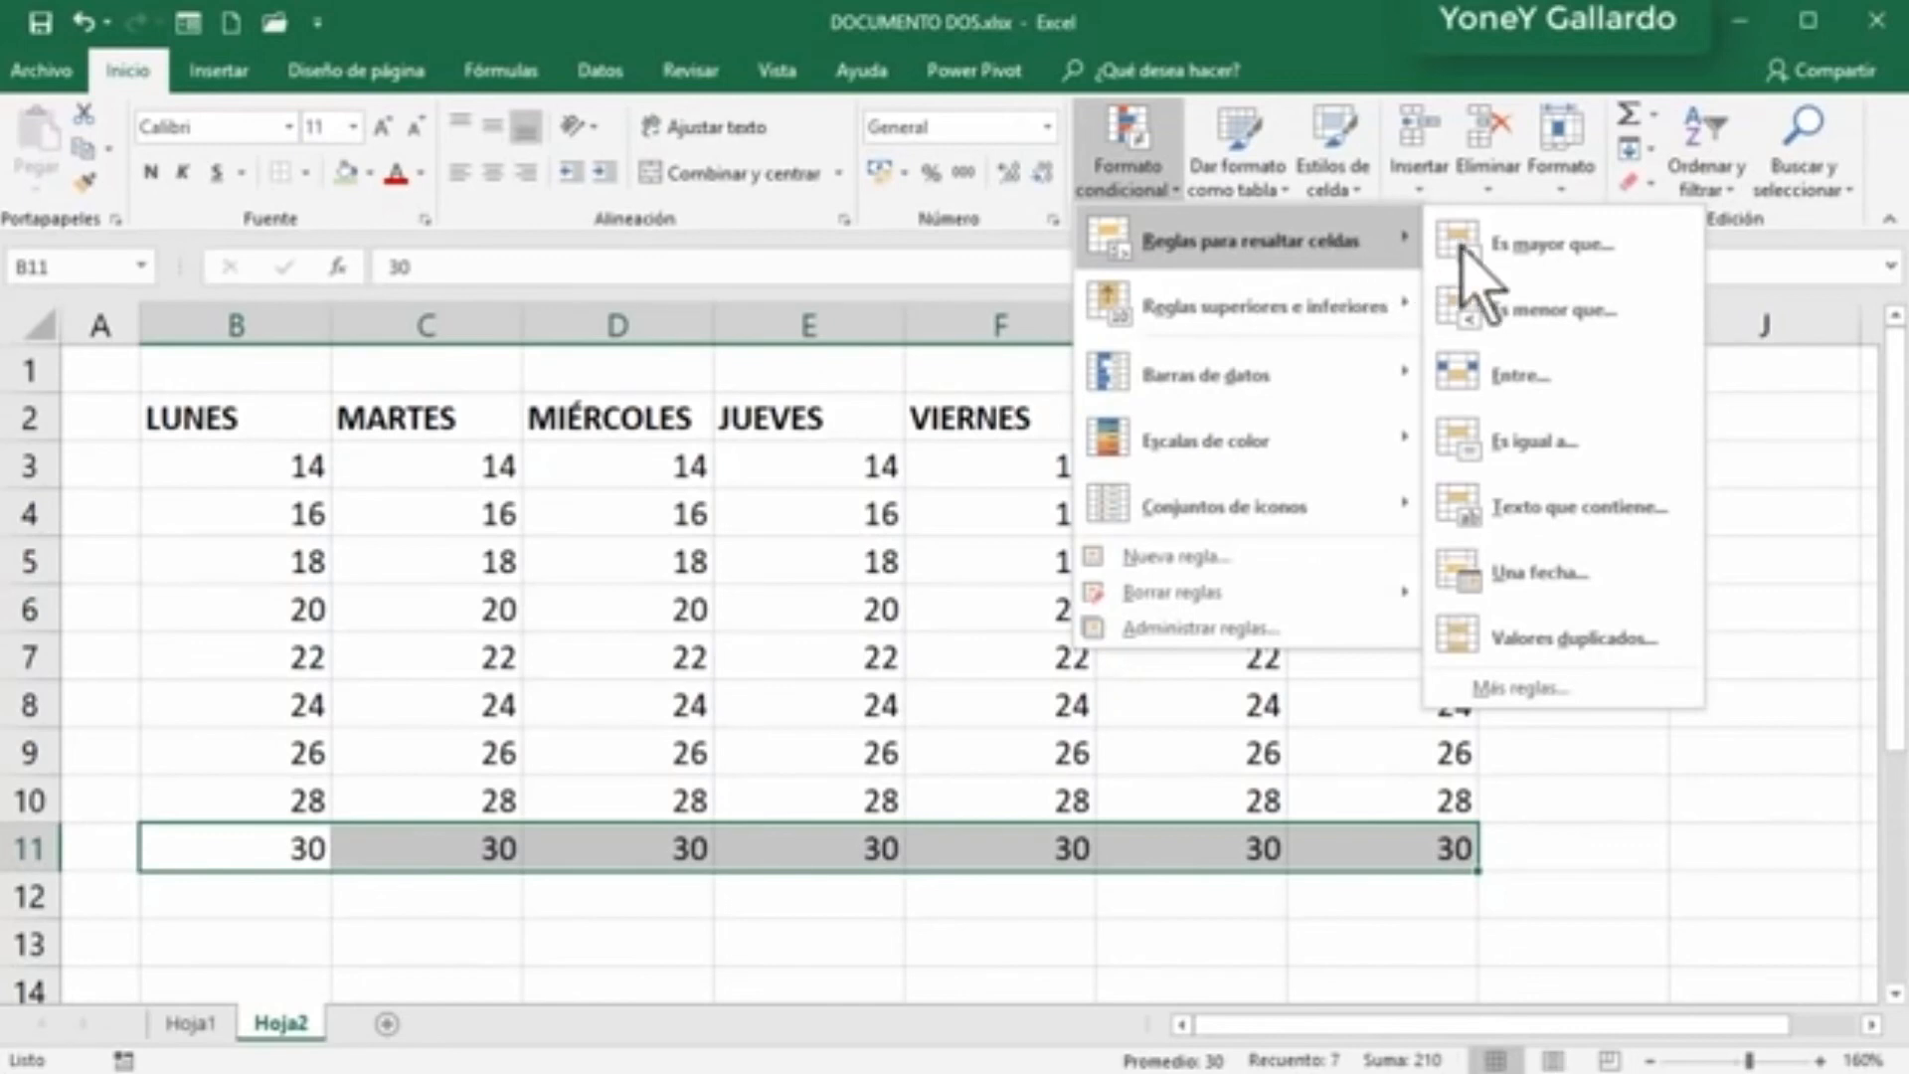
pyautogui.click(1559, 251)
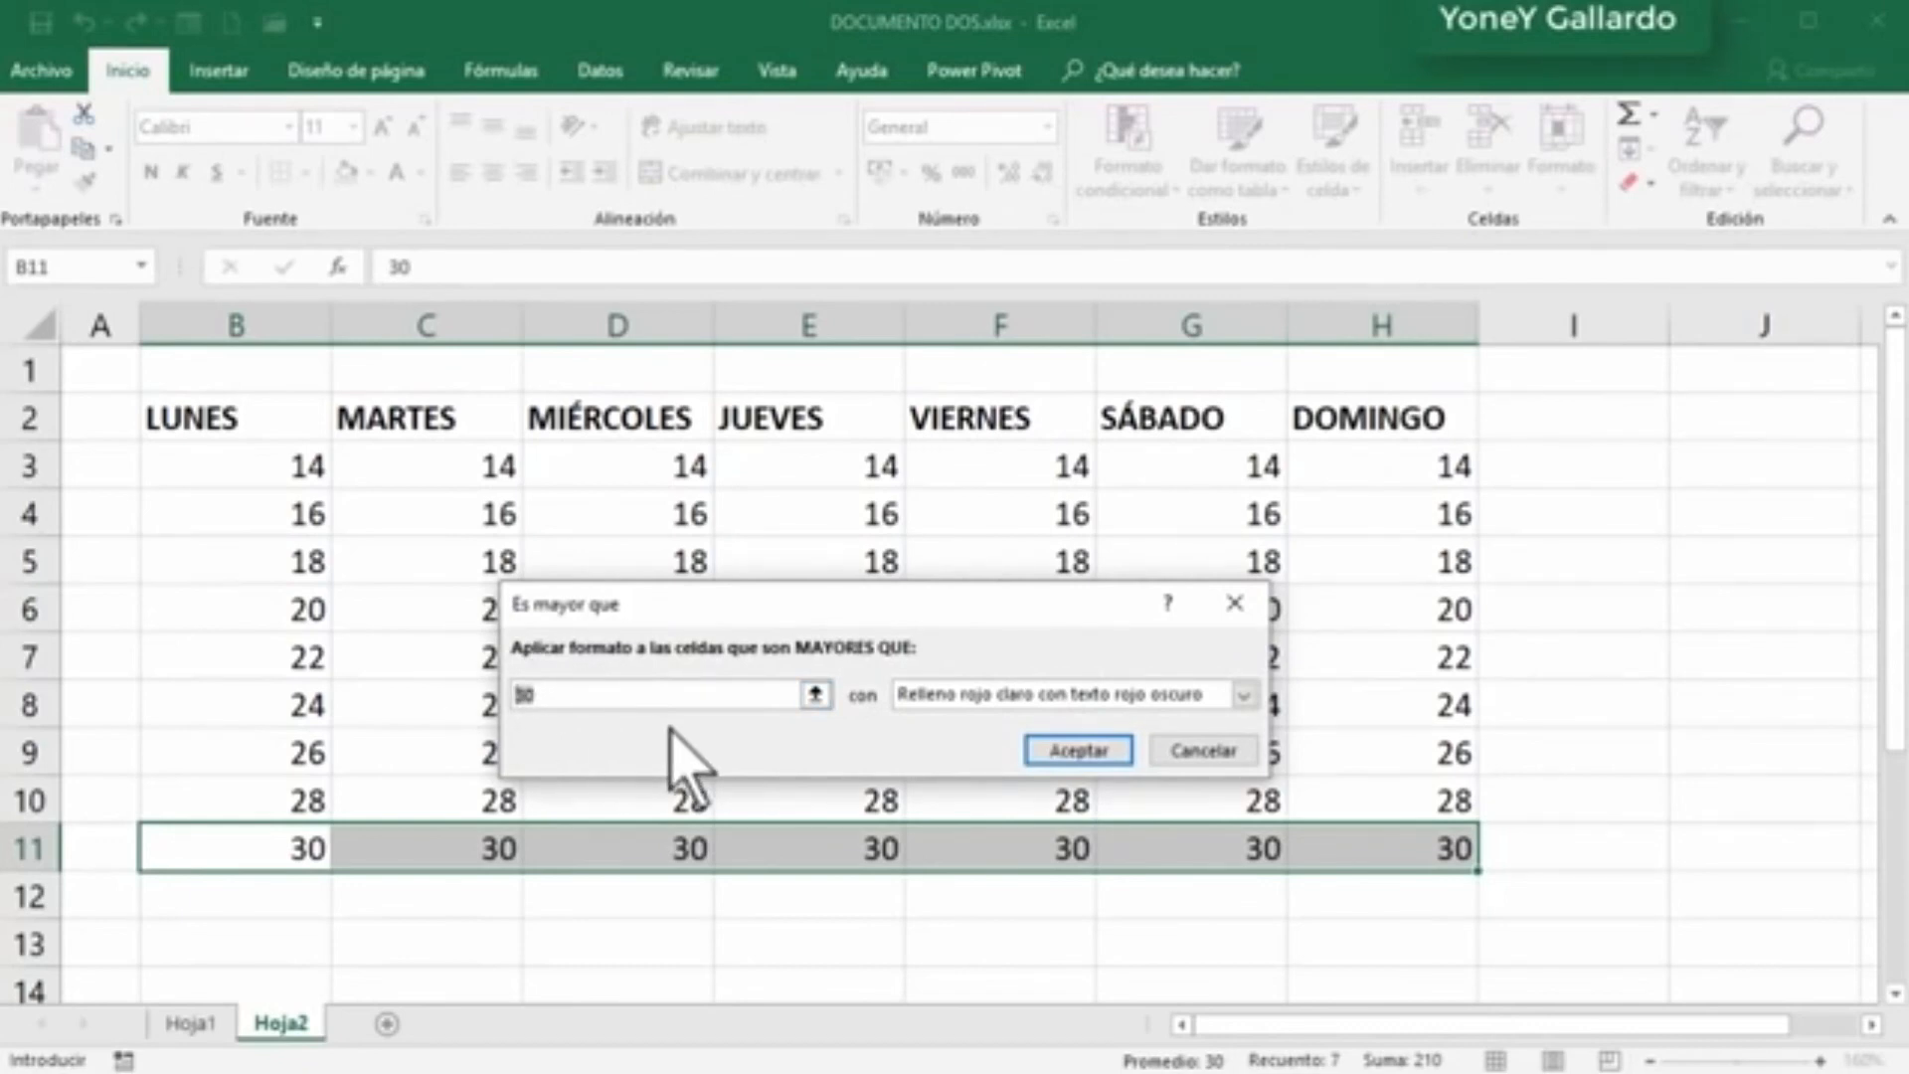
pyautogui.write('20')
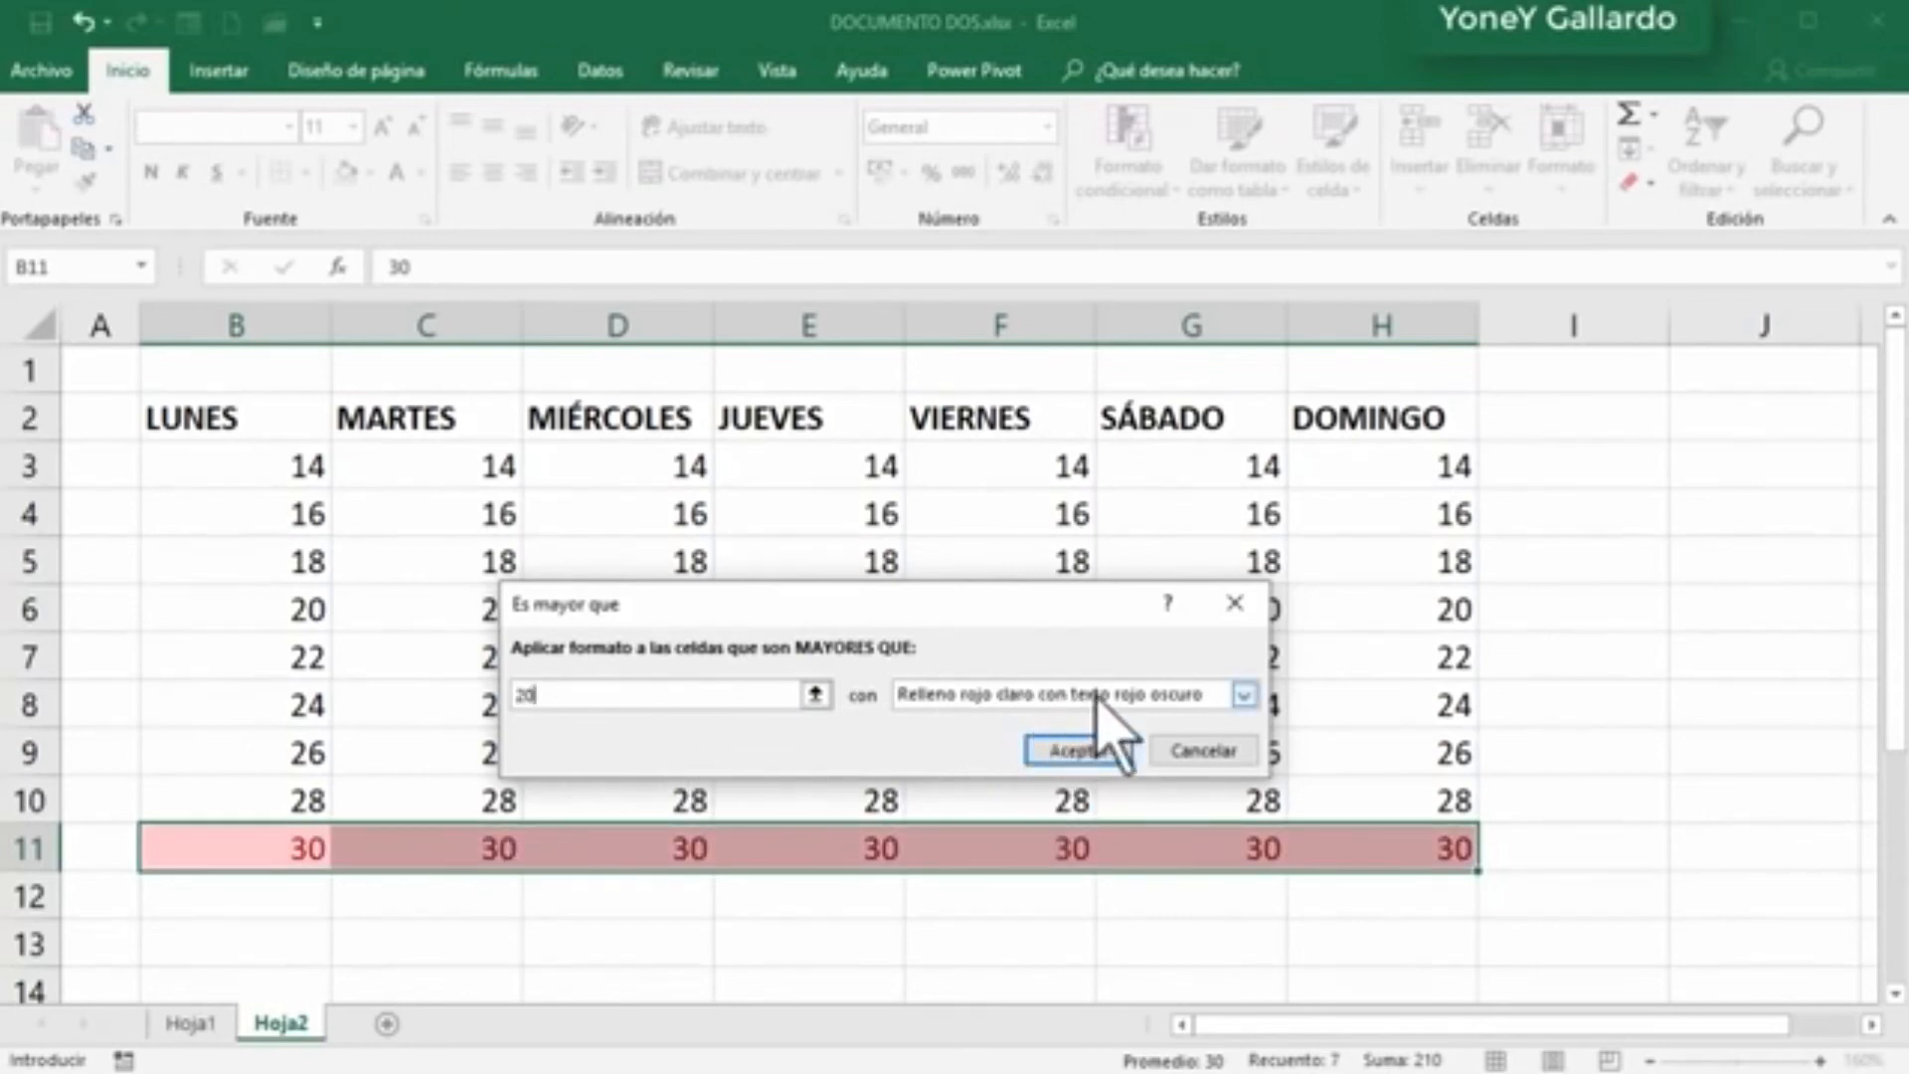
pyautogui.click(1244, 695)
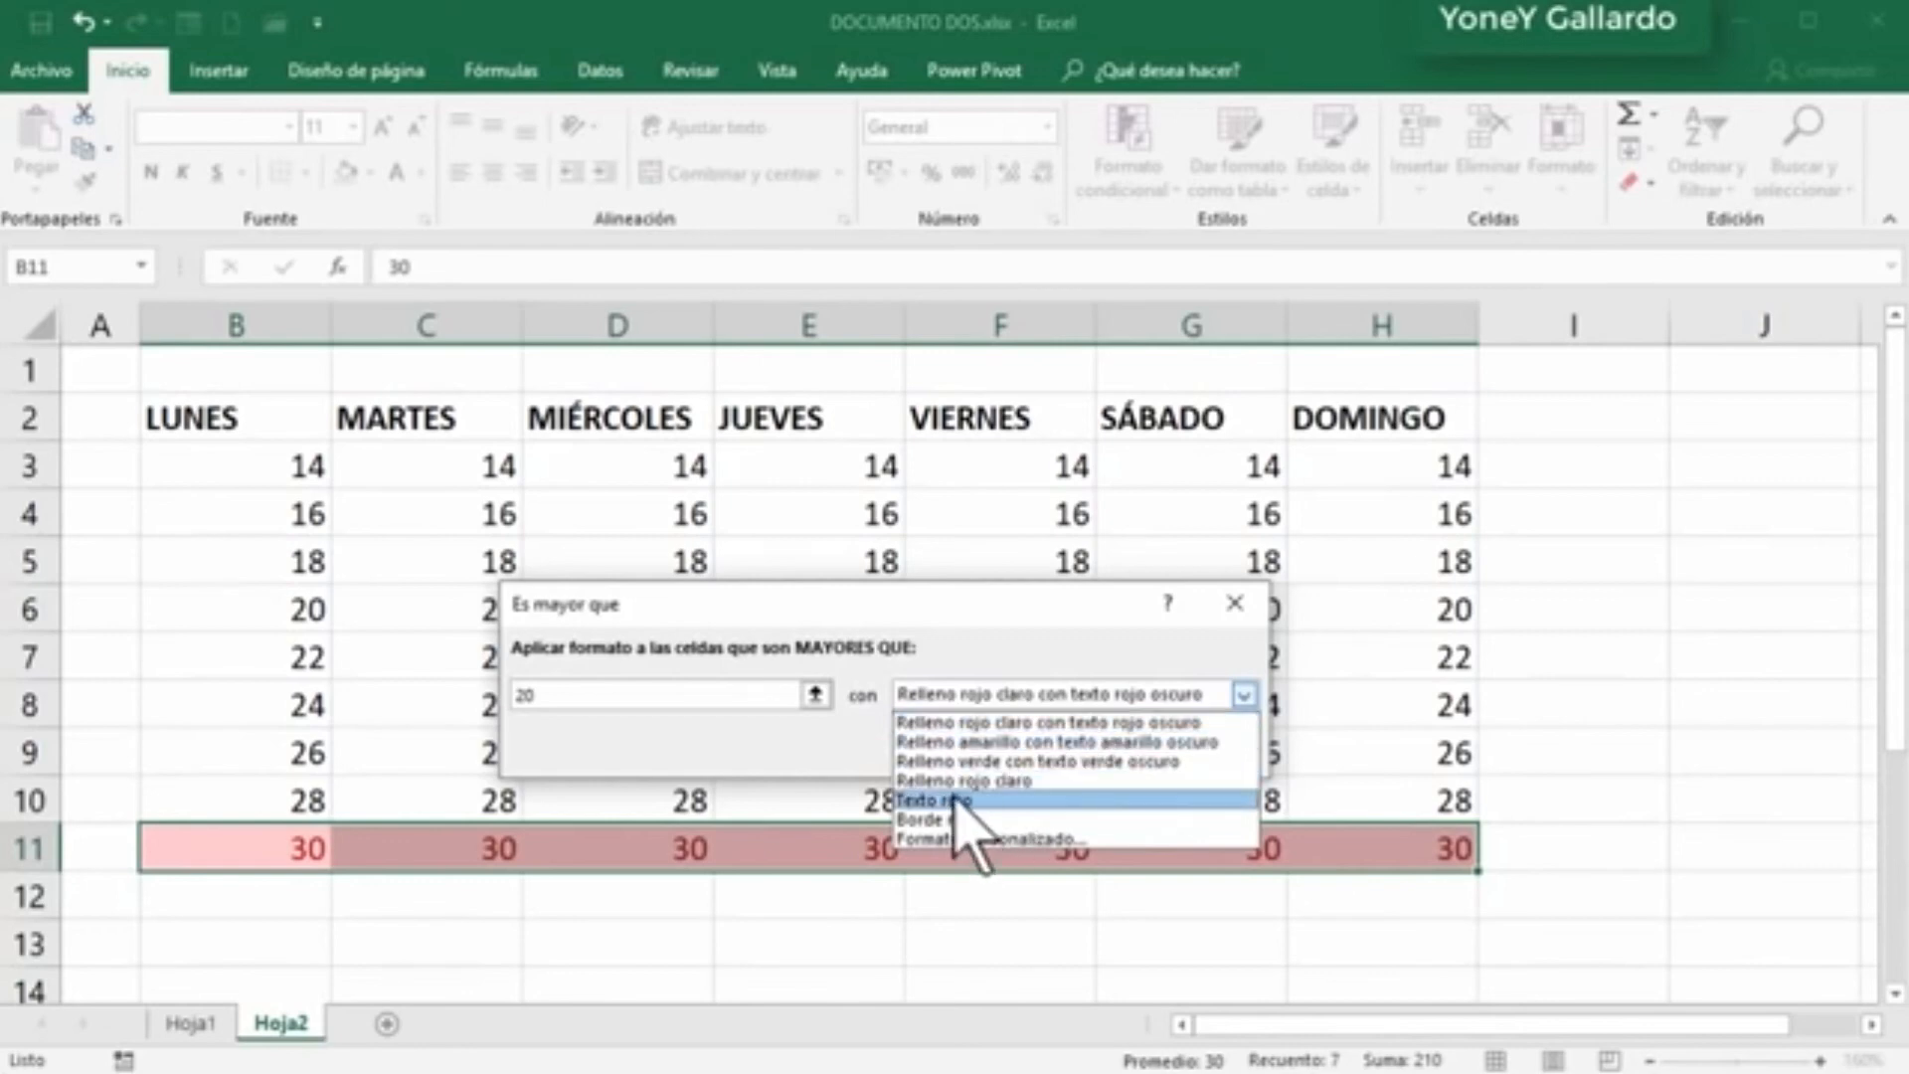
pyautogui.click(1044, 723)
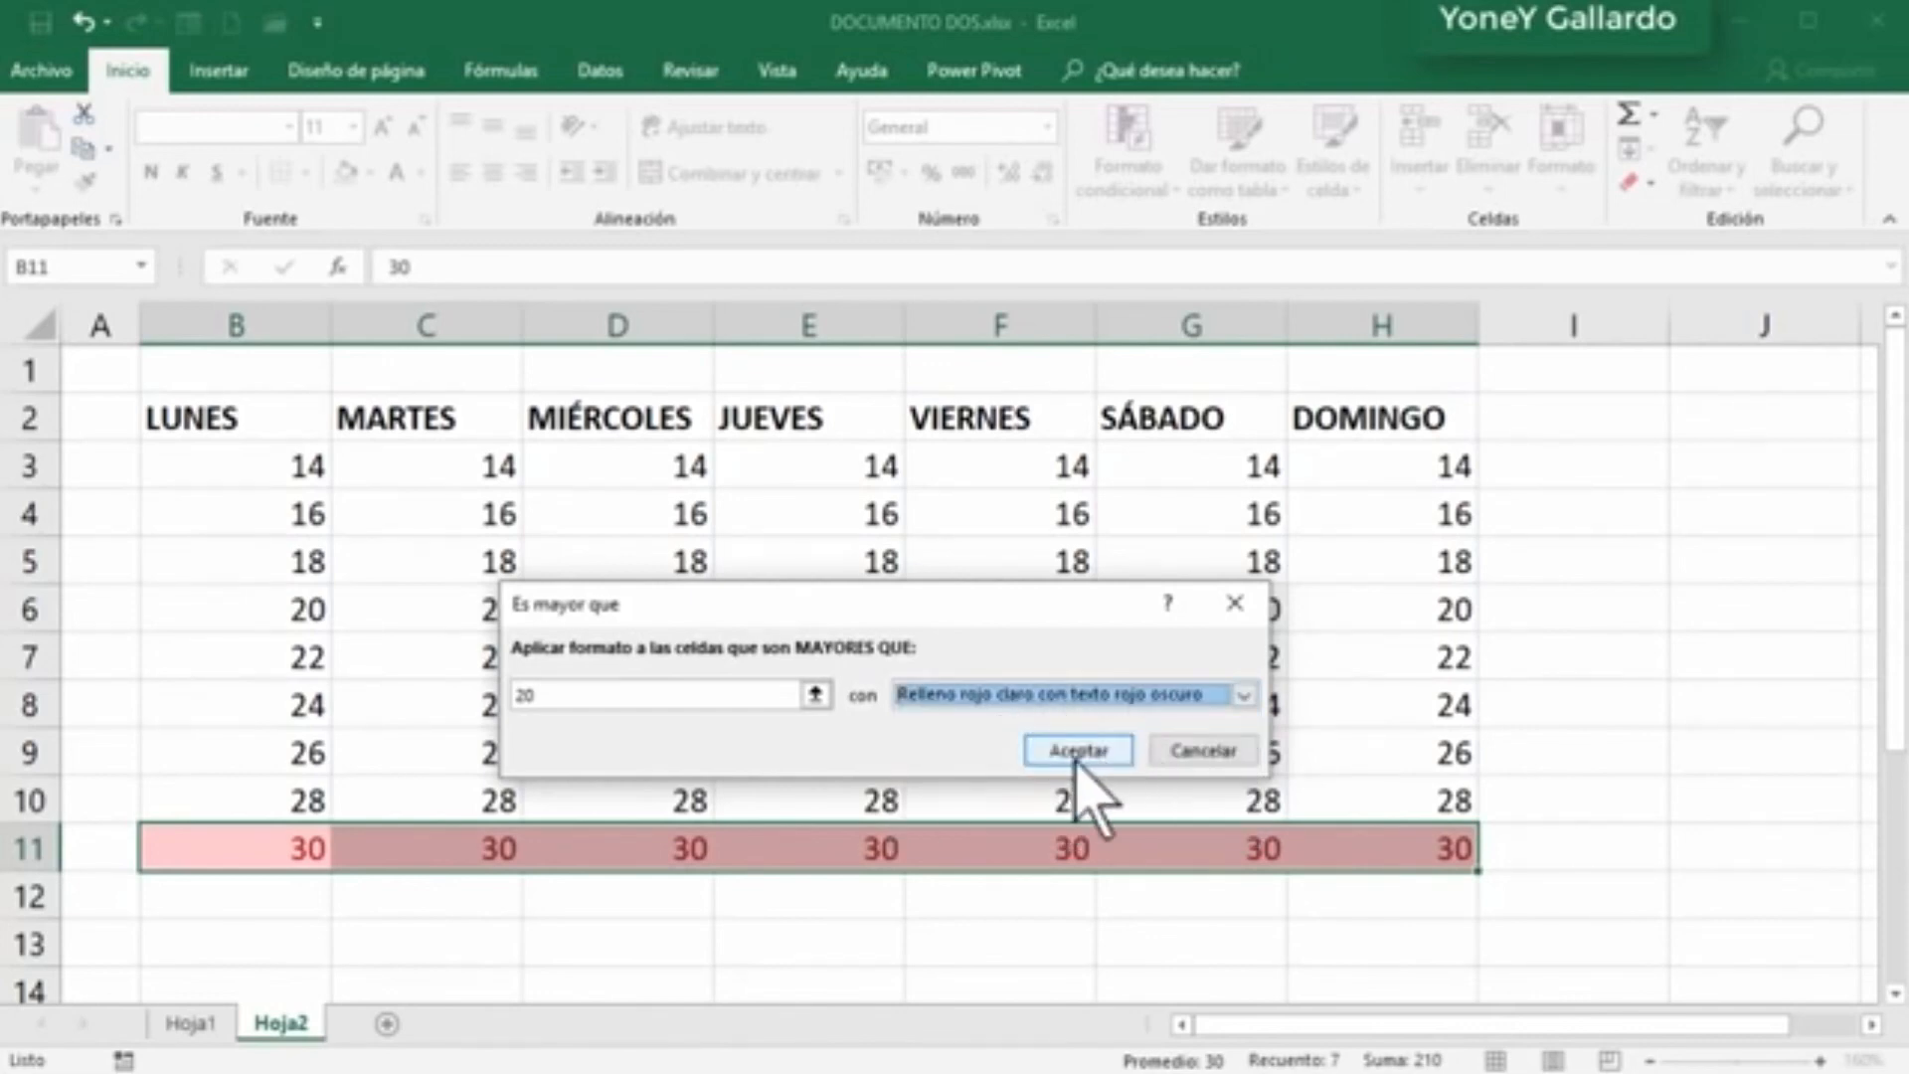
pyautogui.click(1072, 756)
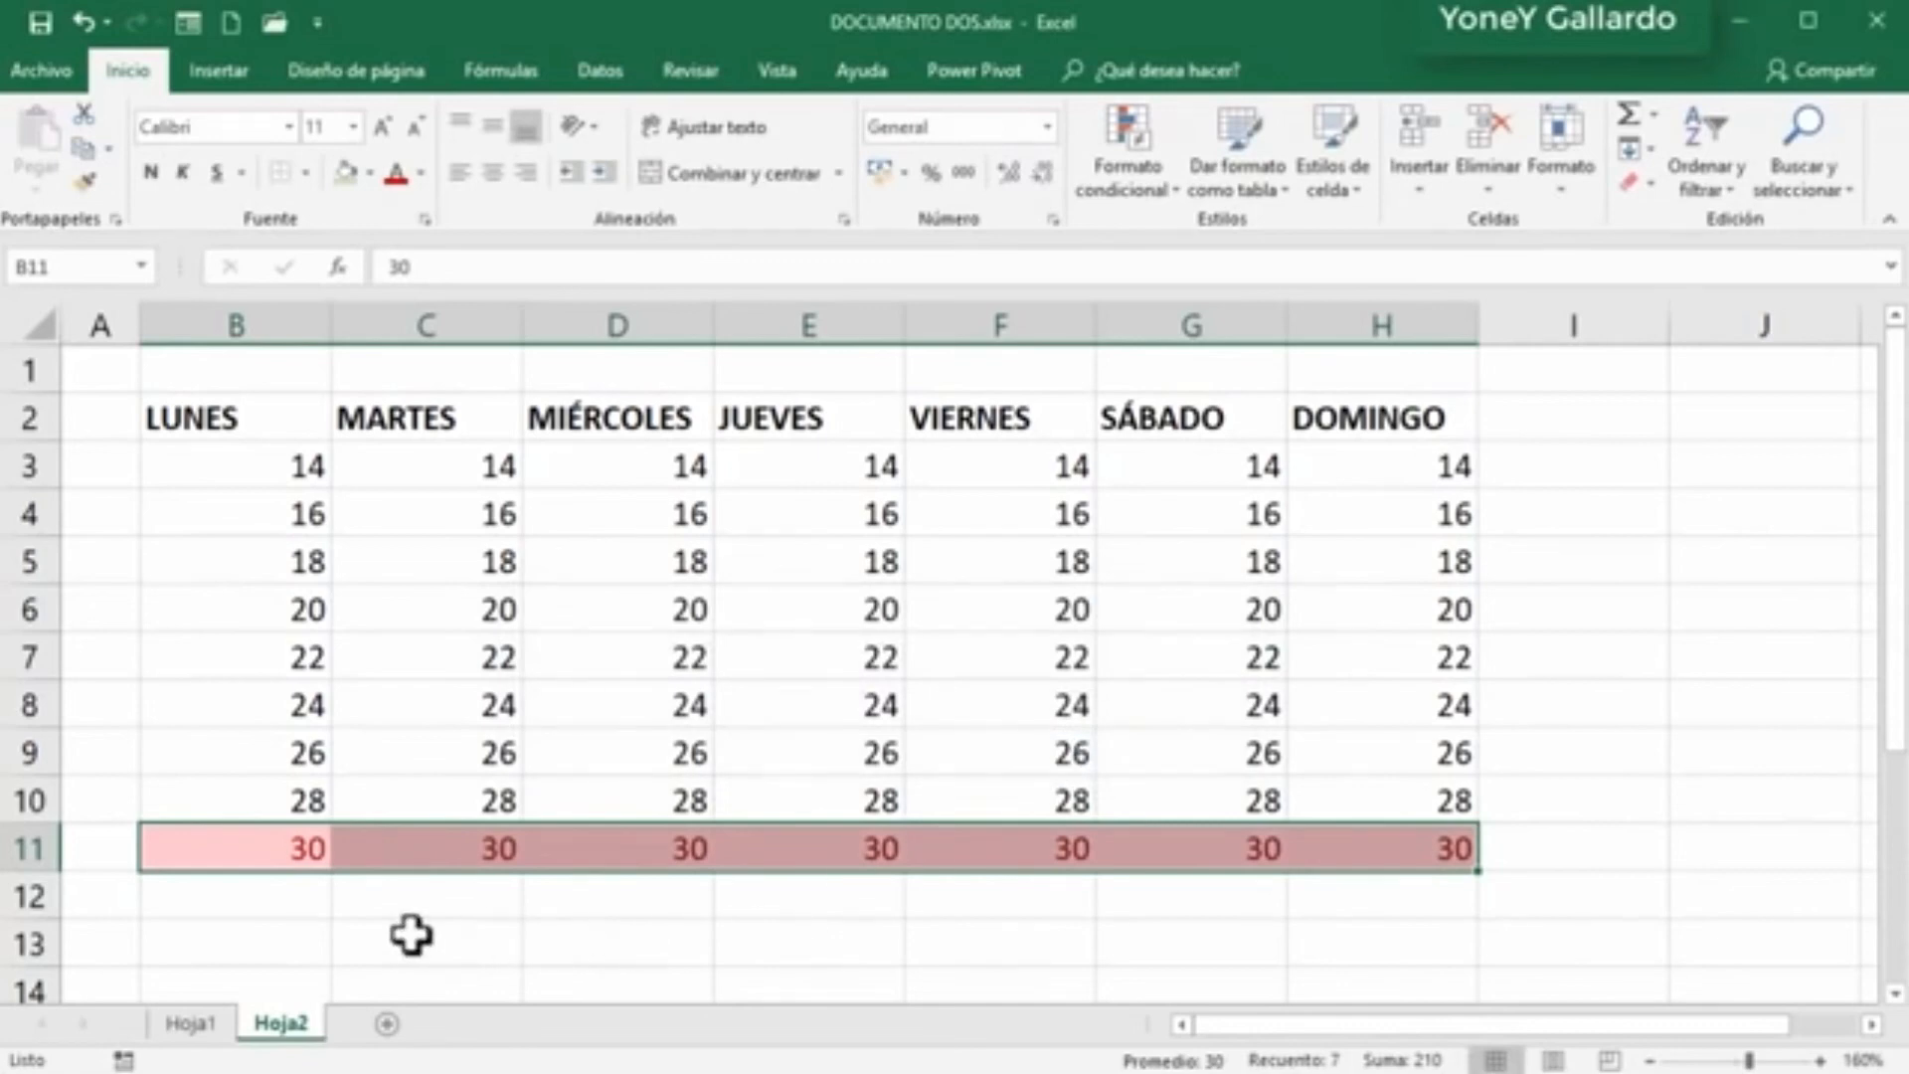
pyautogui.click(303, 848)
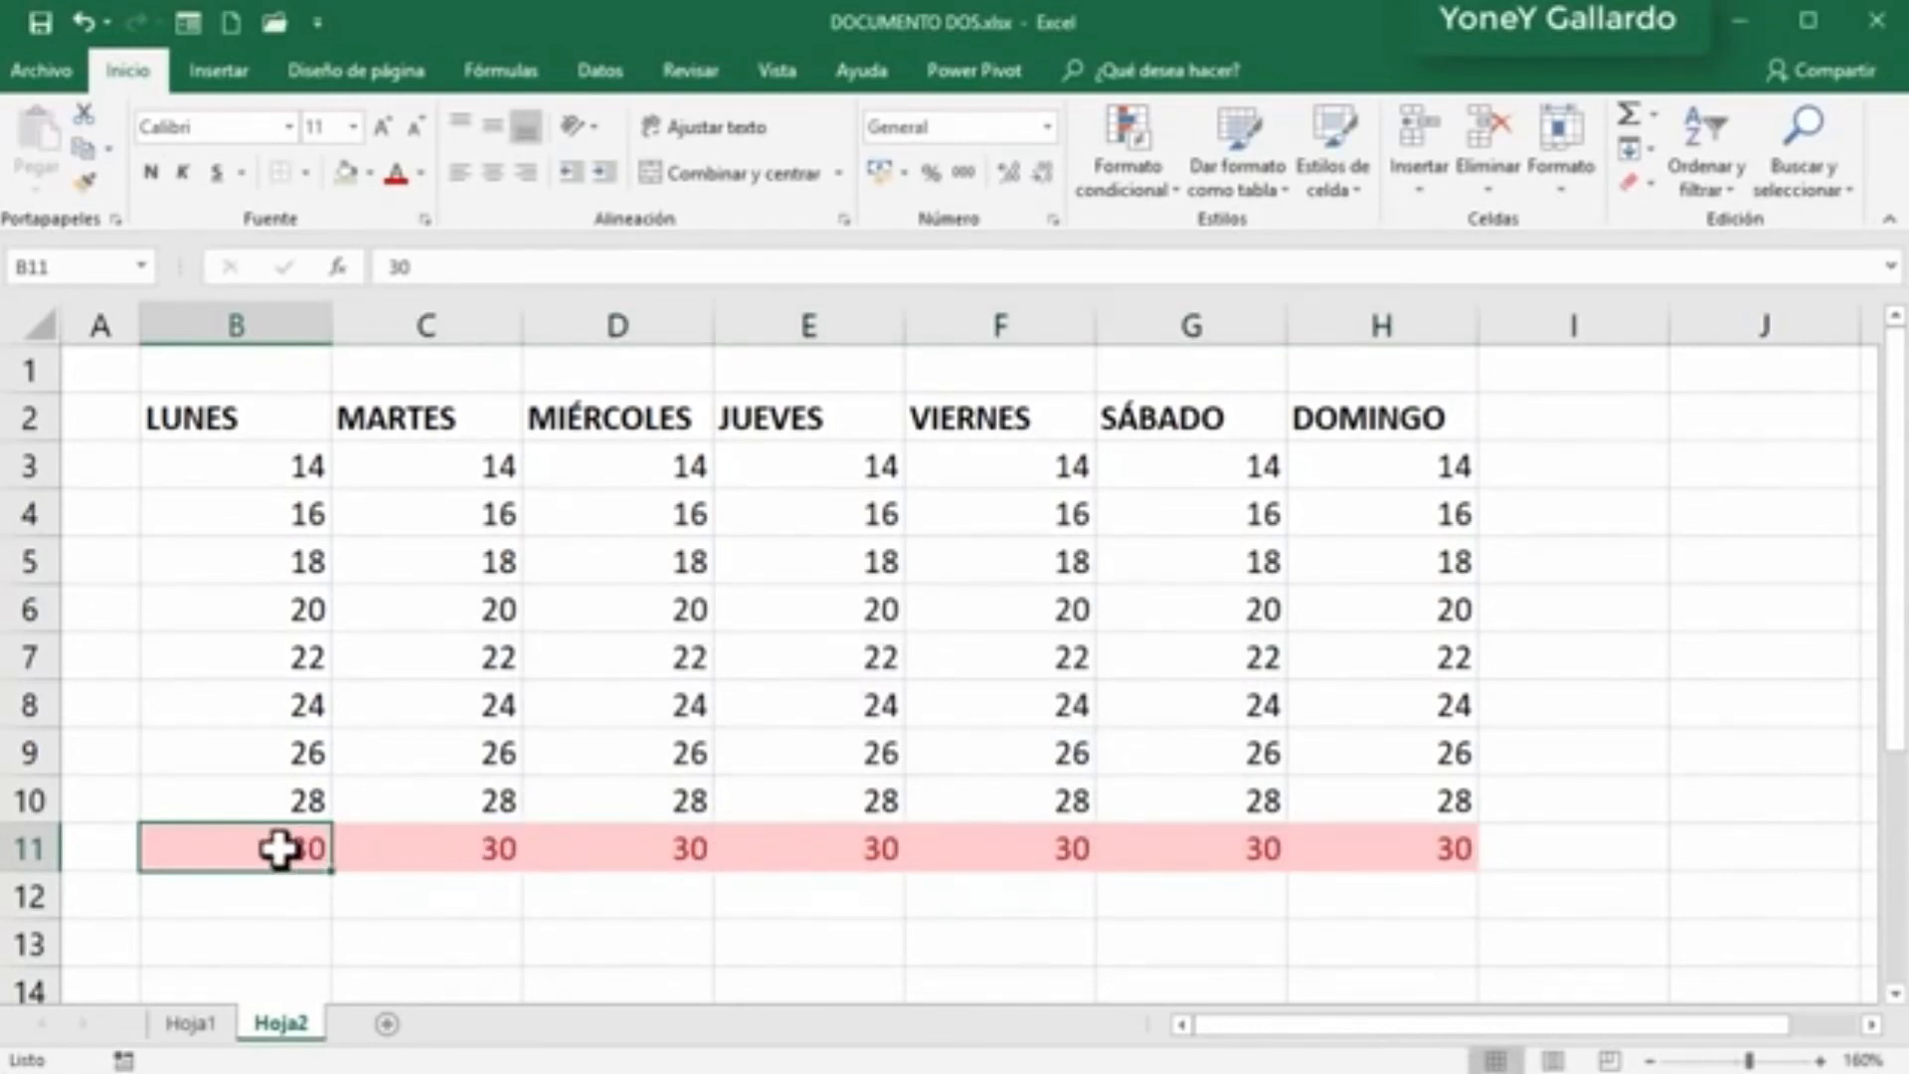
# Step: Change the row 11 values to 10 in C11, 19 in D11 and 20 in E11
pyautogui.click(485, 848)
pyautogui.write('10')
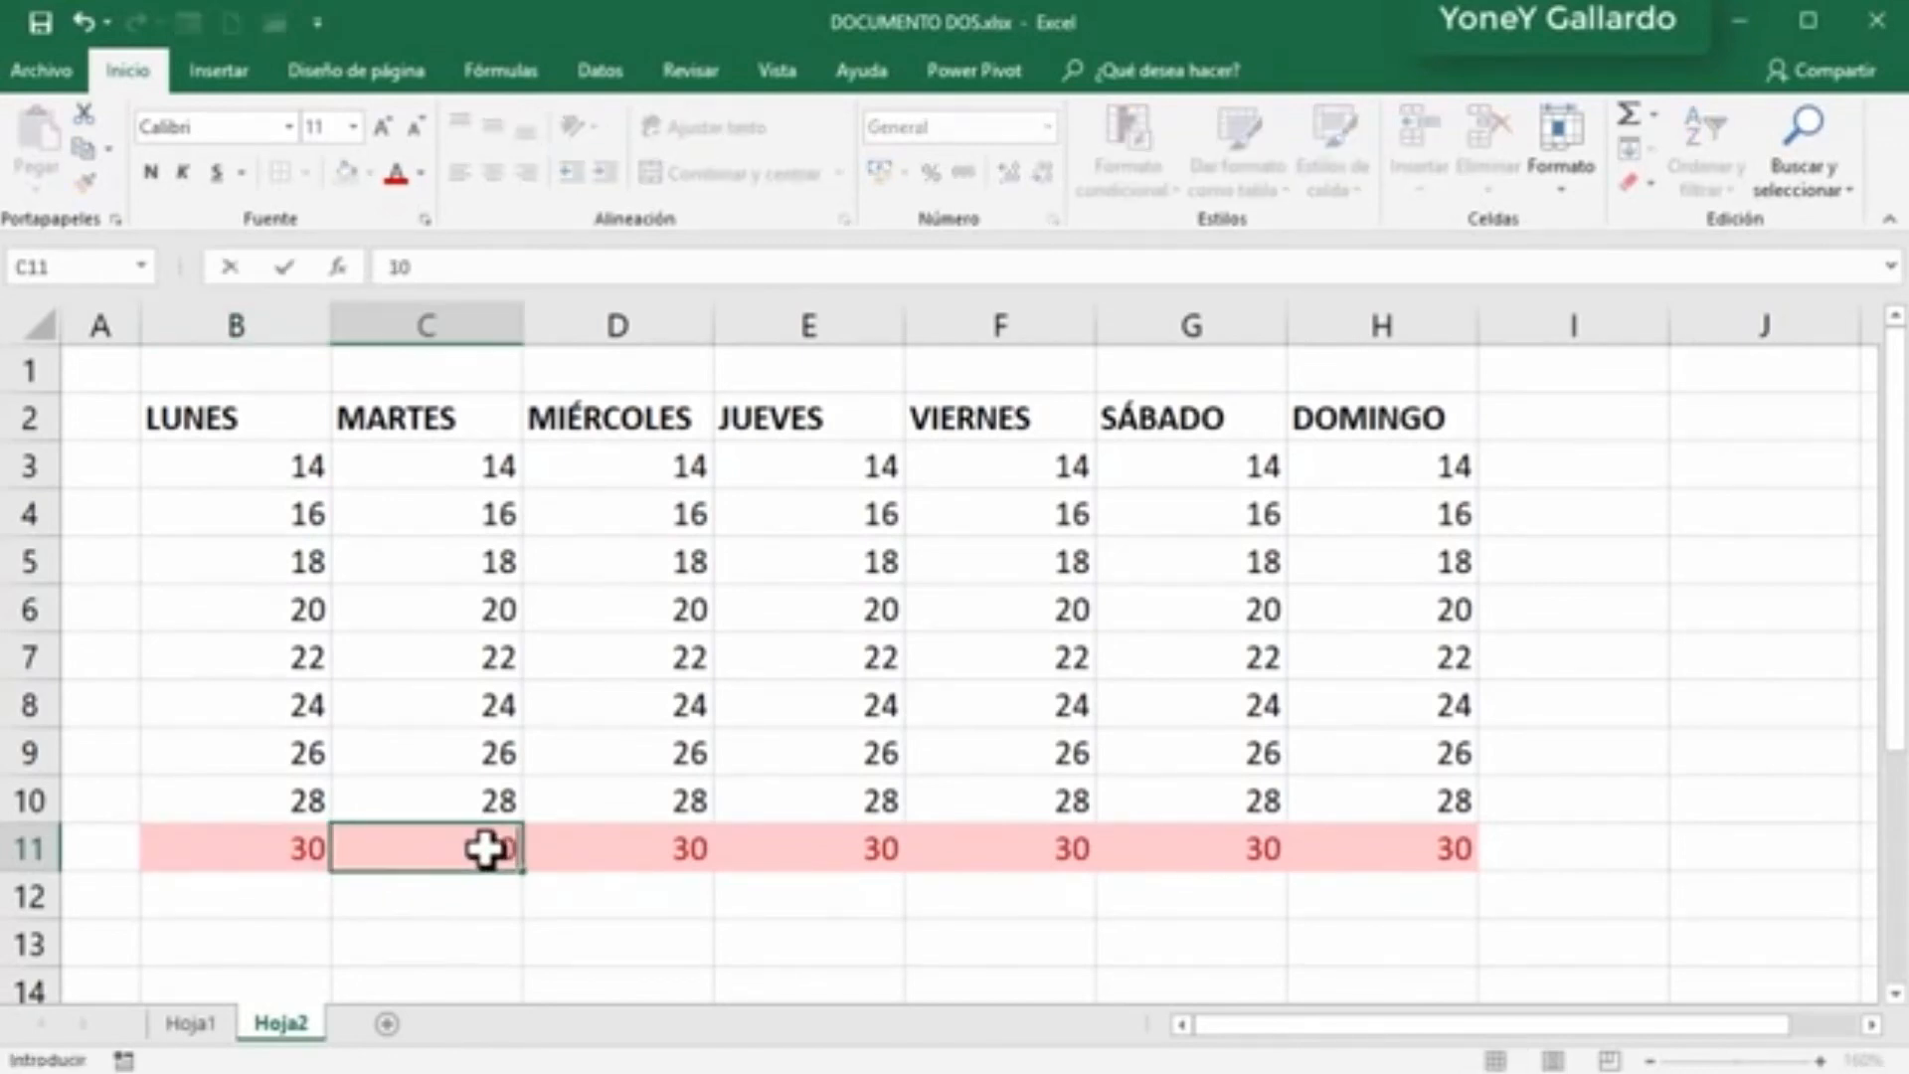
pyautogui.press('Return')
pyautogui.click(647, 853)
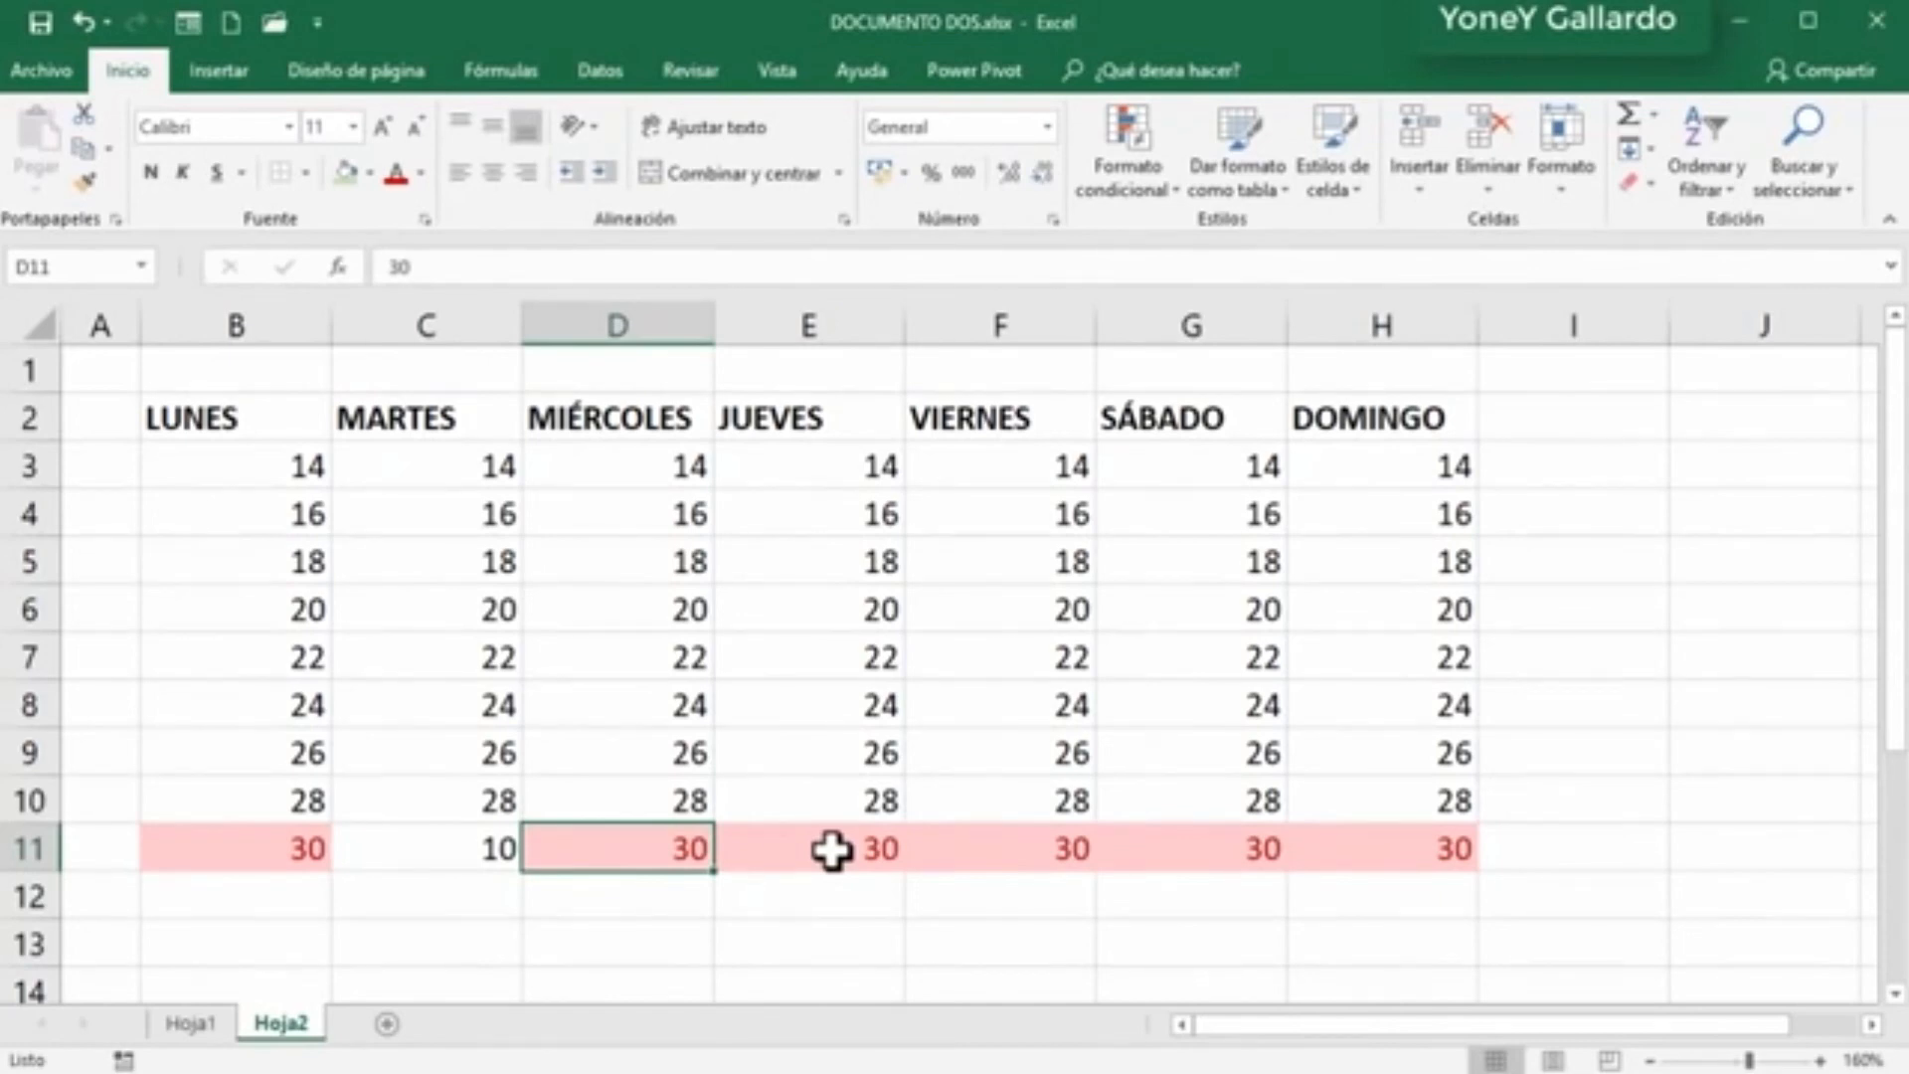
pyautogui.write('19')
pyautogui.press('Return')
pyautogui.click(831, 850)
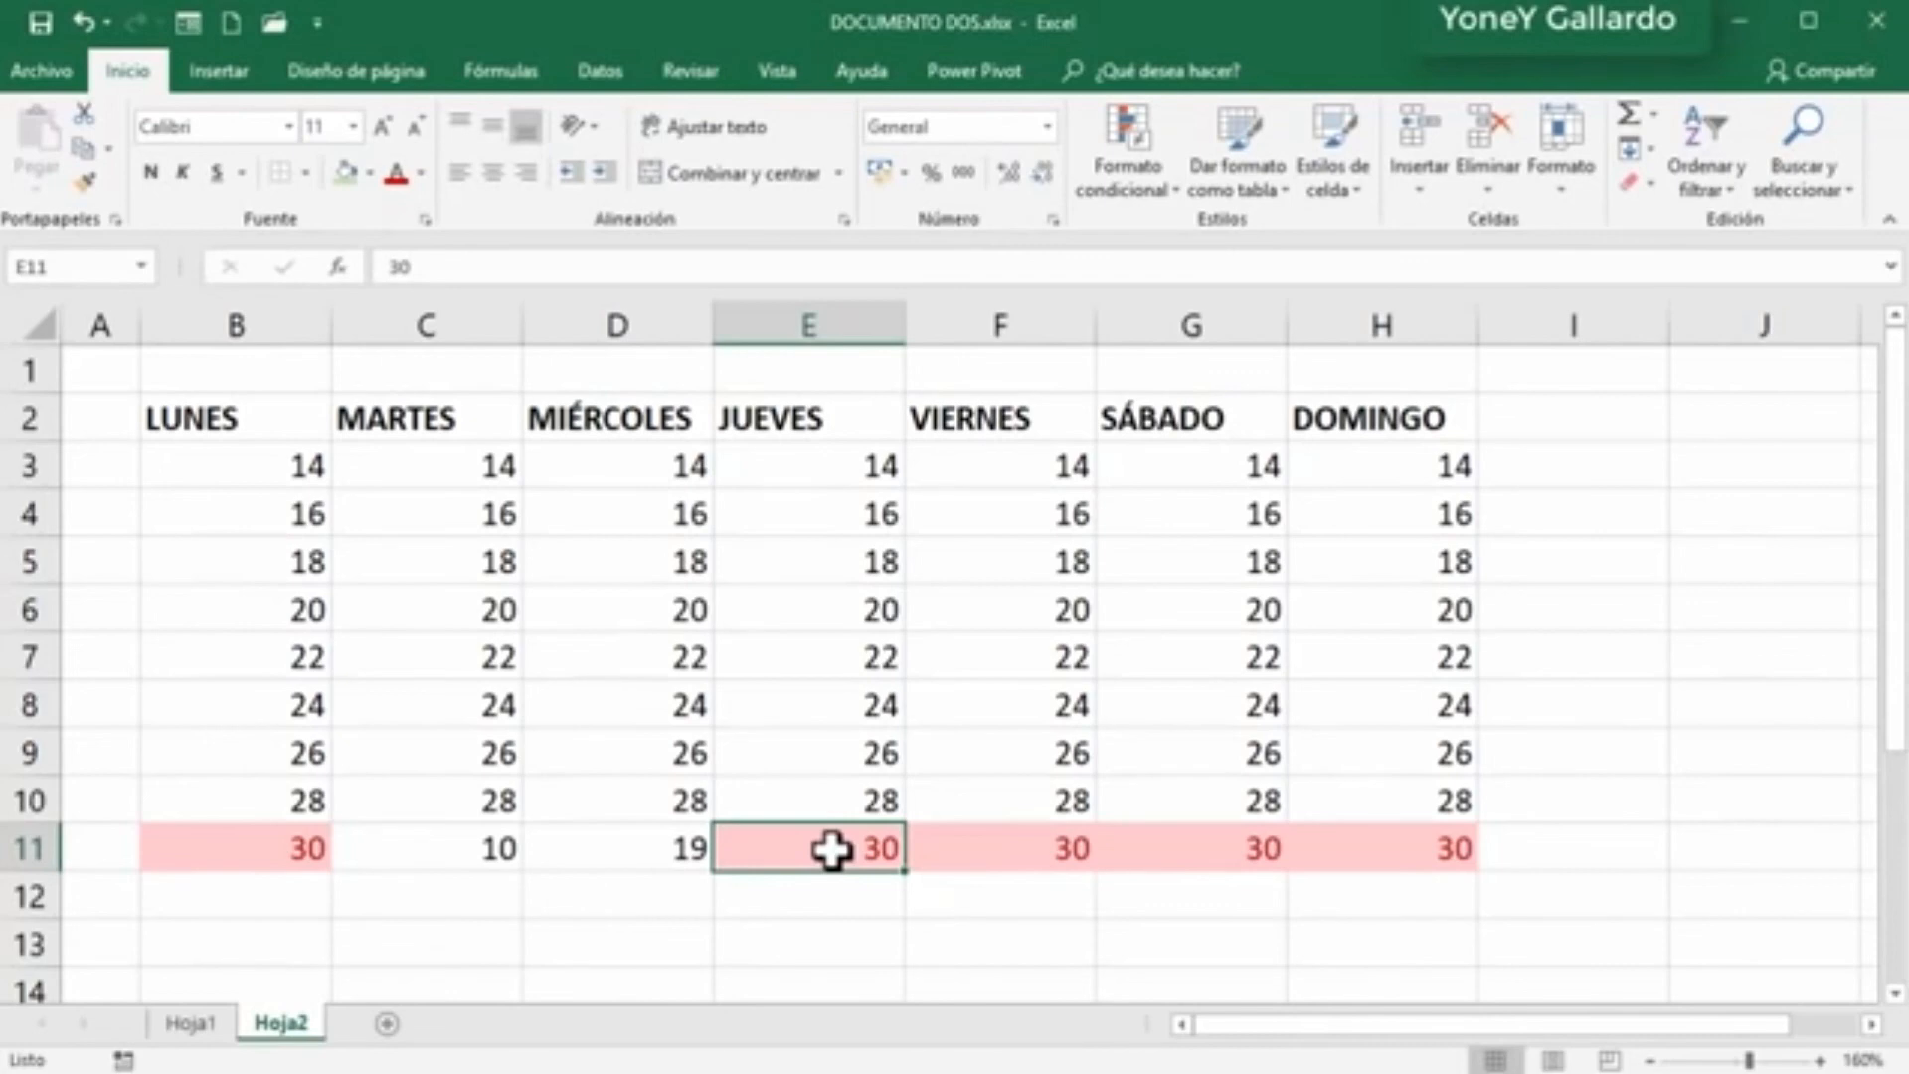
pyautogui.write('2')
pyautogui.press('Return')
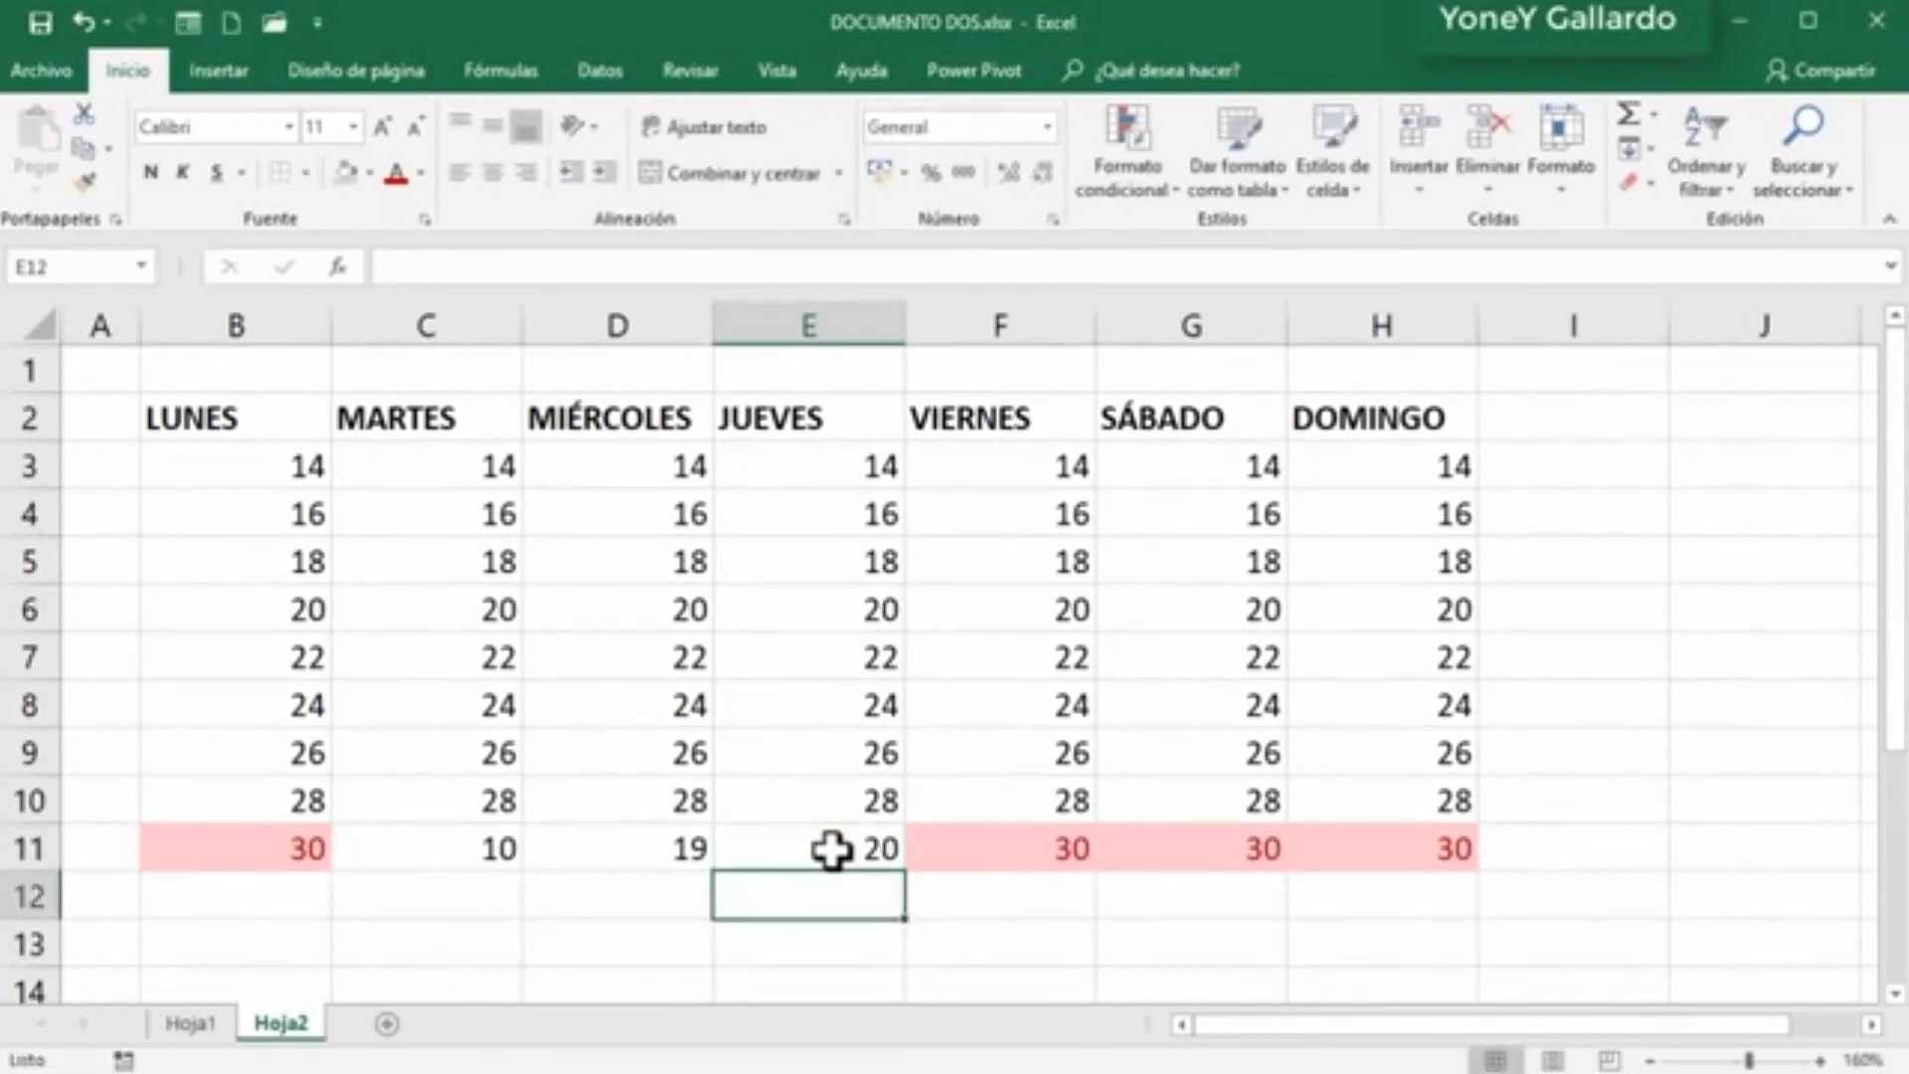
# Step: Change the Saturday value in G11 to 45 and the Sunday value in H11 to 60
pyautogui.click(1231, 844)
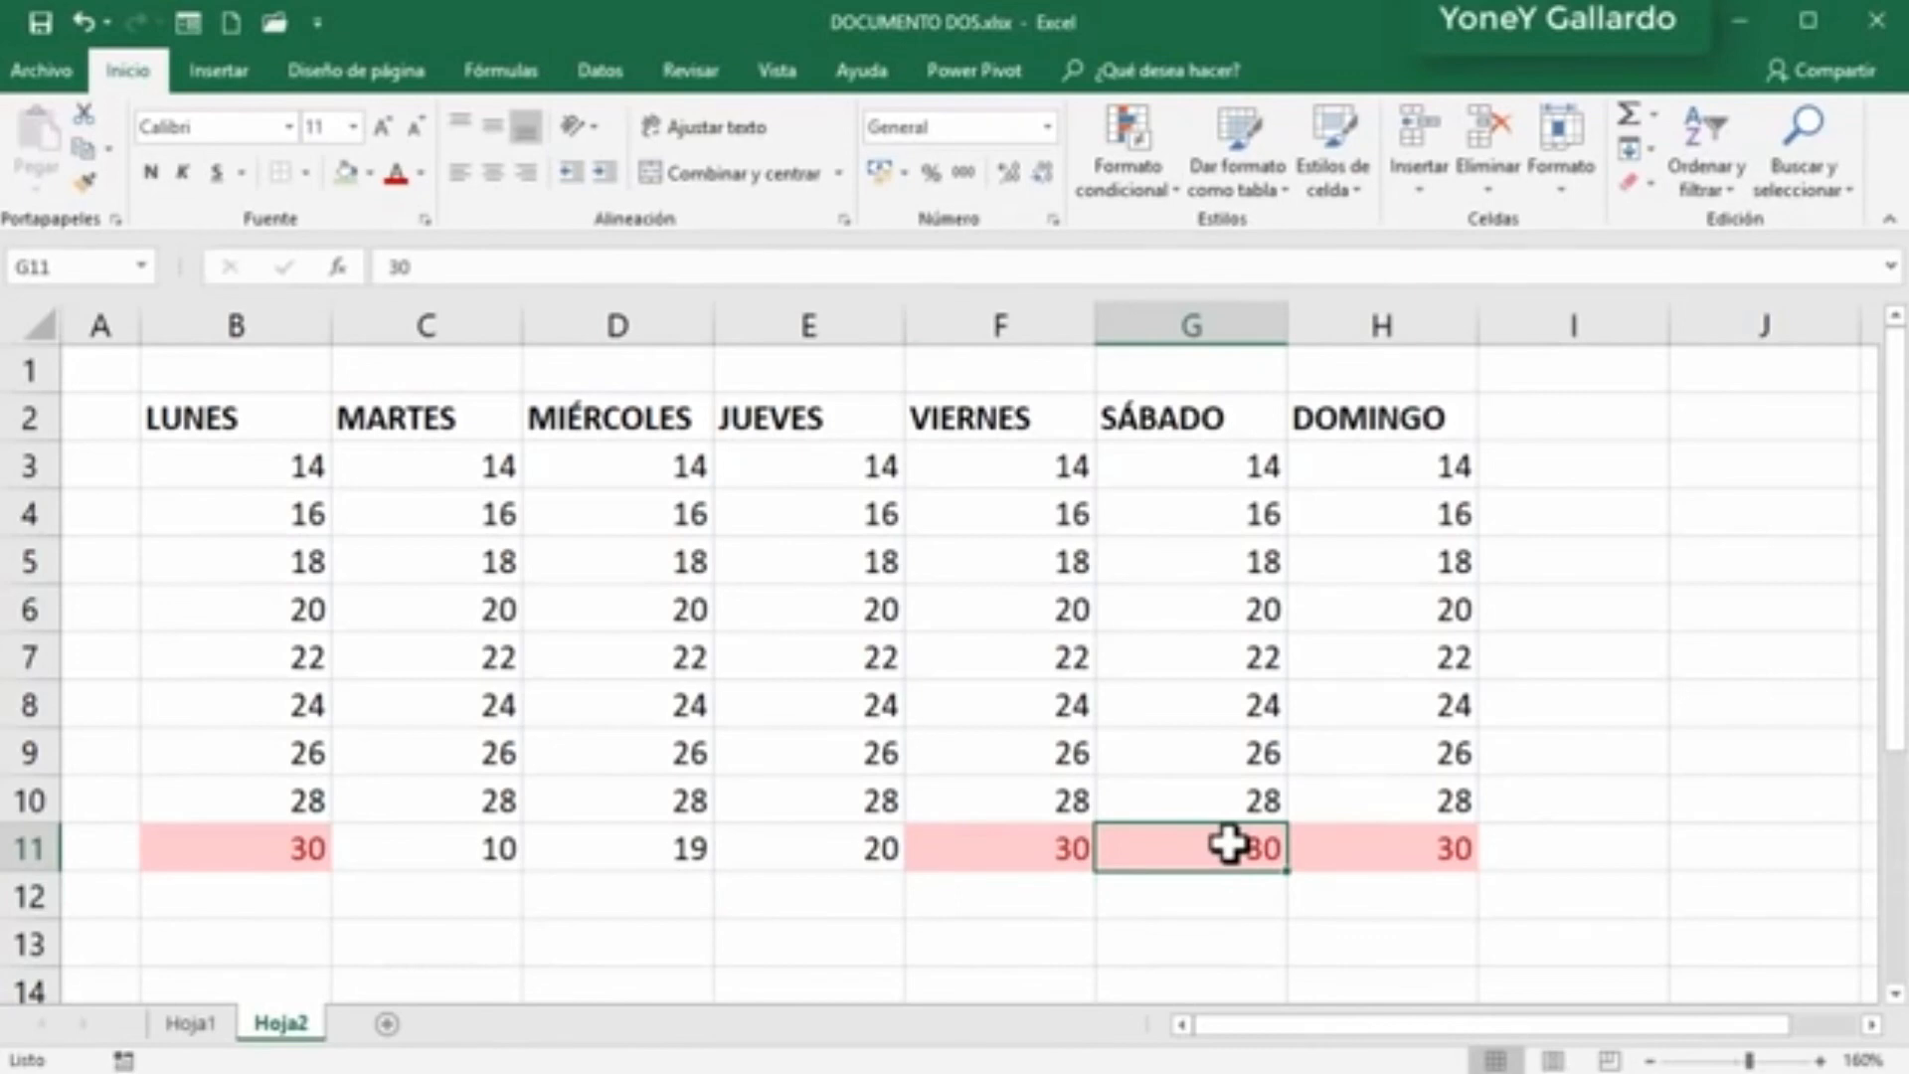
pyautogui.write('45')
pyautogui.press('Return')
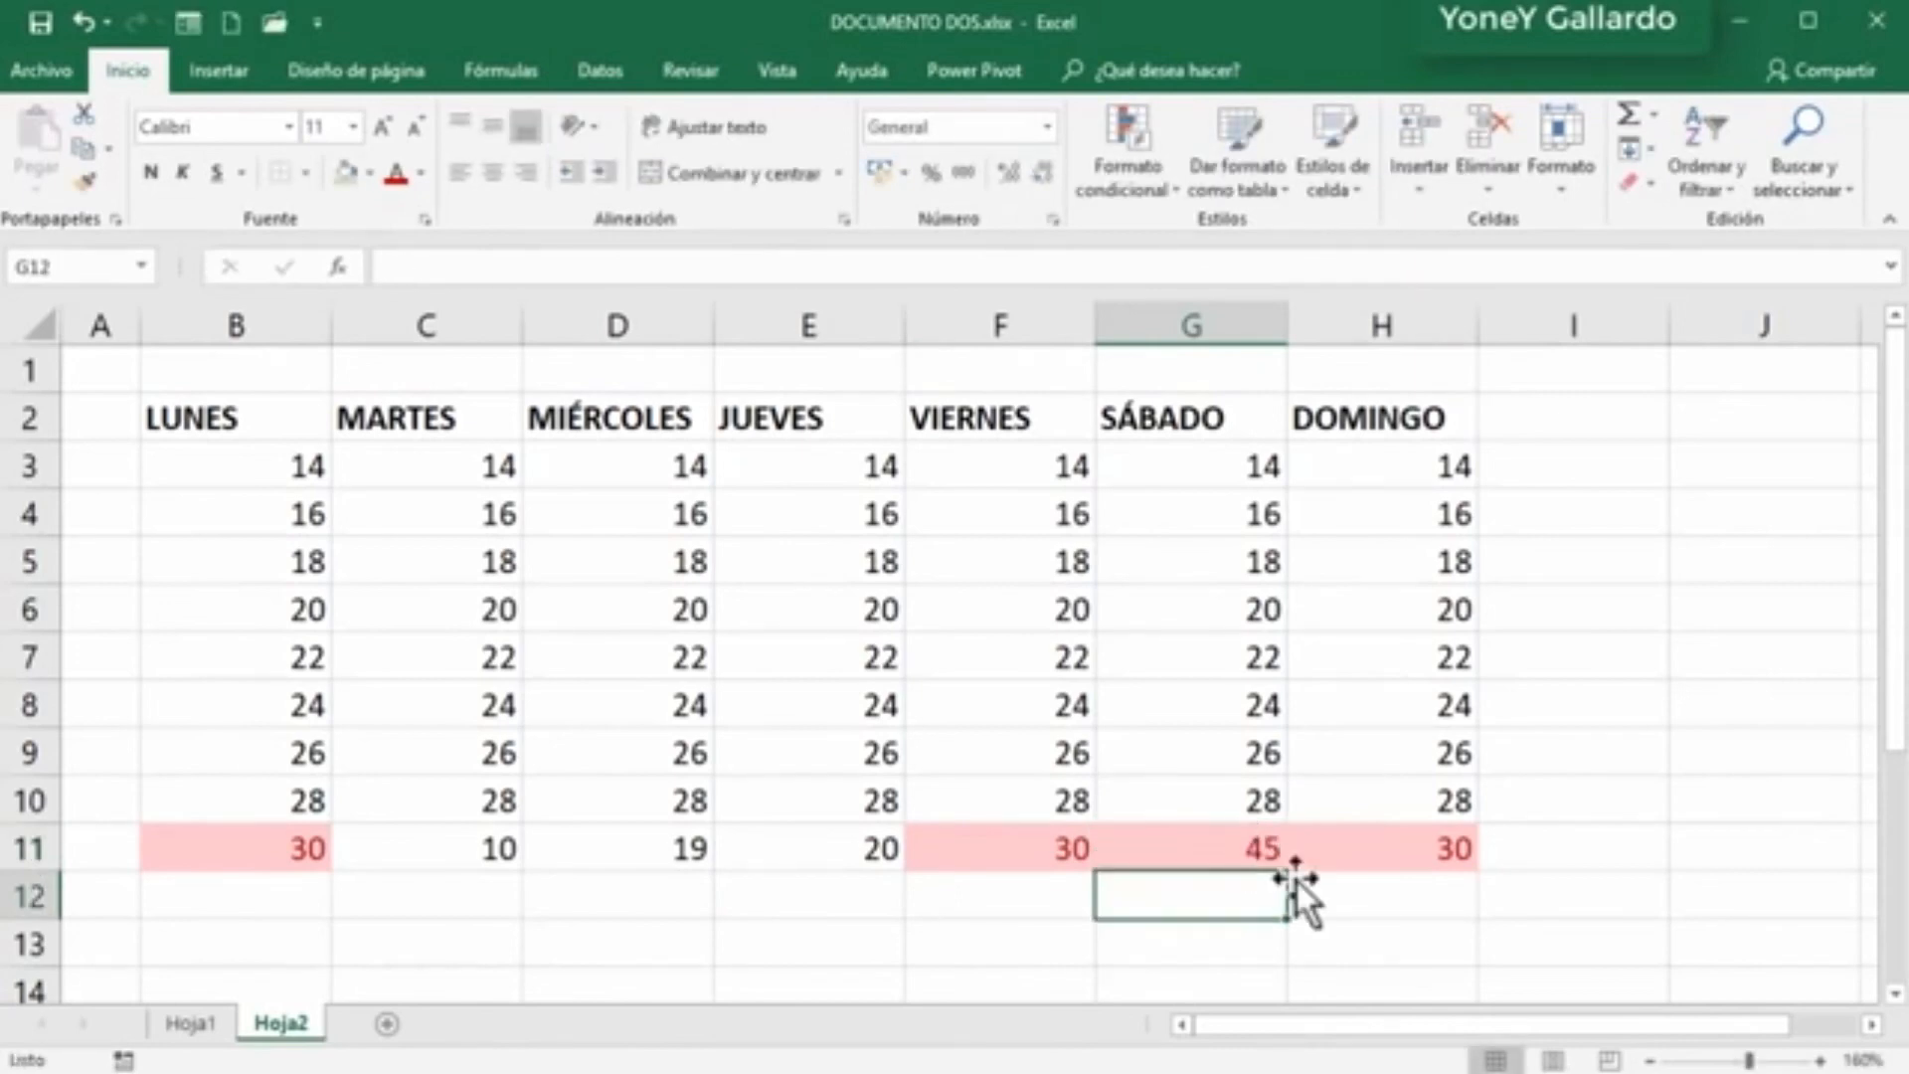
pyautogui.click(1433, 857)
pyautogui.write('6')
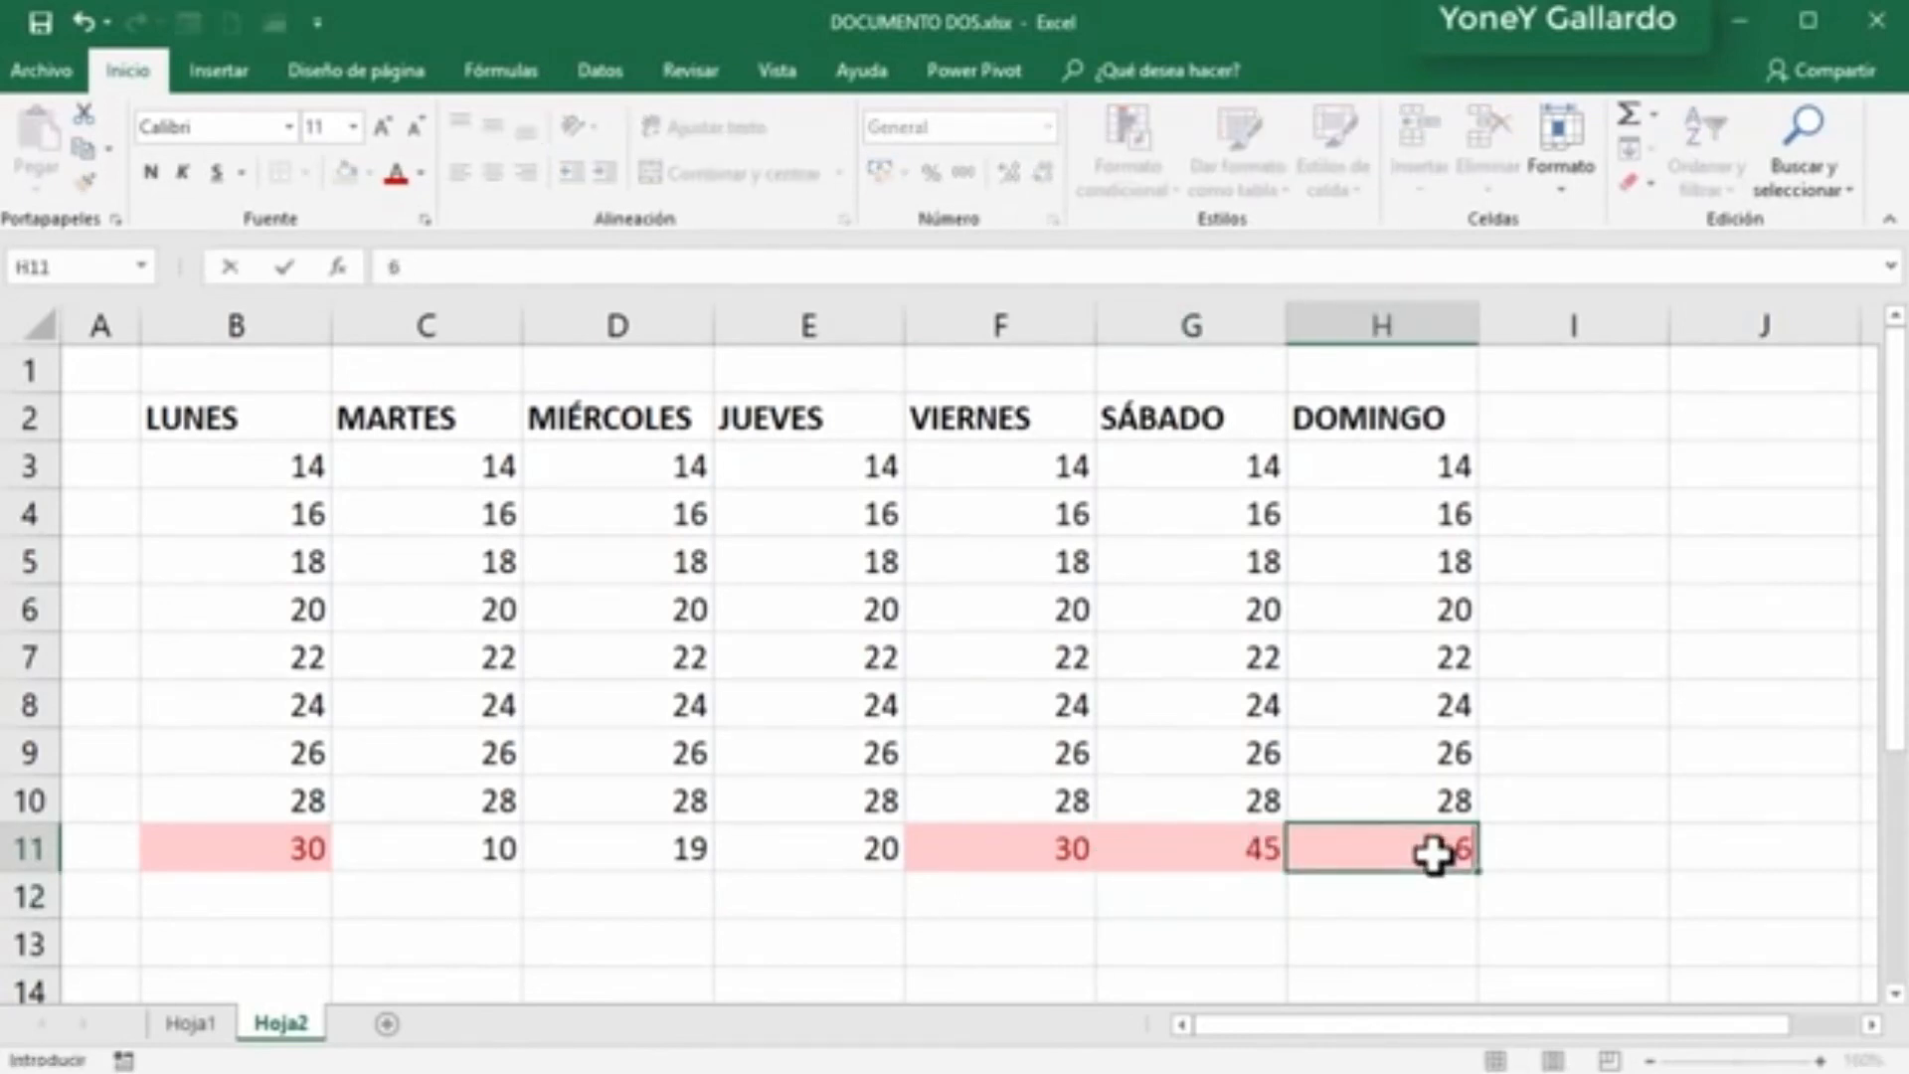
pyautogui.press('Return')
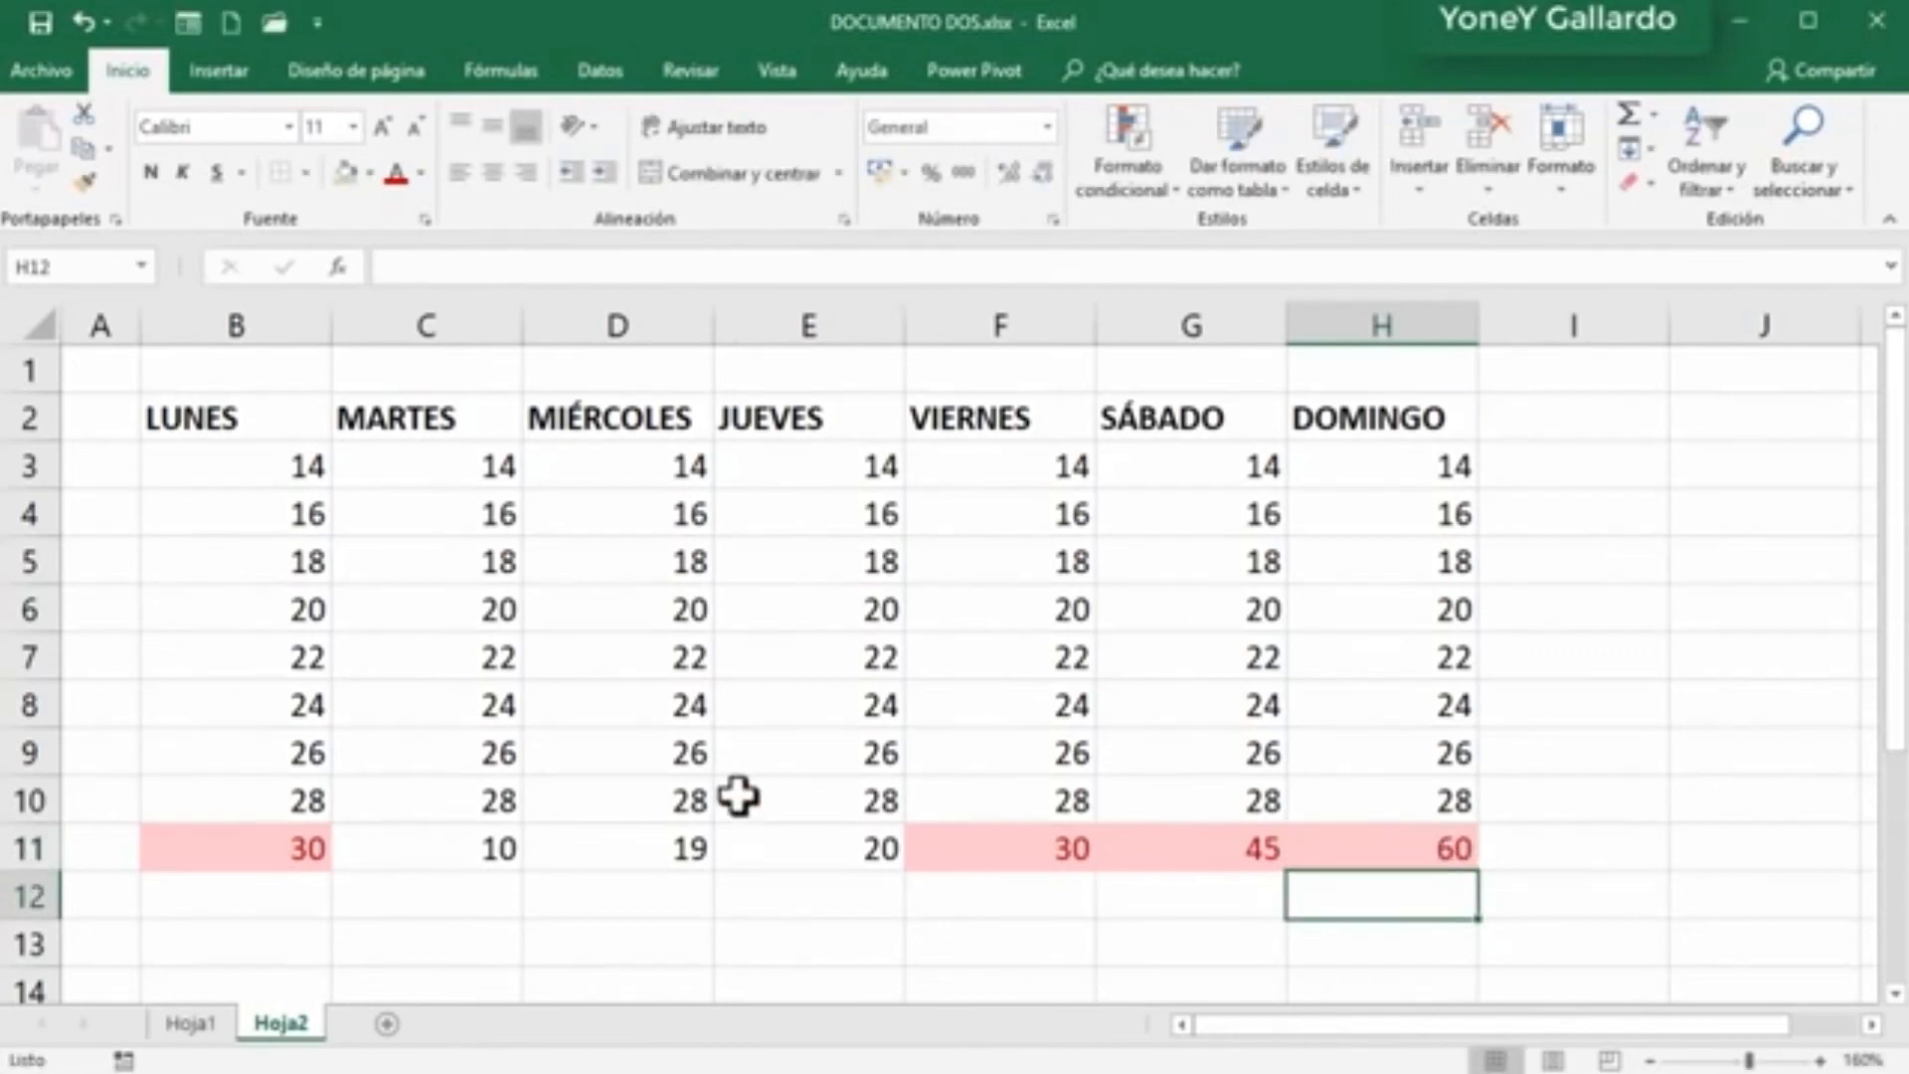
# Step: Set the Thursday value in E11 to 21
pyautogui.click(278, 846)
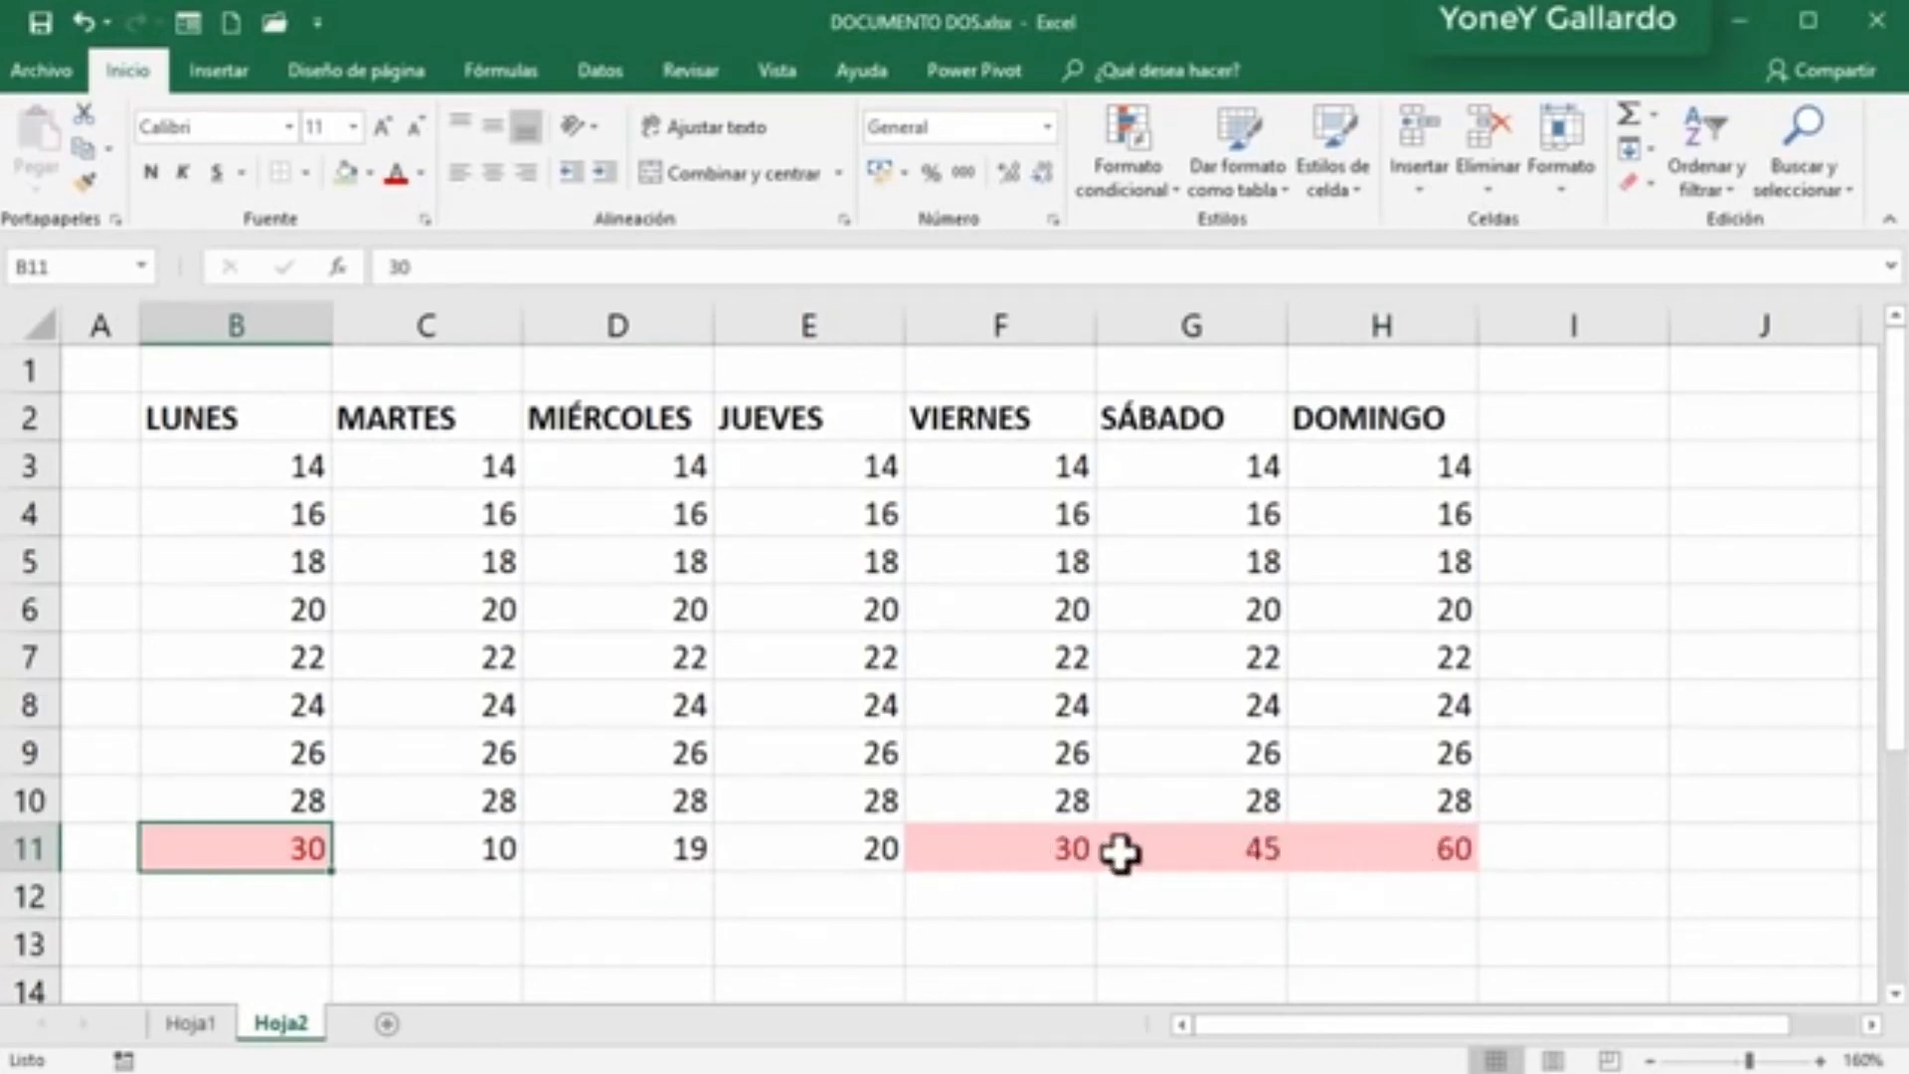
pyautogui.click(850, 850)
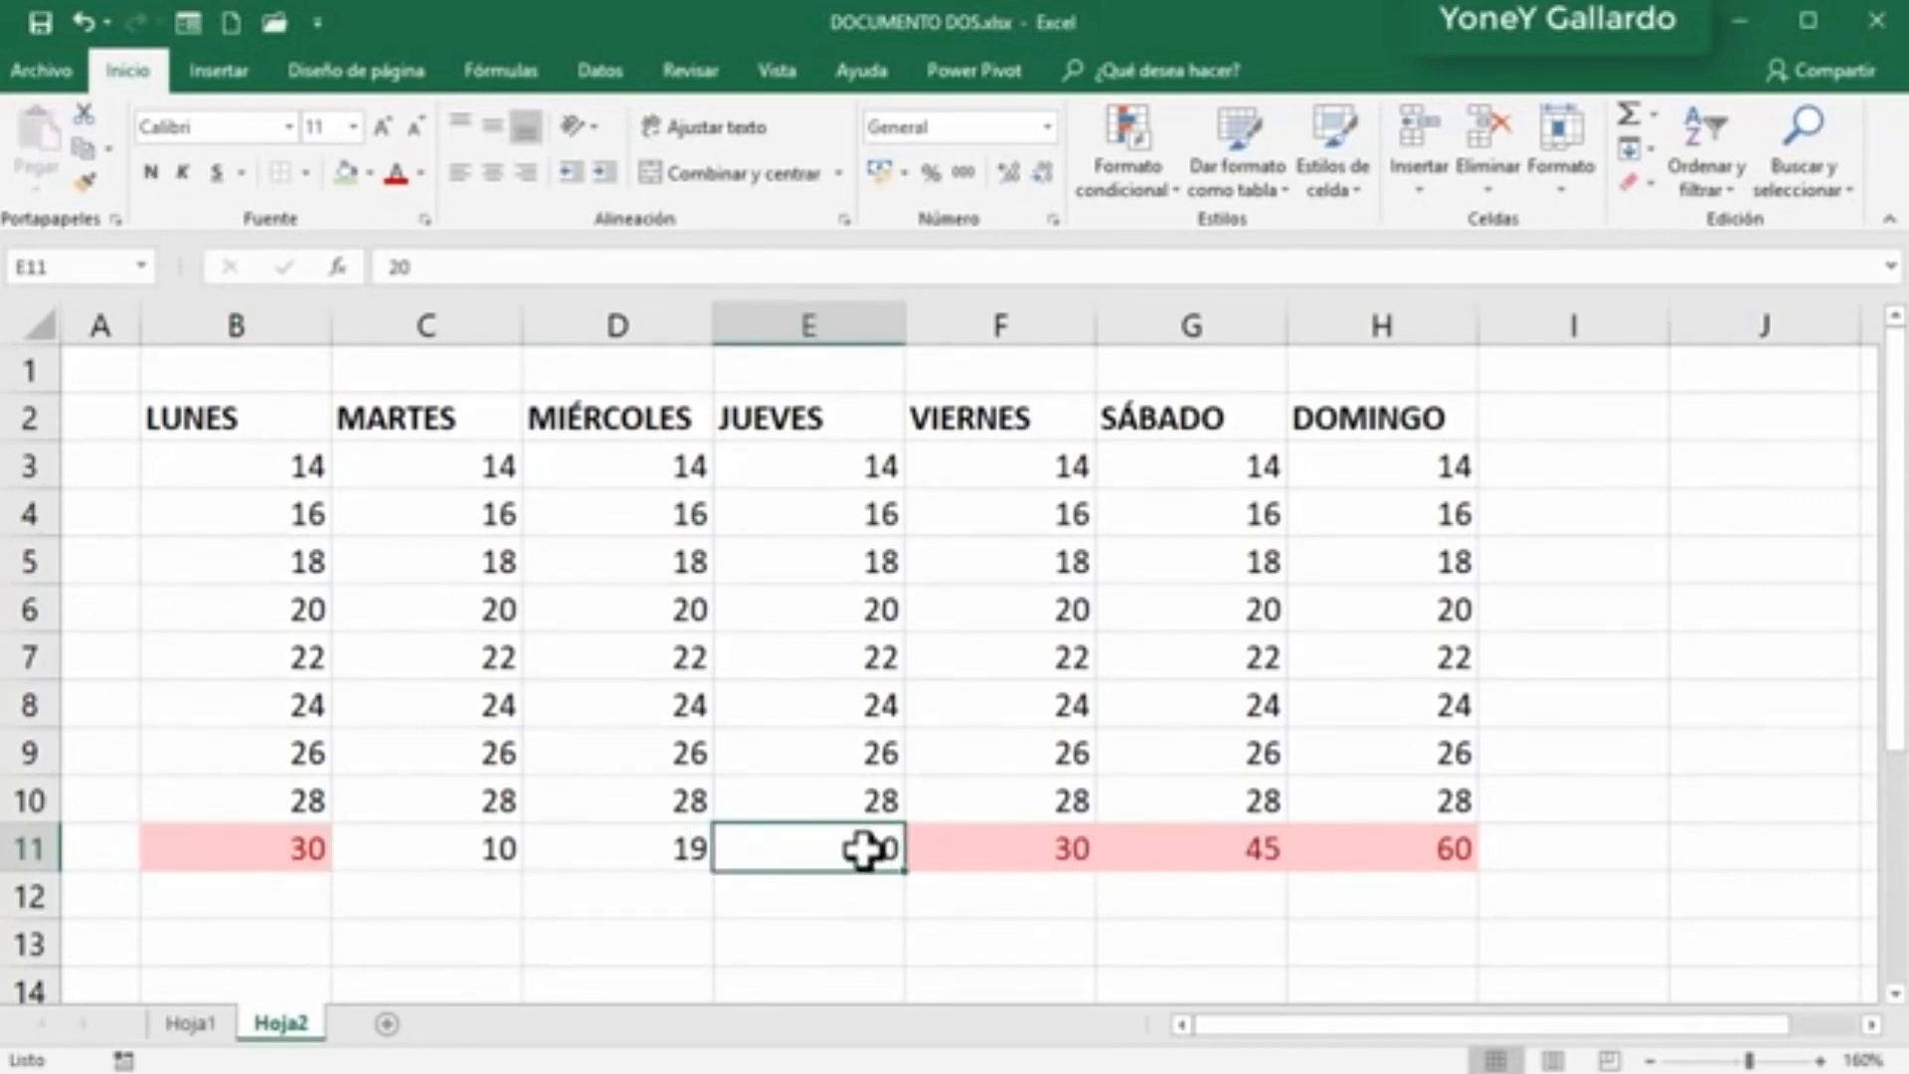
pyautogui.write('21')
pyautogui.press('Return')
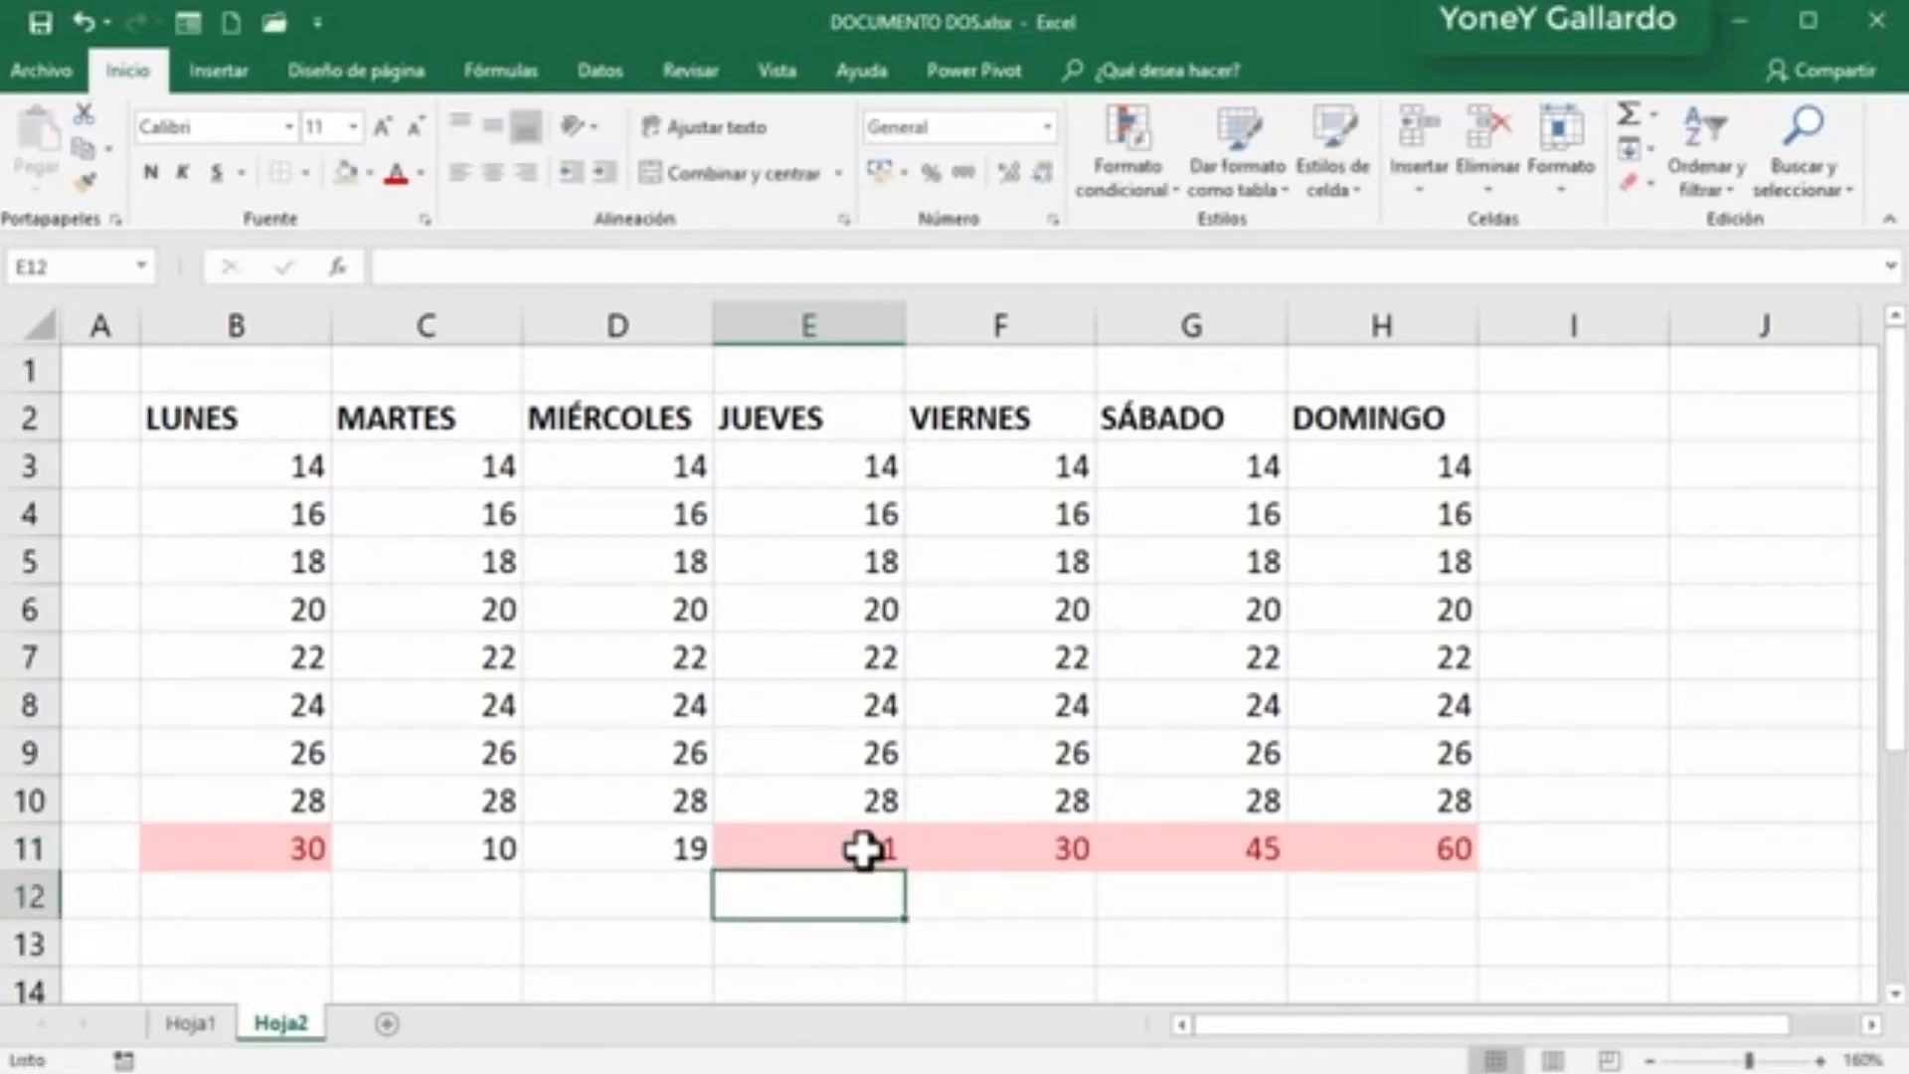
pyautogui.click(845, 850)
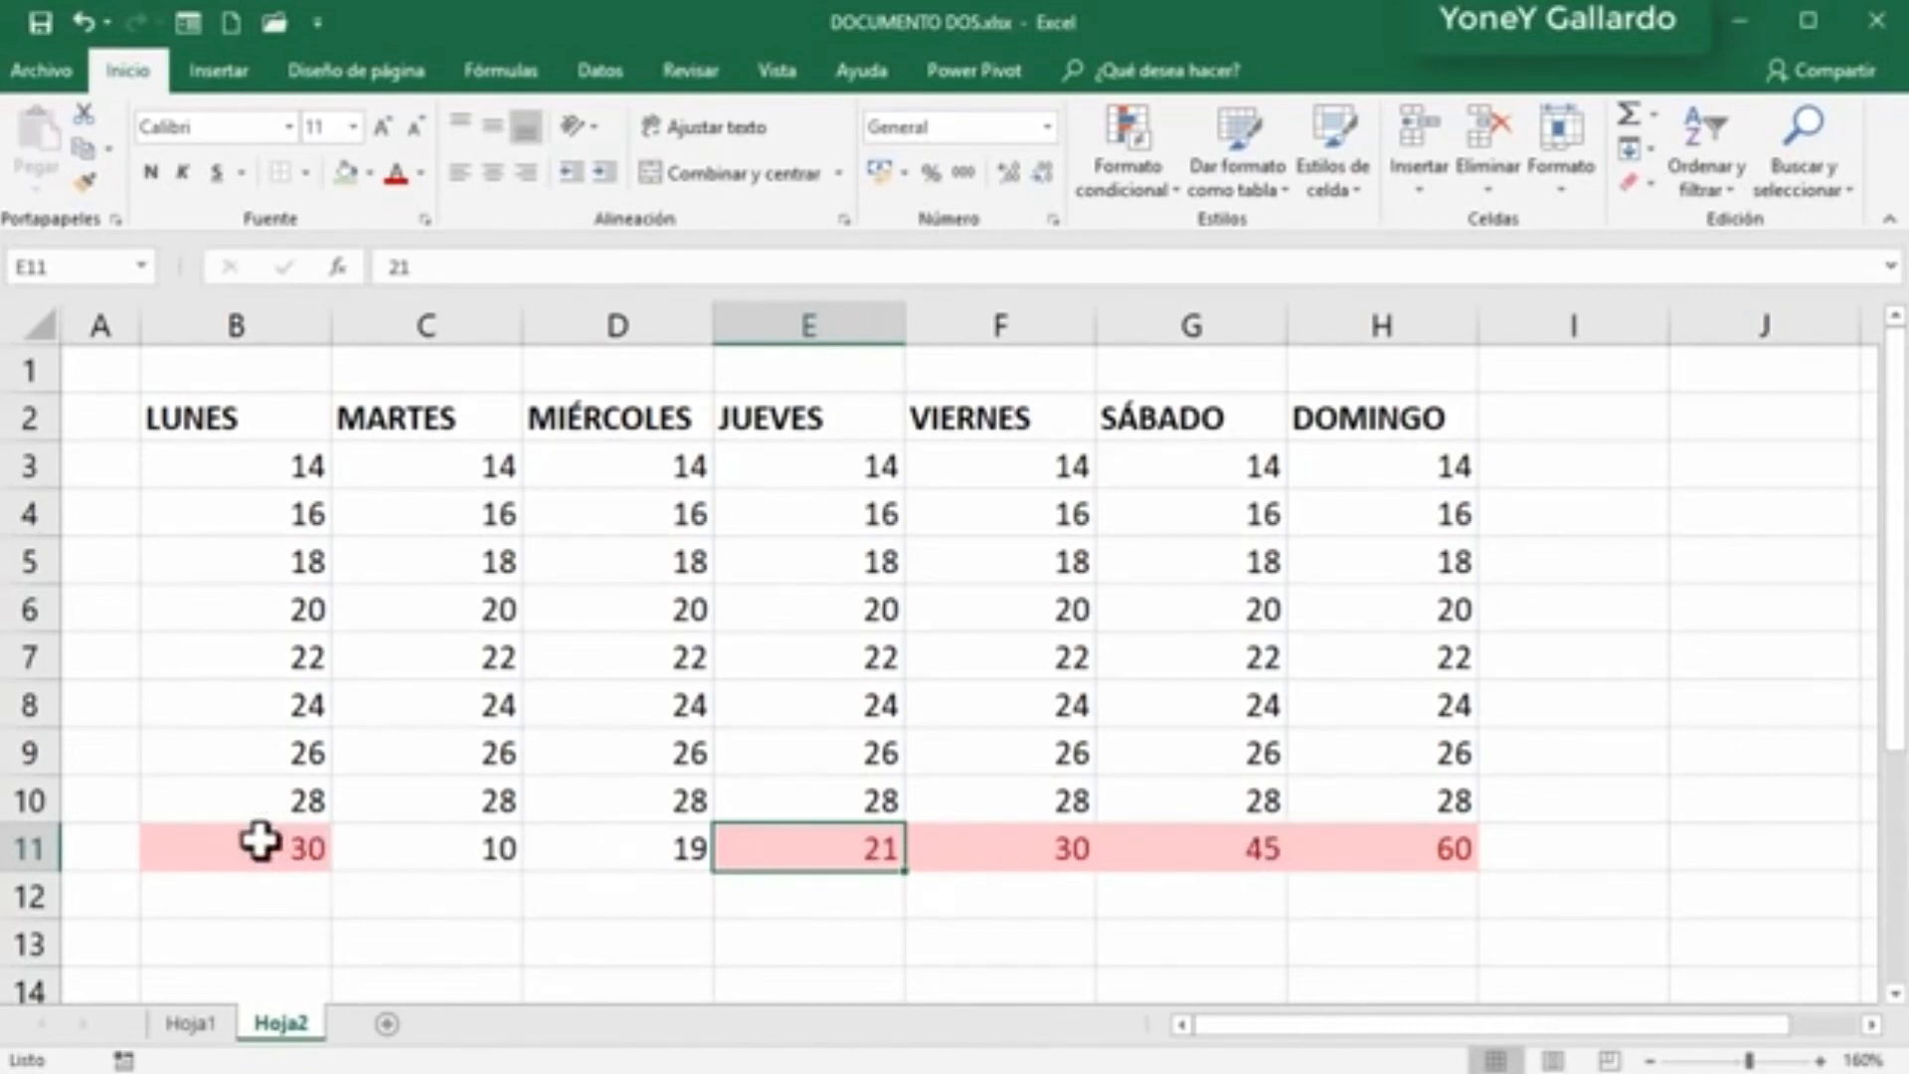
# Step: Add a conditional formatting rule to B11:H11 highlighting values less than 35 with "Relleno rojo claro con texto rojo oscuro"
pyautogui.moveTo(252, 848); pyautogui.dragTo(1346, 848)
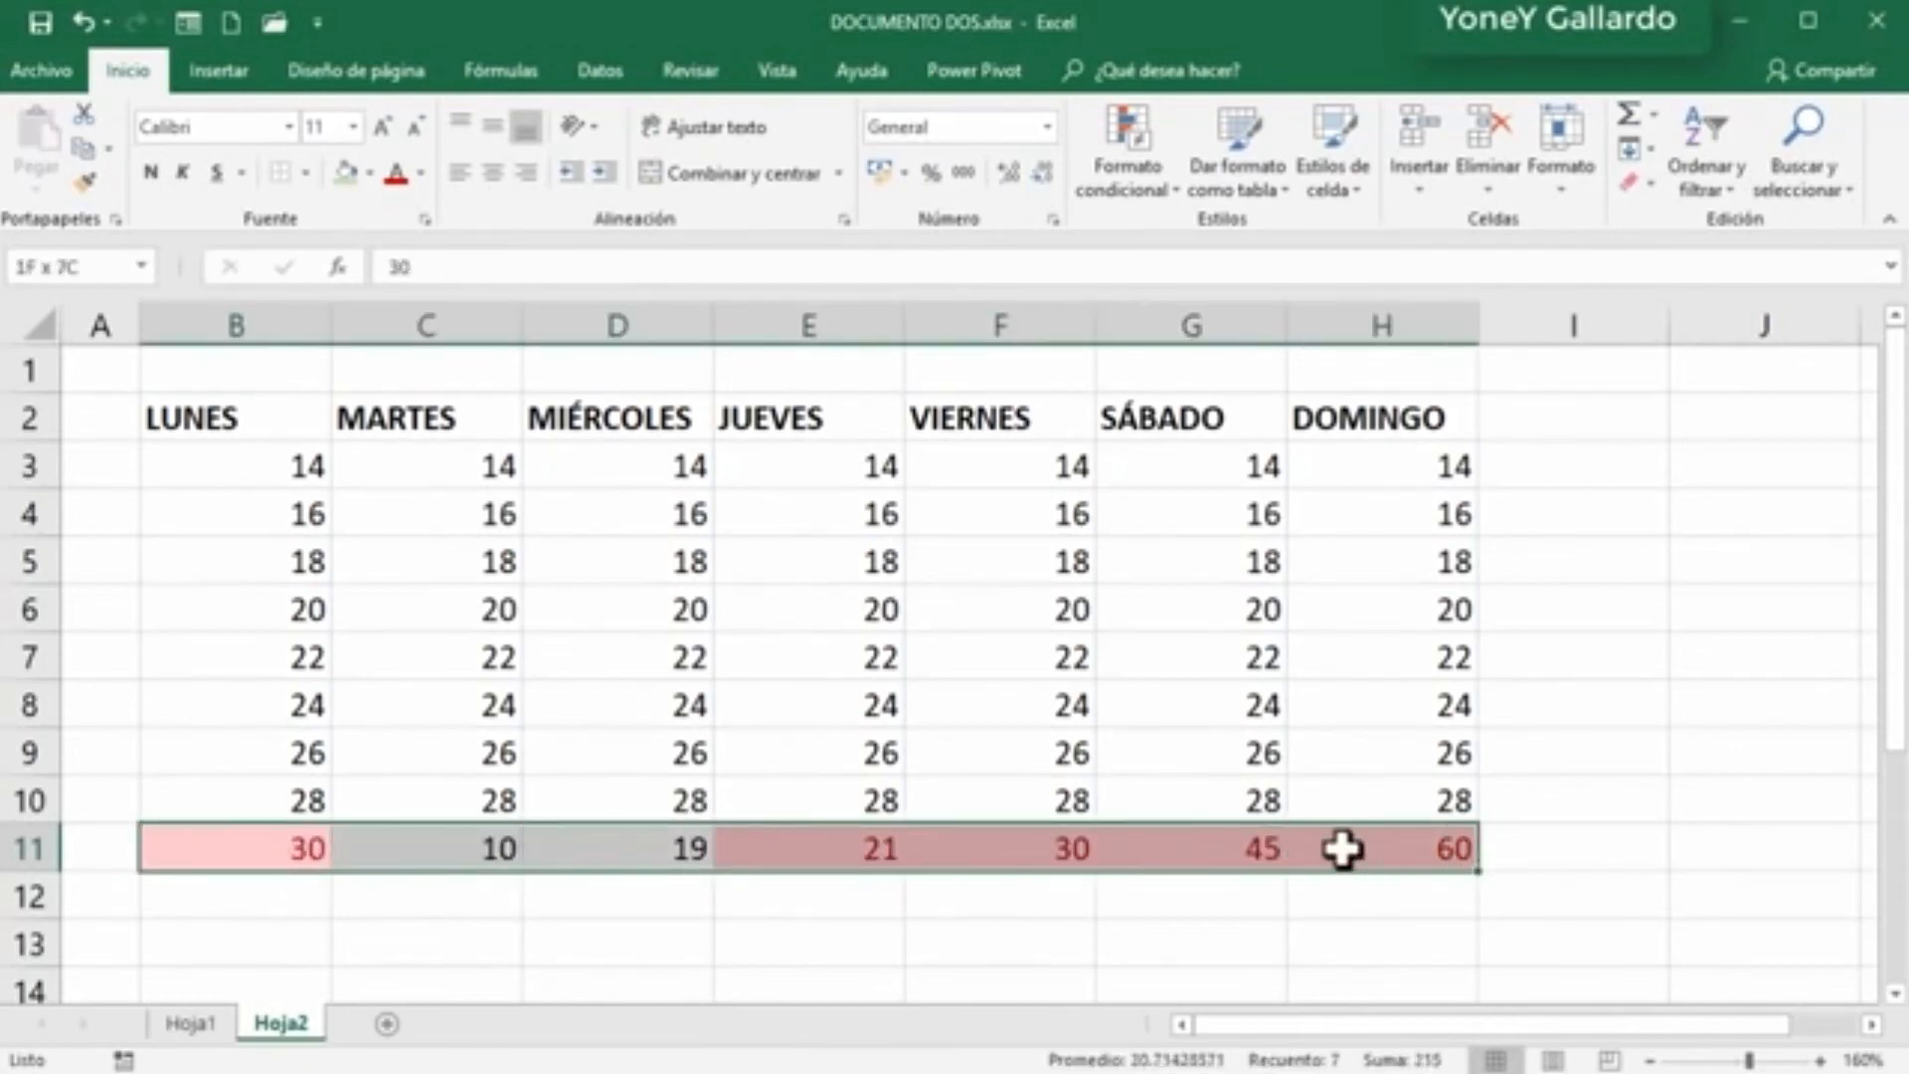
pyautogui.click(1158, 184)
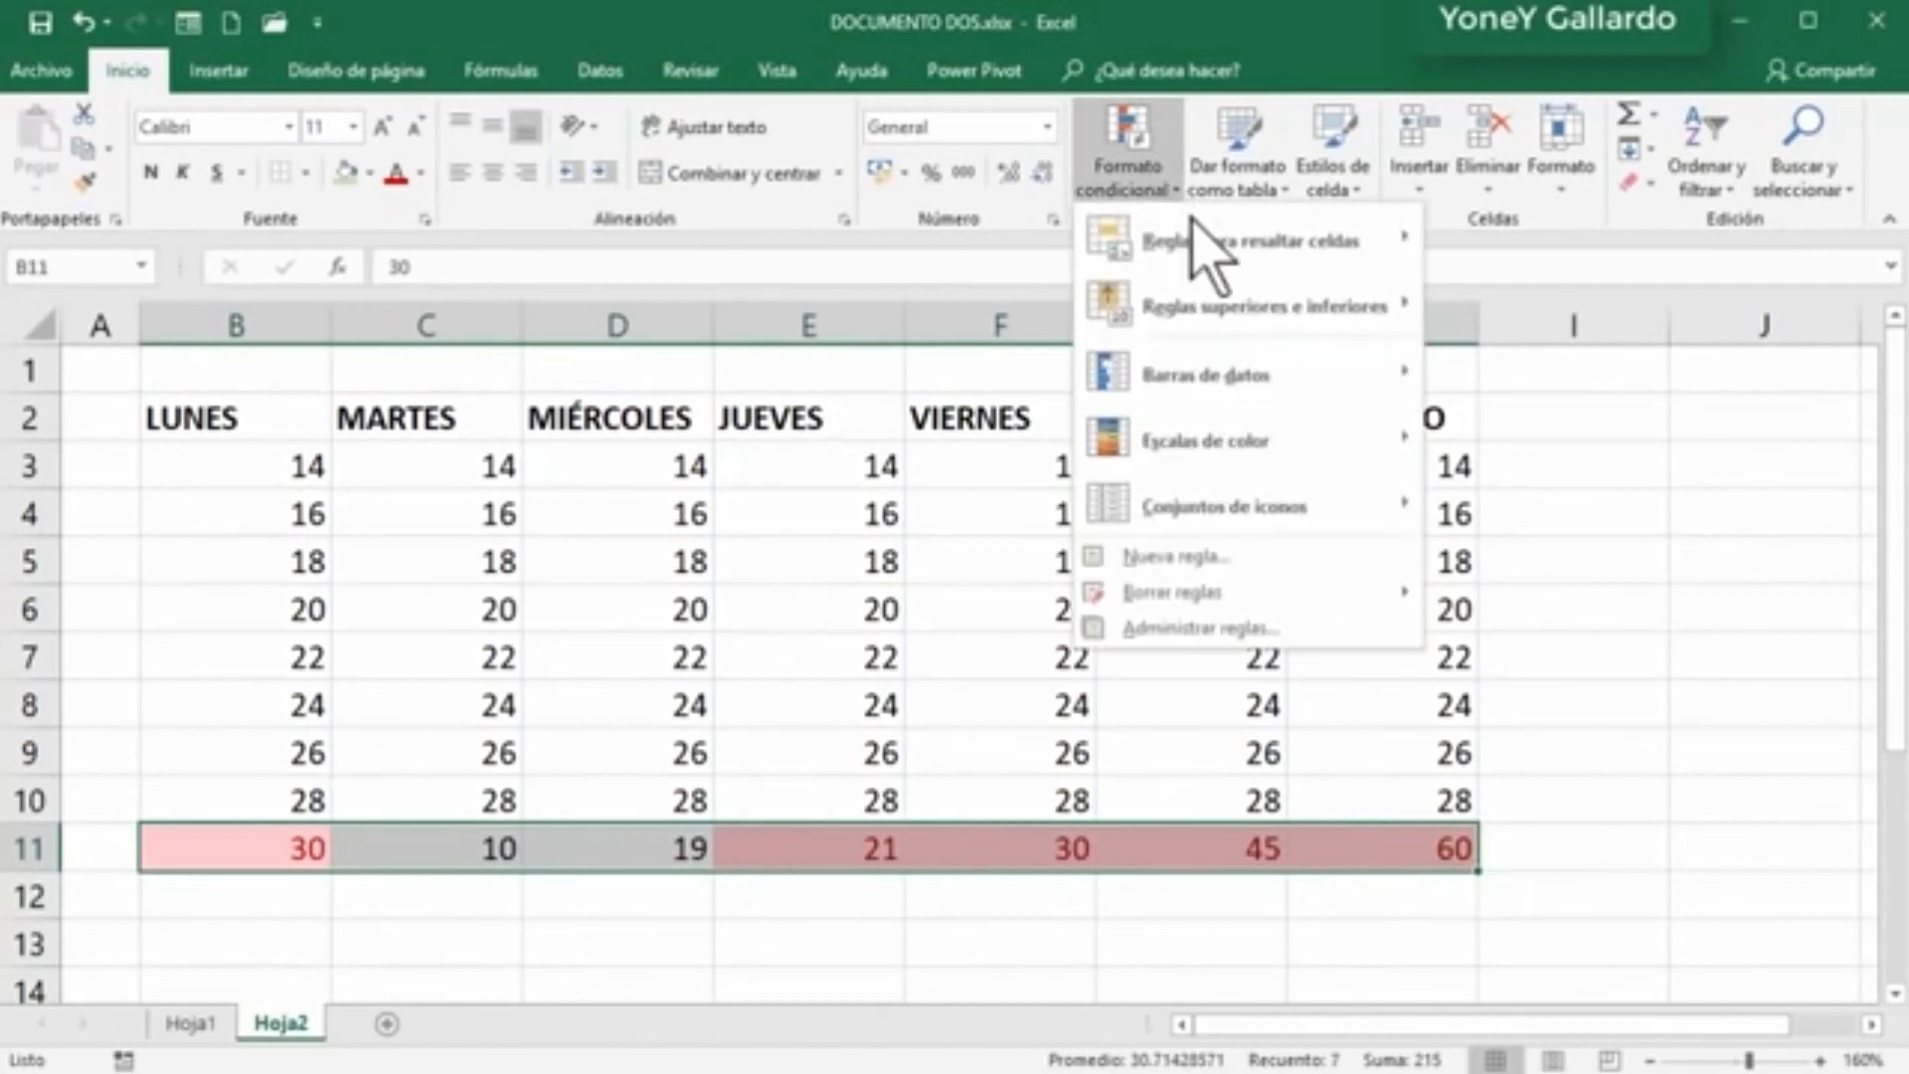
pyautogui.moveTo(1211, 239)
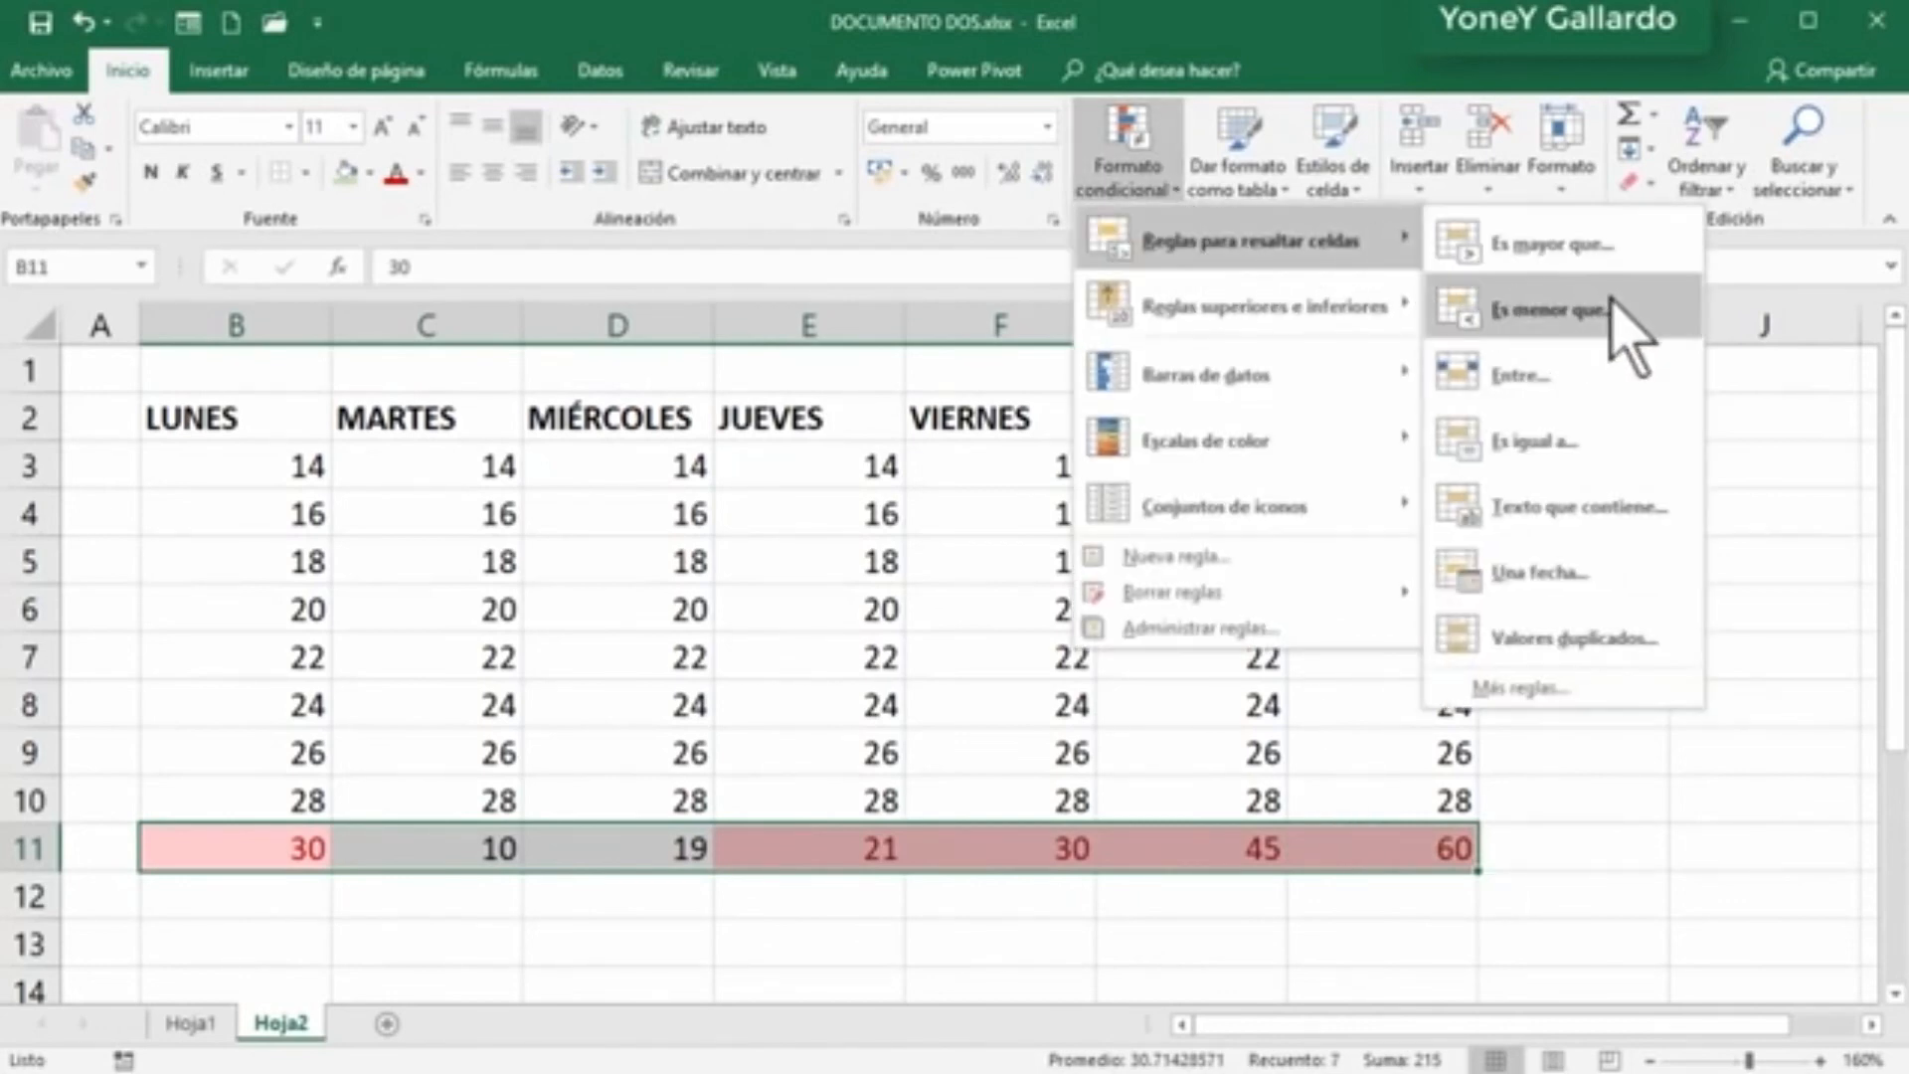
pyautogui.click(1531, 309)
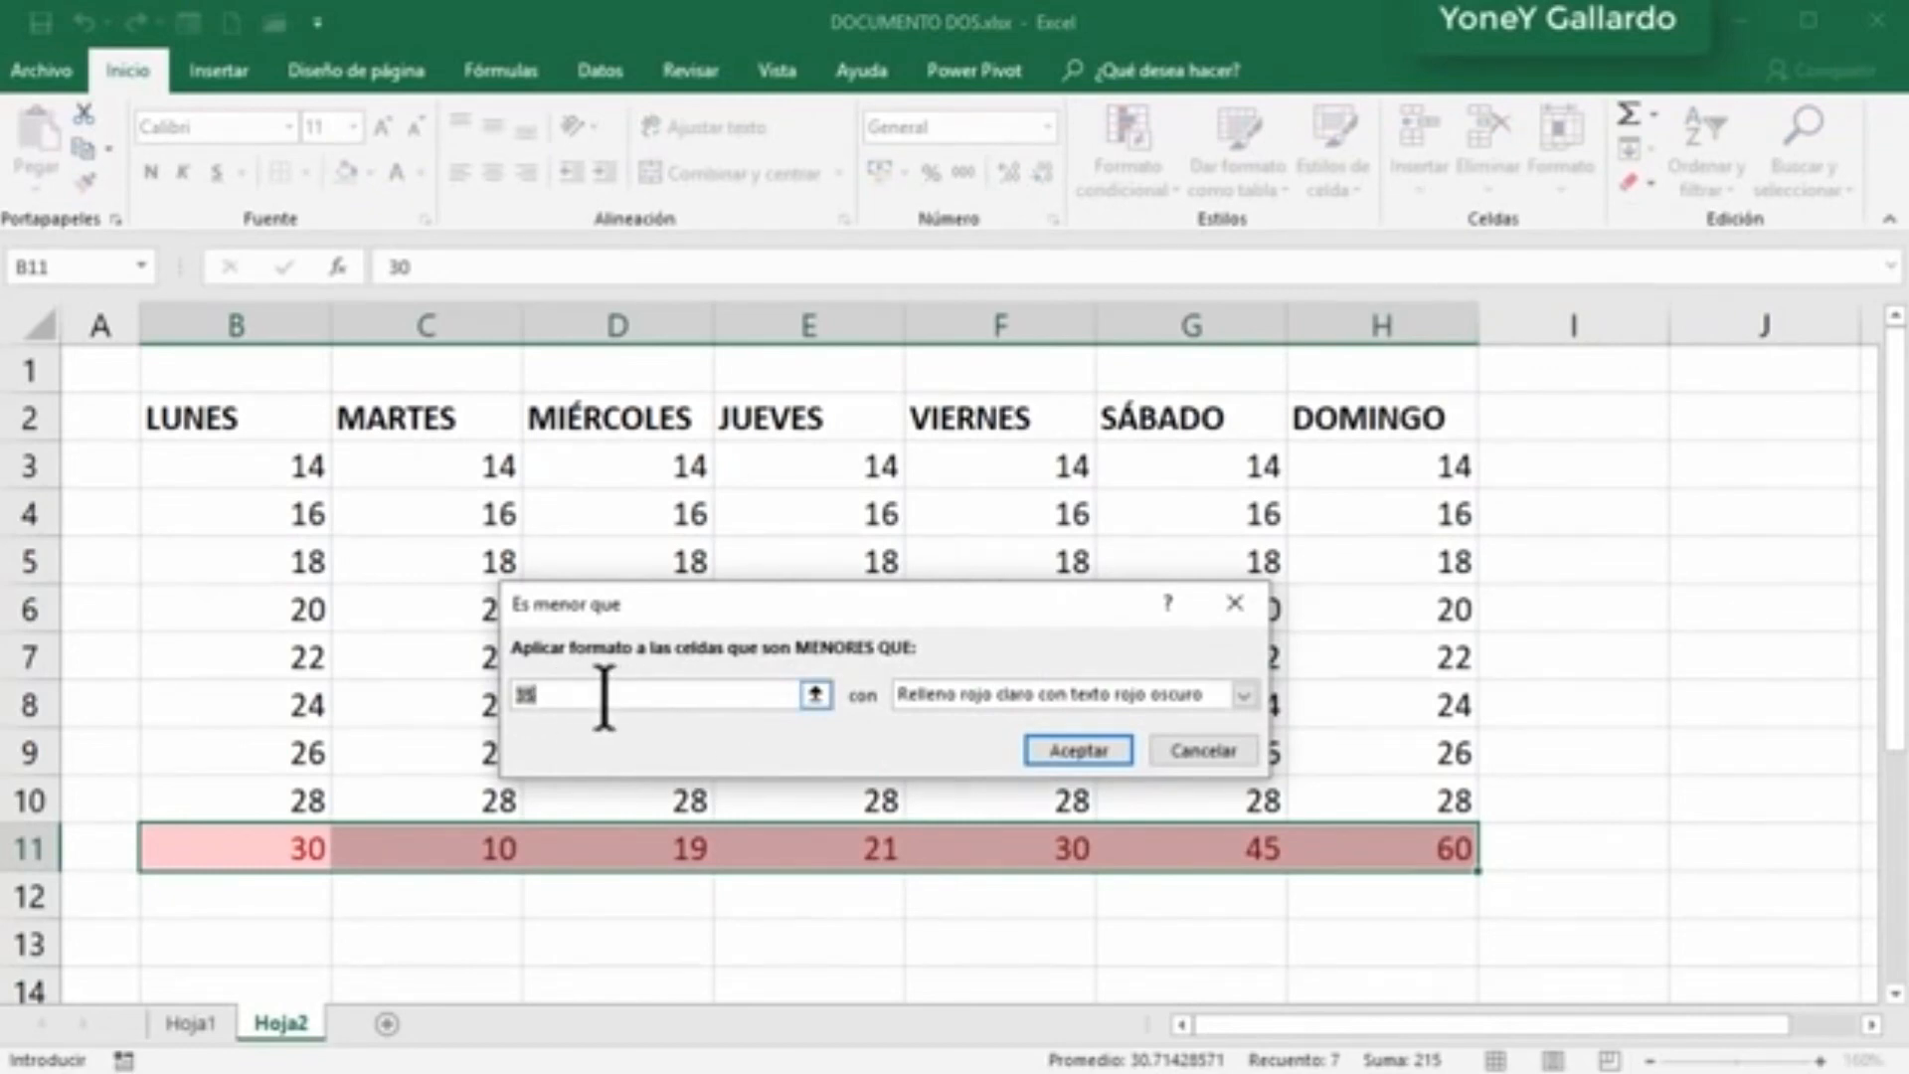
pyautogui.click(1069, 752)
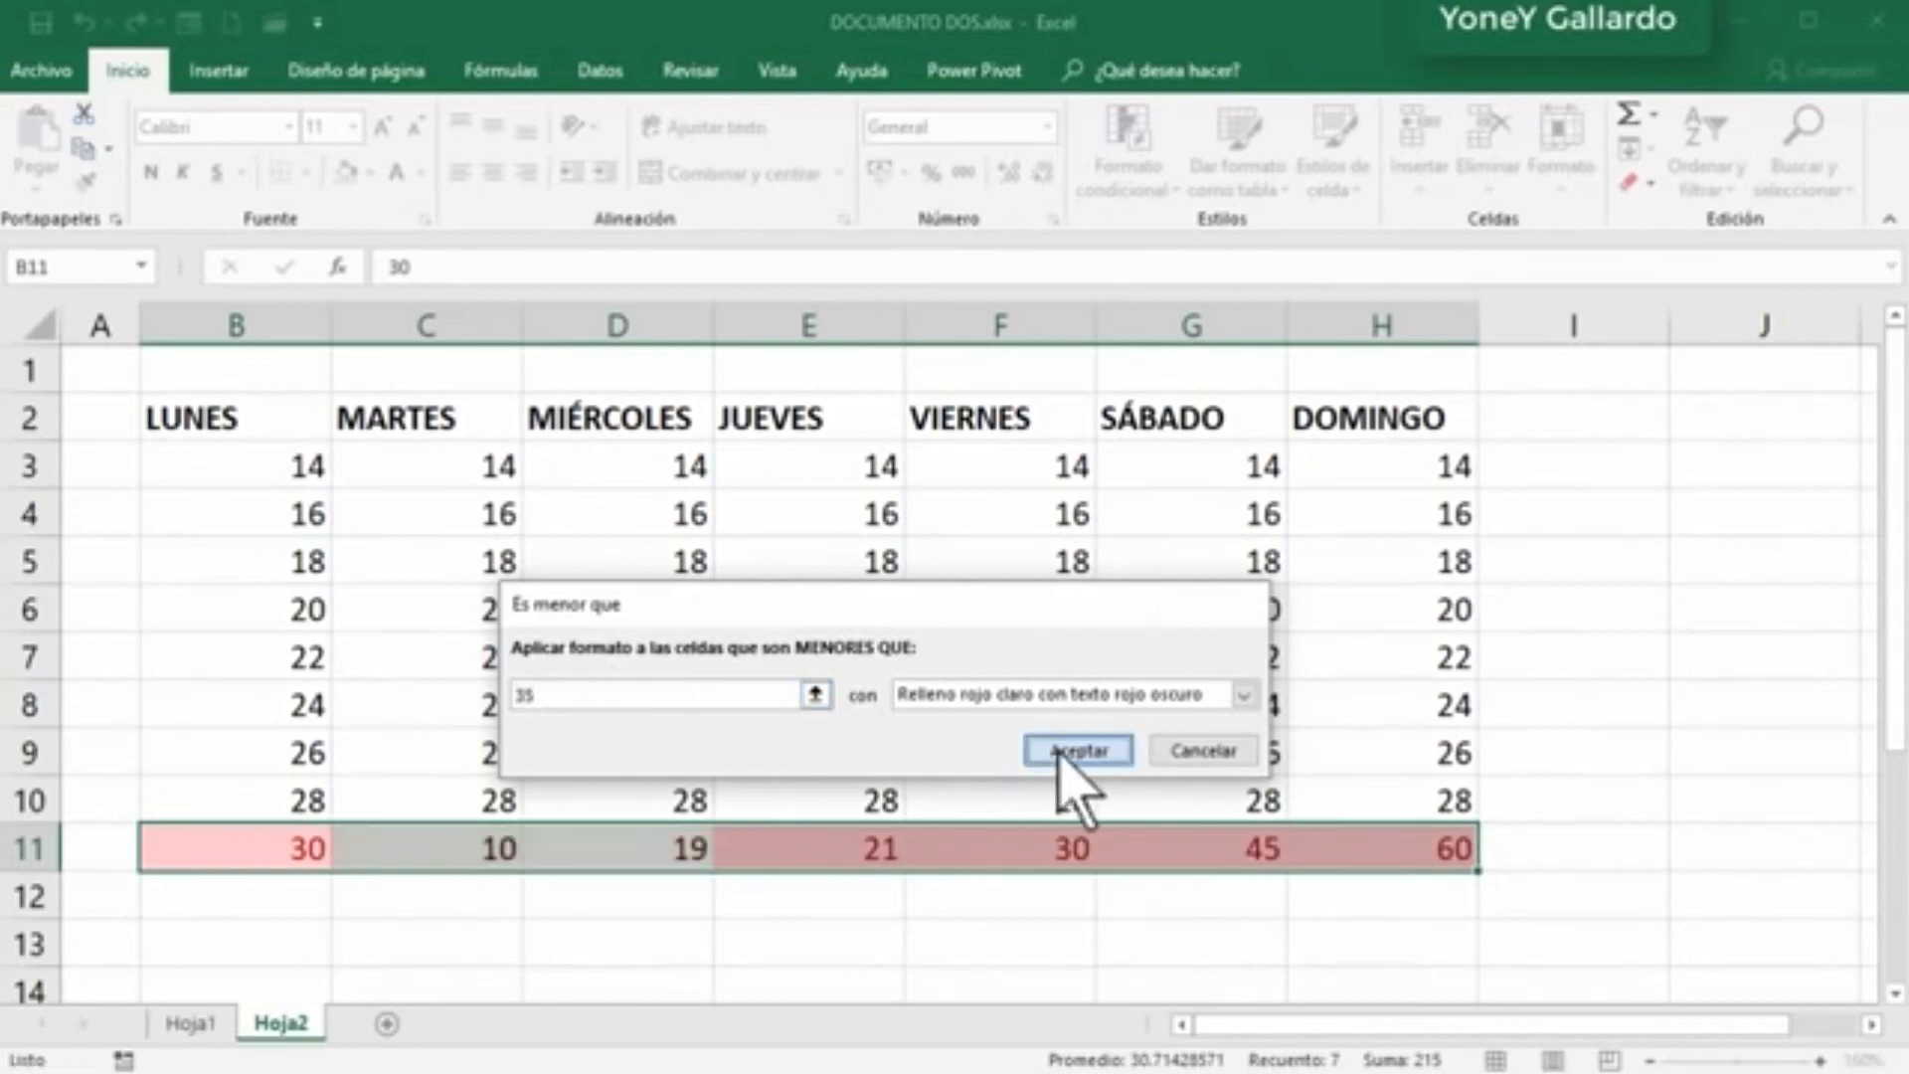
pyautogui.click(919, 927)
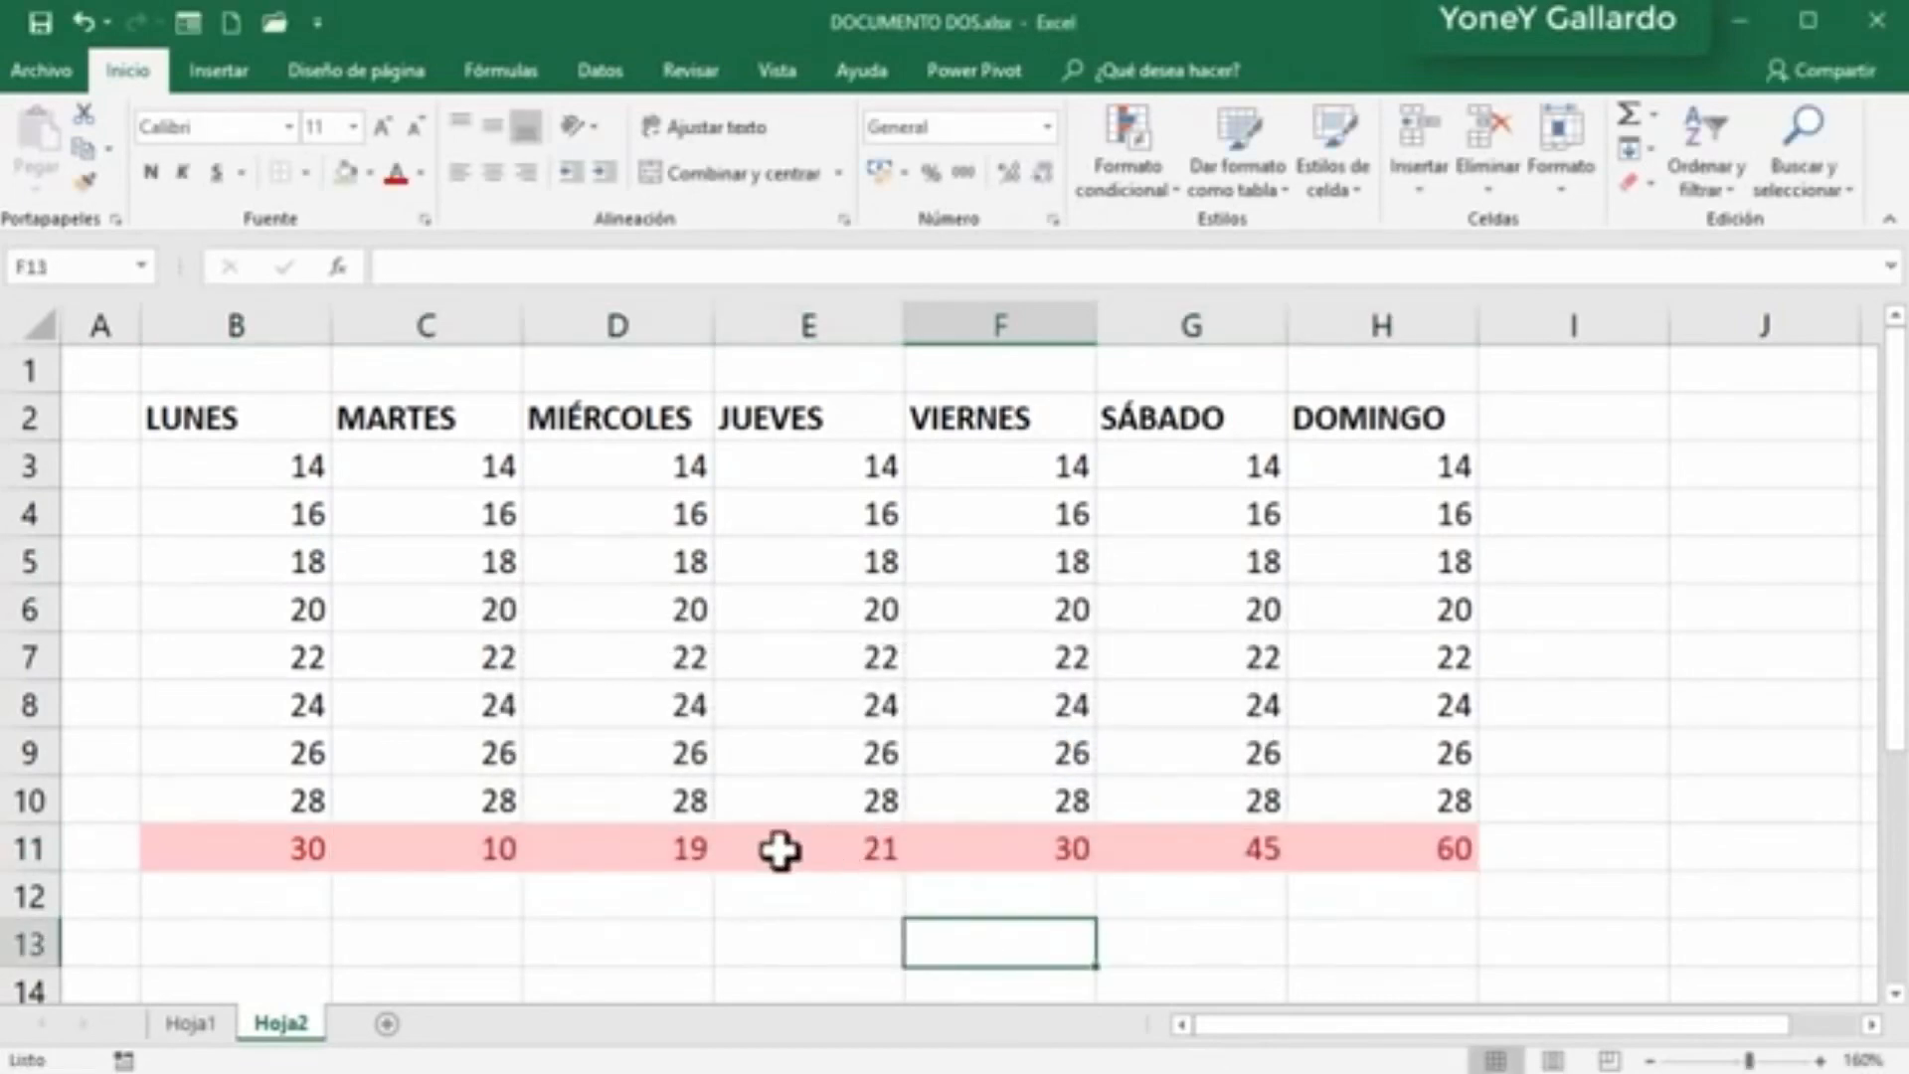
# Step: Clear all formats from B11:H11 while keeping the values
pyautogui.click(1375, 850)
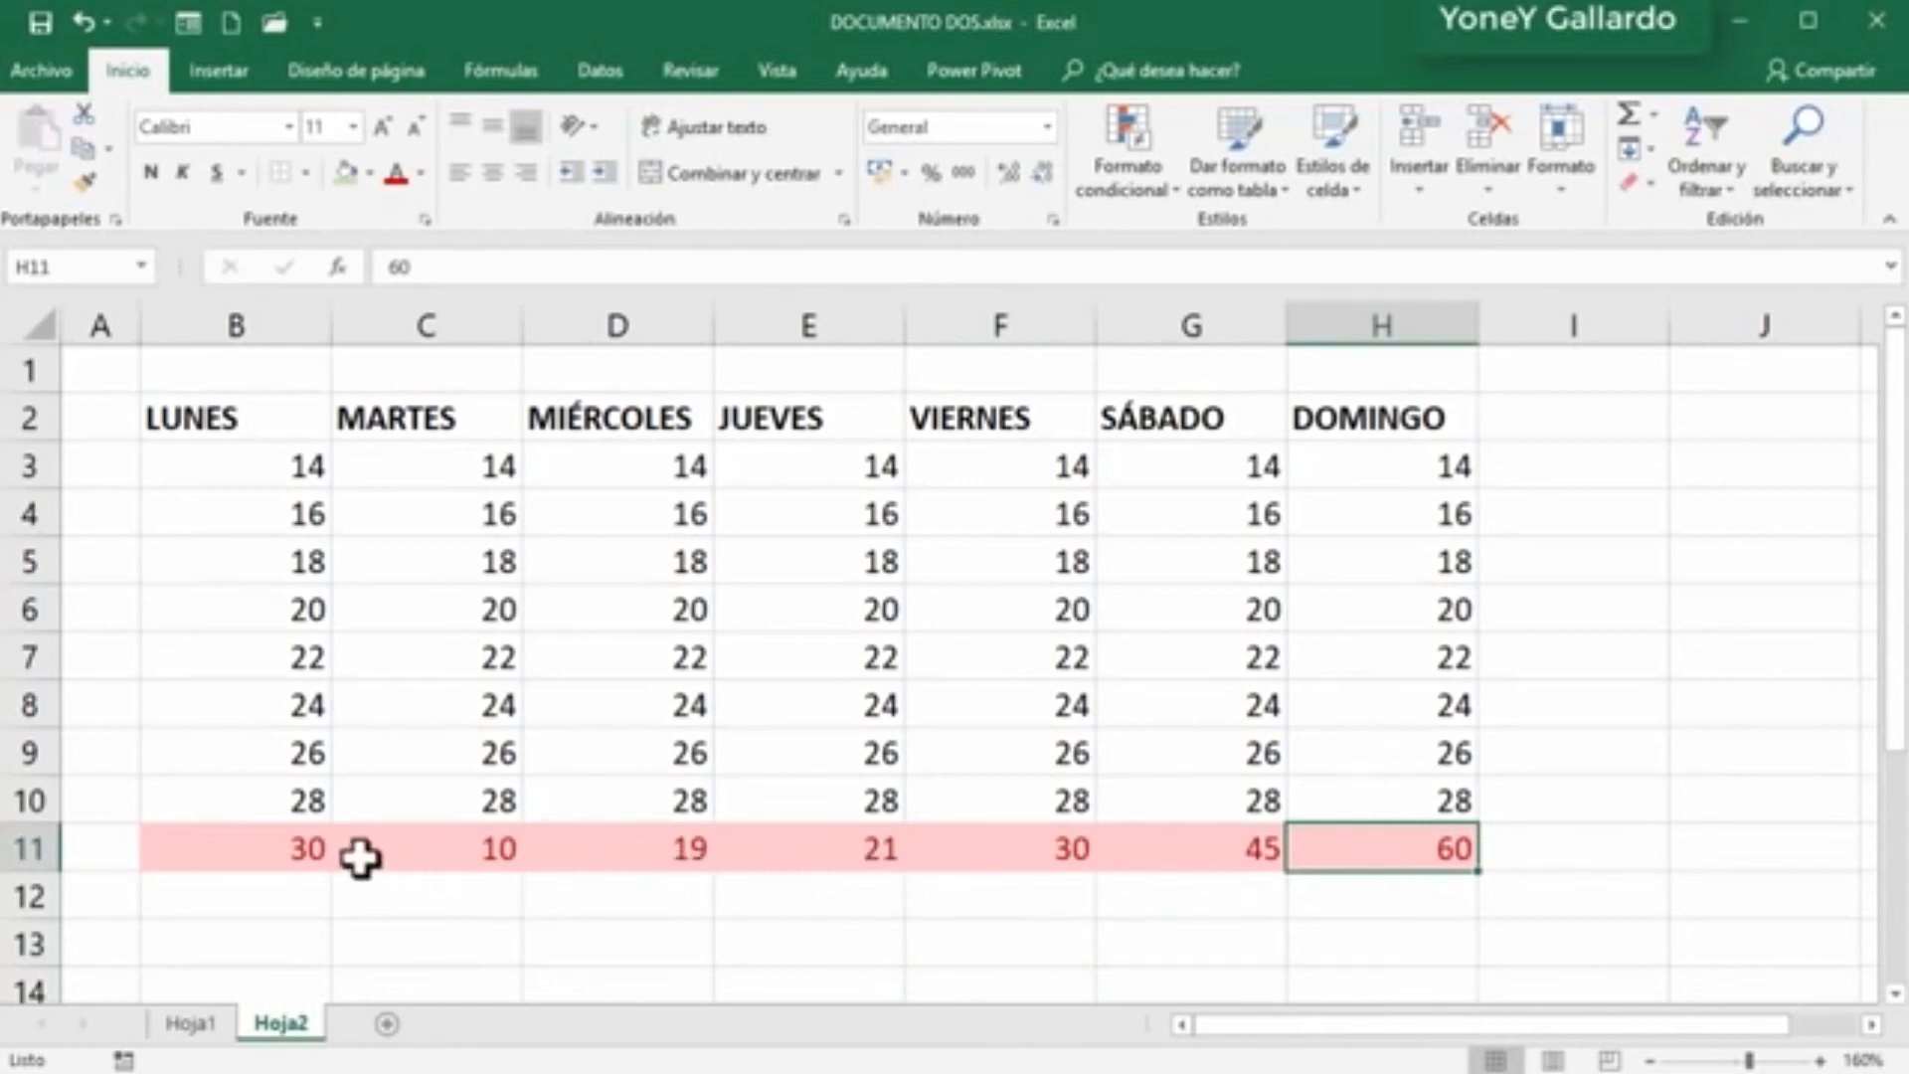
pyautogui.moveTo(278, 852); pyautogui.dragTo(1452, 851)
pyautogui.click(1651, 185)
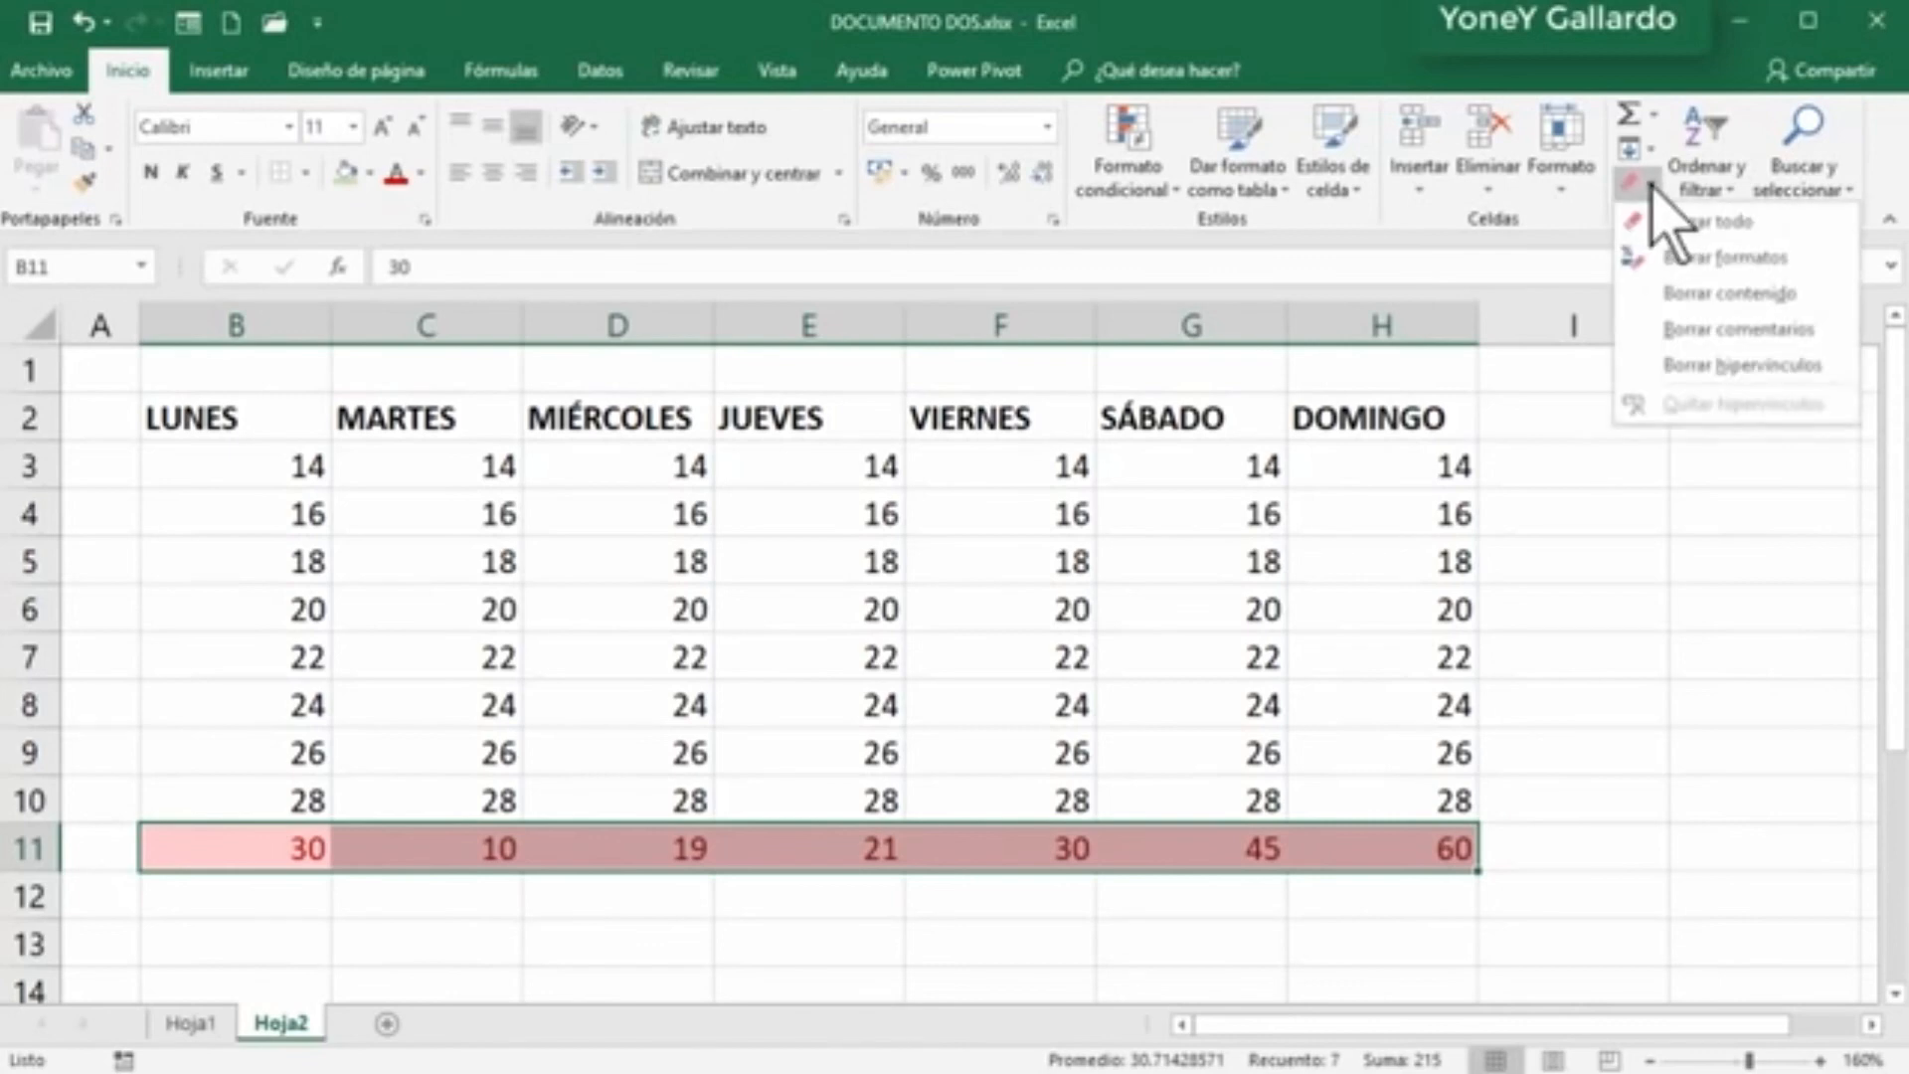
pyautogui.click(1754, 260)
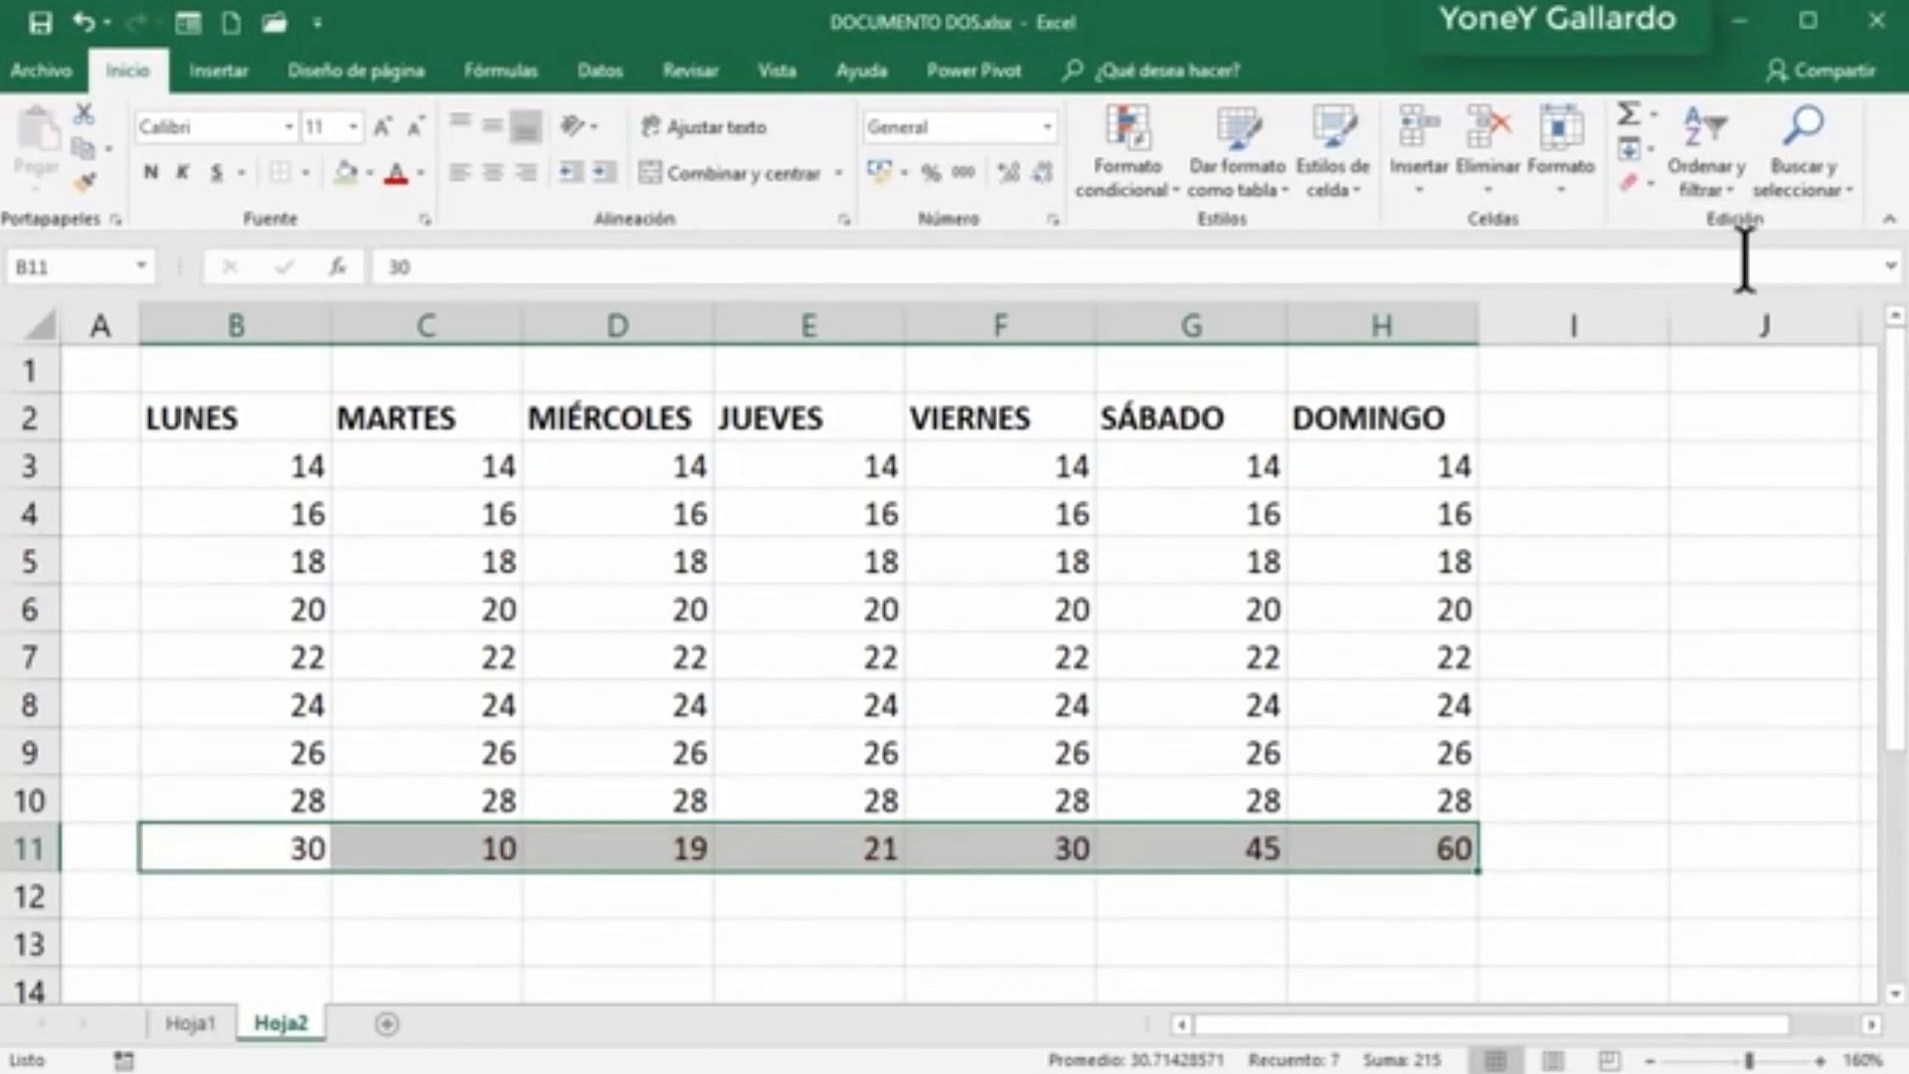
# Step: Apply a conditional formatting rule to B11:H11 marking values less than 35 with "Relleno rojo claro con texto rojo oscuro"
pyautogui.click(1138, 880)
pyautogui.moveTo(1402, 845); pyautogui.dragTo(316, 847)
pyautogui.click(1153, 184)
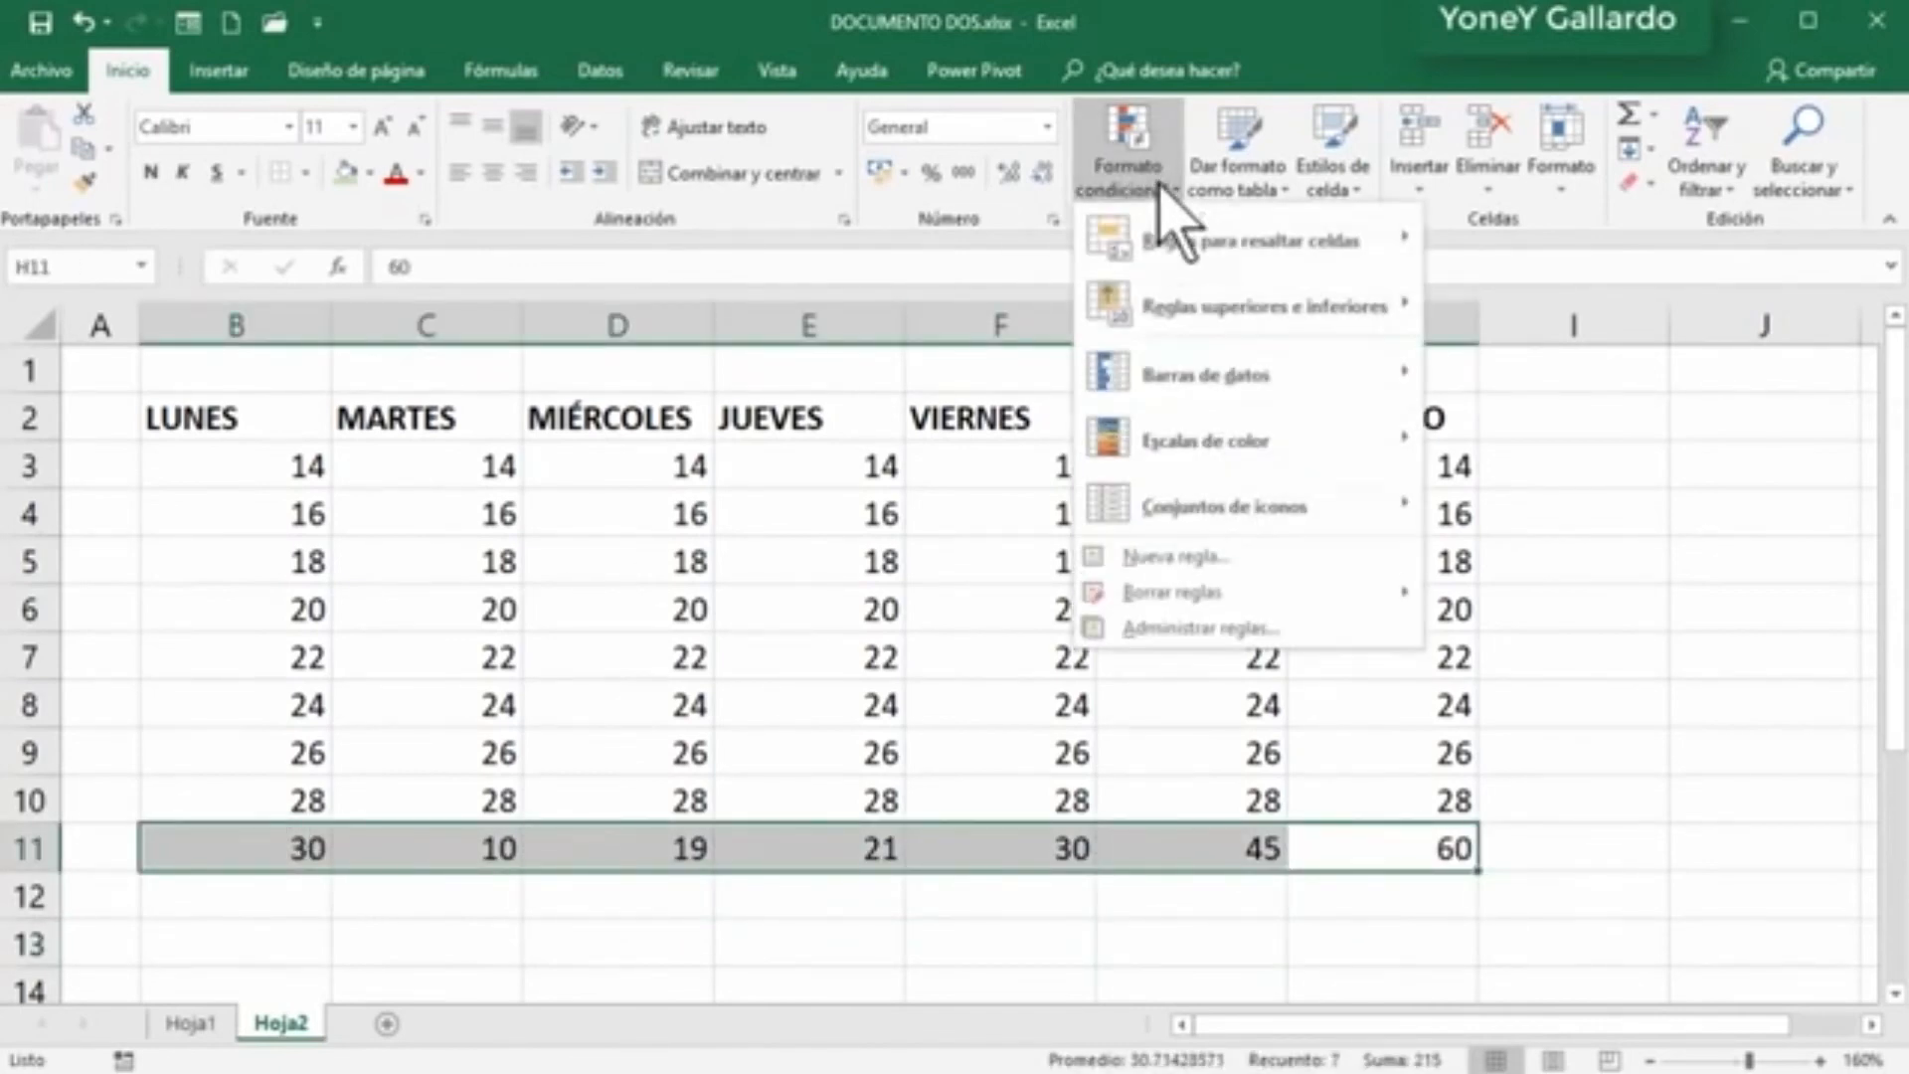
pyautogui.moveTo(1231, 243)
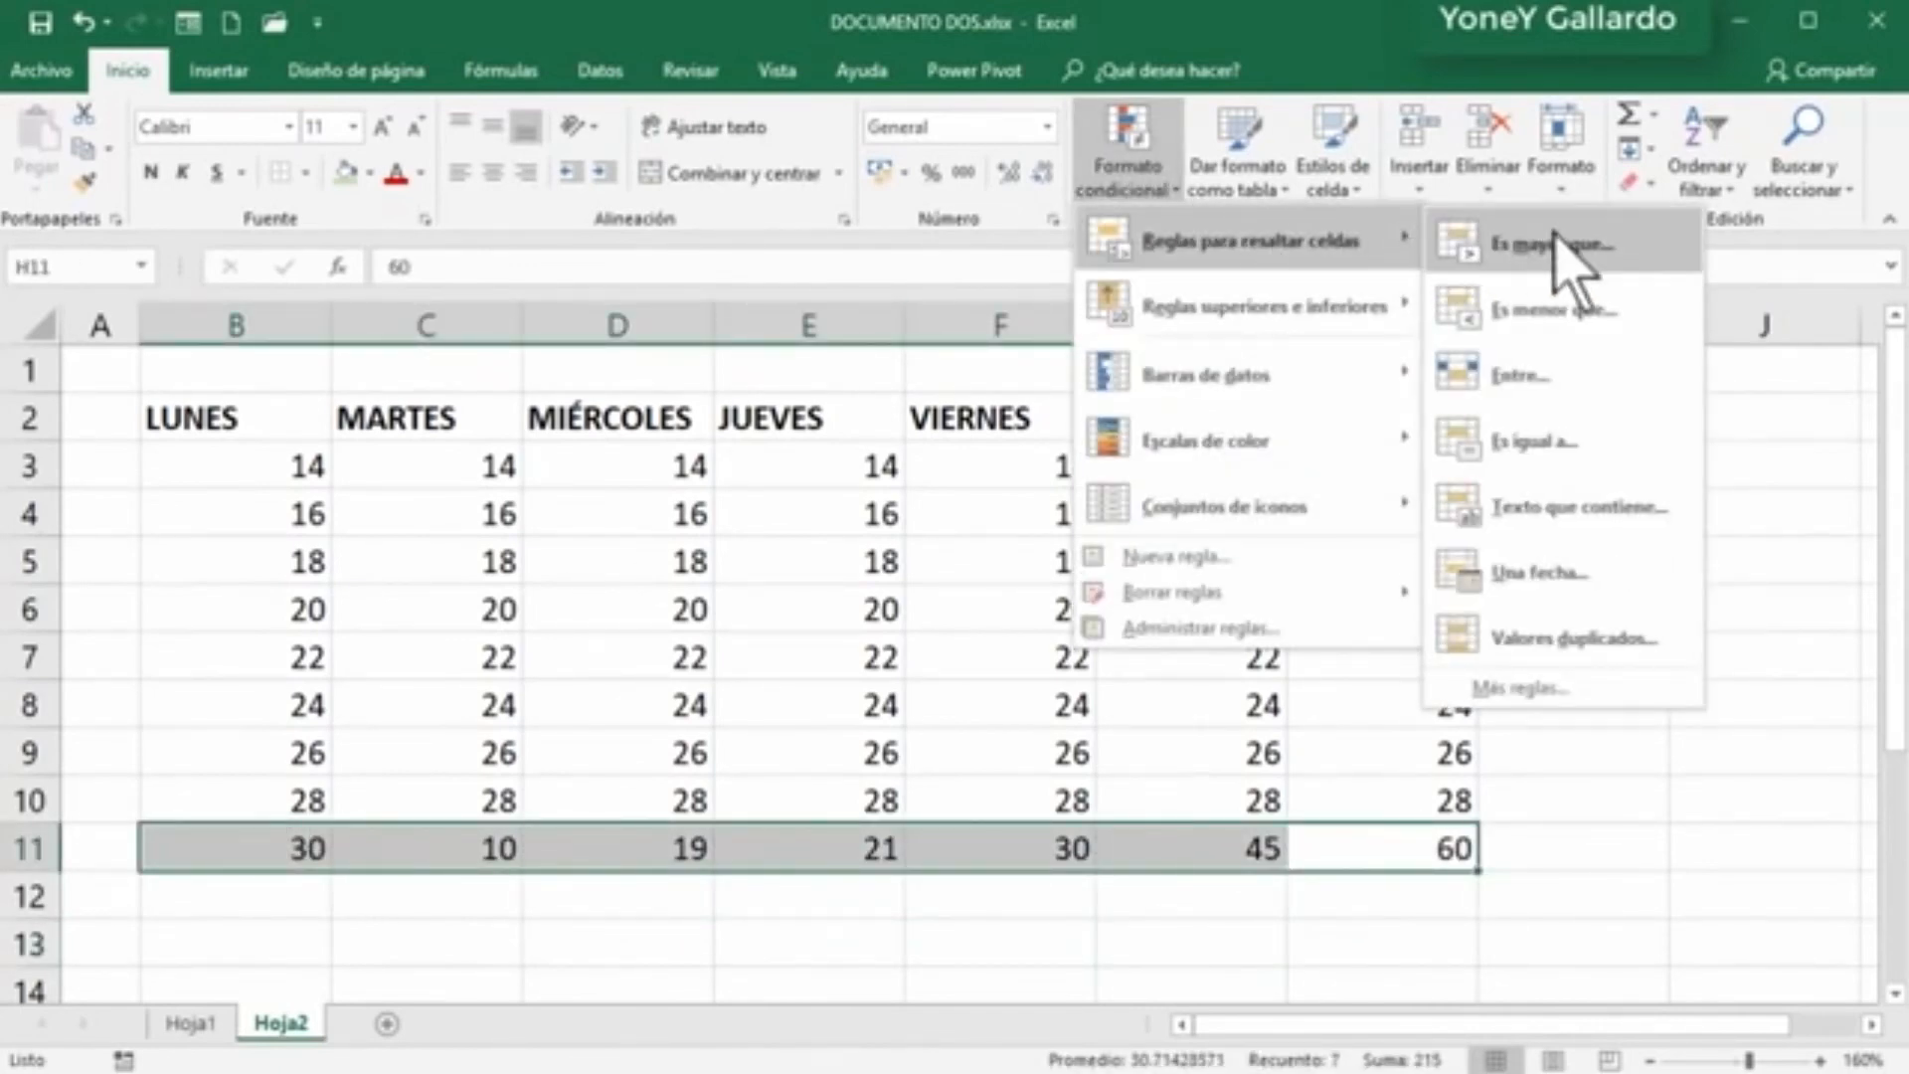
pyautogui.click(1573, 316)
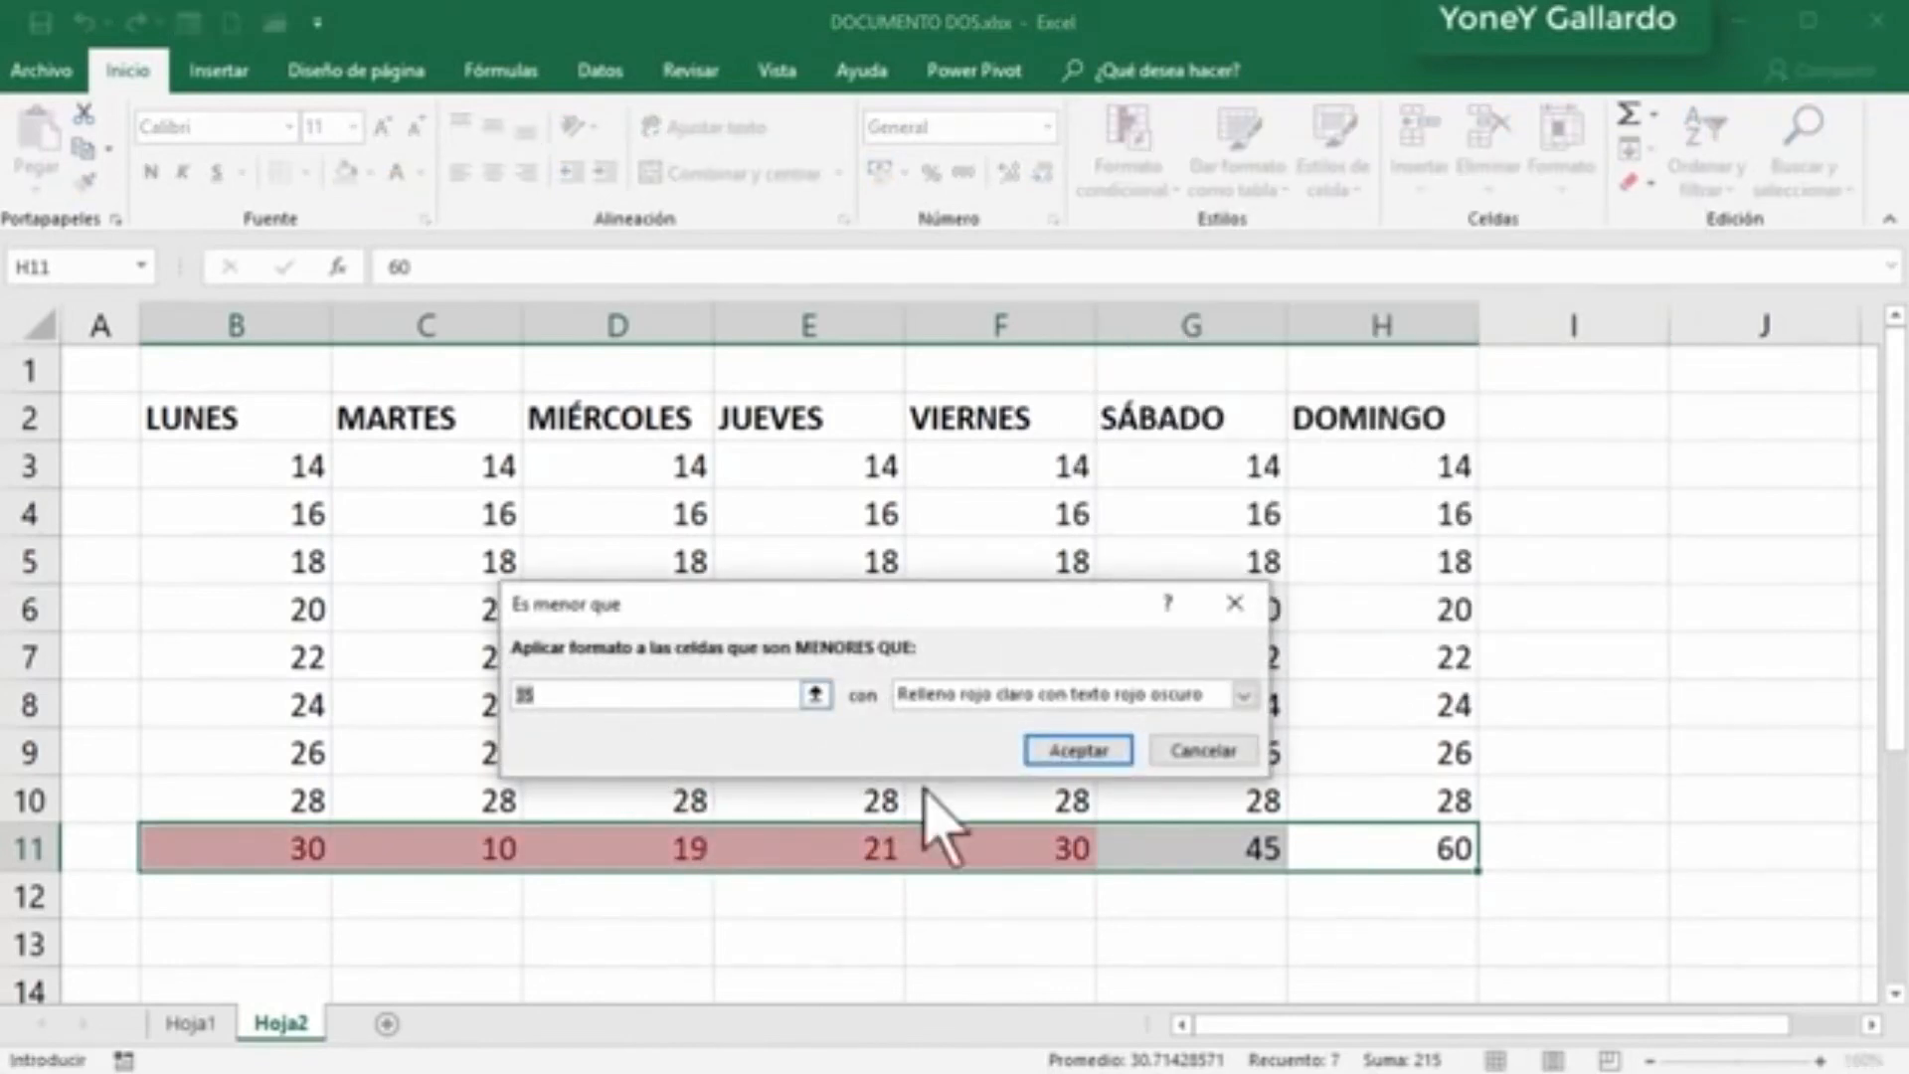
pyautogui.click(1084, 754)
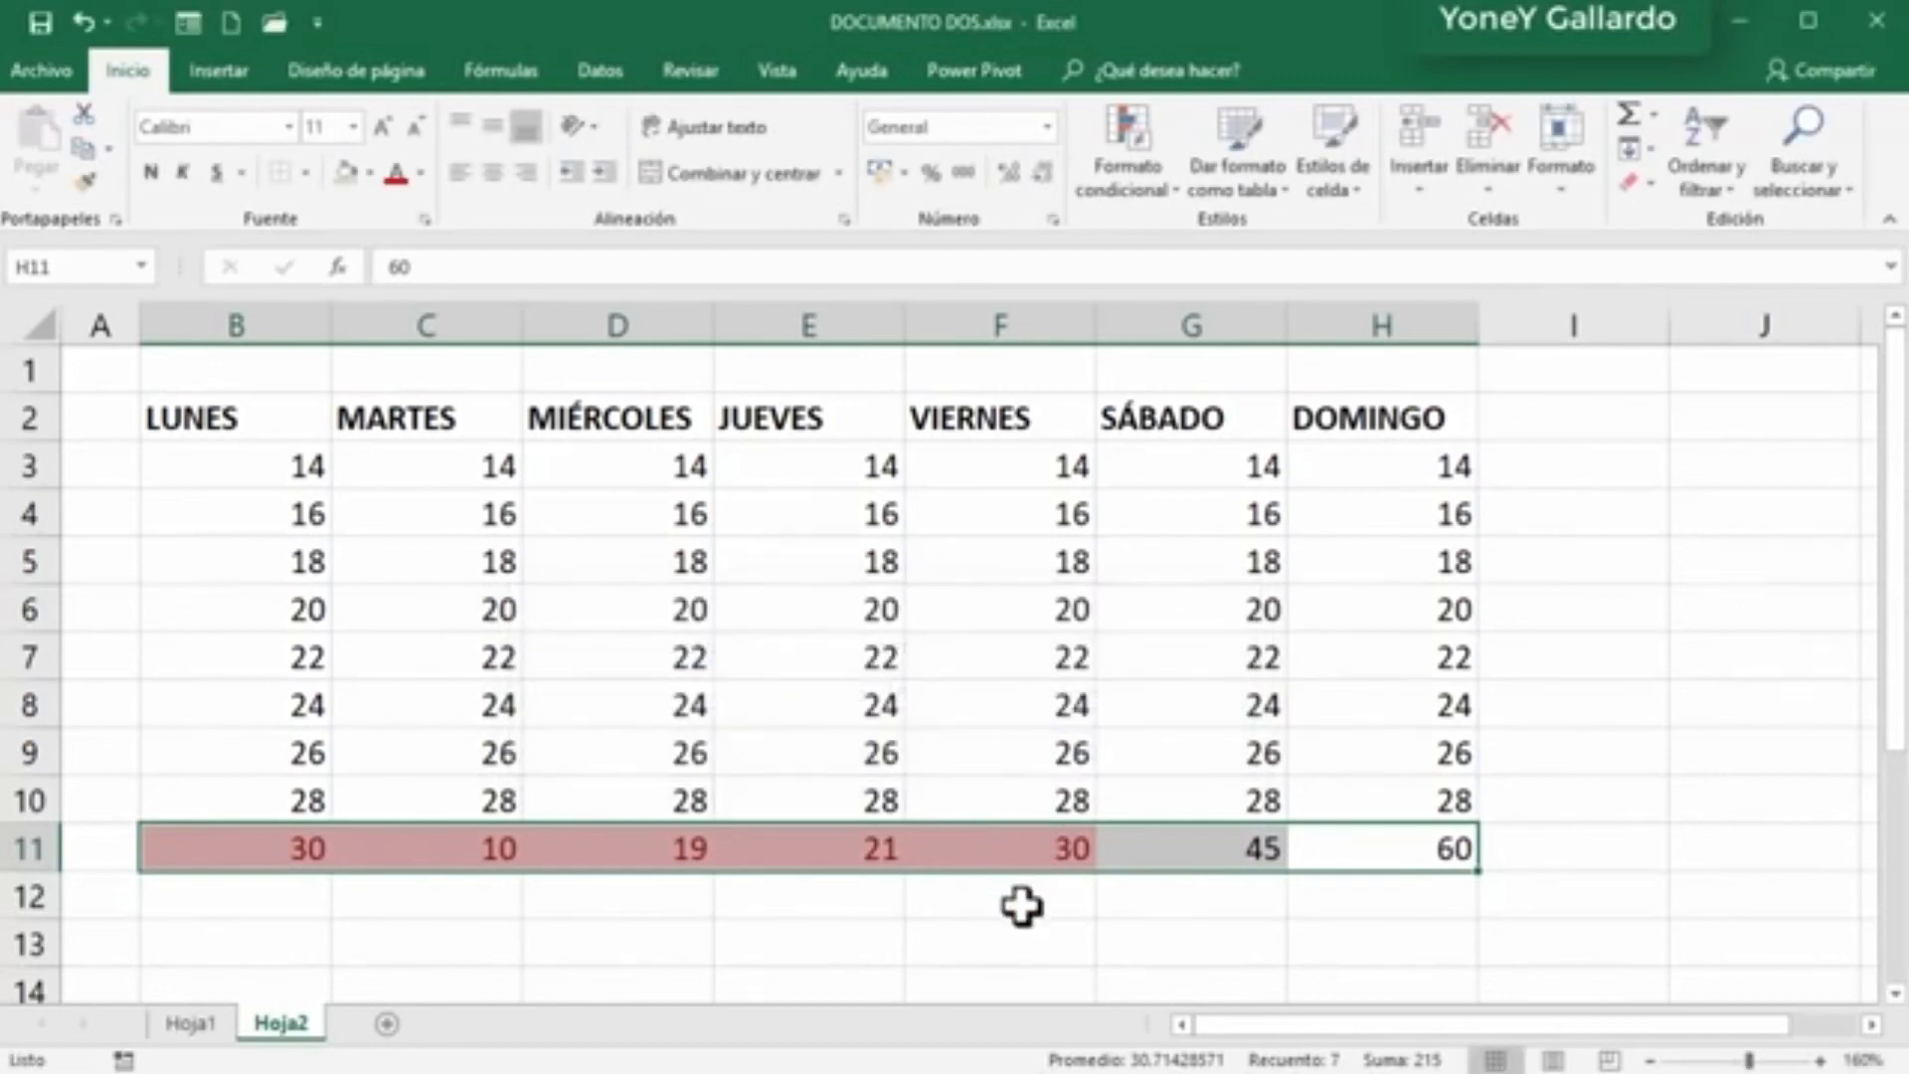
# Step: Compare the highlighted cells B11:F11 with G11:H11, and undo the less-than rule
pyautogui.click(1016, 895)
pyautogui.click(1035, 841)
pyautogui.moveTo(704, 853); pyautogui.dragTo(304, 853)
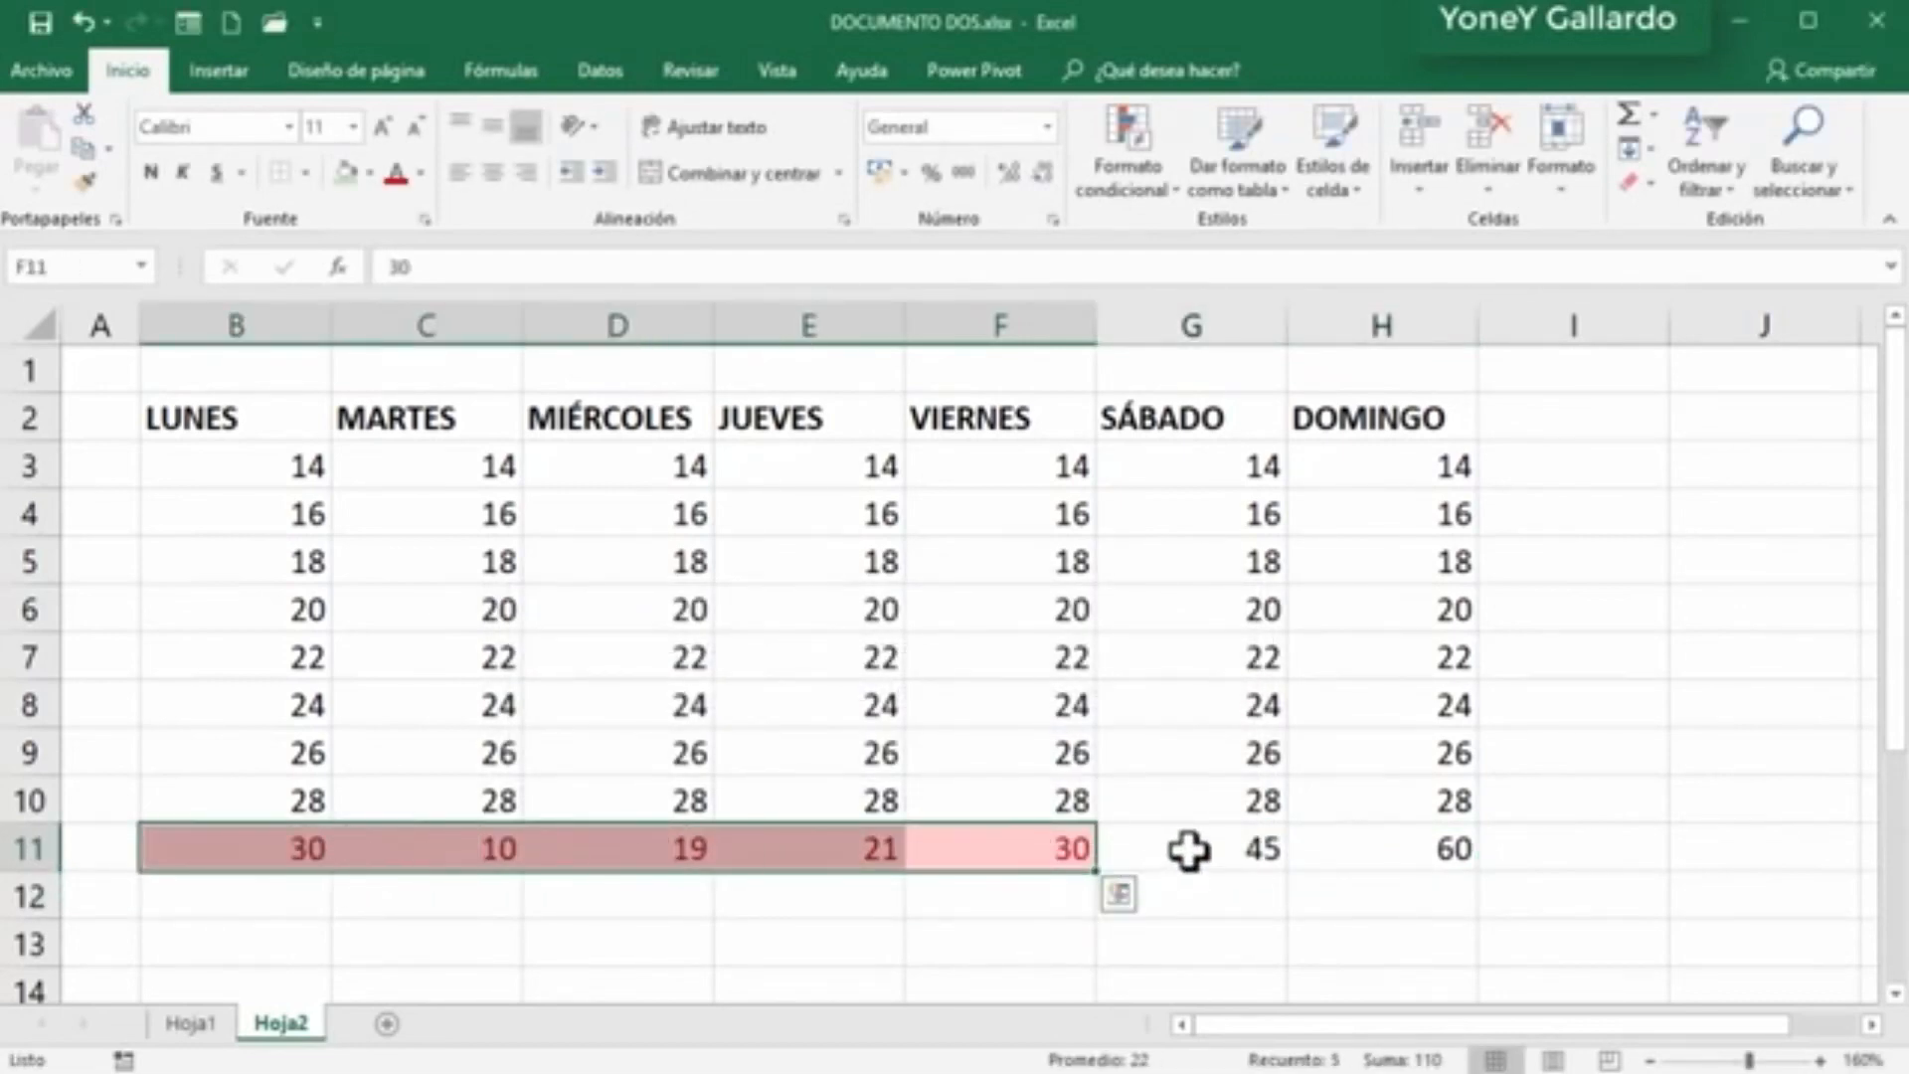
pyautogui.moveTo(1189, 849); pyautogui.dragTo(1449, 848)
pyautogui.click(1244, 951)
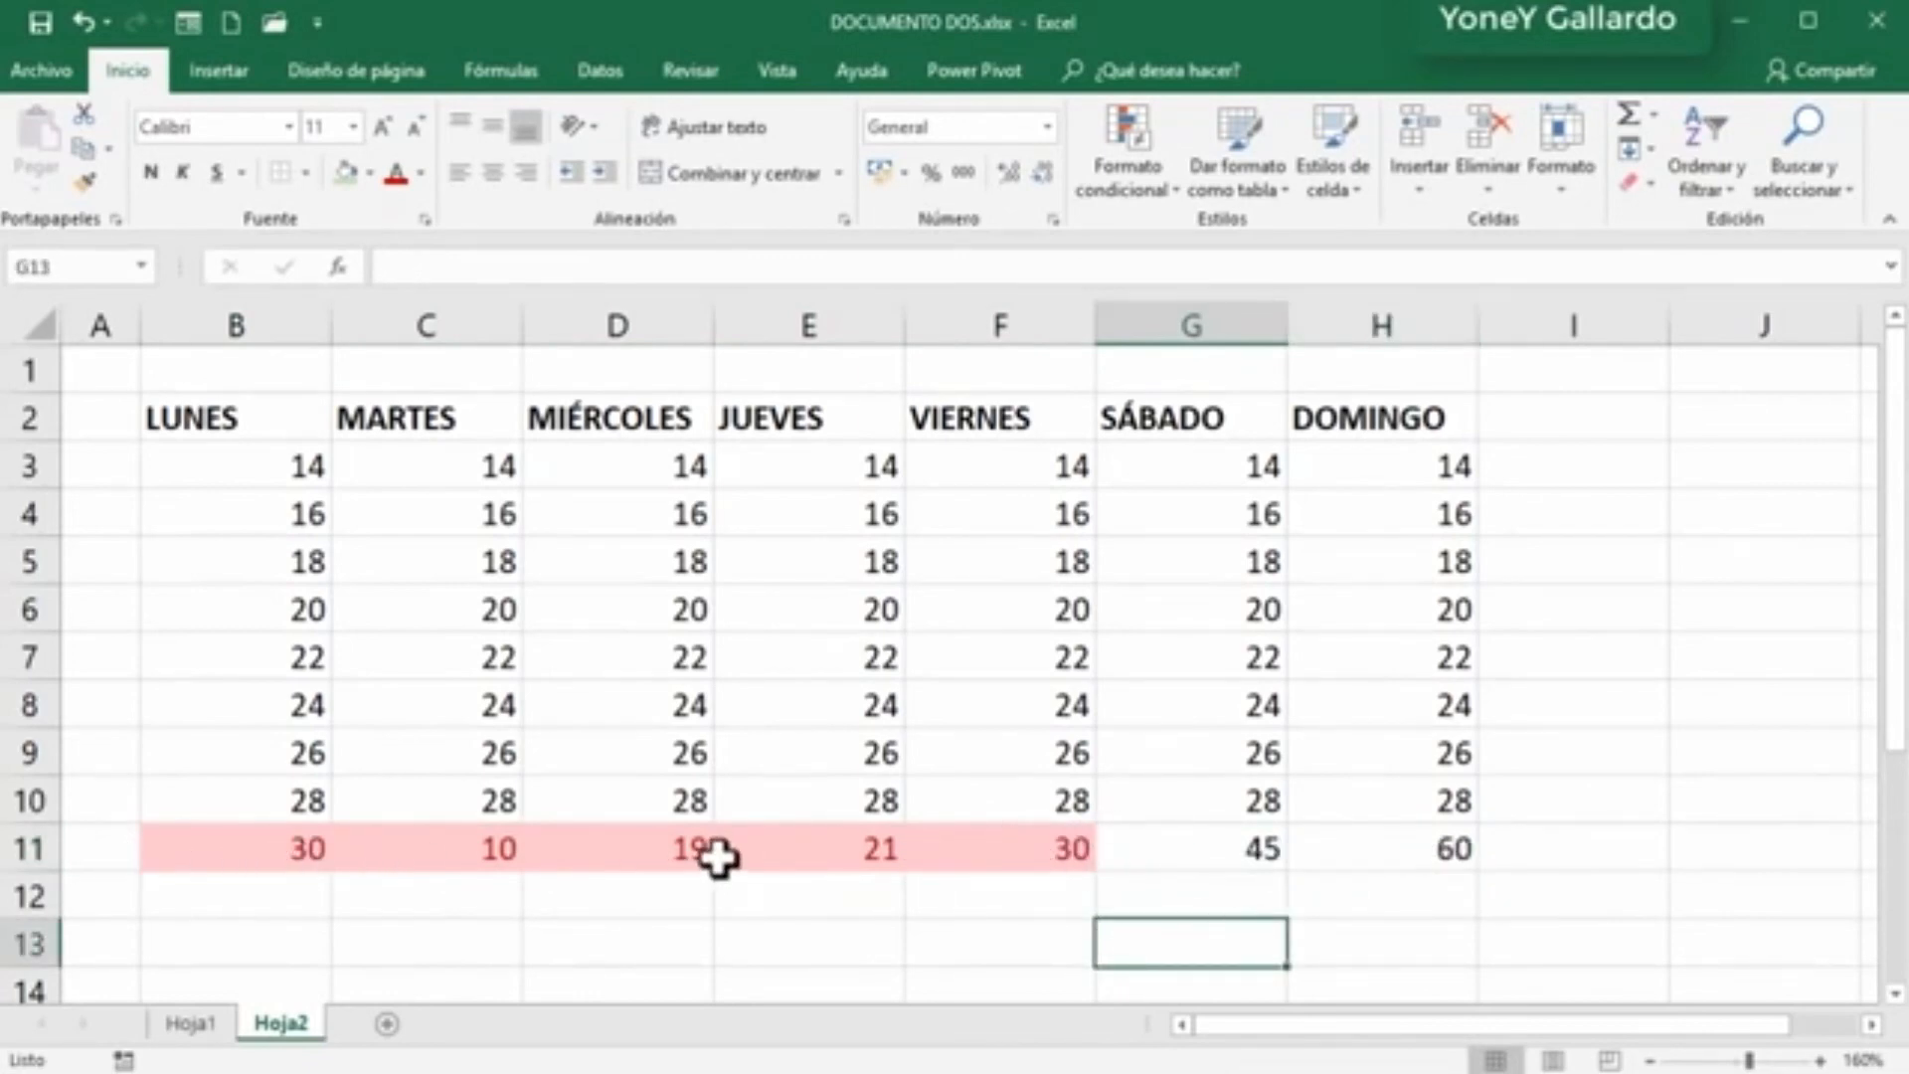
pyautogui.hotkey('ctrl', 'z')
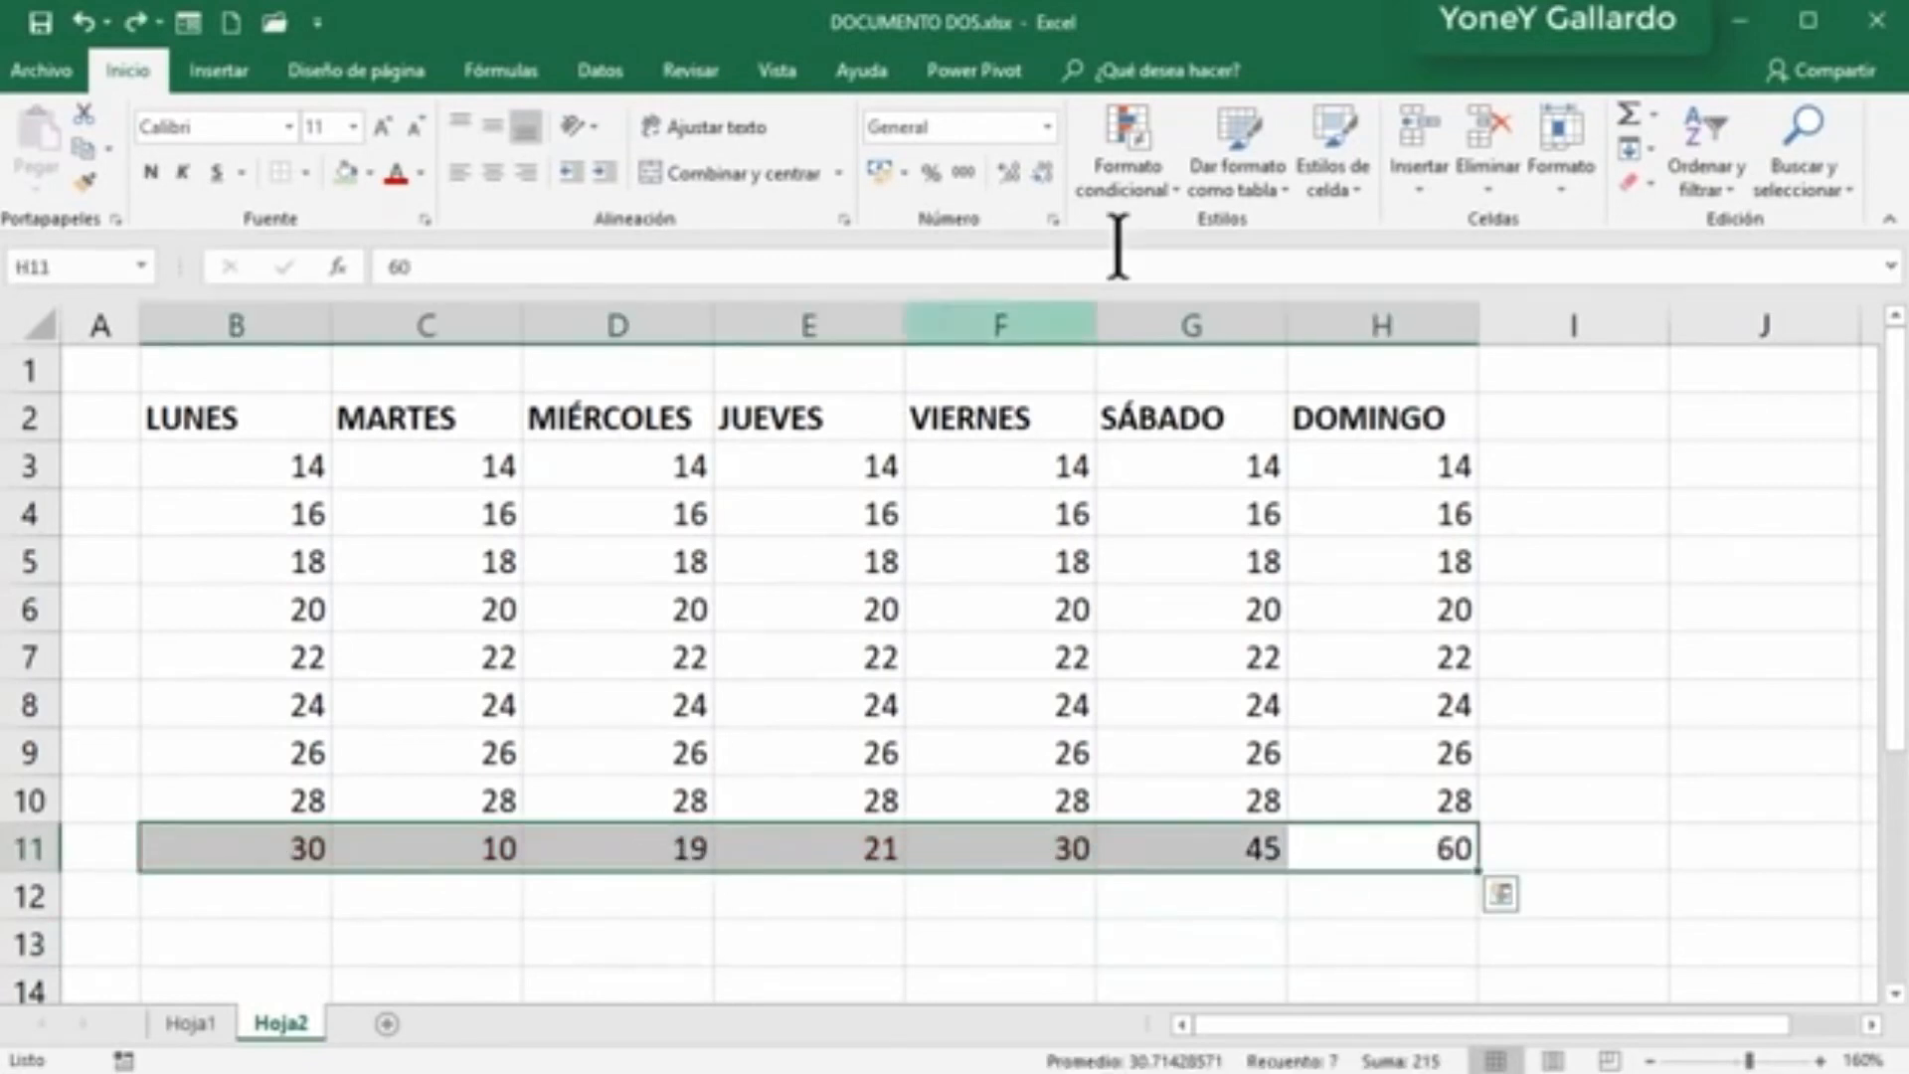
# Step: Add a conditional formatting rule to B11:H11 highlighting values between 20 and 48 with "Relleno rojo claro con texto rojo oscuro"
pyautogui.click(1129, 174)
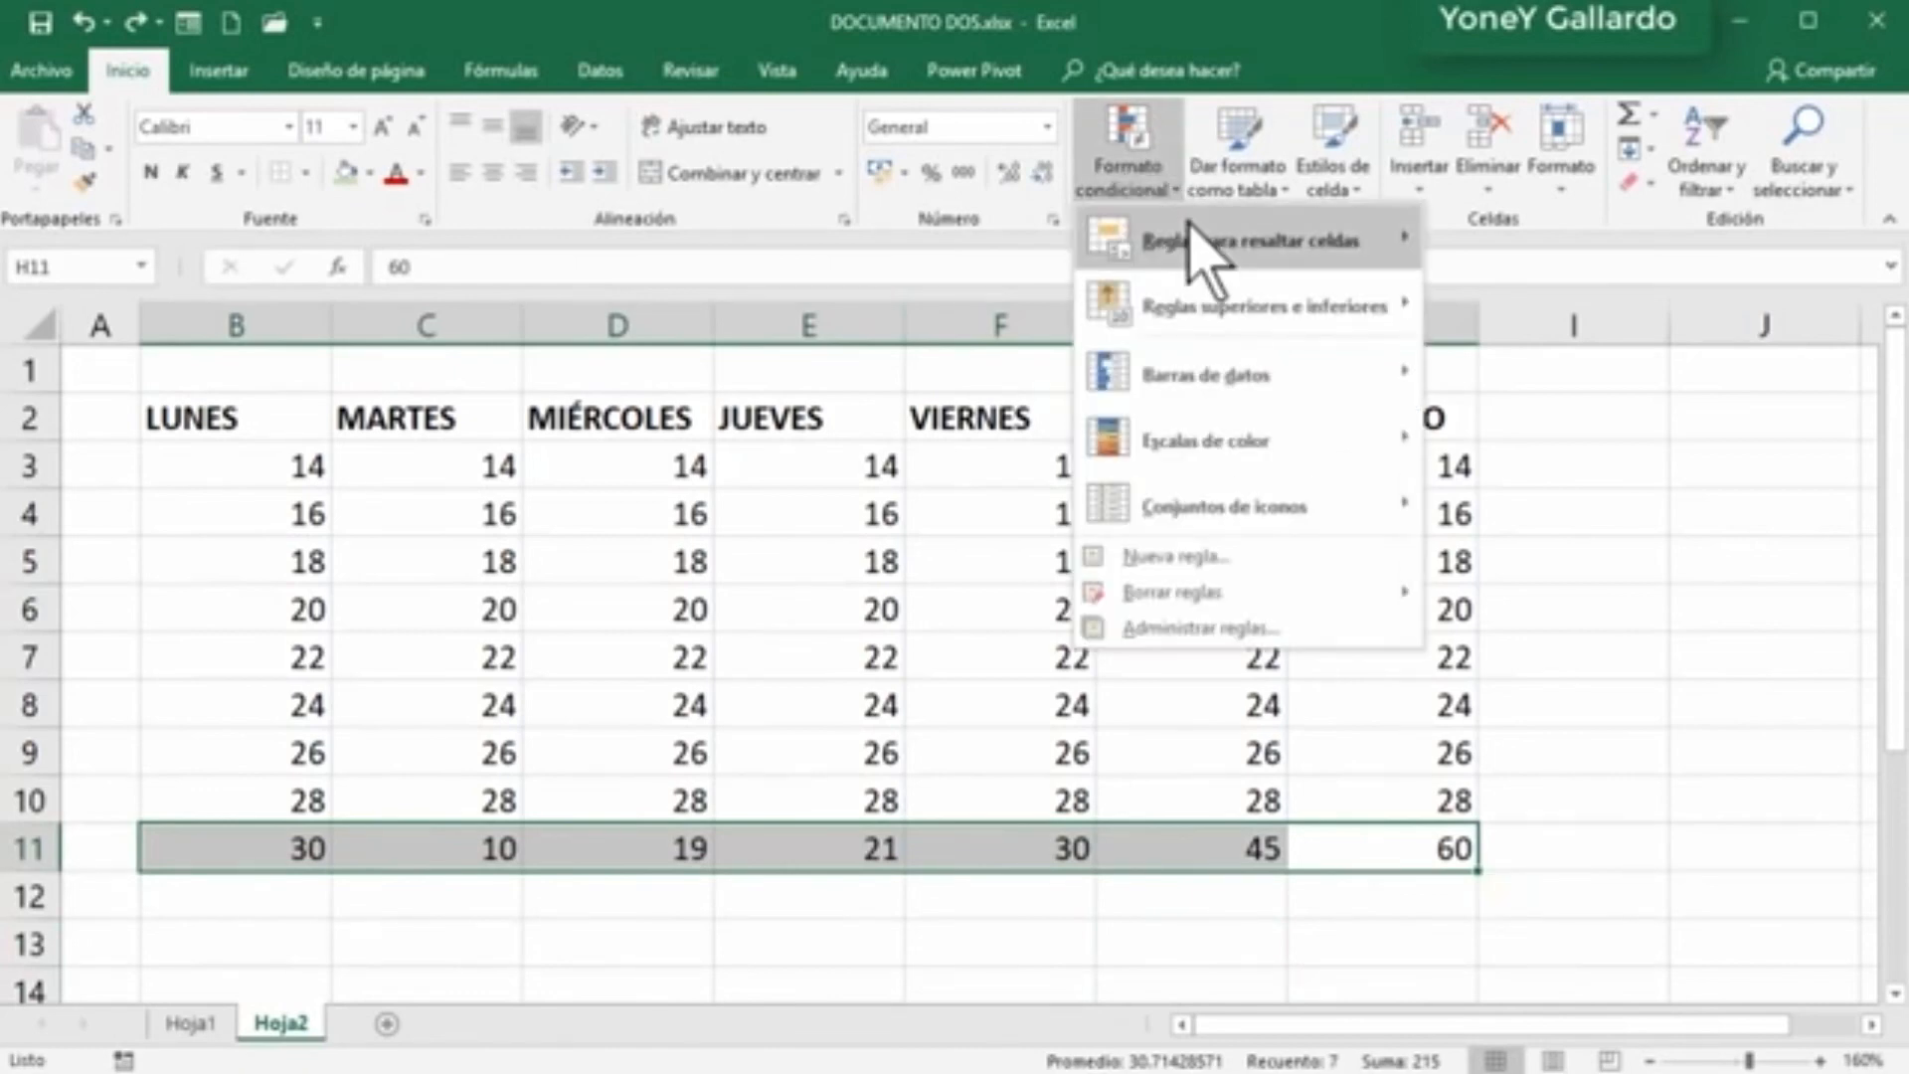
pyautogui.moveTo(1179, 242)
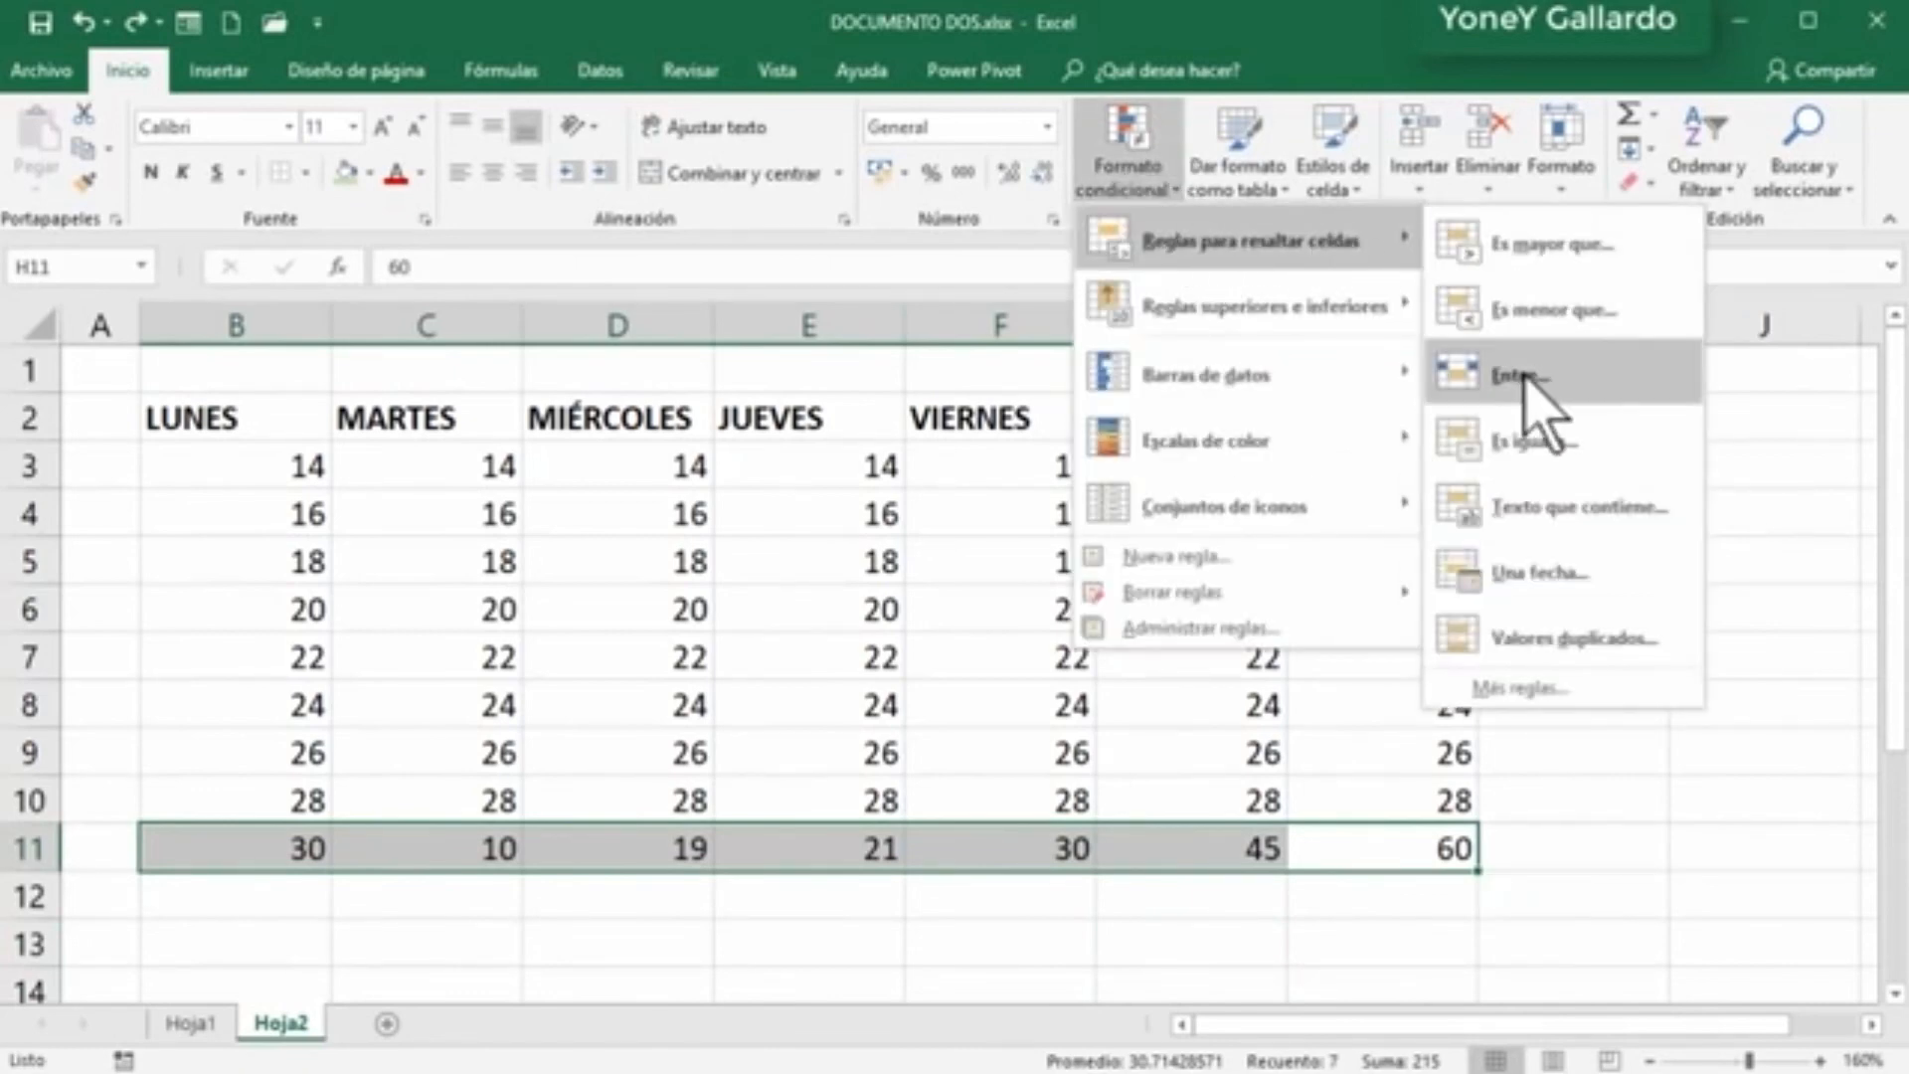
pyautogui.click(1524, 378)
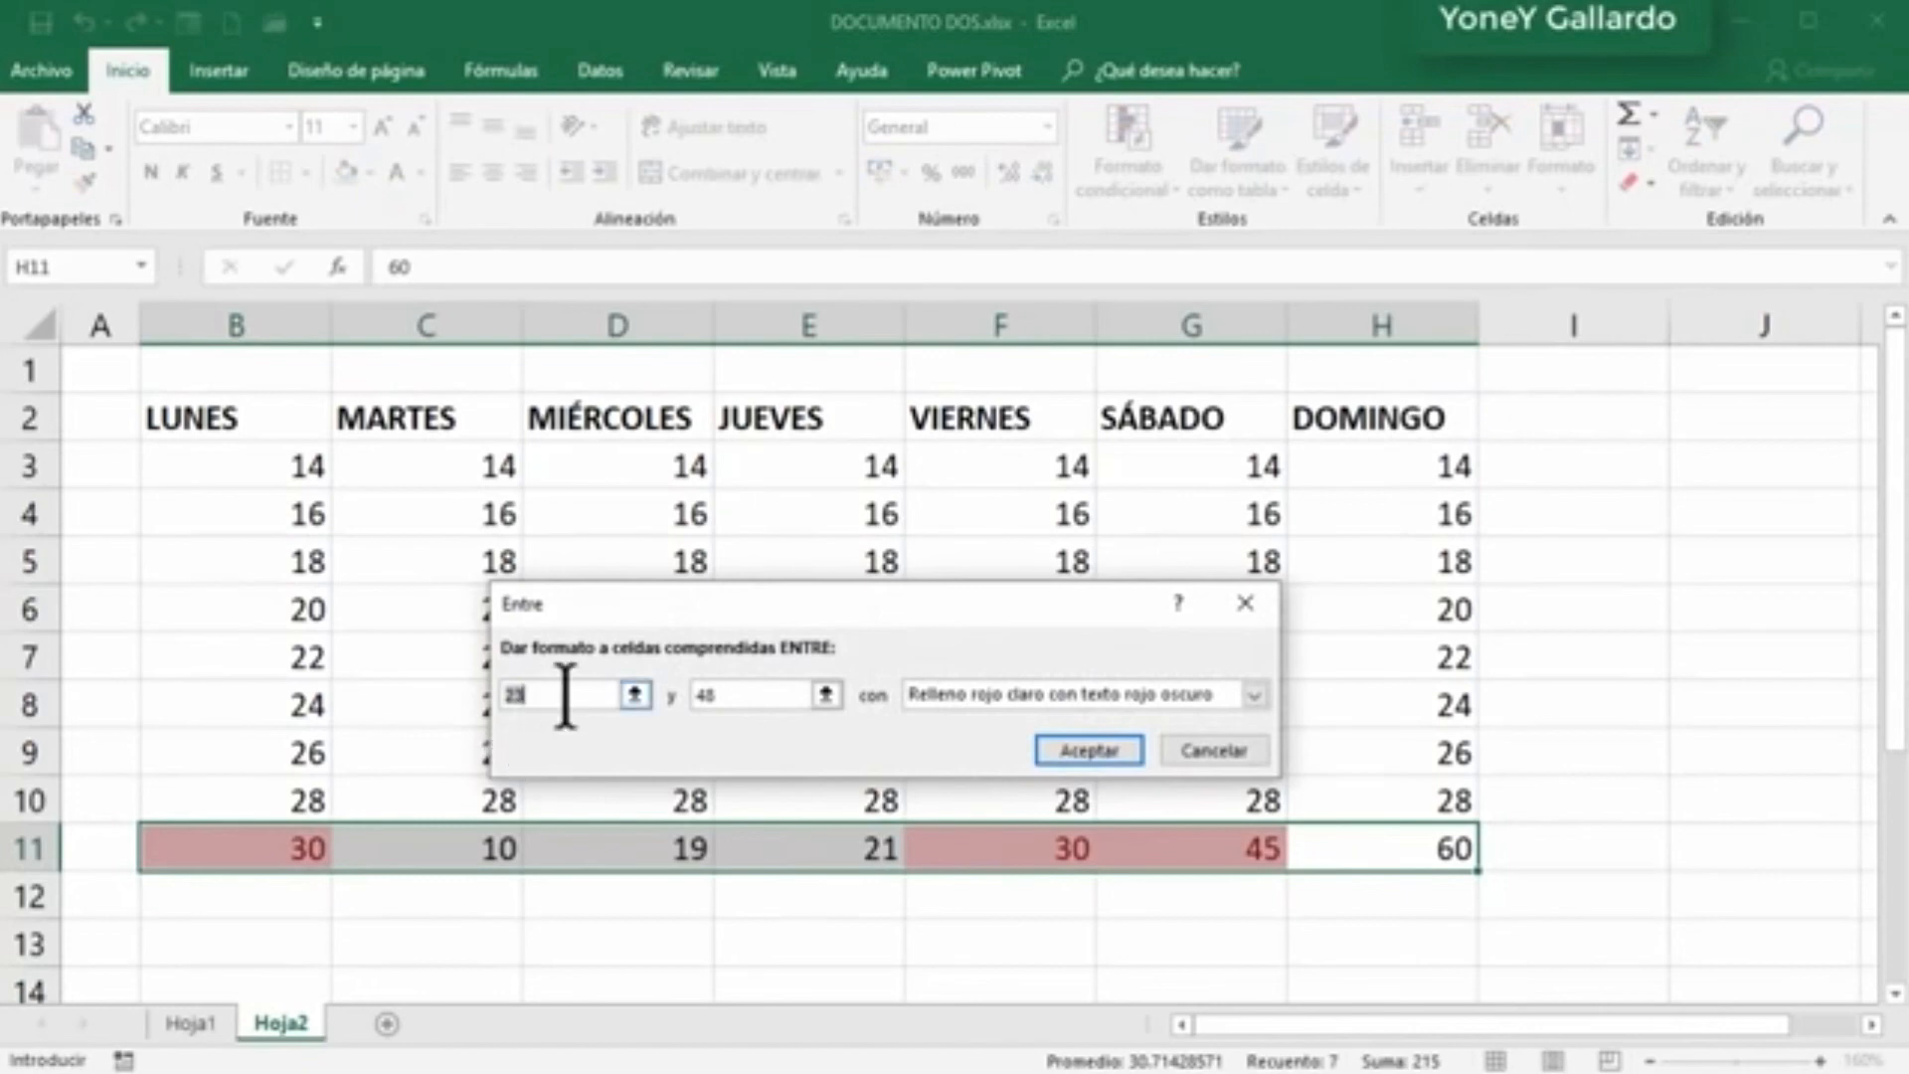
pyautogui.press('BackSpace')
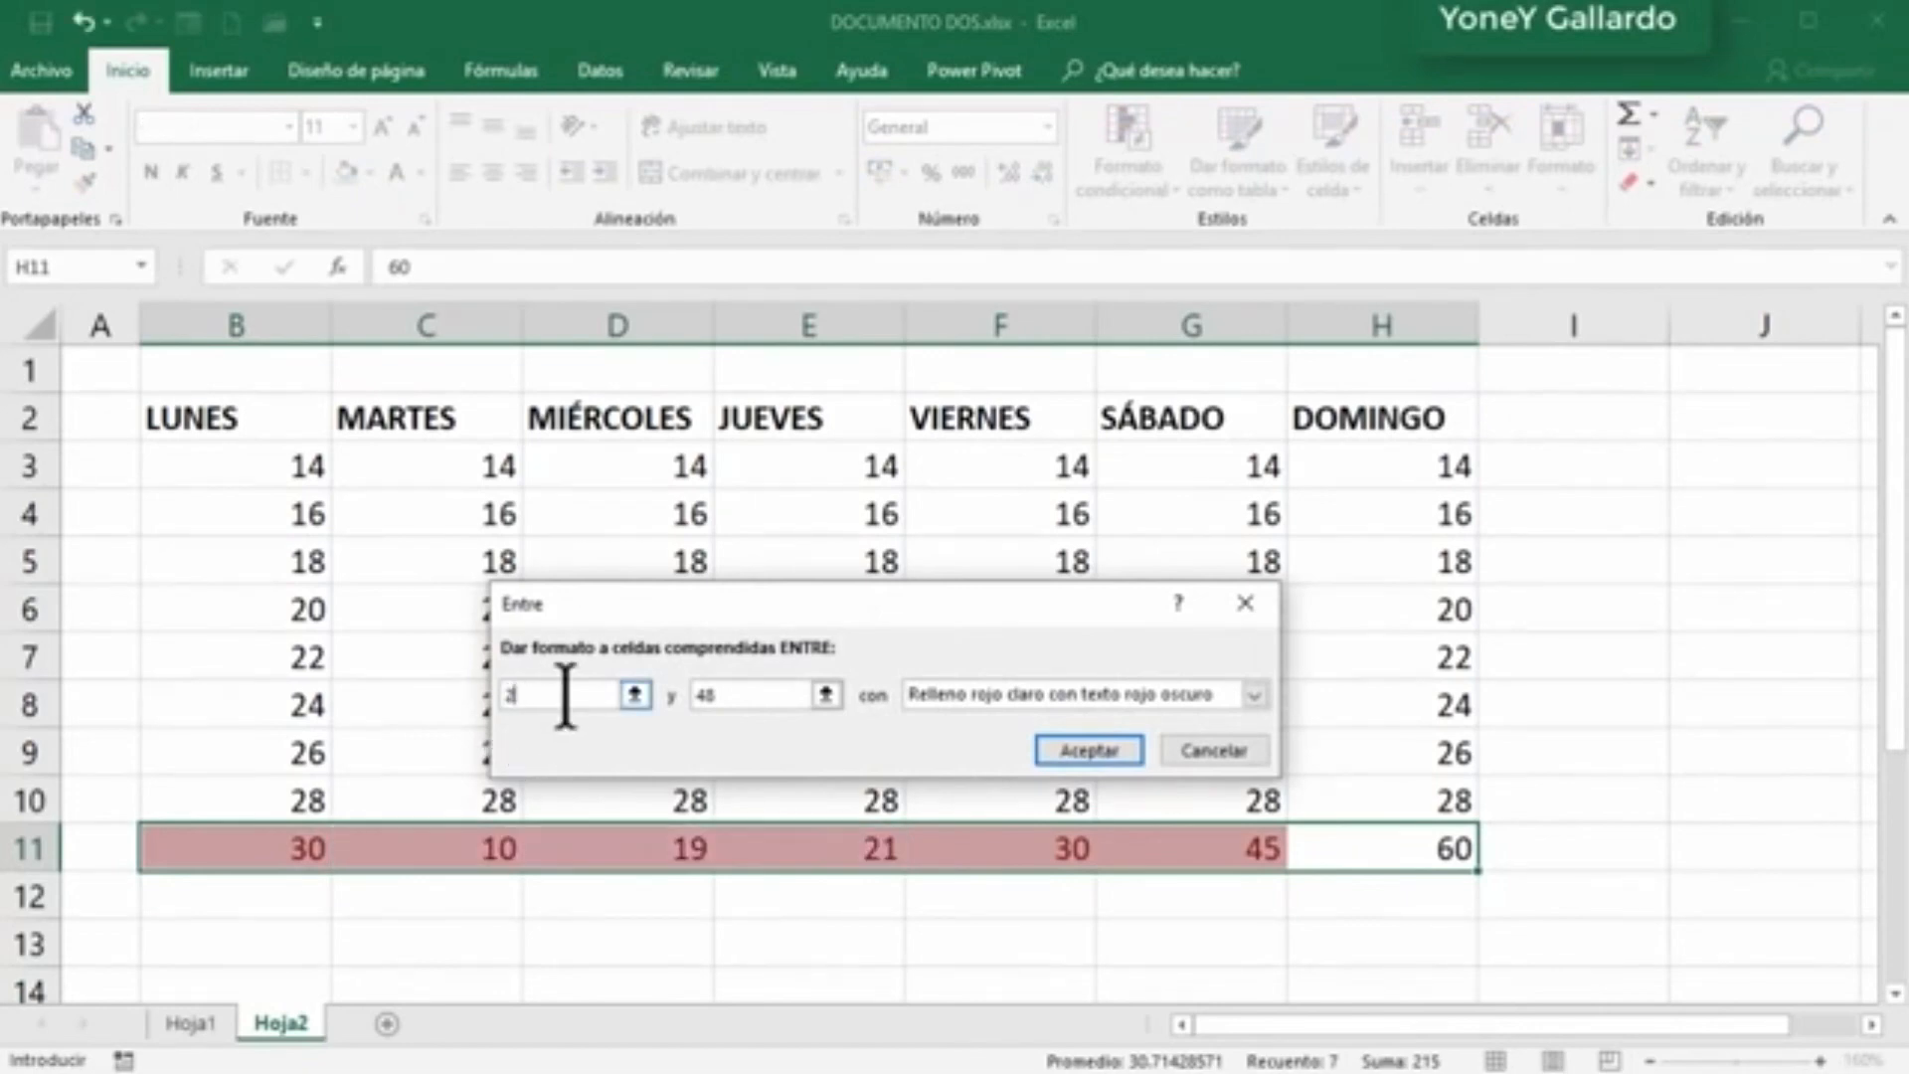
pyautogui.write('0')
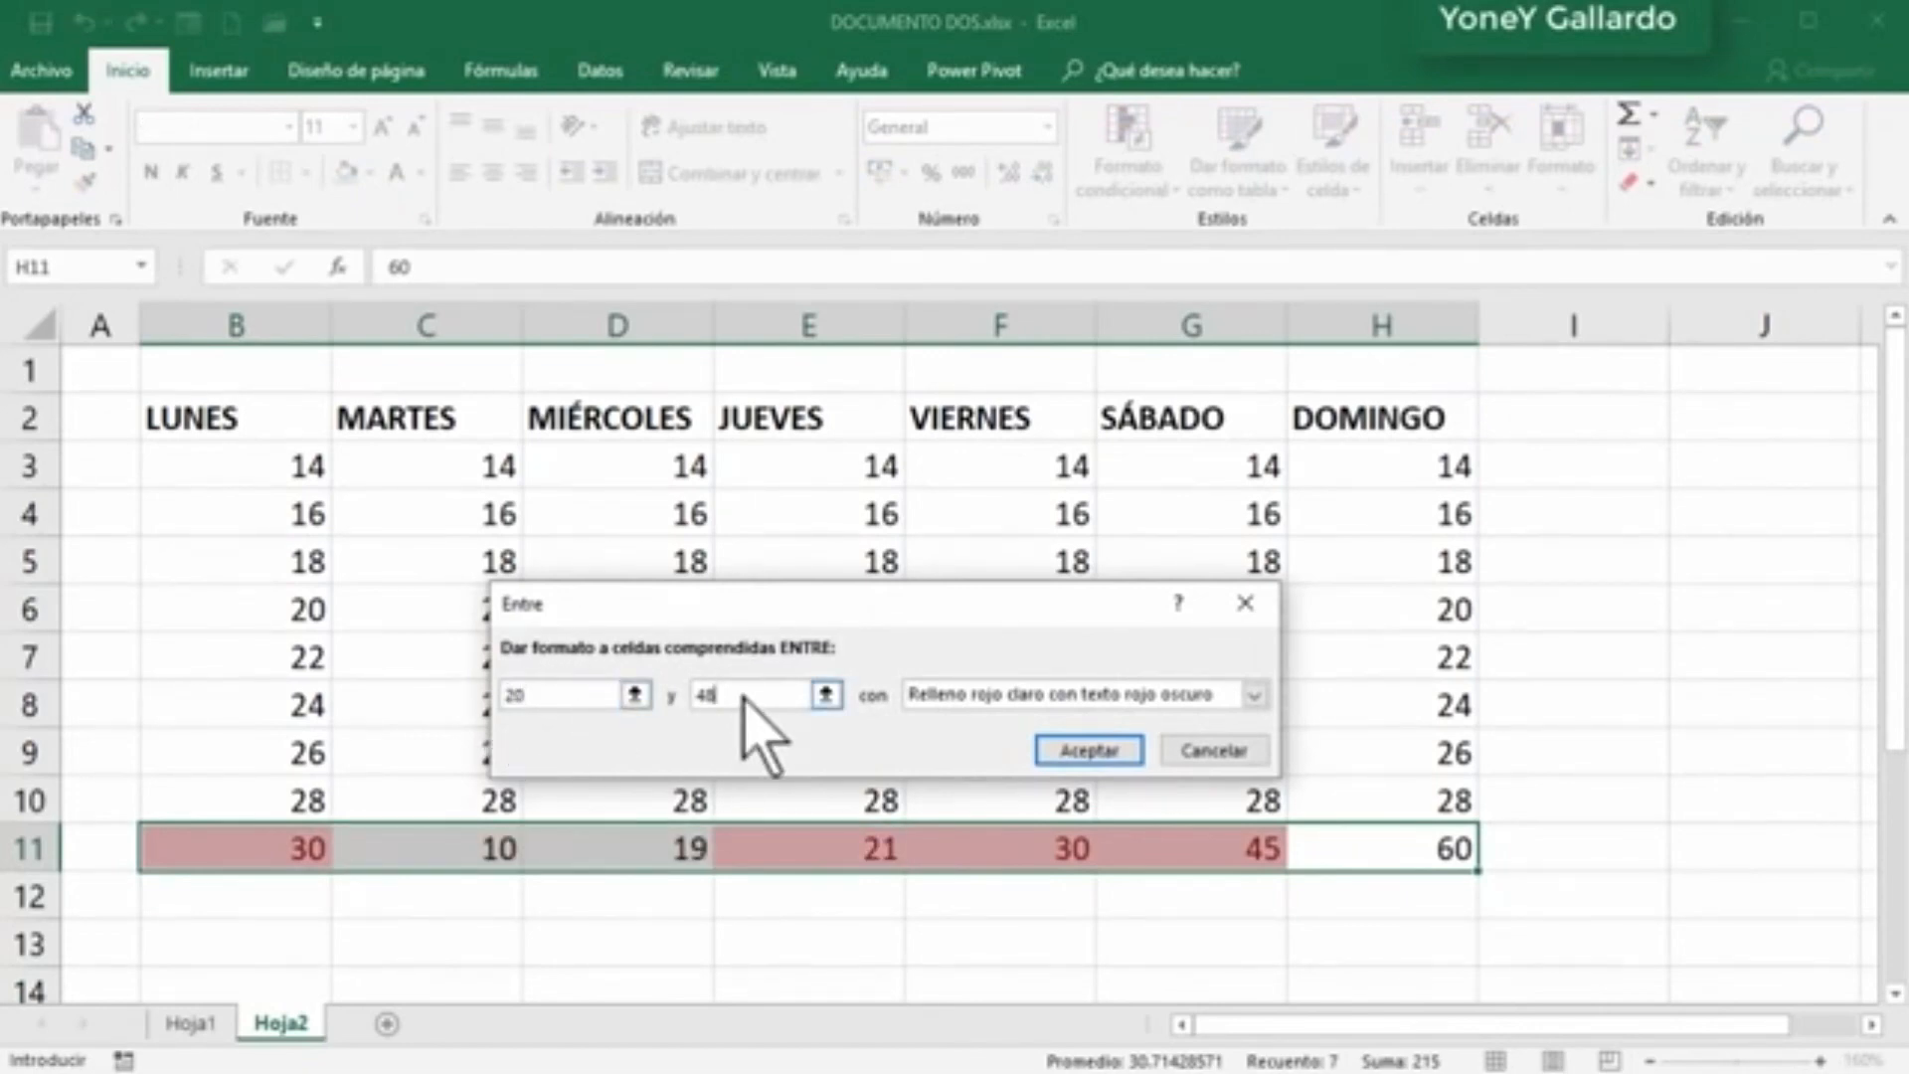
pyautogui.doubleClick(725, 693)
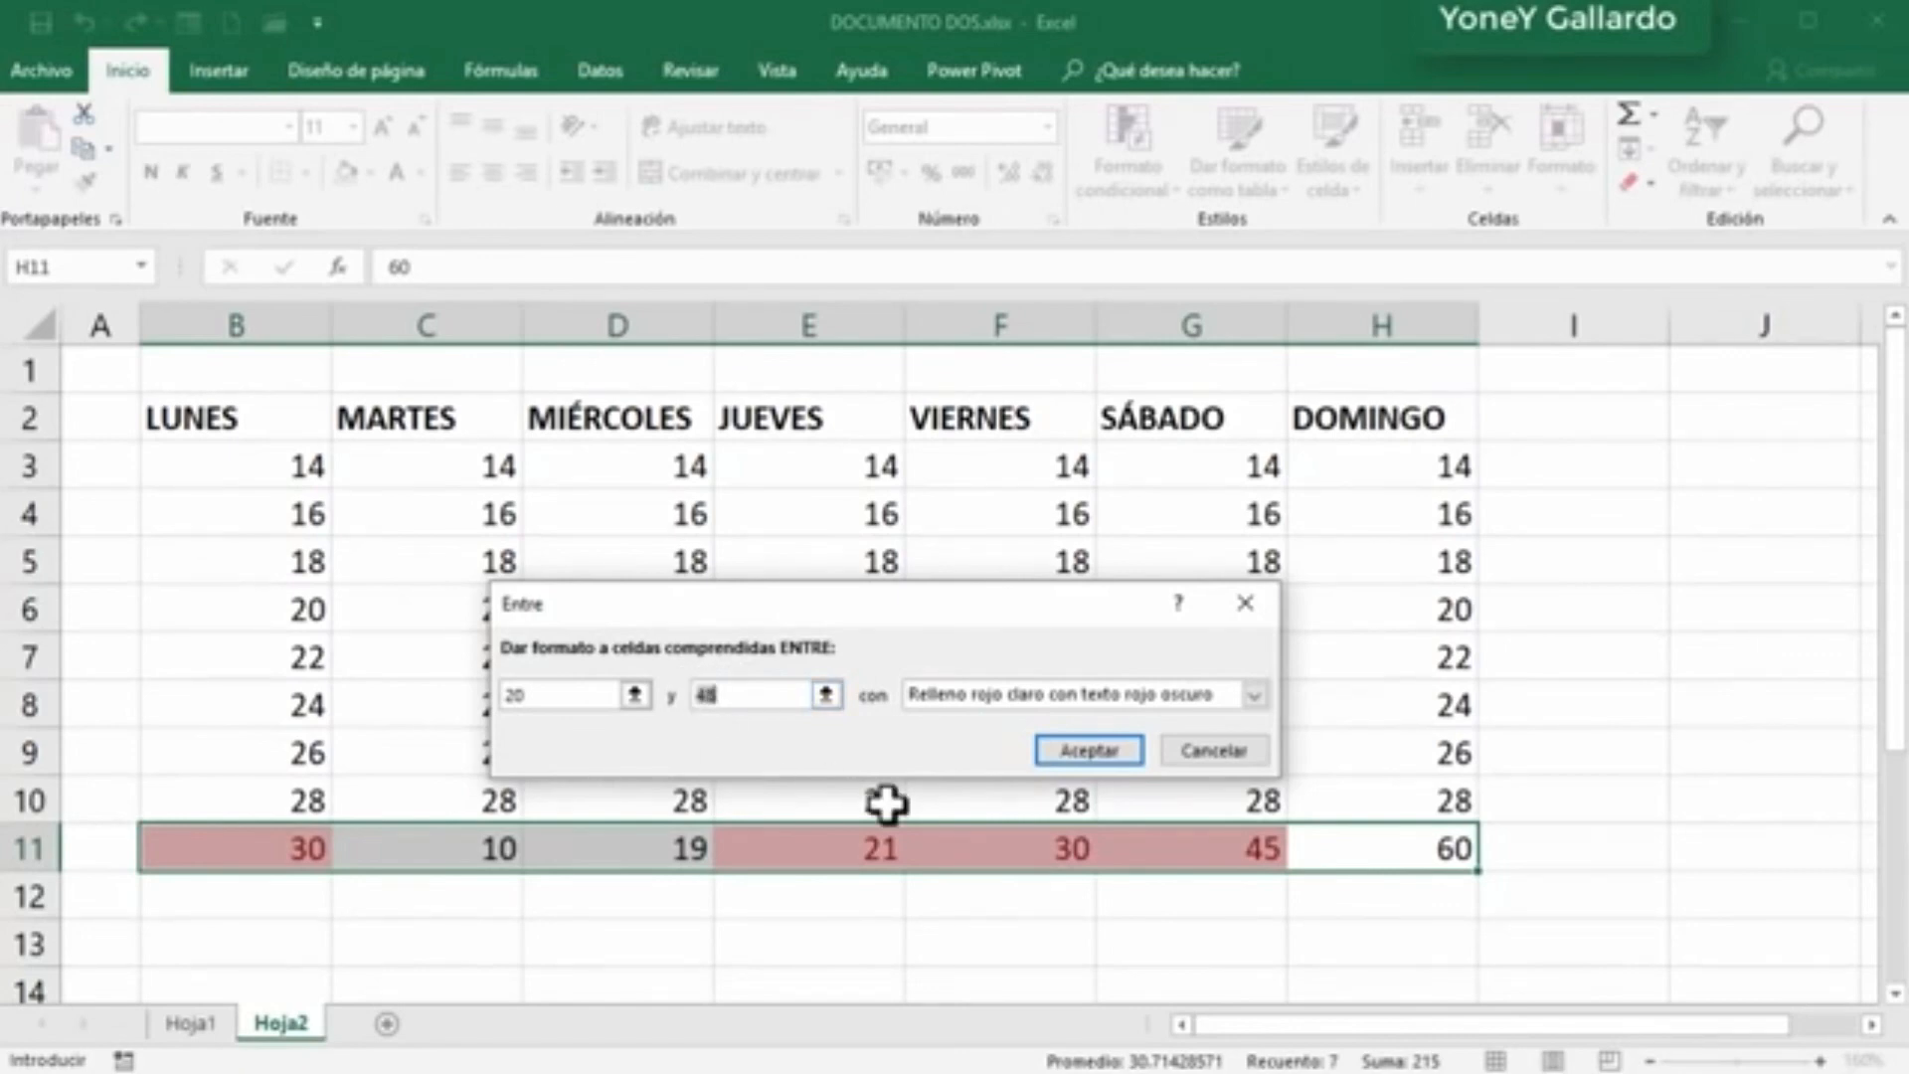
pyautogui.click(1091, 752)
pyautogui.click(1035, 963)
# Step: Check the highlighted and unhighlighted cells in row 11, and undo the between rule
pyautogui.click(261, 849)
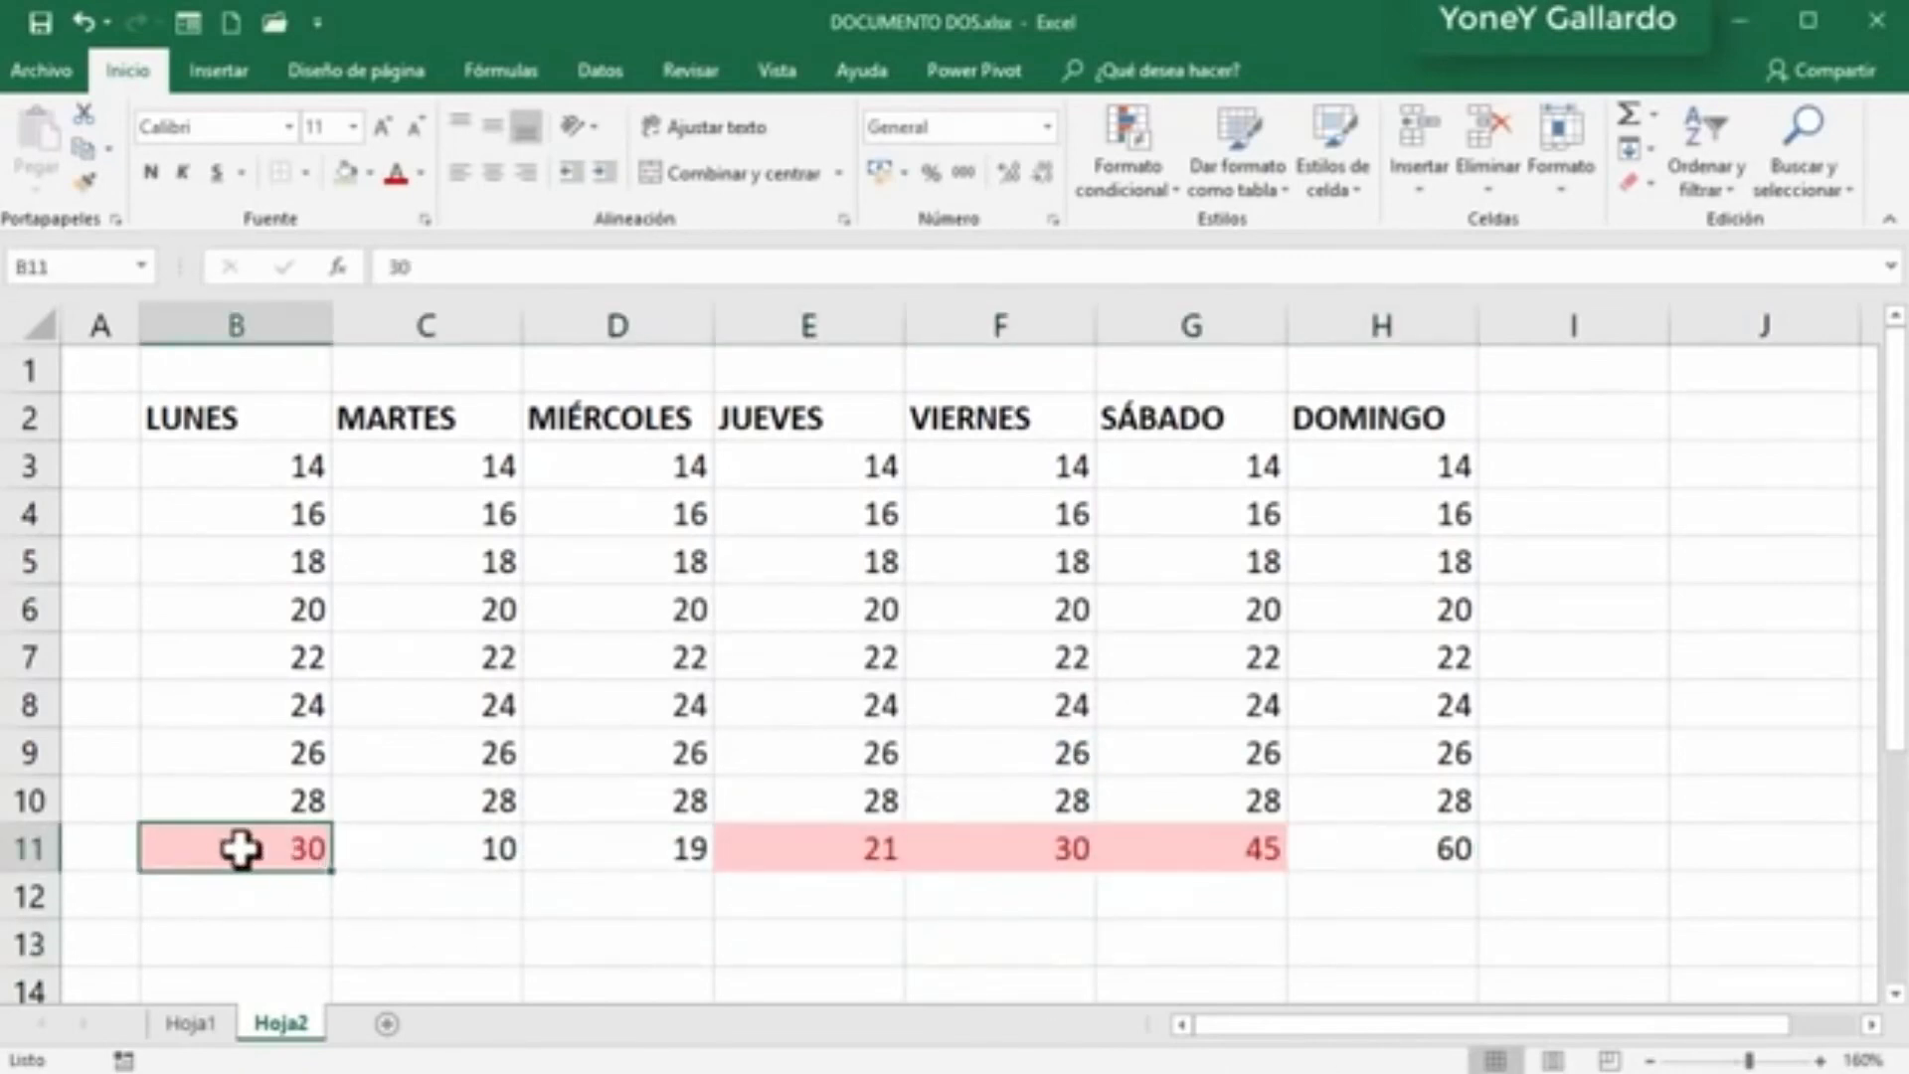
pyautogui.click(834, 854)
pyautogui.click(1031, 852)
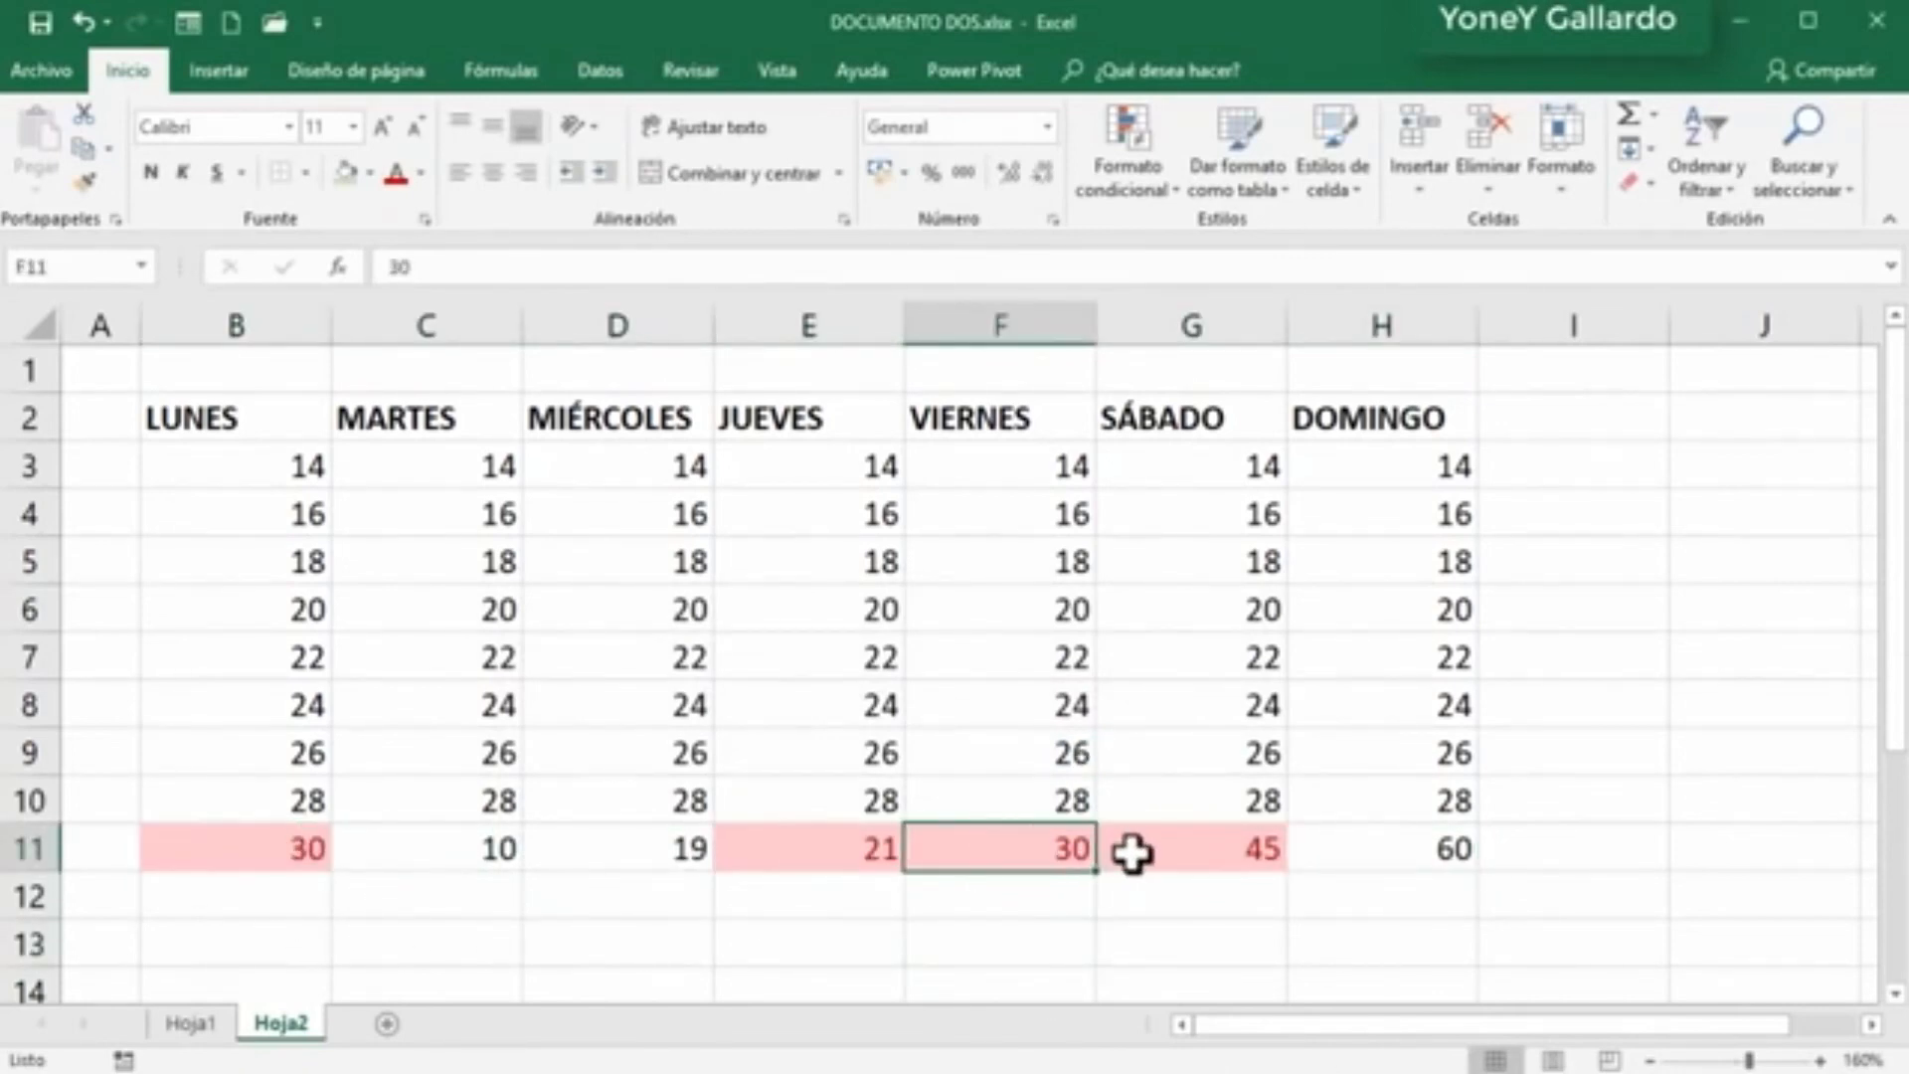
pyautogui.click(1133, 852)
pyautogui.click(494, 853)
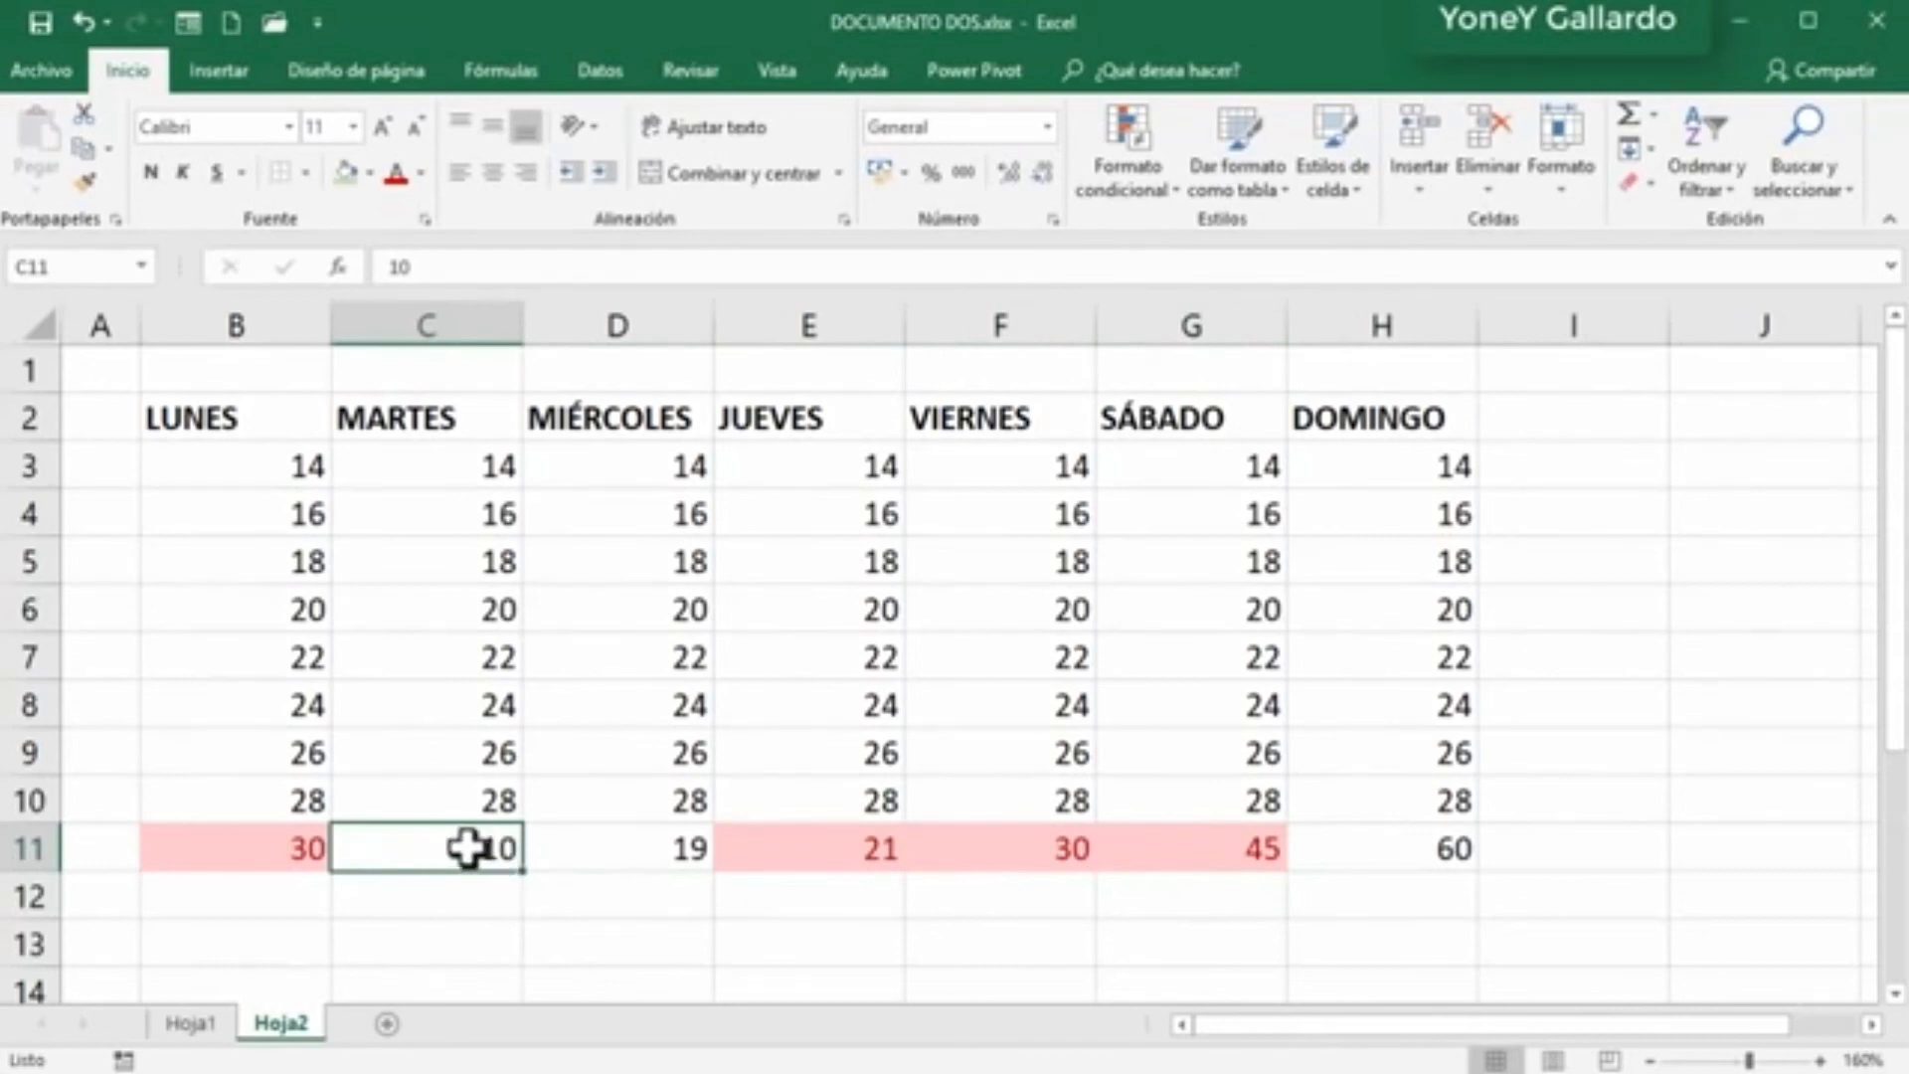
pyautogui.click(627, 846)
pyautogui.click(1374, 847)
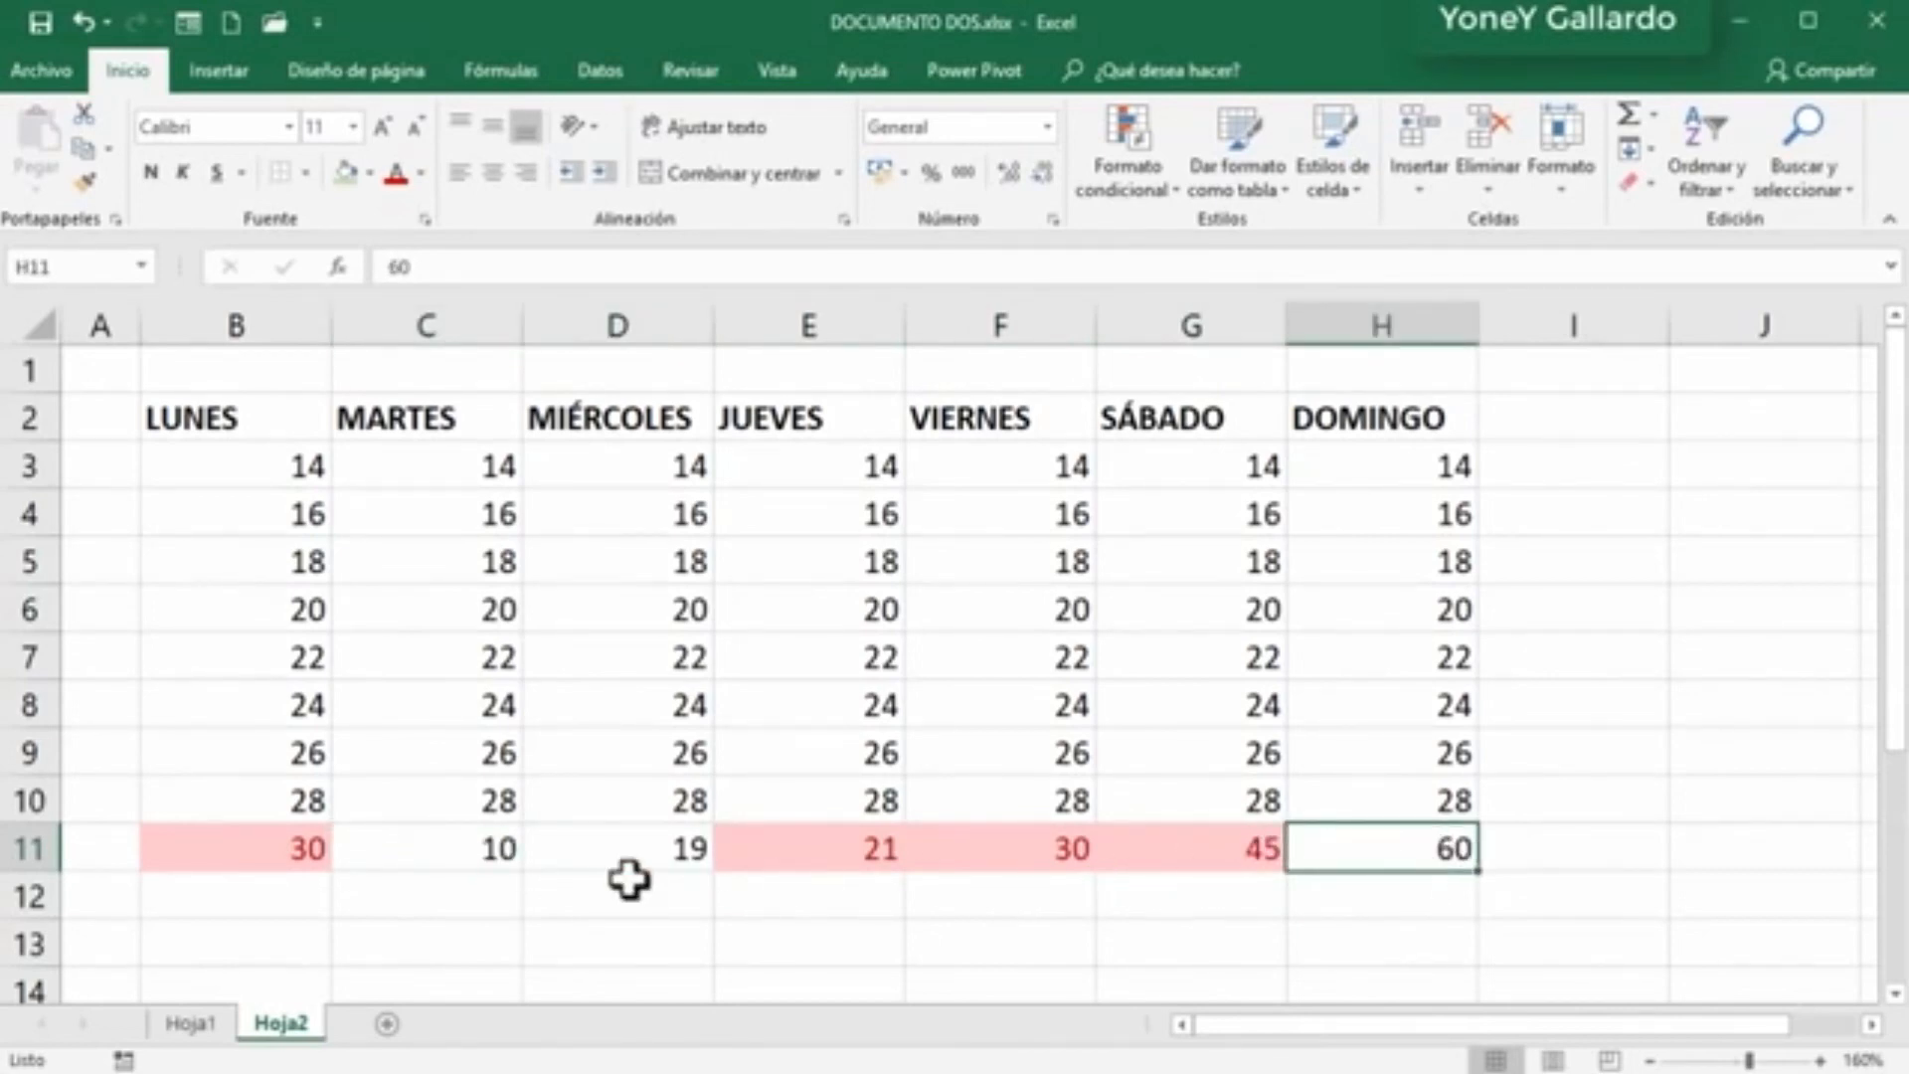
pyautogui.keyDown('shift'); pyautogui.click(259, 848); pyautogui.keyUp('shift')
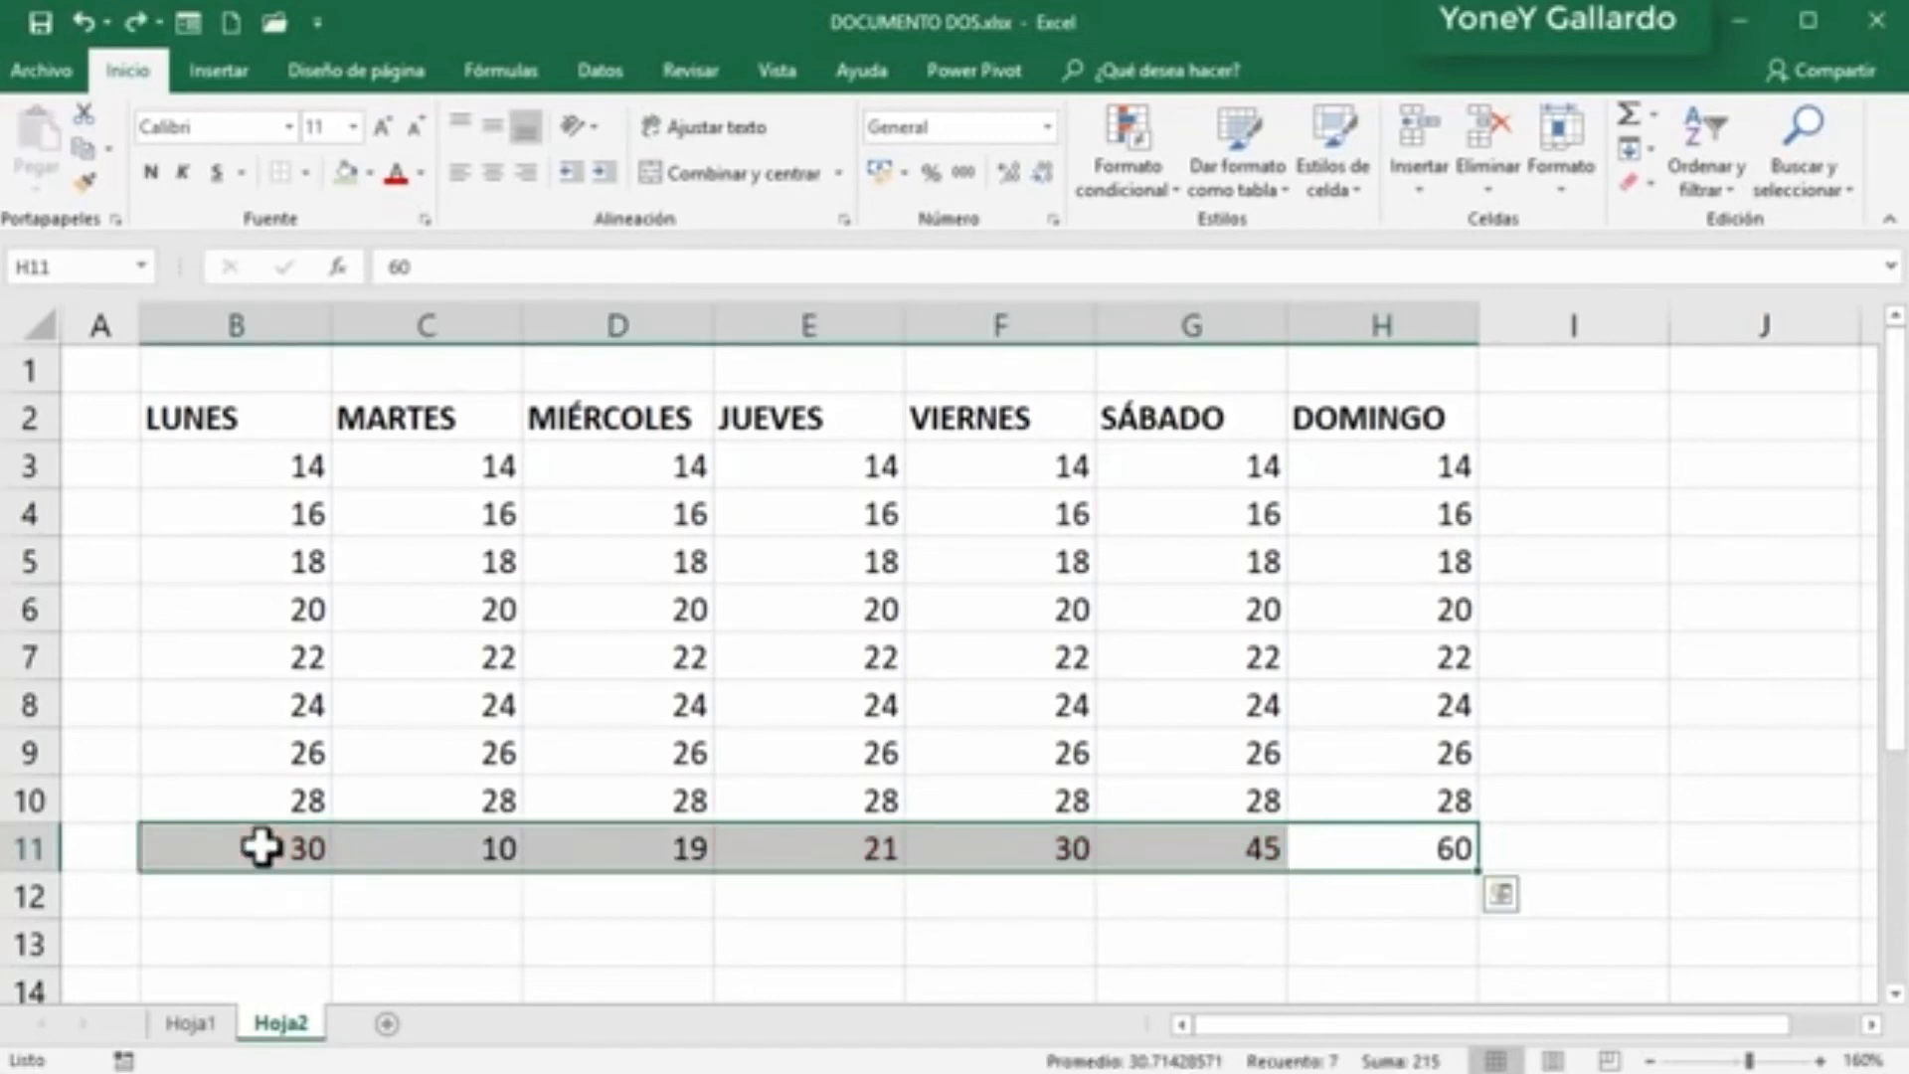
# Step: Apply red gradient-fill data bars to B11:H11
pyautogui.click(1129, 174)
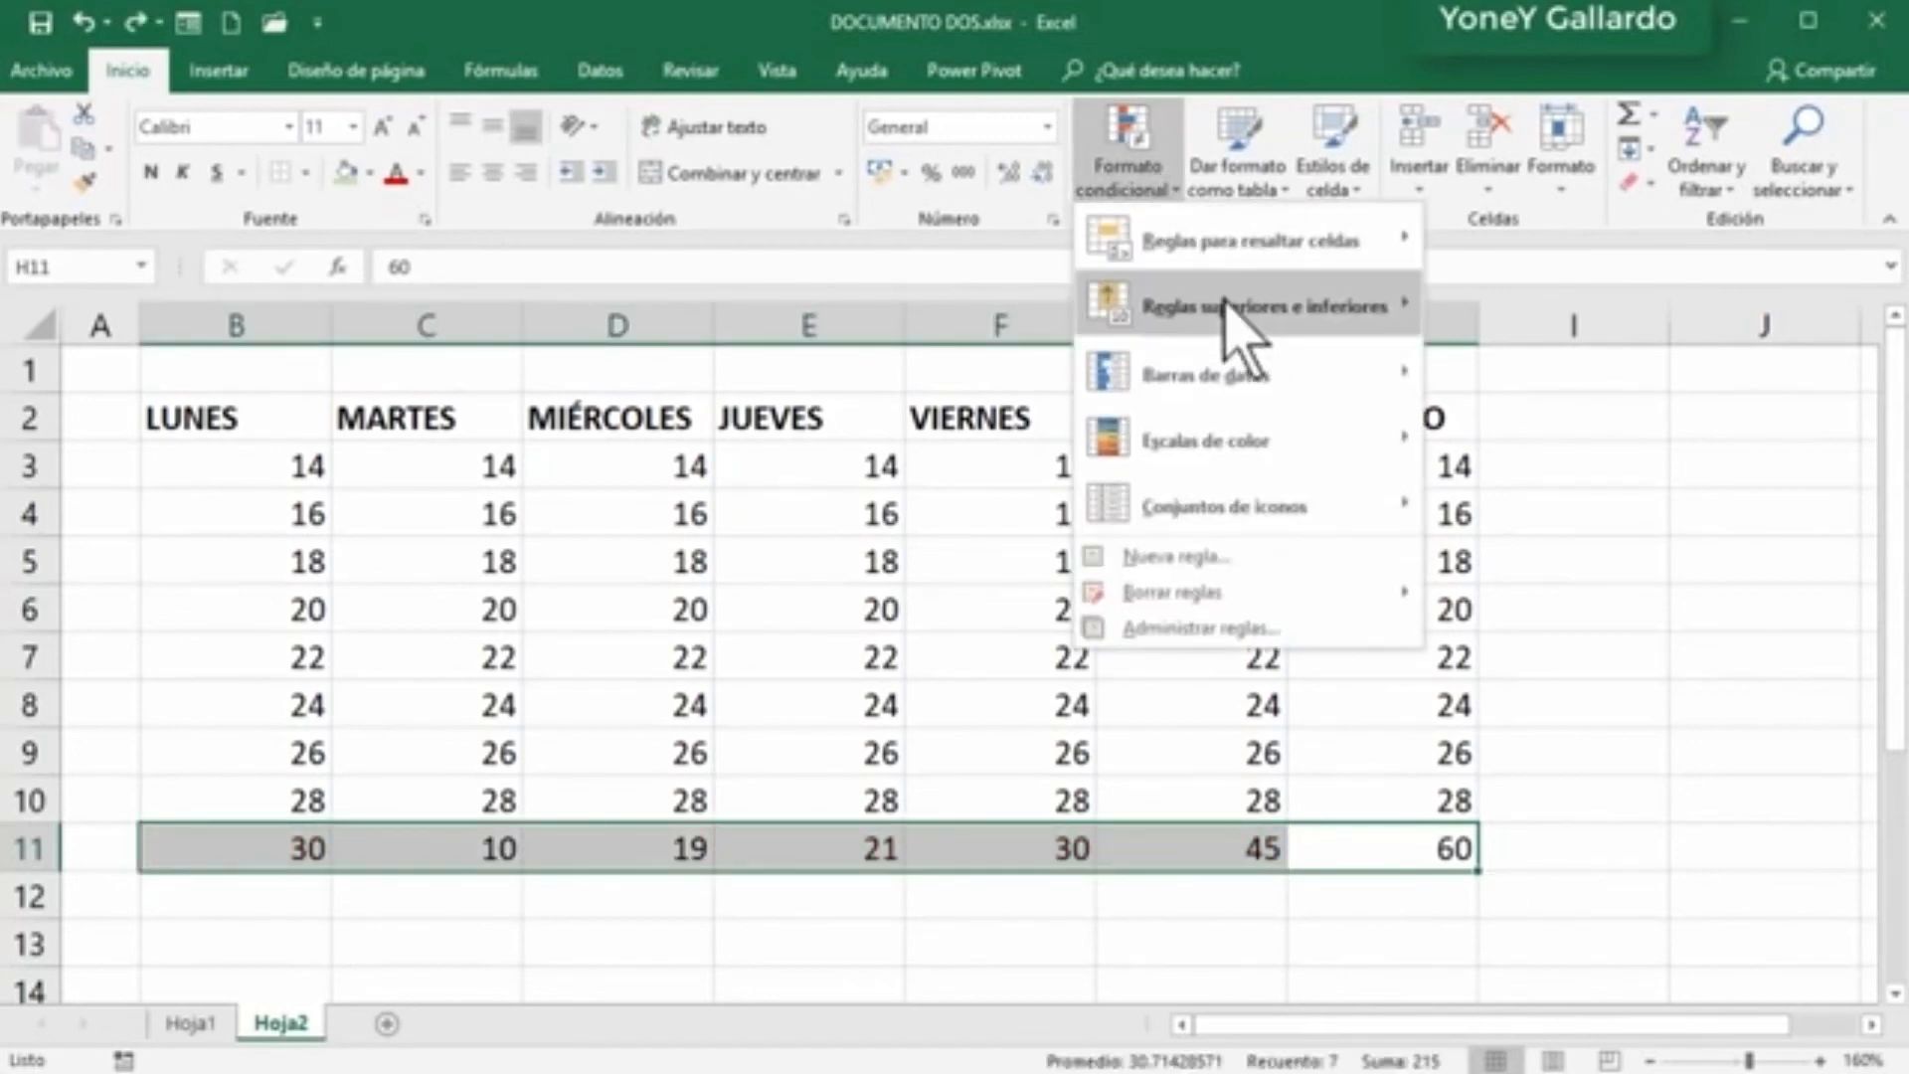
pyautogui.moveTo(1292, 313)
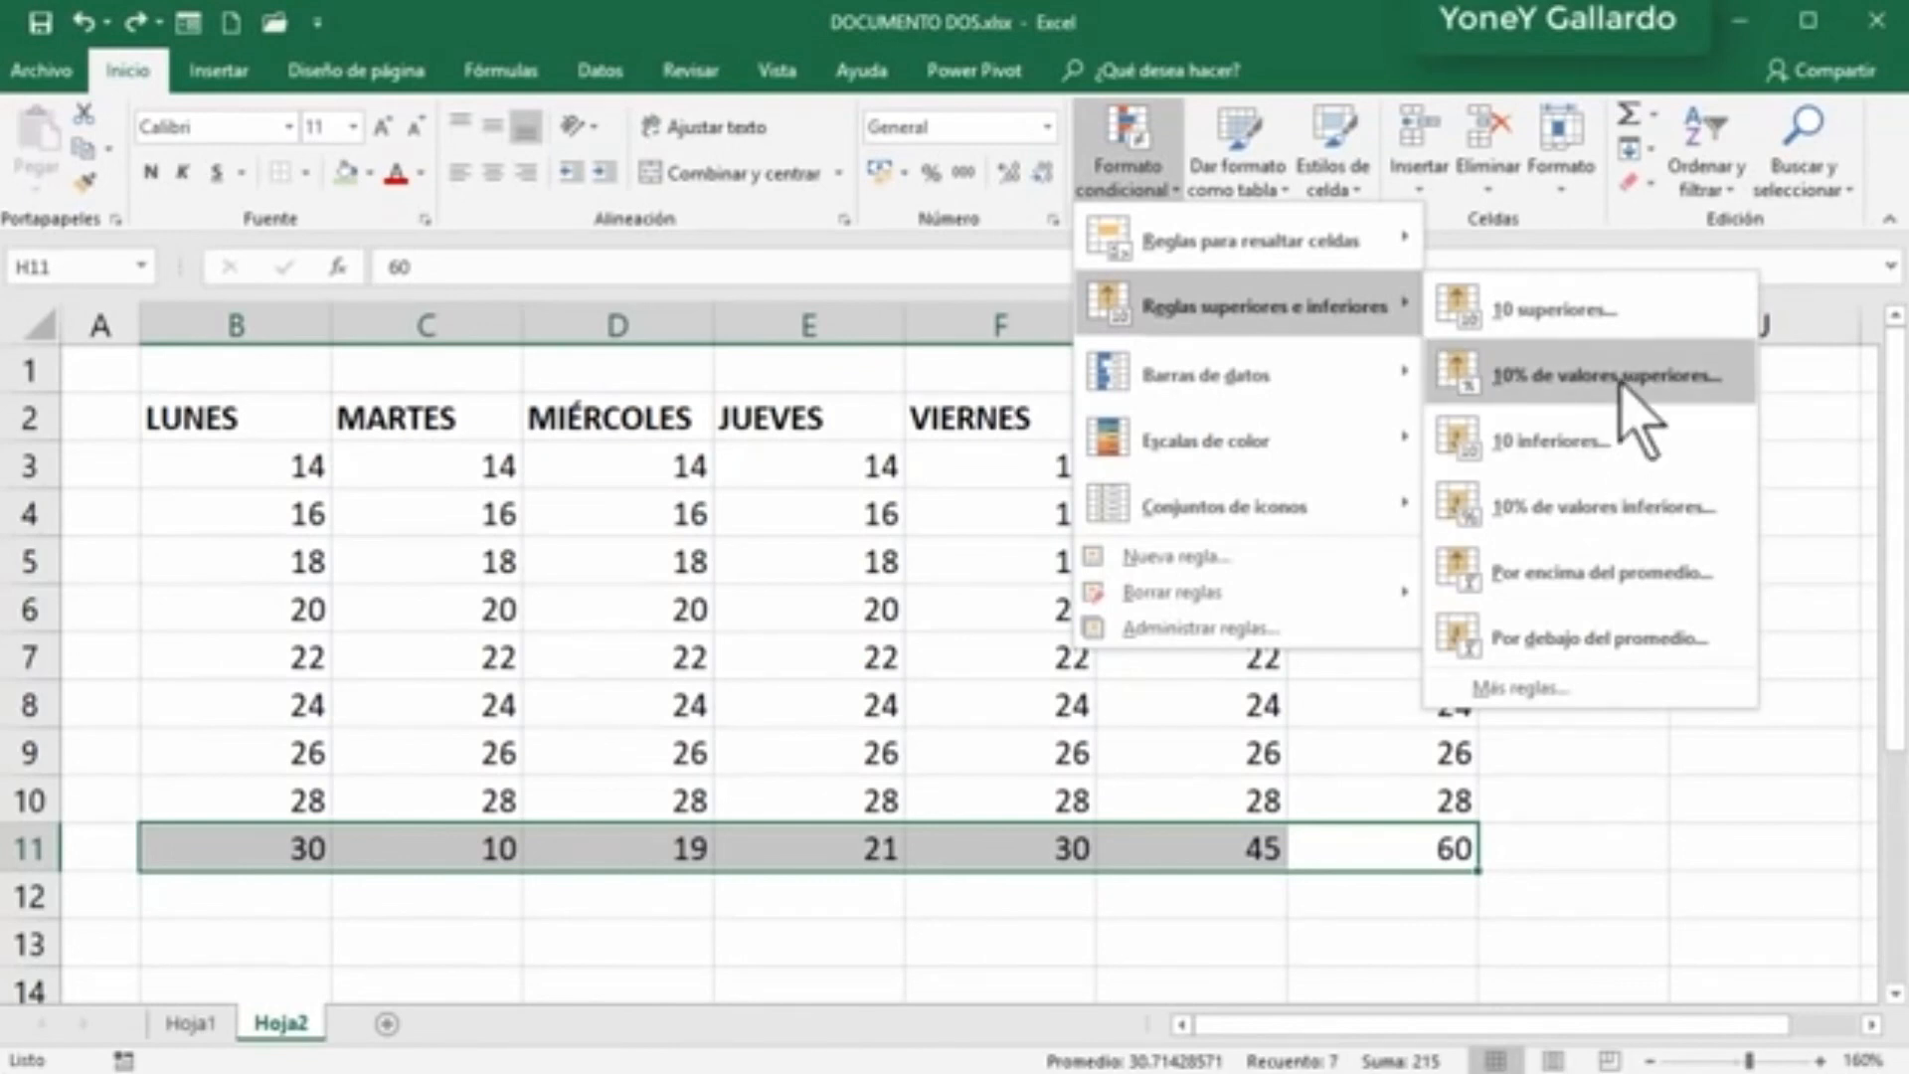
pyautogui.moveTo(1279, 376)
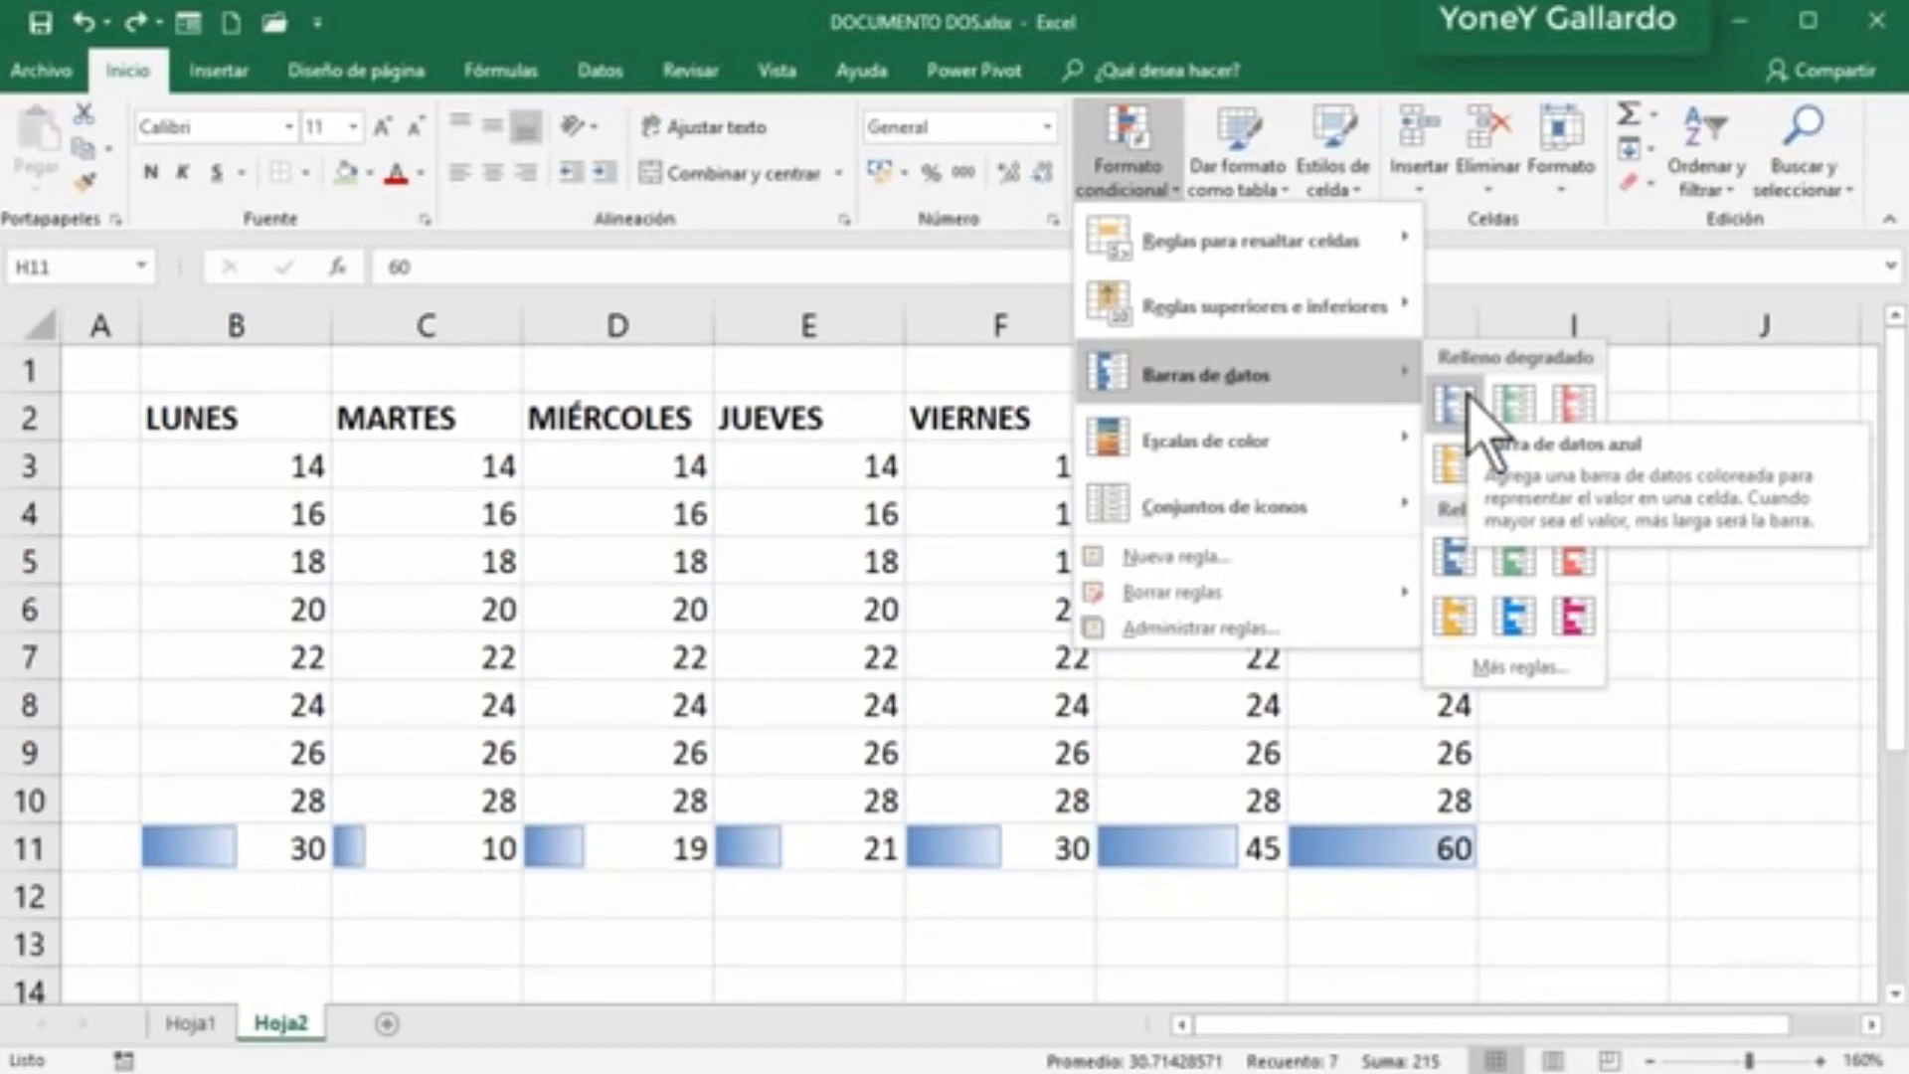
pyautogui.click(1573, 405)
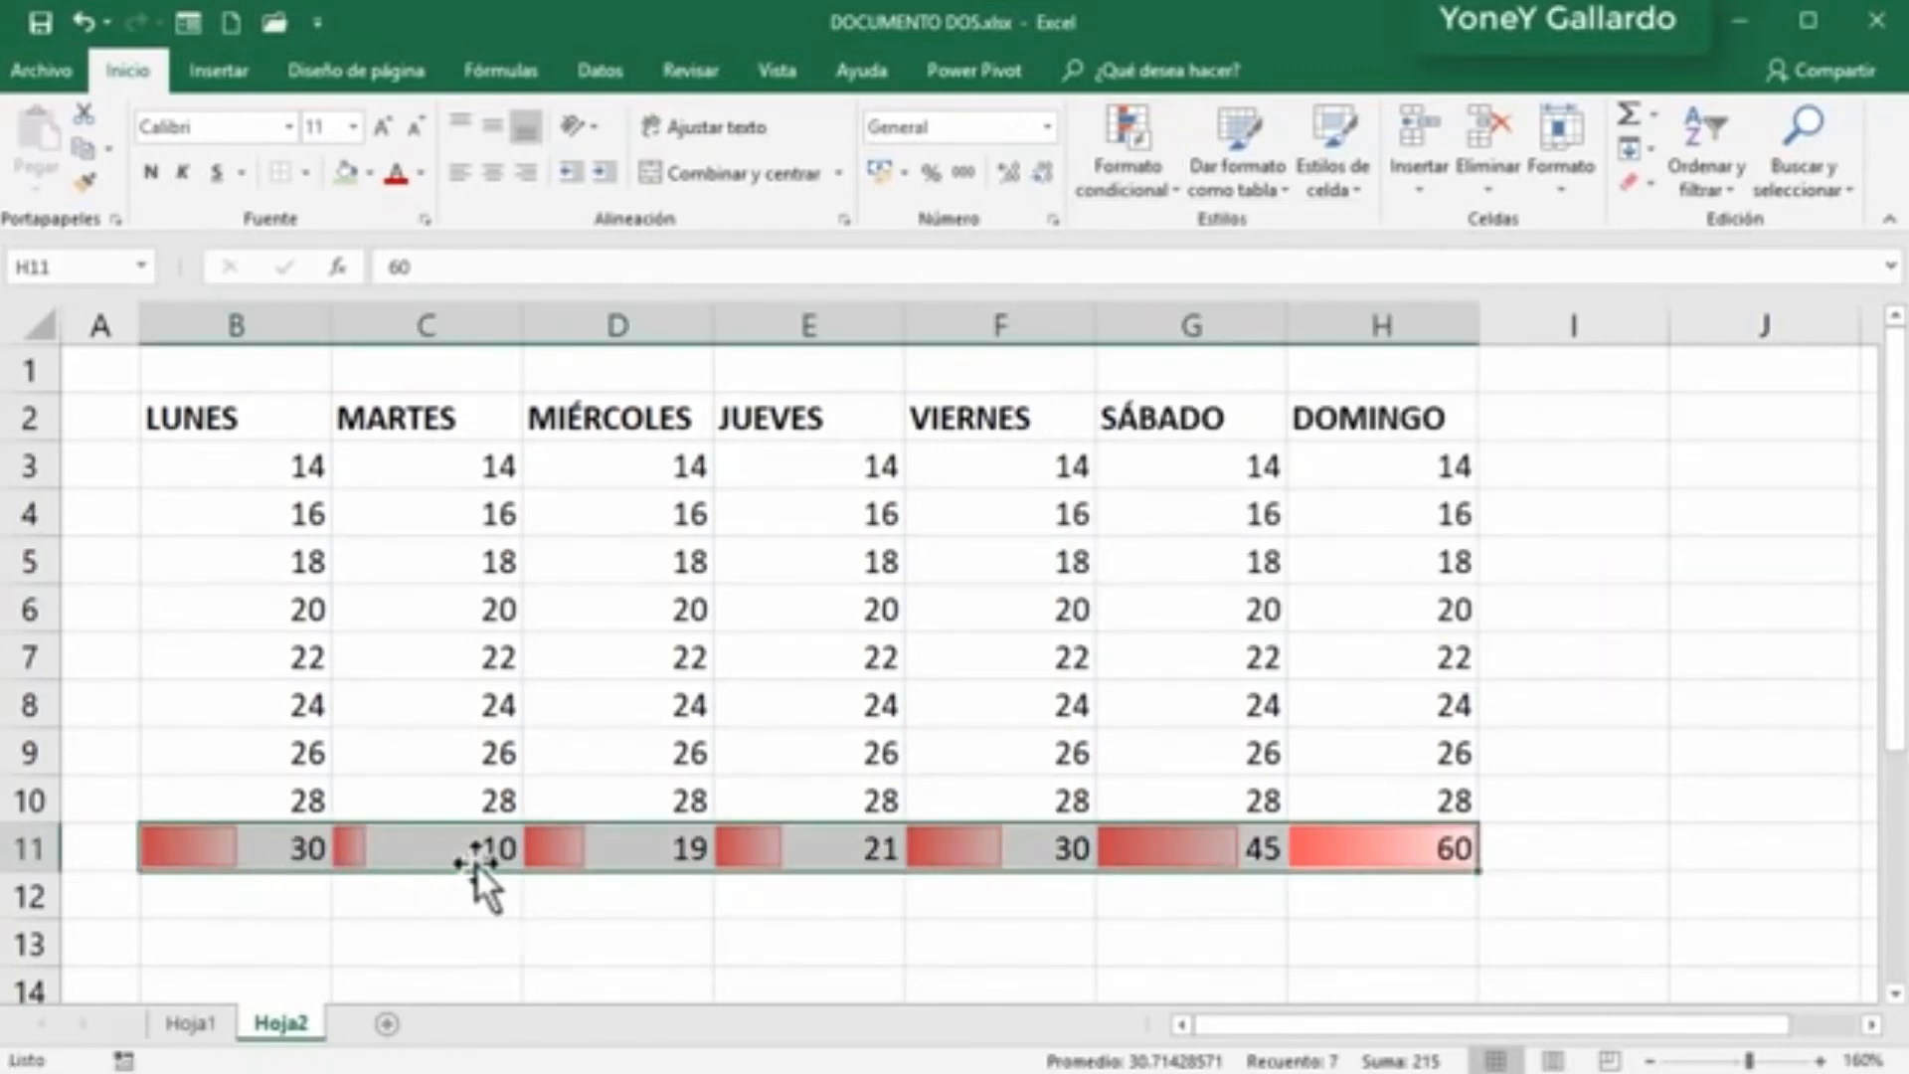
# Step: Compare the data bar lengths across row 11, and undo the data bars
pyautogui.click(475, 857)
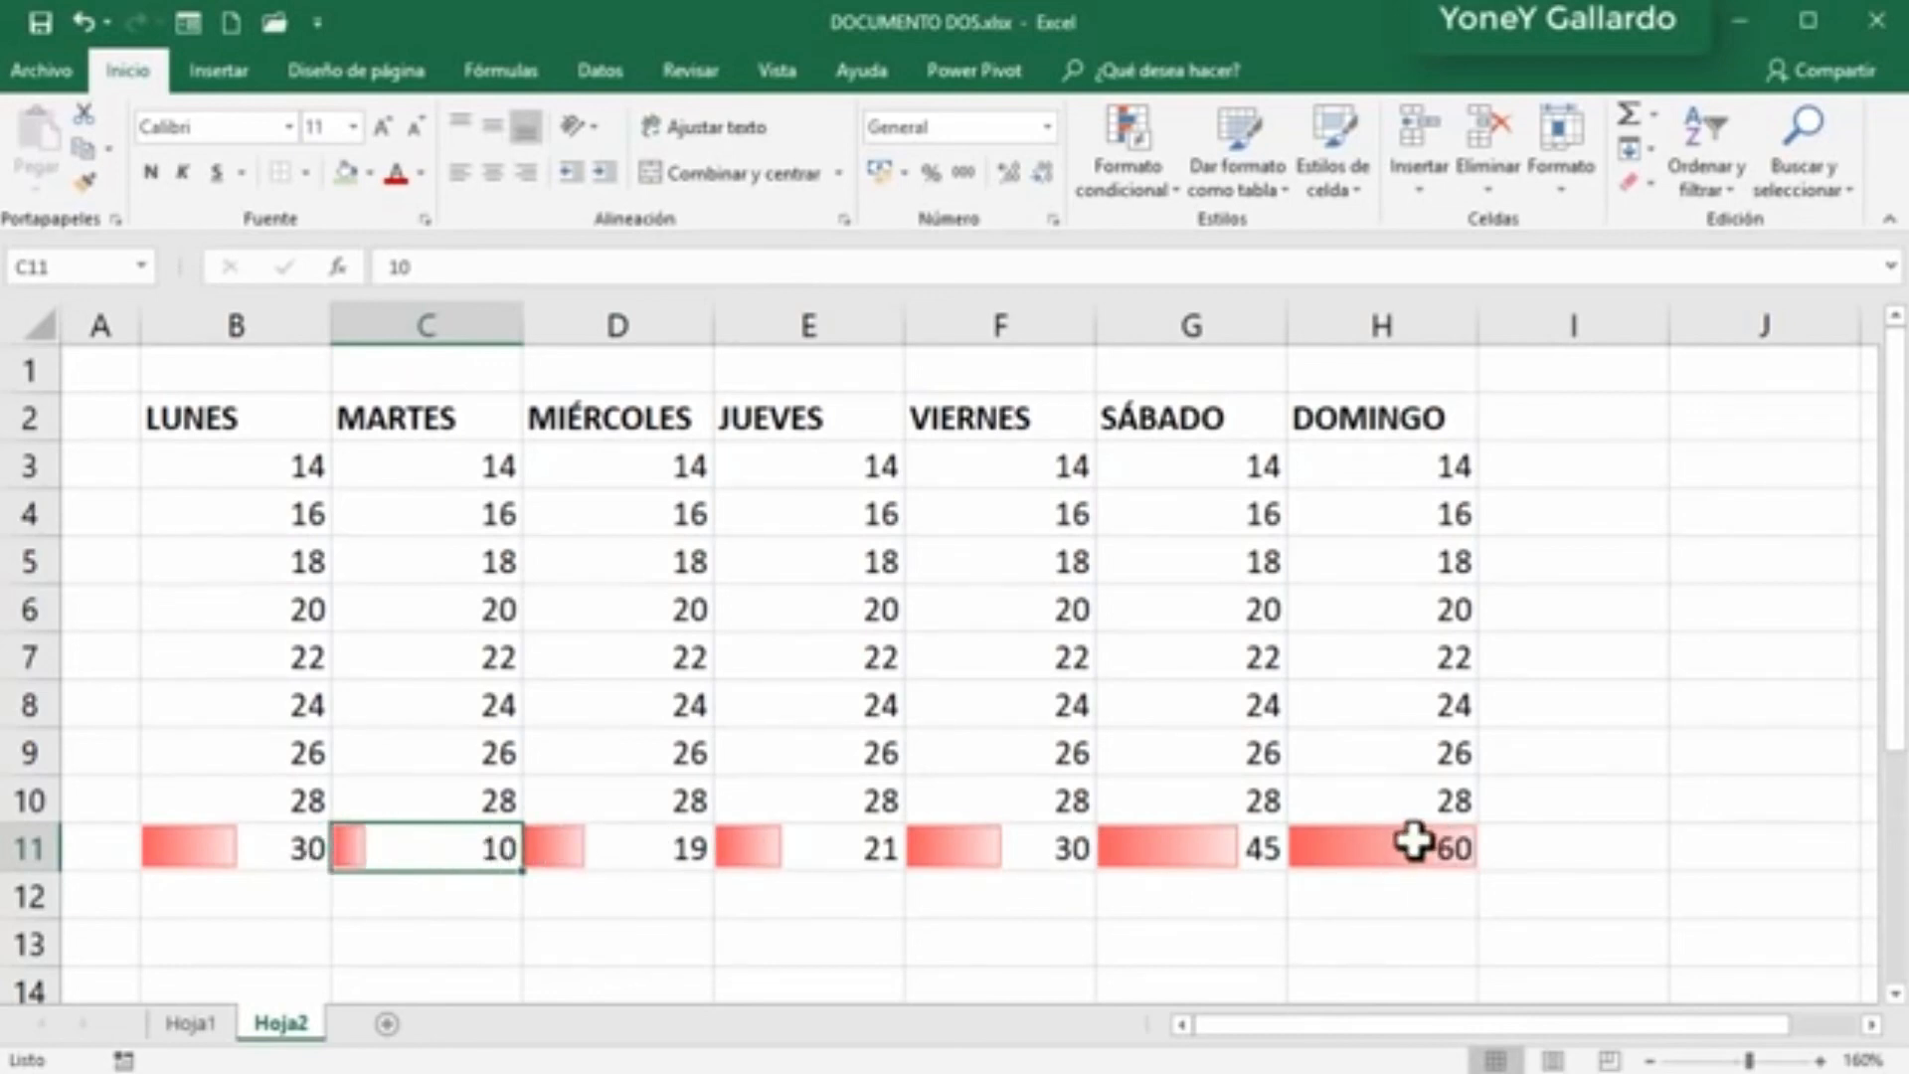
pyautogui.click(255, 843)
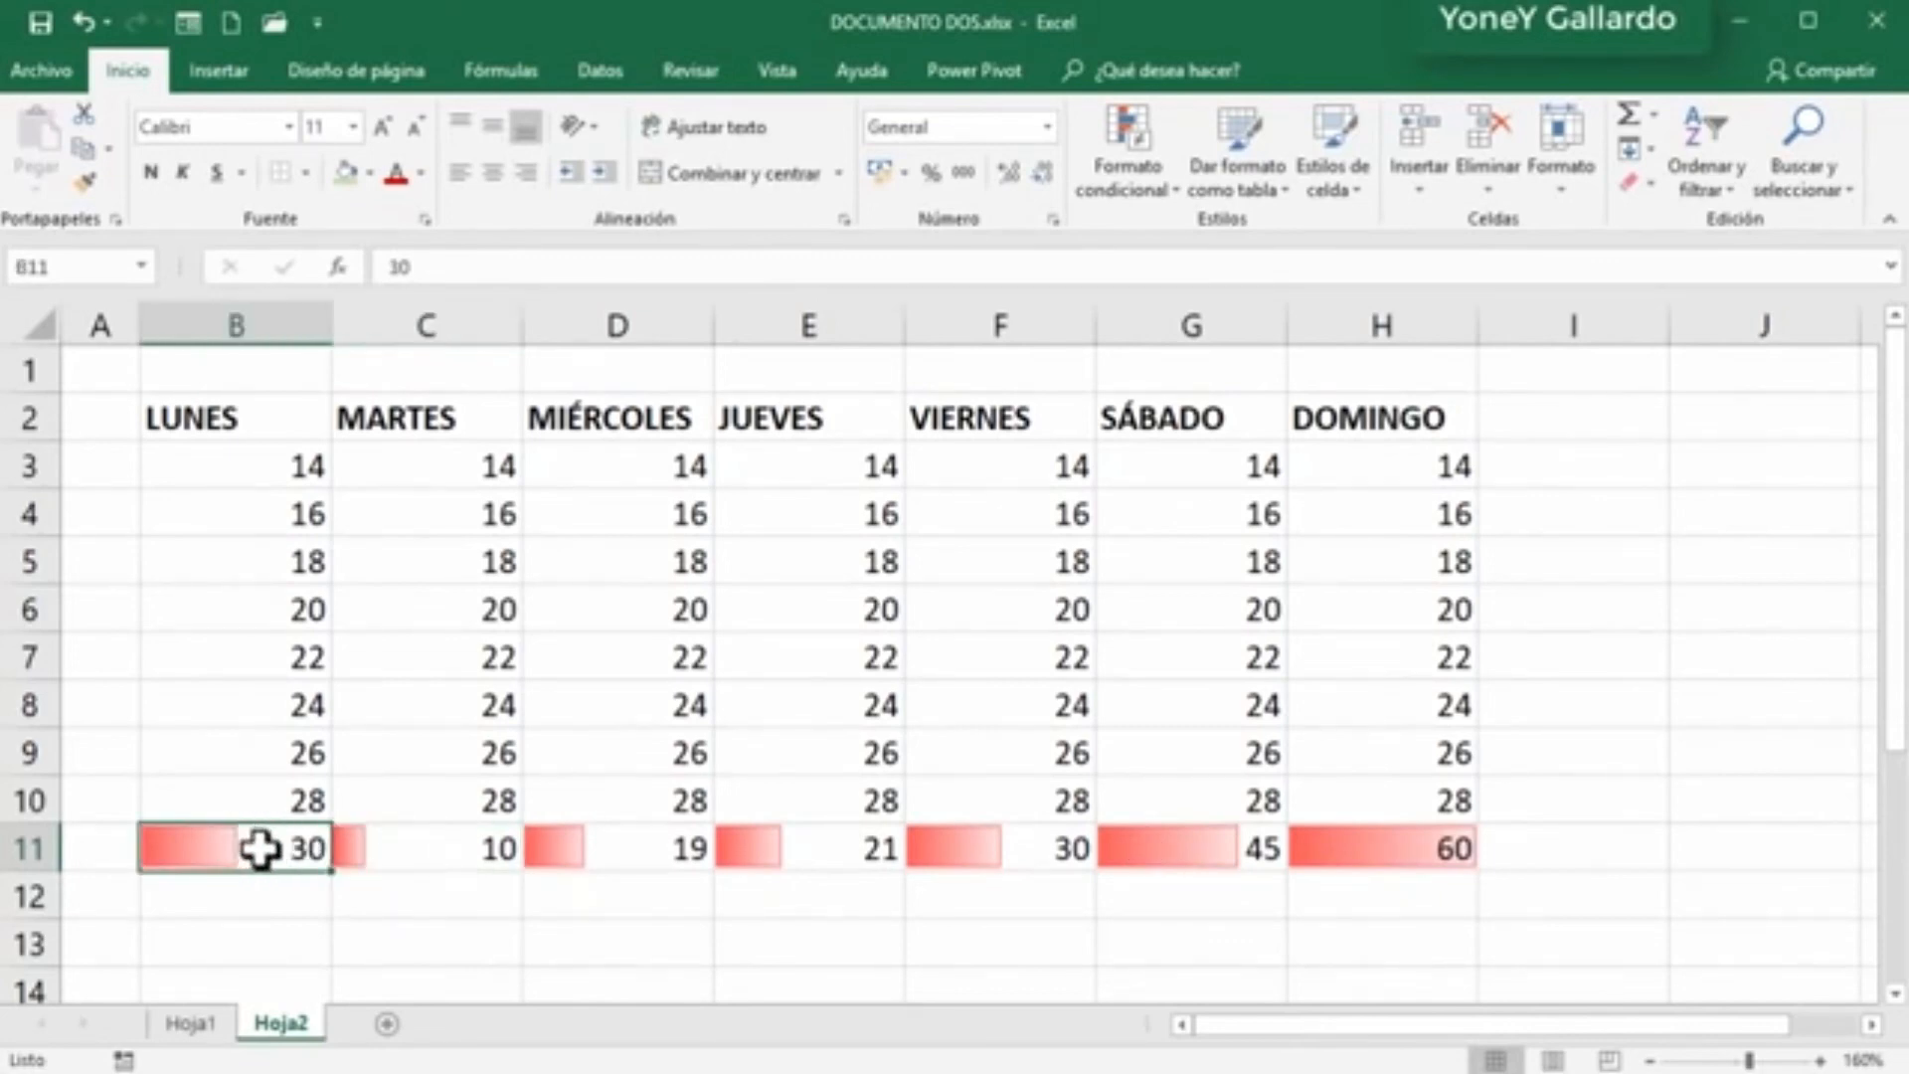
pyautogui.click(996, 851)
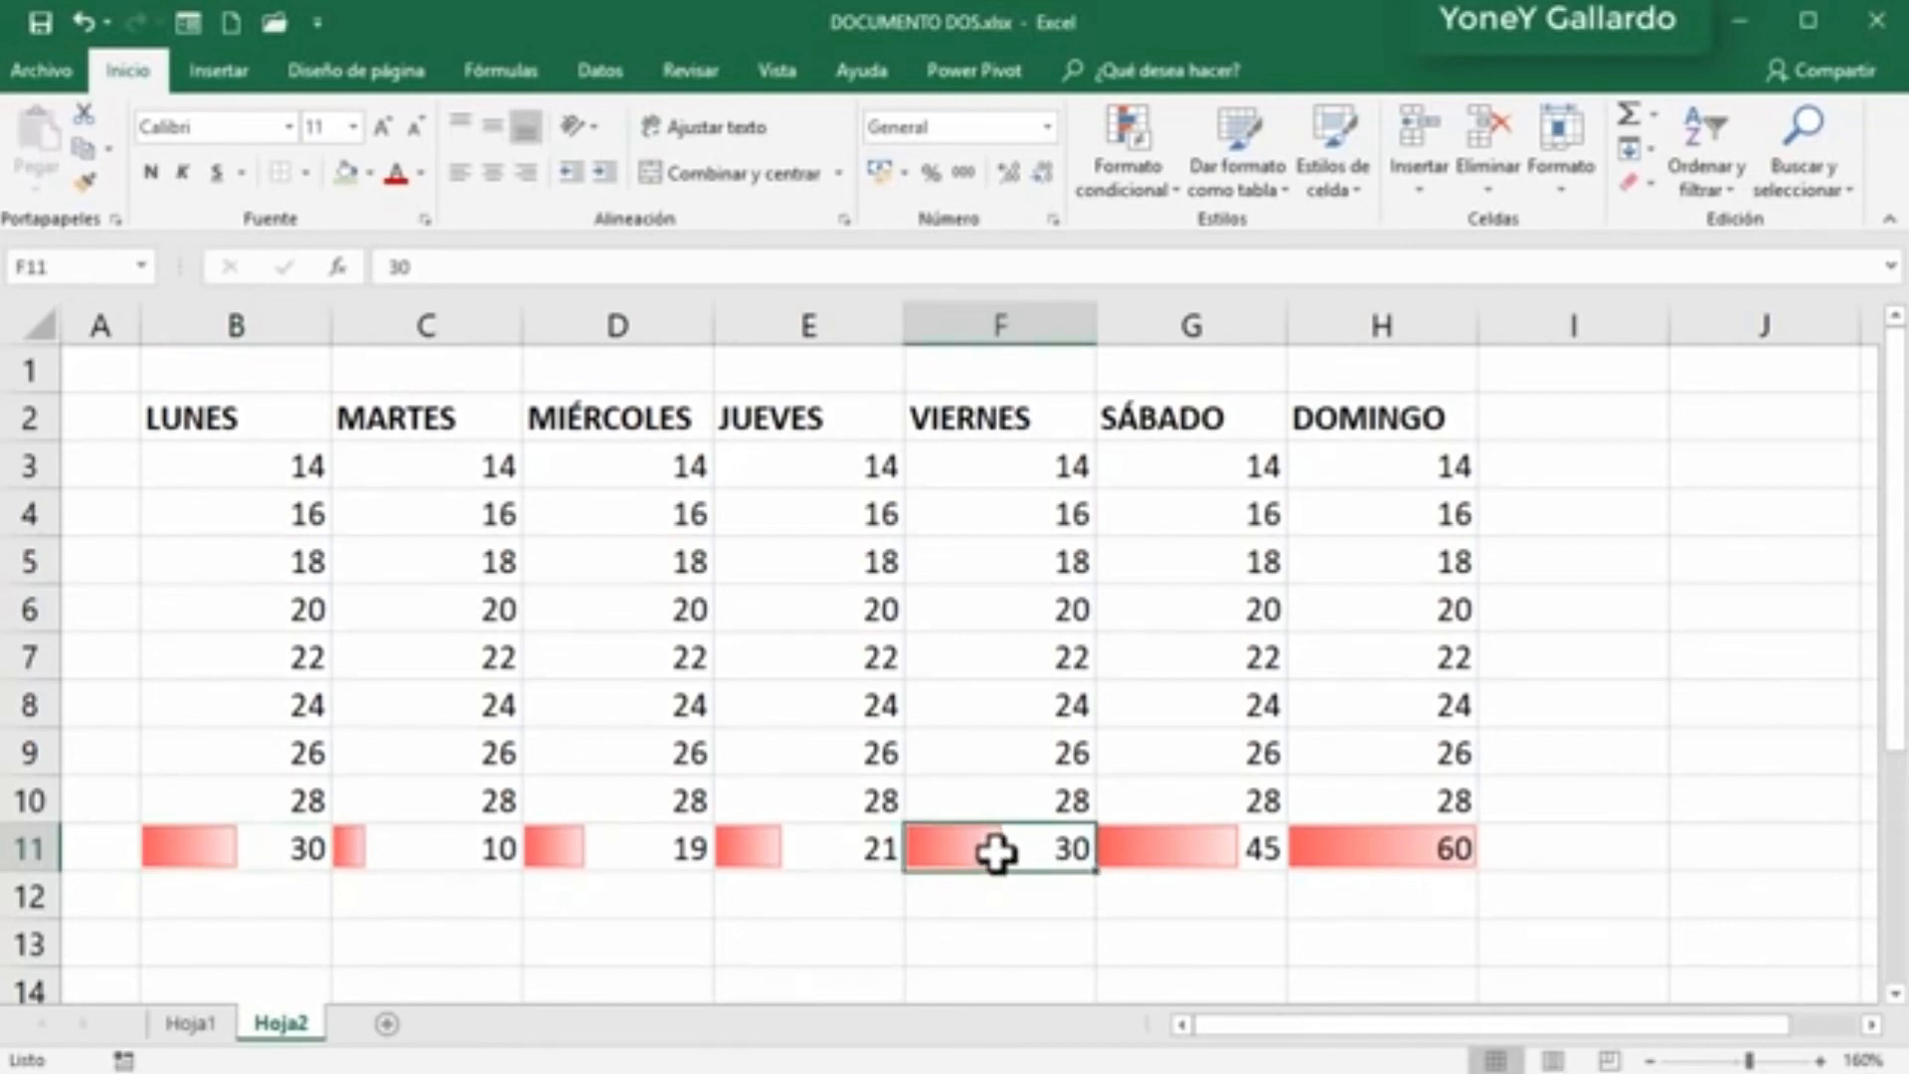
pyautogui.click(1251, 847)
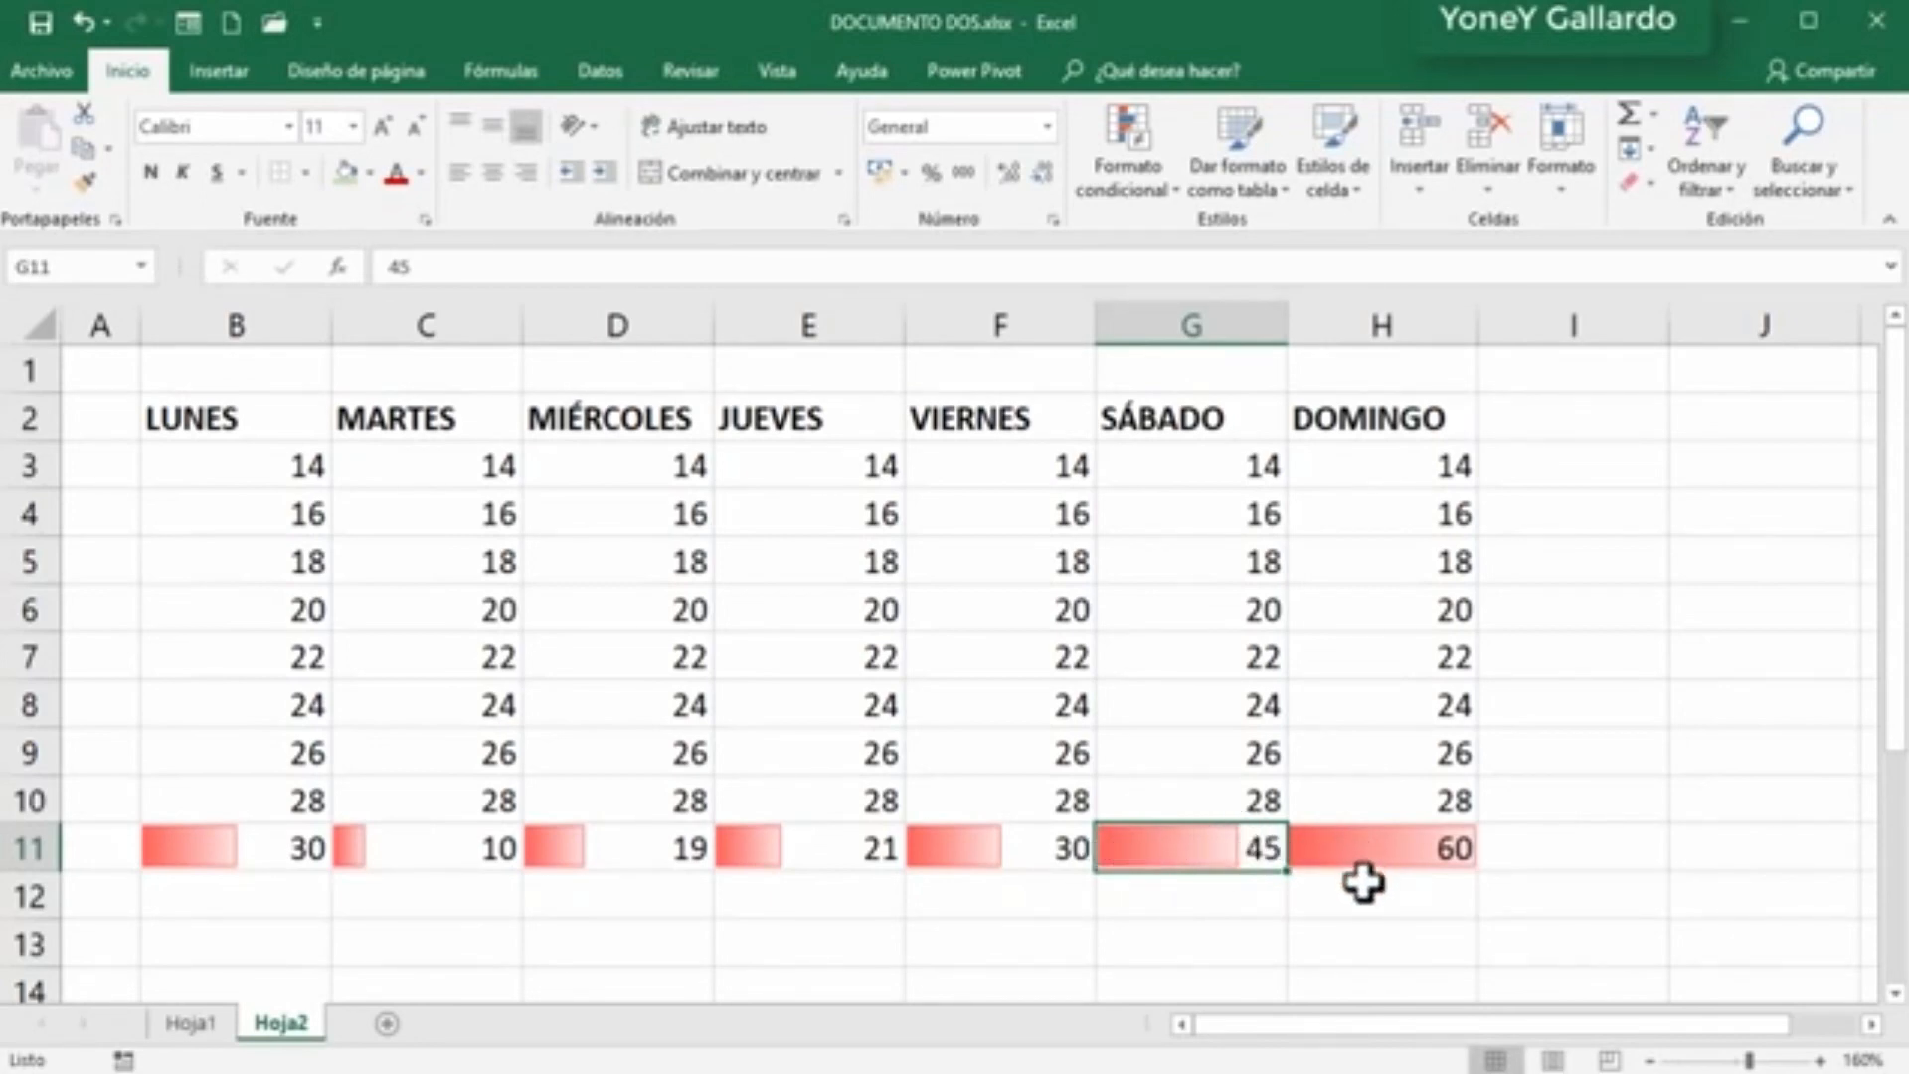
pyautogui.hotkey('ctrl', 'z')
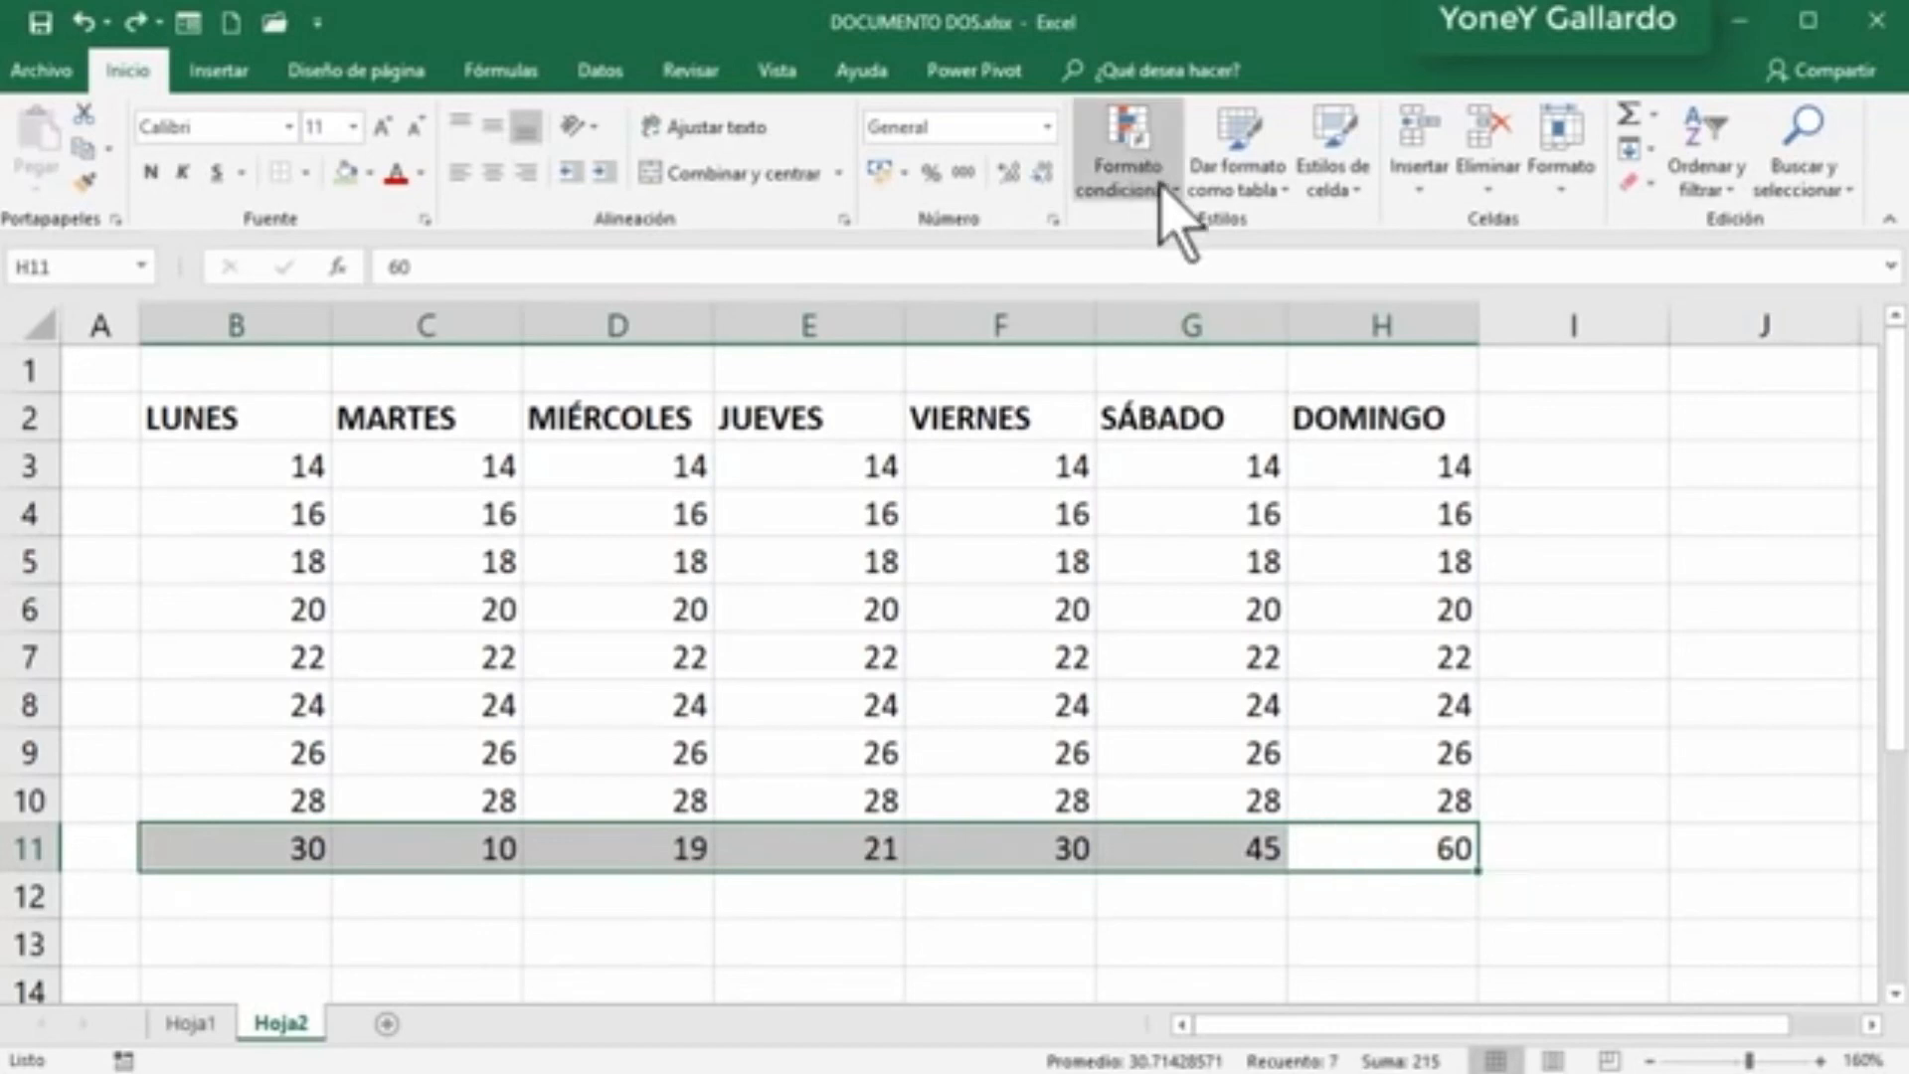
# Step: Apply the green-yellow-red color scale to B11:H11, with green for the highest values
pyautogui.click(1174, 214)
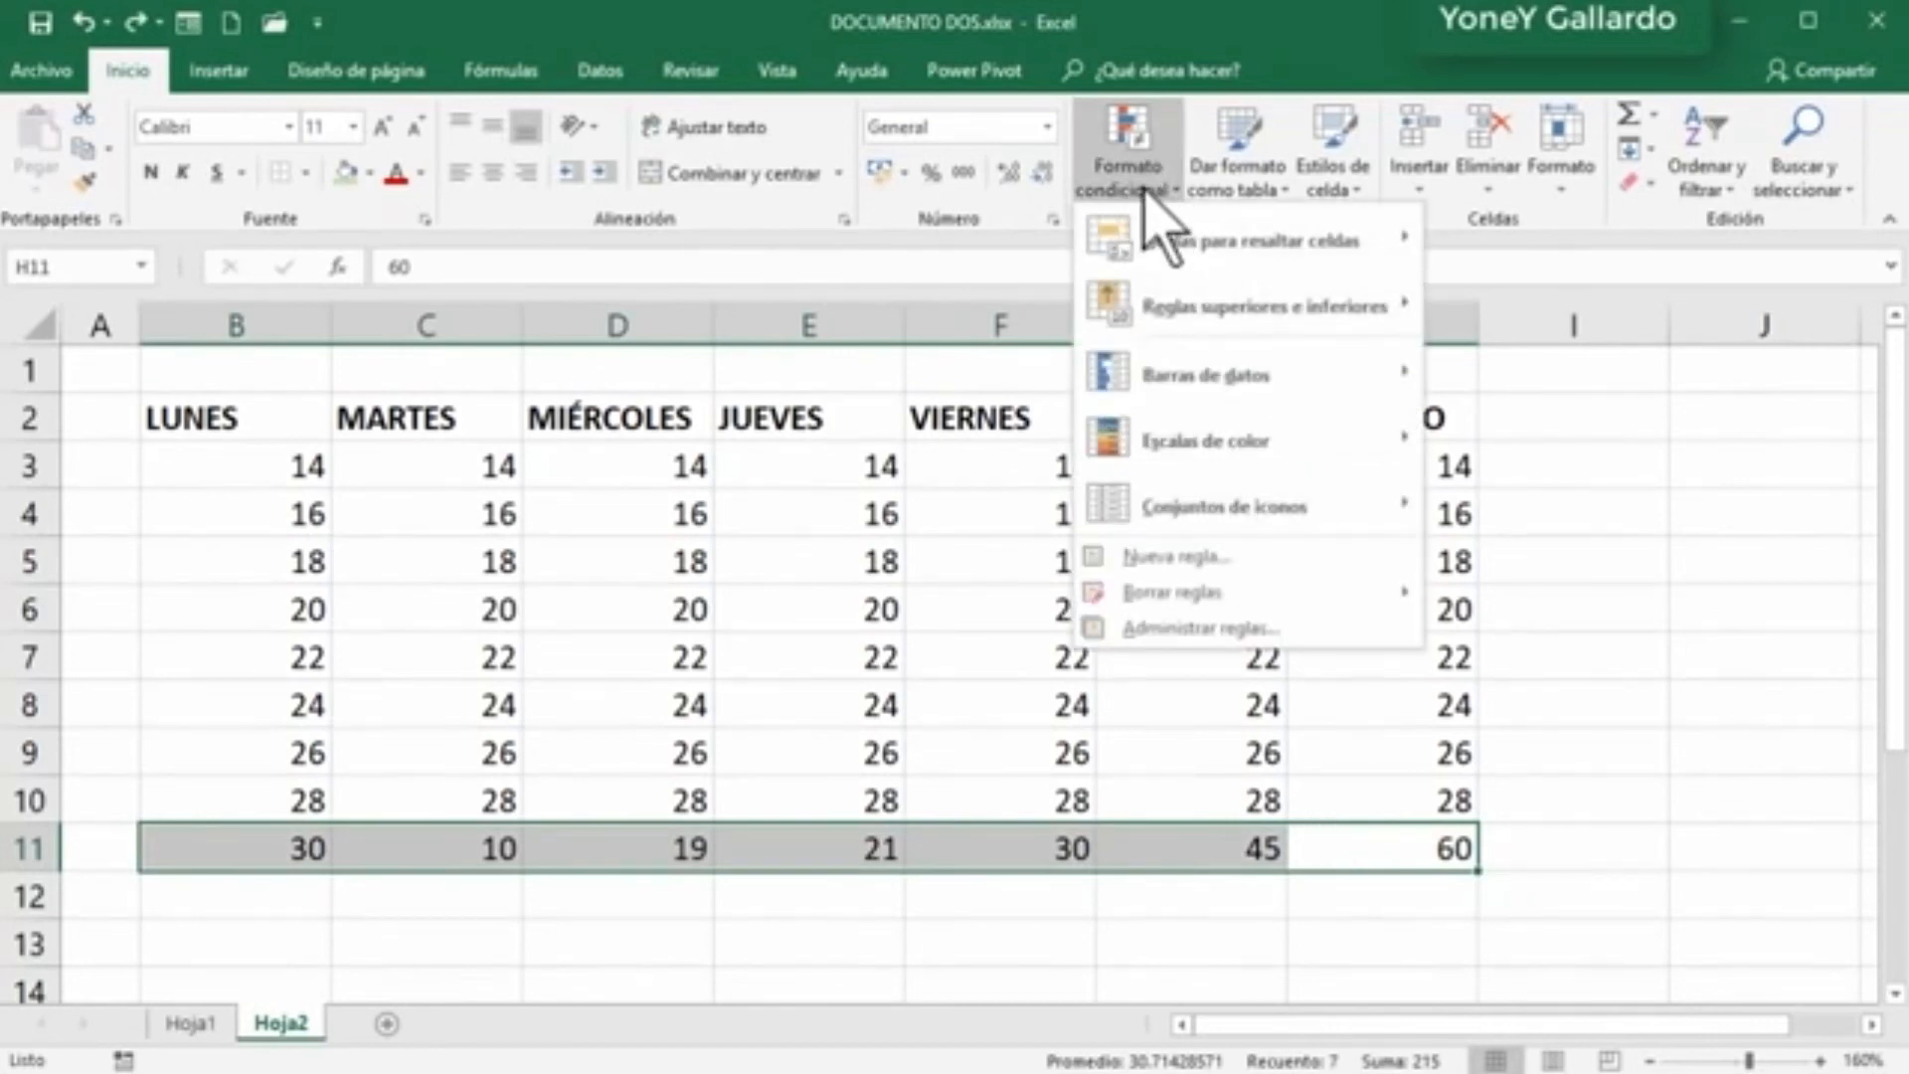
pyautogui.moveTo(1233, 440)
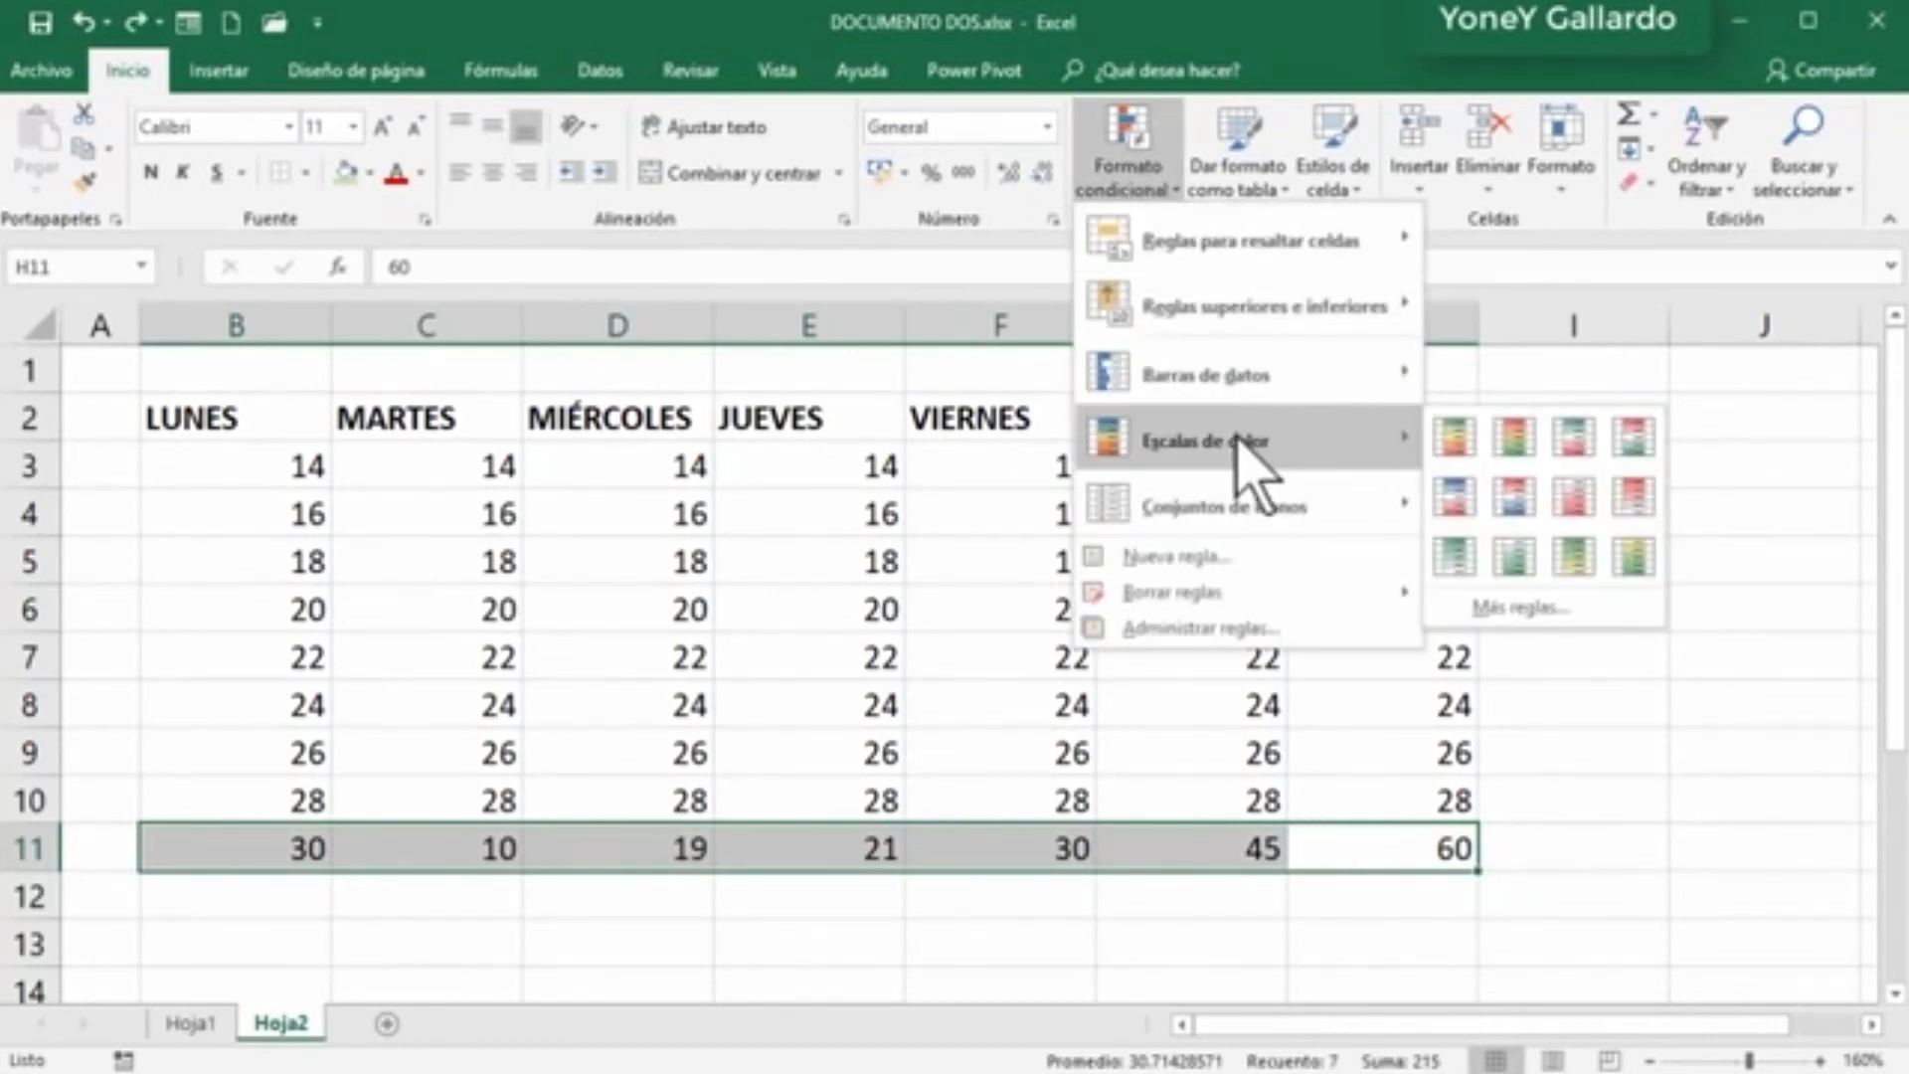
pyautogui.click(1457, 438)
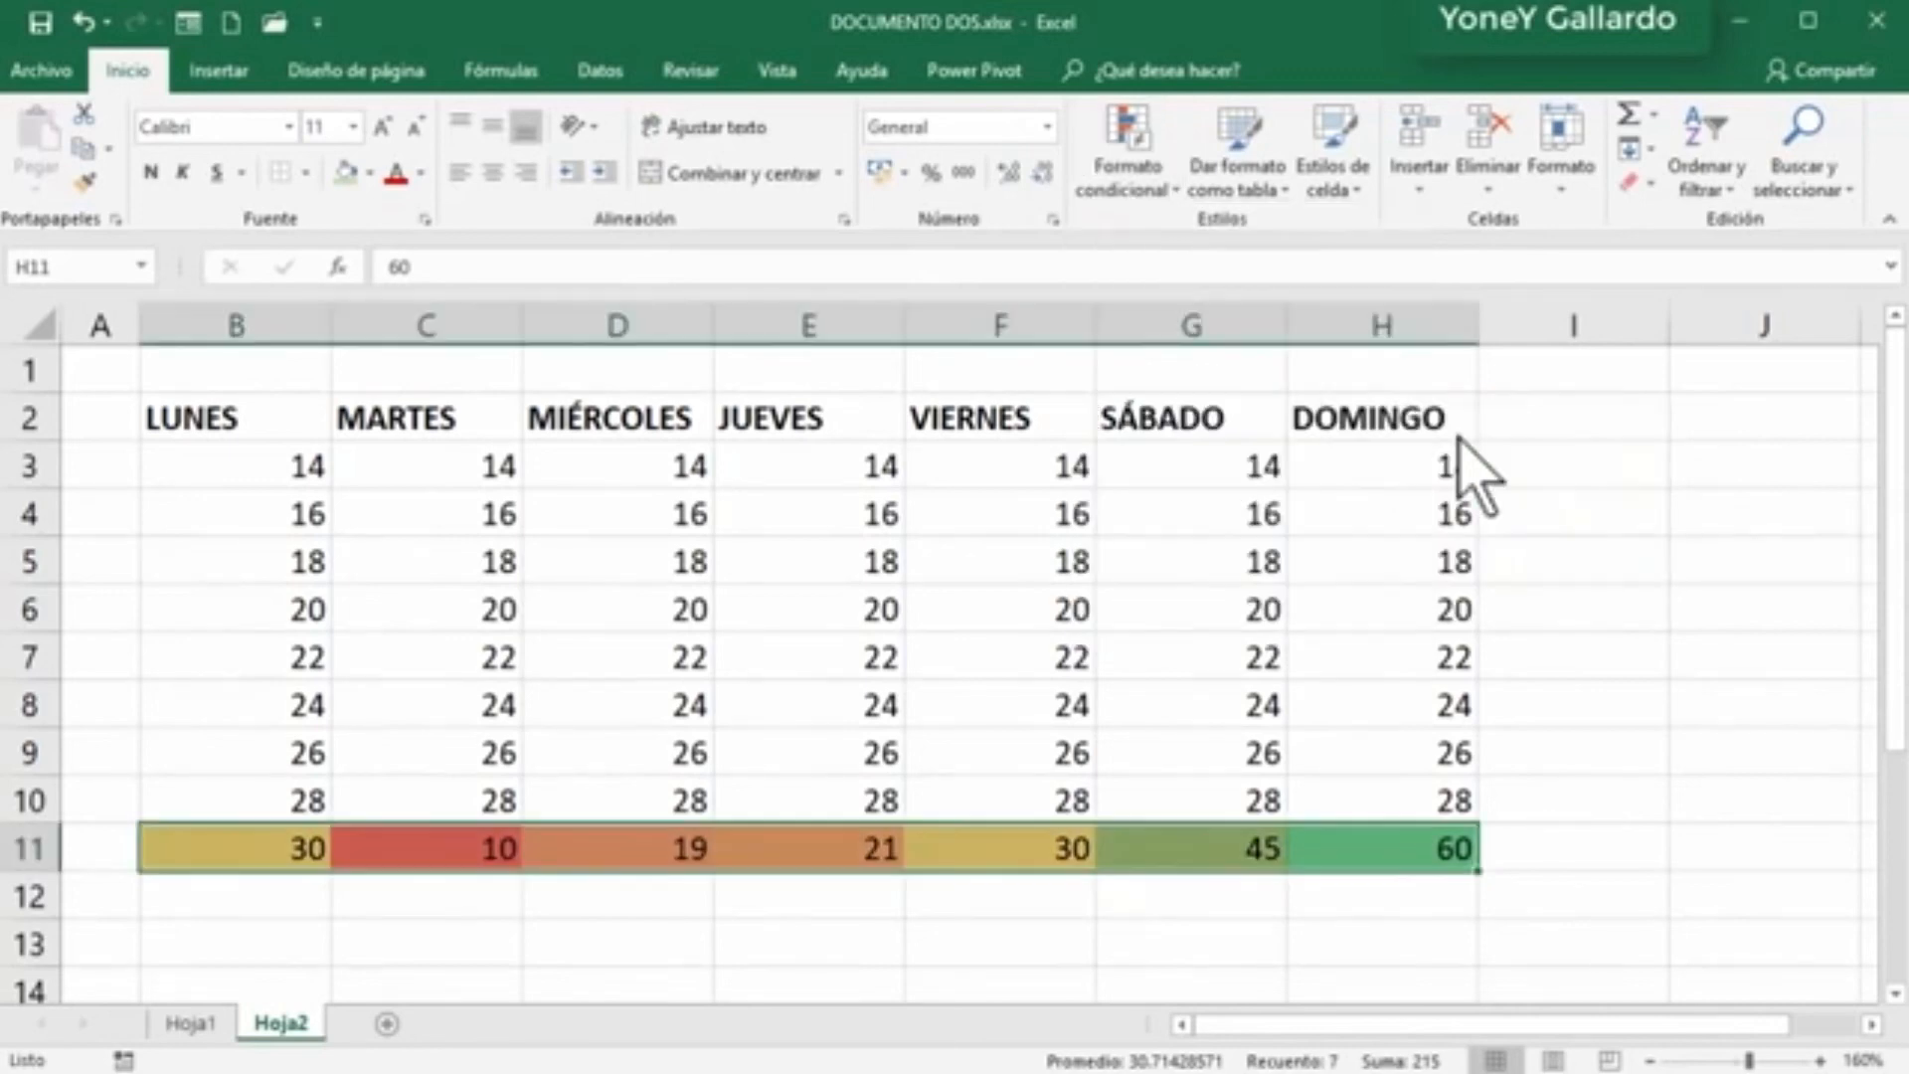
# Step: Check the color scale shades from C11 to H11, and undo the color scale
pyautogui.click(478, 851)
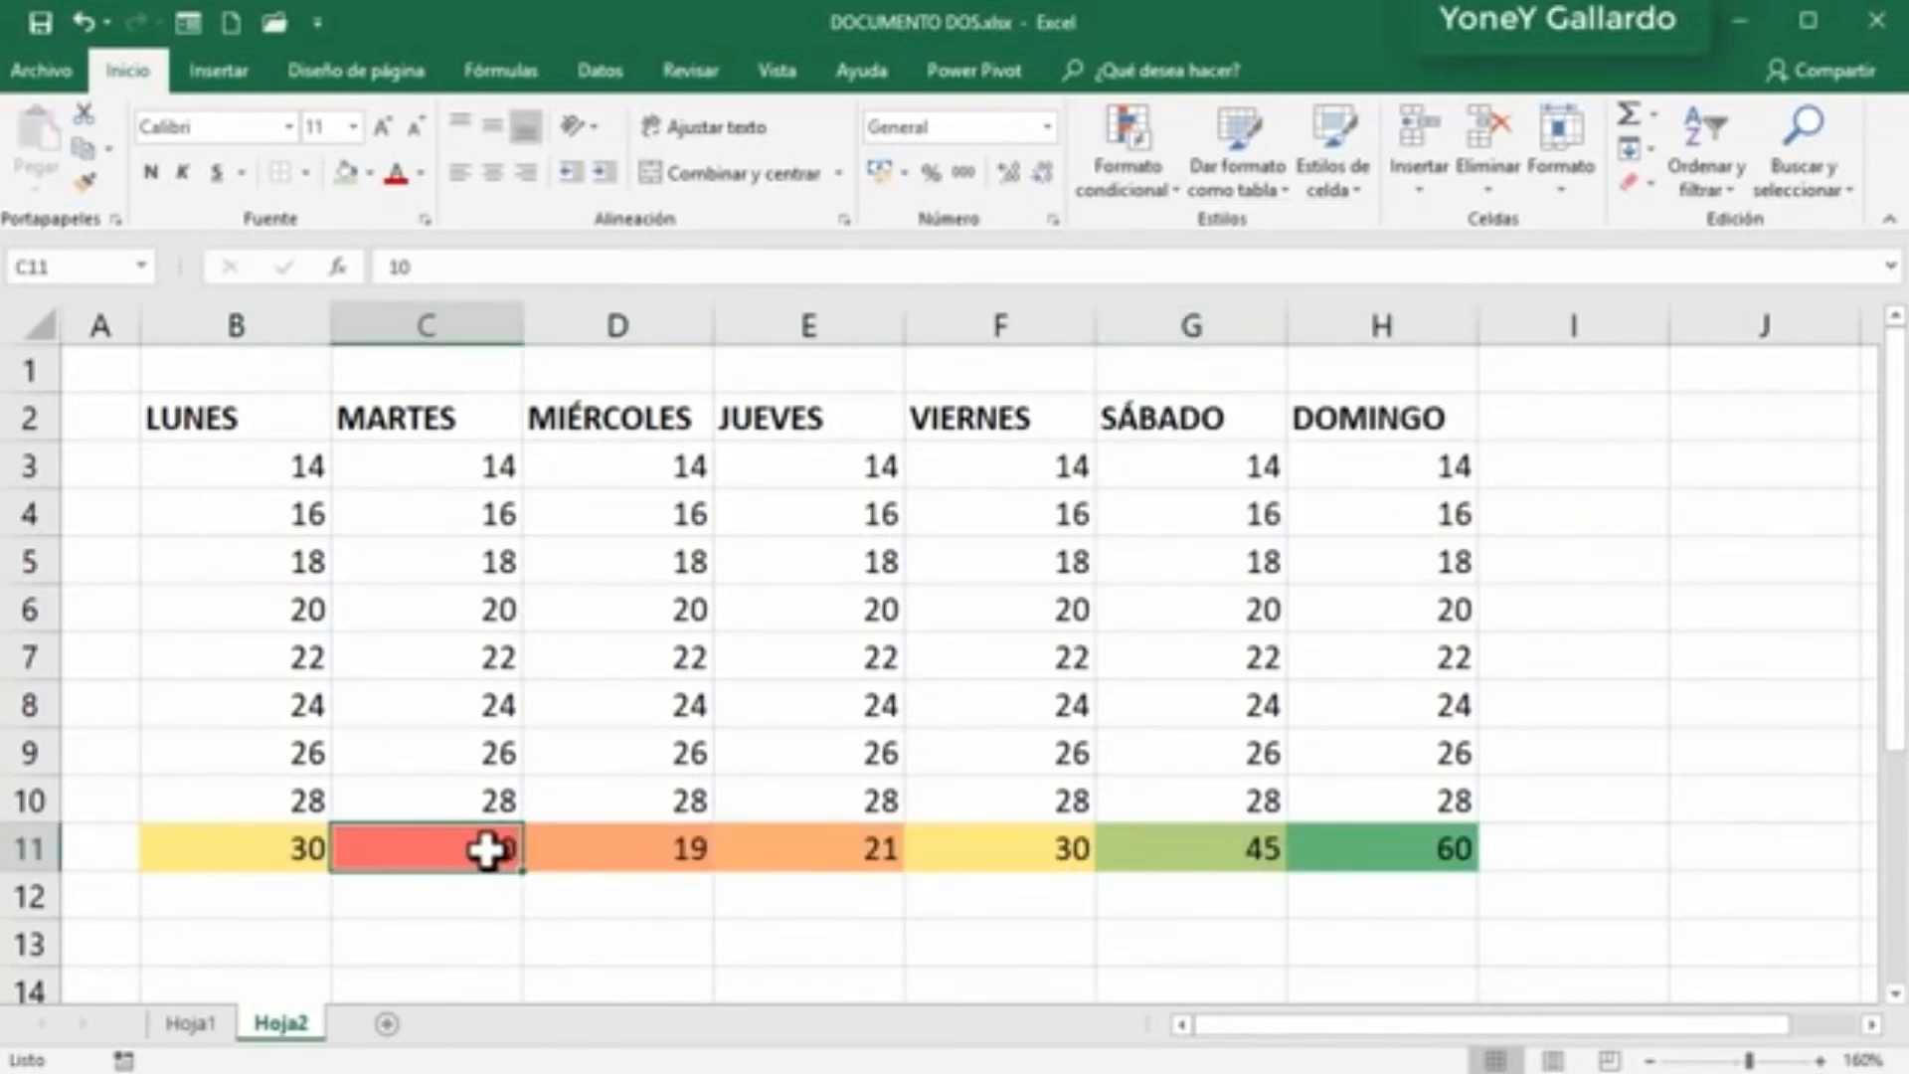
pyautogui.click(637, 850)
pyautogui.click(784, 850)
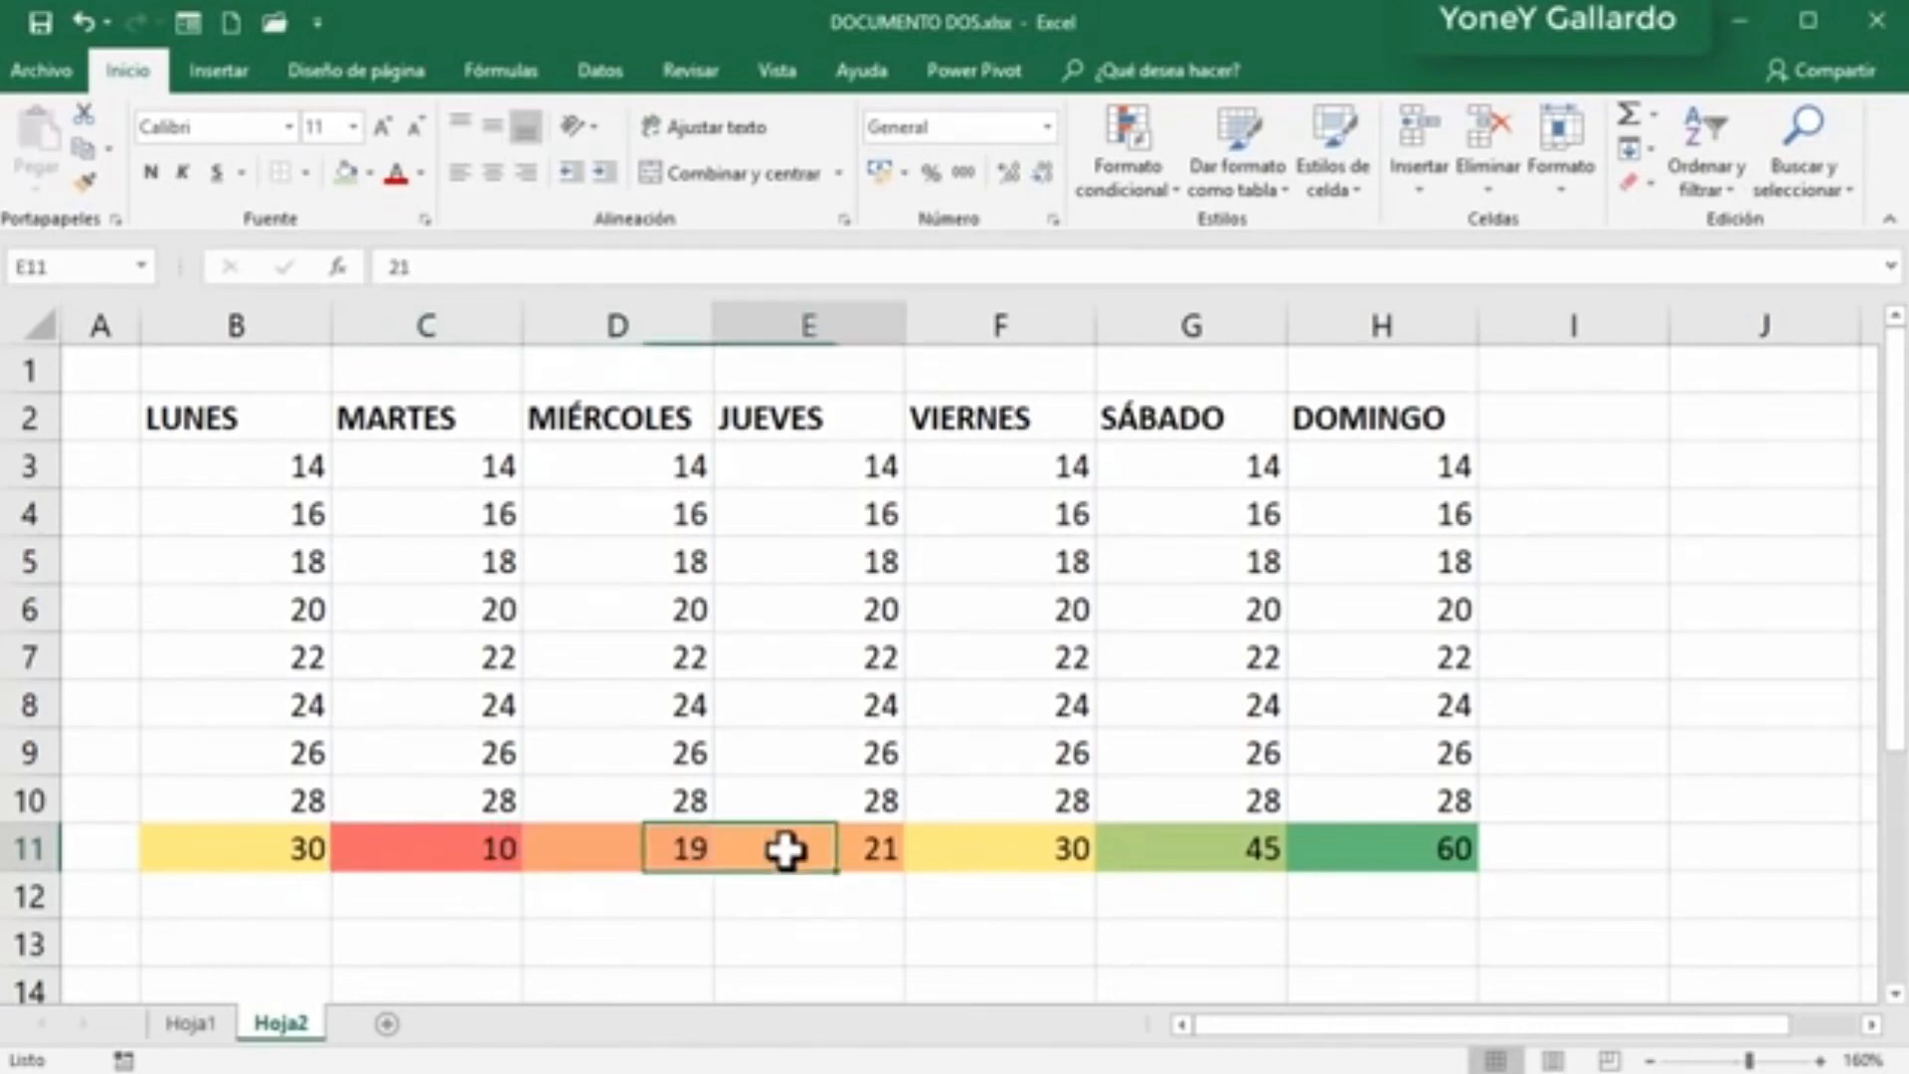
pyautogui.click(981, 850)
pyautogui.click(1189, 850)
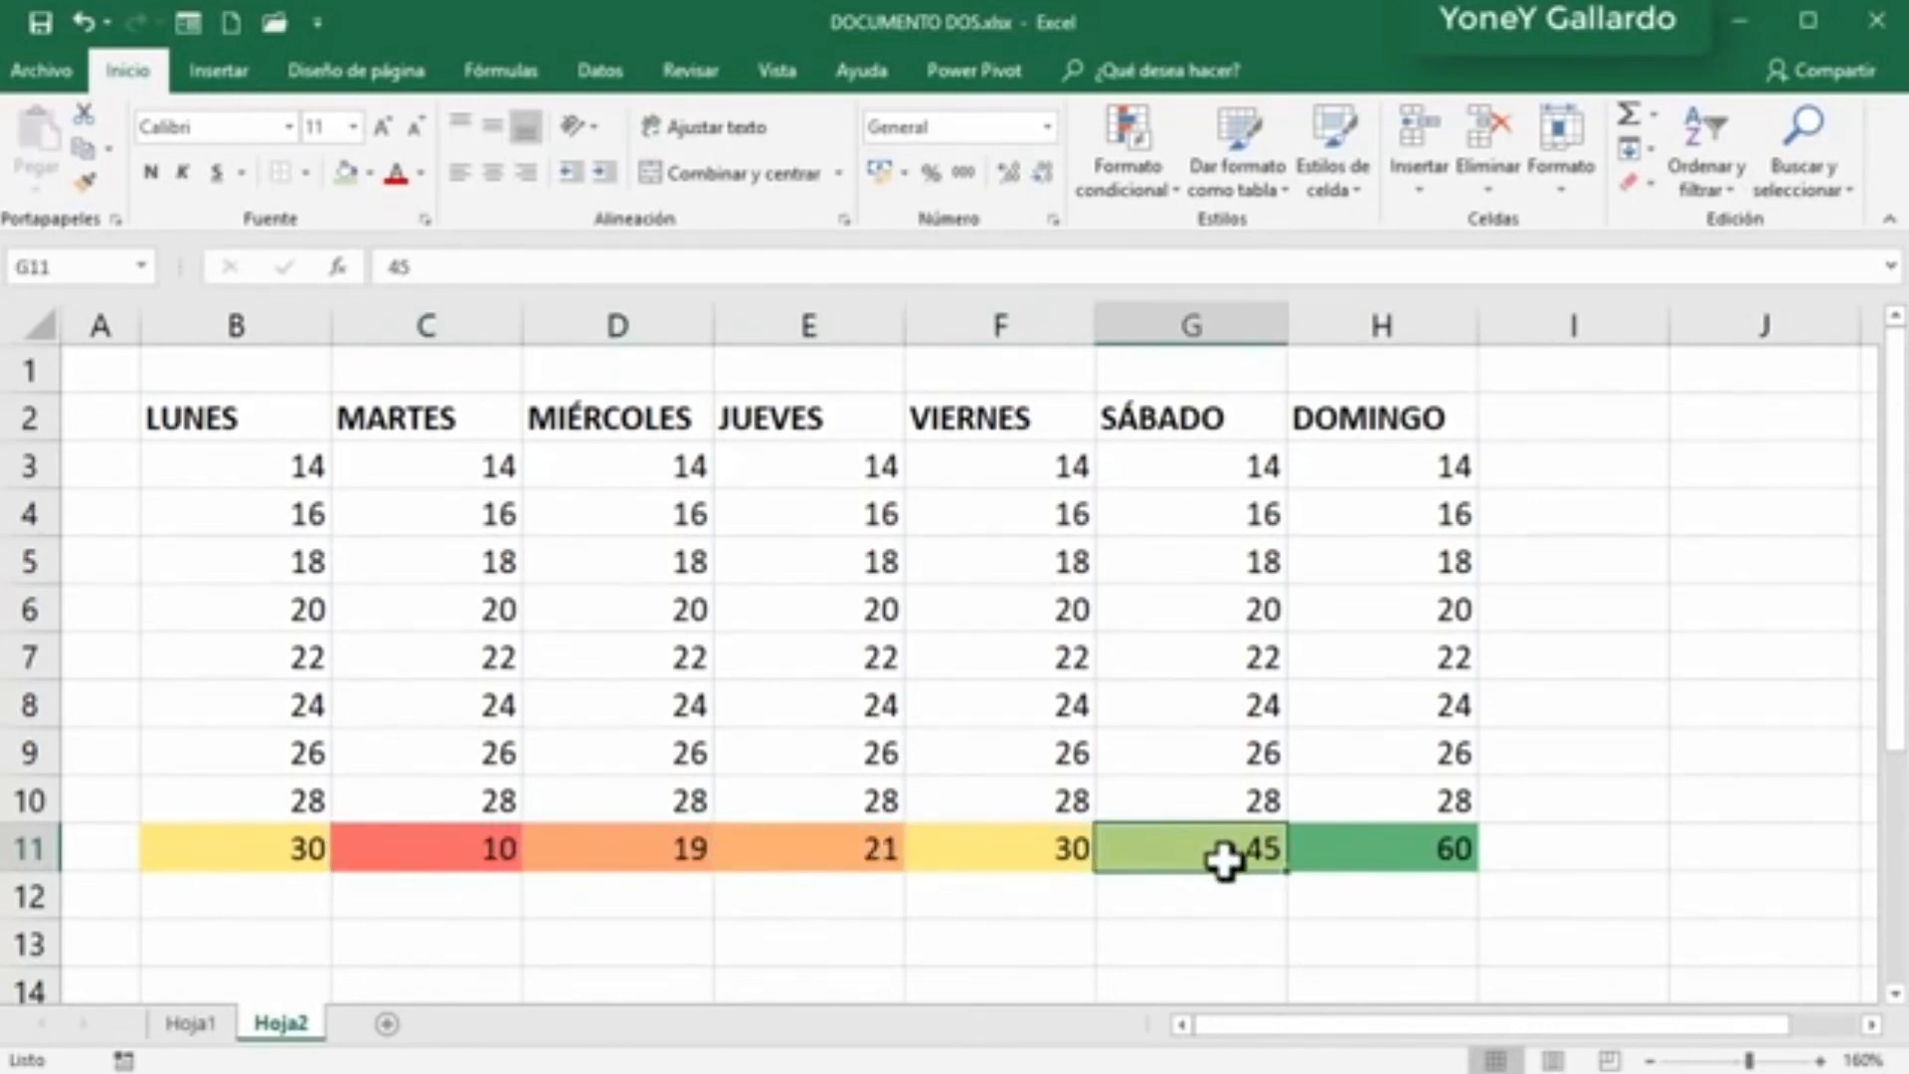
pyautogui.click(1369, 850)
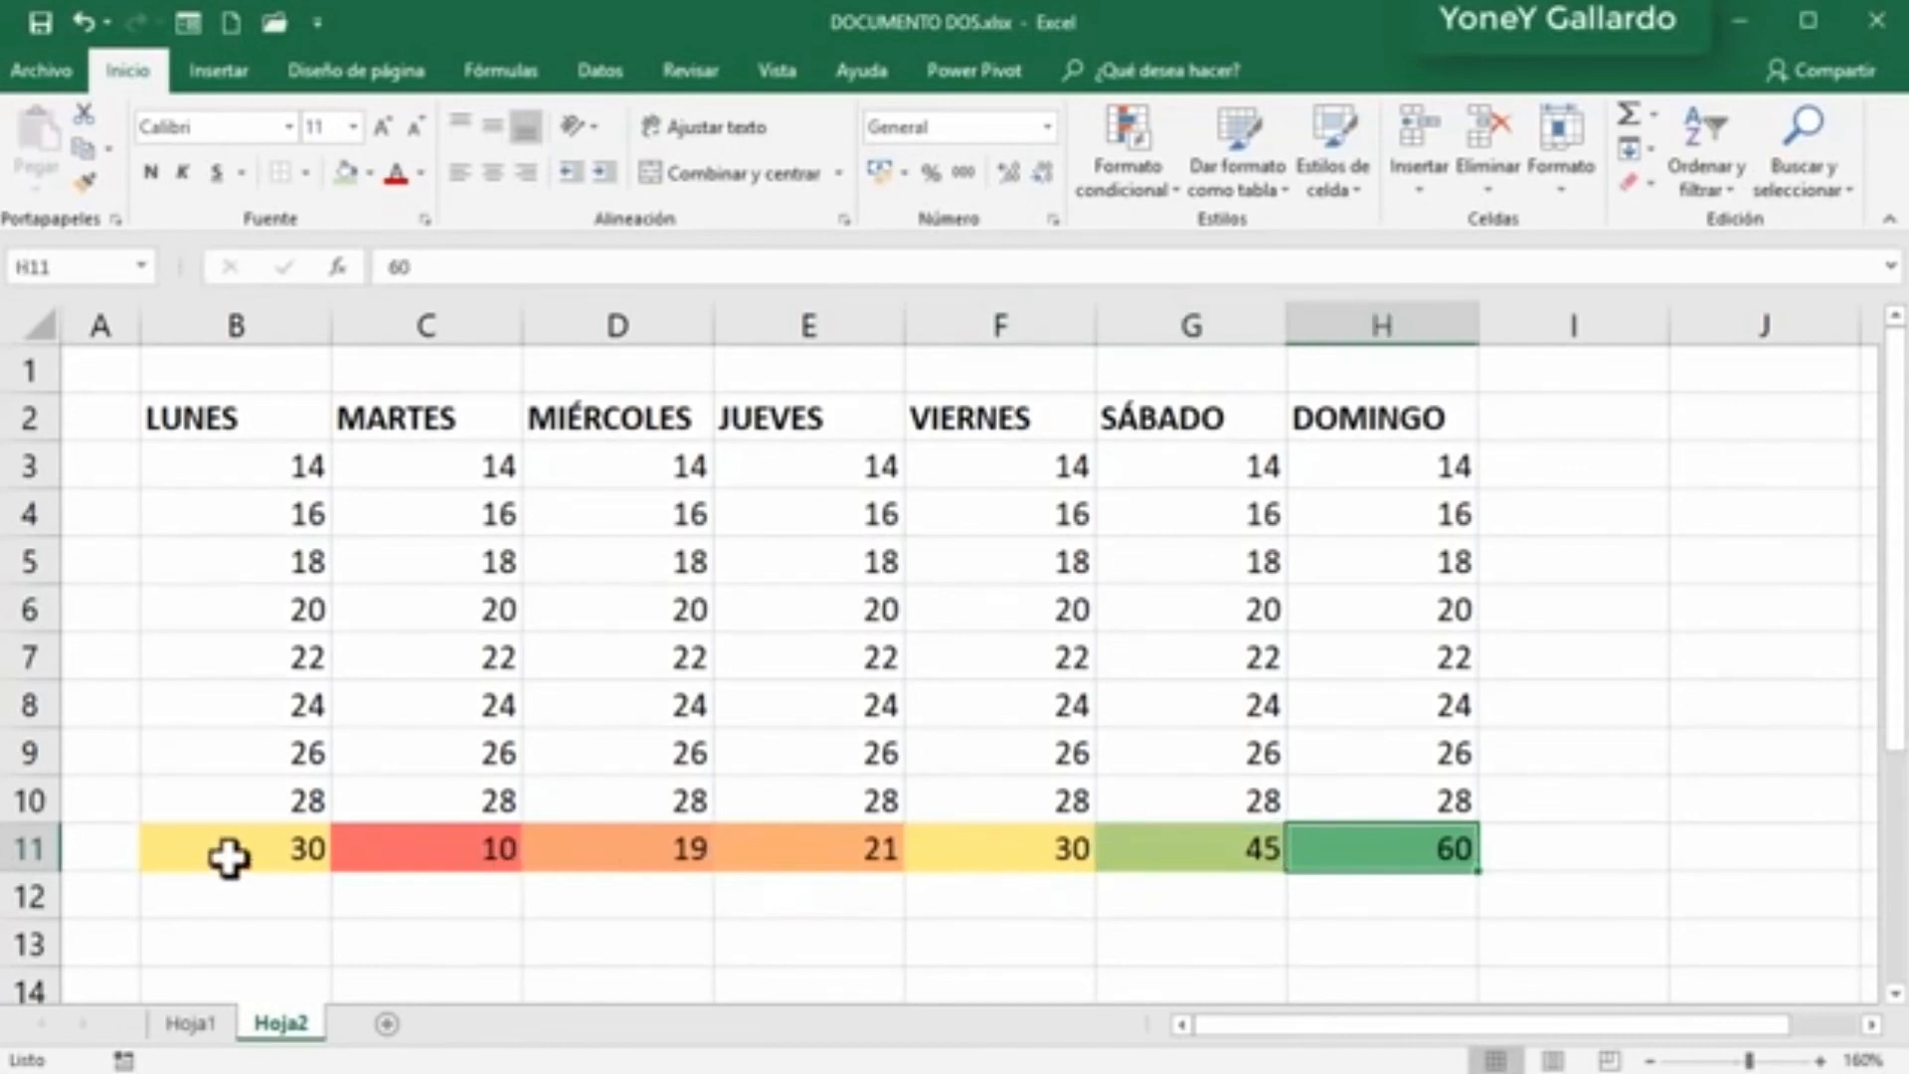
pyautogui.hotkey('ctrl', 'shift', 'Left')
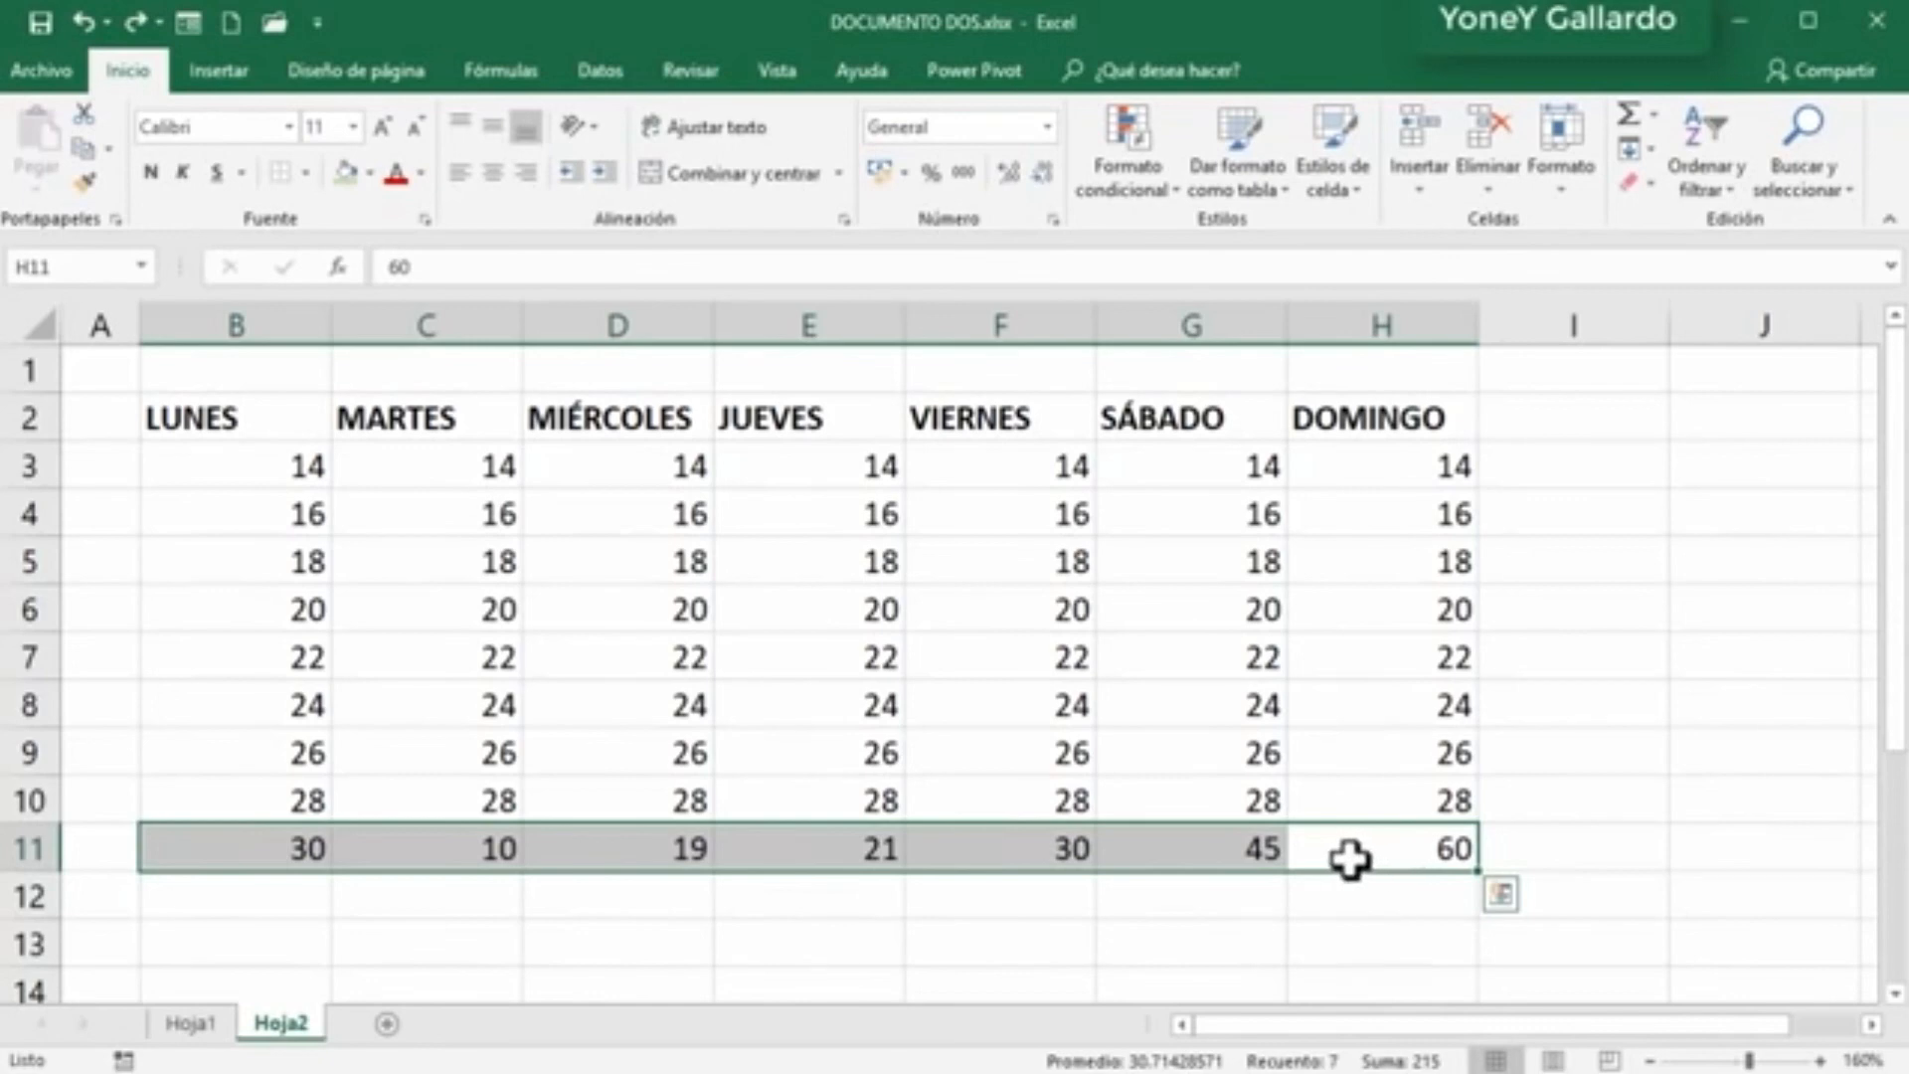
# Step: Apply the three colored arrows directional icon set to B11:H11 as conditional formatting
pyautogui.click(1154, 184)
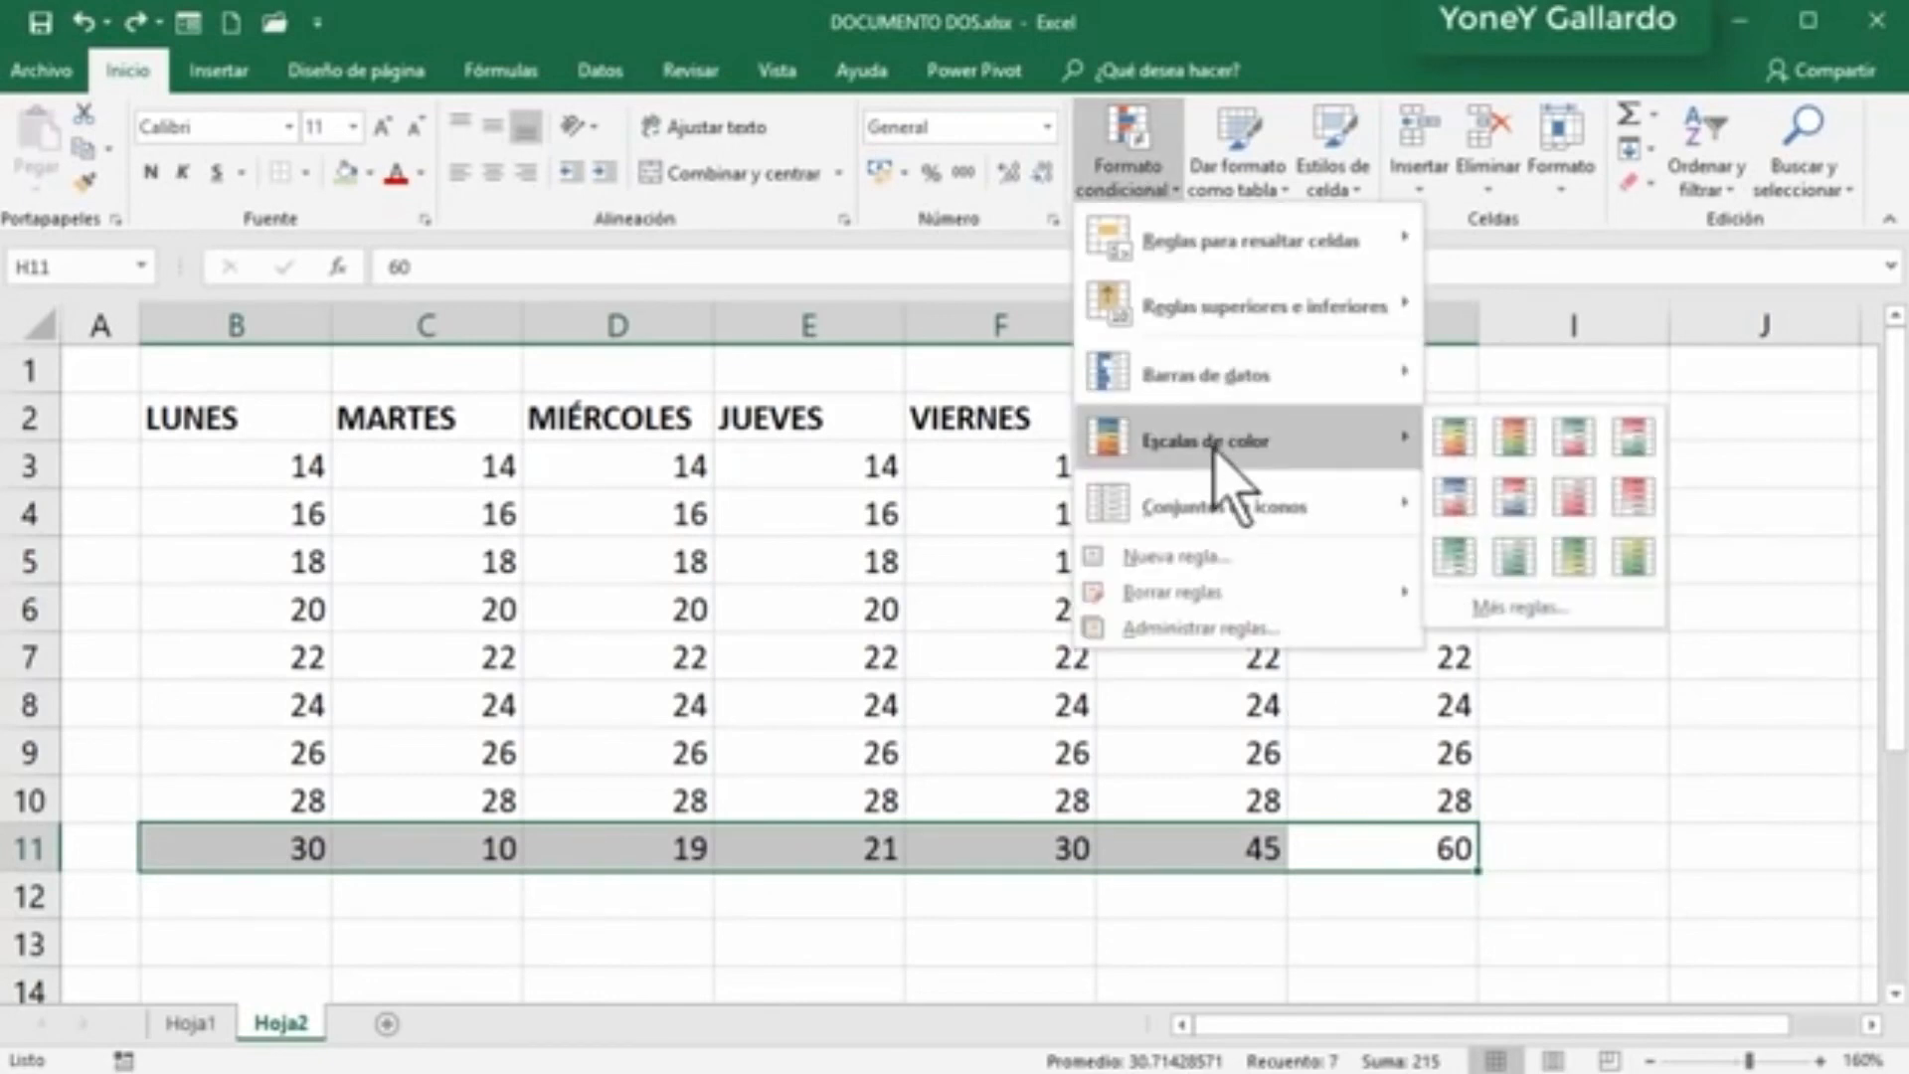
pyautogui.moveTo(1215, 509)
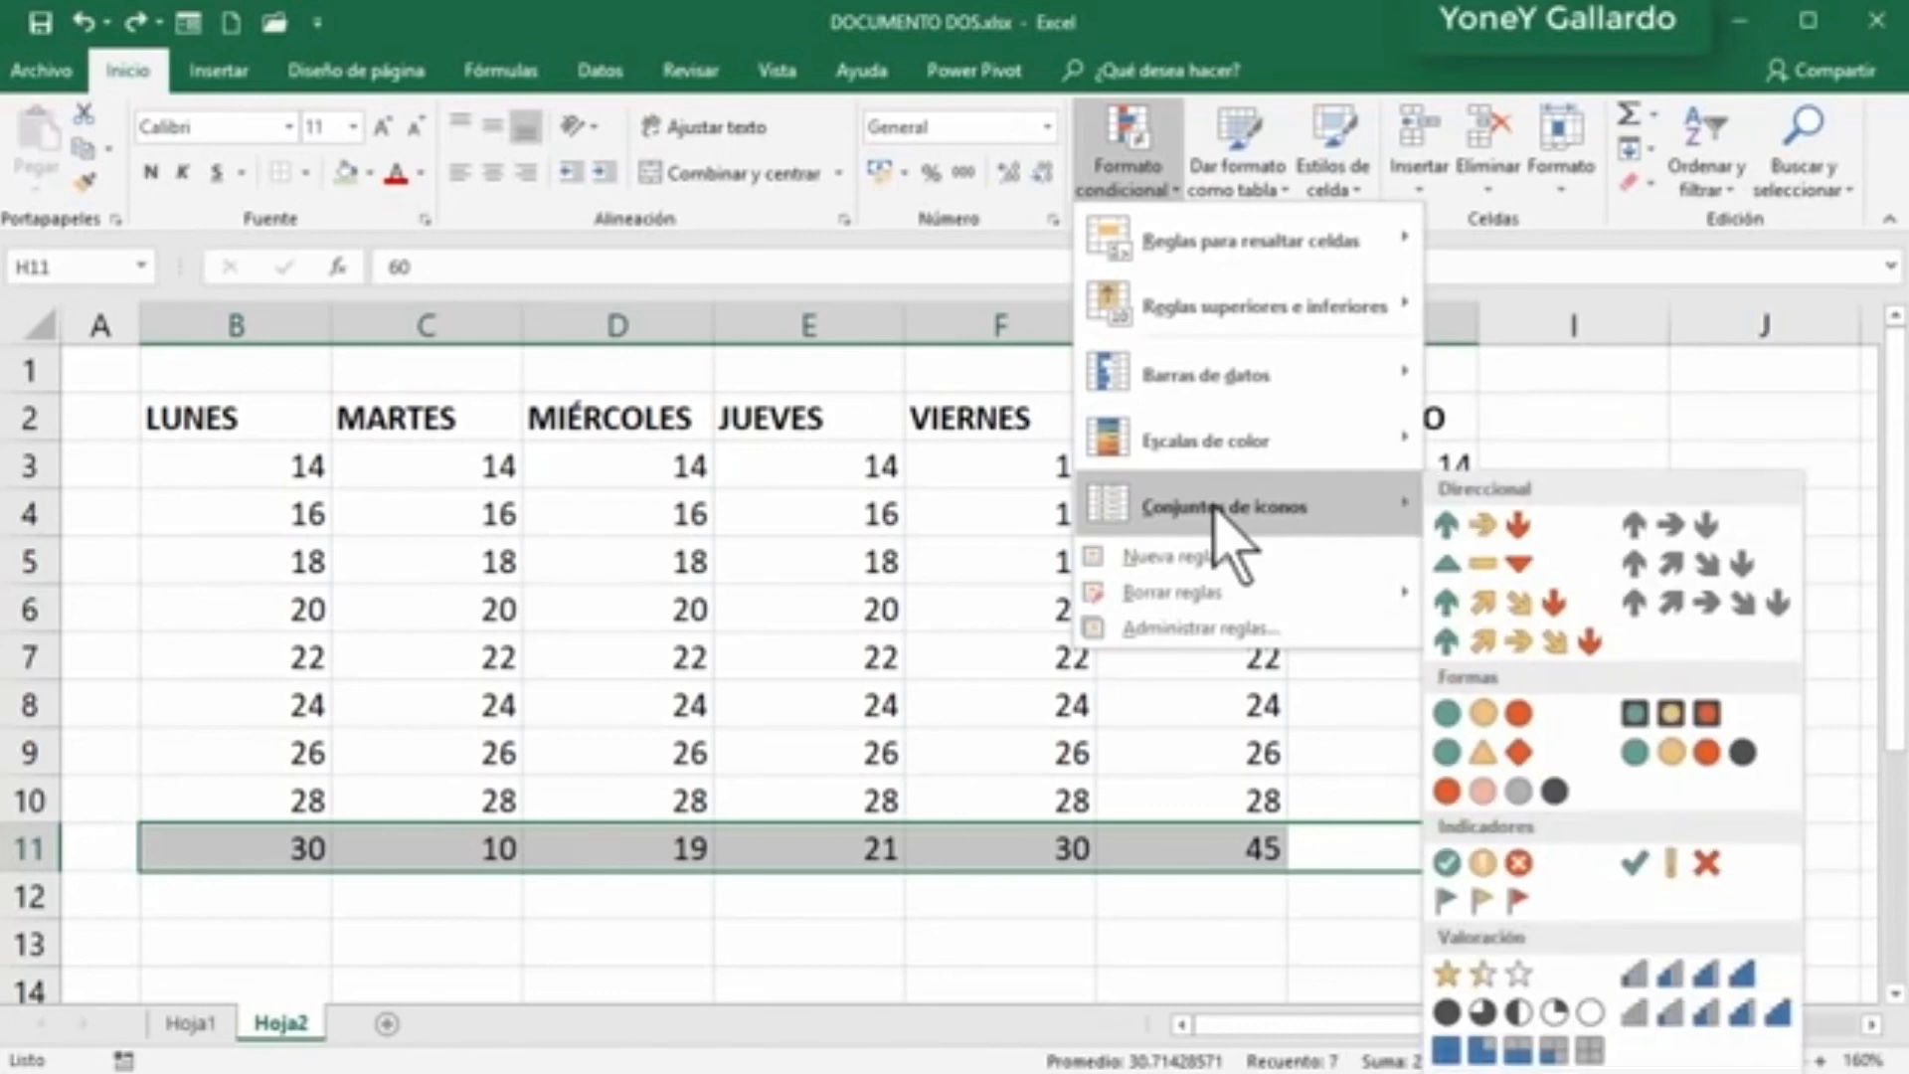
pyautogui.click(1481, 527)
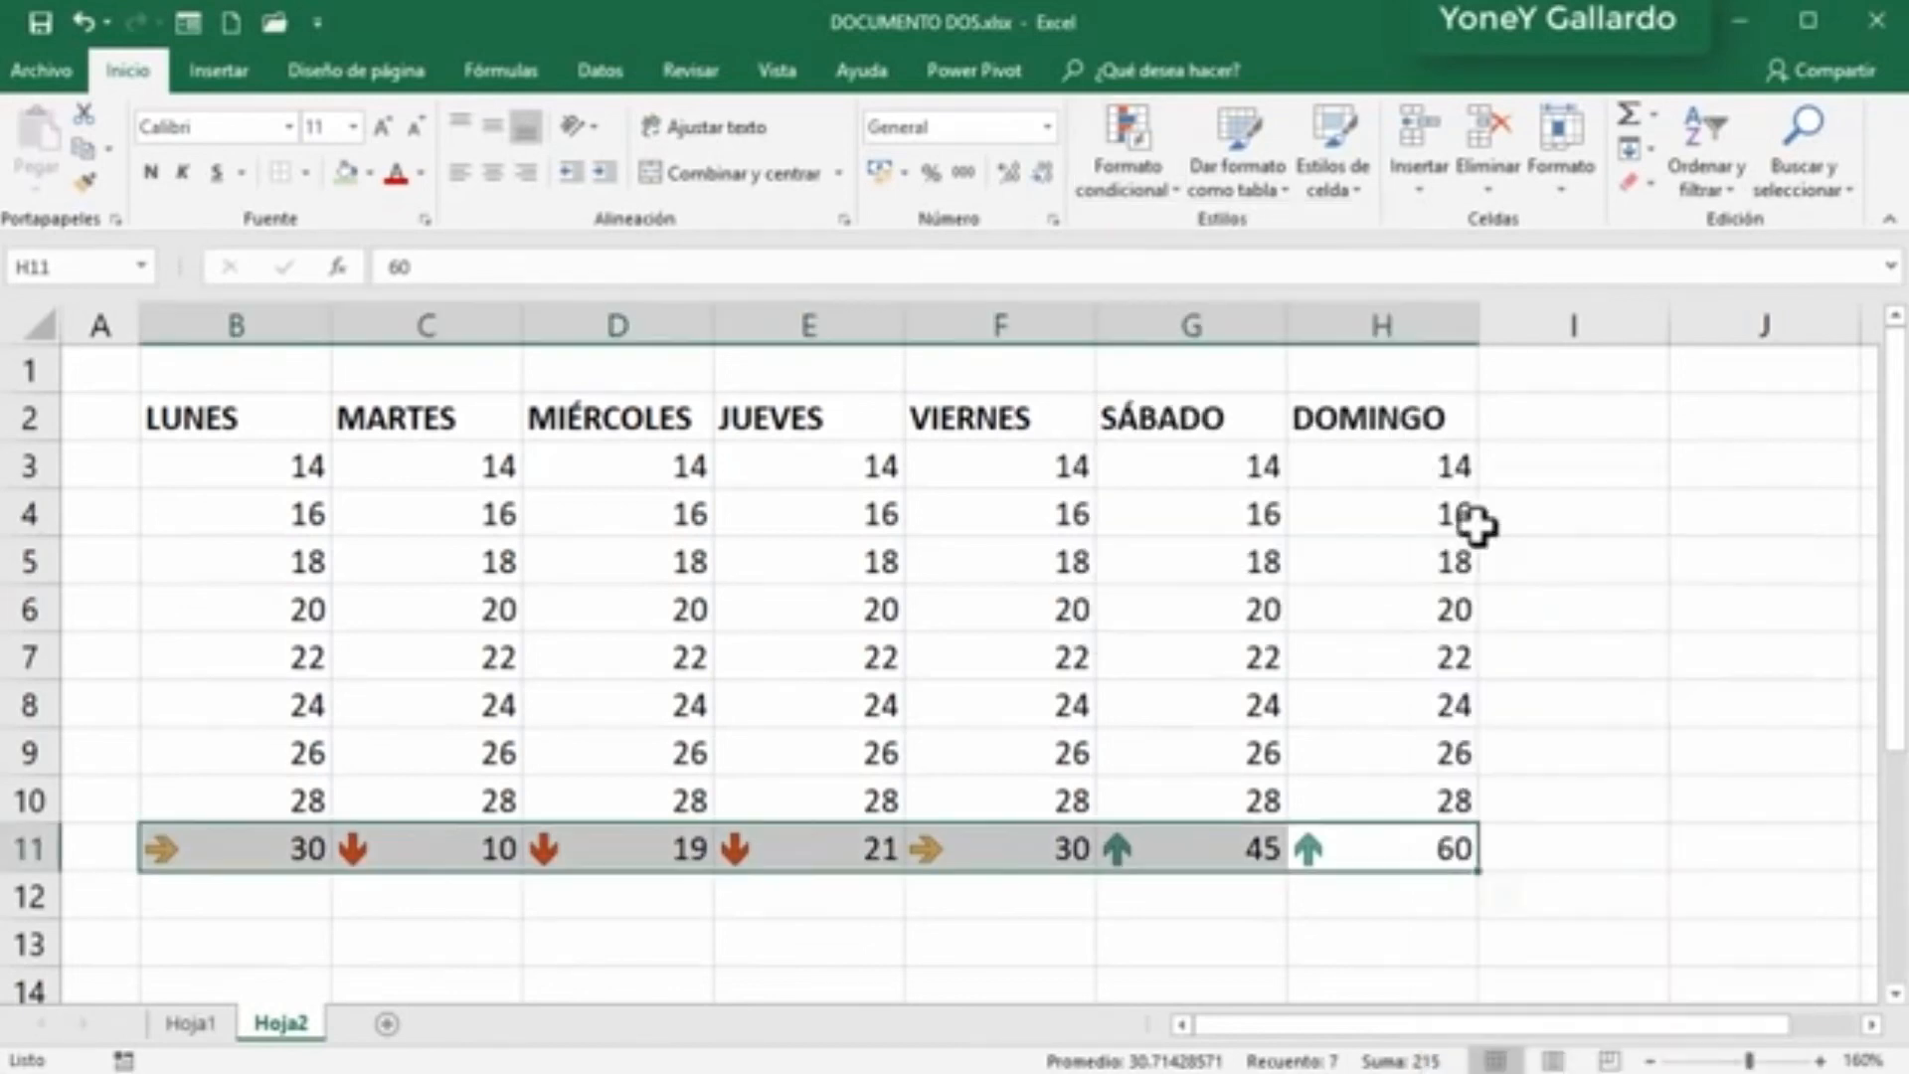
# Step: Check the arrow icons cell by cell from H11 back to C11, and undo the icon set
pyautogui.click(1330, 851)
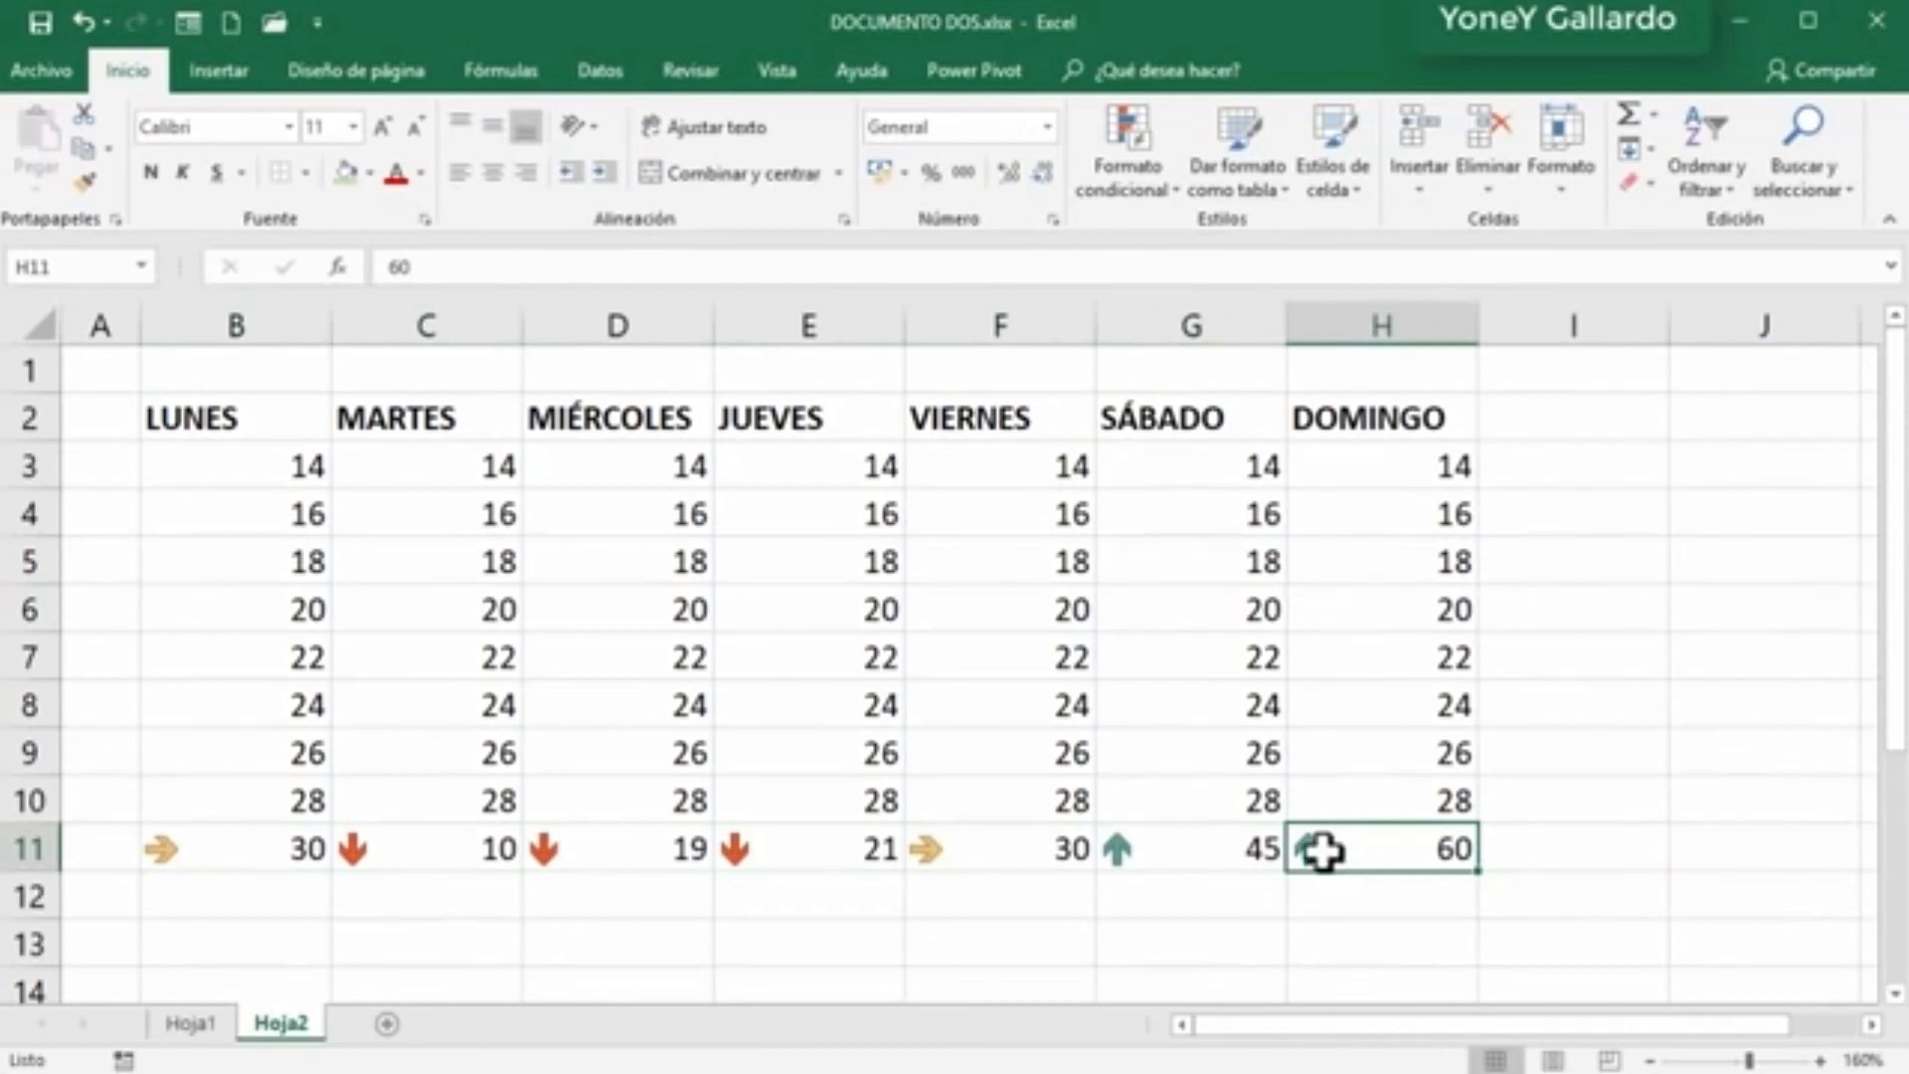
pyautogui.click(1123, 857)
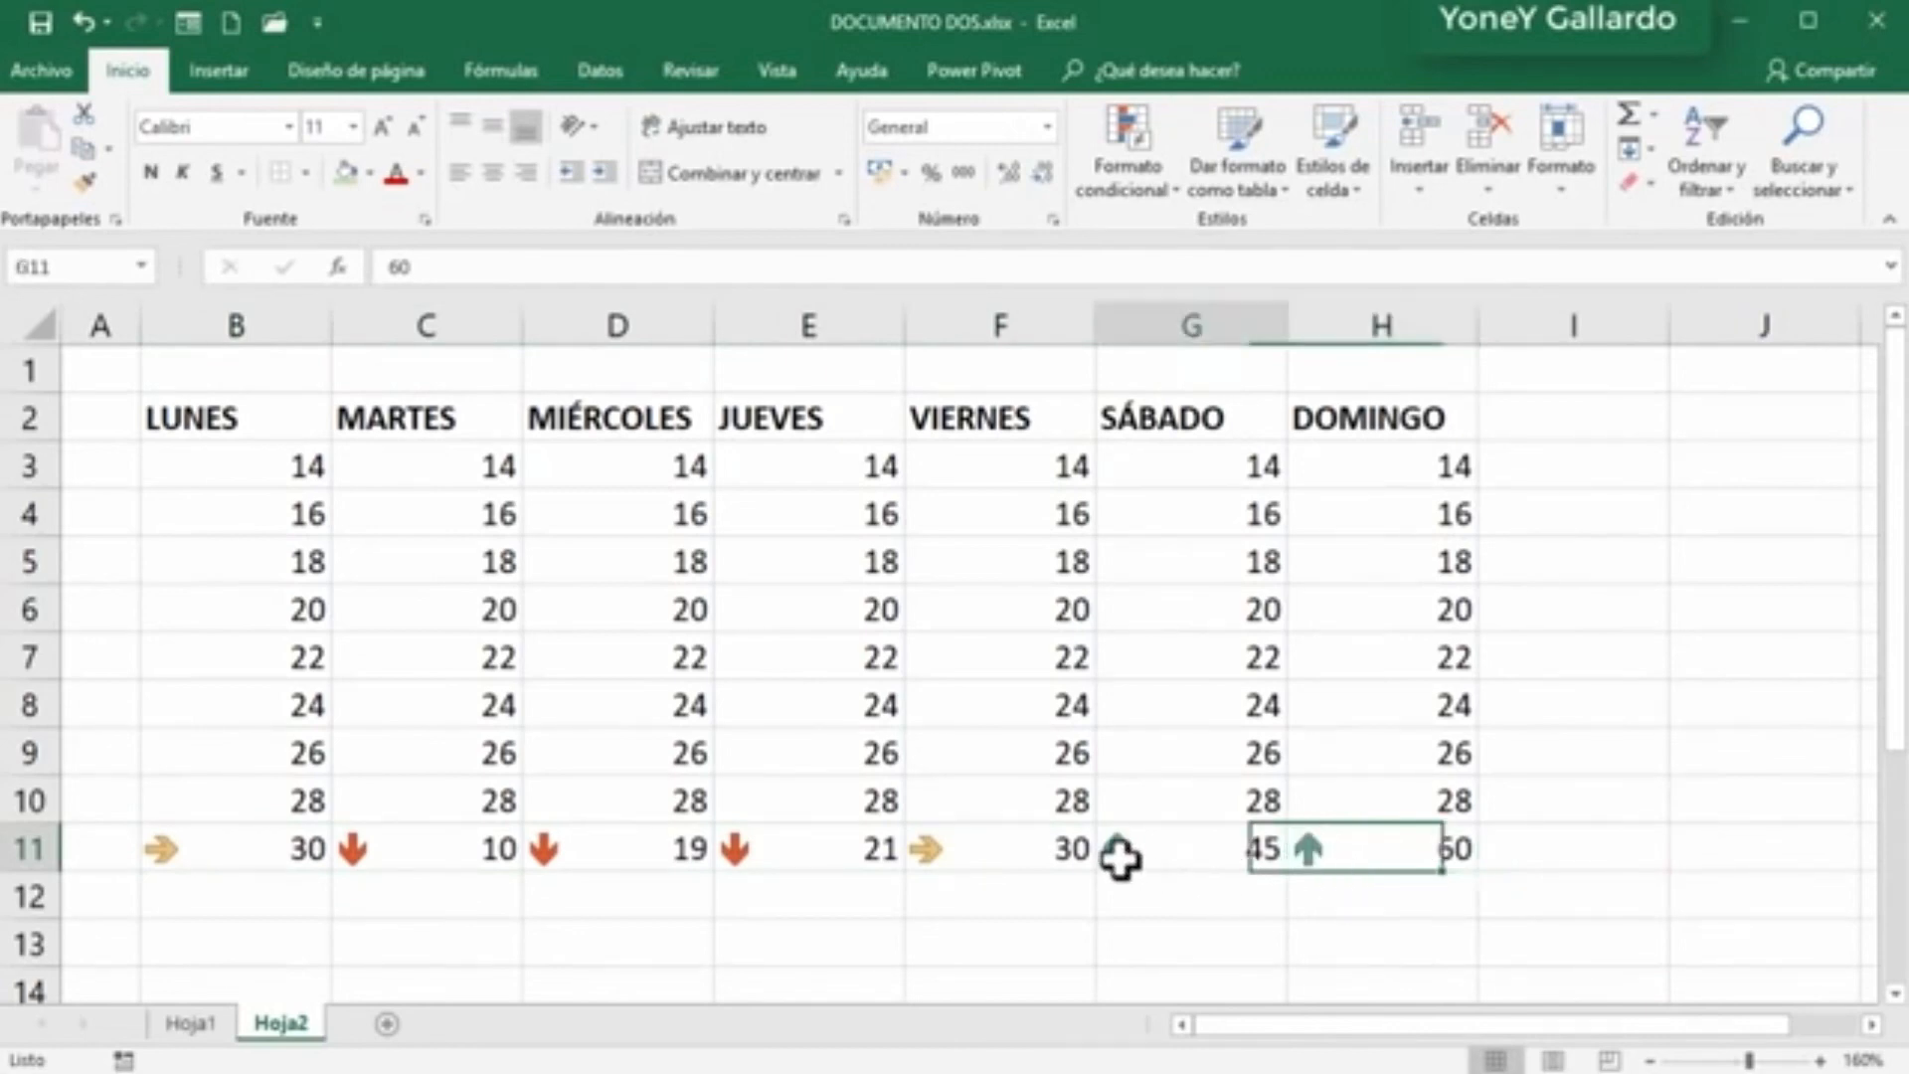
pyautogui.click(1027, 852)
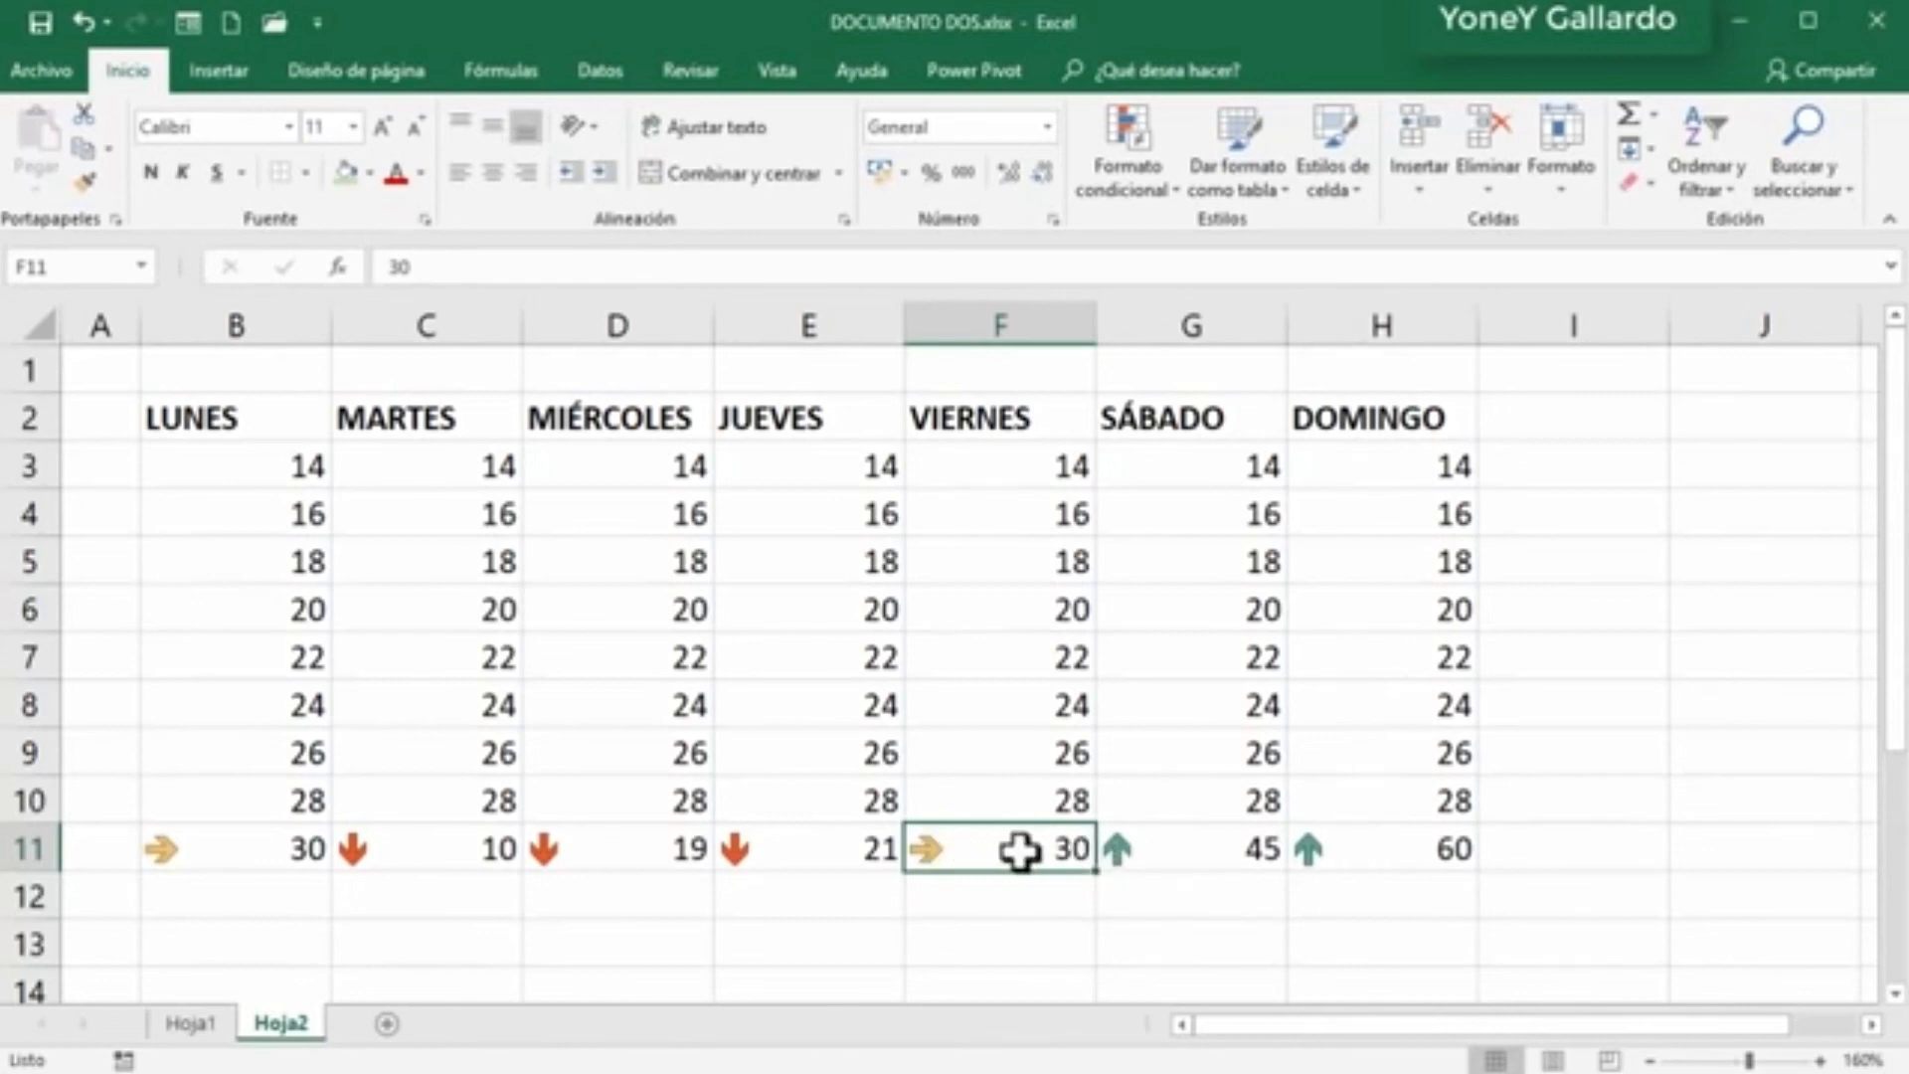
pyautogui.click(774, 852)
pyautogui.click(584, 853)
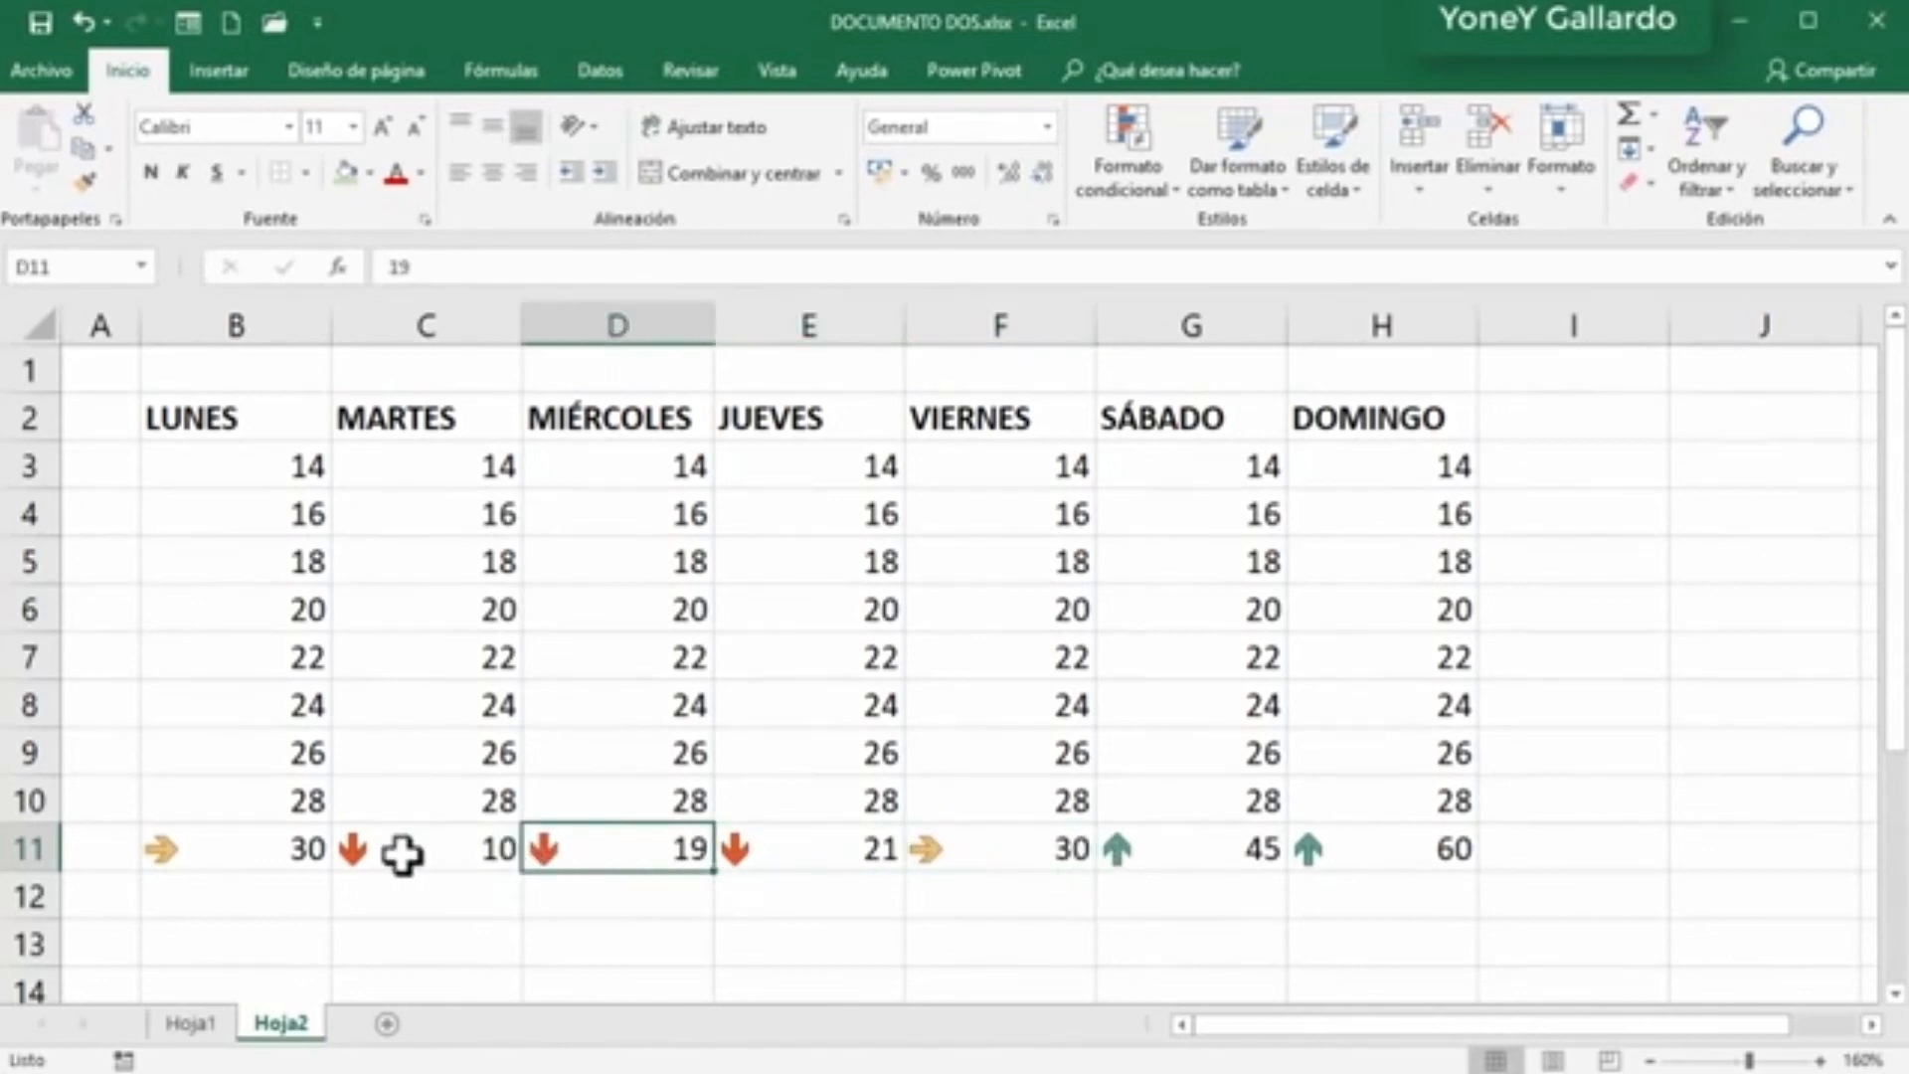
pyautogui.click(385, 853)
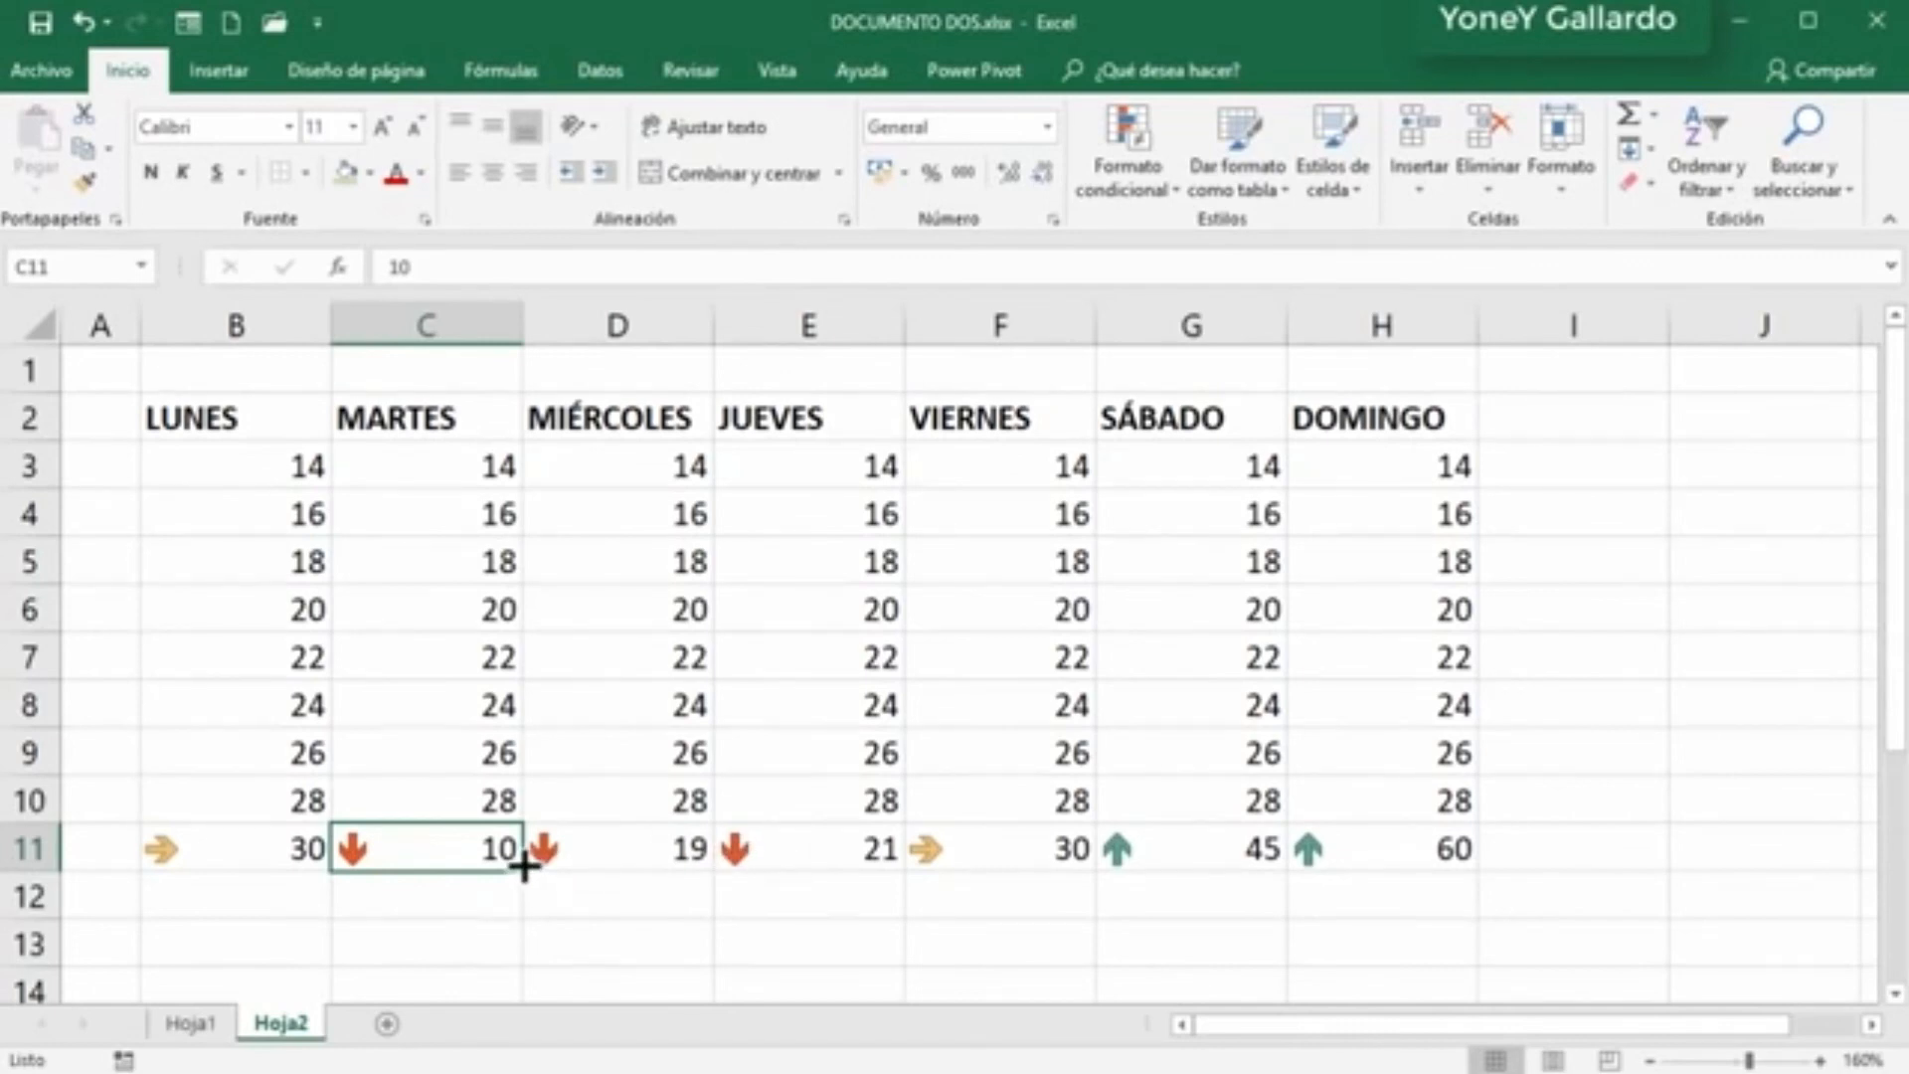
pyautogui.hotkey('ctrl', 'z')
# Step: Open the conditional formatting options for B11:H11
pyautogui.click(1141, 194)
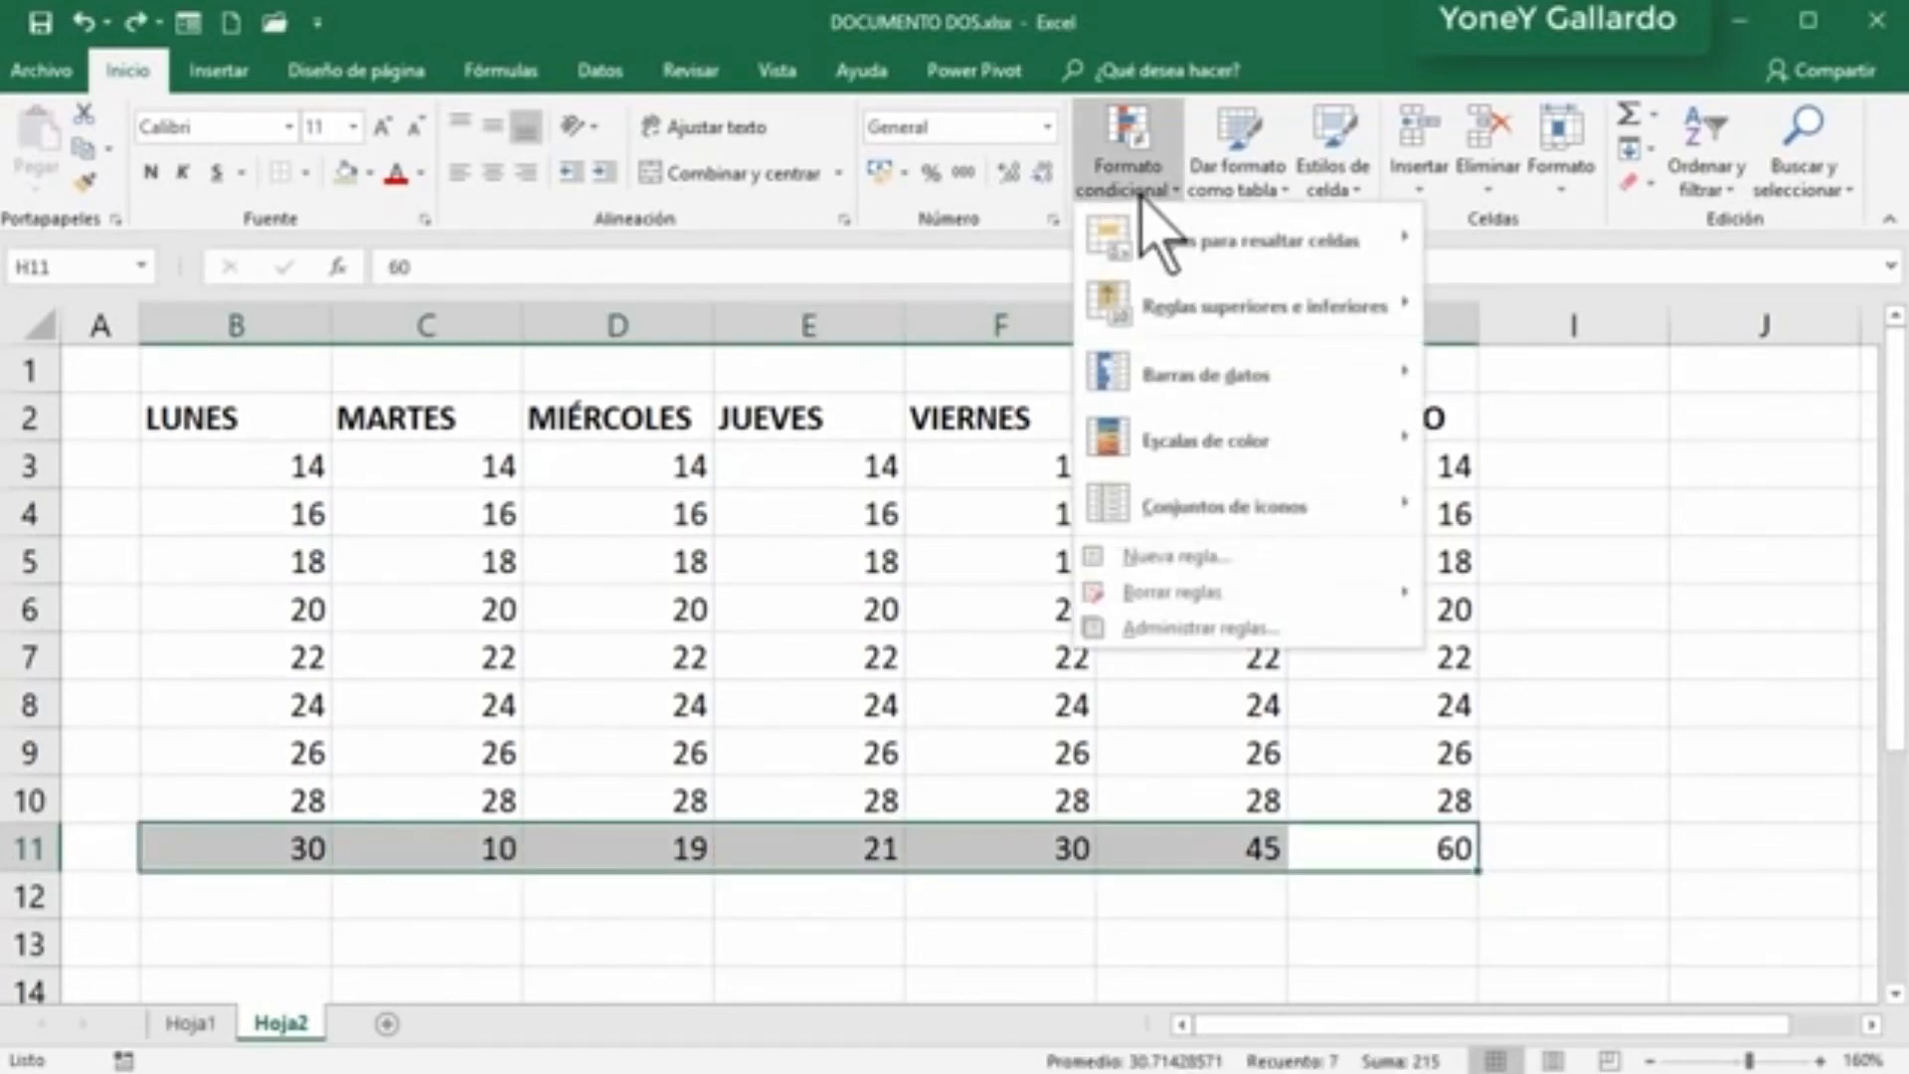